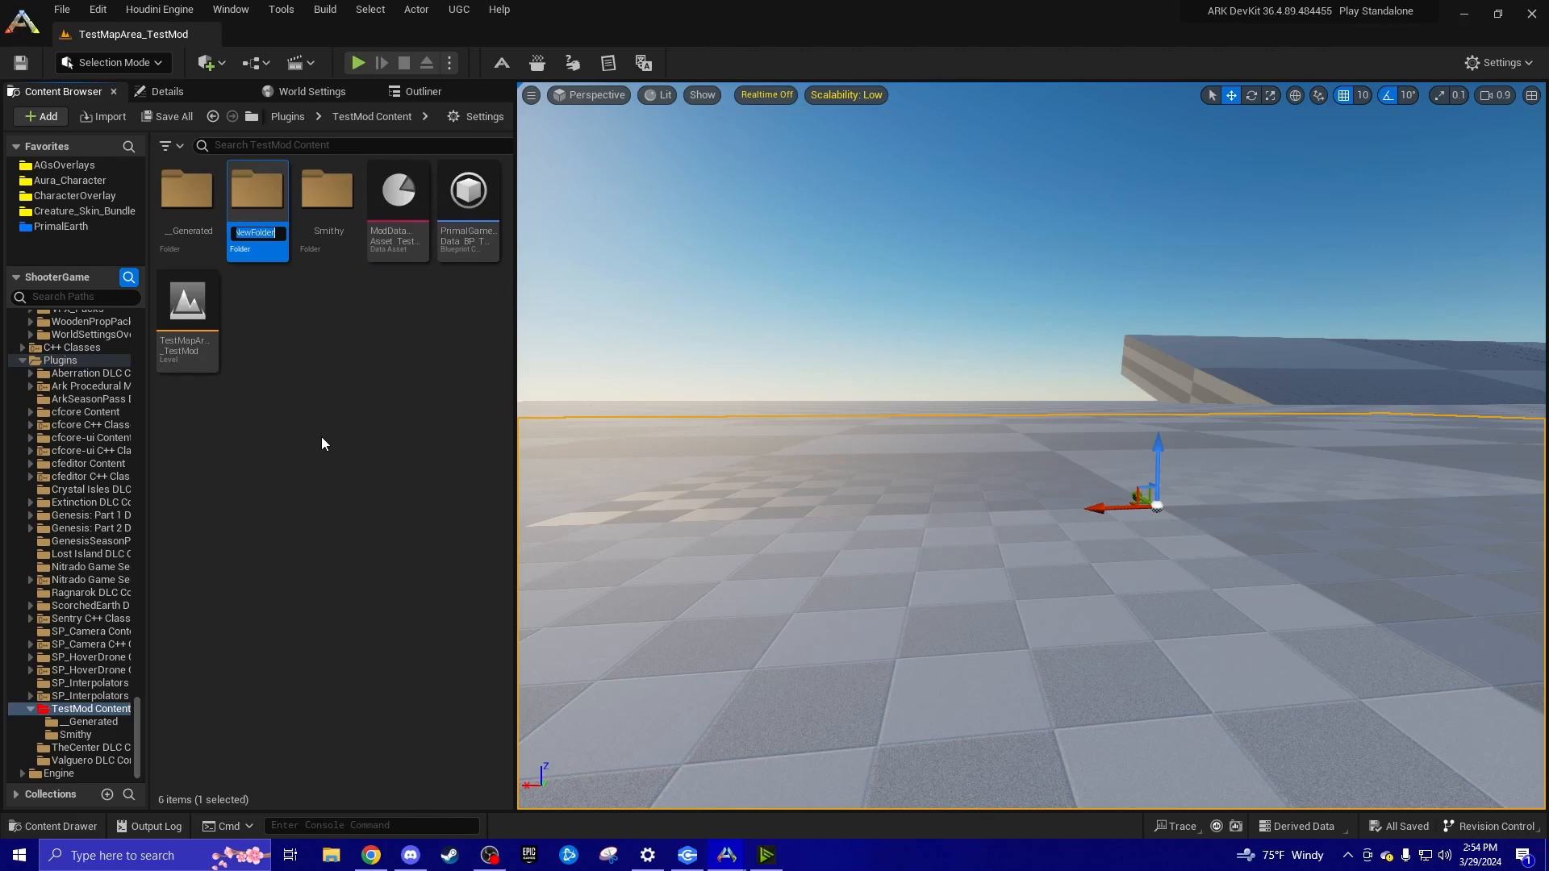
Name the new TestMod Content folder Anky and open it
type("Anky")
key("Return")
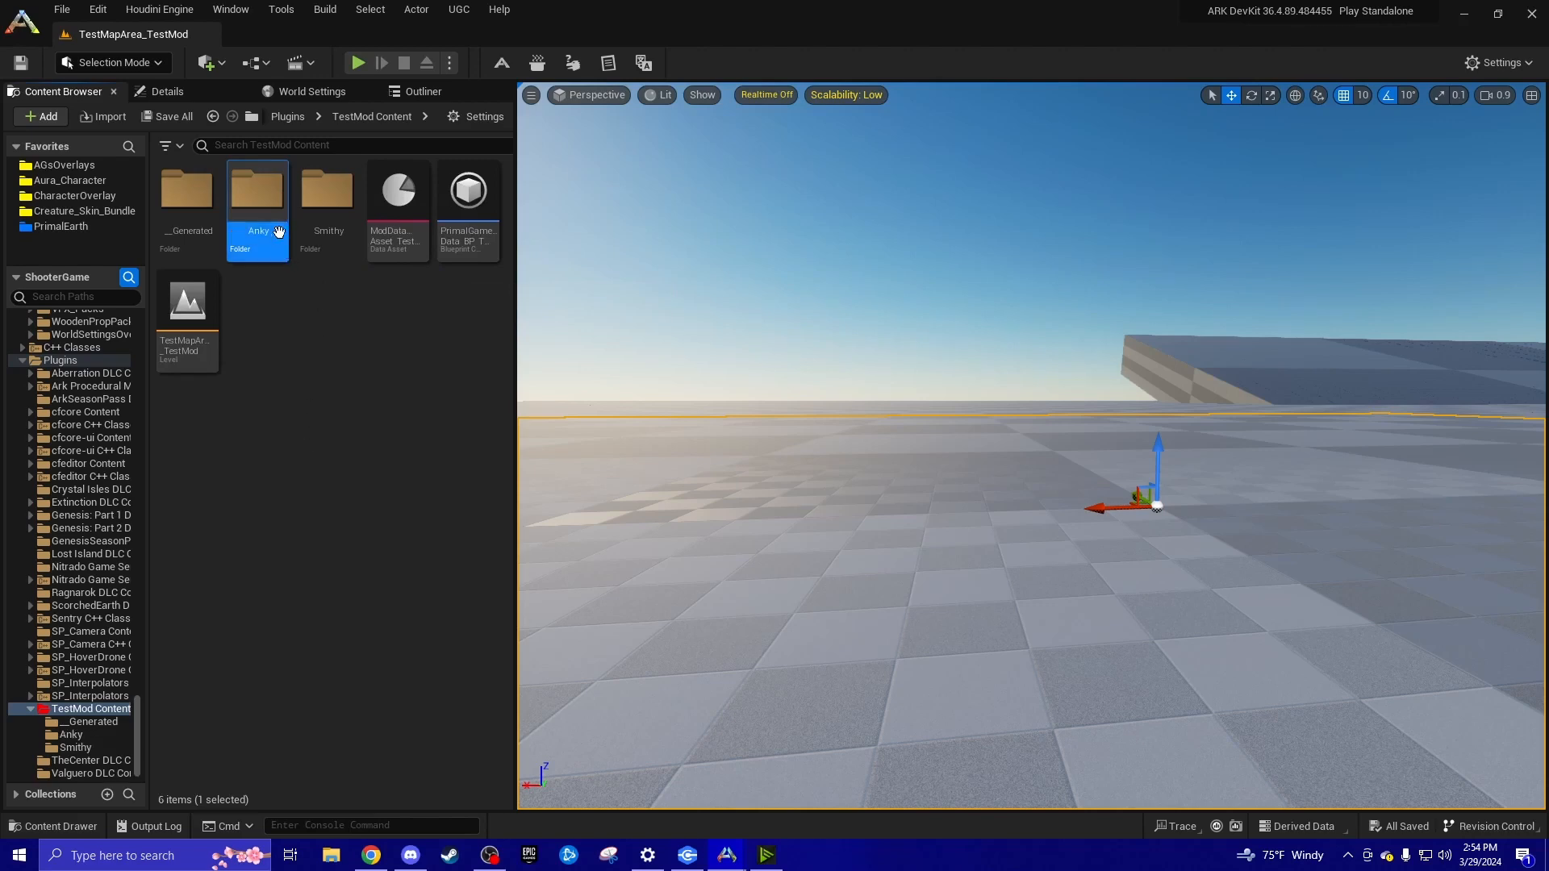
double_click(257, 198)
Browse to the original Ankylo assets in the PrimalEarth/Dinos/Ankylo folder
left_click_drag(133, 719, 138, 427)
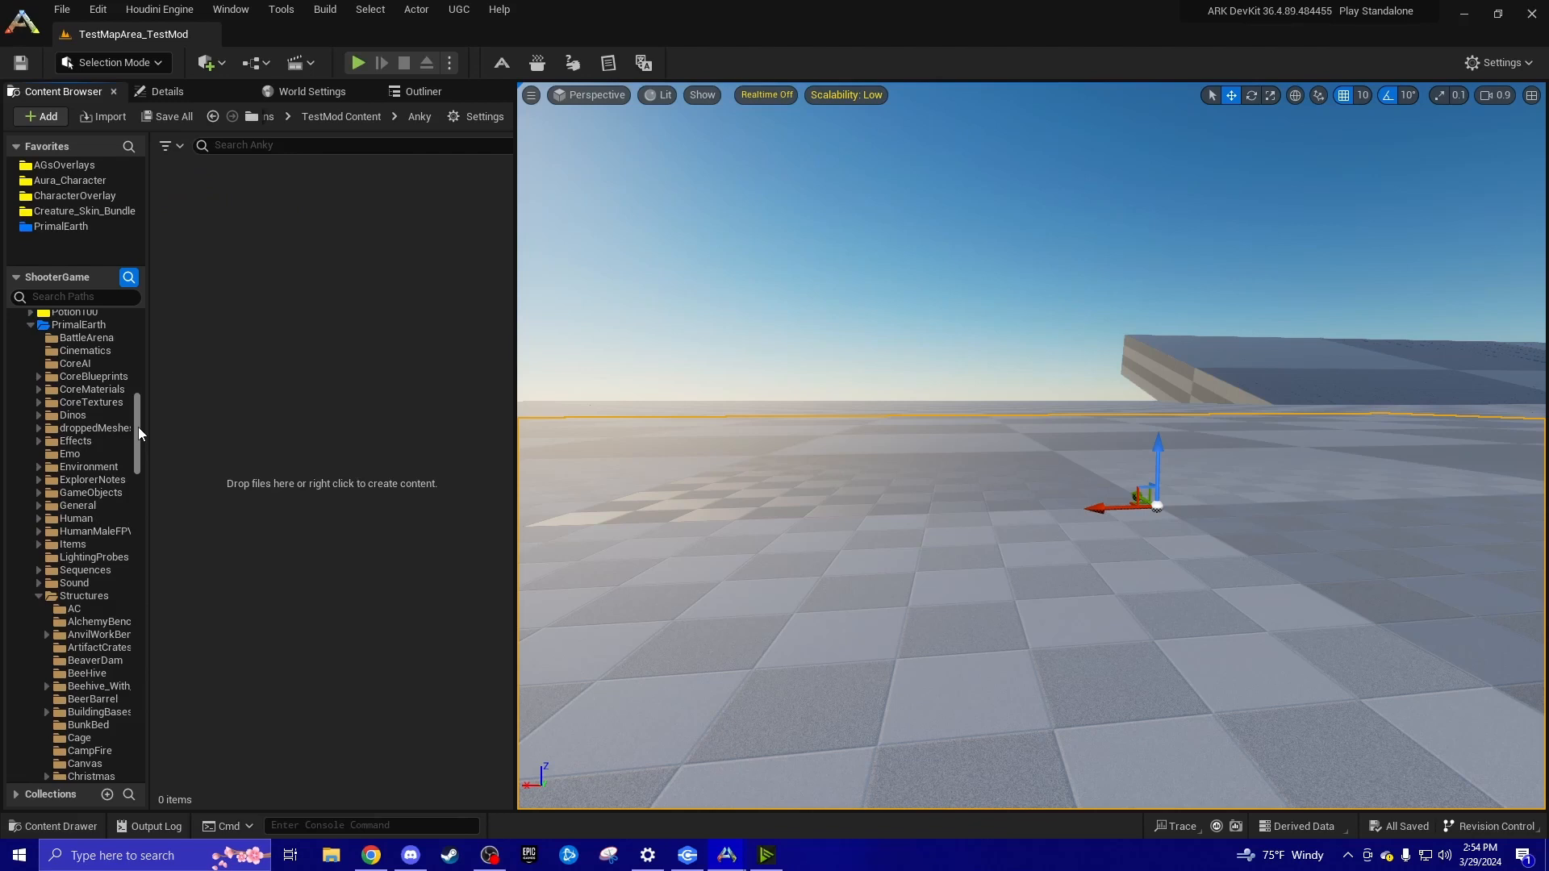
left_click(40, 603)
left_click_drag(141, 496, 137, 454)
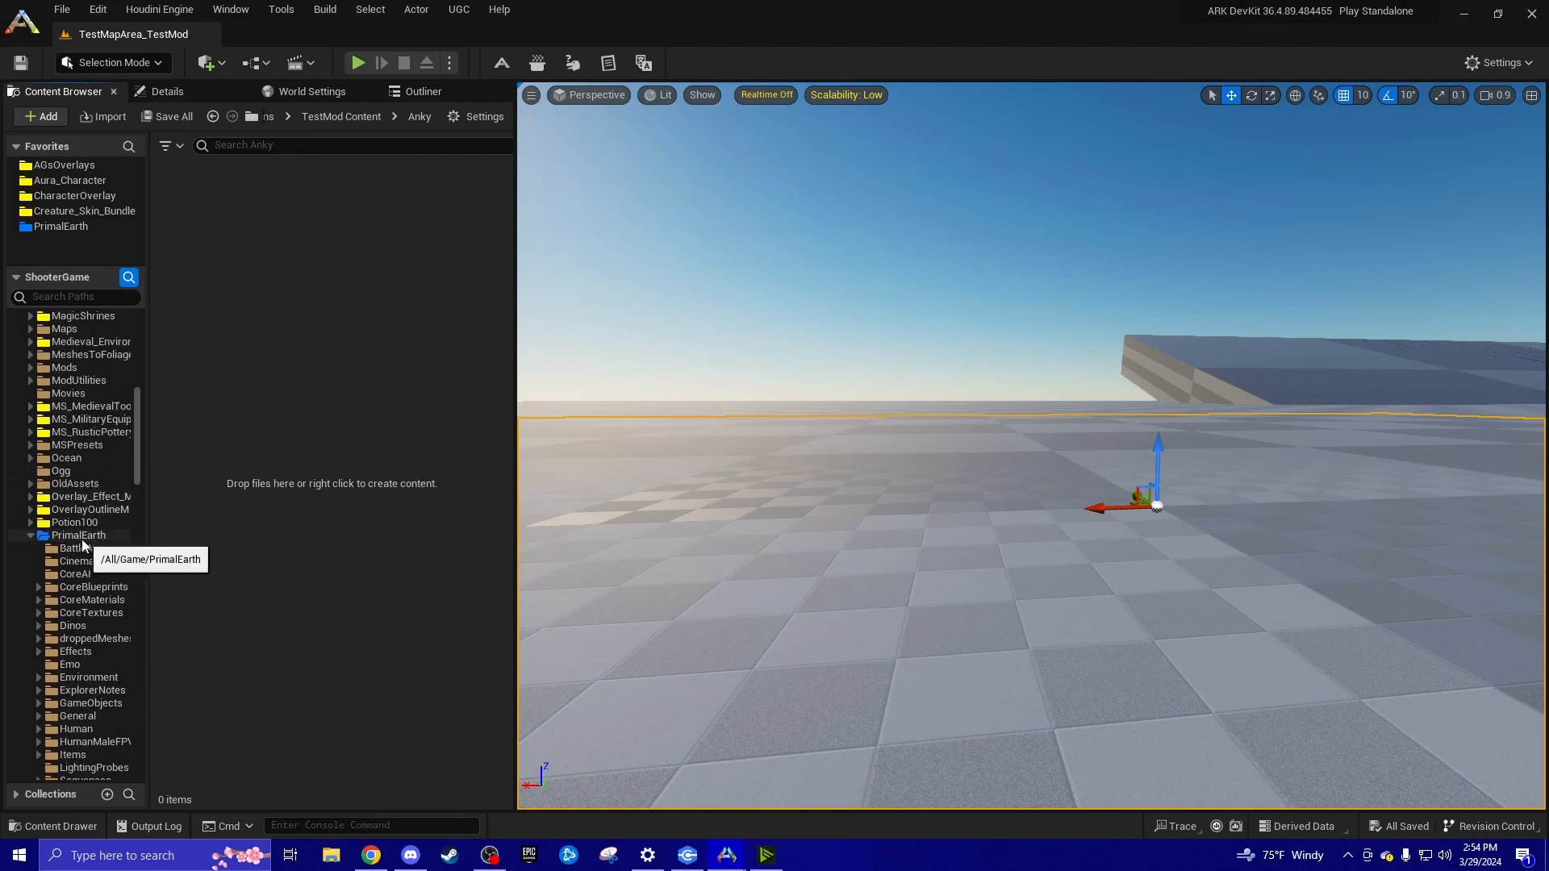
scroll(138, 438, "down", 8)
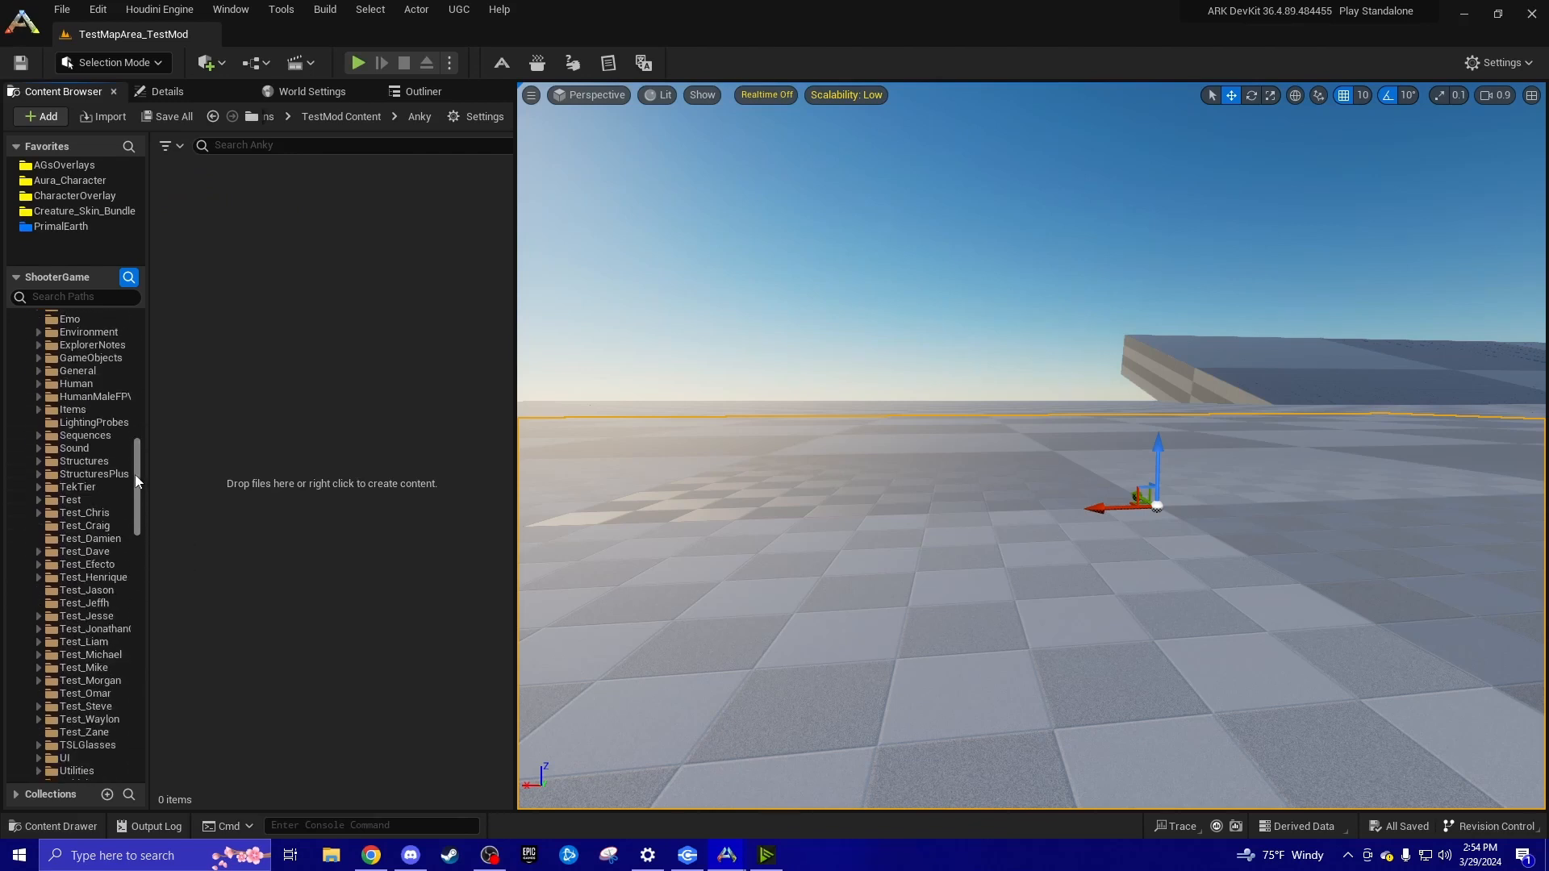
scroll(137, 472, "up", 5)
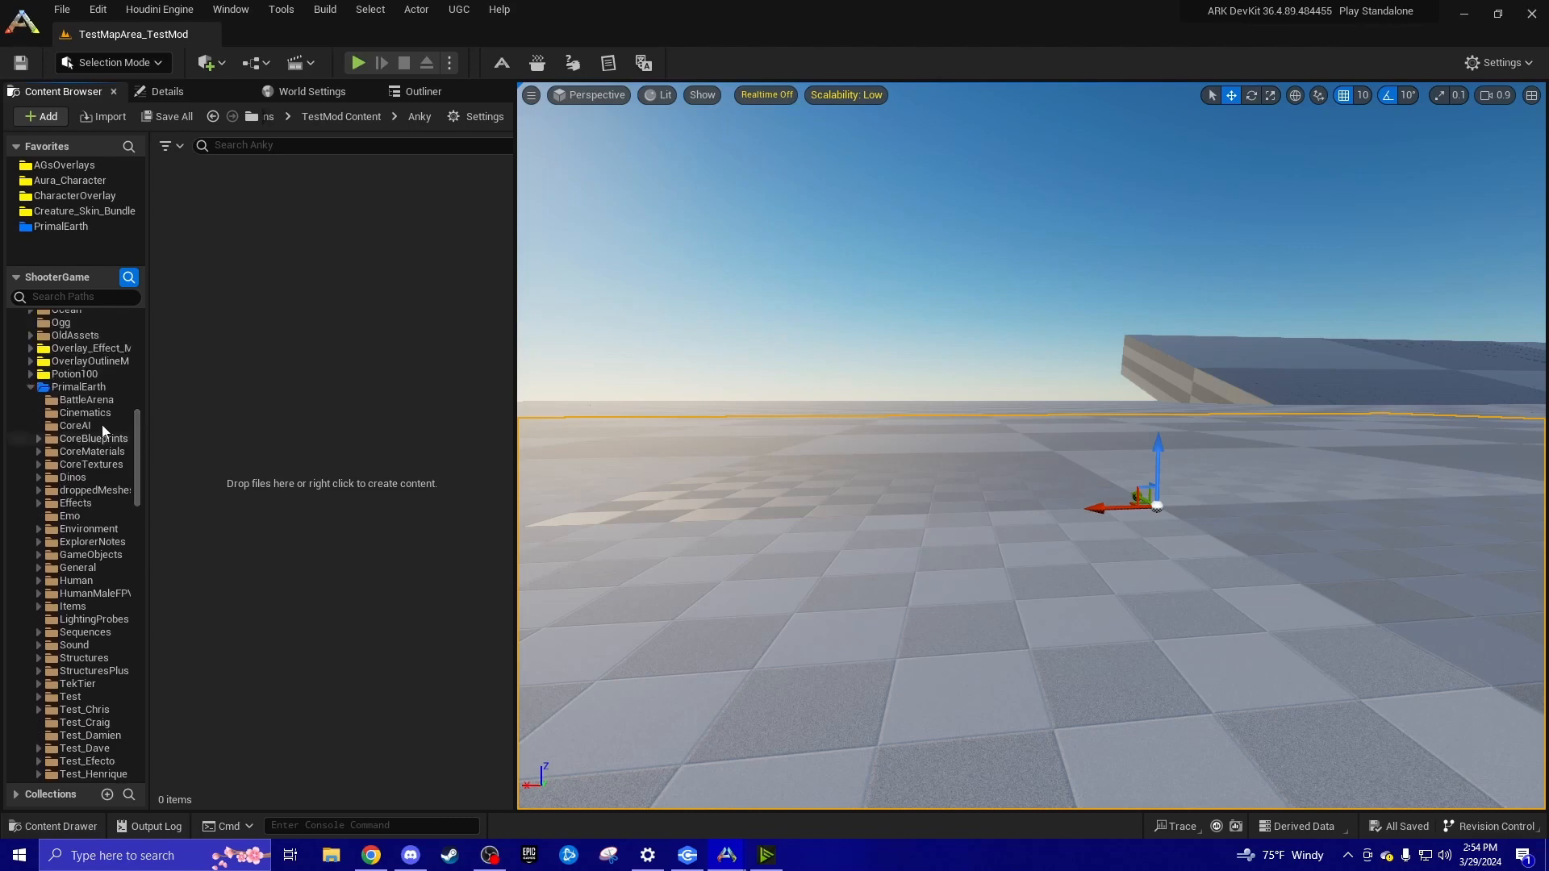
left_click(67, 387)
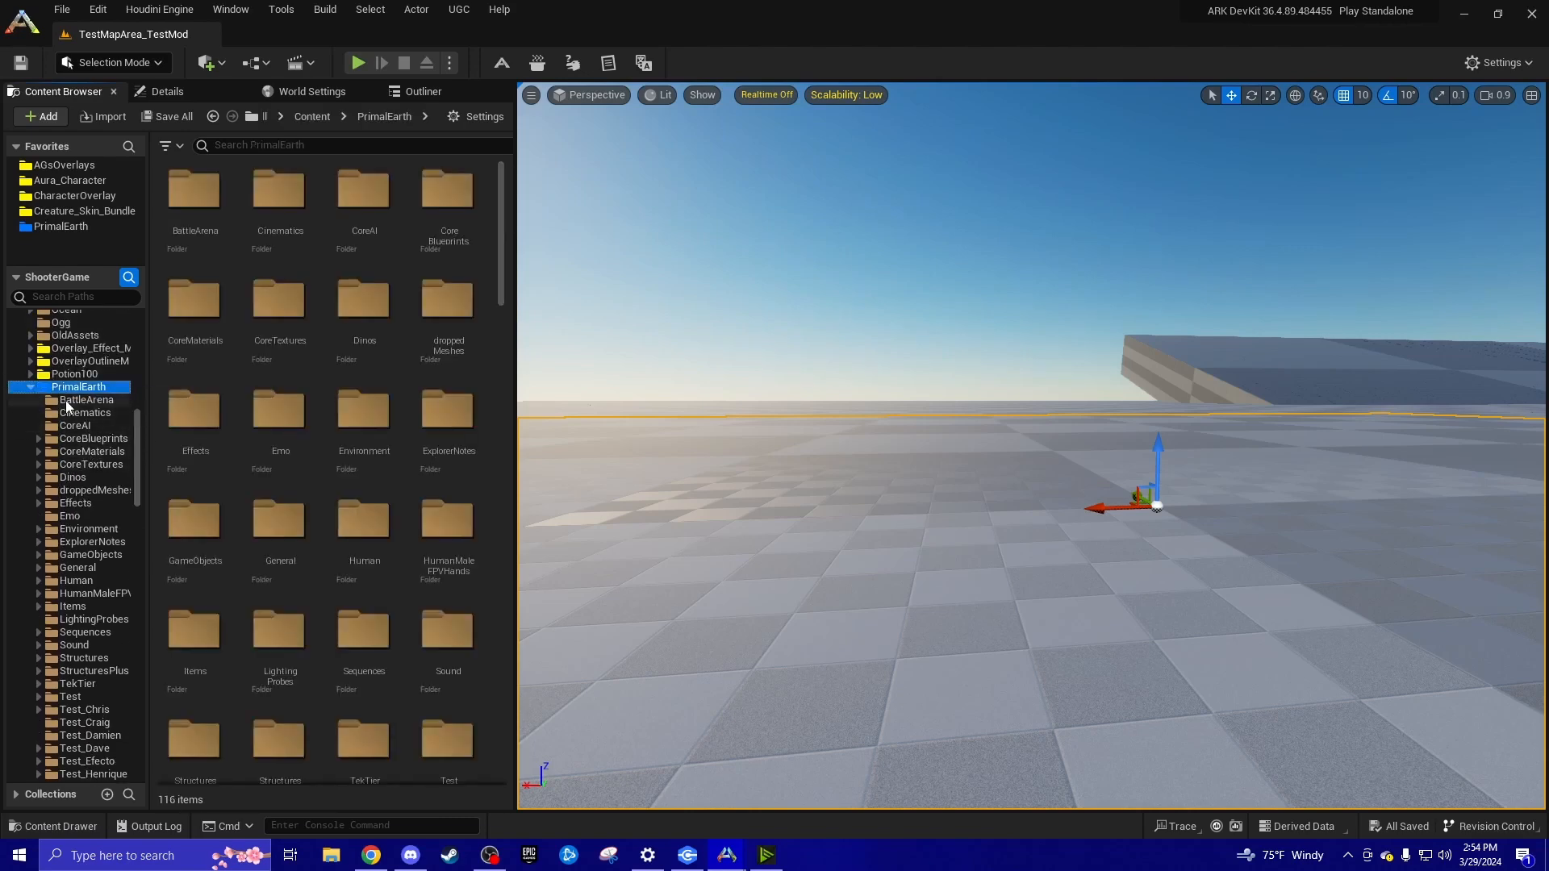
left_click_drag(137, 442, 143, 476)
left_click(29, 415)
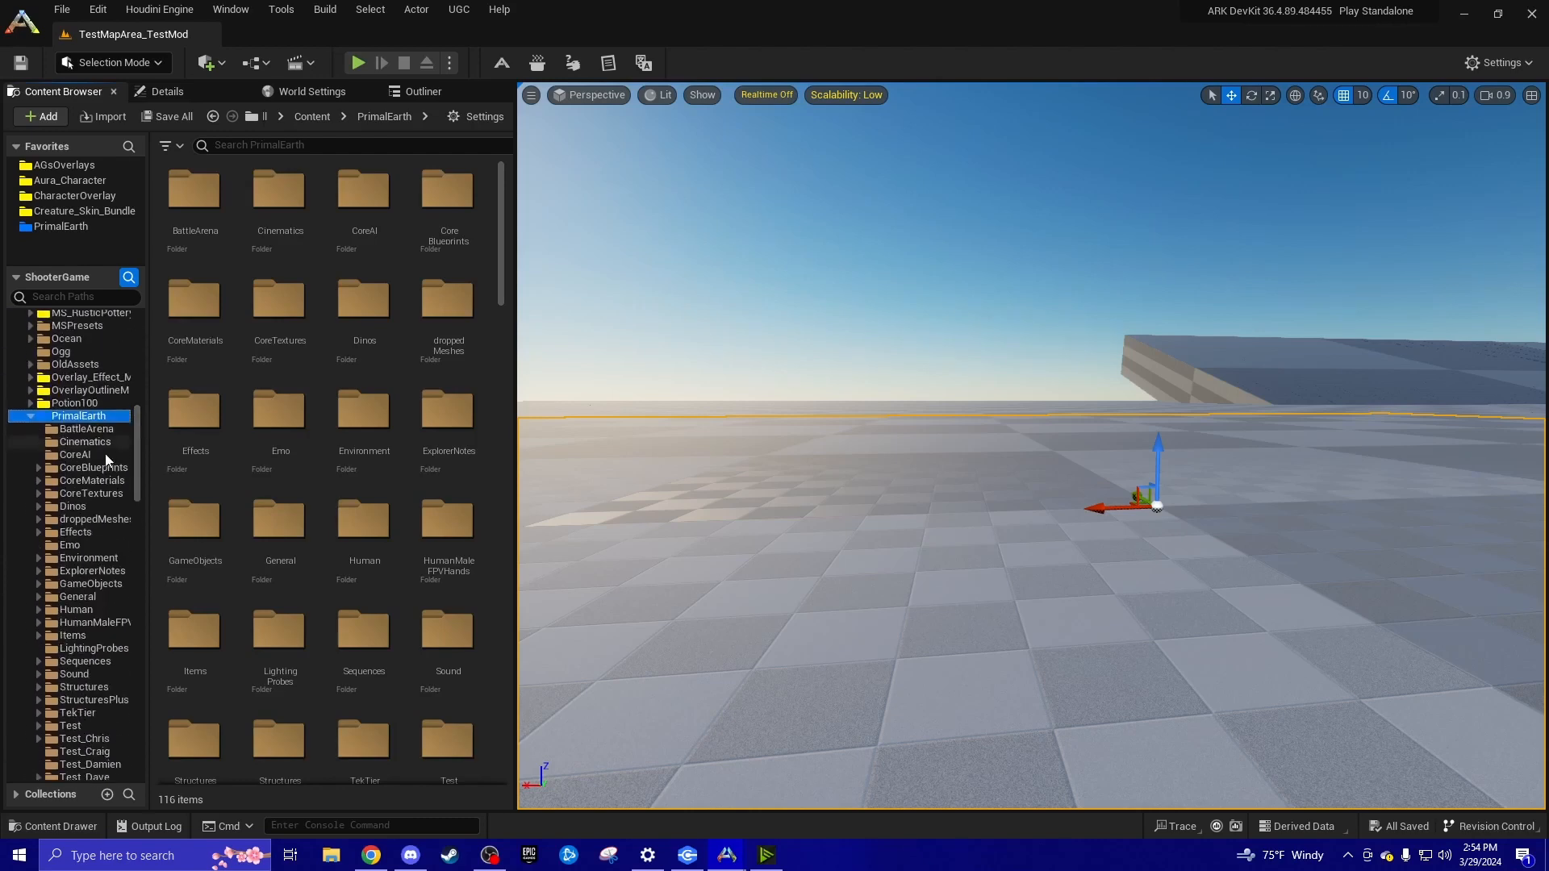
left_click(39, 507)
scroll(80, 517, "down", 3)
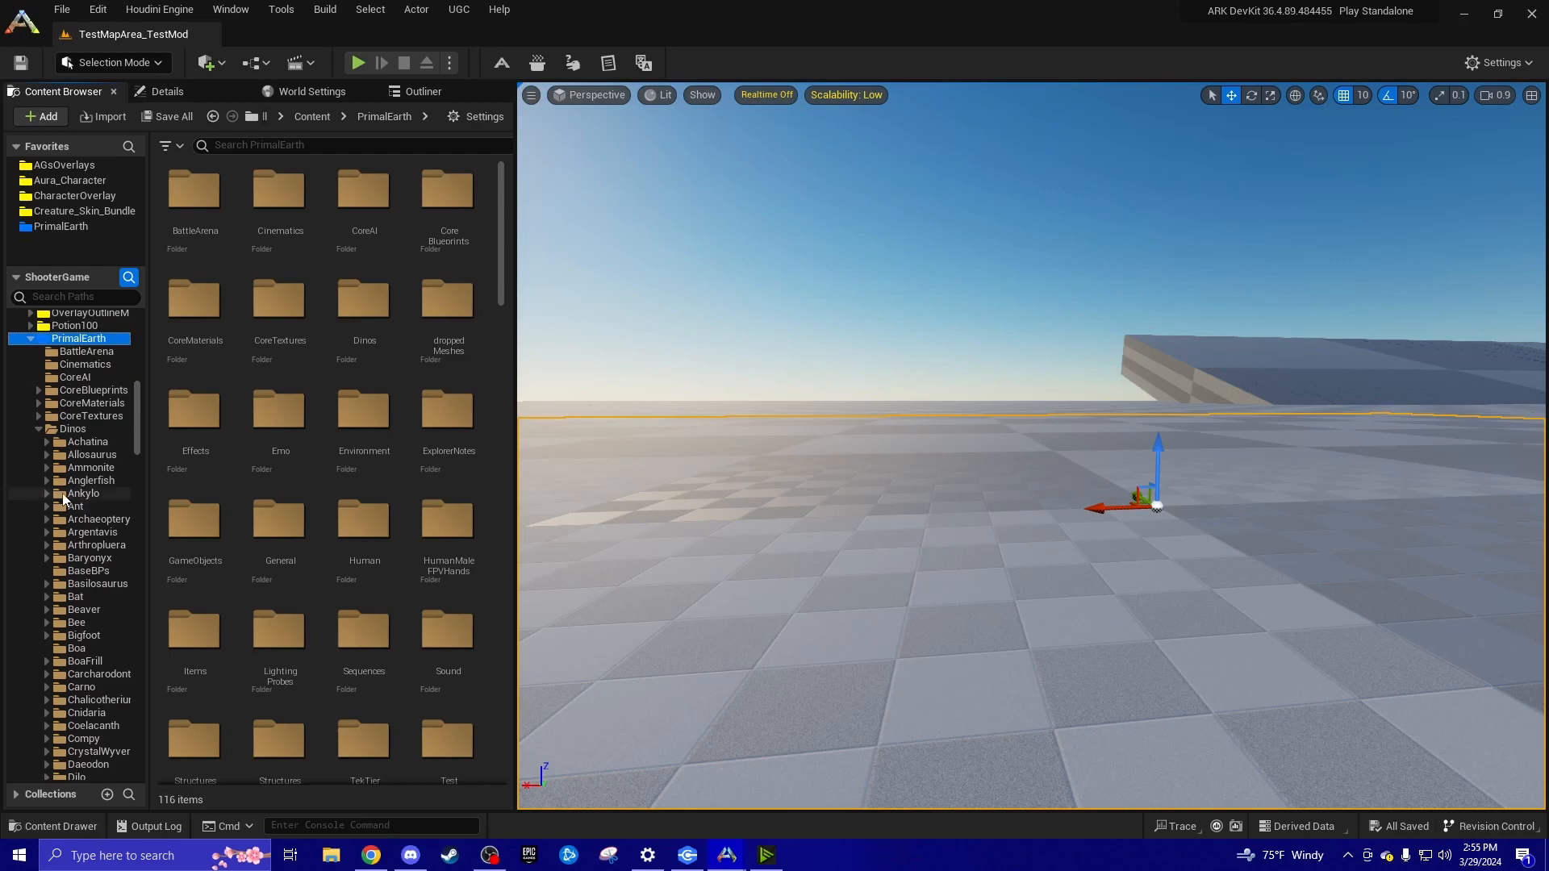
left_click(64, 496)
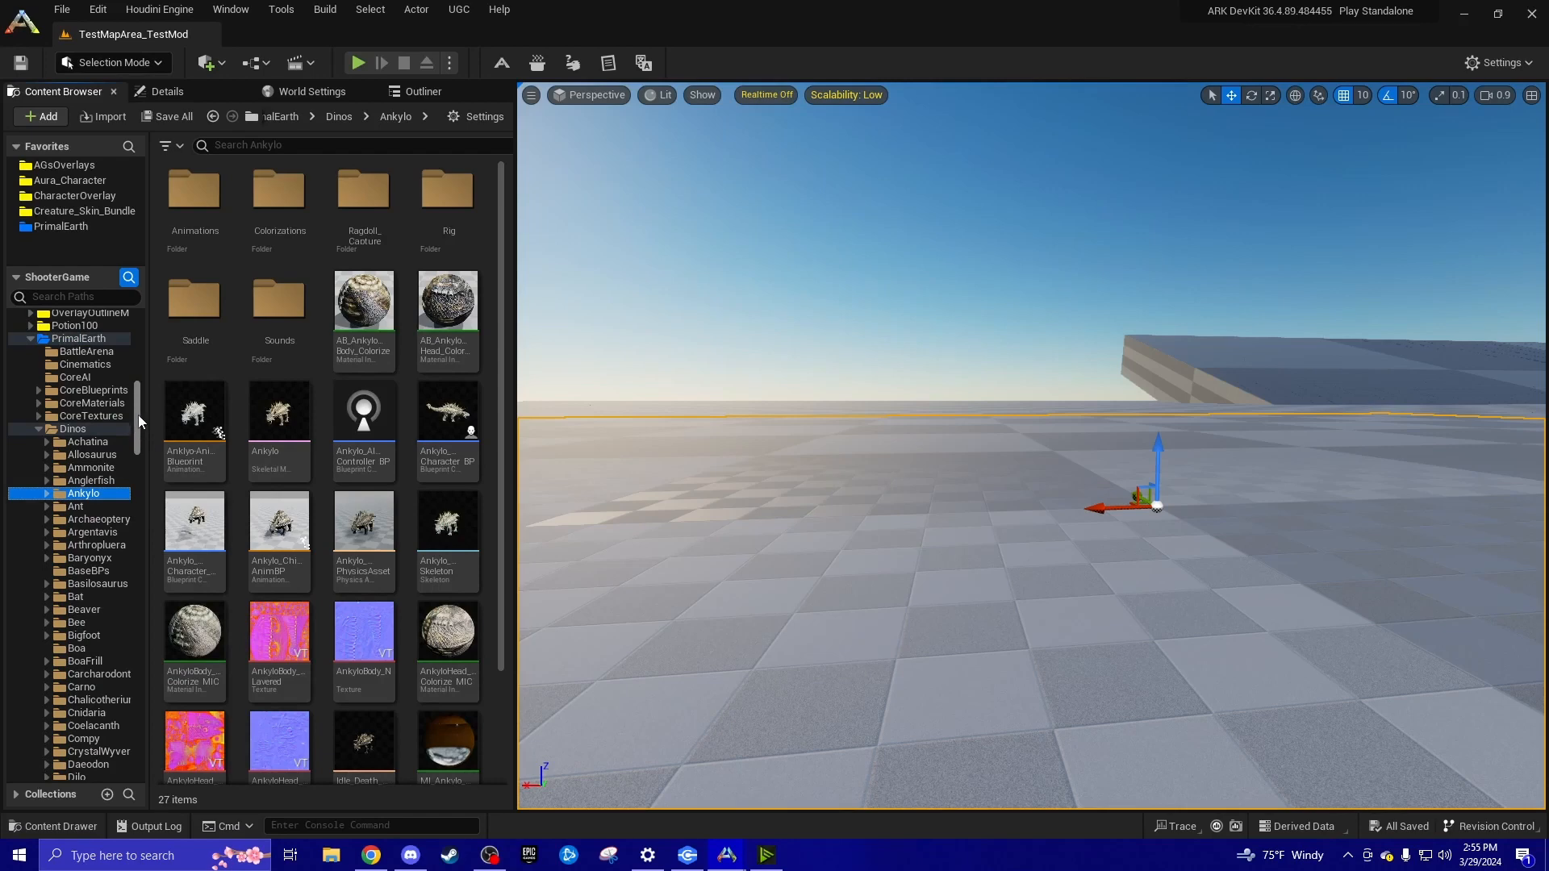
Copy the Ankylo skeletal mesh into the mod's Anky folder under TestMod Content
left_click_drag(138, 415, 138, 758)
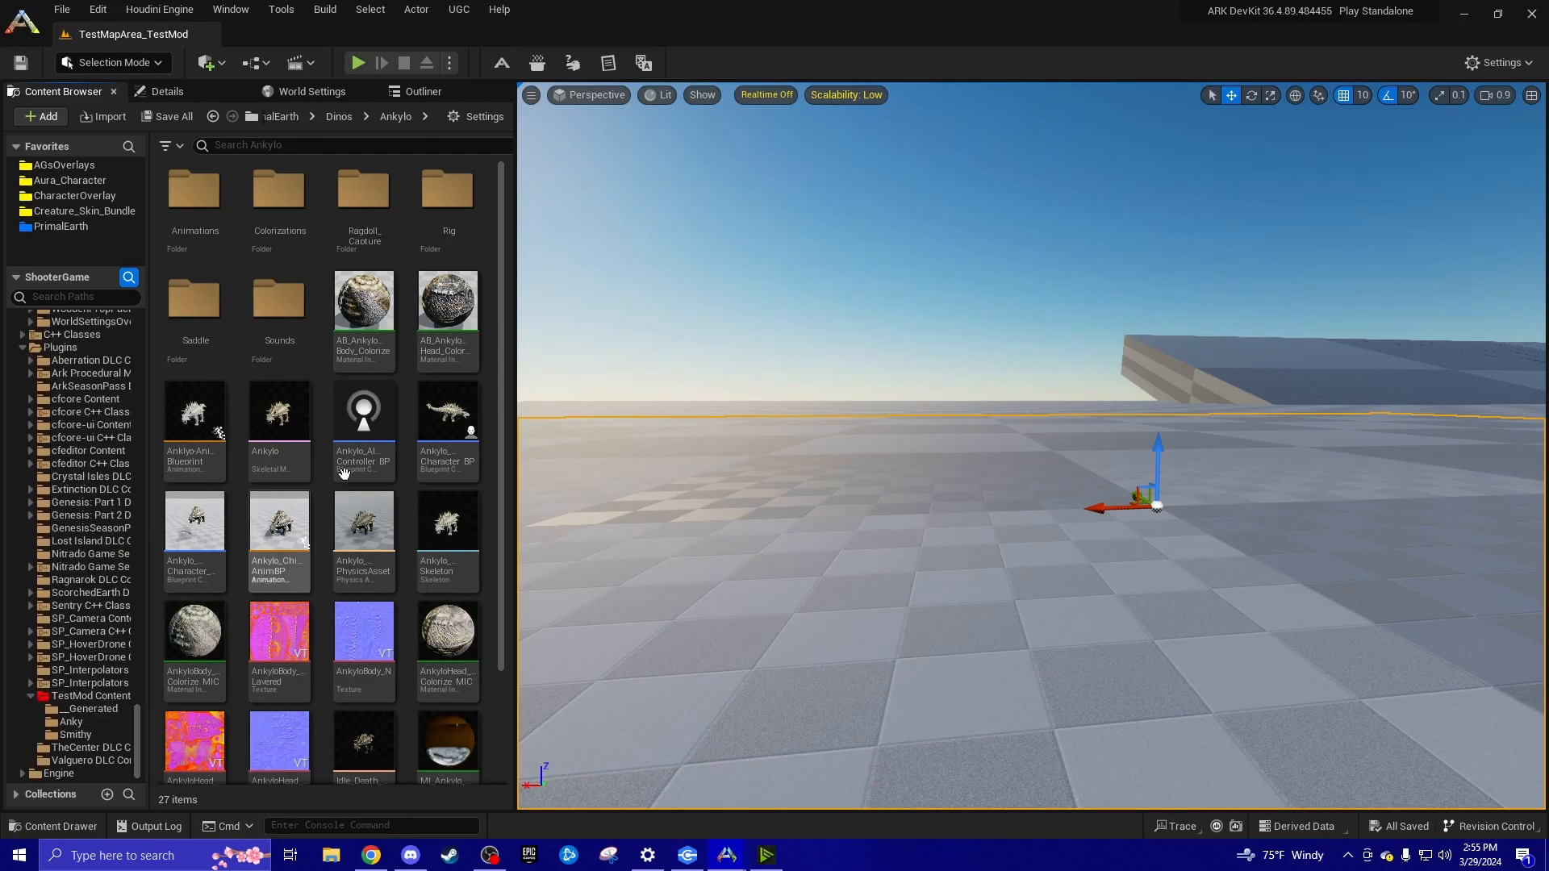
left_click(457, 430)
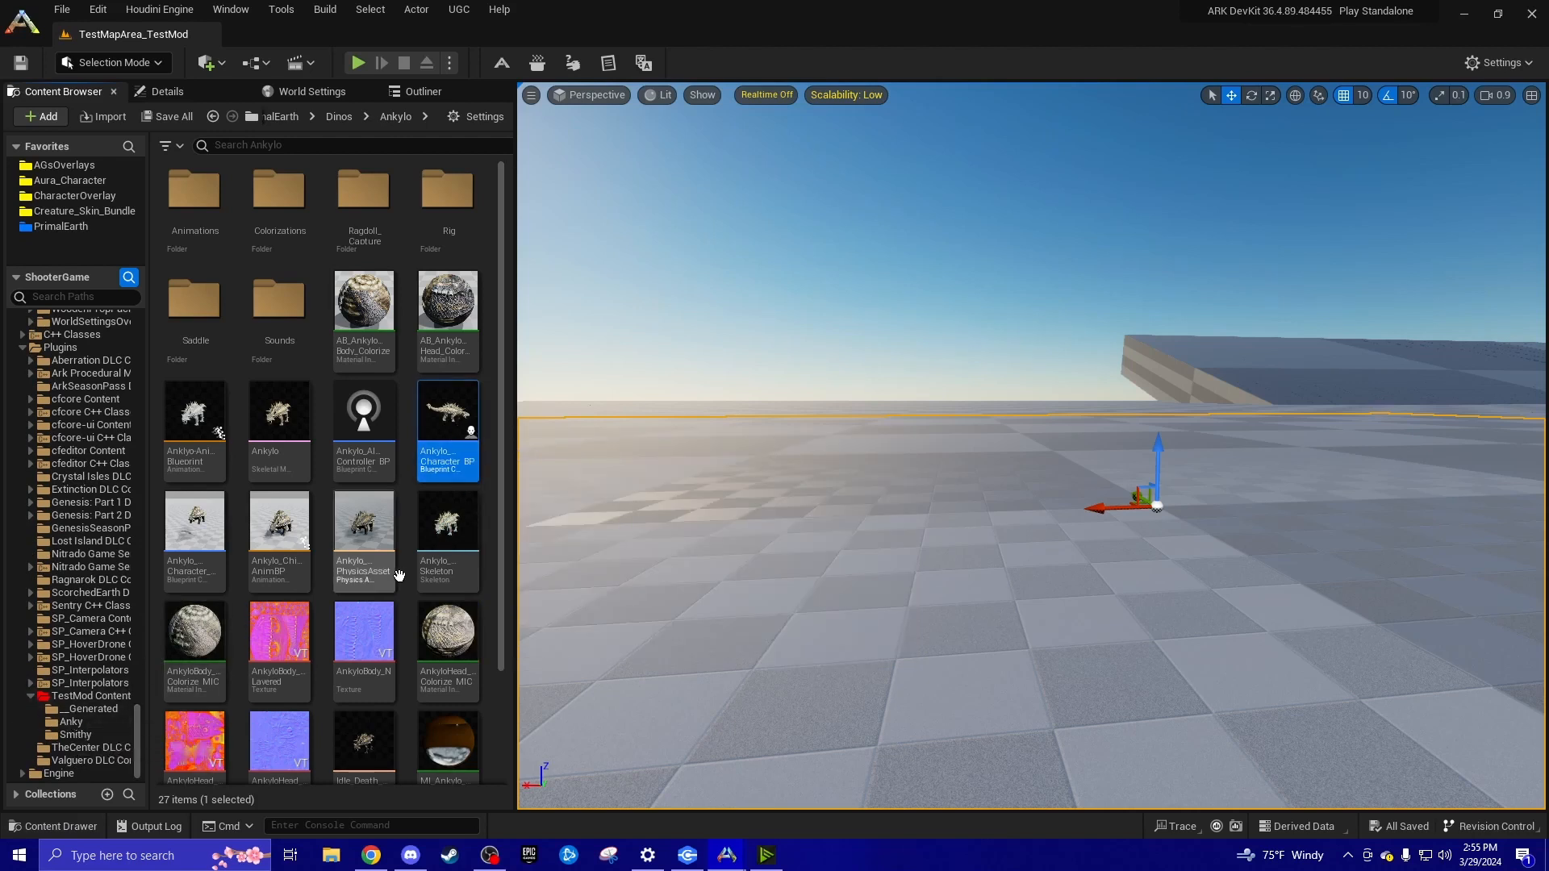
mouse_move(398, 575)
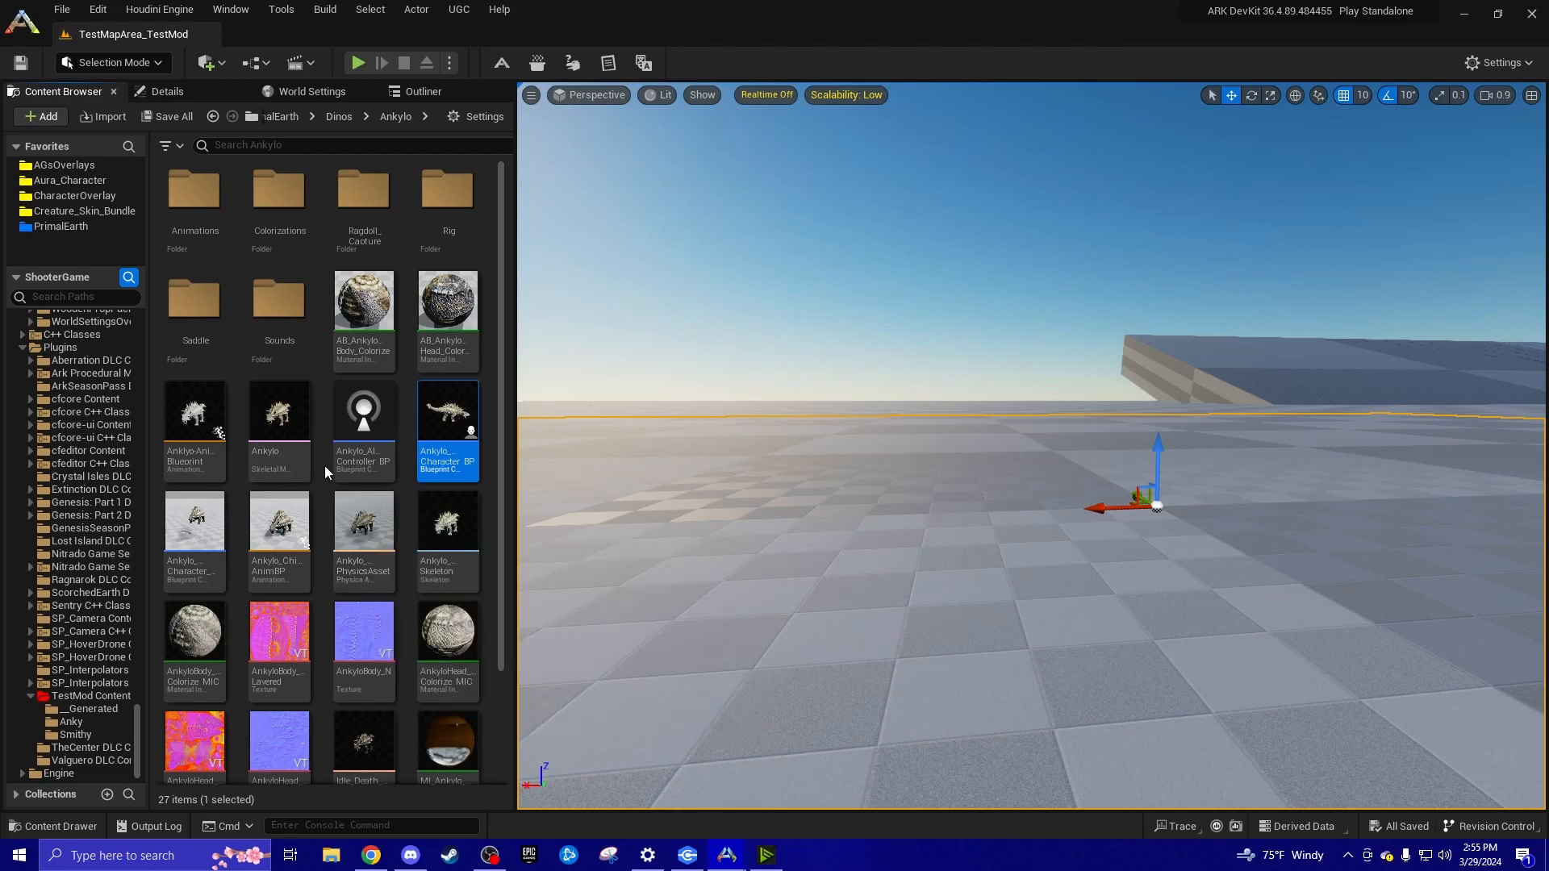
mouse_move(294, 435)
left_click_drag(294, 436, 69, 722)
left_click(113, 772)
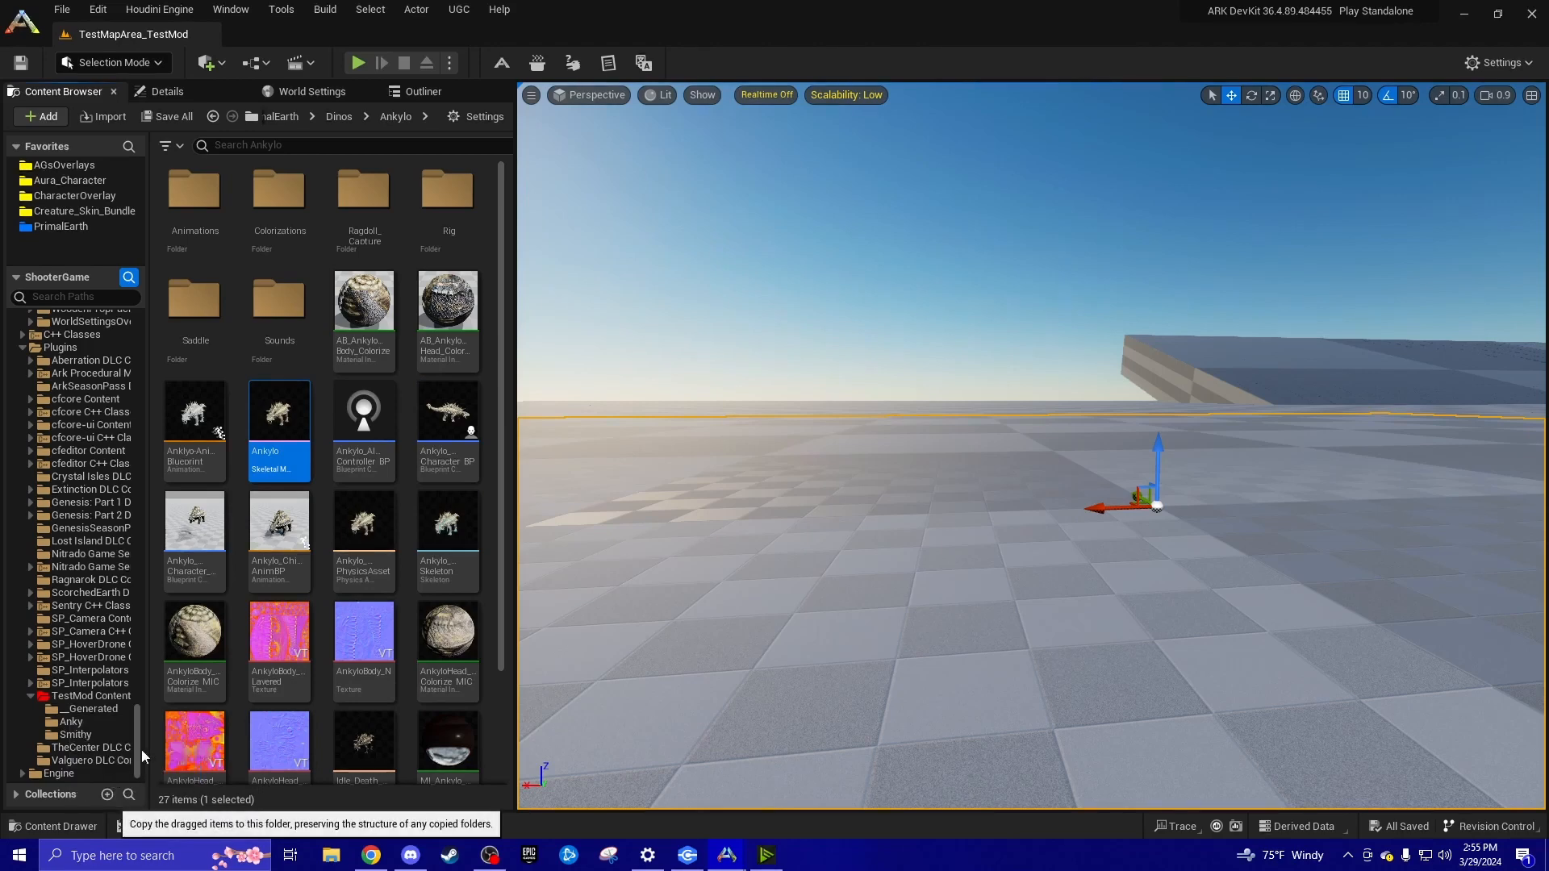
Rename the copied Ankylo skeletal mesh in the Anky folder to Bob
left_click(71, 722)
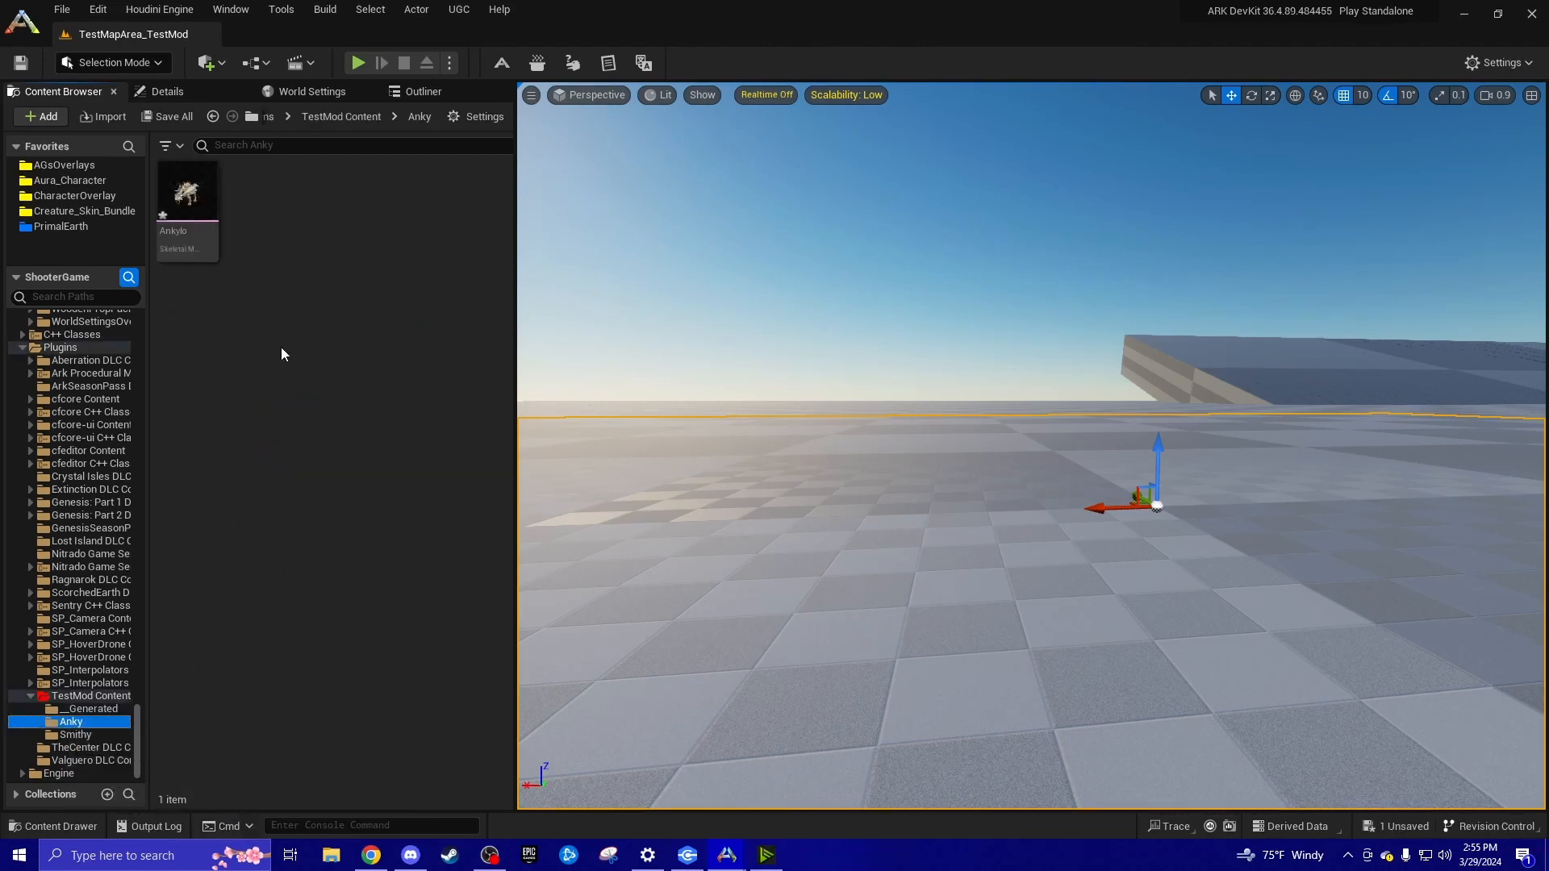
right_click(179, 238)
left_click(244, 474)
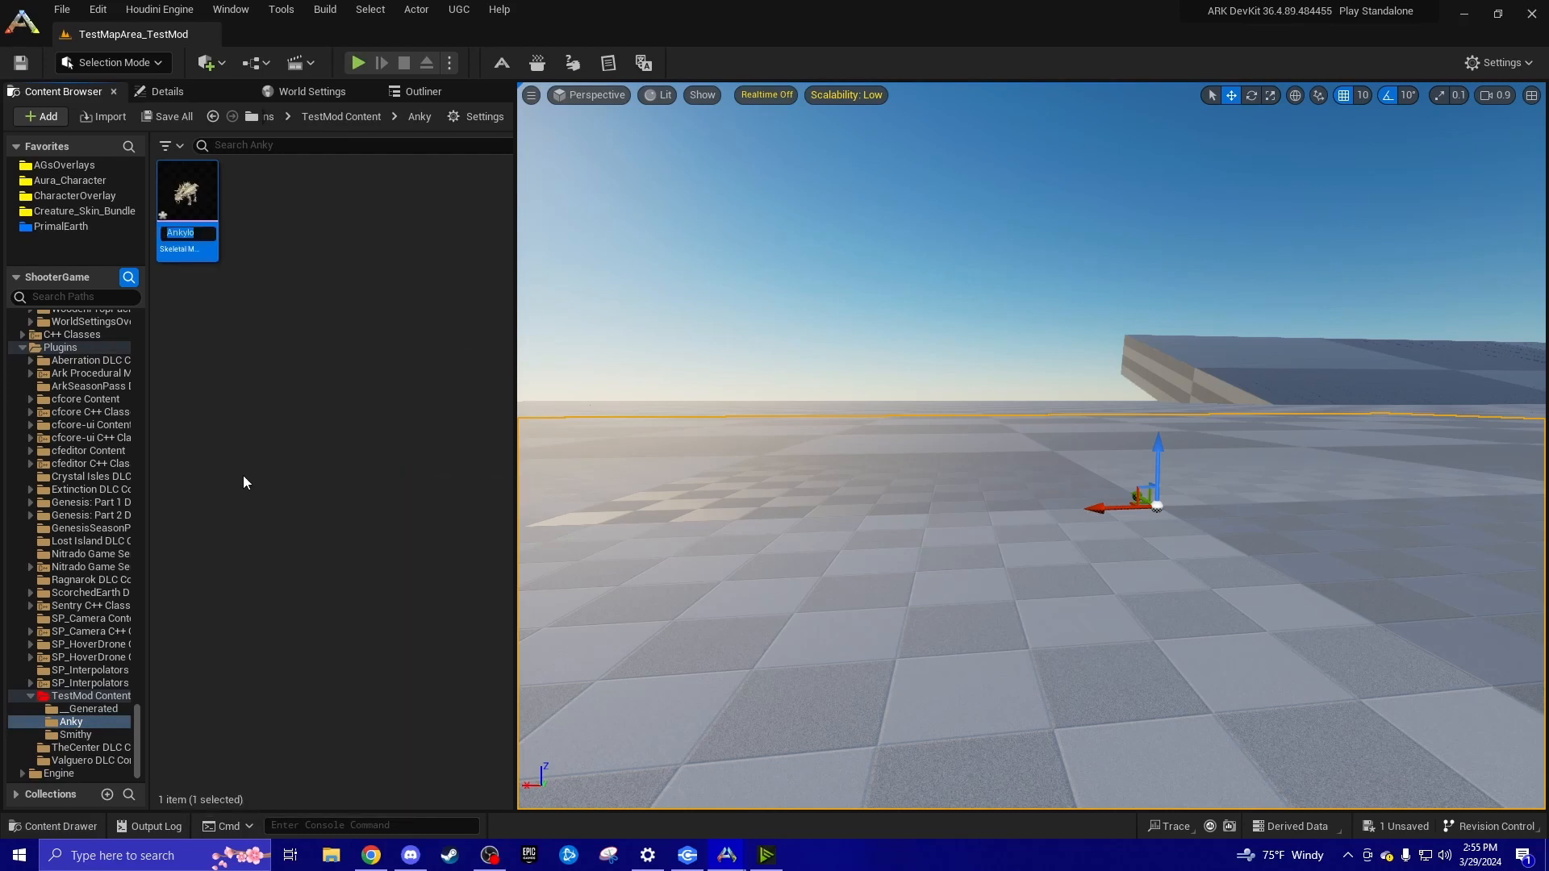
type("Bob")
key("Return")
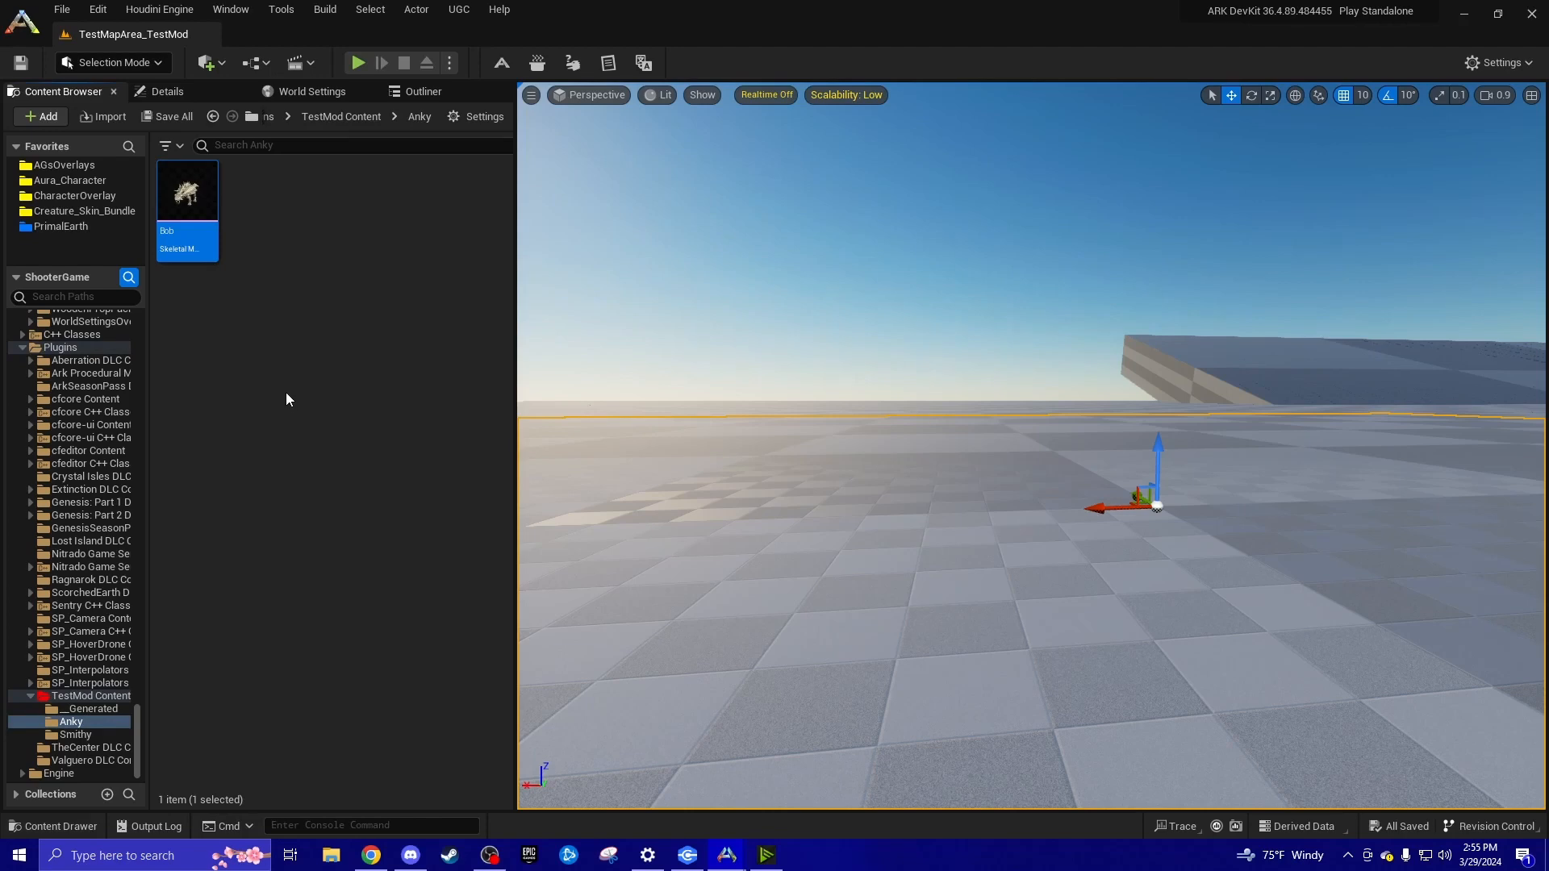
Copy the Ankylo_Character_BP blueprint from PrimalEarth/Dinos/Ankylo into the mod's Anky folder
left_click_drag(139, 729, 139, 427)
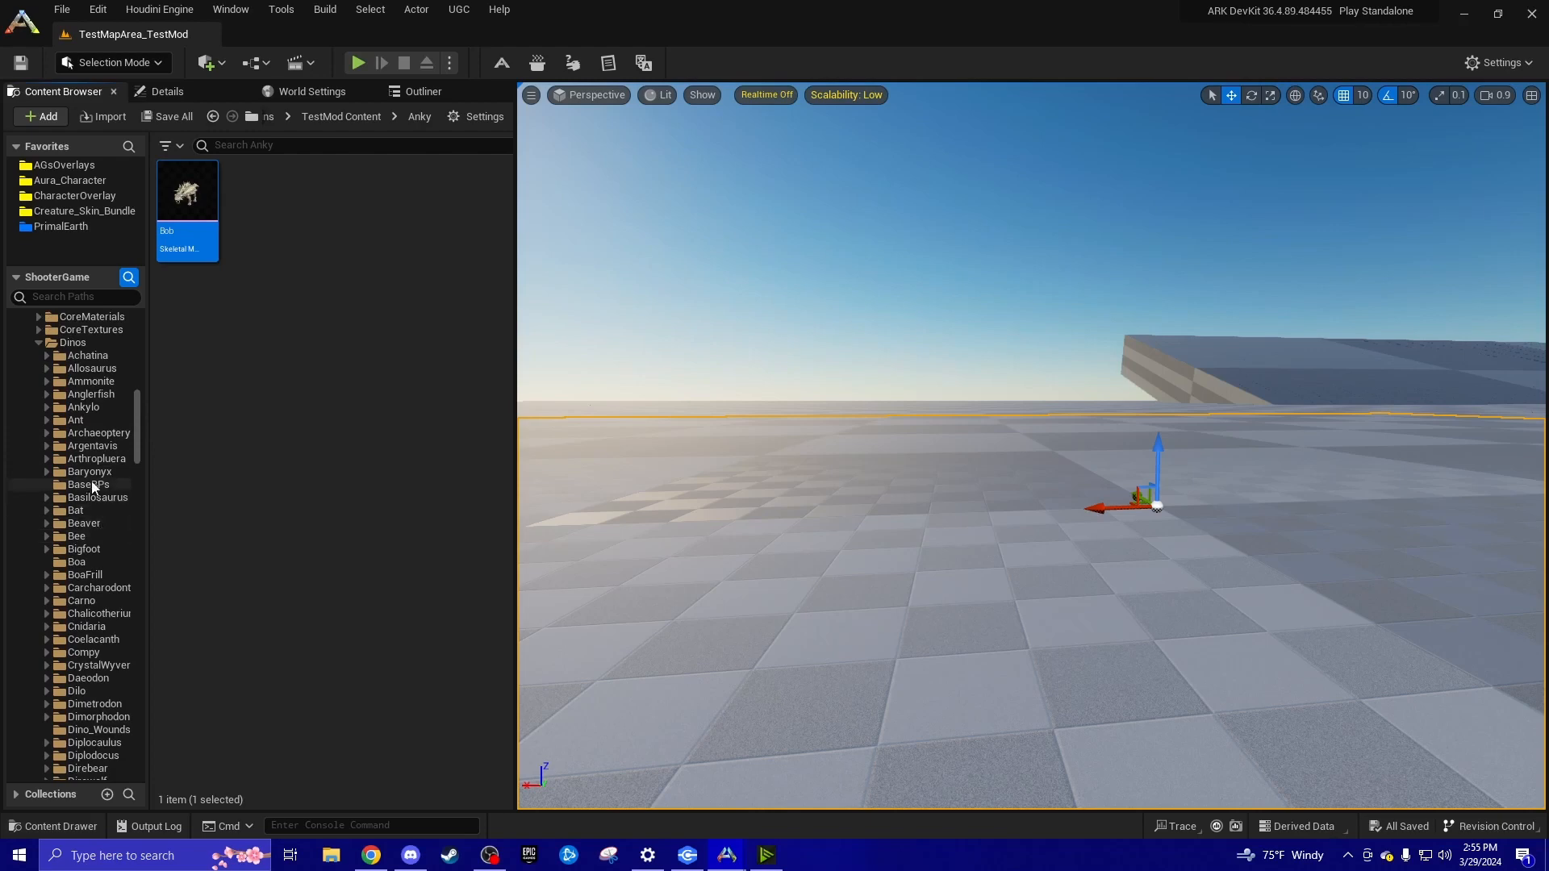
left_click(73, 407)
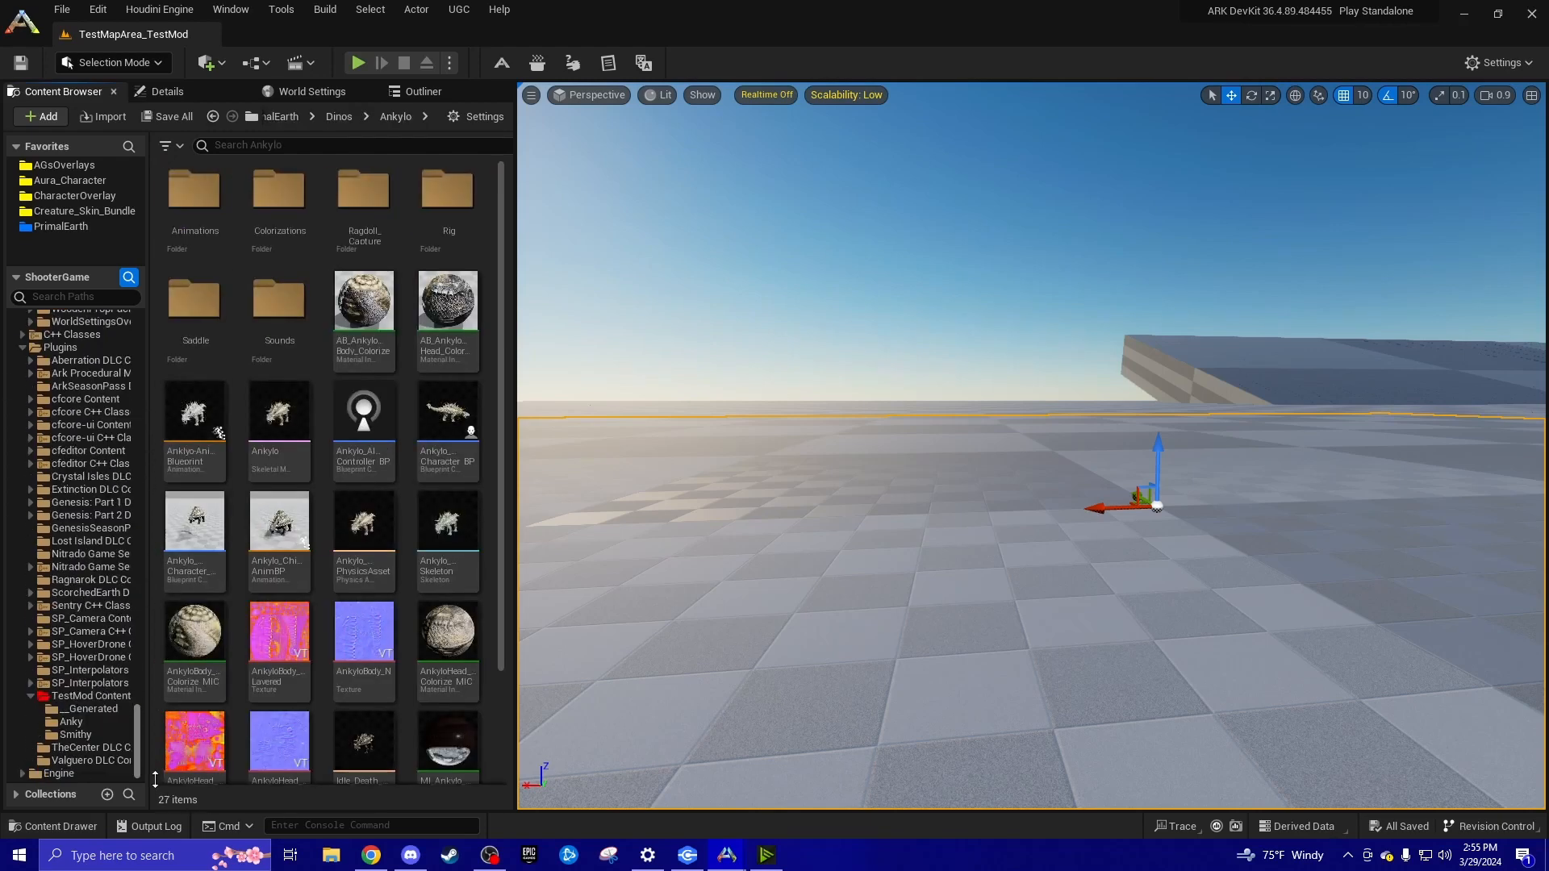
left_click_drag(448, 423, 74, 724)
left_click(115, 776)
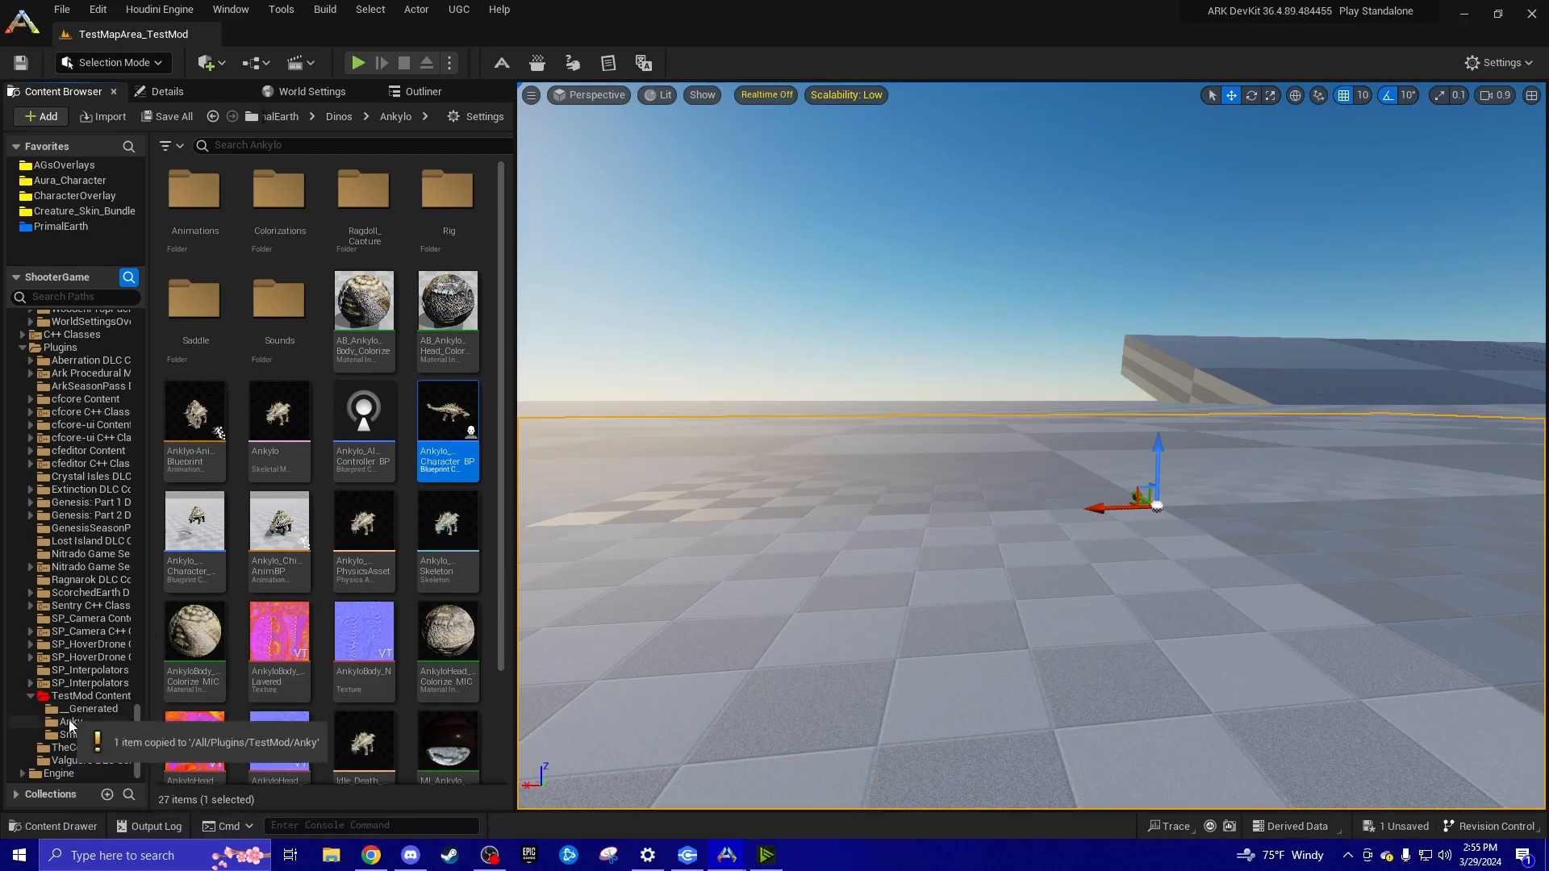
Rename the copied character blueprint in the Anky folder to Bob_Character_BP
right_click(214, 252)
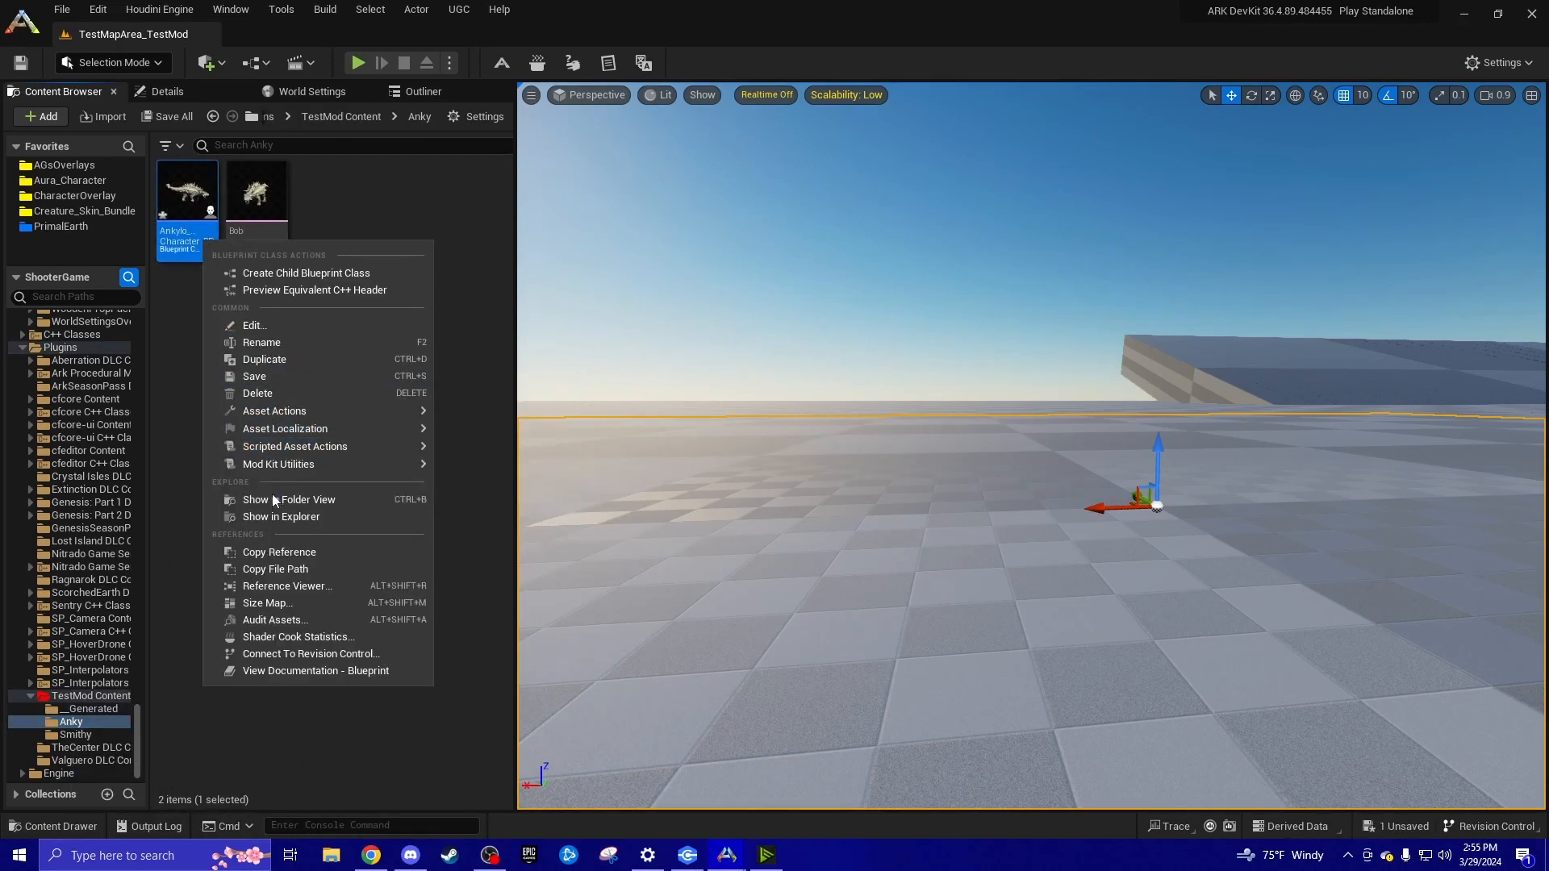
left_click(259, 343)
key("Home")
key("Delete")
key("Delete")
key("Delete")
key("Delete")
key("Delete")
key("Delete")
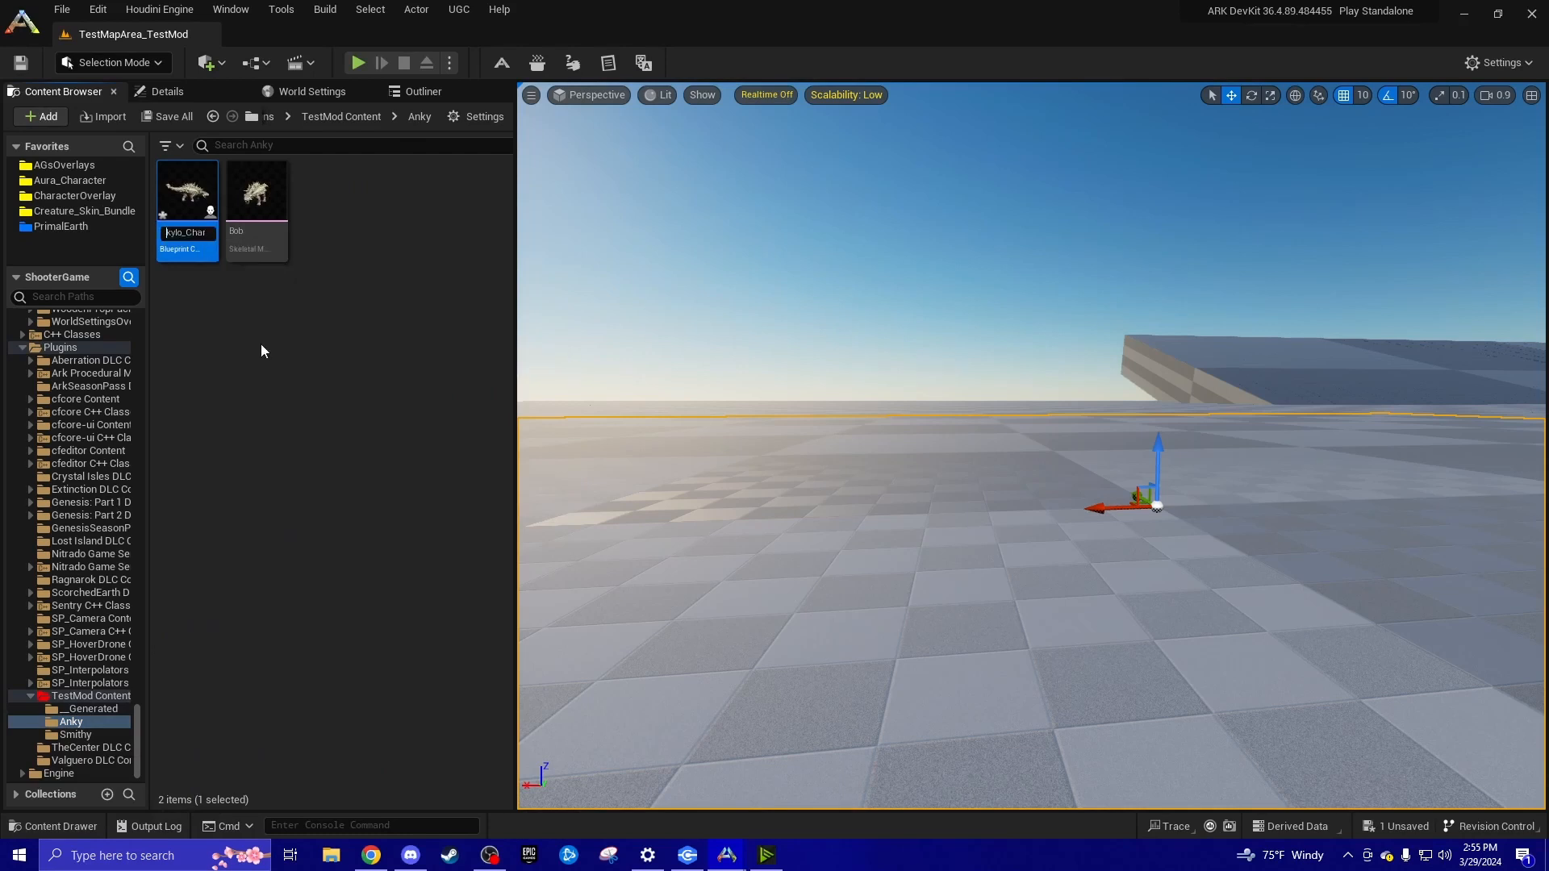
type("Bob")
key("Return")
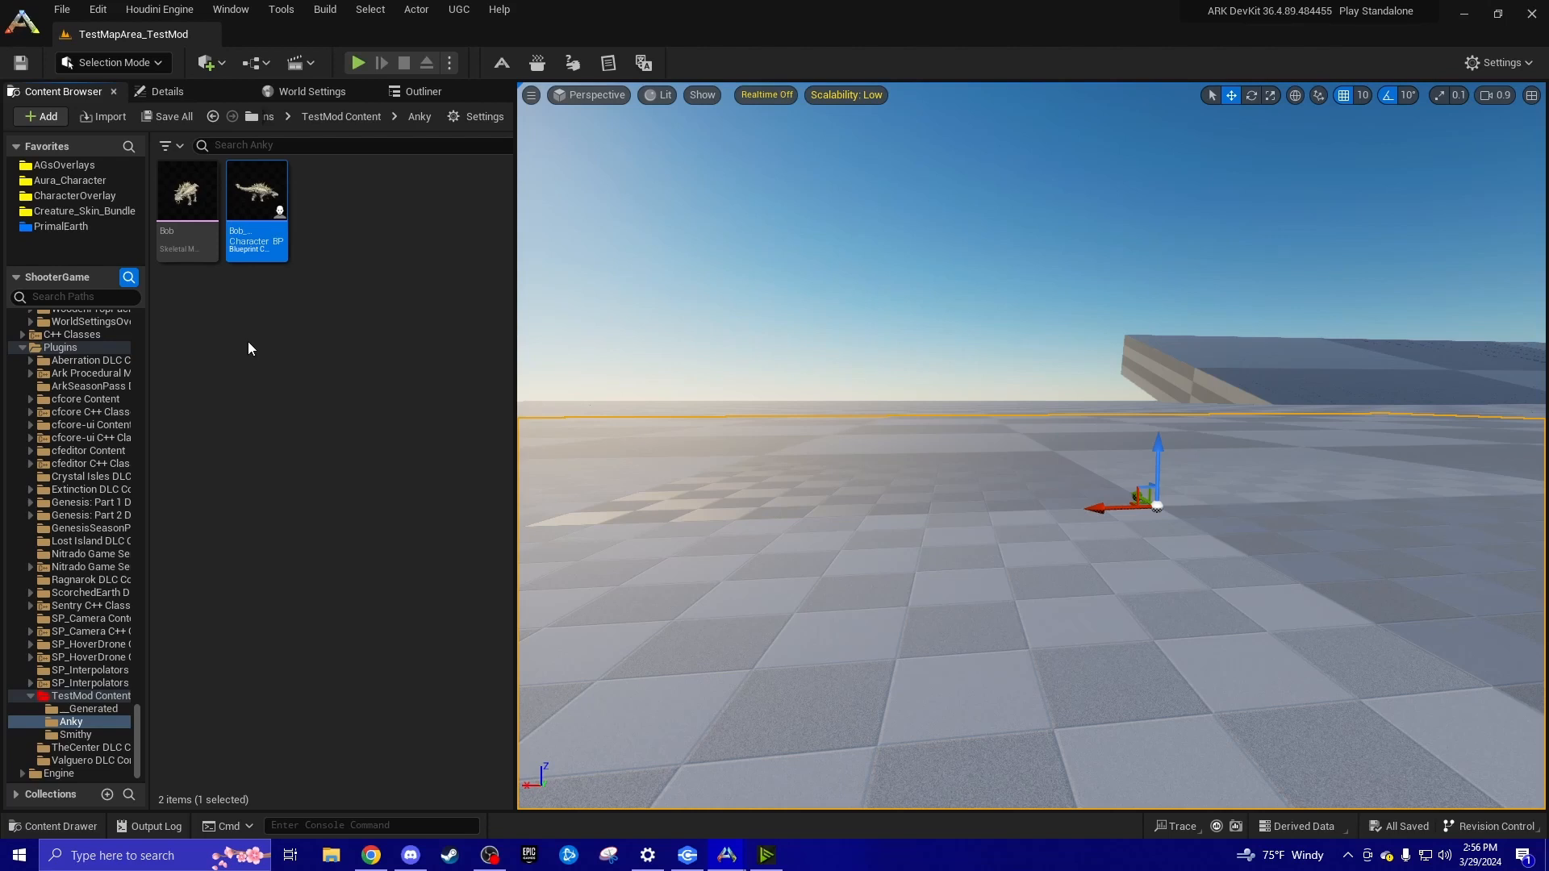
Open the Bob_Character_BP blueprint for editing
left_click(257, 316)
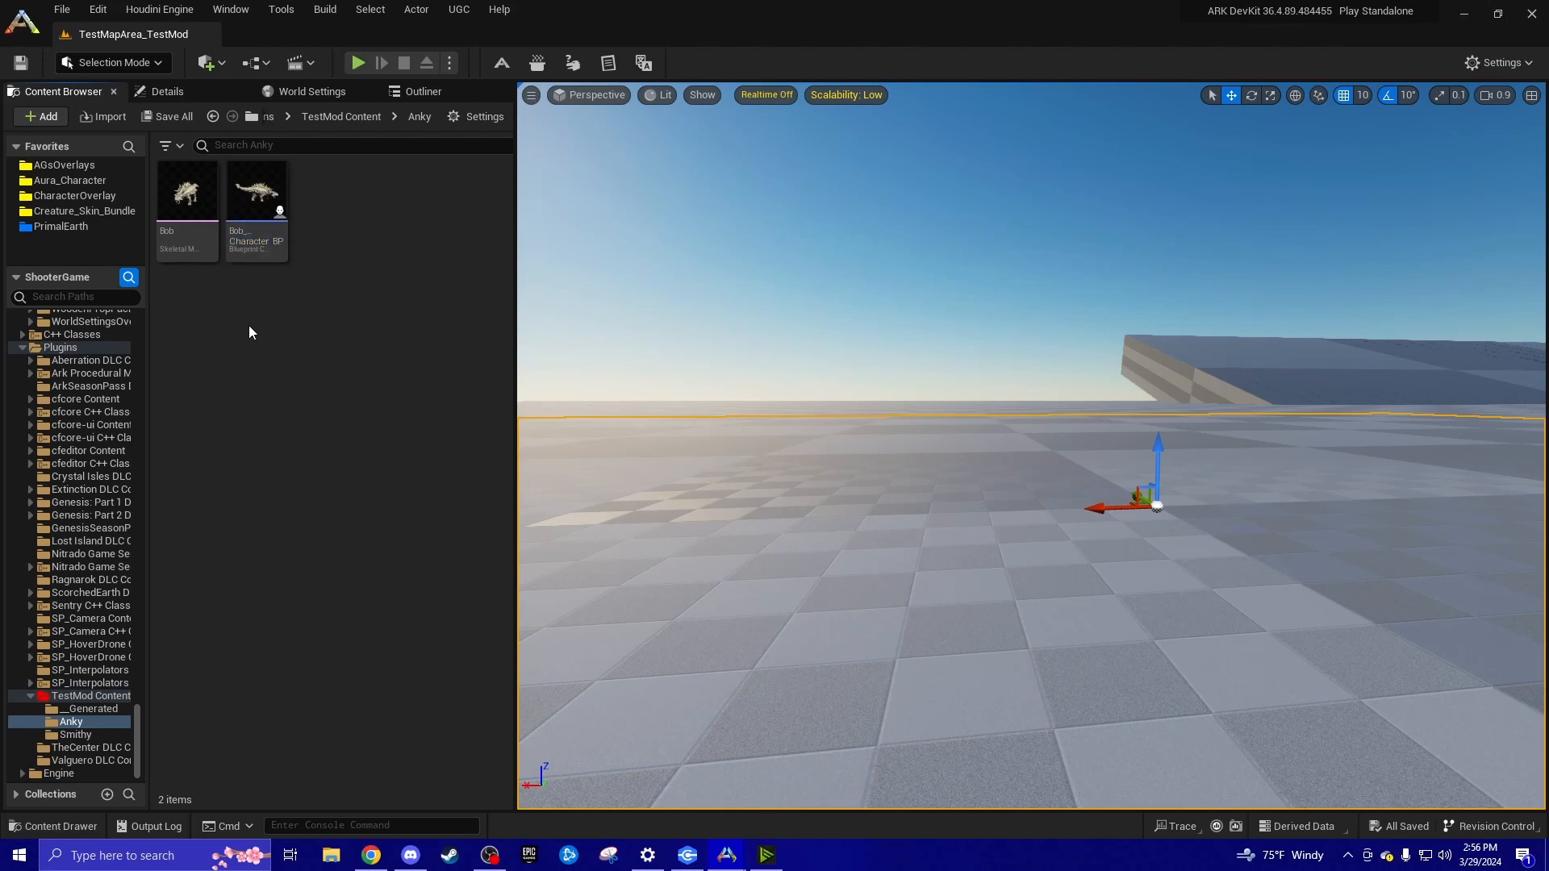
left_click(256, 198)
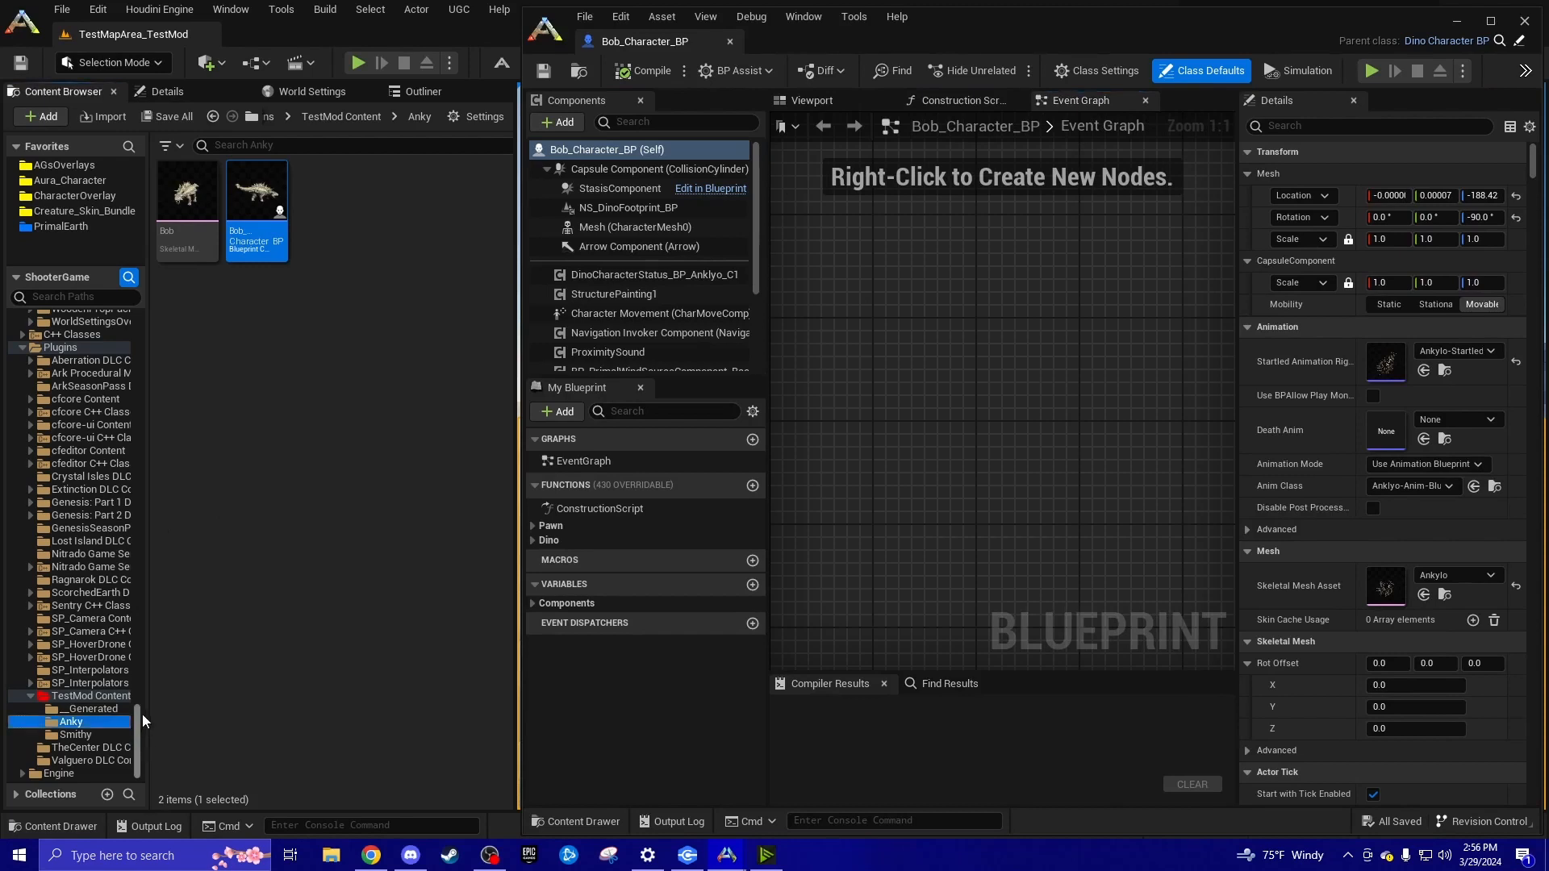
Open Bigfoot_Character_BP from the PrimalEarth/Dinos/Bigfoot folder and examine the node groups in its event graph
left_click_drag(142, 714, 151, 428)
scroll(121, 436, "up", 3)
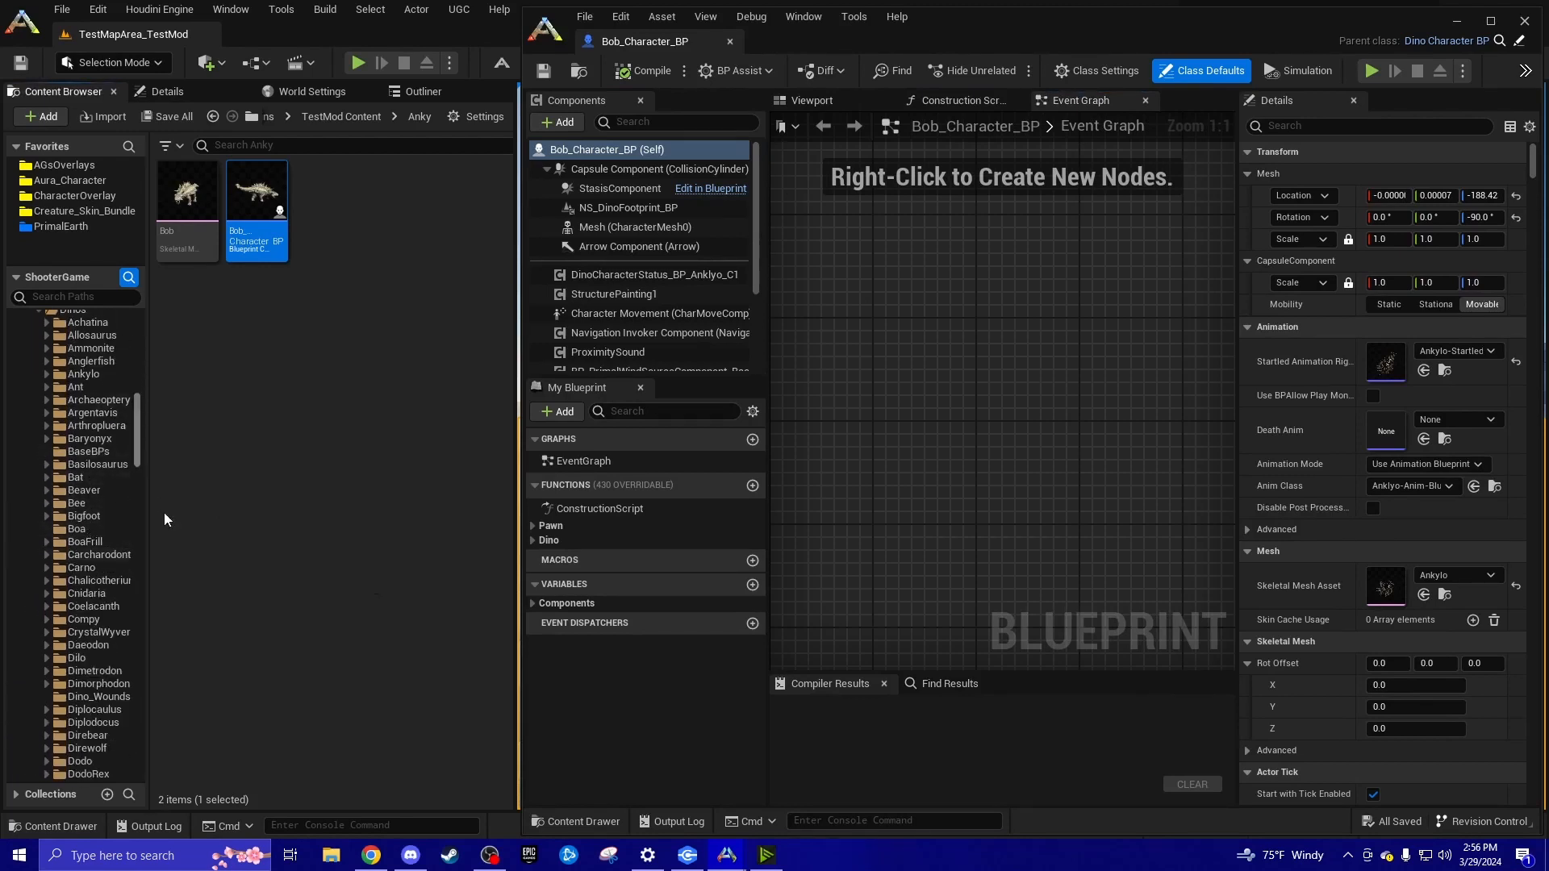
left_click(83, 515)
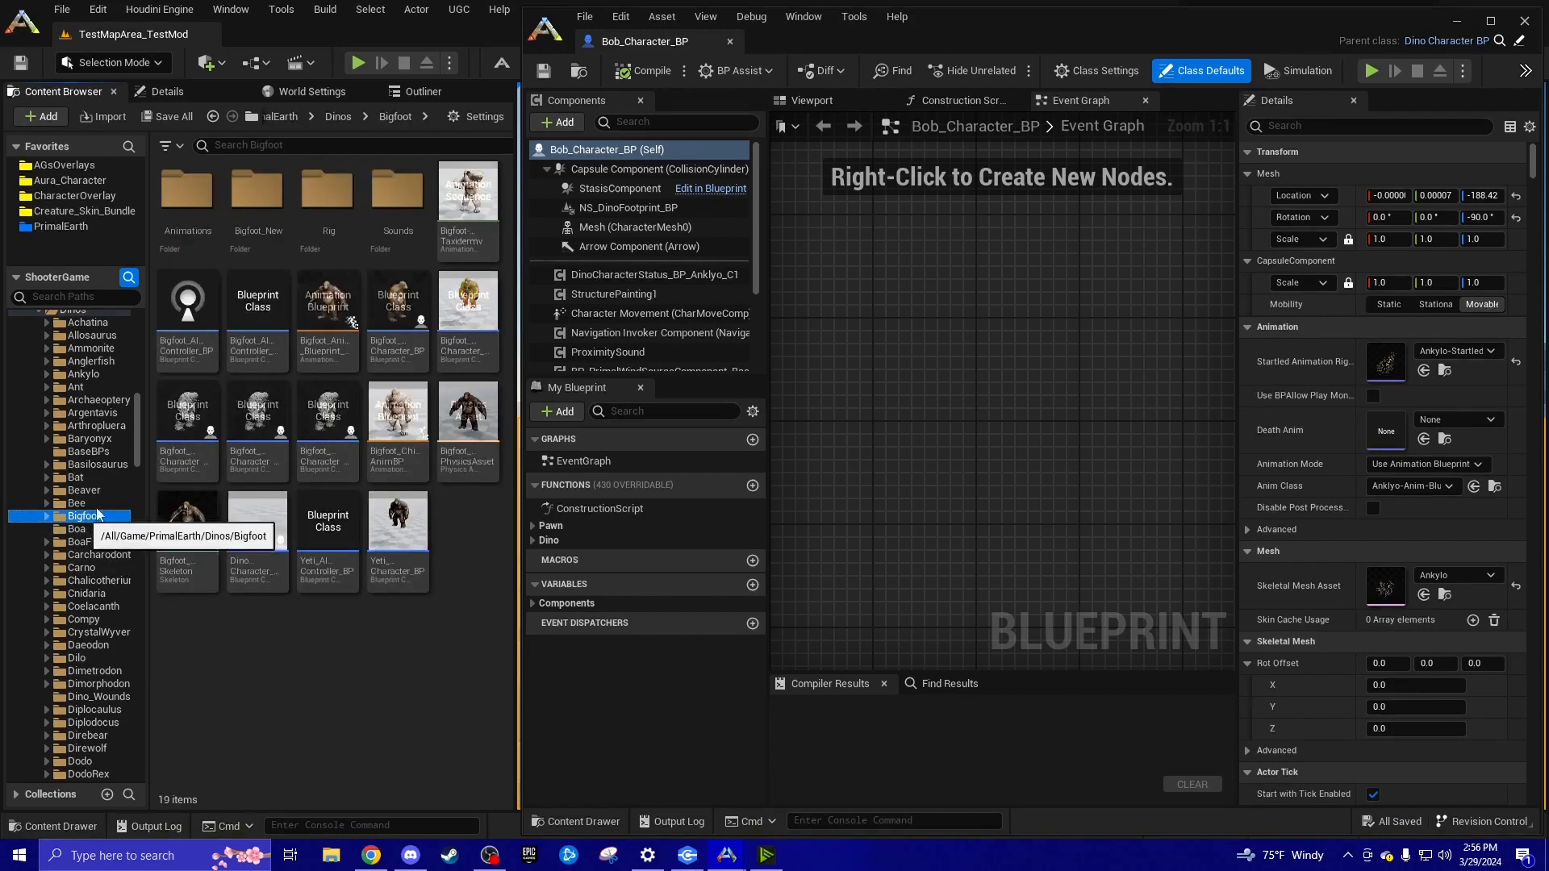
left_click(392, 322)
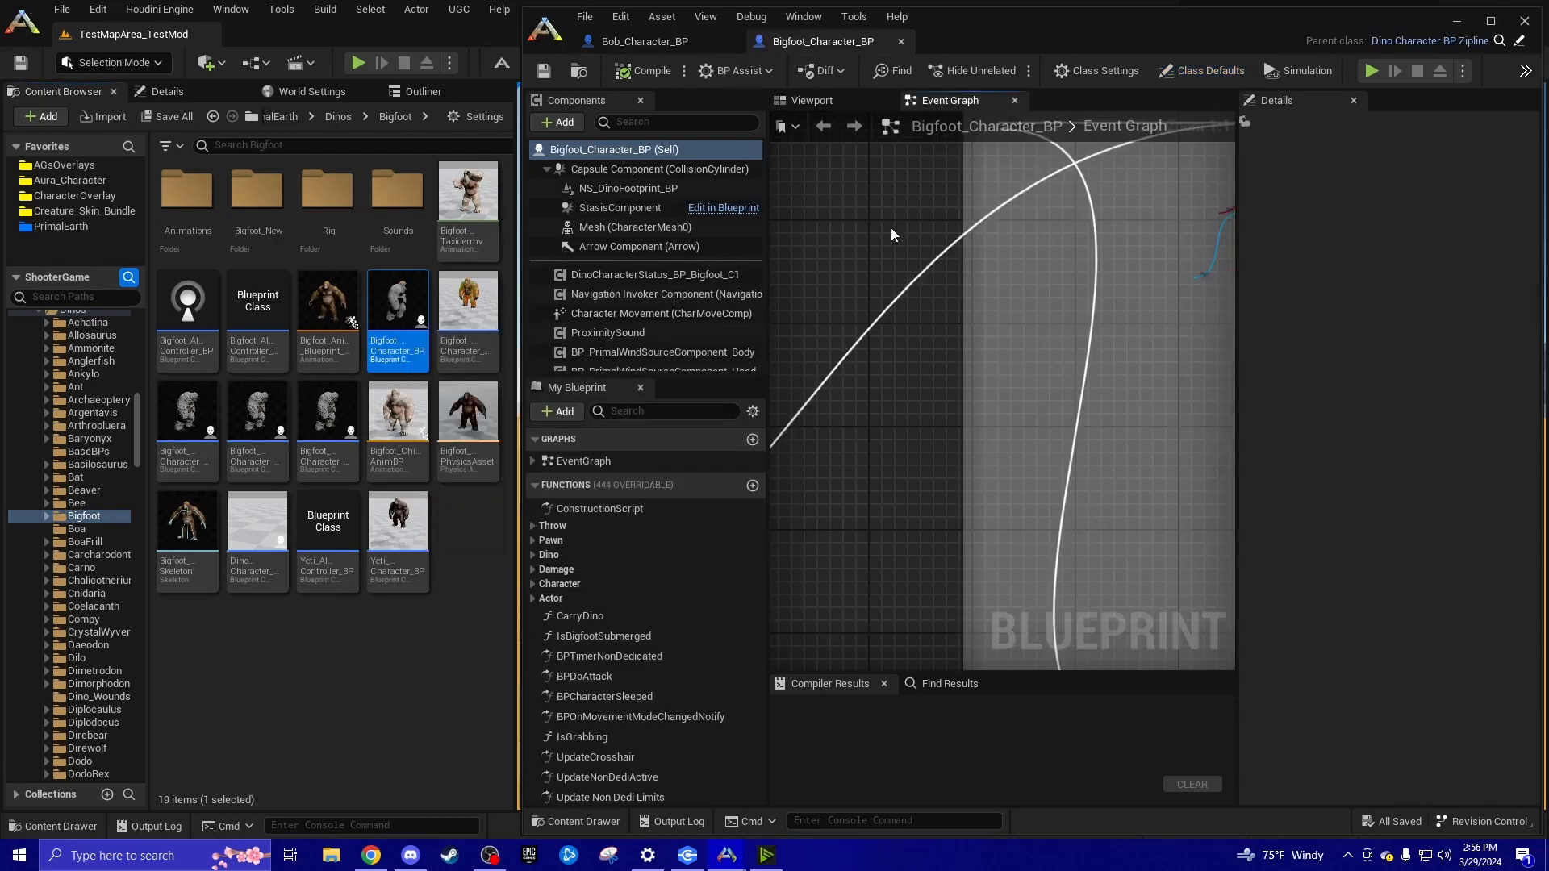
scroll(981, 342, "down", 12)
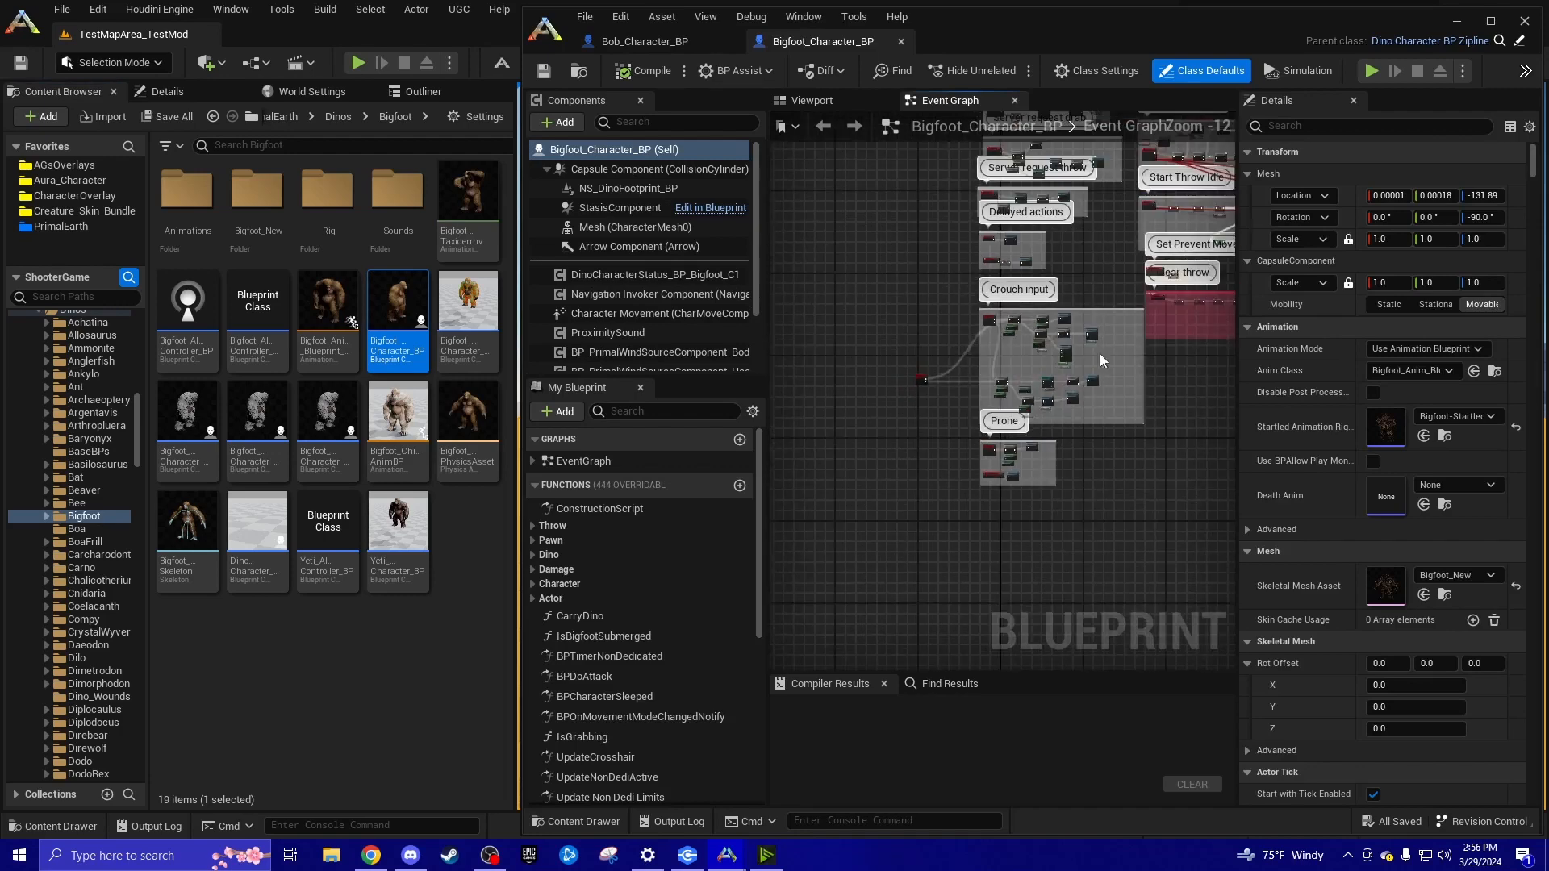
right_click_drag(1189, 366, 985, 467)
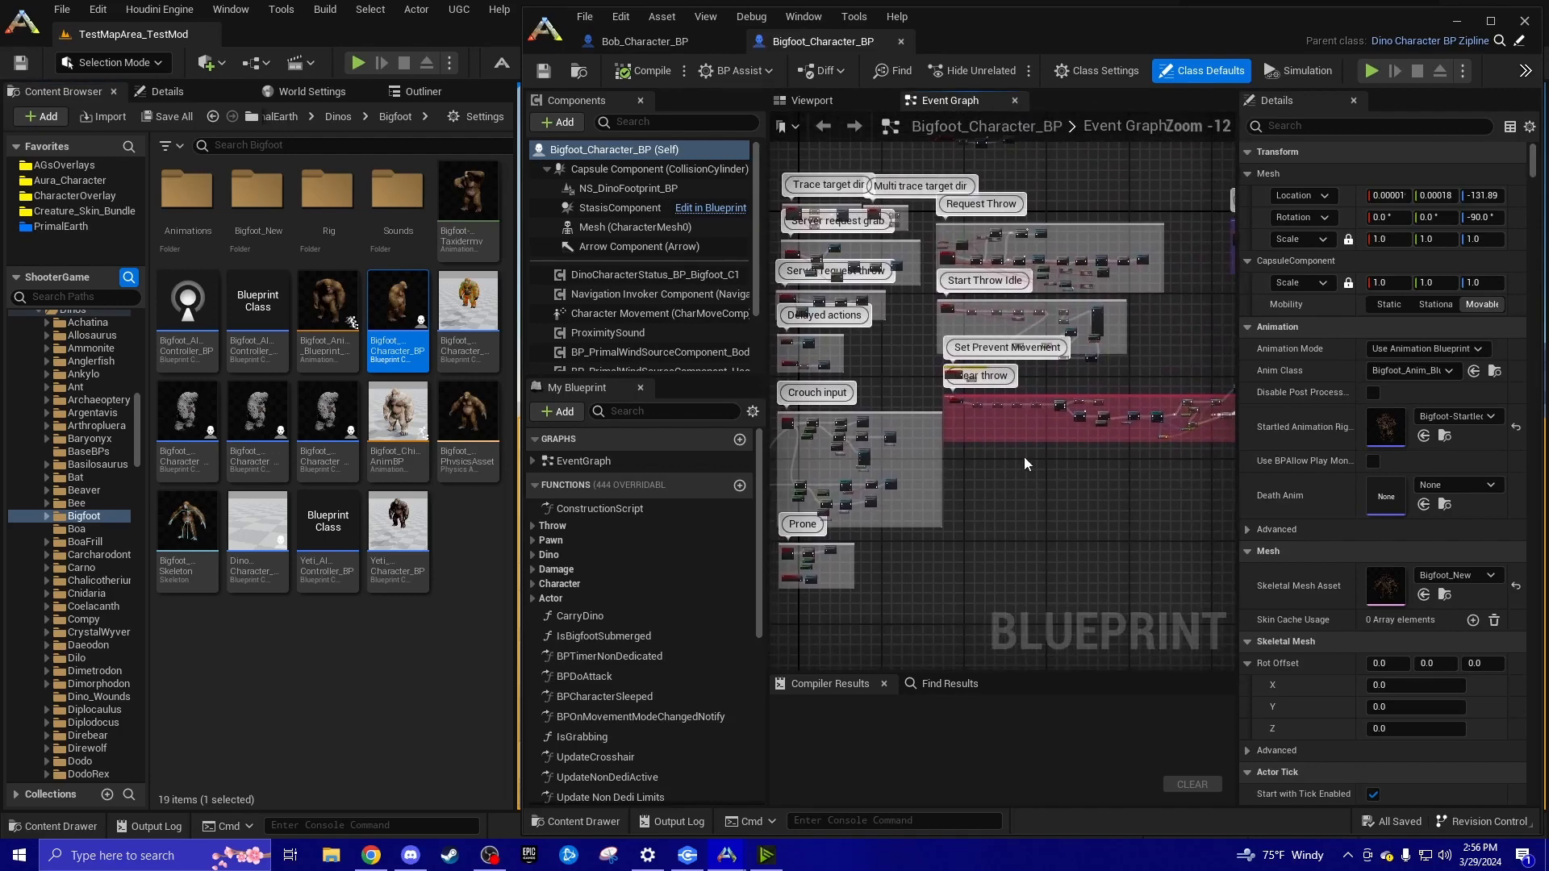
scroll(1024, 456, "up", 1)
scroll(1024, 457, "down", 1)
mouse_move(1076, 449)
right_mouse_down()
mouse_move(761, 566)
mouse_move(1141, 546)
mouse_move(1092, 472)
right_mouse_up()
right_click_drag(914, 379, 959, 379)
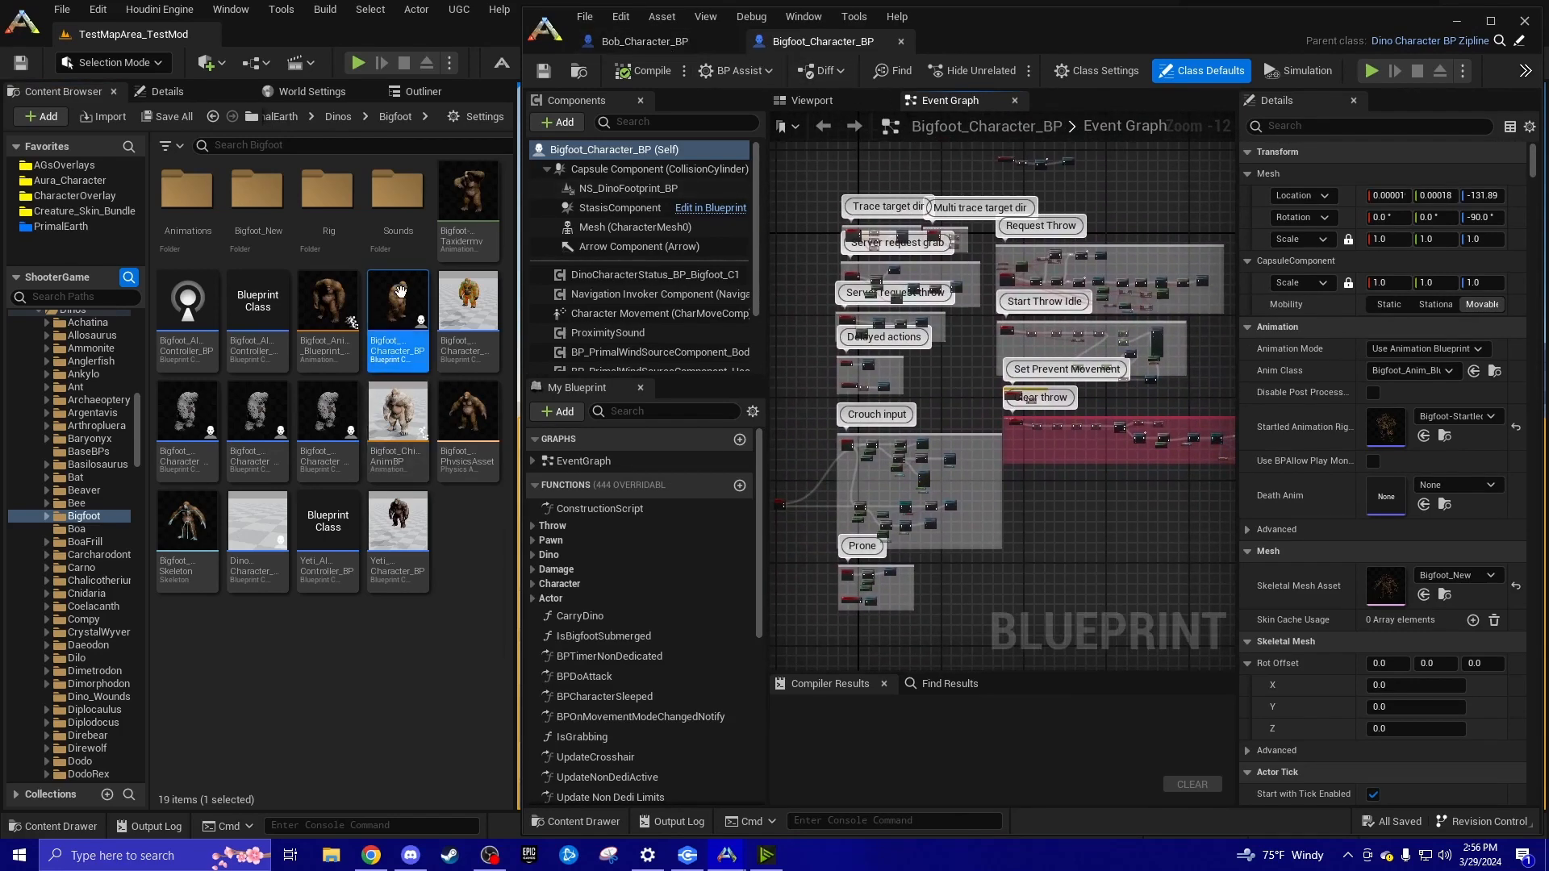
Compare the event graphs of Bob_Character_BP and Bigfoot_Character_BP, and close the Bigfoot blueprint
left_click_drag(137, 438, 105, 738)
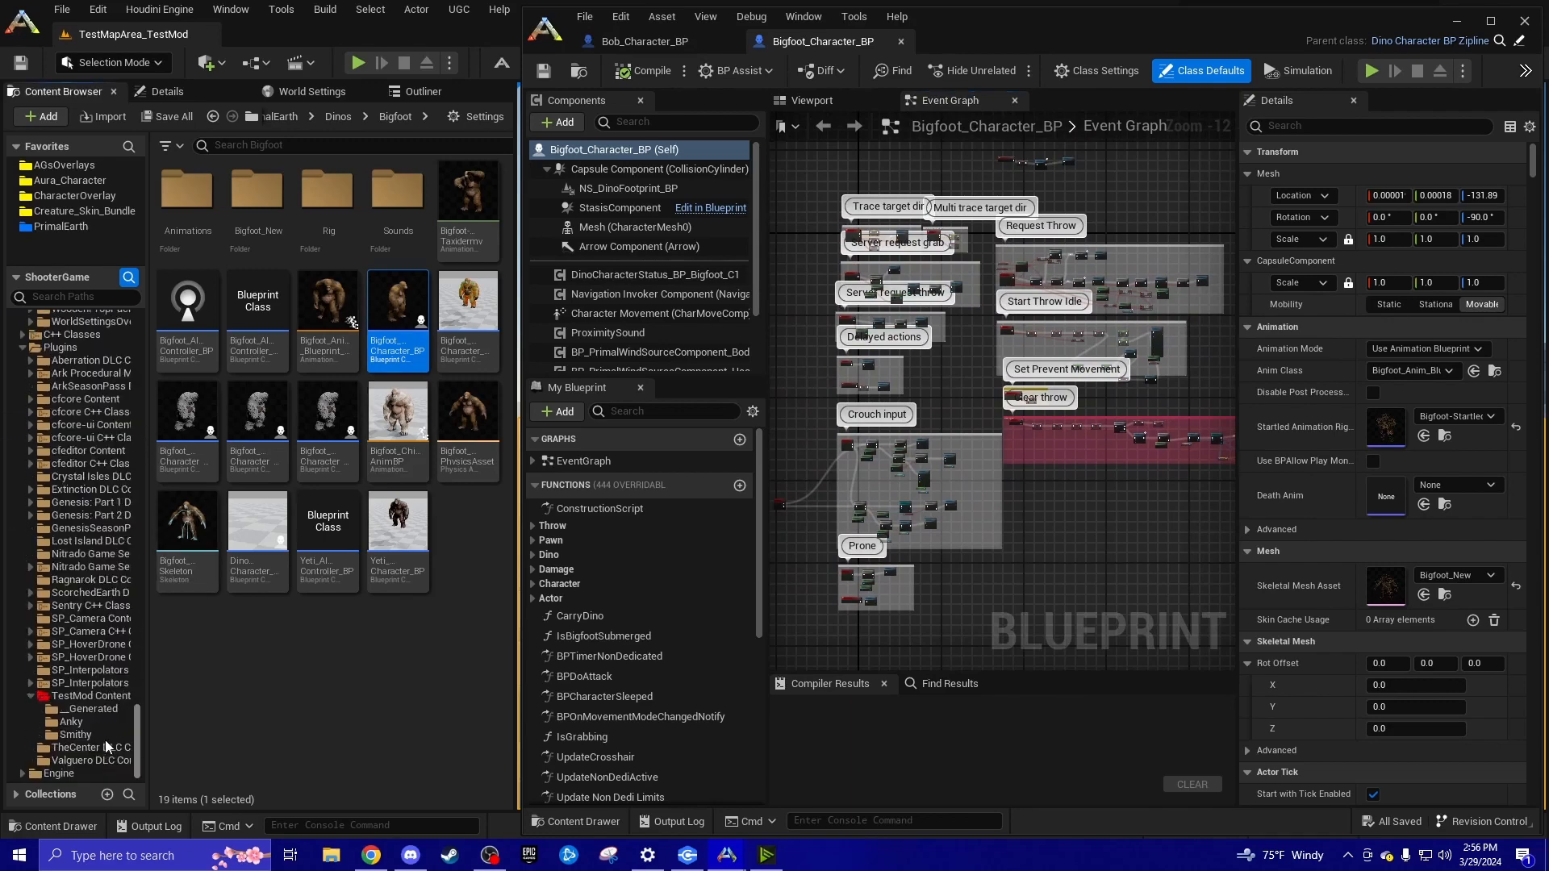
left_click(700, 44)
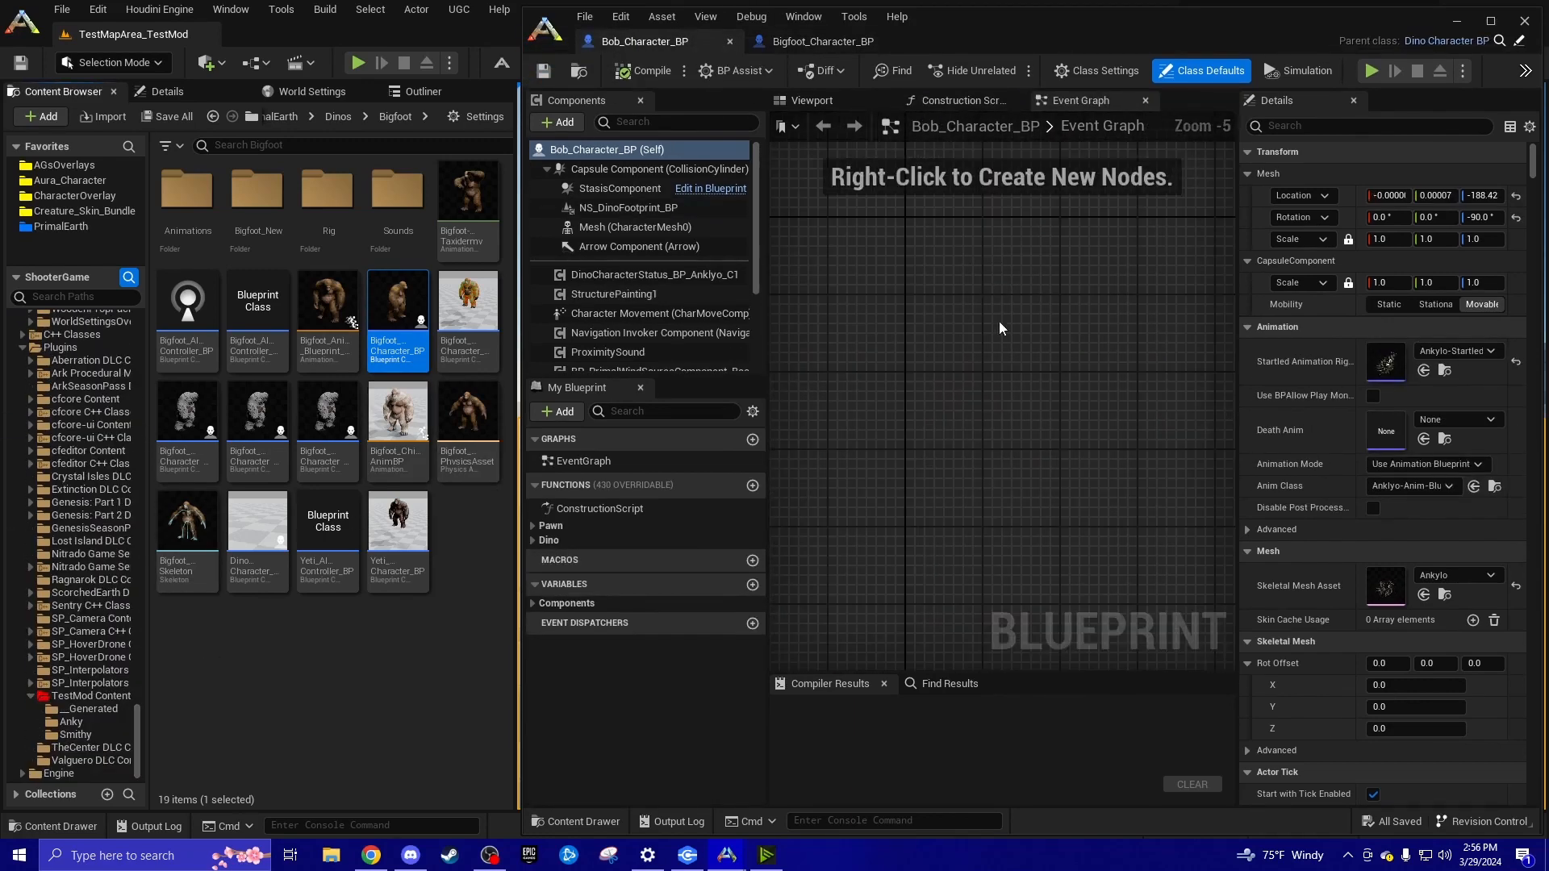
left_click(759, 45)
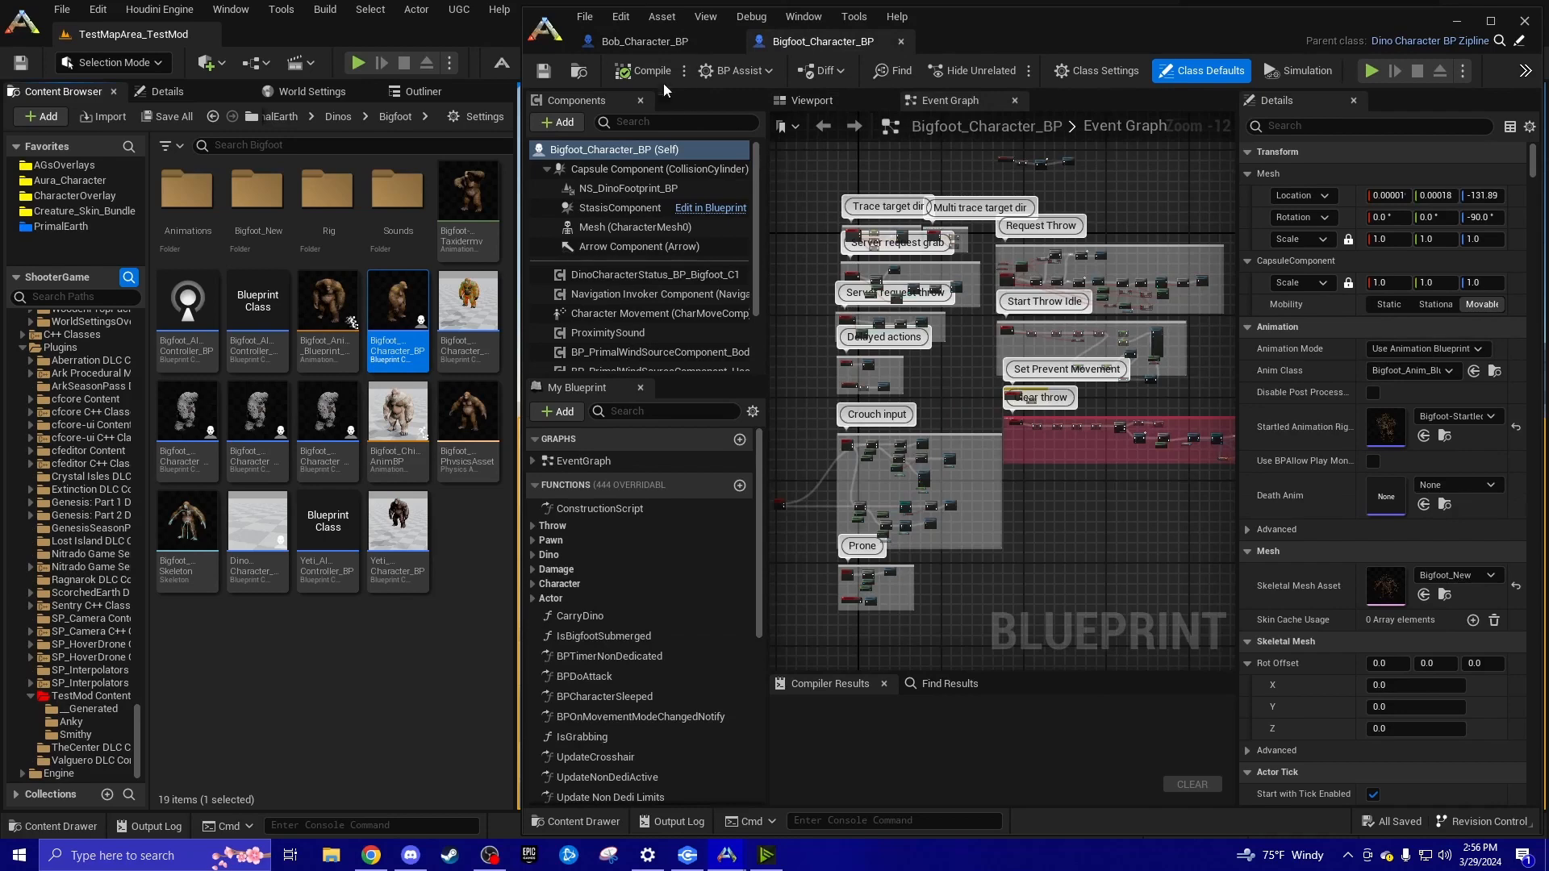
left_click(655, 42)
left_click(823, 41)
left_click(649, 44)
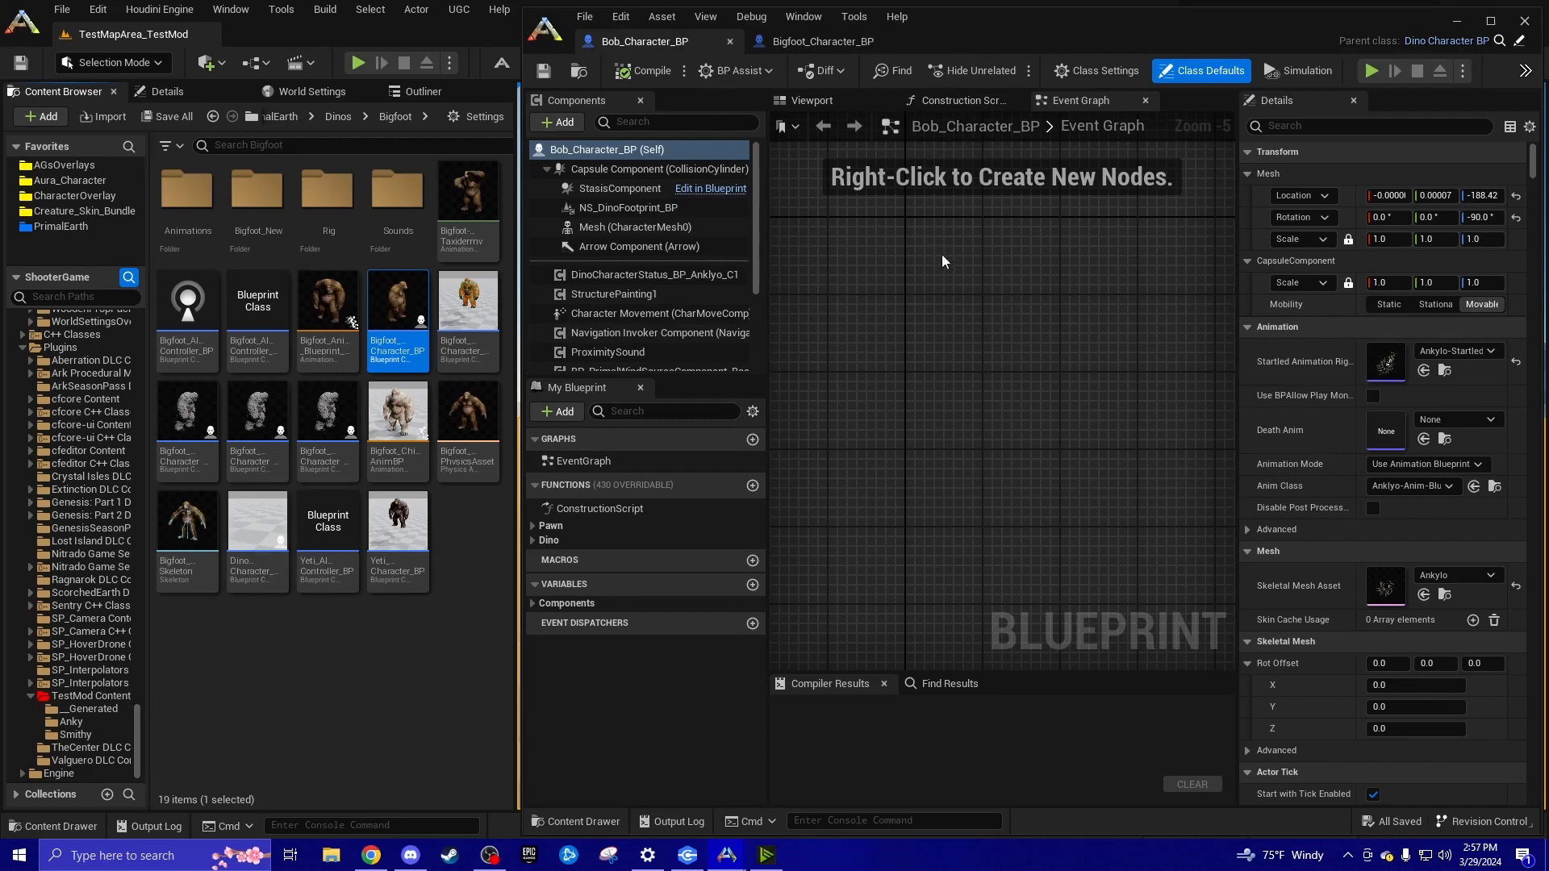
left_click(800, 44)
left_click(901, 41)
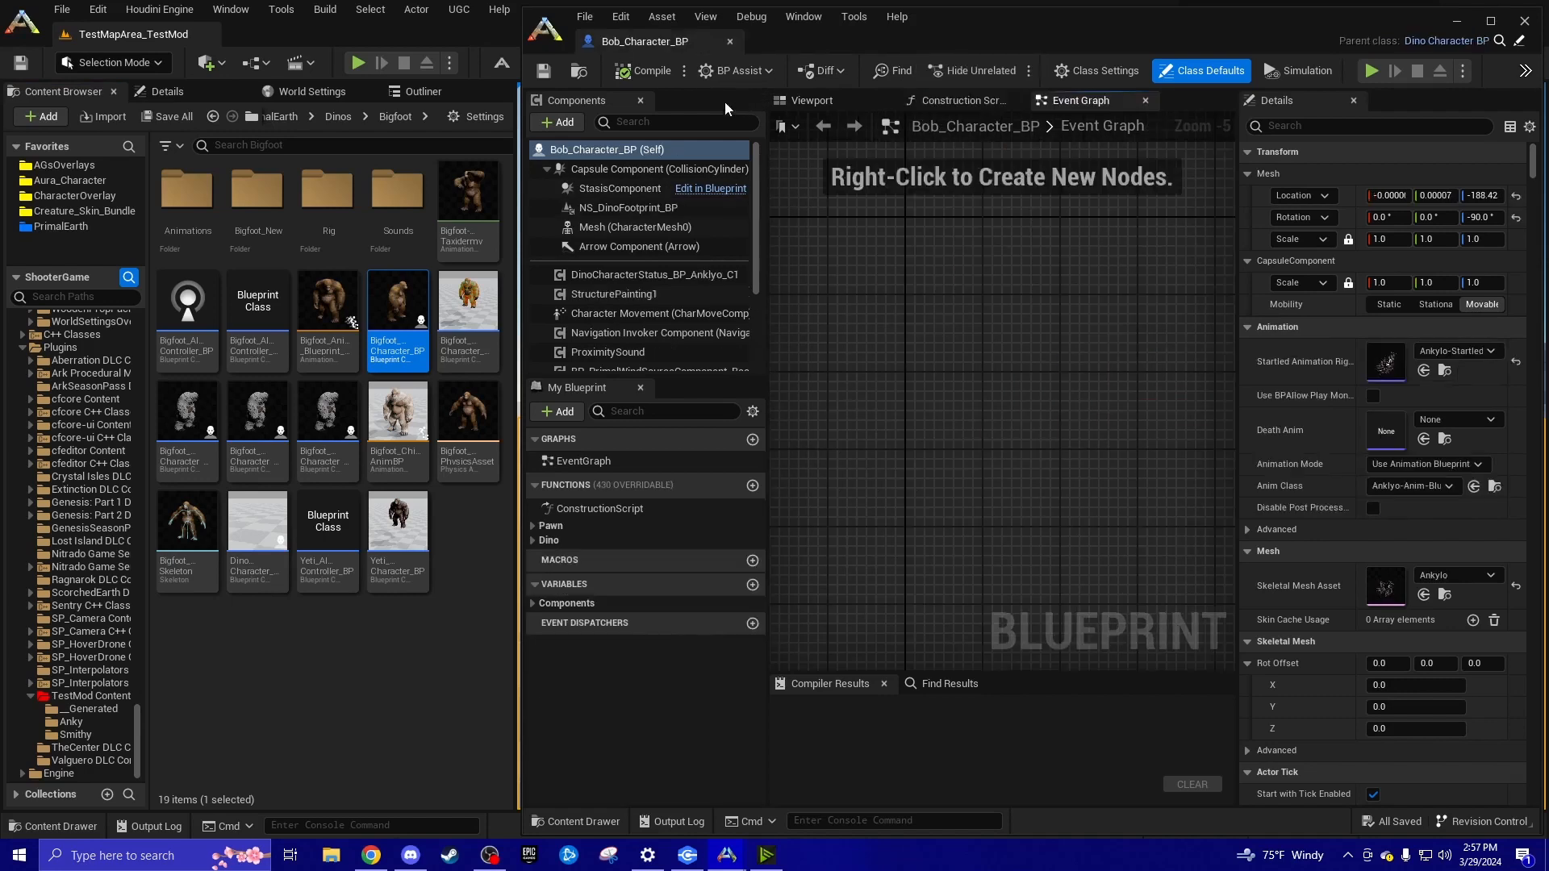
Copy Bigfoot_Character_BP from the PrimalEarth/Dinos/Bigfoot folder into TestMod's Anky folder and show that folder's contents
left_click(71, 721)
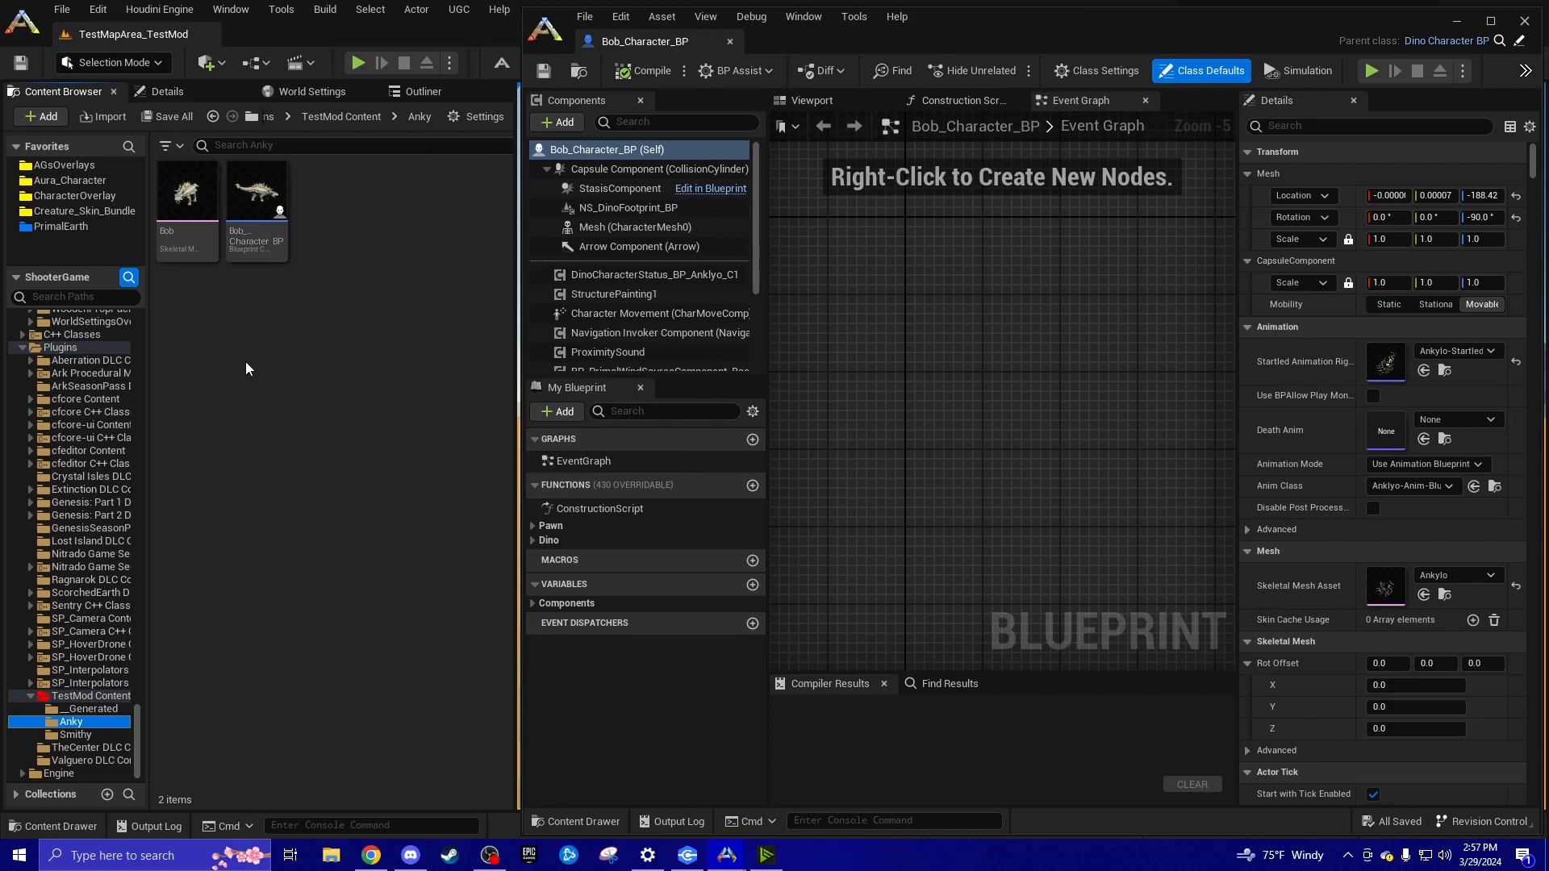
mouse_move(138, 729)
left_mouse_down()
mouse_move(147, 535)
mouse_move(134, 447)
mouse_move(137, 749)
left_mouse_up()
scroll(97, 510, "up", 7)
left_click(105, 478)
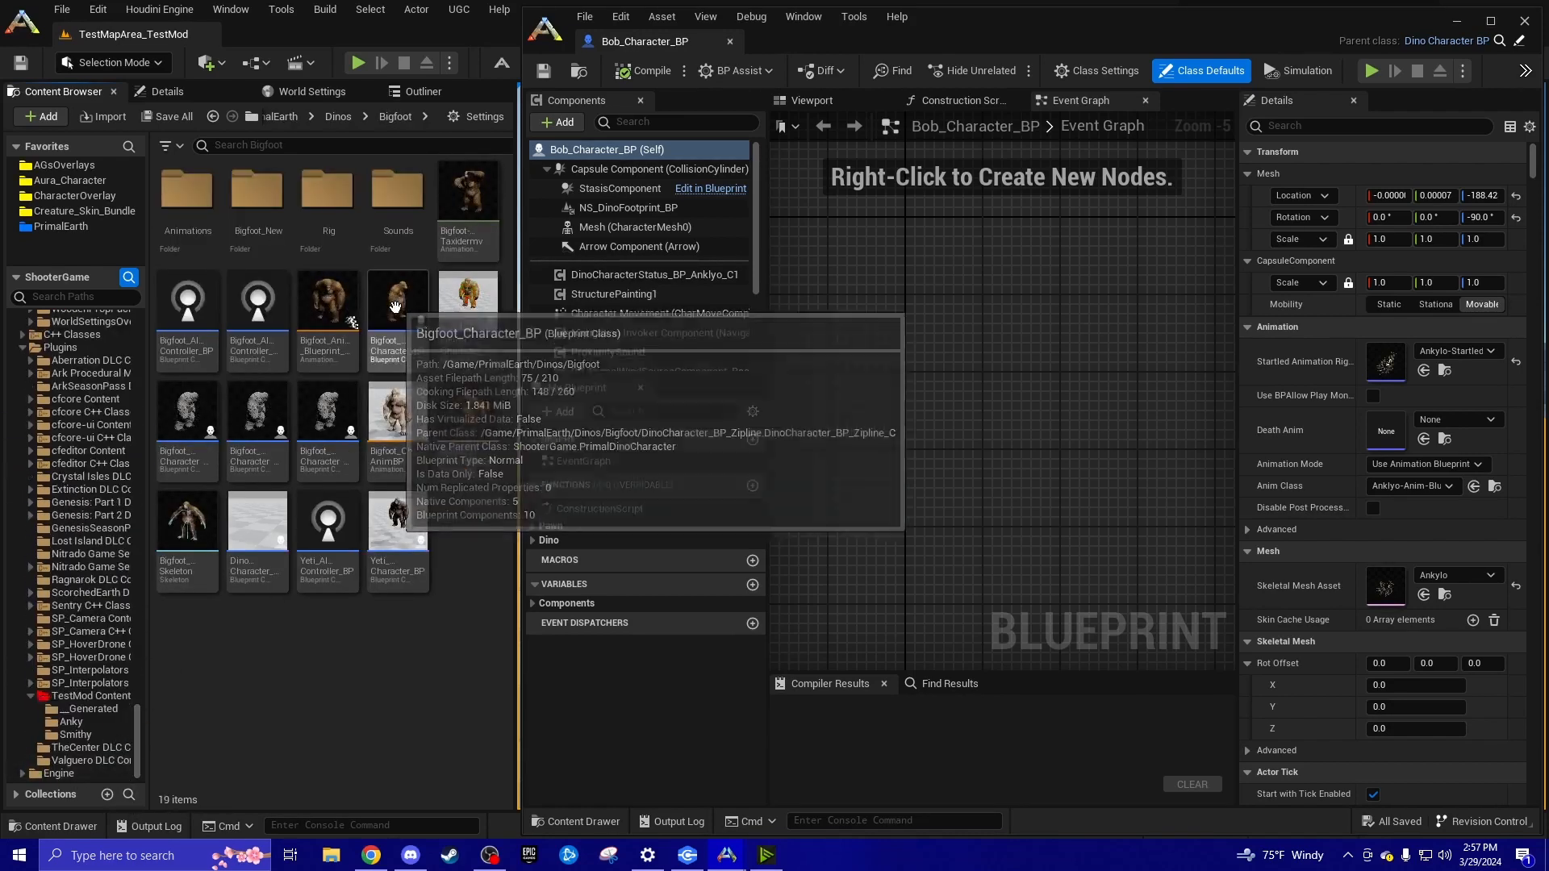
left_click_drag(395, 305, 76, 724)
left_click(121, 776)
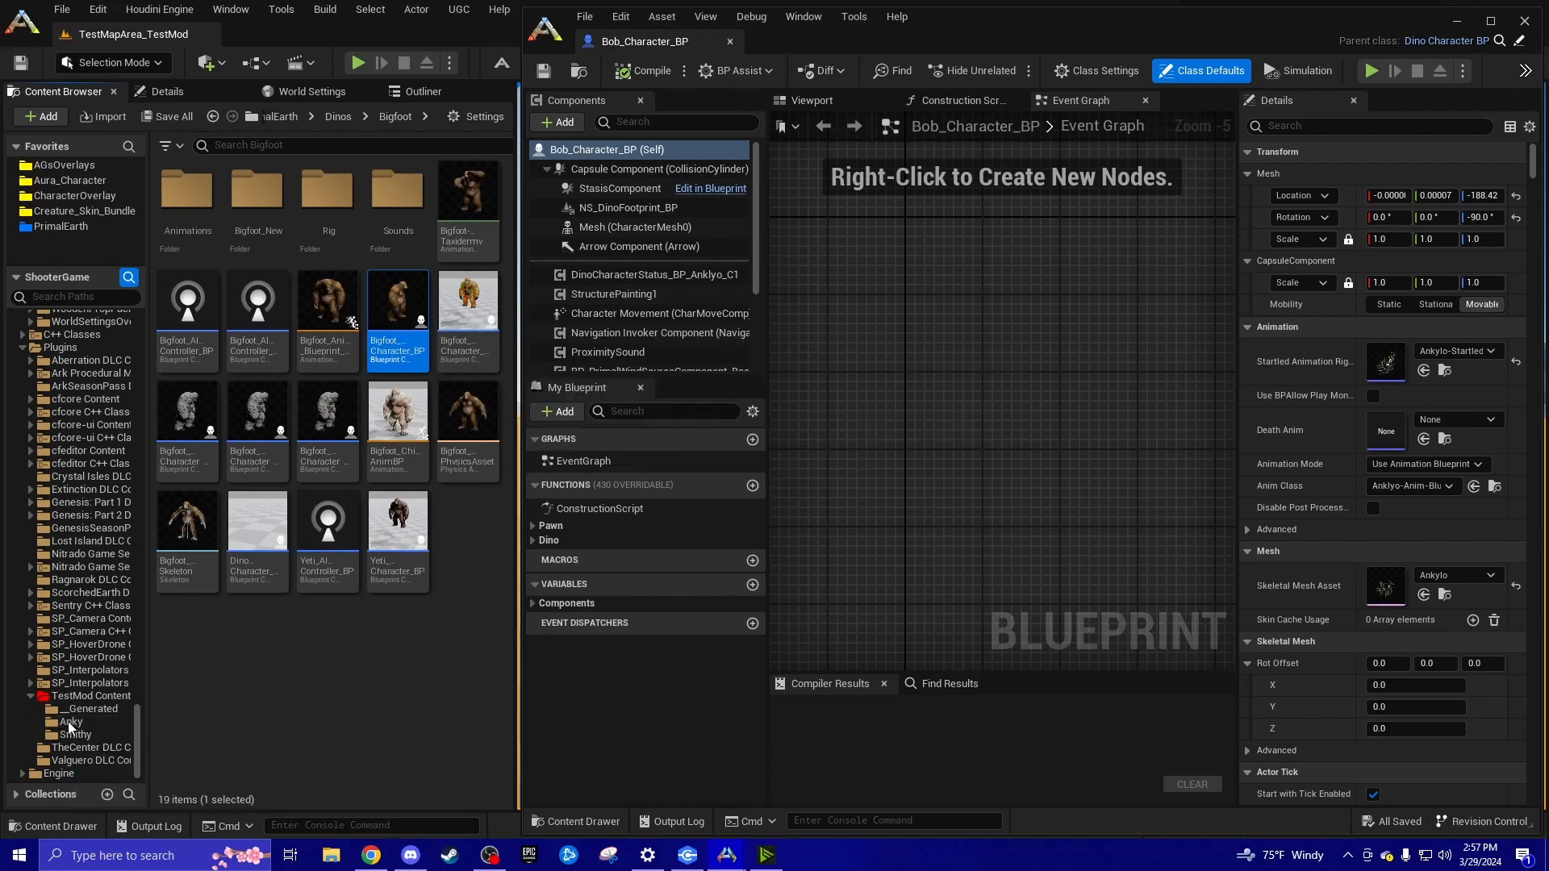
left_click(71, 723)
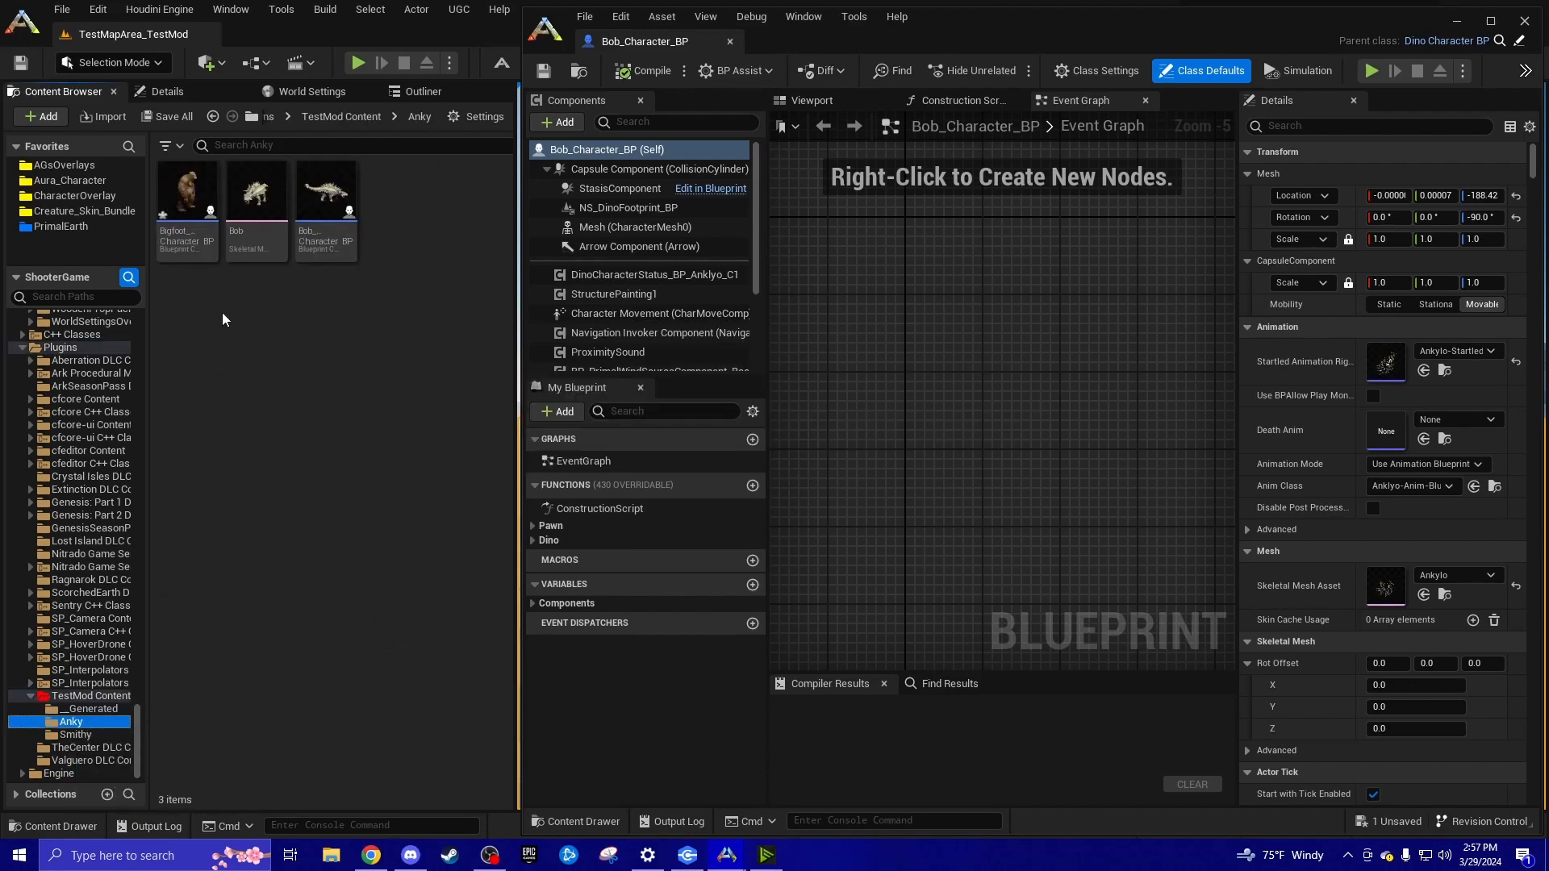
Open the copied Bigfoot_Character_BP from the Anky folder and look over the node groups in its event graph
right_click(195, 240)
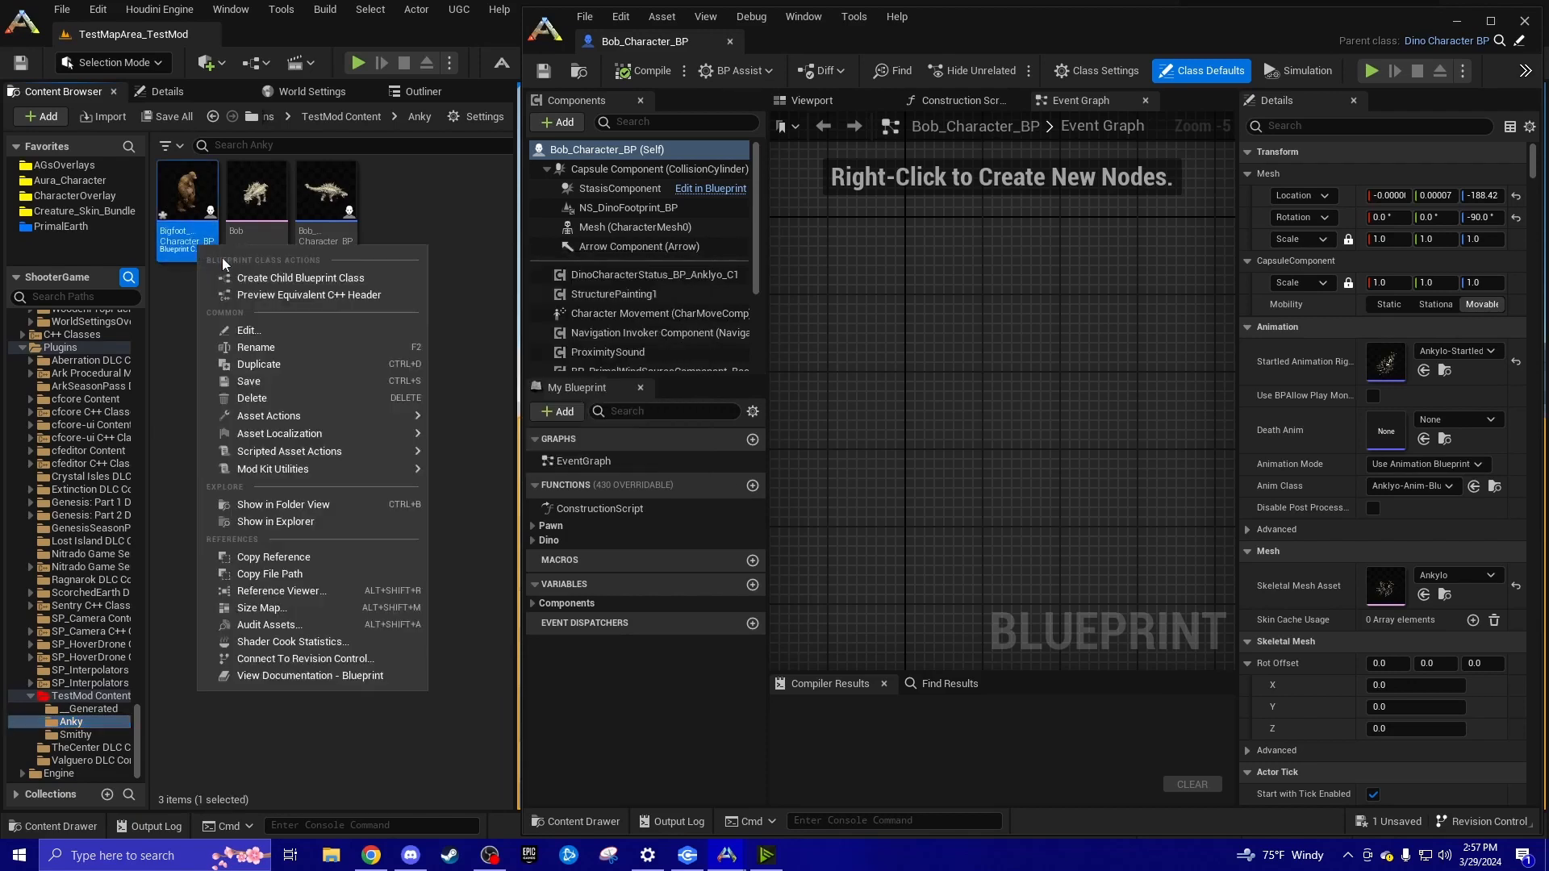
left_click(255, 337)
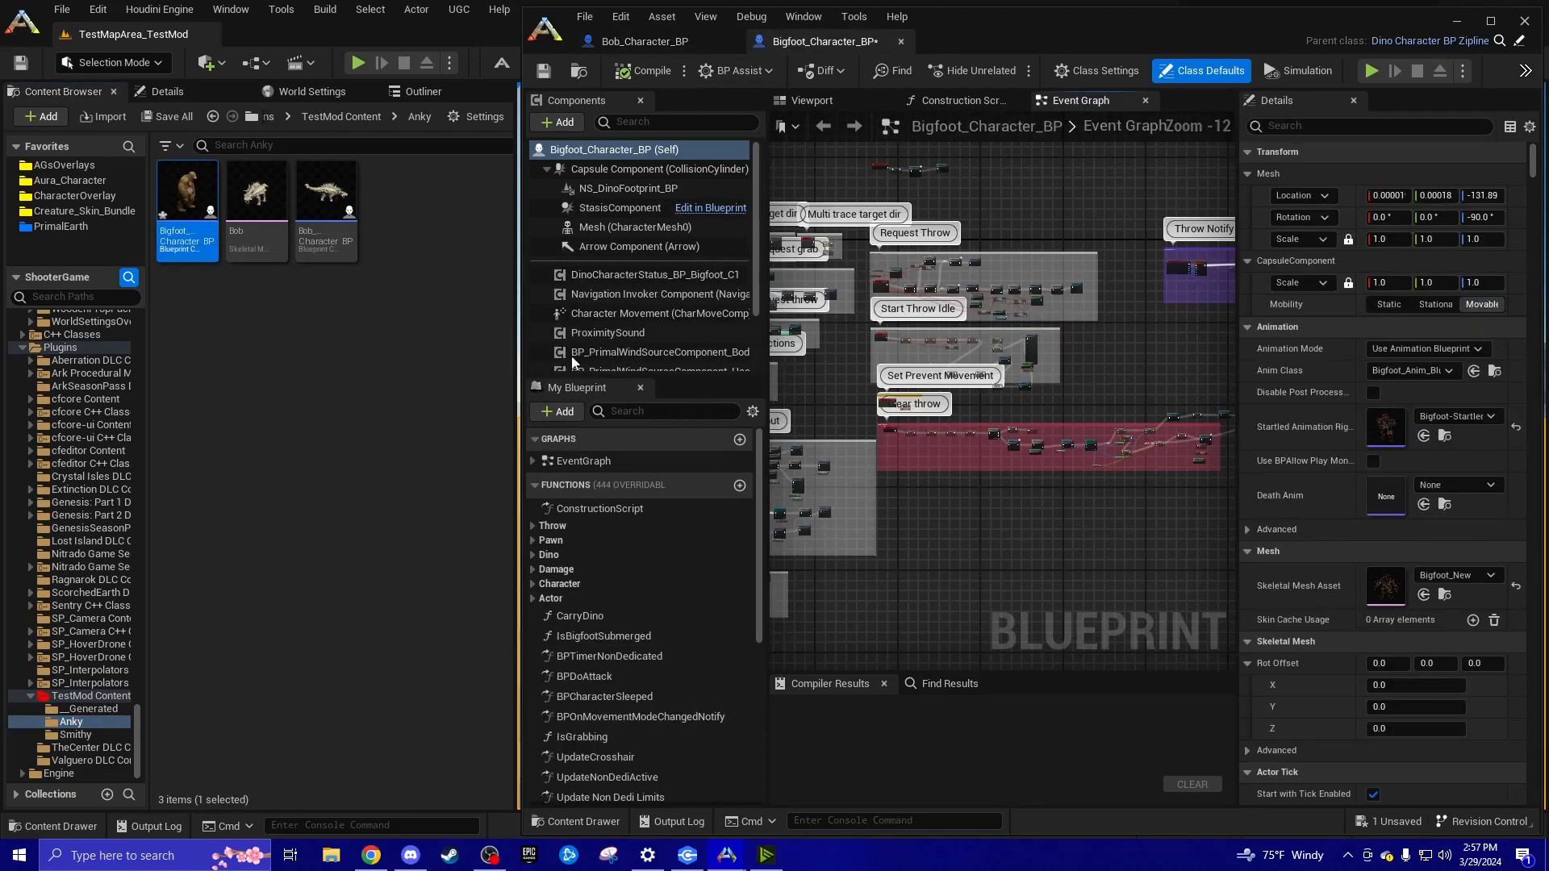
right_click_drag(996, 420, 1193, 401)
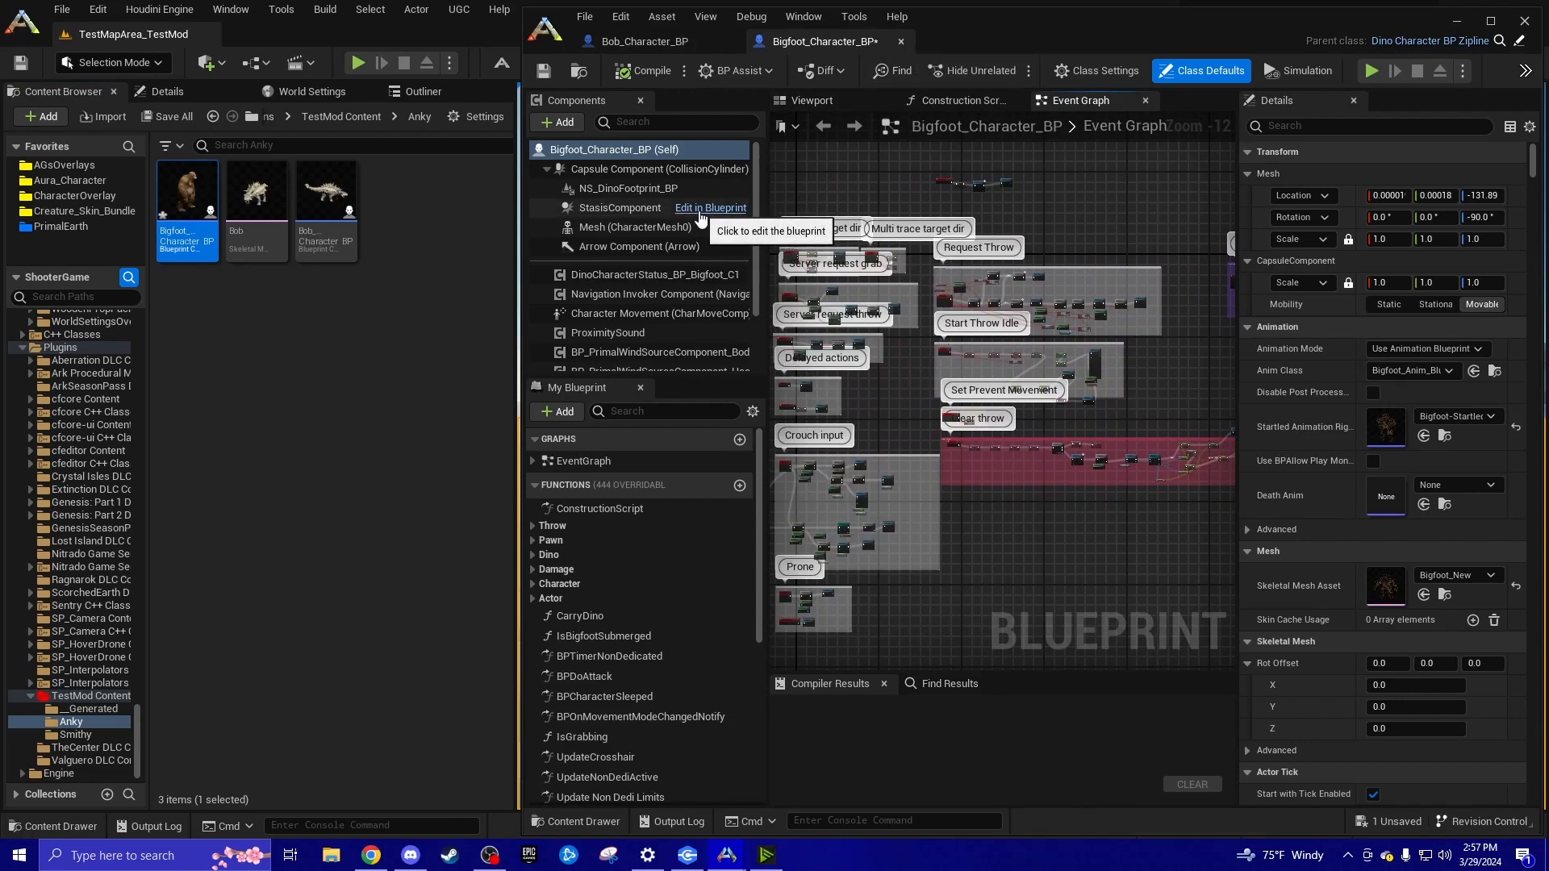
Rename the copied Bigfoot blueprint in the Anky folder to Bob2_Character_BP
right_click(197, 250)
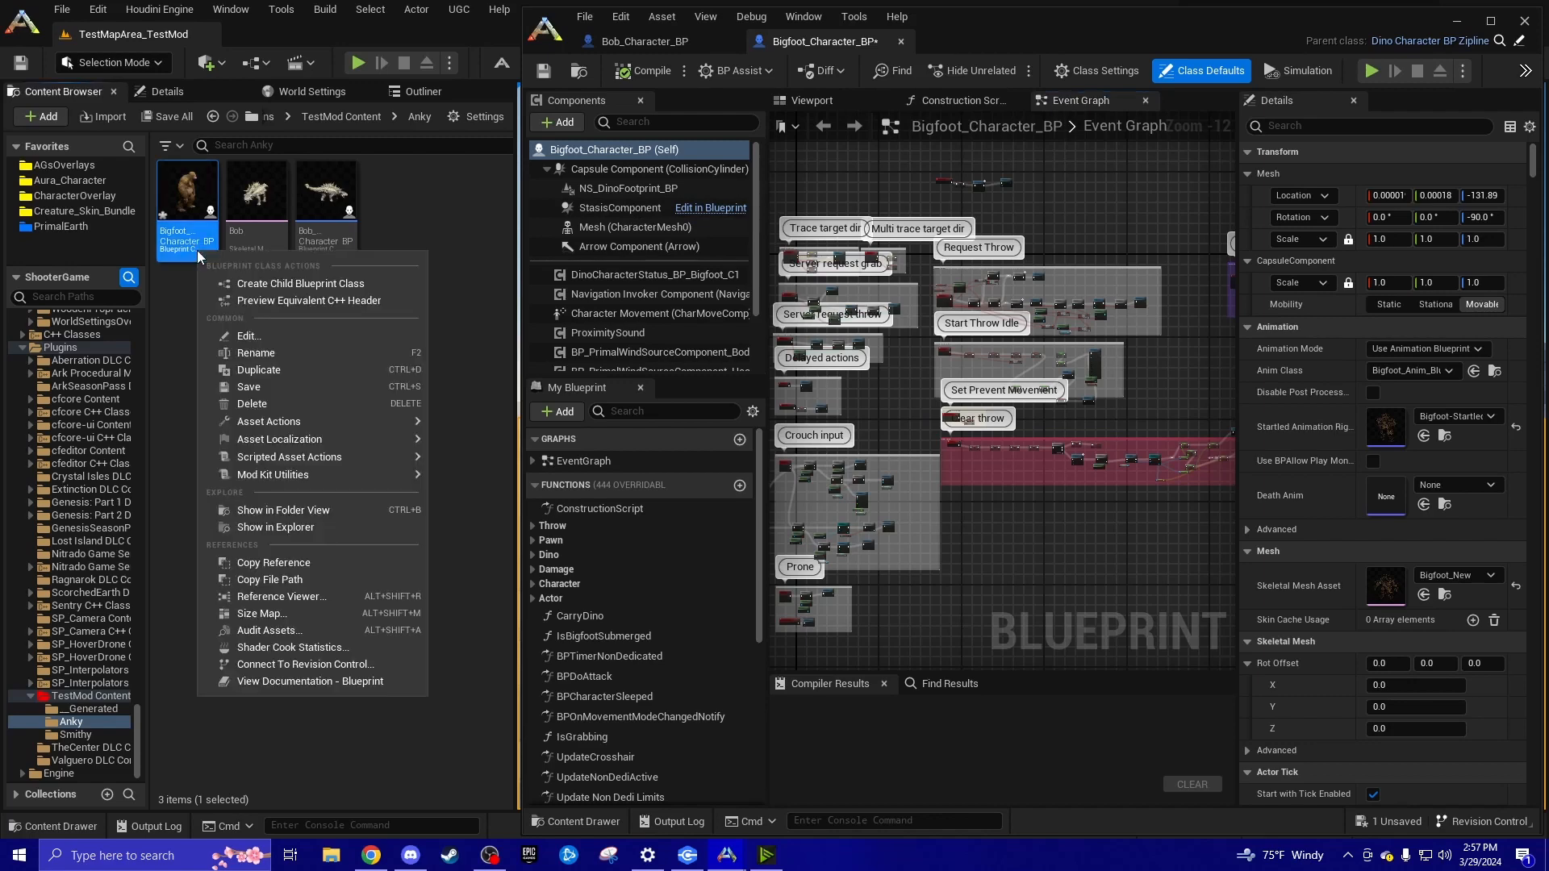
left_click(261, 352)
key("Home")
key("Delete")
key("Delete")
key("Delete")
key("Delete")
key("Delete")
key("Delete")
key("Delete")
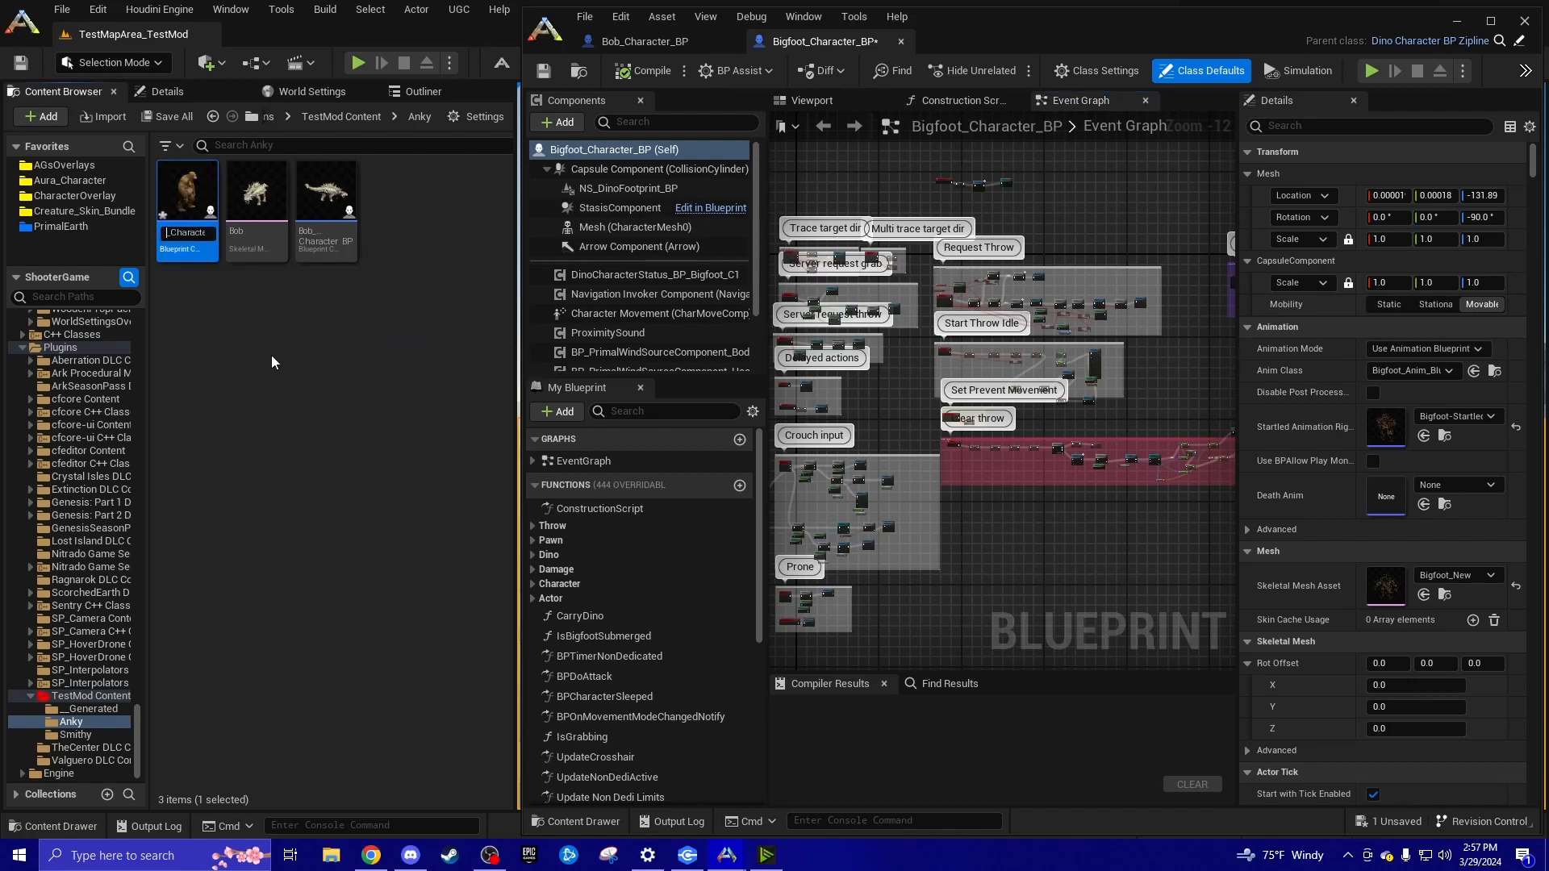
type("Bob")
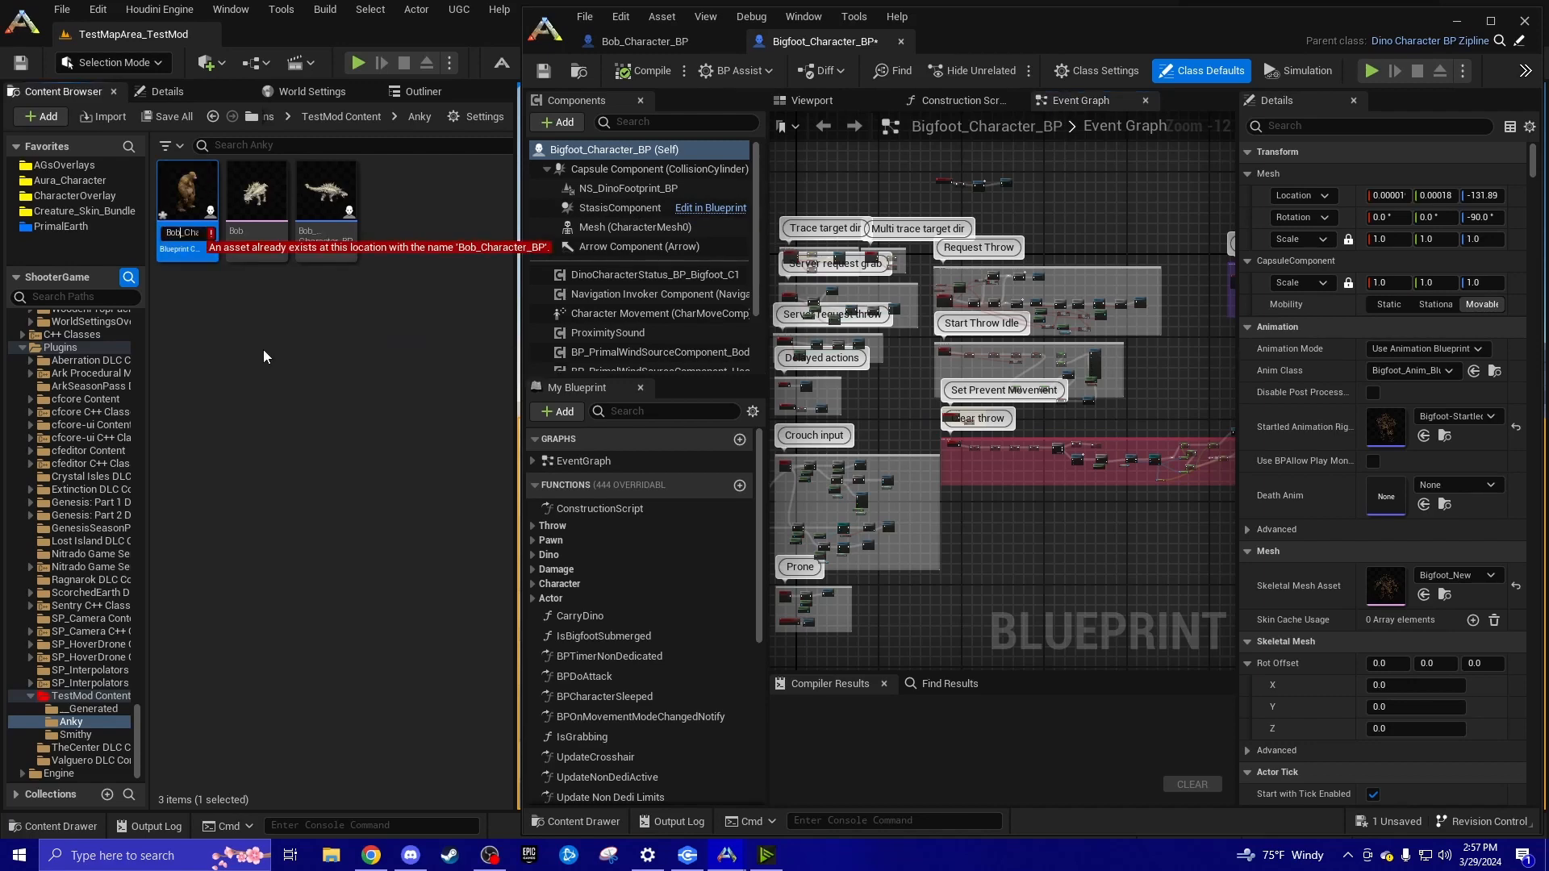
type("2")
key("Return")
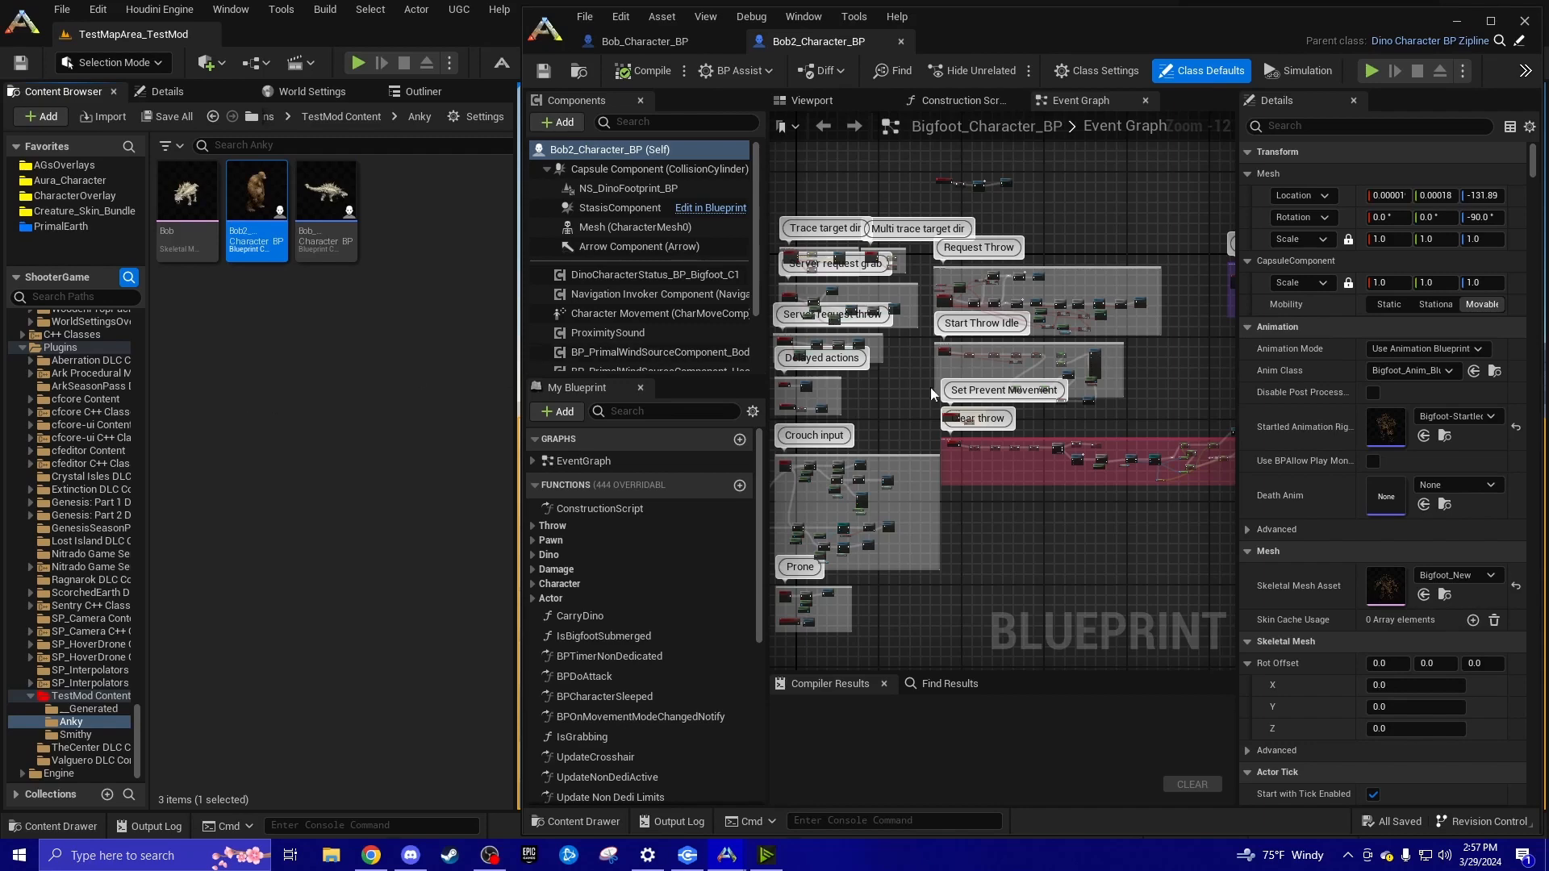
Examine the event graph of Bob2_Character_BP and the details of its DinoCharacterStatus_BP_Bigfoot_C1 component
right_click_drag(892, 408, 788, 439)
right_click_drag(1059, 441, 1213, 368)
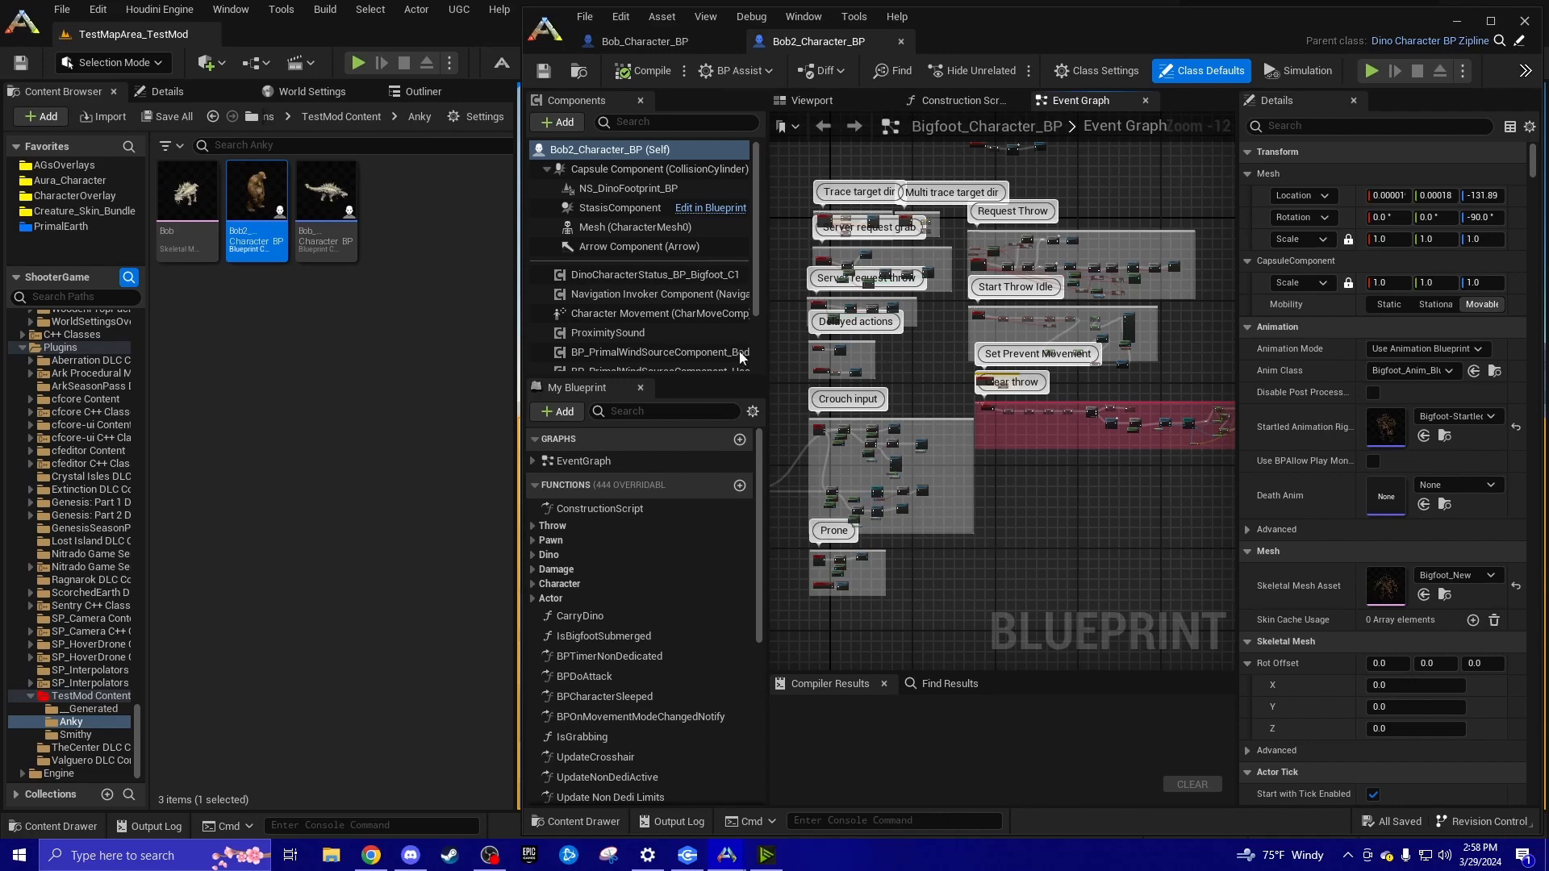
left_click(607, 274)
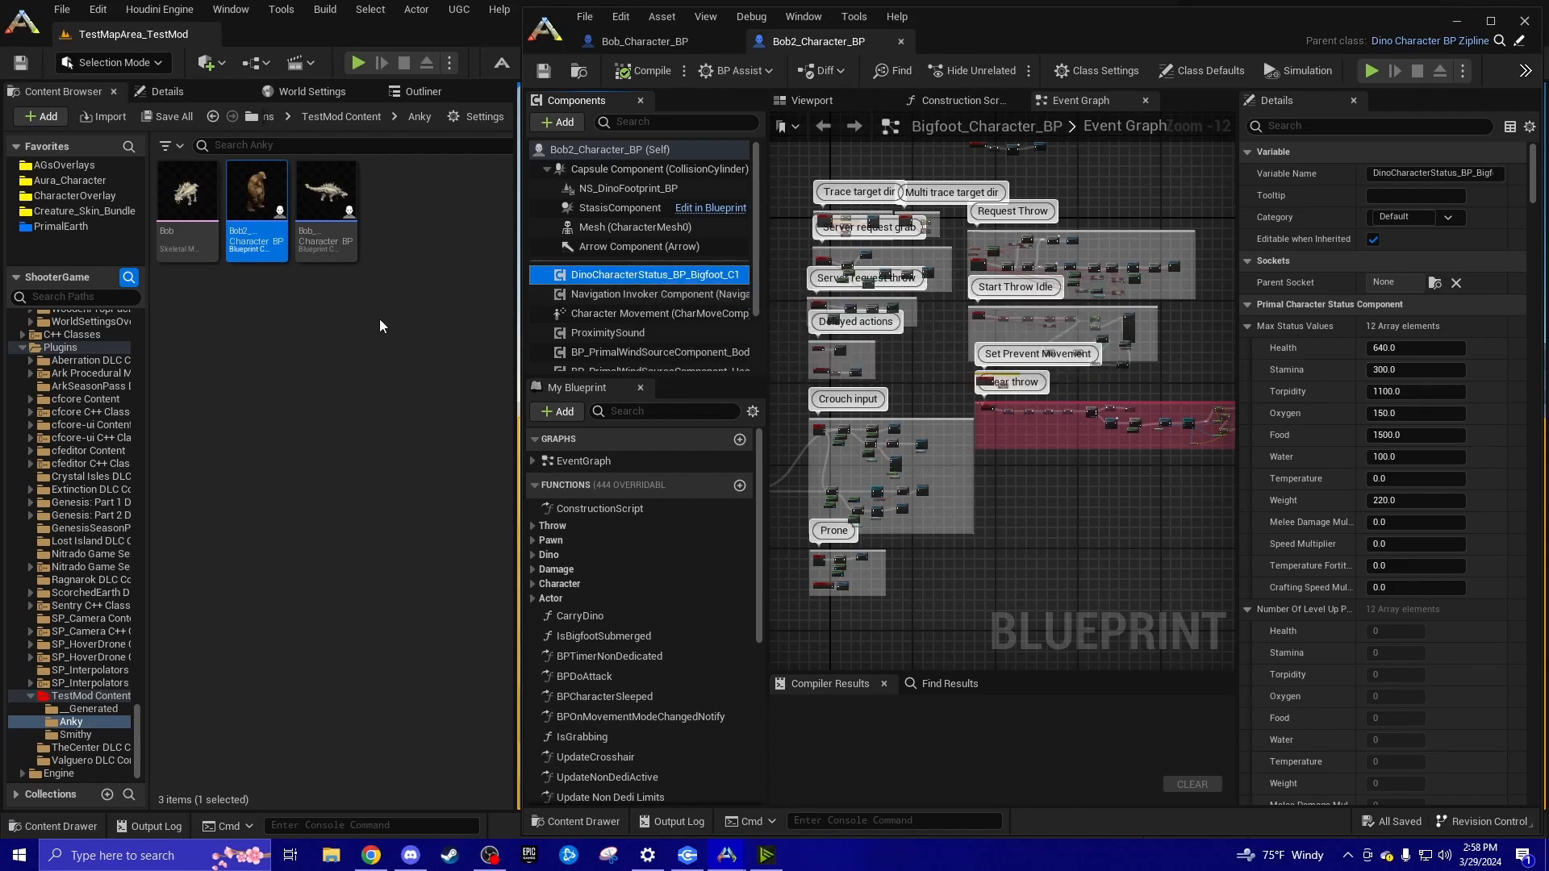
right_click_drag(1067, 465, 1026, 394)
right_click_drag(833, 395, 952, 391)
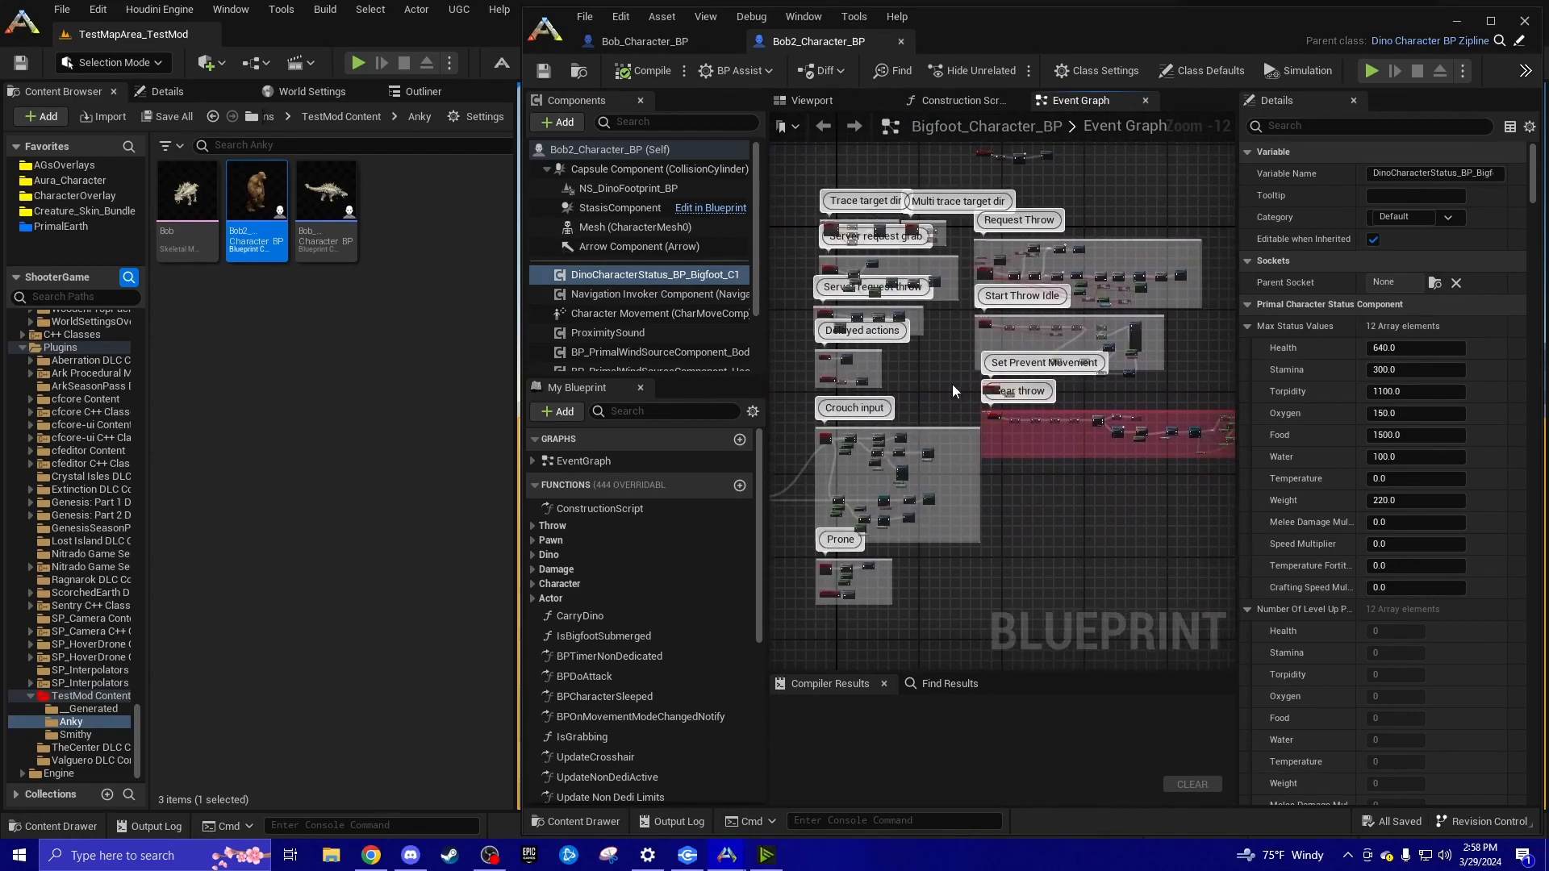
left_click(268, 289)
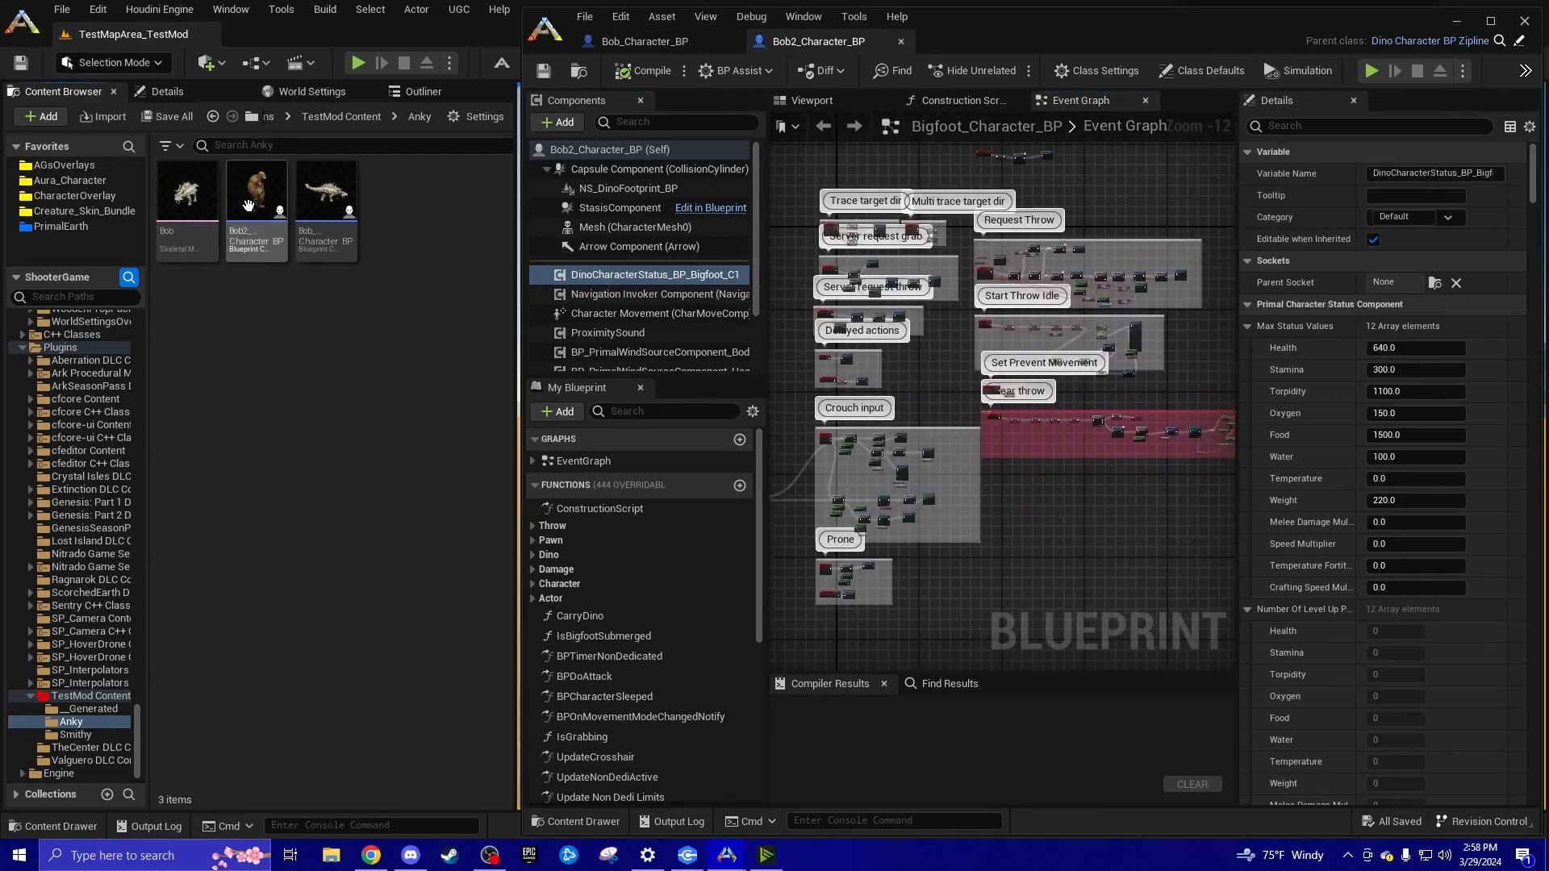
mouse_move(262, 241)
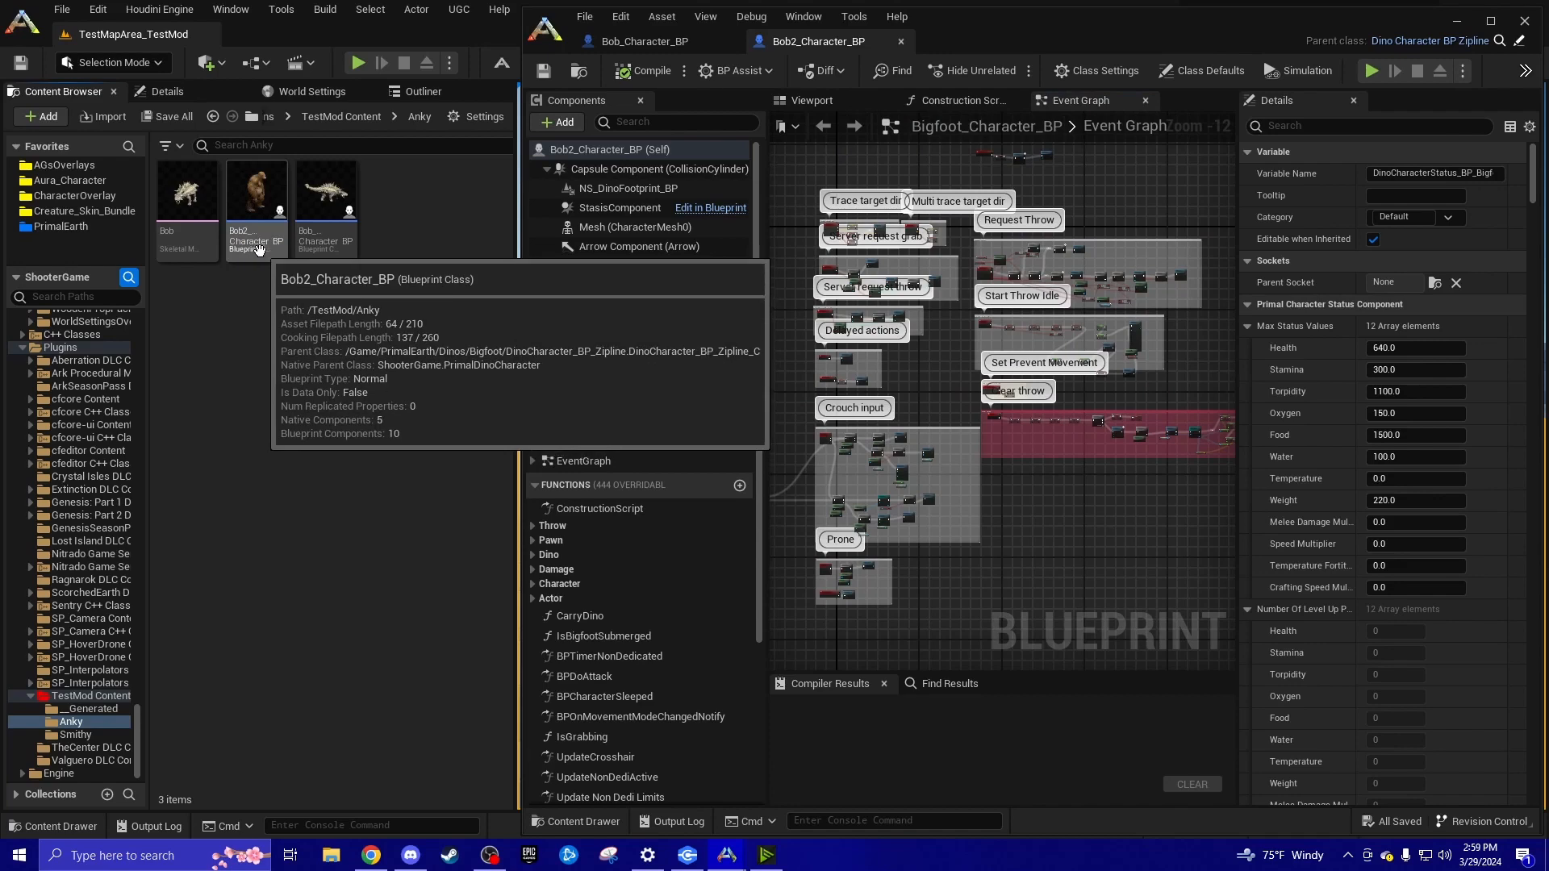
left_click(595, 297)
left_click(596, 279)
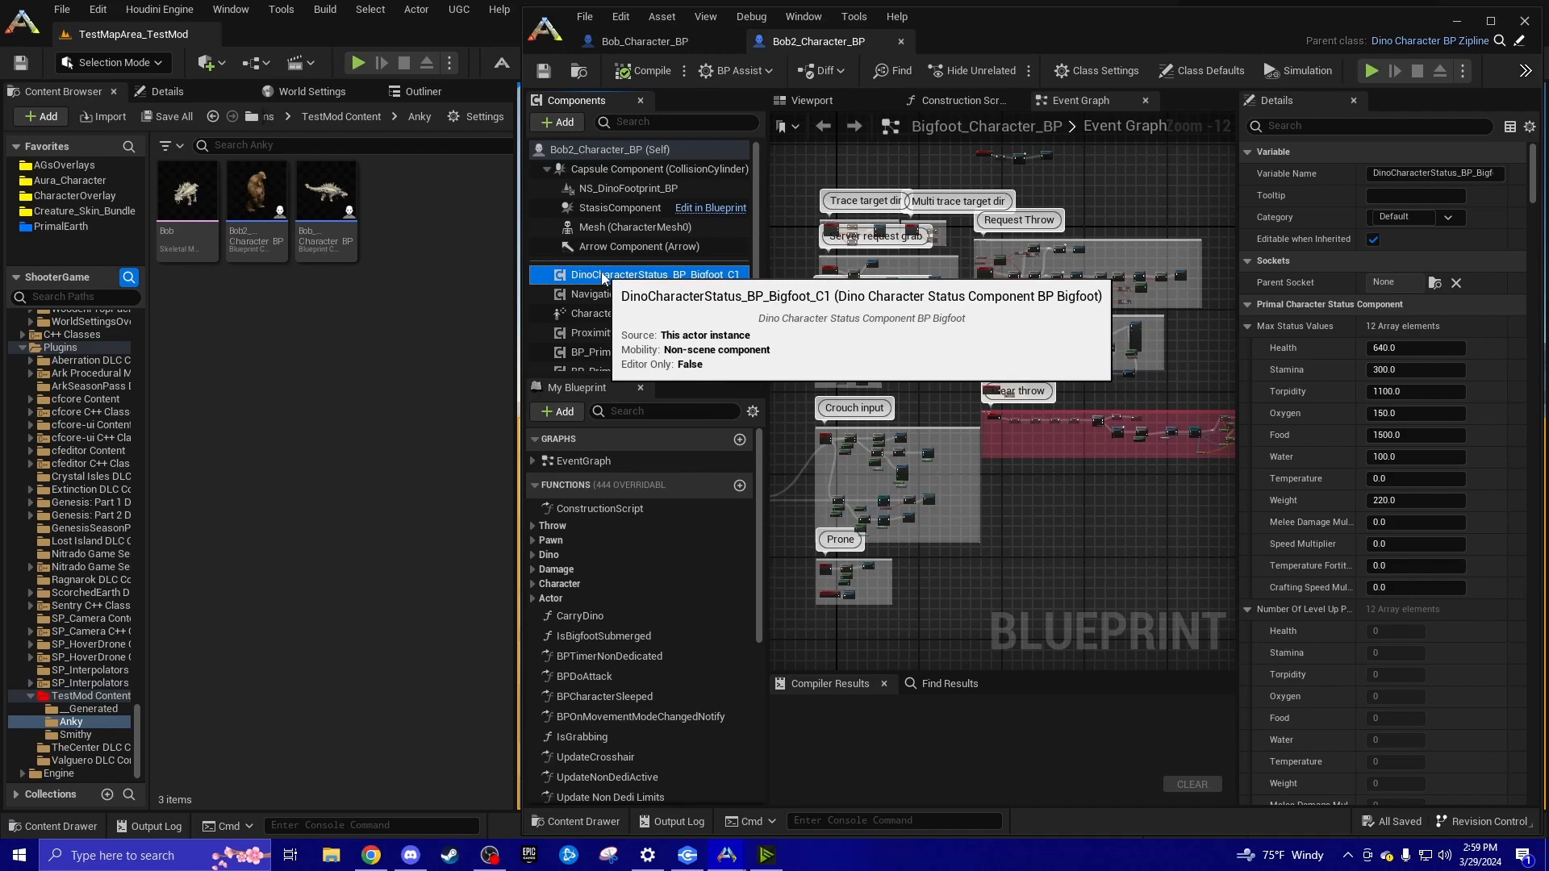
left_click(263, 321)
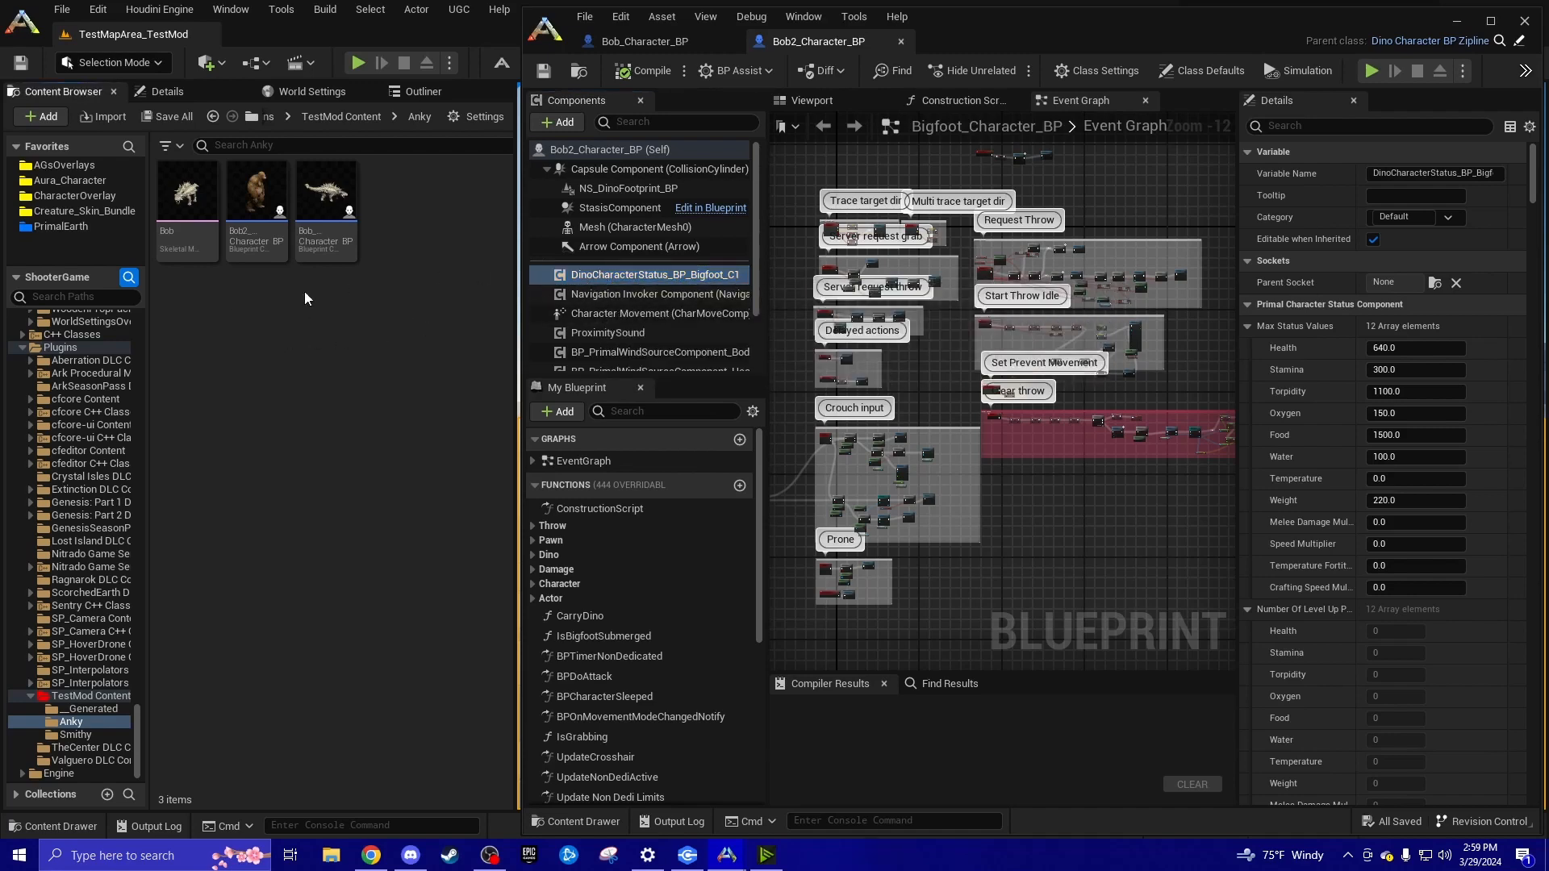
Delete the DinoCharacterStatus_BP_Bigfoot_C1 component from Bob2_Character_BP
left_click_drag(753, 244, 753, 292)
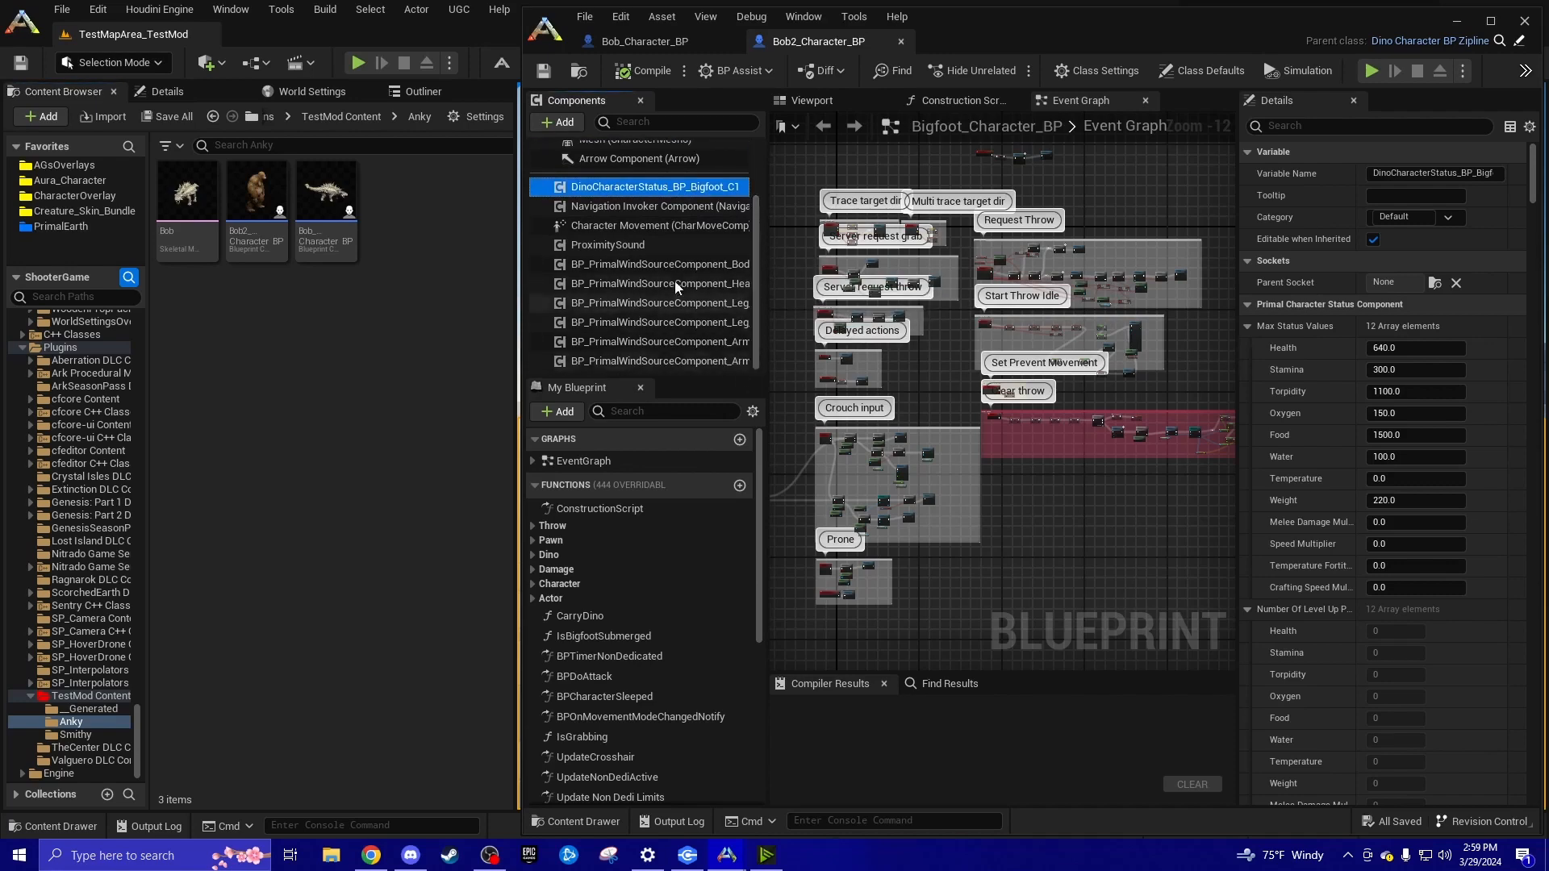
left_click(593, 192)
key("Return")
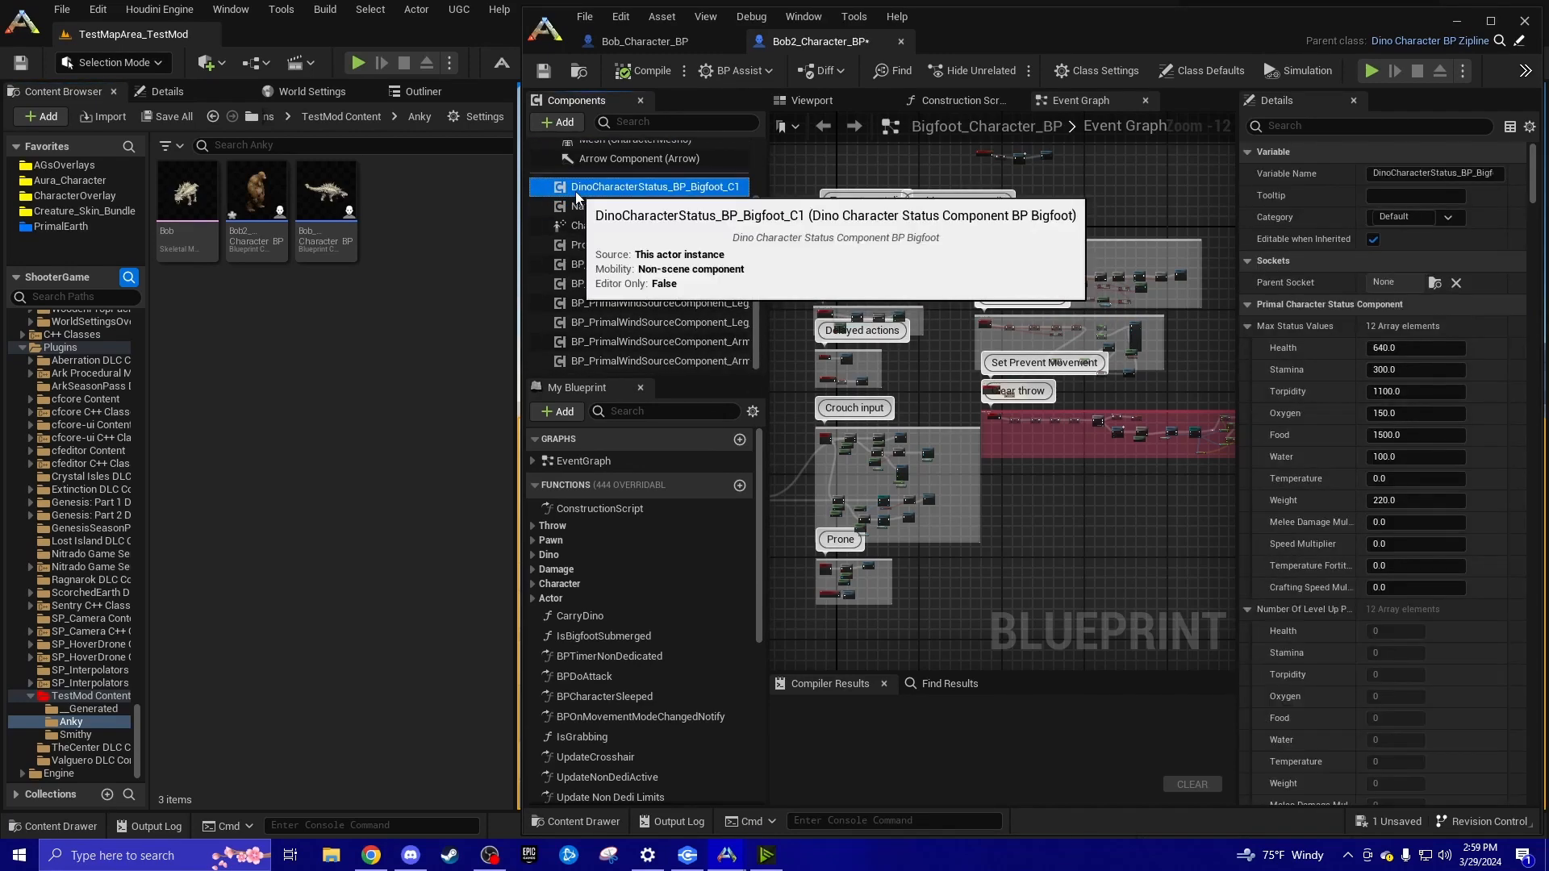
scroll(621, 266, "up", 3)
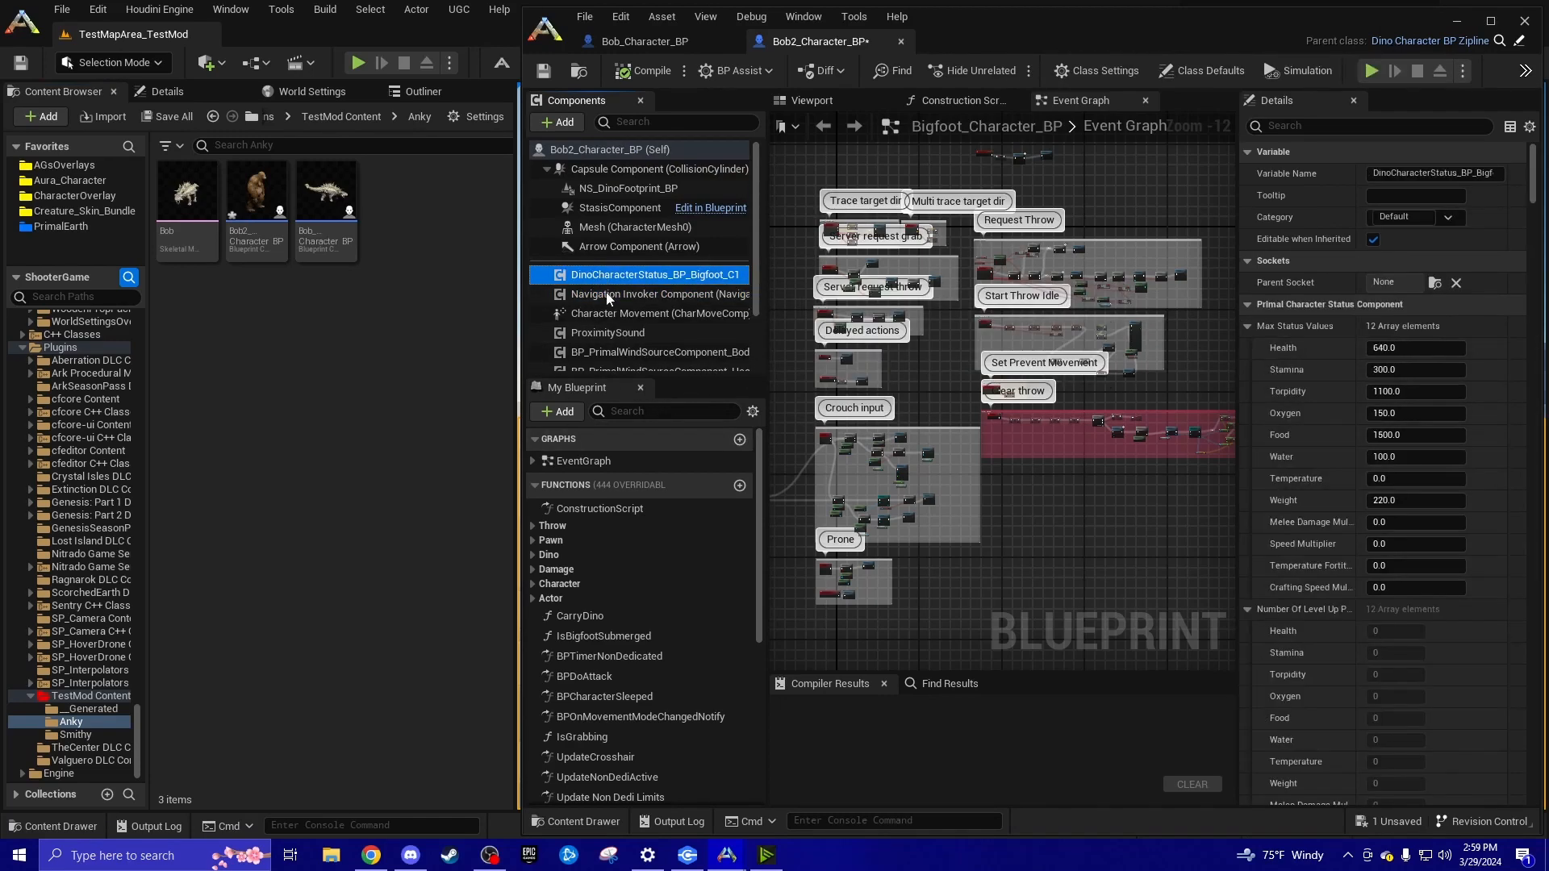
key("Delete")
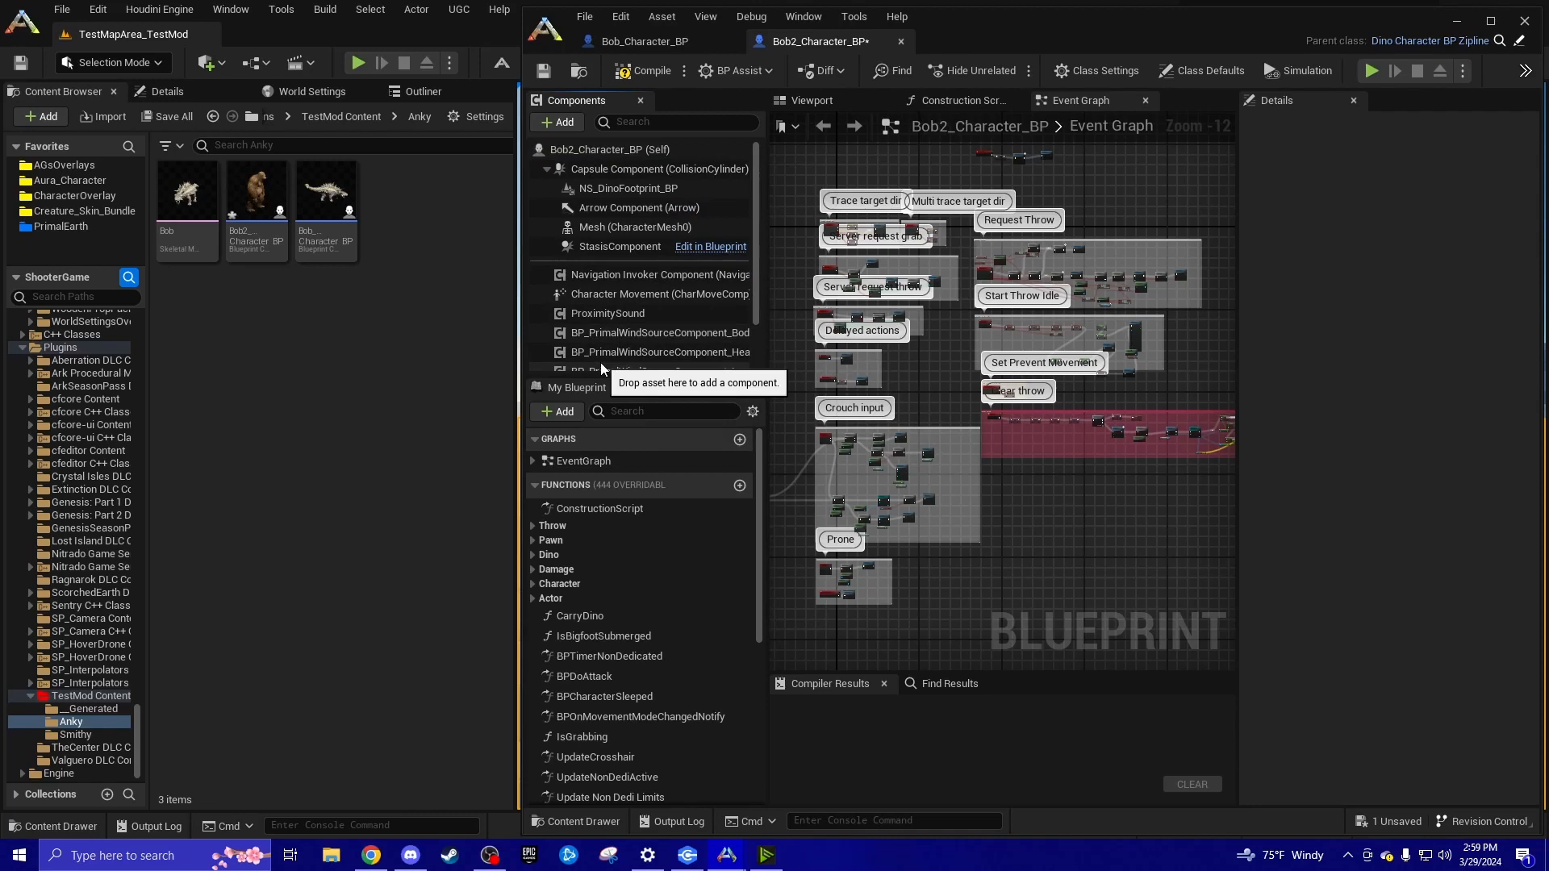
Review the remaining components and the event graph of Bob2_Character_BP, and check the asset information of Bob_Character_BP
left_click_drag(758, 202, 753, 284)
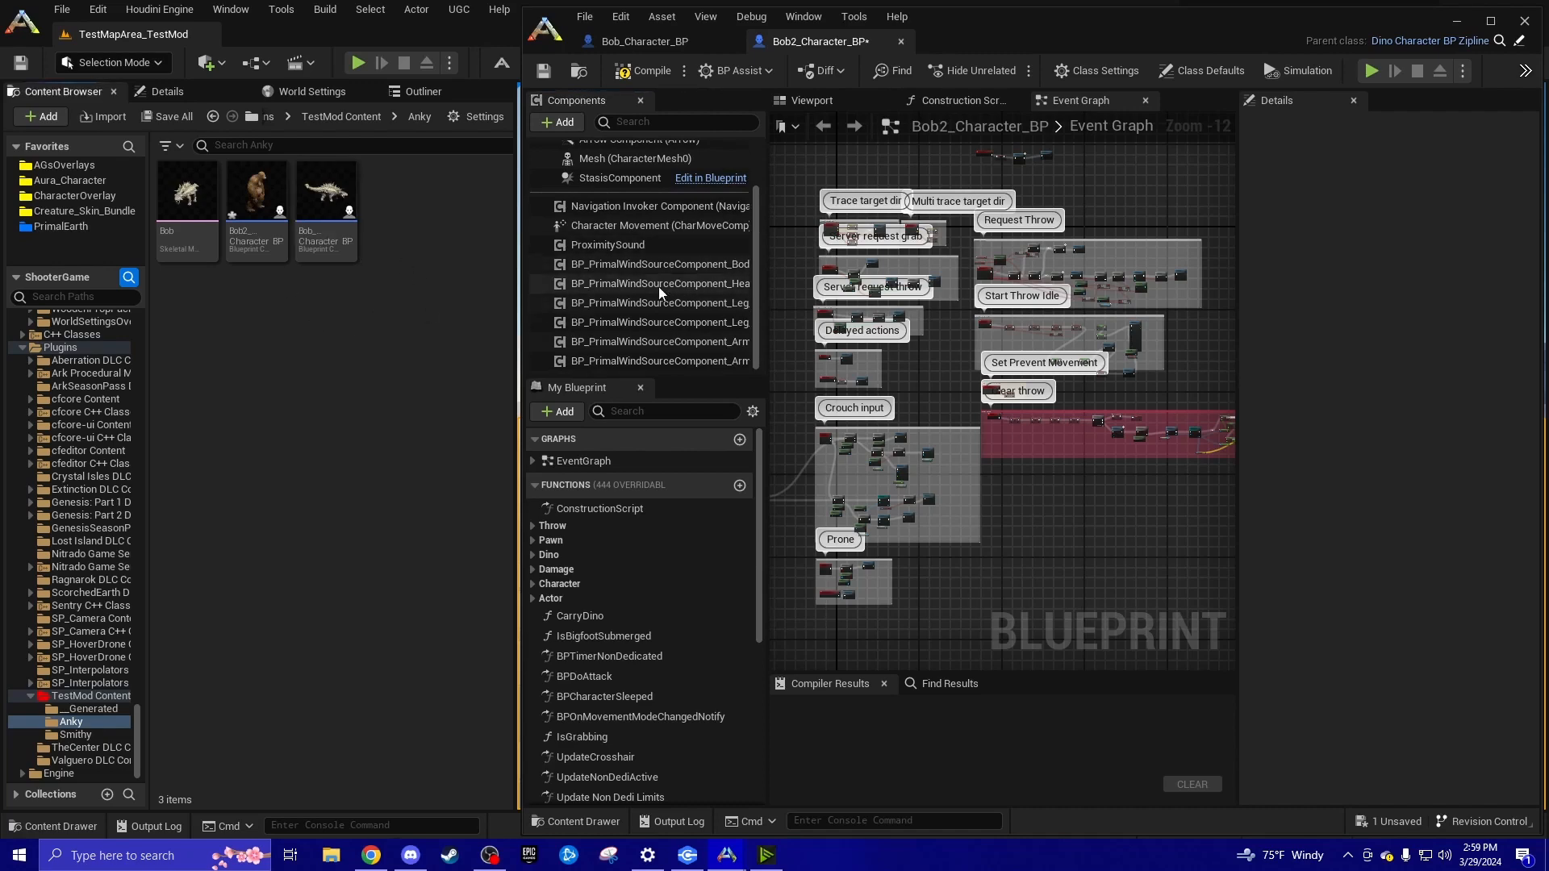
mouse_move(321, 224)
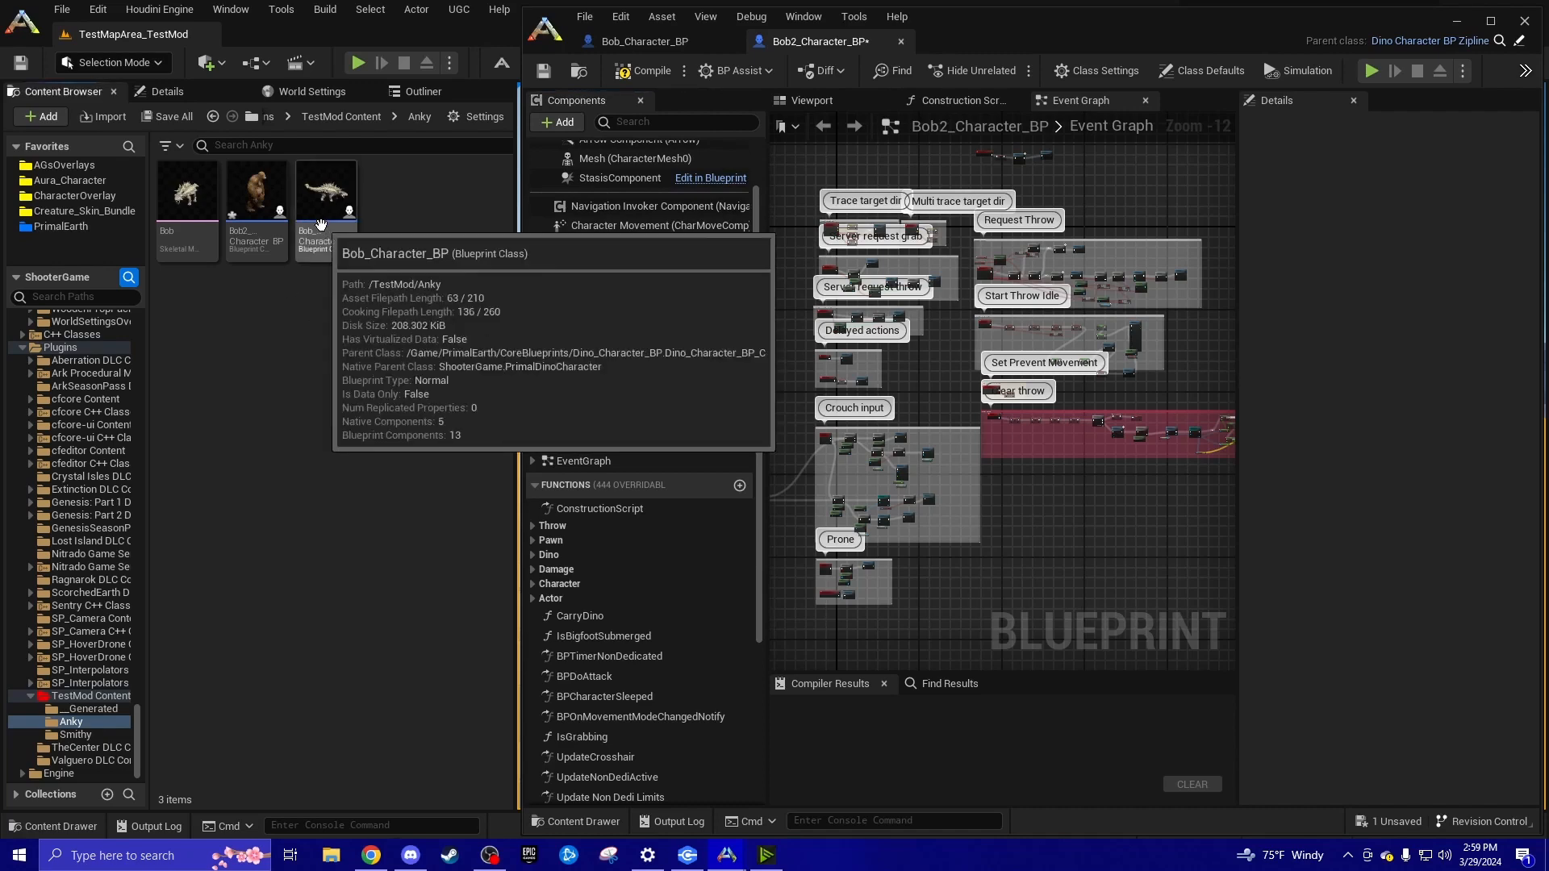
left_click_drag(321, 224, 752, 199)
scroll(923, 366, "down", 2)
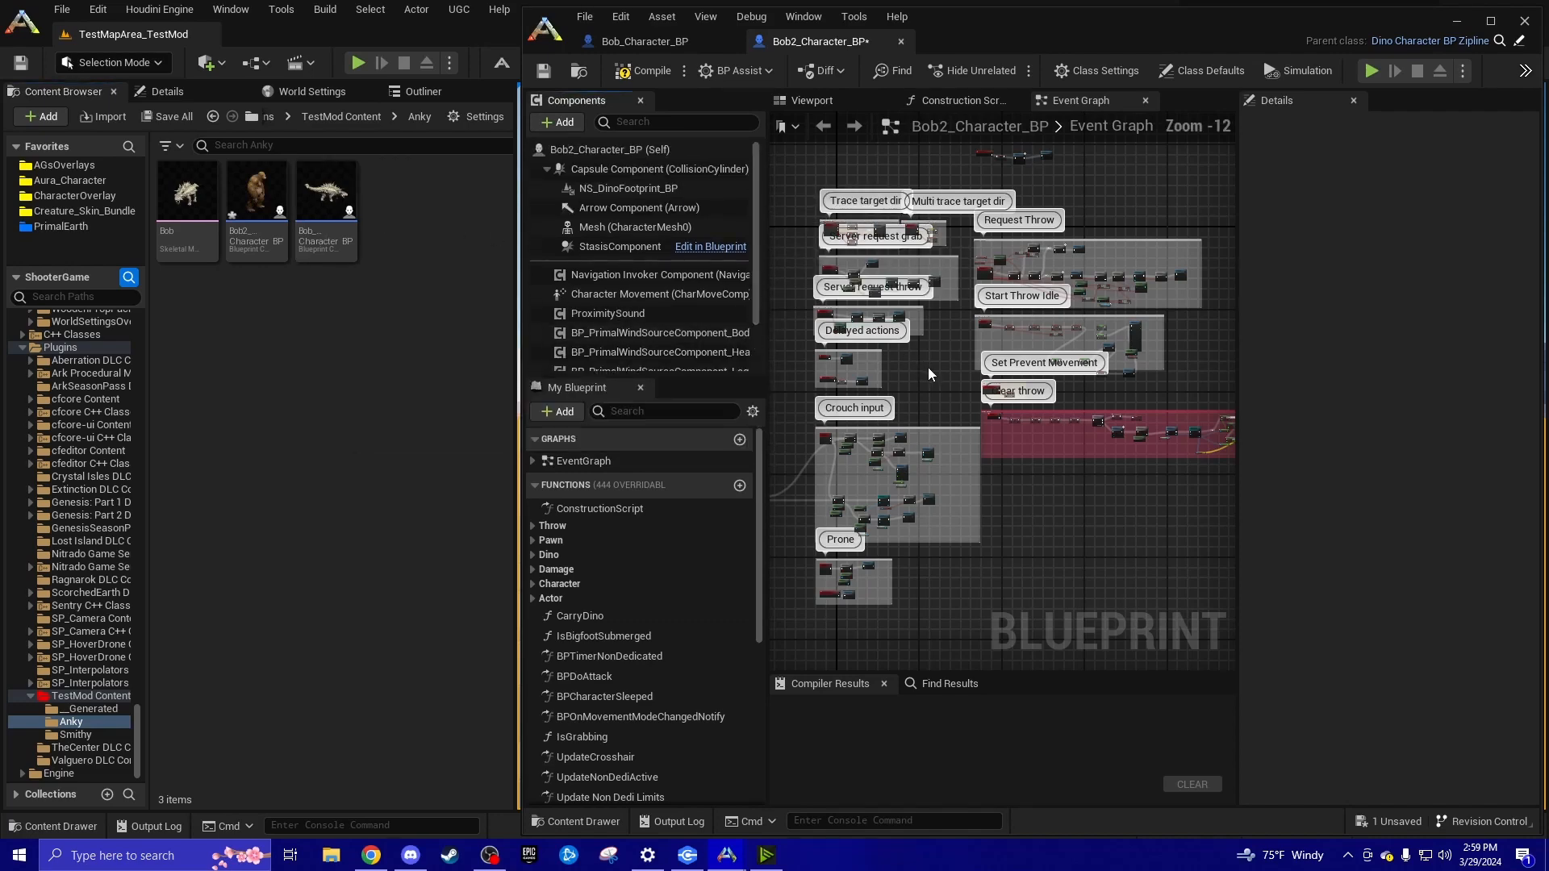
left_click(929, 367)
scroll(932, 369, "down", 1)
right_click_drag(934, 376, 909, 351)
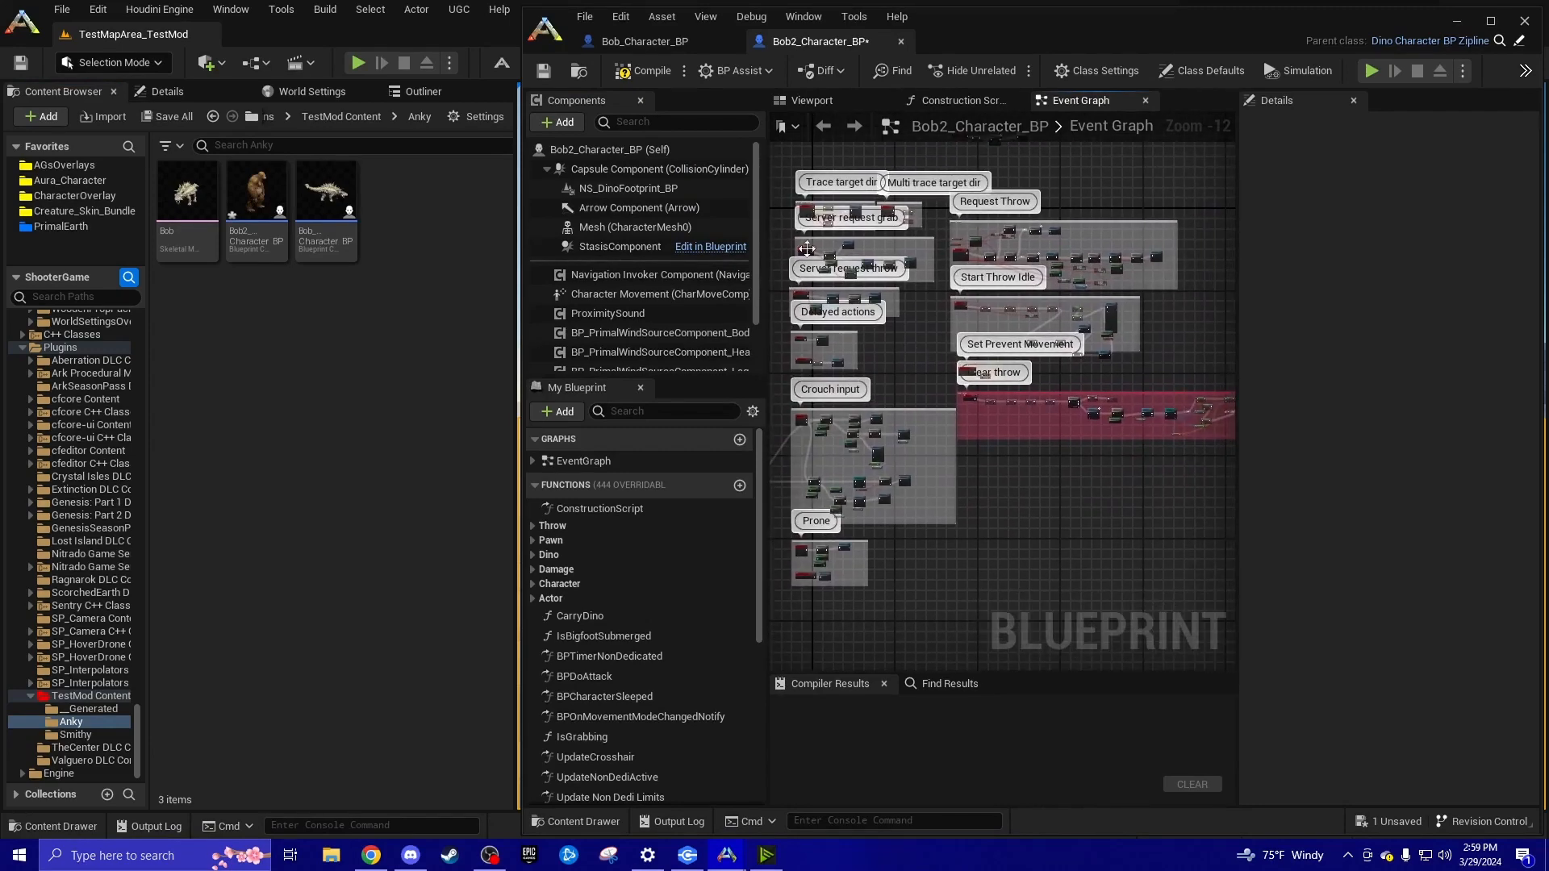
Close both open blueprints and force delete Bob2_Character_BP and Bob_Character_BP from the Anky folder
left_click(900, 41)
left_click(730, 41)
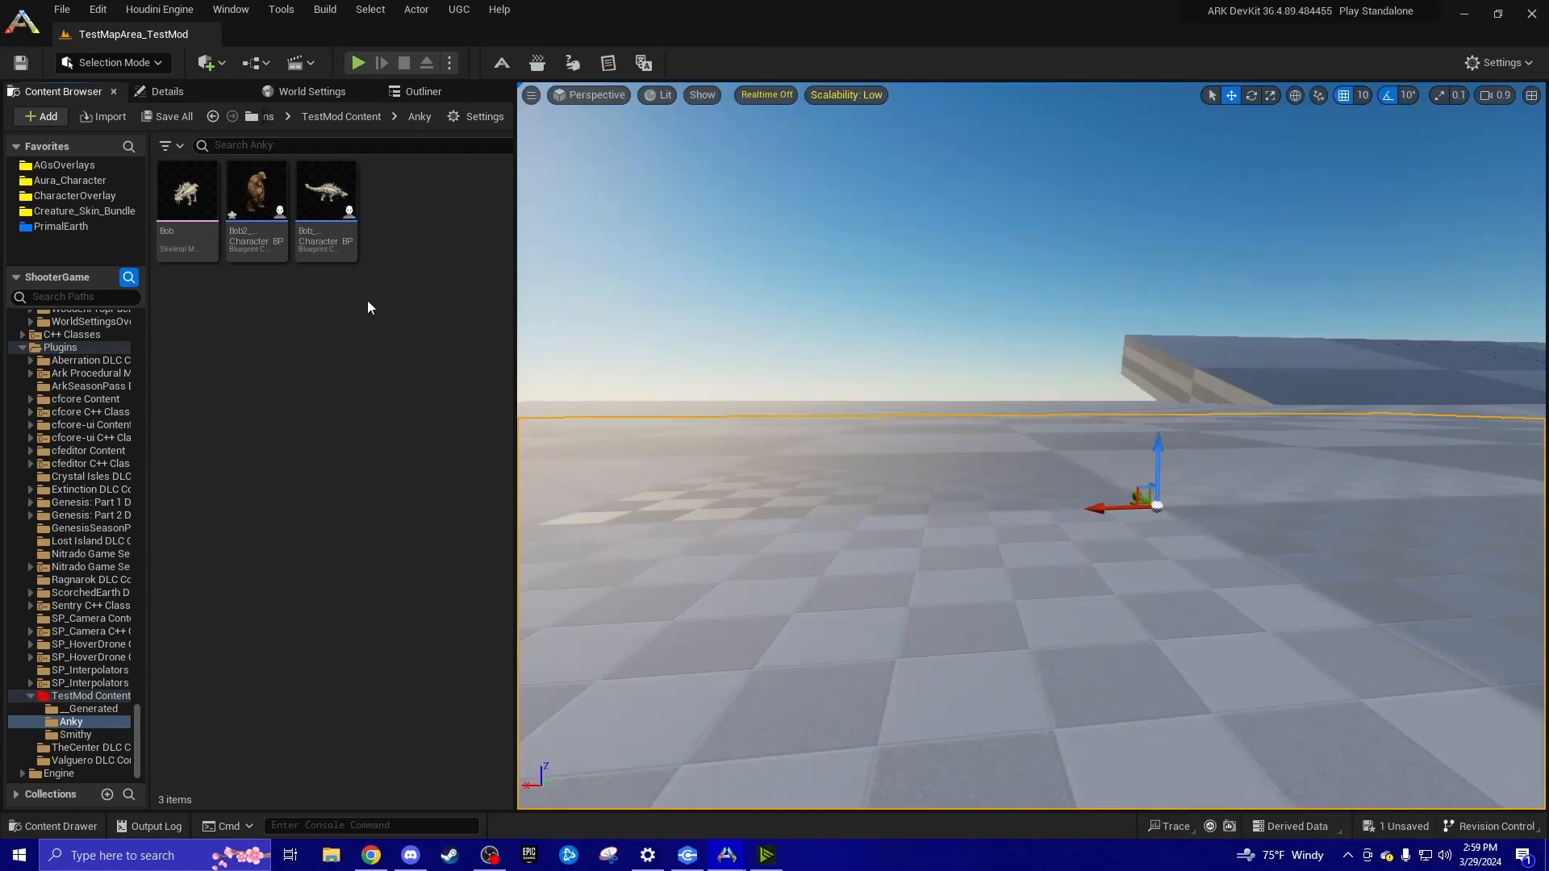
left_click(256, 208)
left_click(326, 211, "ctrl")
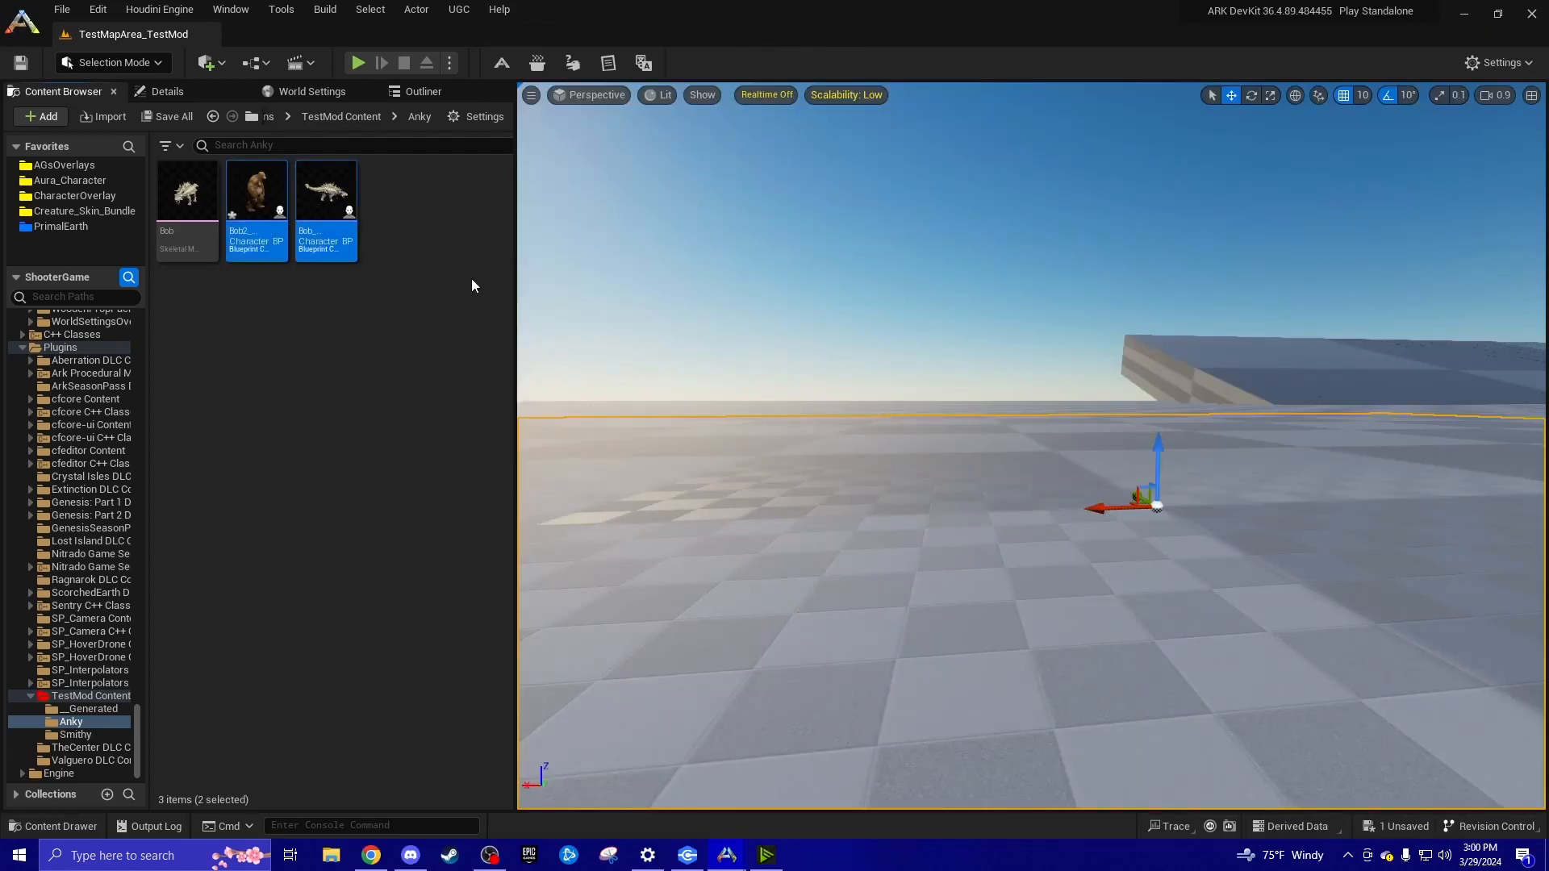
key("Delete")
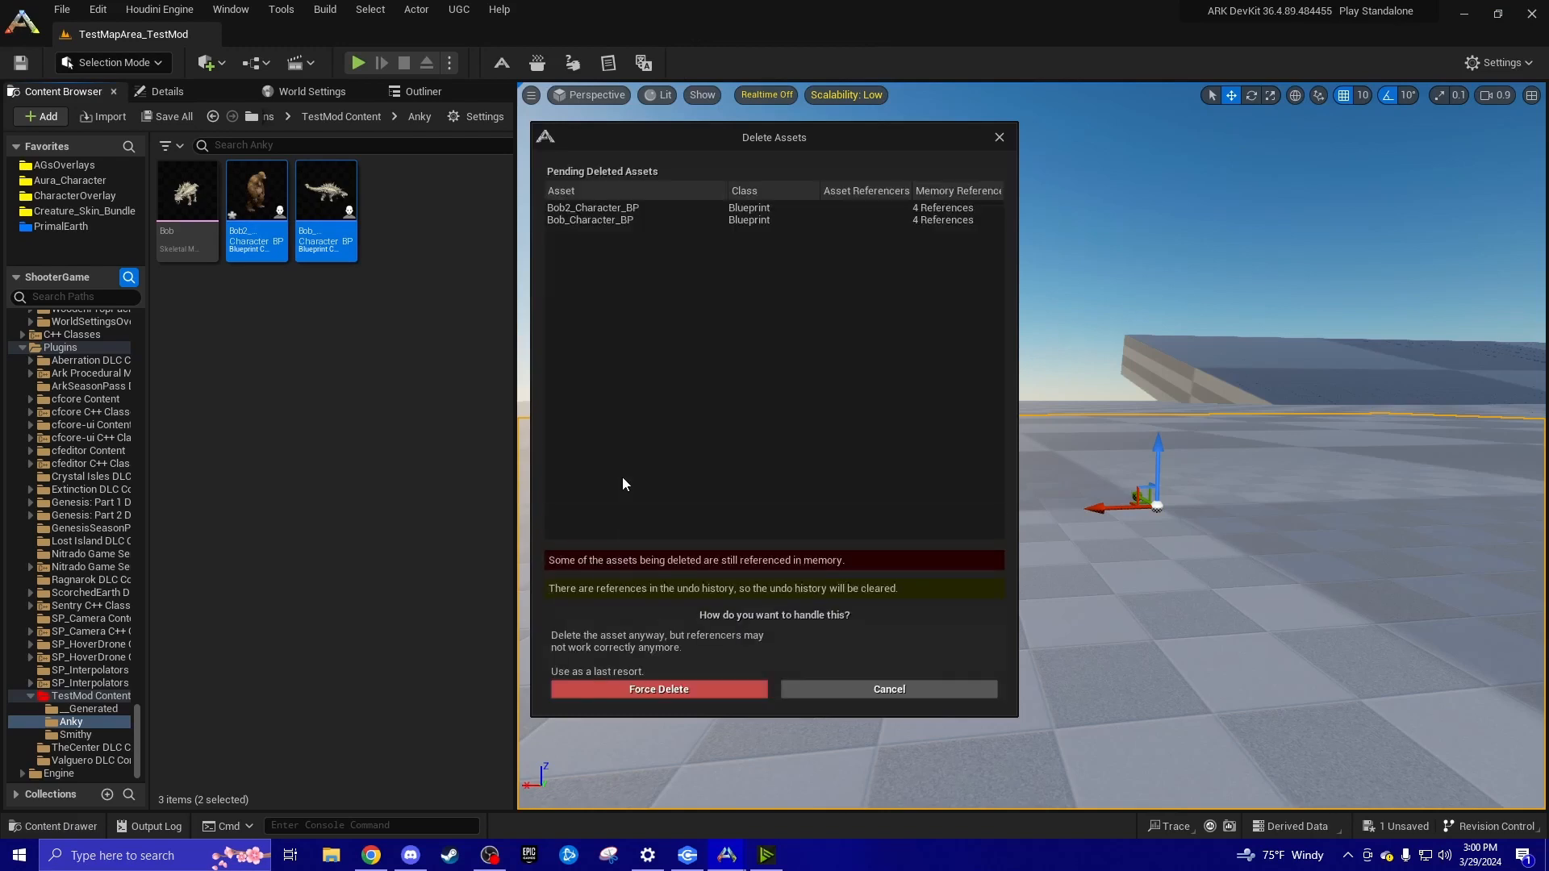
left_click(651, 691)
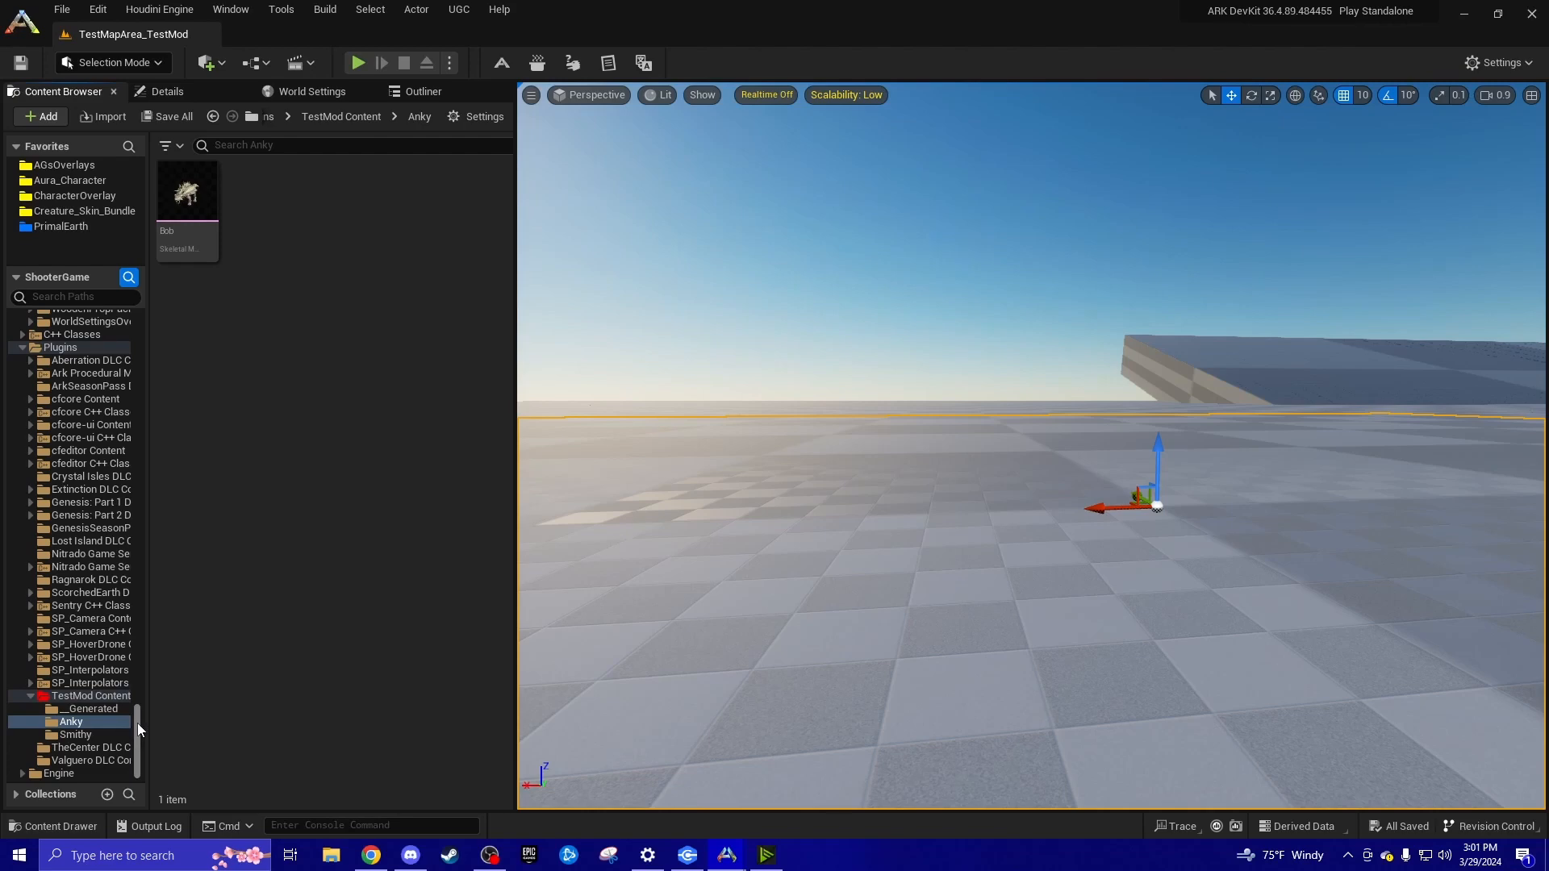
Show the original Ankylo_Character_BP in the PrimalEarth/Dinos/Ankylo folder and view its asset information
left_click_drag(137, 723, 133, 763)
left_click(86, 596)
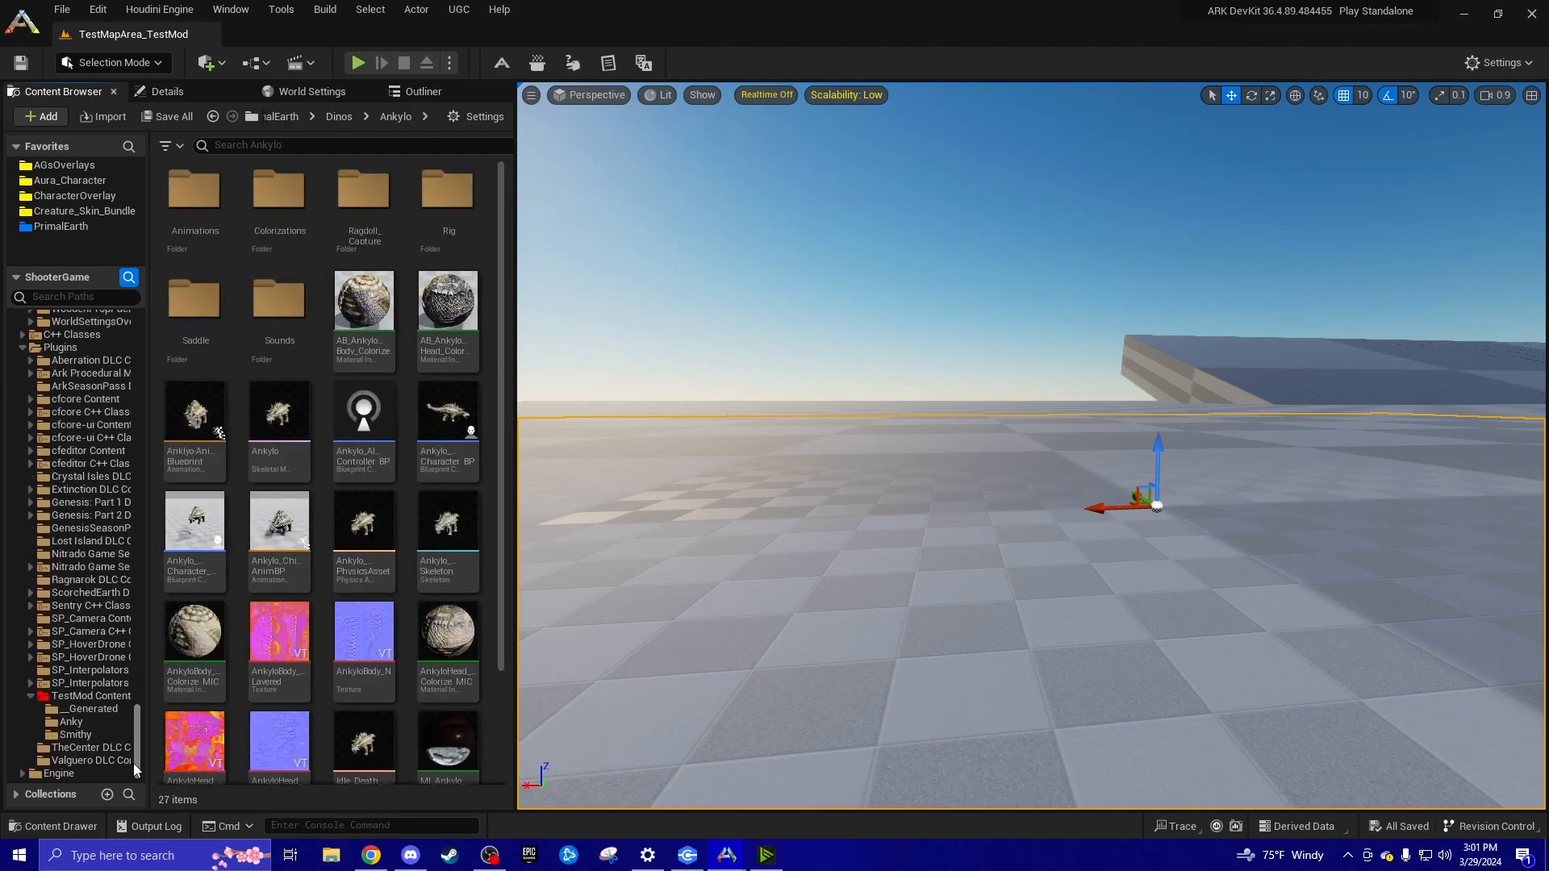
mouse_move(428, 448)
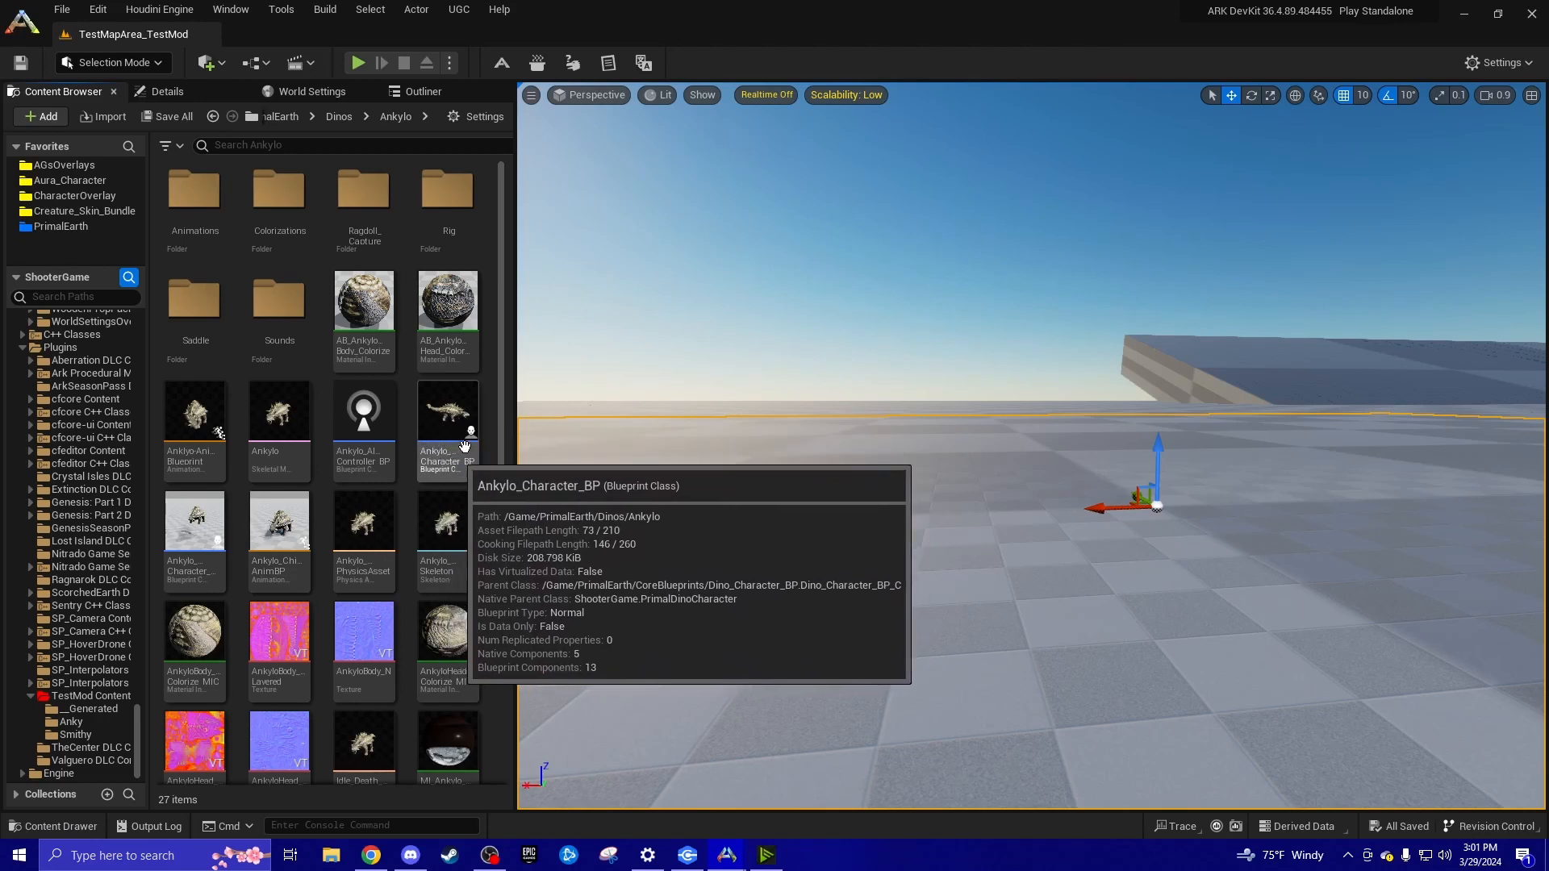
Return to TestMod's Anky folder, view the asset creation options, and select the Bob skeletal mesh
left_click(80, 722)
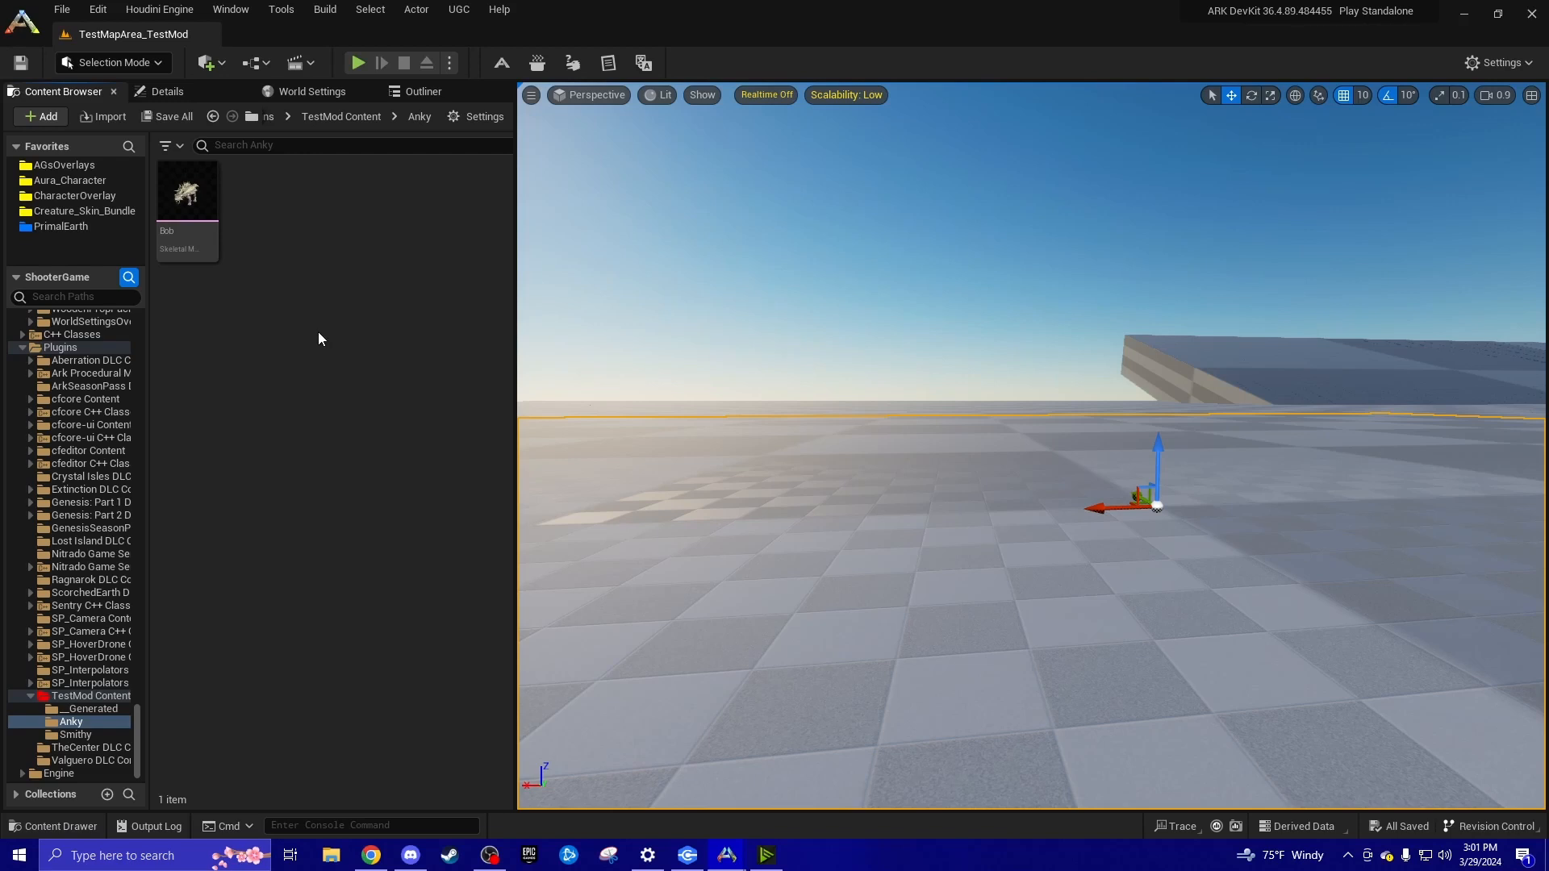
right_click(260, 333)
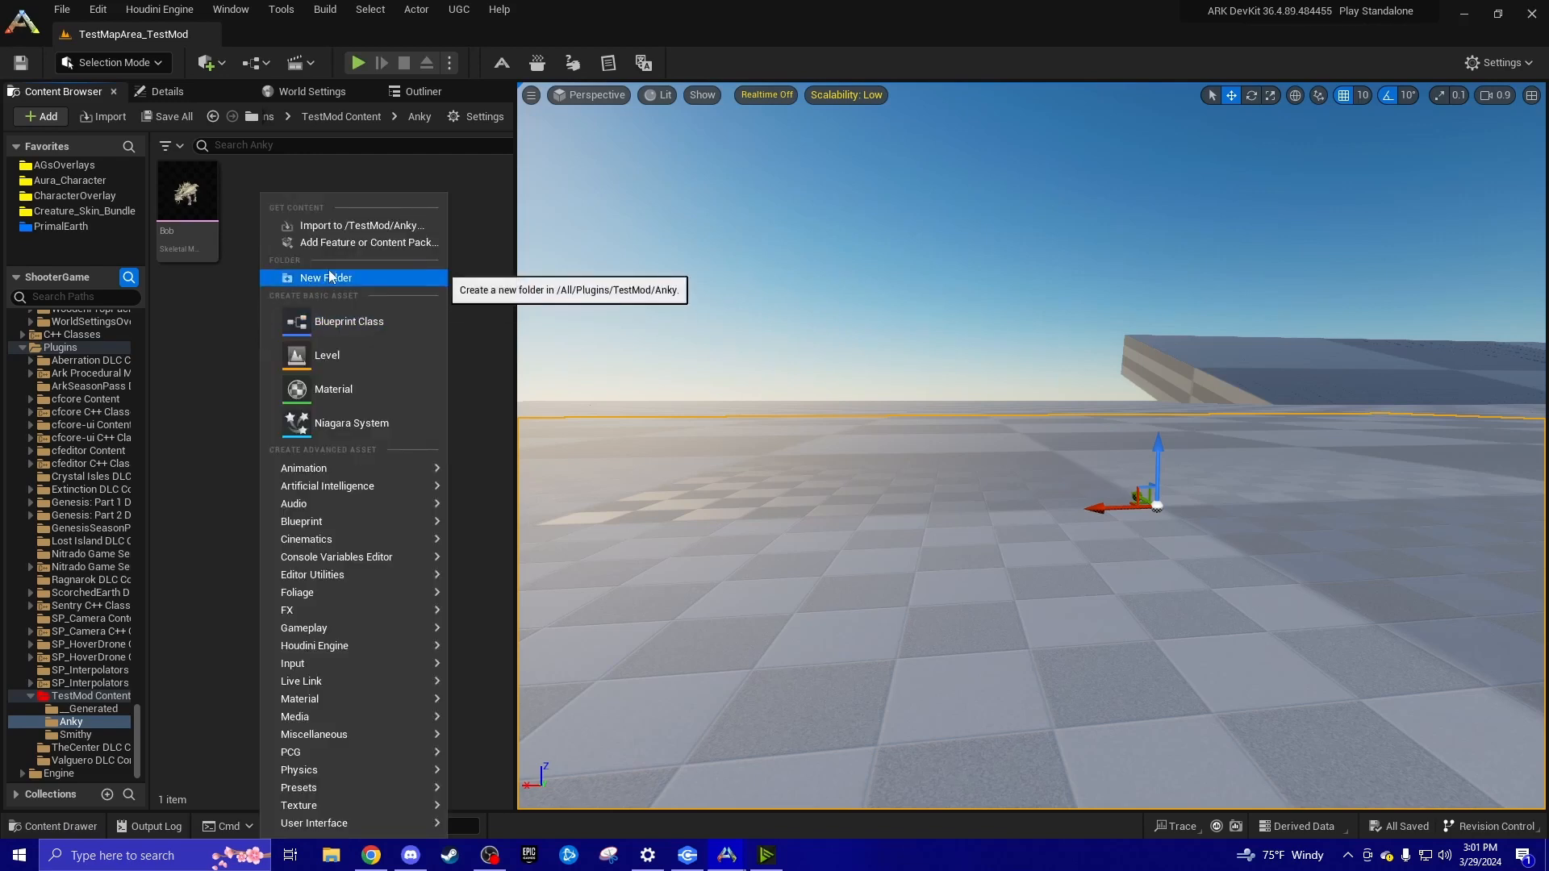
left_click(204, 253)
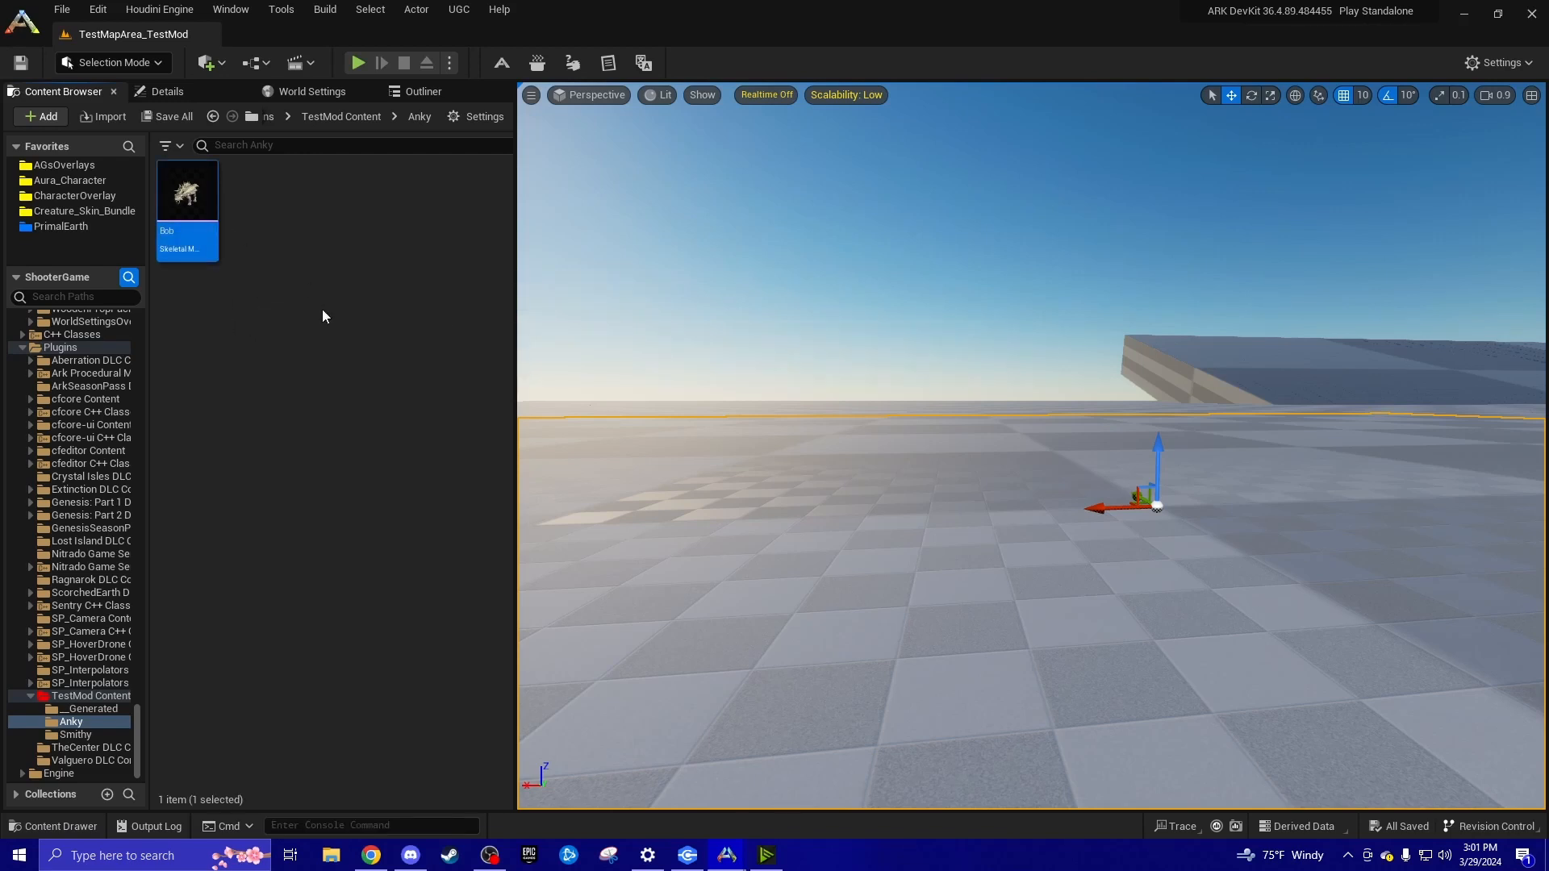
Delete the Bob skeletal mesh from TestMod's Anky folder
key("Delete")
left_click(673, 688)
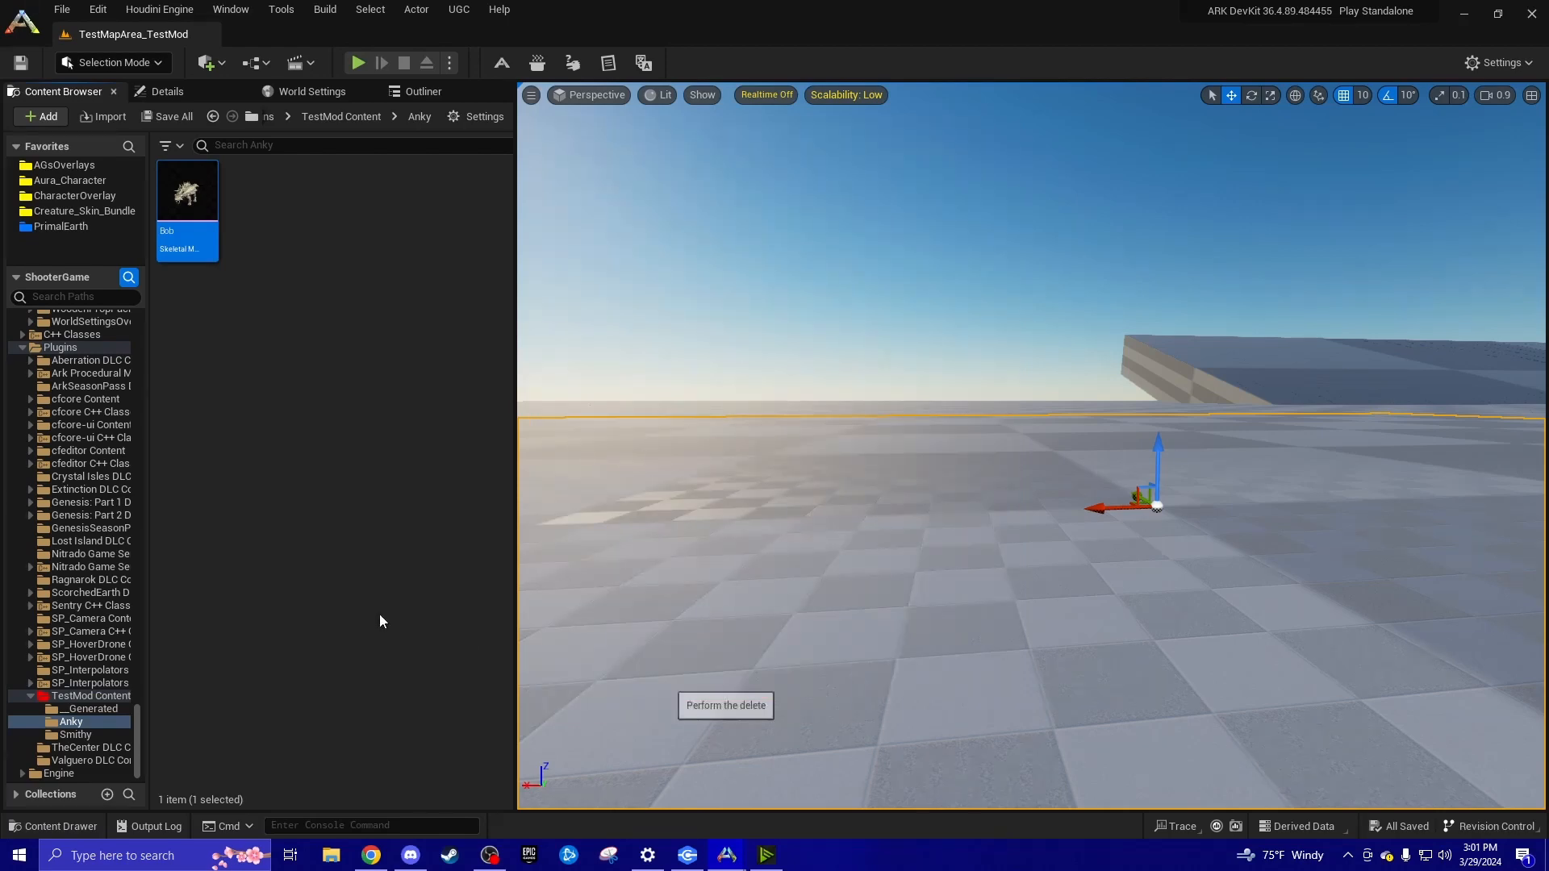
Copy the Bigfoot_New skeletal mesh from PrimalEarth/Dinos/Bigfoot/Bigfoot_New into TestMod's Anky folder
left_click_drag(138, 737, 163, 466)
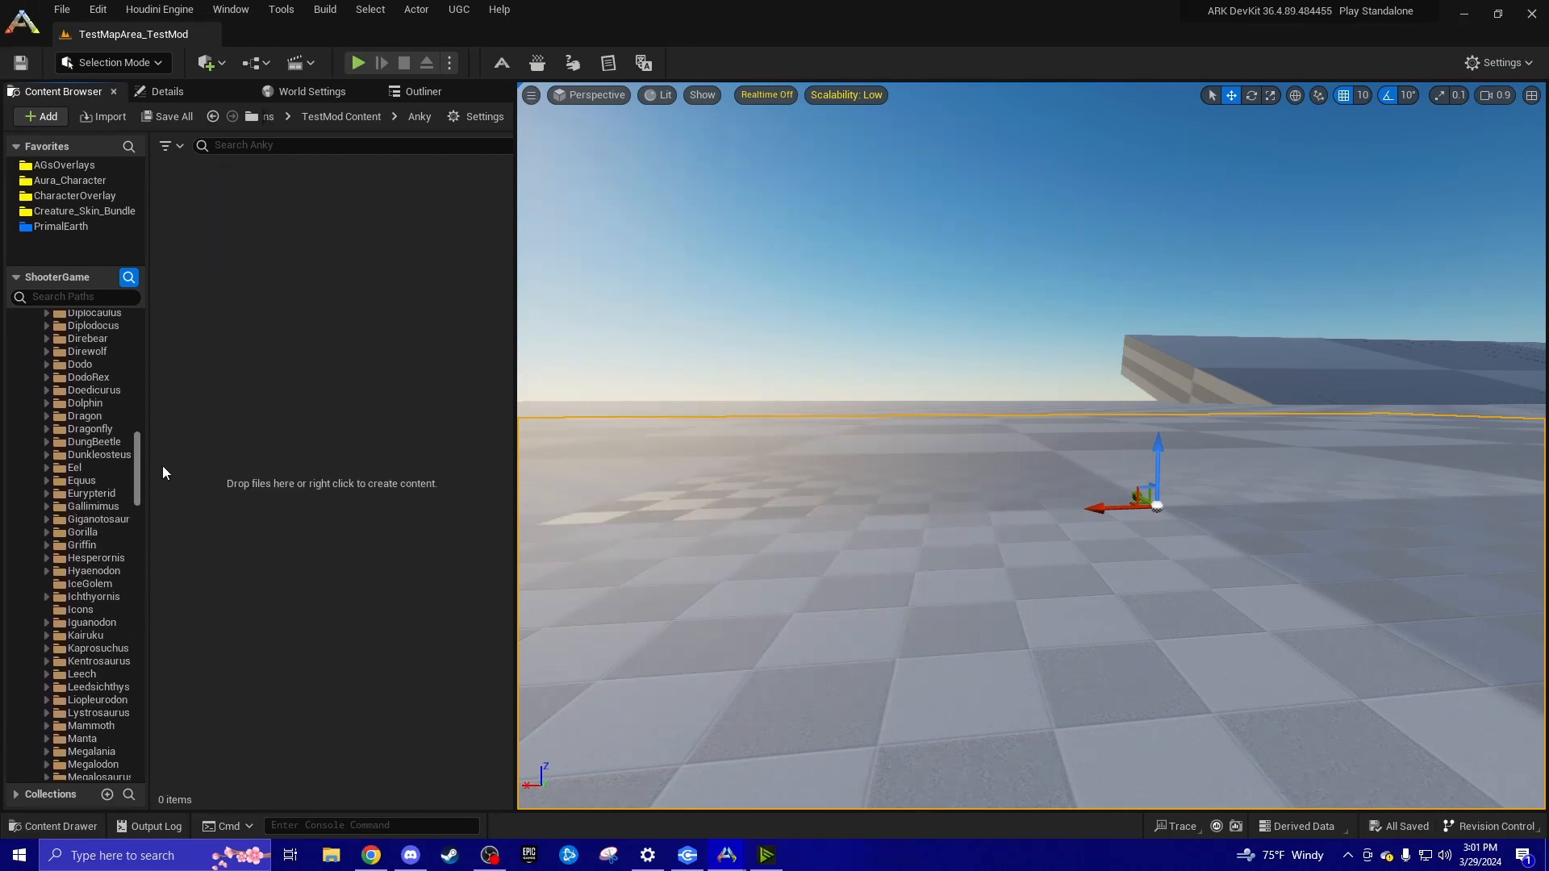
scroll(110, 400, "up", 4)
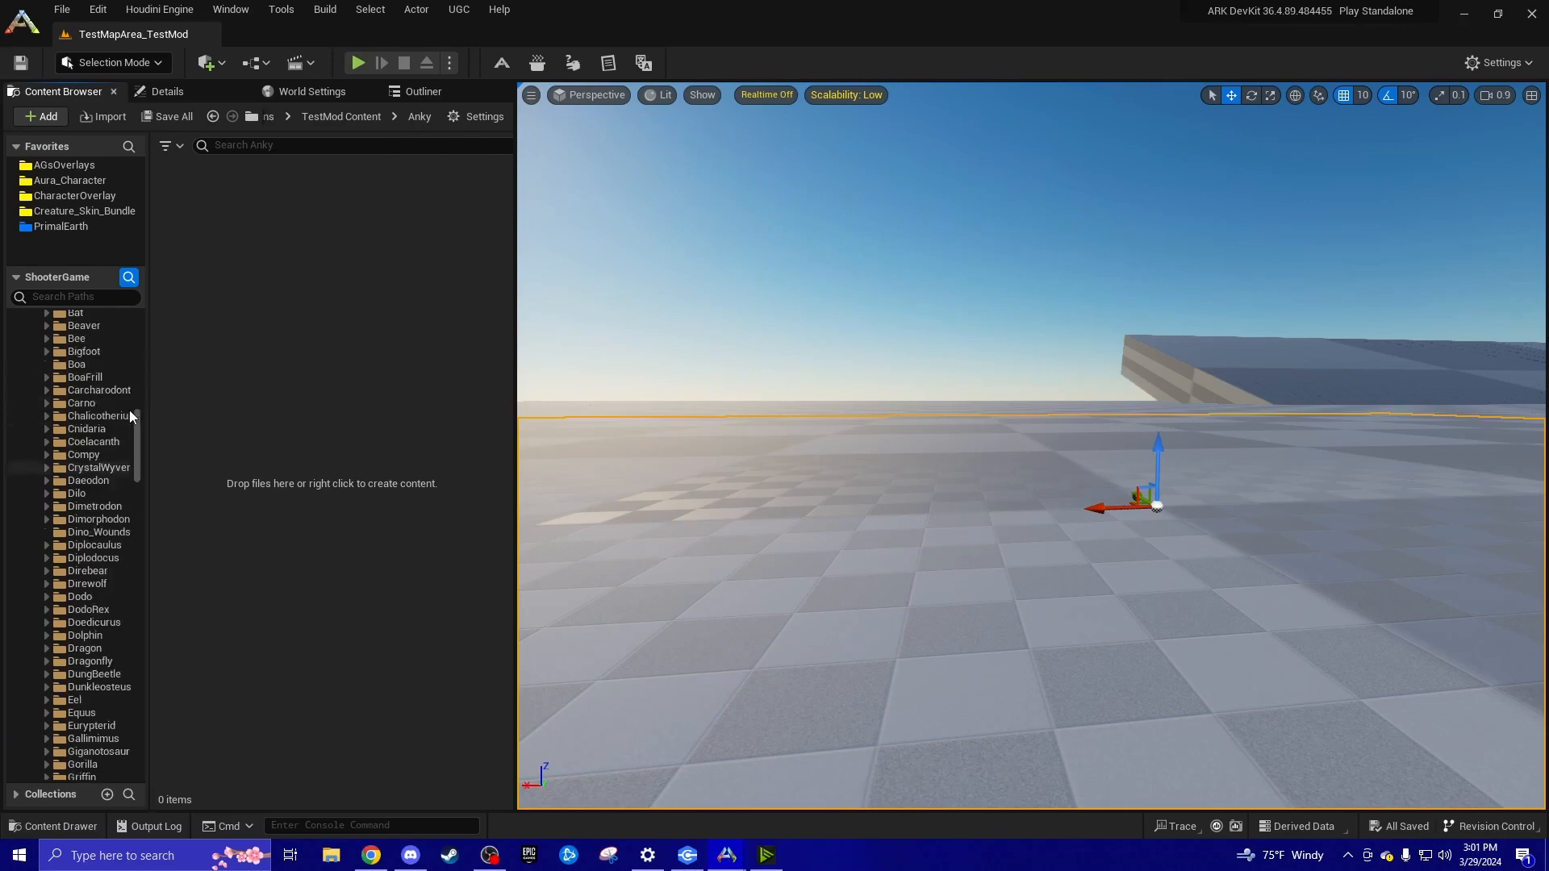
left_click(89, 377)
left_click_drag(137, 415, 123, 761)
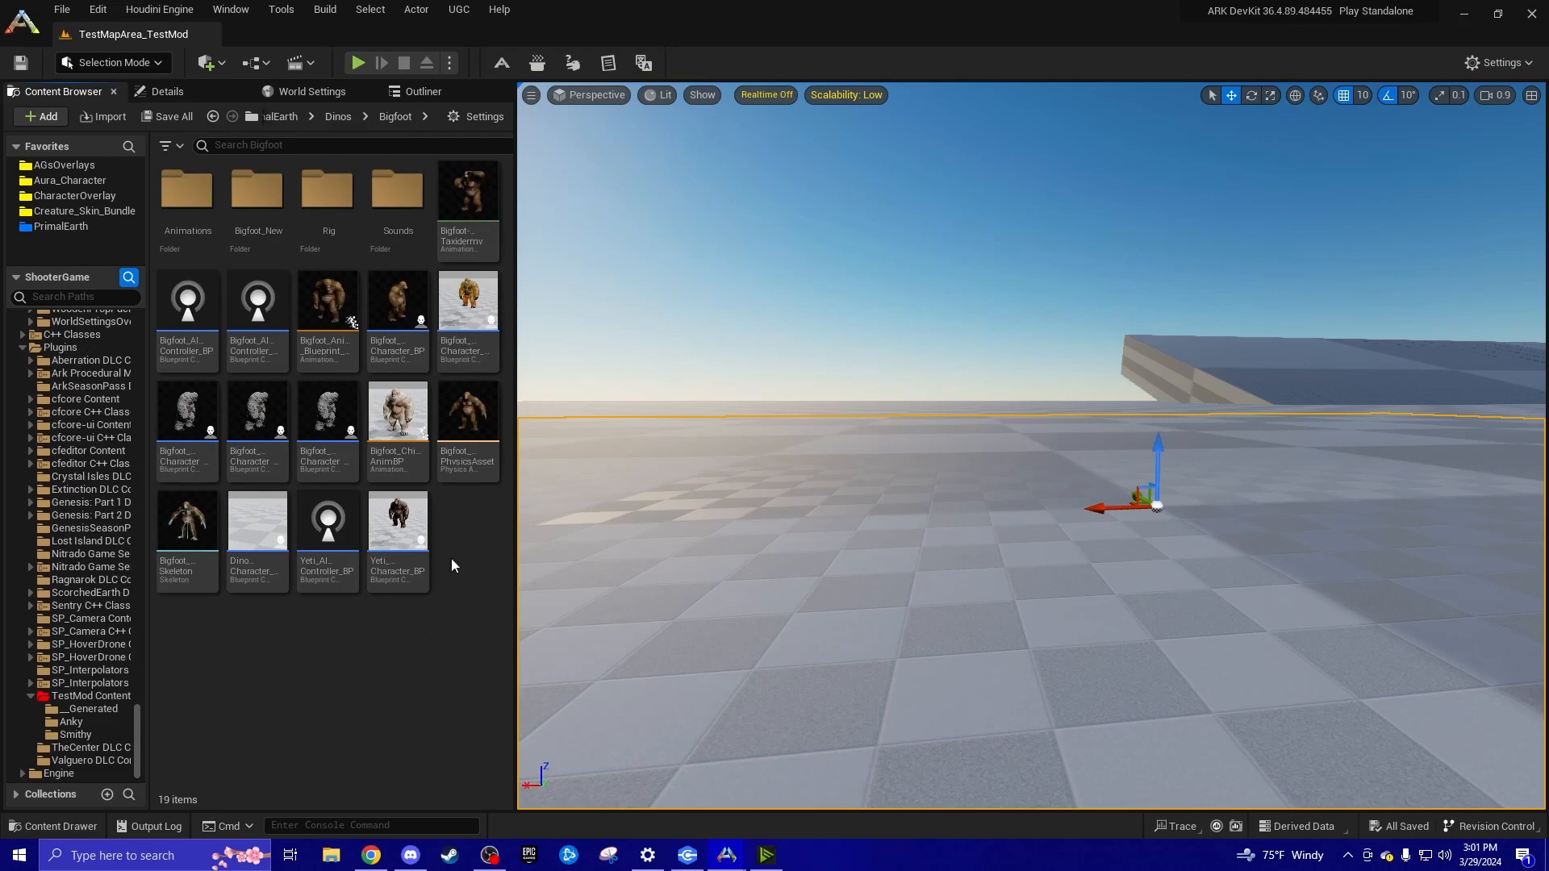
double_click(256, 194)
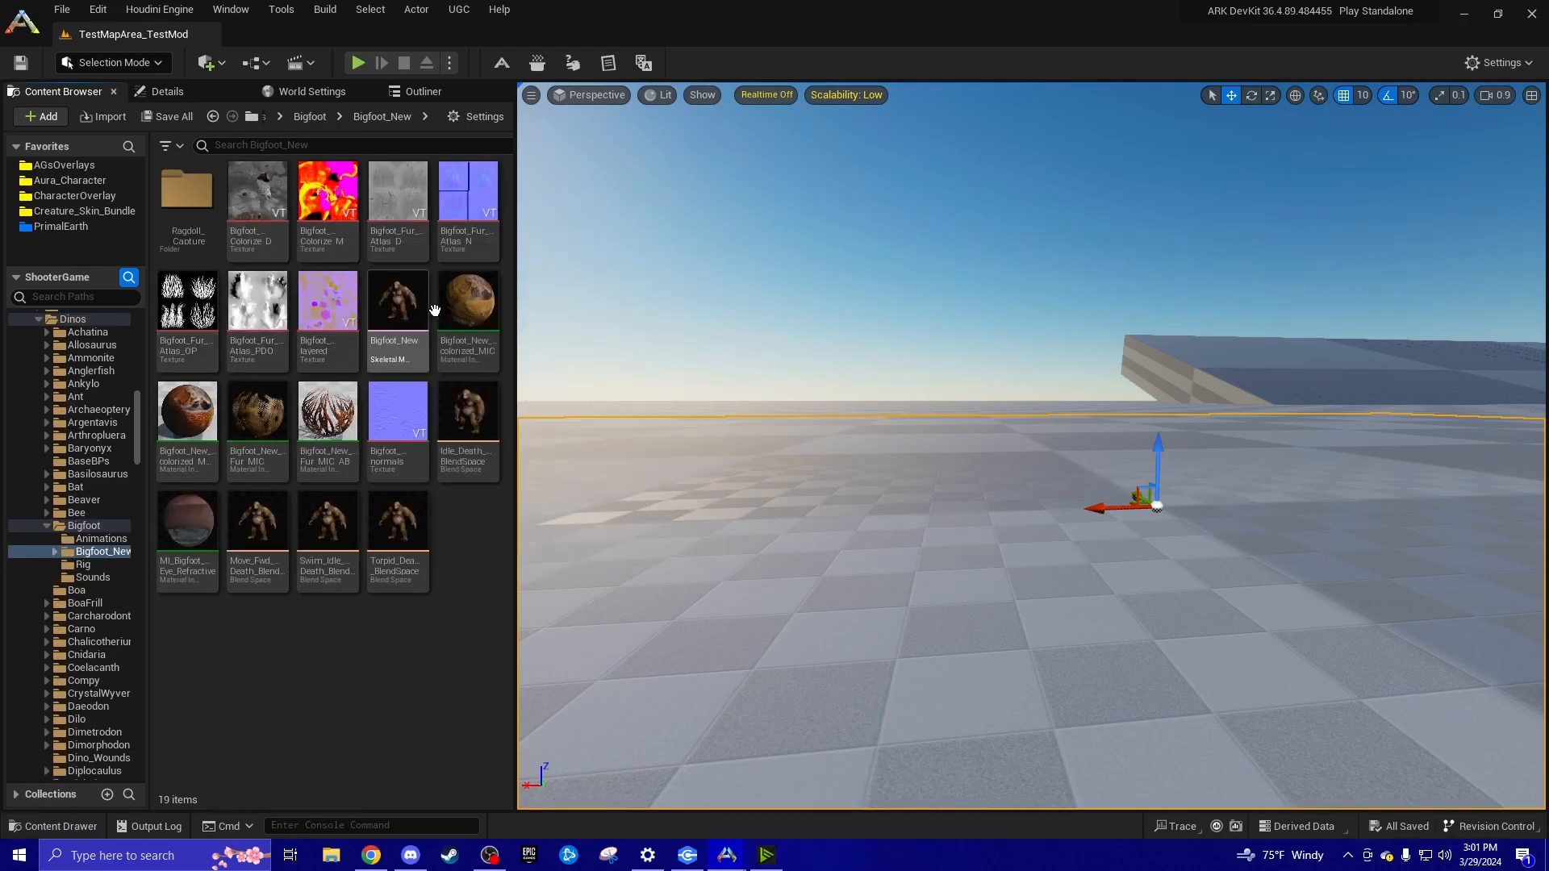
scroll(137, 444, "down", 3)
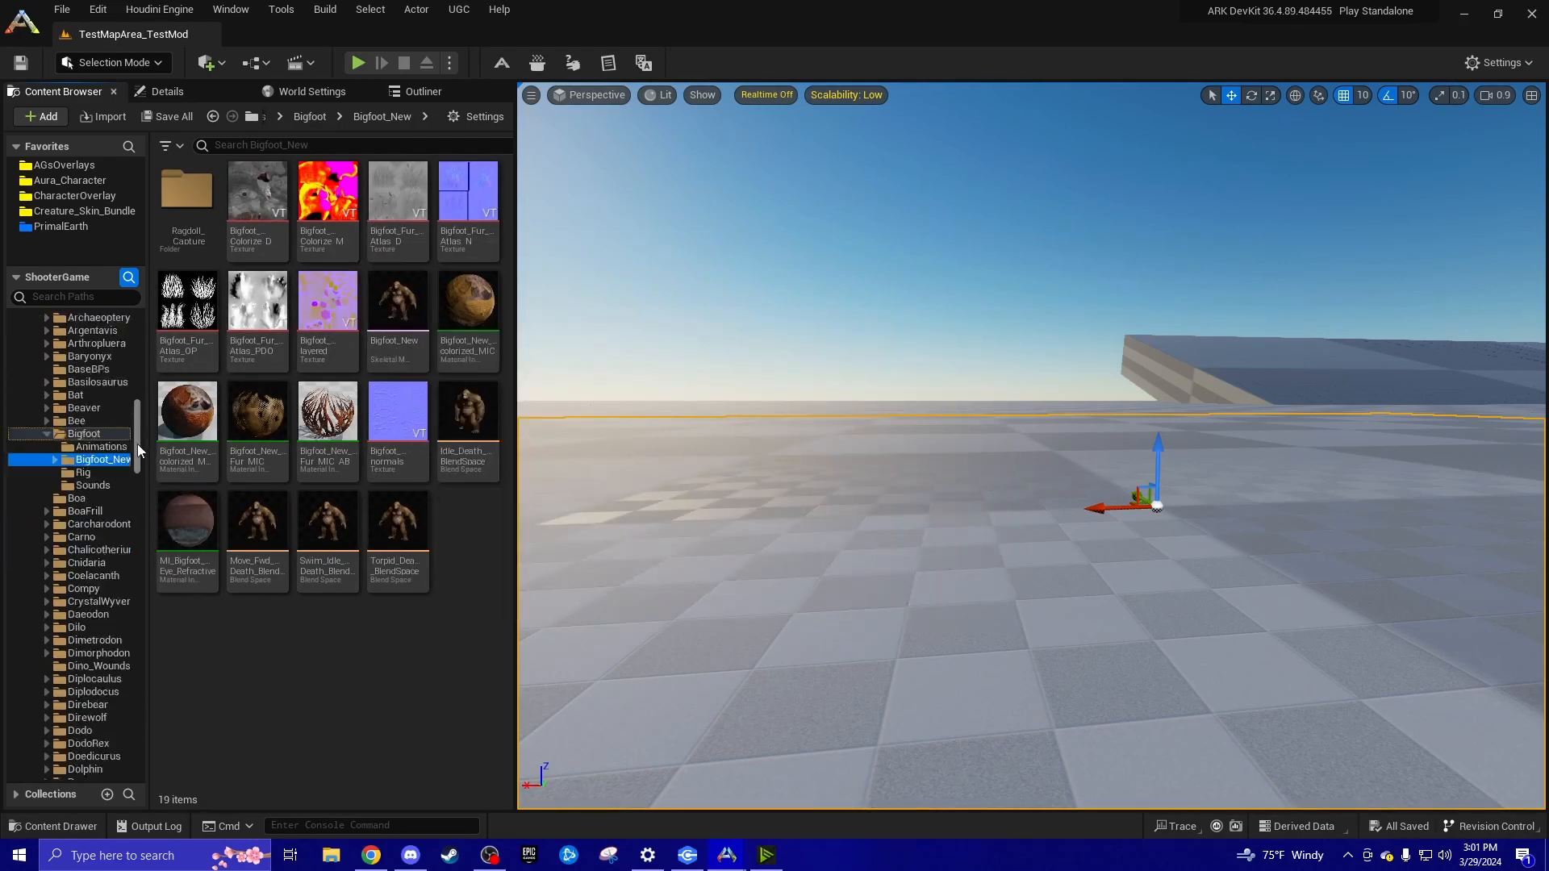
left_click_drag(137, 443, 123, 758)
mouse_move(403, 311)
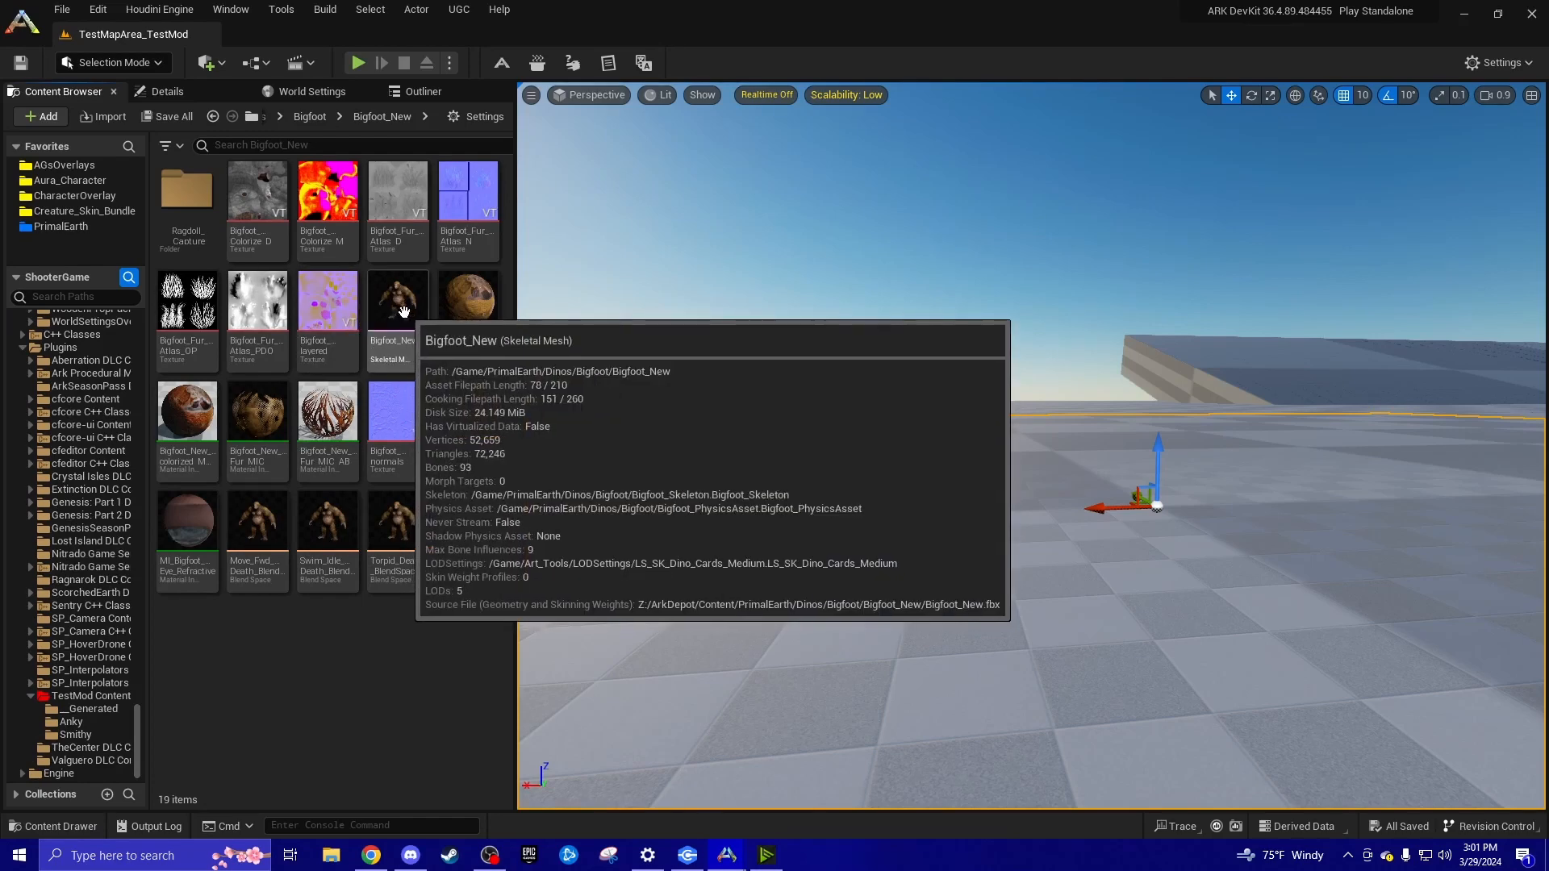
left_click_drag(404, 310, 77, 727)
left_click(121, 773)
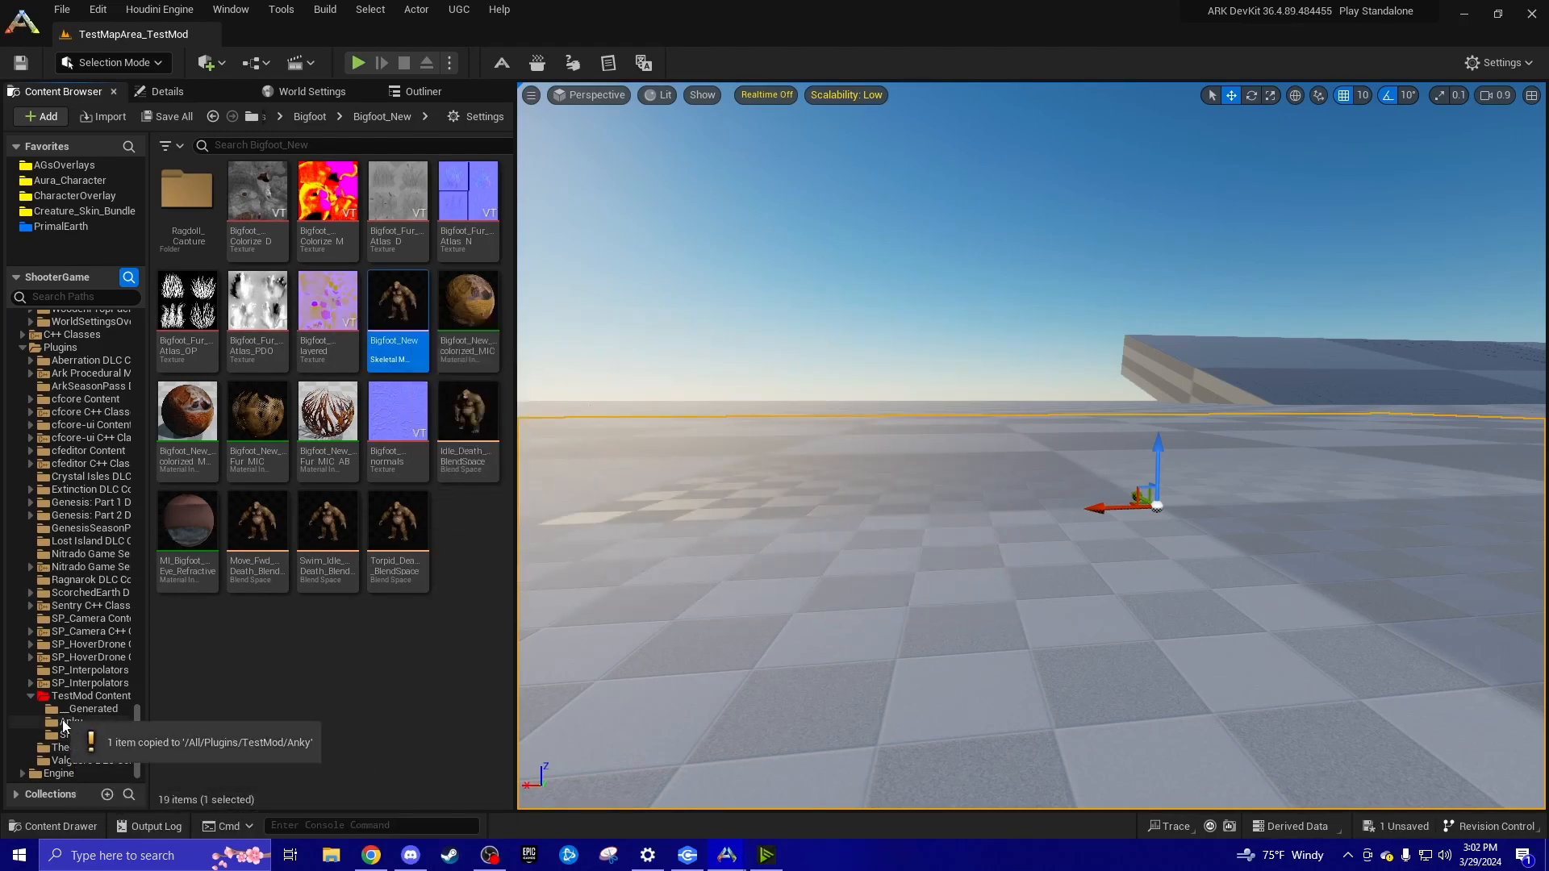
Rename TestMod's Anky folder to Bob
right_click(65, 722)
left_click(164, 464)
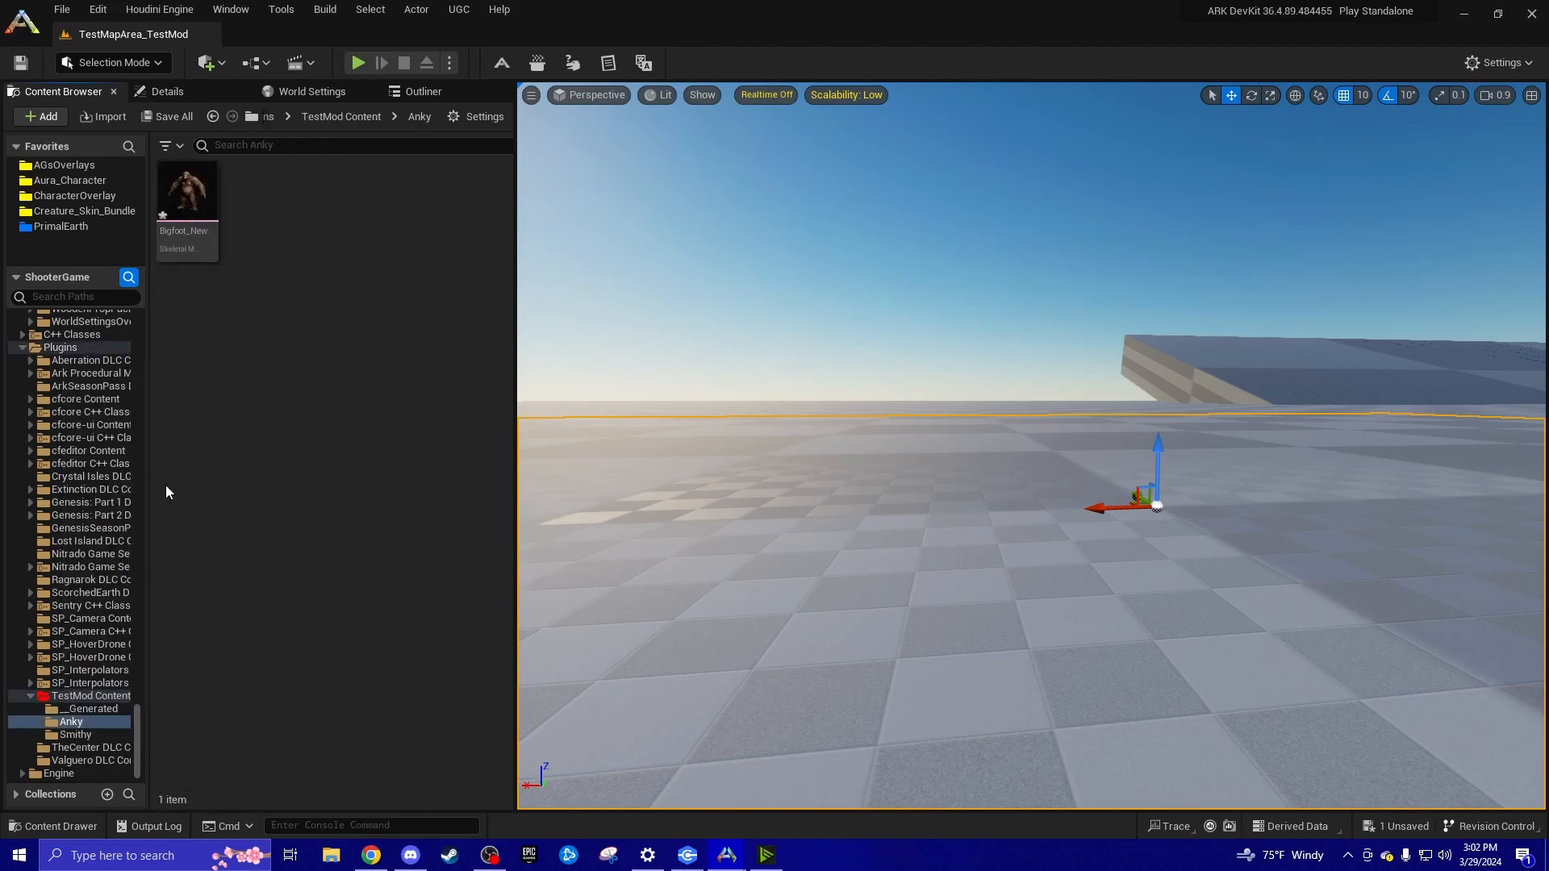
type("Bob")
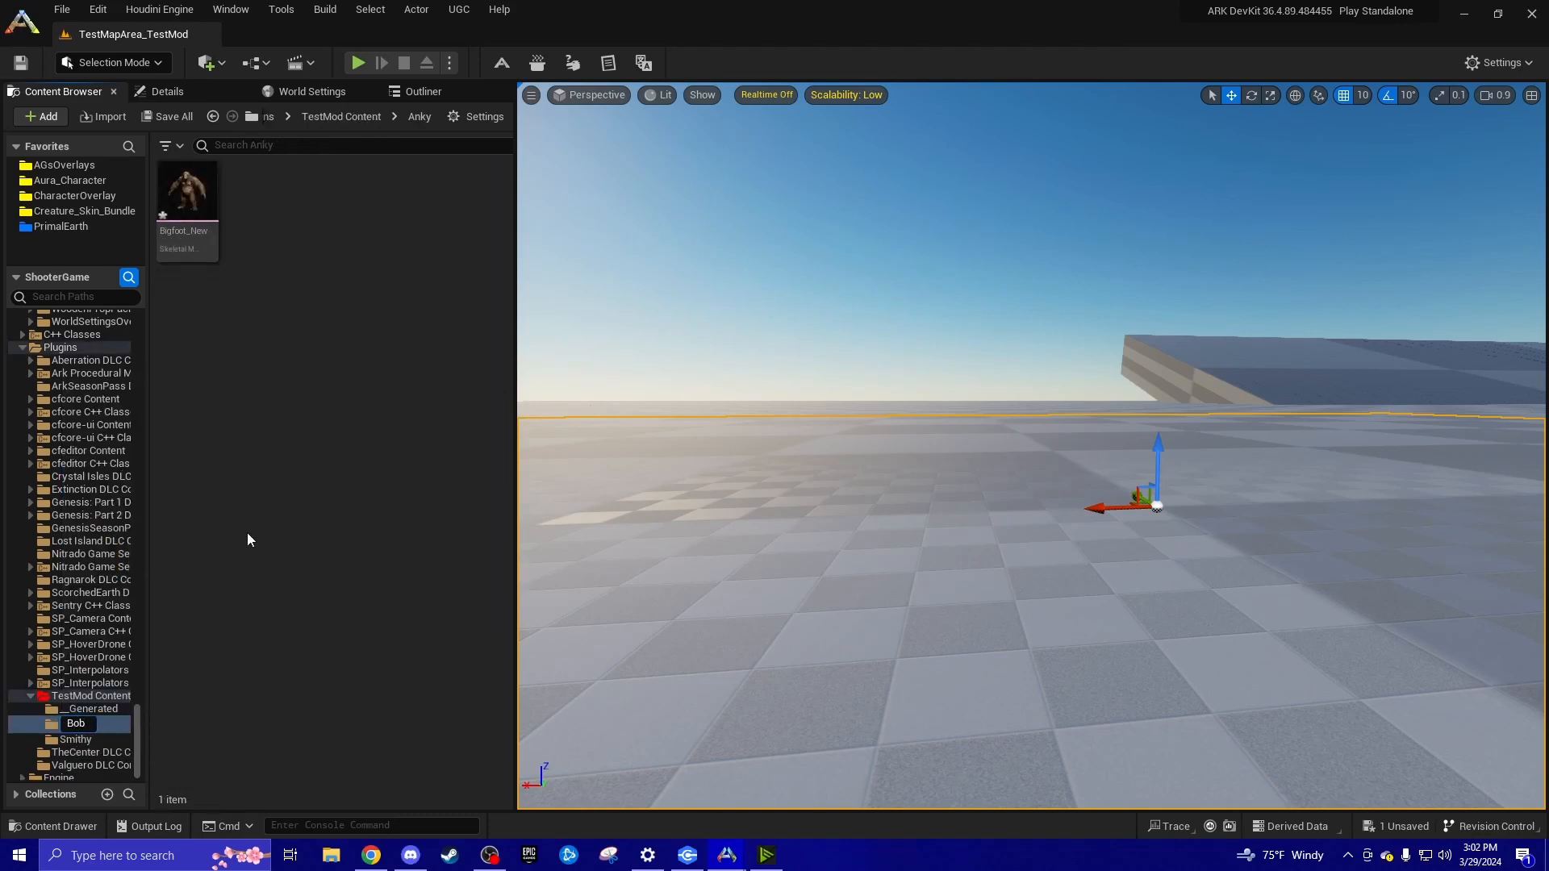
key("Return")
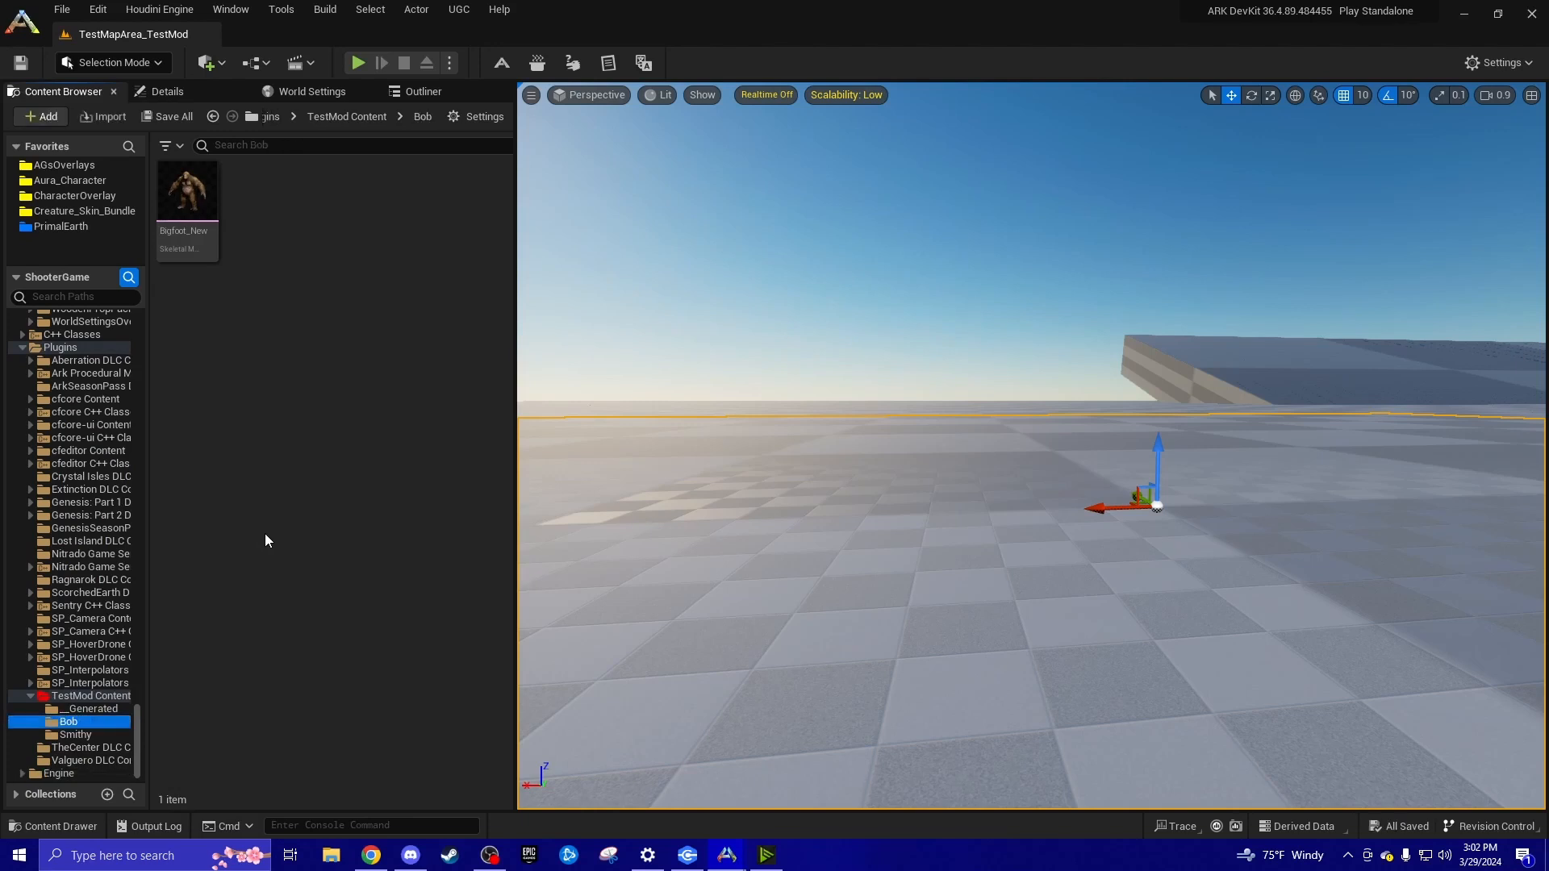
Rename the Bigfoot_New skeletal mesh in TestMod's Bob folder to Bob_New
right_click(194, 242)
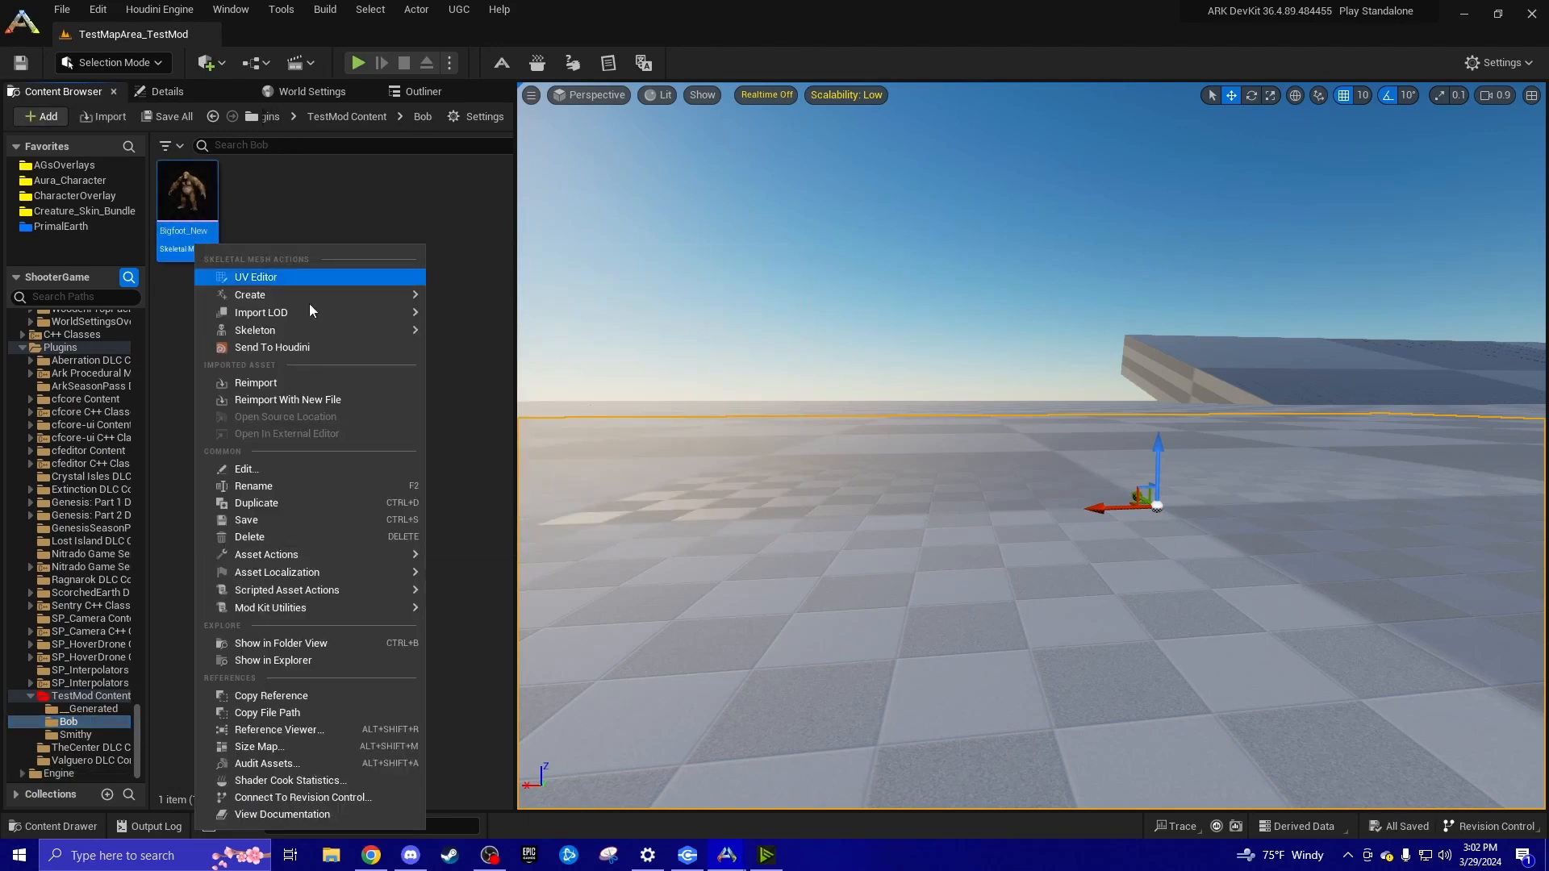
left_click(273, 473)
key("Left")
key("Delete")
key("Delete")
key("Delete")
key("Delete")
key("Delete")
key("Delete")
key("Delete")
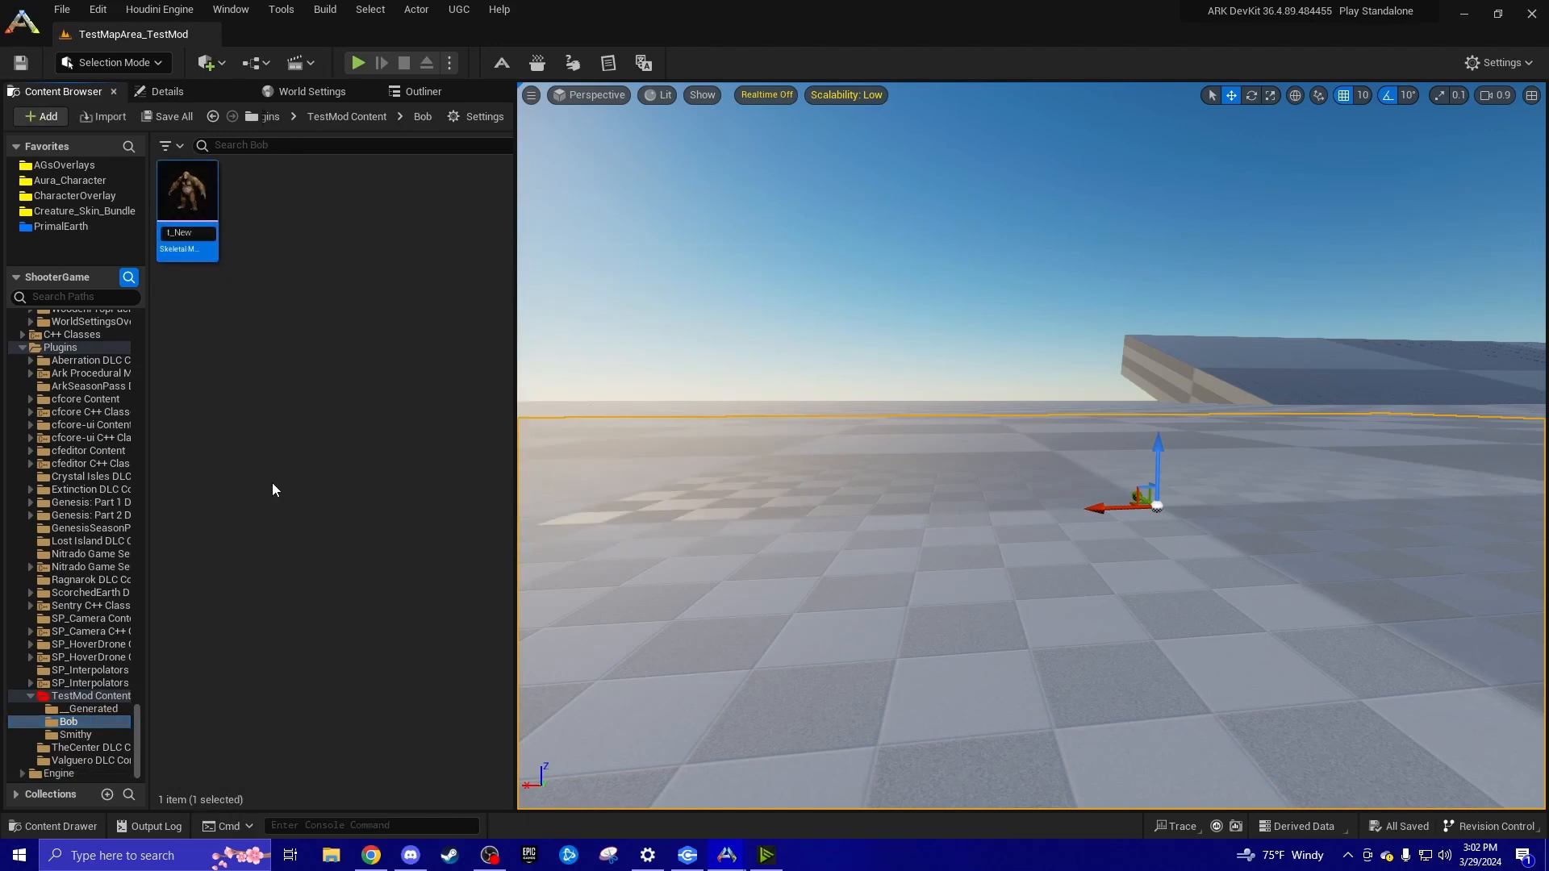
type("Bob")
key("Return")
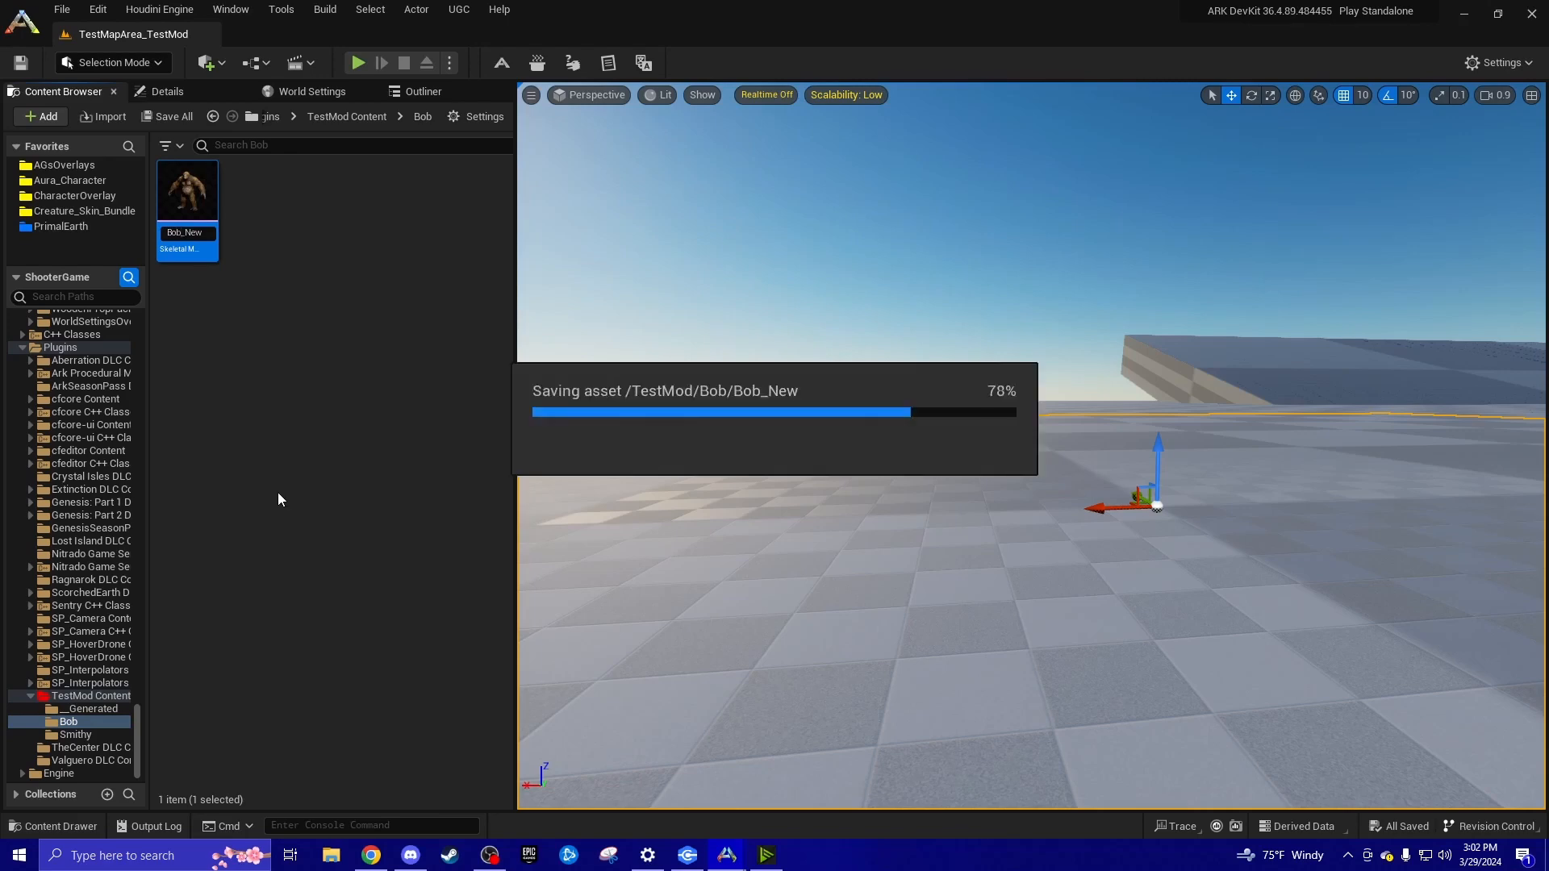
View the original assets in the PrimalEarth Bigfoot folder and its Bigfoot_New subfolder, and return to TestMod's Bob folder
left_click_drag(138, 713, 128, 442)
left_click(68, 376)
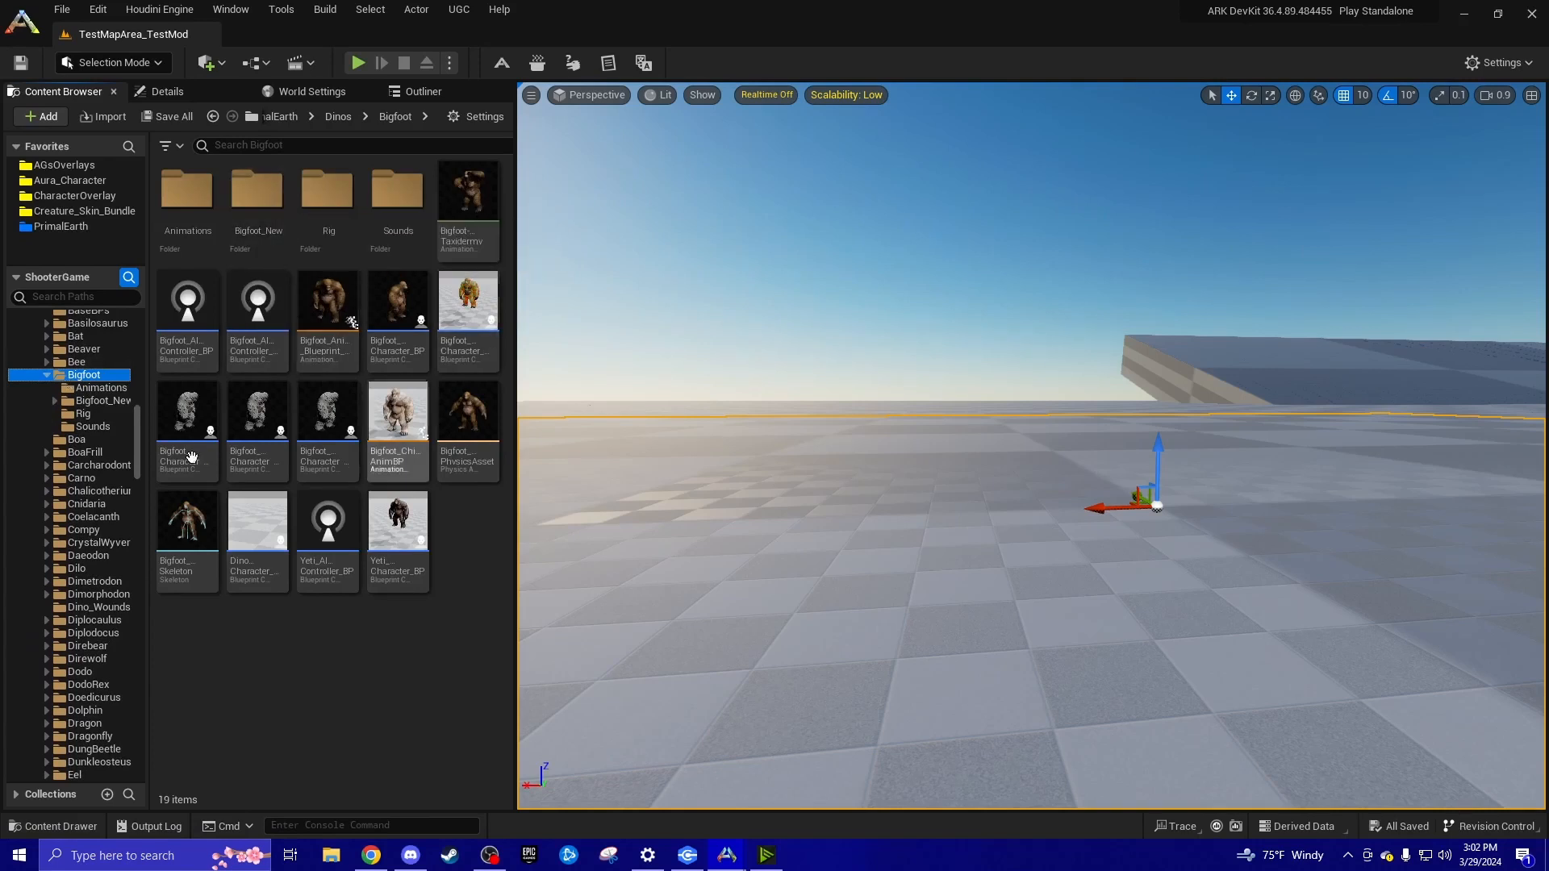
double_click(277, 220)
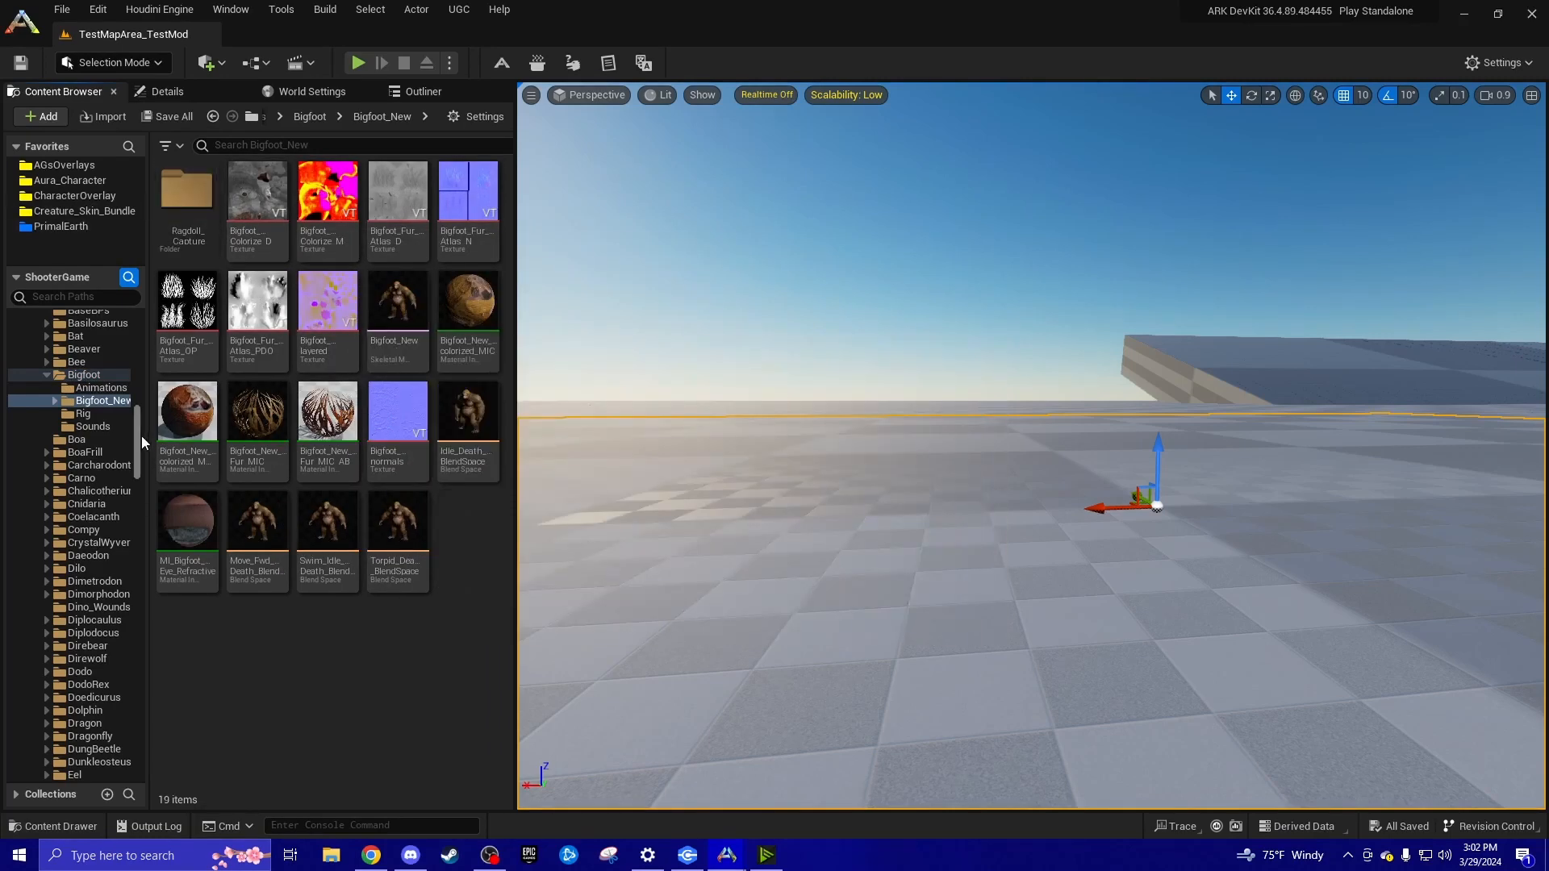
left_click(75, 364)
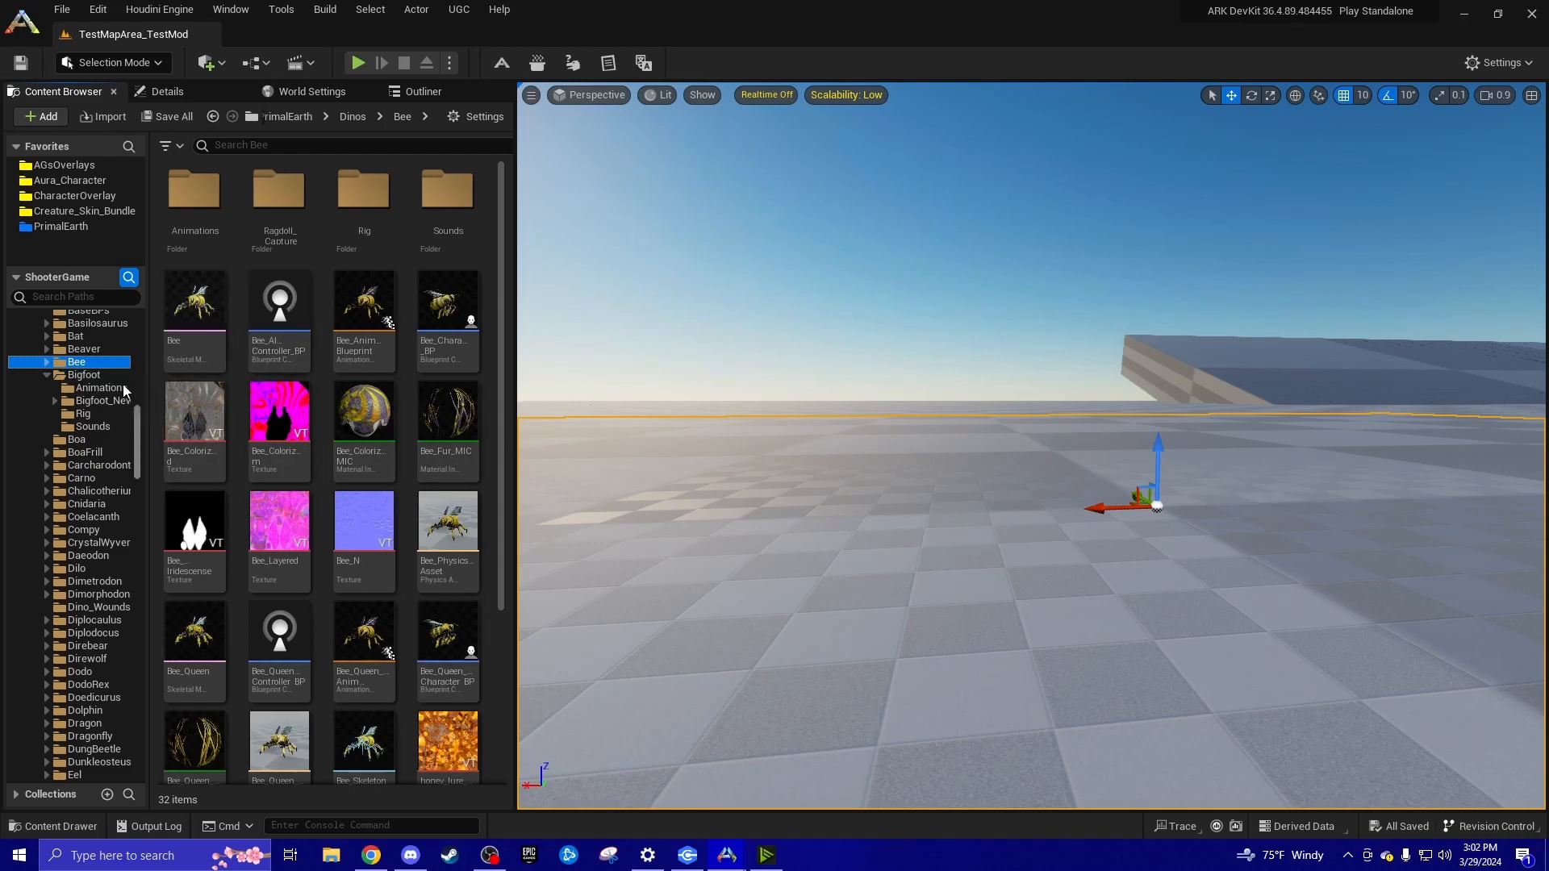
left_click(89, 375)
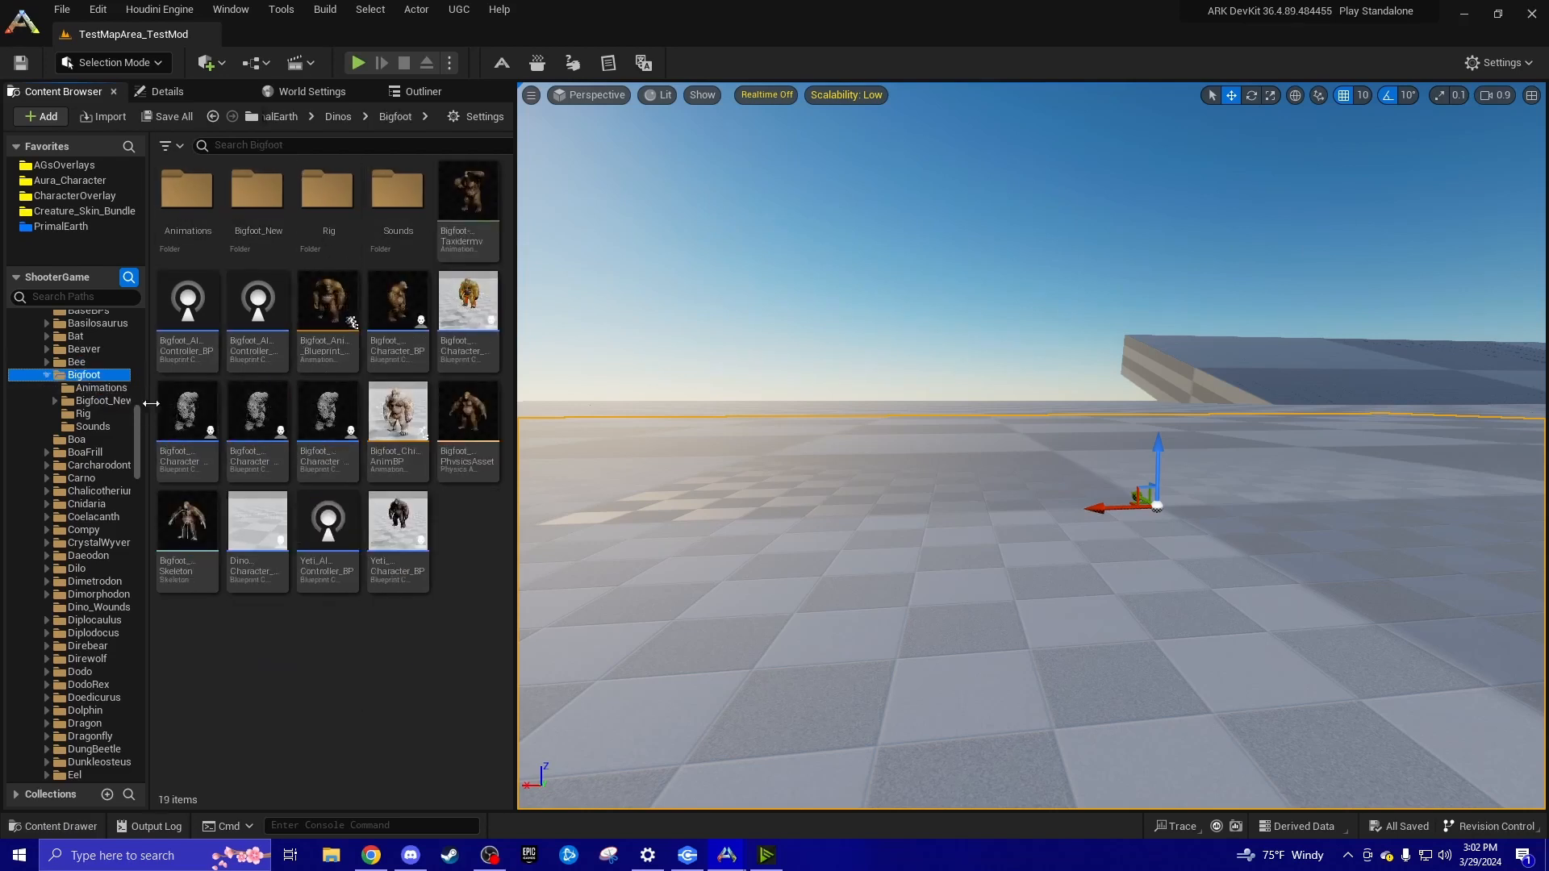
left_click_drag(137, 419, 108, 730)
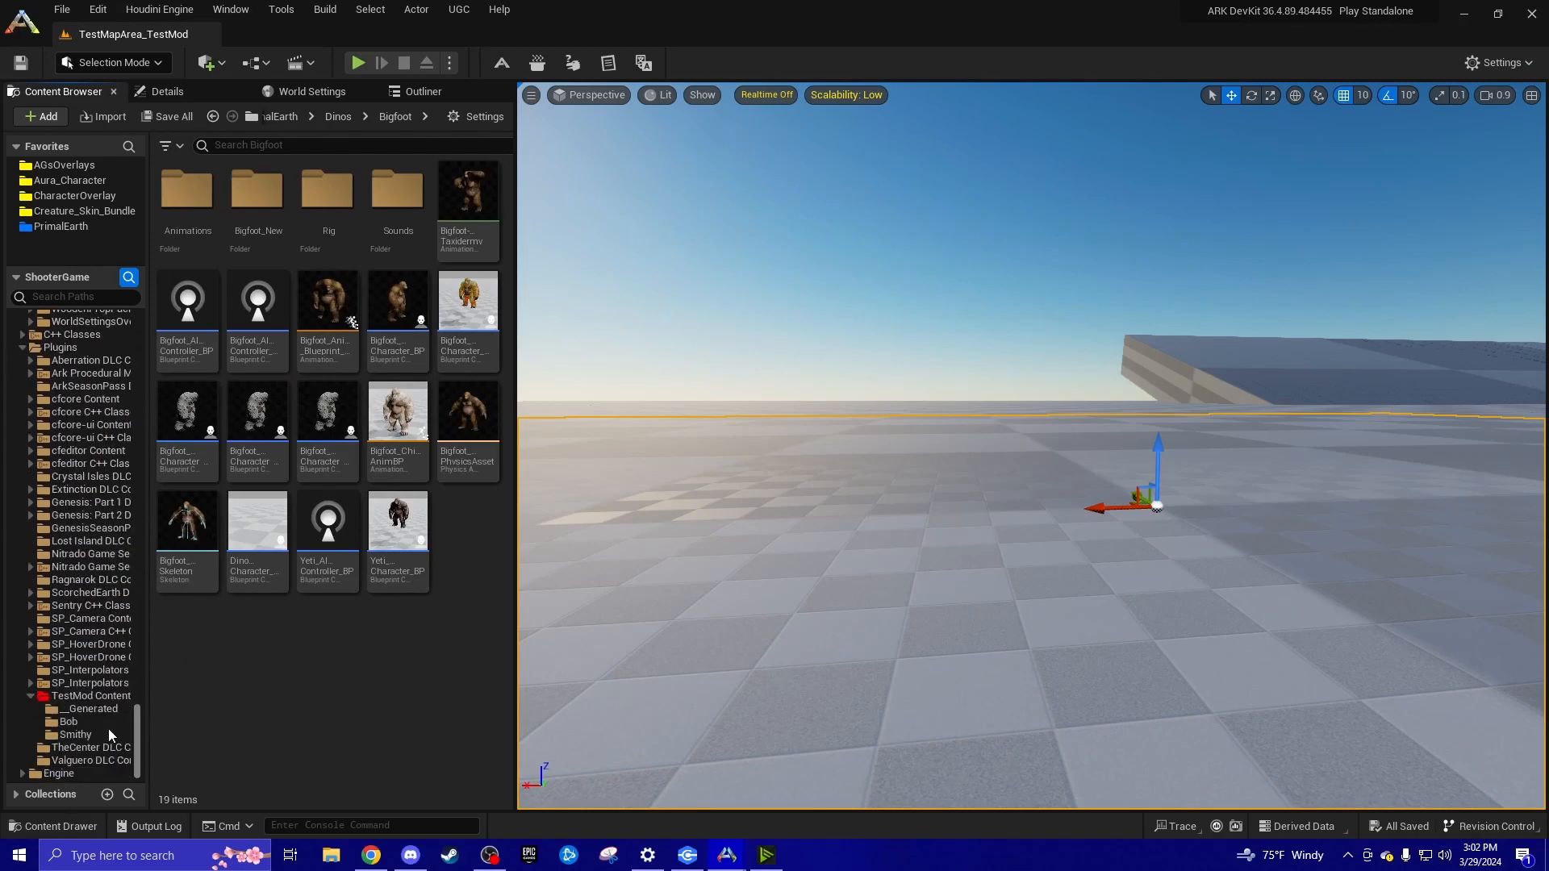
left_click(76, 719)
right_click(316, 340)
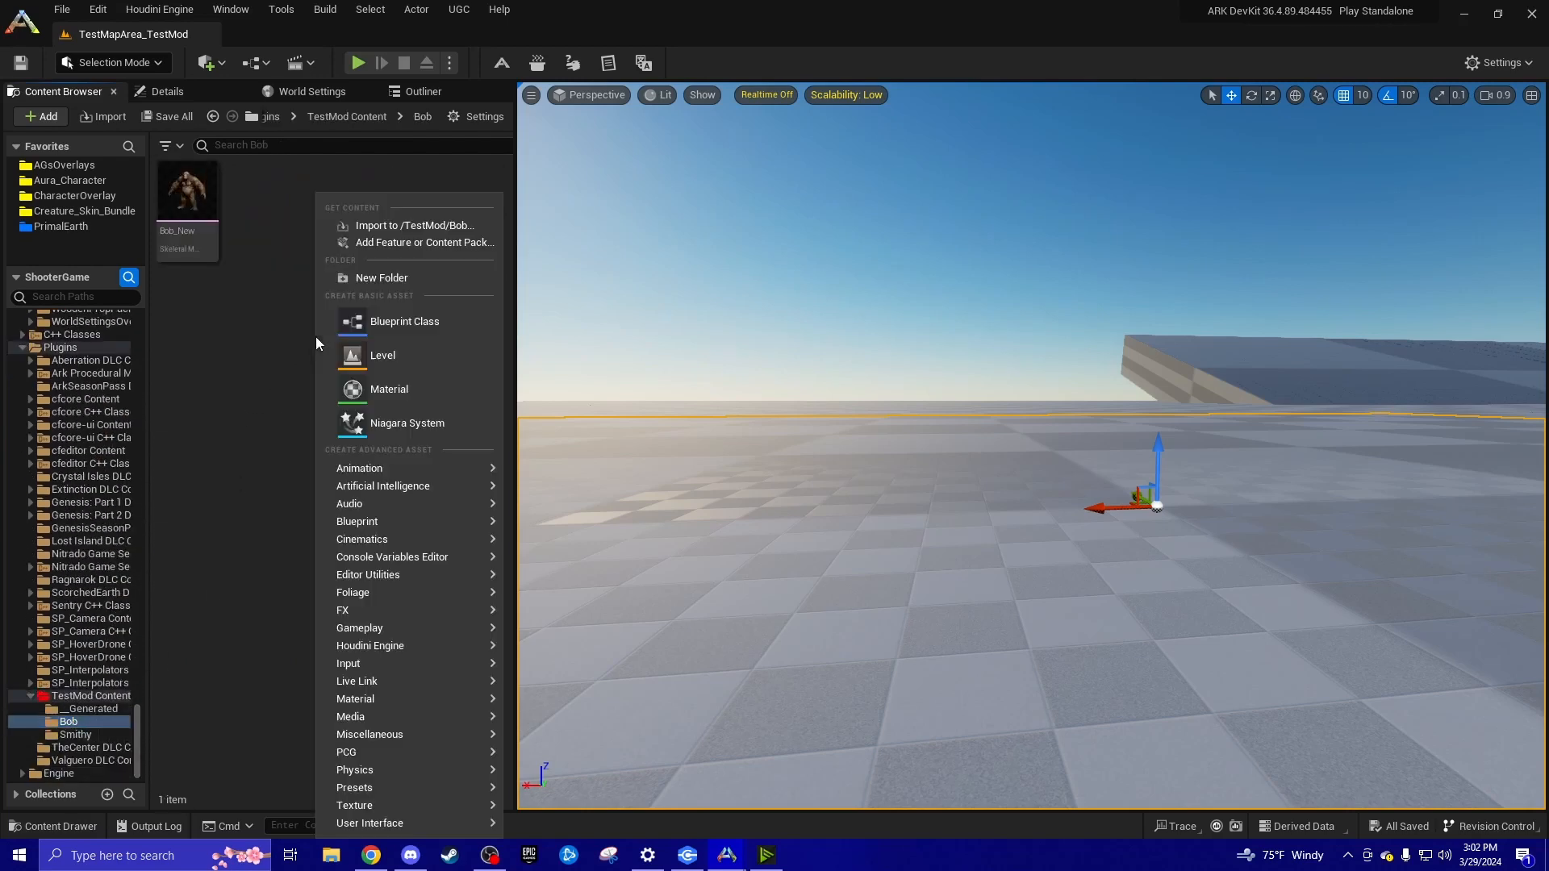
left_click(376, 319)
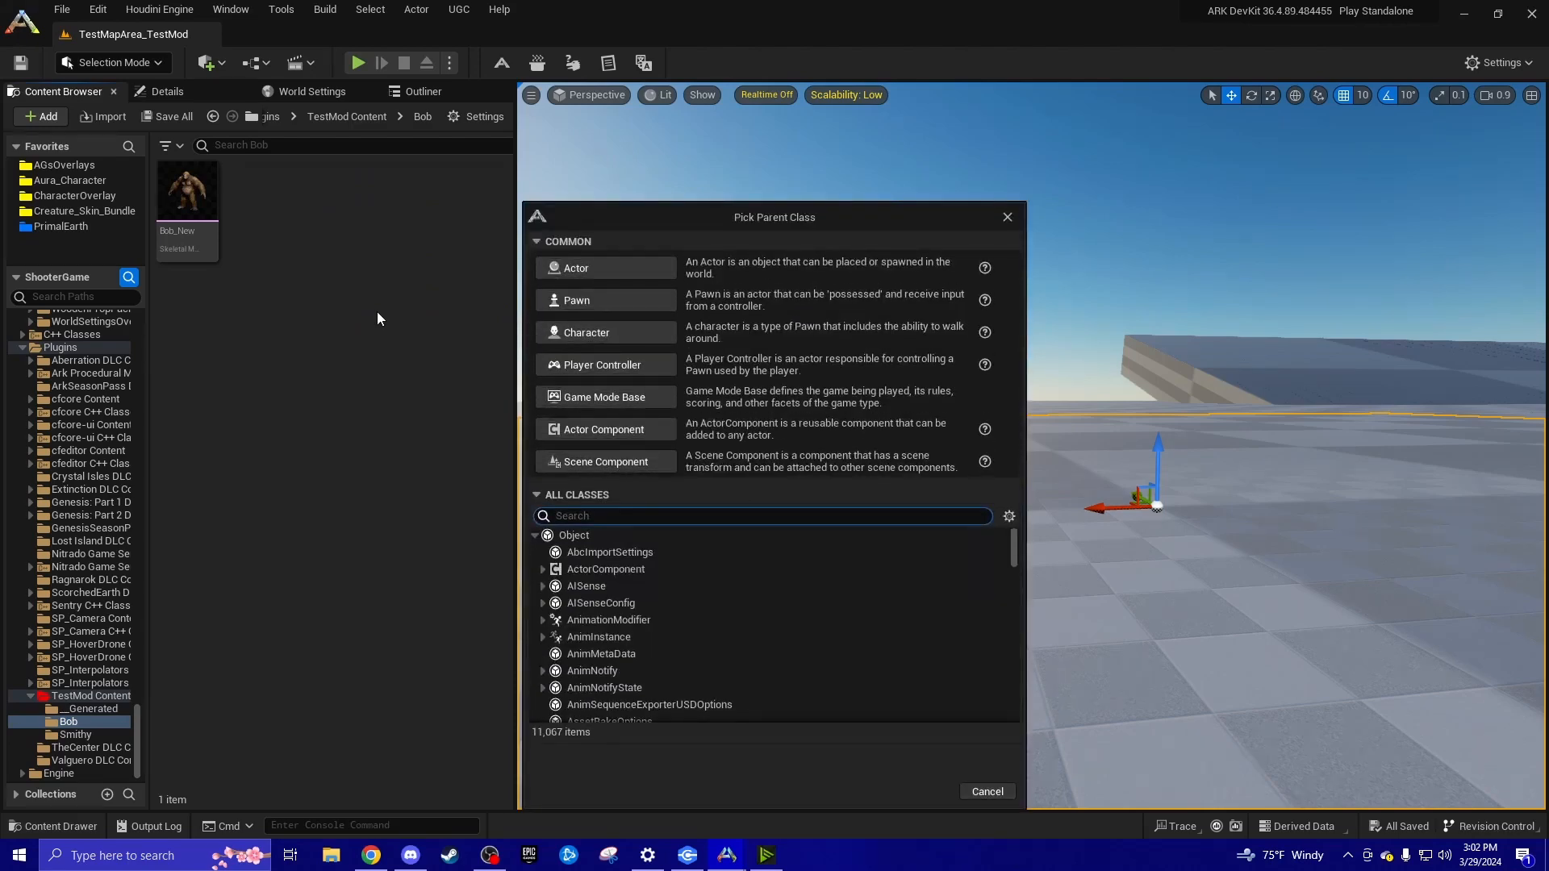
left_click(1006, 216)
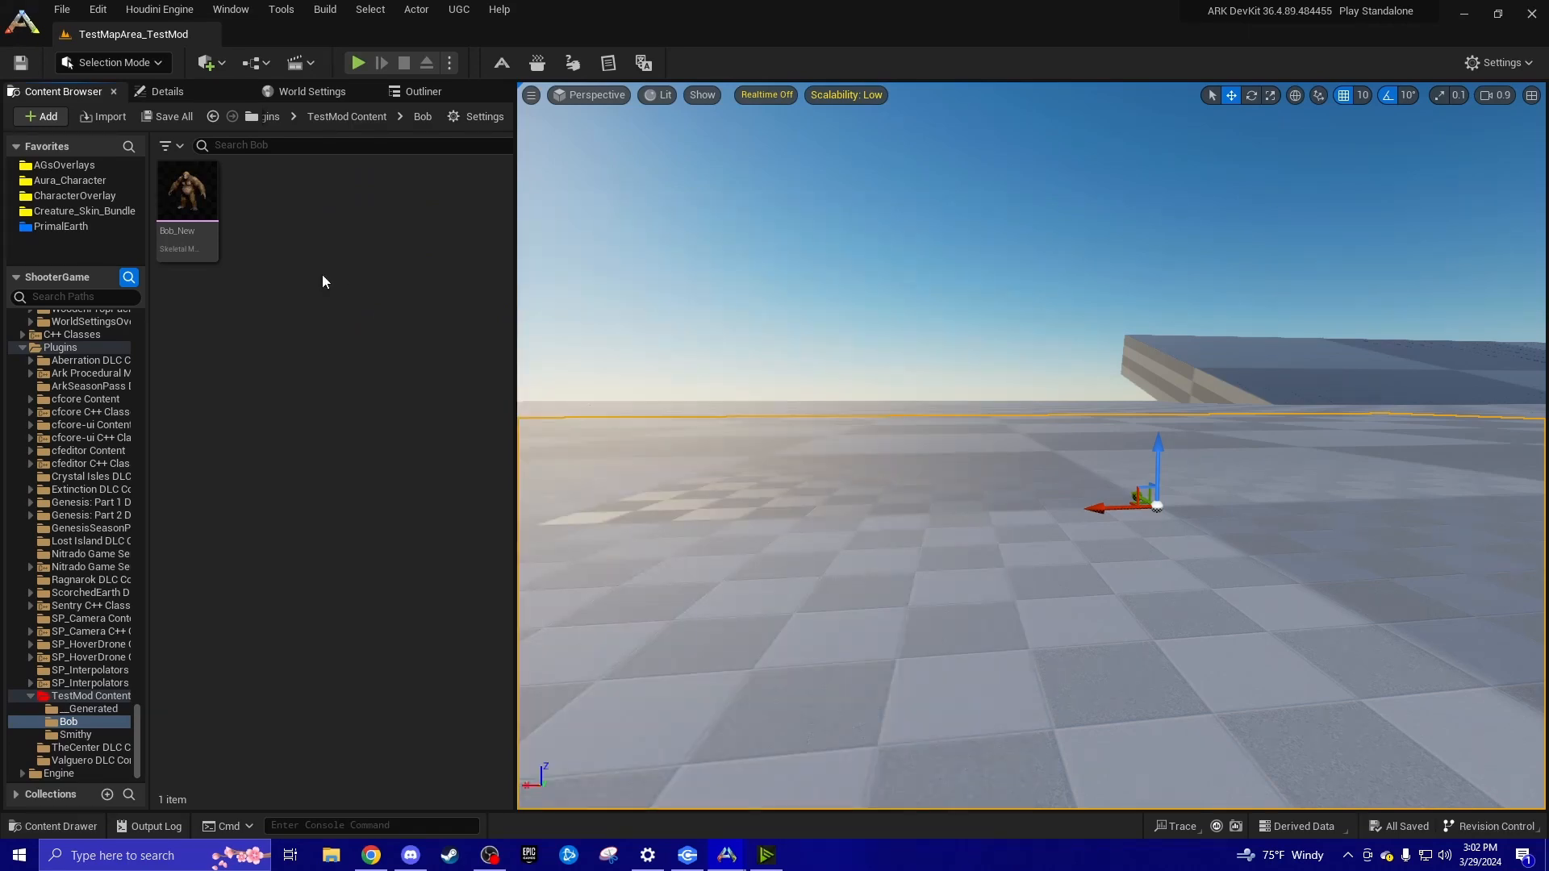
Create a blueprint class in the Bob folder with Bigfoot_Character_BP as its parent class
right_click(322, 274)
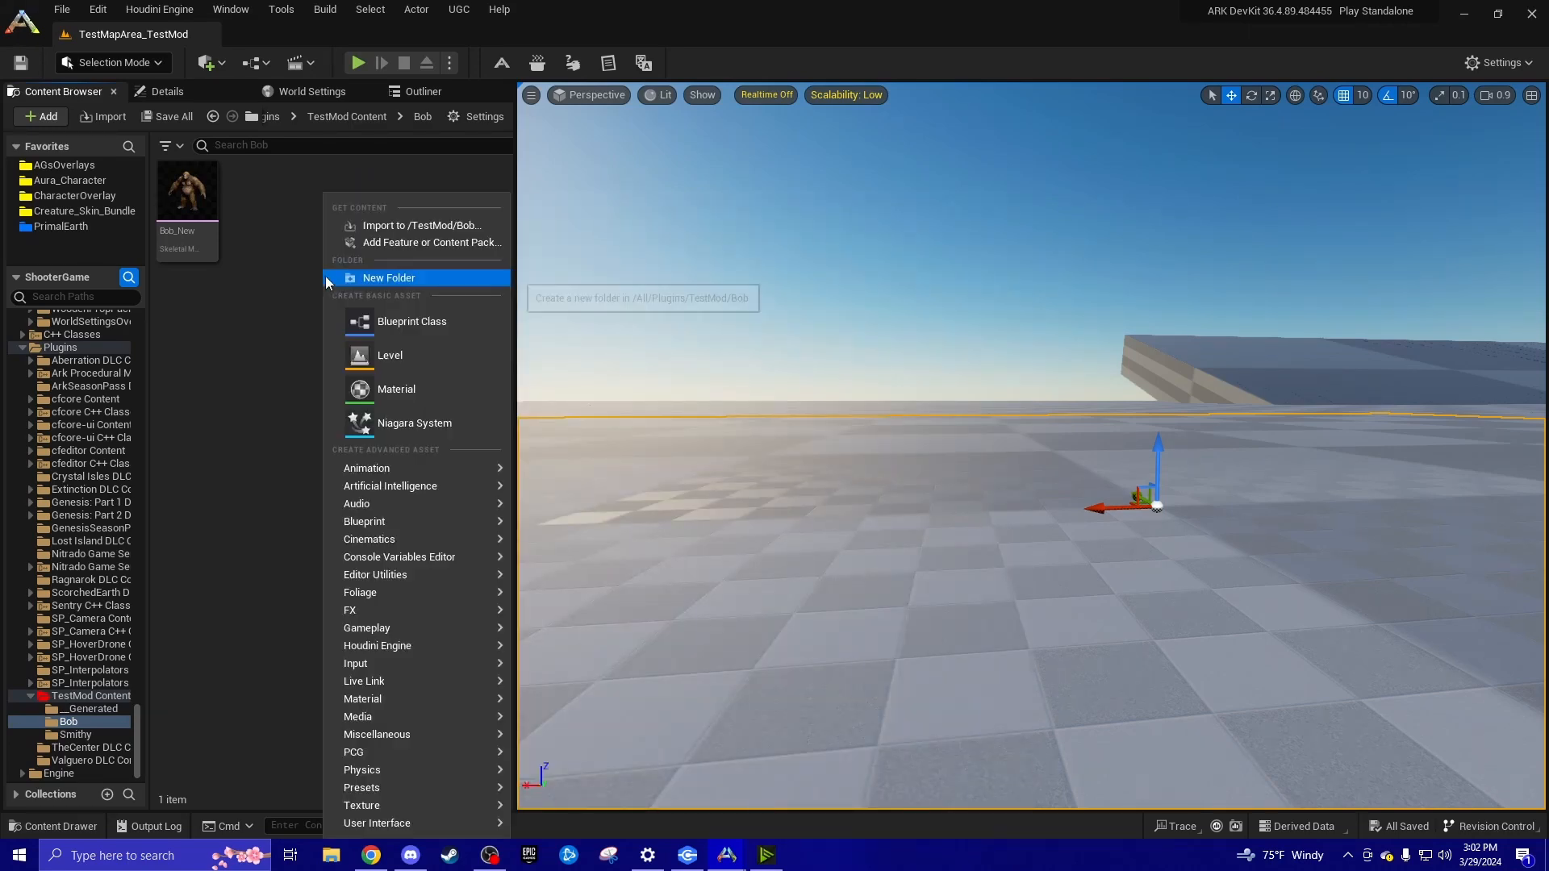
left_click(402, 322)
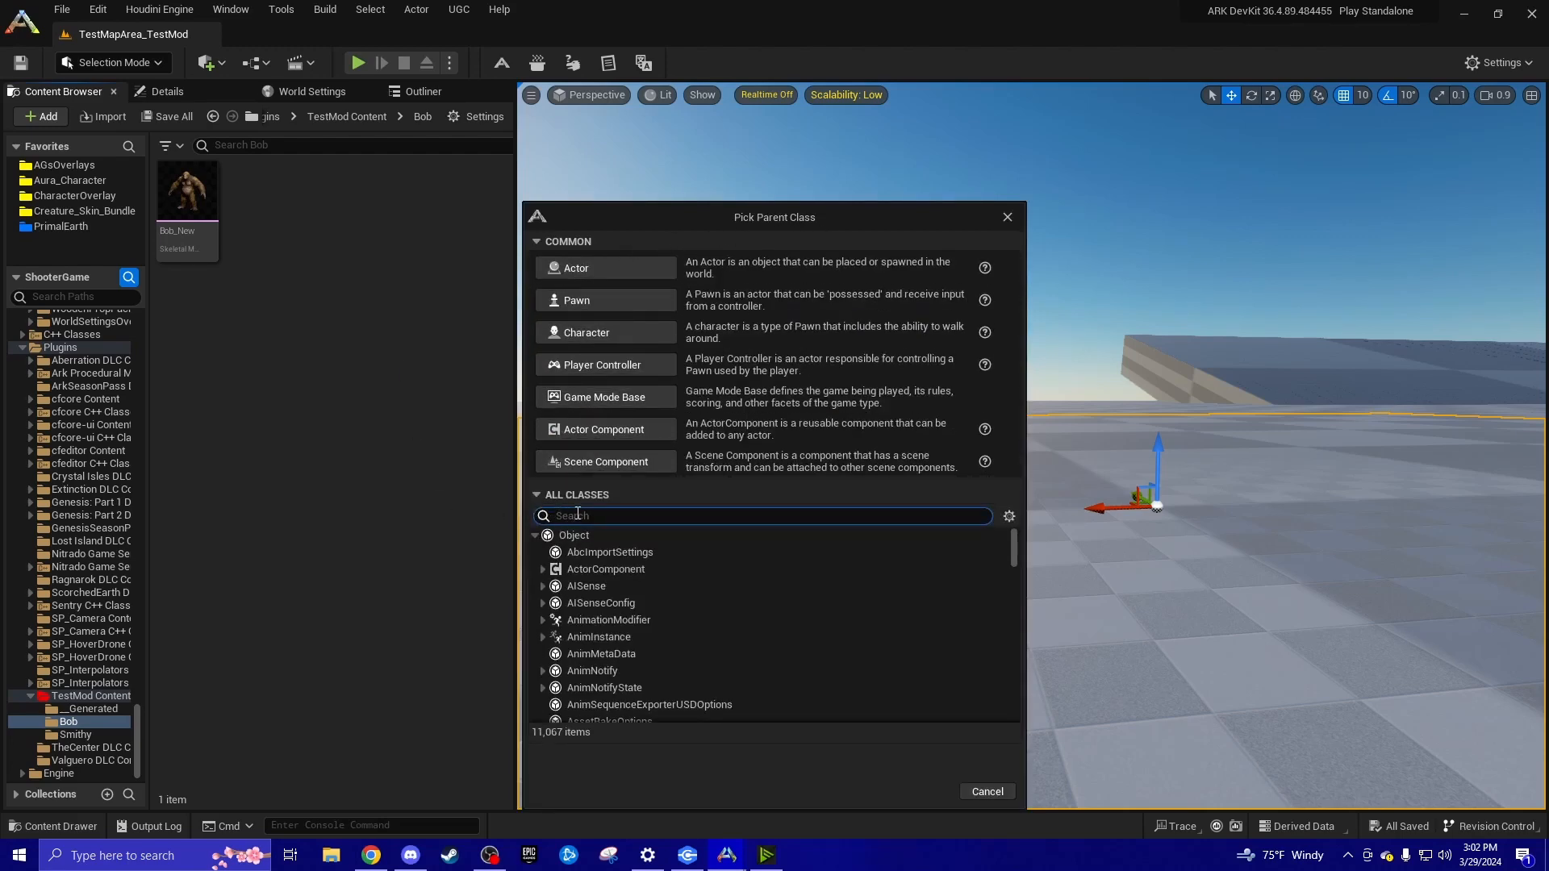
type("bigfoot")
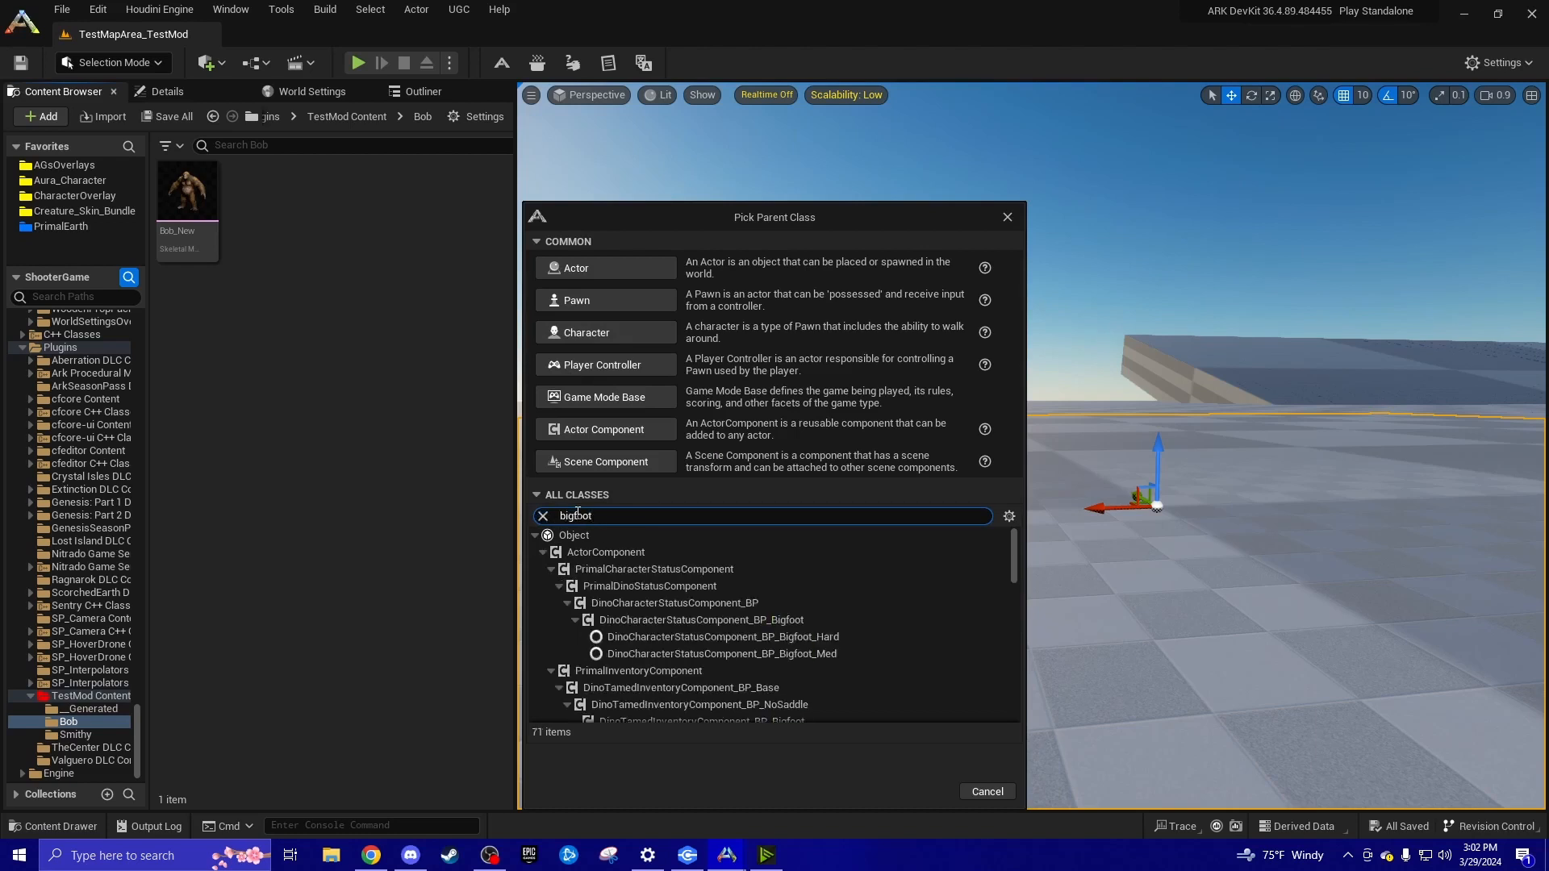
type(" character bp")
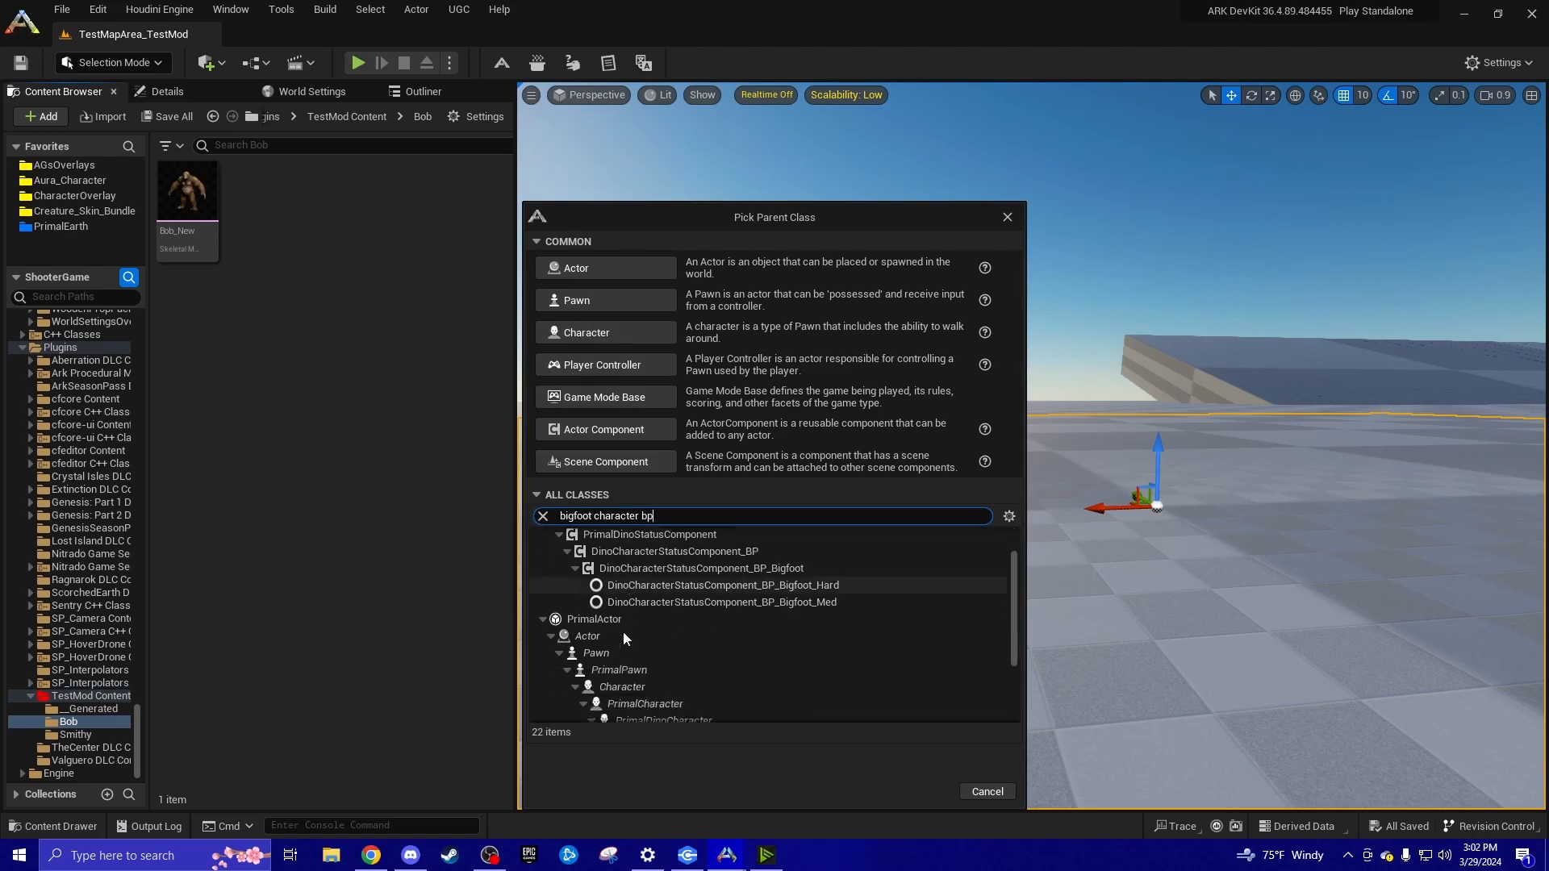
scroll(622, 631, "down", 5)
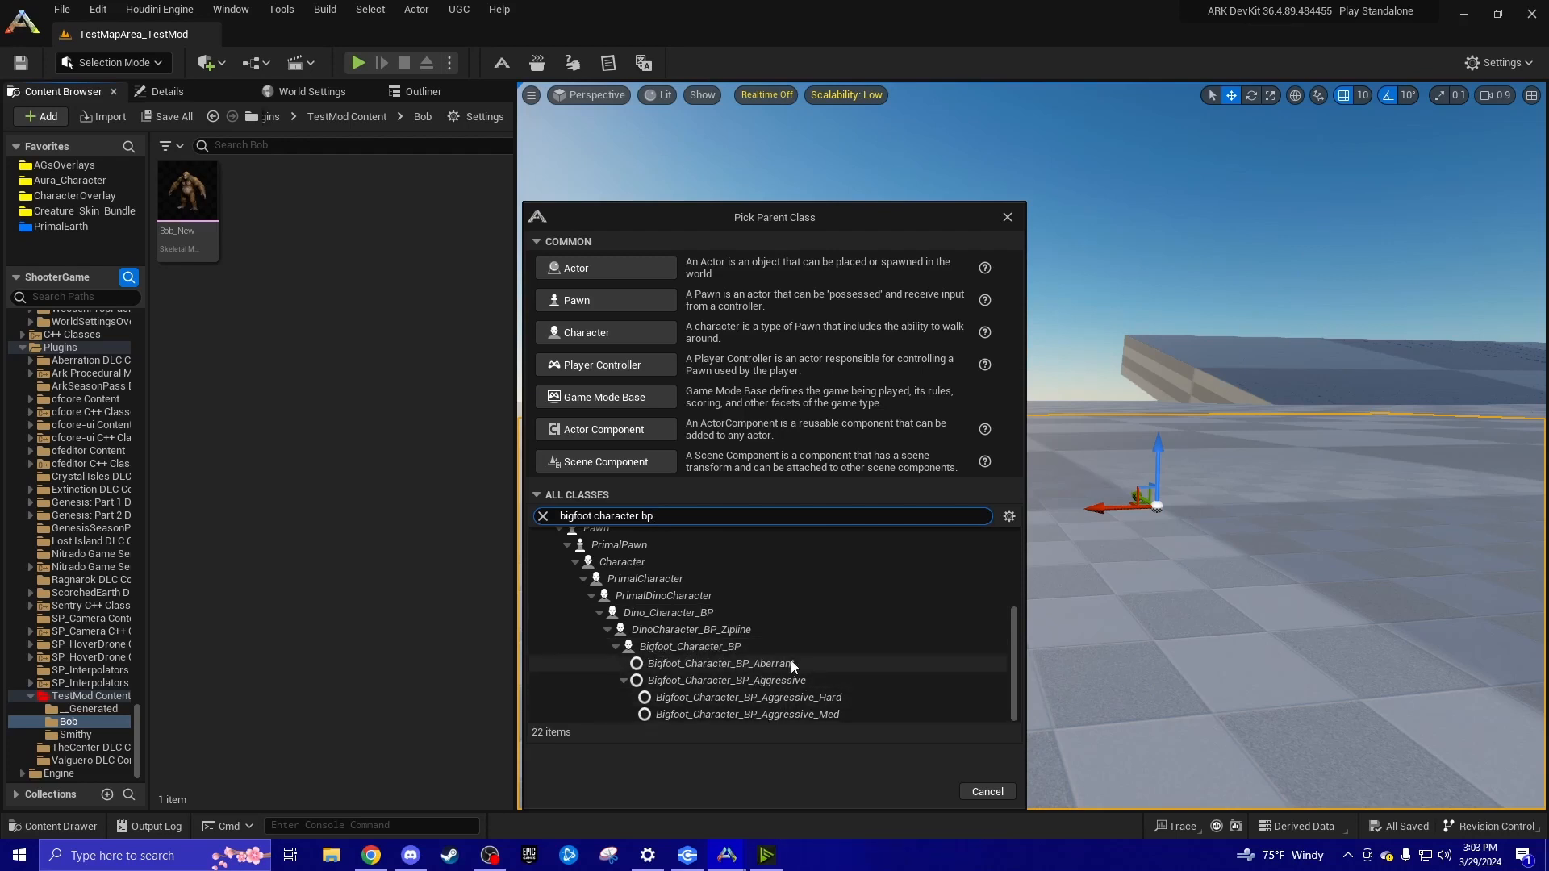
left_click(666, 650)
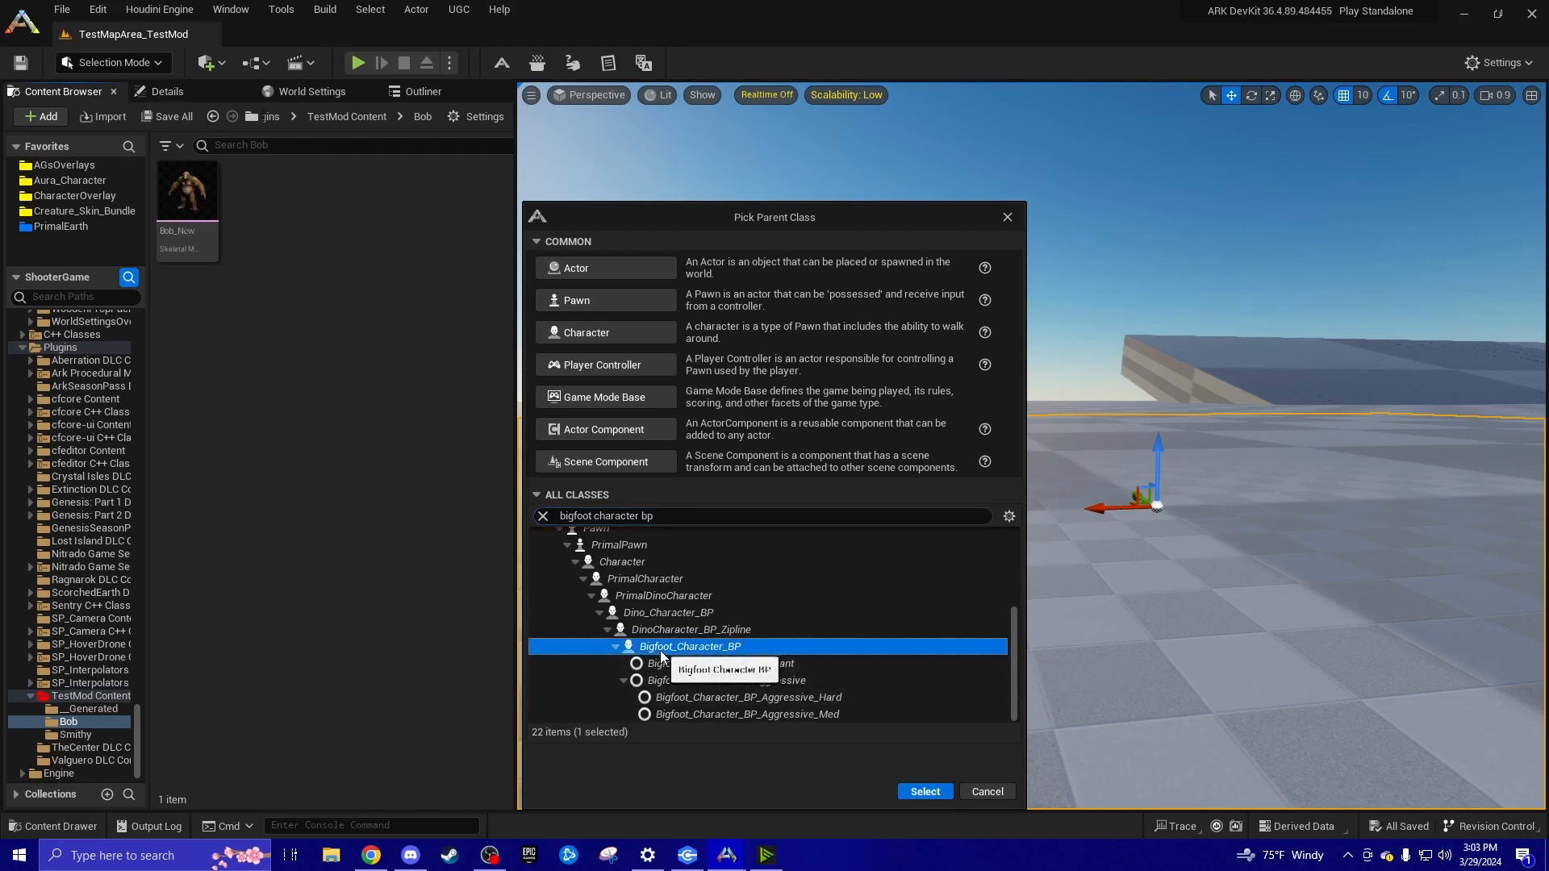
left_click(926, 793)
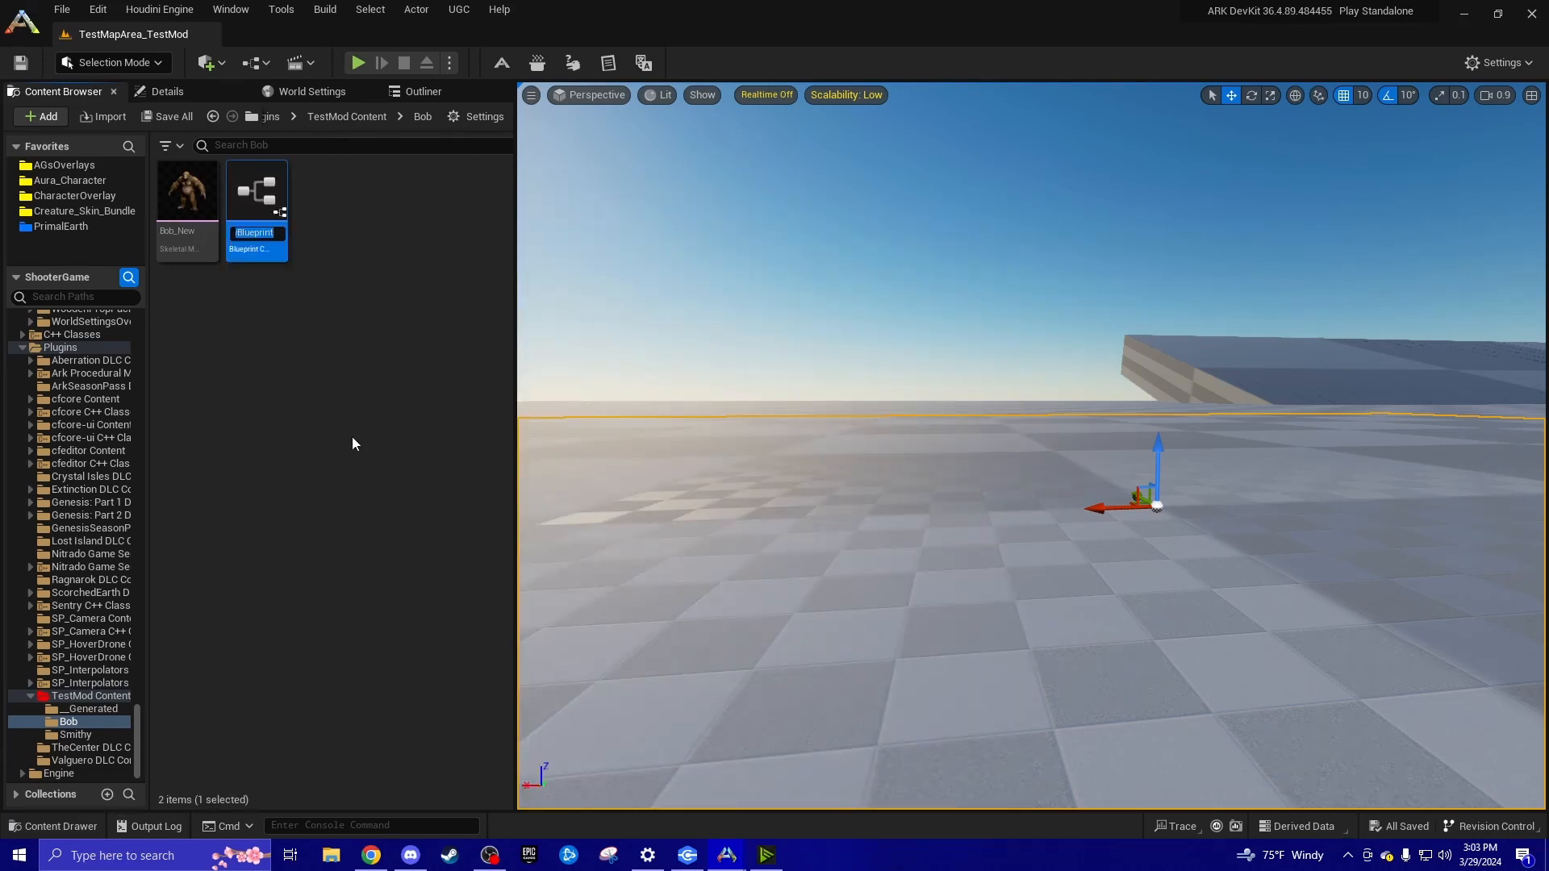
Name the new blueprint class Bob_Character_BP
type("B")
type("ob")
type("_Ch")
type("aracter_B")
type("P")
key("Return")
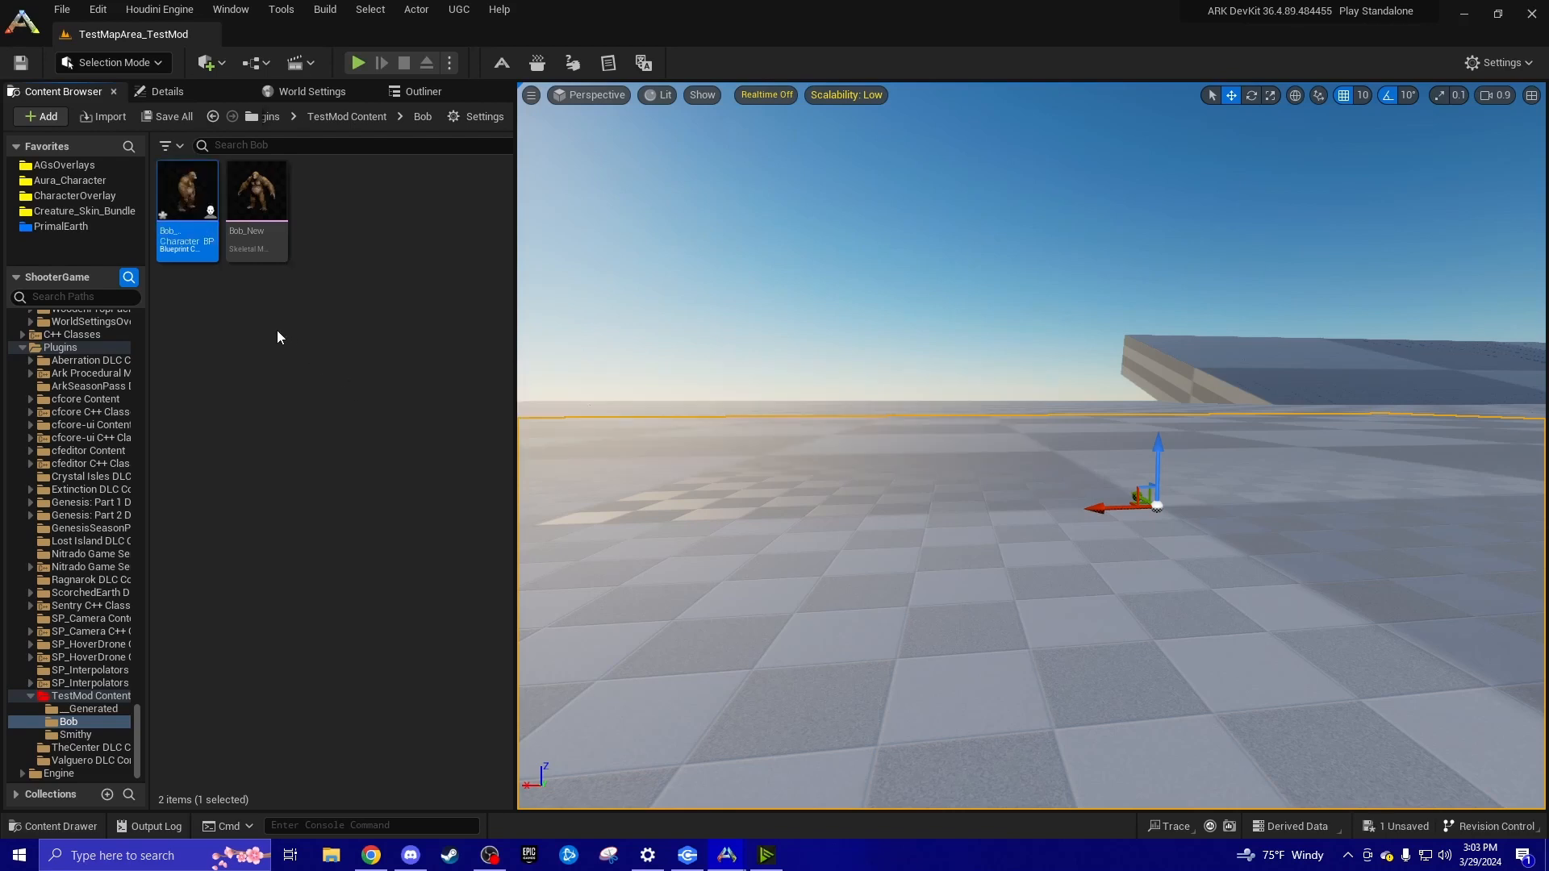
Check the asset information of Bob_Character_BP and open the blueprint to view its model
mouse_move(193, 254)
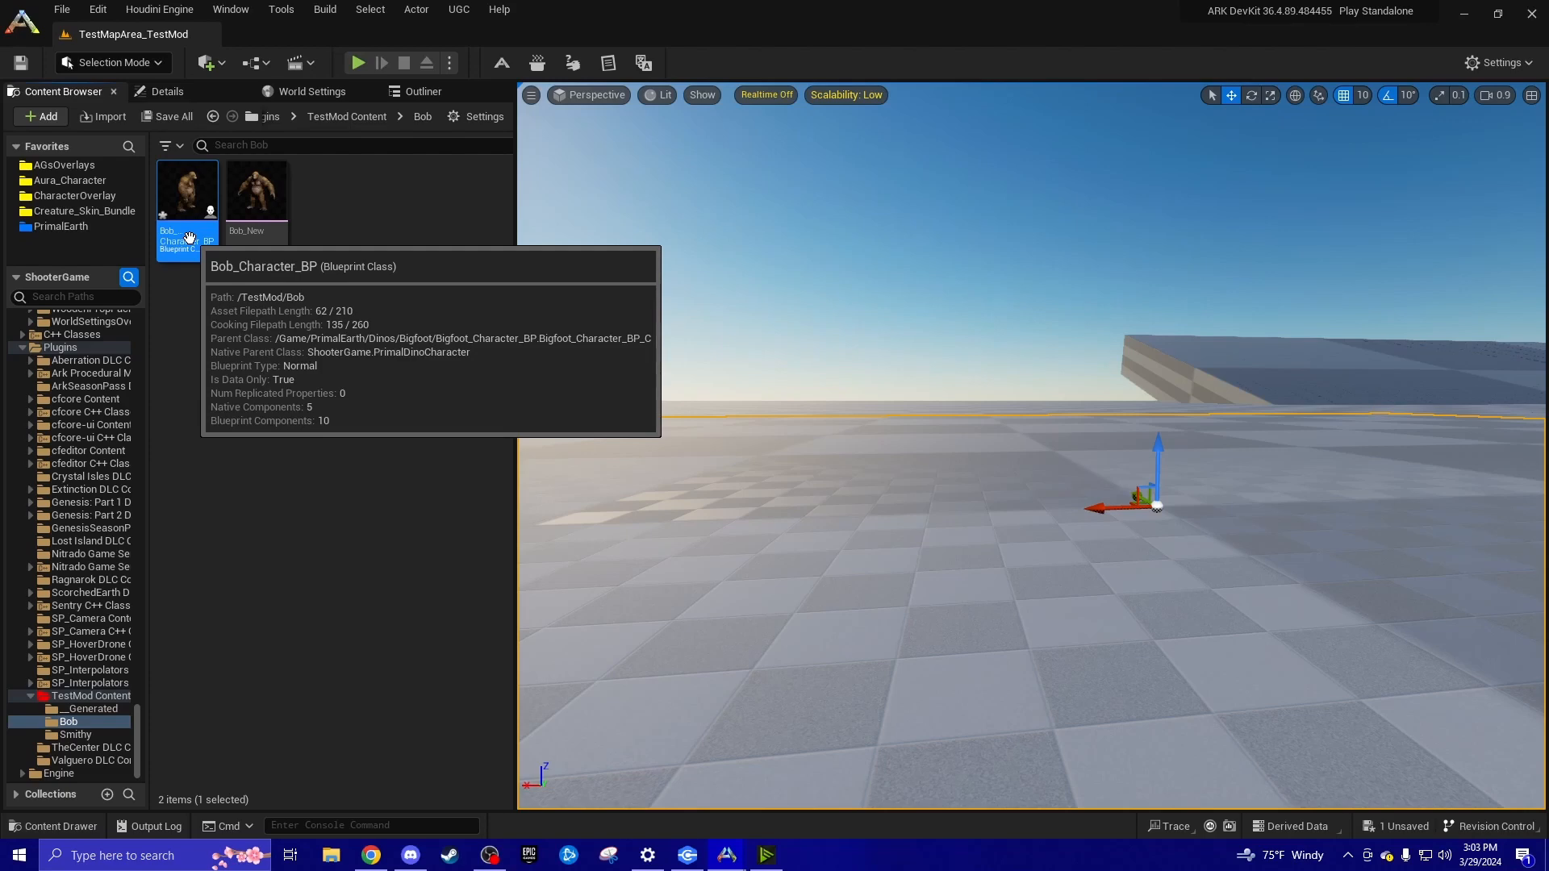
double_click(189, 236)
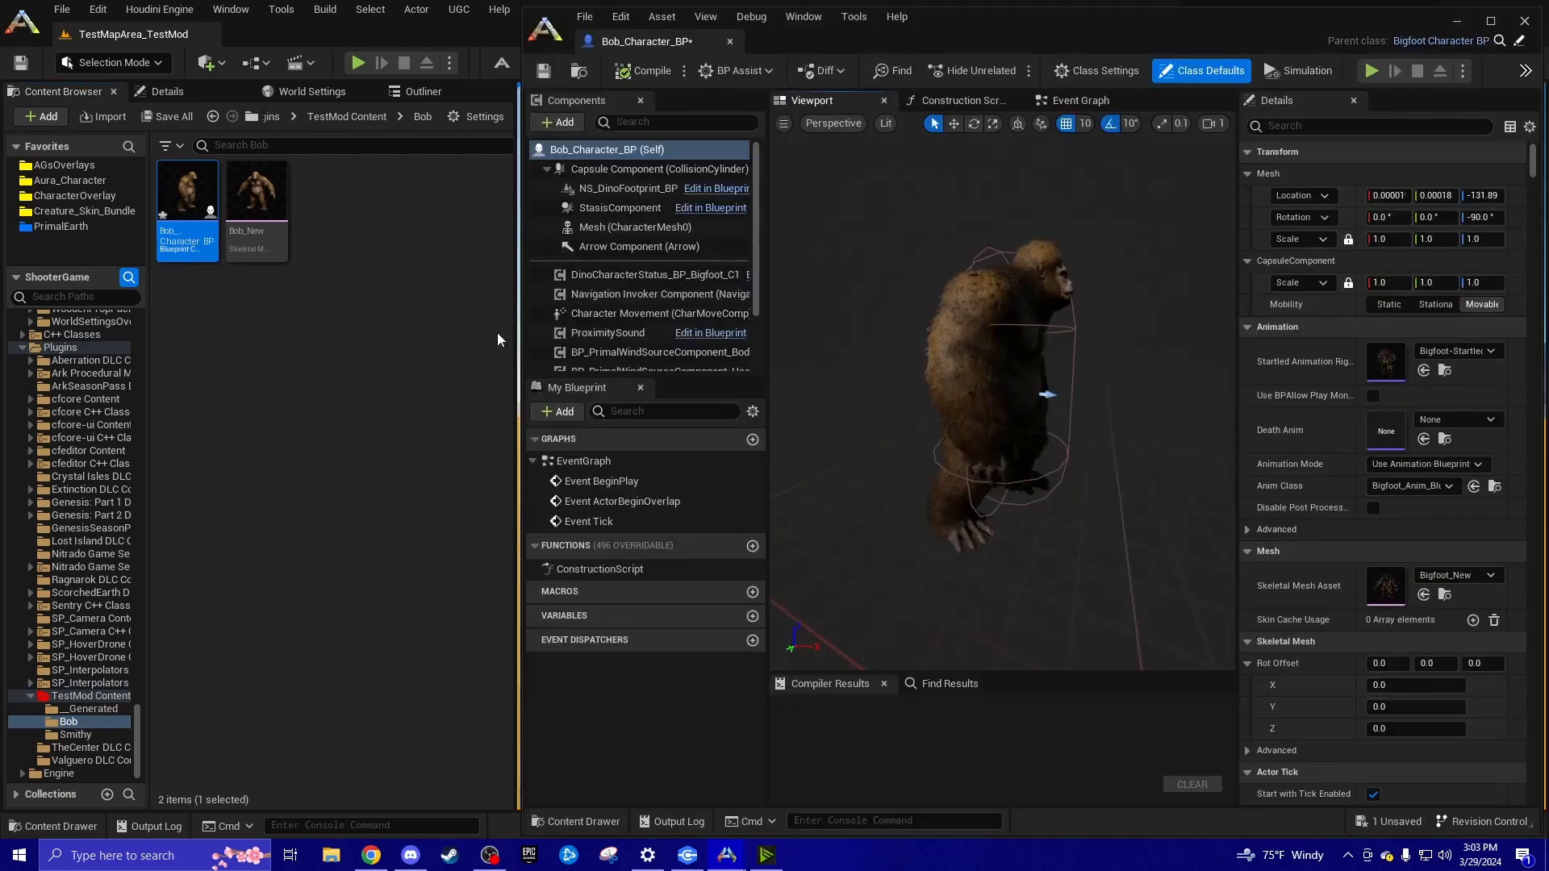
scroll(892, 261, "down", 5)
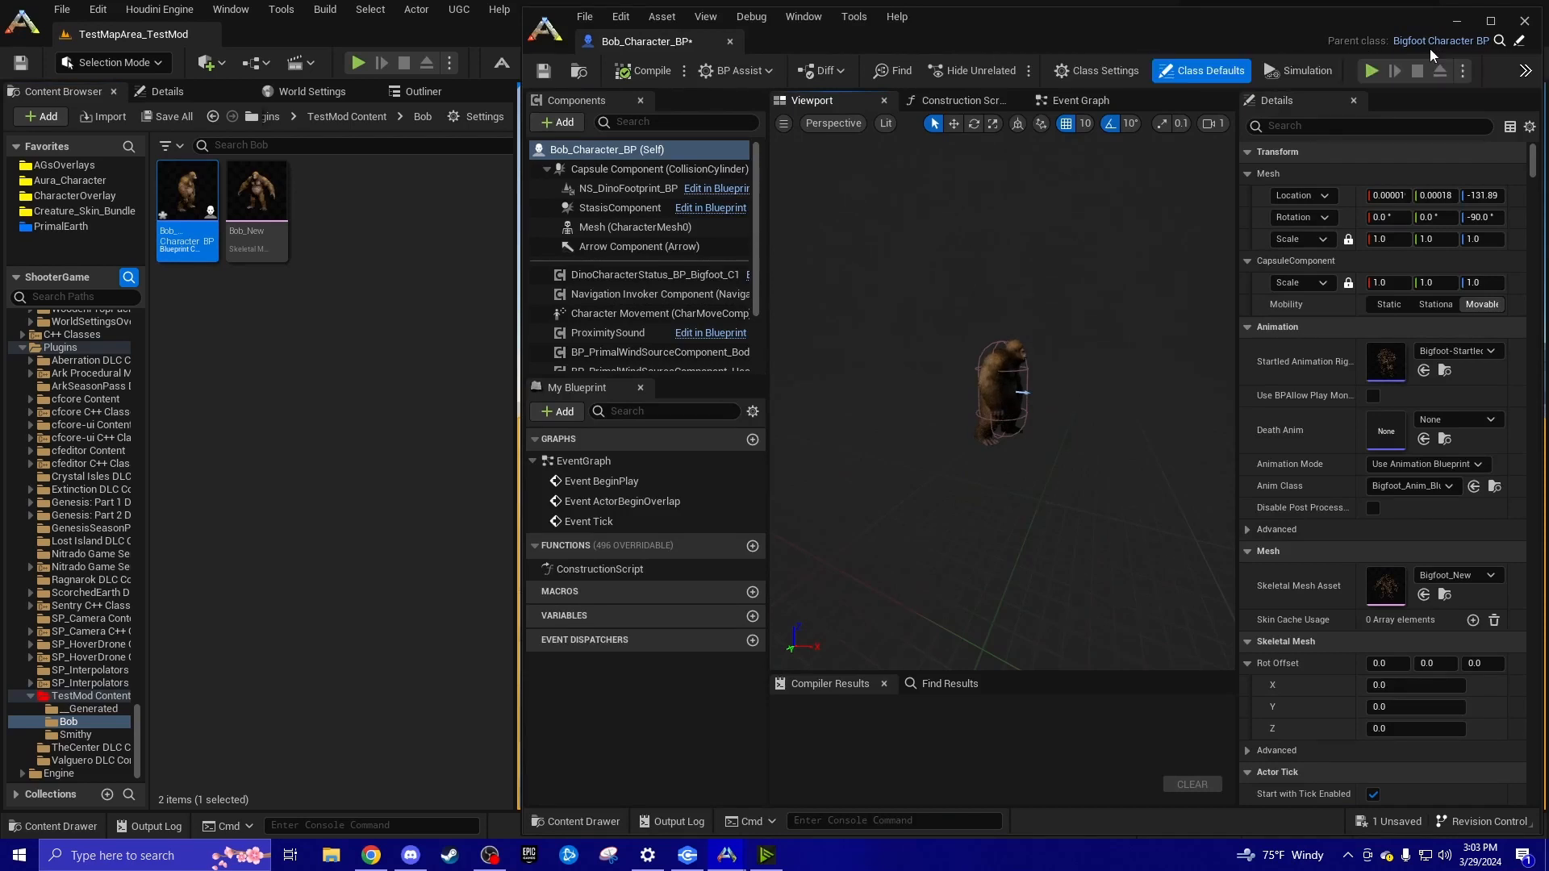
Delete all the disabled default event nodes from the event graph of Bob_Character_BP
left_click(1075, 104)
right_click_drag(1158, 257, 1054, 328)
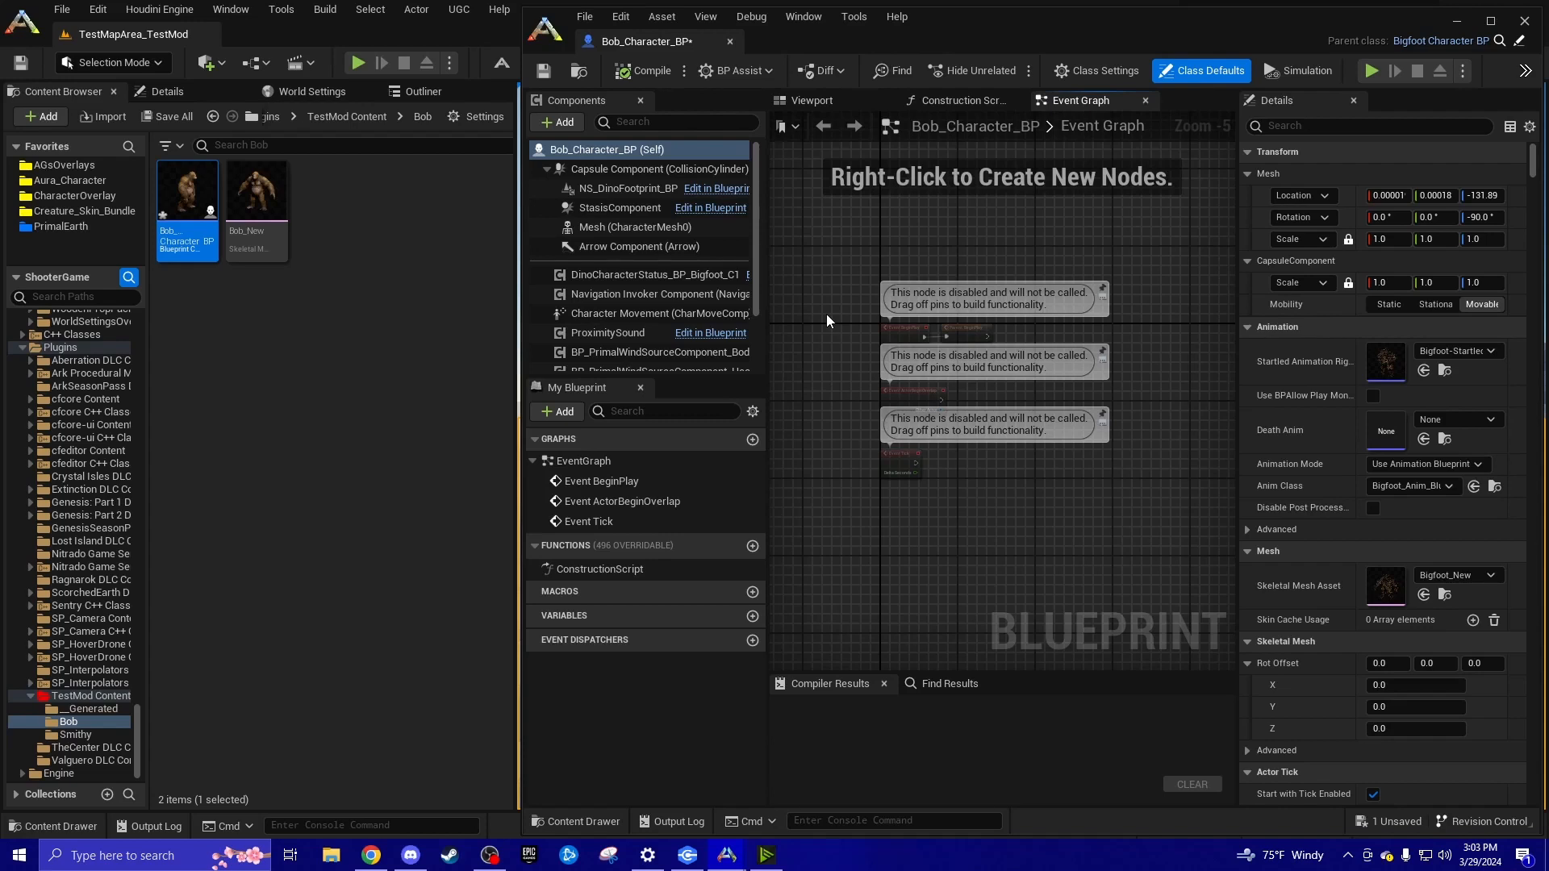
scroll(826, 320, "up", 1)
left_click_drag(826, 279, 1013, 608)
key("Delete")
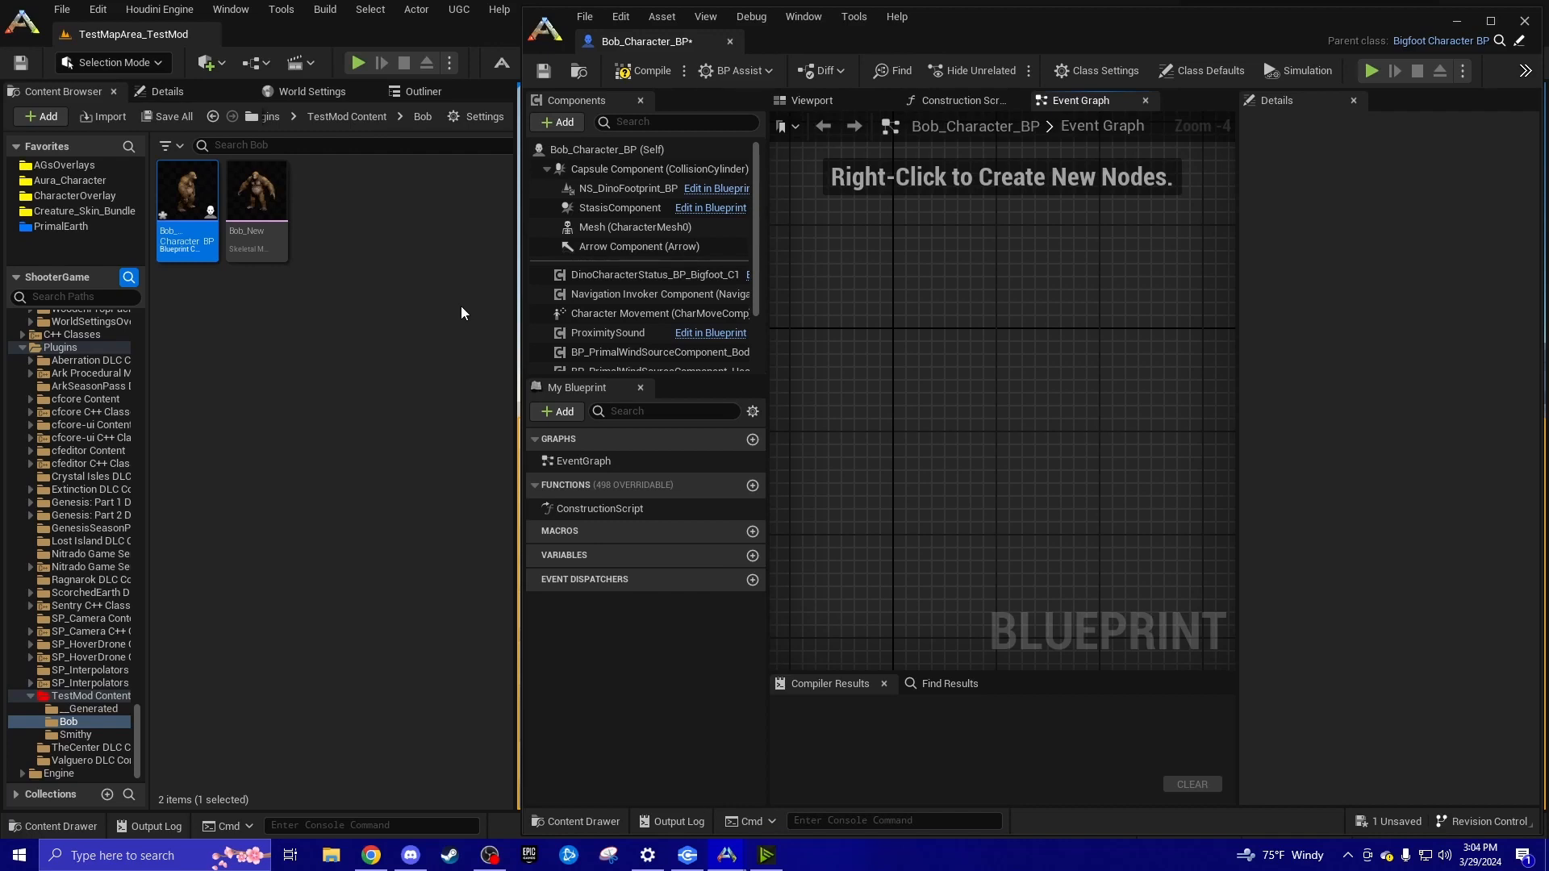
Open the parent blueprint Bigfoot_Character_BP, look over its event graph nodes, and close it again
left_click(1519, 42)
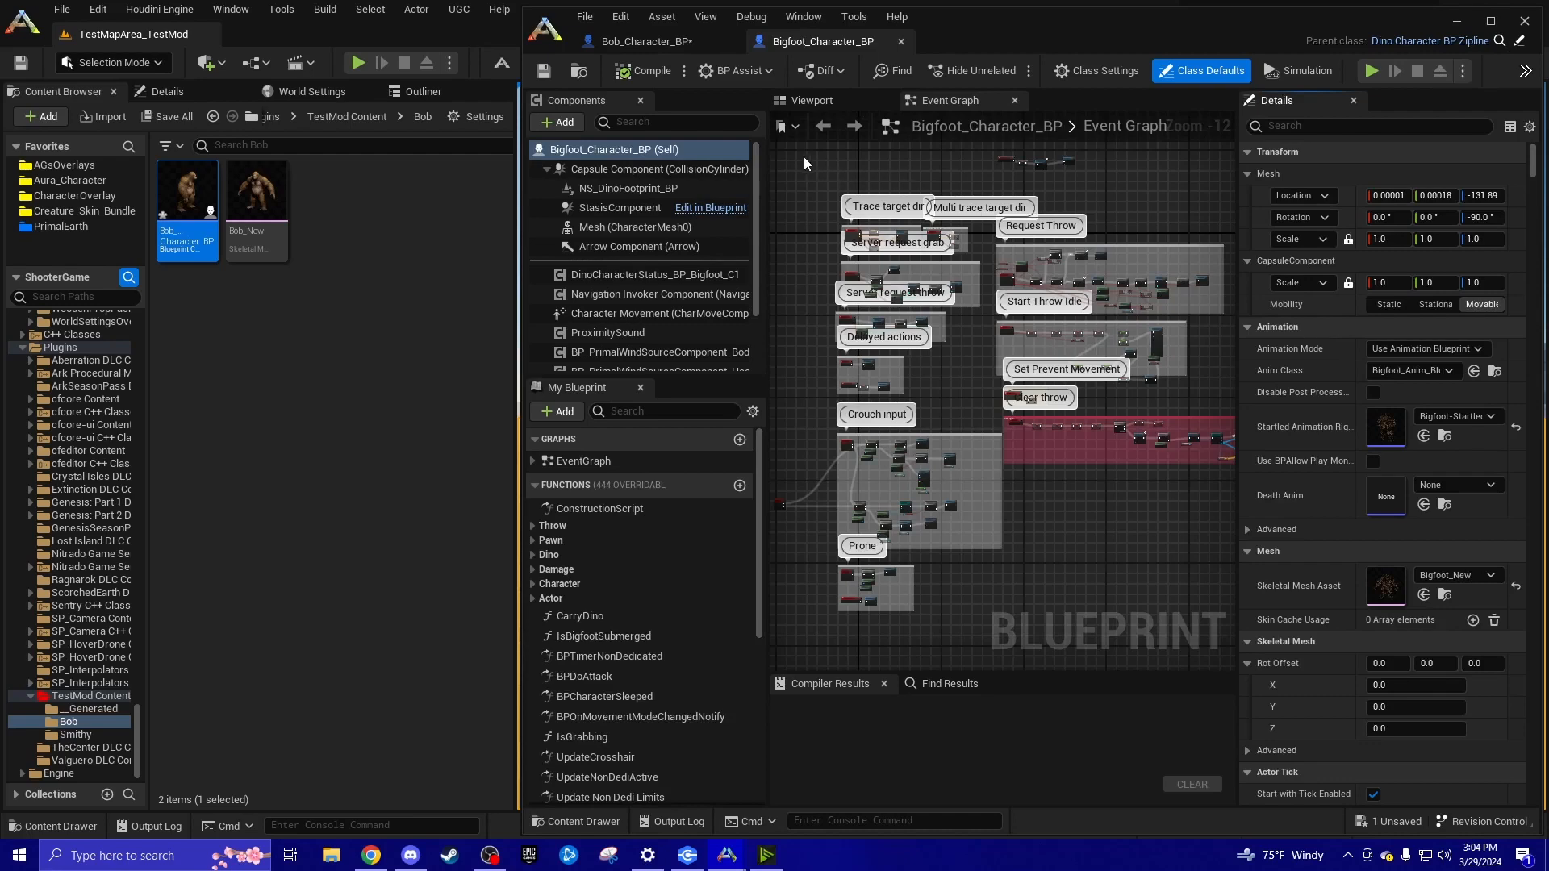
left_click_drag(792, 158, 1169, 637)
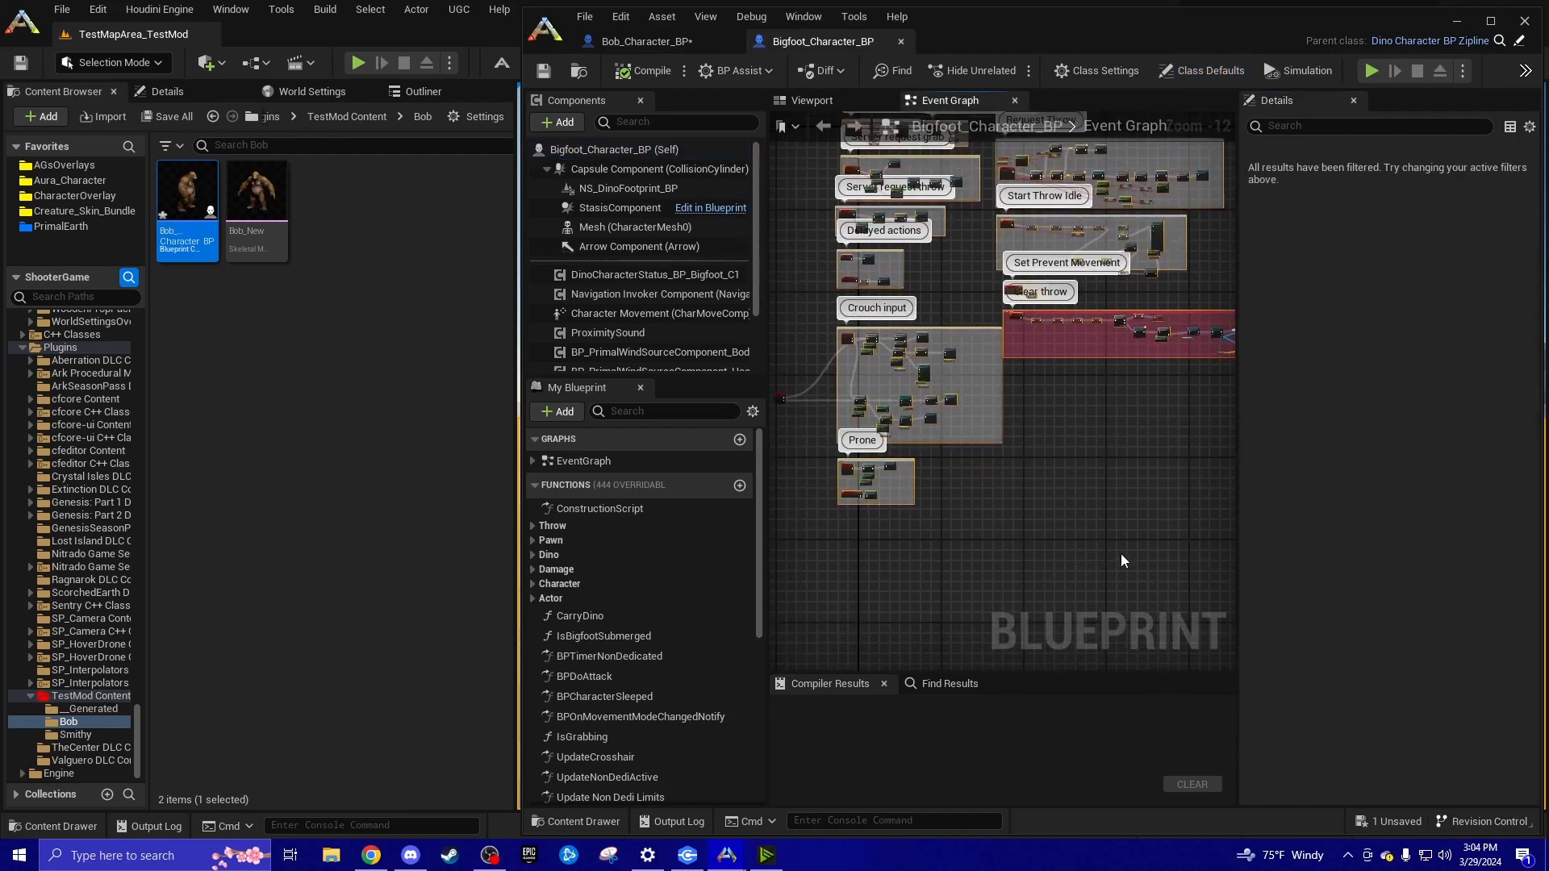
left_click(902, 41)
scroll(901, 280, "down", 2)
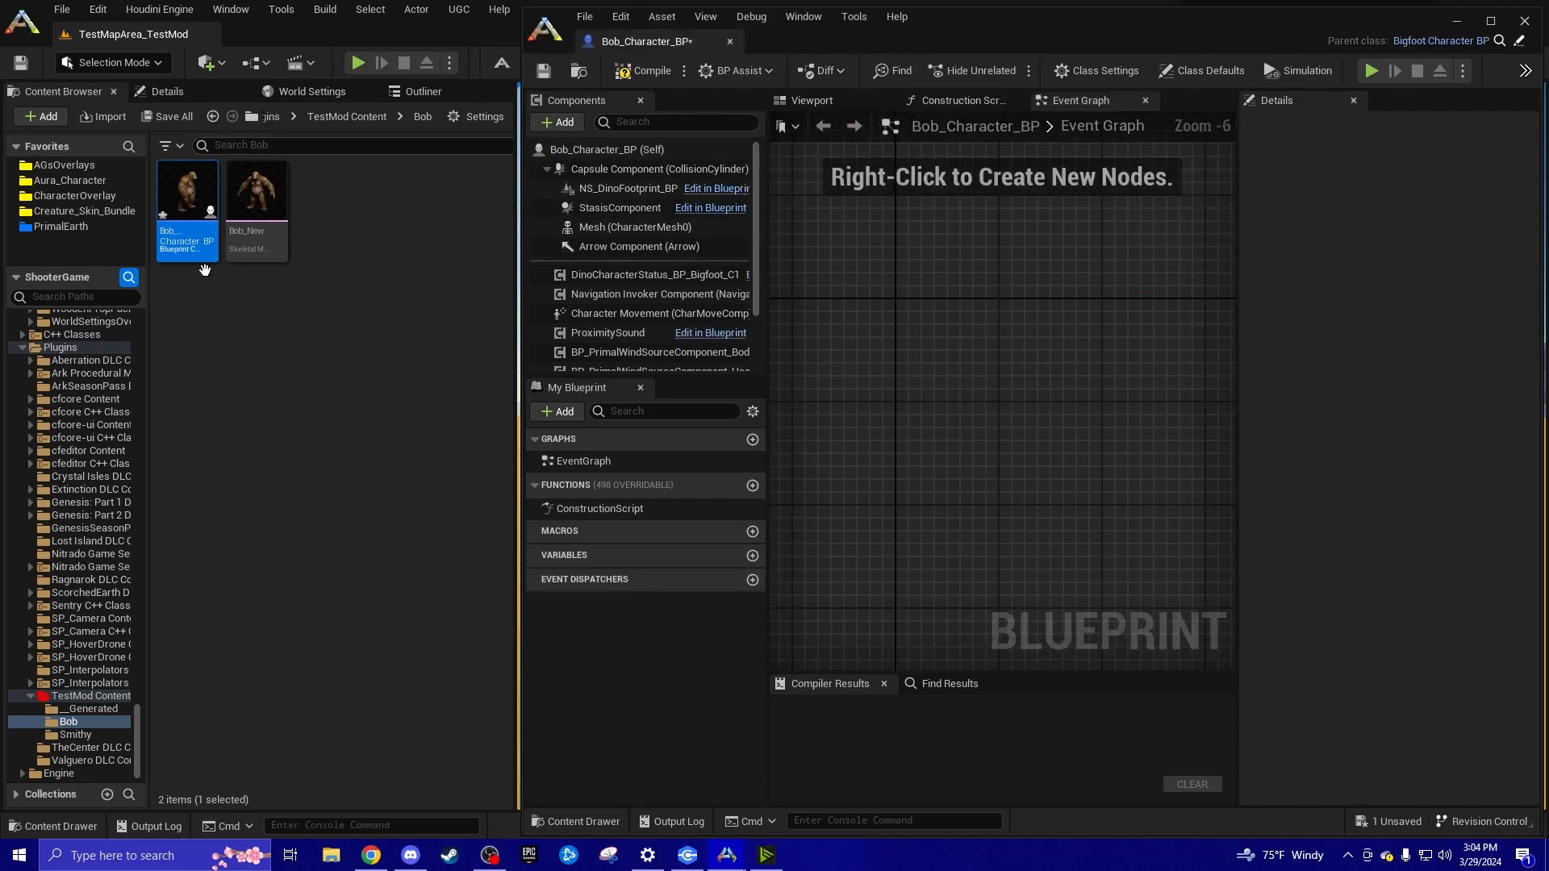
Locate the class of the DinoCharacterStatus_BP_Bigfoot_C1 component in the Content Browser
left_click(621, 147)
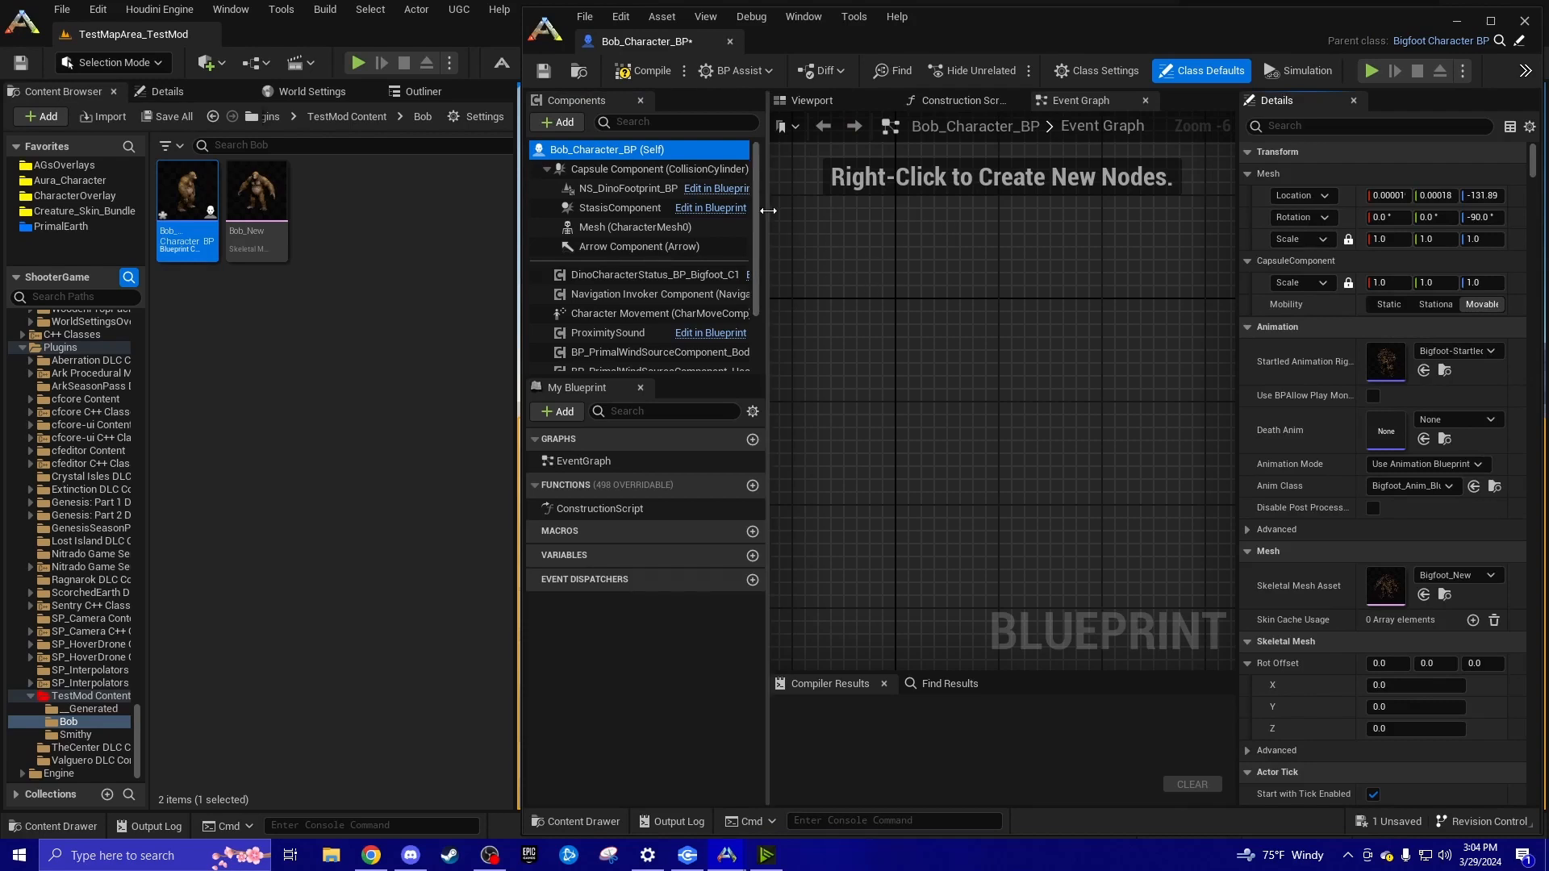
left_click_drag(766, 209, 848, 215)
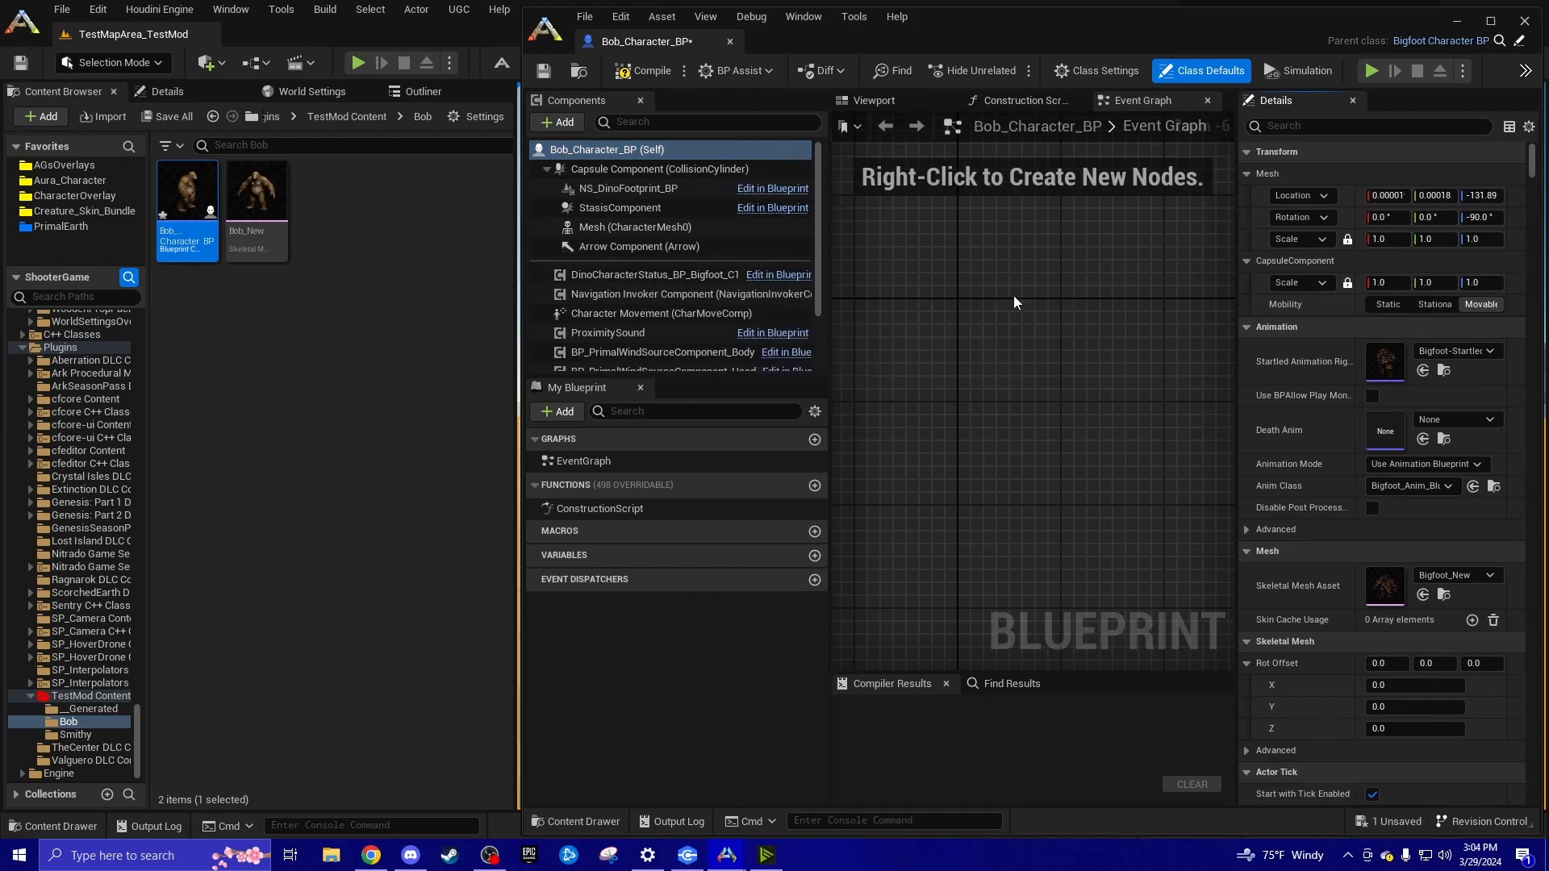
right_click(592, 274)
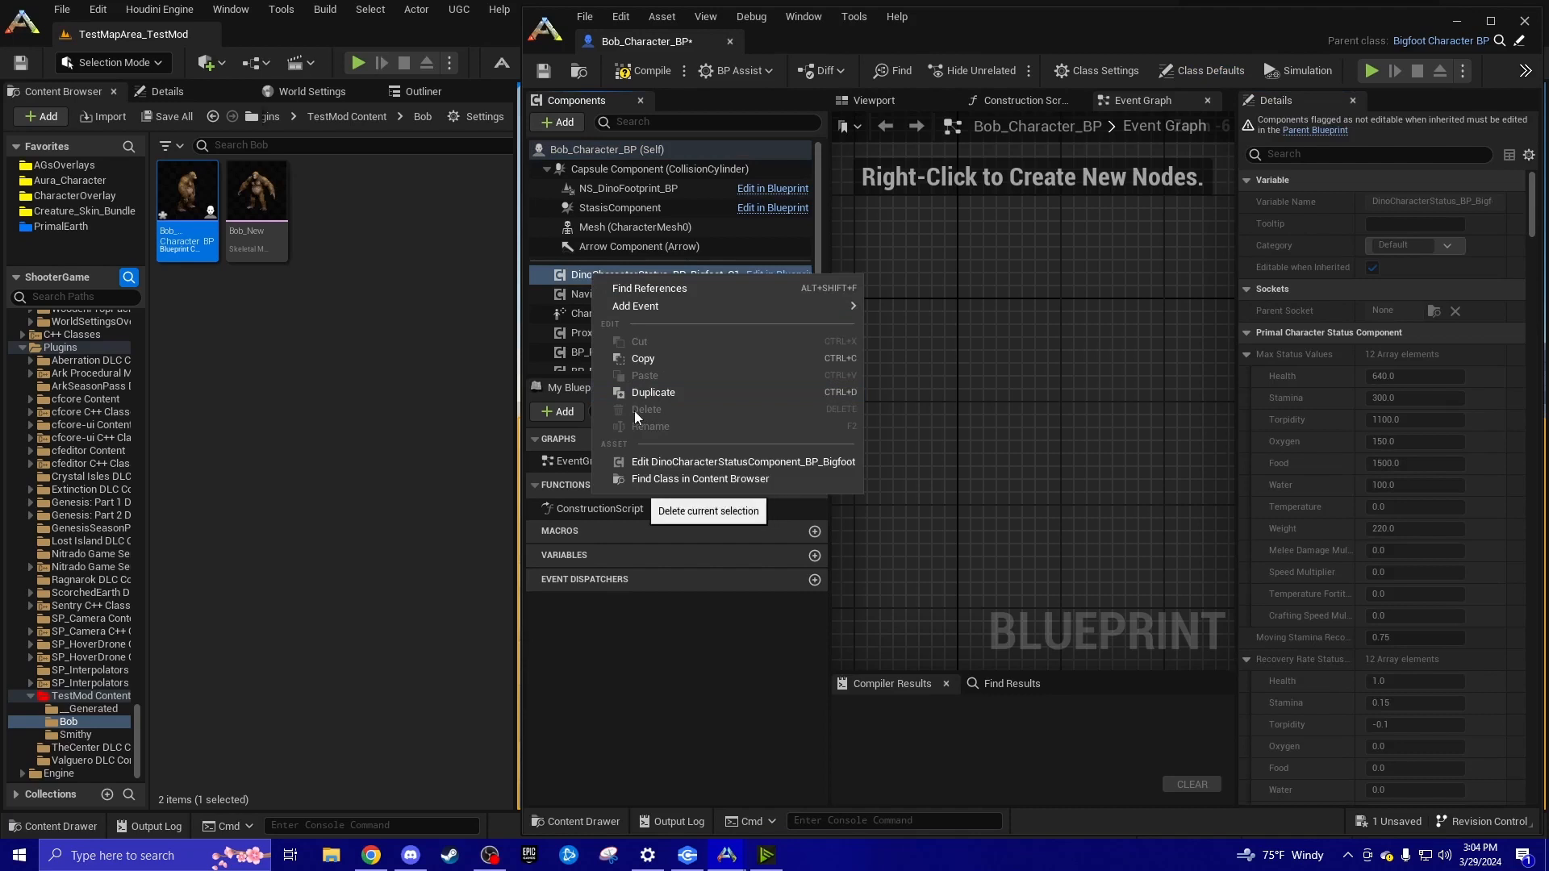
left_click(655, 646)
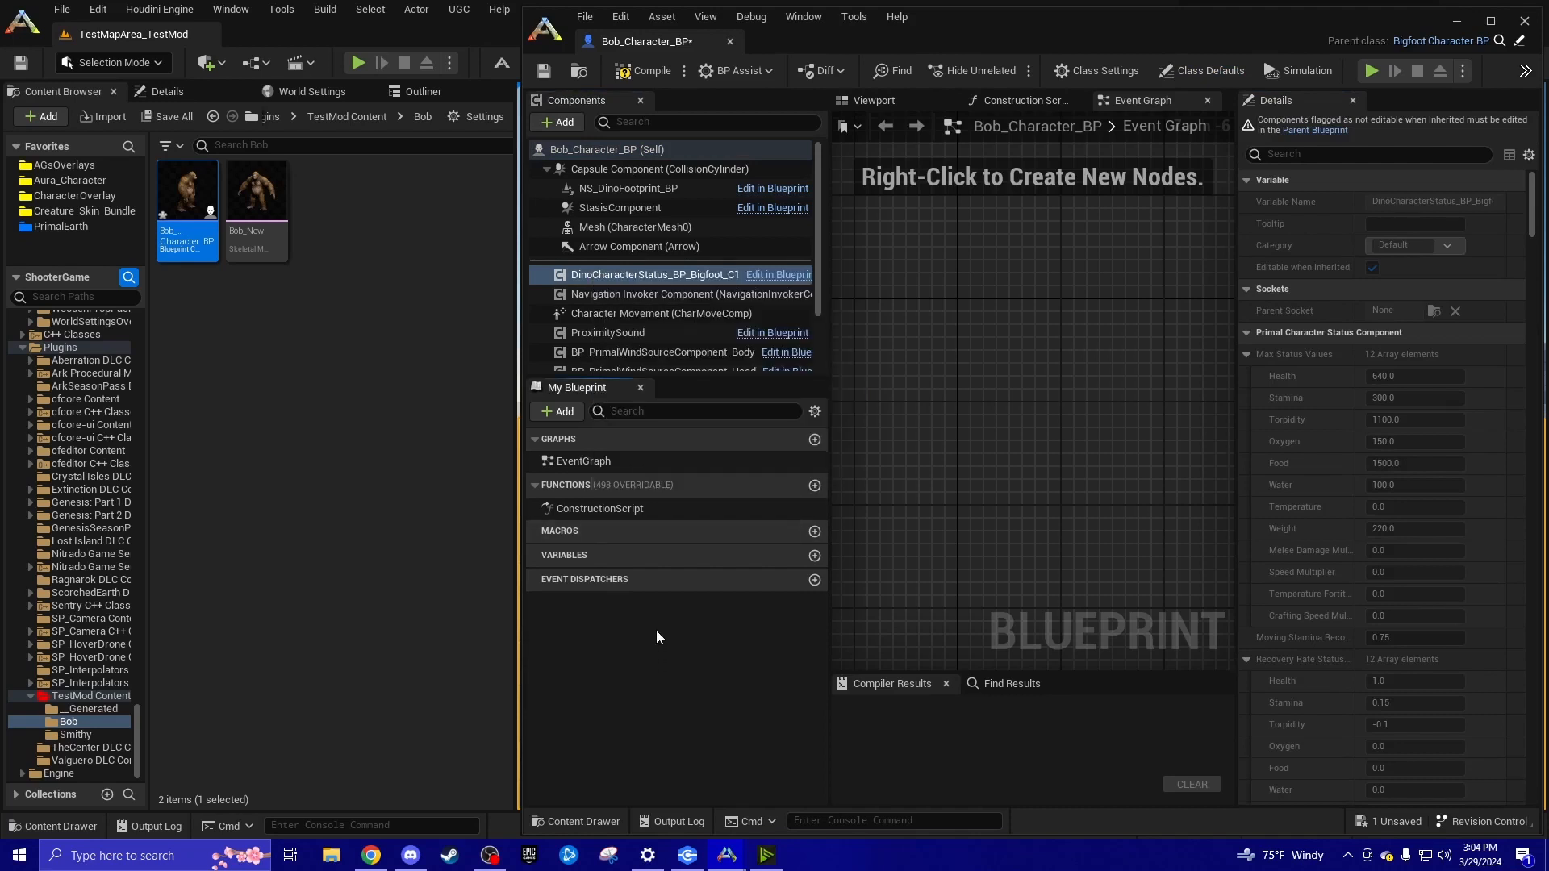
right_click(629, 275)
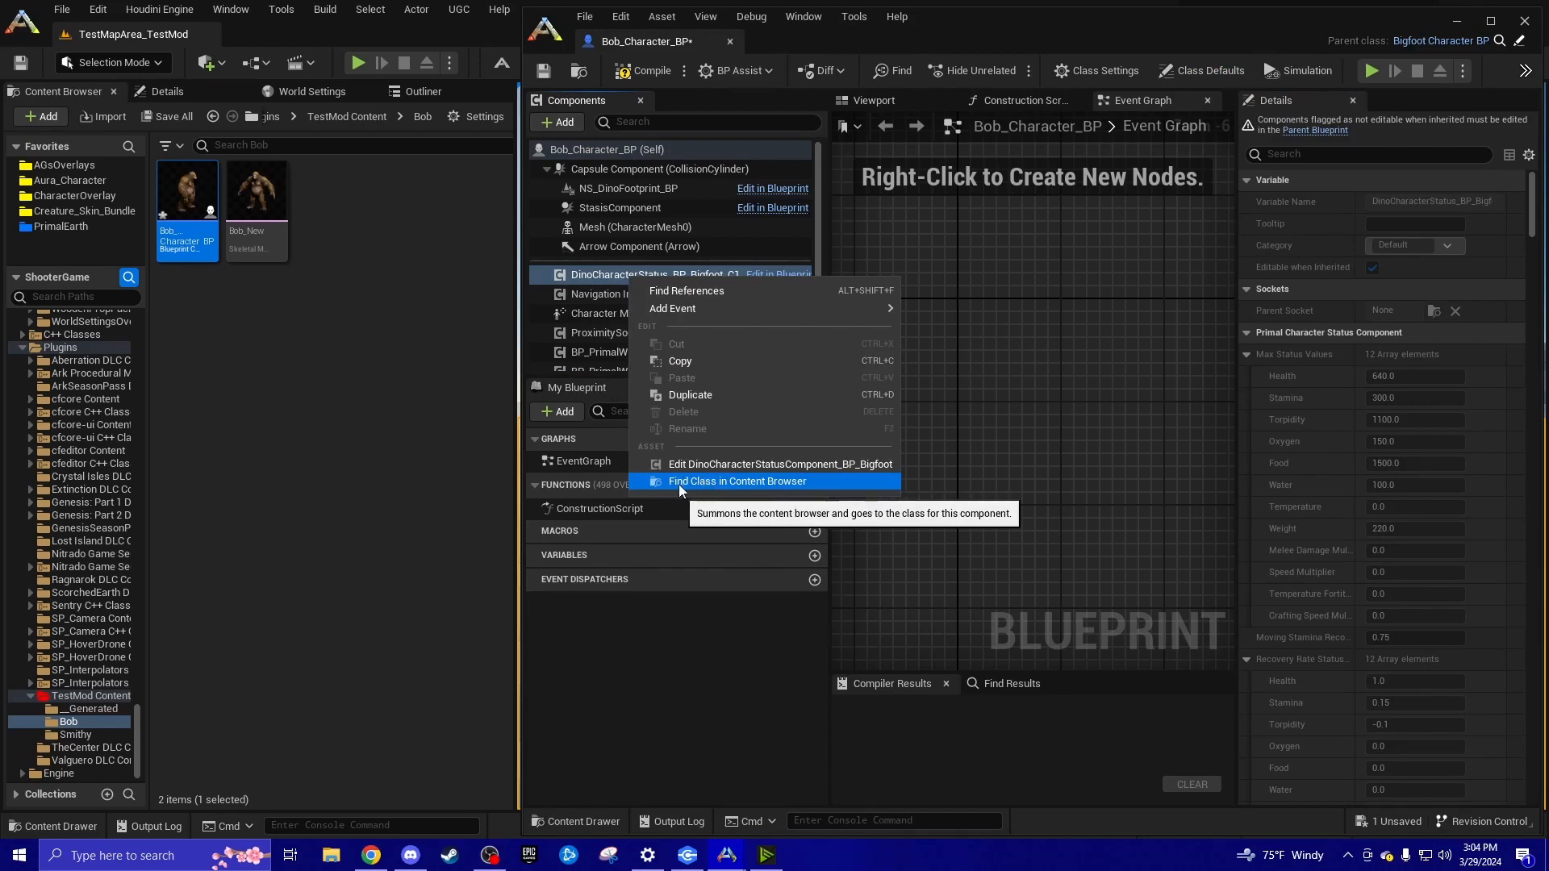
left_click(682, 482)
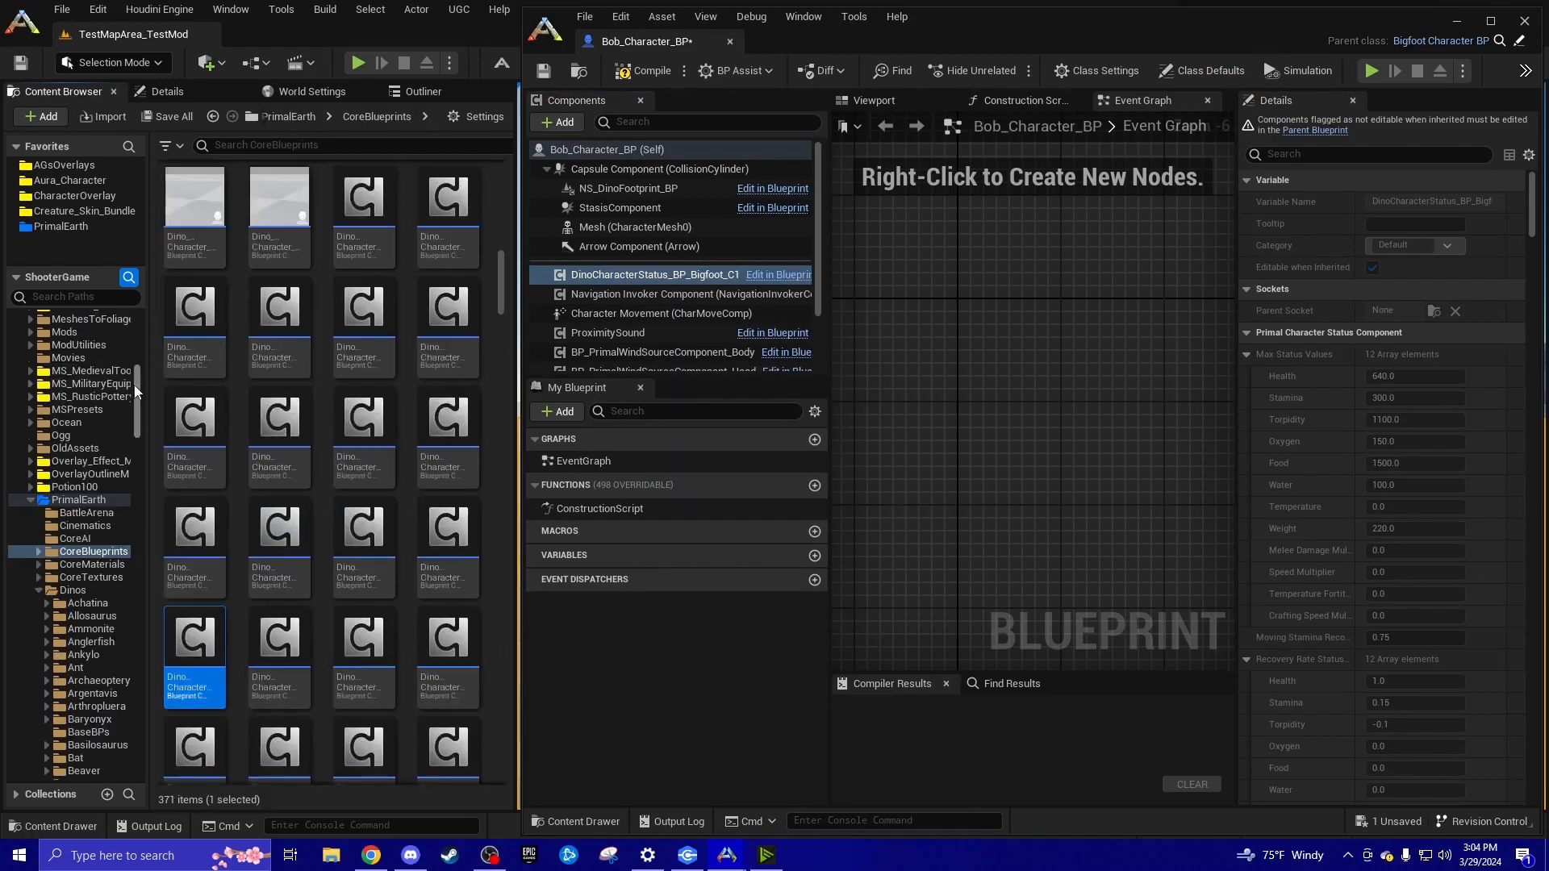
Copy DinoCharacterStatusComponent_BP_Bigfoot into TestMod's Bob folder and show that folder's contents
left_click_drag(136, 394, 129, 746)
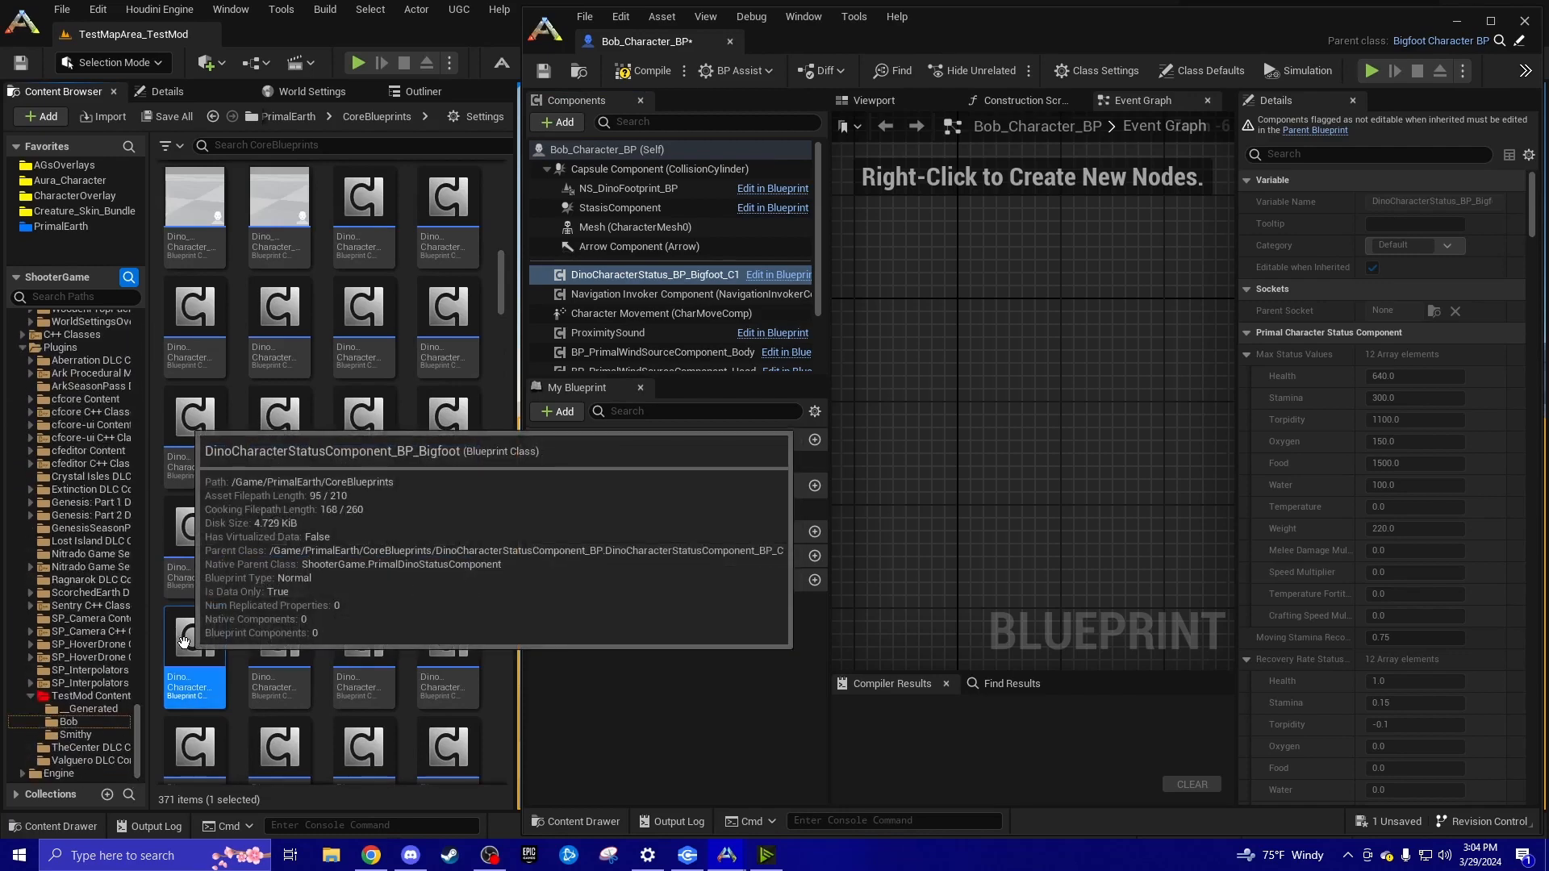
left_click_drag(184, 641, 86, 723)
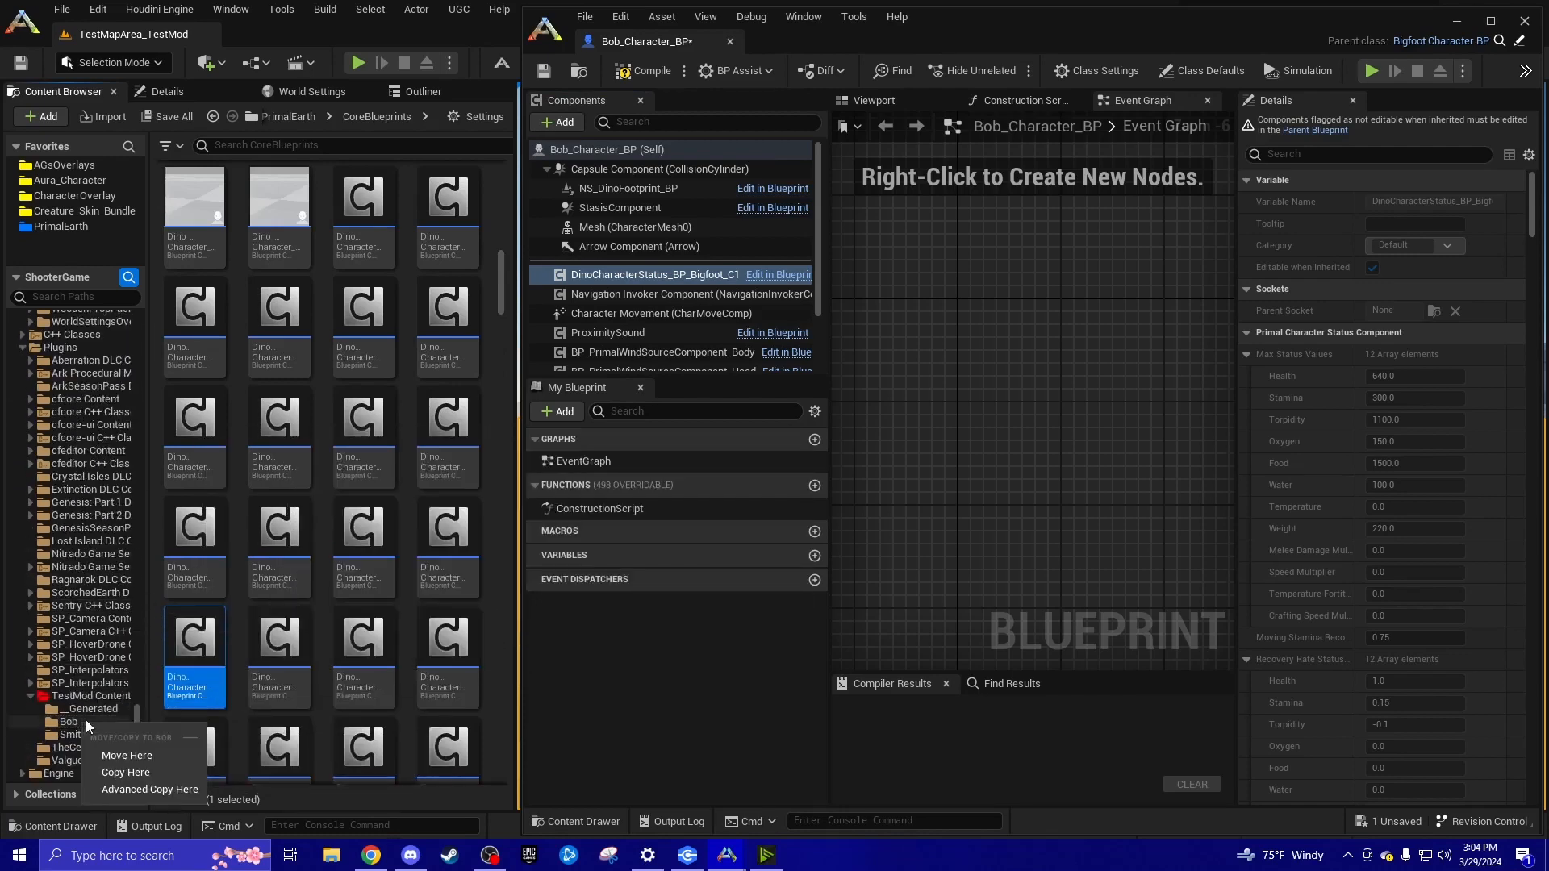
left_click(125, 771)
left_click(89, 721)
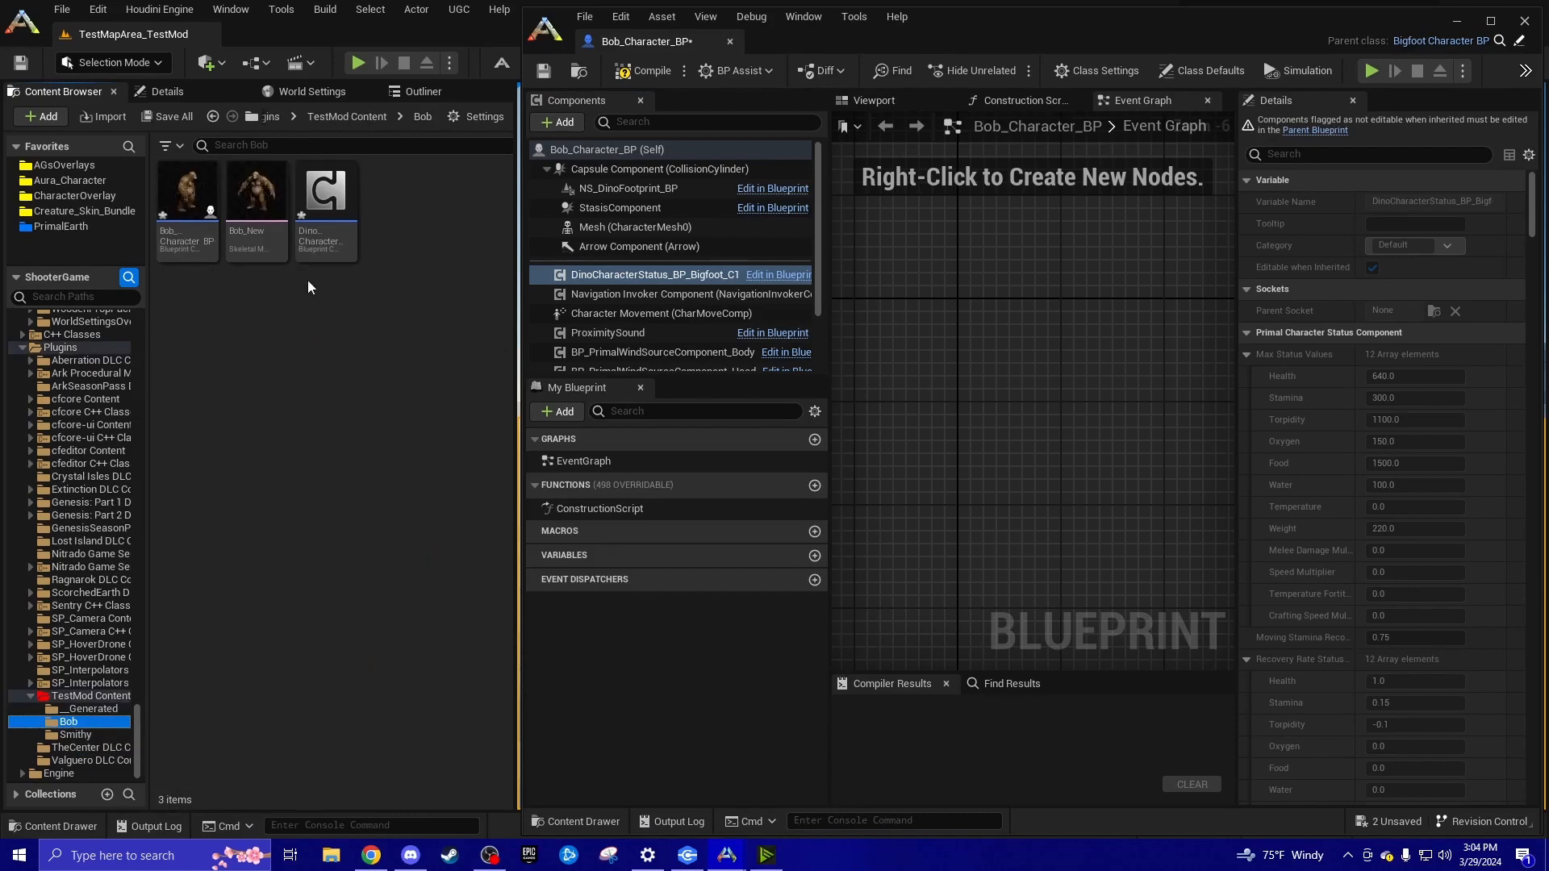
Rename the copied status component as DinoCharacterStatusComponent_BP_Bob
right_click(318, 249)
left_click(369, 350)
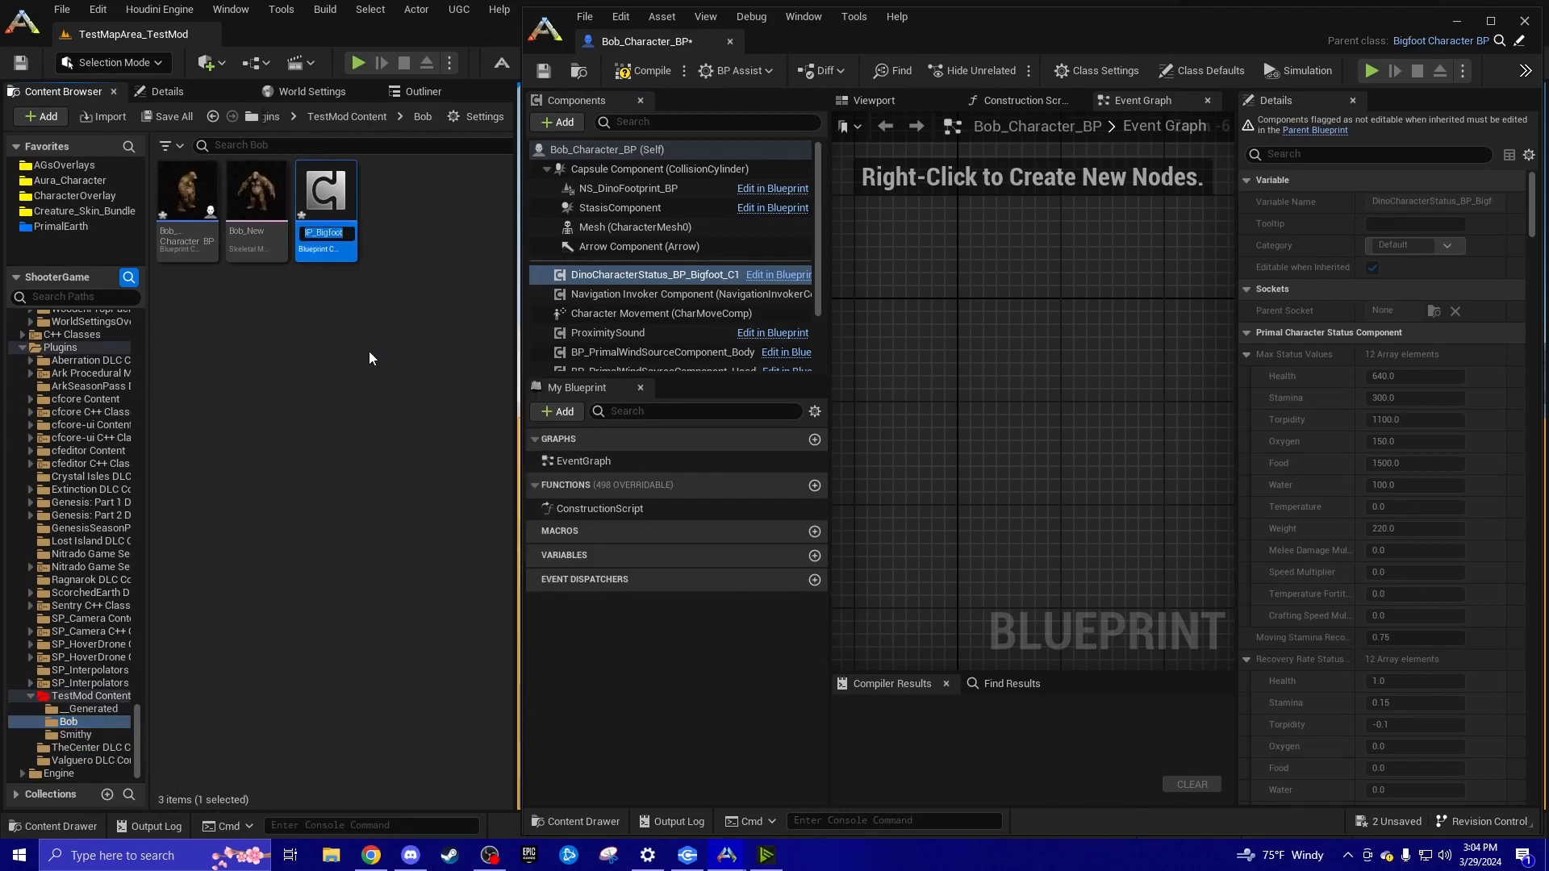
key("Right")
key("BackSpace")
key("BackSpace")
key("BackSpace")
key("BackSpace")
key("BackSpace")
key("BackSpace")
key("BackSpace")
type("Bob")
key("Return")
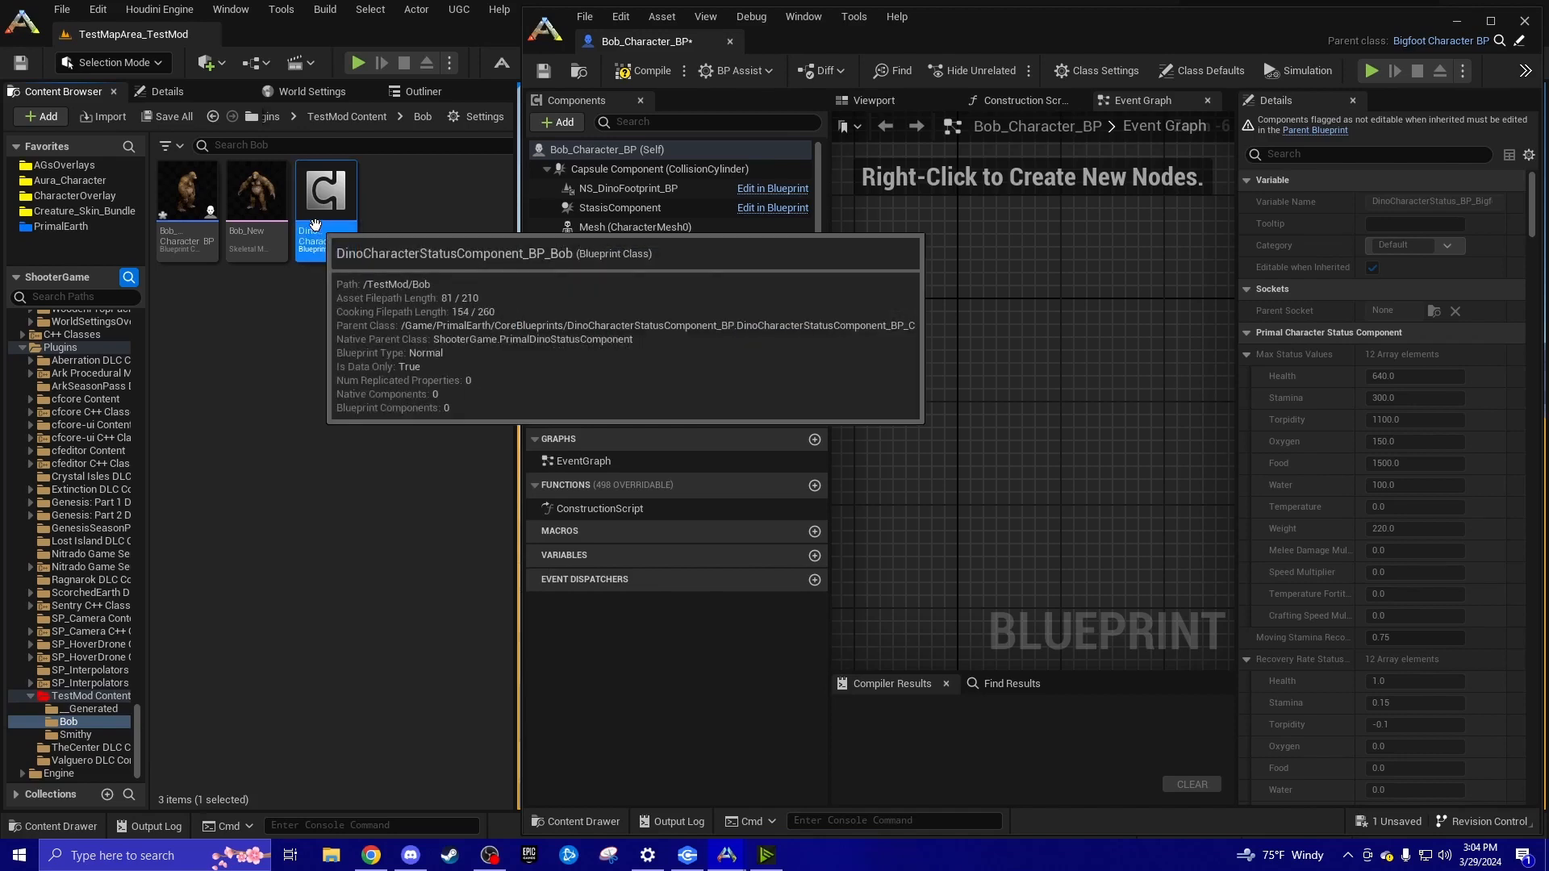
Open DinoCharacterStatusComponent_BP_Bob to edit its default values
left_click(606, 149)
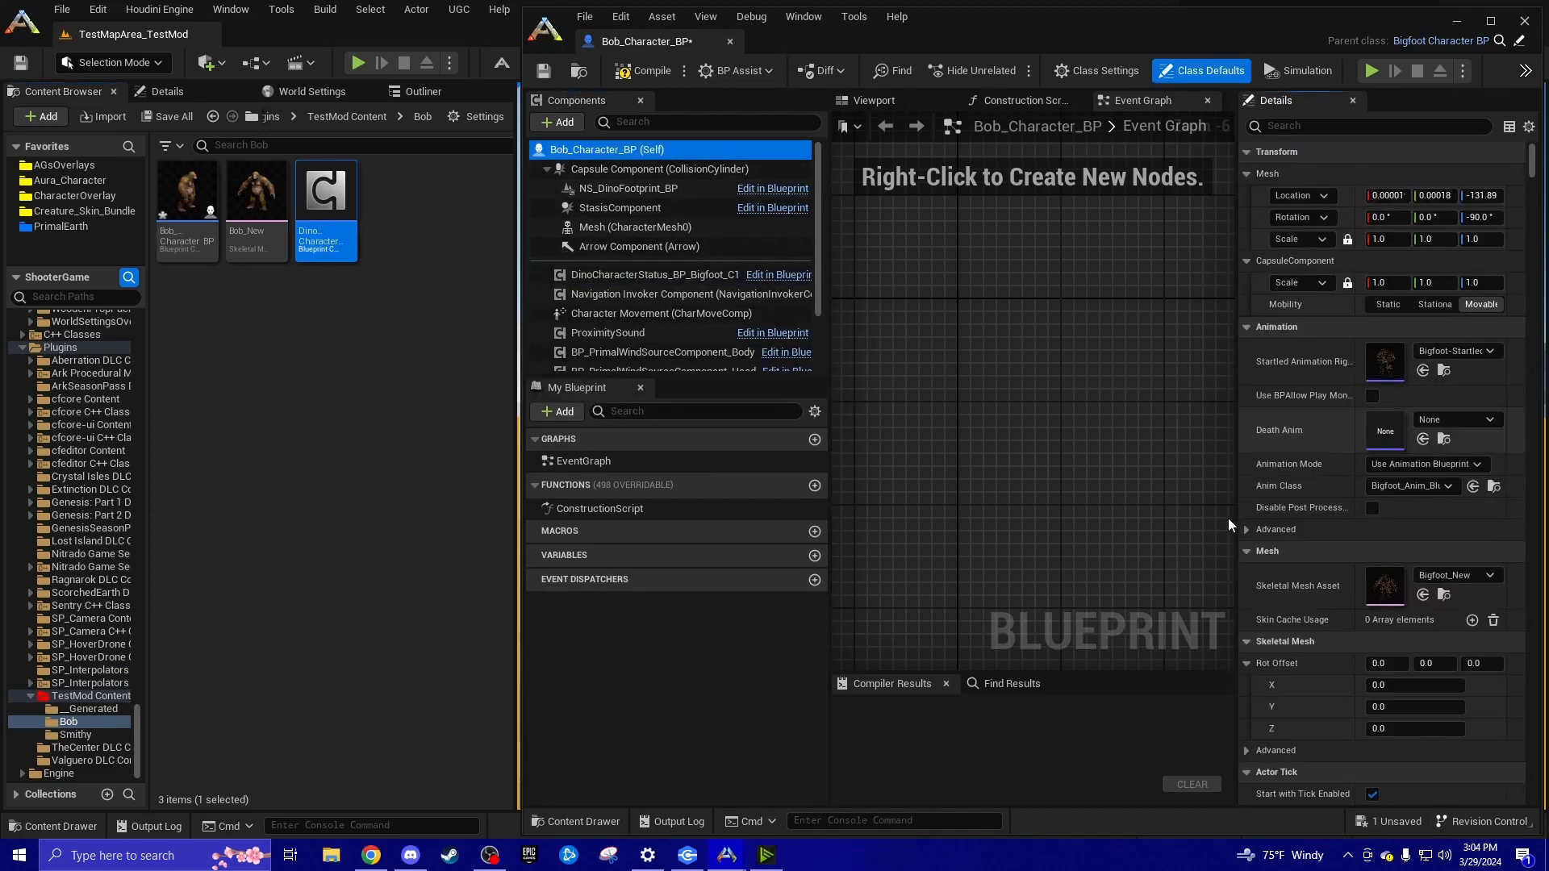
left_click(390, 303)
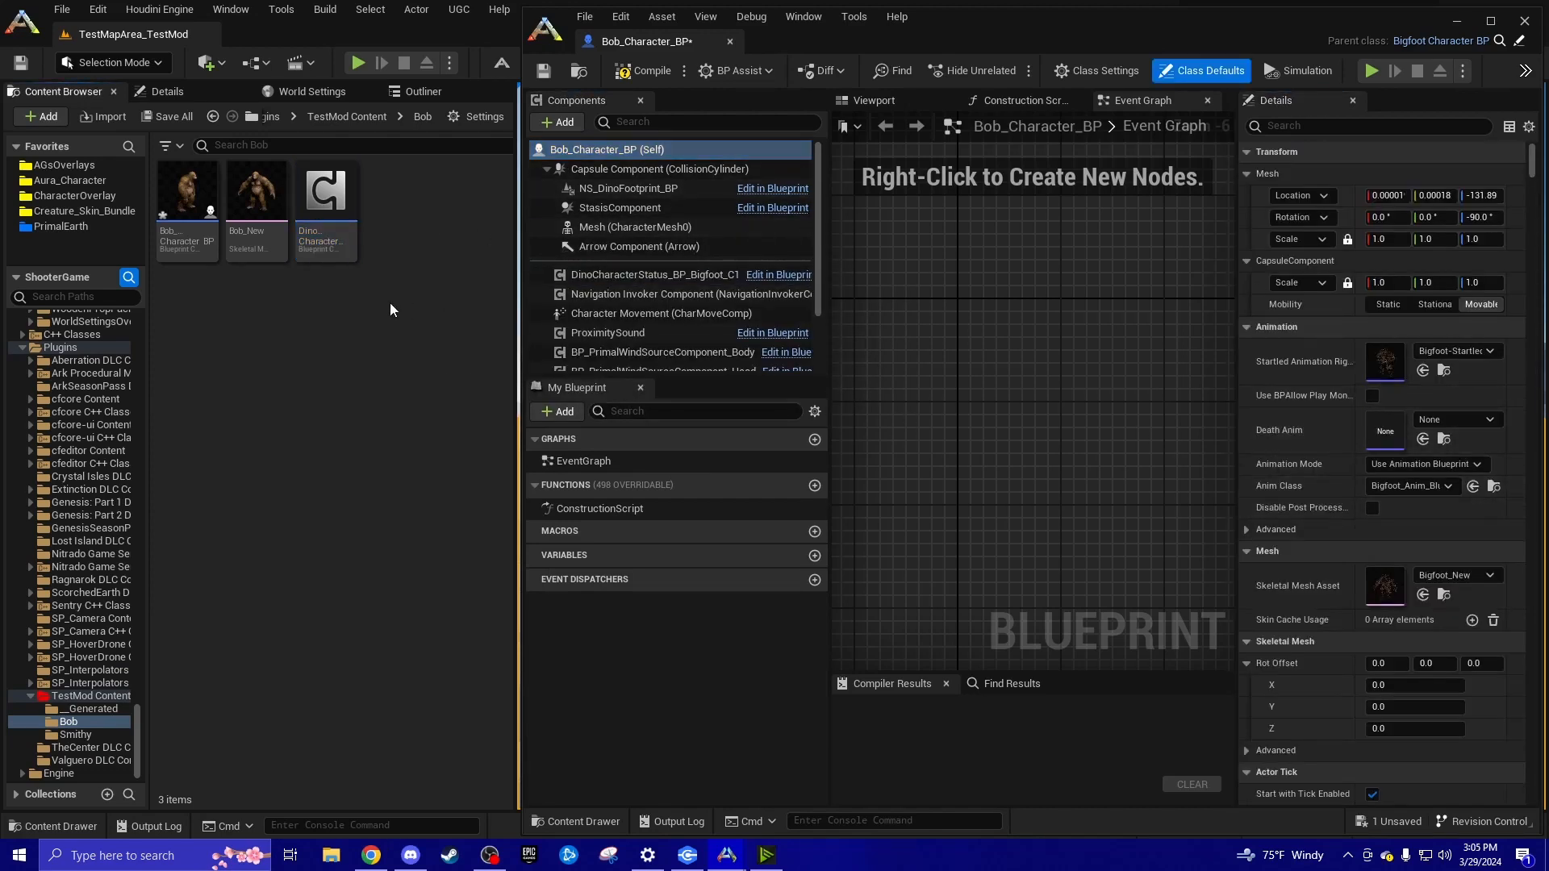
double_click(332, 245)
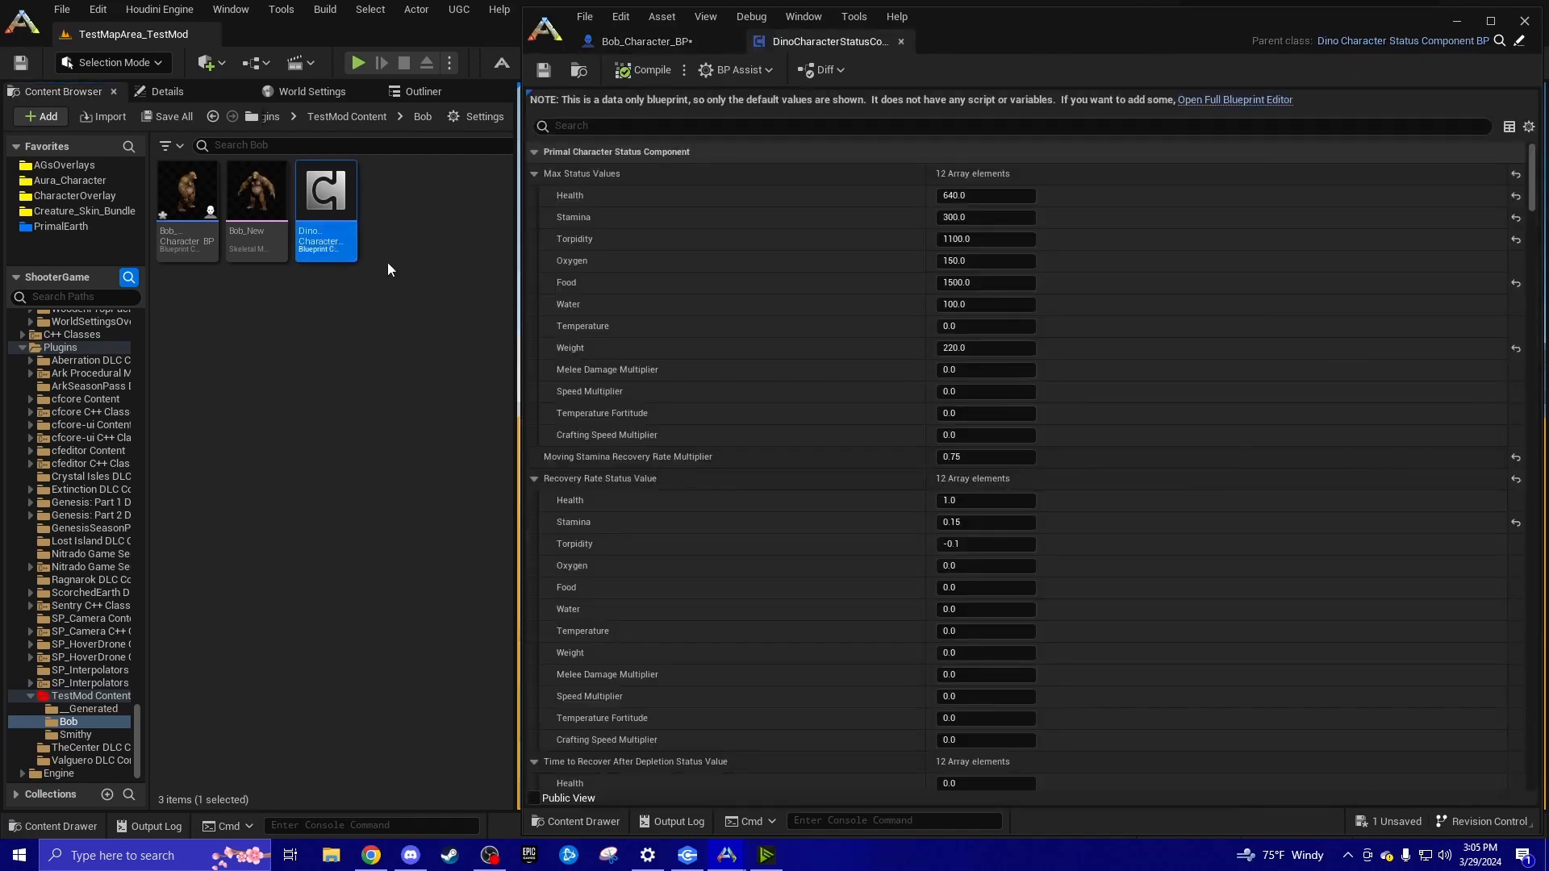
Collapse the value arrays from Recovery Rate Status Value down to Mutation Multiplier, leaving Max Status Values expanded
left_click(534, 479)
left_click(534, 500)
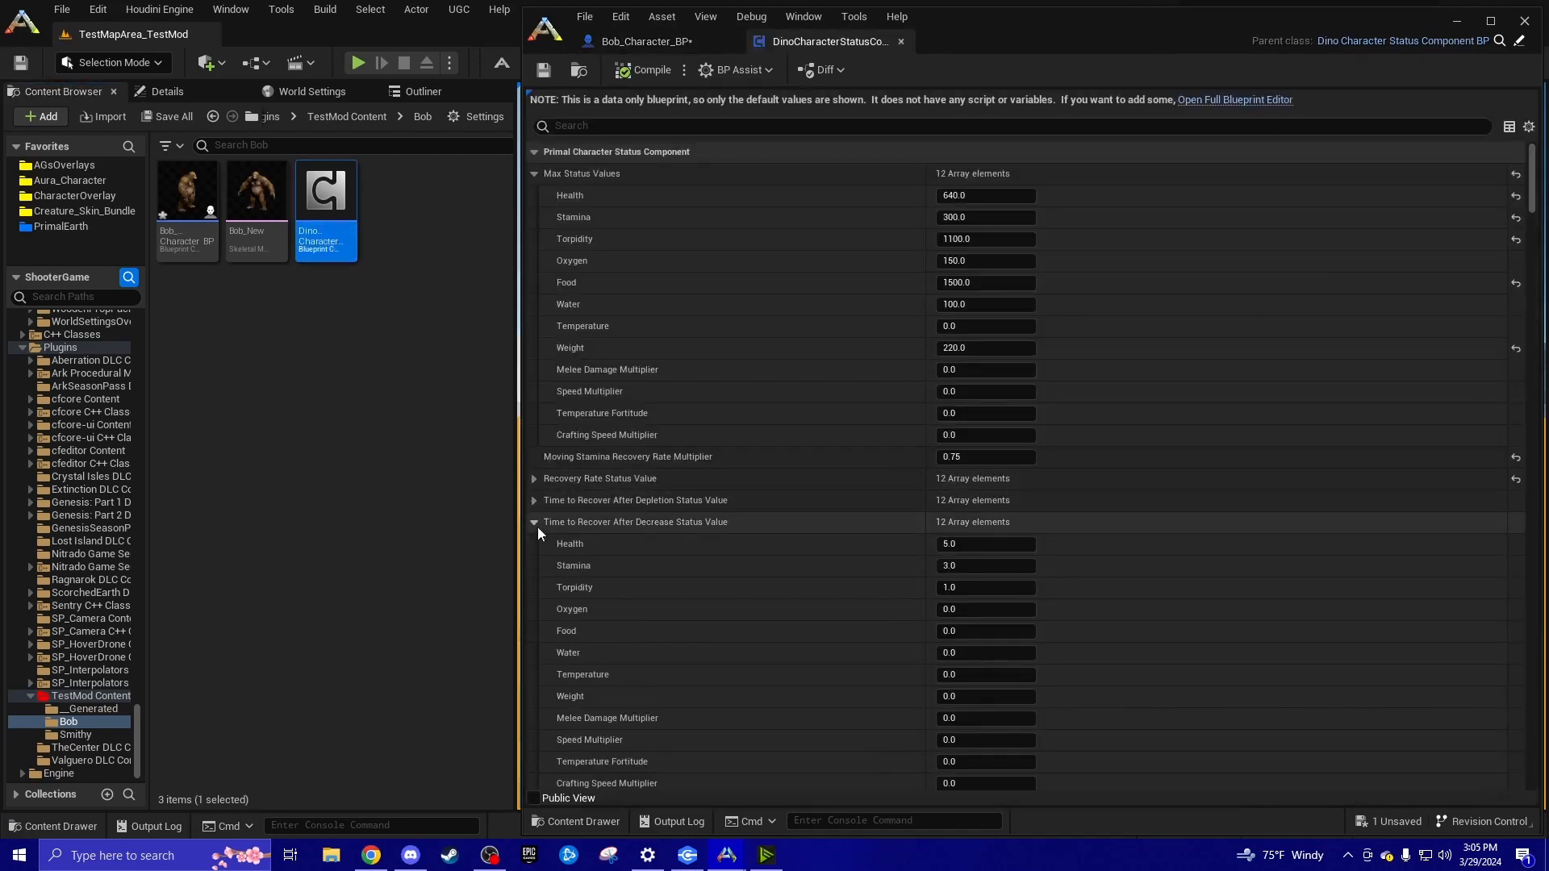
left_click(535, 521)
left_click(535, 544)
left_click(534, 566)
left_click(534, 587)
left_click(535, 609)
left_click(535, 631)
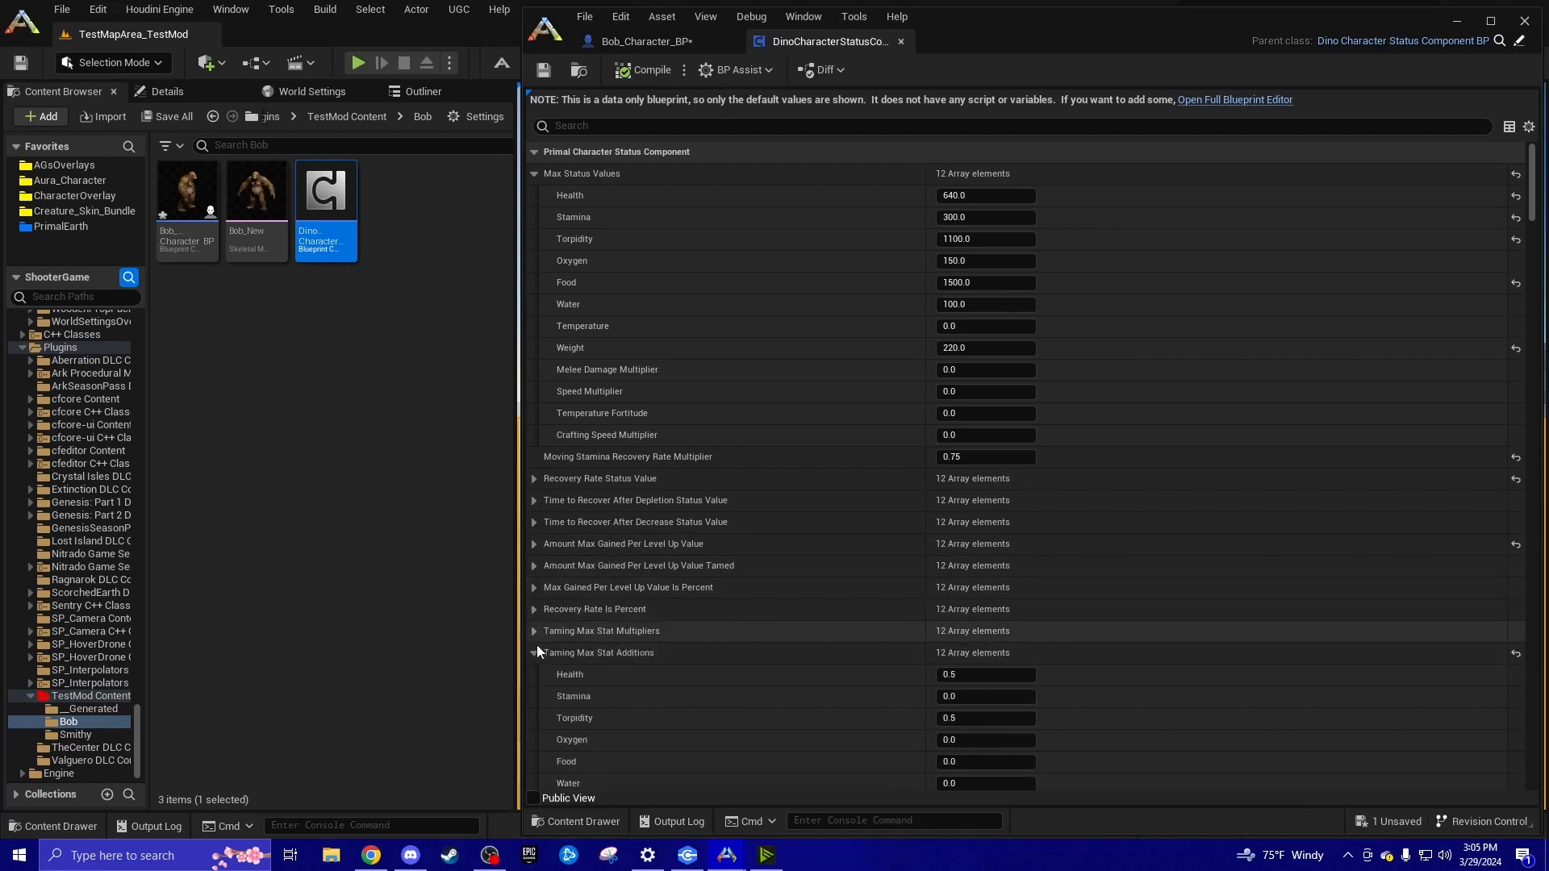
left_click(535, 652)
left_click(534, 675)
left_click(534, 699)
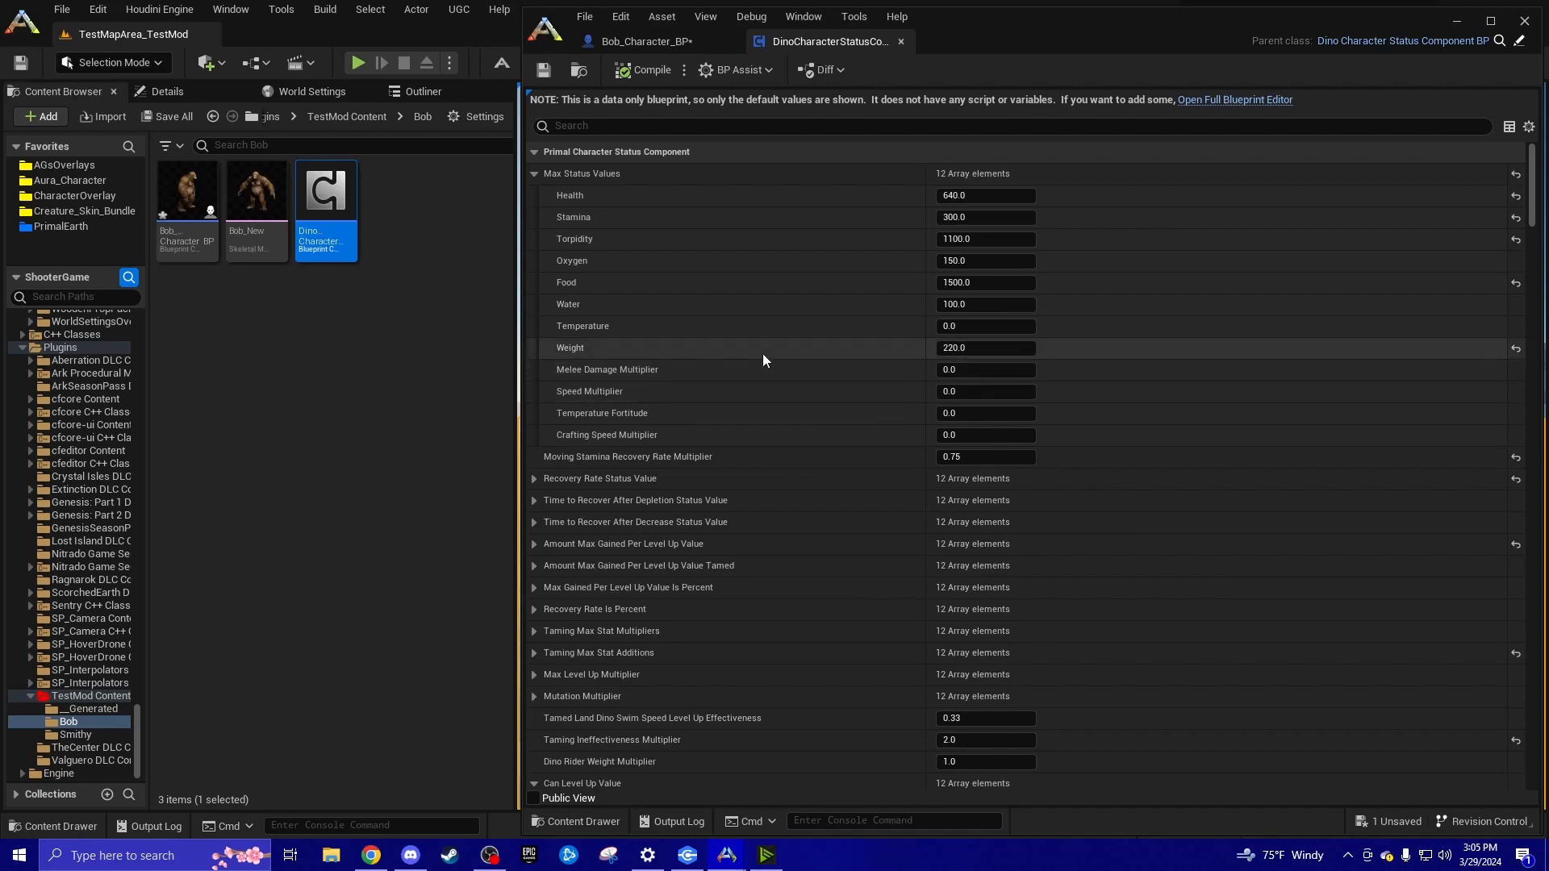
Set Health under Max Status Values to 50000
left_click(986, 196)
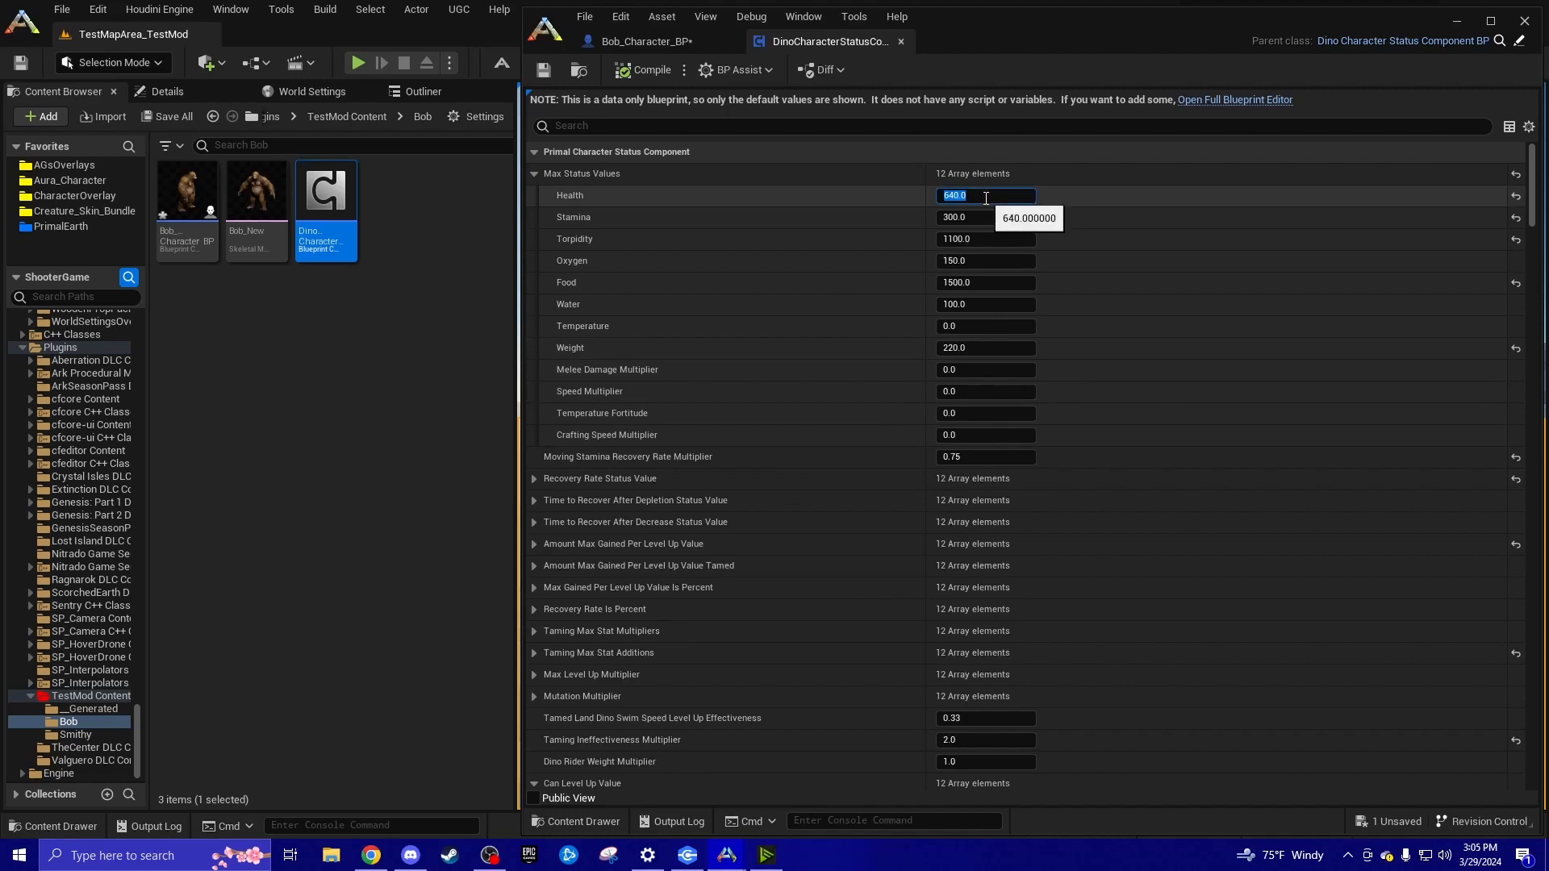
type("50000")
key("Return")
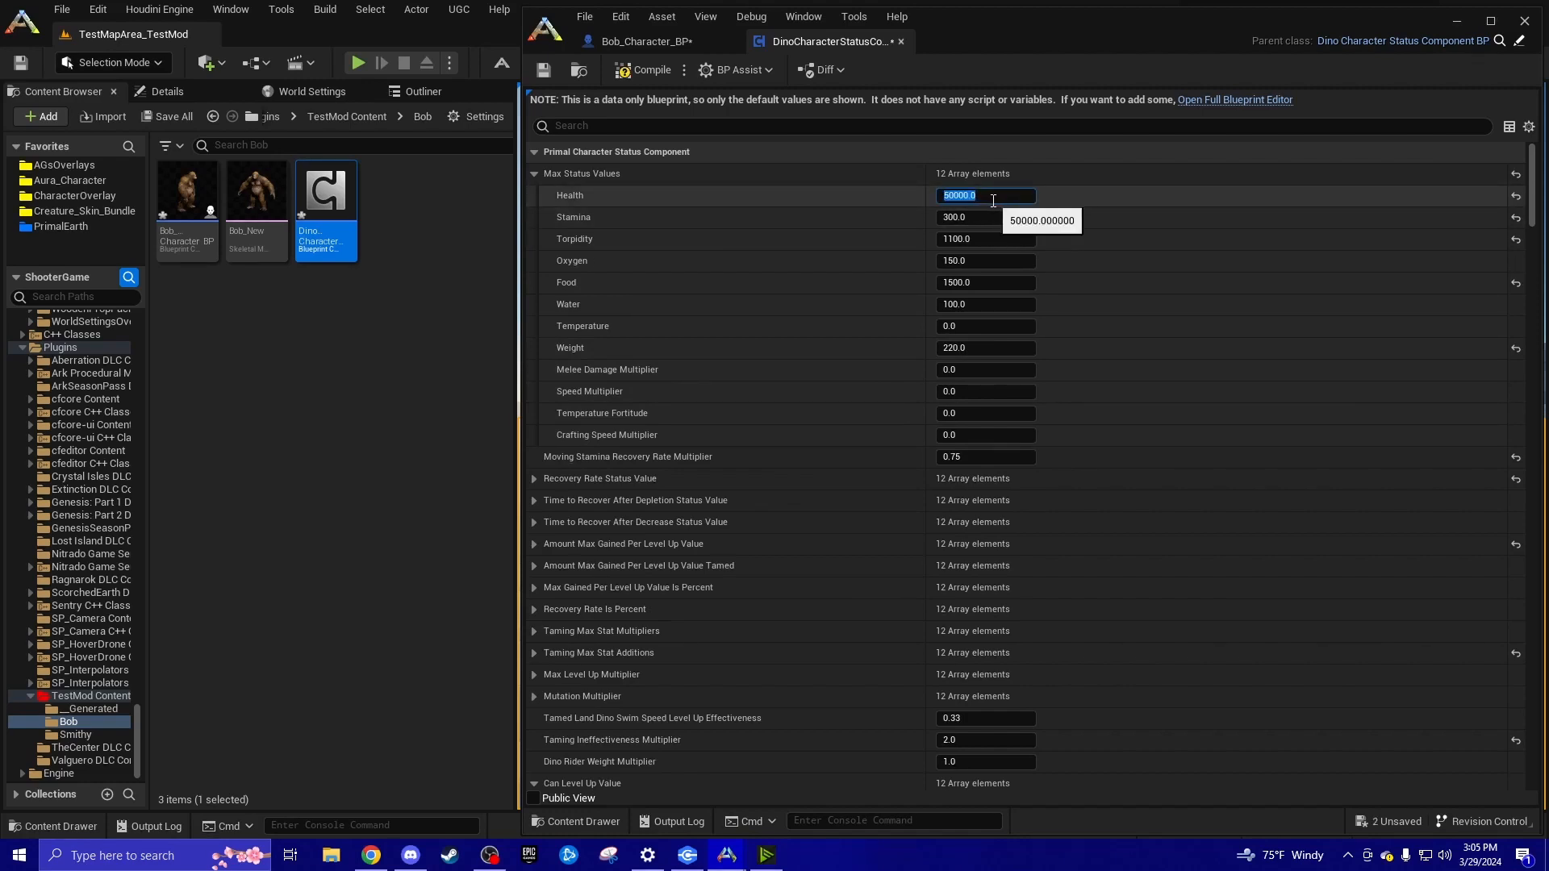
Copy the 50000 Health value to Stamina, Torpidity, Oxygen, Food, Water and Weight under Max Status Values
key("ctrl+c")
left_click(991, 216)
key("ctrl+v")
left_click(979, 240)
key("ctrl+v")
left_click(974, 262)
key("ctrl+v")
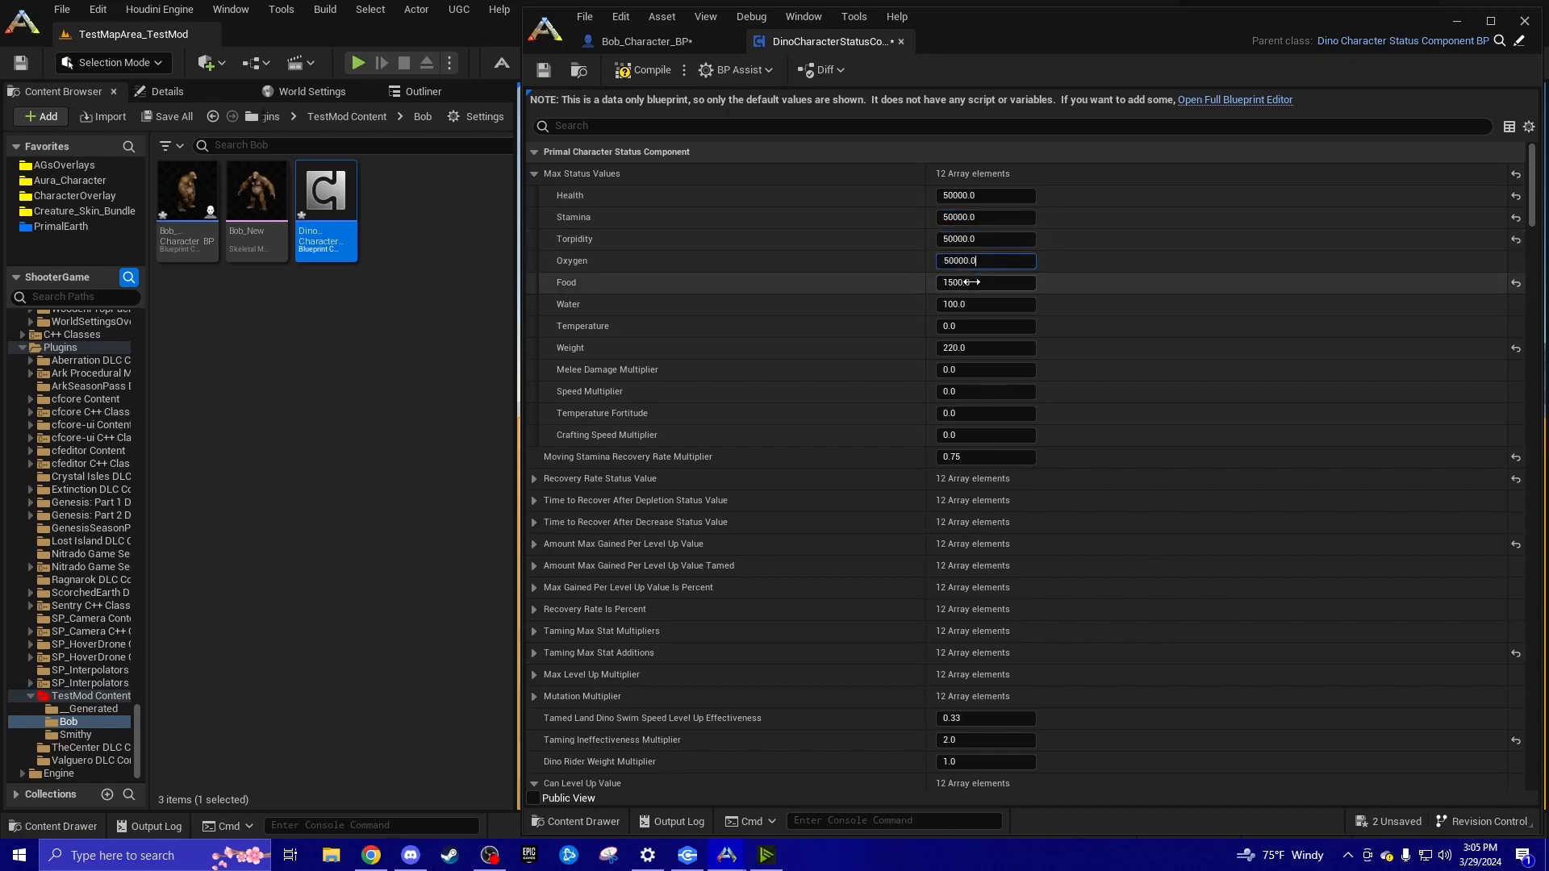
left_click(972, 281)
key("ctrl+v")
left_click(972, 304)
key("ctrl+v")
left_click(972, 348)
key("ctrl+v")
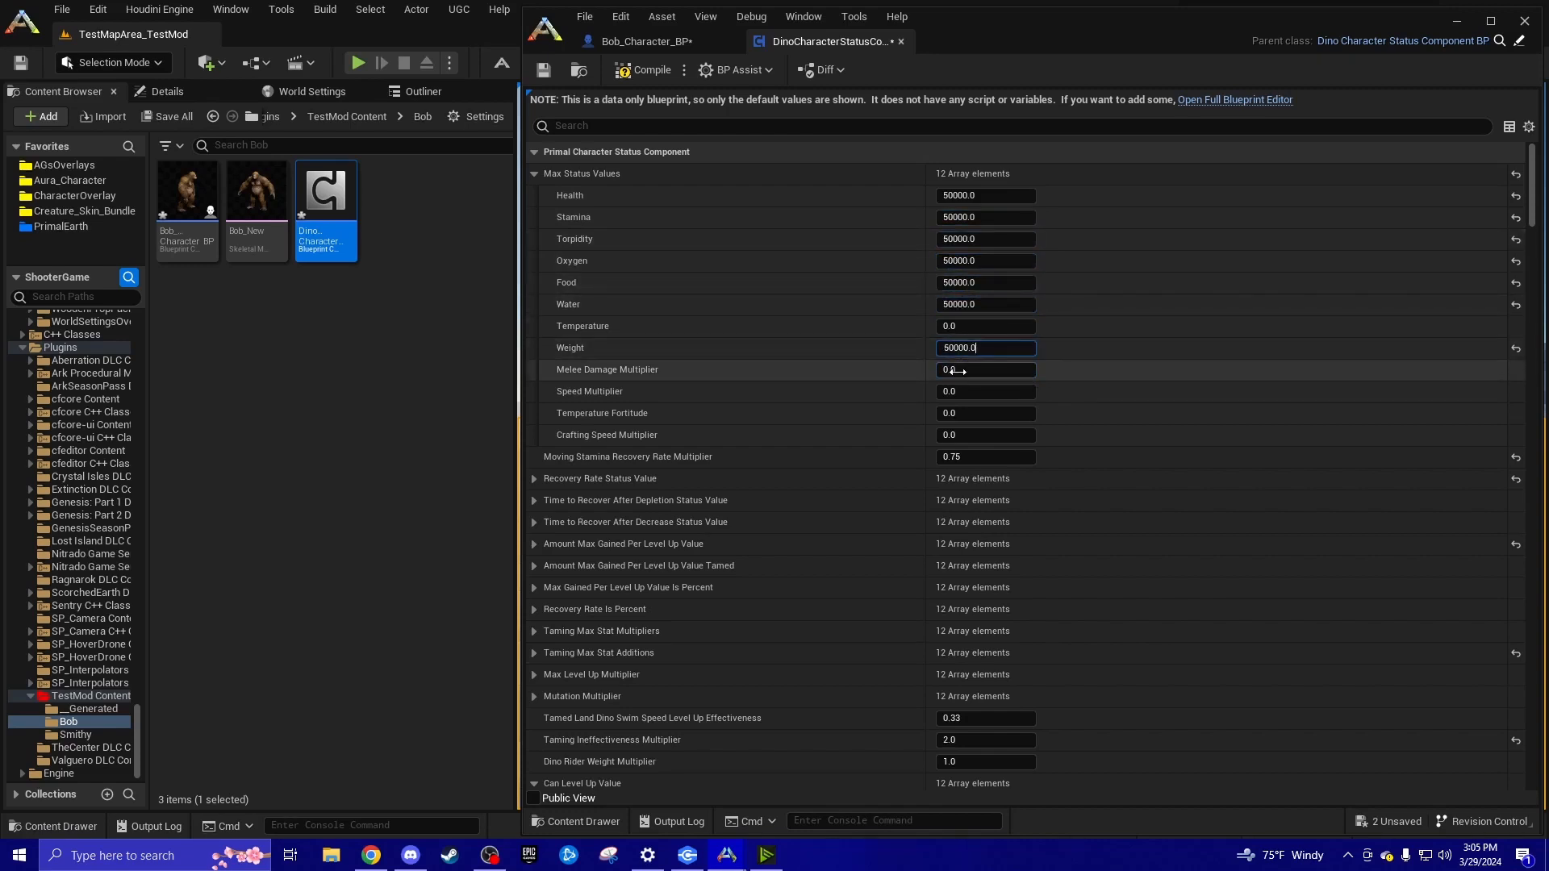
Set both Melee Damage Multiplier and Crafting Speed Multiplier under Max Status Values to 10
left_click(960, 370)
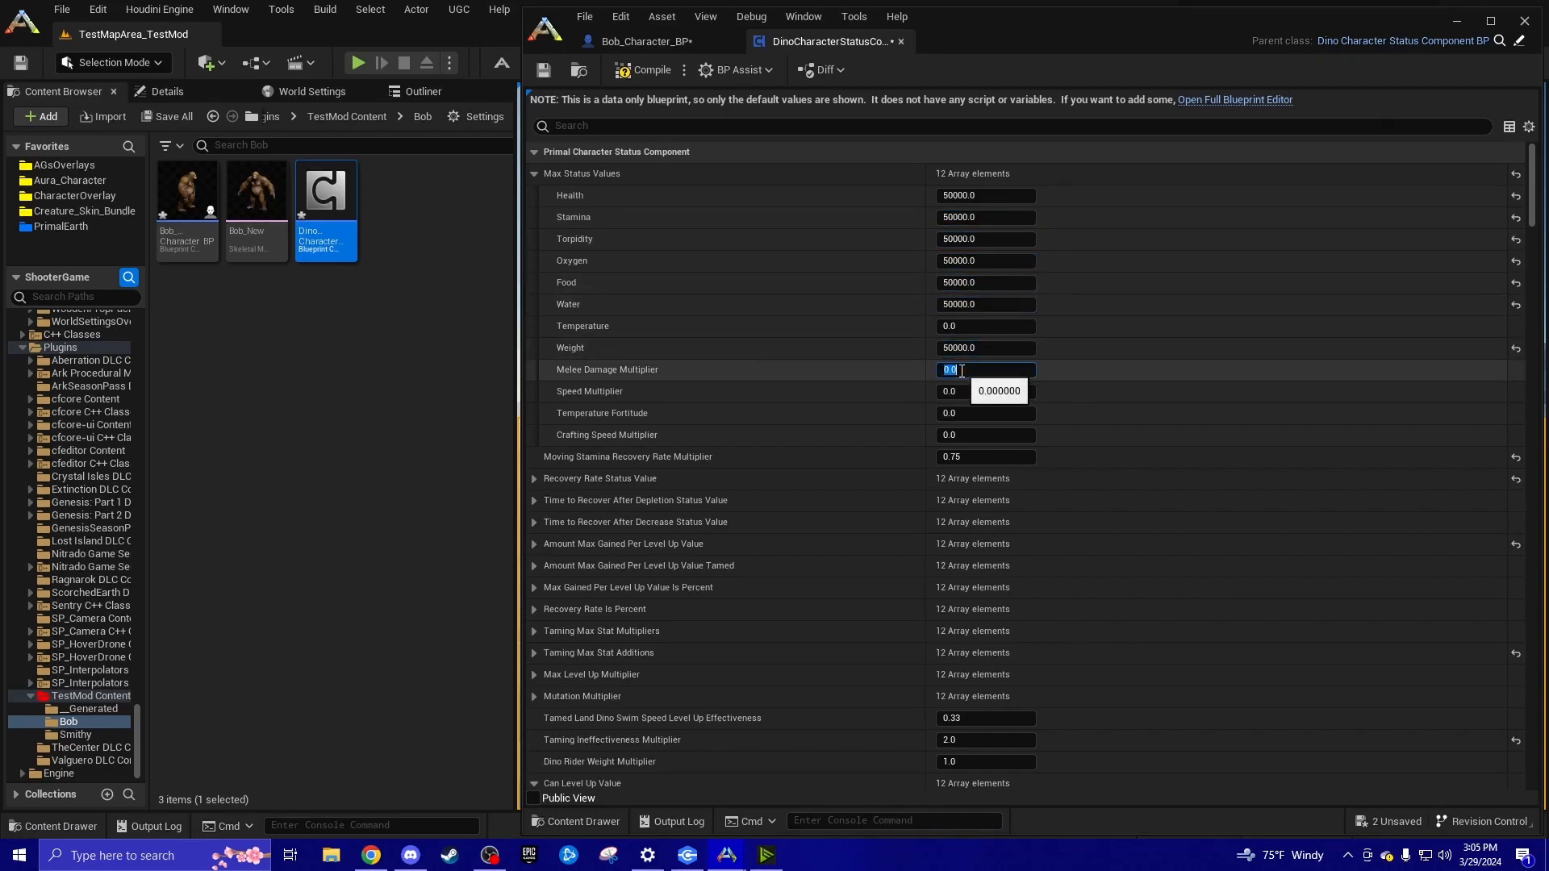
type("10")
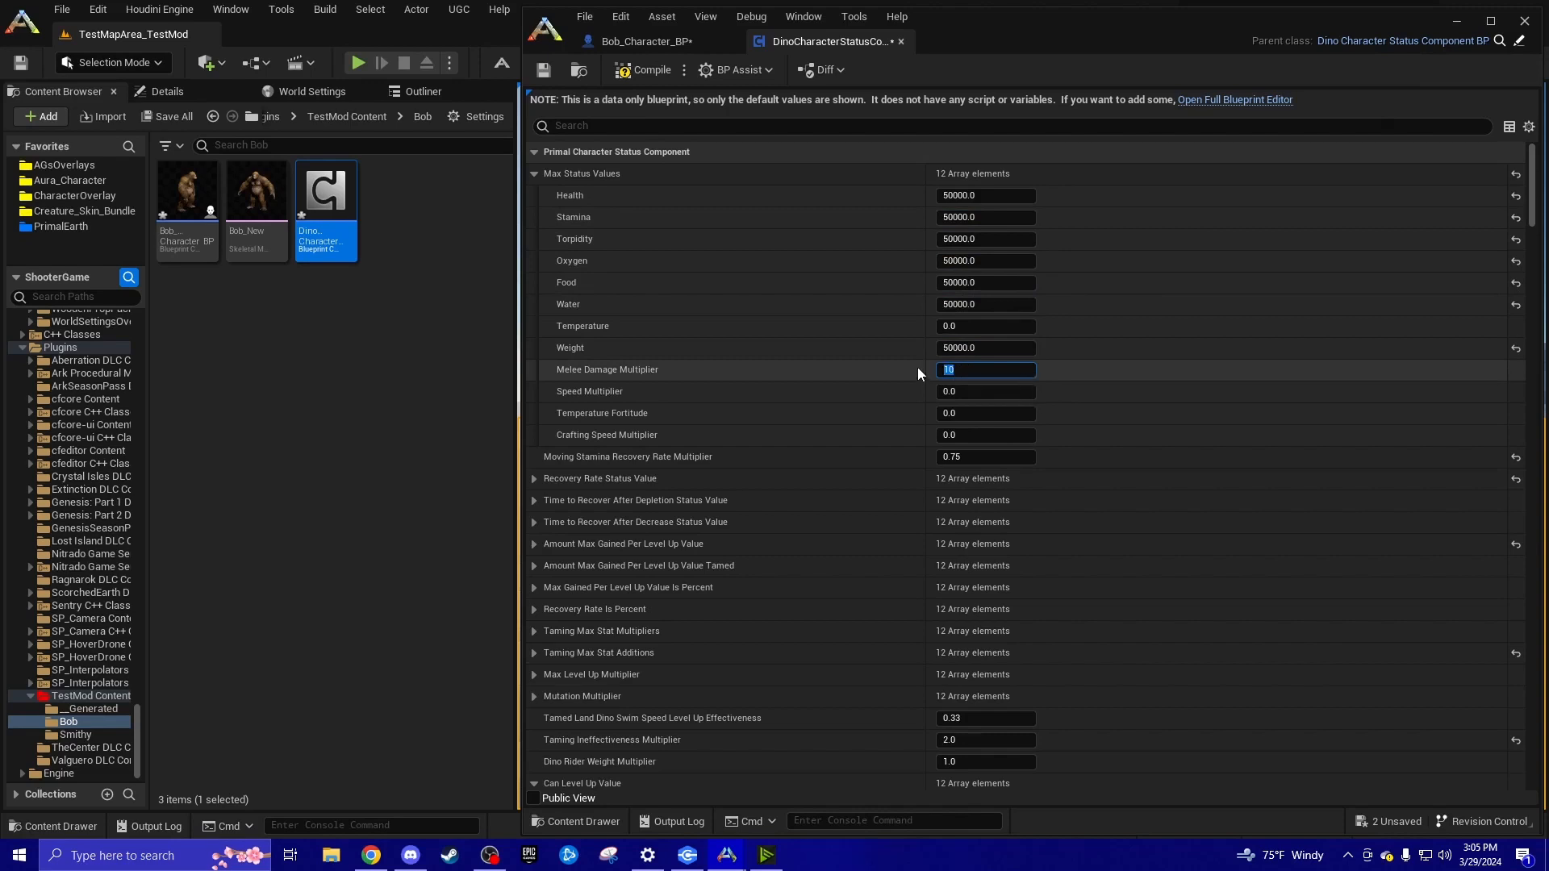
left_click(960, 435)
key("ctrl+v")
left_click(1097, 396)
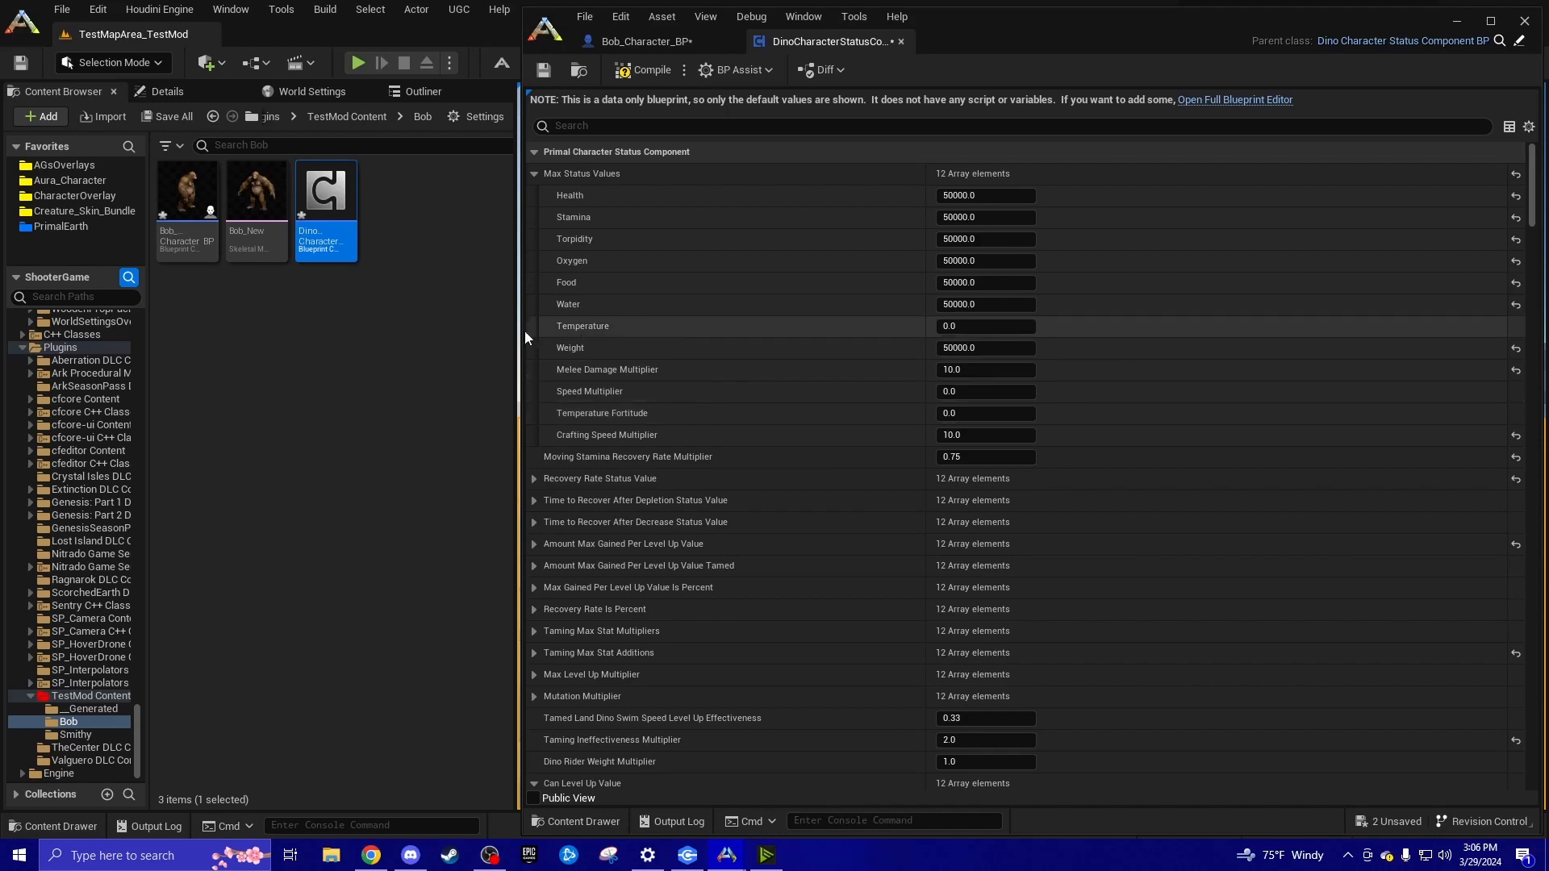
left_click(444, 338)
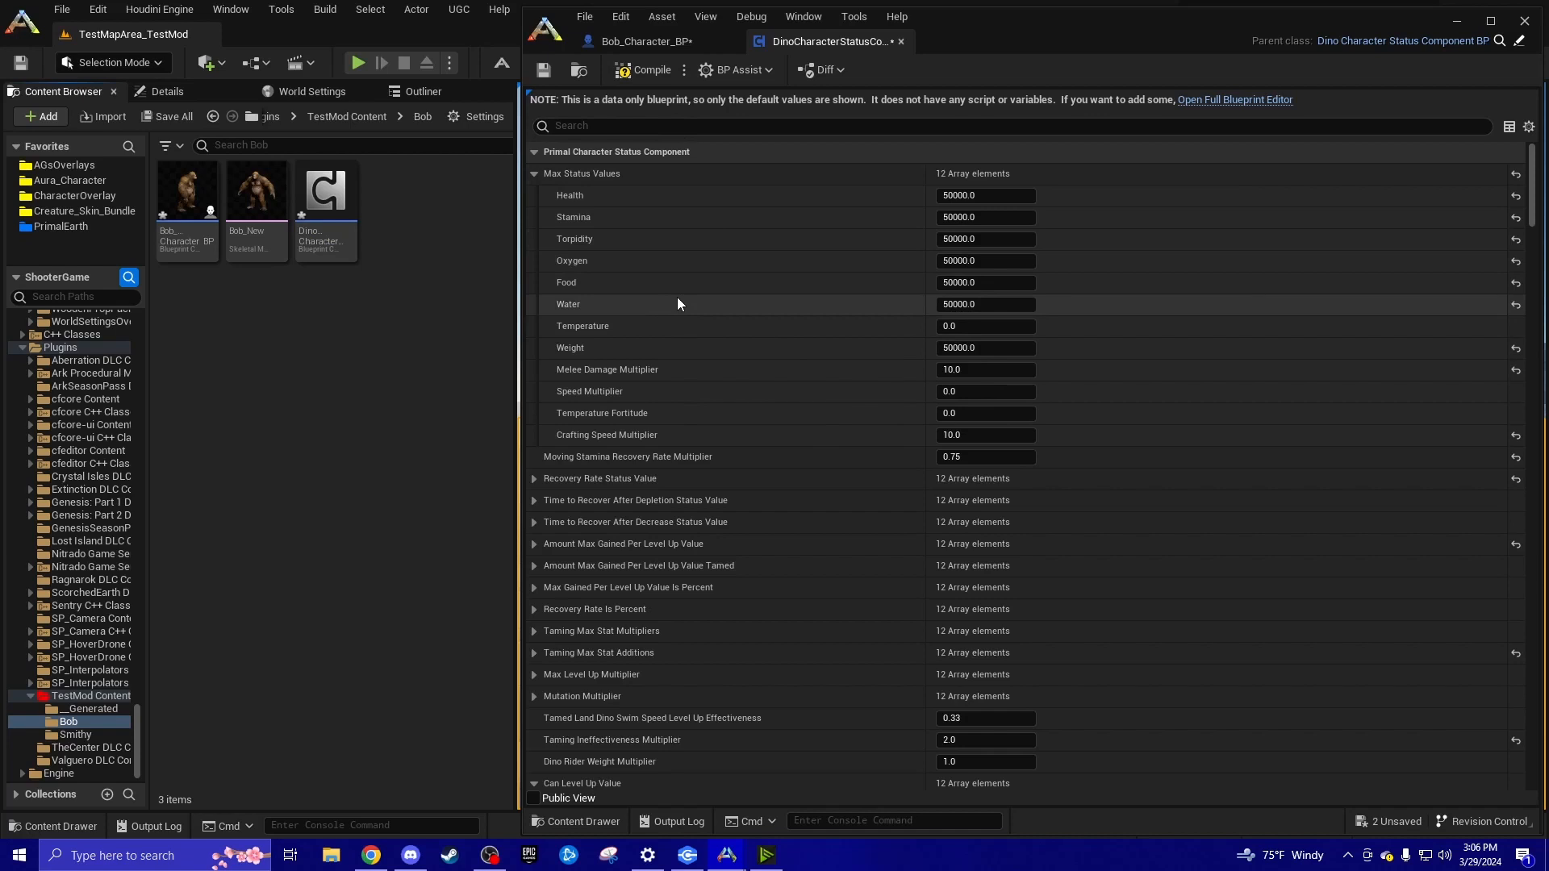
Expand Amount Max Gained Per Level Up Value Tamed and set its Health, Stamina, Torpidity and Oxygen to 3
scroll(656, 345, "down", 3)
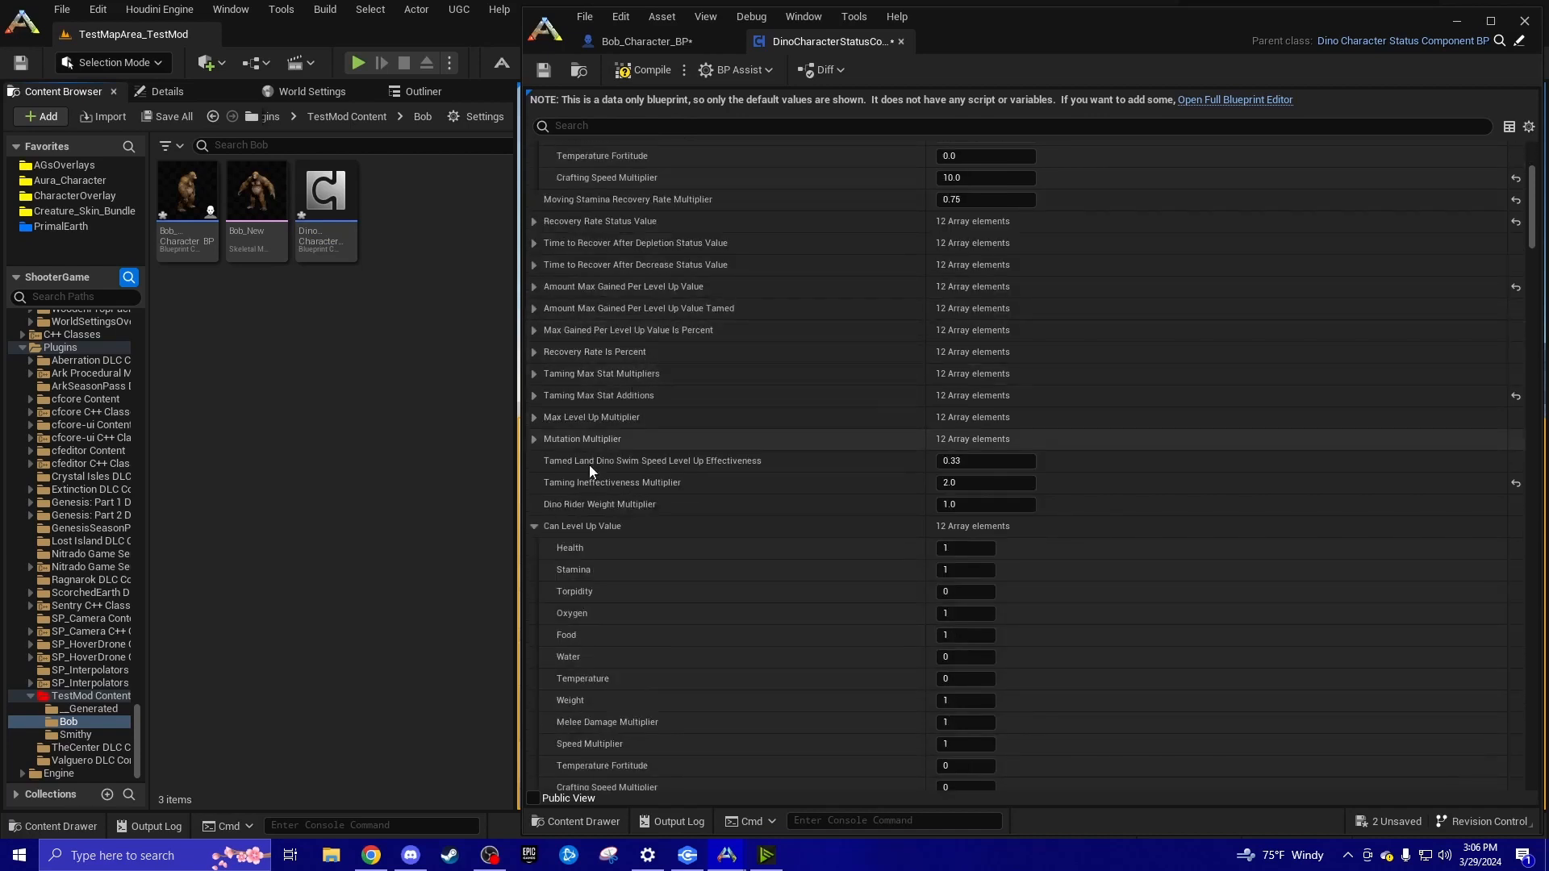
scroll(589, 464, "up", 1)
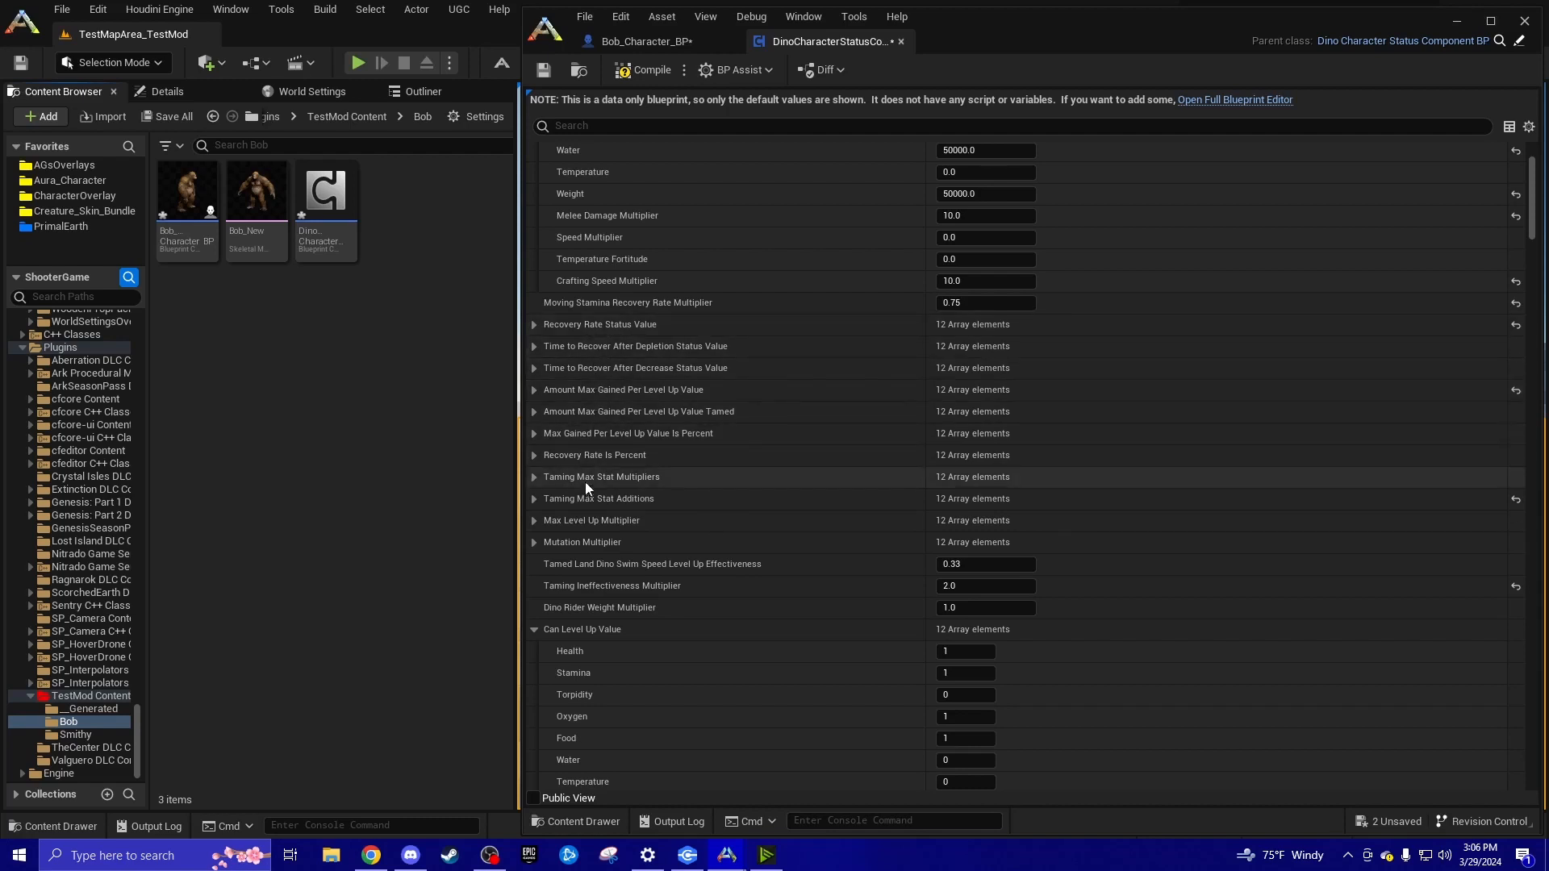
left_click(534, 413)
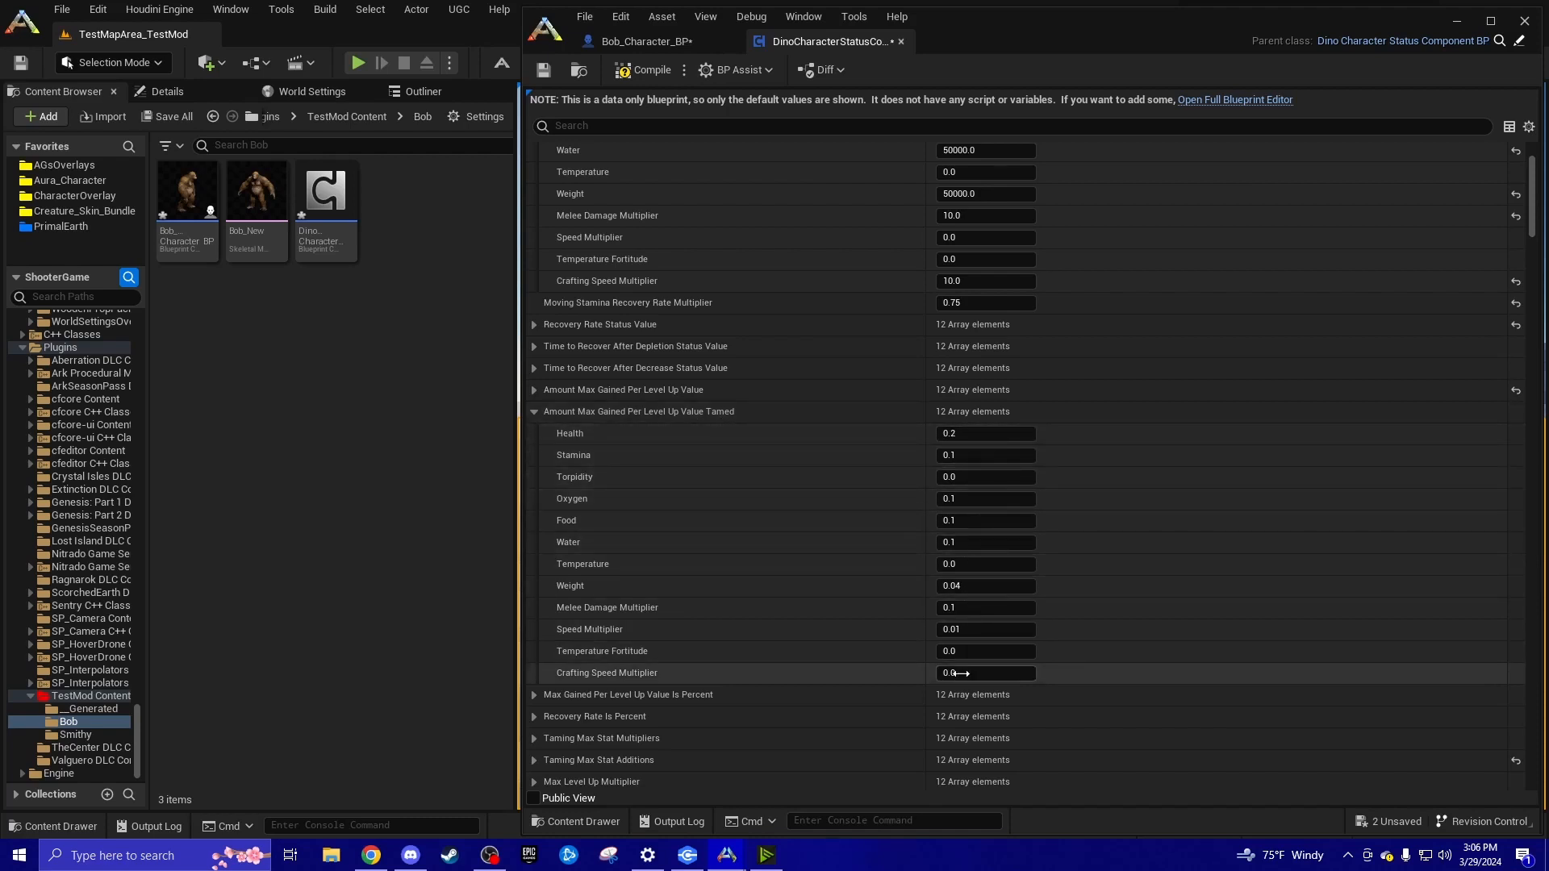
left_click(969, 437)
type("3")
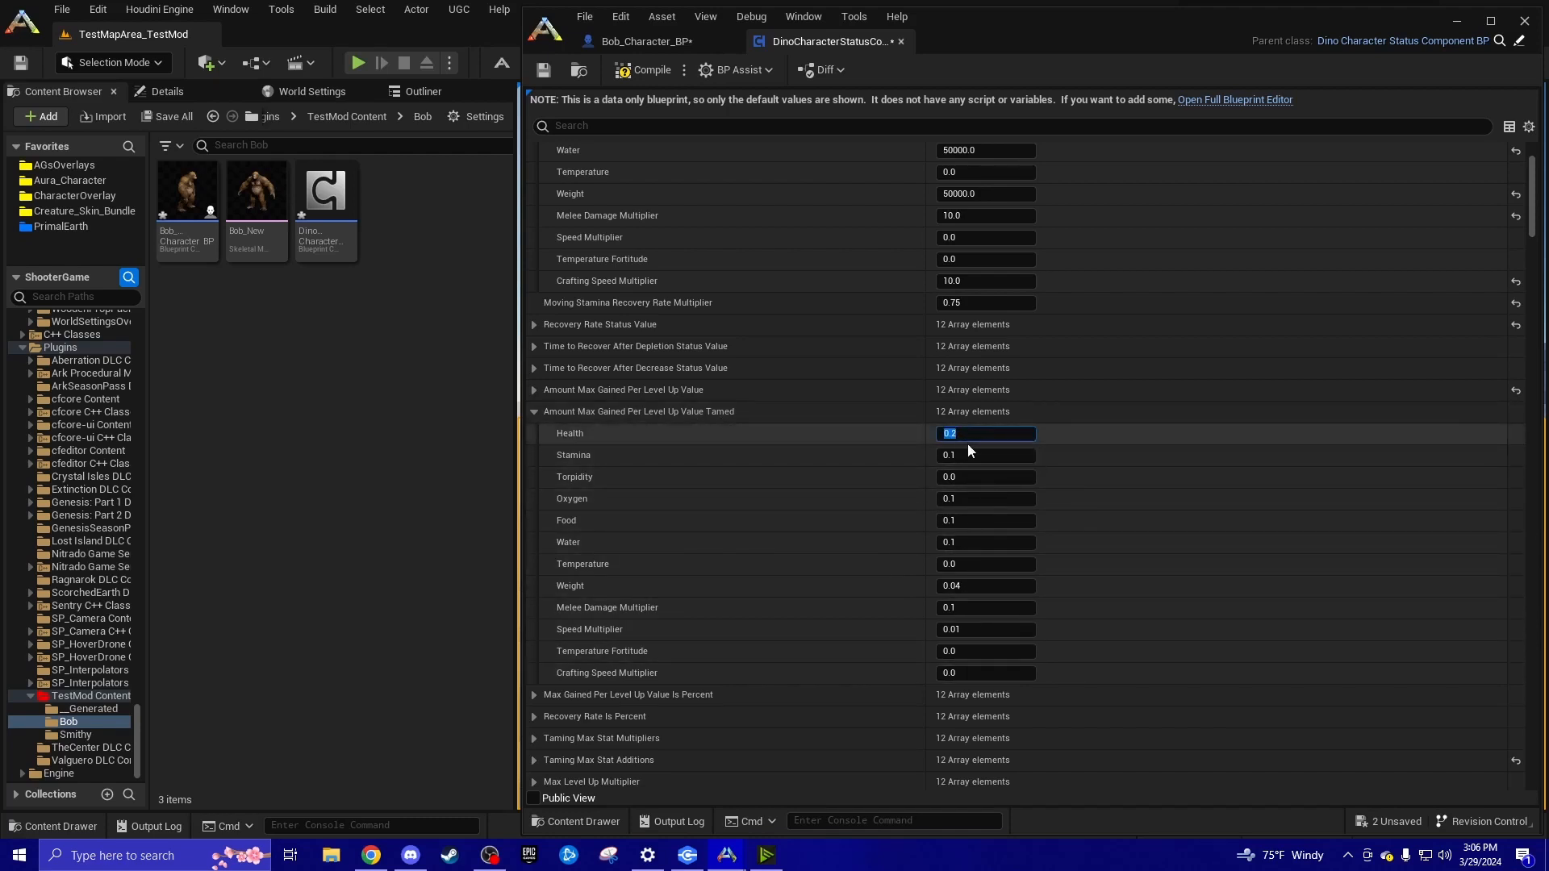
key("Tab")
type("3")
key("Tab")
type("3")
key("Tab")
type("3")
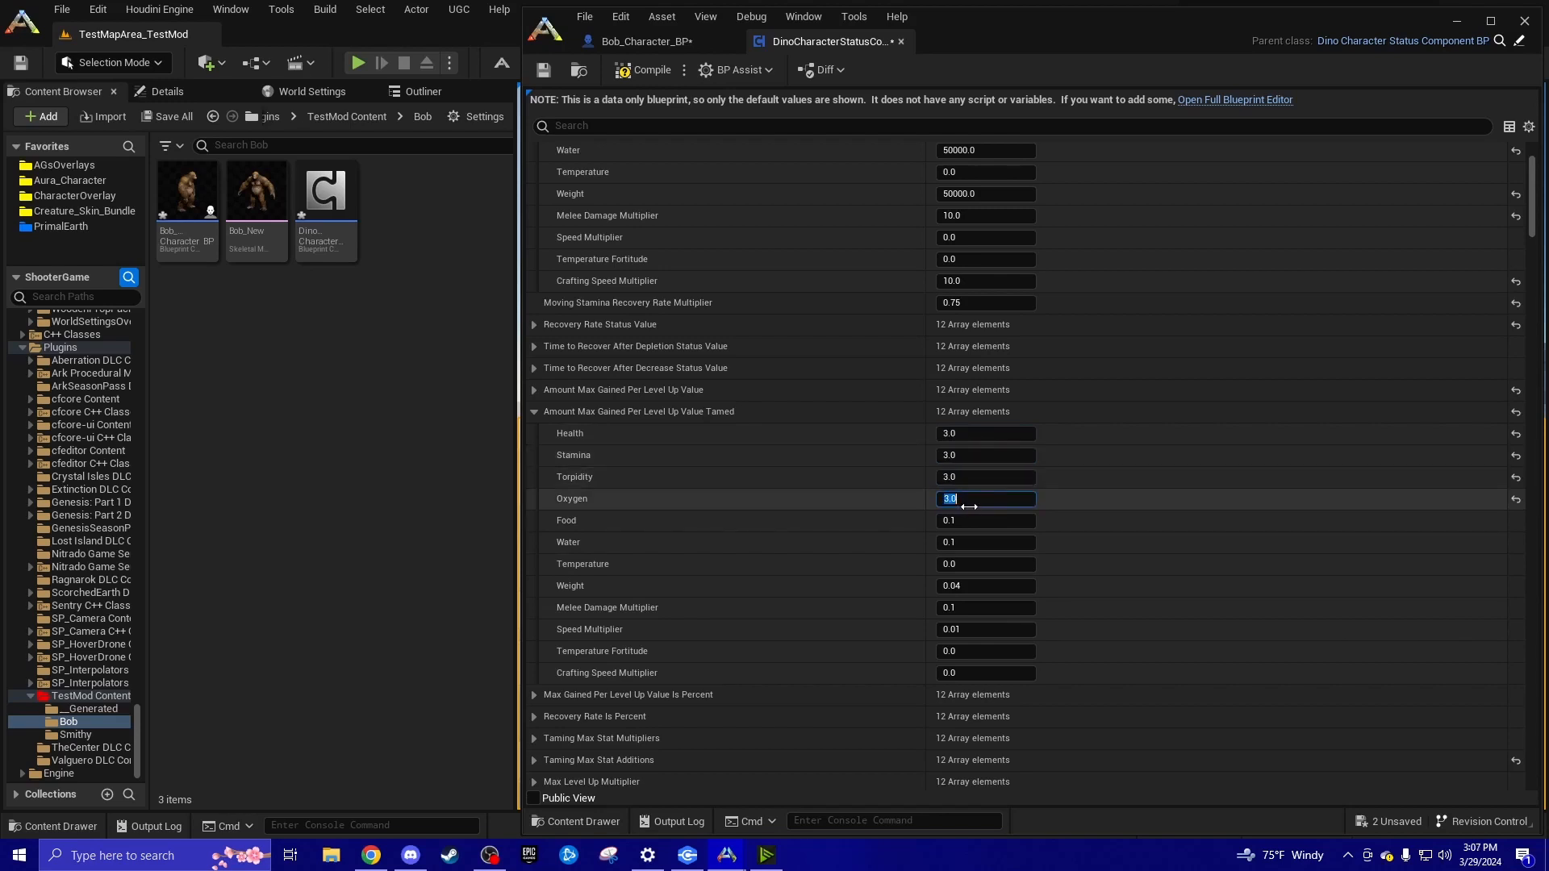
Set the tamed per-level gains for Food, Water, Temperature, Weight, Melee Damage Multiplier and Speed Multiplier to 3
key("Tab")
type("3")
key("Tab")
type("3")
key("Tab")
type("3")
key("Tab")
type("3")
key("Tab")
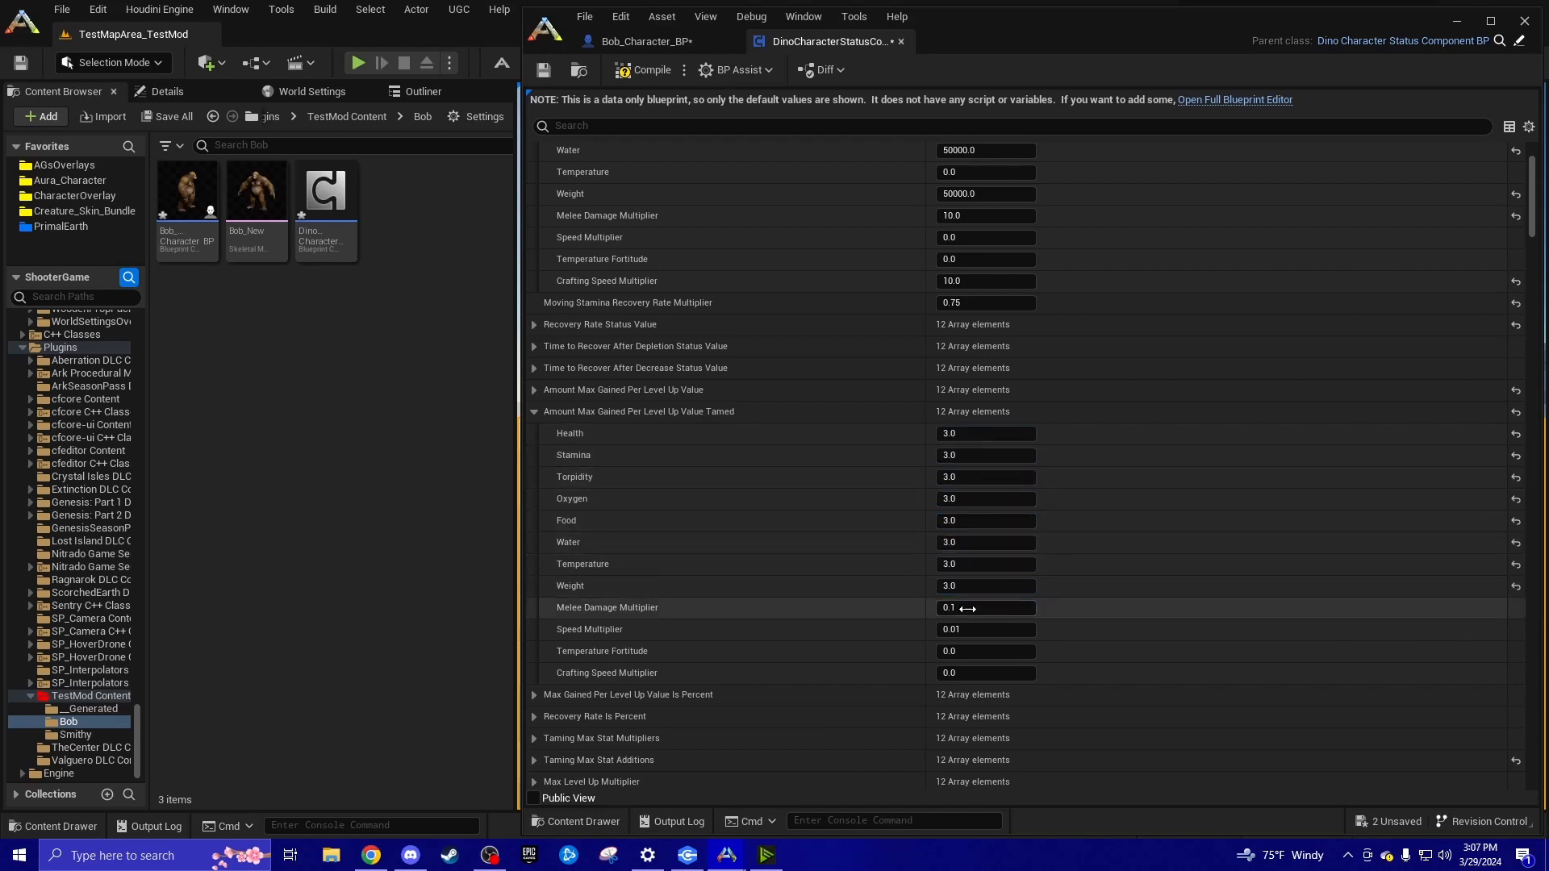
type("3")
key("Tab")
type("3.")
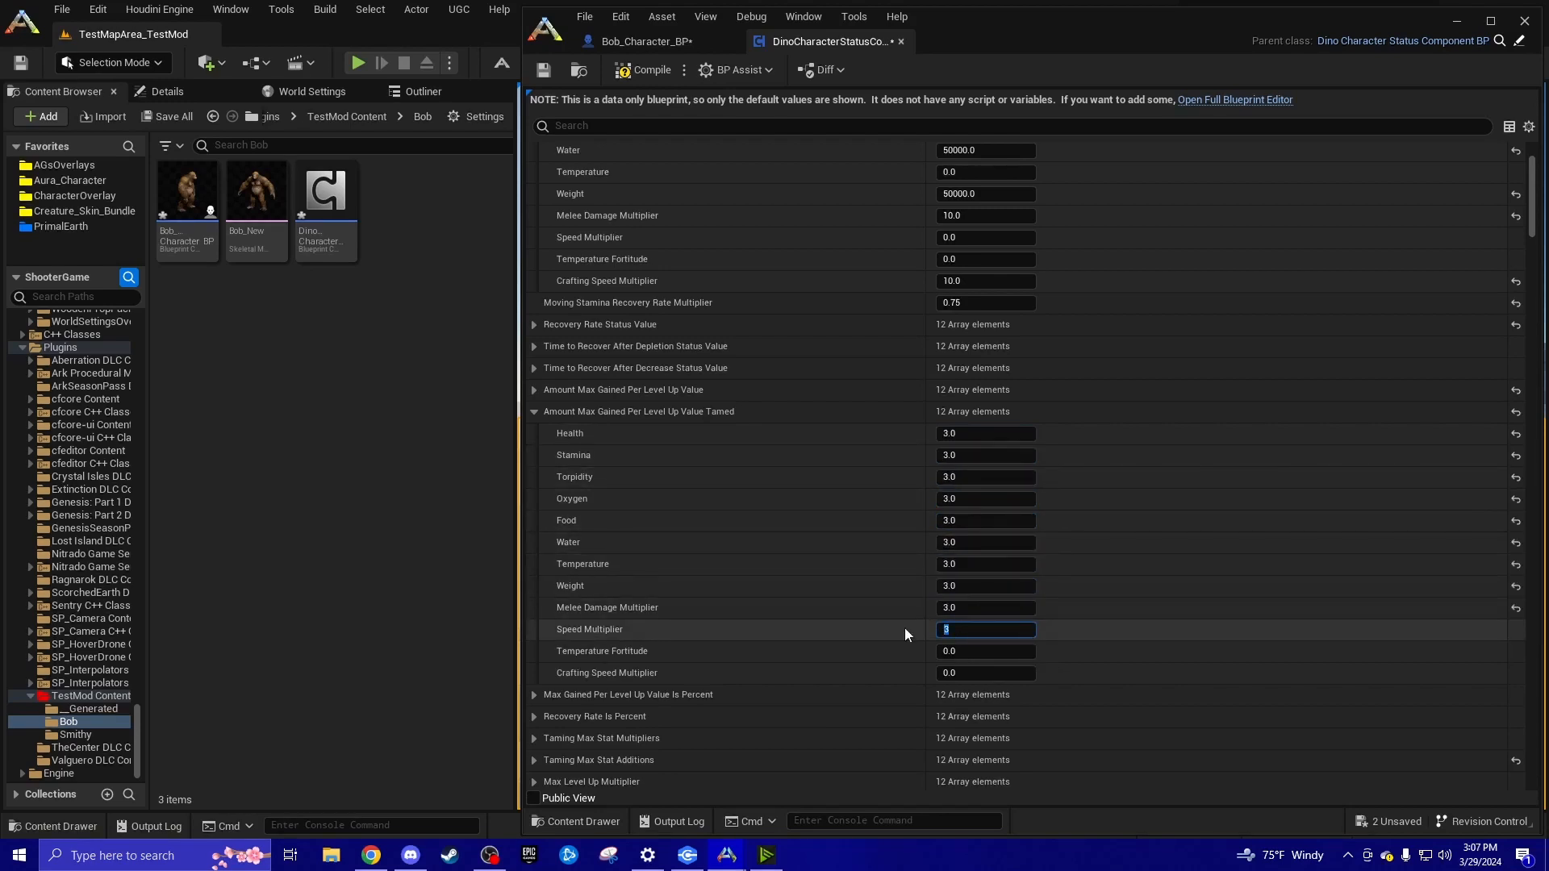
Reset the tamed per-level gain for Speed Multiplier to its default value of 0.01
type("0")
left_click(1430, 638)
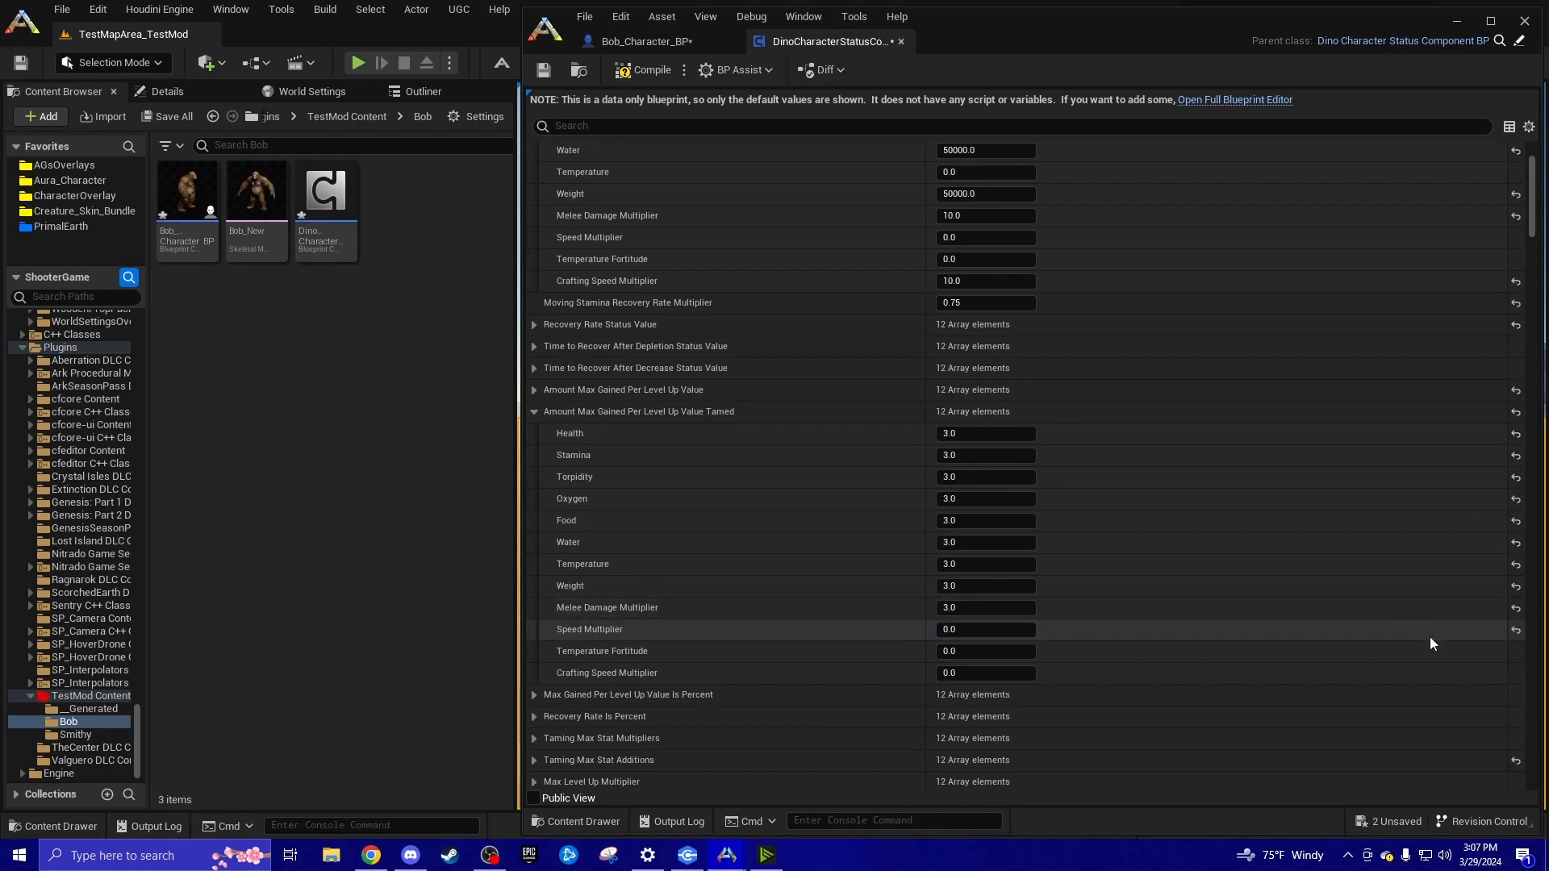
left_click(1516, 630)
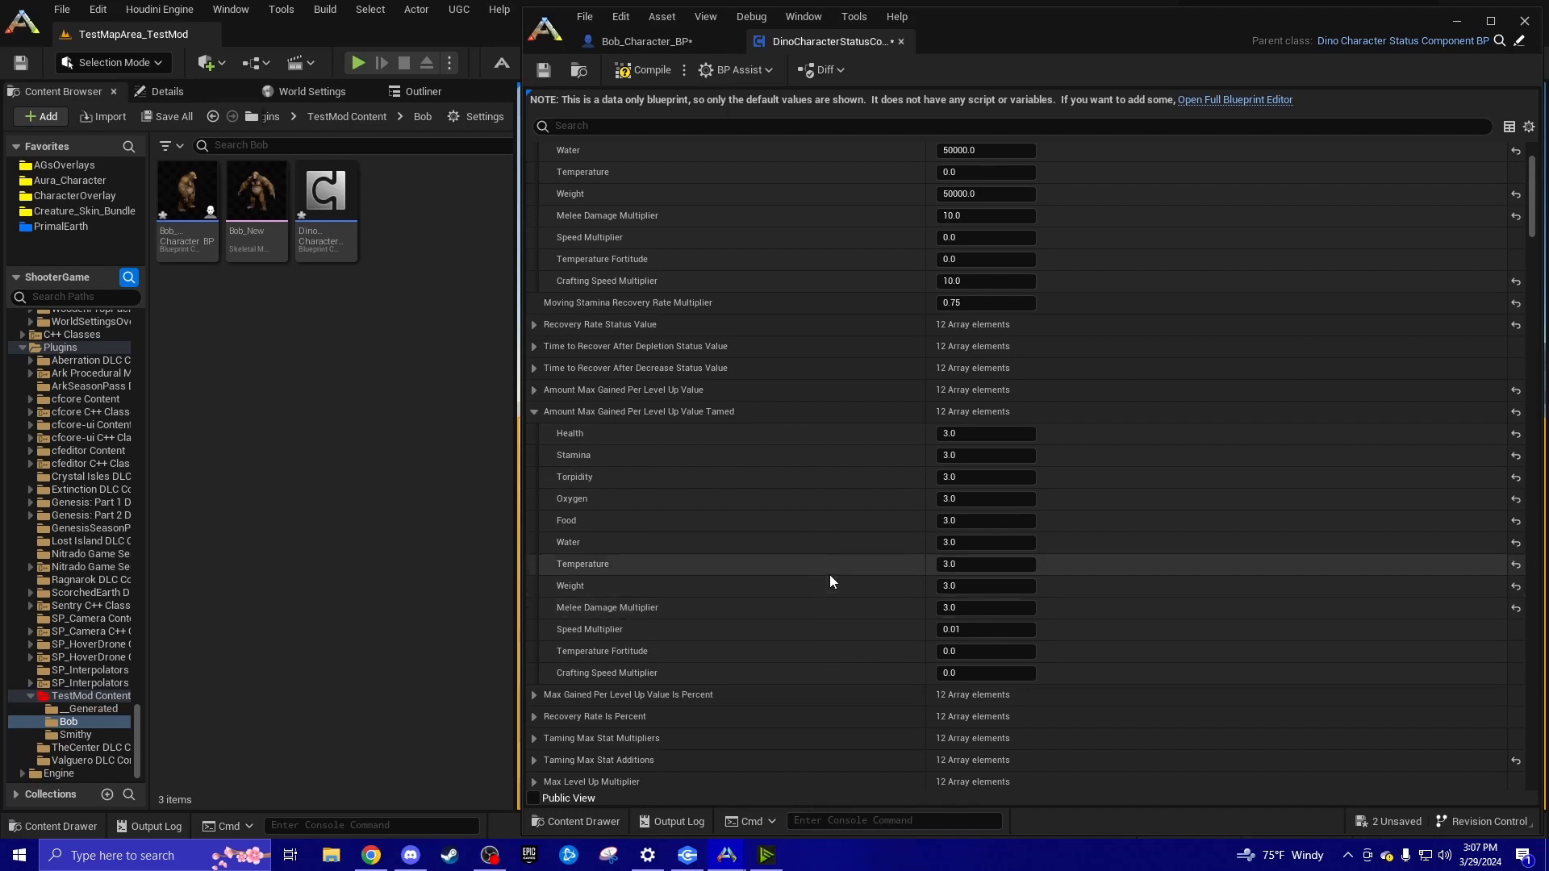
Compile the Bob status component and collapse its Amount Max Gained Per Level Up Value Tamed list
scroll(829, 575, "up", 3)
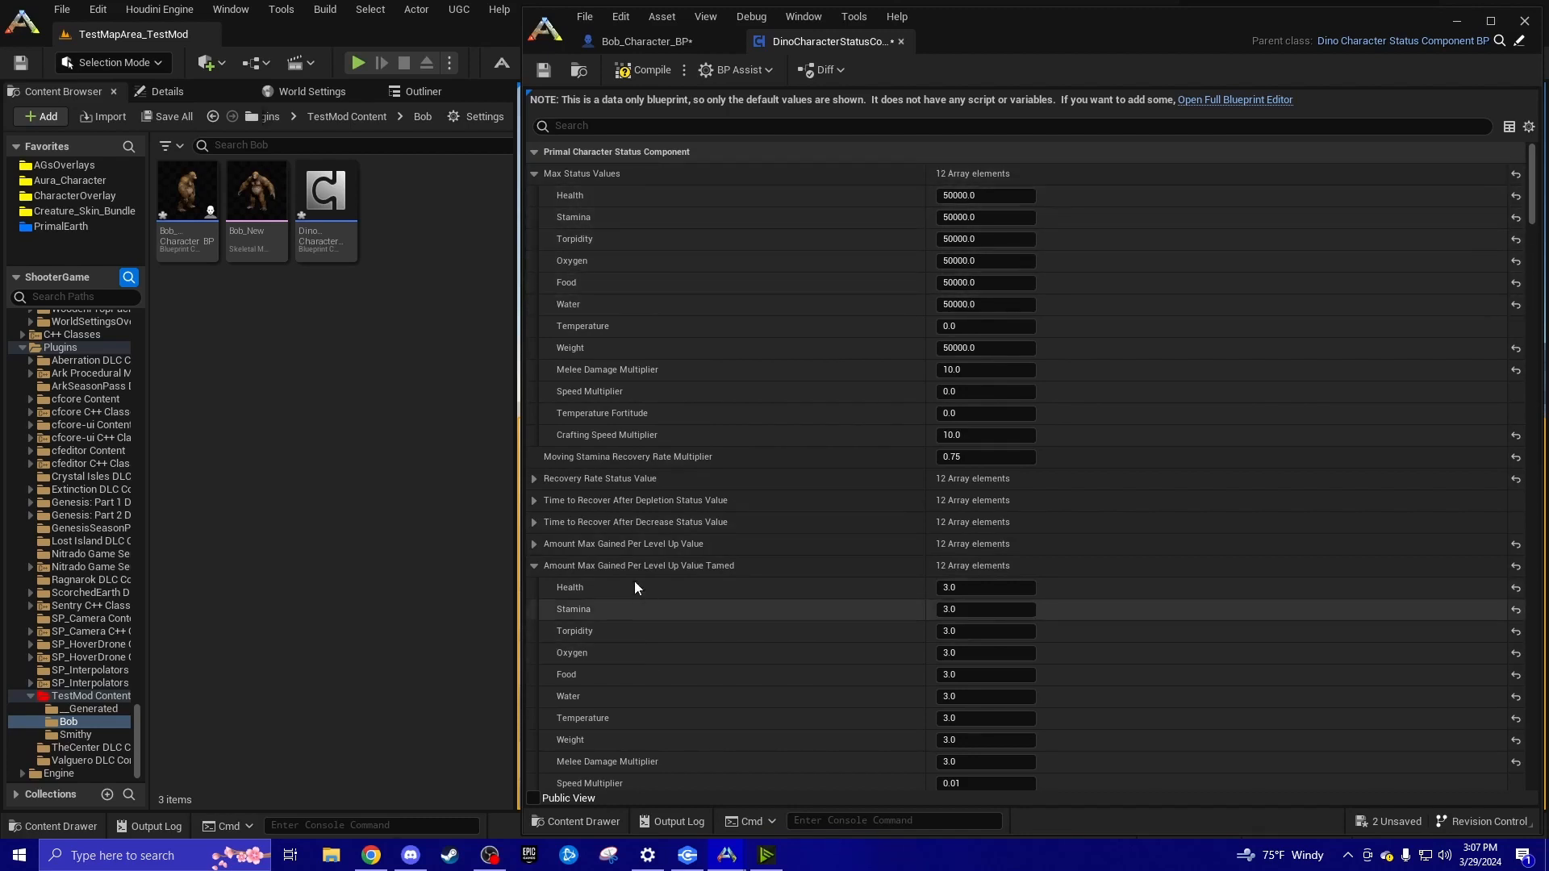
scroll(689, 609, "down", 2)
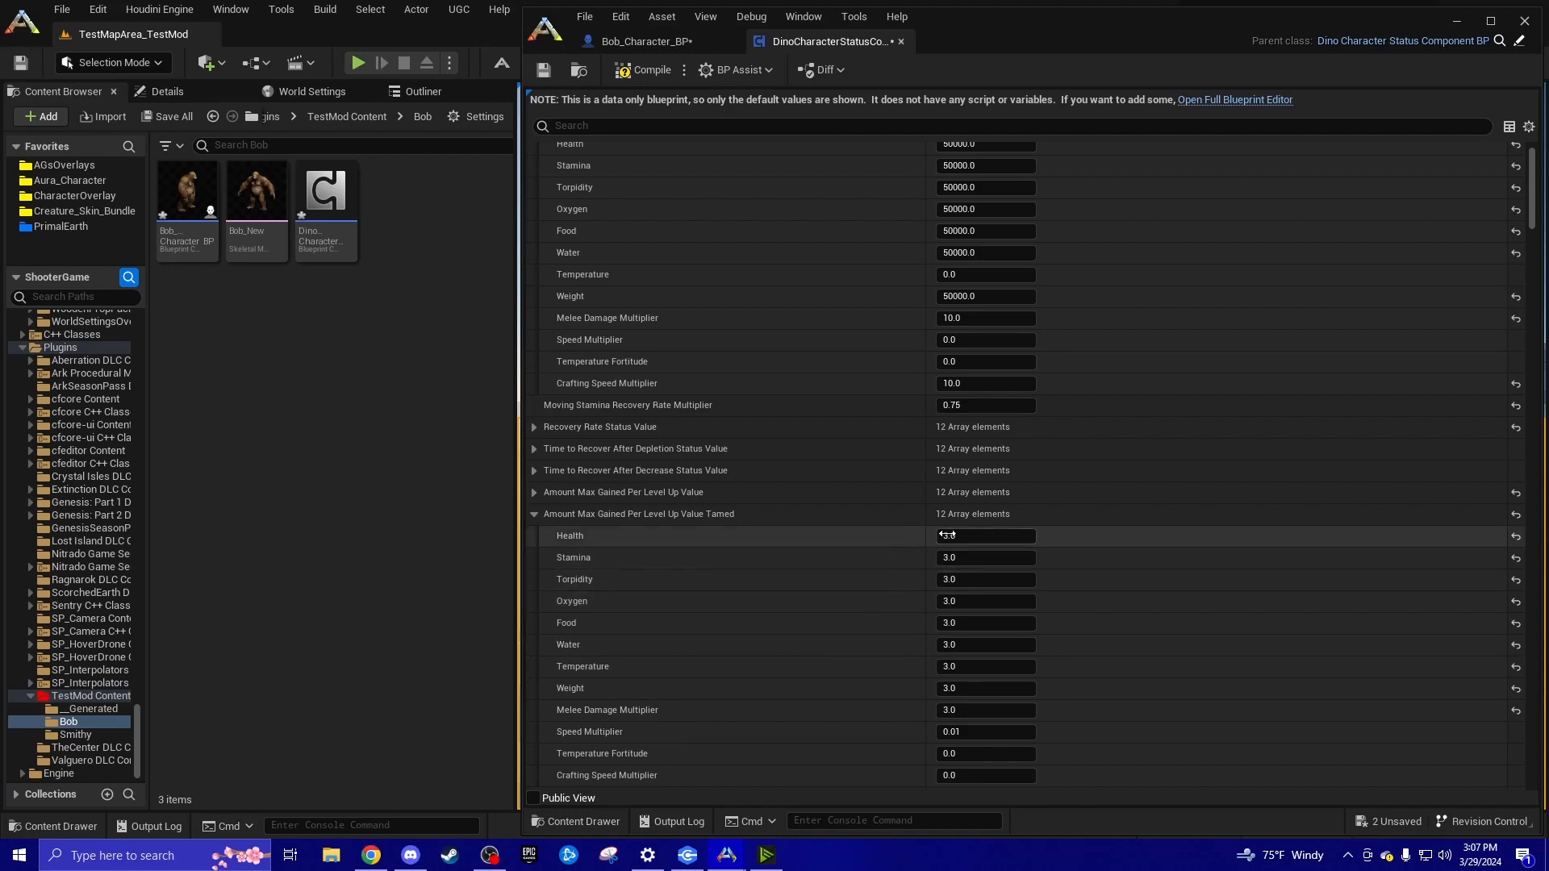
scroll(1002, 266, "up", 2)
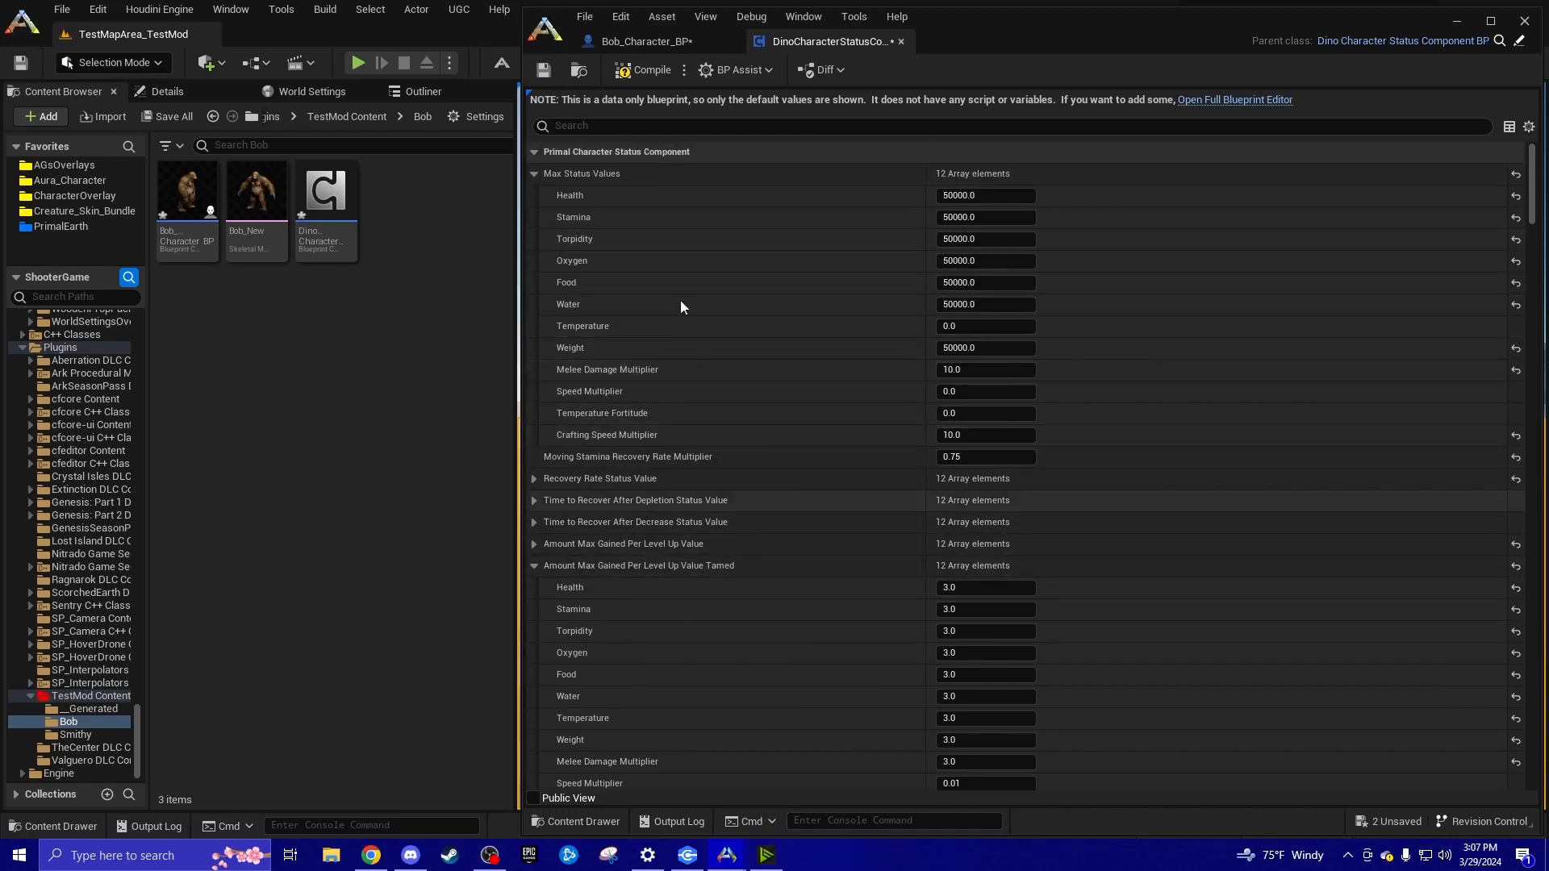
left_click(636, 72)
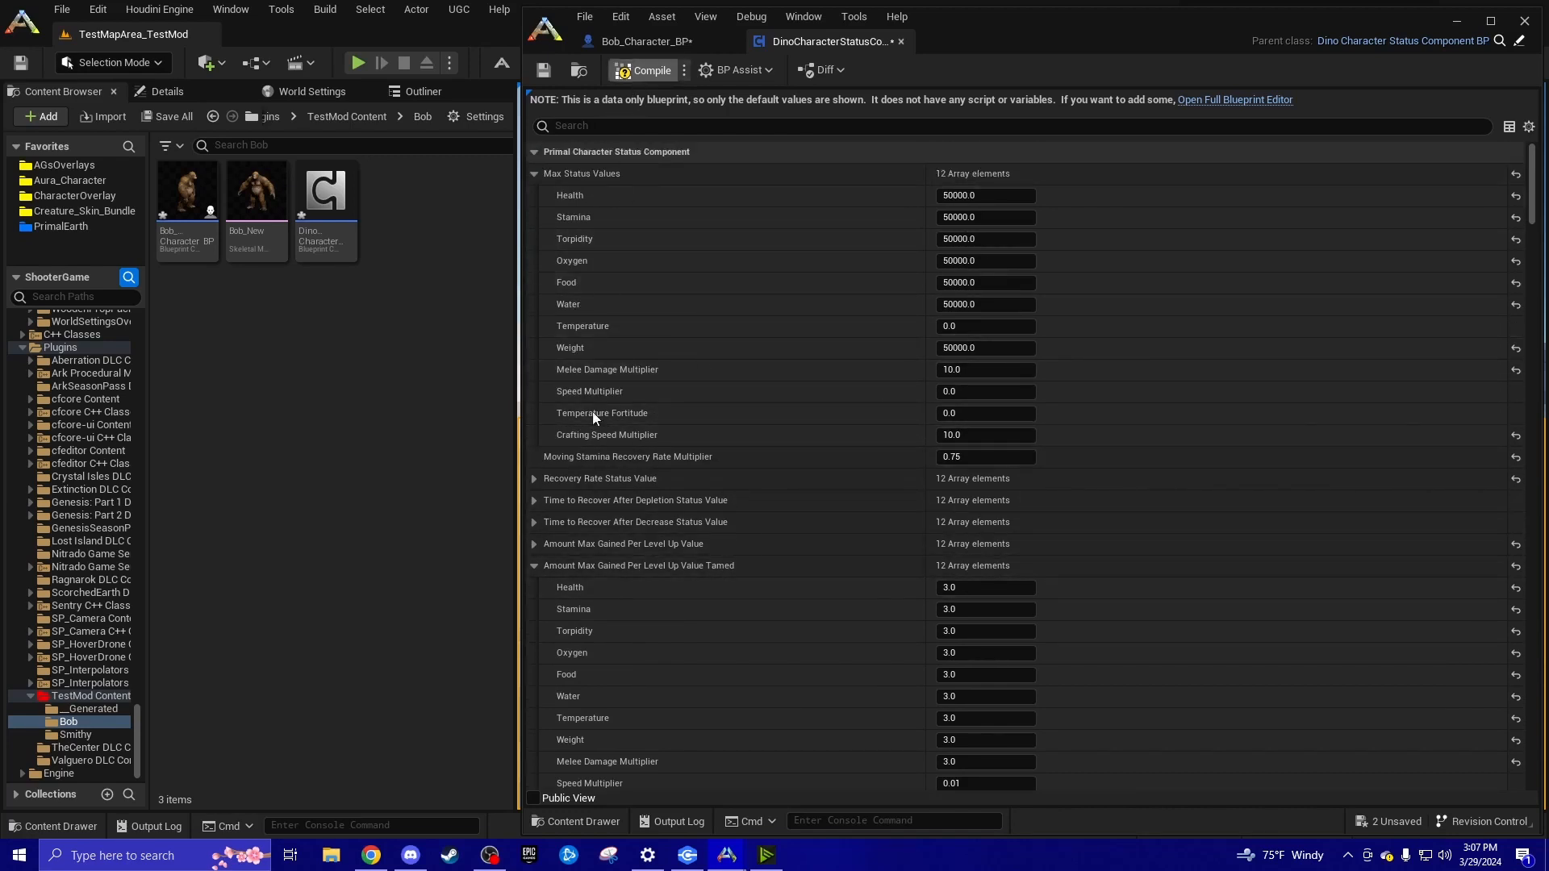
left_click(534, 566)
left_click(568, 565)
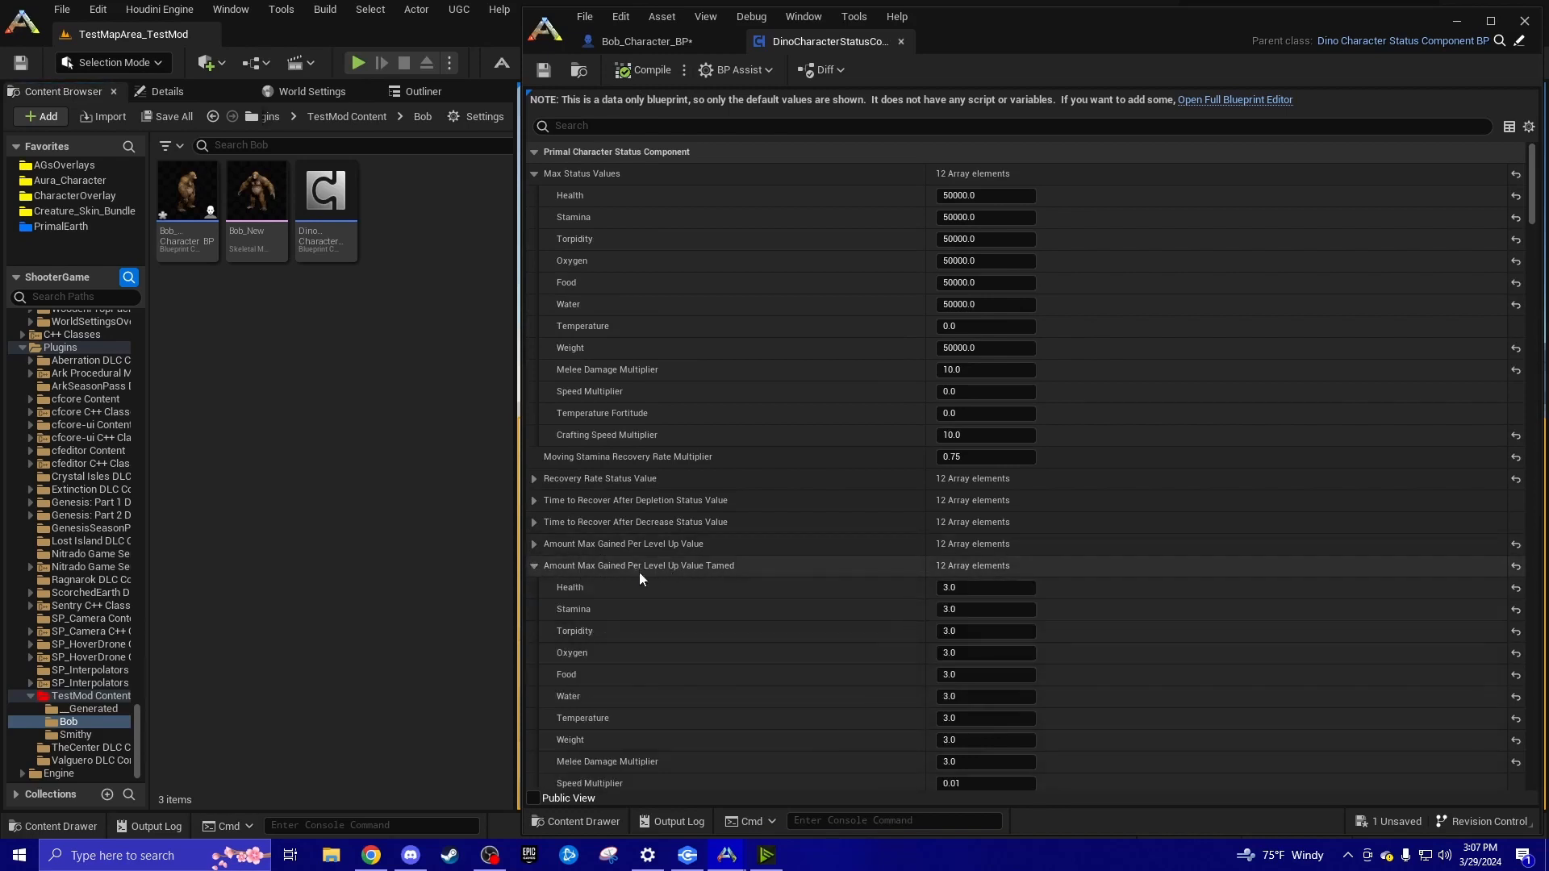
scroll(1005, 649, "down", 1)
scroll(723, 534, "down", 3)
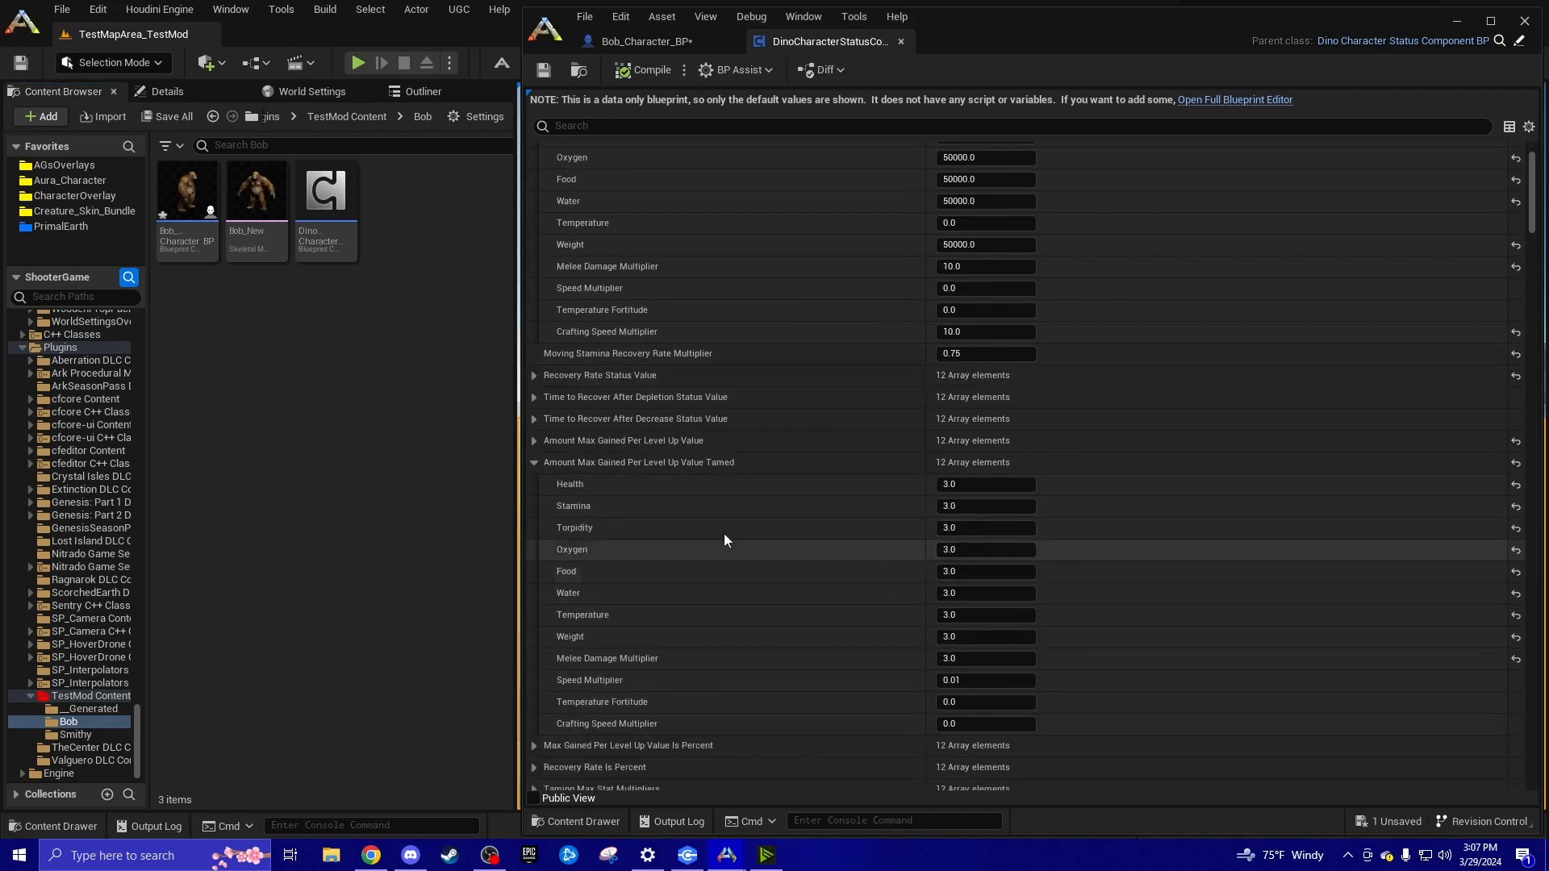
left_click(535, 468)
scroll(629, 520, "up", 4)
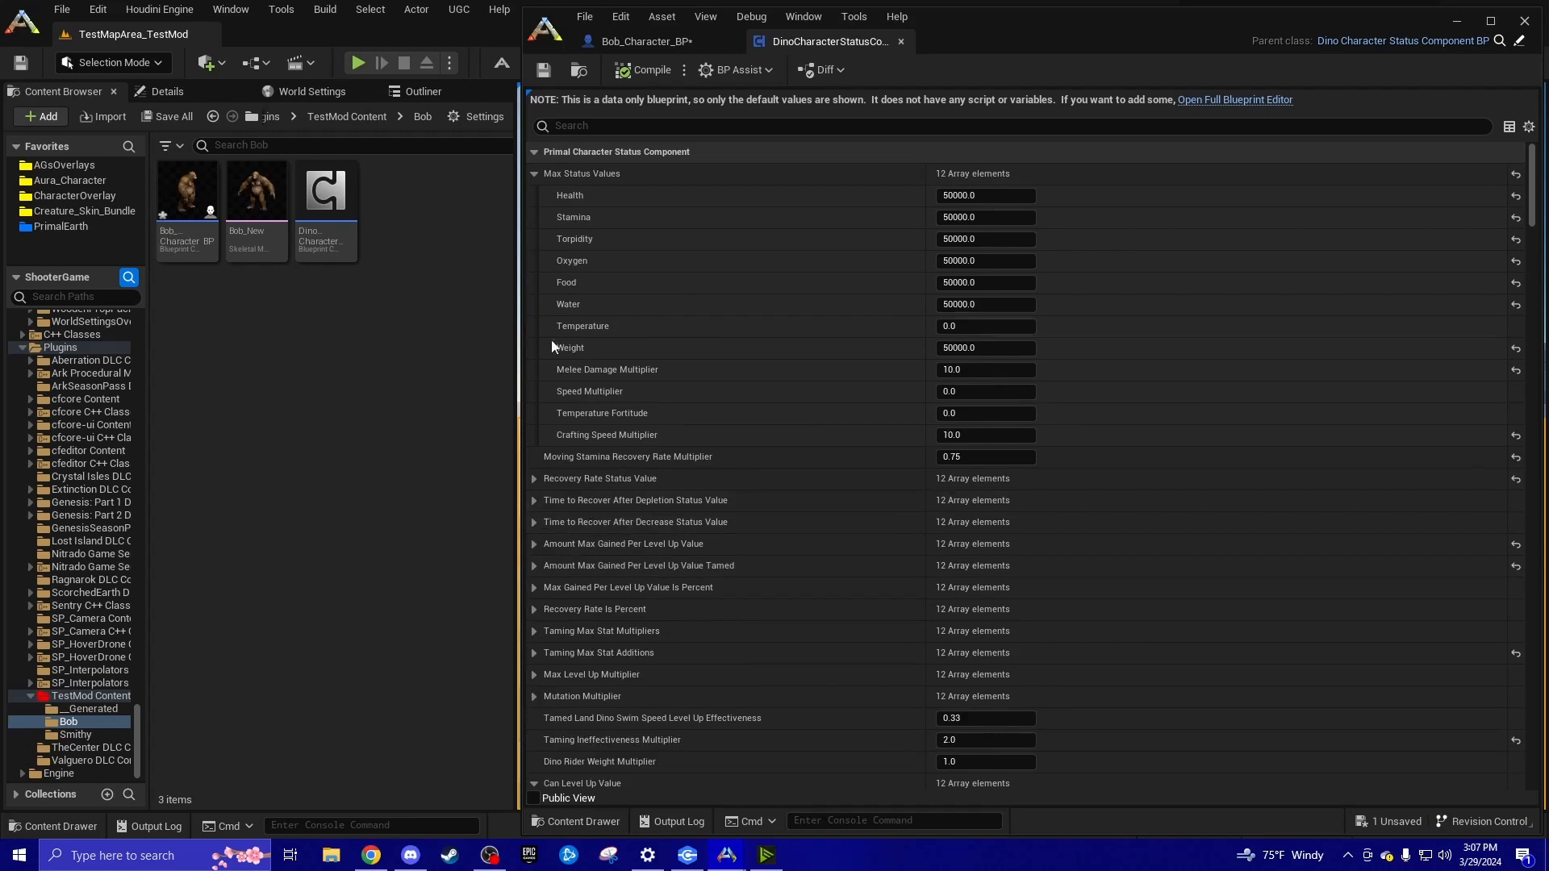
Find and set the Bob status component's Character Status Component Priority to 5, compile it, and return to Bob_Character_BP
left_click(631, 44)
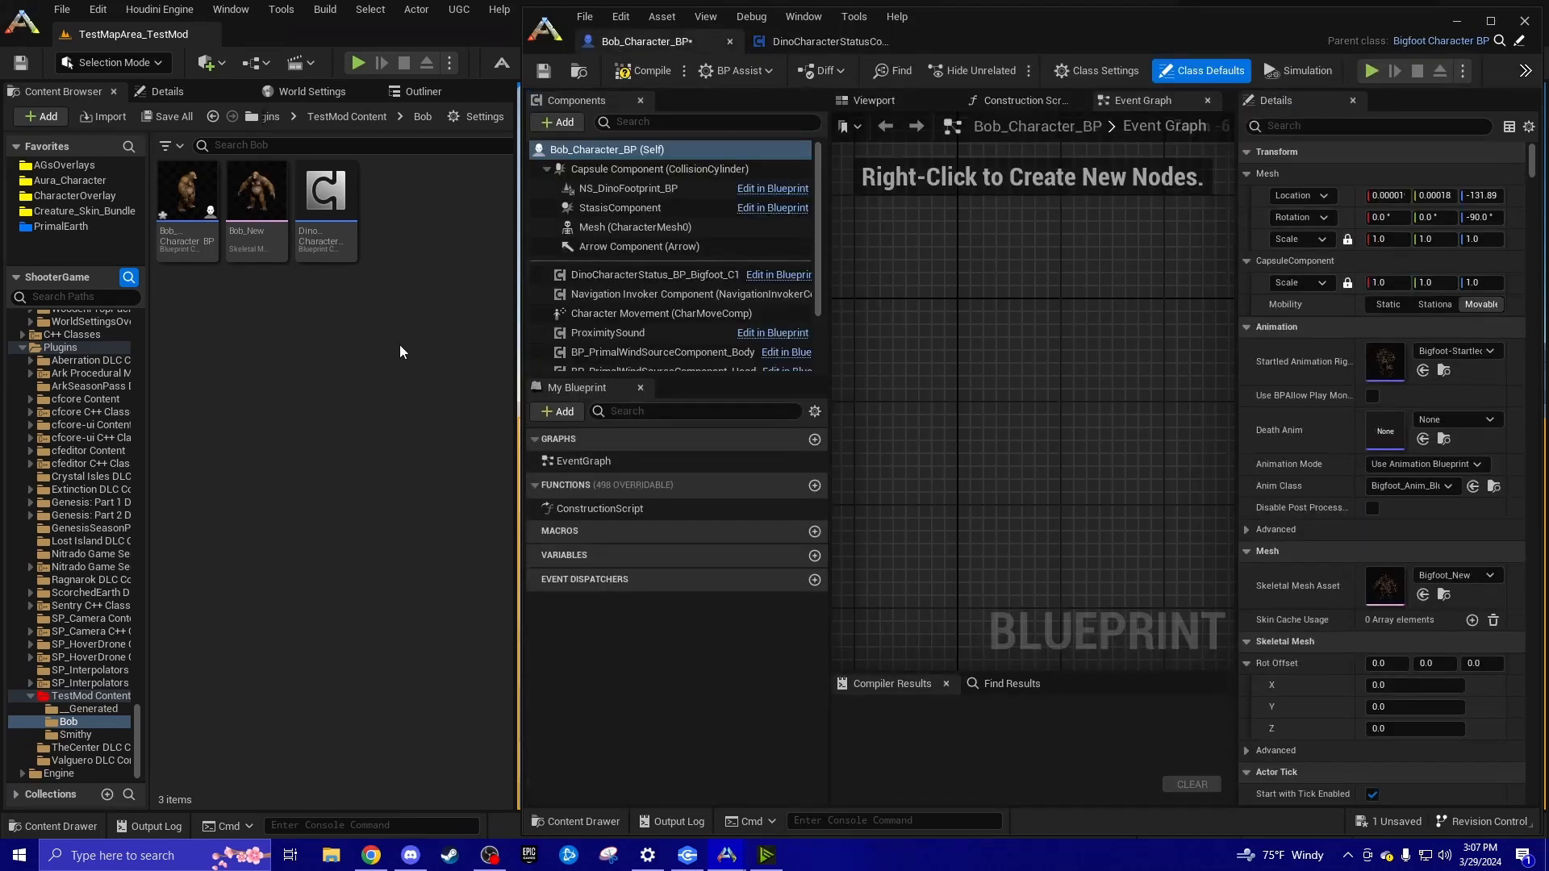
left_click(770, 42)
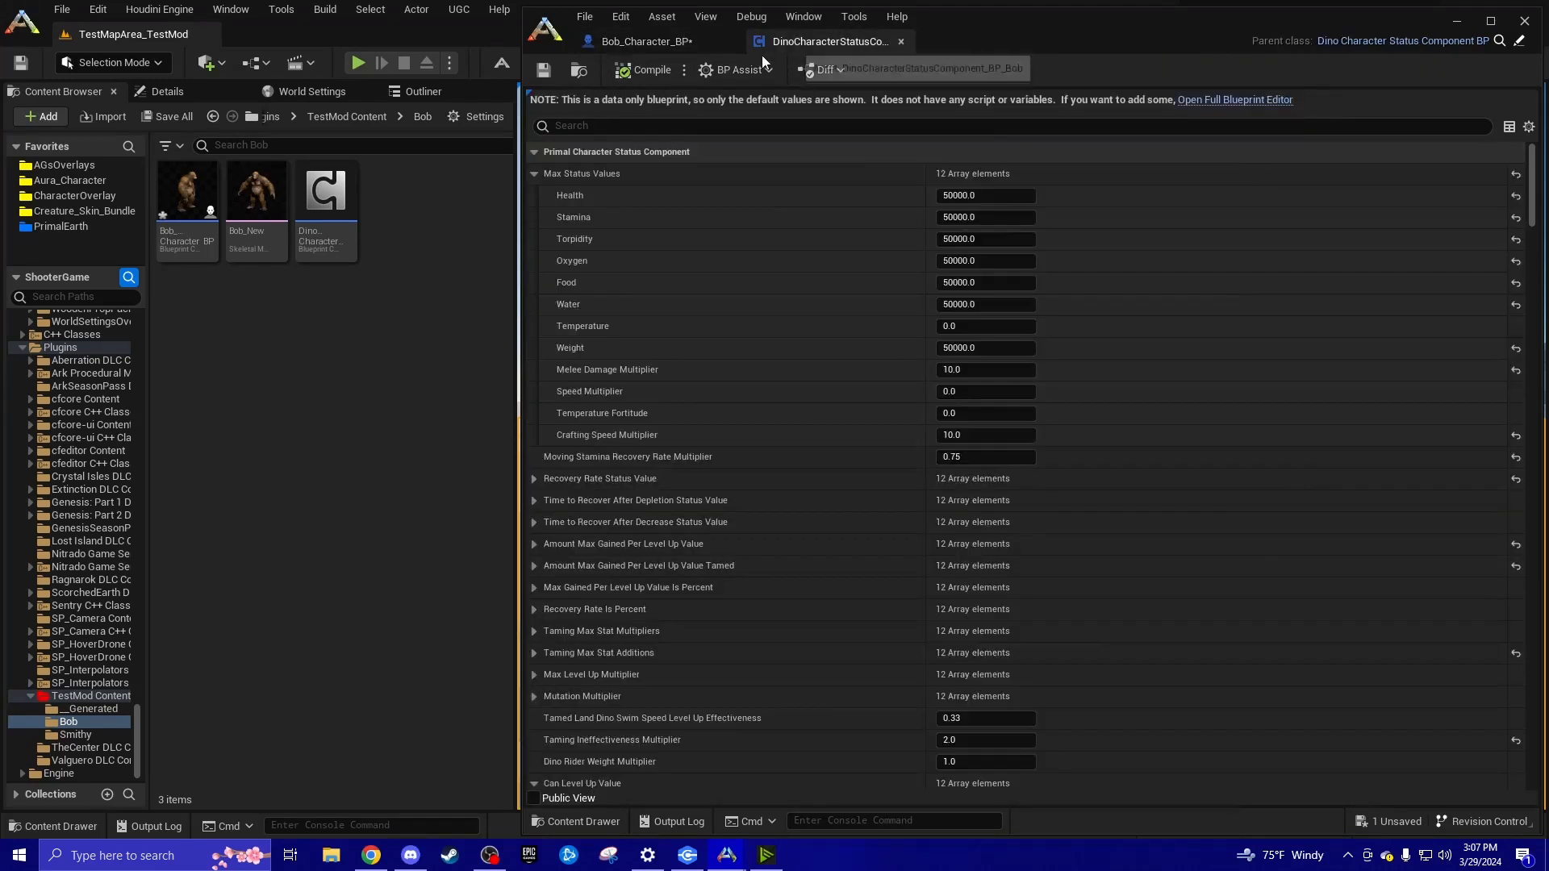
left_click(627, 125)
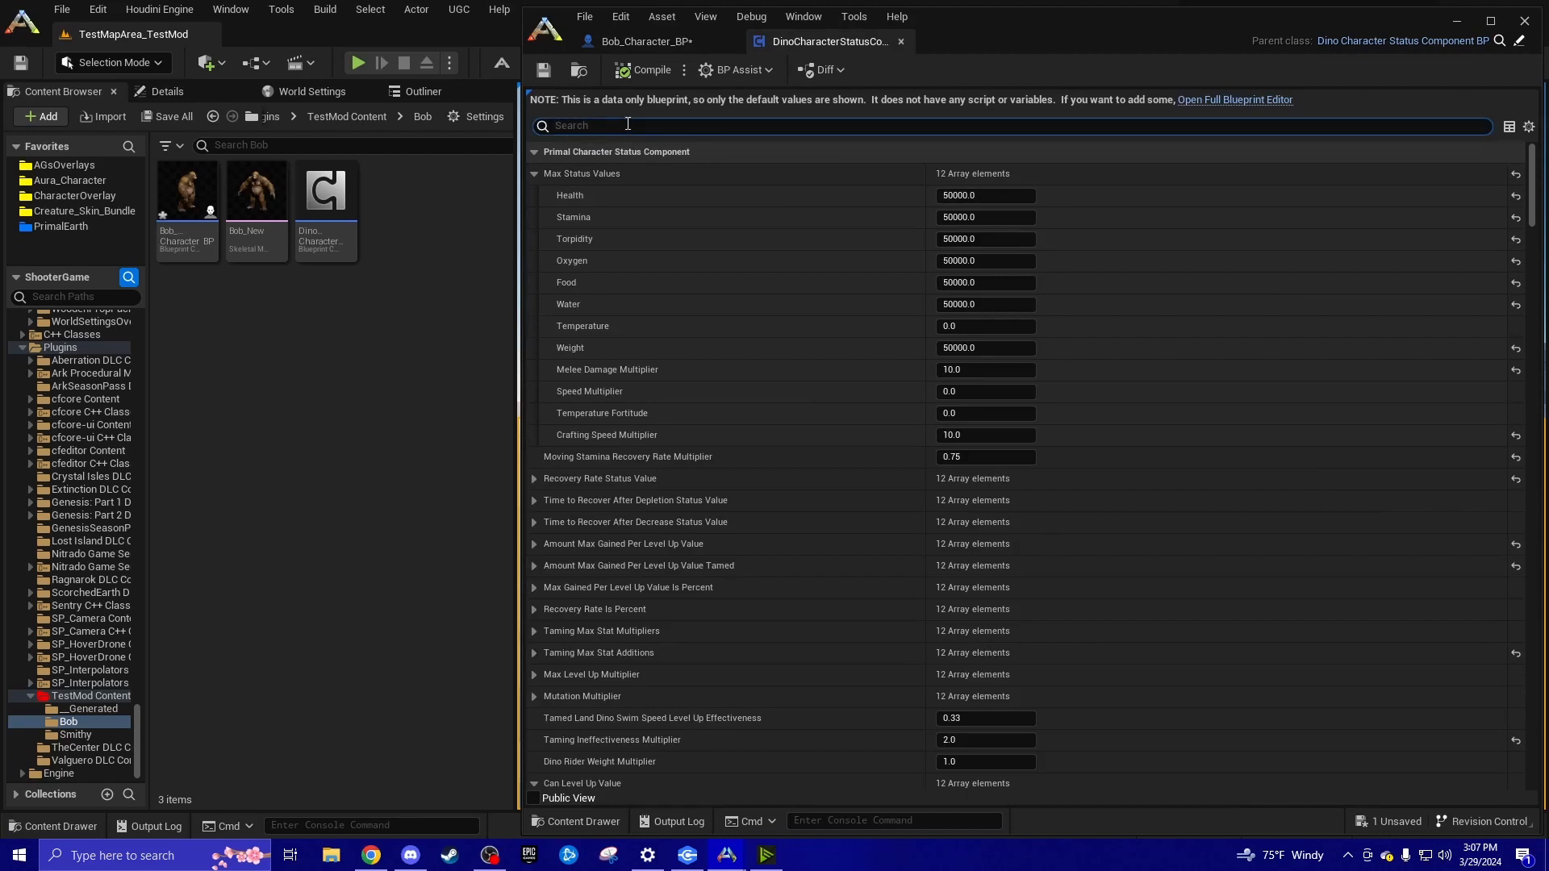
type("p")
left_click(646, 41)
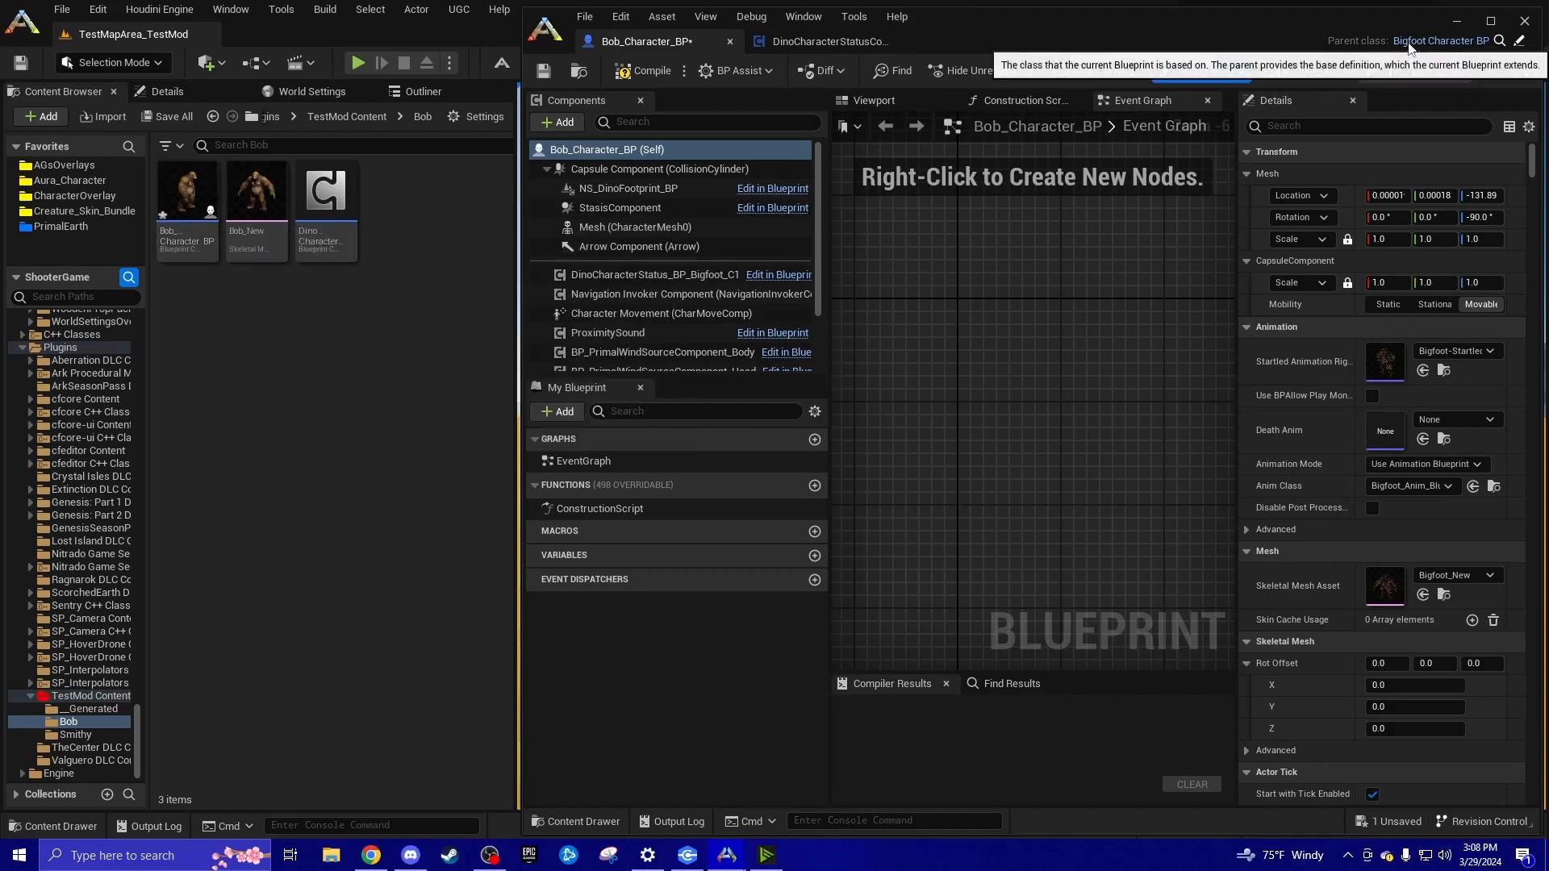
left_click(842, 41)
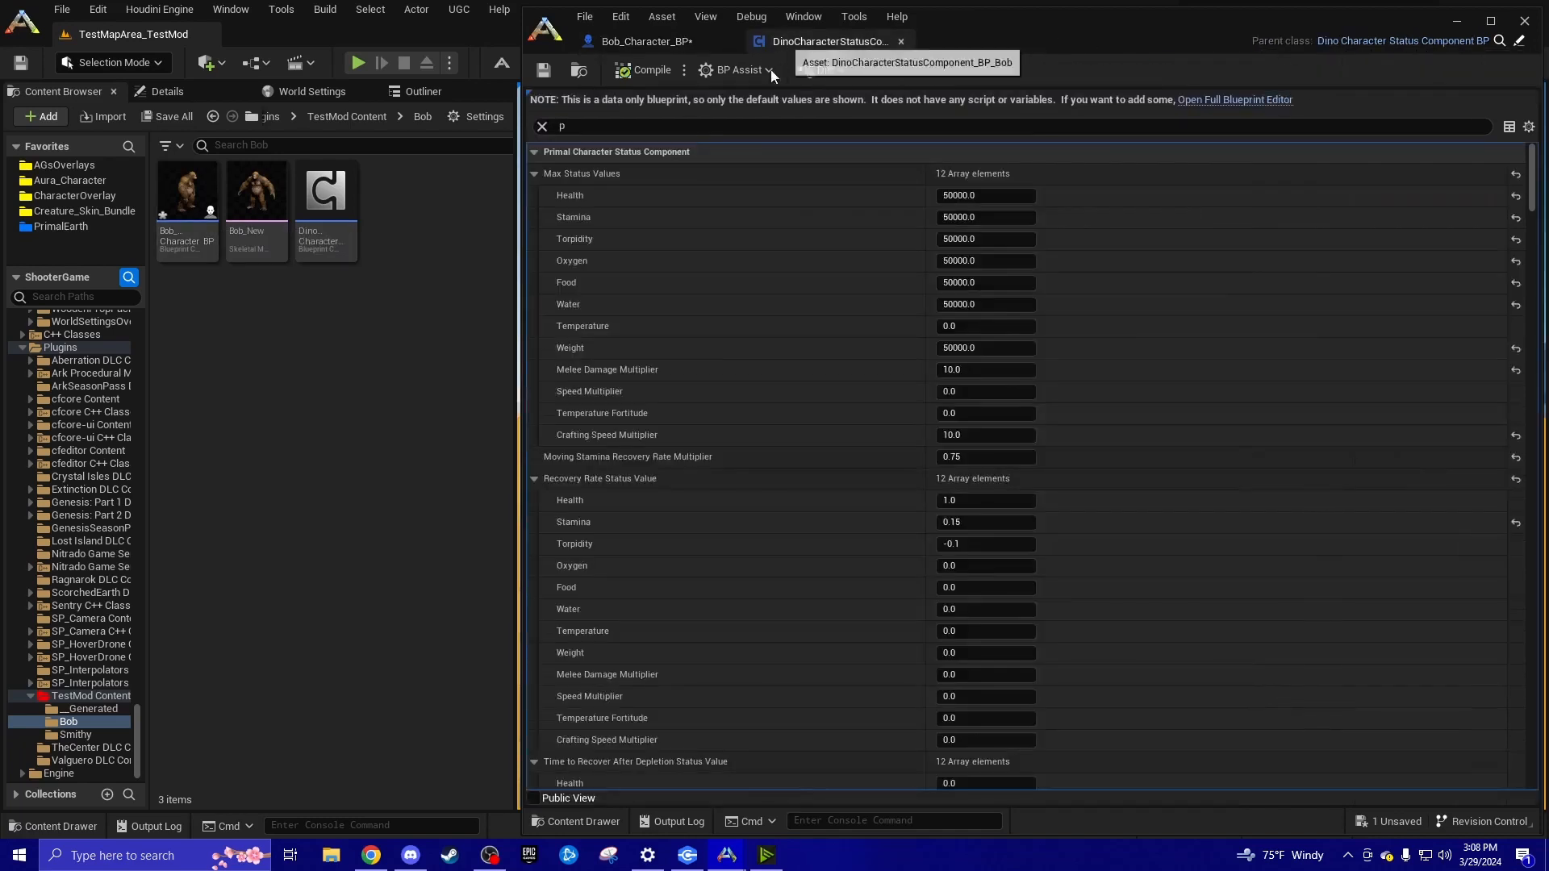
left_click(612, 126)
type("p")
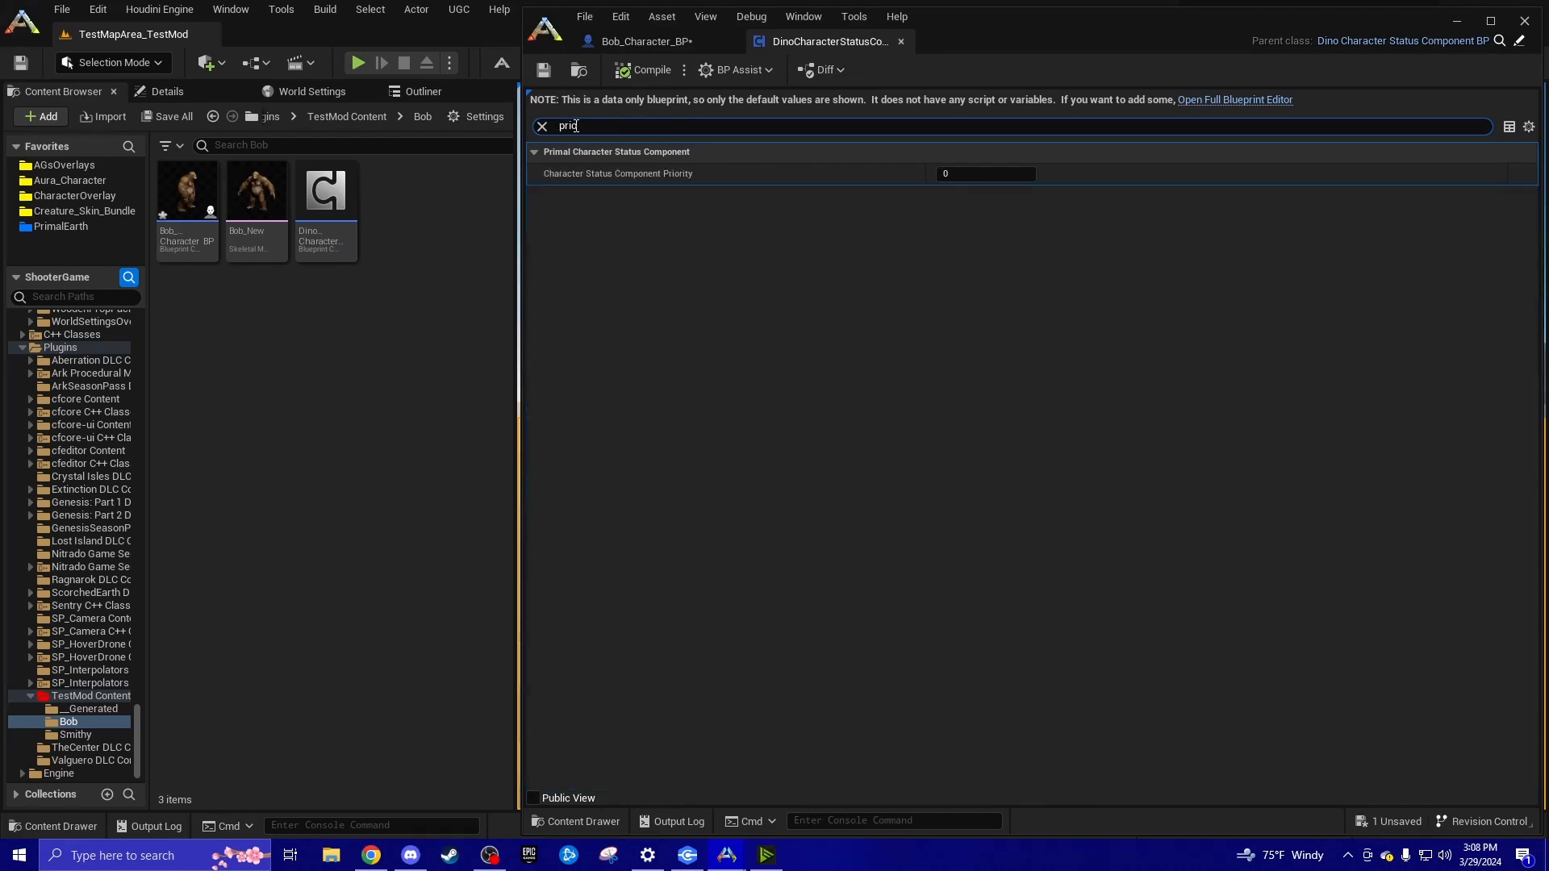
left_click(963, 173)
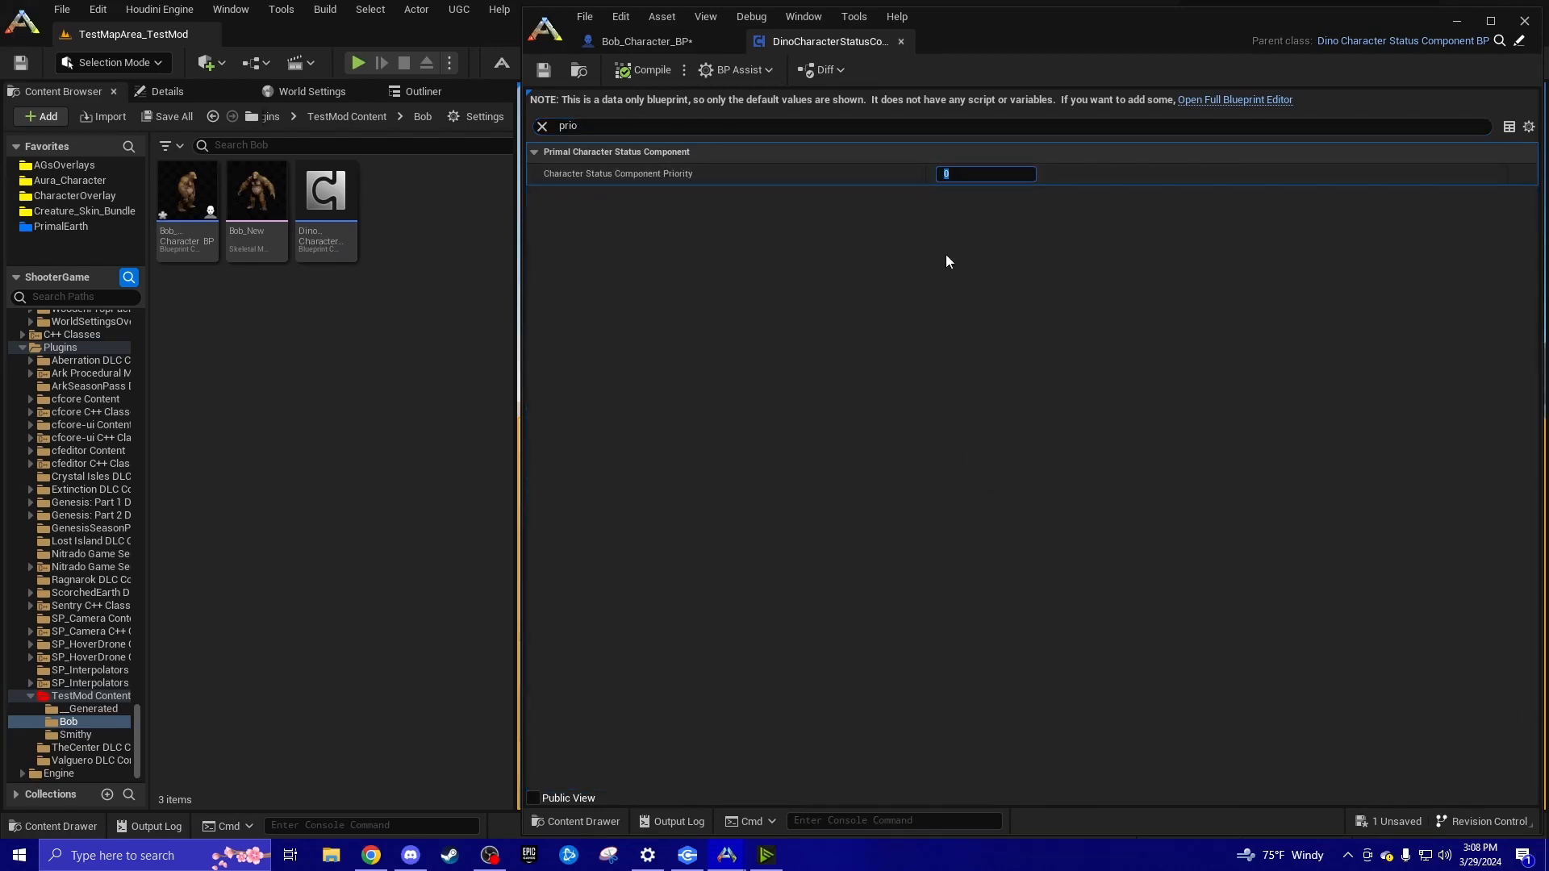
type("5")
key("Return")
left_click(643, 71)
left_click(645, 41)
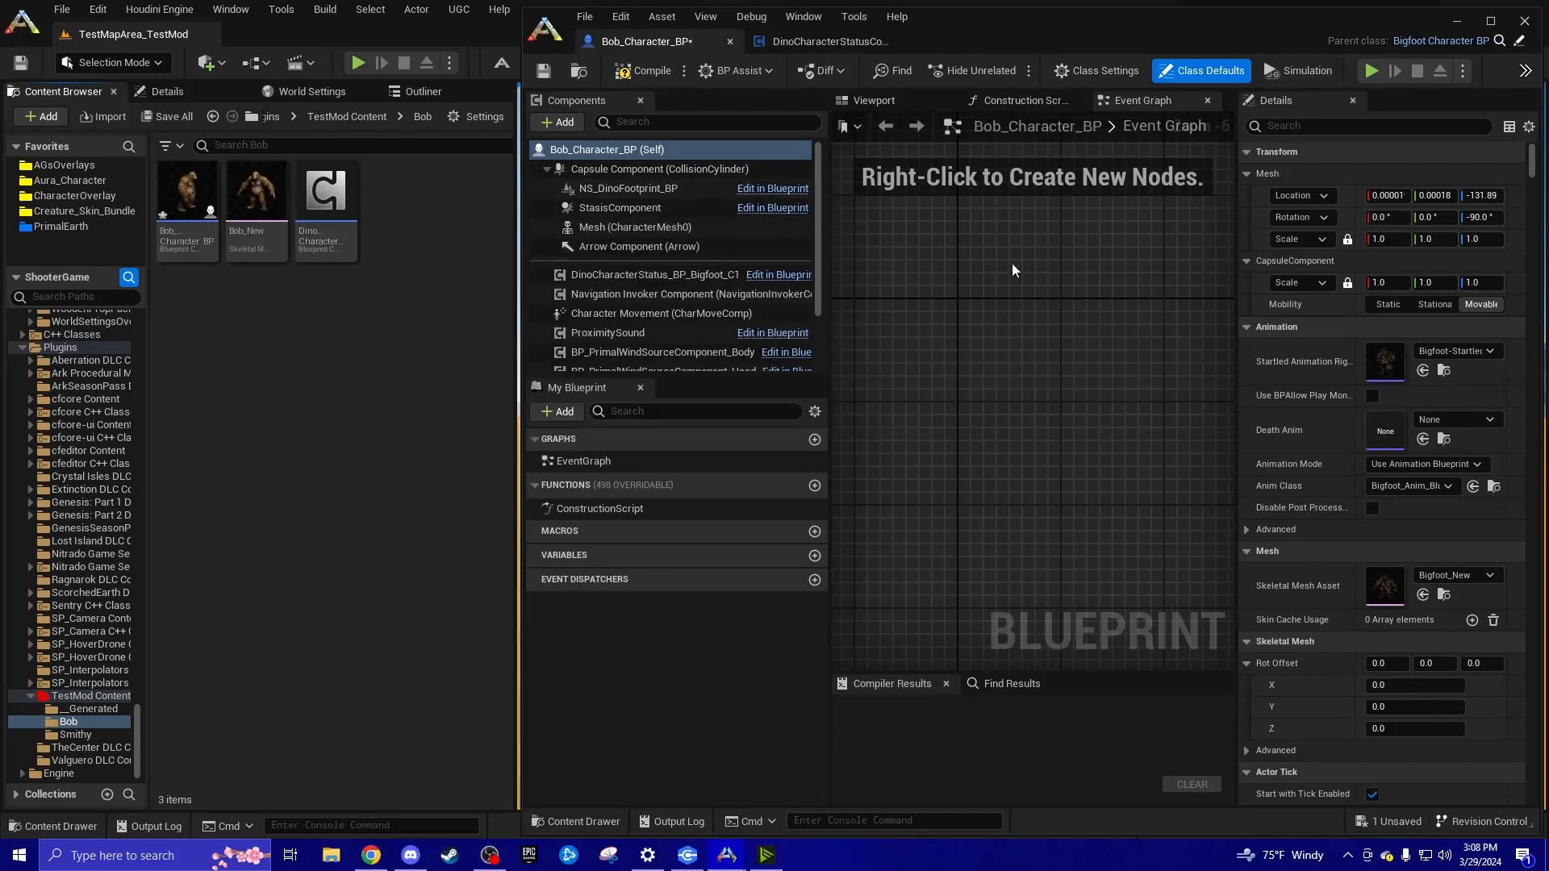
left_click(787, 40)
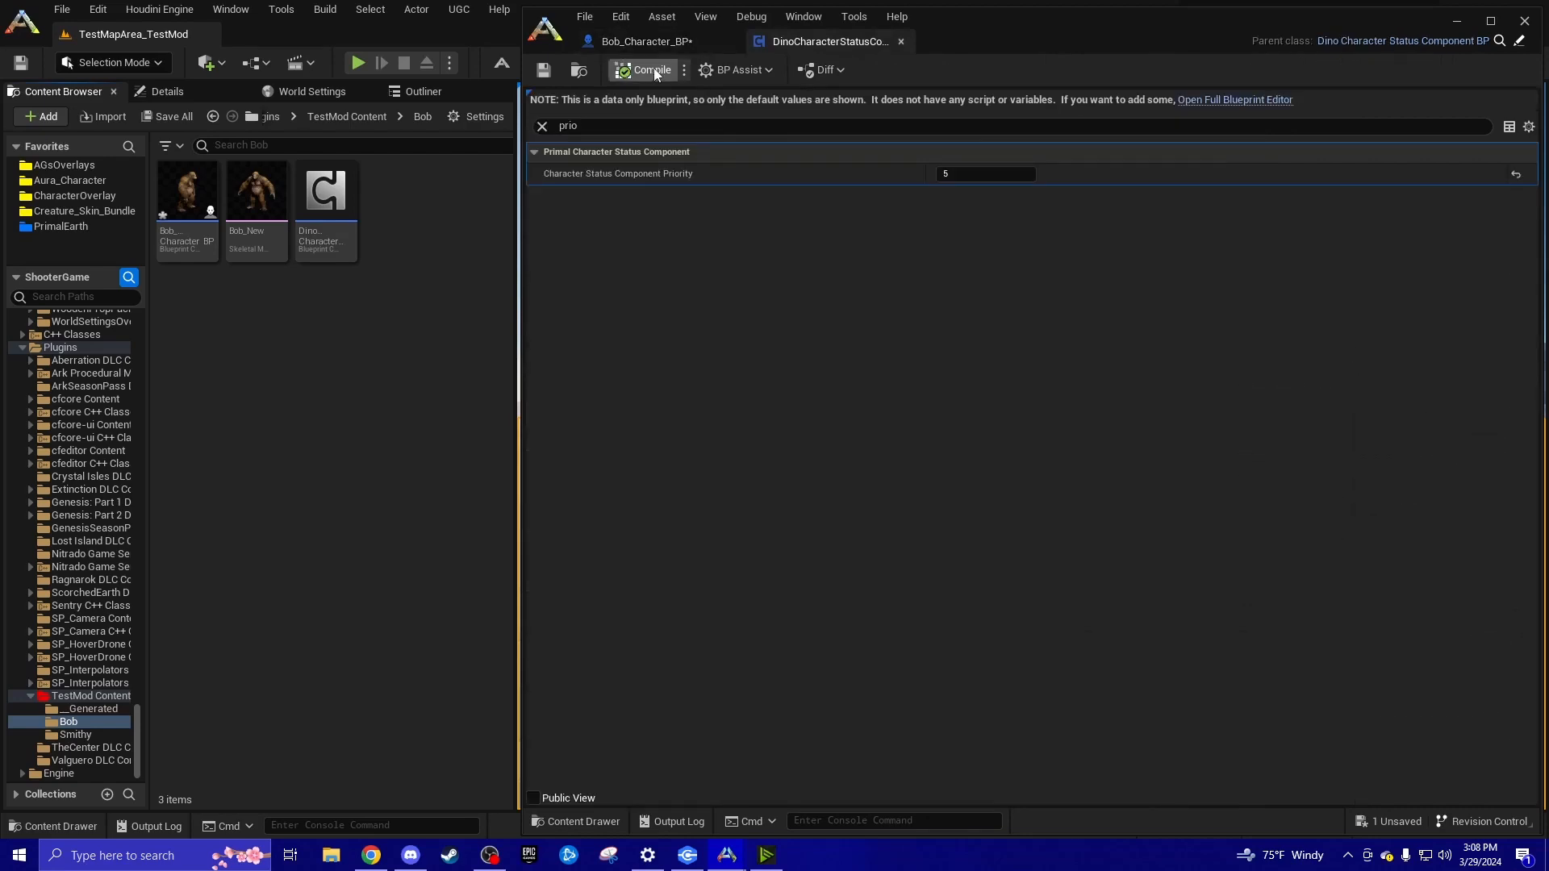
left_click(543, 126)
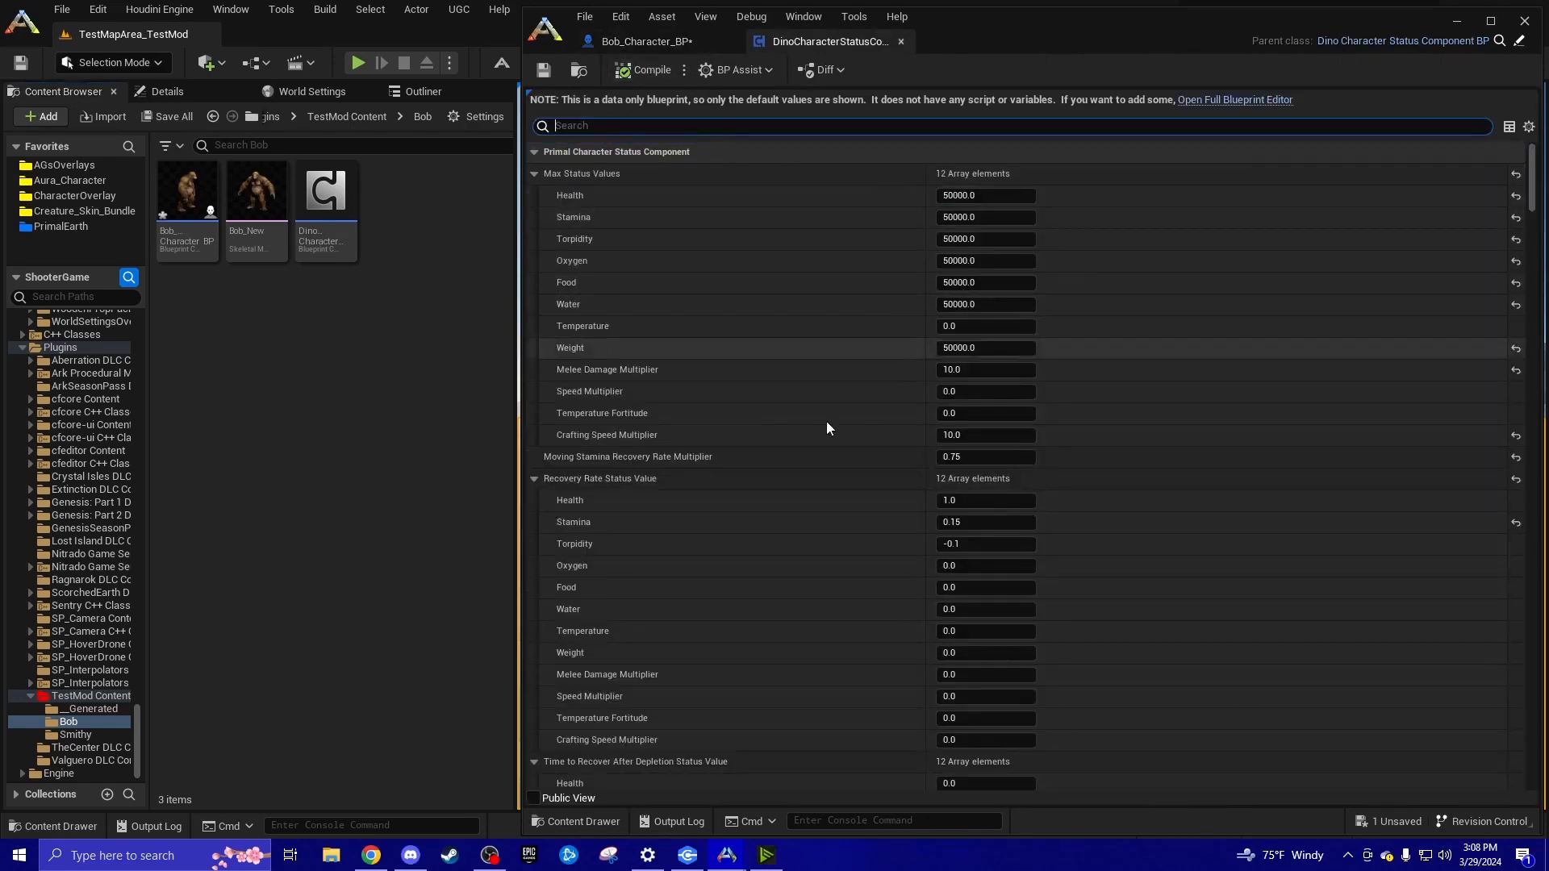
left_click(643, 45)
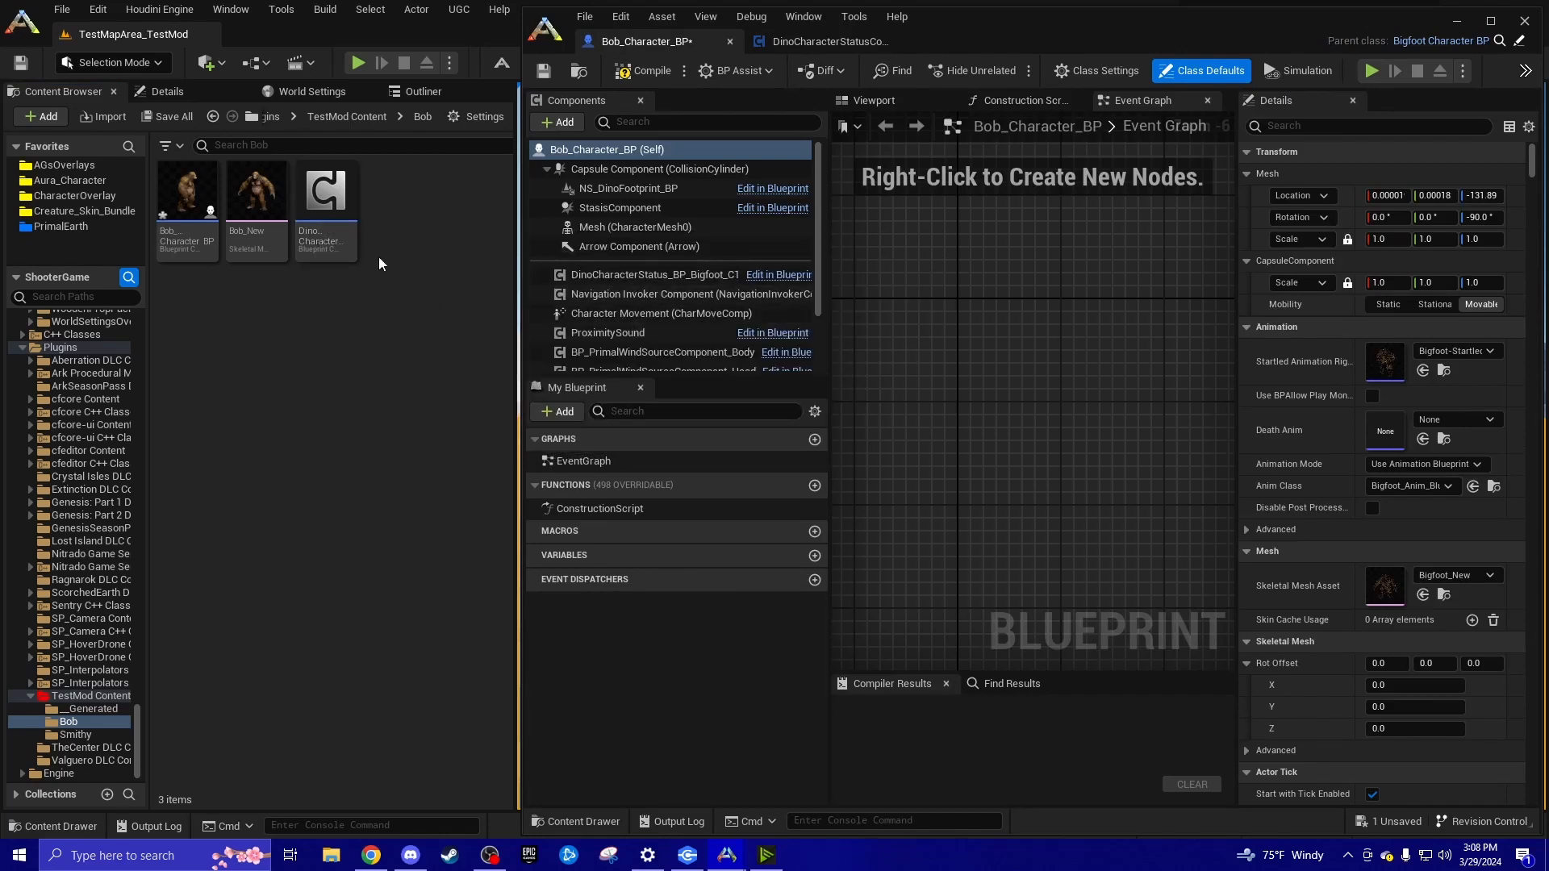
mouse_move(336, 201)
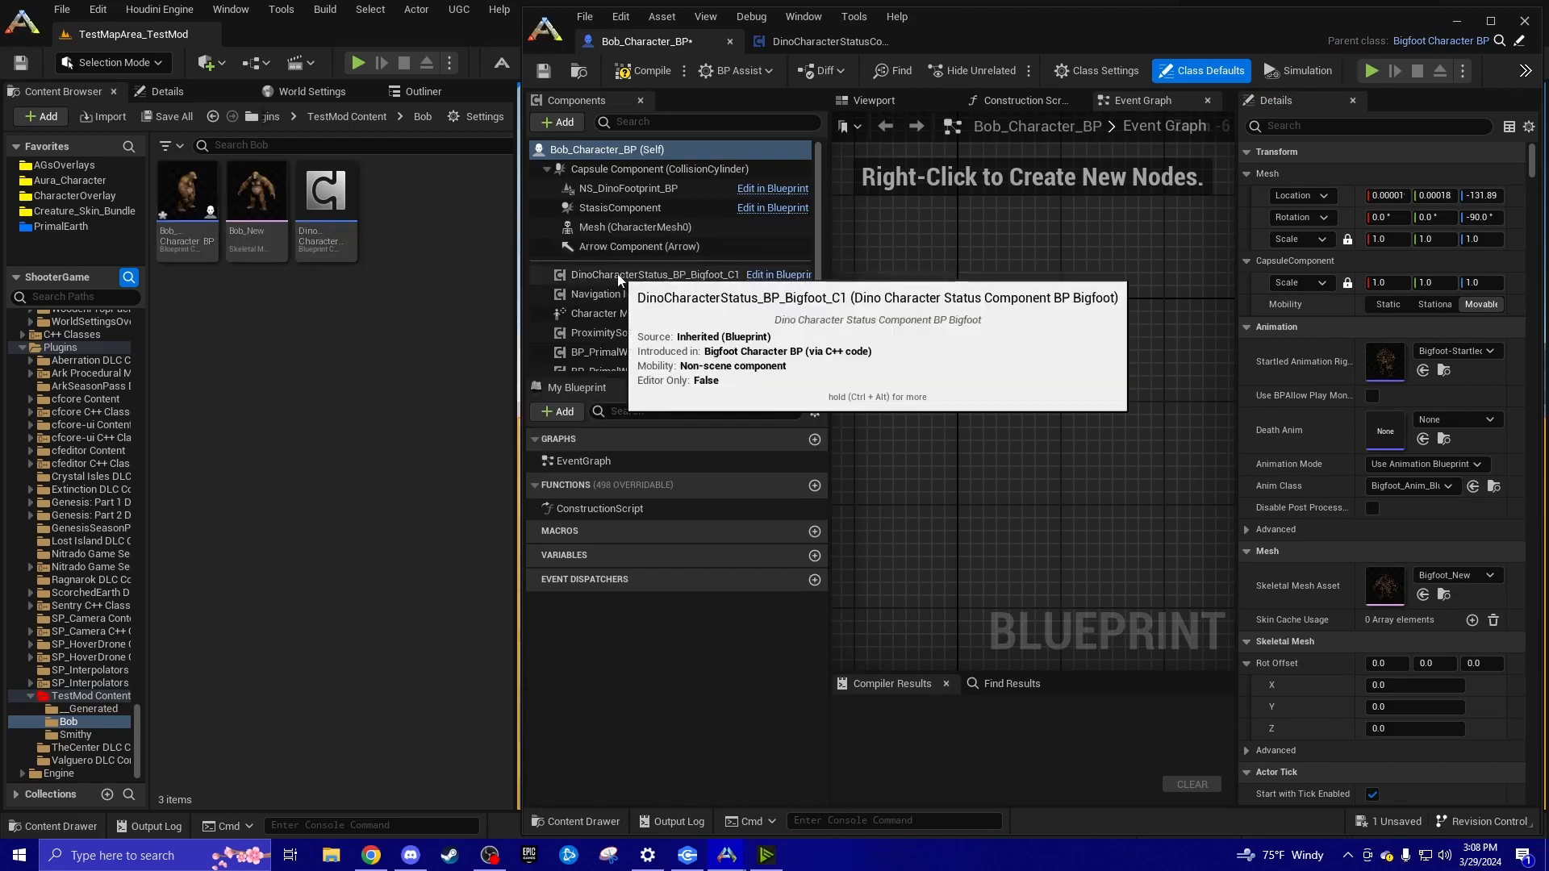
left_click(557, 122)
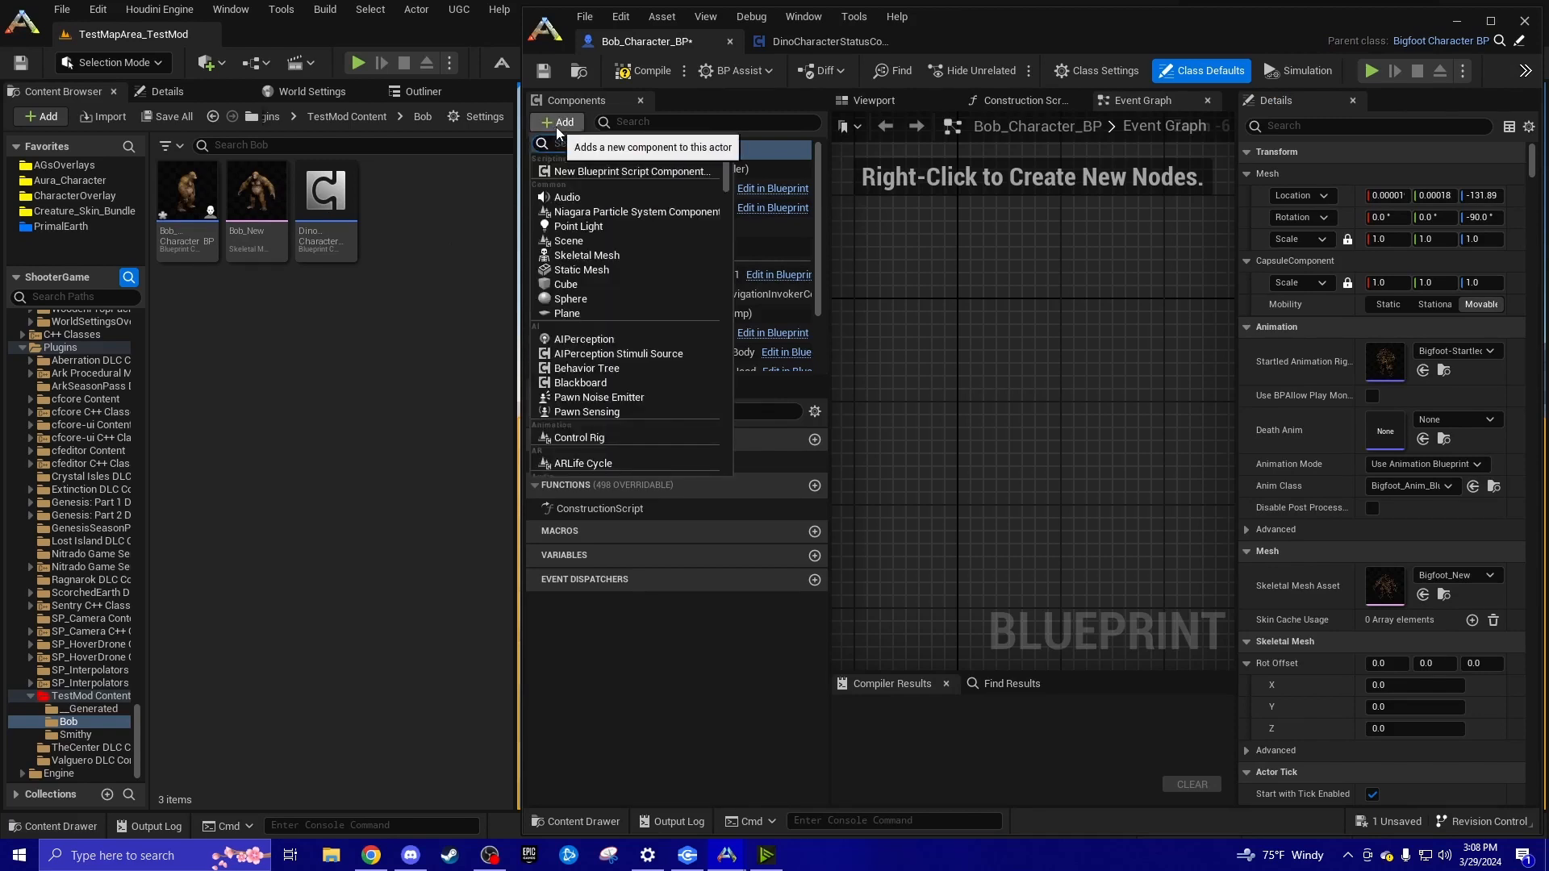
type("dino cha")
key("BackSpace")
key("BackSpace")
key("BackSpace")
key("BackSpace")
key("BackSpace")
key("BackSpace")
key("BackSpace")
key("BackSpace")
type("bob")
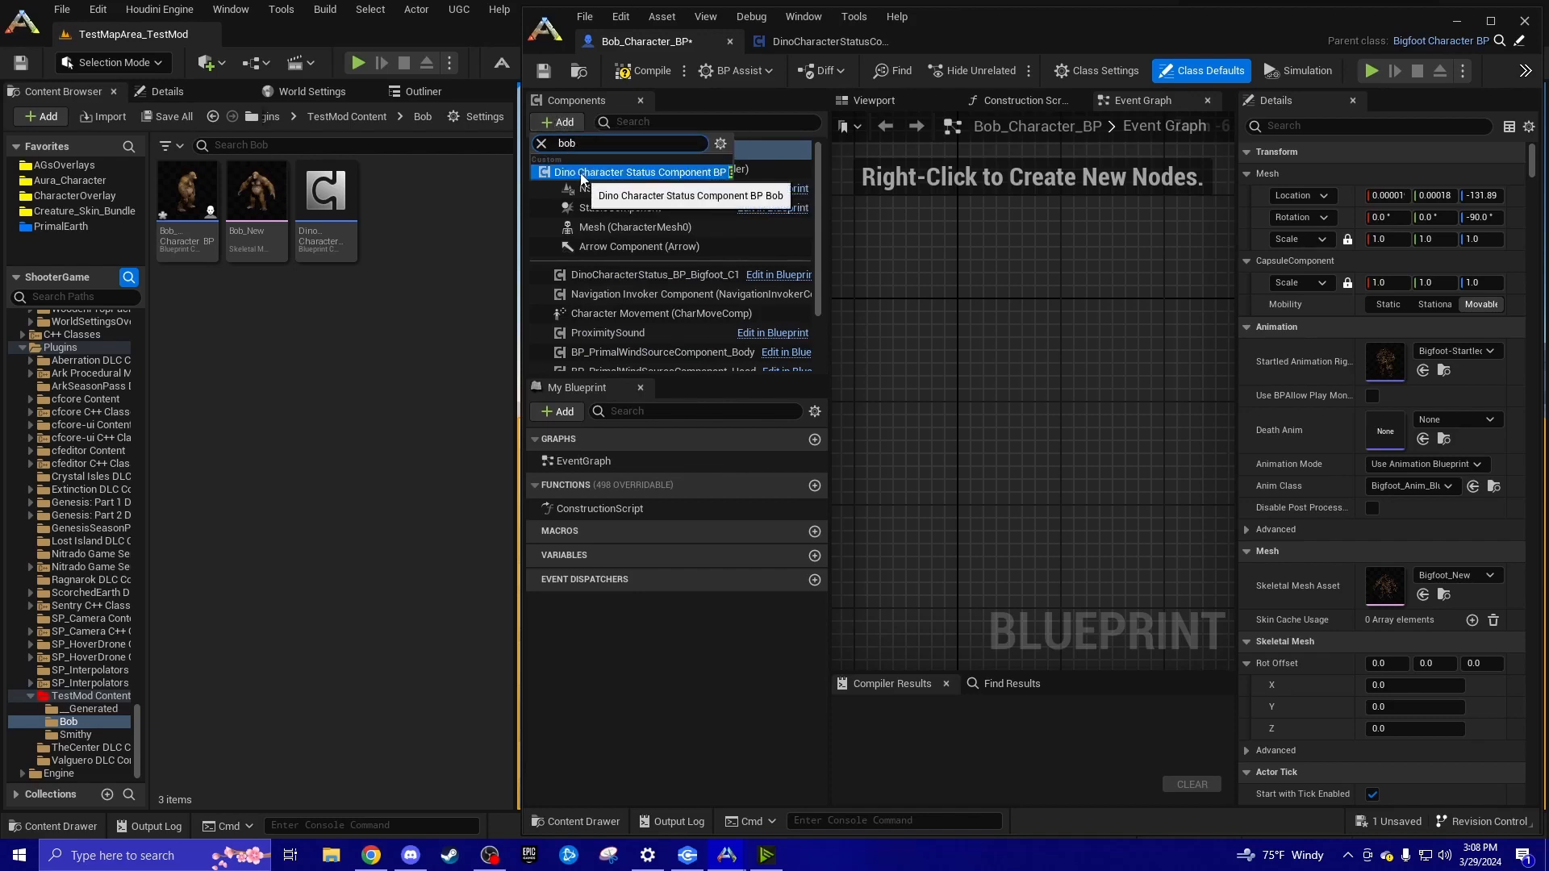
Add the DinoCharacterStatusComponent_BP_Bob asset as a component of Bob_Character_BP
left_click_drag(325, 197, 637, 313)
scroll(646, 316, "down", 3)
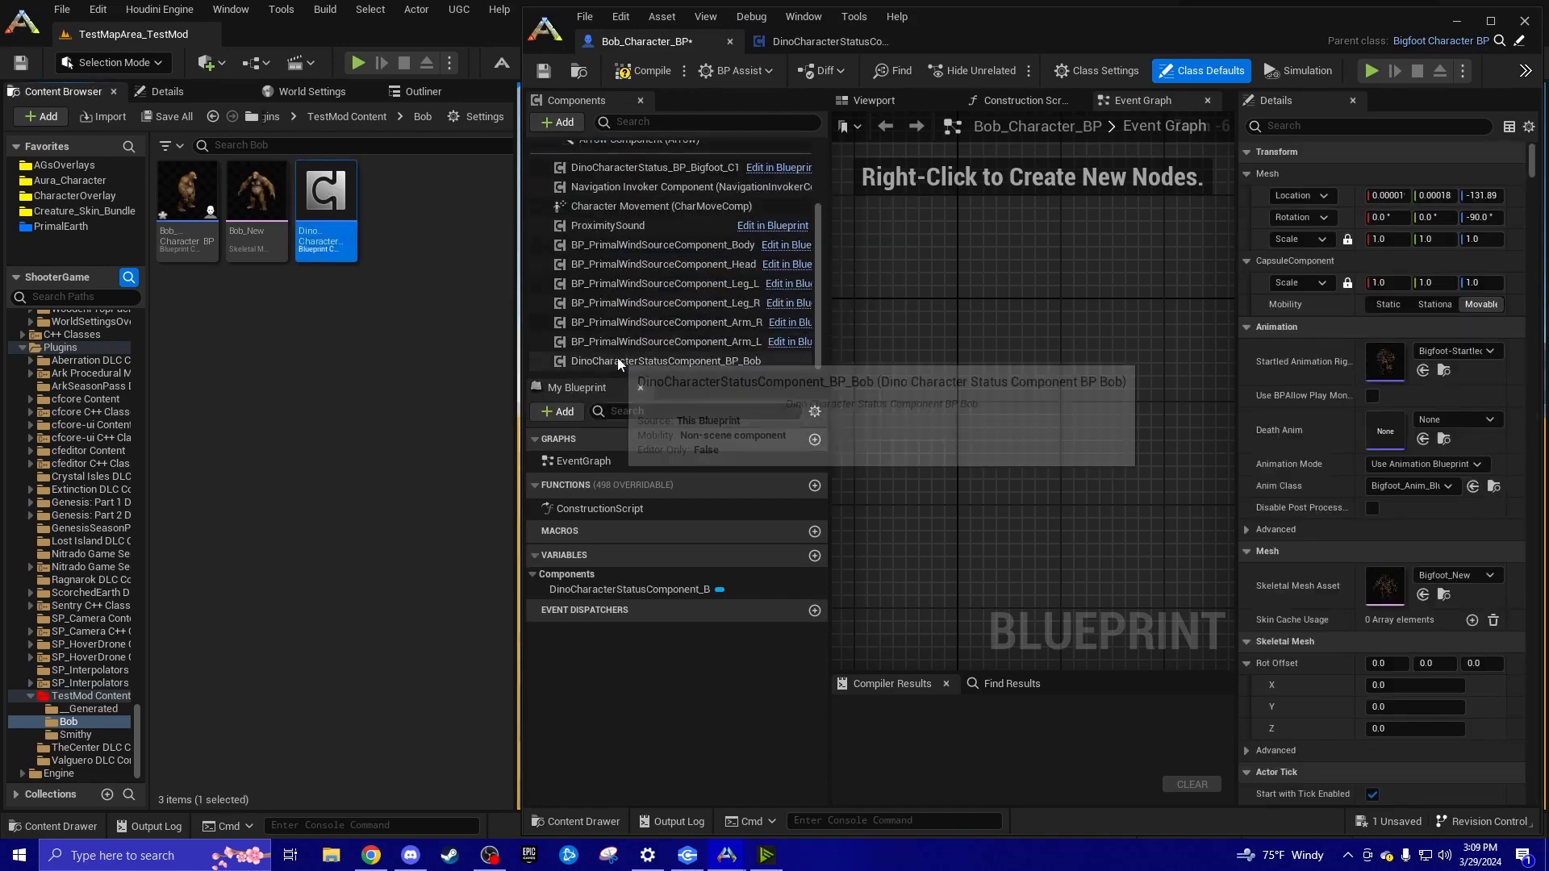
scroll(637, 315, "up", 3)
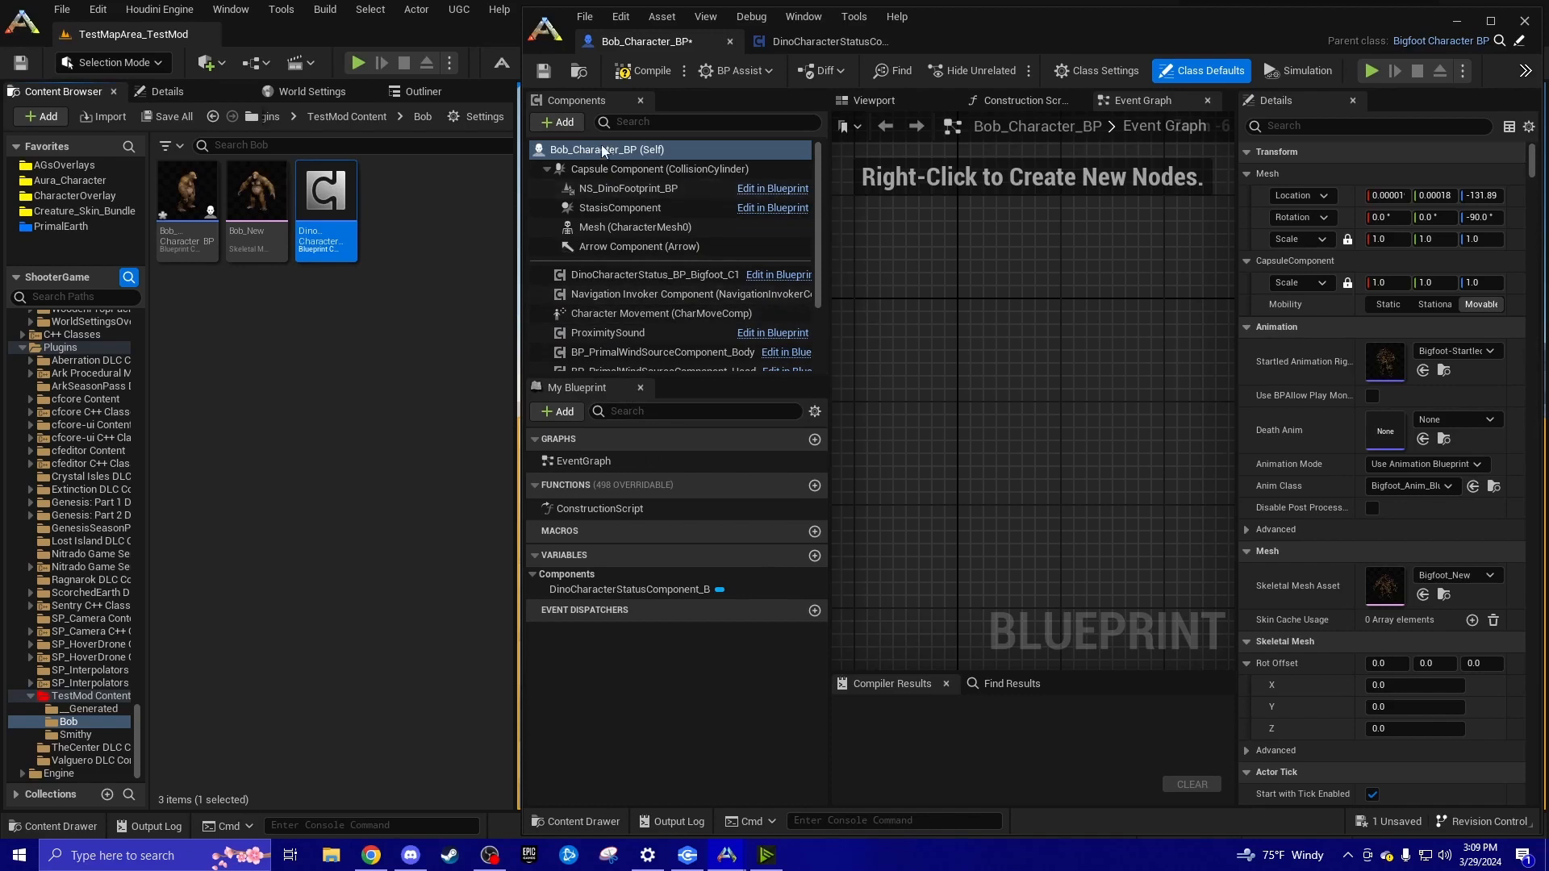
Show the character in the blueprint's viewport and set its Skeletal Mesh Asset to Bob_New
left_click(875, 100)
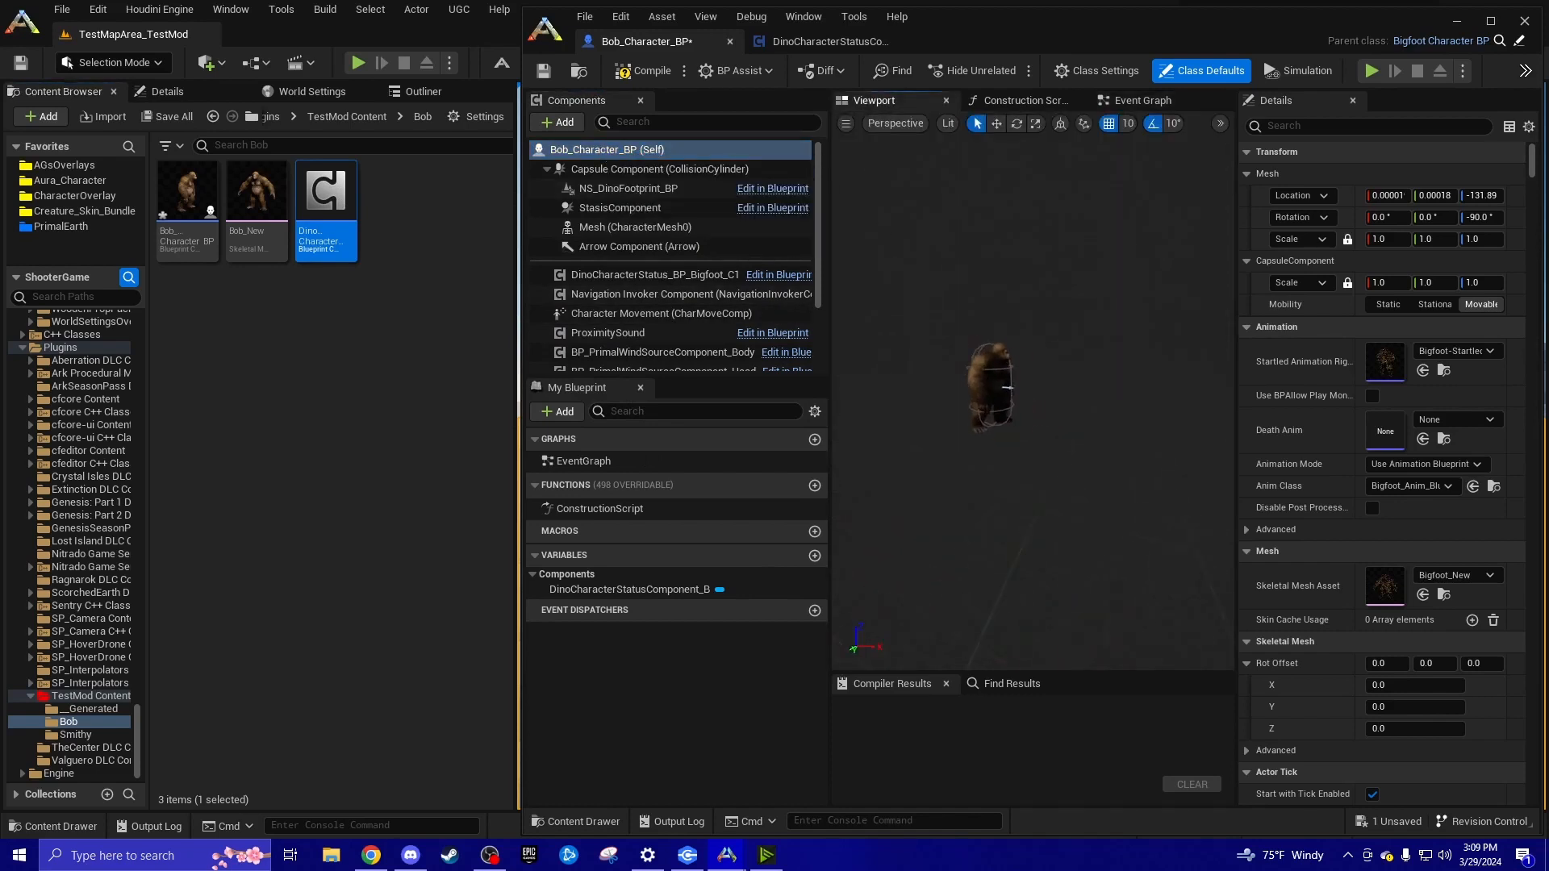
left_click(256, 197)
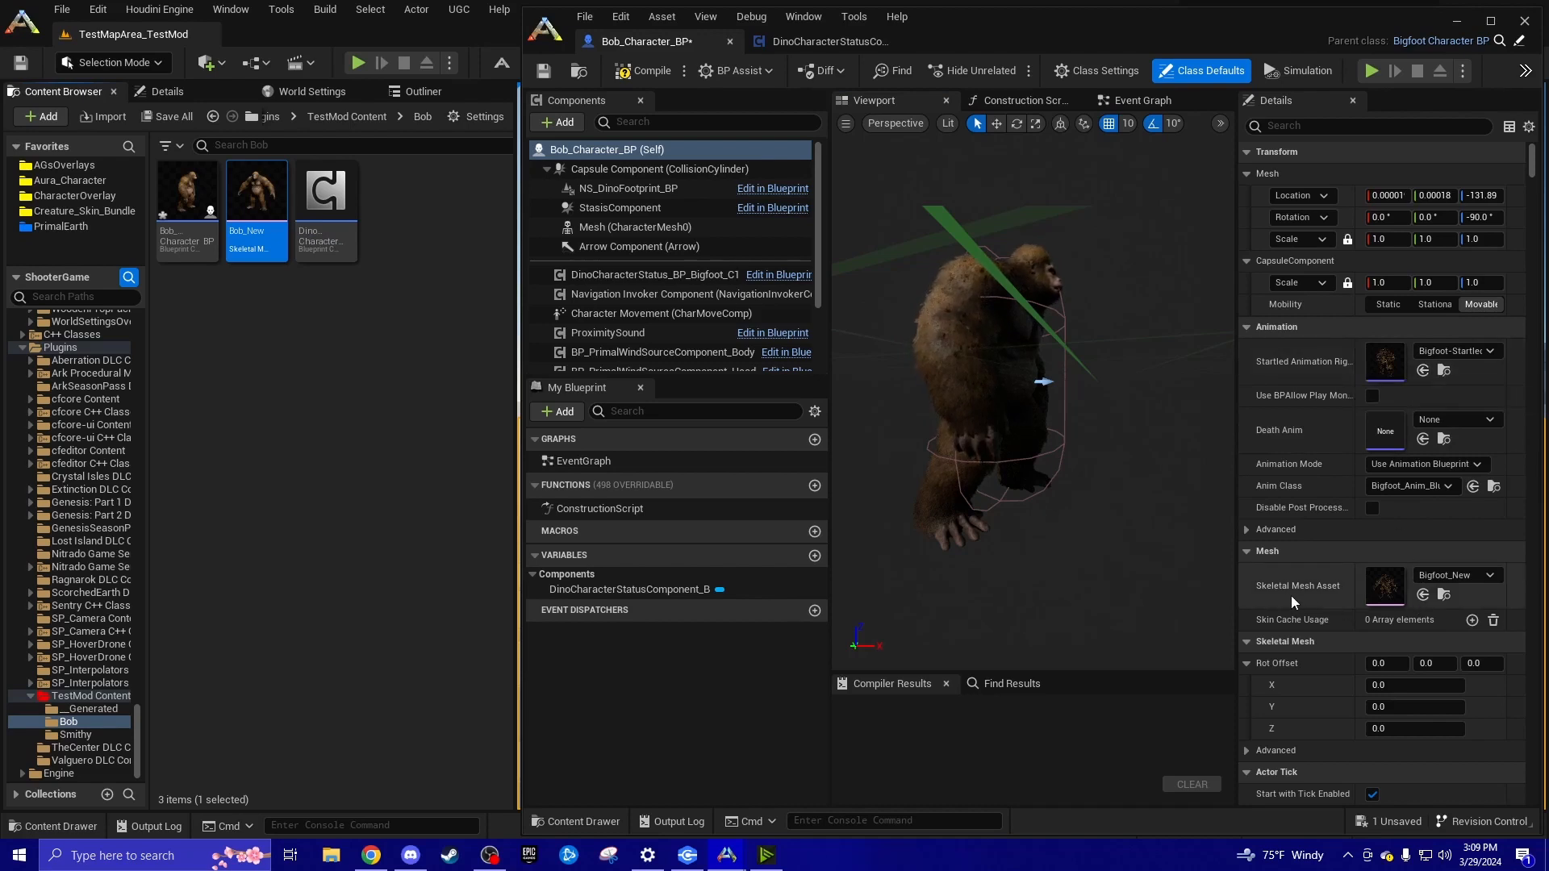
left_click(1423, 595)
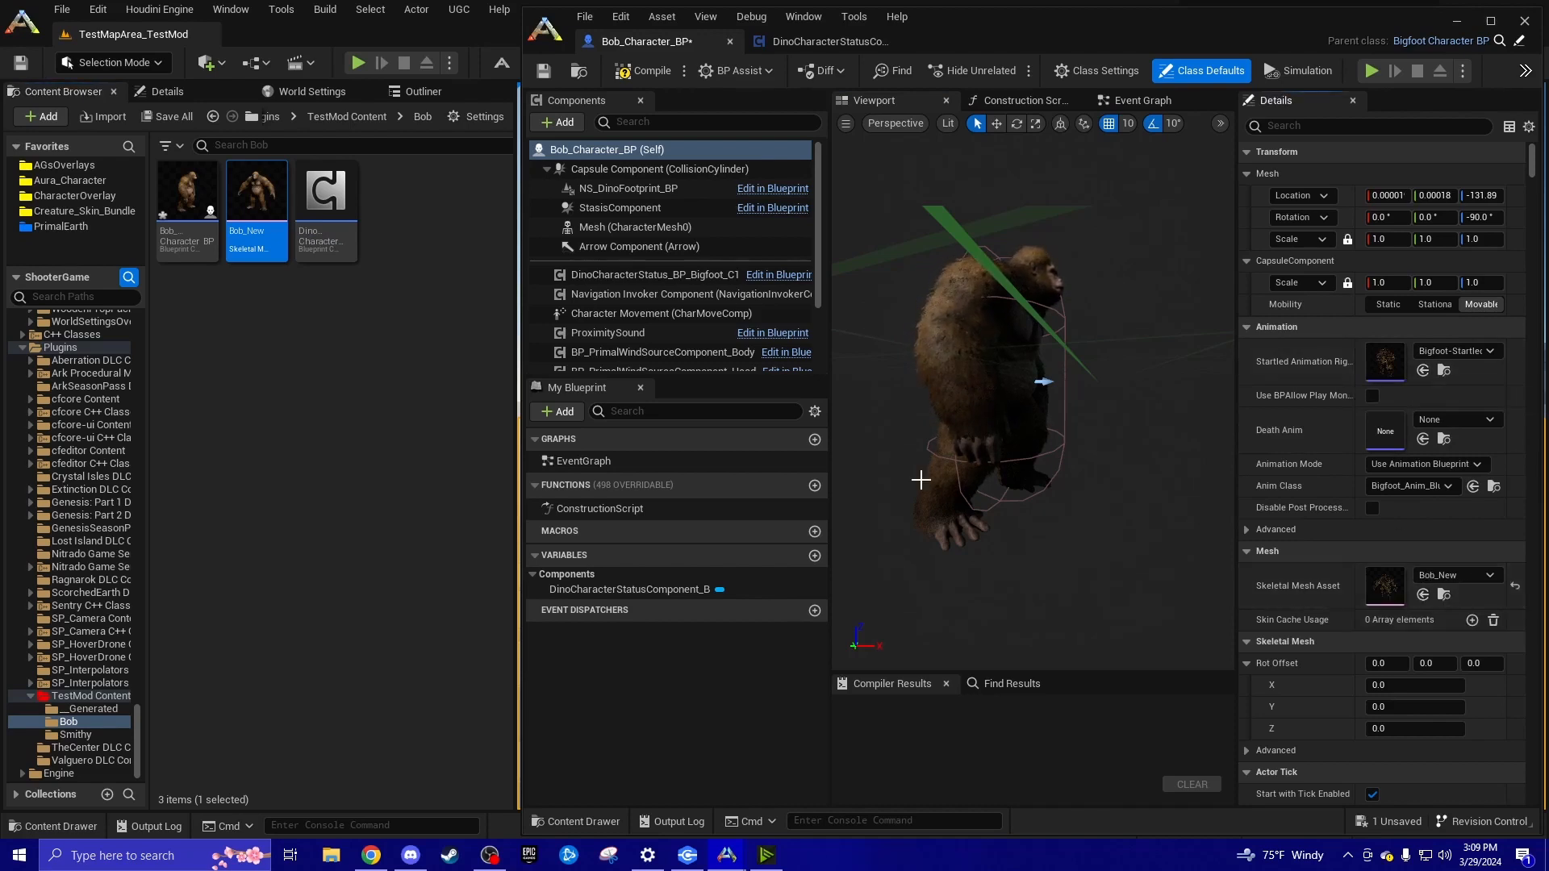
left_click_drag(947, 462, 947, 484)
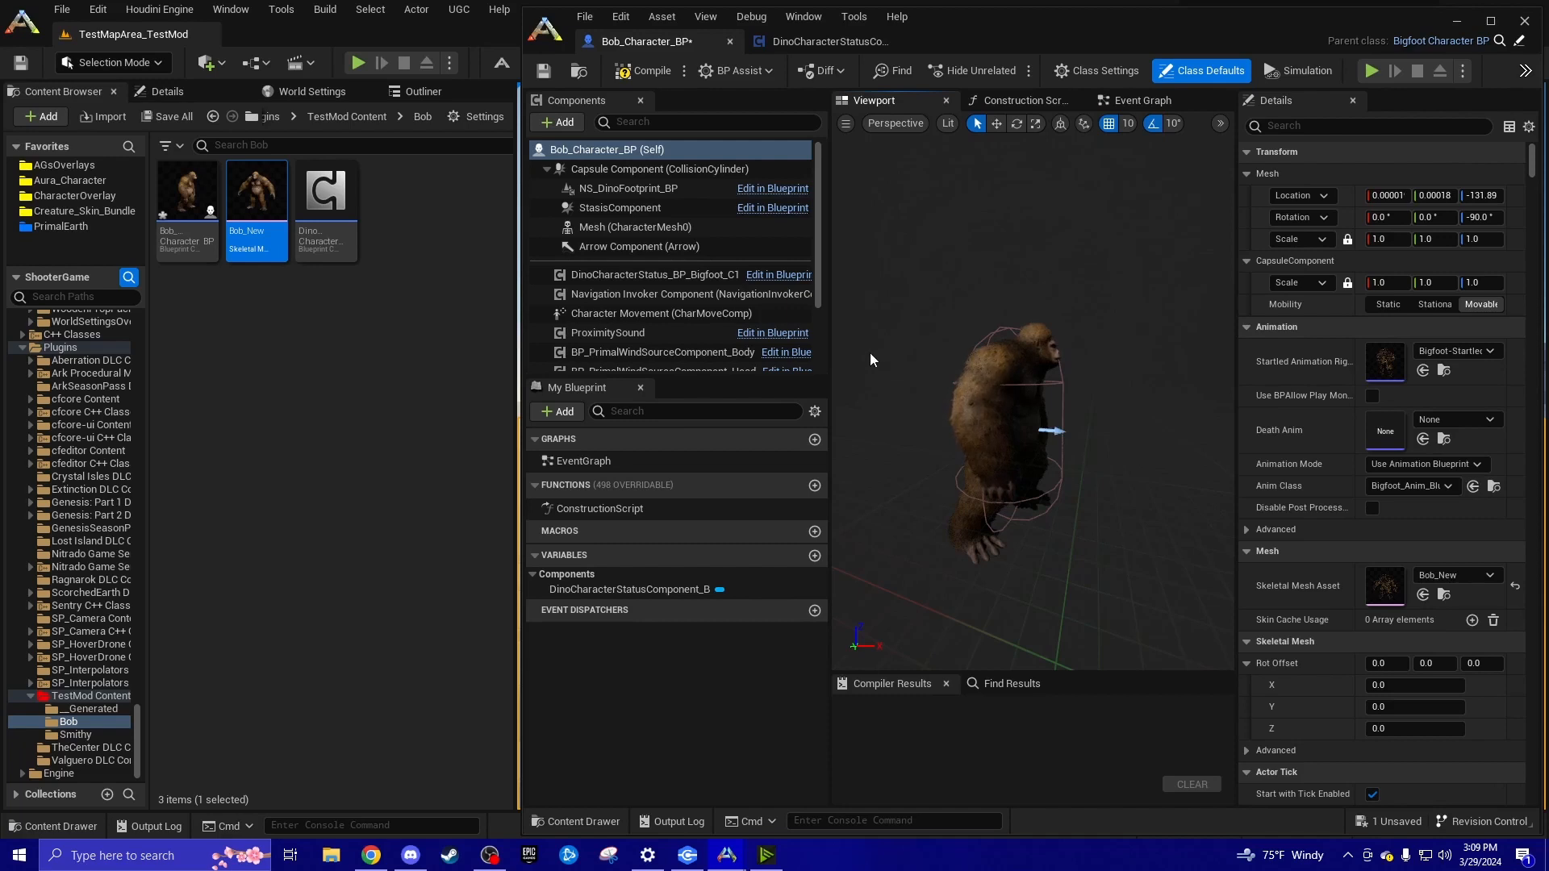
mouse_move(257, 251)
left_click(589, 151)
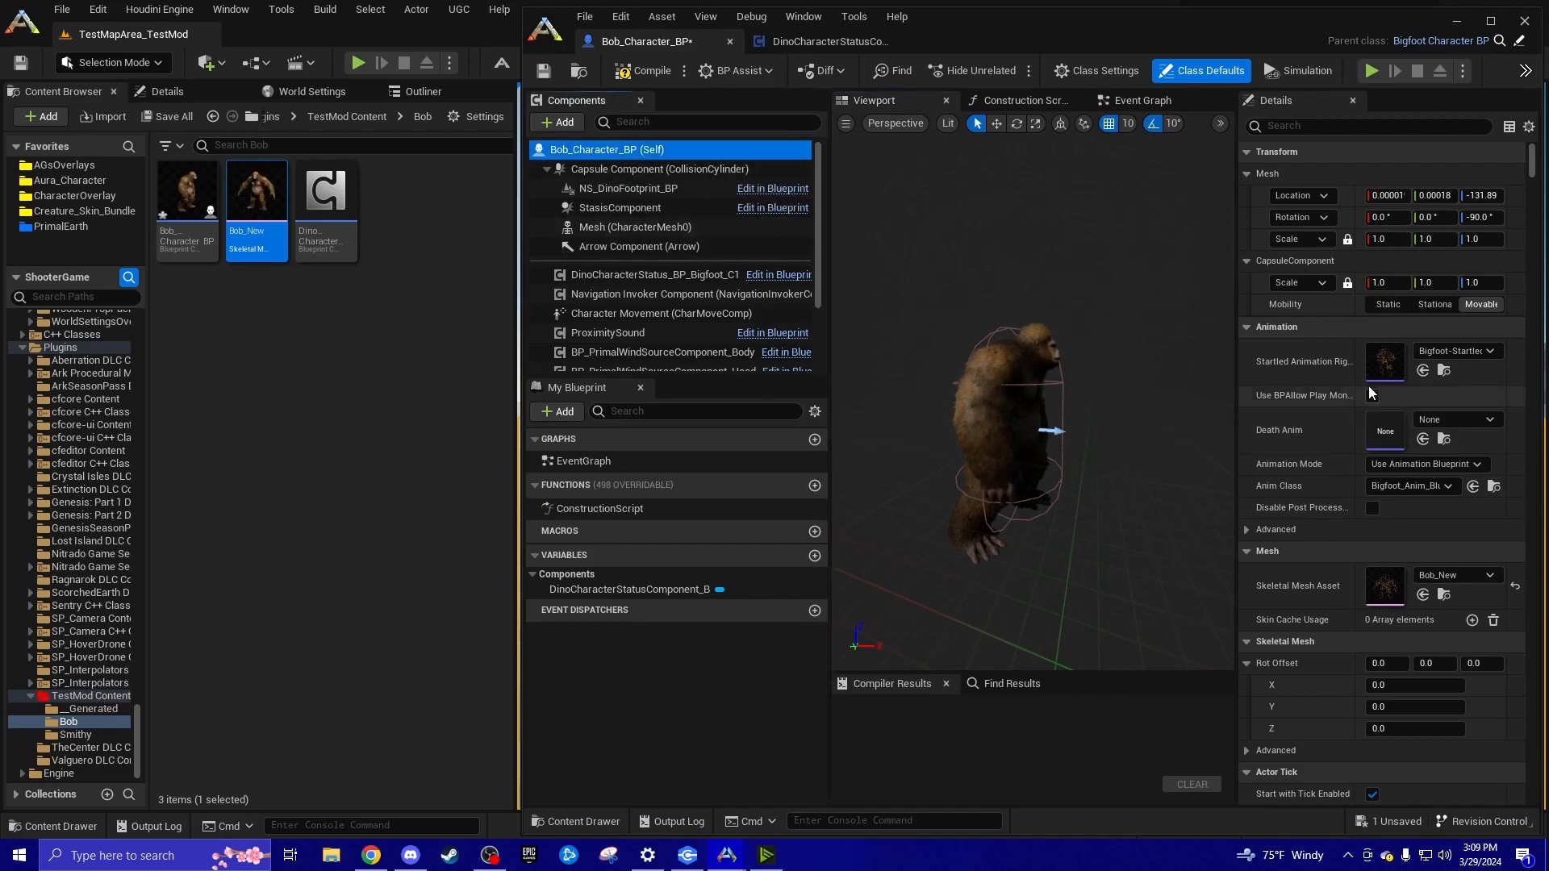
Add a Static Mesh component named StaticMesh to Bob_Character_BP and parent it to Mesh (CharacterMesh0)
mouse_move(586, 200)
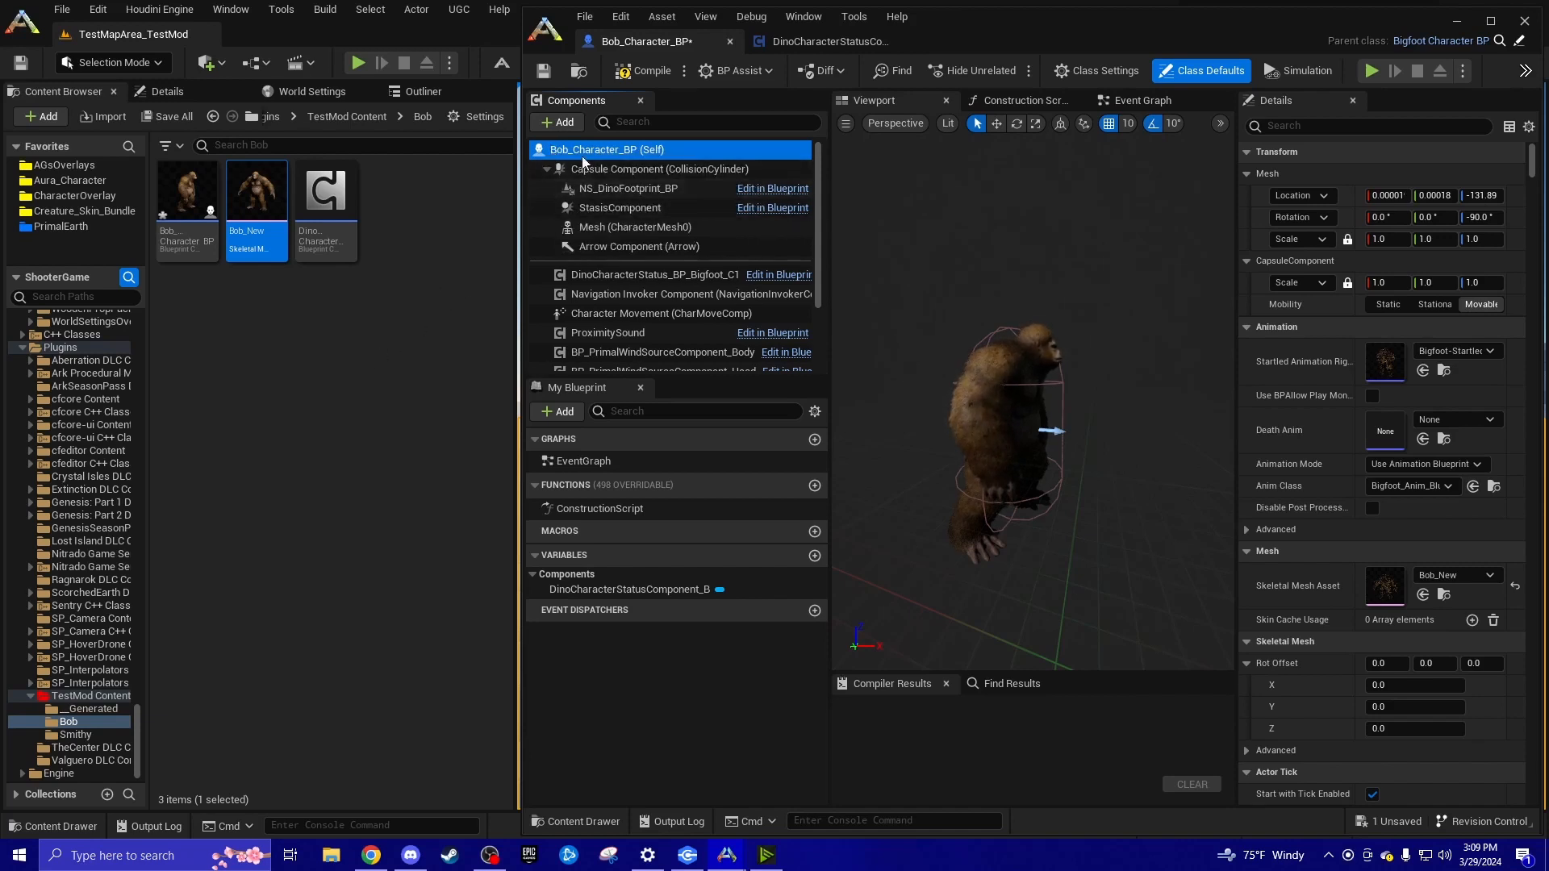
left_click(558, 123)
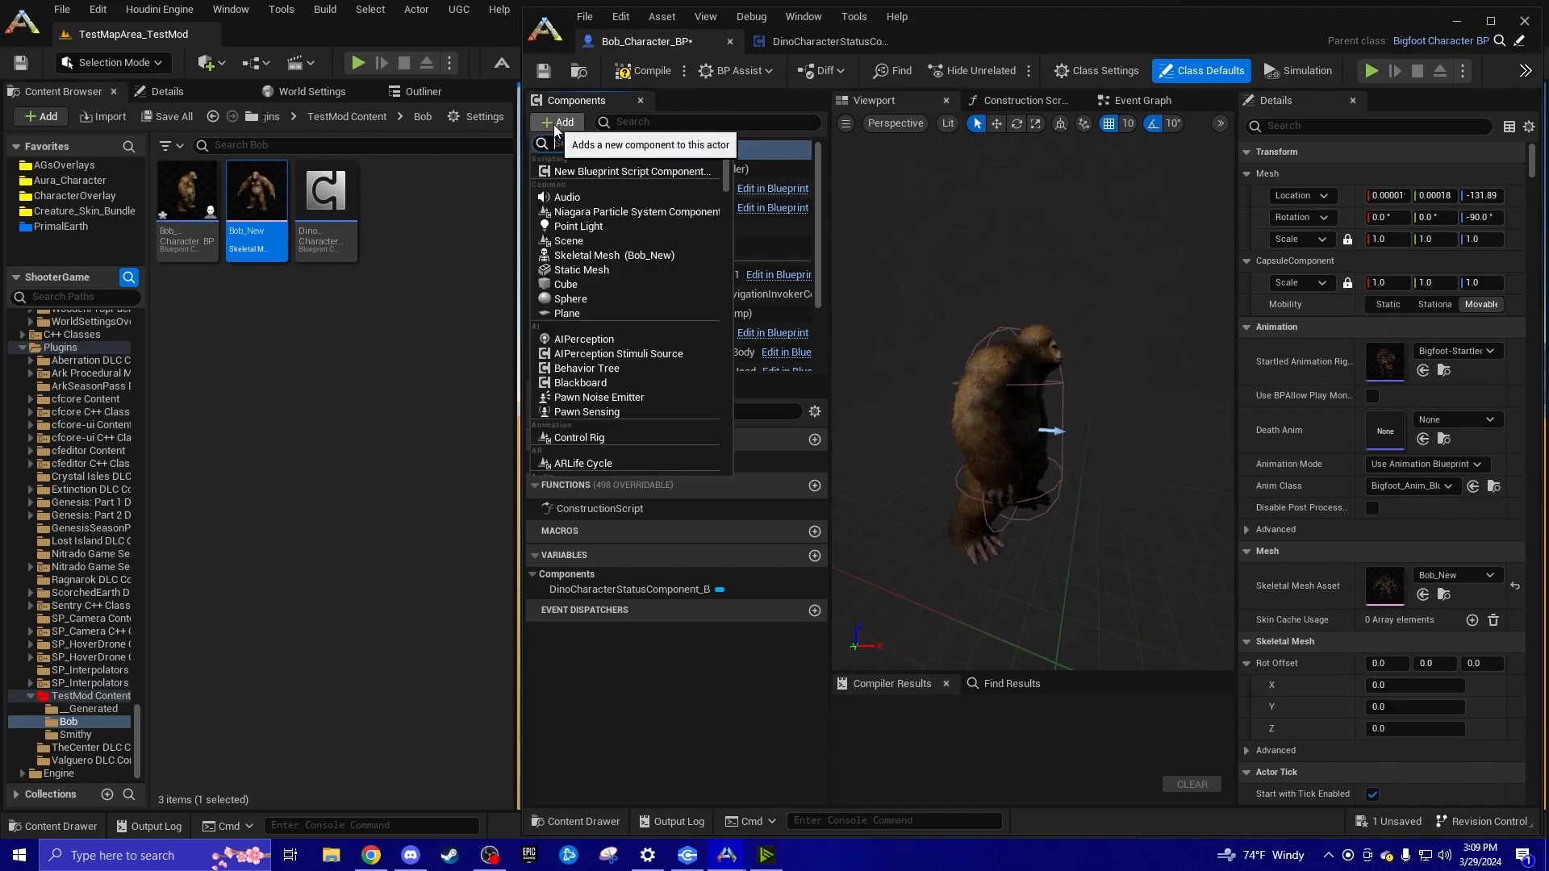
left_click(585, 269)
key("Return")
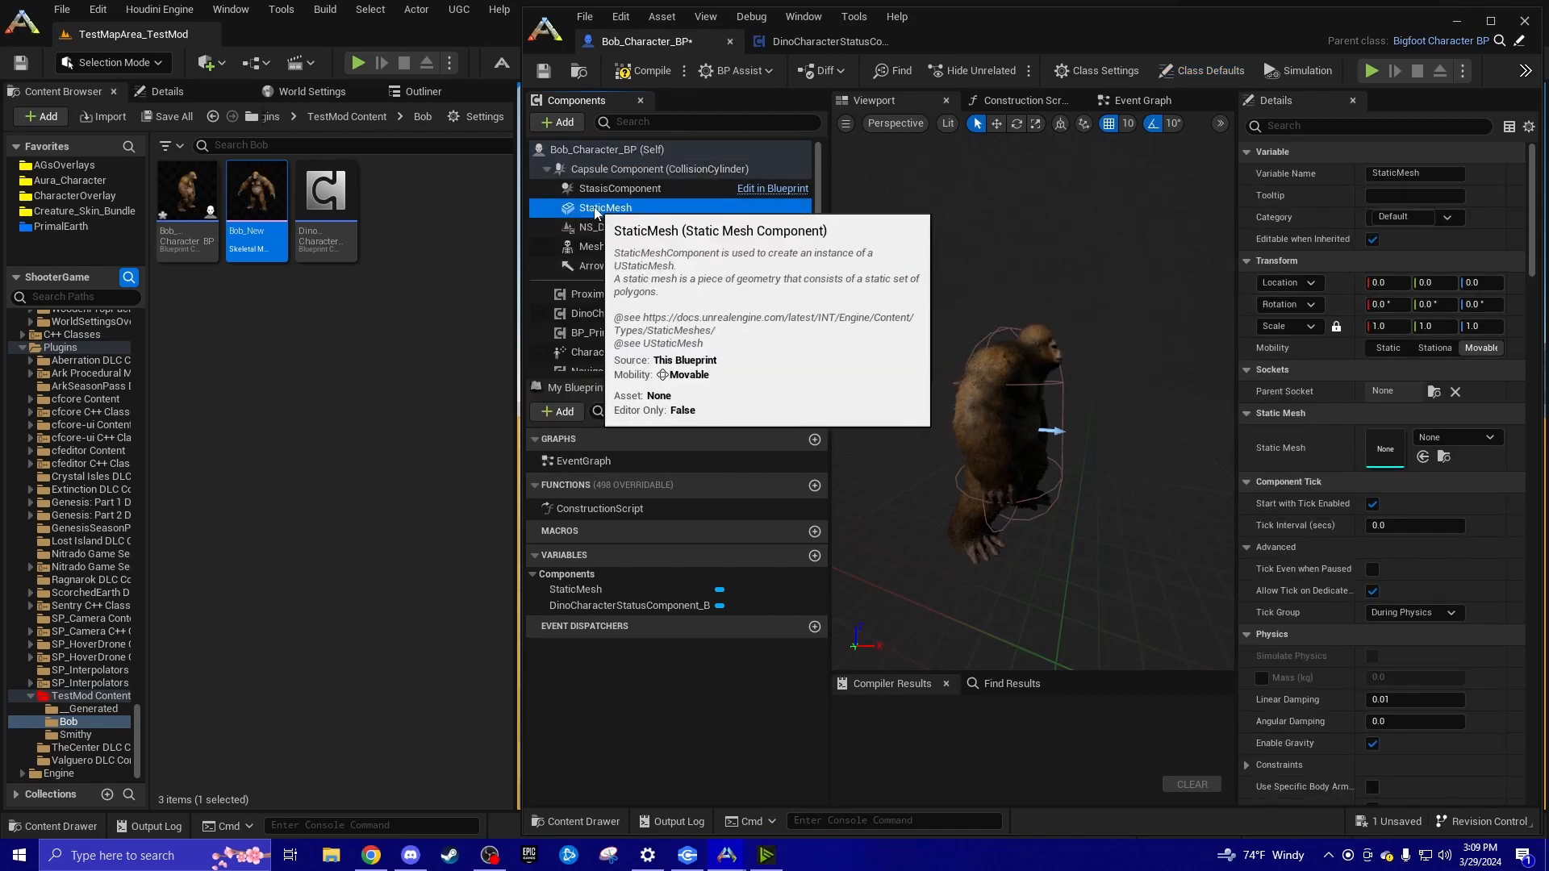
left_click_drag(595, 208, 599, 242)
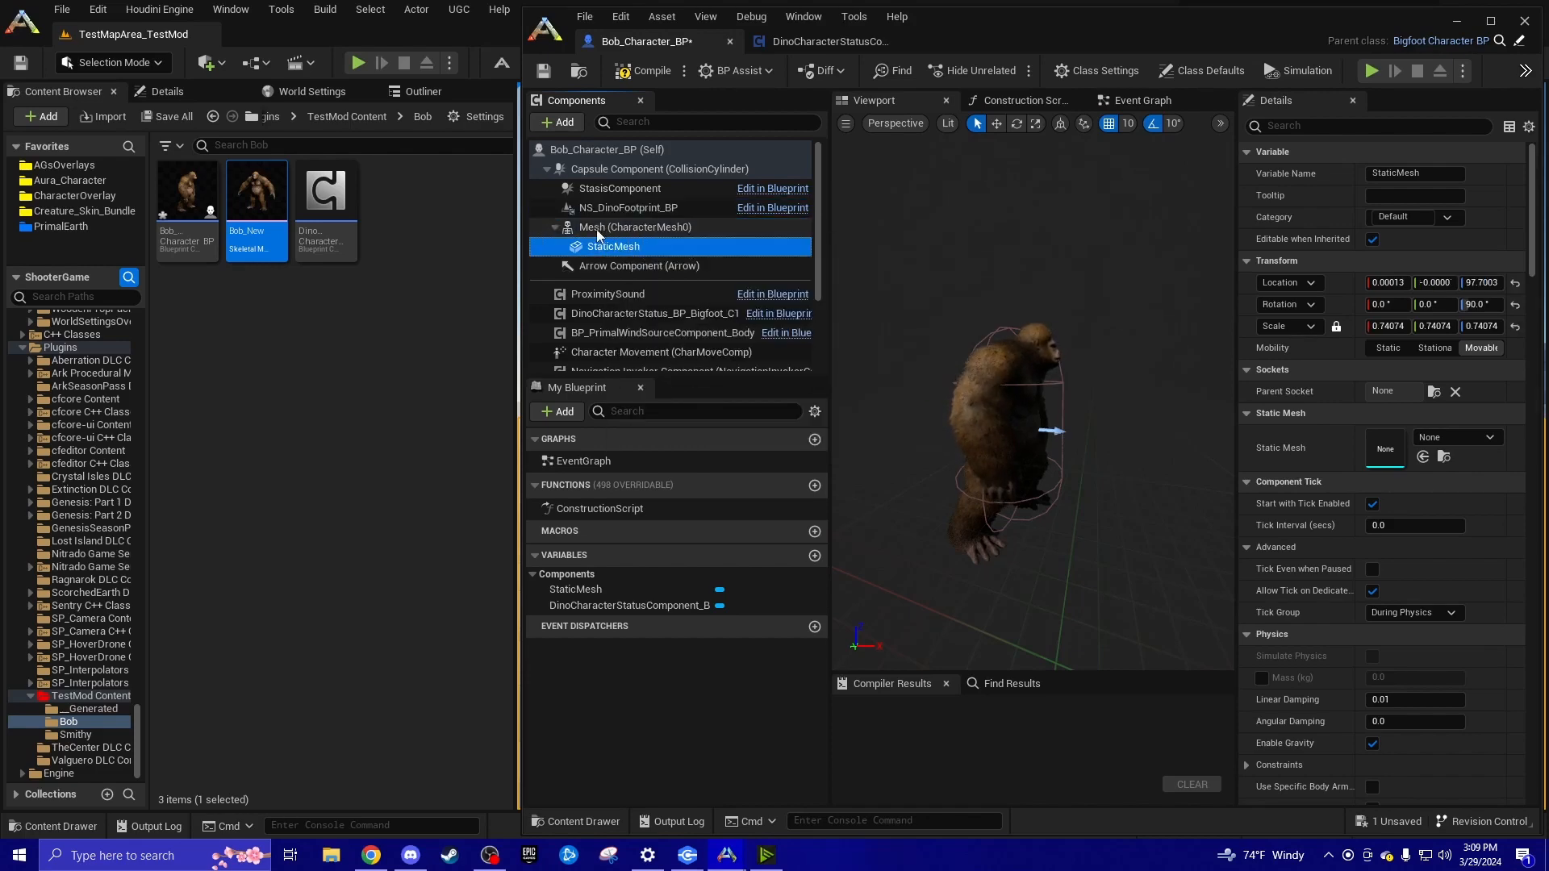
left_click(600, 229)
left_click(642, 247)
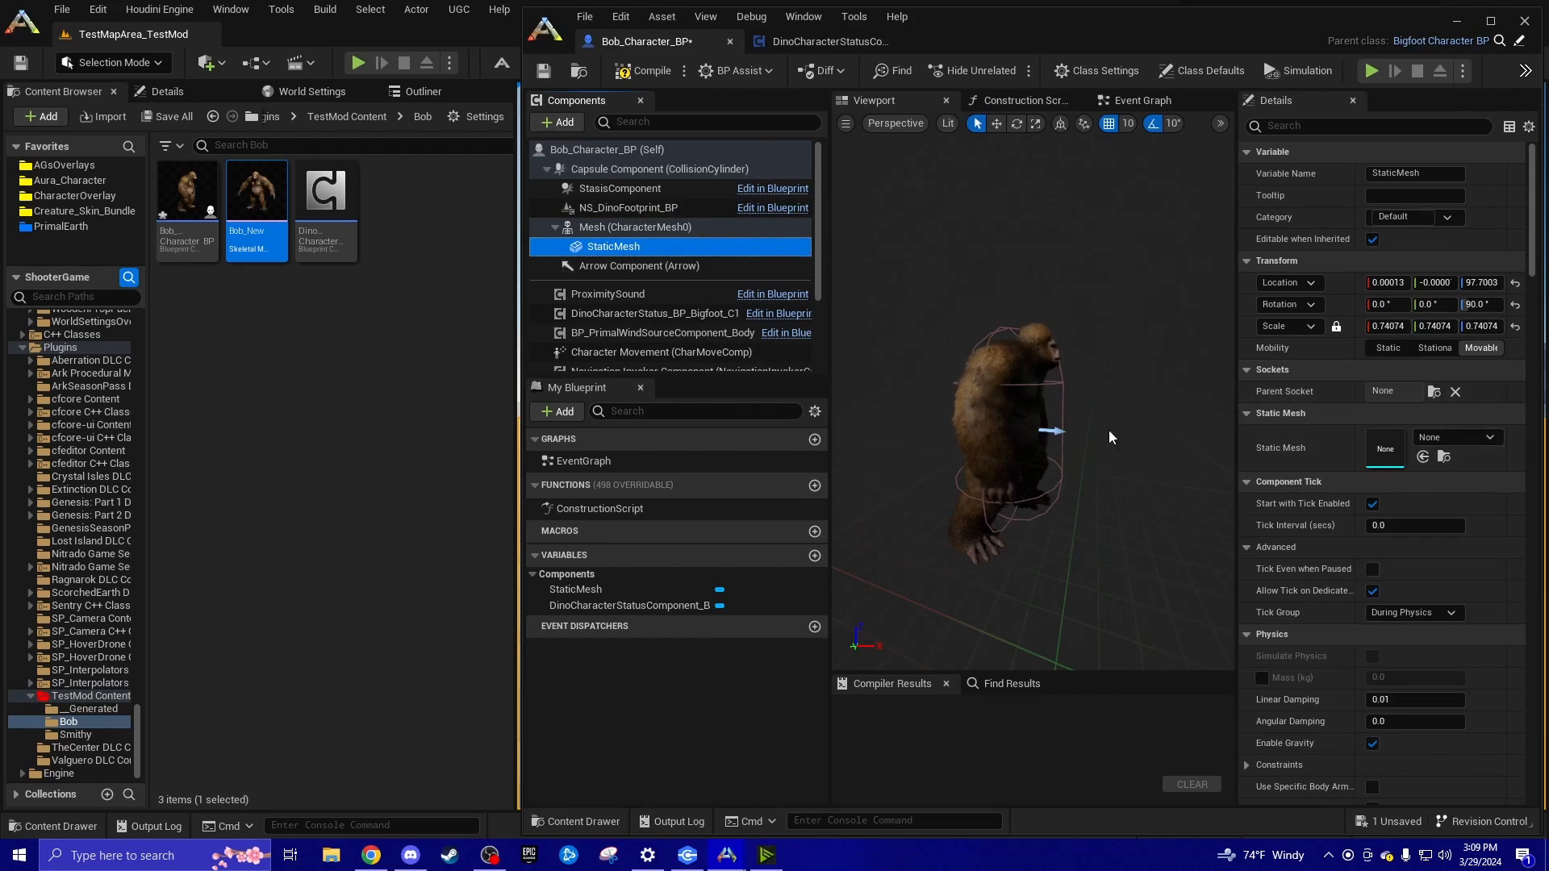
Set the StaticMesh component's Parent Socket to GlassesSocket
left_click_drag(1060, 427, 1061, 428)
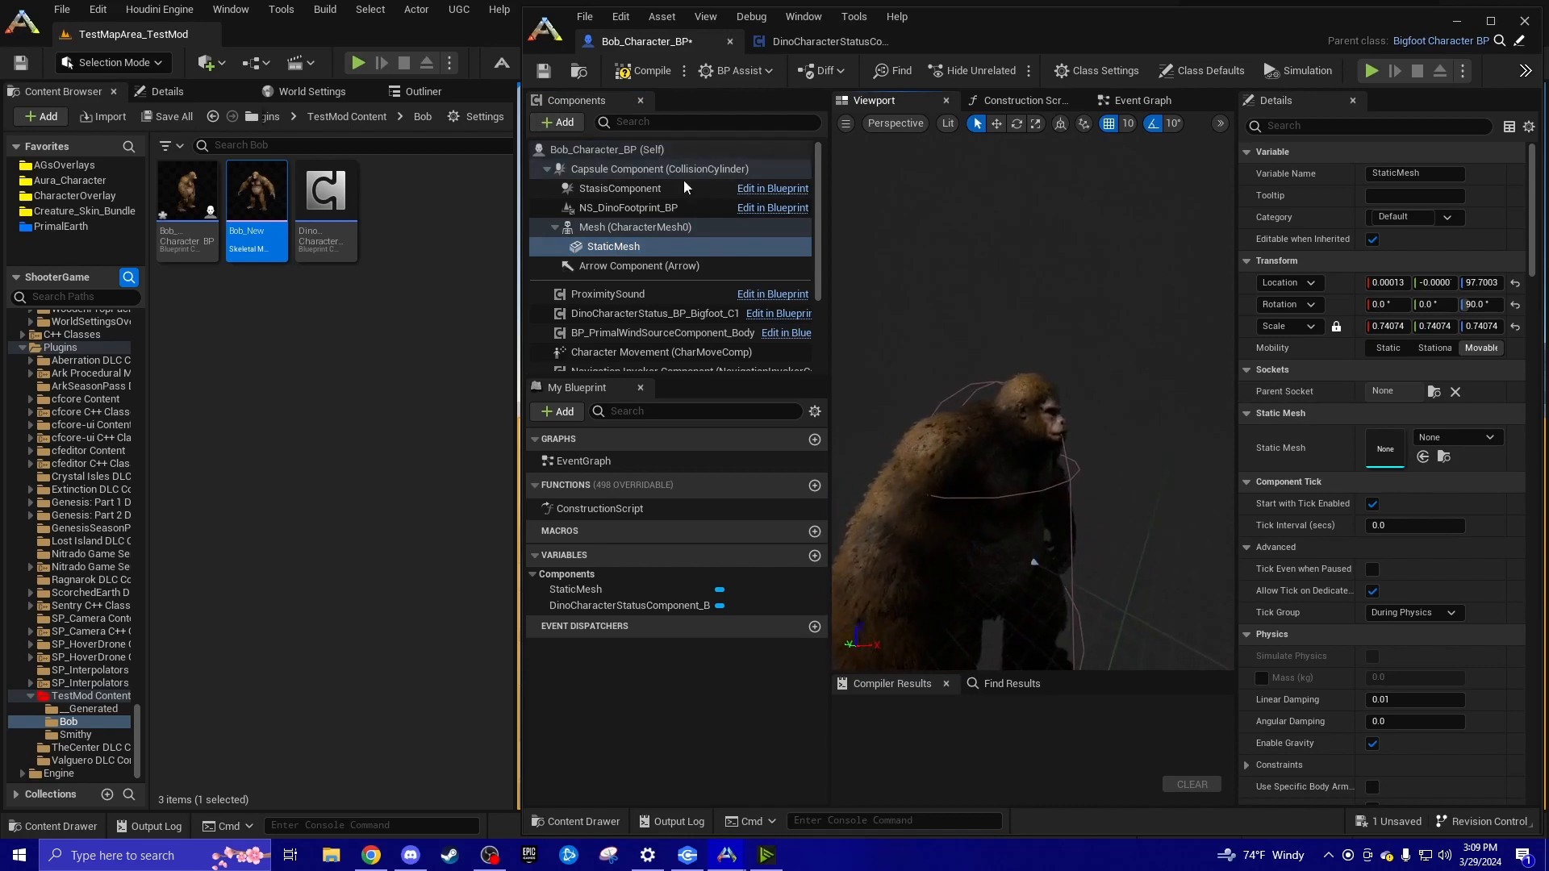
left_click(1434, 391)
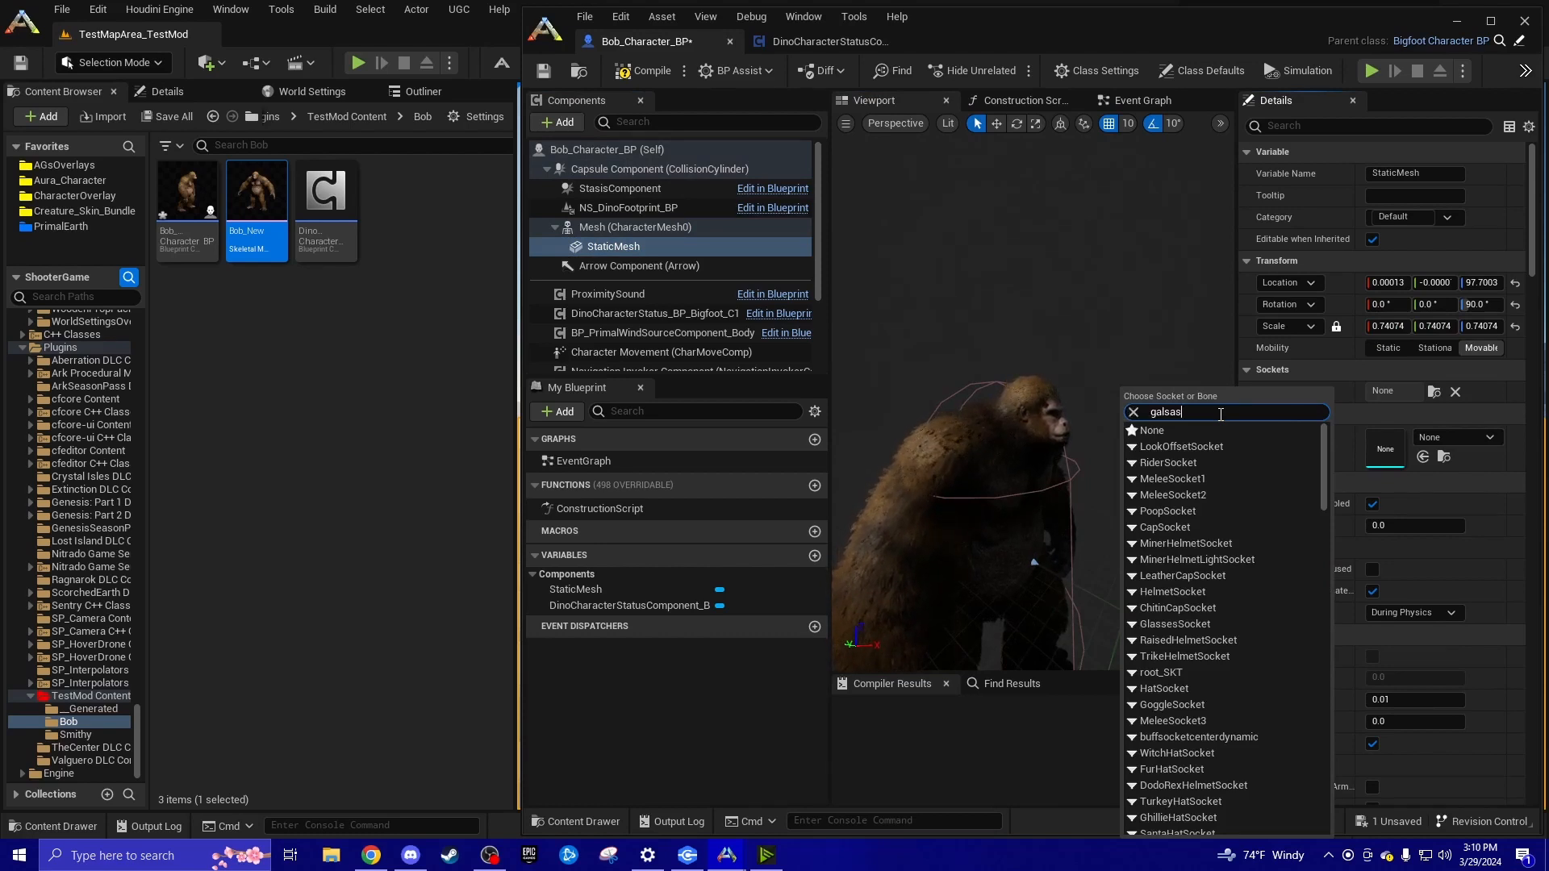
key("BackSpace")
key("BackSpace")
key("BackSpace")
key("BackSpace")
key("BackSpace")
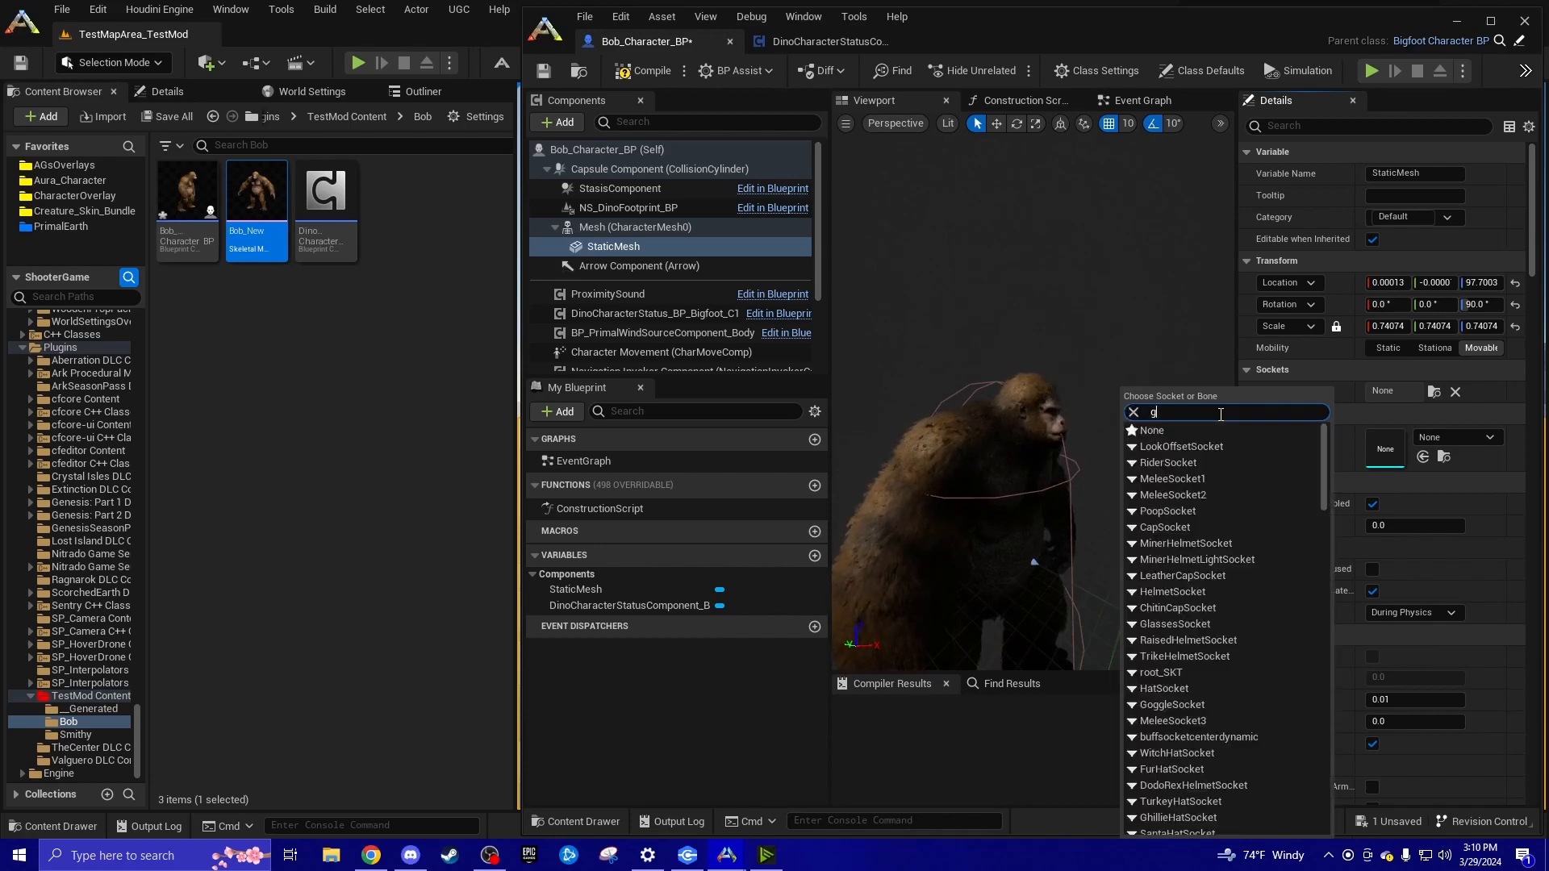
type("glass")
left_click(1194, 445)
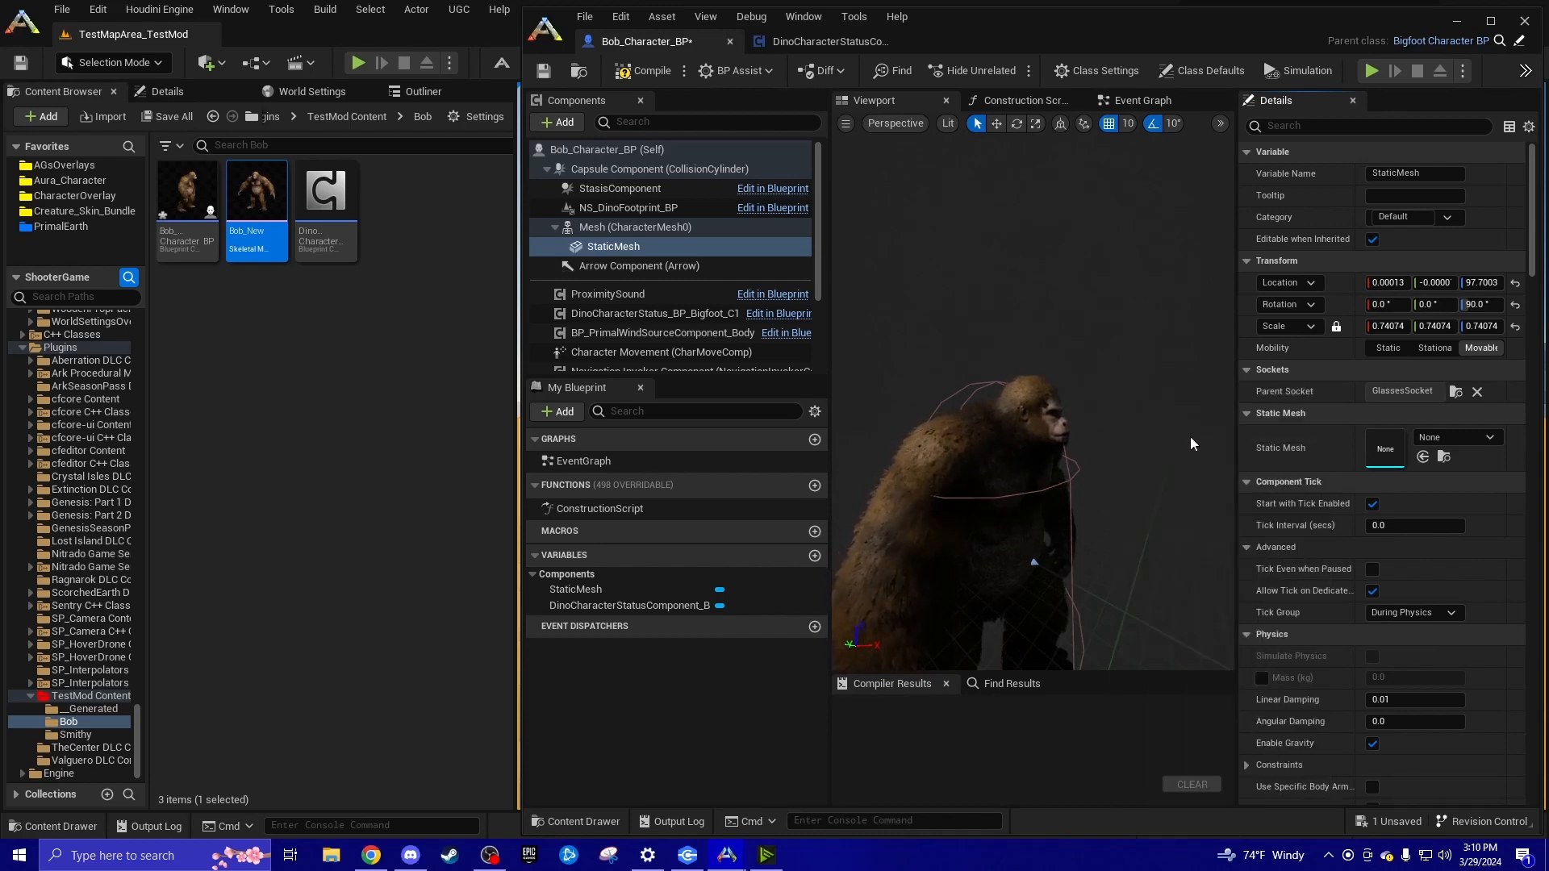
Assign the sm_WitchsHat mesh to the StaticMesh component, and compile and save Bob_Character_BP
left_click(1440, 440)
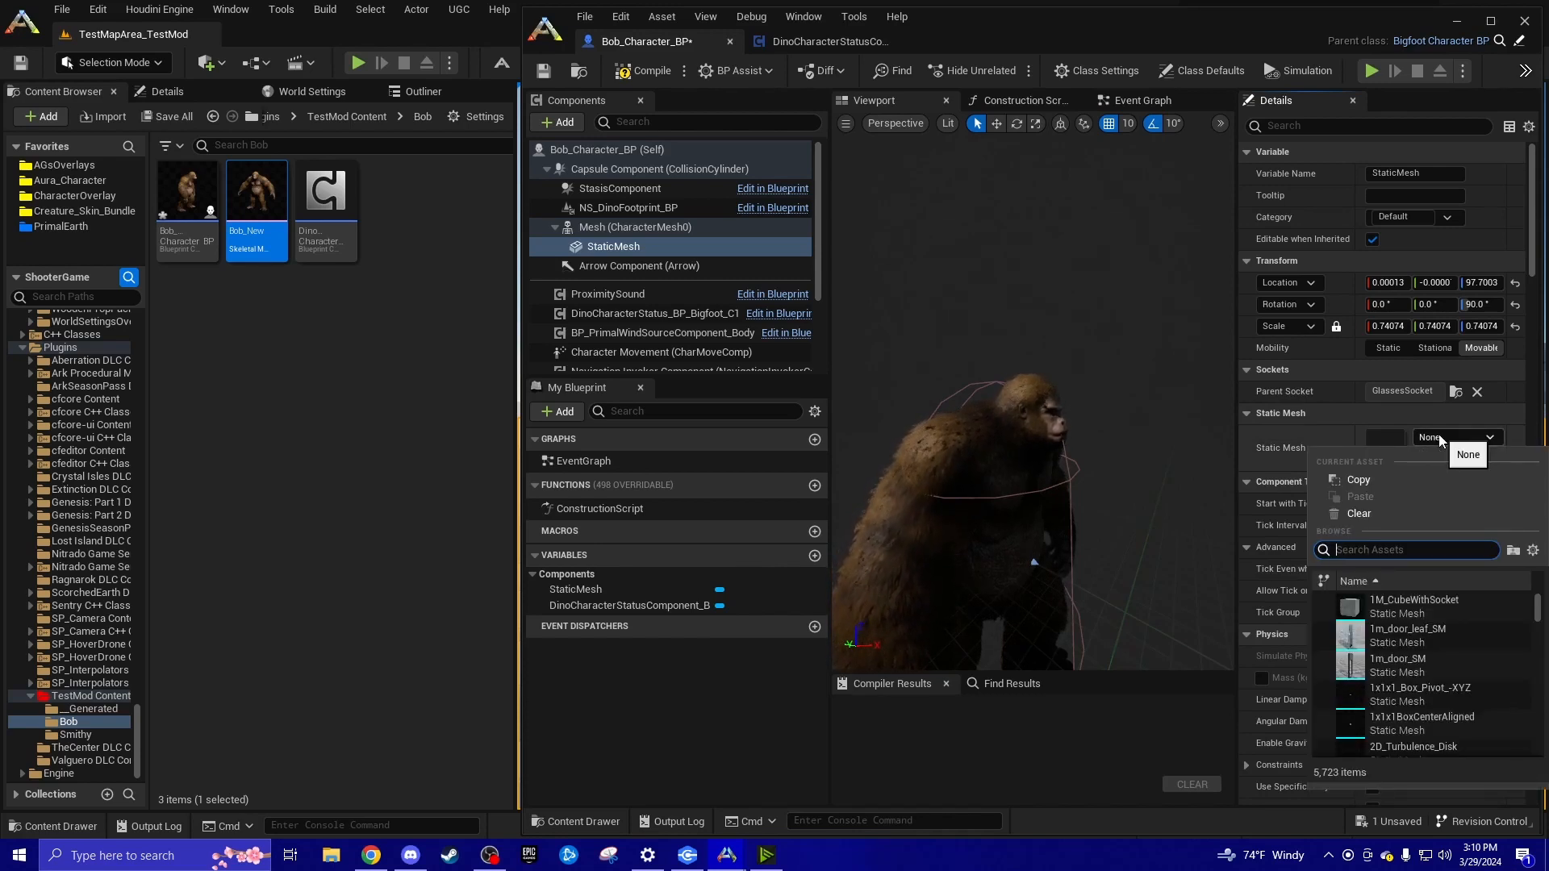
type("witch")
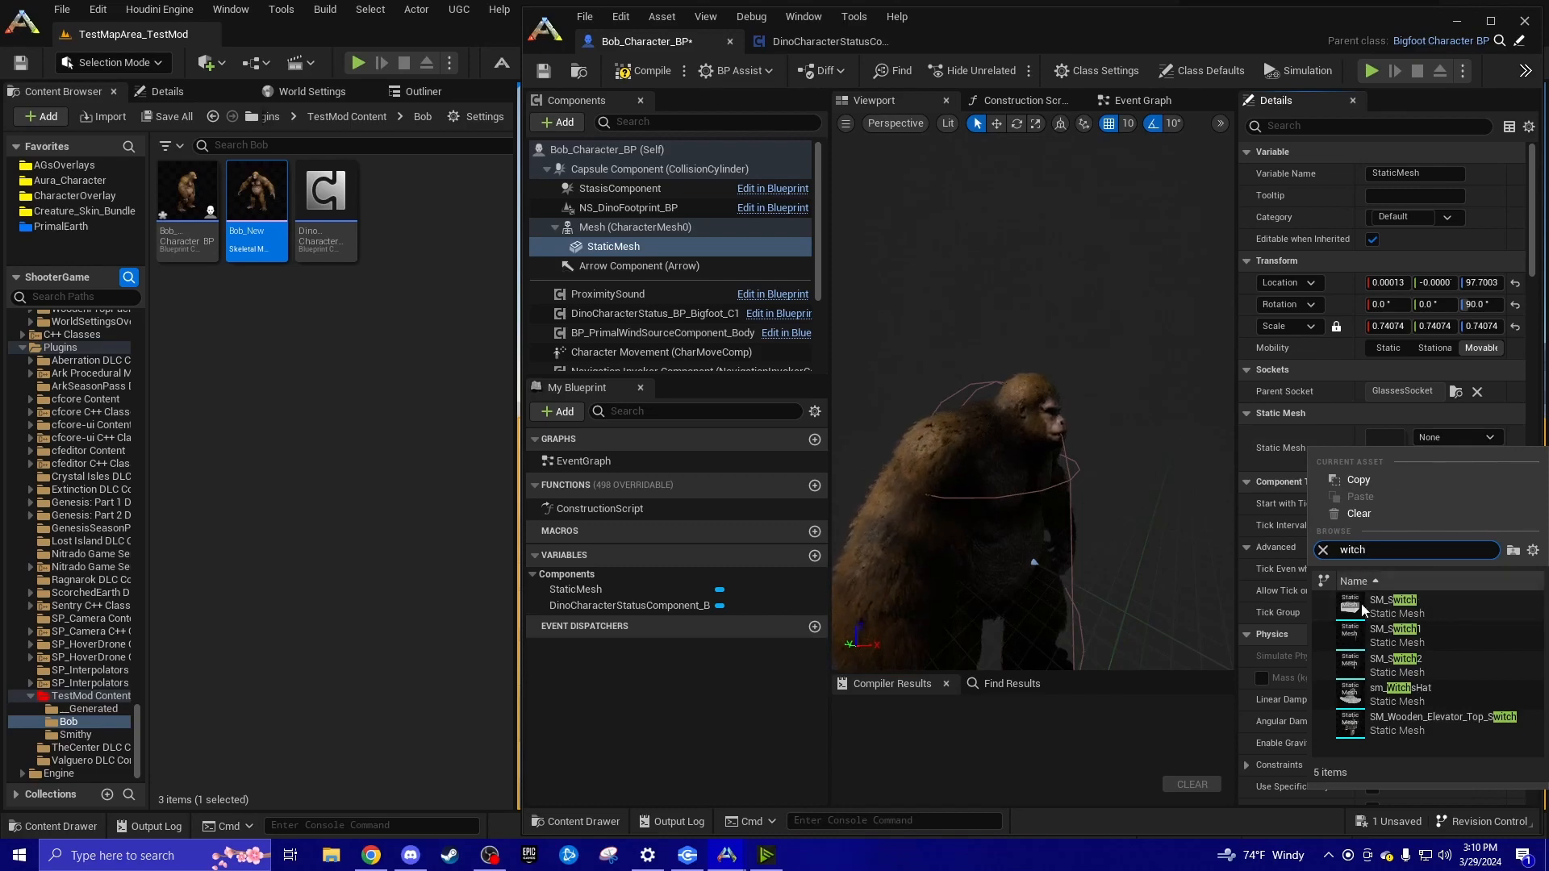
left_click(1396, 696)
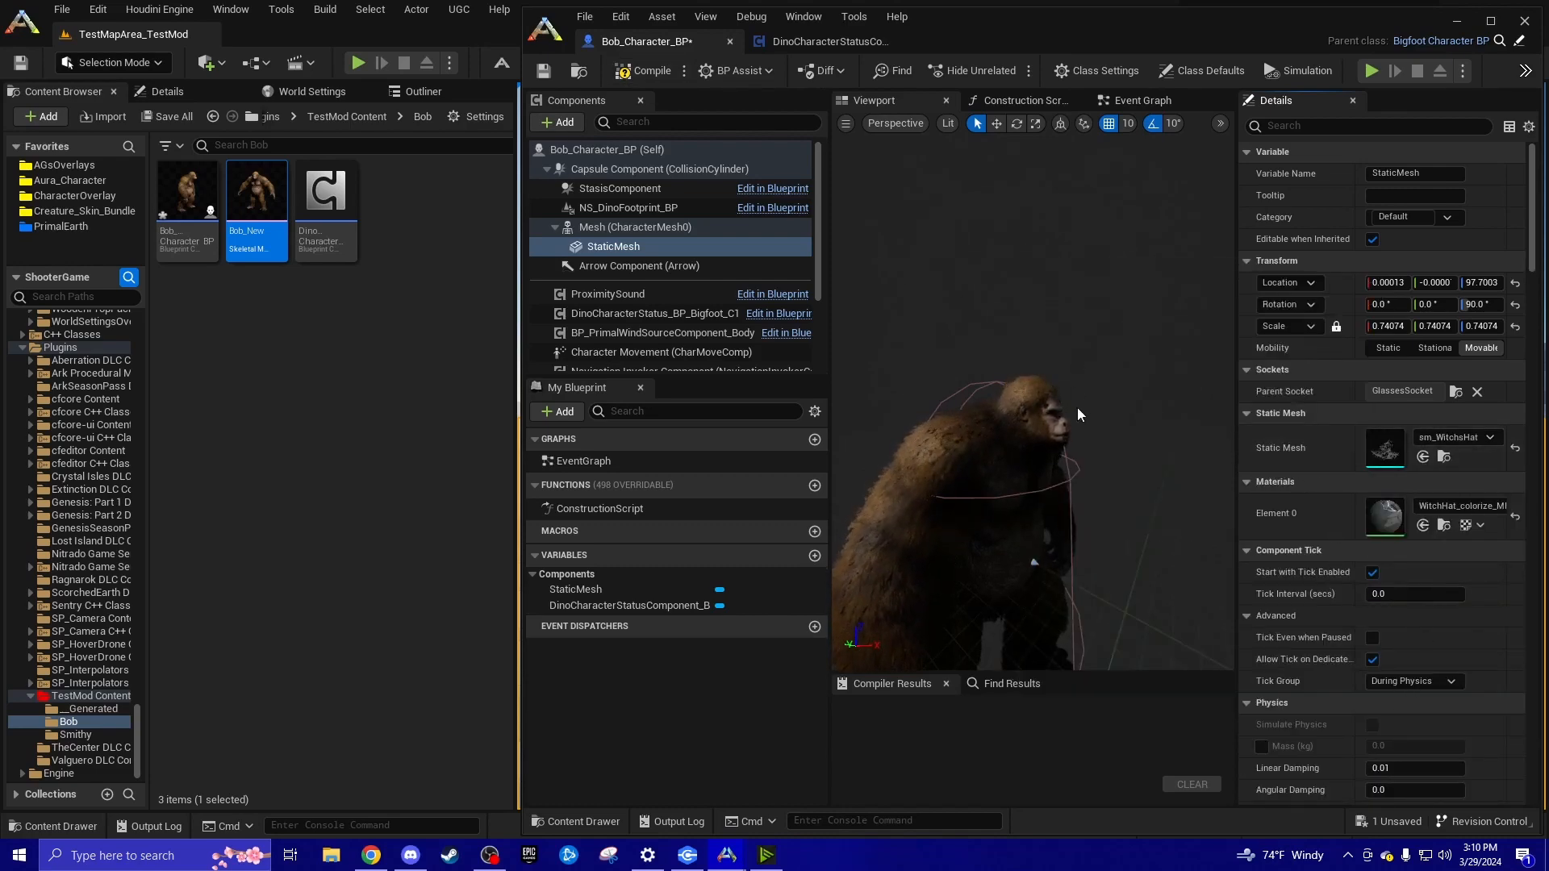
left_click(639, 71)
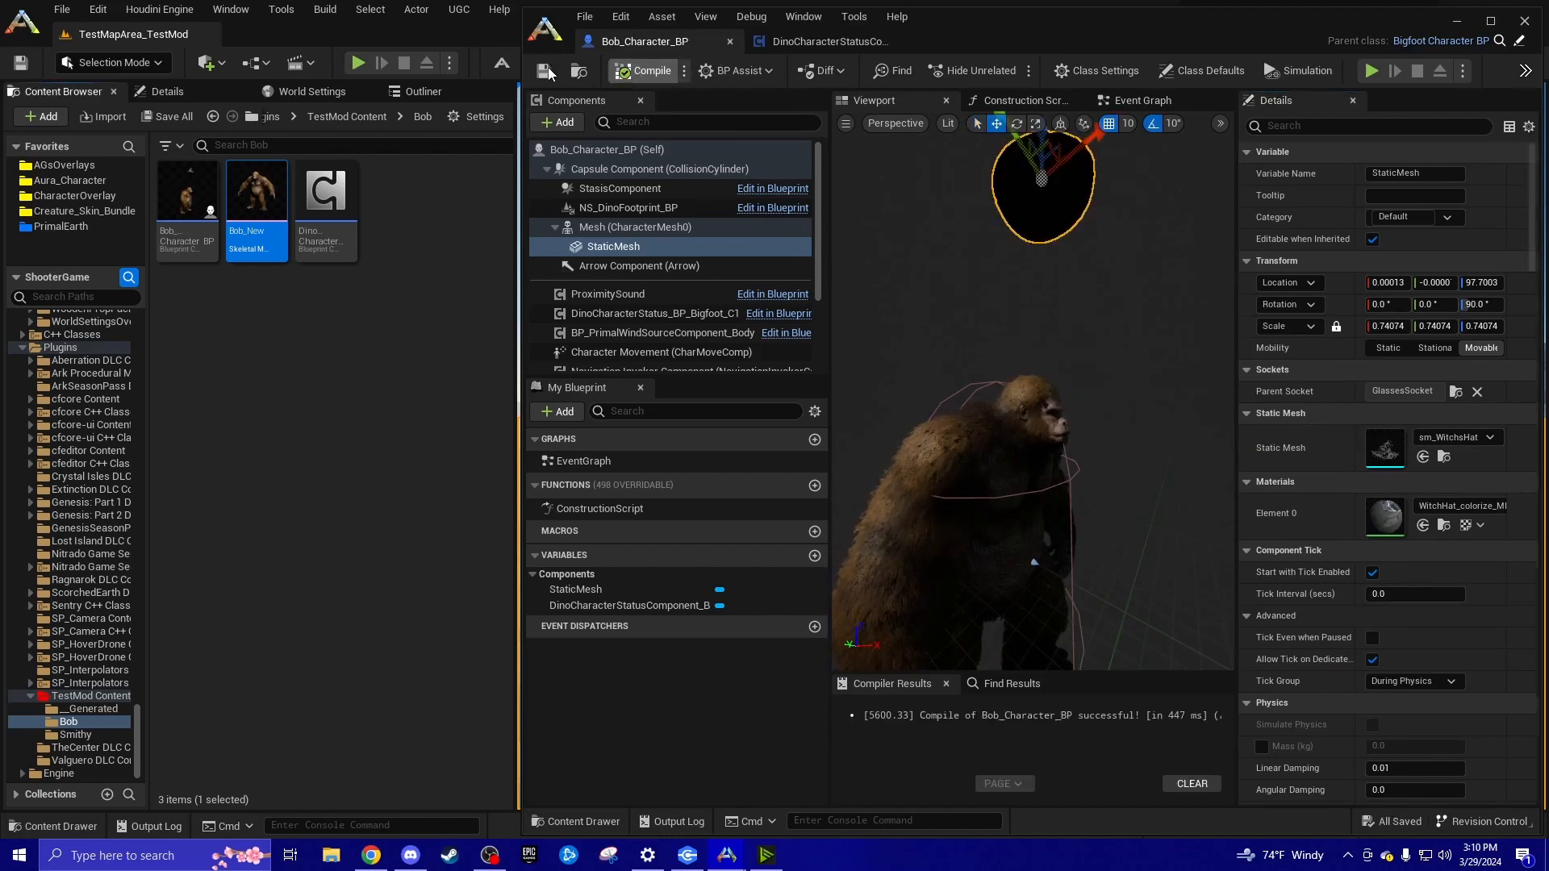
Move the witch hat onto the creature's head, at about -5 in Y and 15 in Z
right_click_drag(896, 250, 1089, 266)
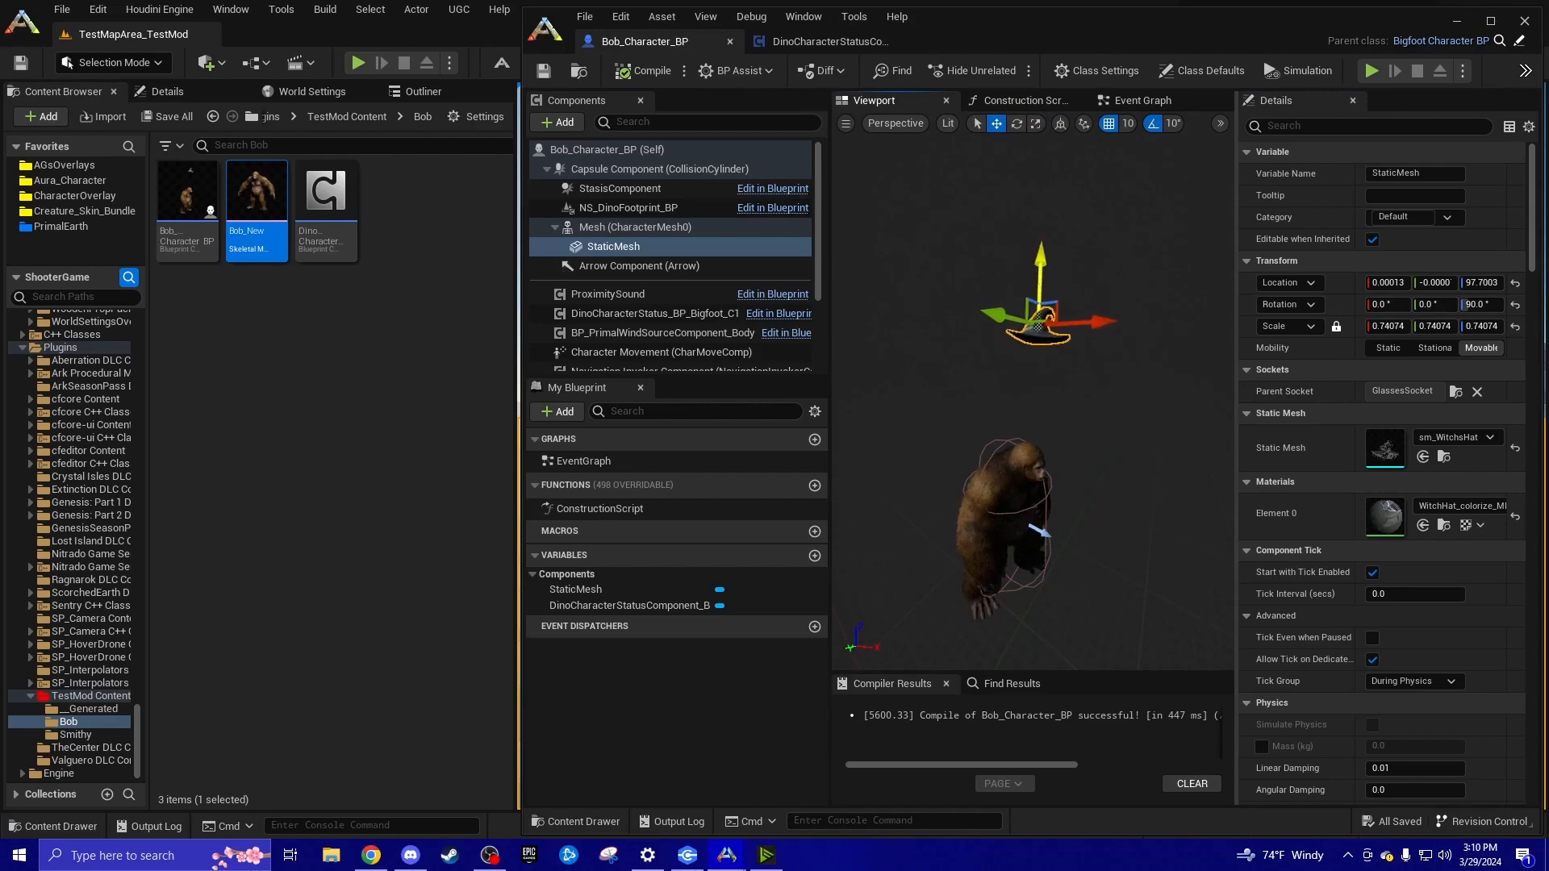
left_click_drag(1040, 266, 1031, 379)
right_click_drag(1032, 379, 1030, 418)
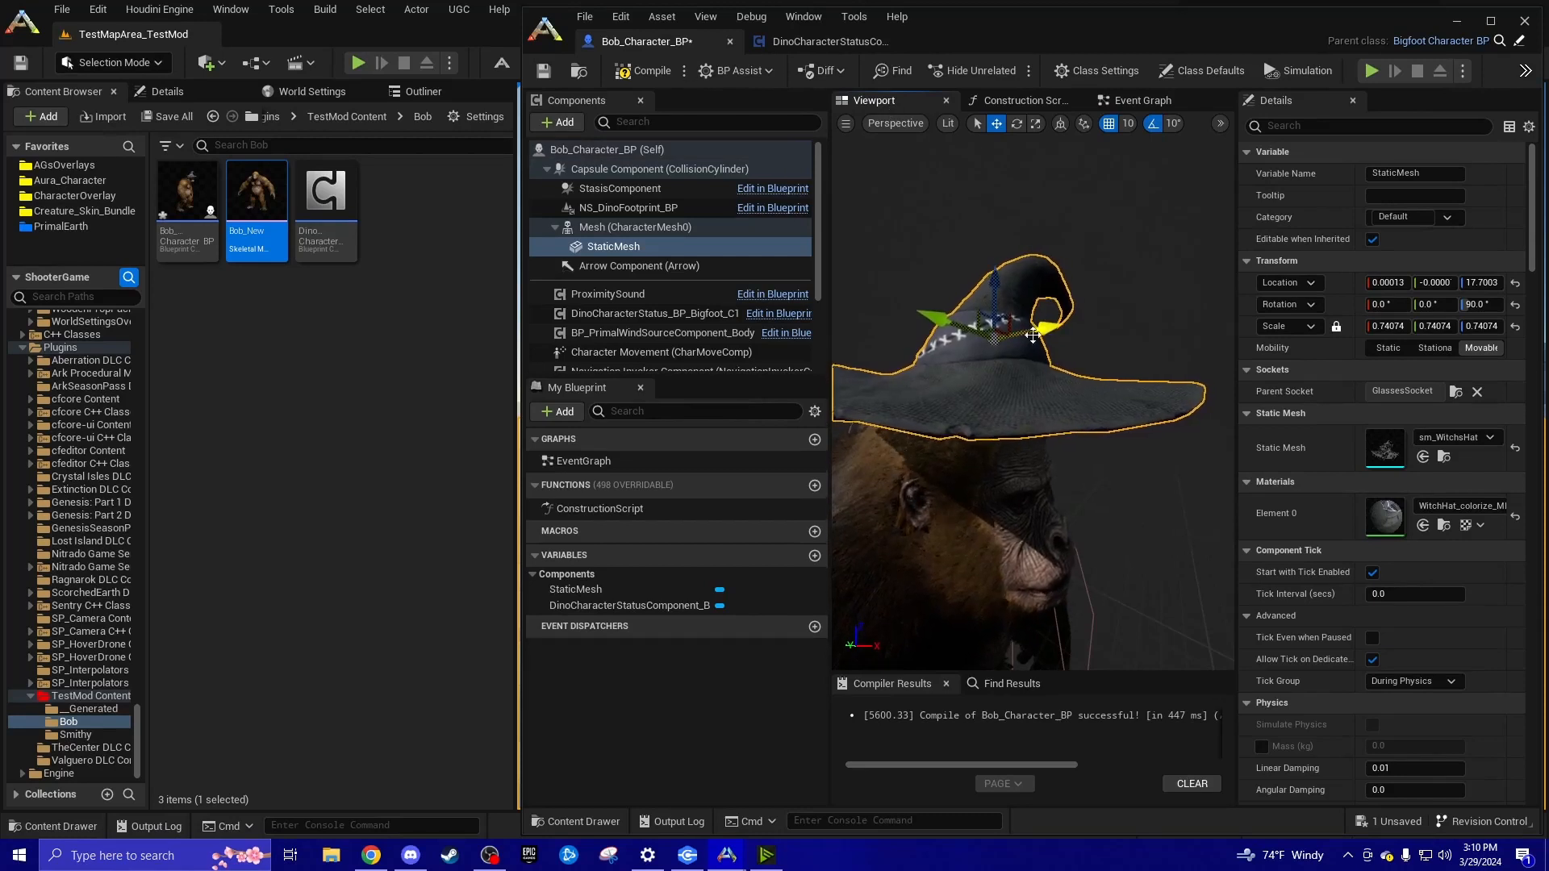
left_click_drag(1033, 335, 971, 313)
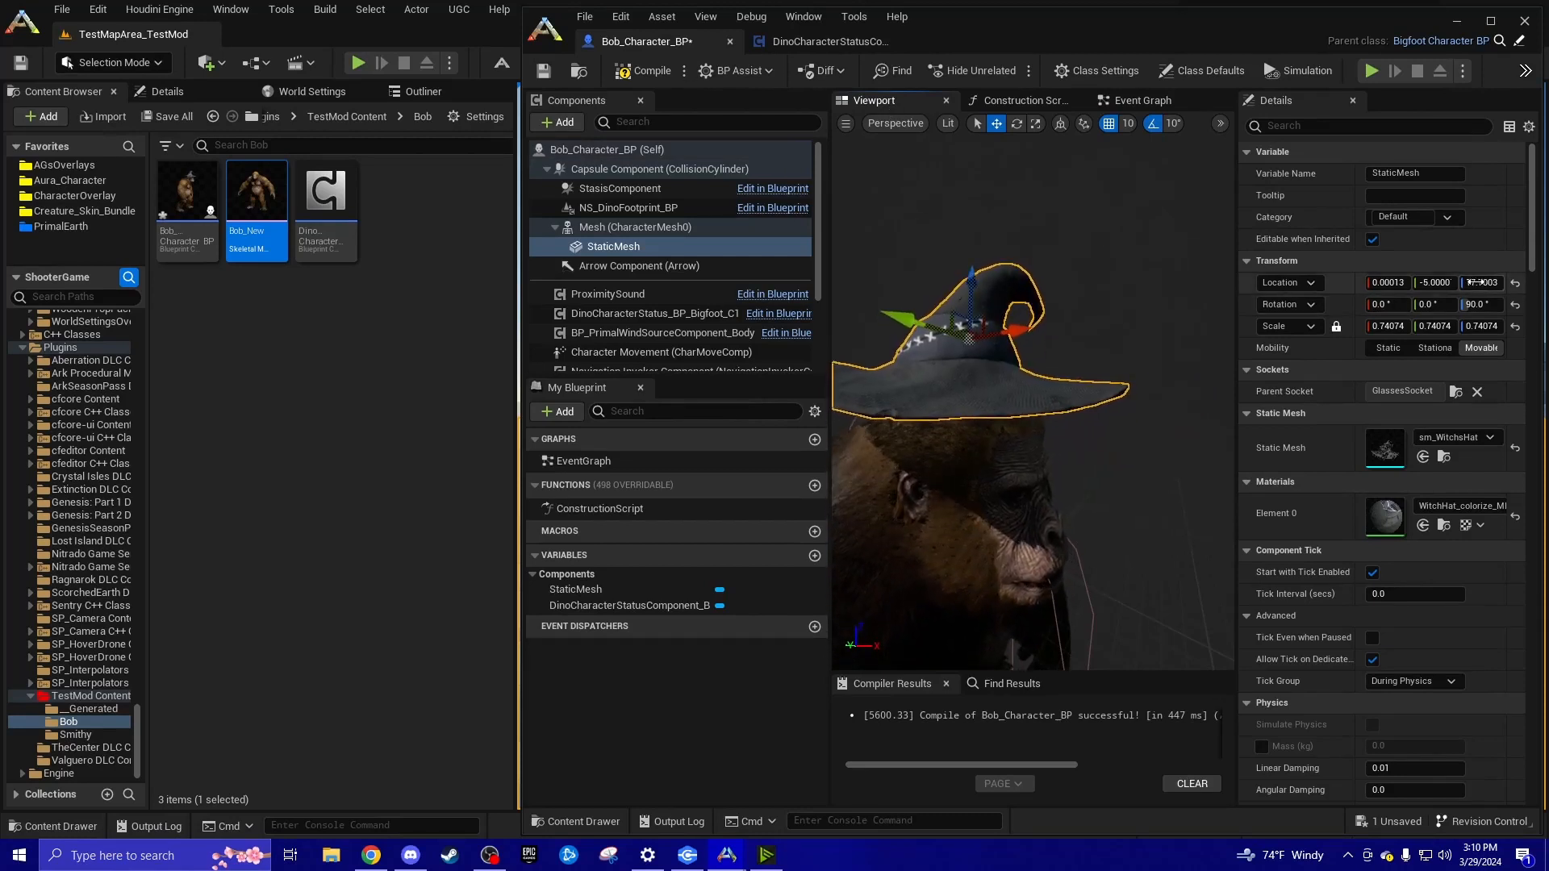
left_click_drag(1476, 283, 1456, 282)
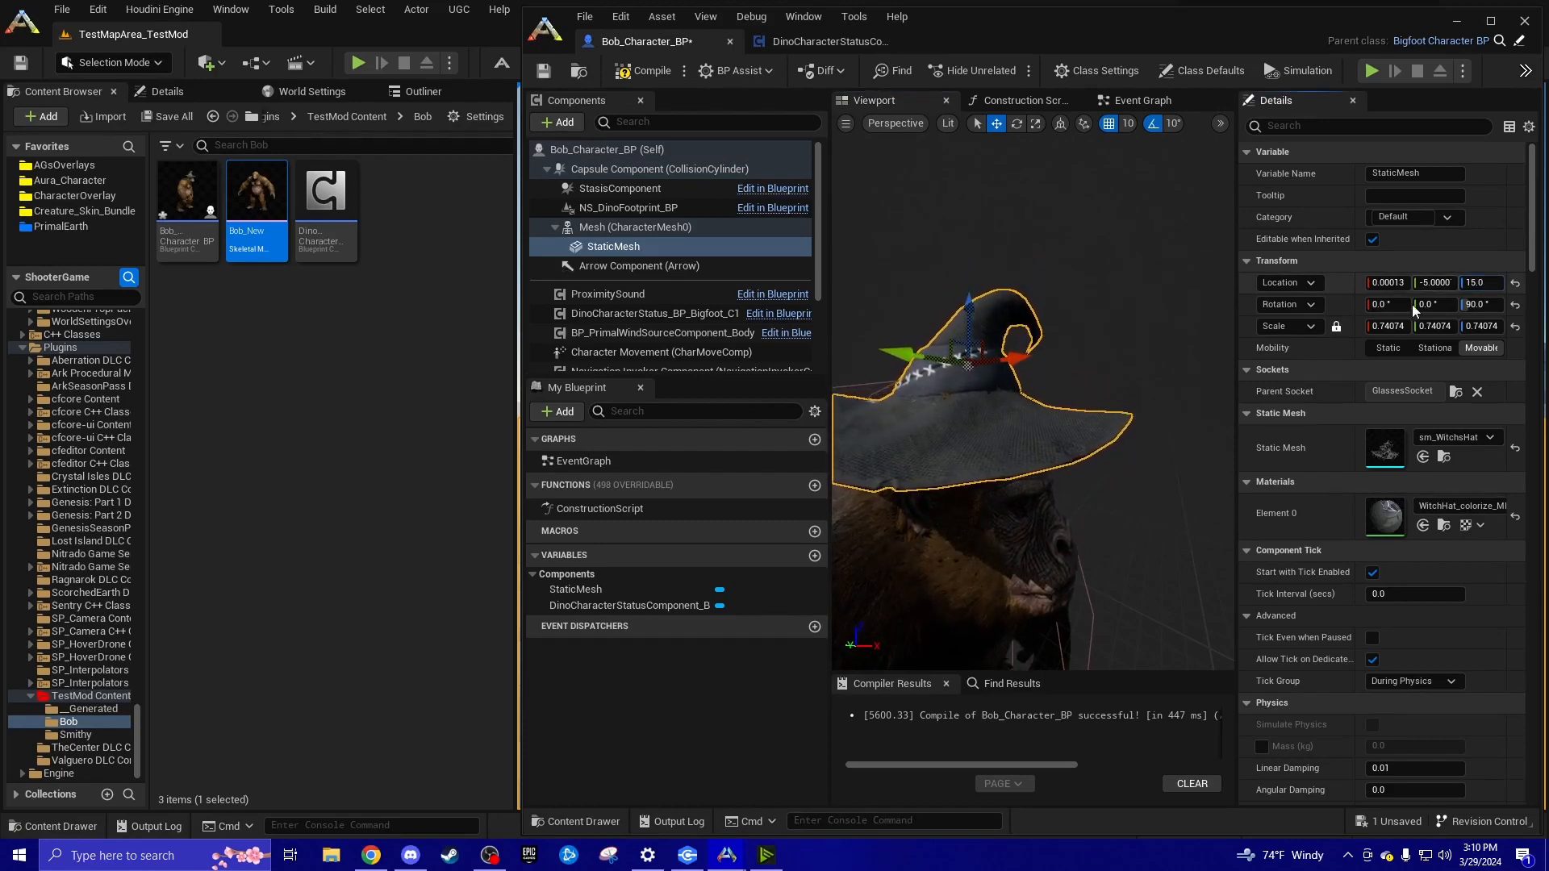
key("s")
right_click_drag(1063, 266, 1000, 307)
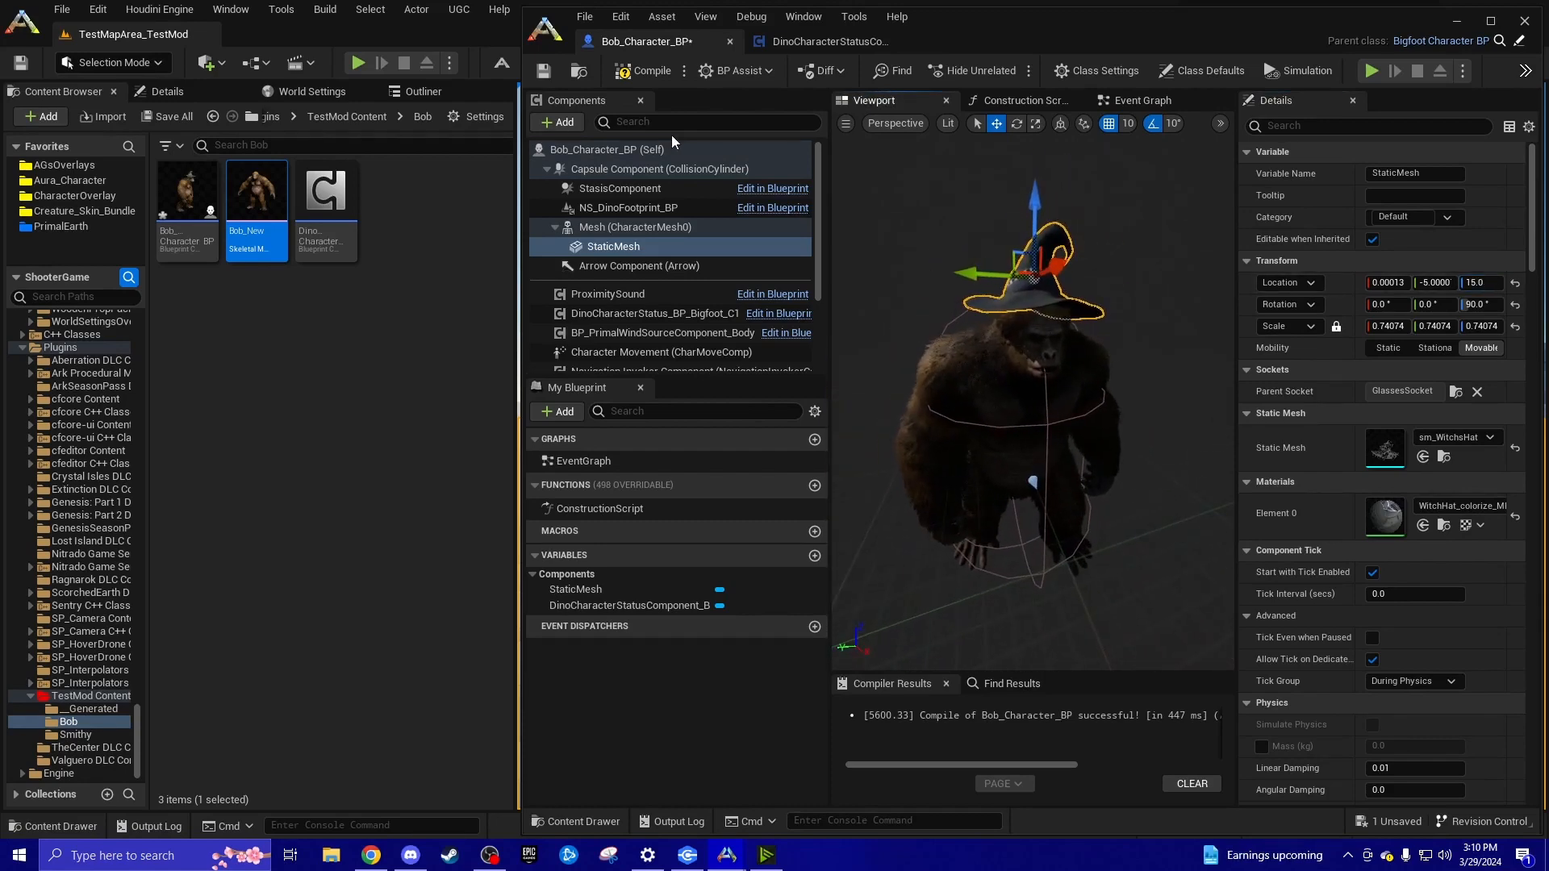
Examine the hat's fit on the character and review the mesh and material settings of Mesh (CharacterMesh0)
left_click(695, 149)
mouse_move(887, 303)
right_mouse_down()
mouse_move(967, 242)
mouse_move(1012, 250)
mouse_move(882, 307)
right_mouse_up()
key("w")
key("a")
left_click(622, 246)
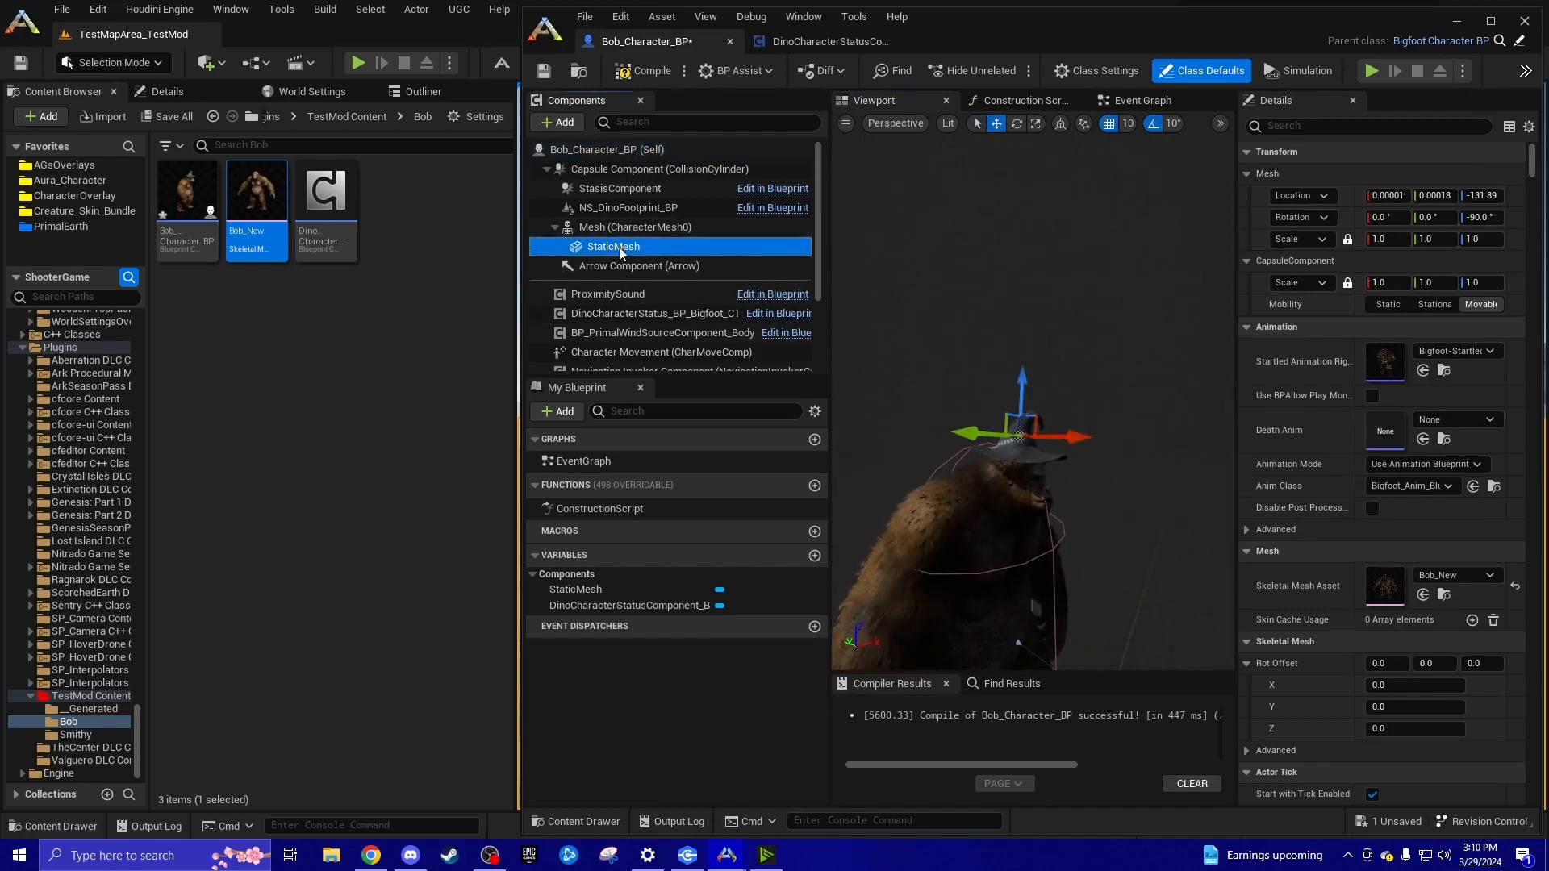
left_click(628, 228)
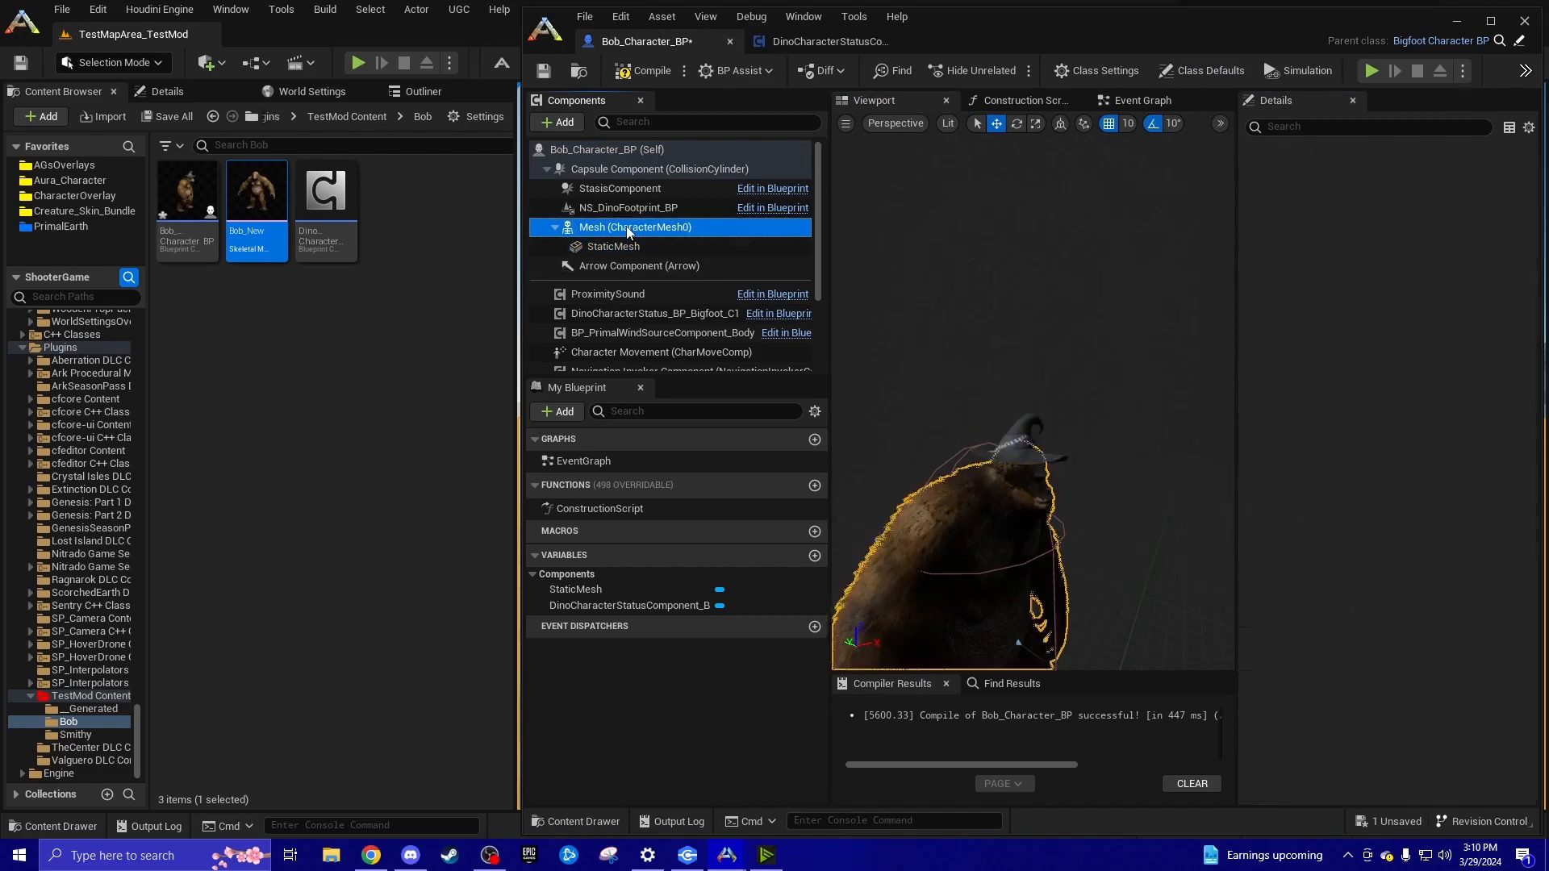
scroll(1326, 500, "down", 3)
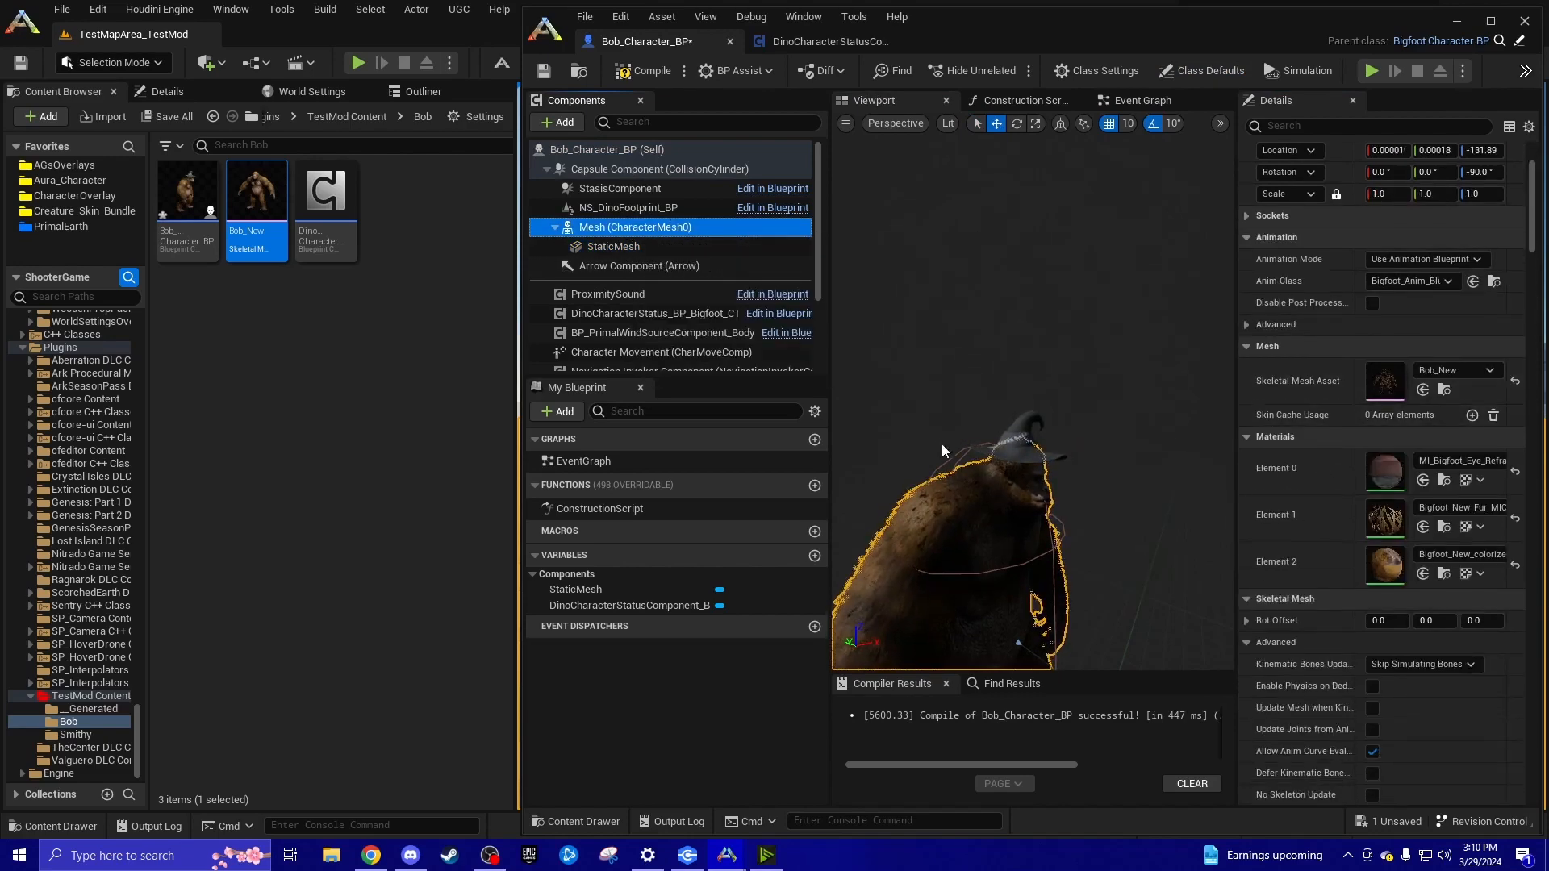
left_click(345, 391)
right_click_drag(860, 418, 909, 372)
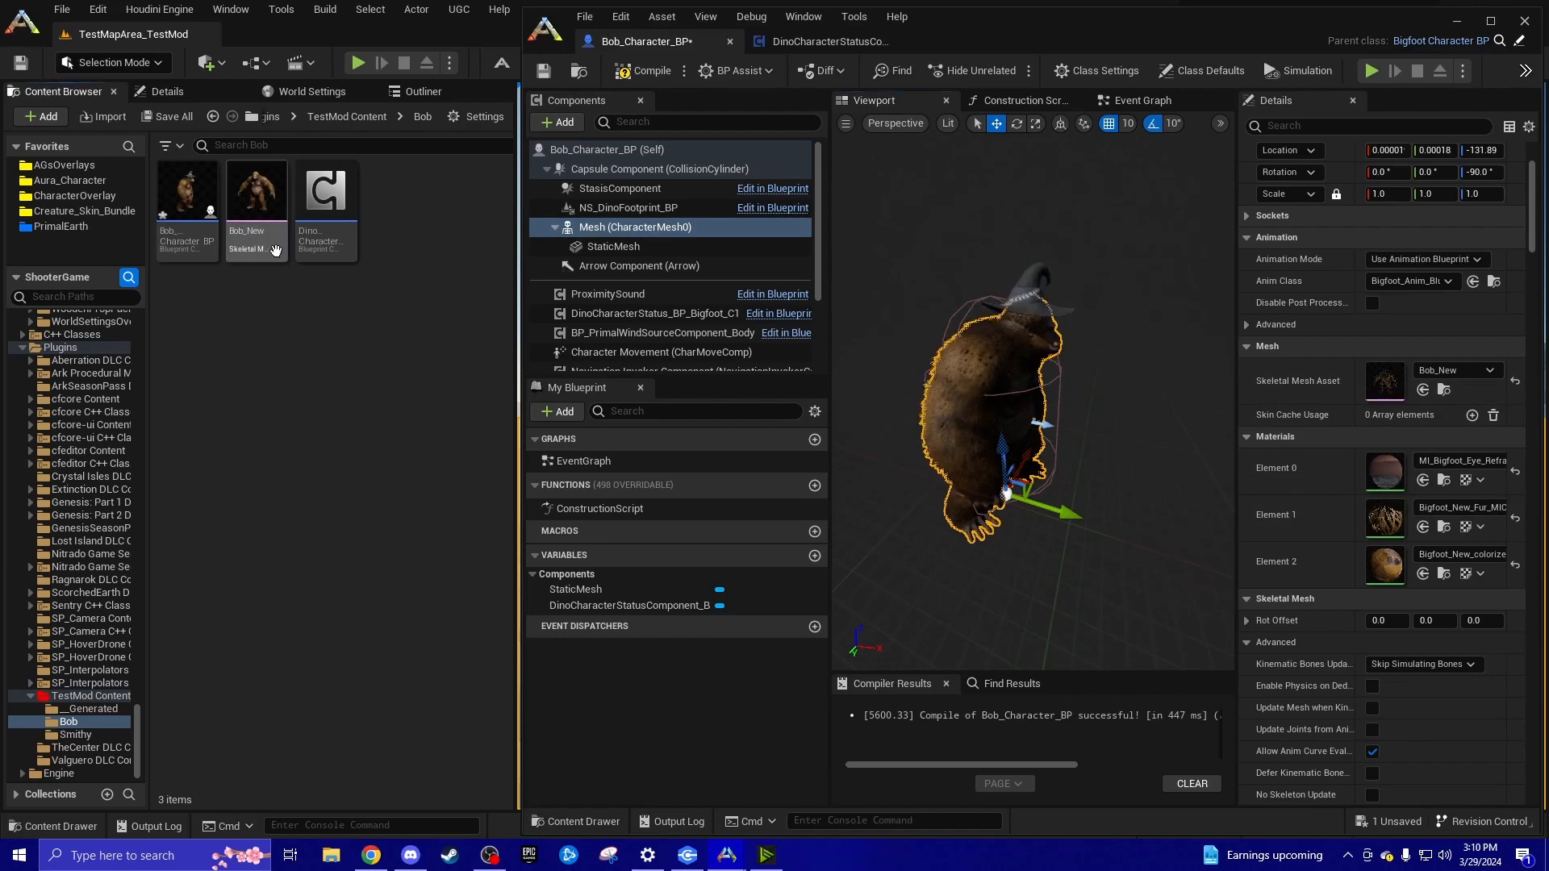
Open the Bob_New skeletal mesh and search its asset details for the scale settings
mouse_move(267, 233)
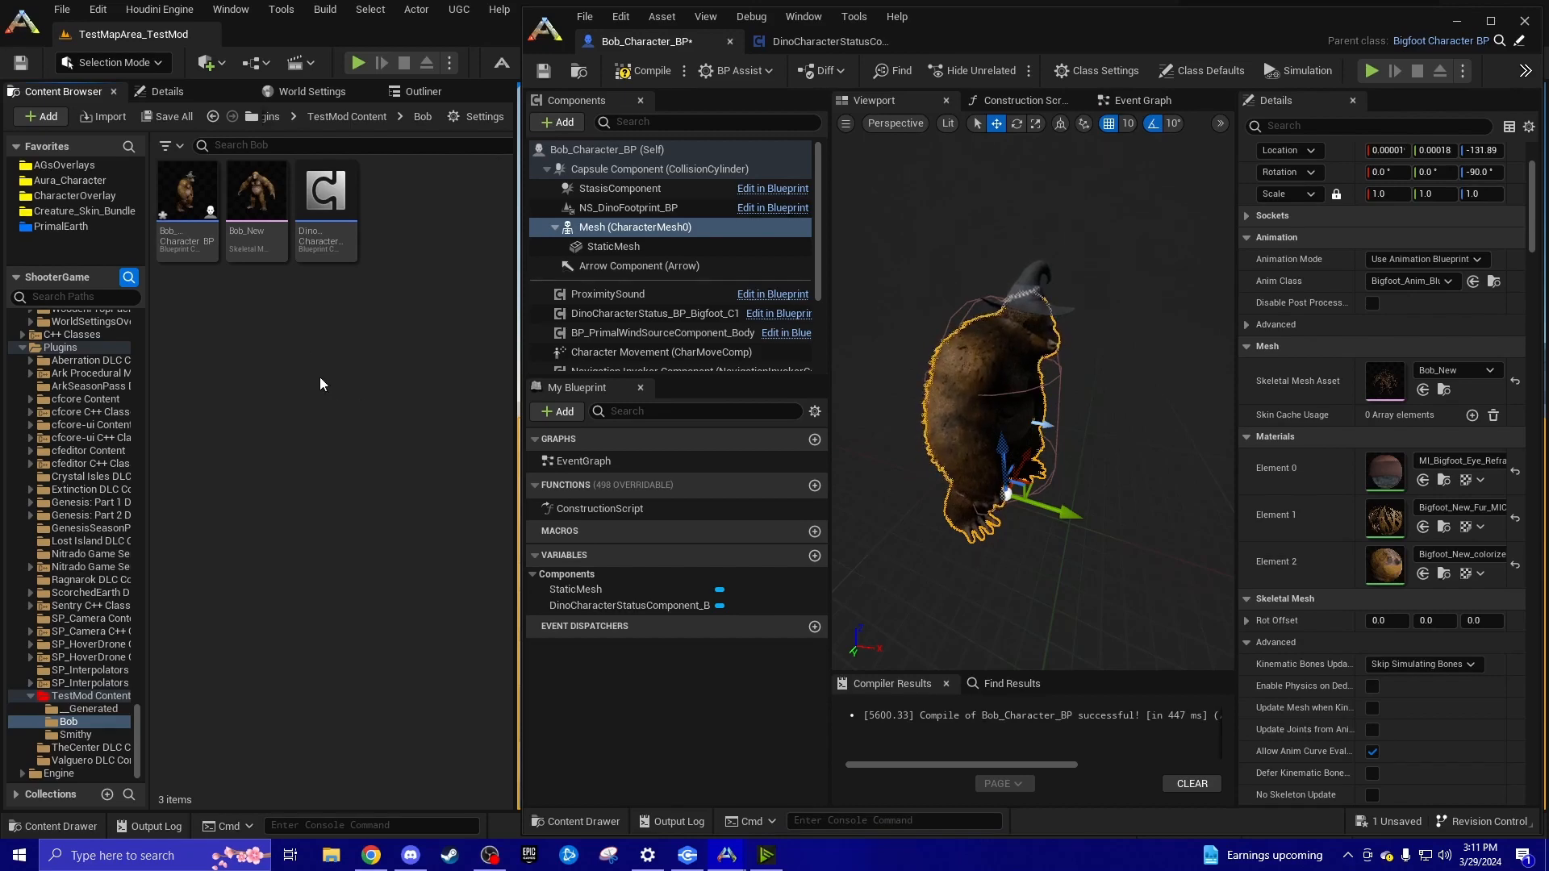
double_click(278, 200)
mouse_move(927, 278)
right_mouse_down()
mouse_move(903, 161)
mouse_move(936, 250)
mouse_move(927, 278)
right_mouse_up()
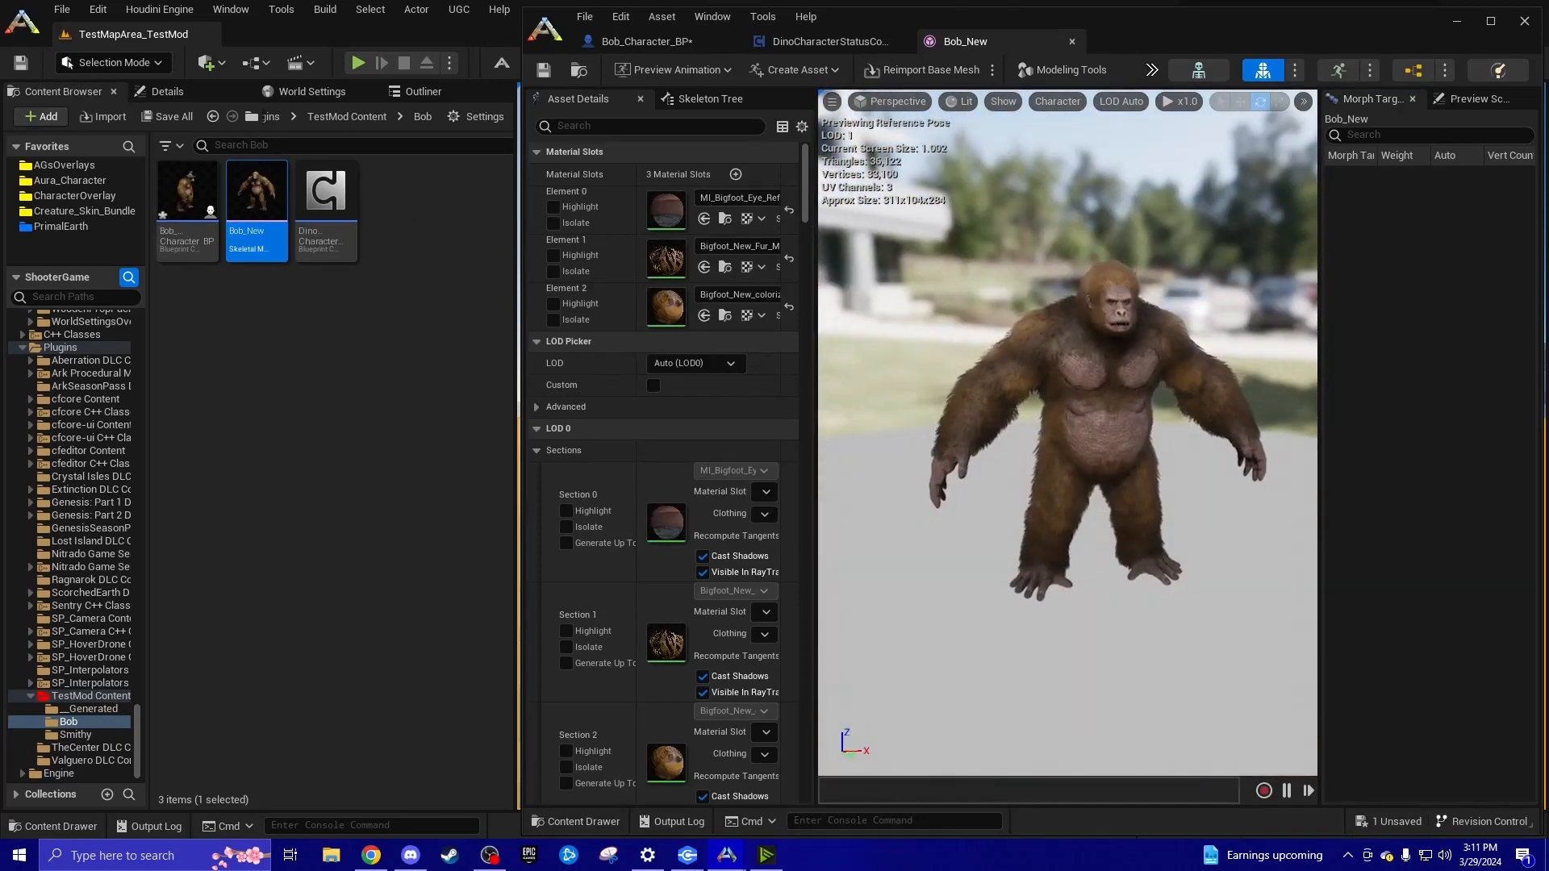
left_click(616, 126)
type("scale")
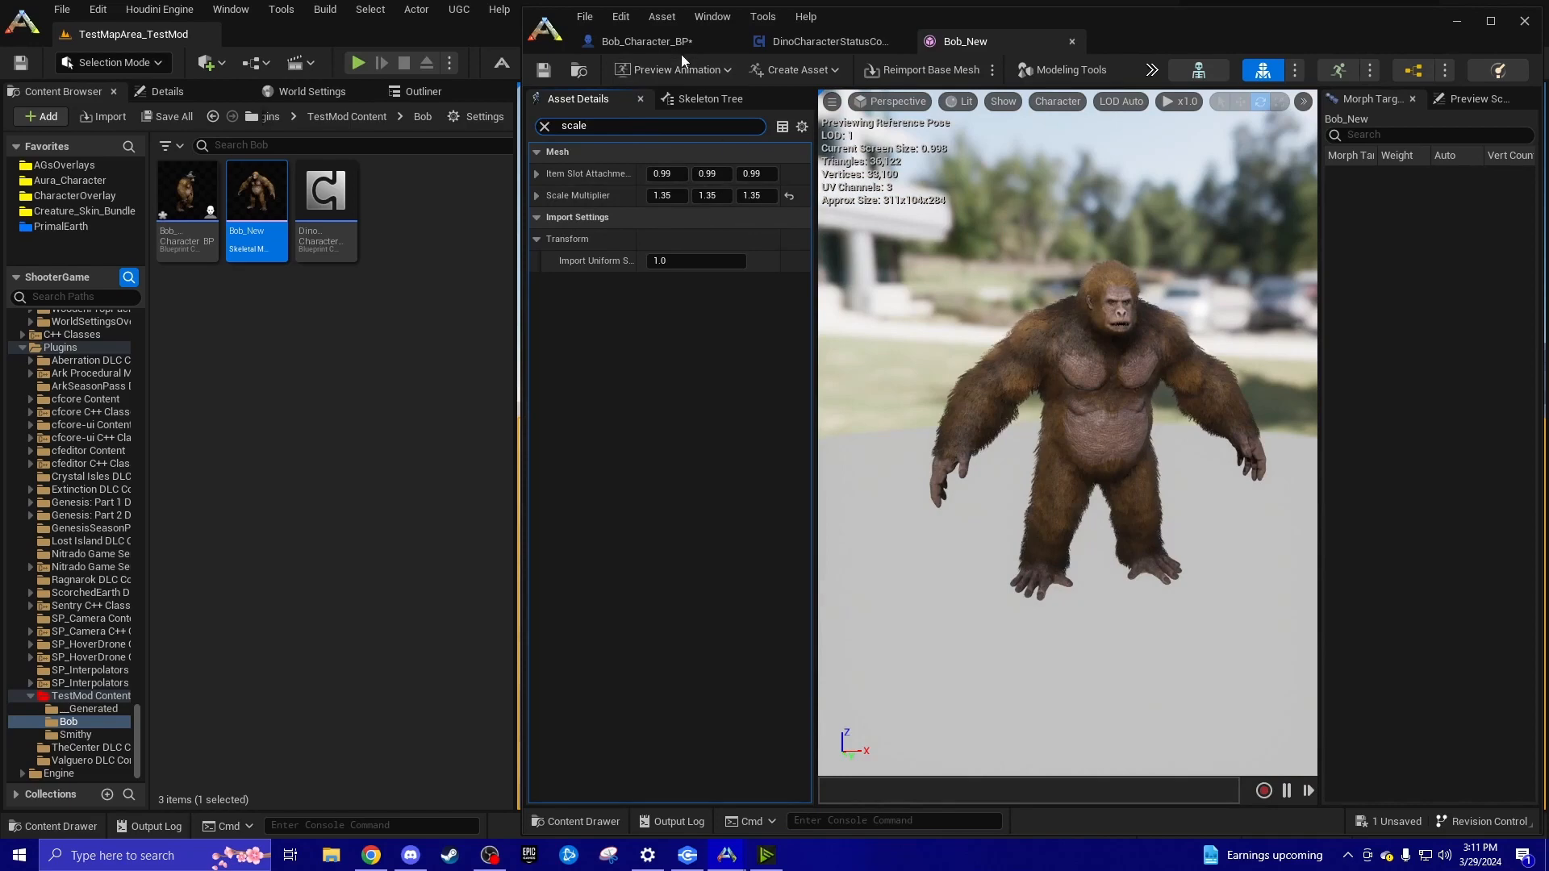
Check the hat component's settings in Bob_Character_BP and clear the scale search in Bob_New
left_click(645, 41)
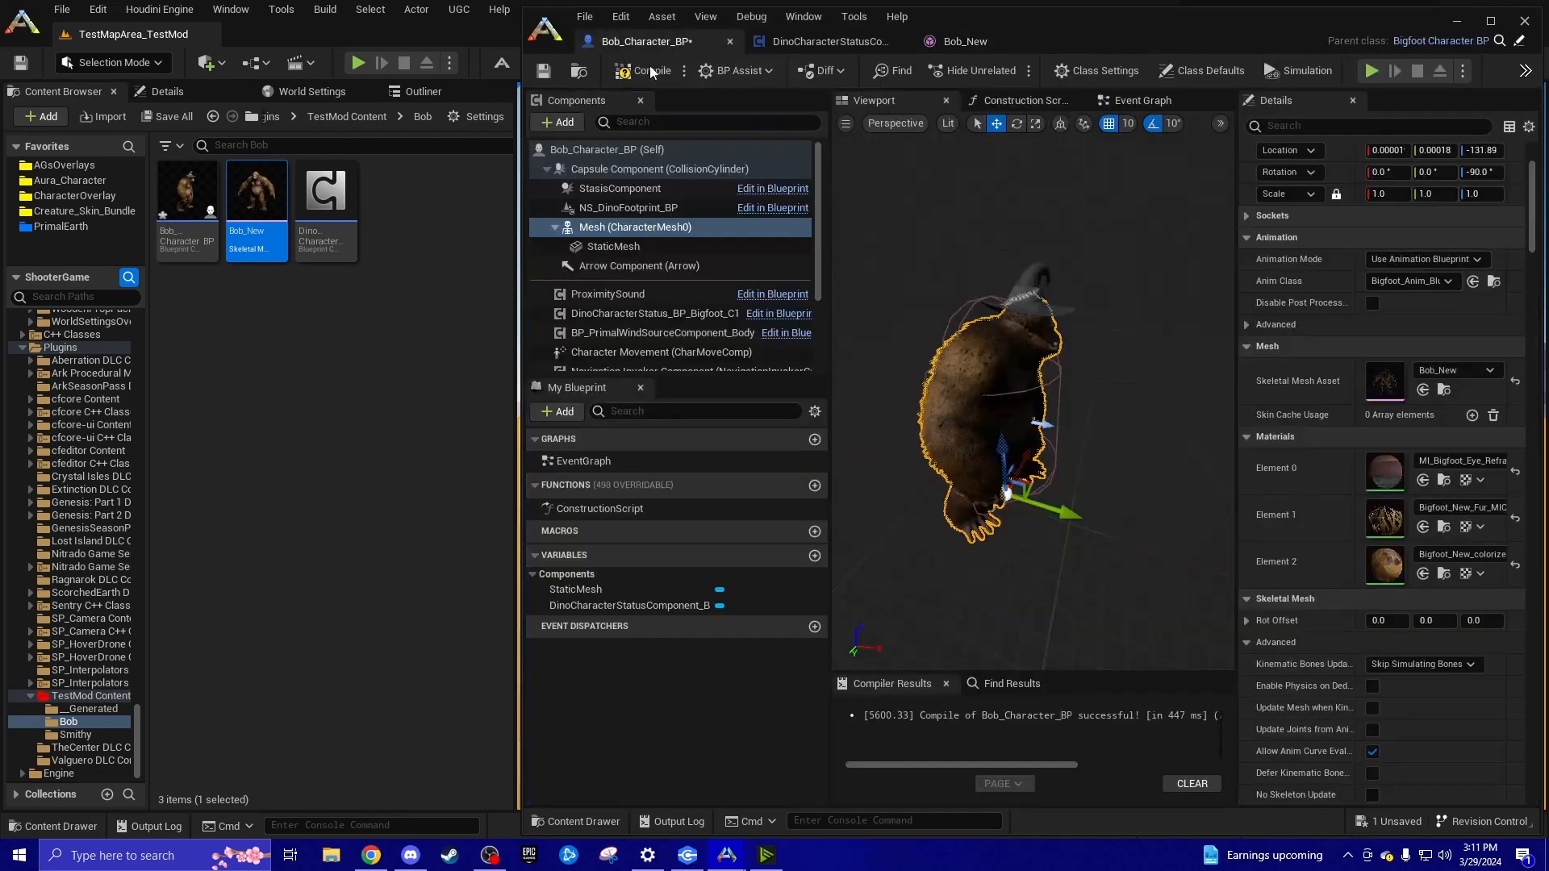
left_click(624, 249)
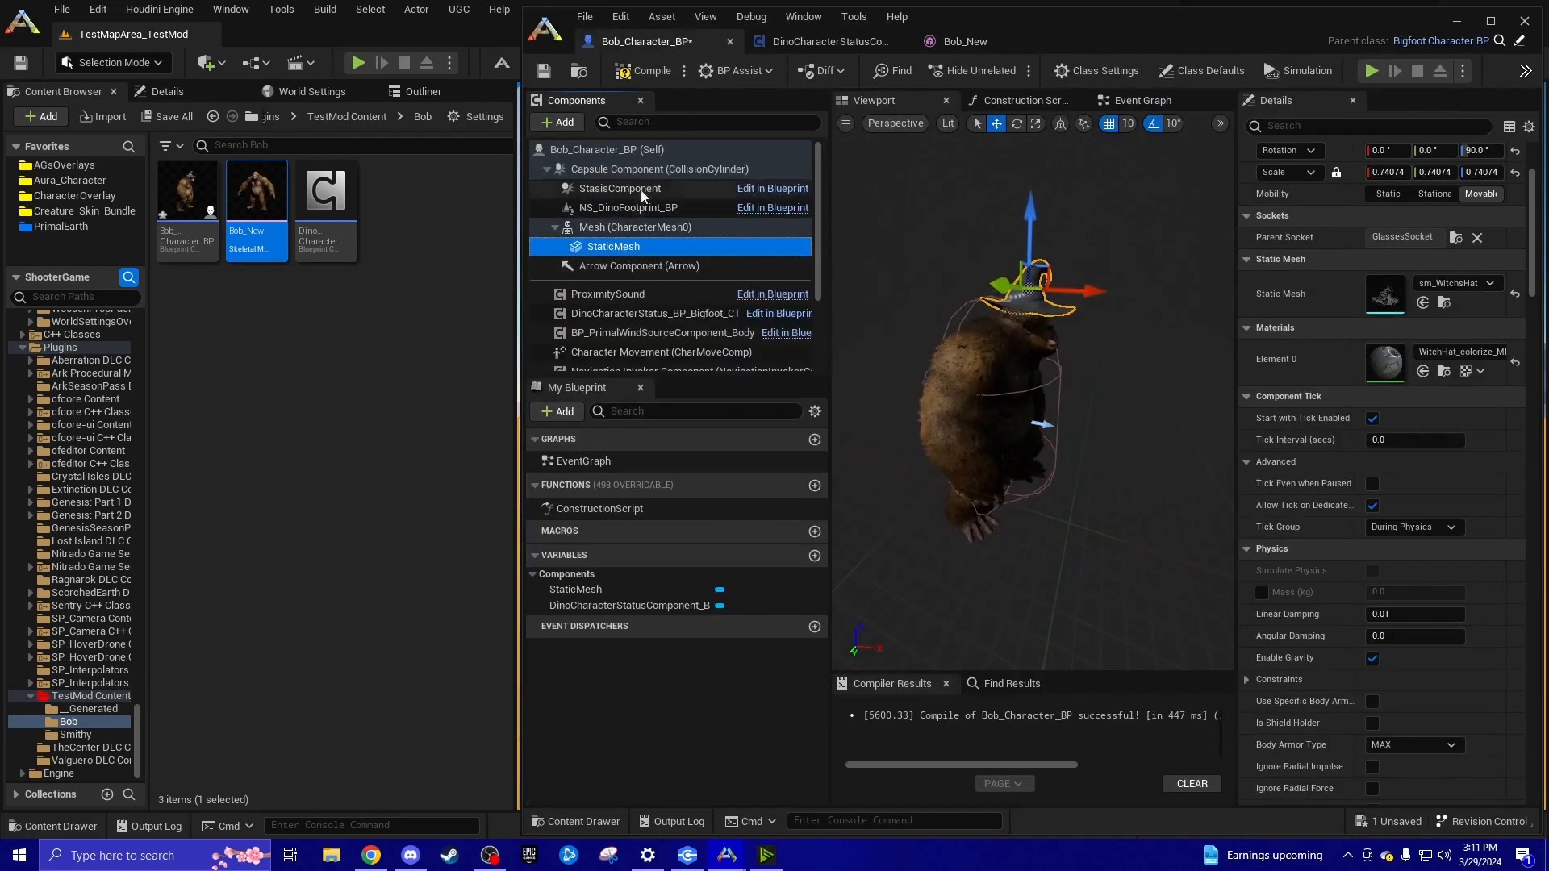
left_click(964, 41)
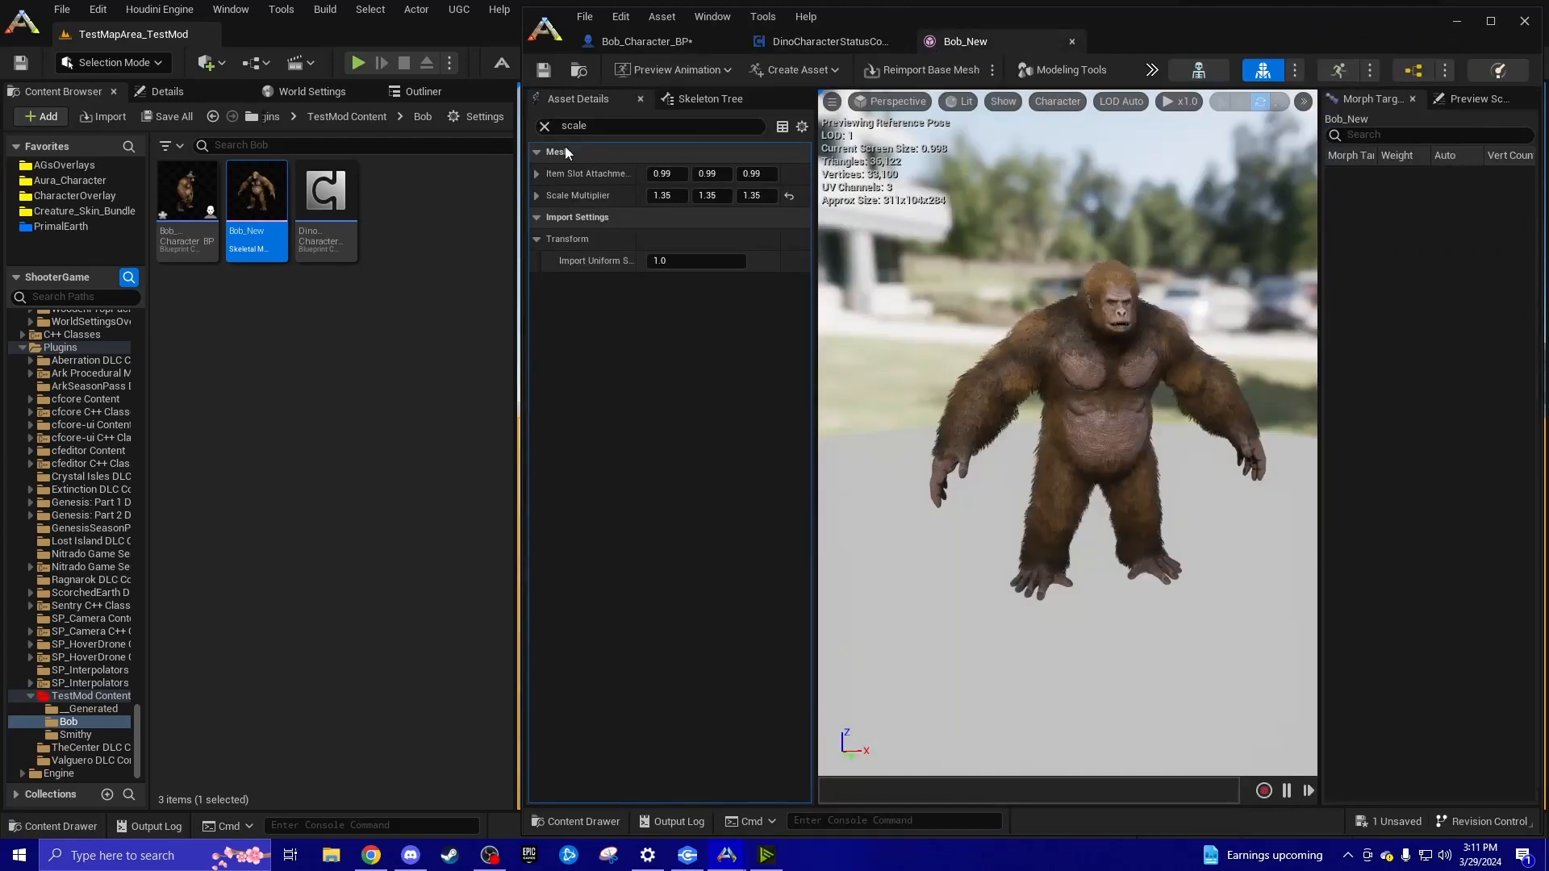
left_click(544, 126)
Return to Bob_Character_BP, show its class defaults beside the Event Graph, and widen the details area
left_click(637, 41)
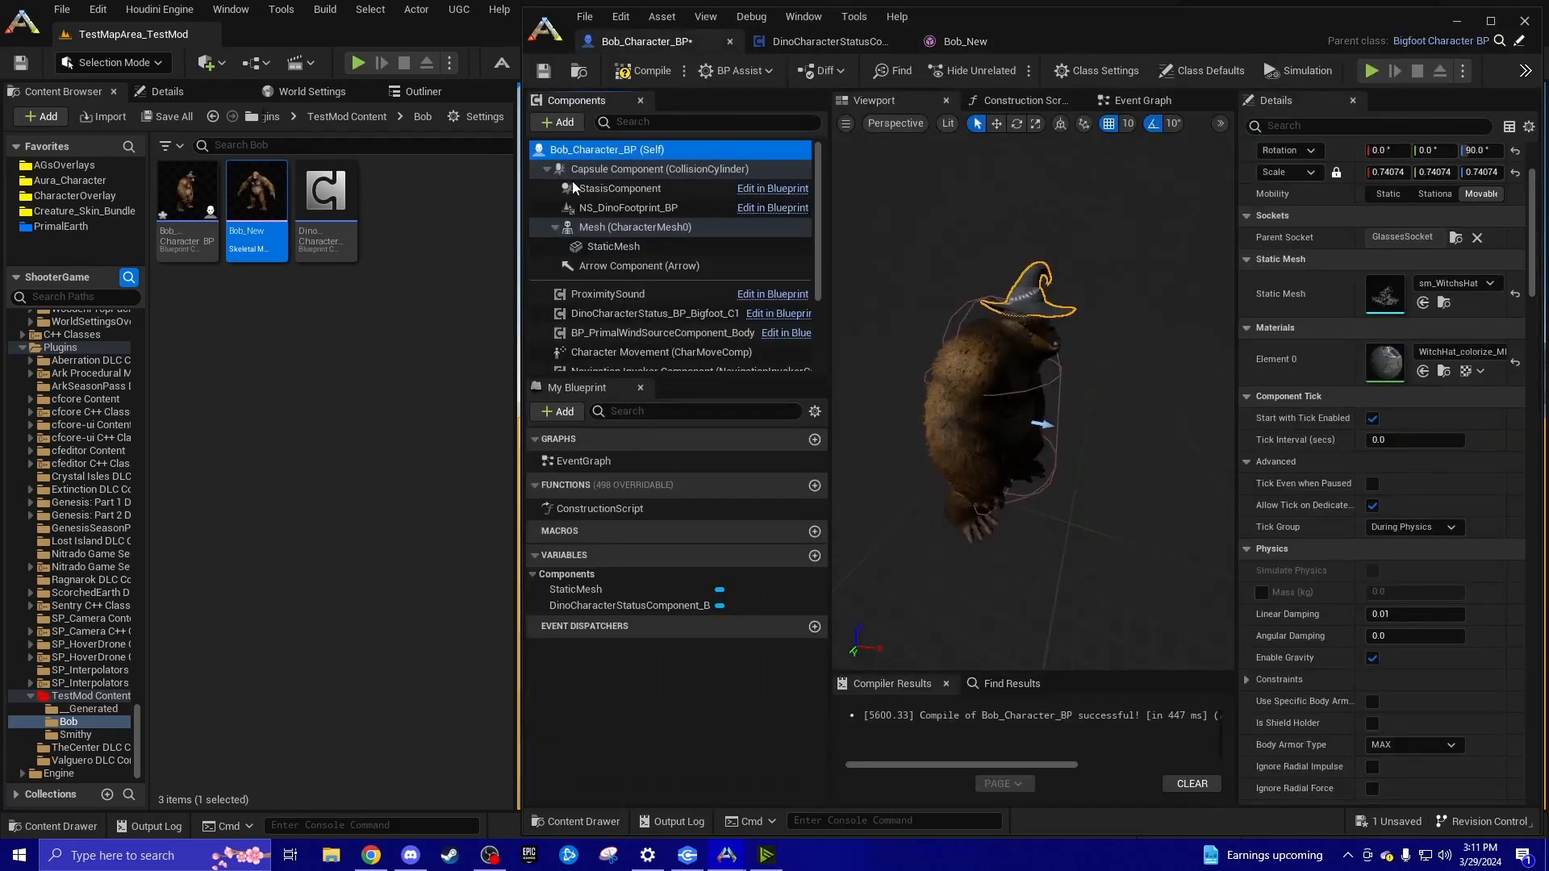
left_click(1142, 100)
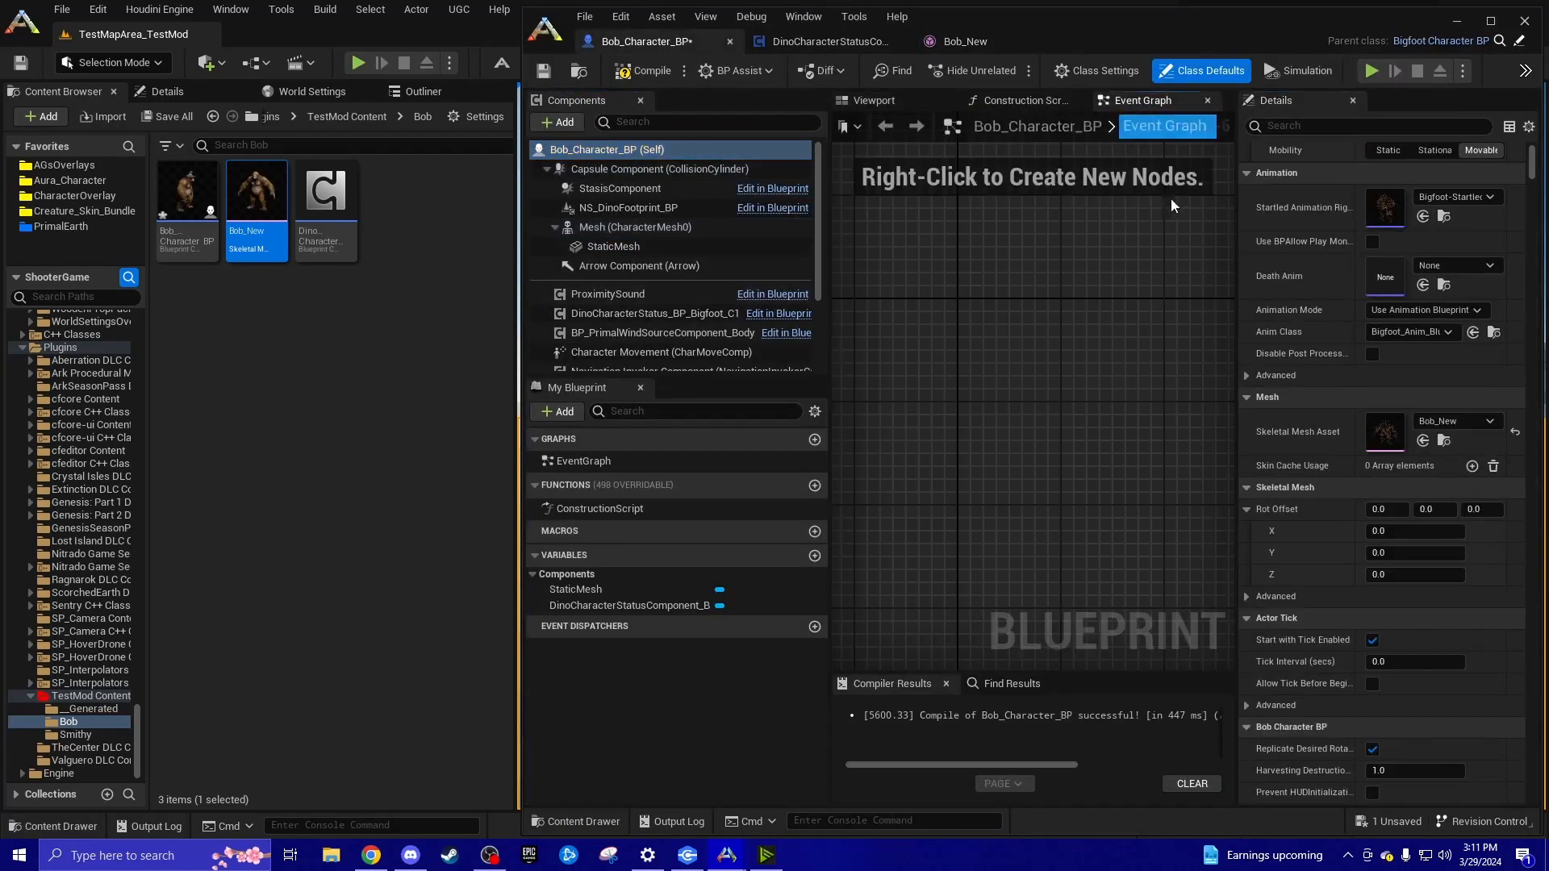
left_click_drag(1237, 297, 1034, 299)
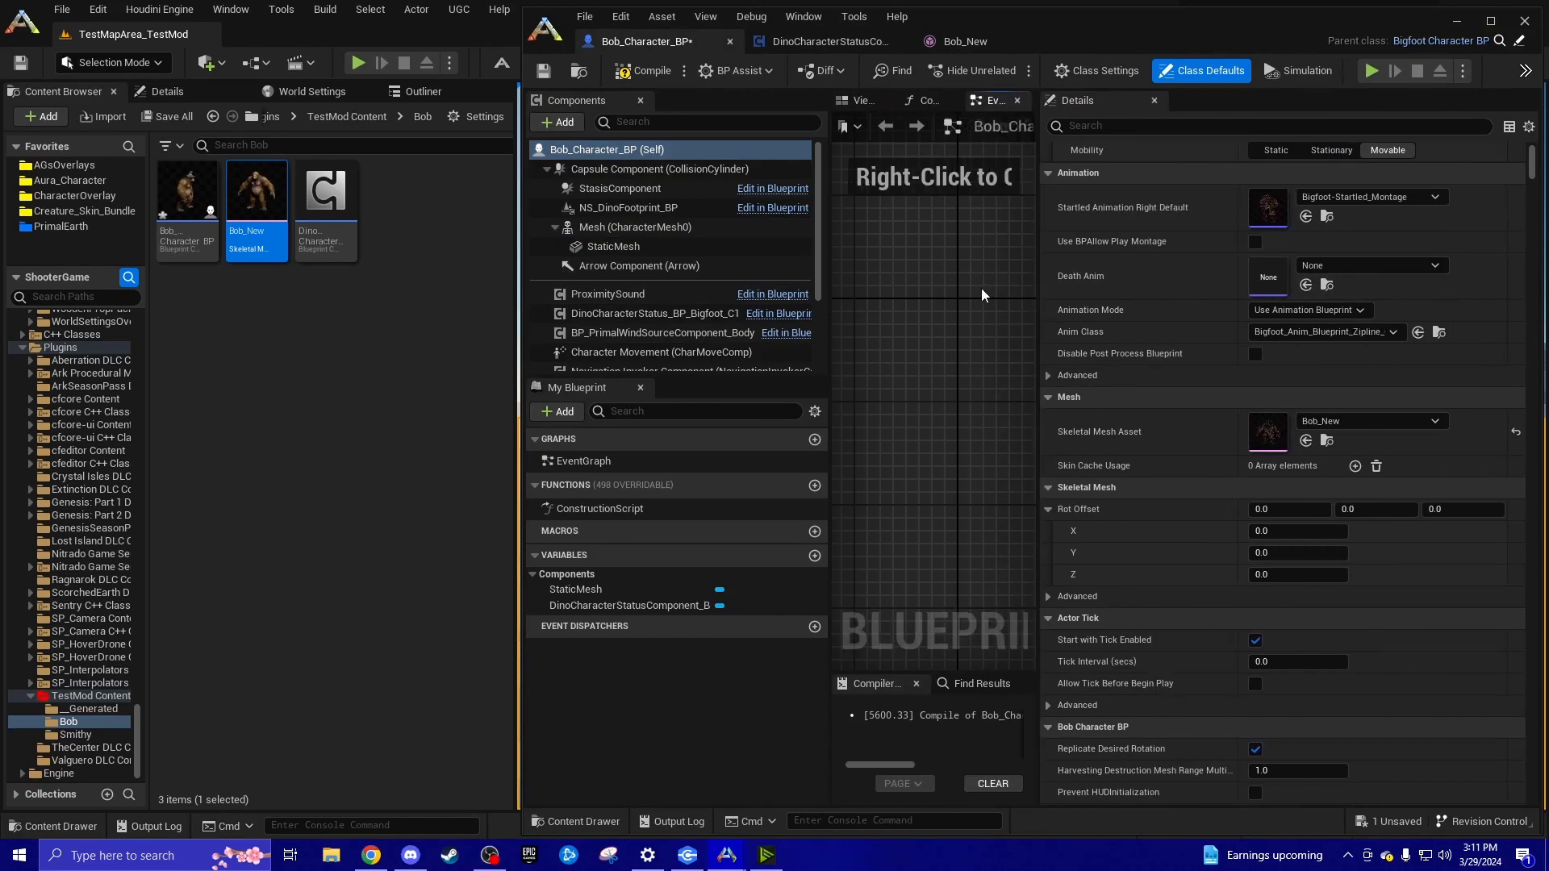
Find the Descriptive Name property in the blueprint's class defaults and set it to Bob the Destroyer
left_click(1083, 127)
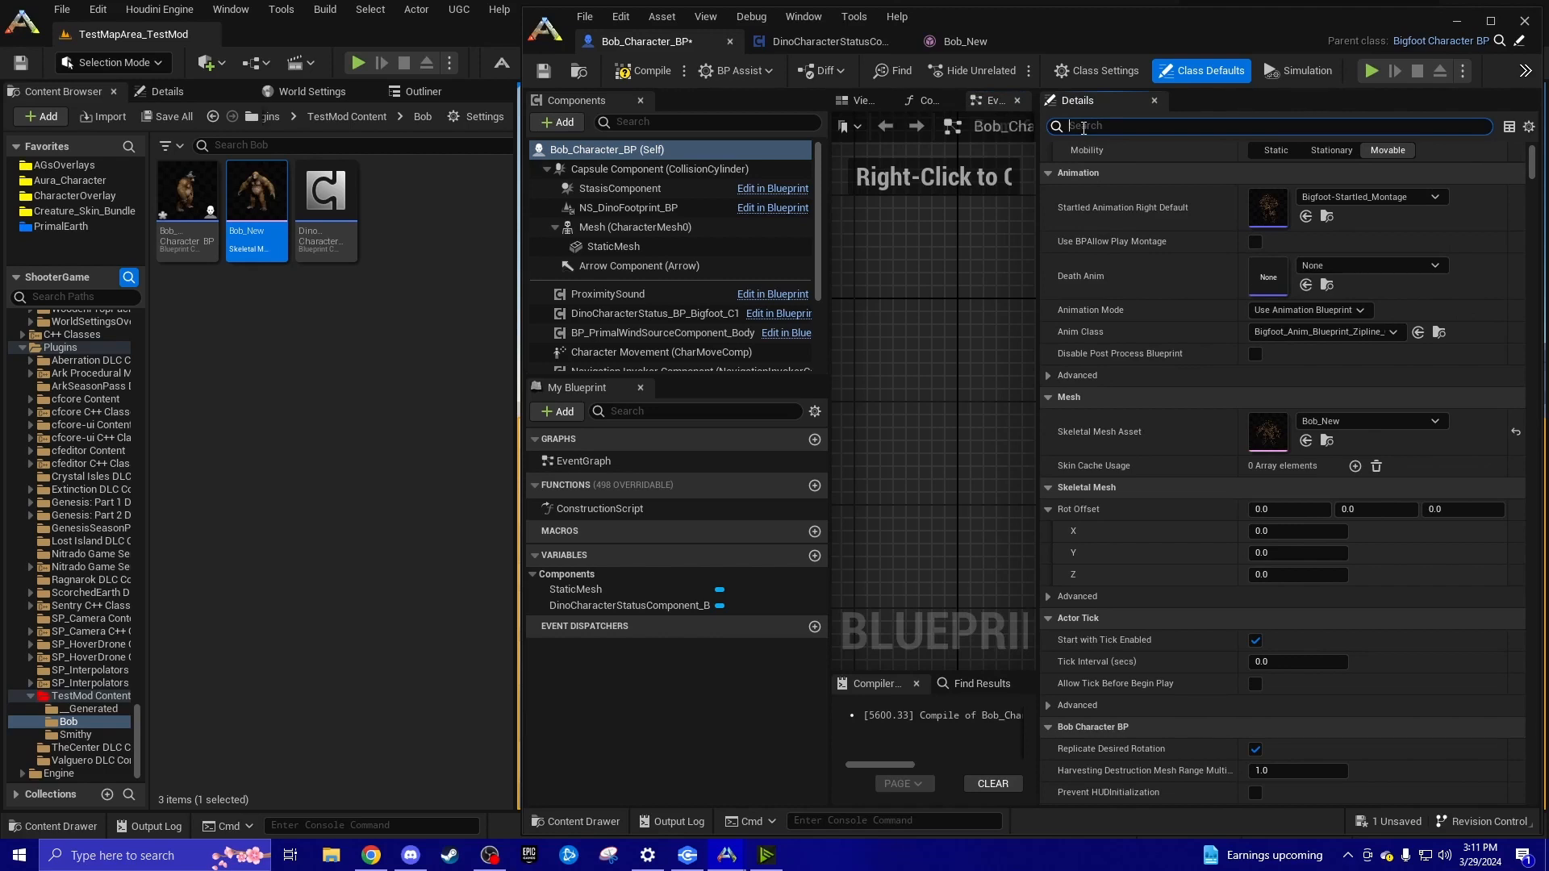
type("desc")
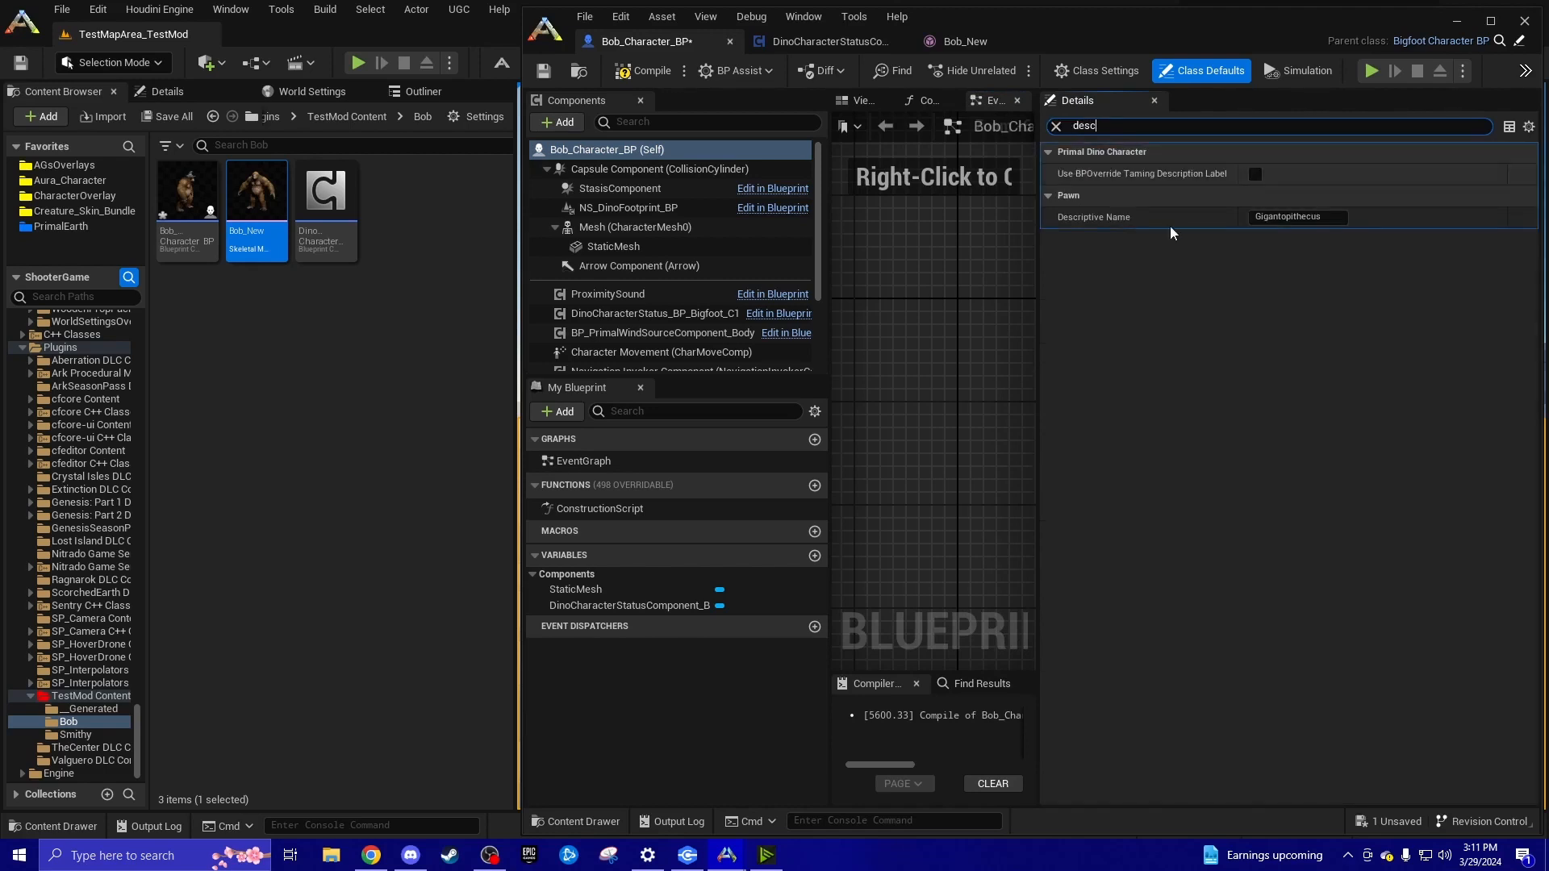
left_click(1291, 217)
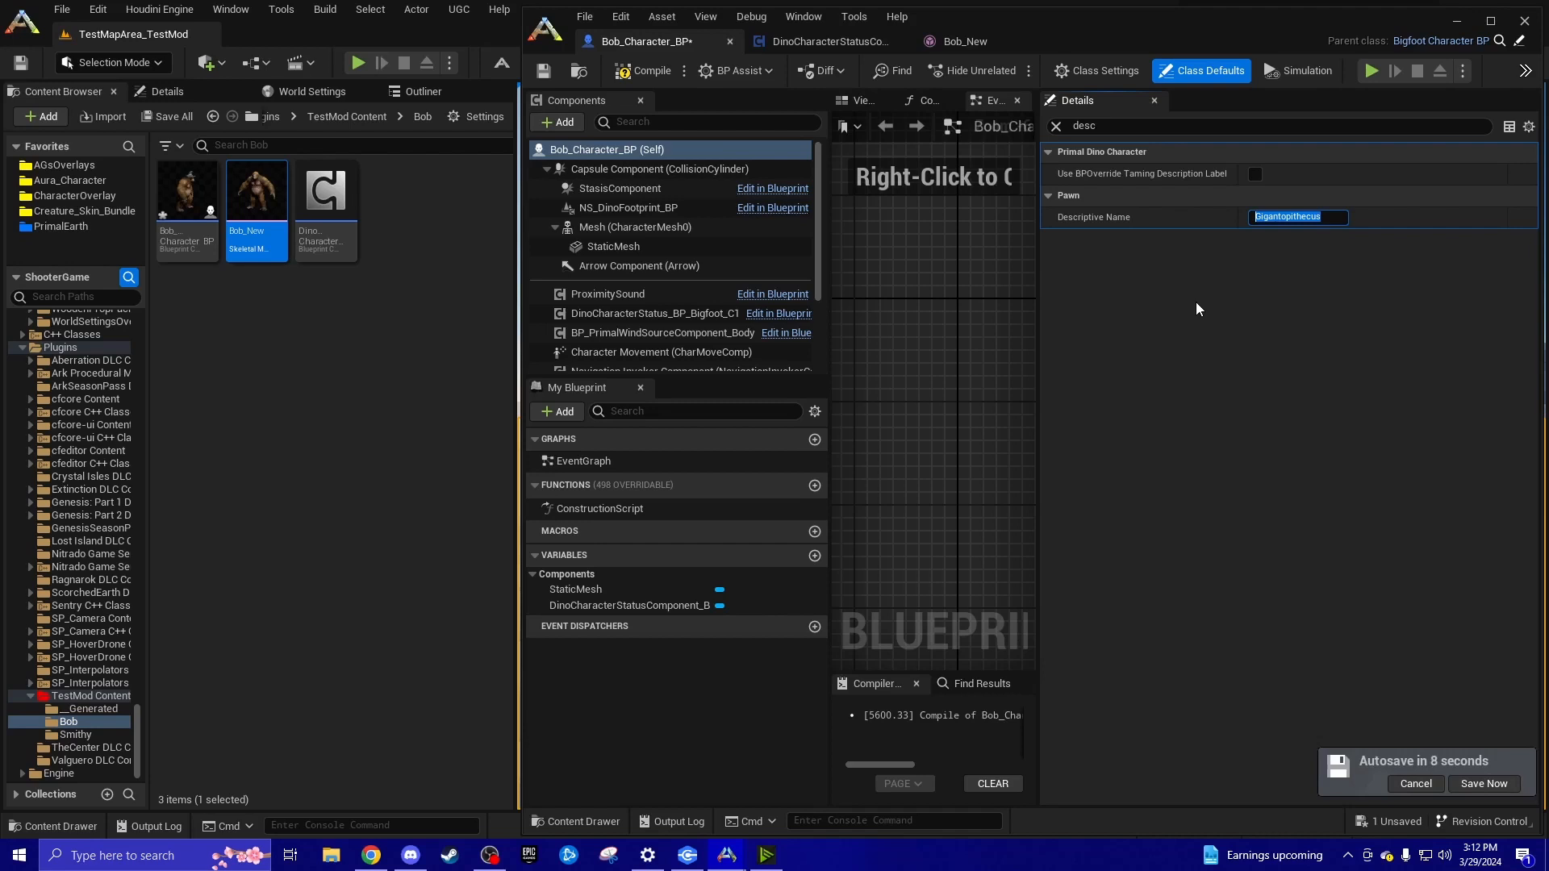
type("Bob the")
key("BackSpace")
key("BackSpace")
key("BackSpace")
key("BackSpace")
type("the D")
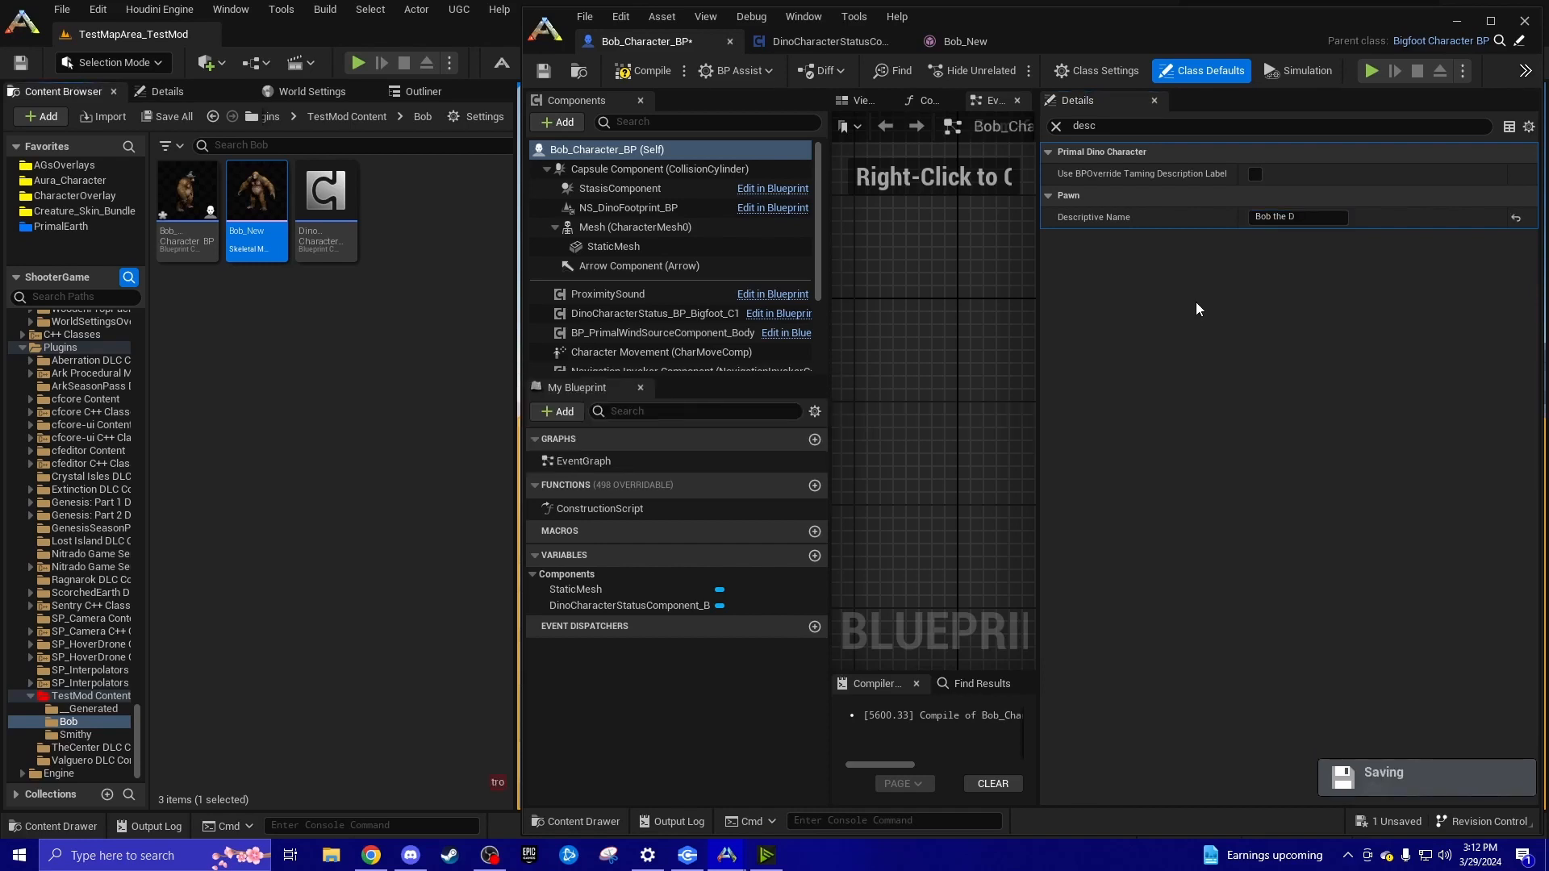
left_click(1331, 217)
type("dest")
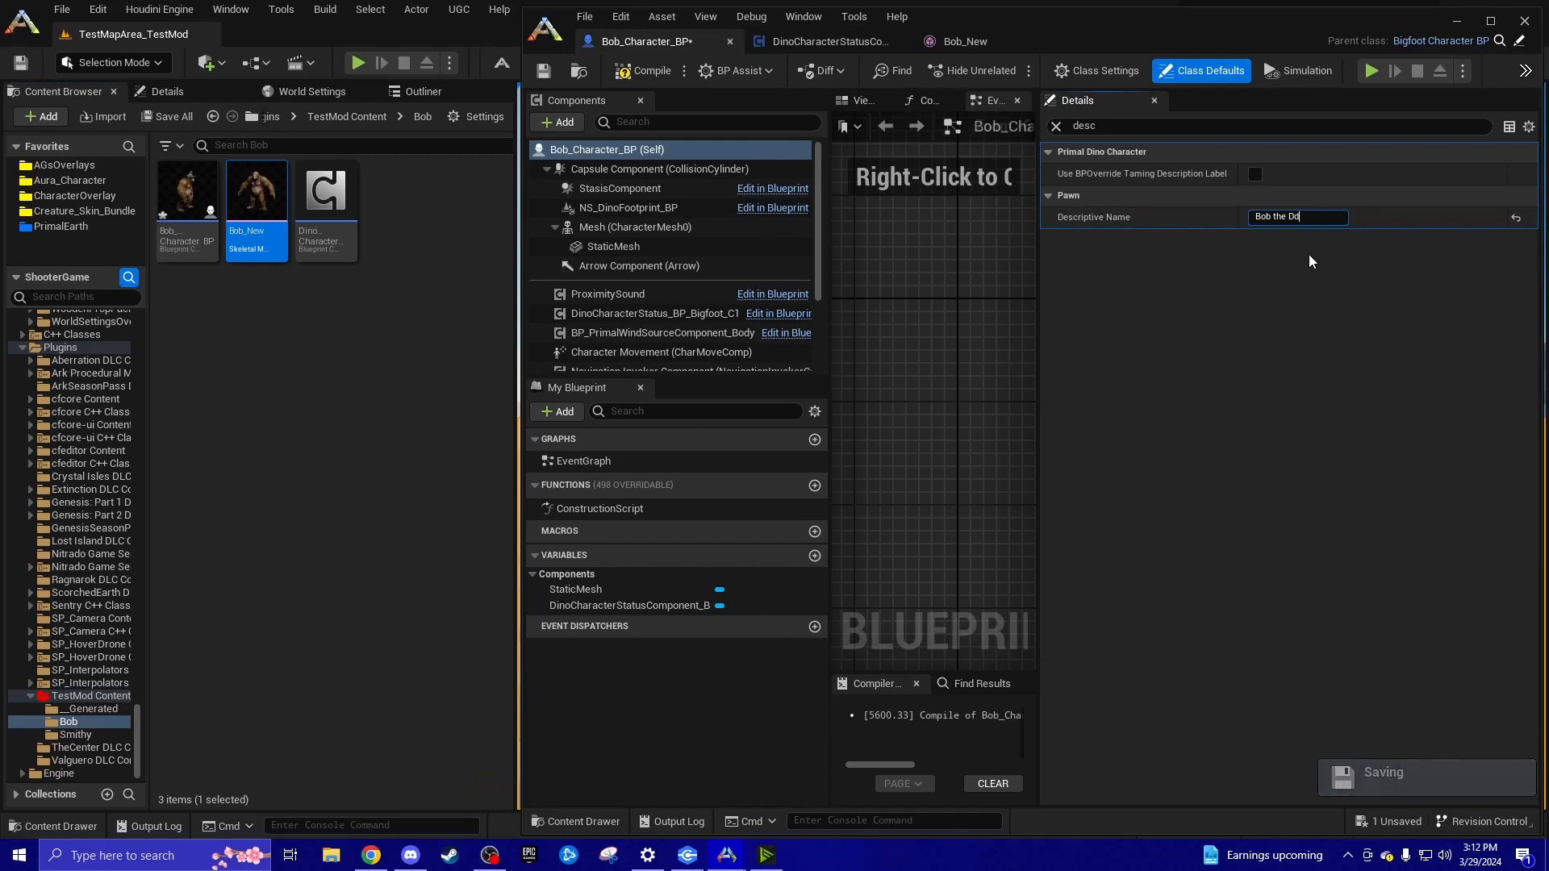
type("royer")
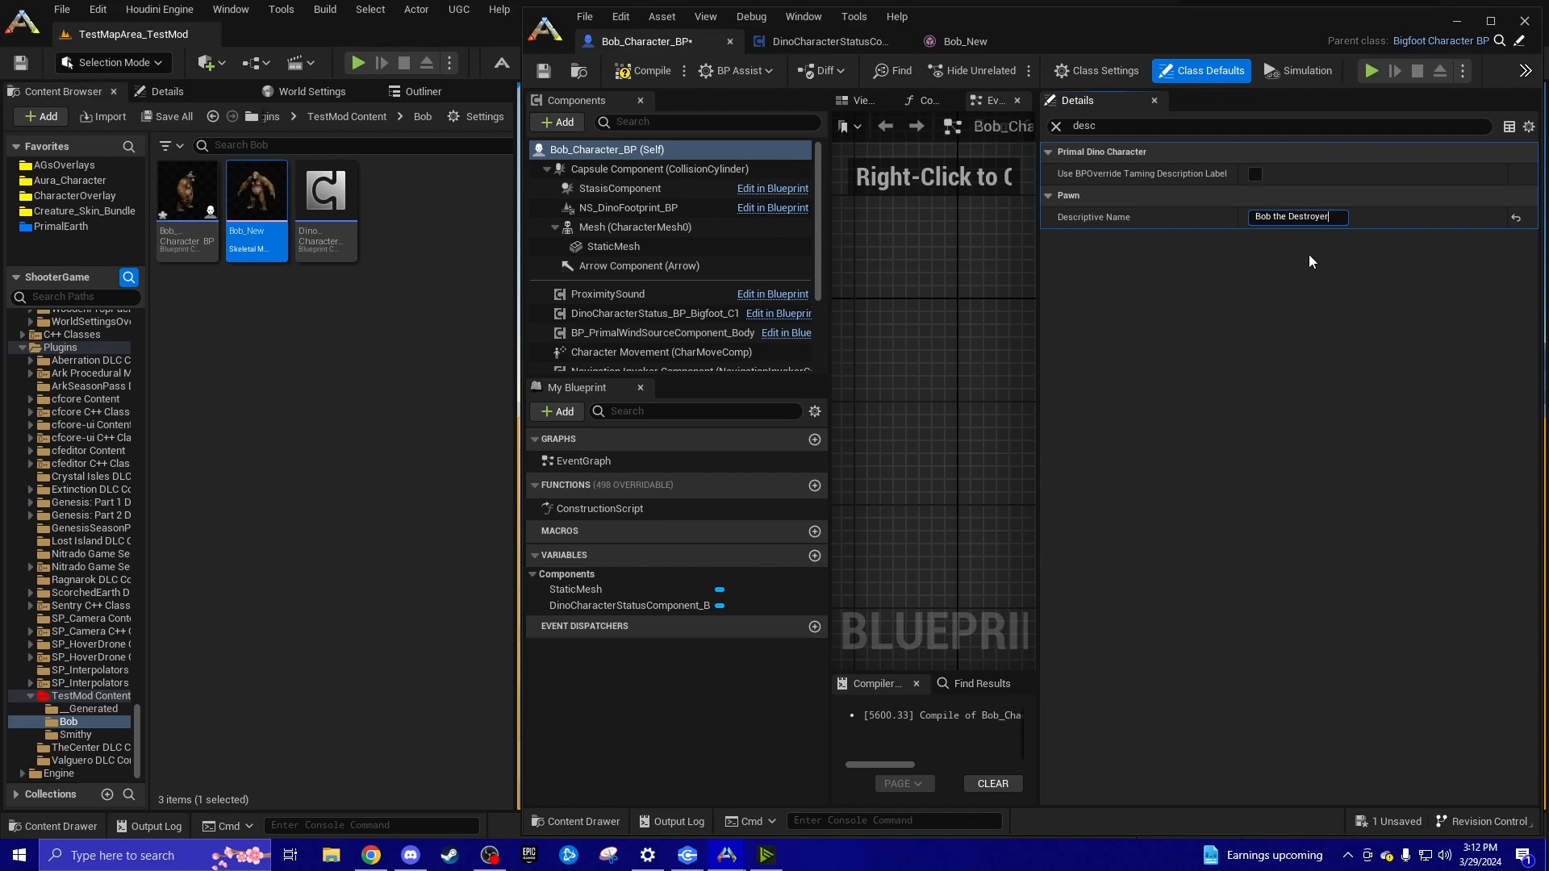
key("Return")
Find the gender settings in Bob_Character_BP's class defaults and disable Uses Gender
left_click_drag(1108, 130, 1066, 129)
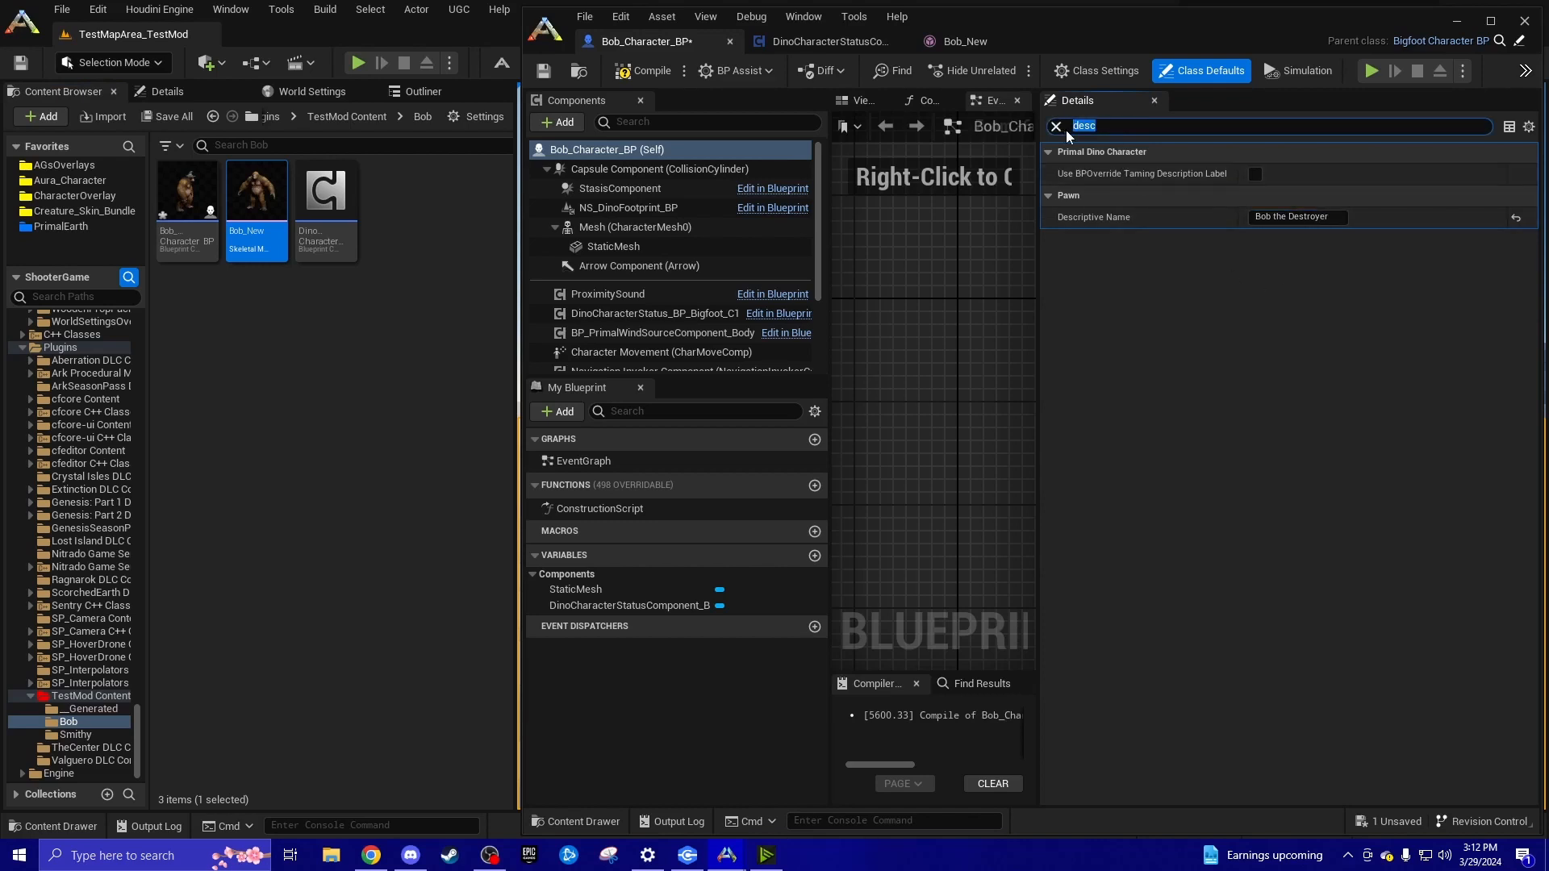
key("BackSpace")
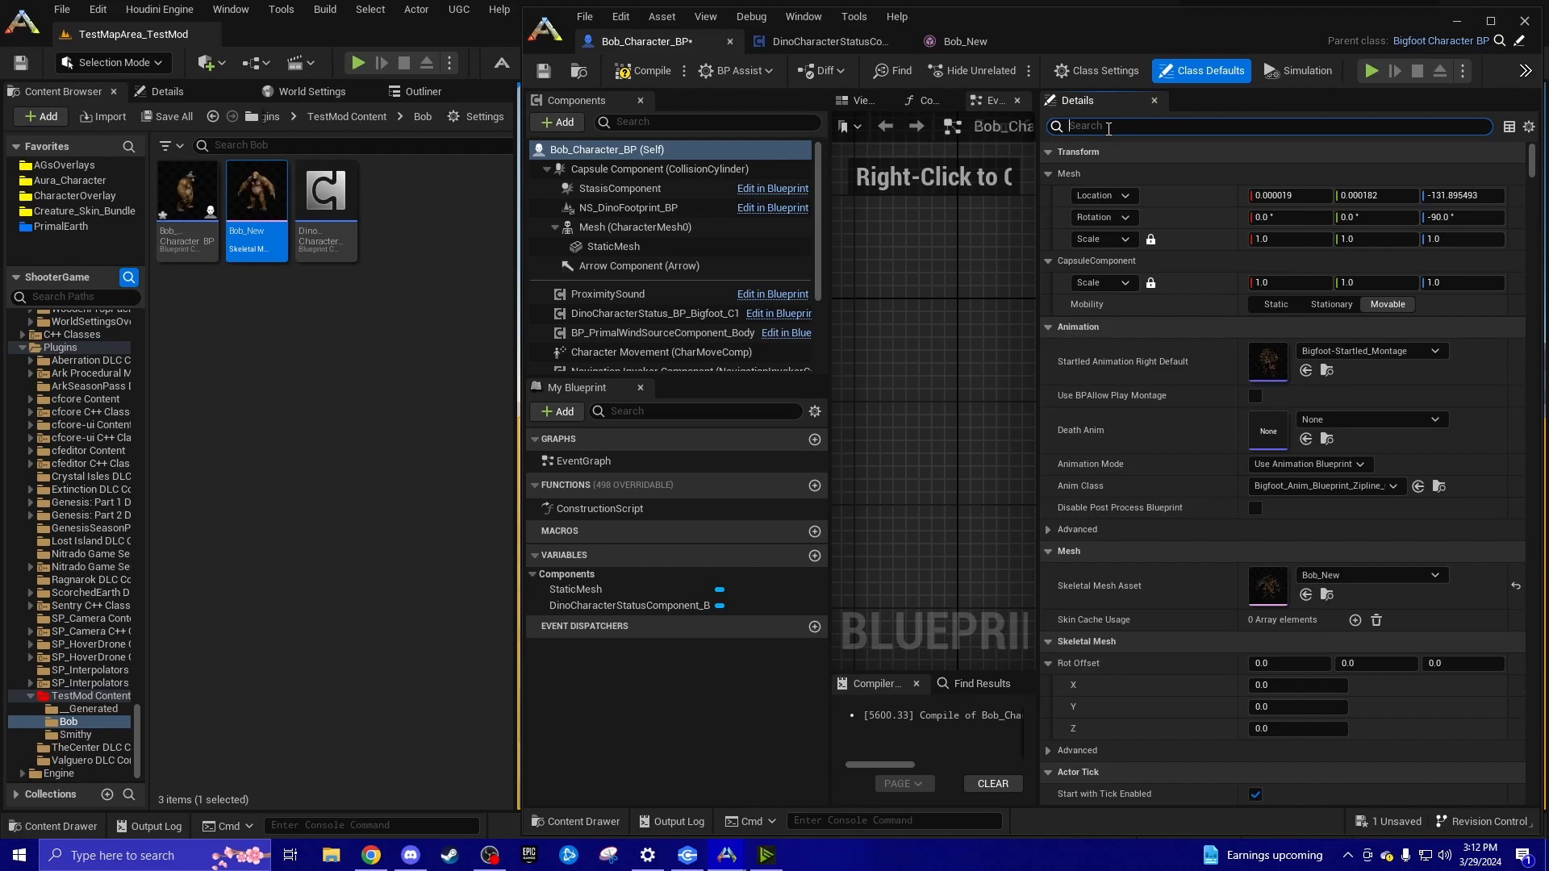
type("gender")
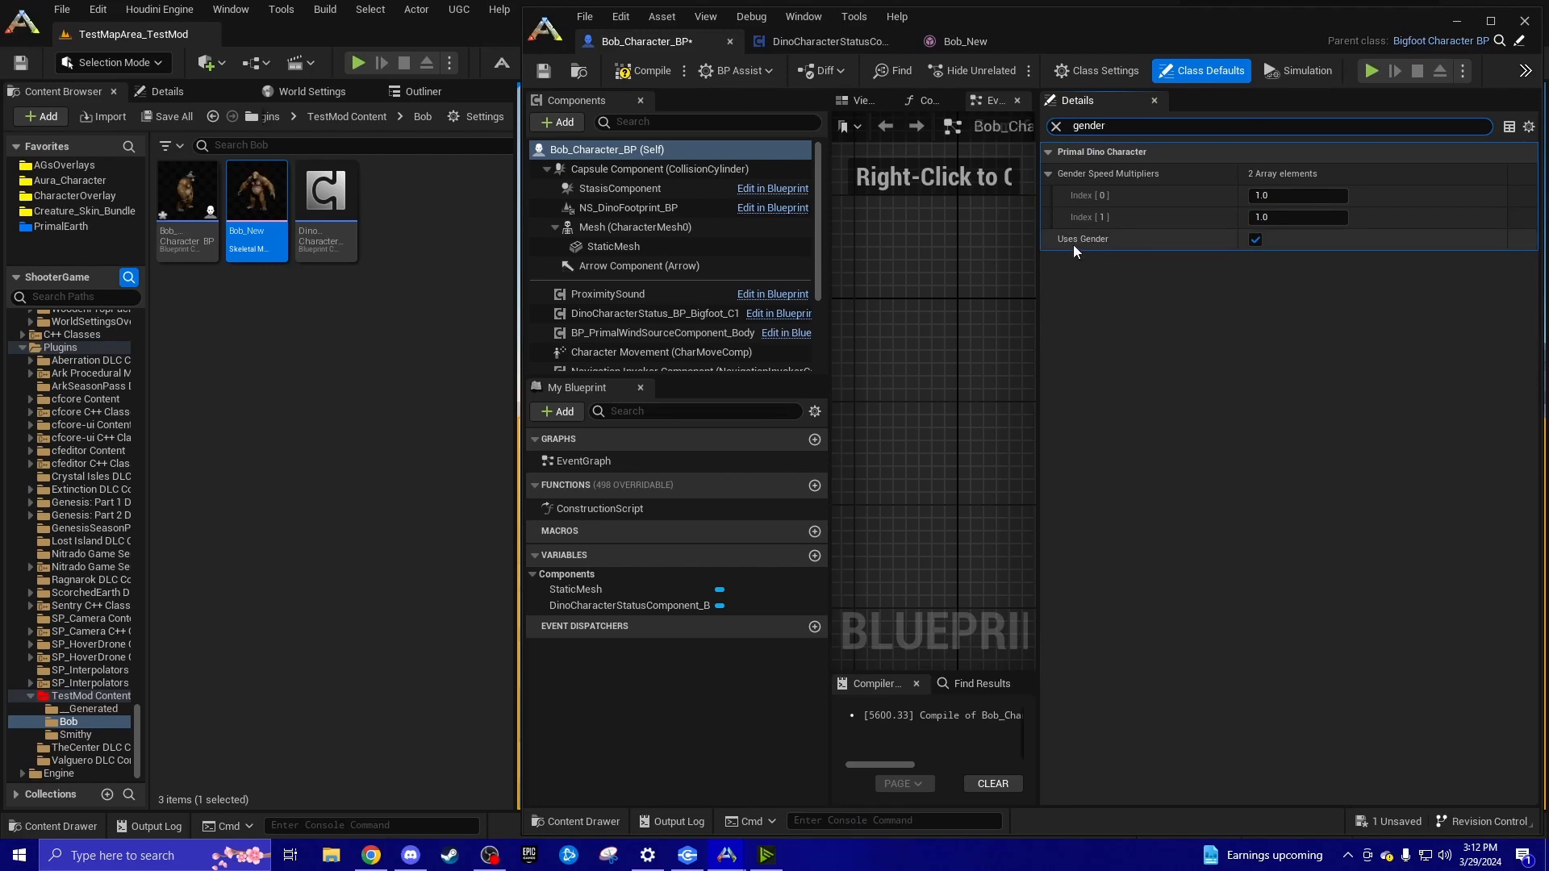
left_click(1255, 239)
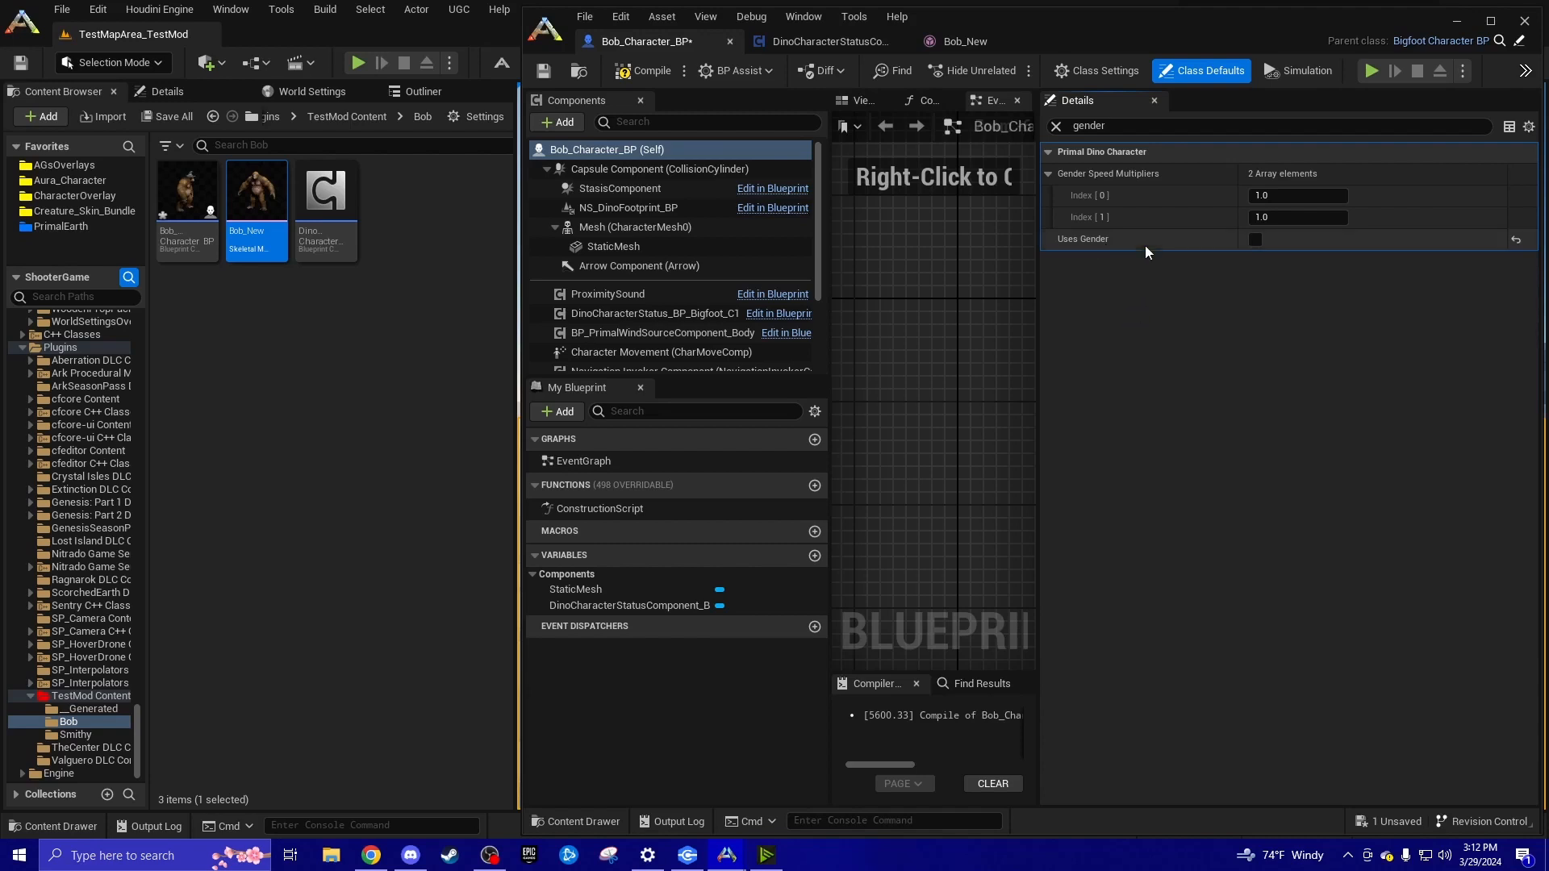
Search the class defaults for death and examine the death harvesting component and death inventory settings
left_click(1109, 128)
left_click_drag(1109, 129, 1069, 127)
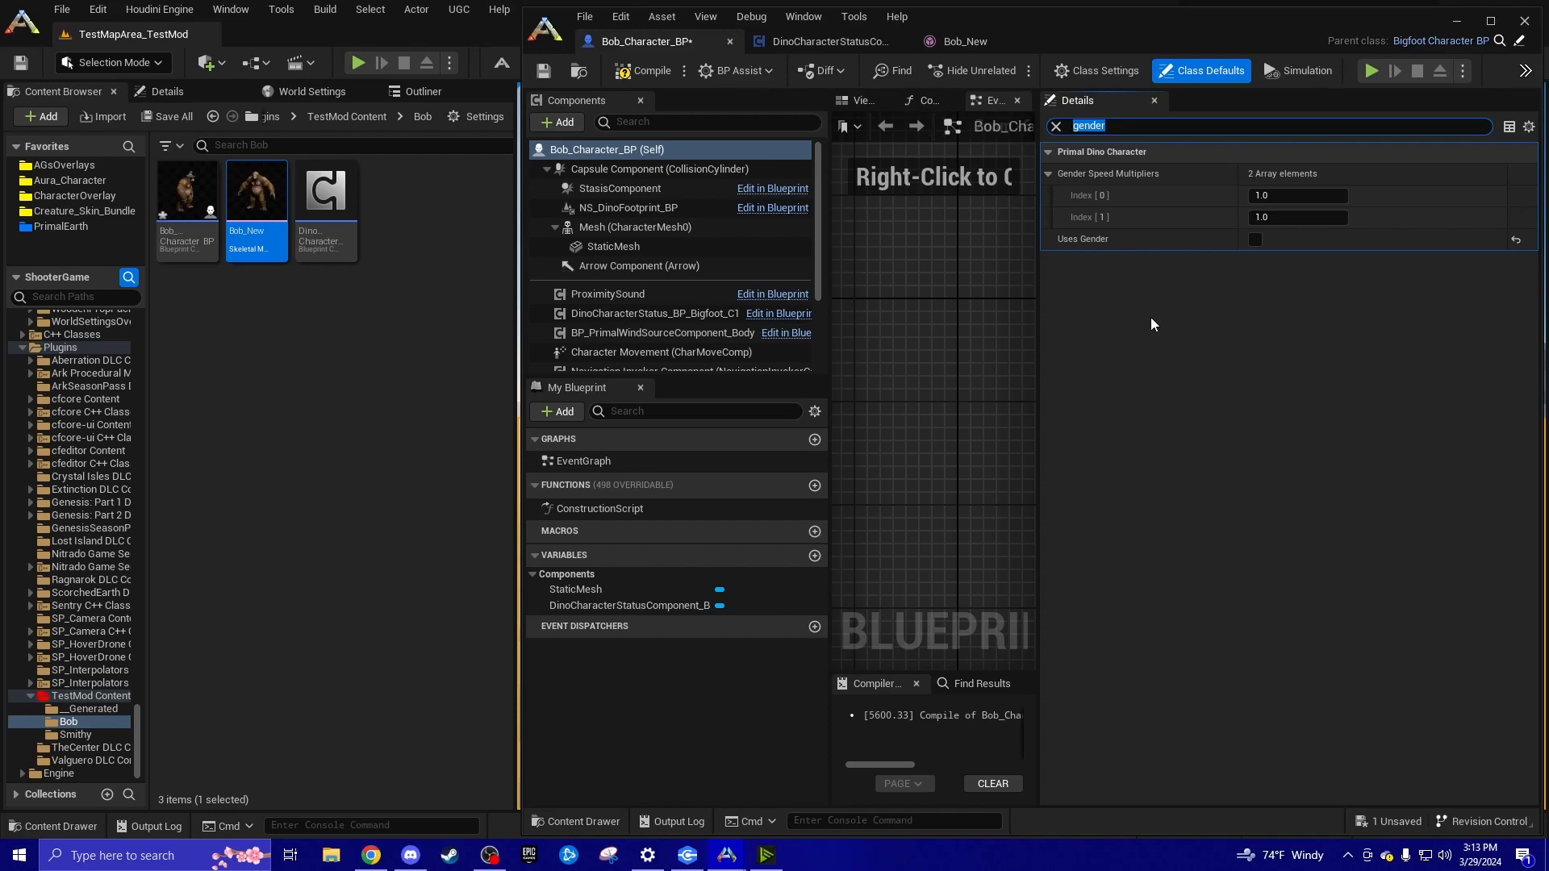
type("death")
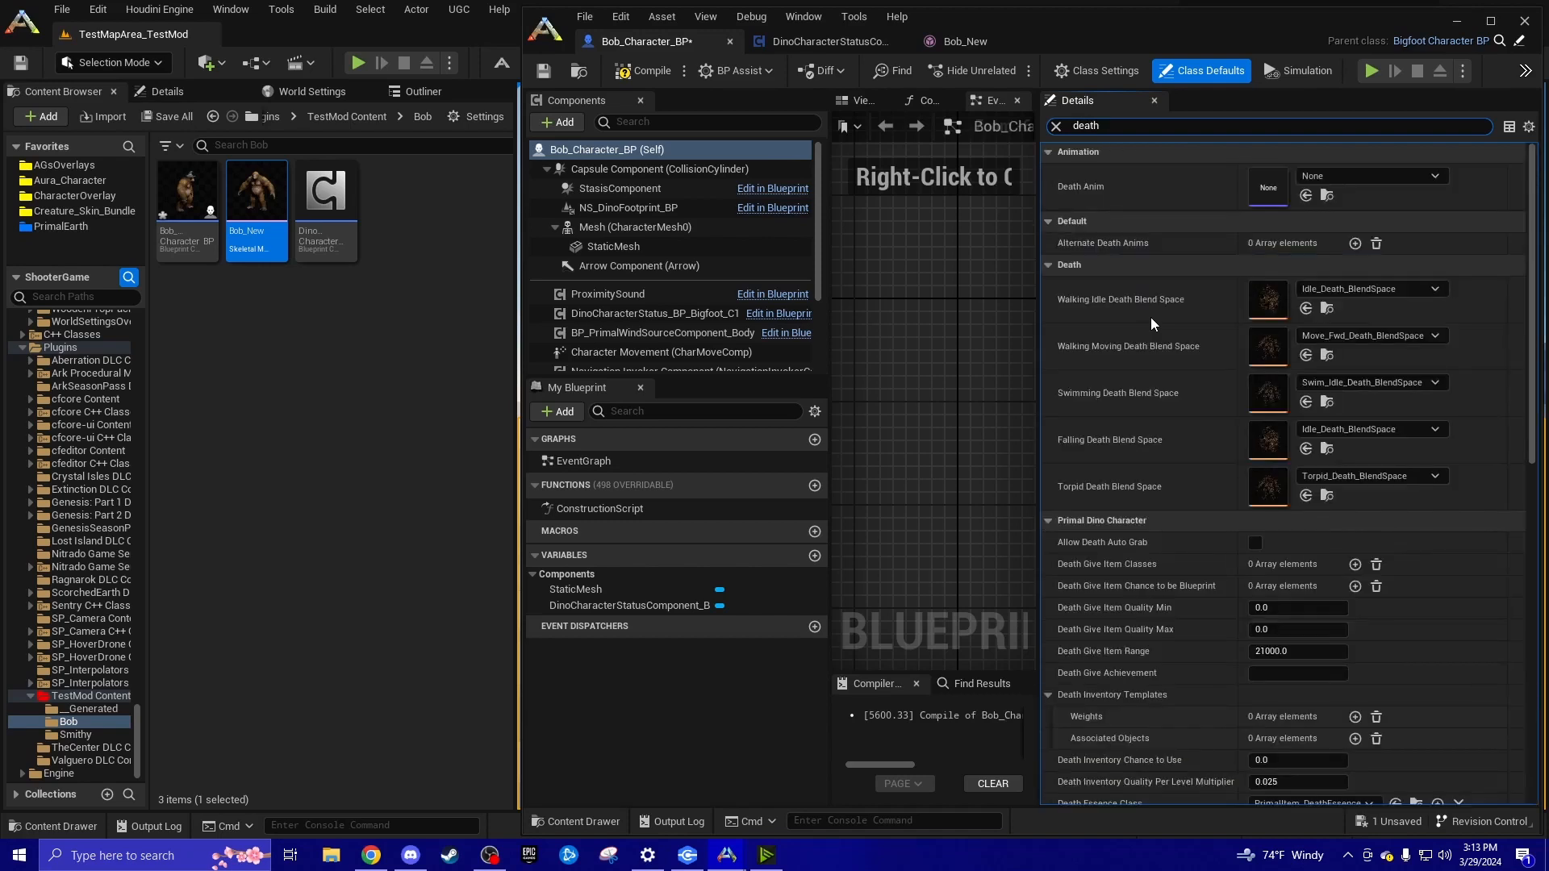
scroll(1164, 384, "down", 8)
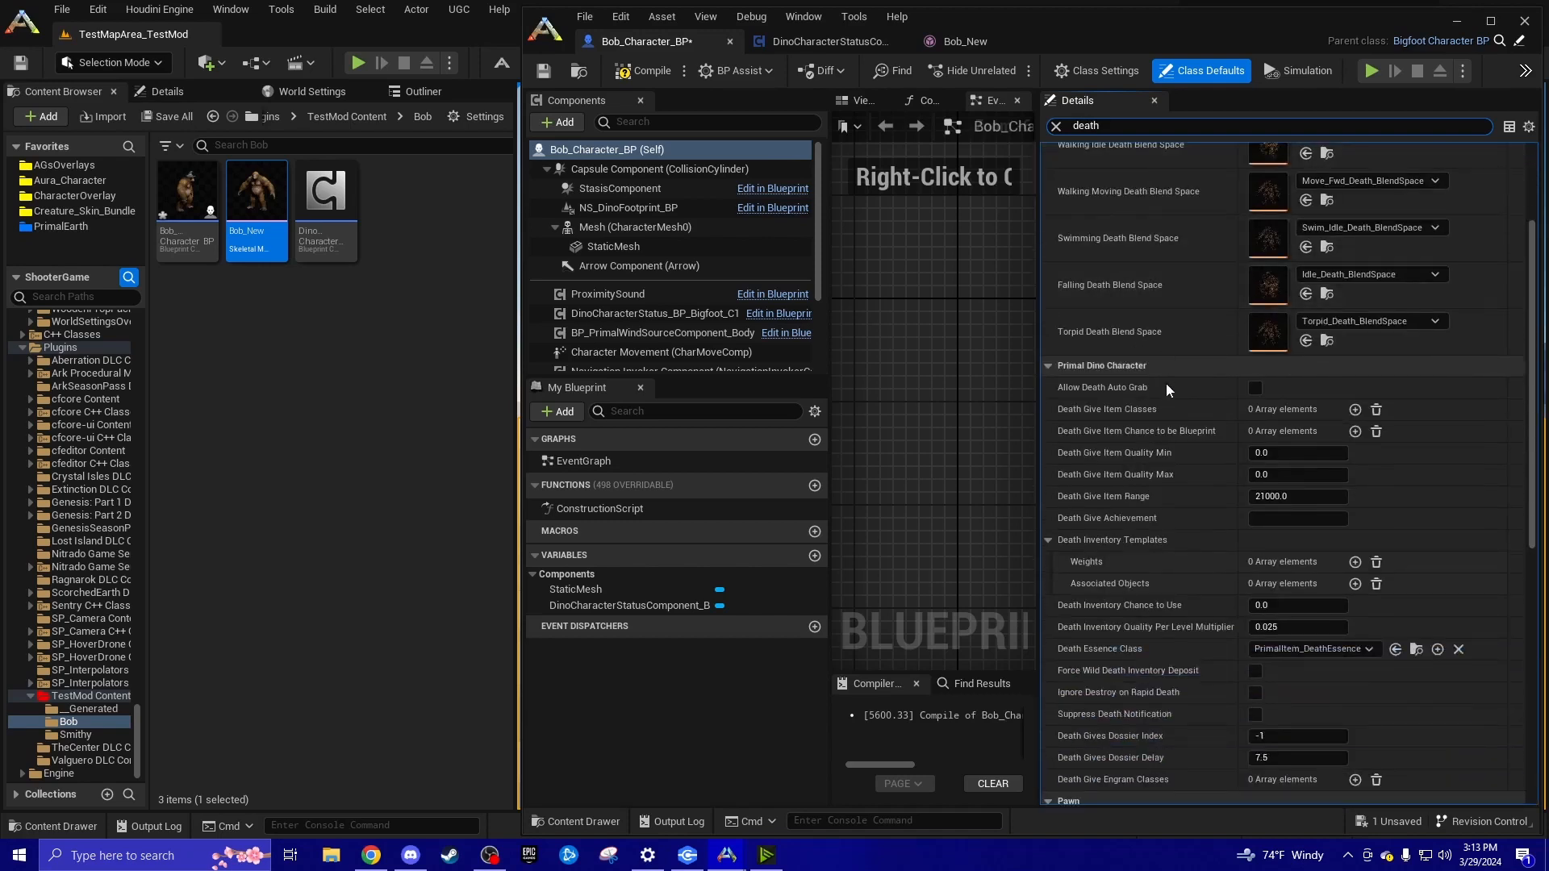
scroll(1171, 463, "down", 5)
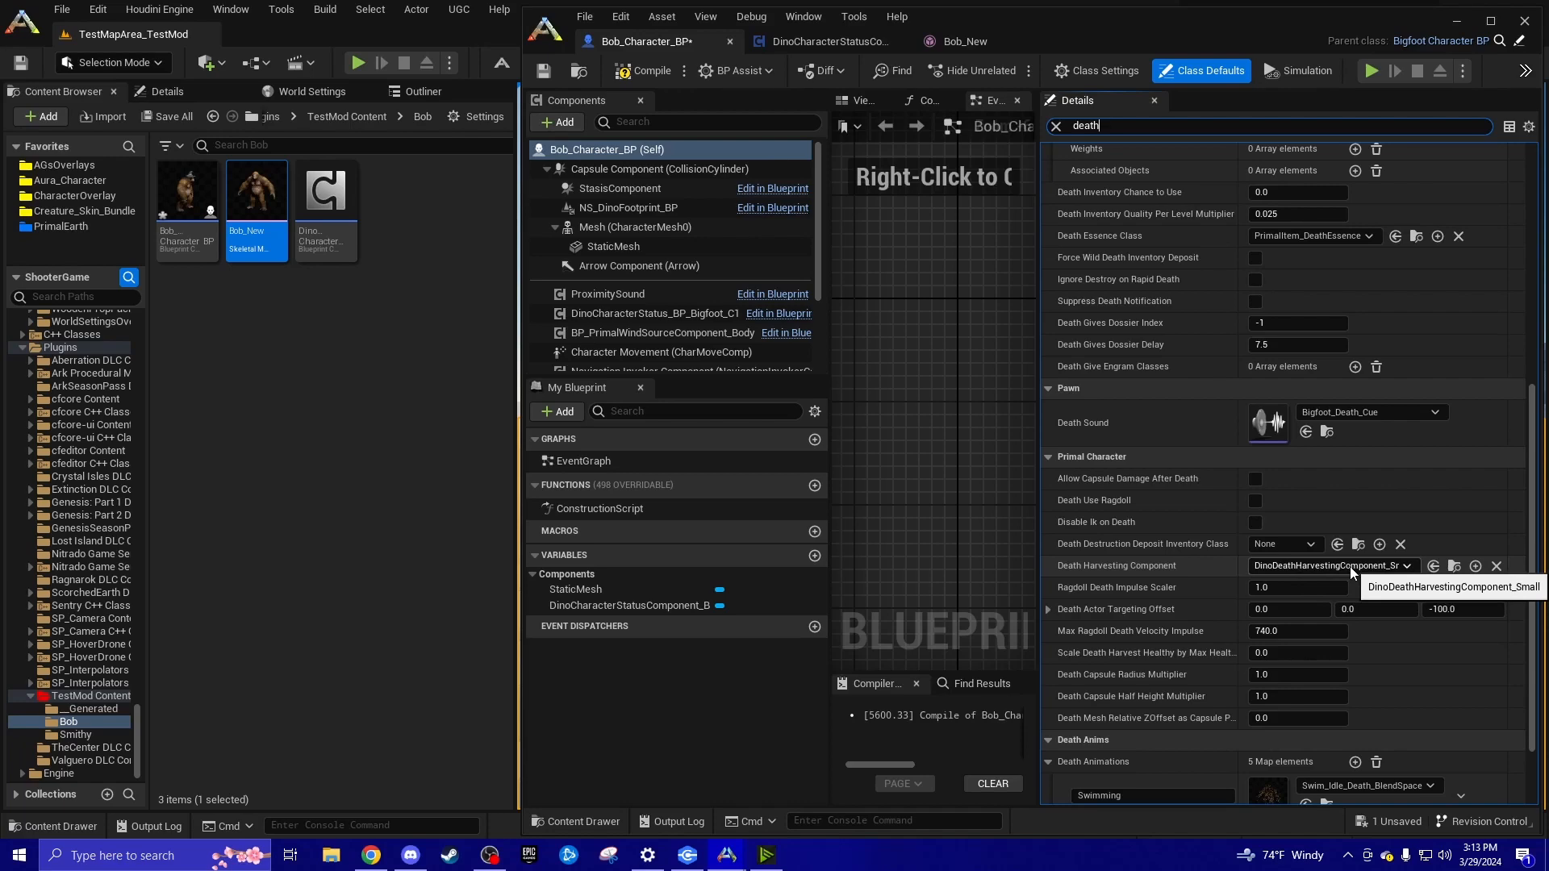
scroll(1197, 468, "up", 6)
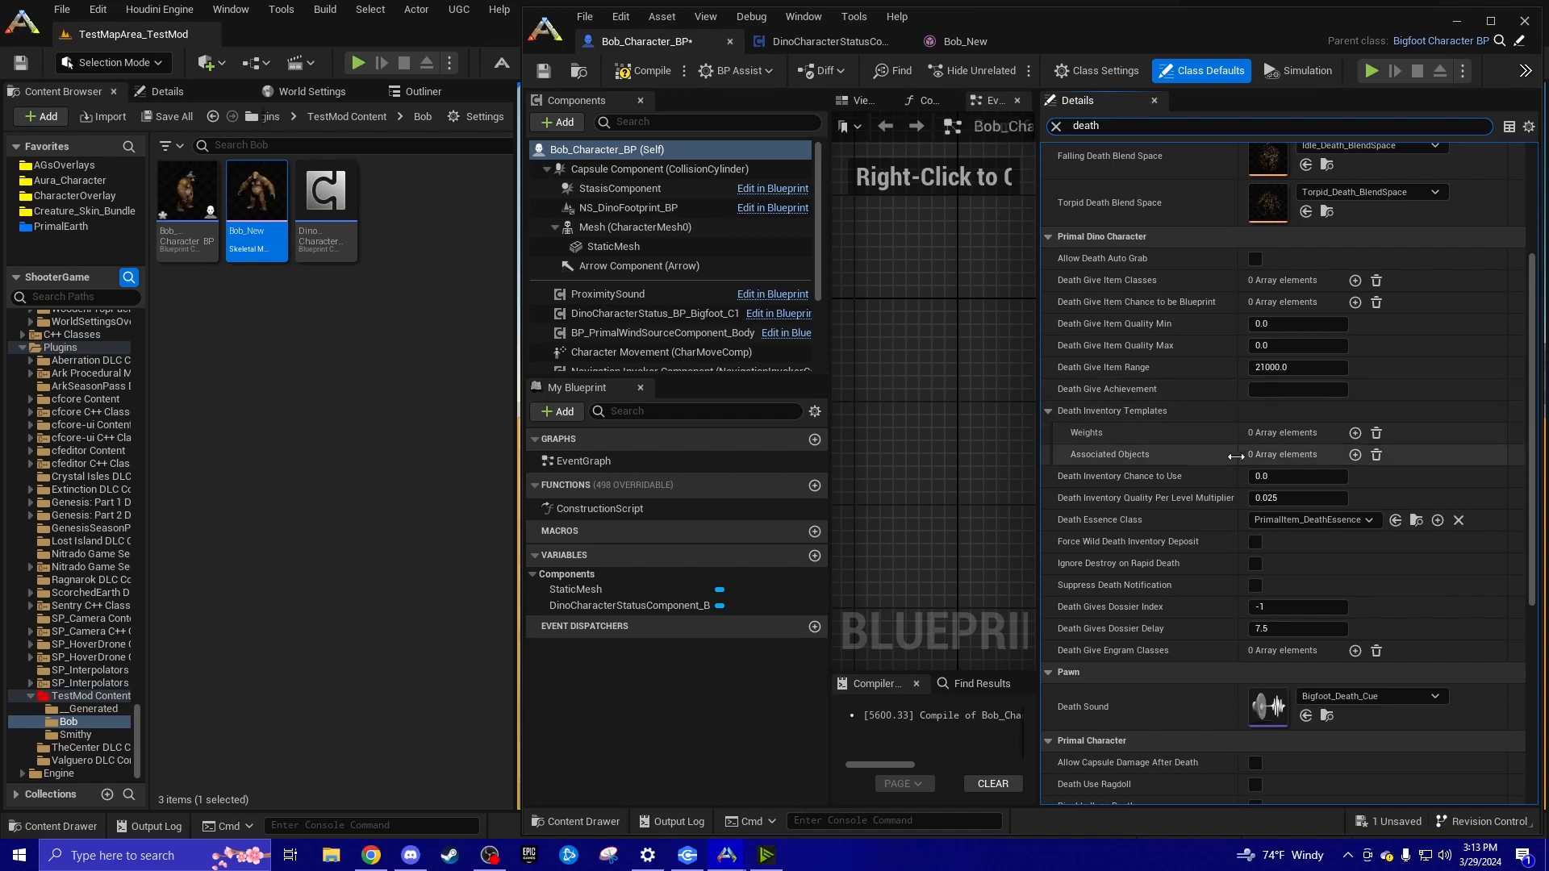
left_click(1295, 479)
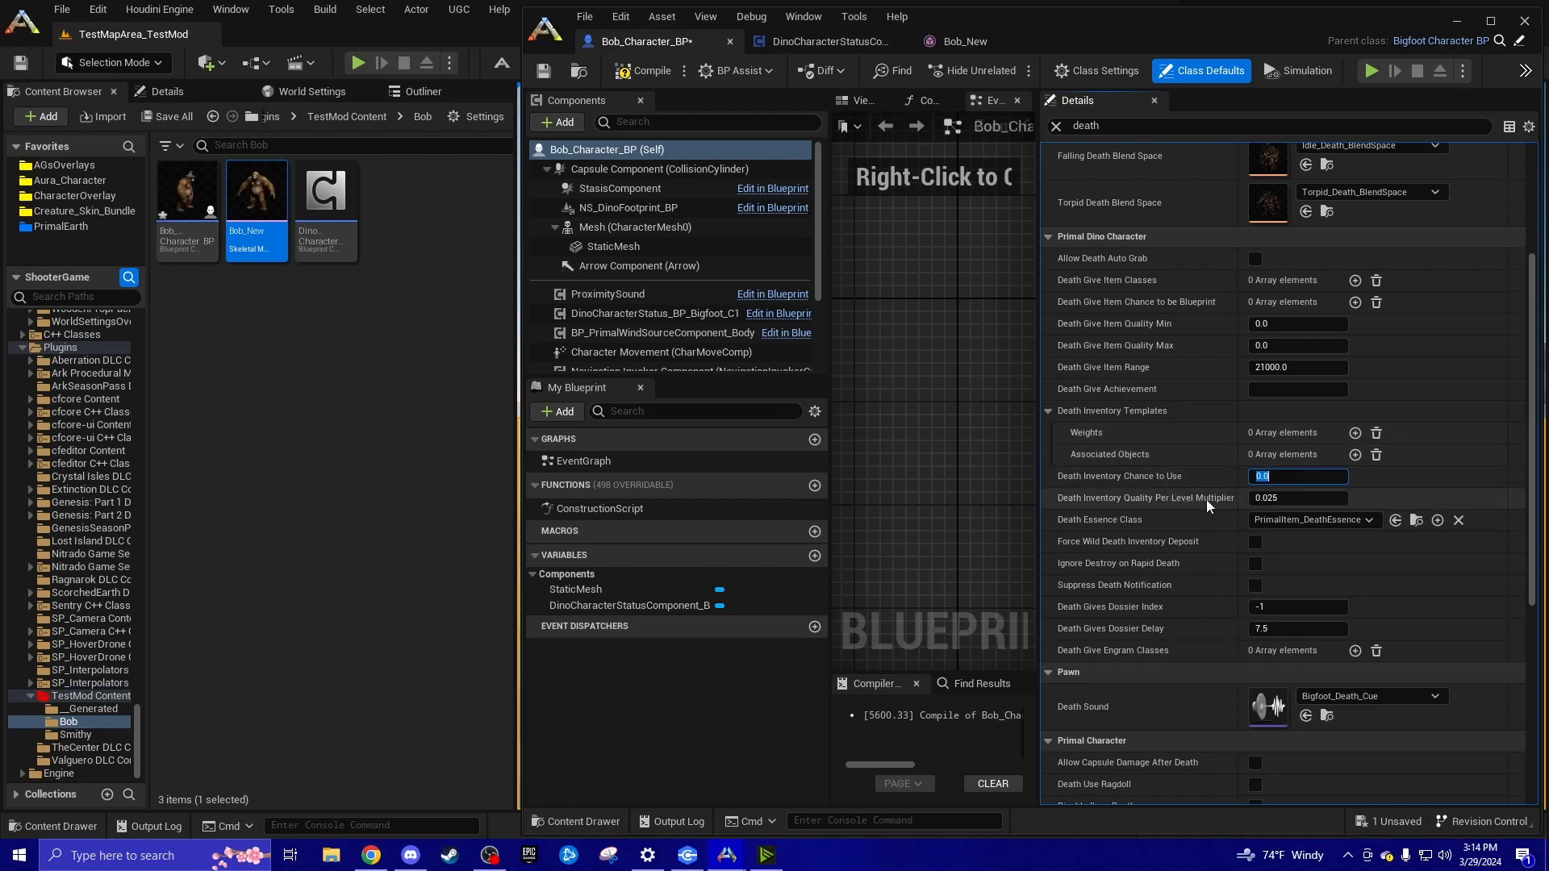
left_click(1197, 474)
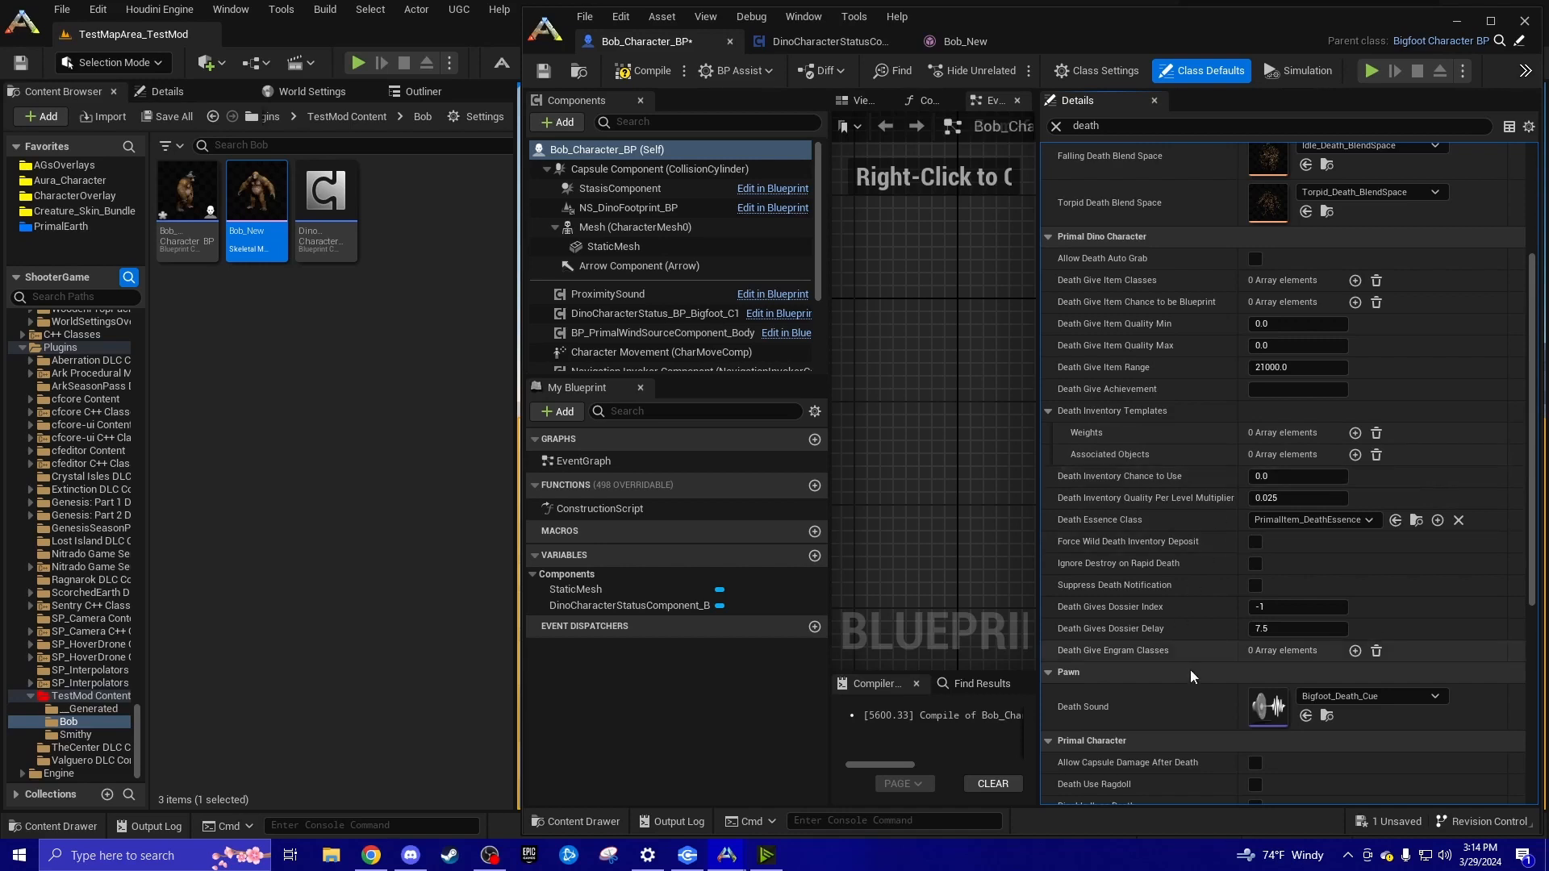
Set the Death Sound to the ARK_MX_BOSS_MEGAPITHECUS_END_STING sound wave, searching the sound assets for mega
scroll(1178, 654, "down", 1)
scroll(1176, 656, "down", 5)
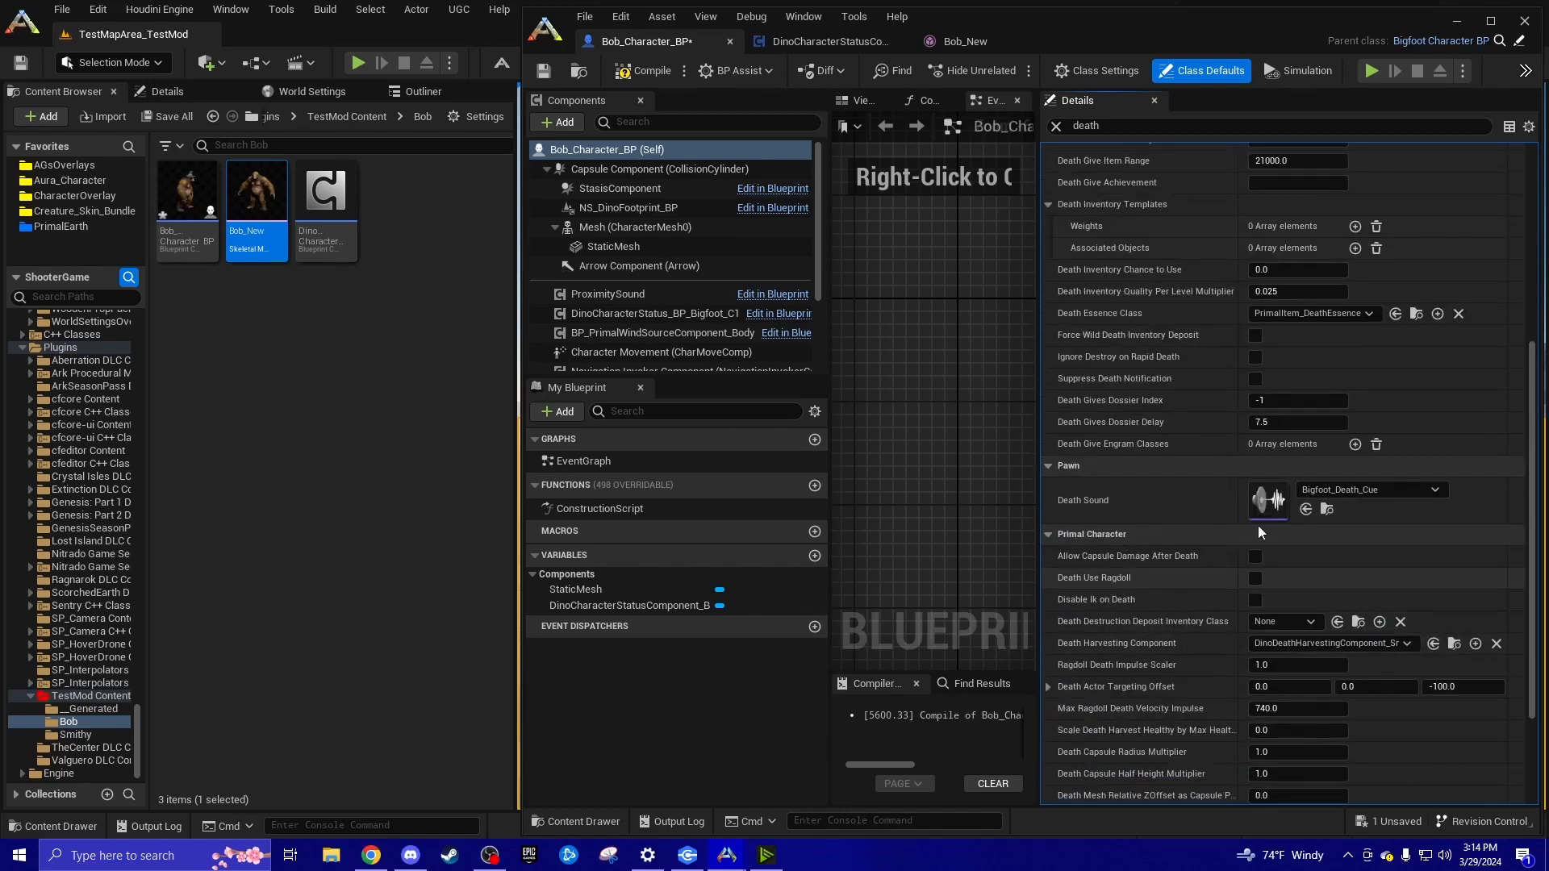
left_click(1388, 489)
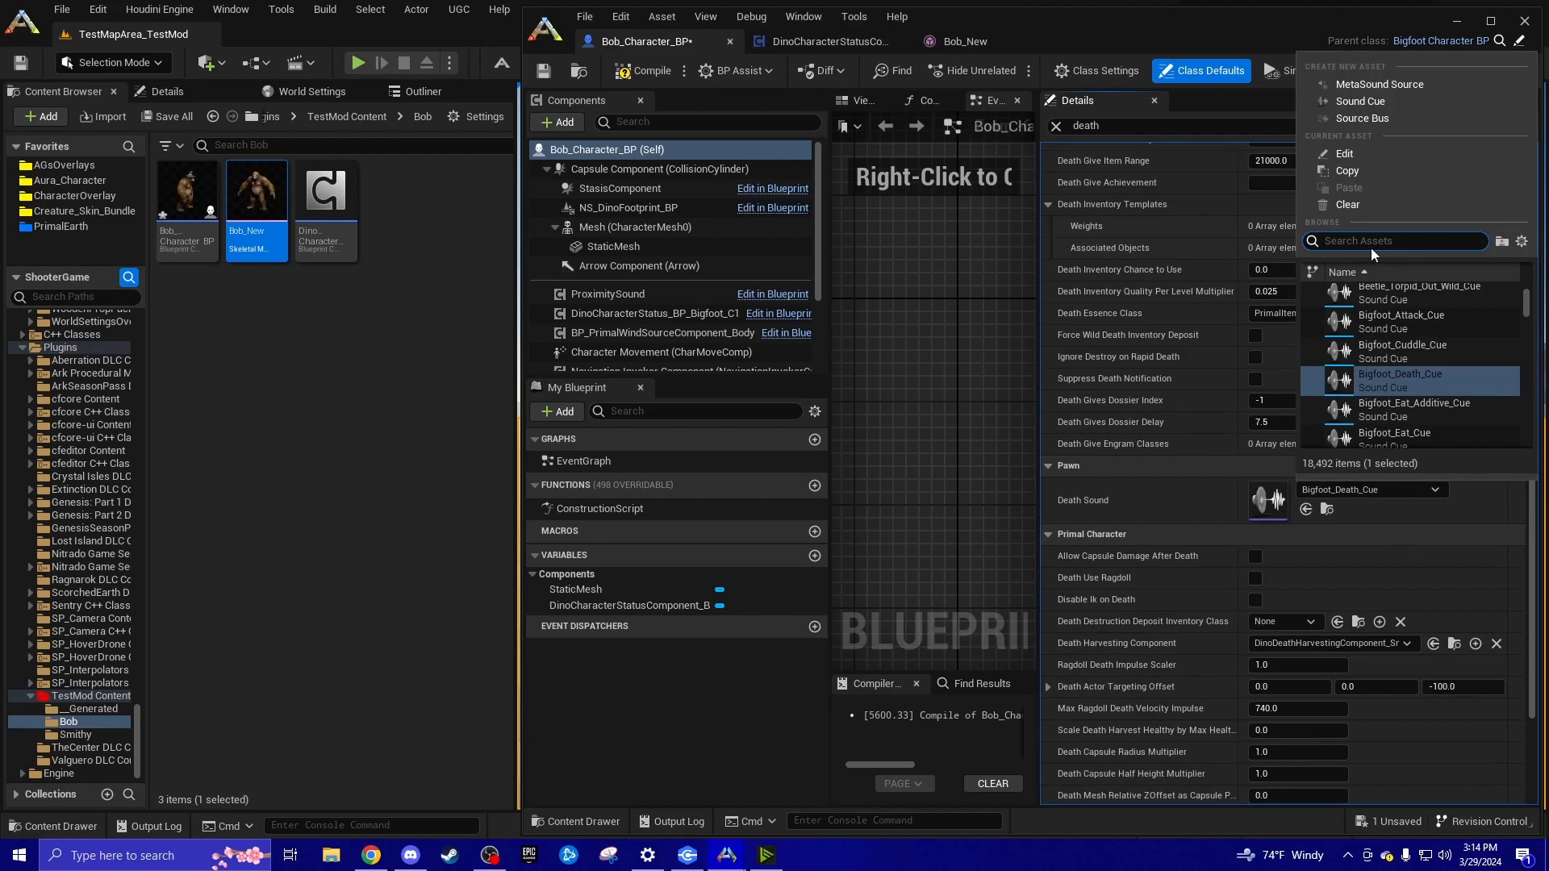
type("mega")
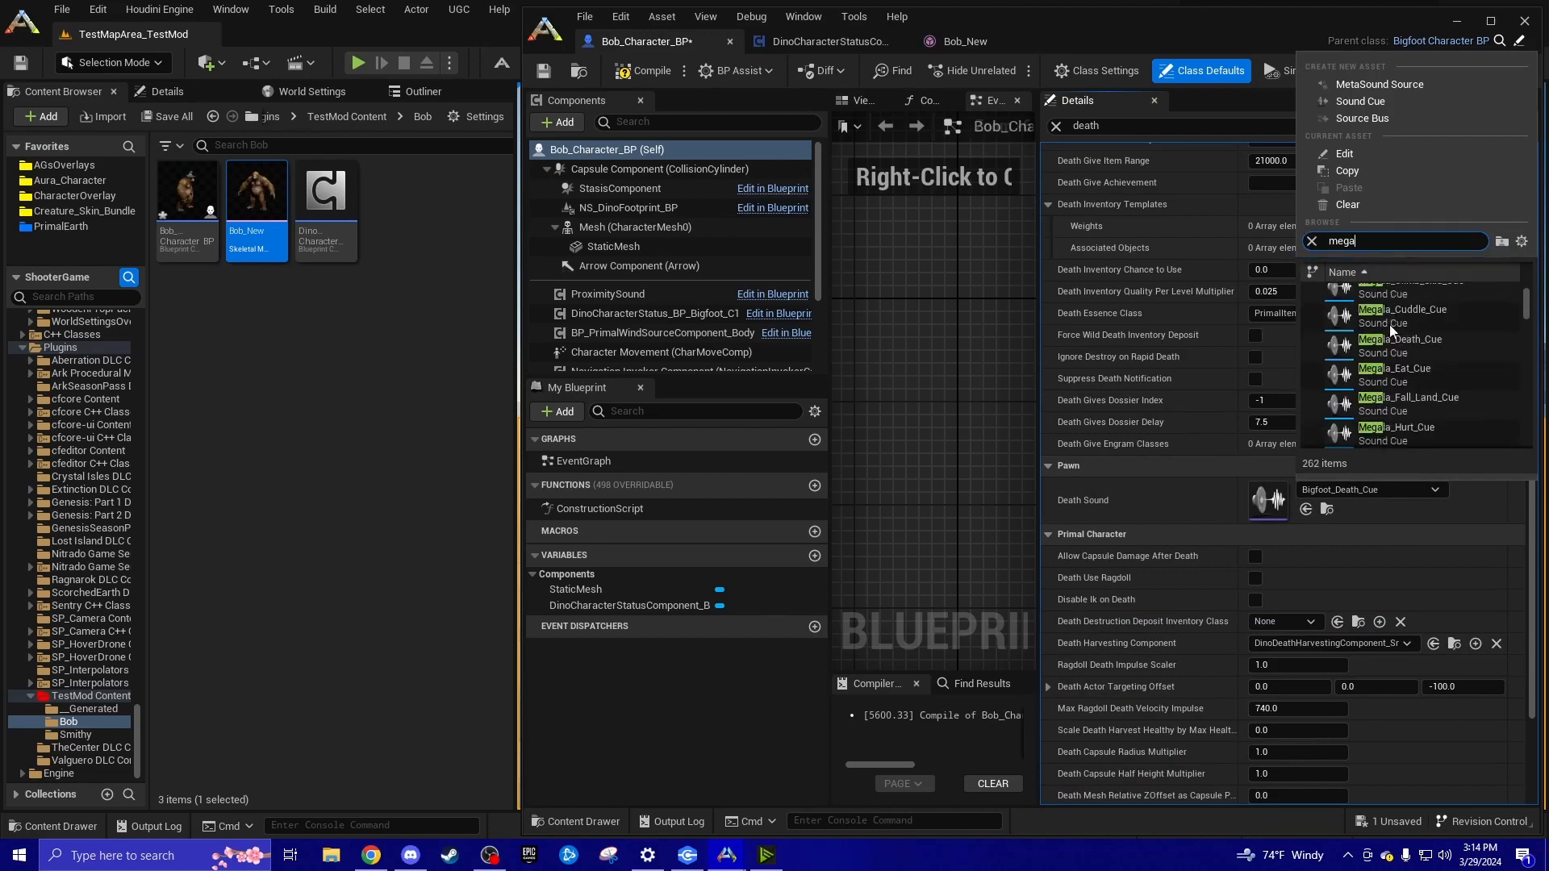
scroll(1423, 350, "up", 4)
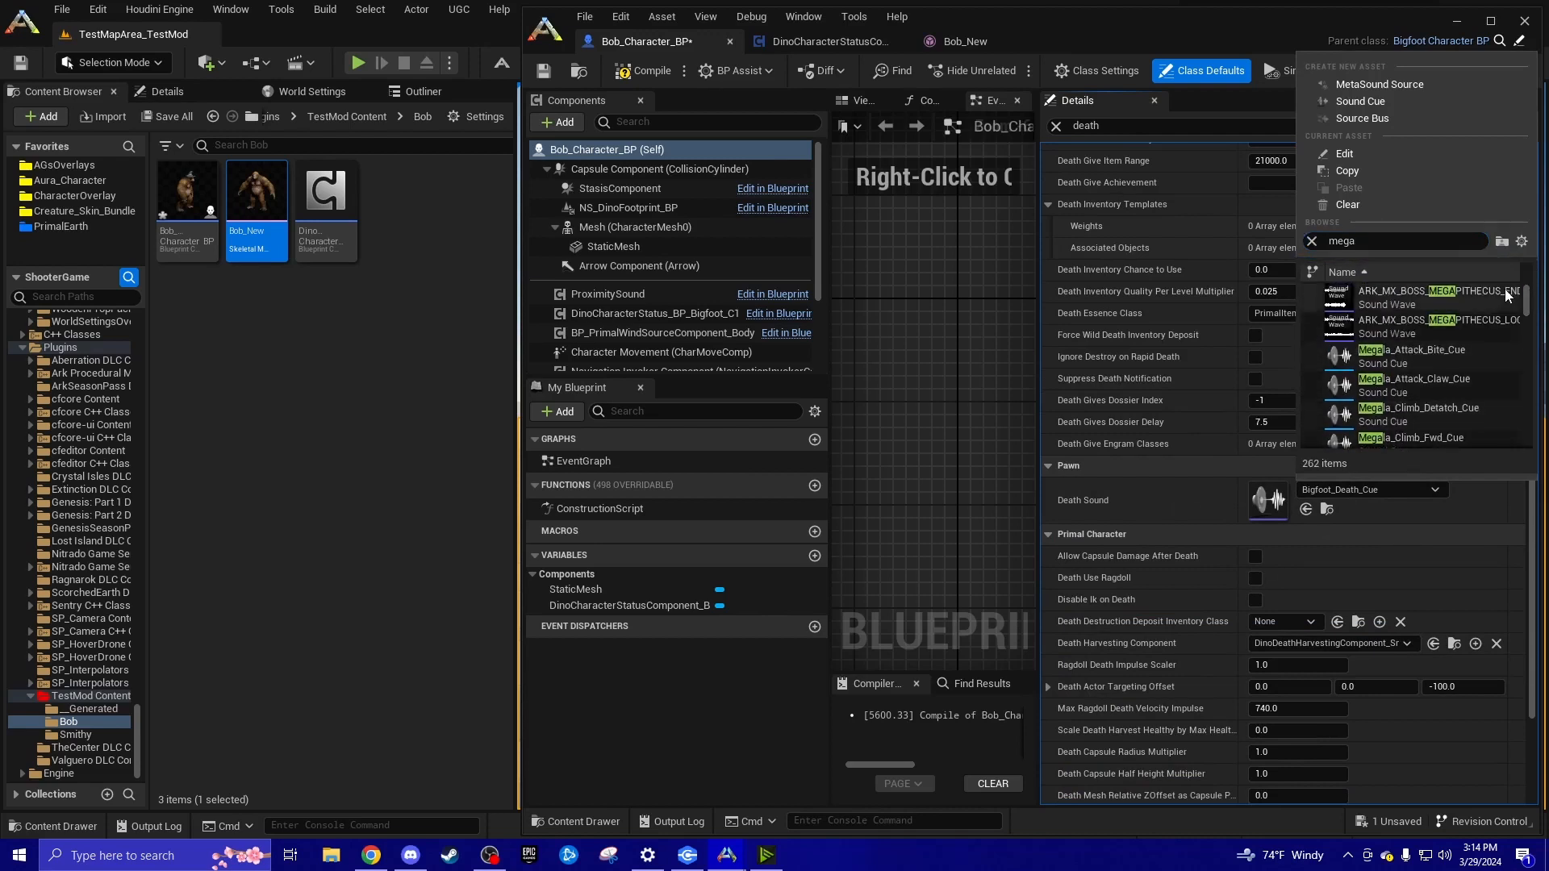
left_click(1497, 292)
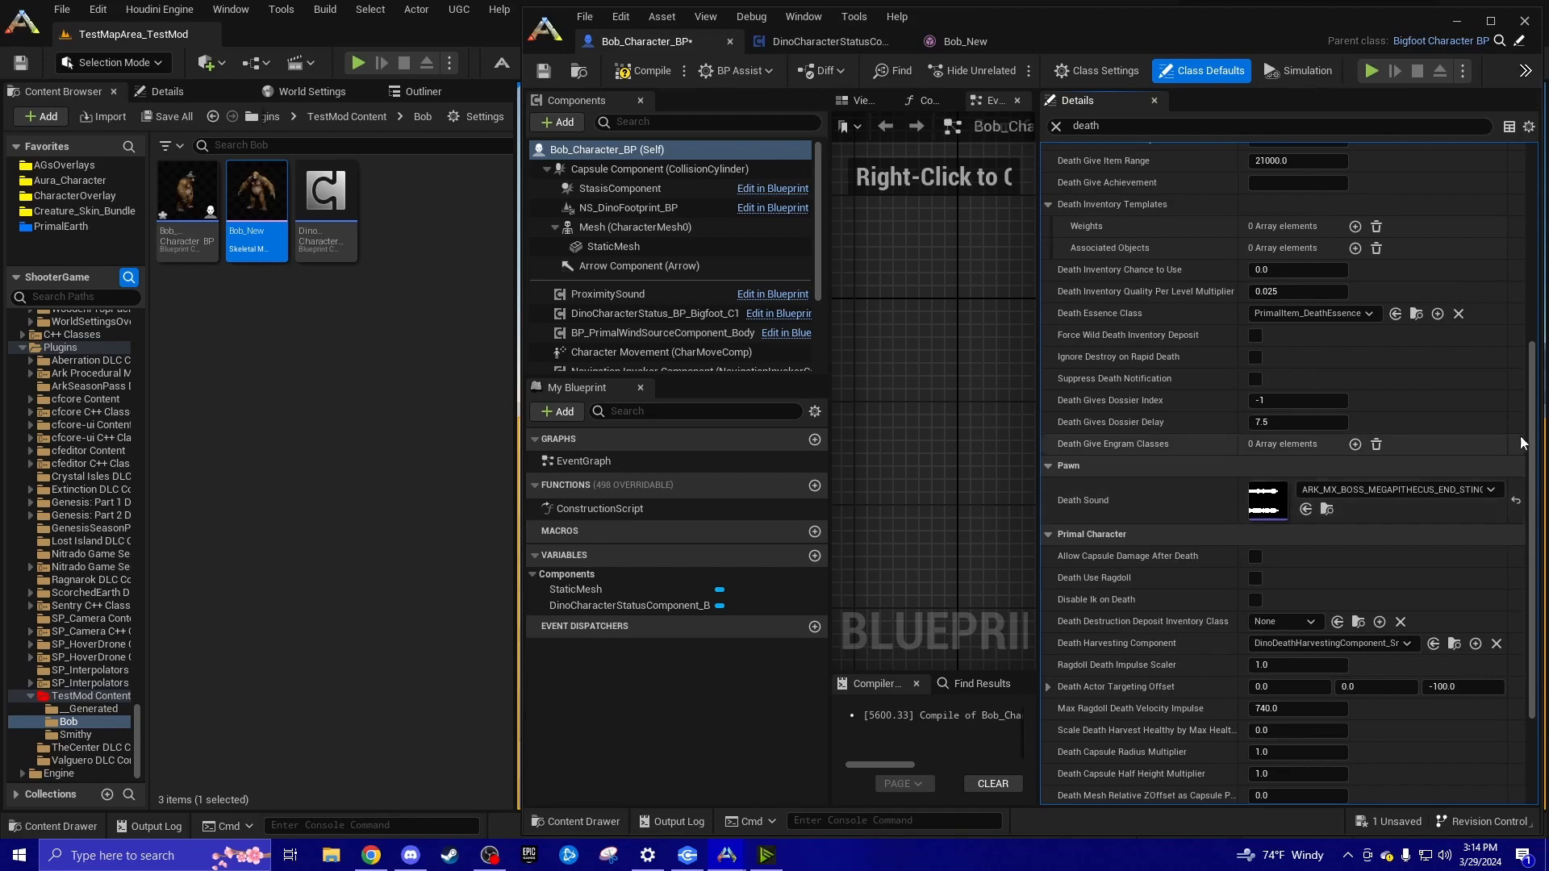
Find the music settings in the class defaults and set Override Area Music to ARK_MX_BOSS_MEGAPITHECUS_LOOP
left_click_drag(1531, 425, 1530, 189)
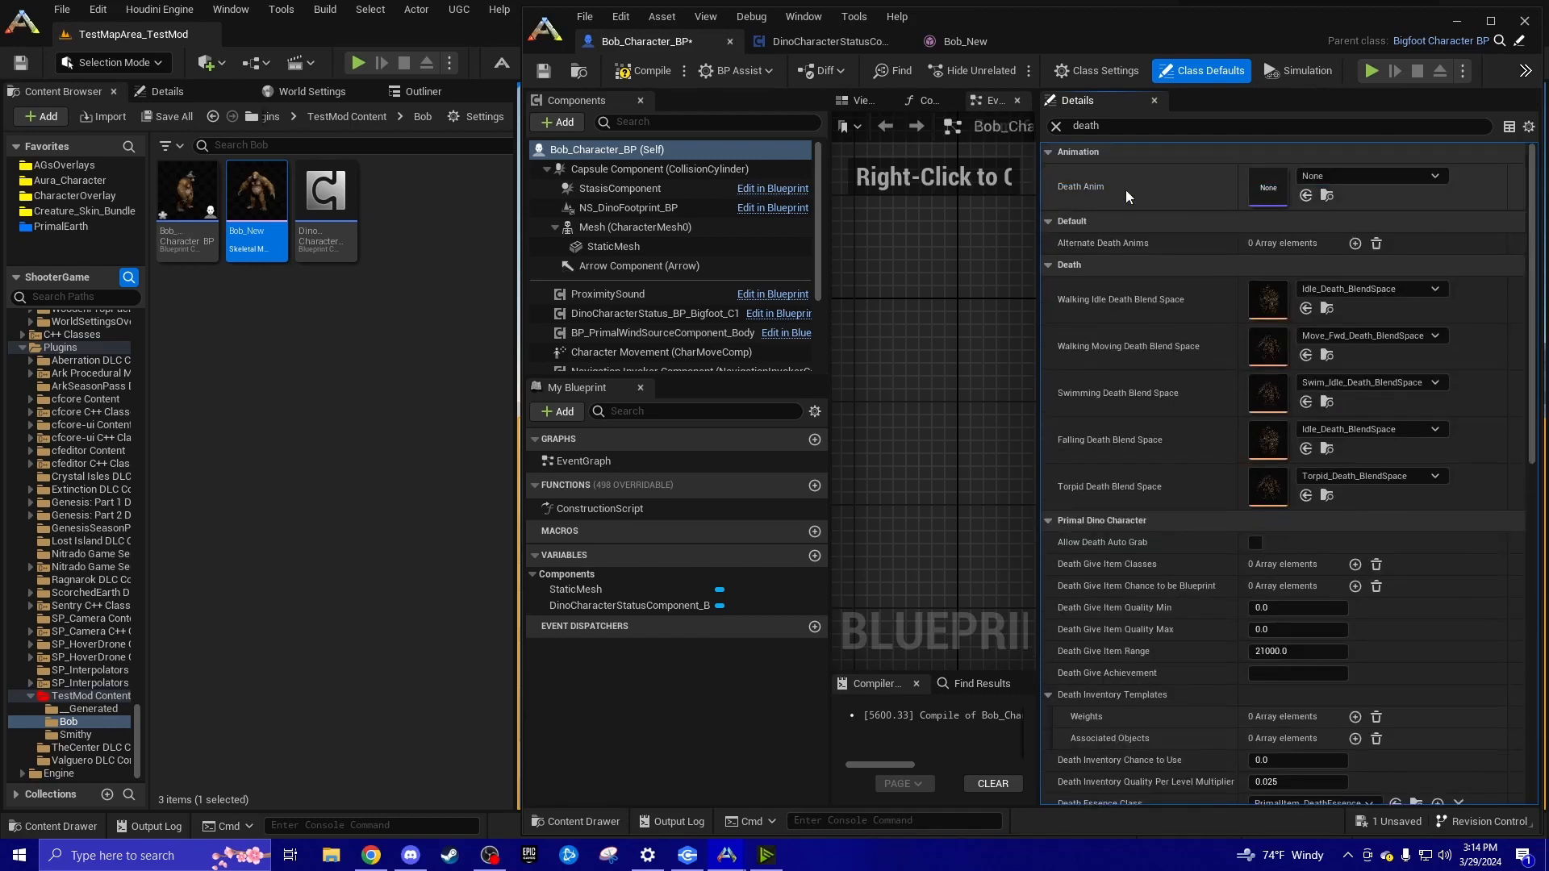
left_click(1087, 127)
type("music")
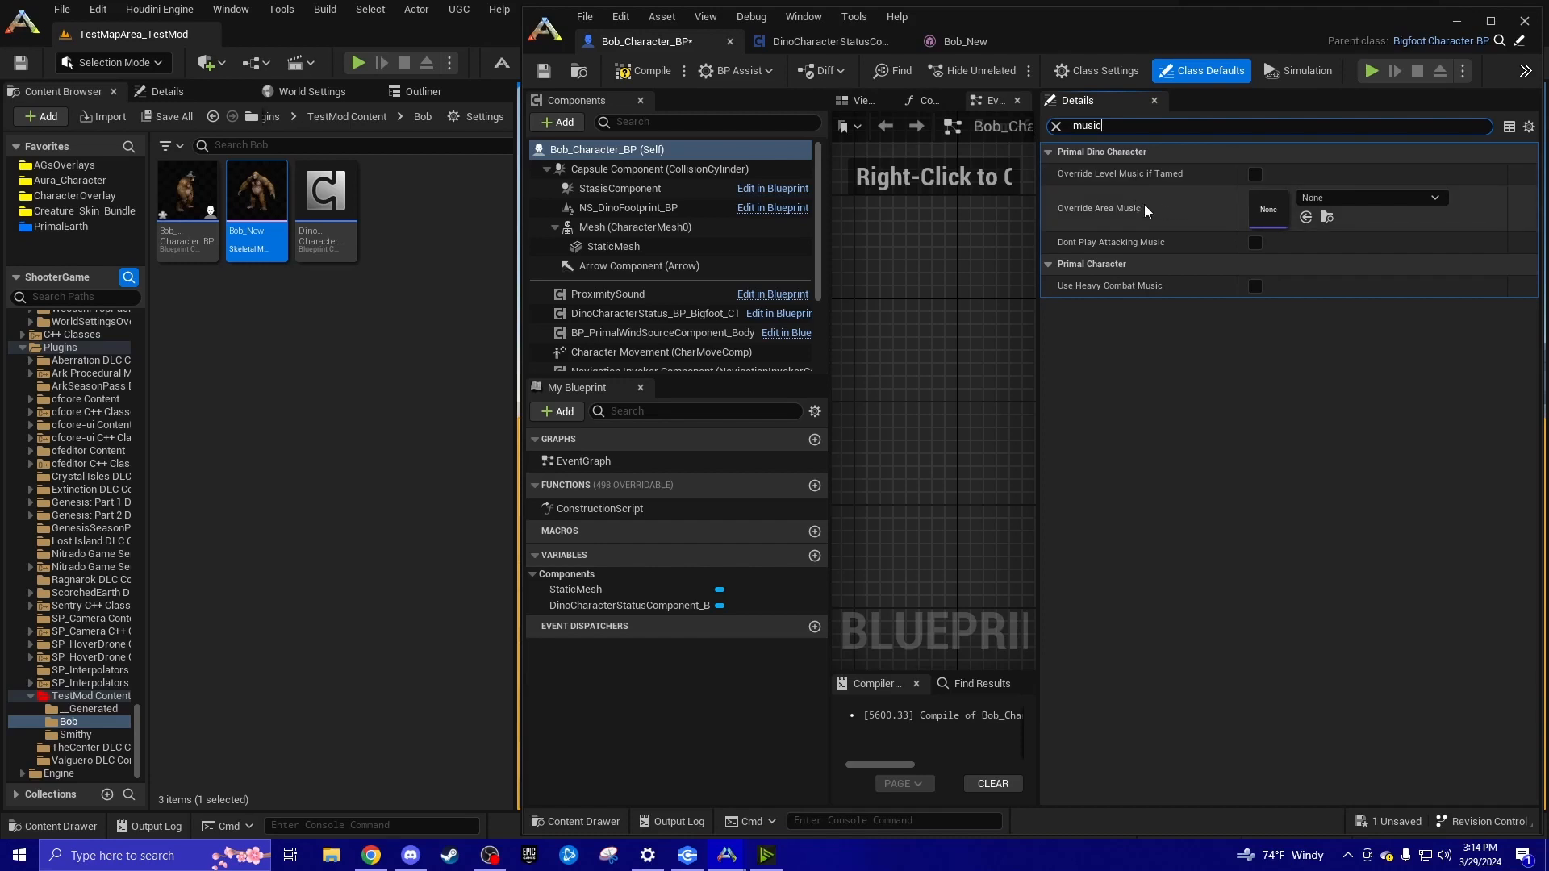
left_click(1343, 196)
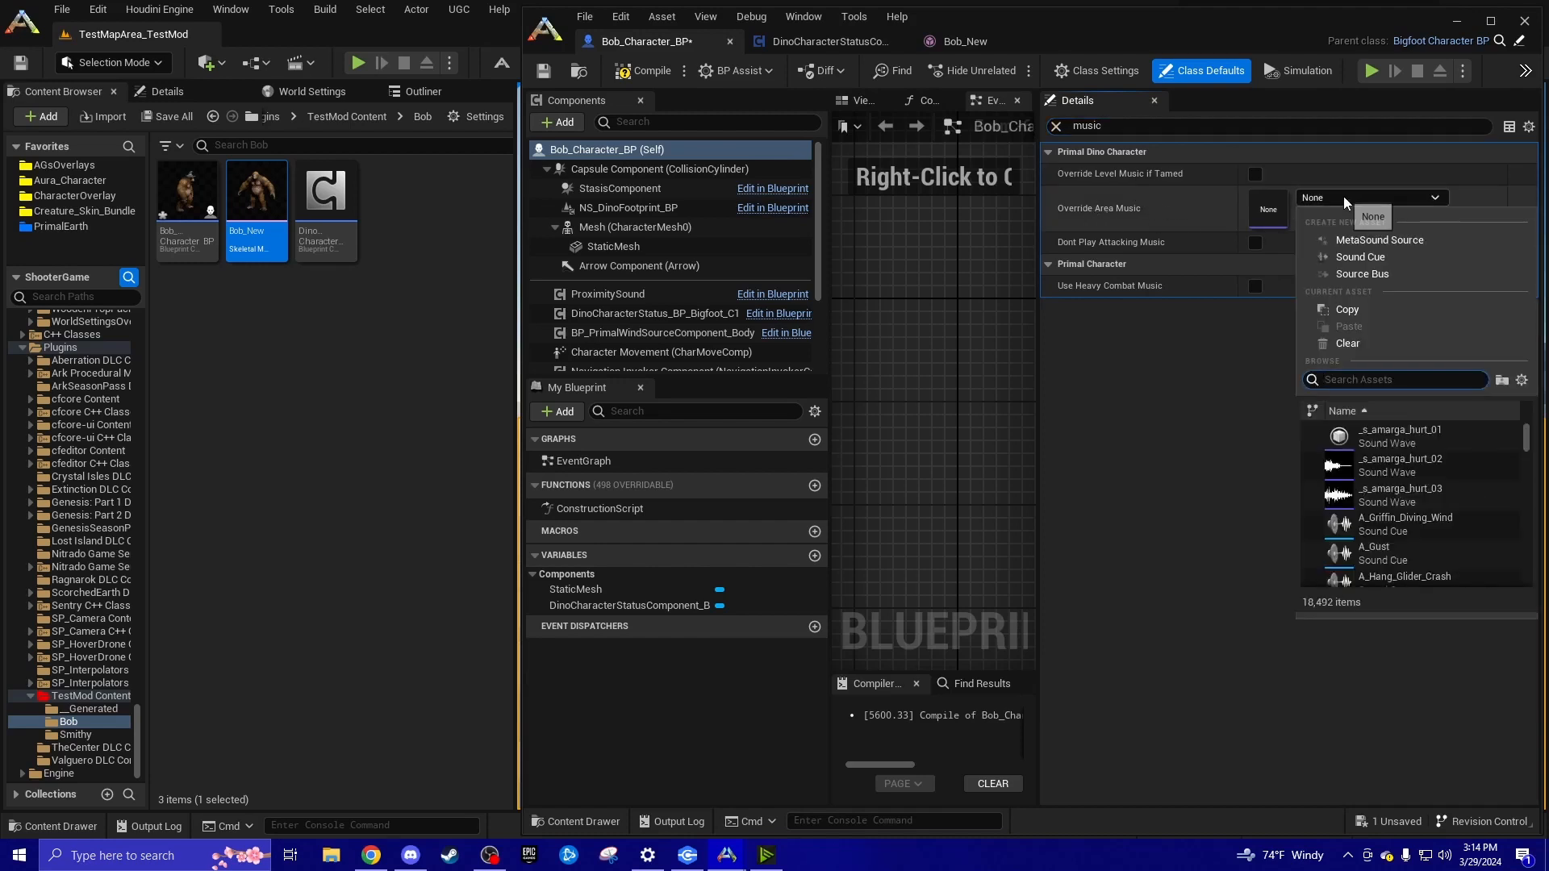
type("mega")
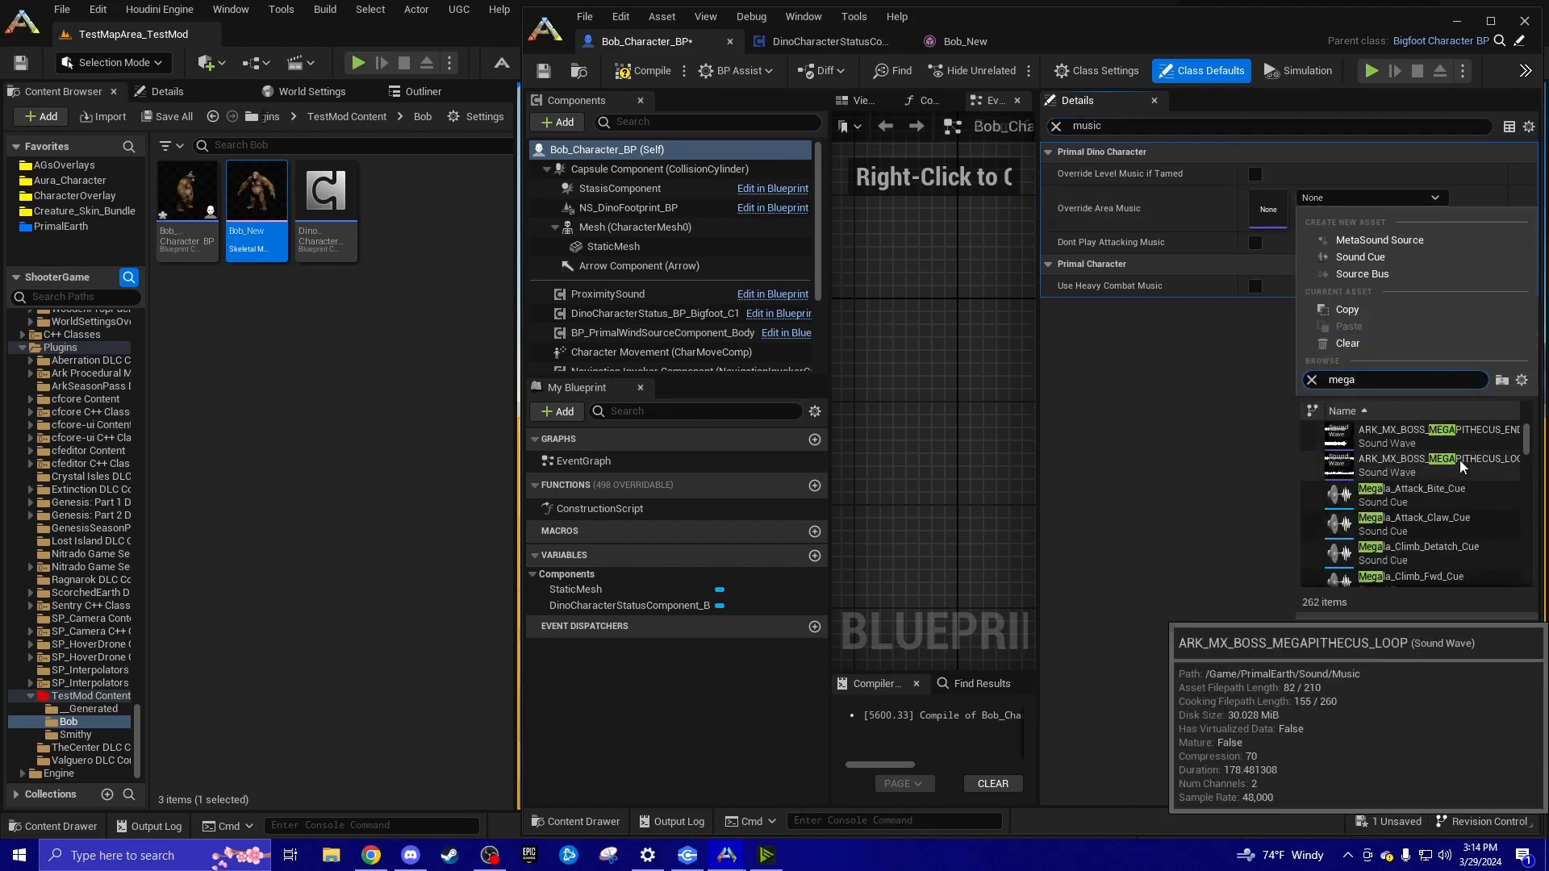
left_click(1464, 460)
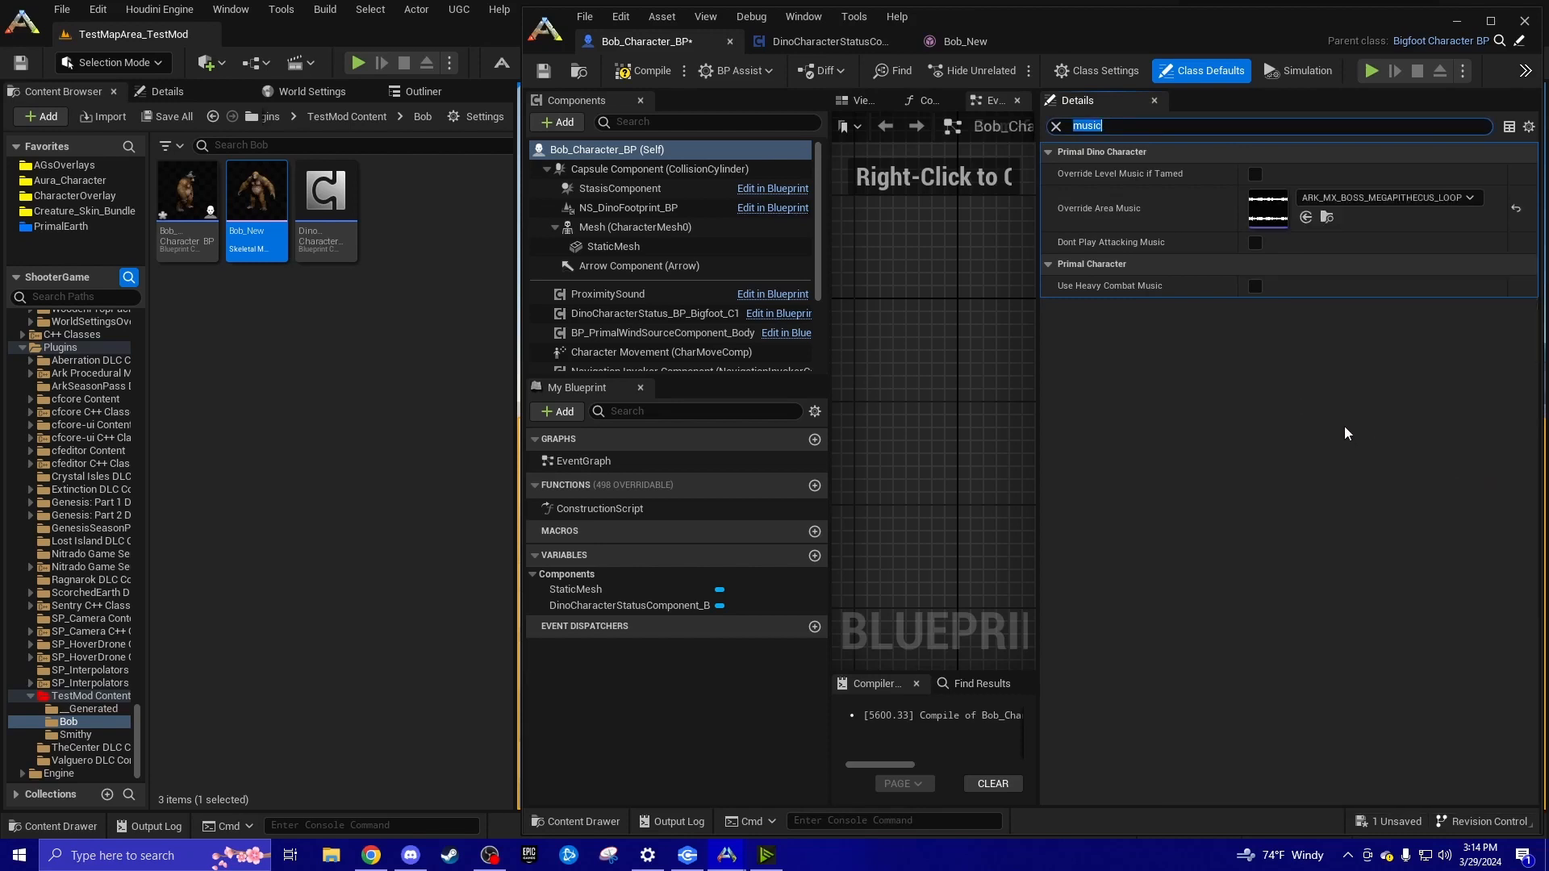
left_click(1259, 362)
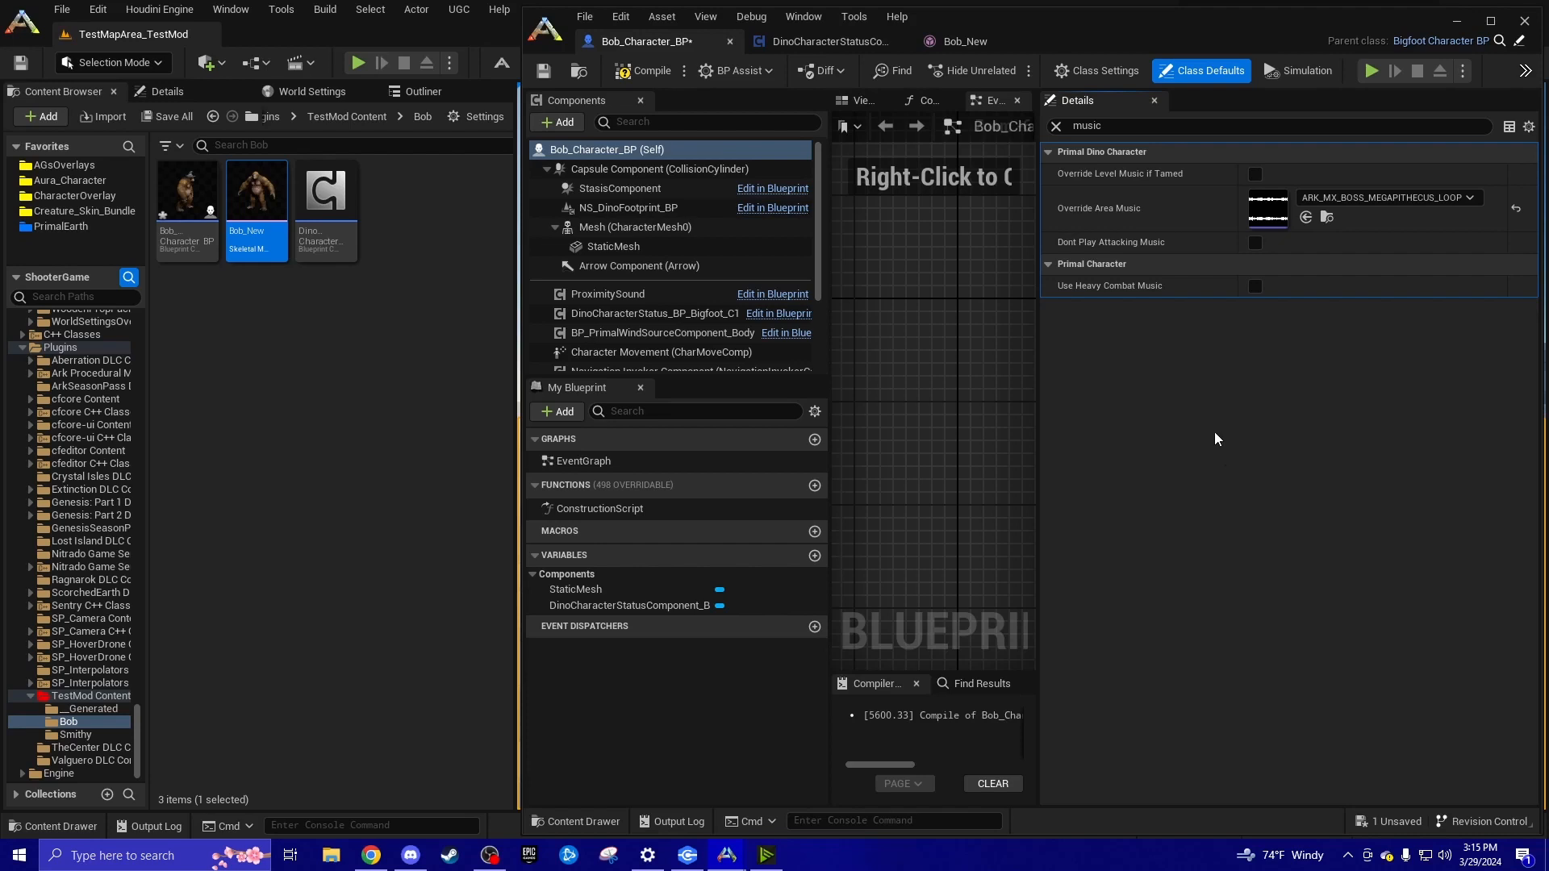
Find the Dino Base Level Weight Entries in the class defaults and delete every entry except Index 0
left_click(1085, 126)
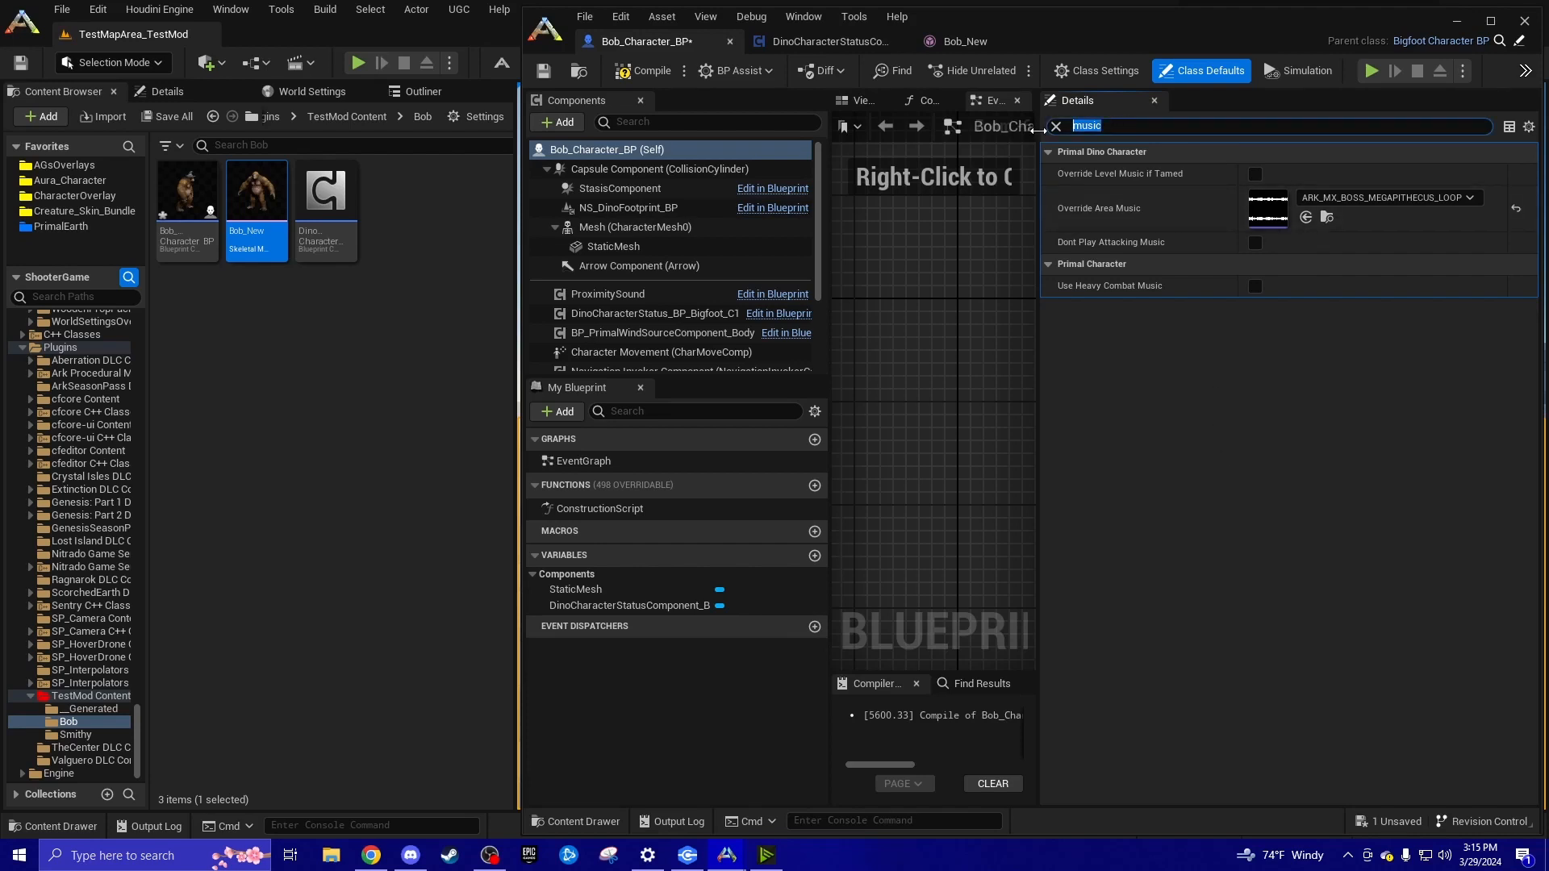
type("dino level")
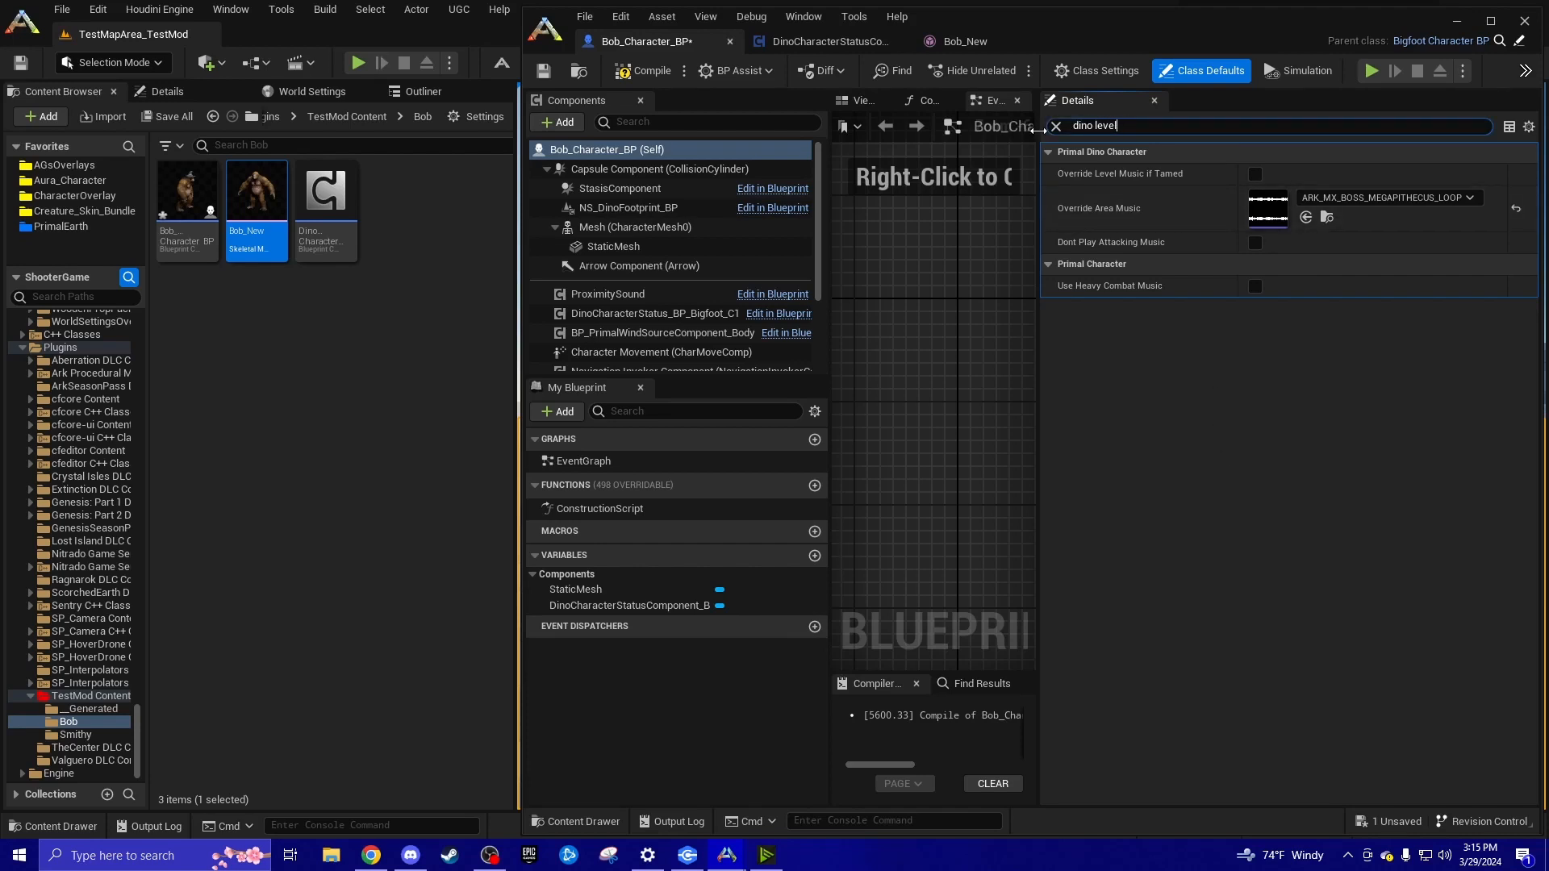
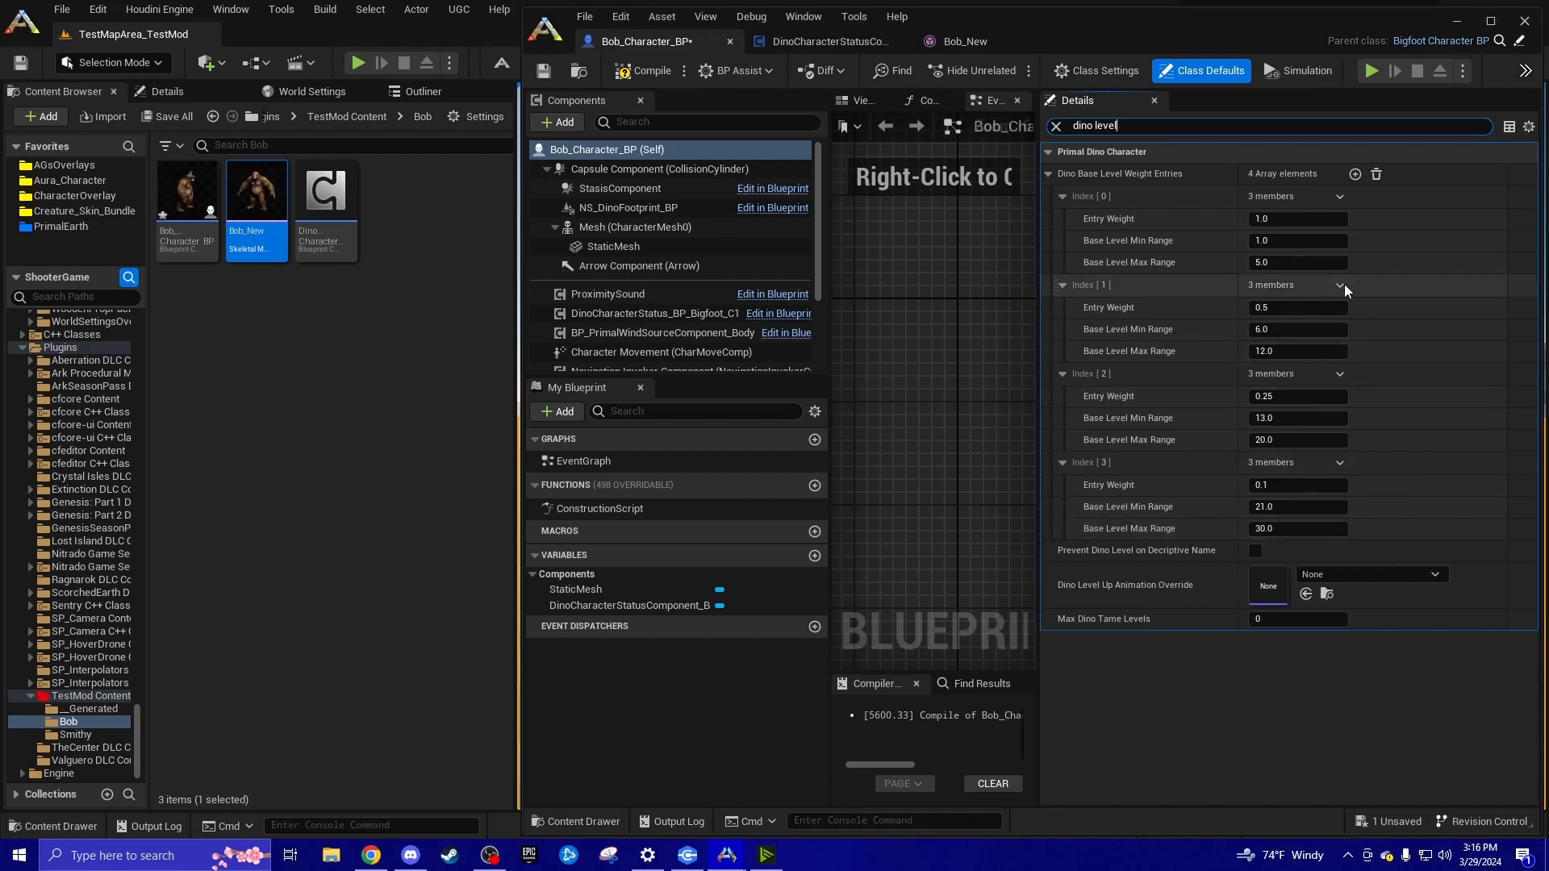
left_click(1344, 284)
left_click(1358, 328)
left_click(1343, 287)
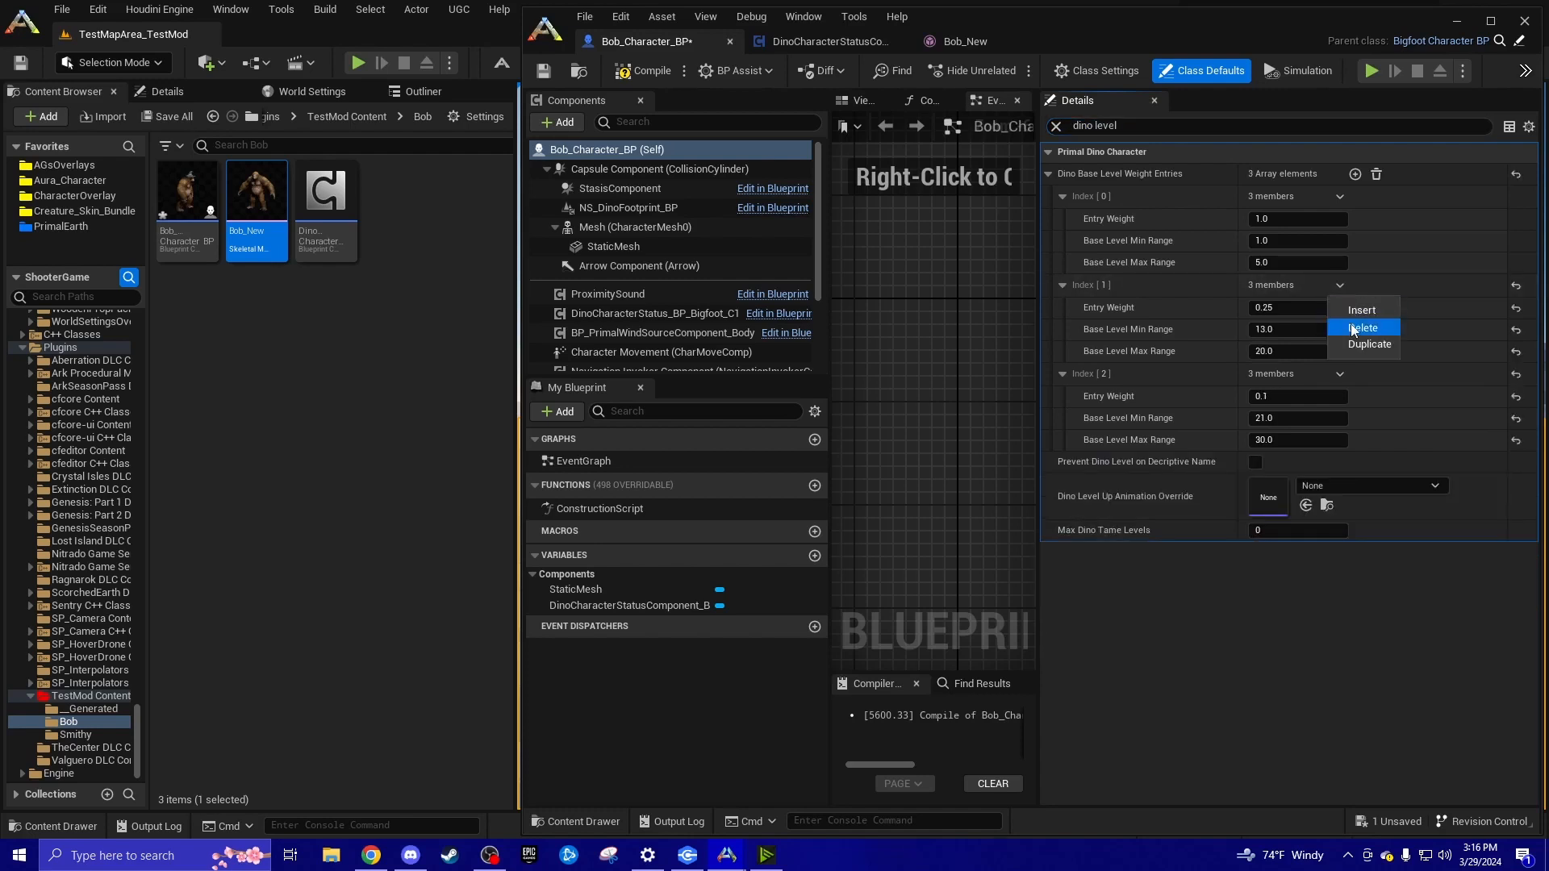
left_click(1358, 328)
left_click(1339, 285)
left_click(1363, 327)
Set both the Base Level Min Range and Base Level Max Range of the remaining weight entry to 30
left_click(1277, 241)
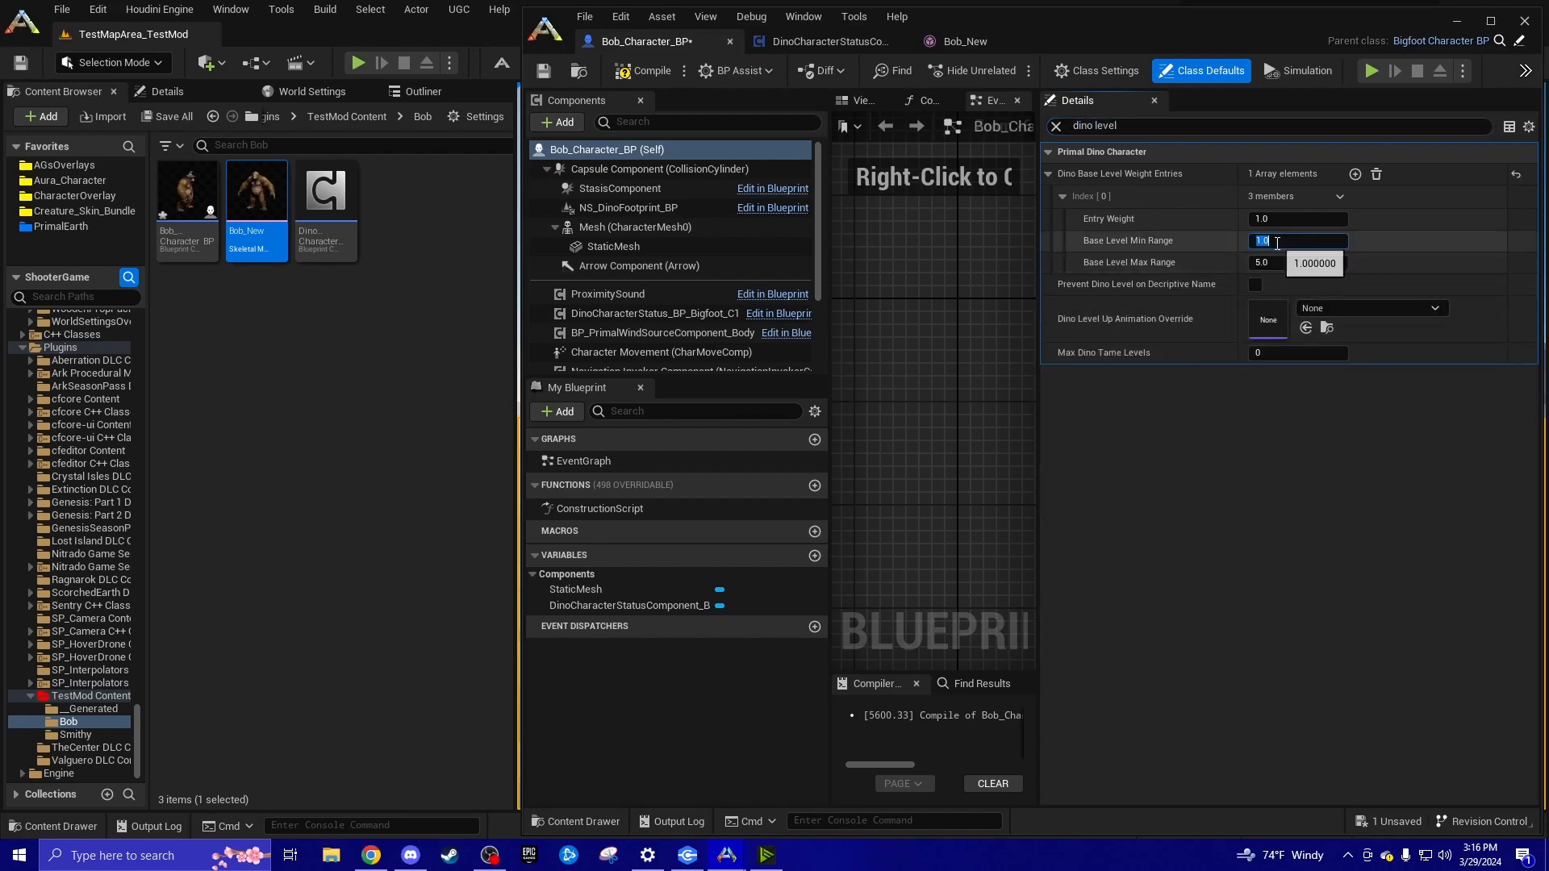
type("30")
left_click(1260, 263)
type("30")
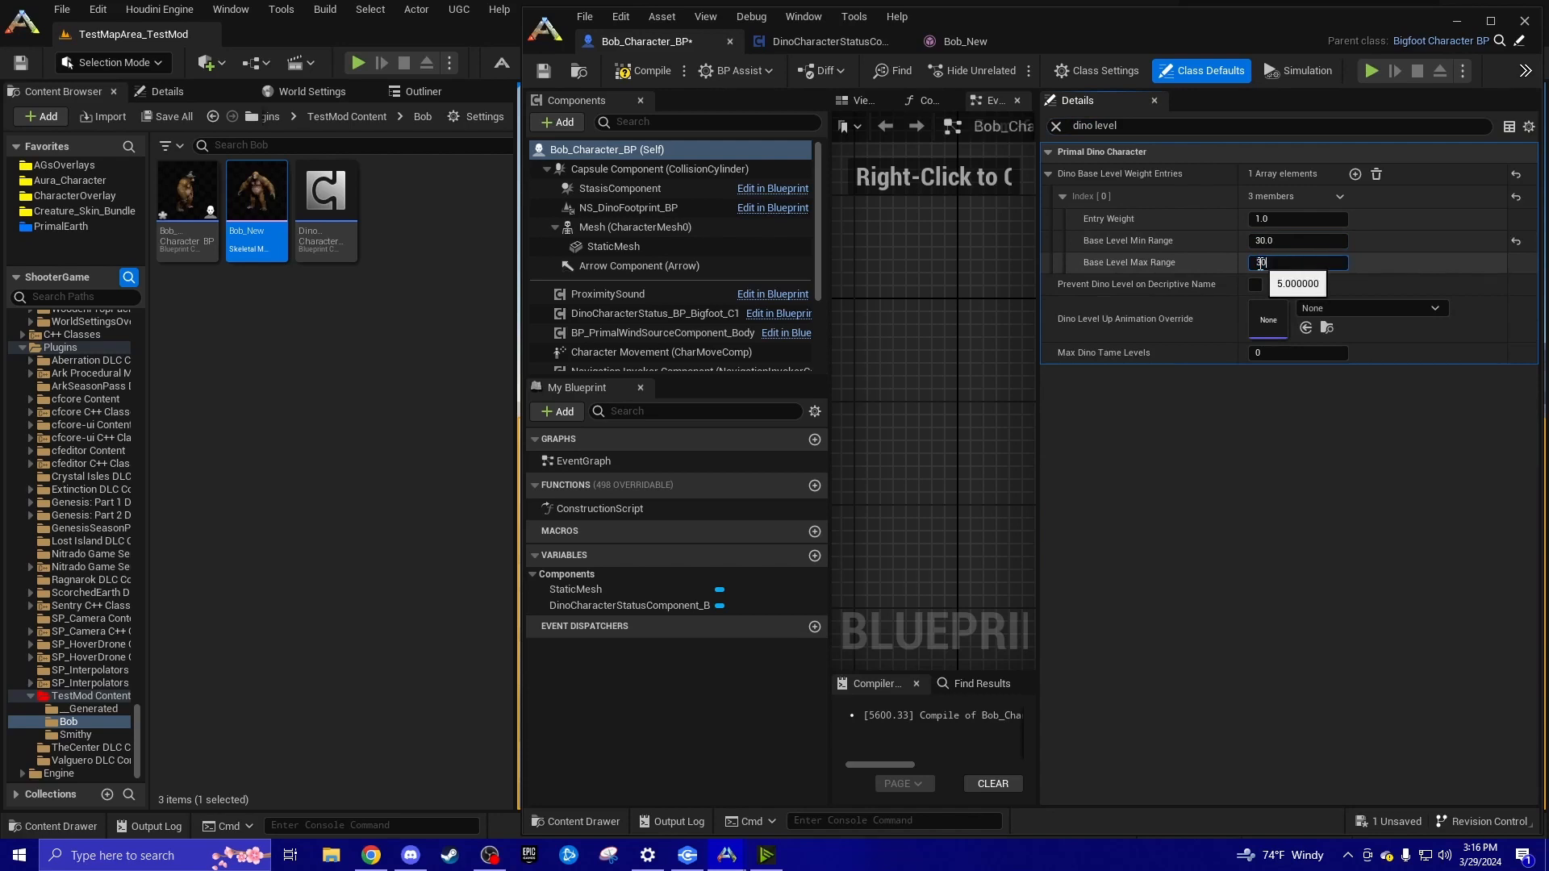
key("Return")
Search the class defaults for melee damage and compare the attack entries' values with the status component's Melee Damage Multiplier
left_click(1062, 128)
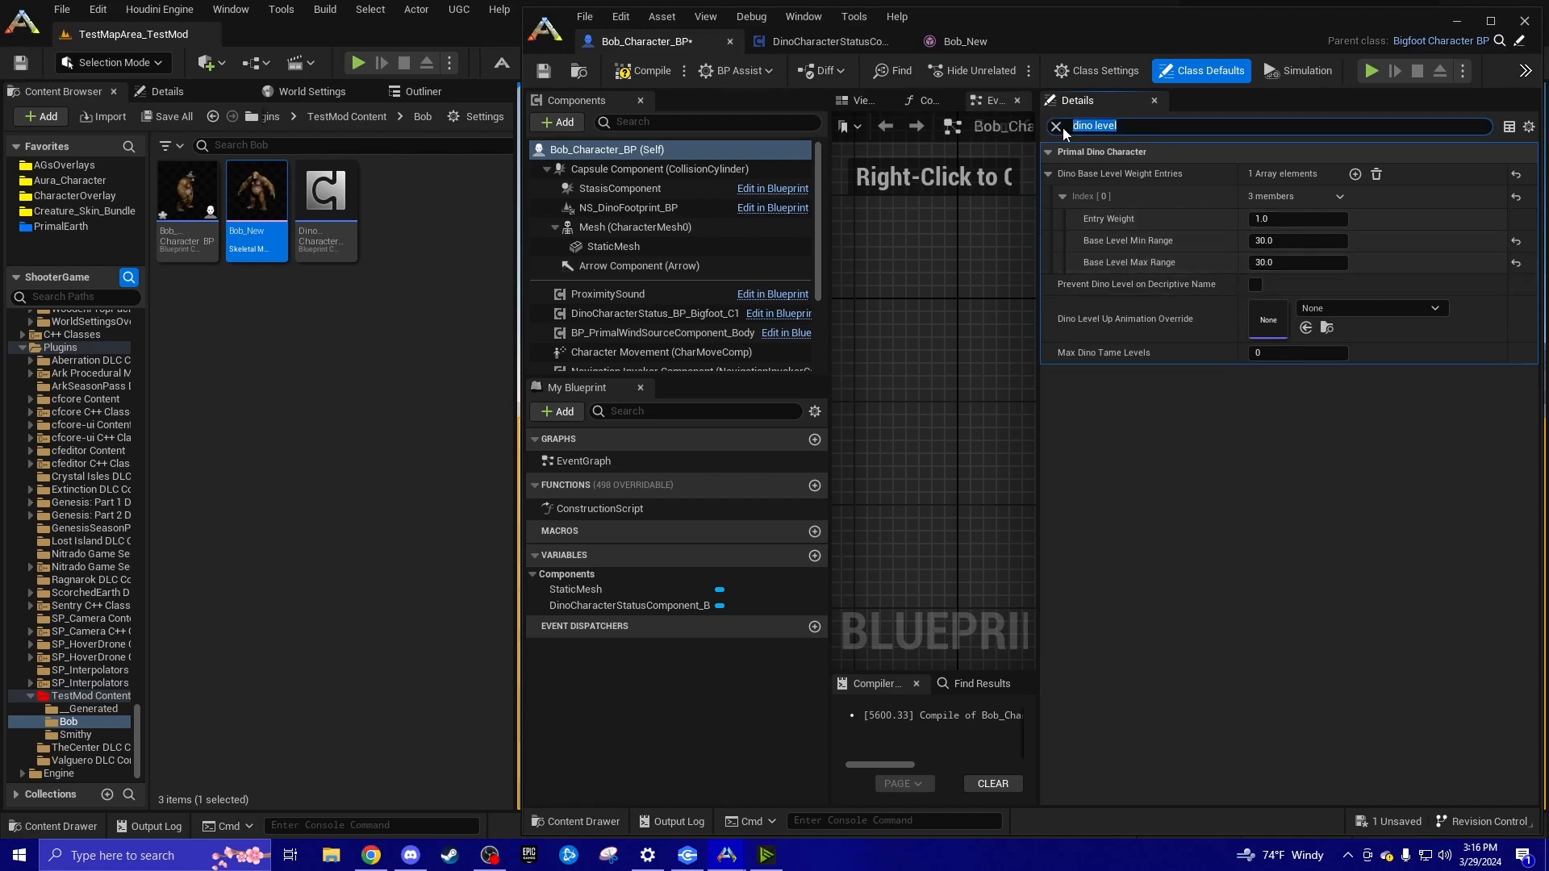
type("m")
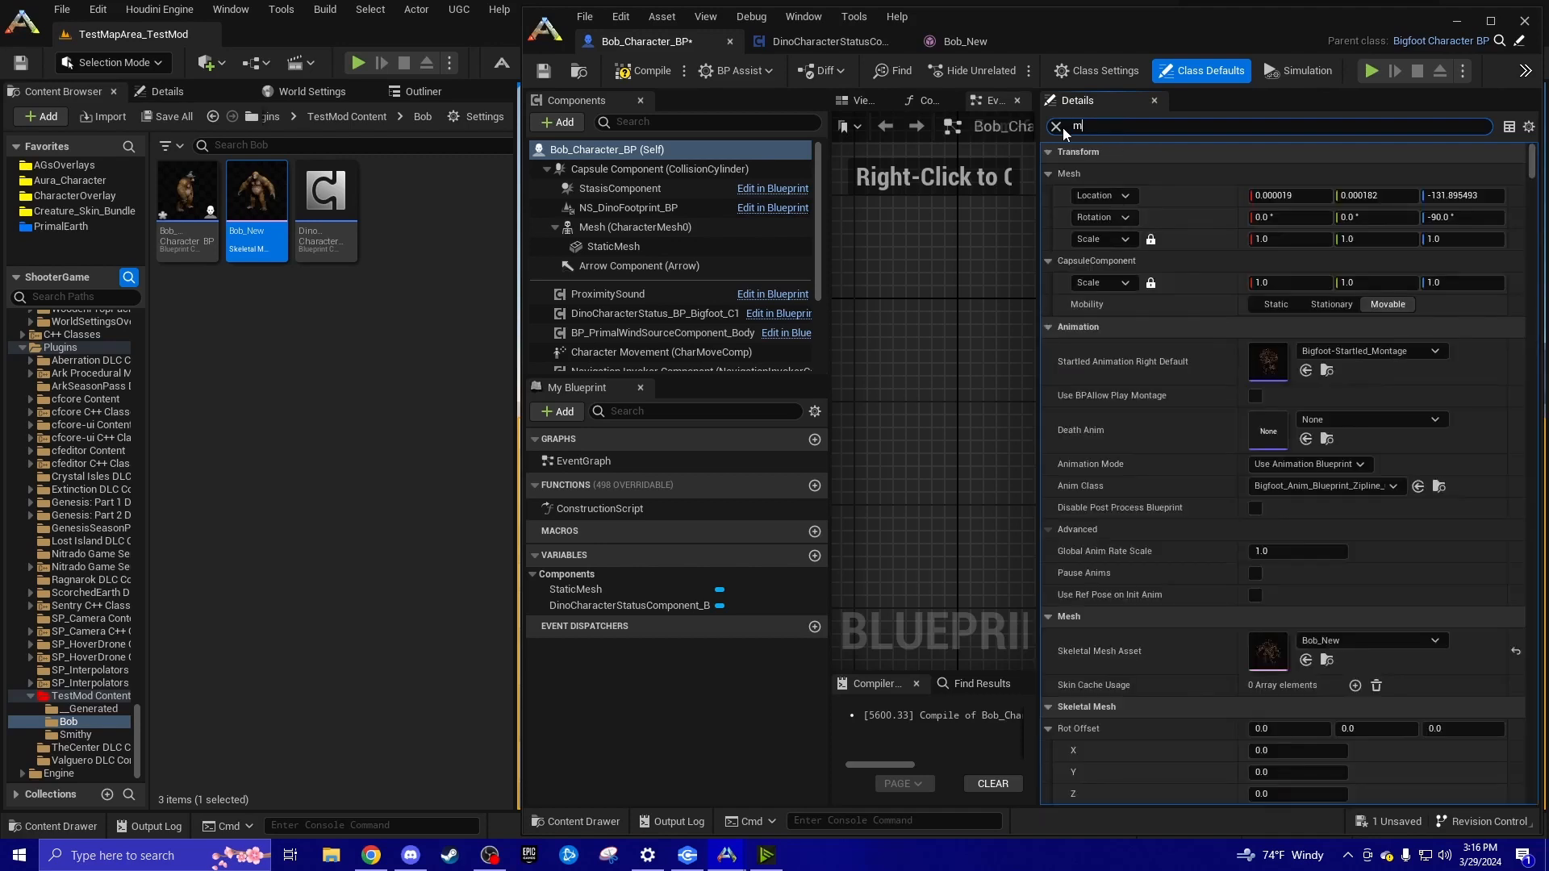
type("elee damage")
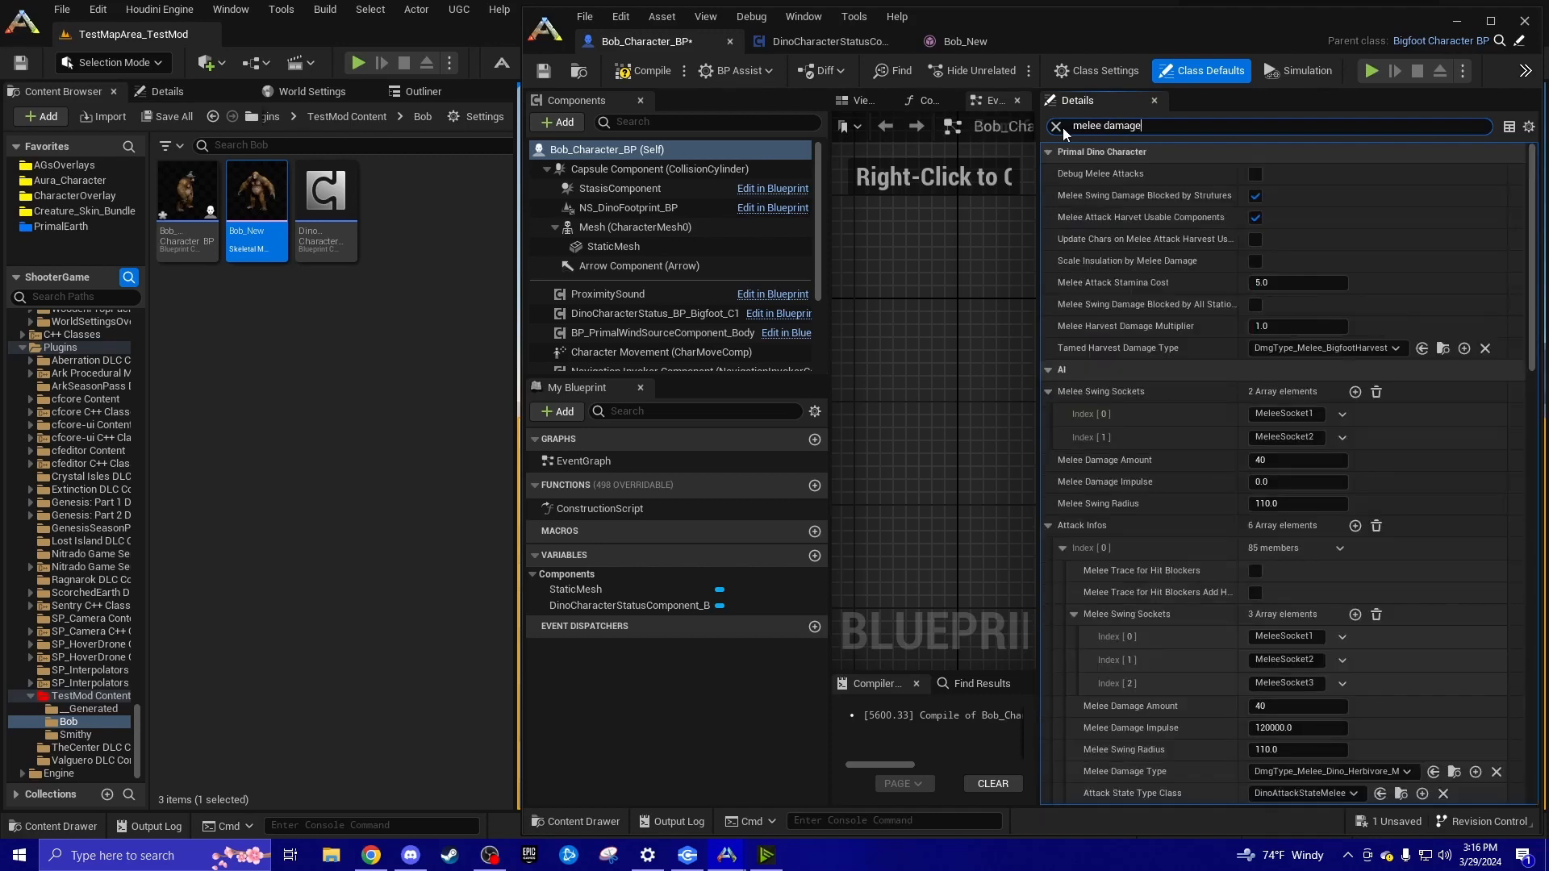
left_click(341, 278)
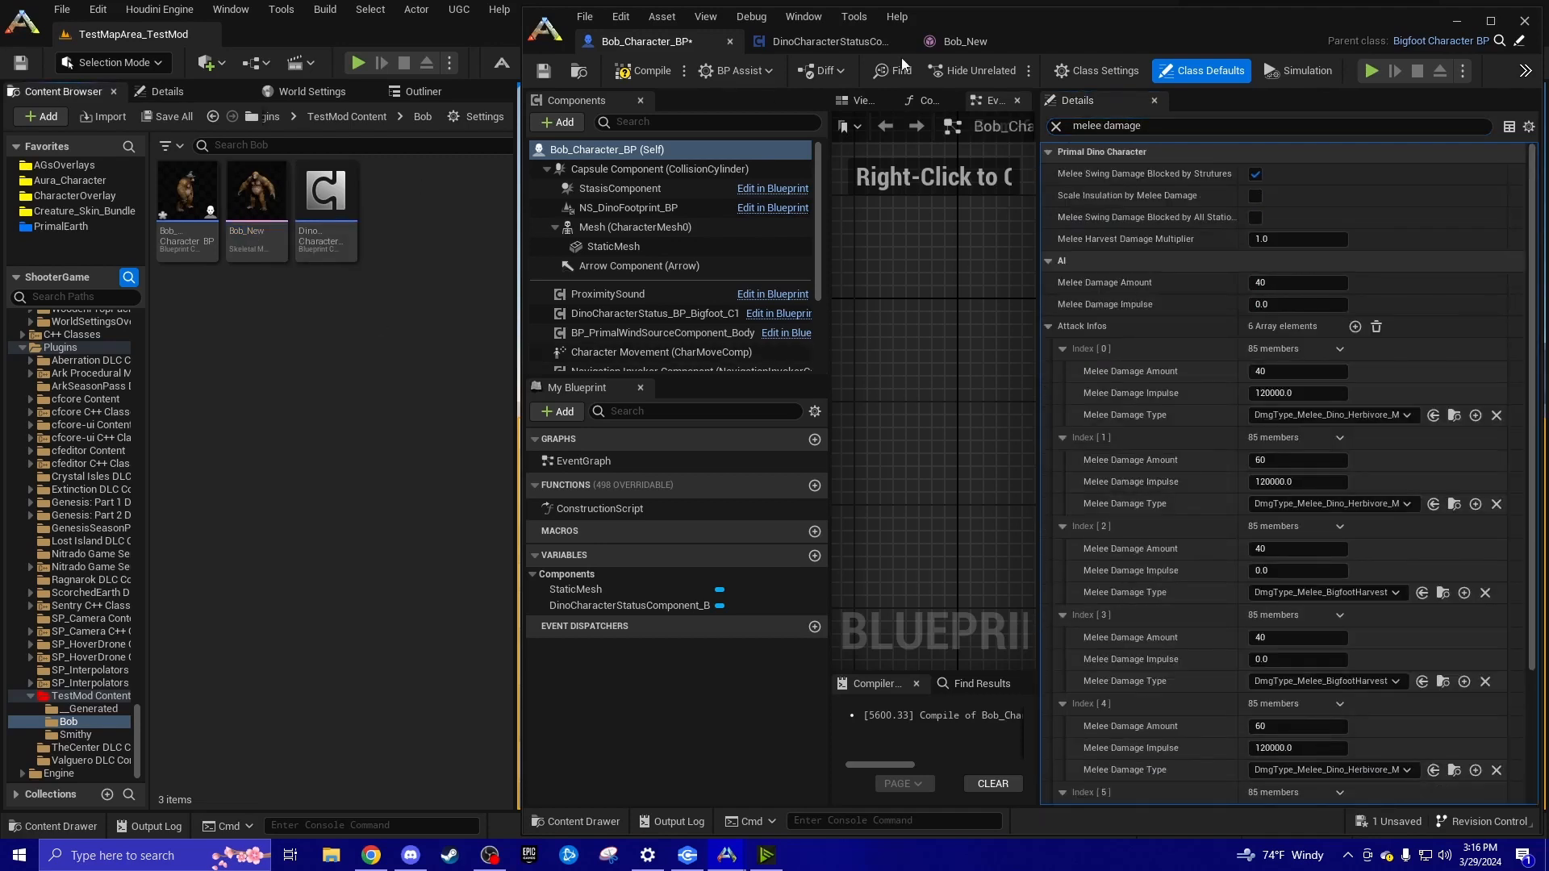
left_click(860, 46)
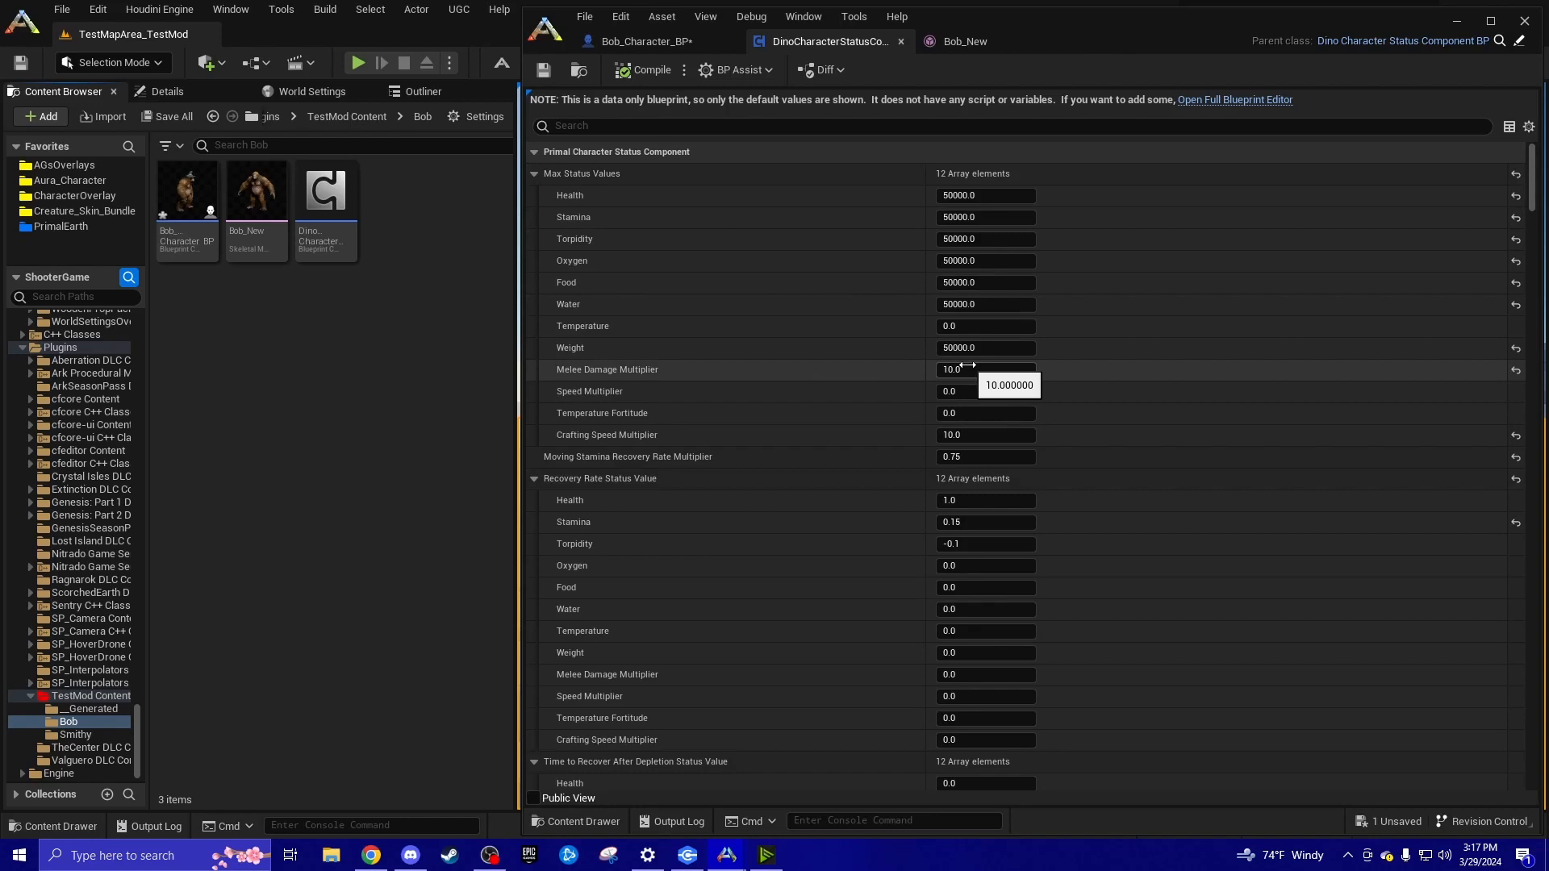
left_click(655, 44)
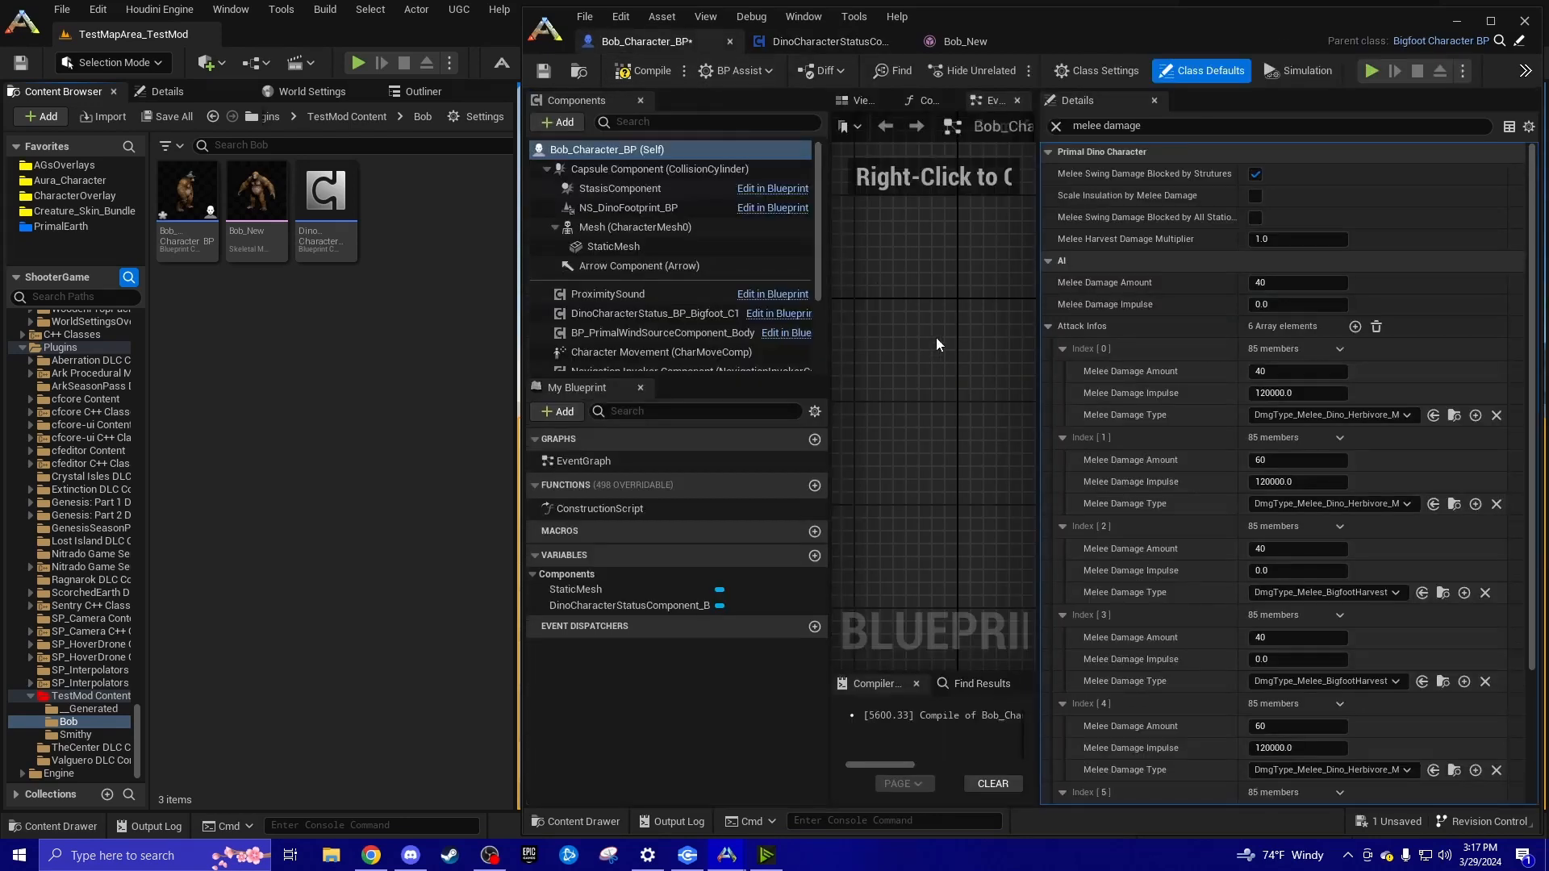
scroll(1188, 334, "down", 5)
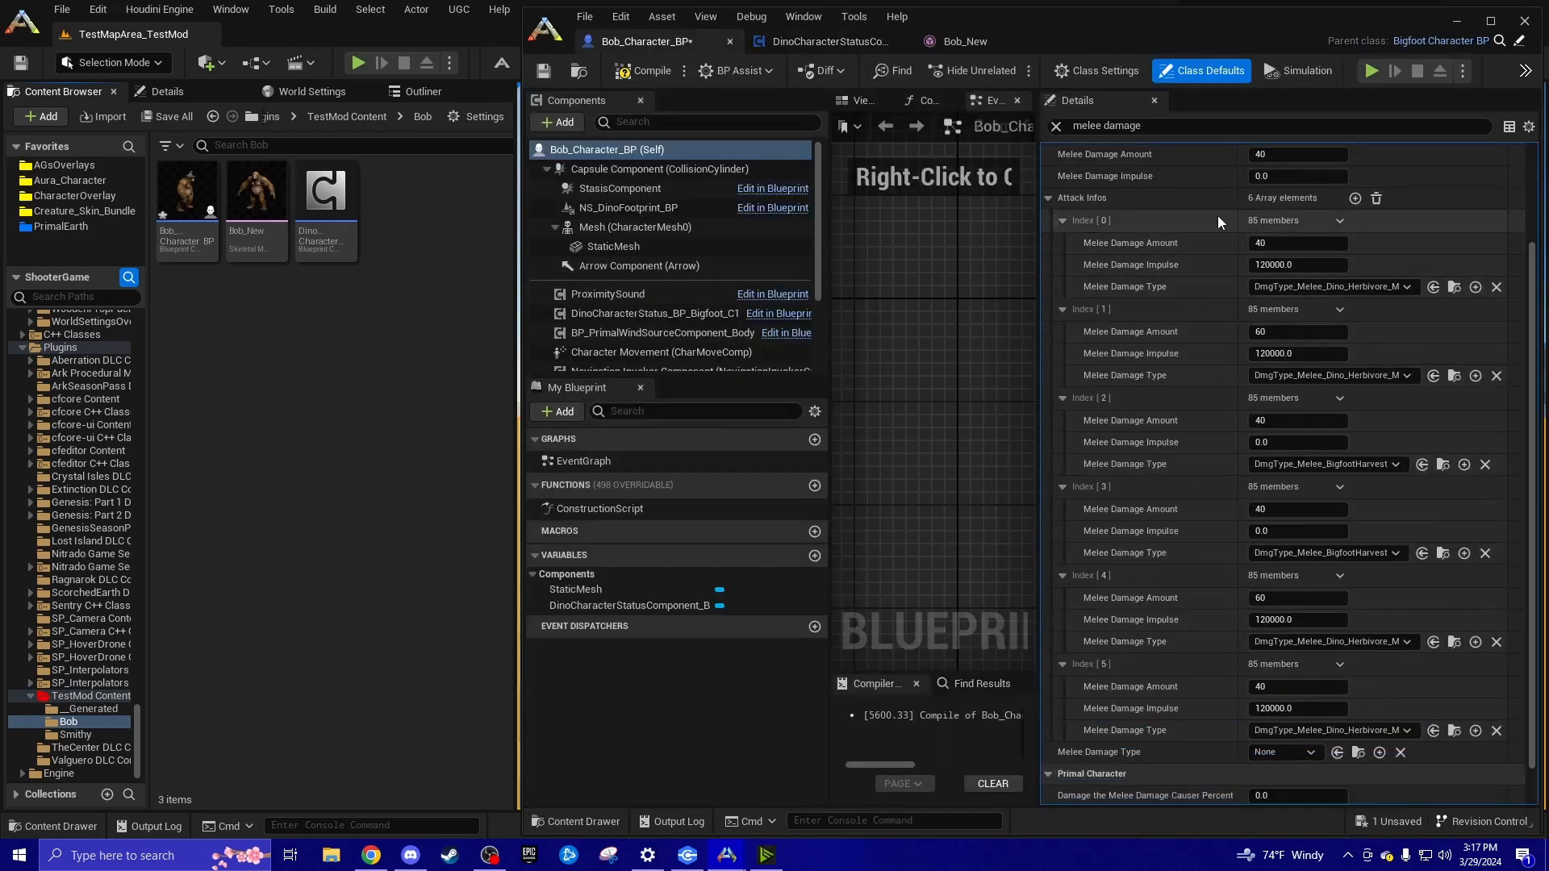
Set the creature's general Melee Damage Amount under AI to 500 in the class defaults
scroll(1165, 434, "up", 4)
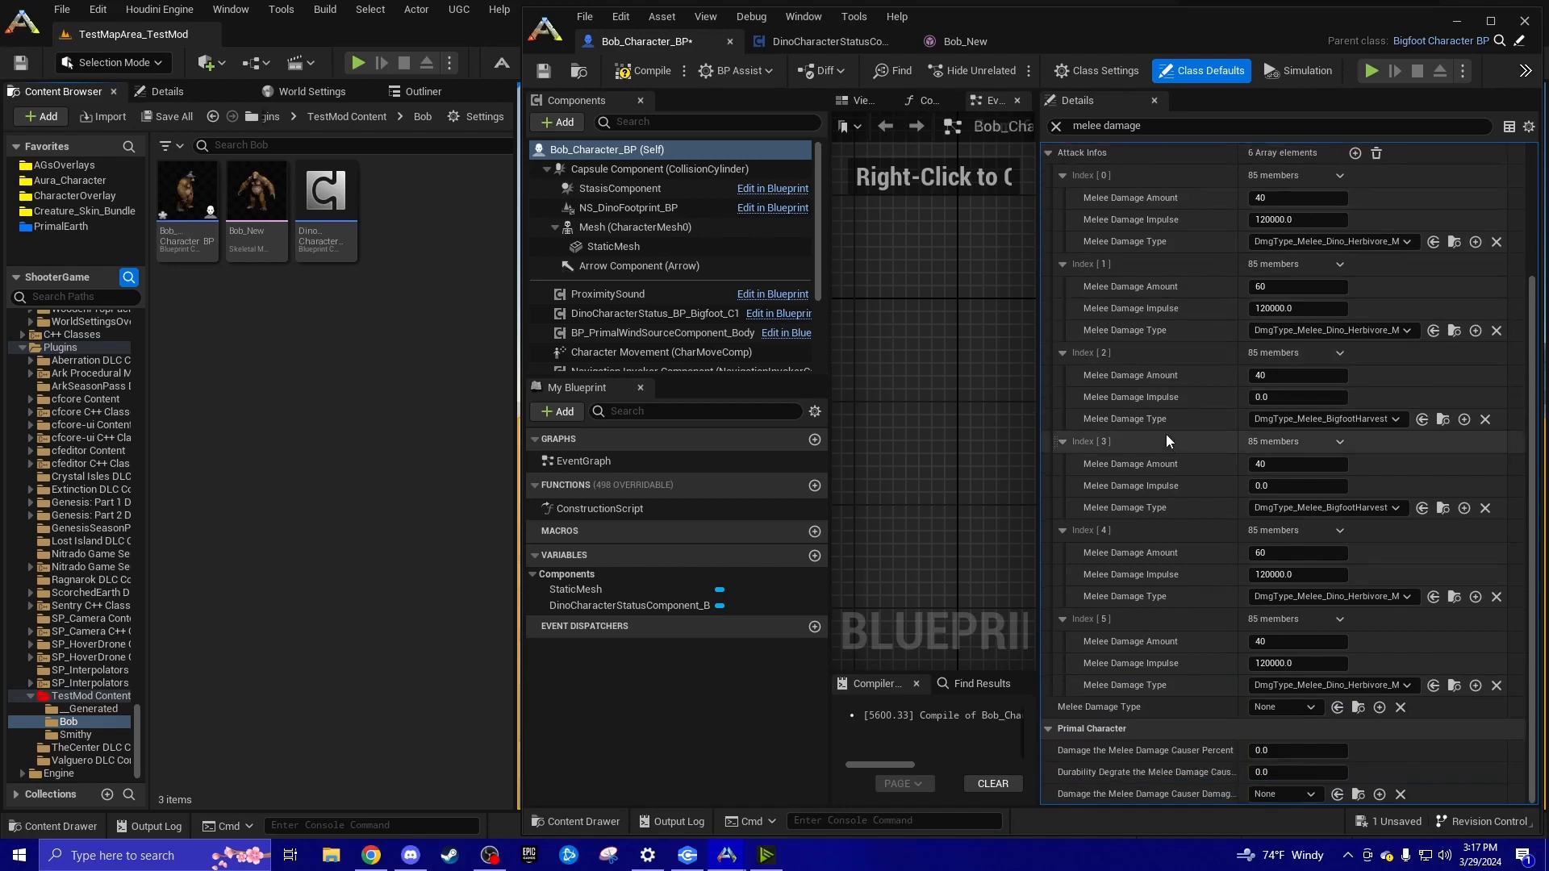
scroll(1159, 441, "up", 1)
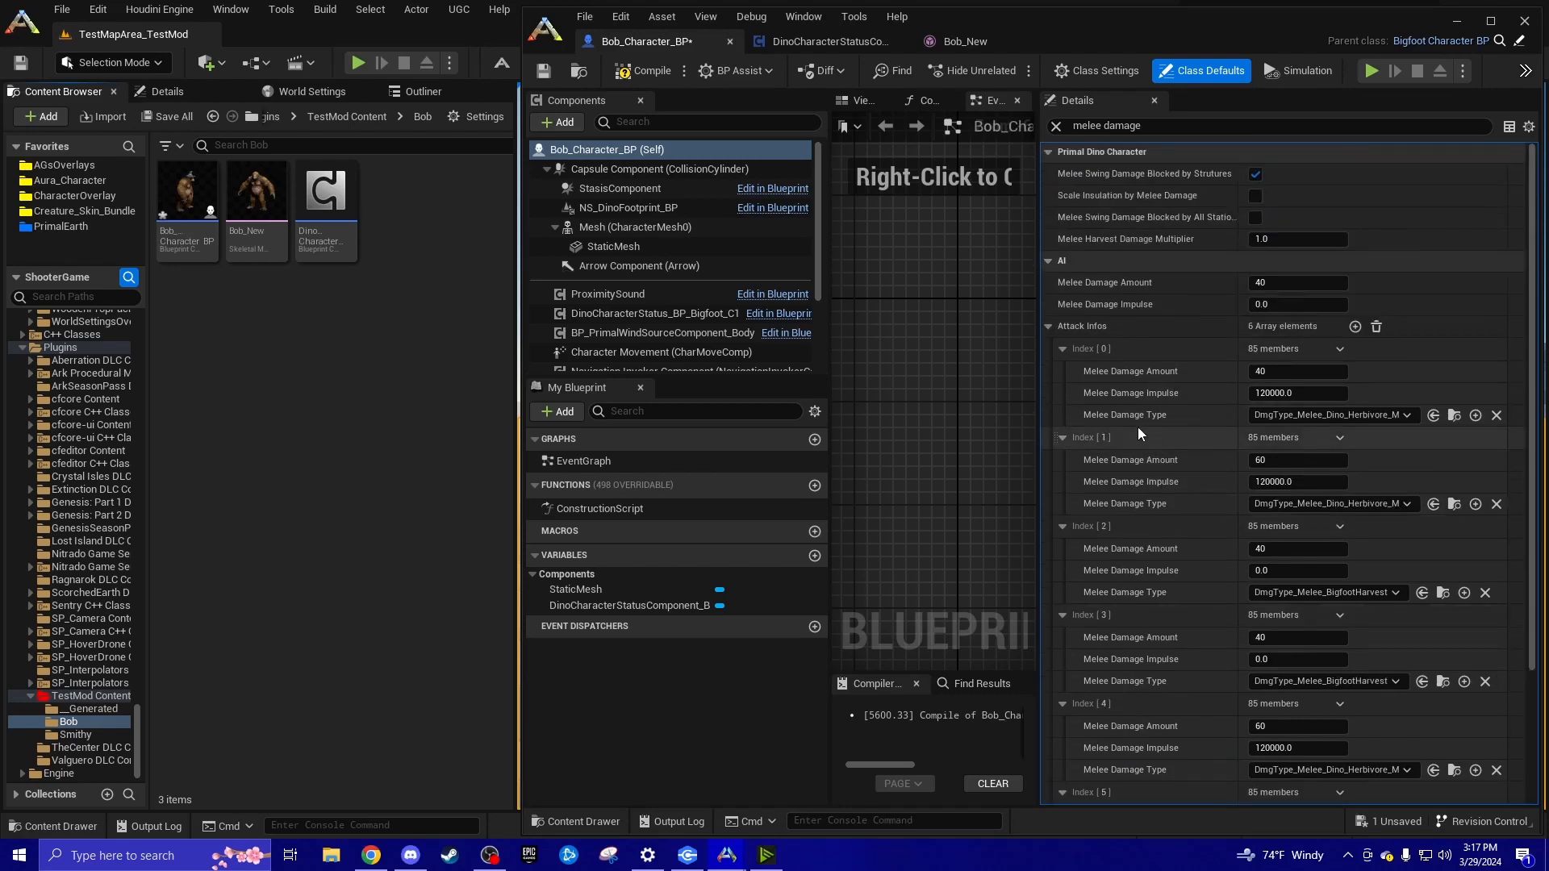
scroll(1142, 424, "down", 3)
scroll(1148, 426, "up", 3)
left_click(1282, 278)
type("500")
key("Return")
Set the Melee Damage Amount of all six Attack Infos entries, Index 0 through 5, to 500
left_click(1291, 371)
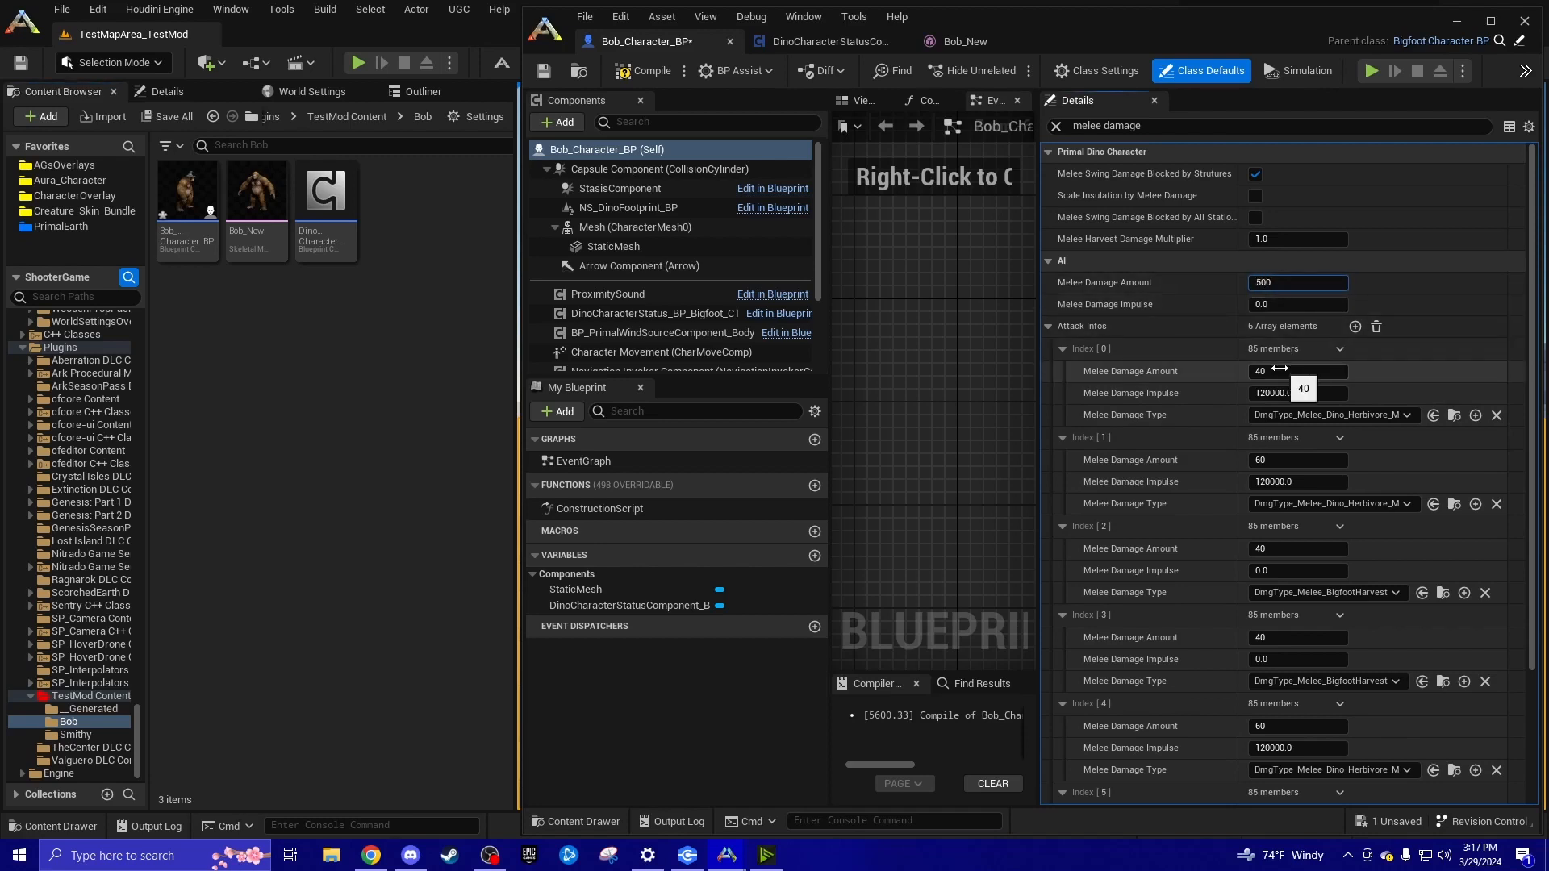
type("500")
left_click(1290, 459)
type("500")
scroll(1273, 468, "down", 2)
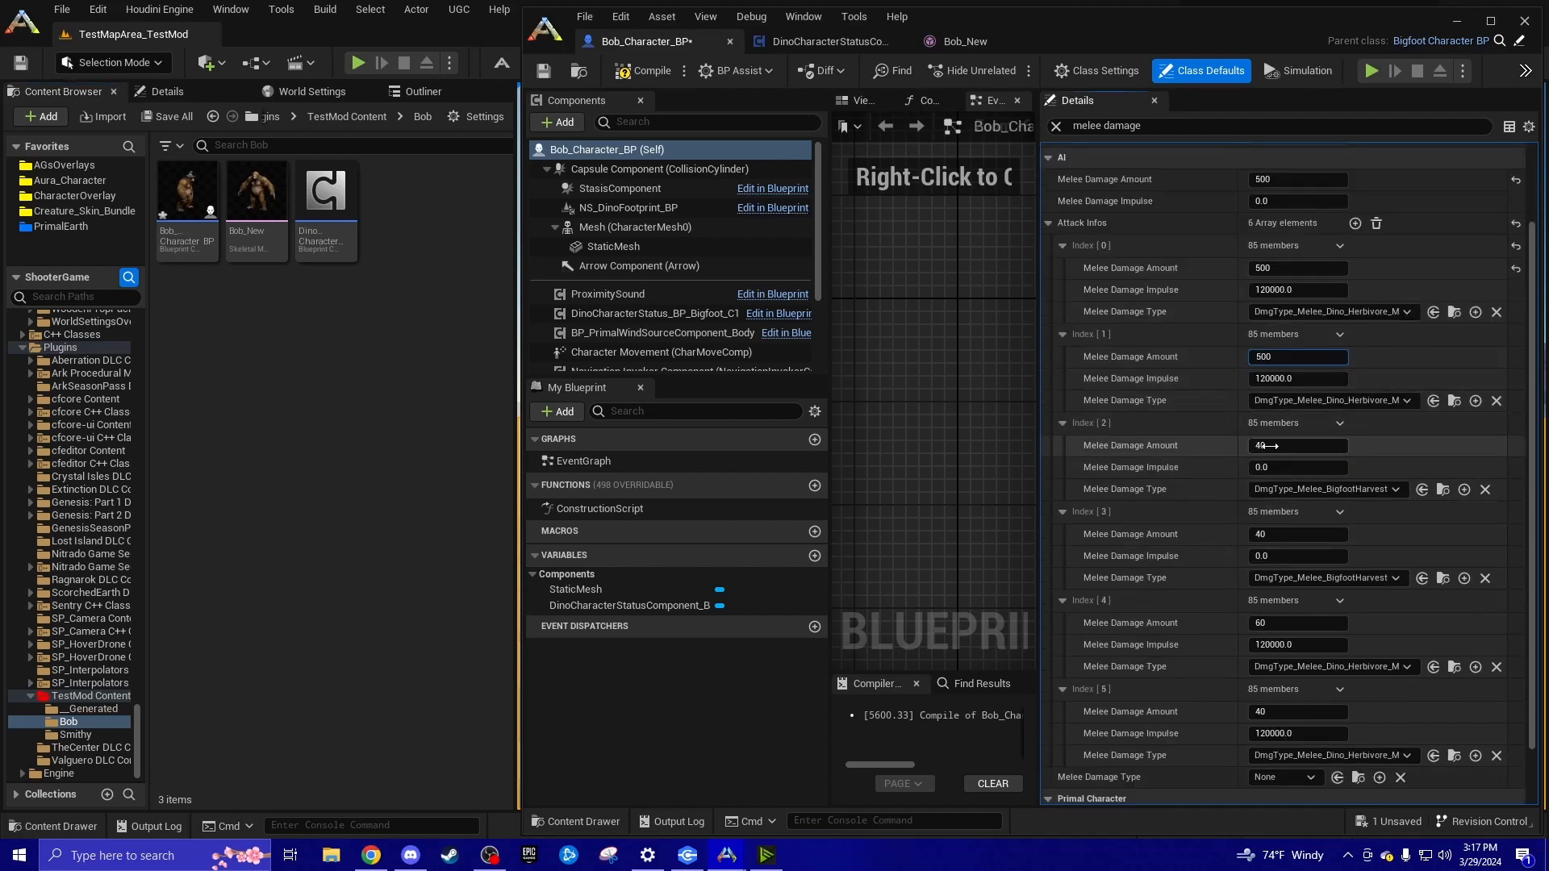
left_click(1290, 446)
type("500")
left_click(1290, 534)
type("500")
scroll(1283, 516, "down", 2)
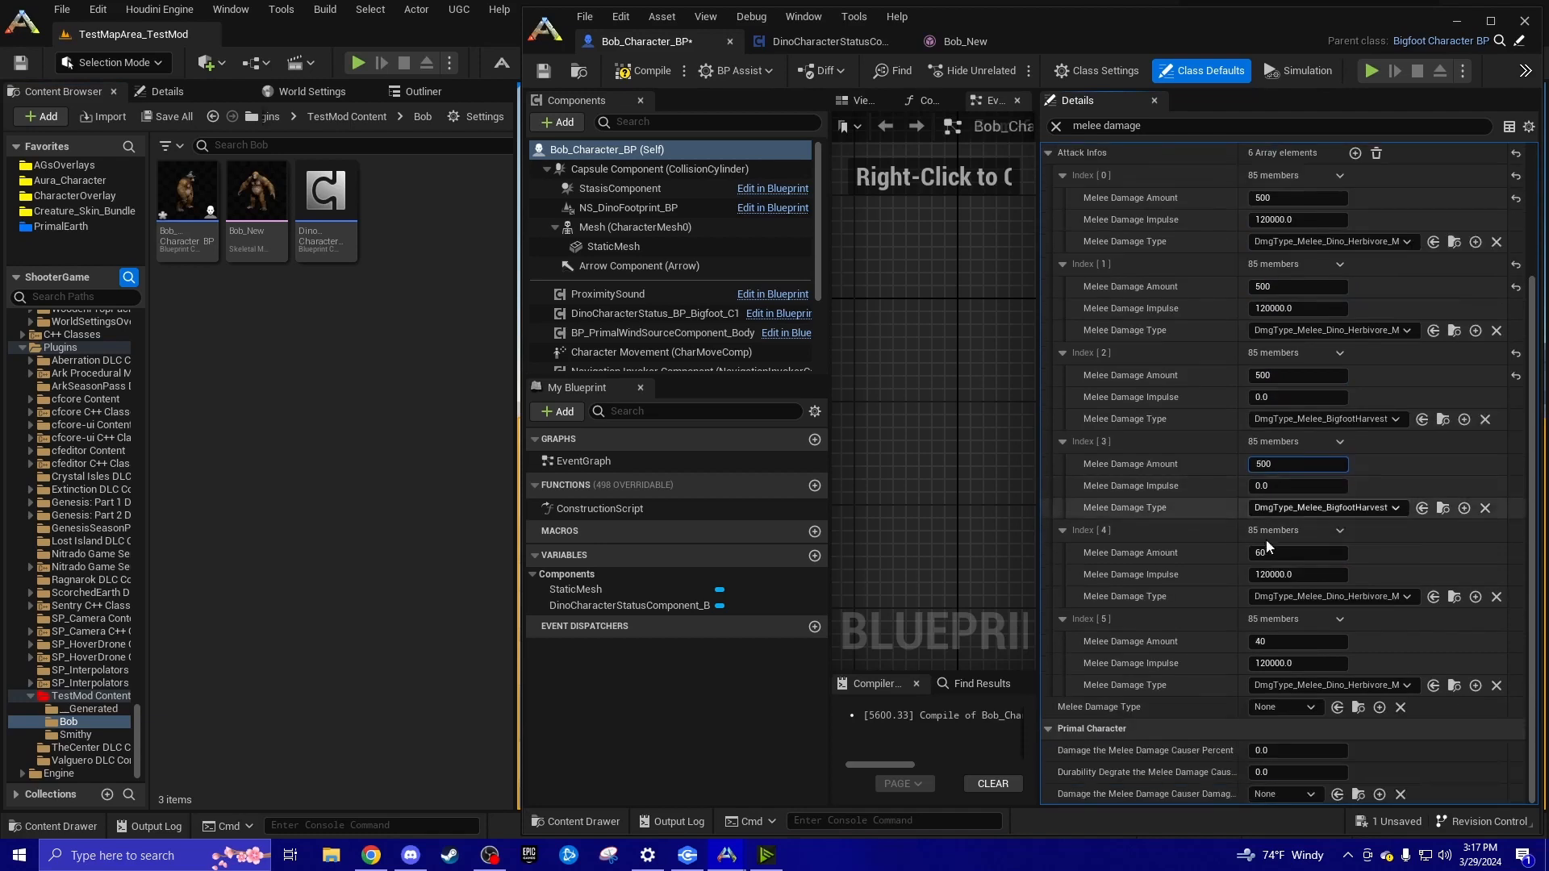
left_click(1291, 552)
type("500")
left_click(1291, 641)
type("500")
key("Return")
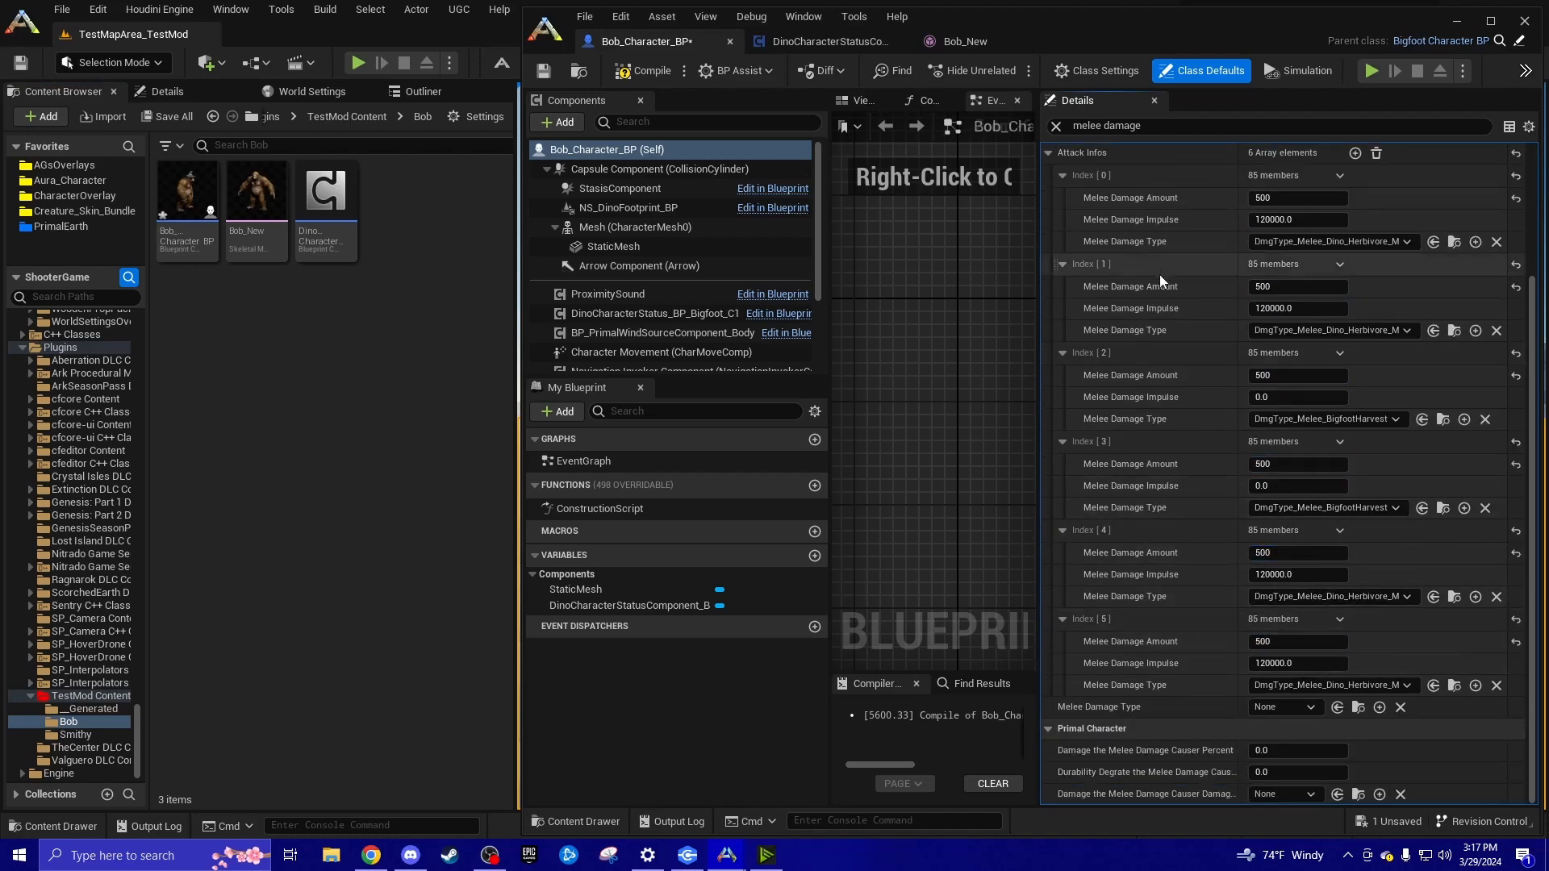
Clear the melee damage filter, narrow the details area and show the creature in the blueprint's 3D viewport
scroll(1154, 258, "up", 3)
triple_click(1145, 127)
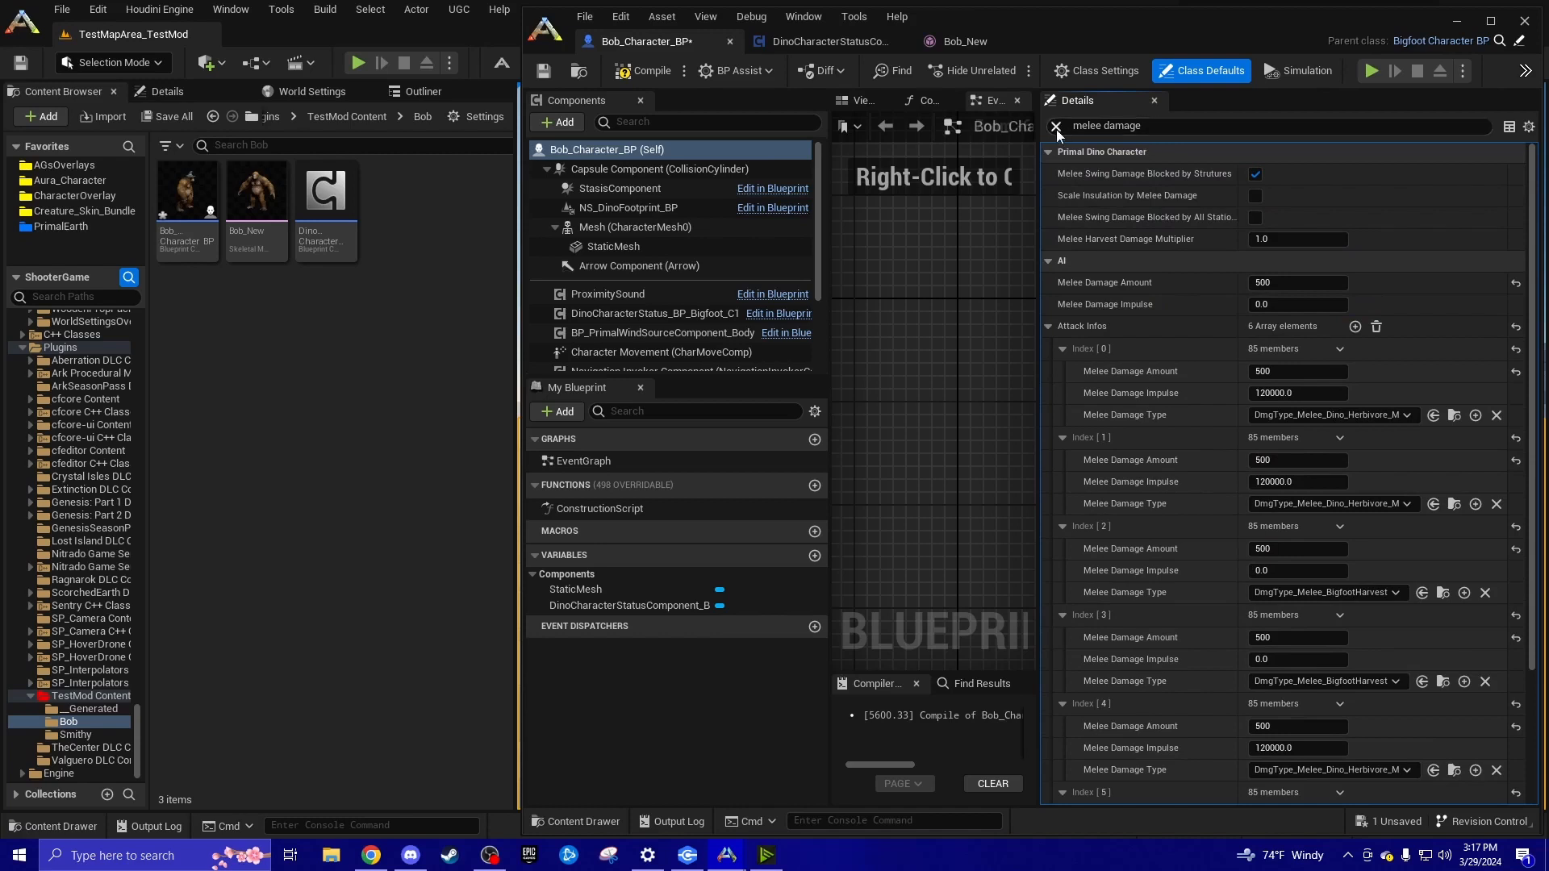
key("BackSpace")
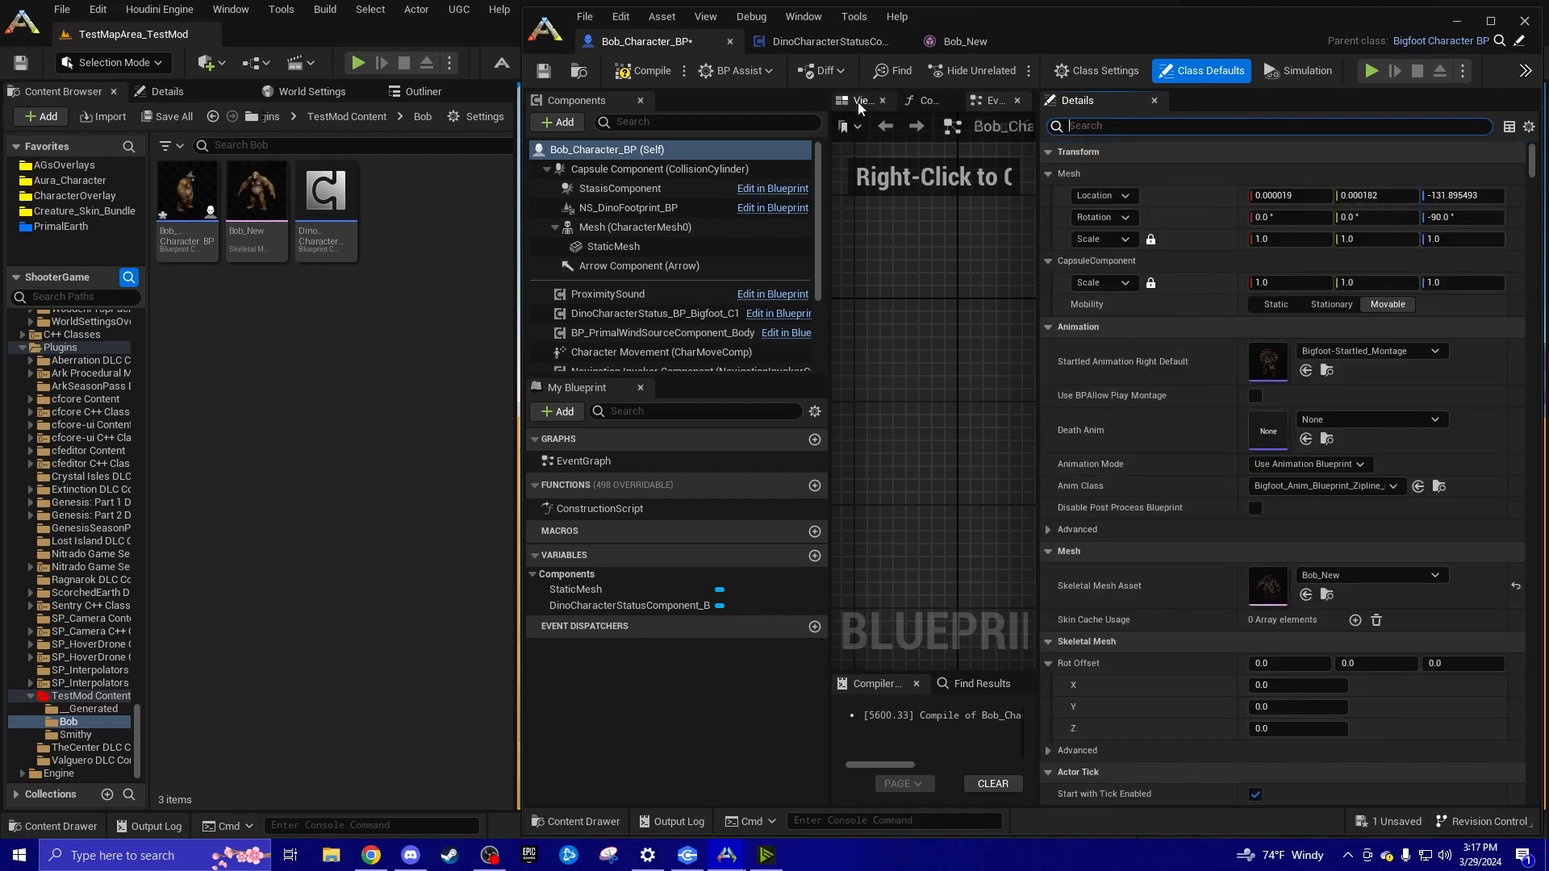
left_click_drag(259, 211, 404, 255)
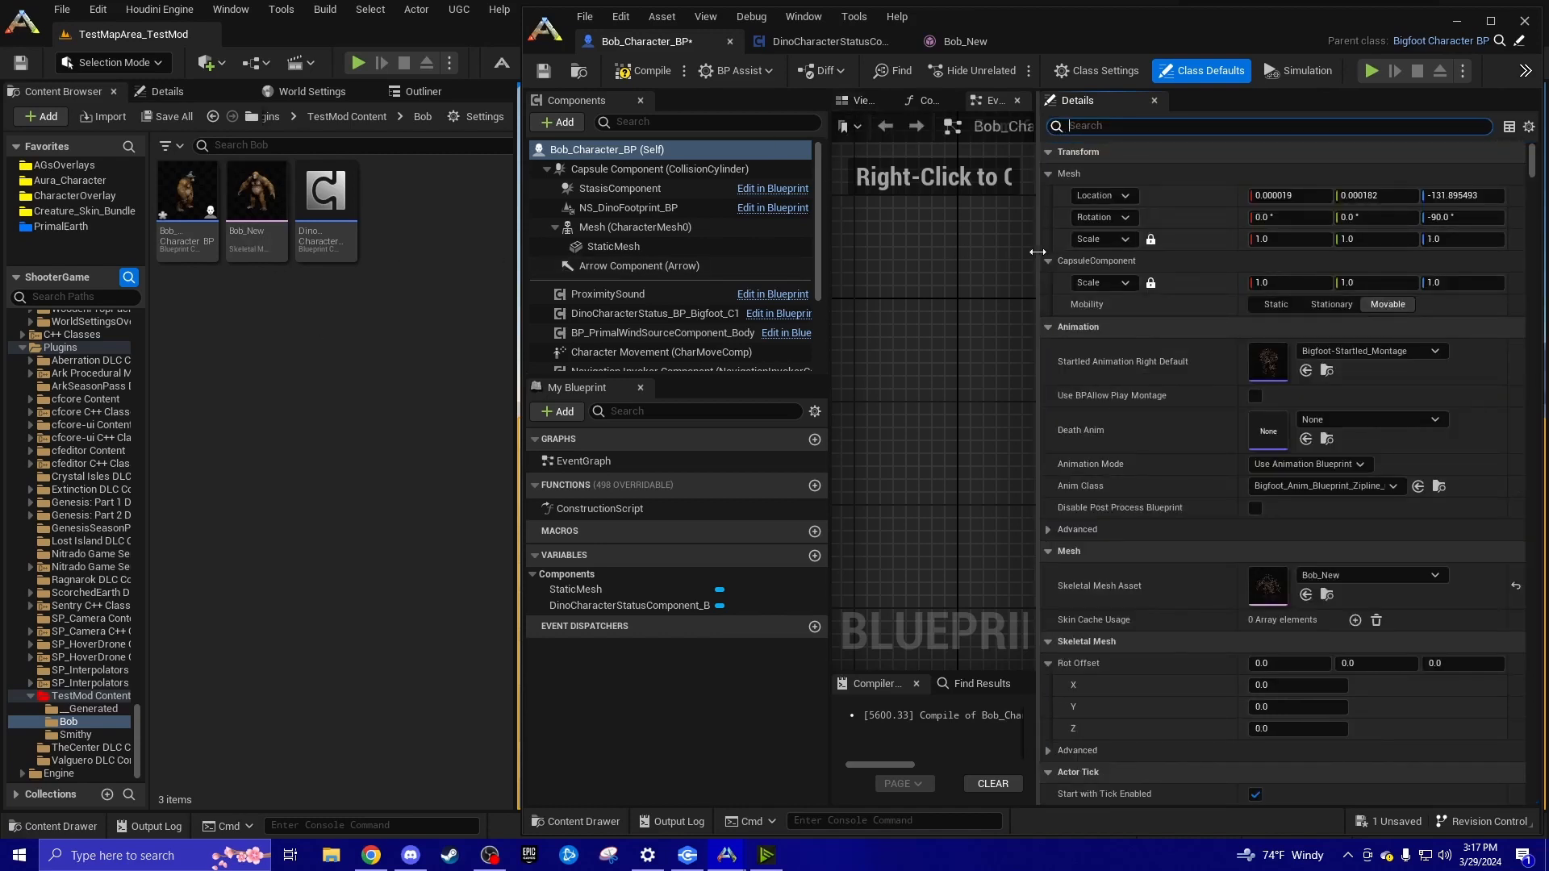
left_click_drag(1038, 250, 1170, 259)
left_click(849, 100)
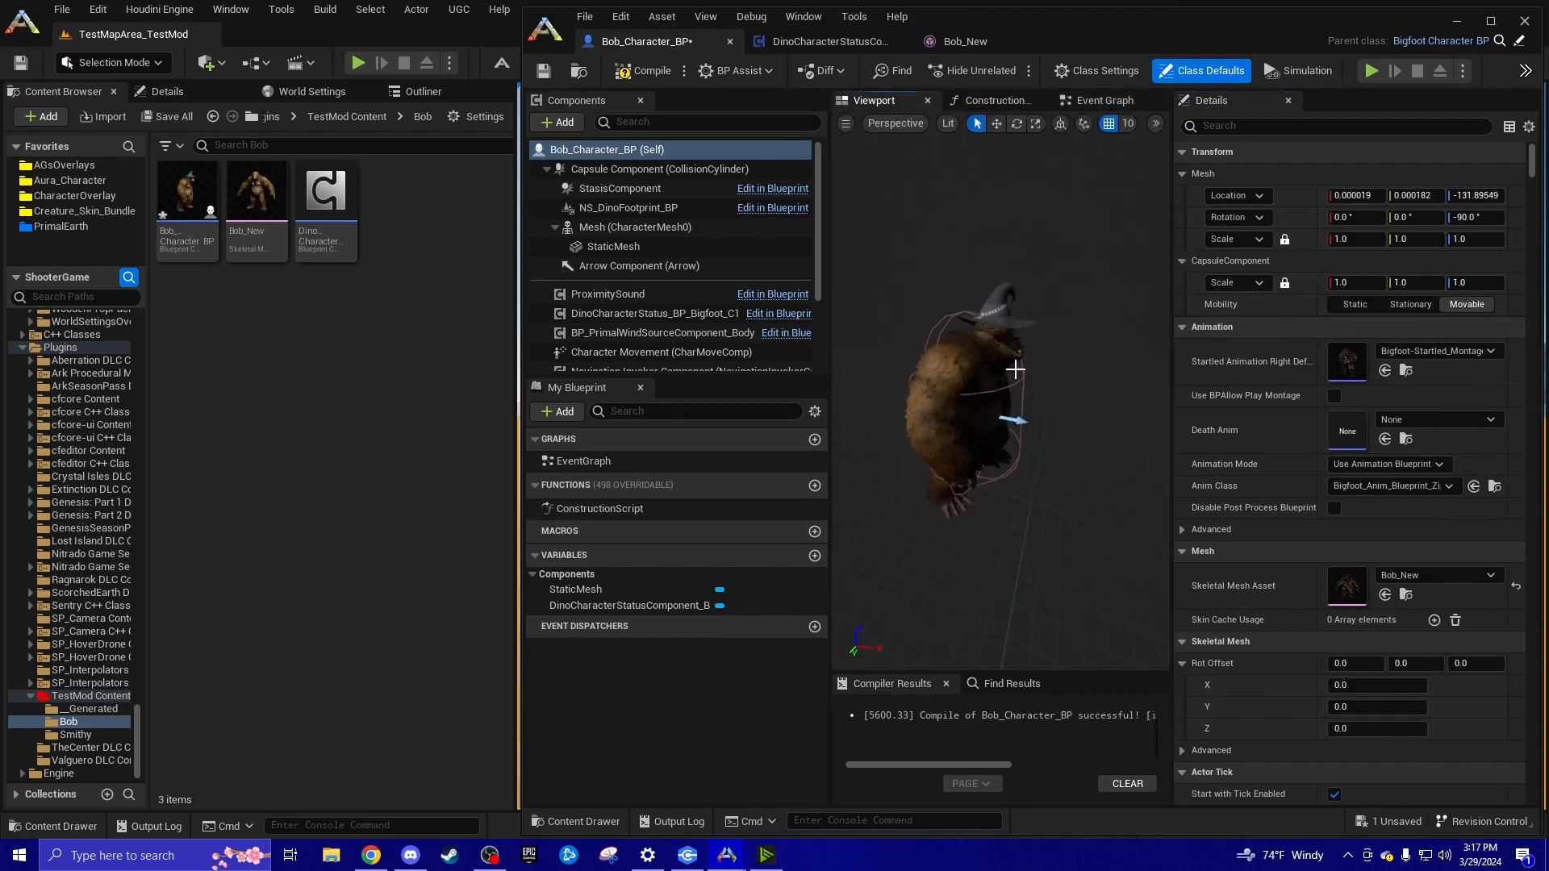
Compare the properties of the Mesh component with those of Bob_Character_BP (Self), ending on the blueprint's root
left_click(972, 318)
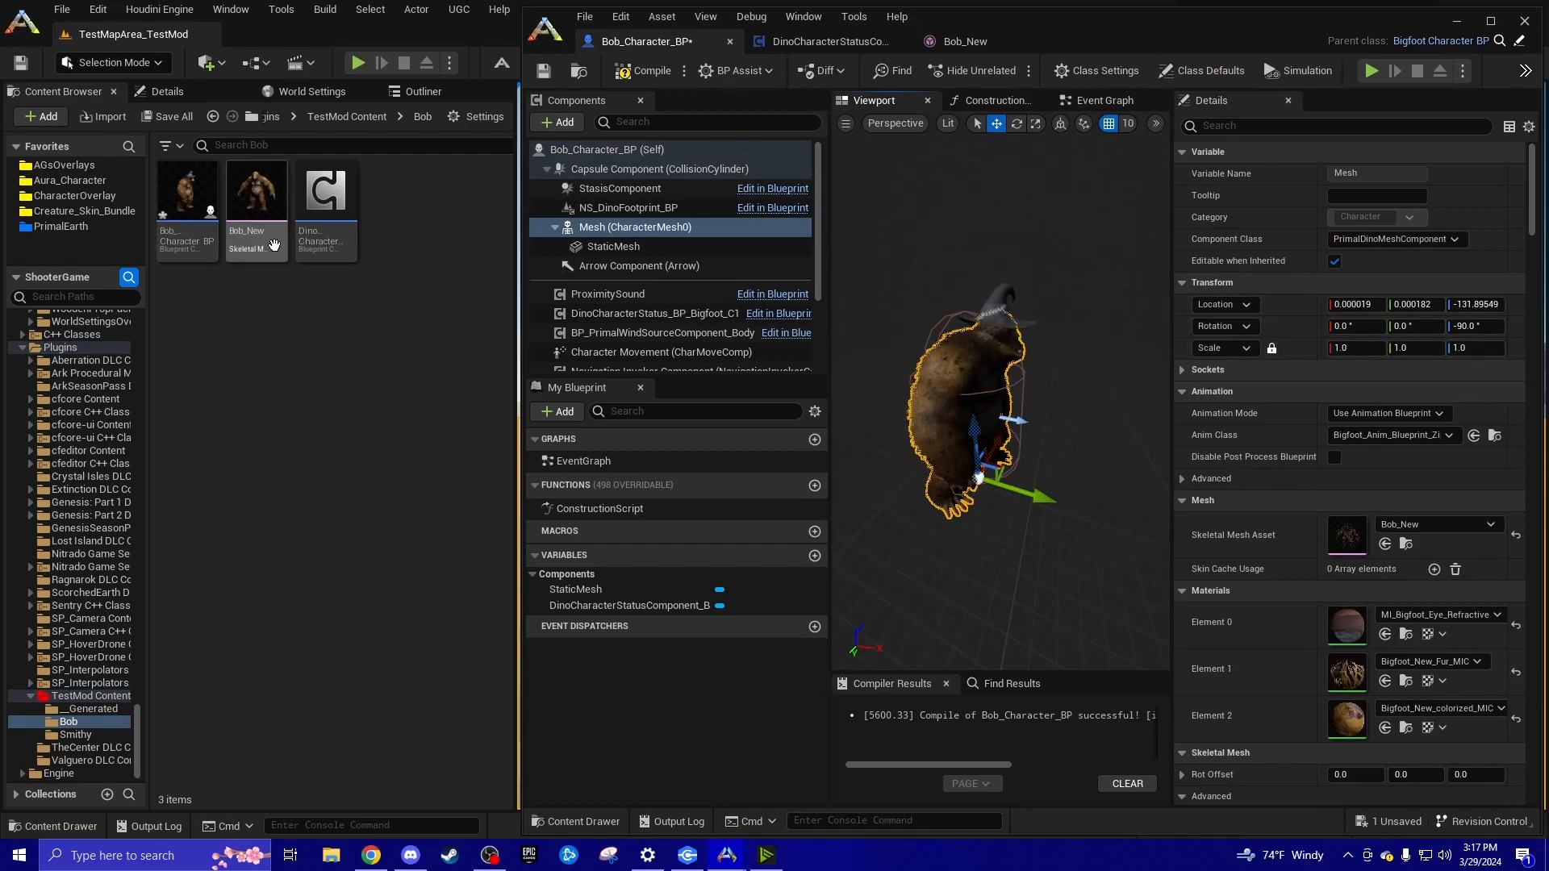
mouse_move(271, 244)
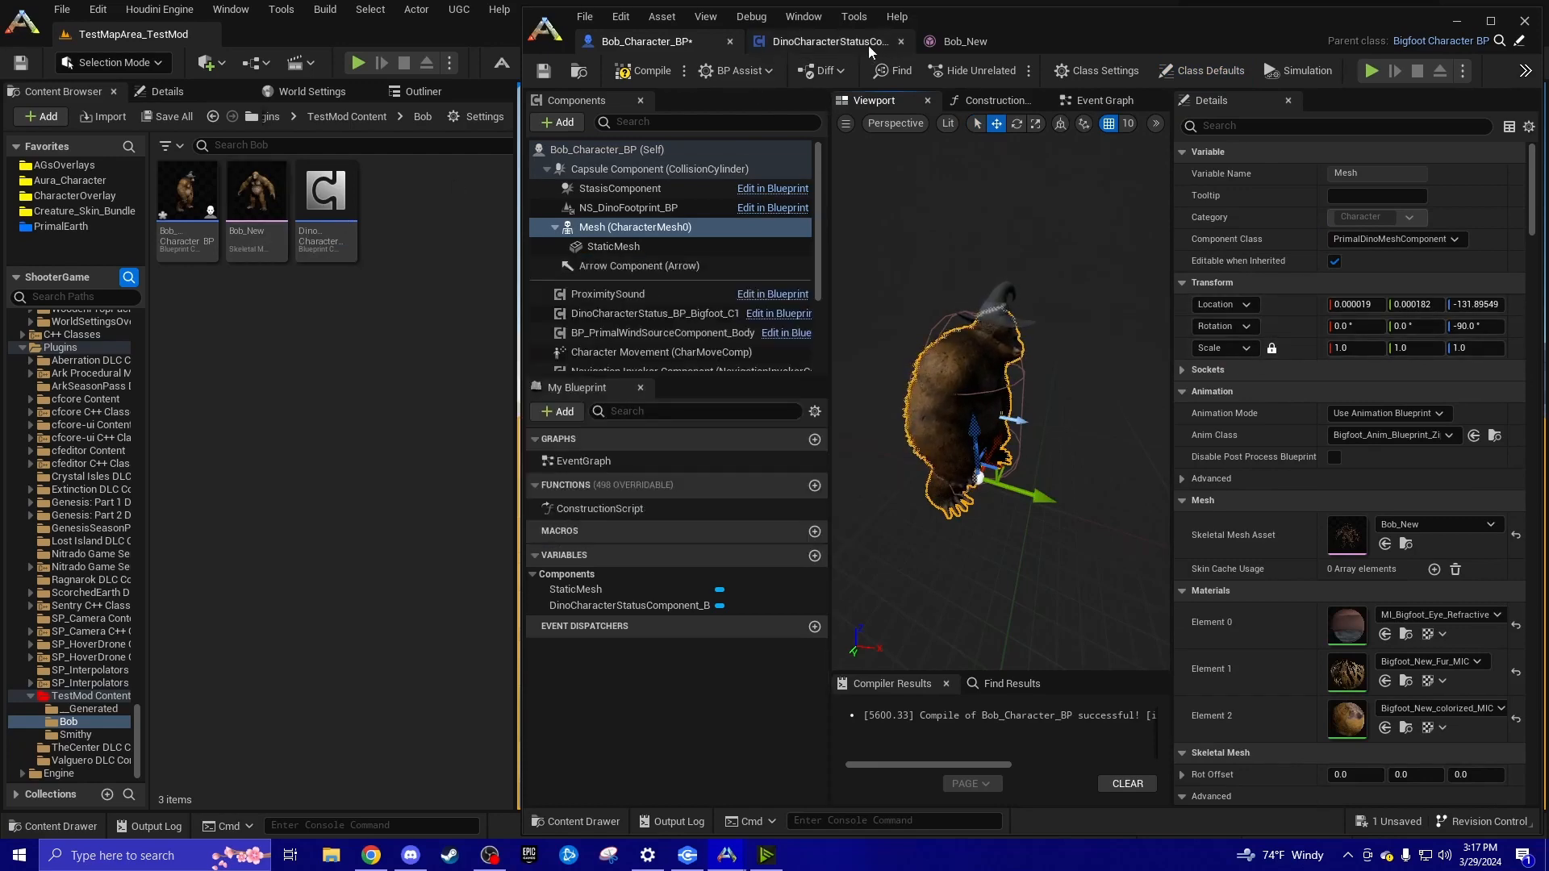
left_click(1258, 127)
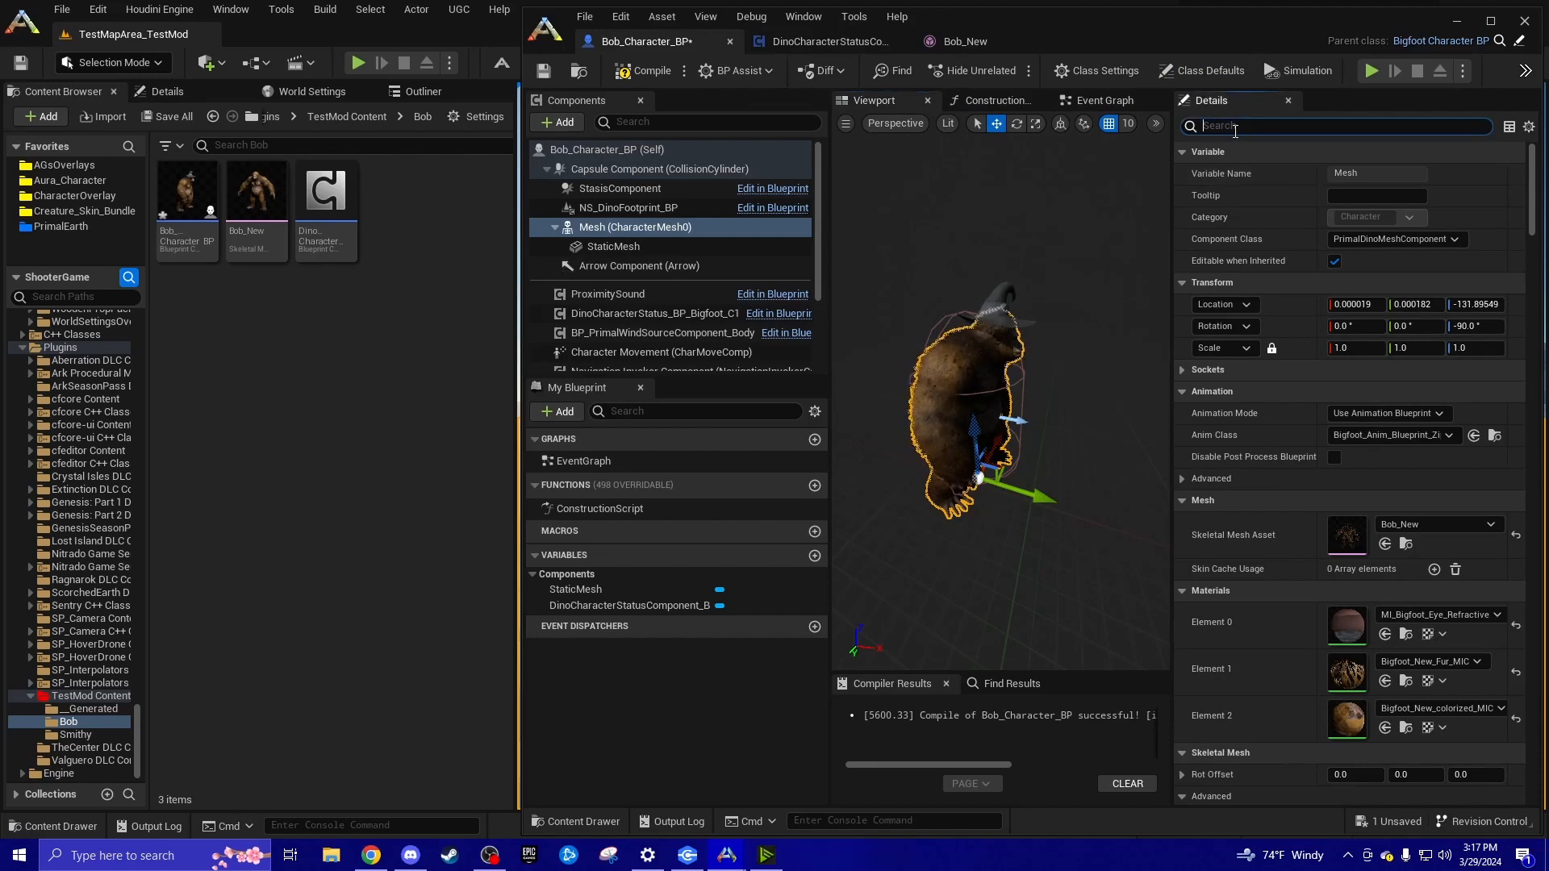
left_click(650, 148)
left_click(1259, 127)
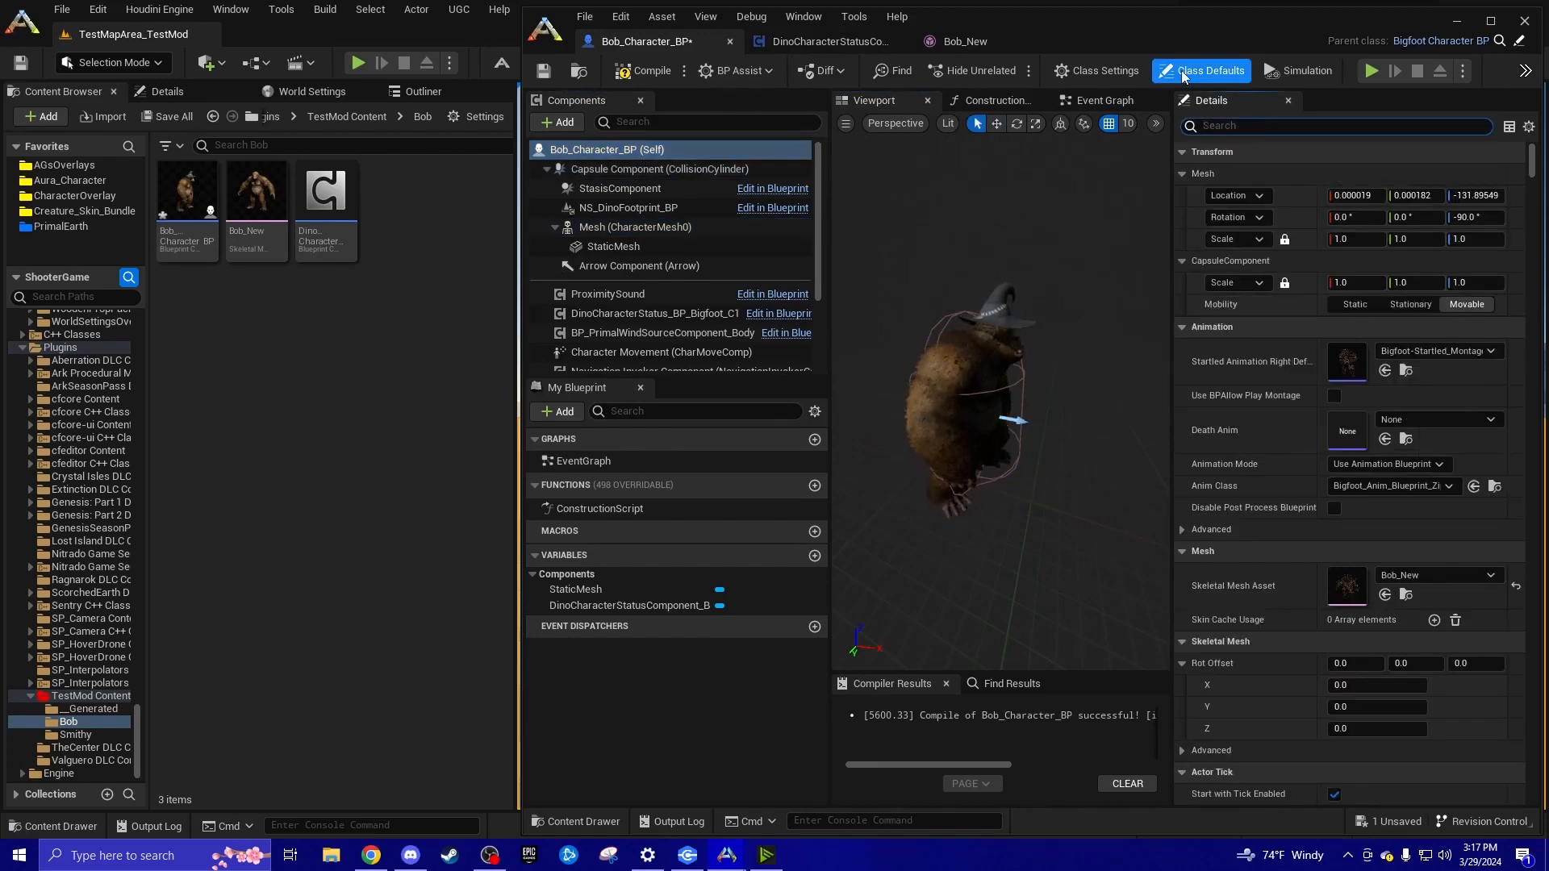
left_click(584, 155)
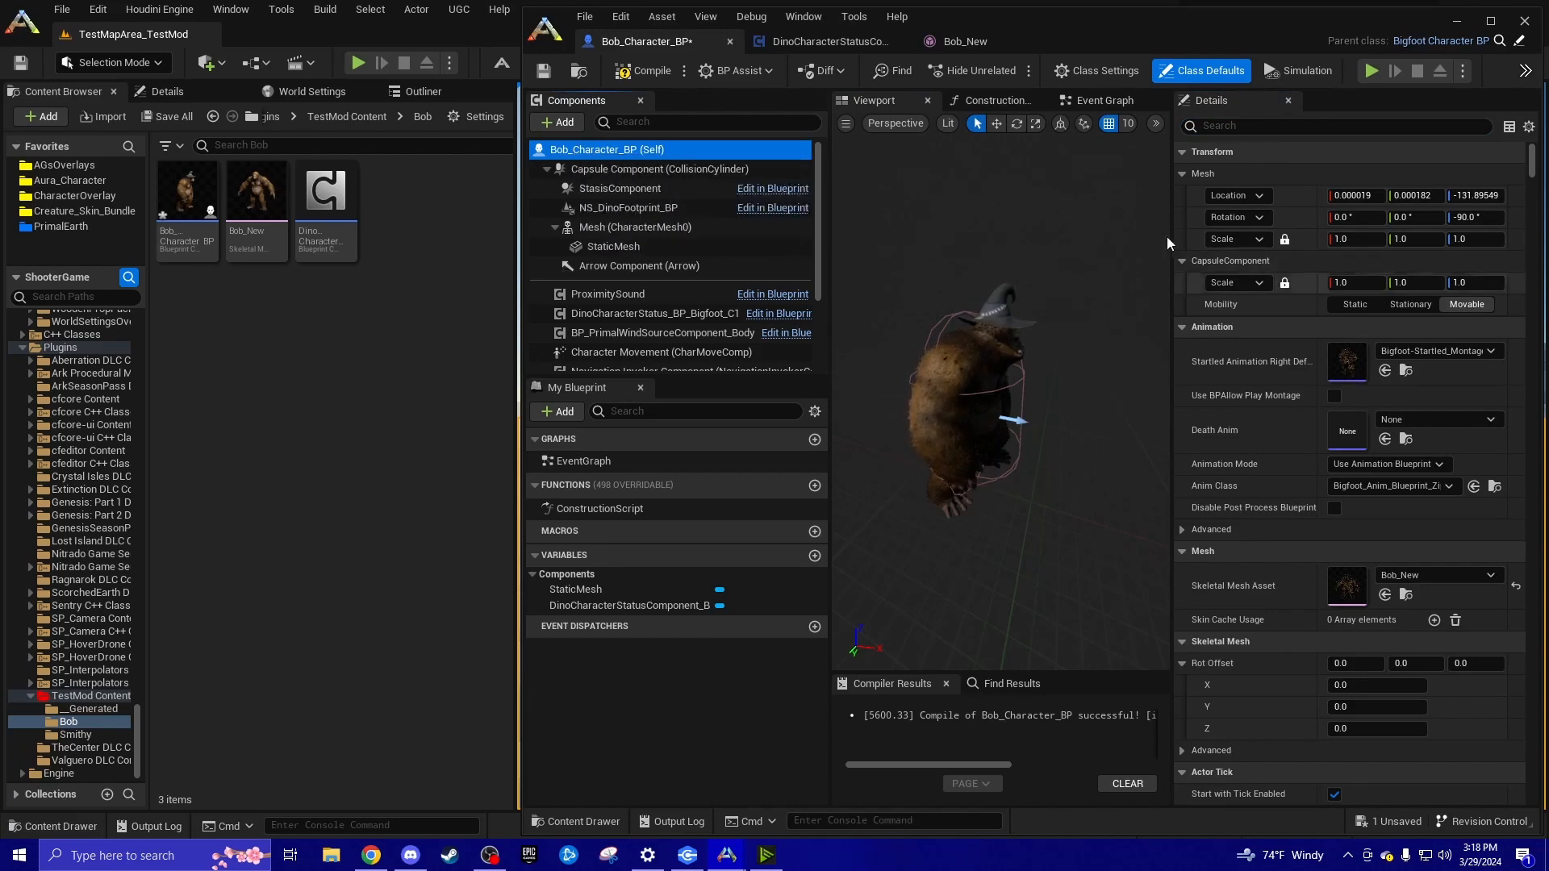
left_click(1245, 128)
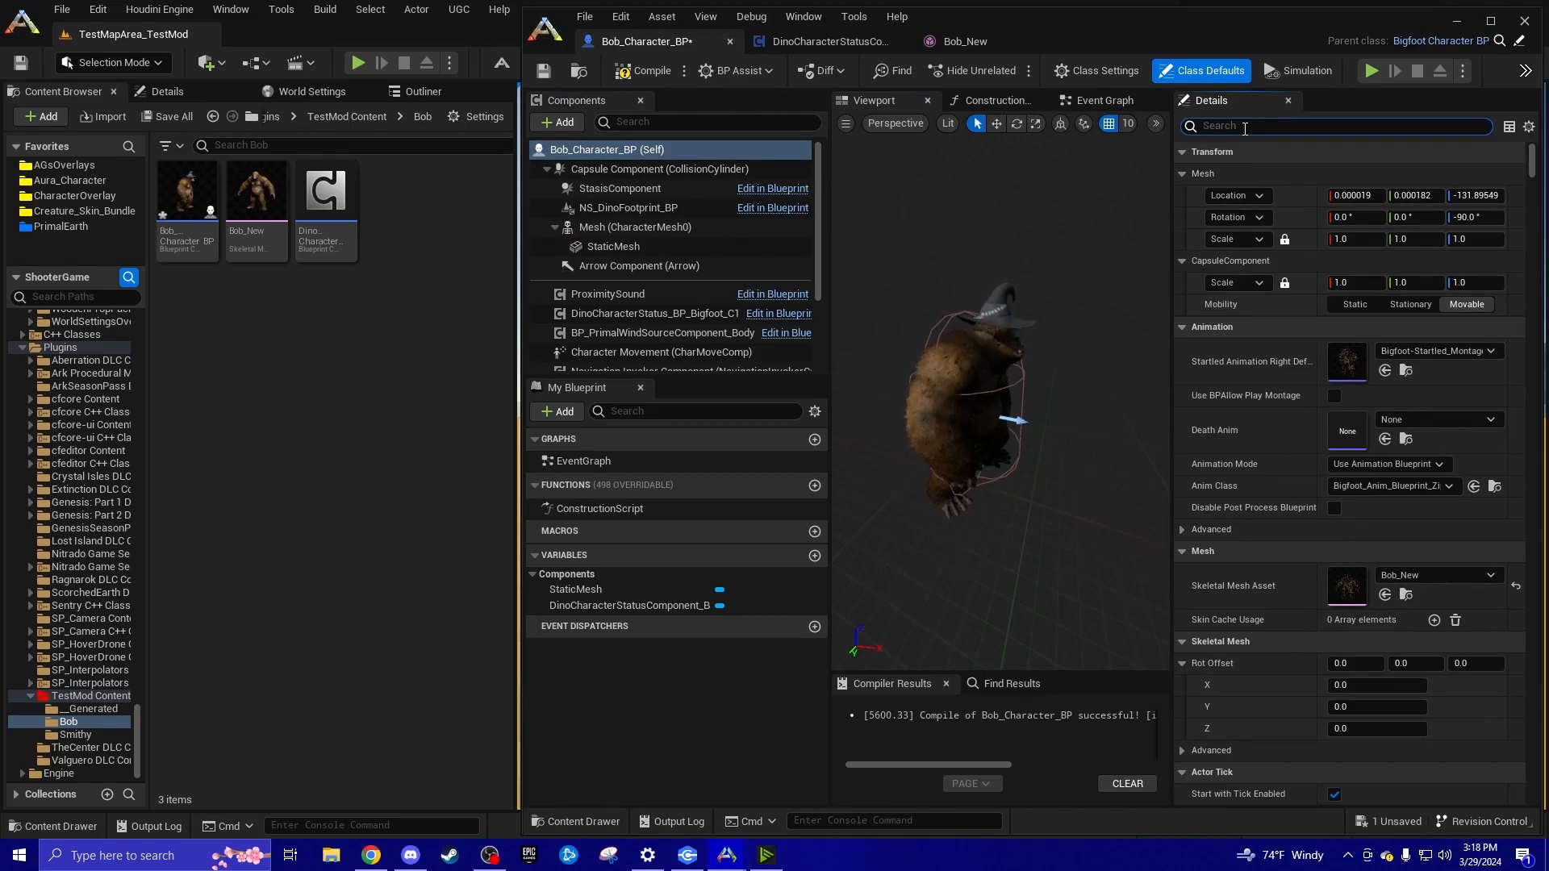
left_click(645, 169)
left_click(621, 230)
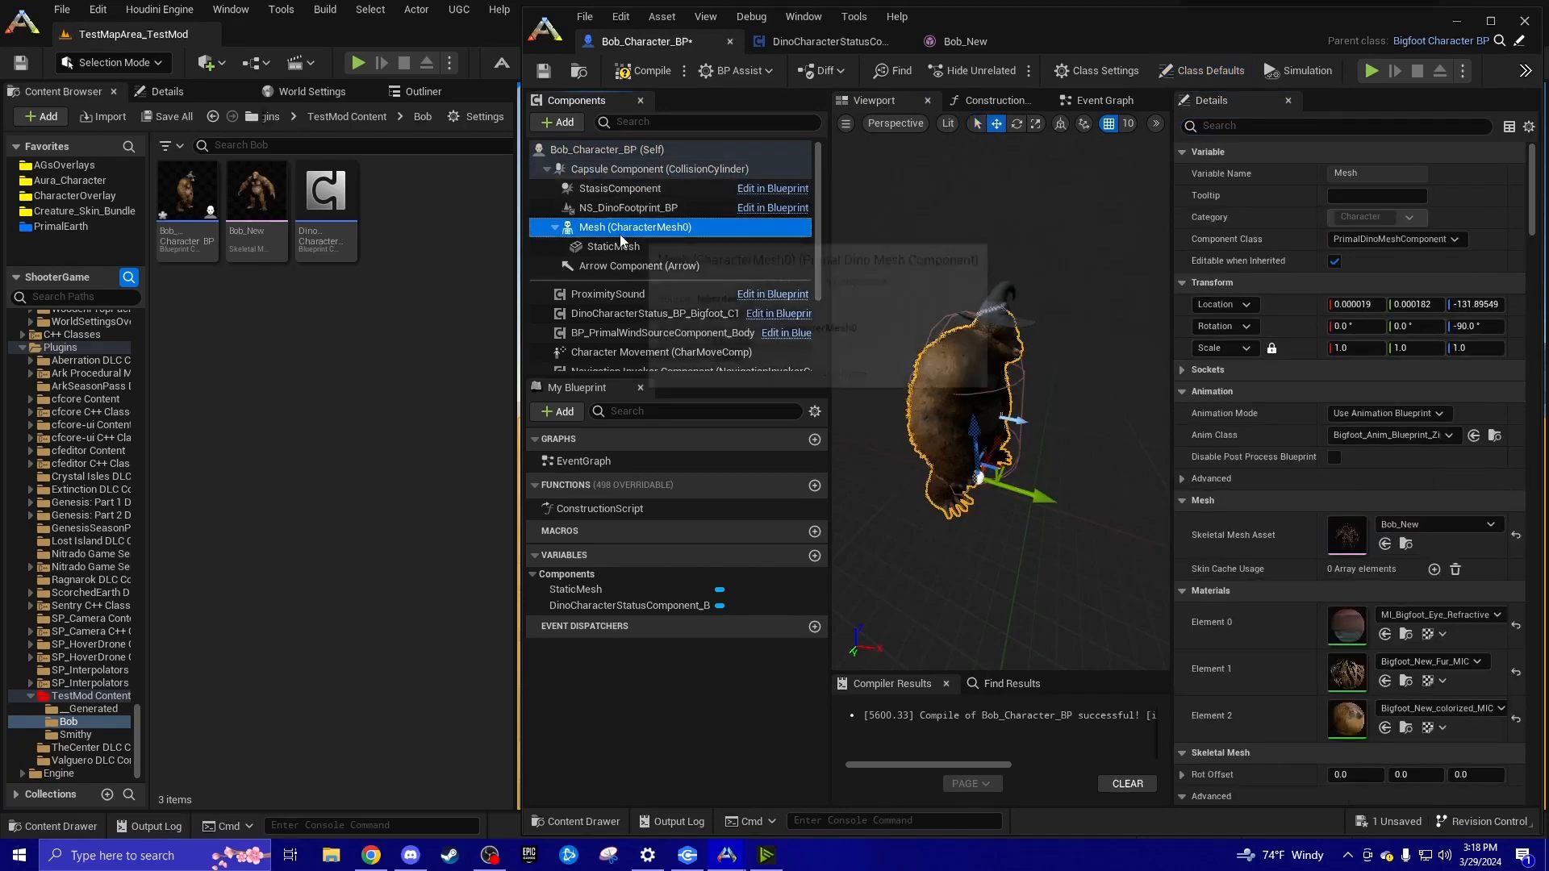
left_click(613, 150)
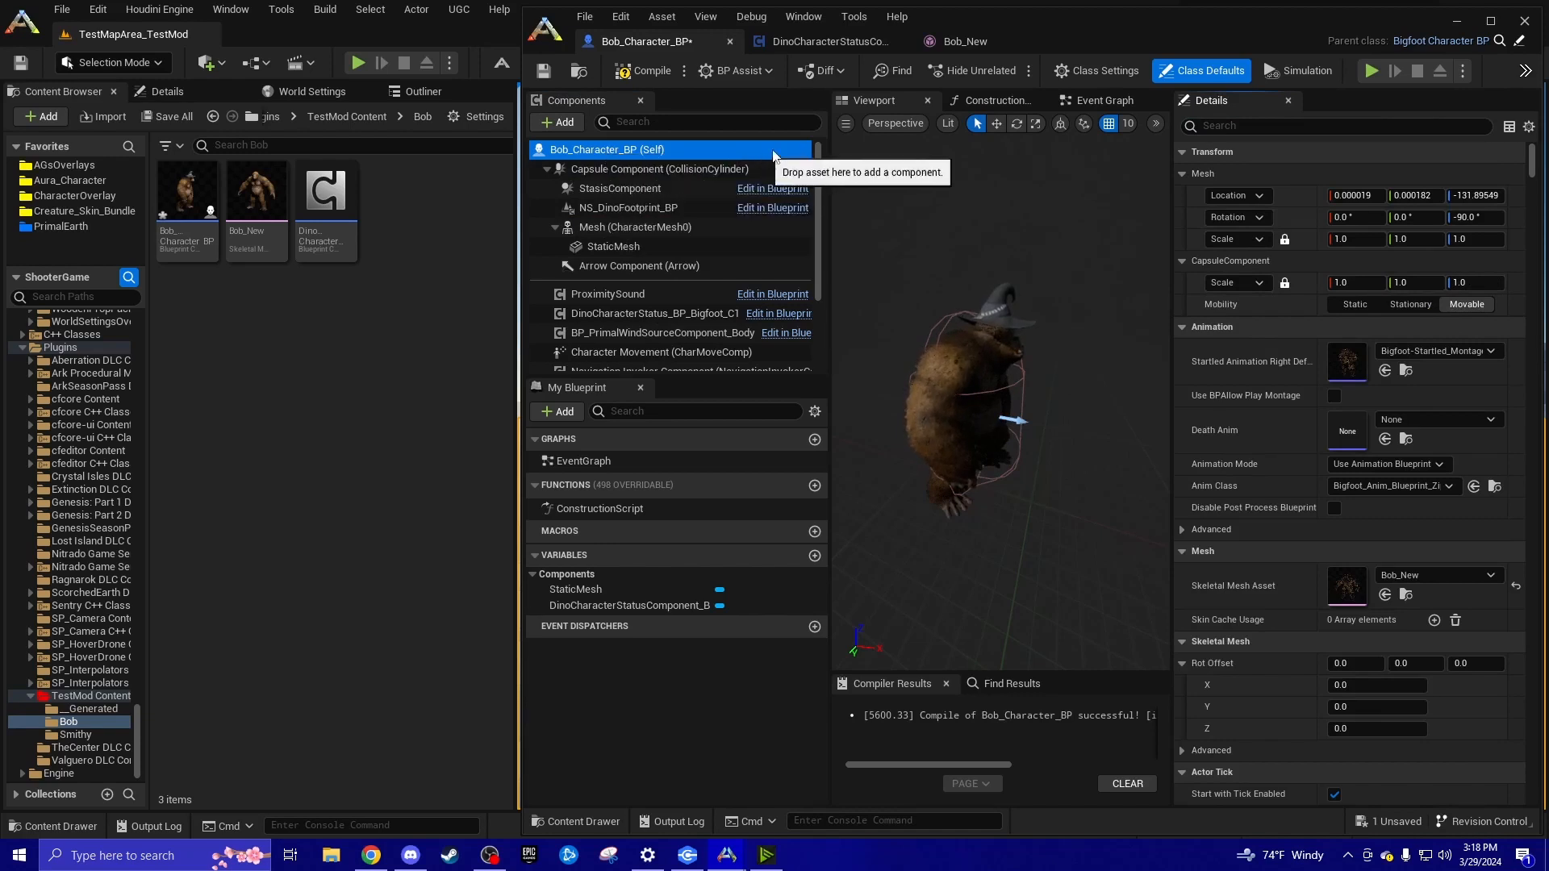
Search the class defaults for attack range and review the range values of the Attack Infos entries
left_click(1272, 130)
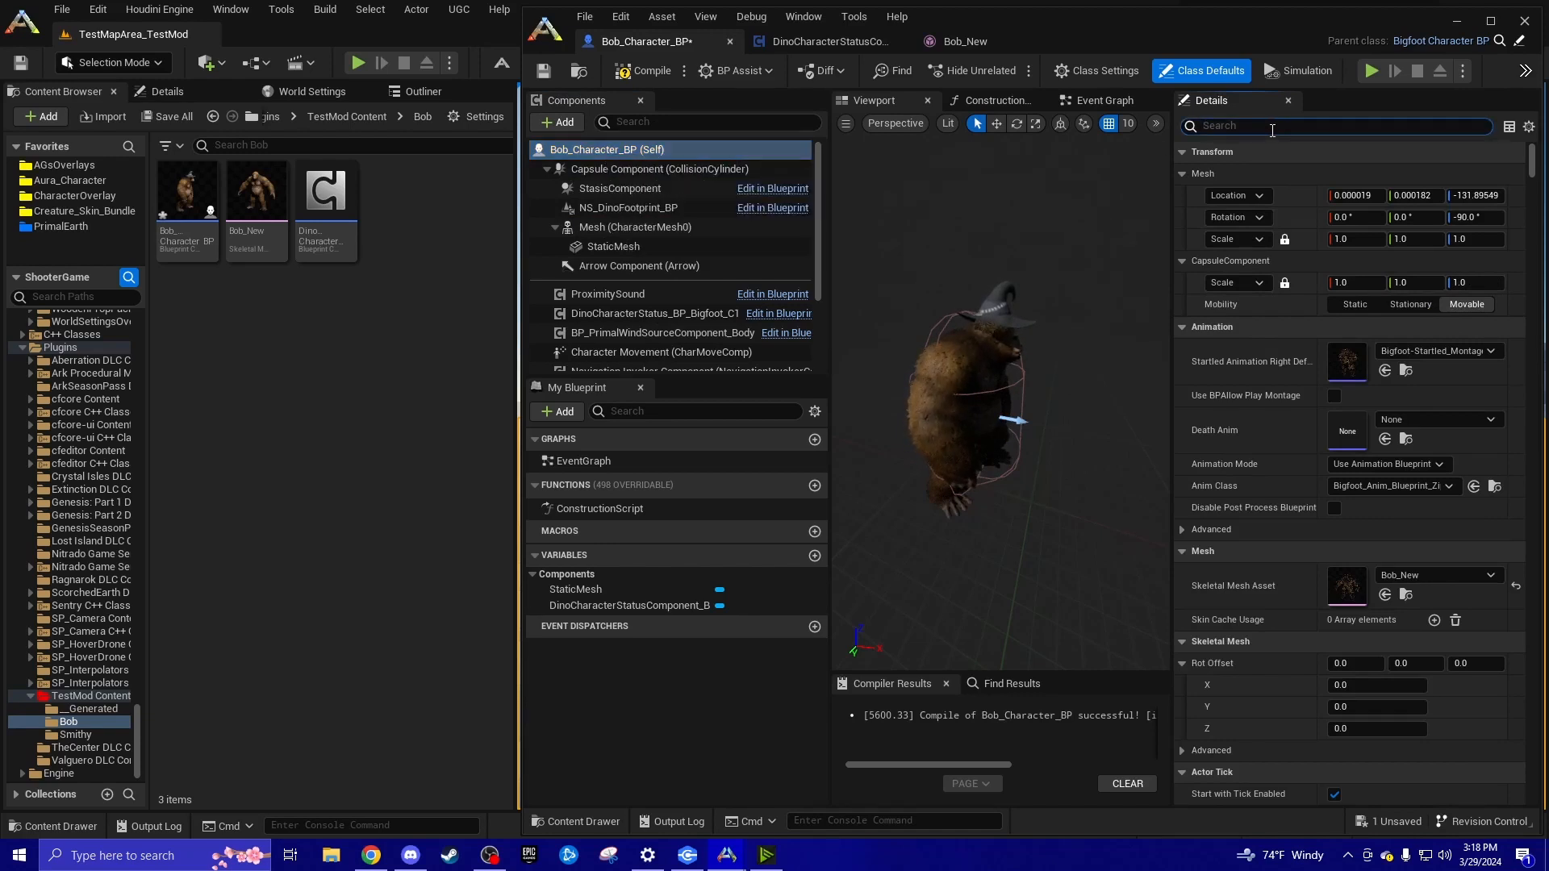
type("attack range")
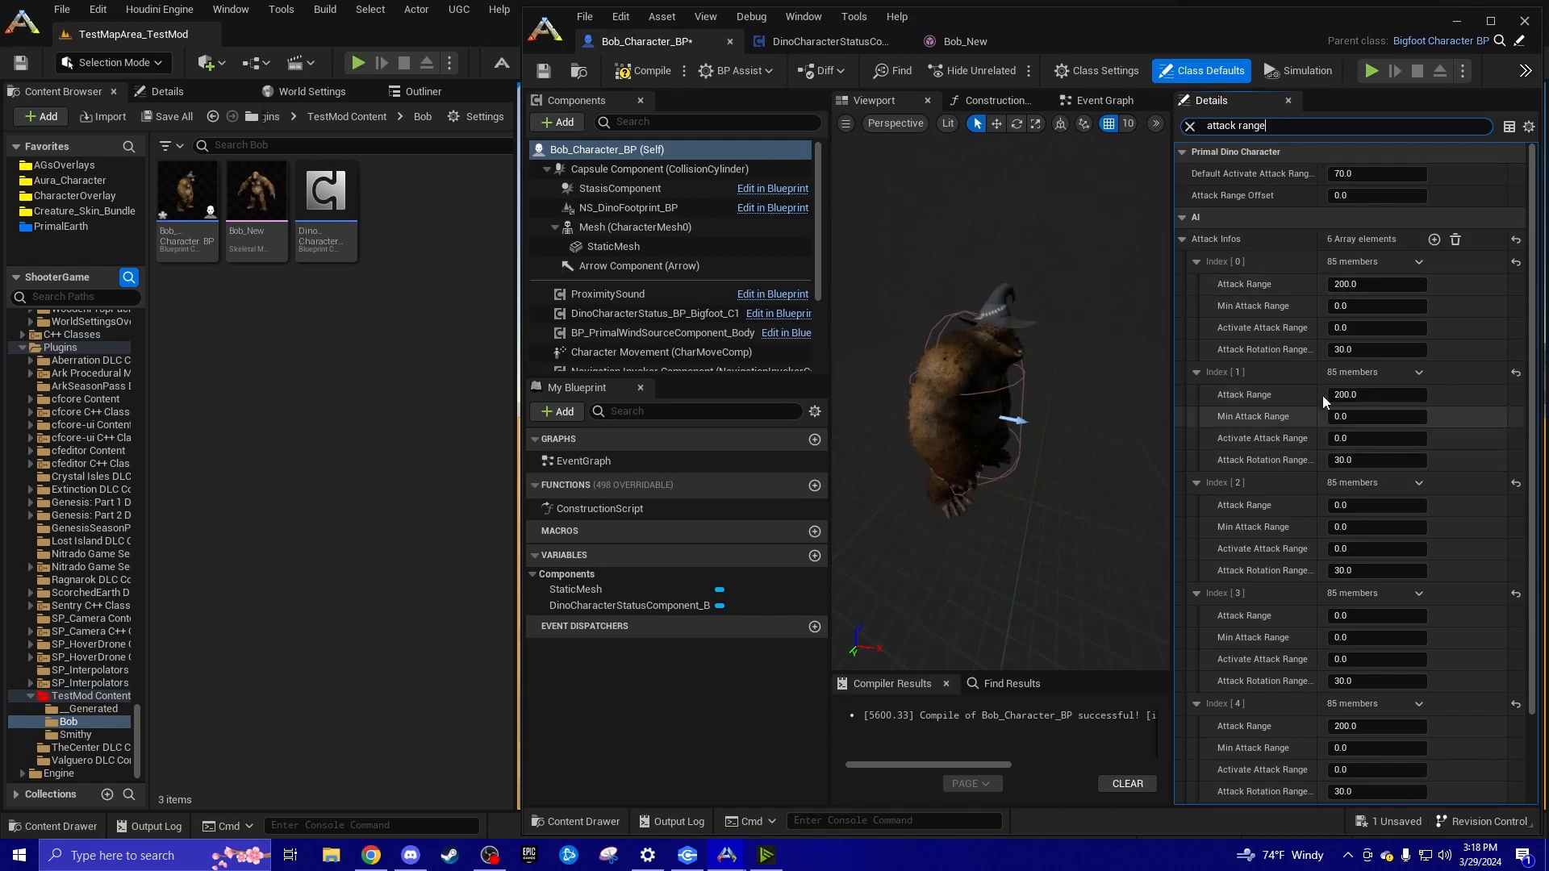
scroll(1541, 467, "down", 1)
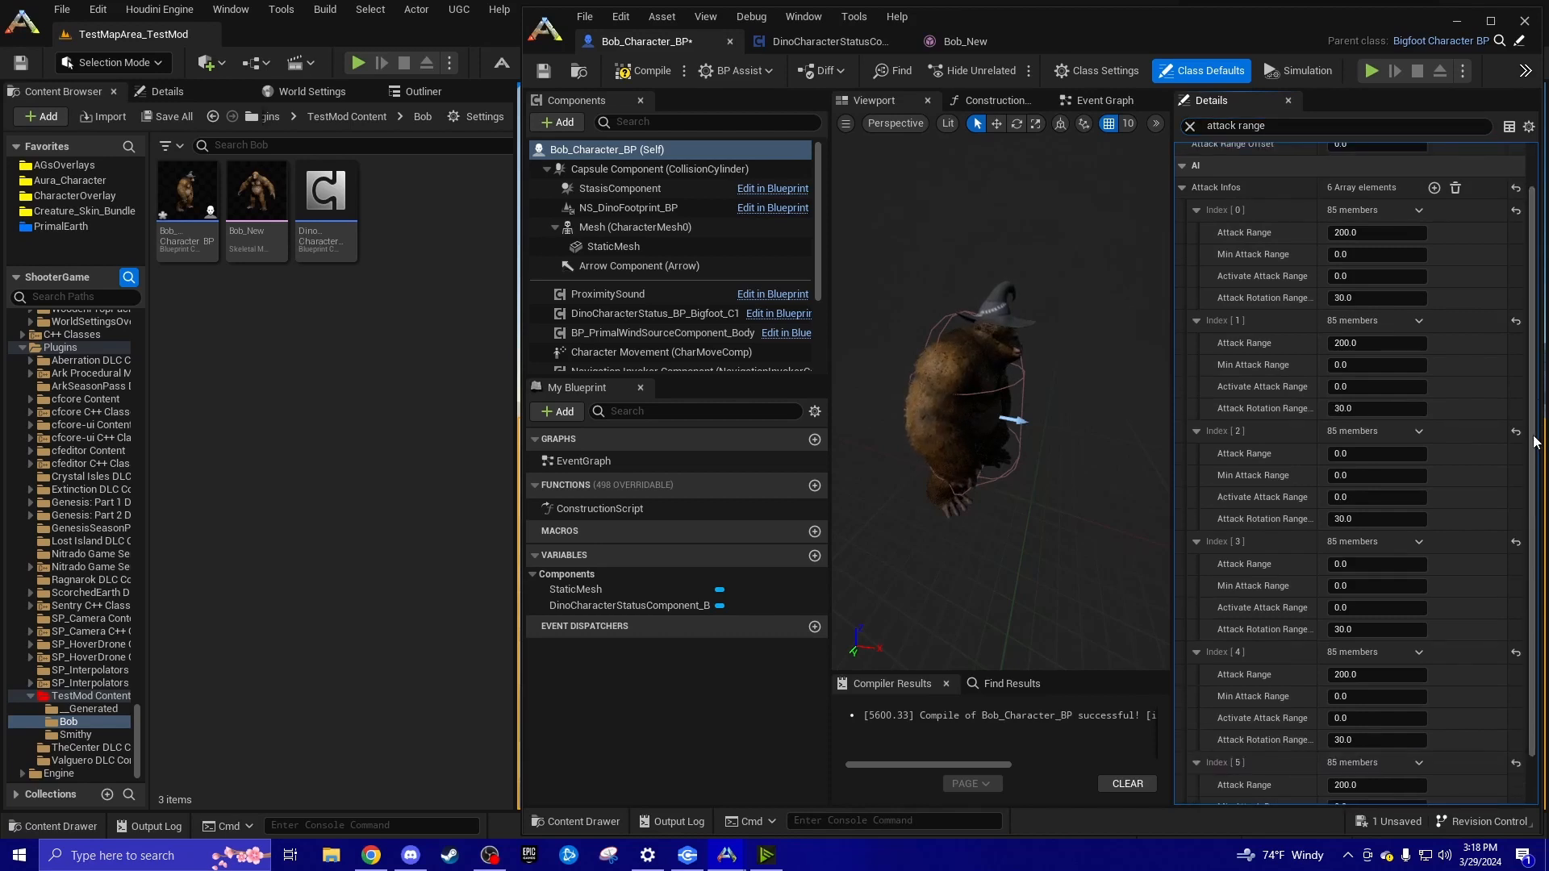
left_click_drag(1533, 436, 1517, 337)
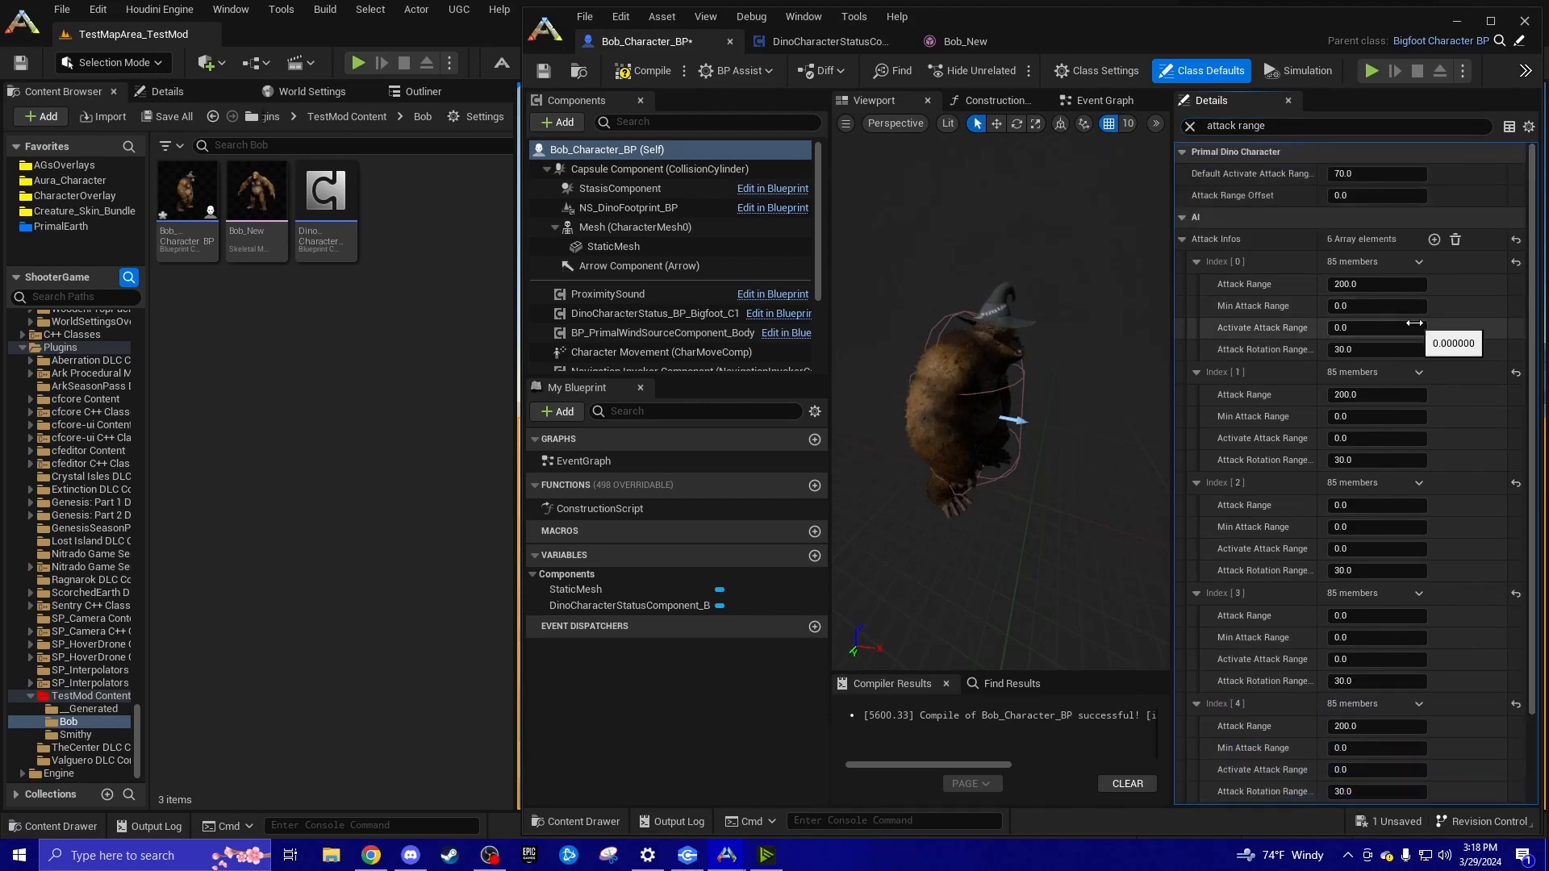
Find the Dino Settings Class in the class defaults, locate its assigned asset and copy it into TestMod's Bob folder
left_click(1190, 125)
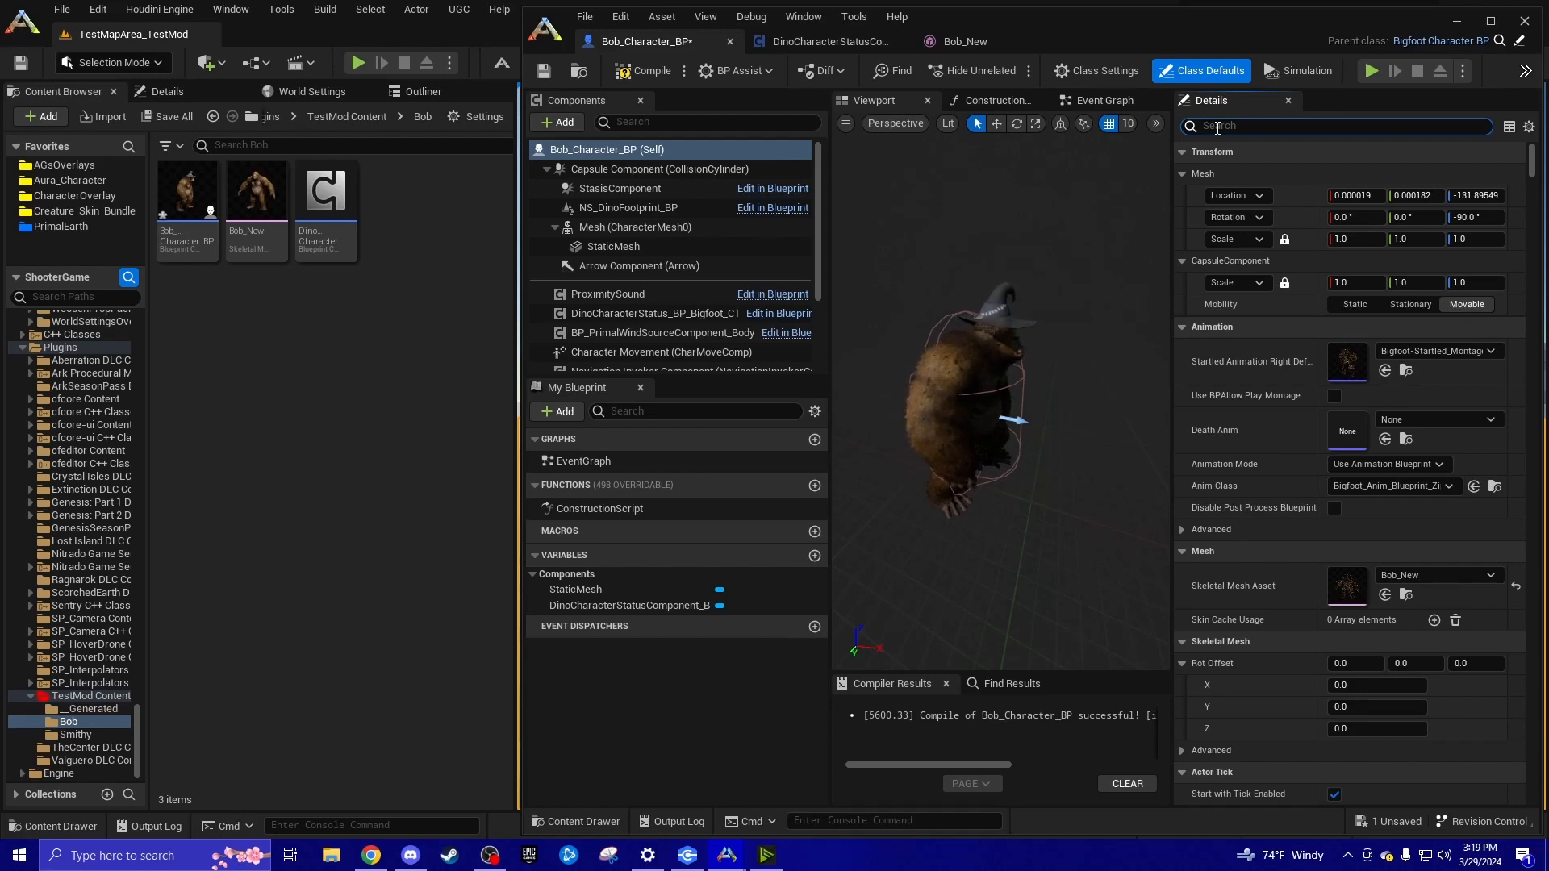
type("dino class")
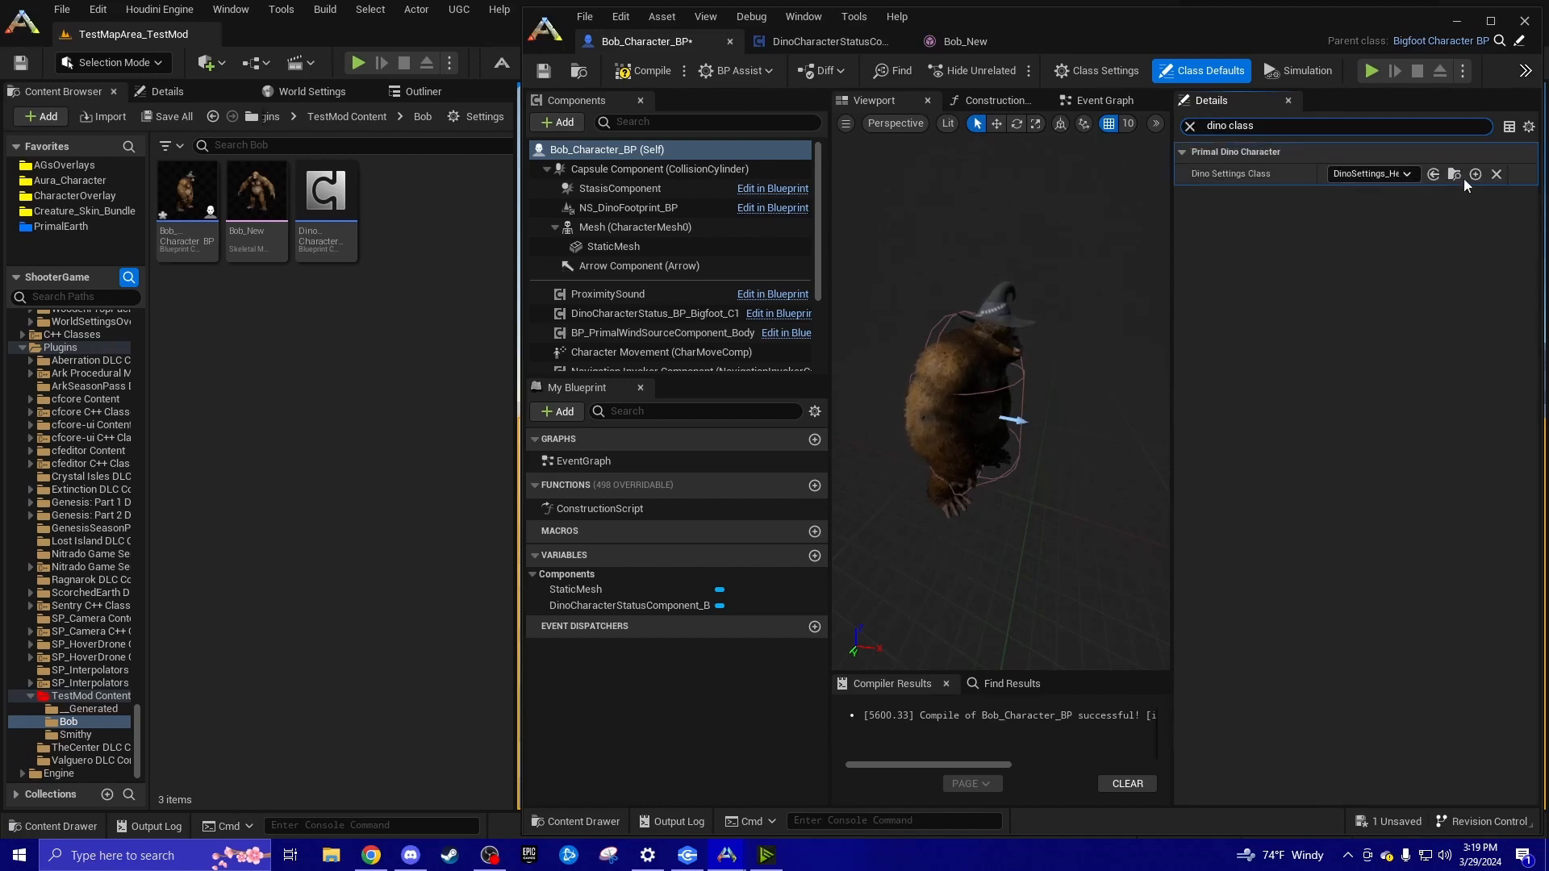
left_click(1454, 174)
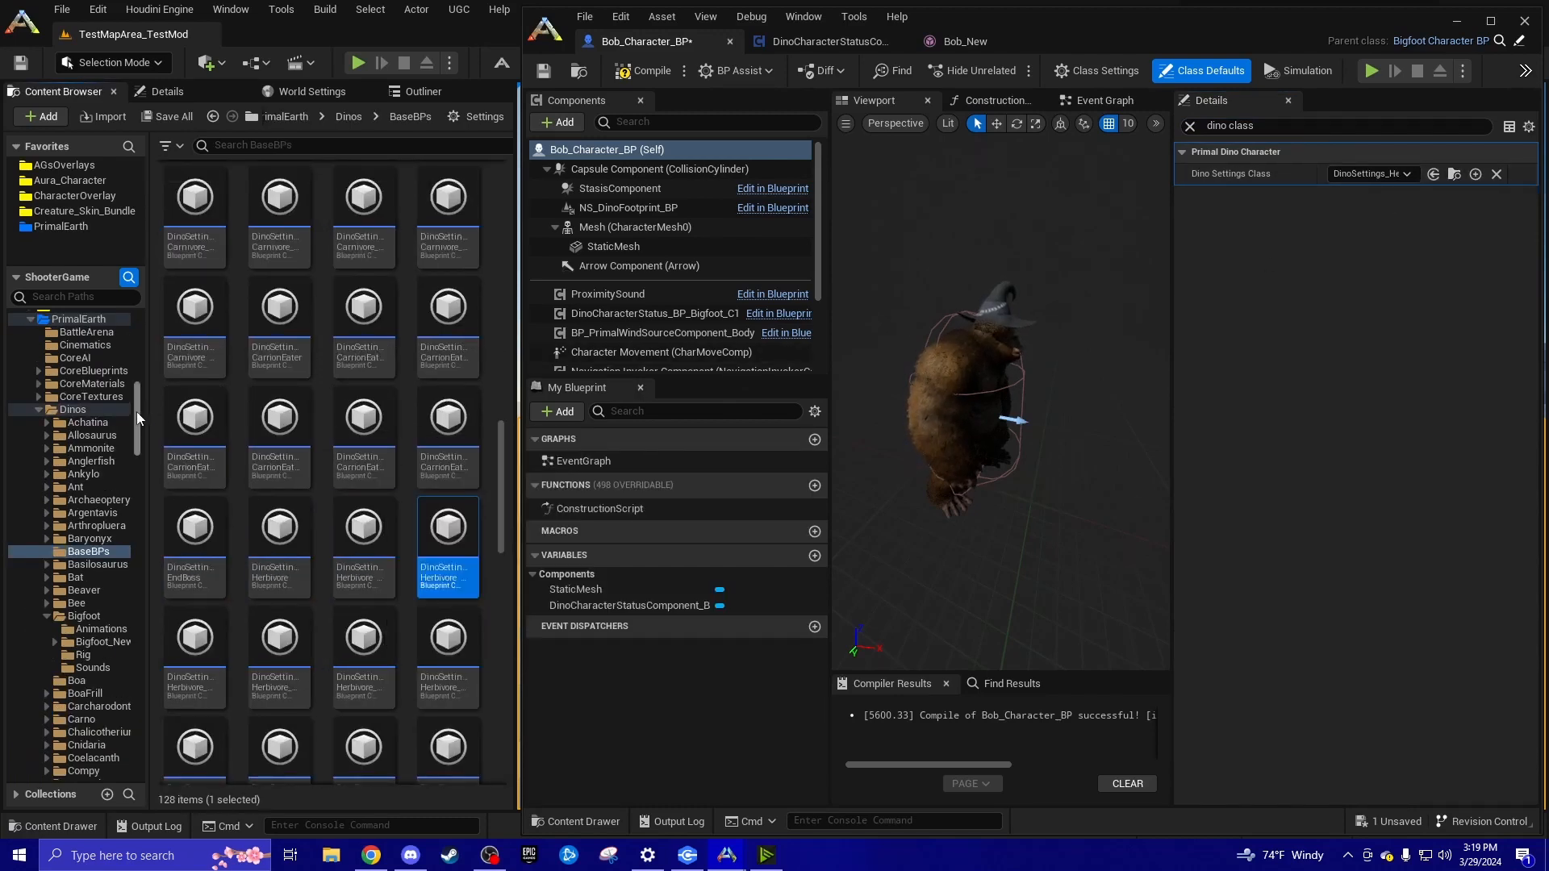
left_click_drag(137, 413, 127, 767)
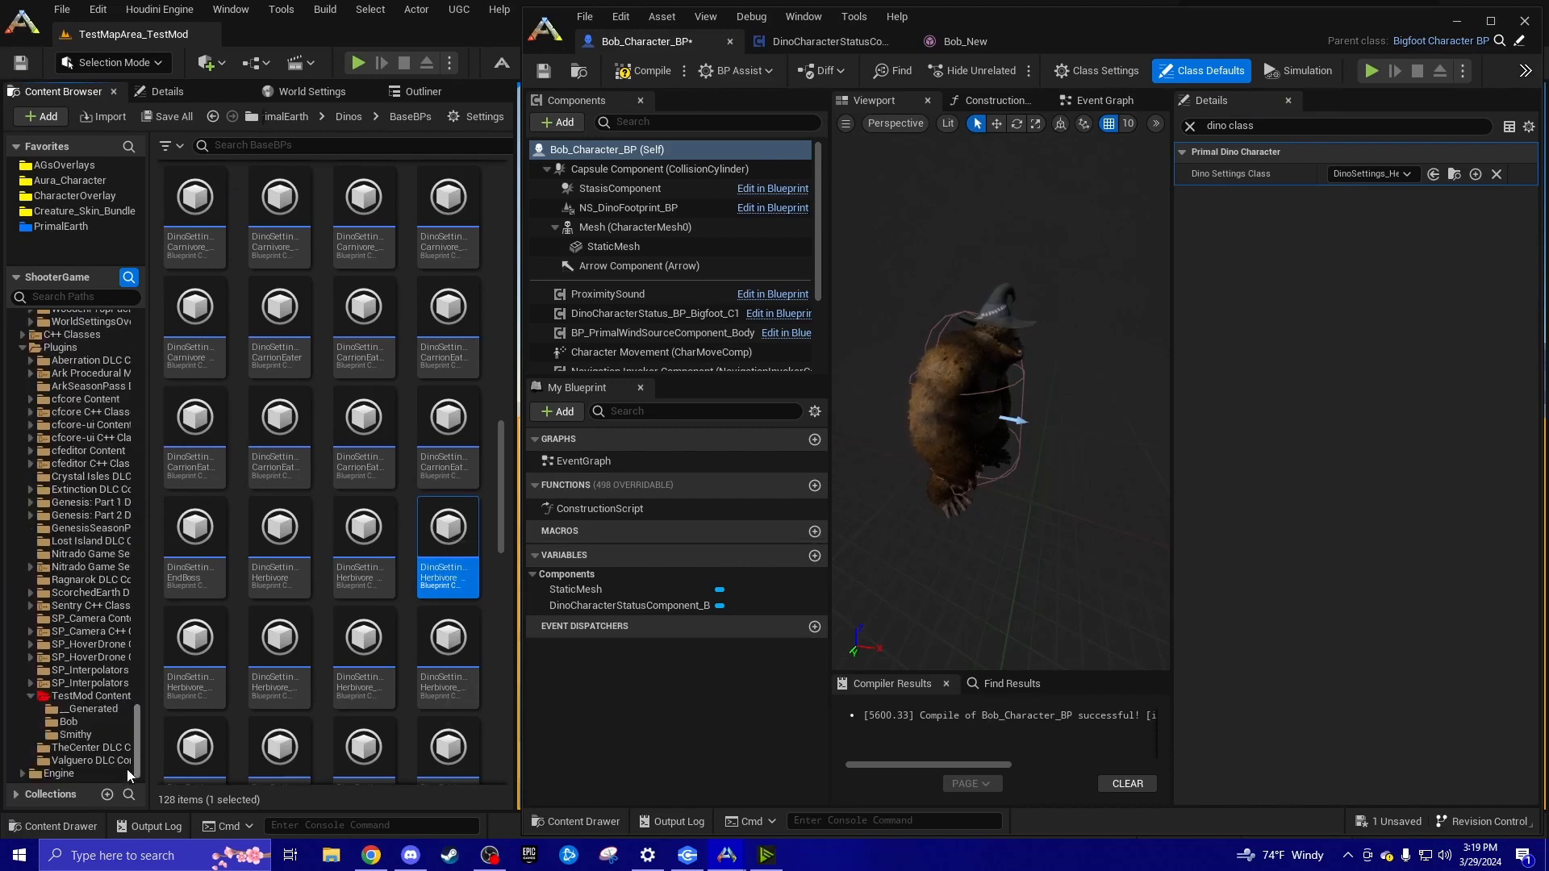
left_click_drag(448, 548, 78, 724)
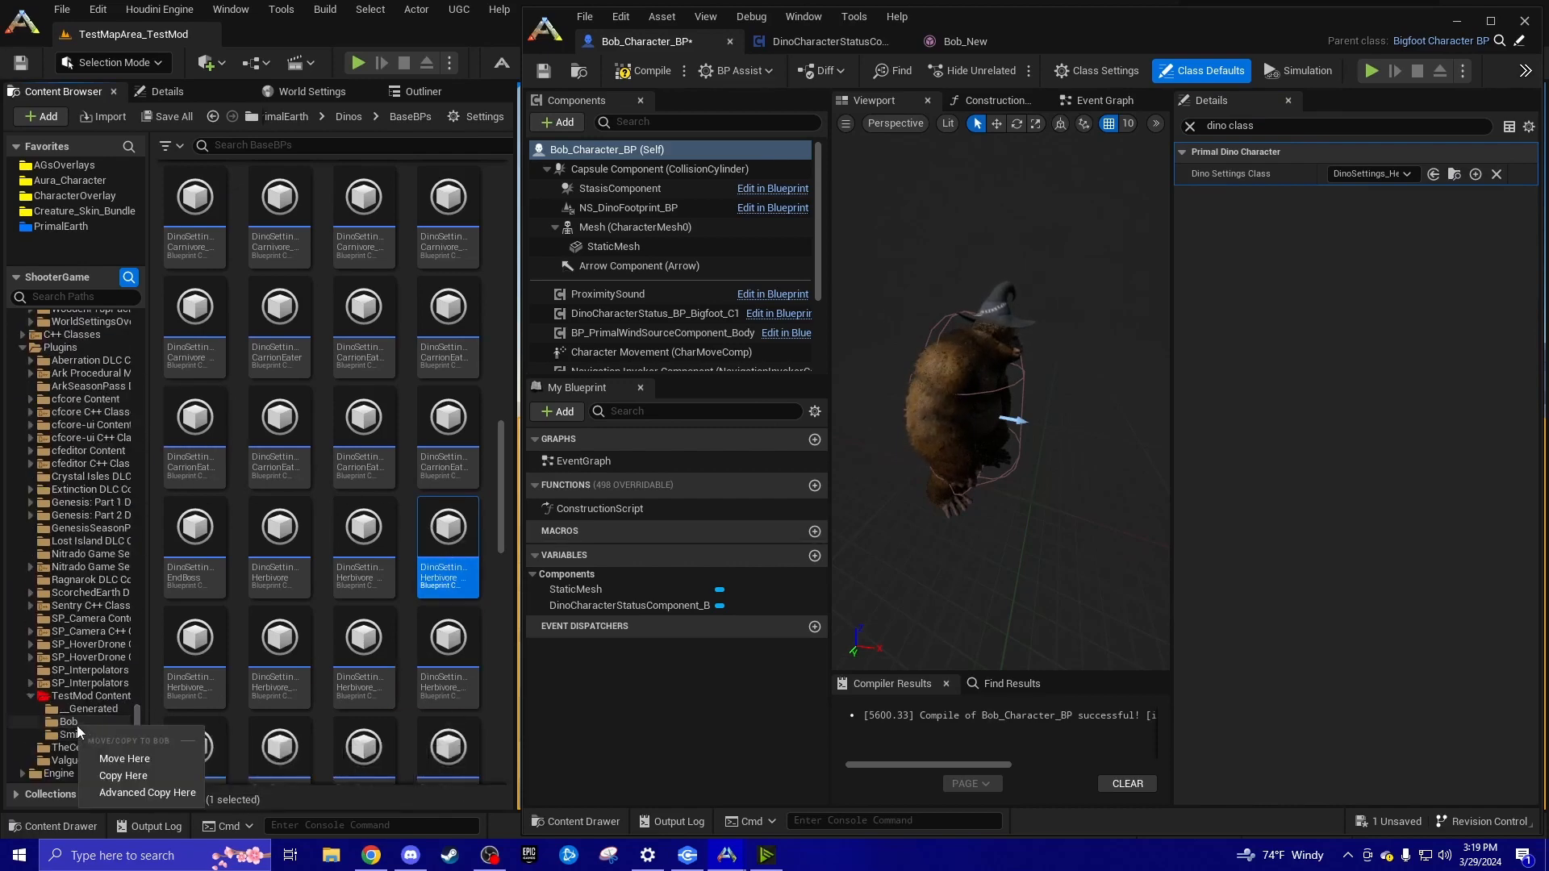
left_click(121, 775)
left_click(84, 724)
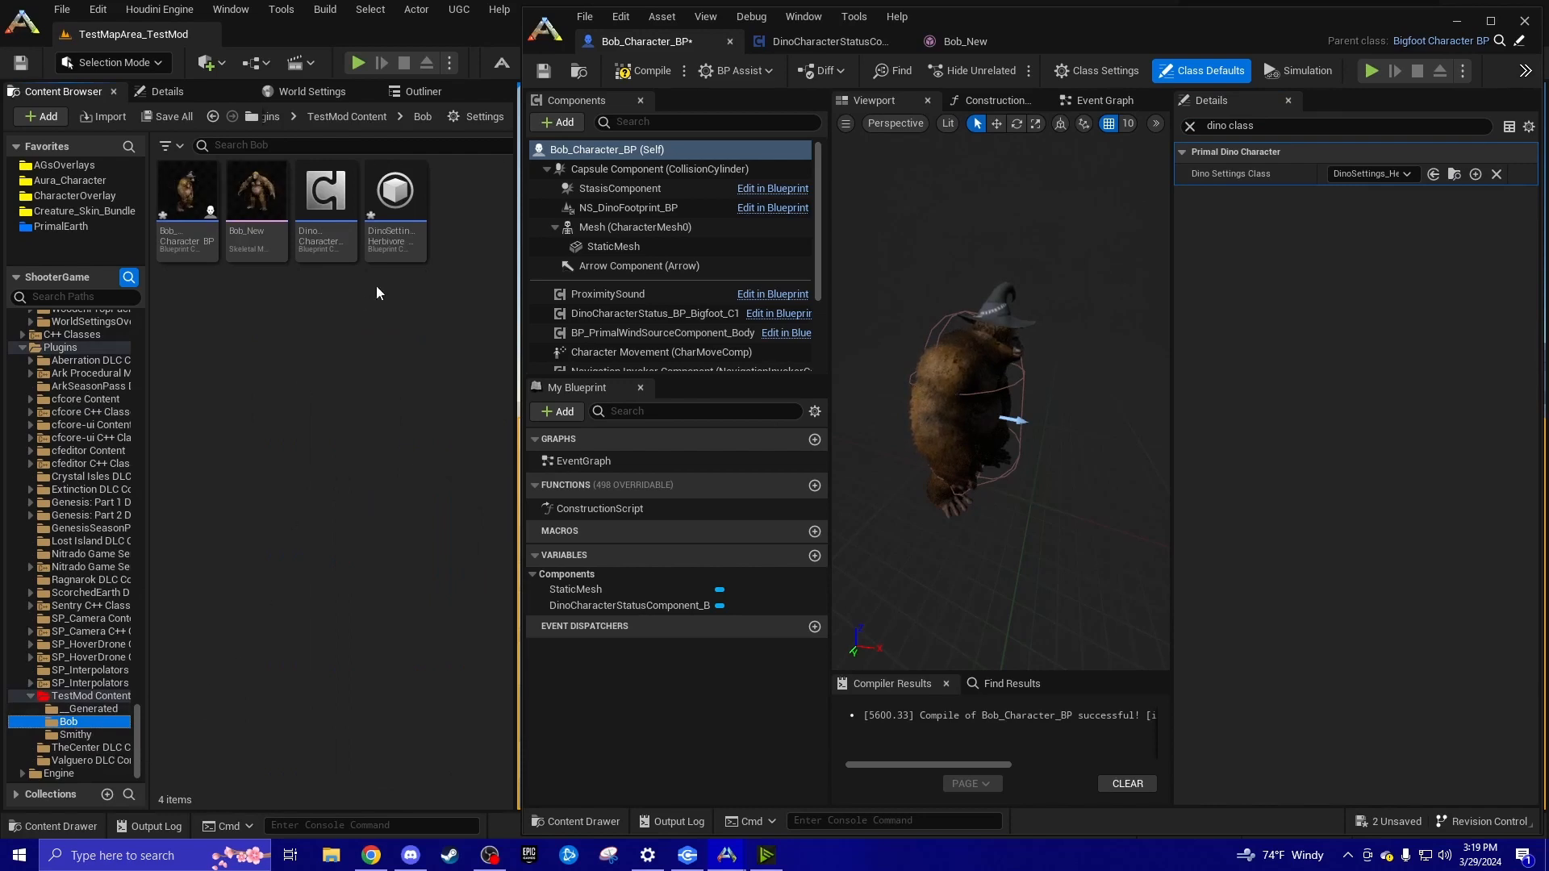
Rename the copied dino settings blueprint in the Bob folder to DinoSettings_Bob
right_click(373, 221)
left_click(445, 332)
key("Right")
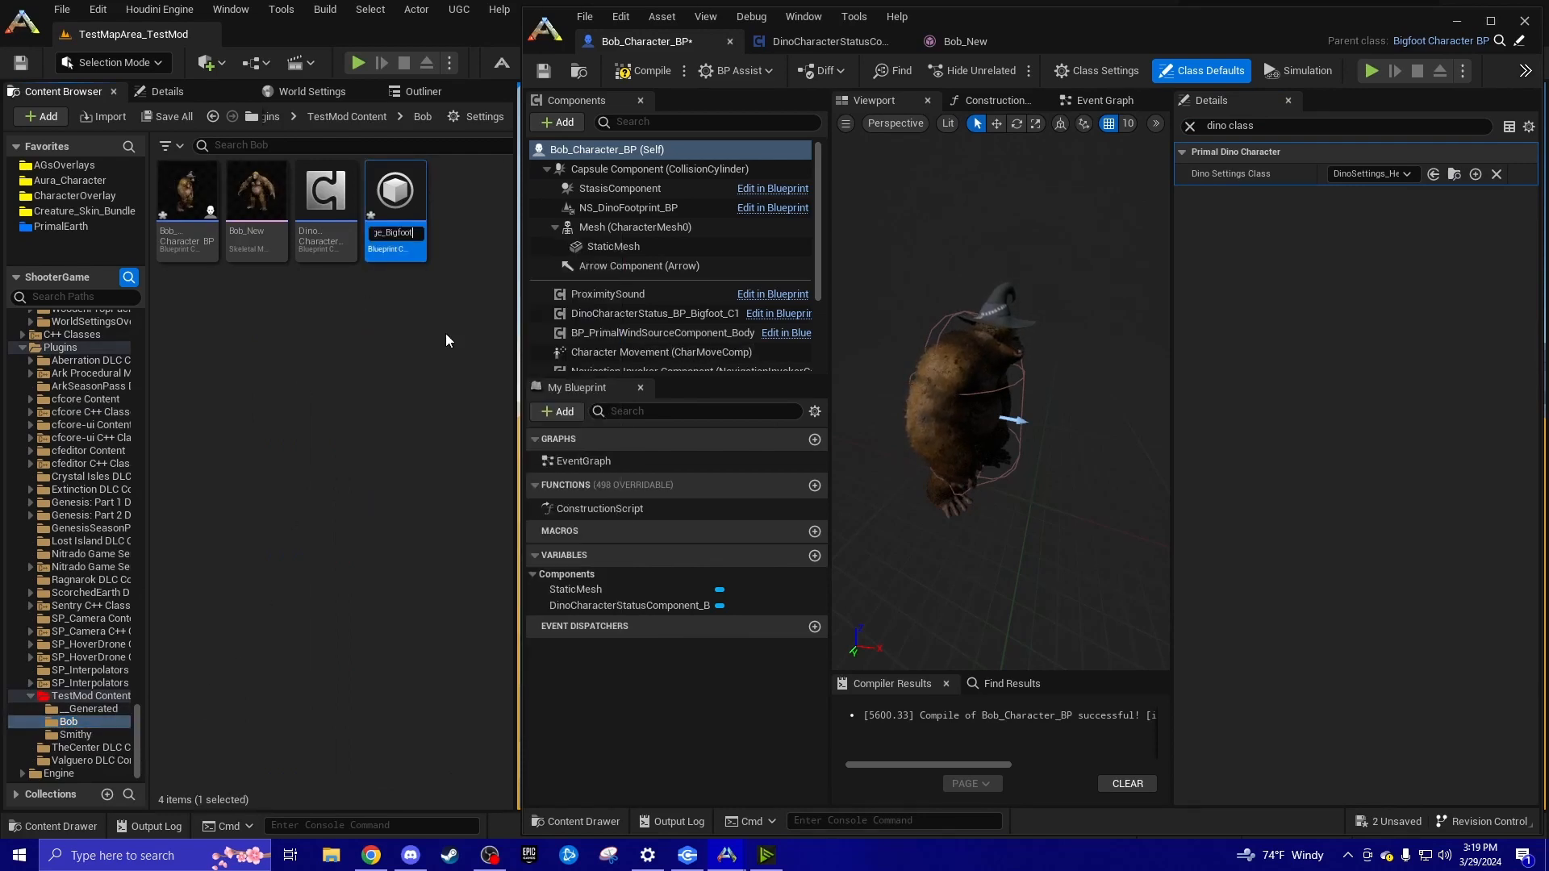
key("BackSpace")
key("BackSpace")
key("BackSpace")
key("BackSpace")
key("BackSpace")
key("BackSpace")
key("BackSpace")
key("BackSpace")
key("BackSpace")
key("BackSpace")
key("BackSpace")
key("BackSpace")
key("BackSpace")
key("BackSpace")
key("BackSpace")
key("BackSpace")
key("BackSpace")
key("BackSpace")
key("BackSpace")
key("BackSpace")
key("BackSpace")
key("BackSpace")
key("BackSpace")
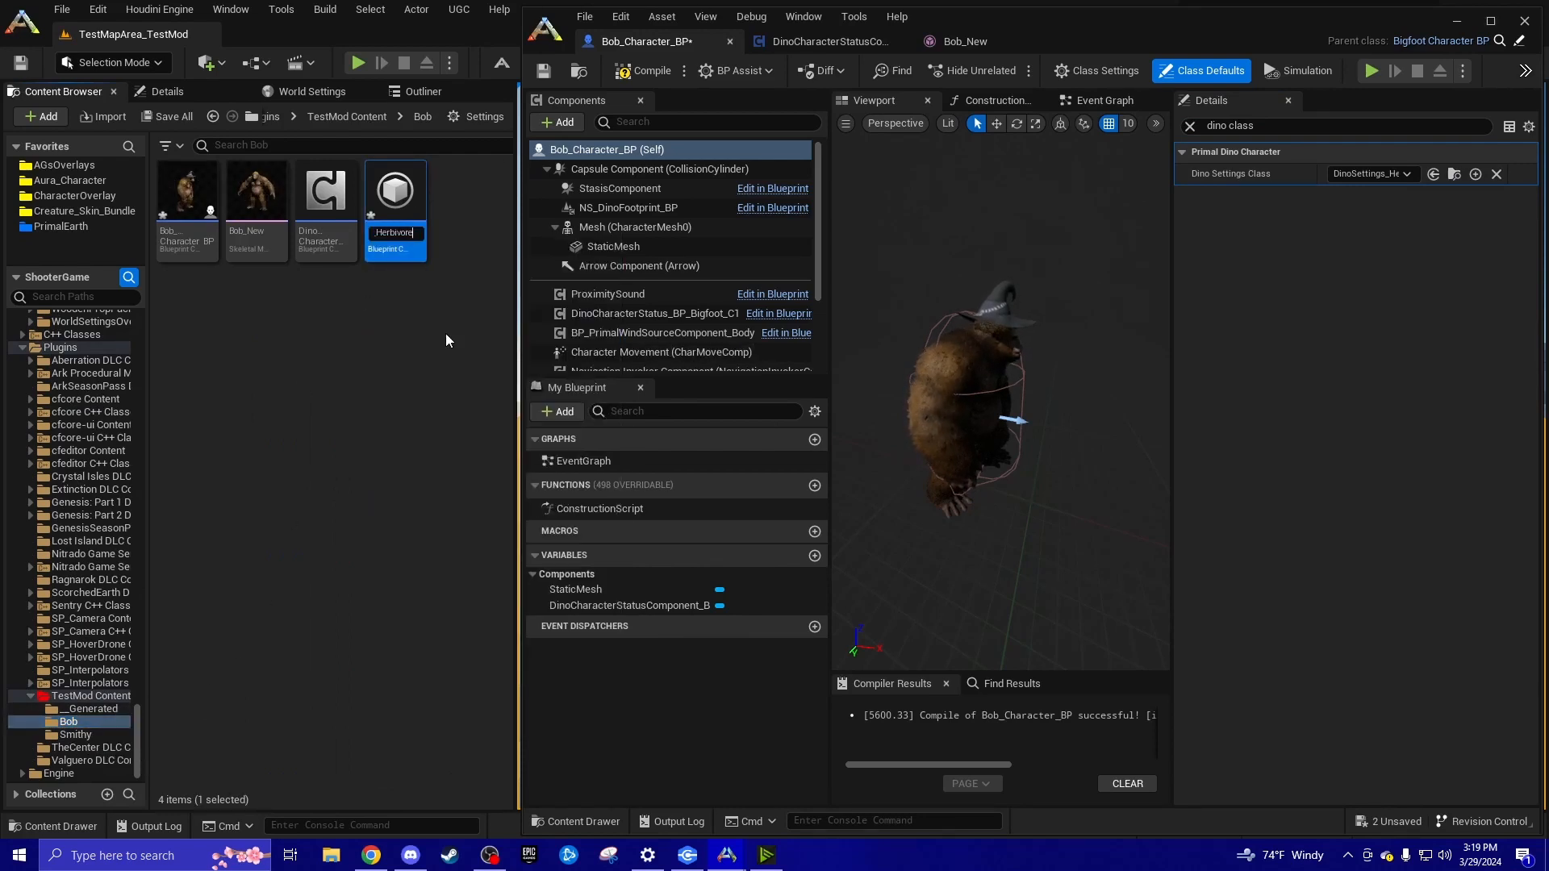
type("Bob")
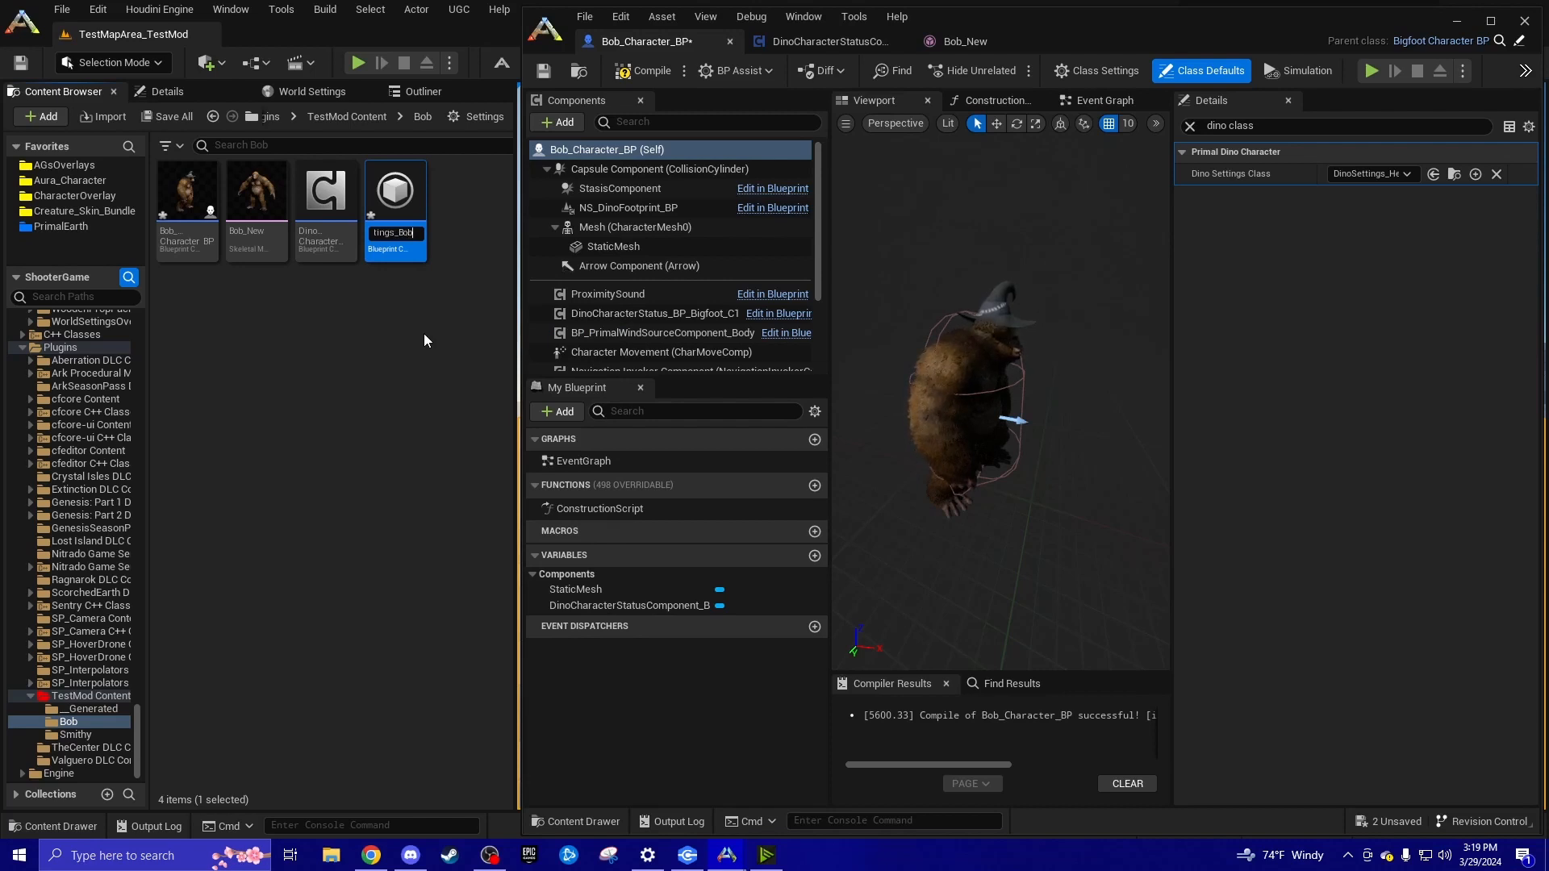
key("Return")
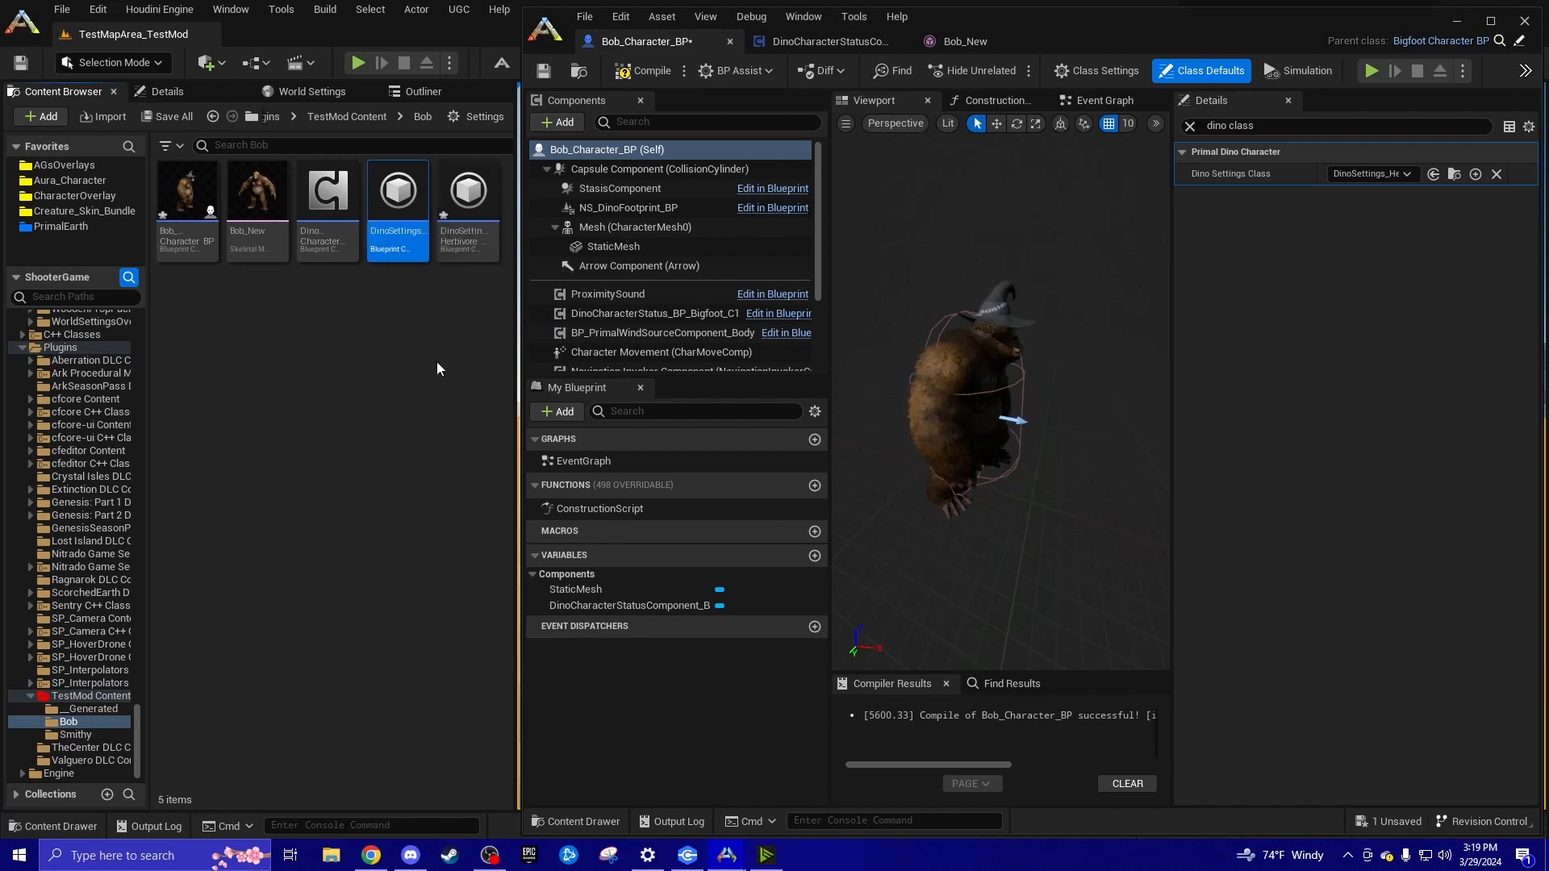
Open DinoSettings_Bob and view its food effectiveness multipliers alongside the character blueprint's Dino Settings Class
double_click(395, 205)
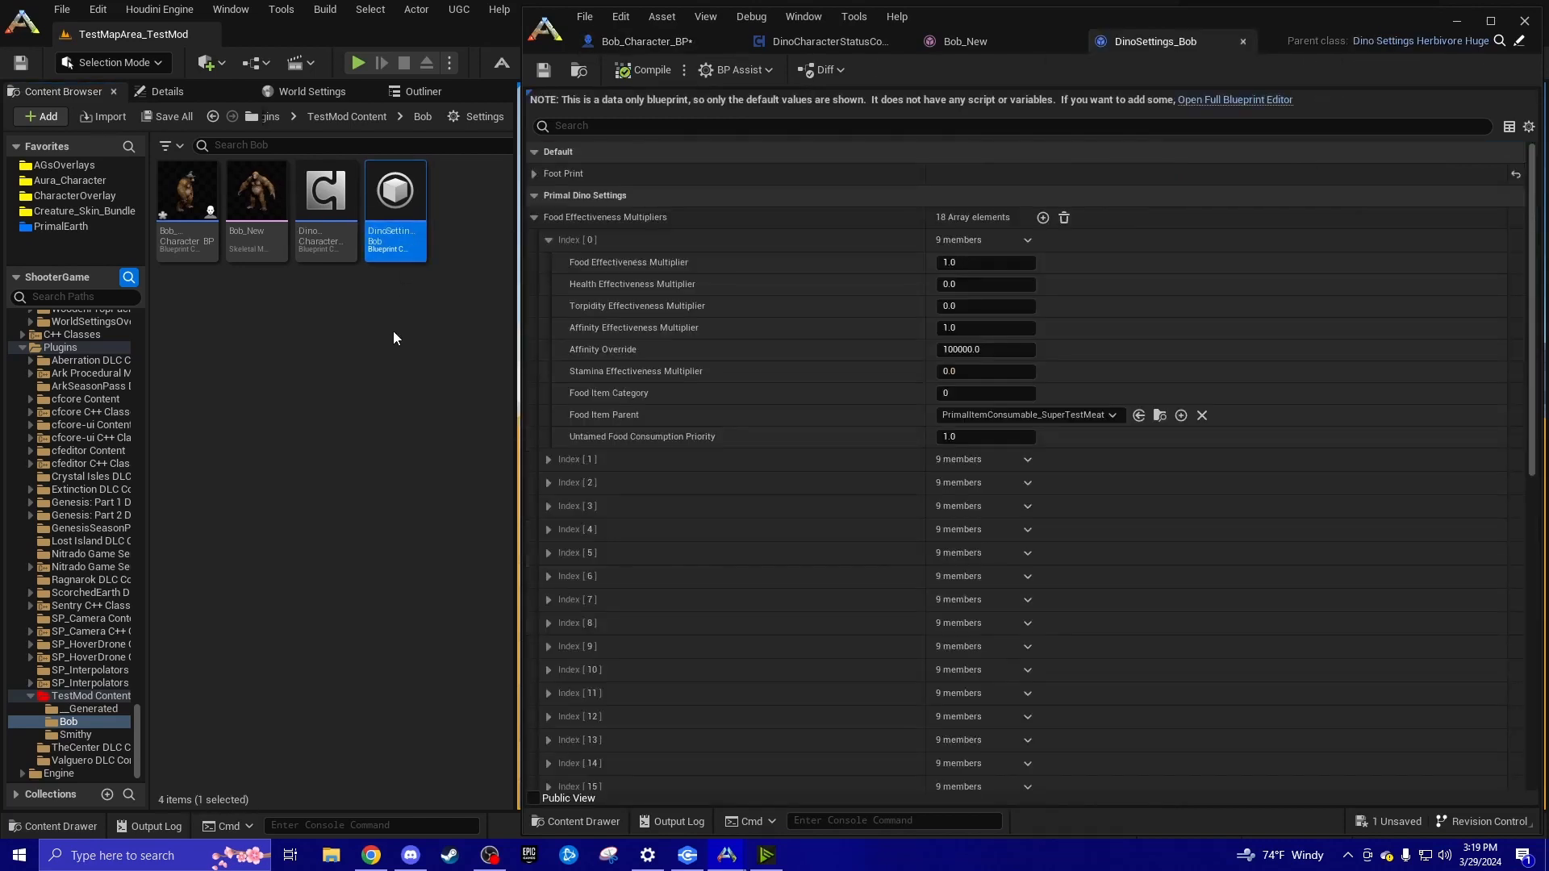
left_click(645, 41)
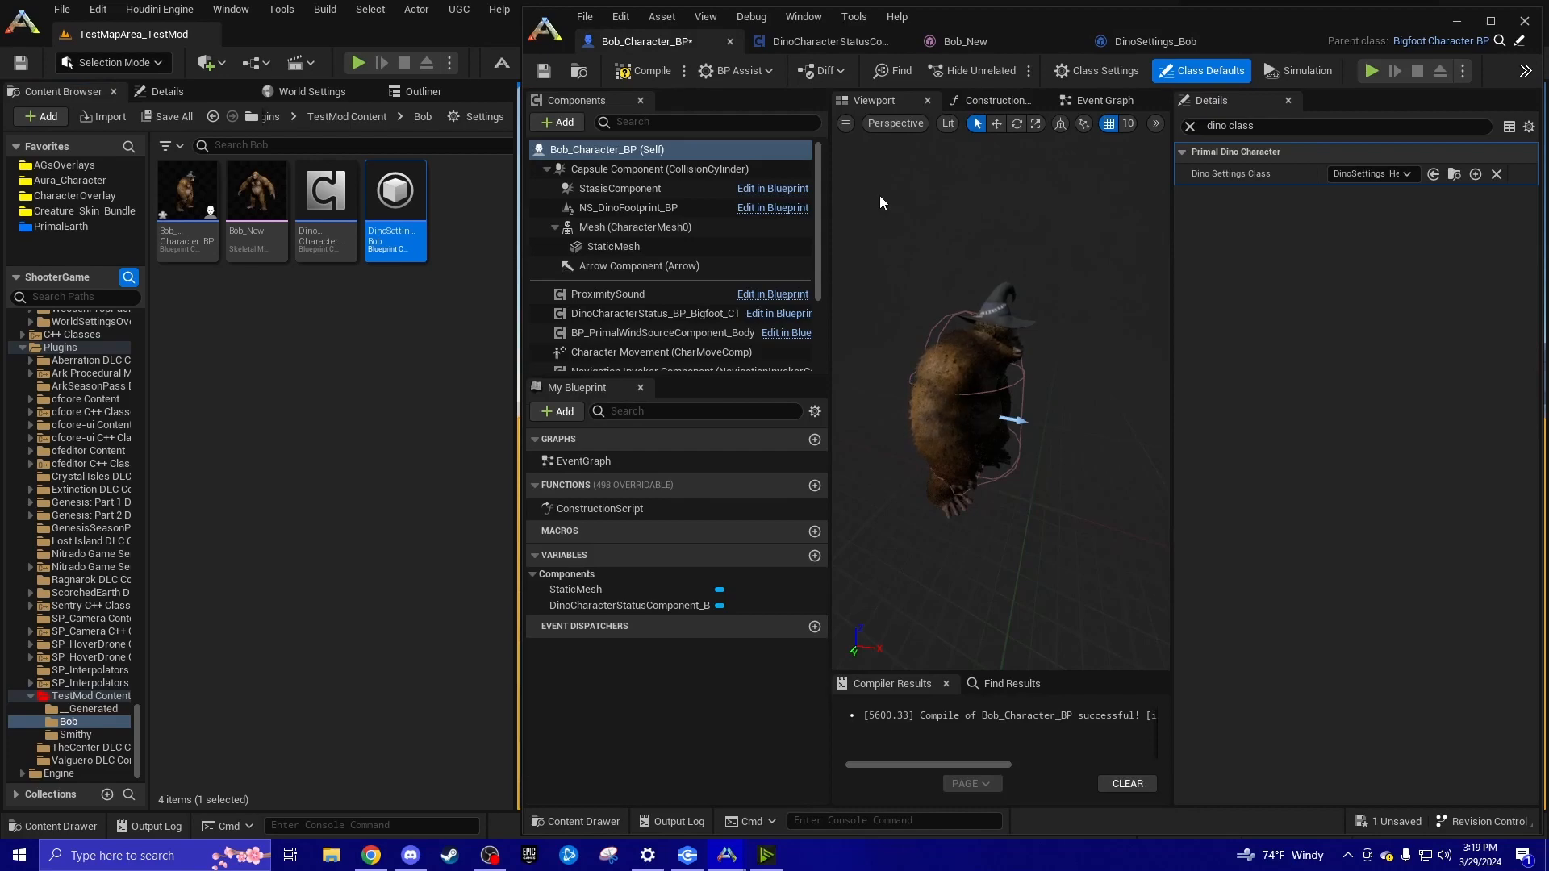
left_click(1161, 42)
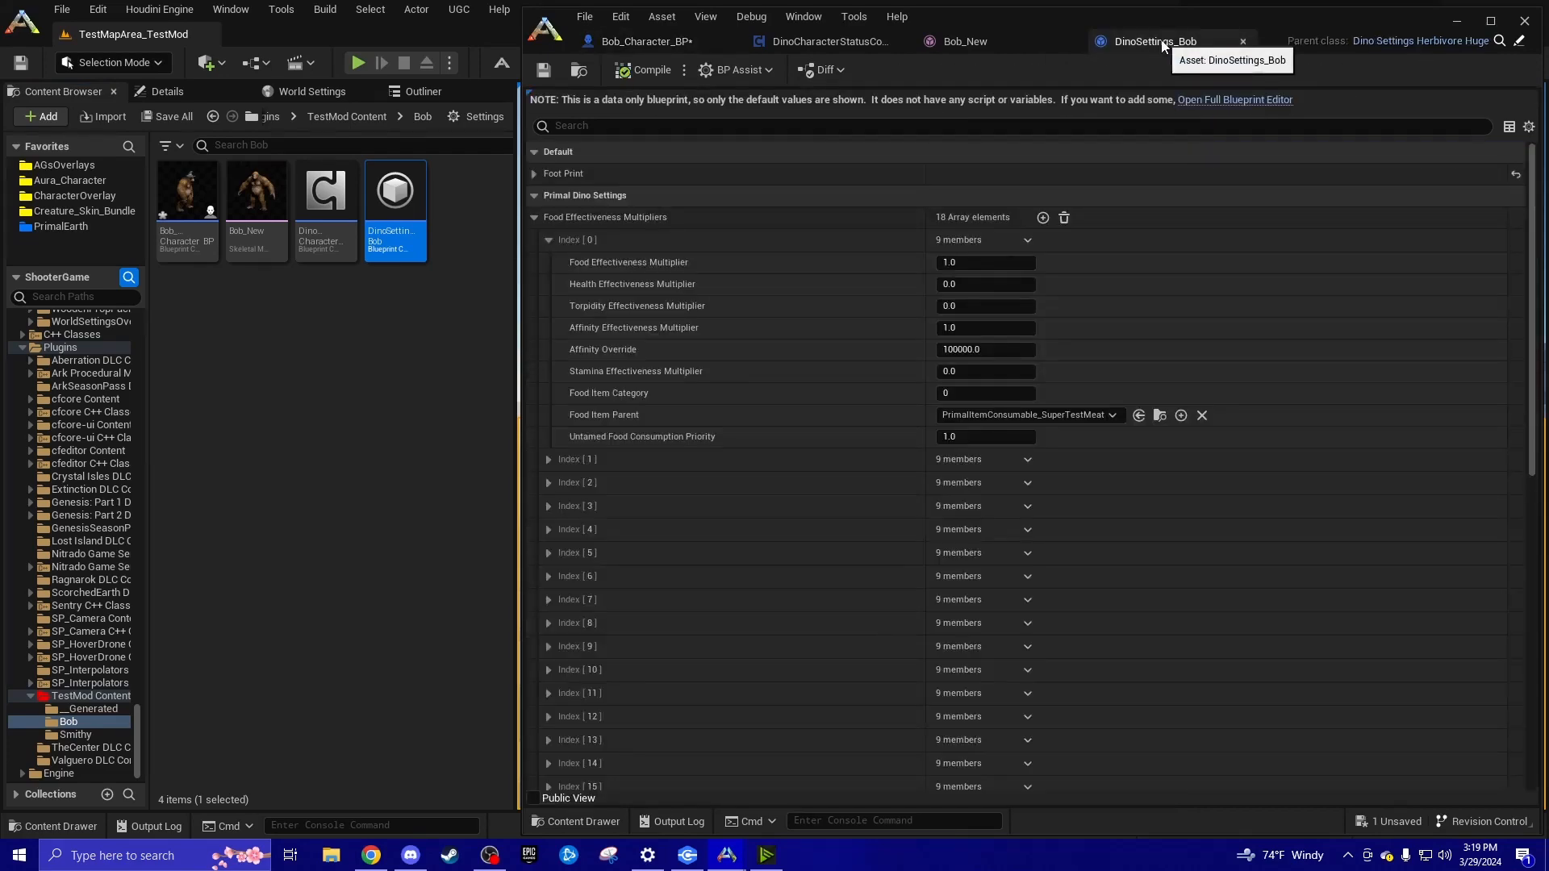
Assign DinoSettings_Bob as the Dino Settings Class of Bob_Character_BP and save the blueprint
left_click(645, 41)
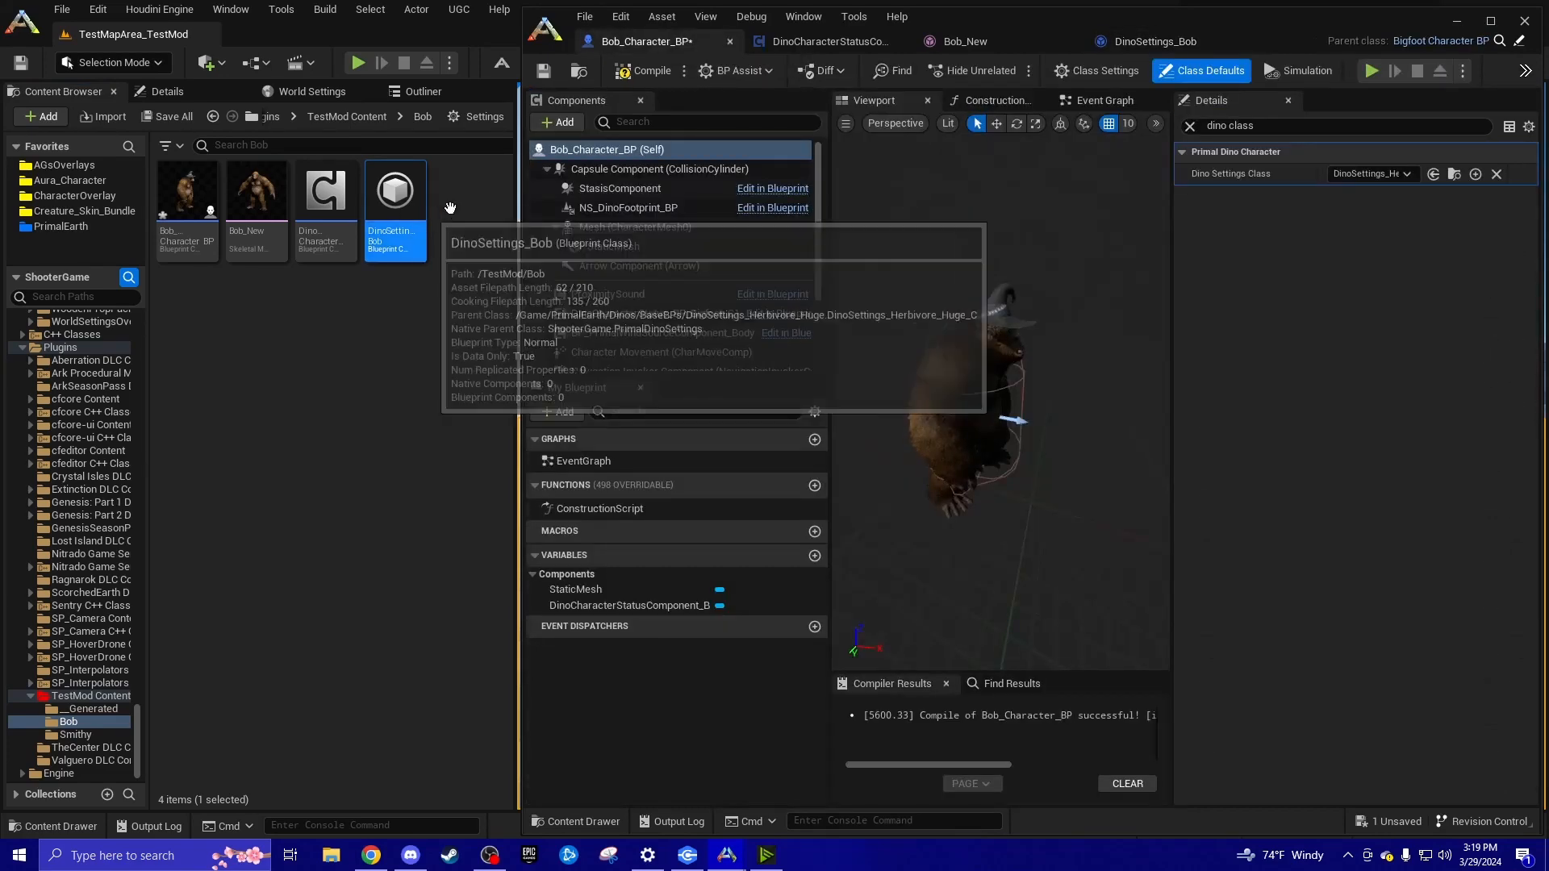
left_click(1434, 175)
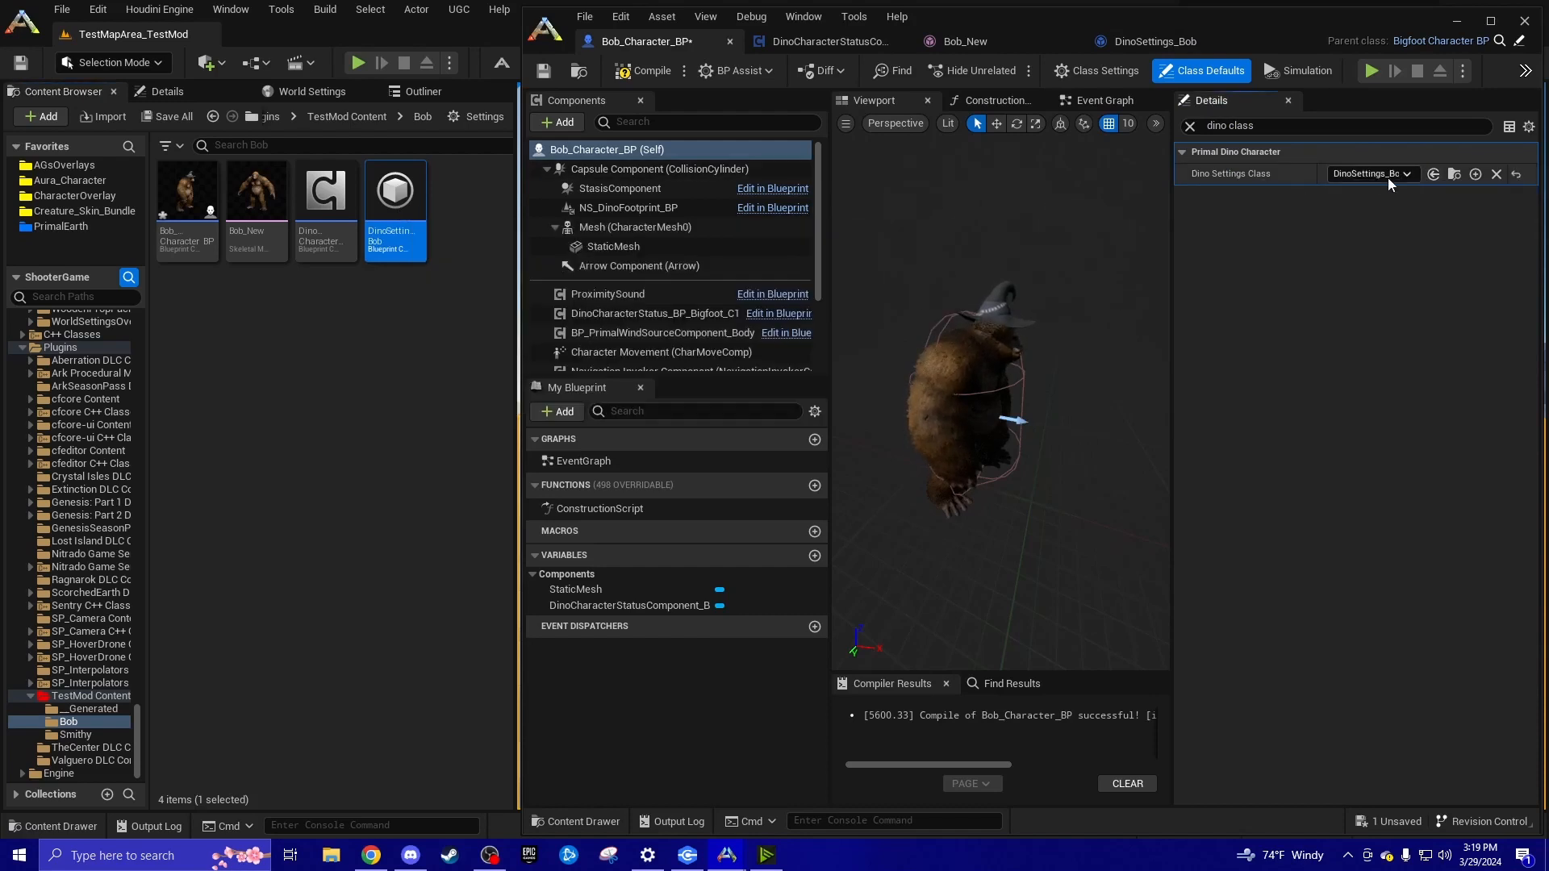
left_click(544, 72)
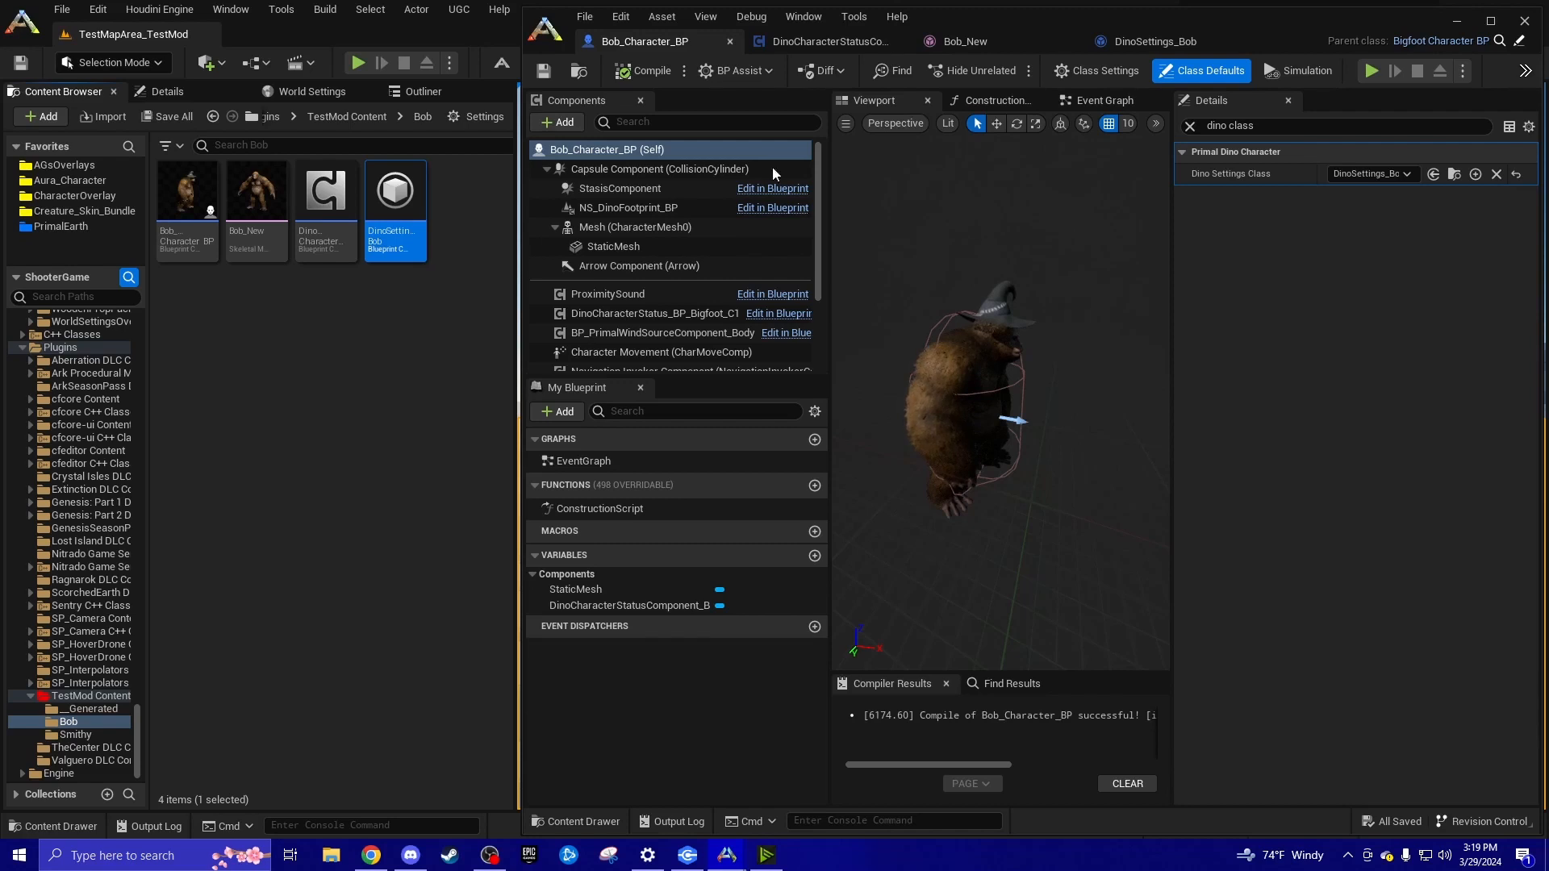
Review several Food Effectiveness Multipliers entries in DinoSettings_Bob, checking their food item parents and multiplier values
left_click(1149, 44)
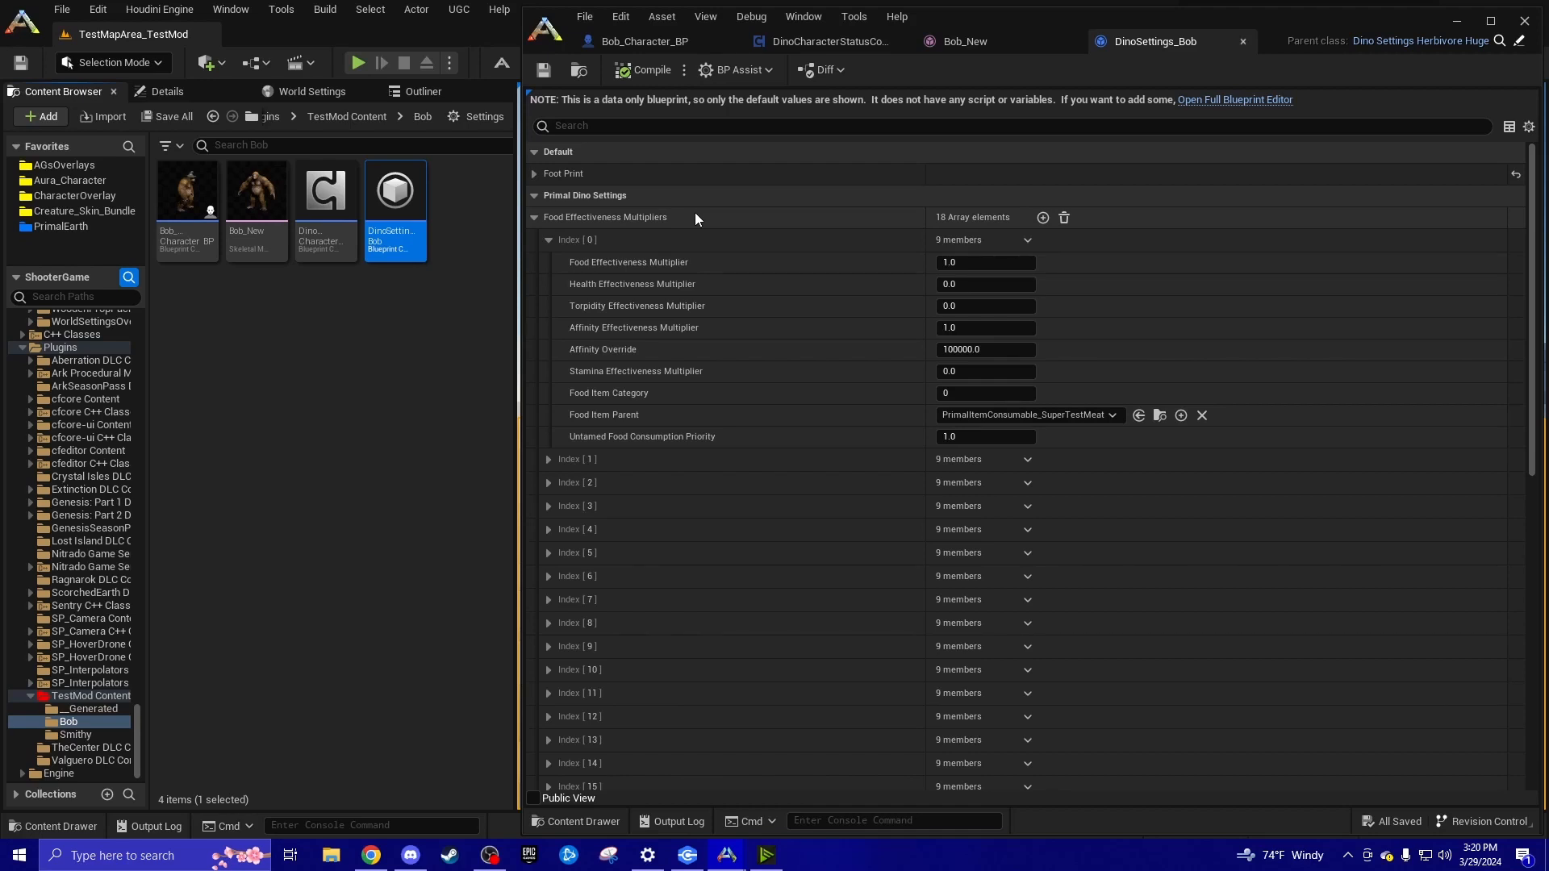
left_click(549, 241)
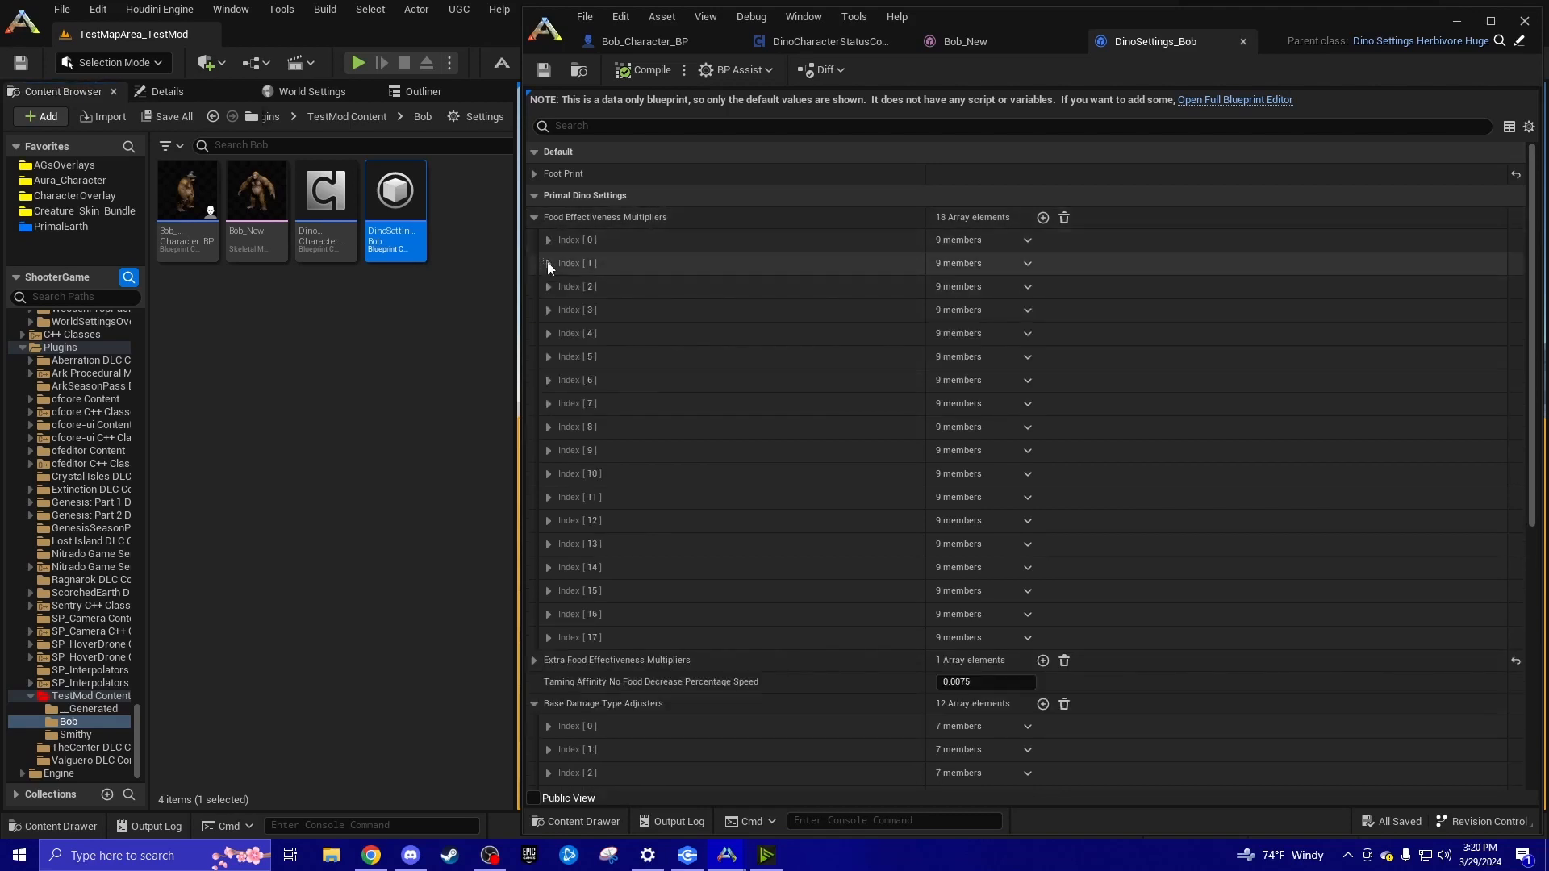
left_click(548, 263)
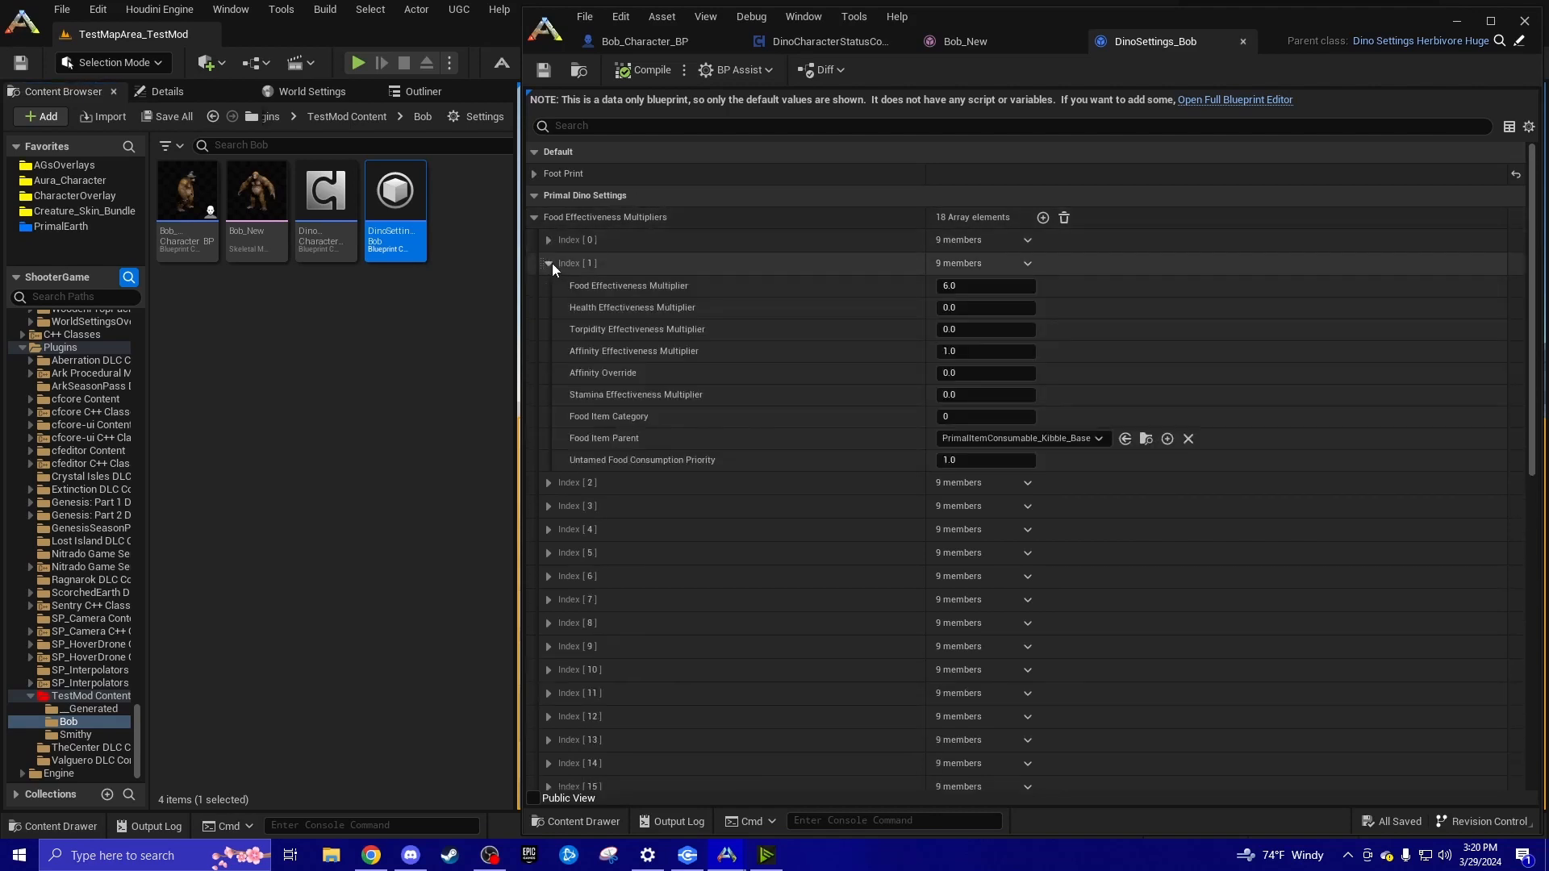
left_click(552, 263)
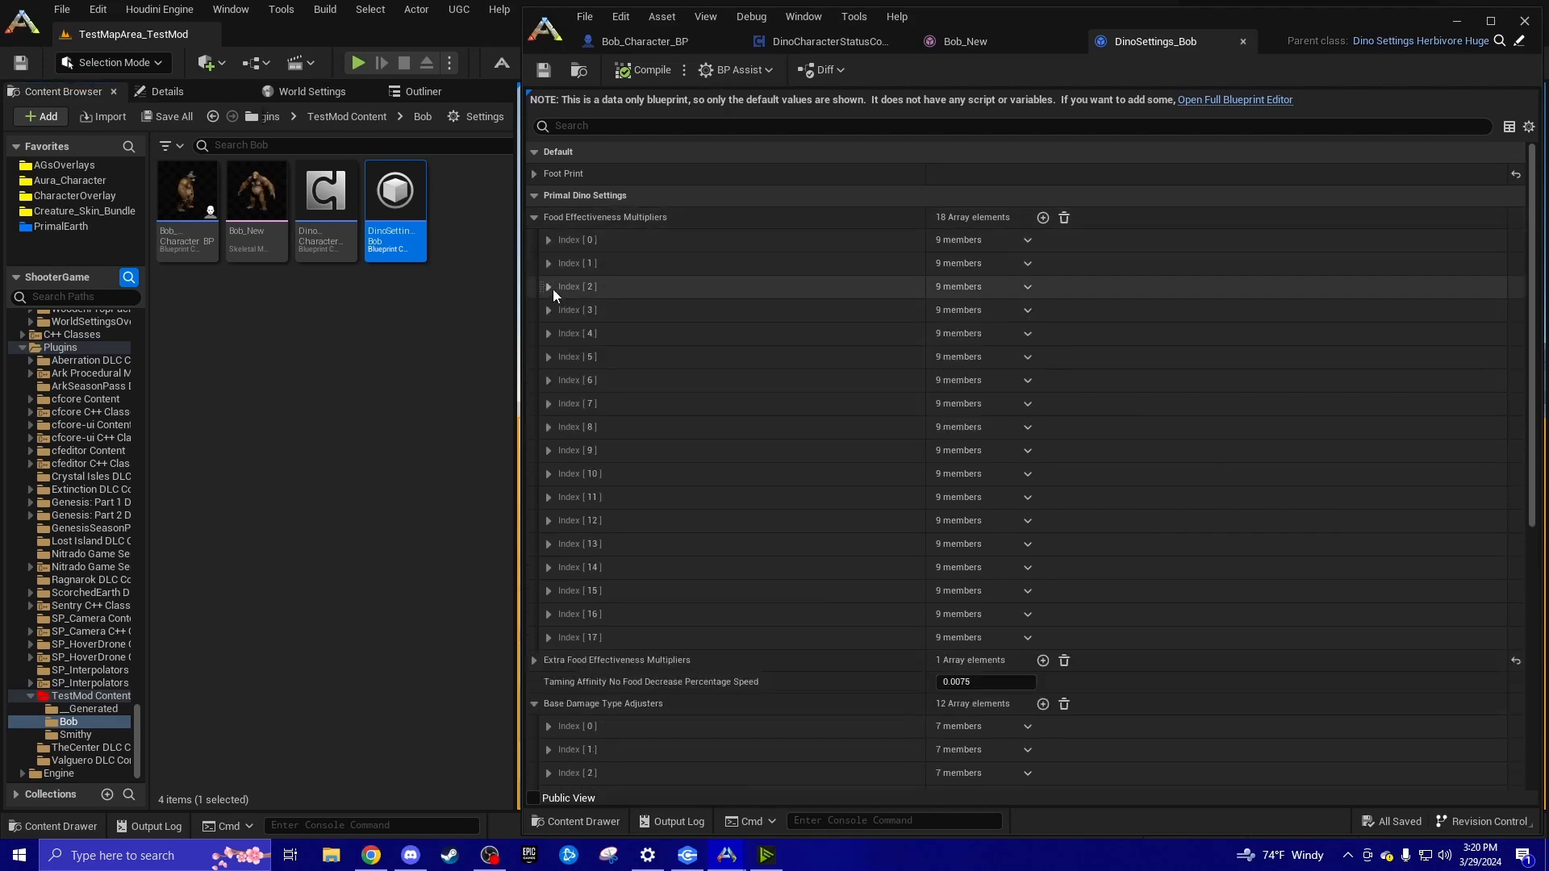
left_click(552, 287)
left_click(552, 286)
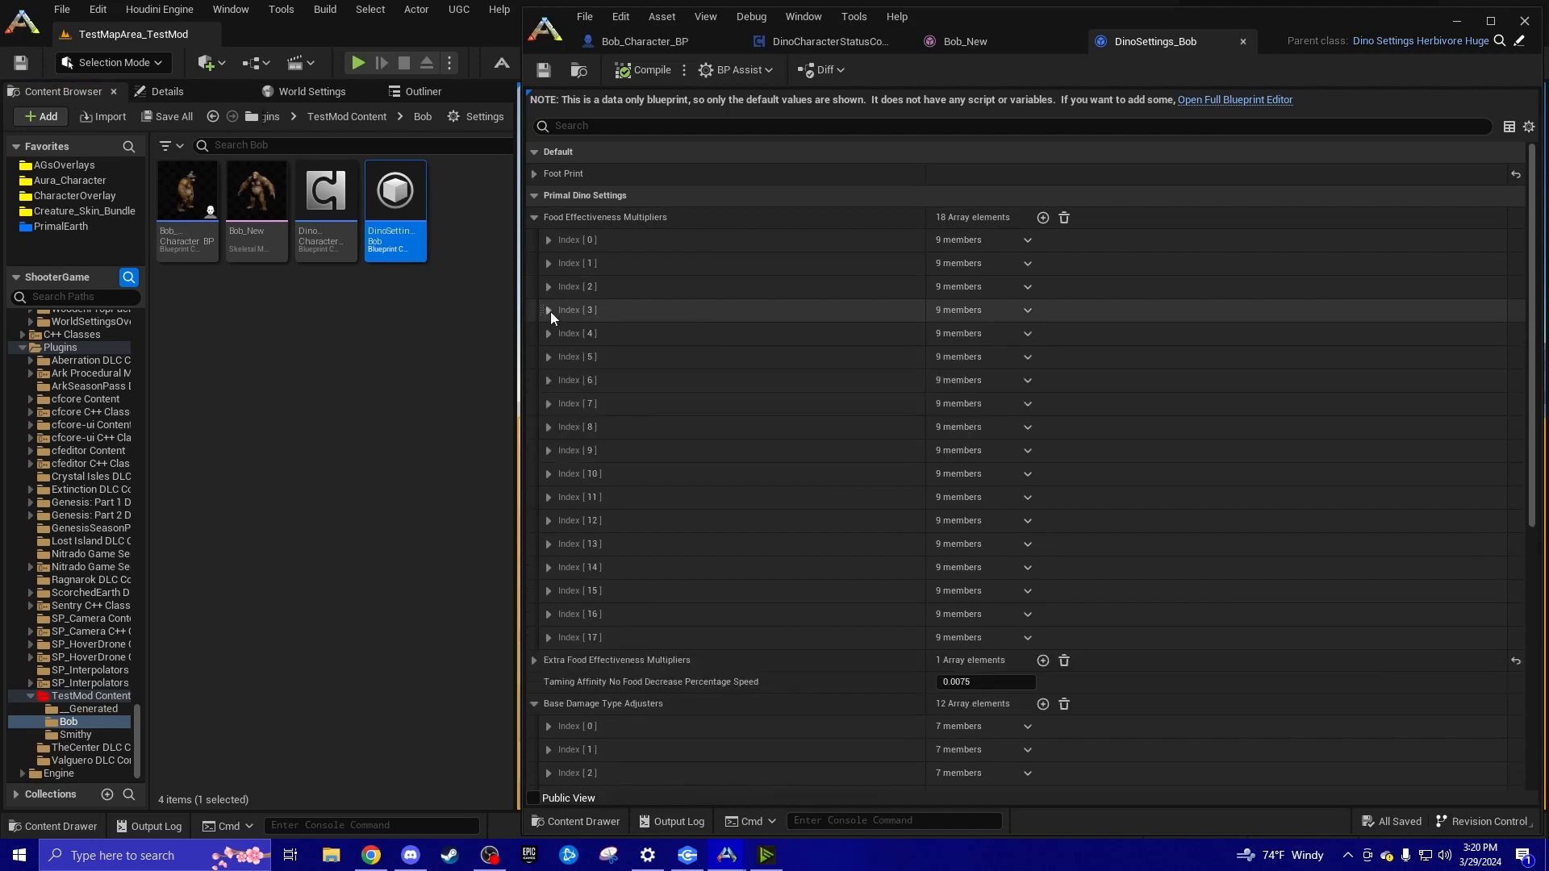
left_click(550, 521)
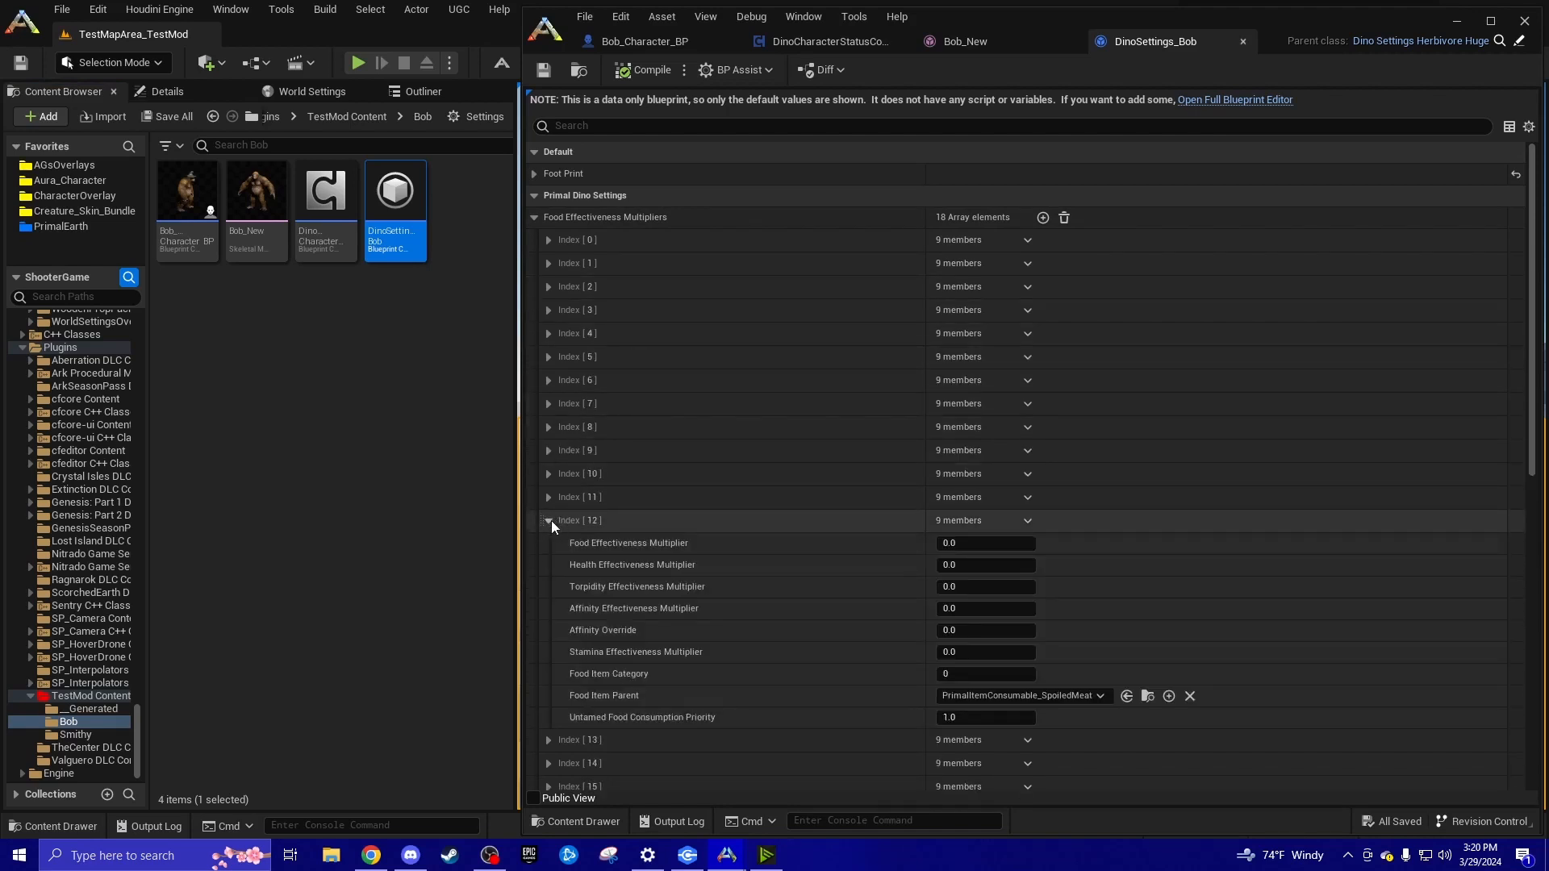
scroll(922, 567, "down", 3)
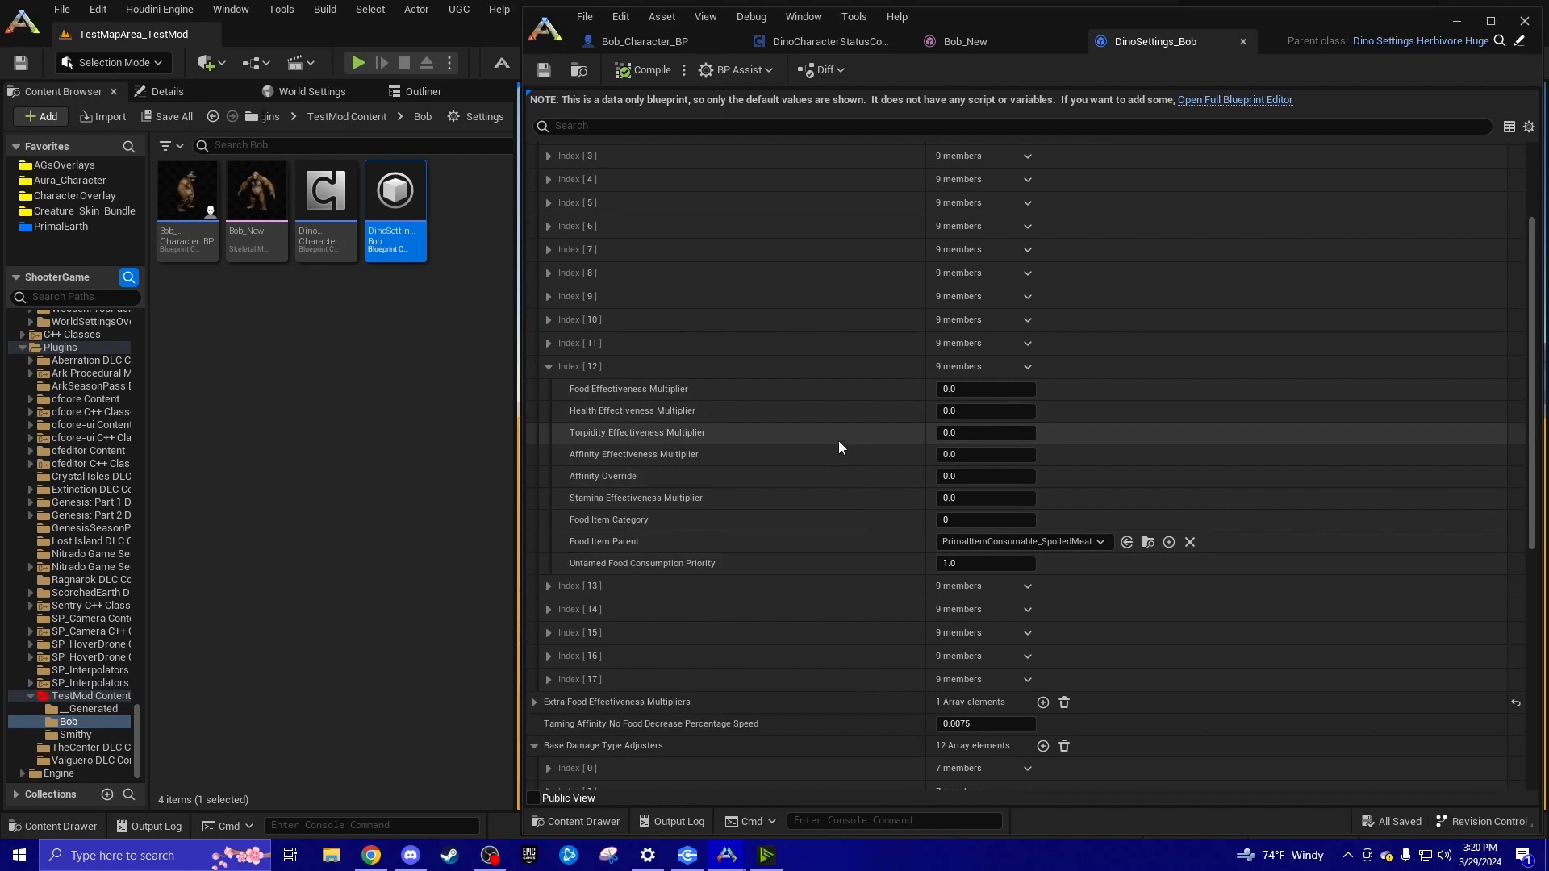
left_click(548, 366)
left_click(548, 343)
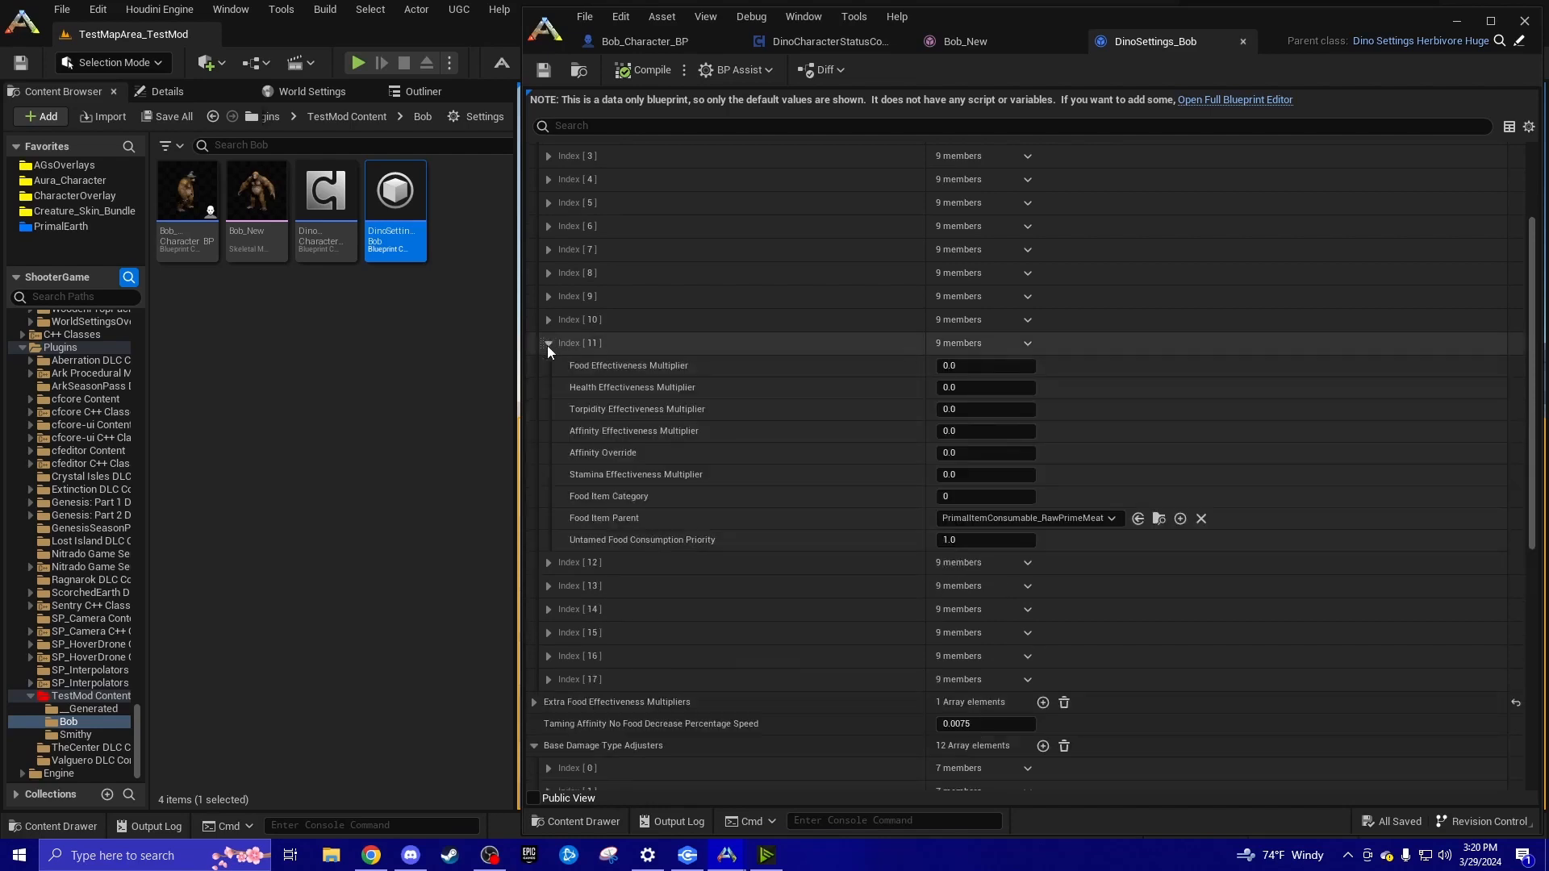
left_click(548, 343)
scroll(685, 342, "up", 4)
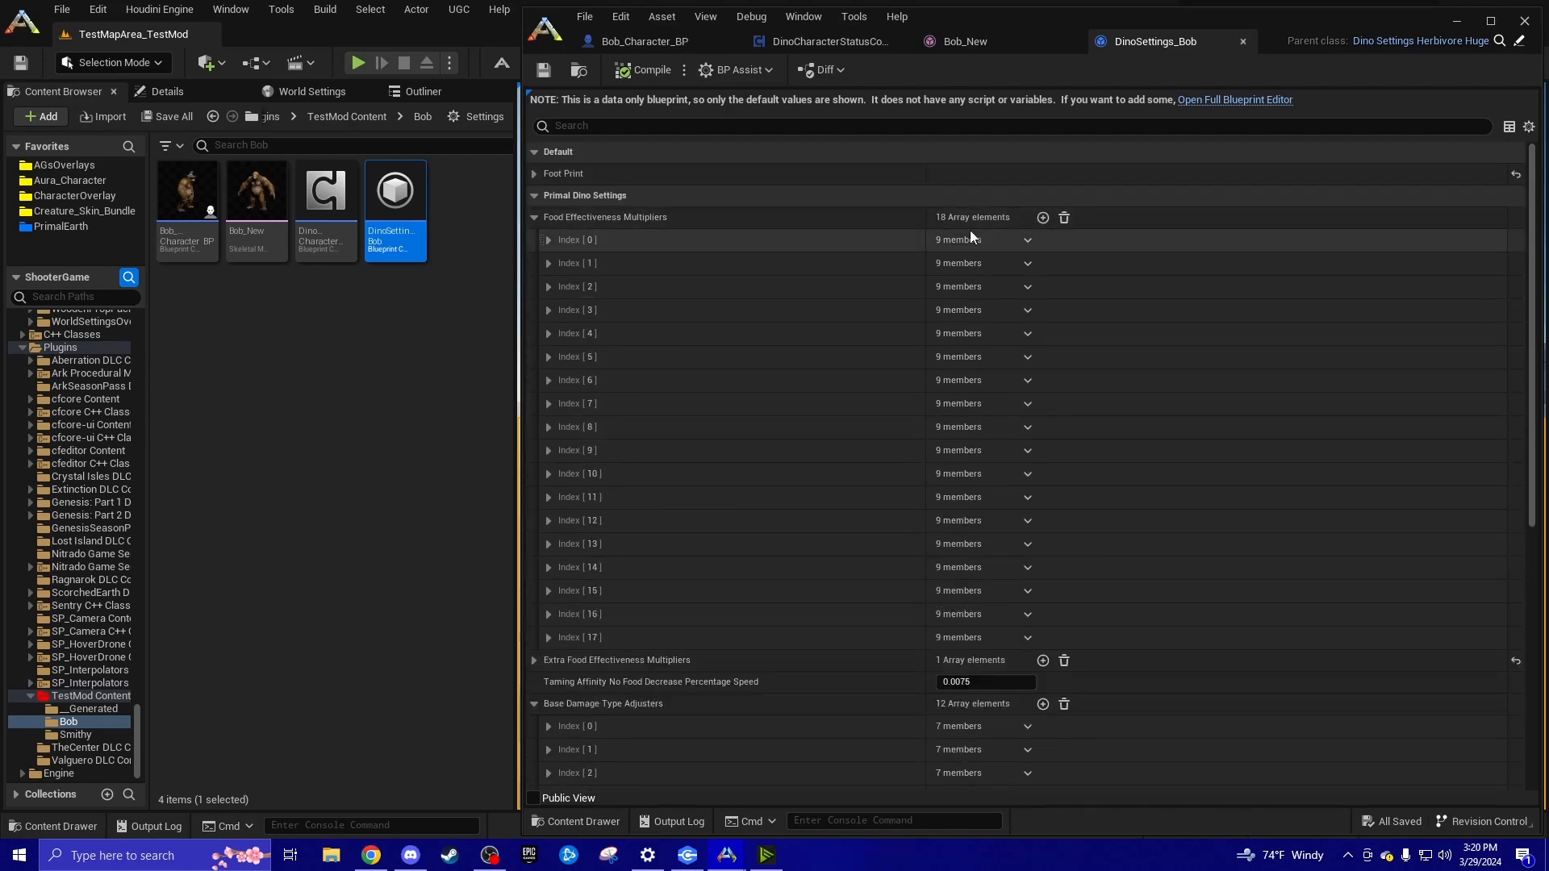
Remove all entries from the Food Effectiveness Multipliers and Extra Food Effectiveness Multipliers arrays of DinoSettings_Bob
left_click(1065, 218)
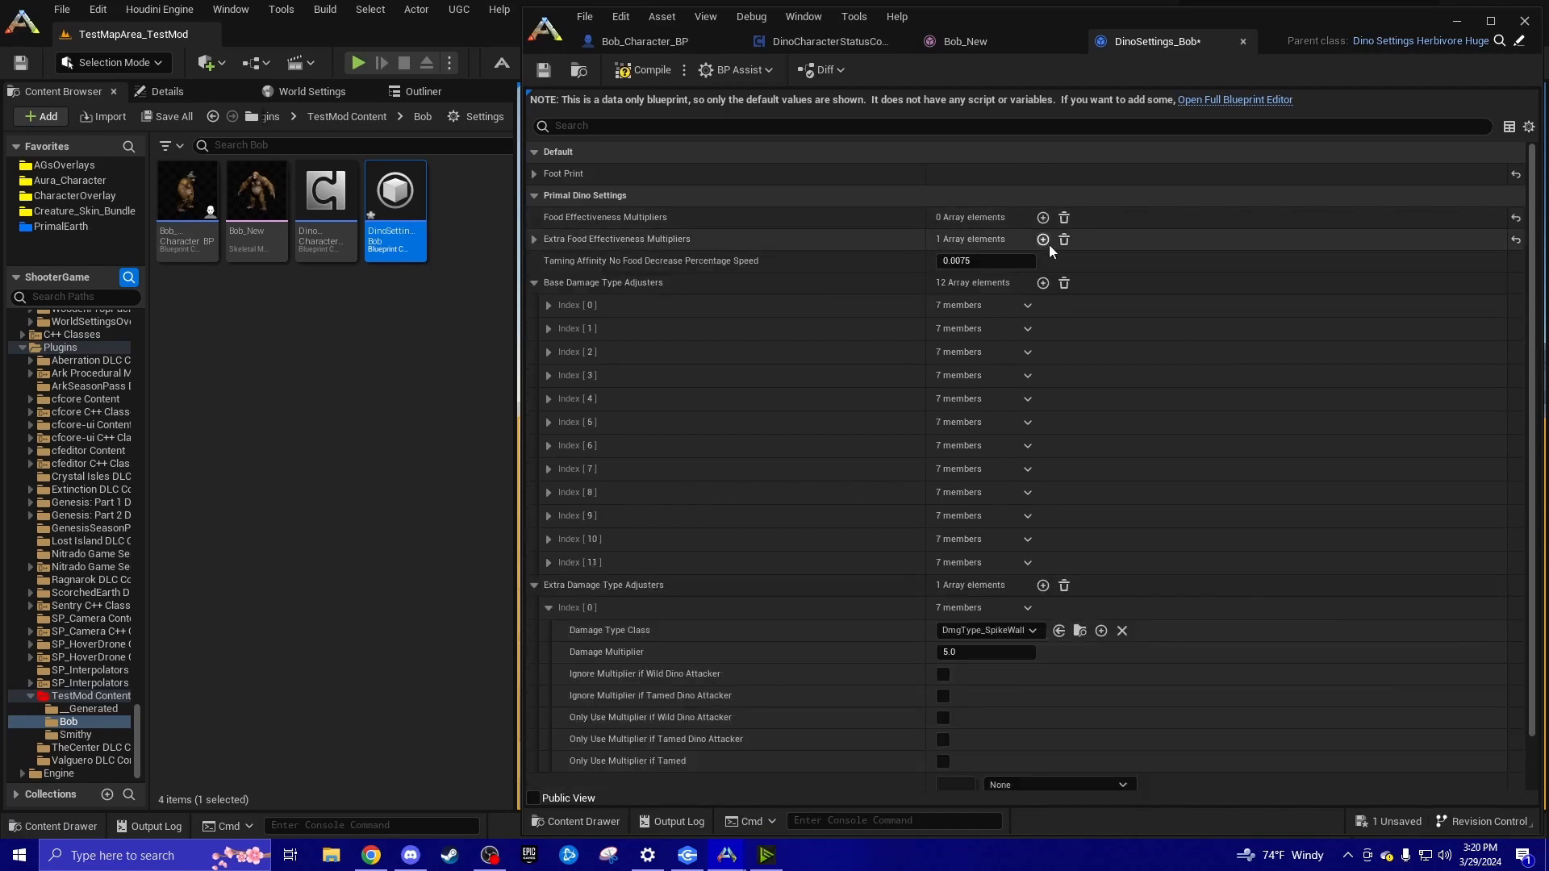
left_click(534, 238)
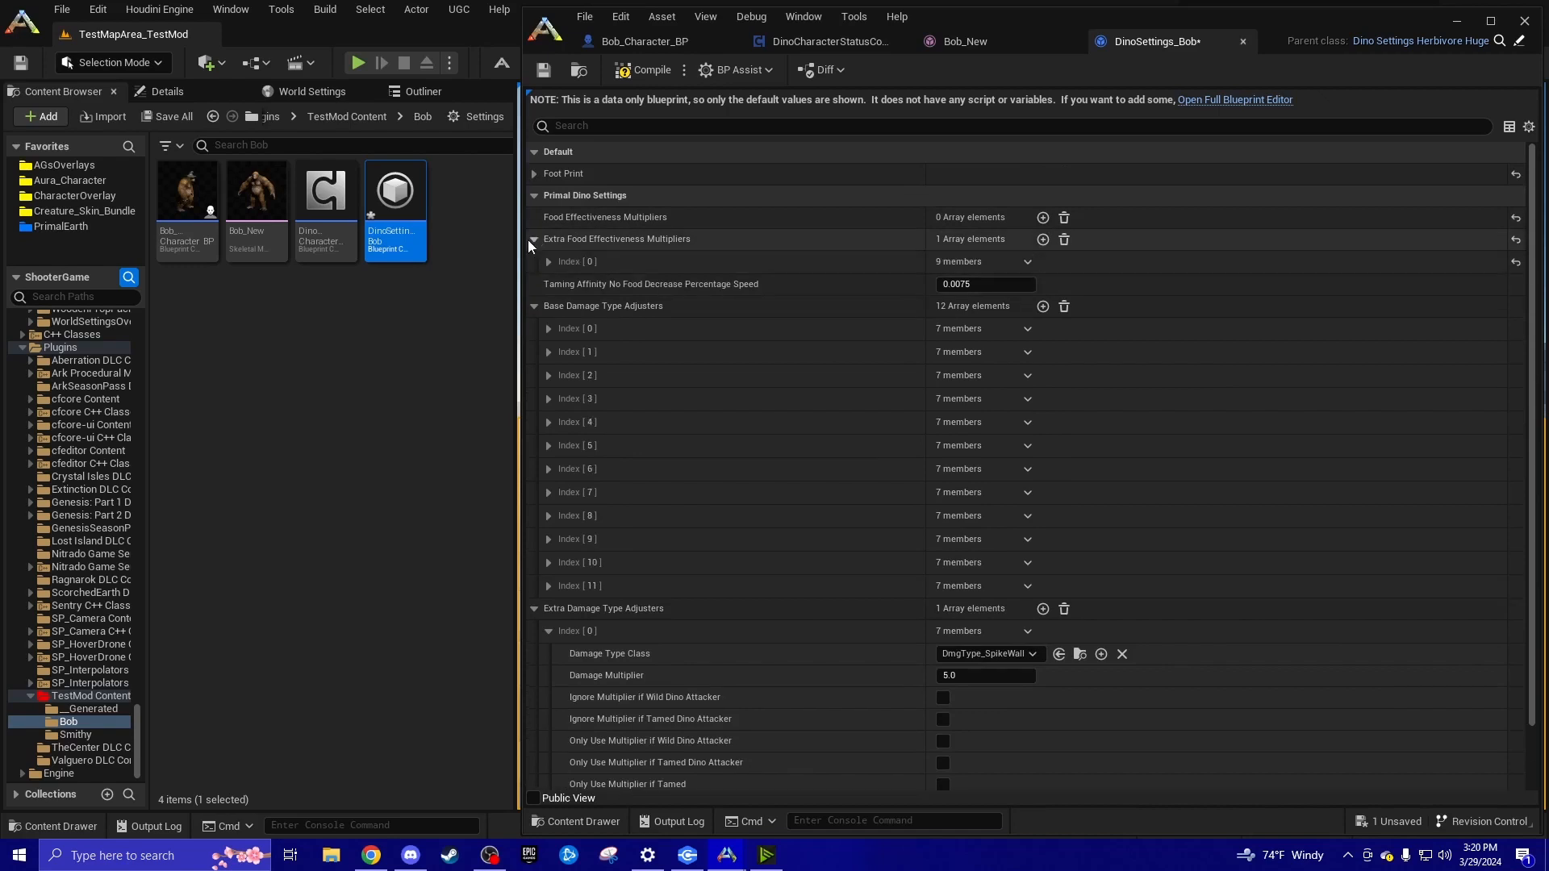
left_click(547, 260)
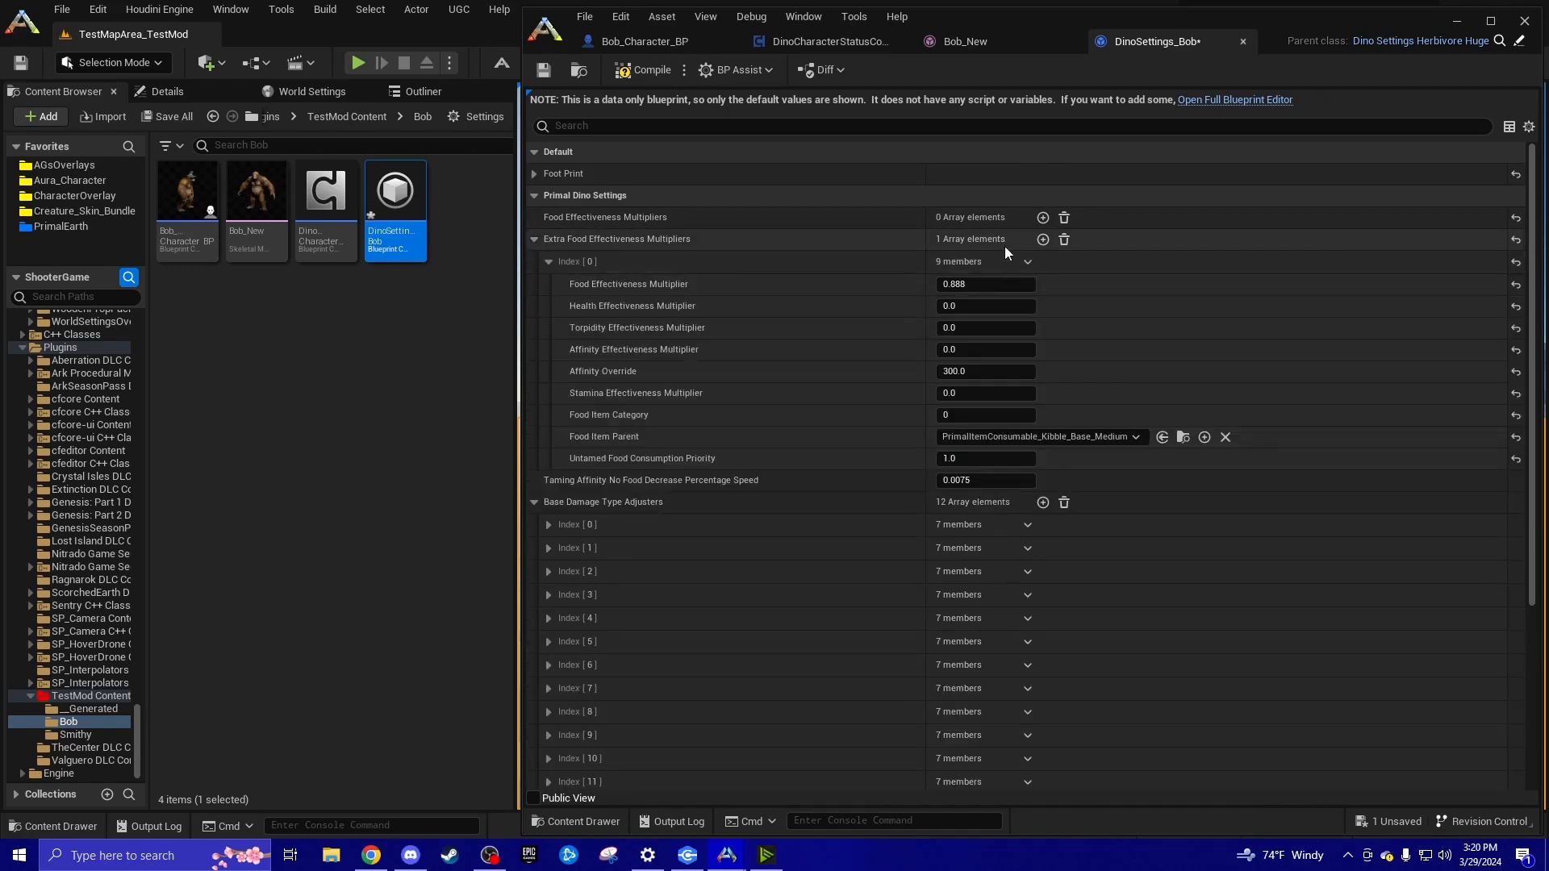
left_click(1064, 239)
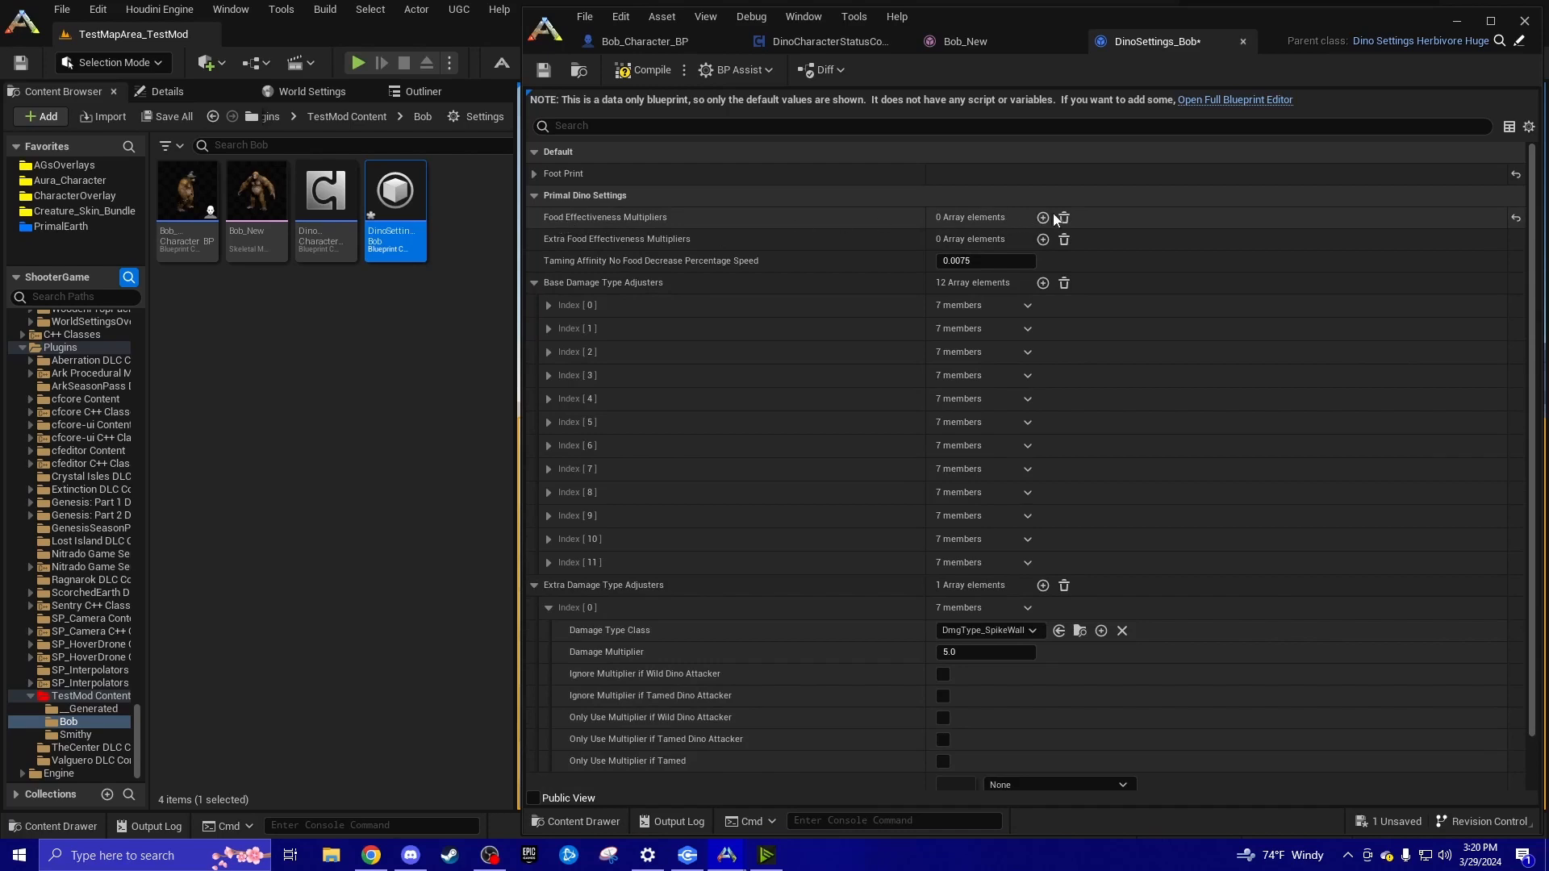
Add a Food Effectiveness Multipliers entry with a Food Effectiveness Multiplier of 100 and a Health Effectiveness Multiplier of 1000
left_click(1042, 217)
left_click(549, 240)
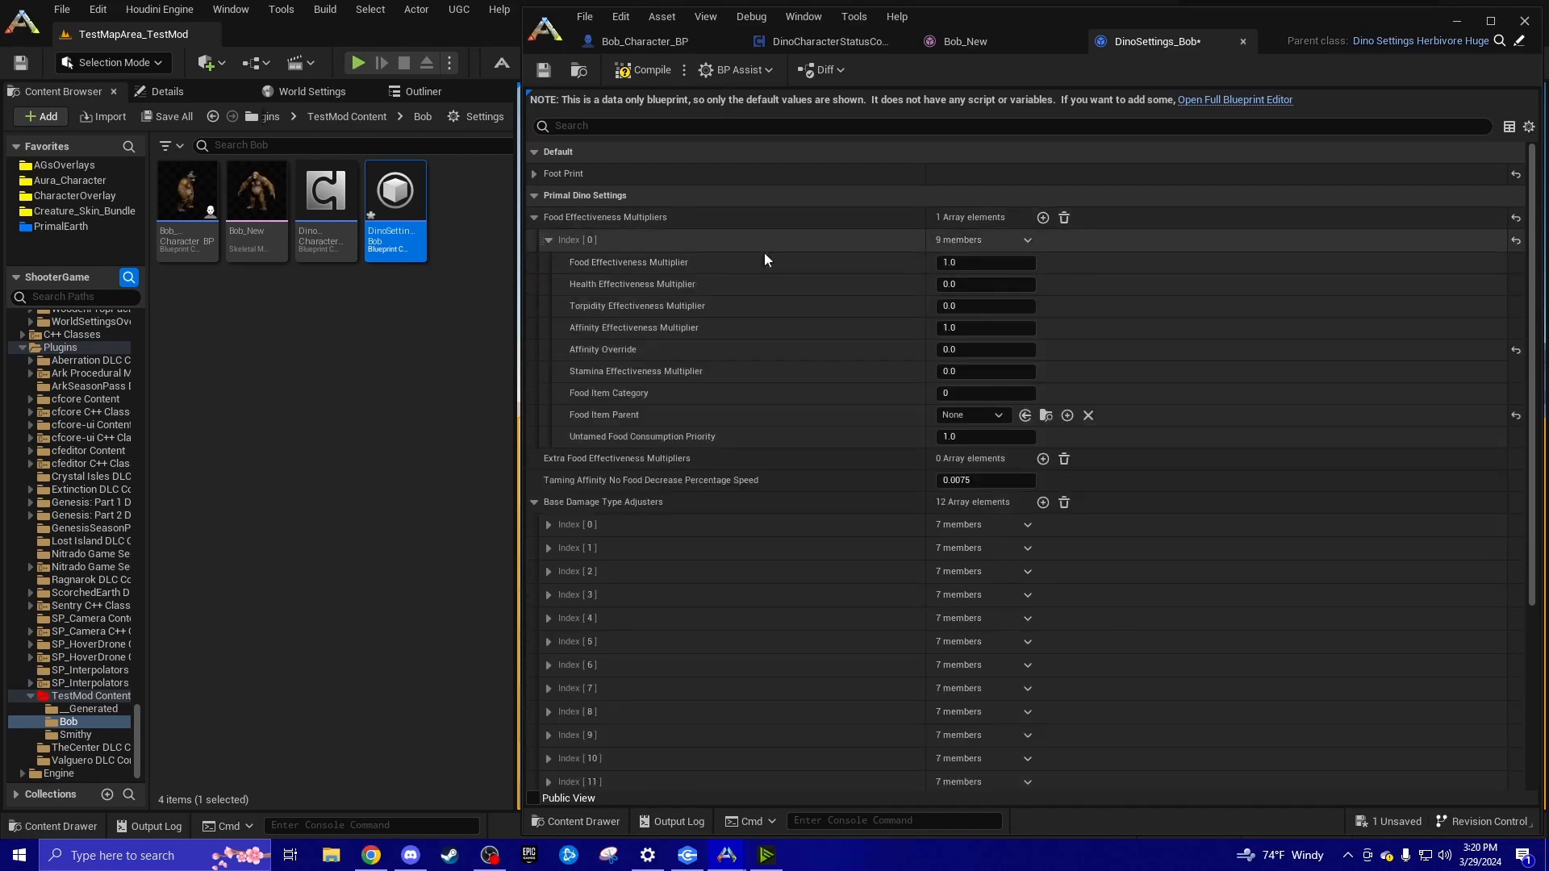
left_click(986, 263)
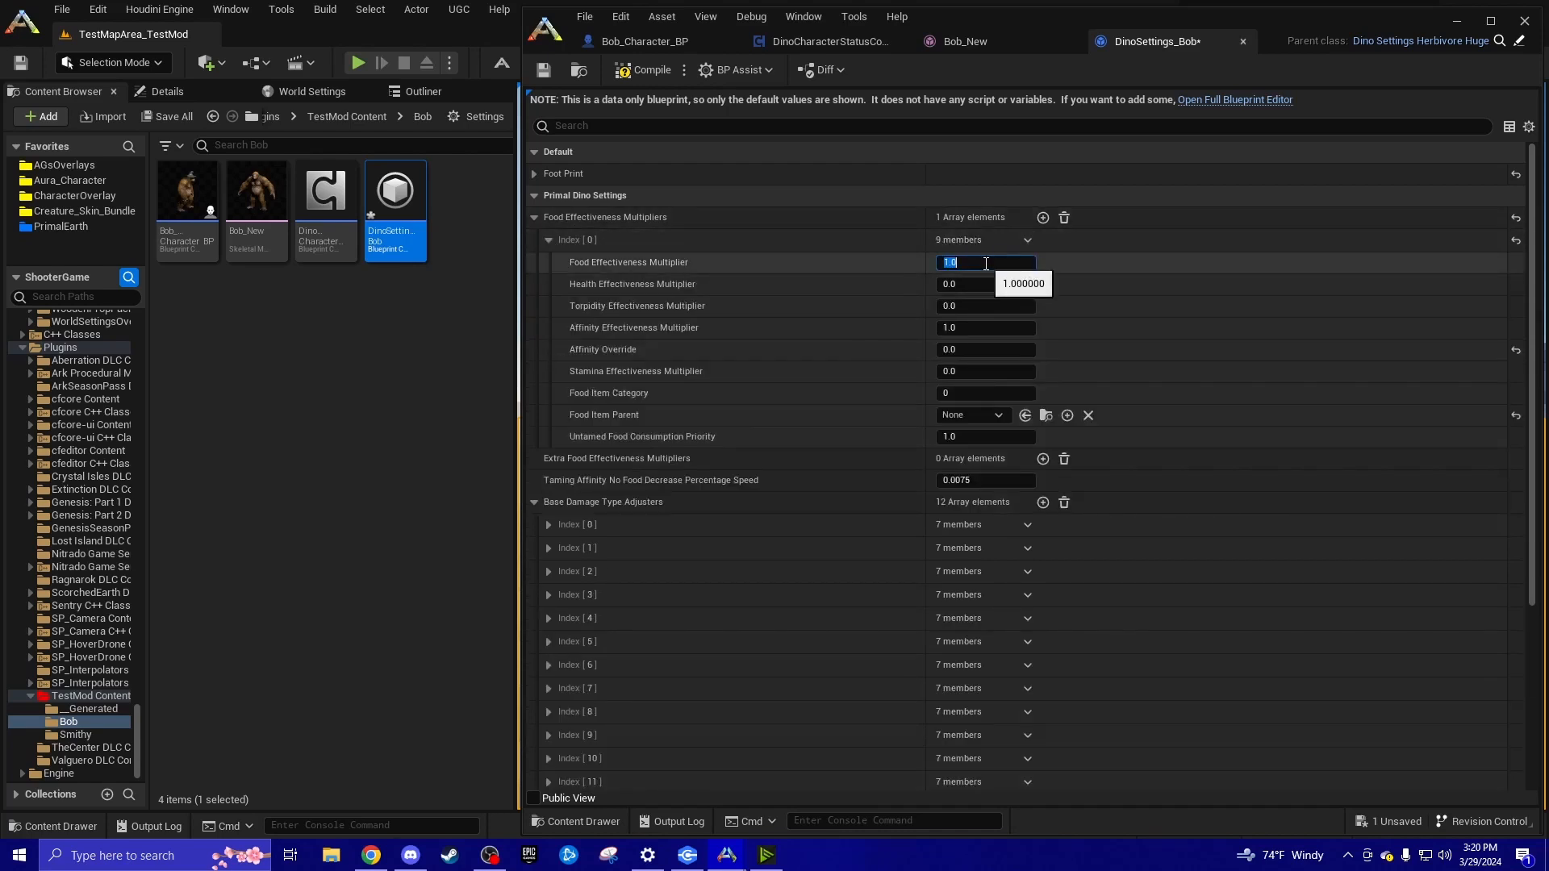
type("100")
key("Return")
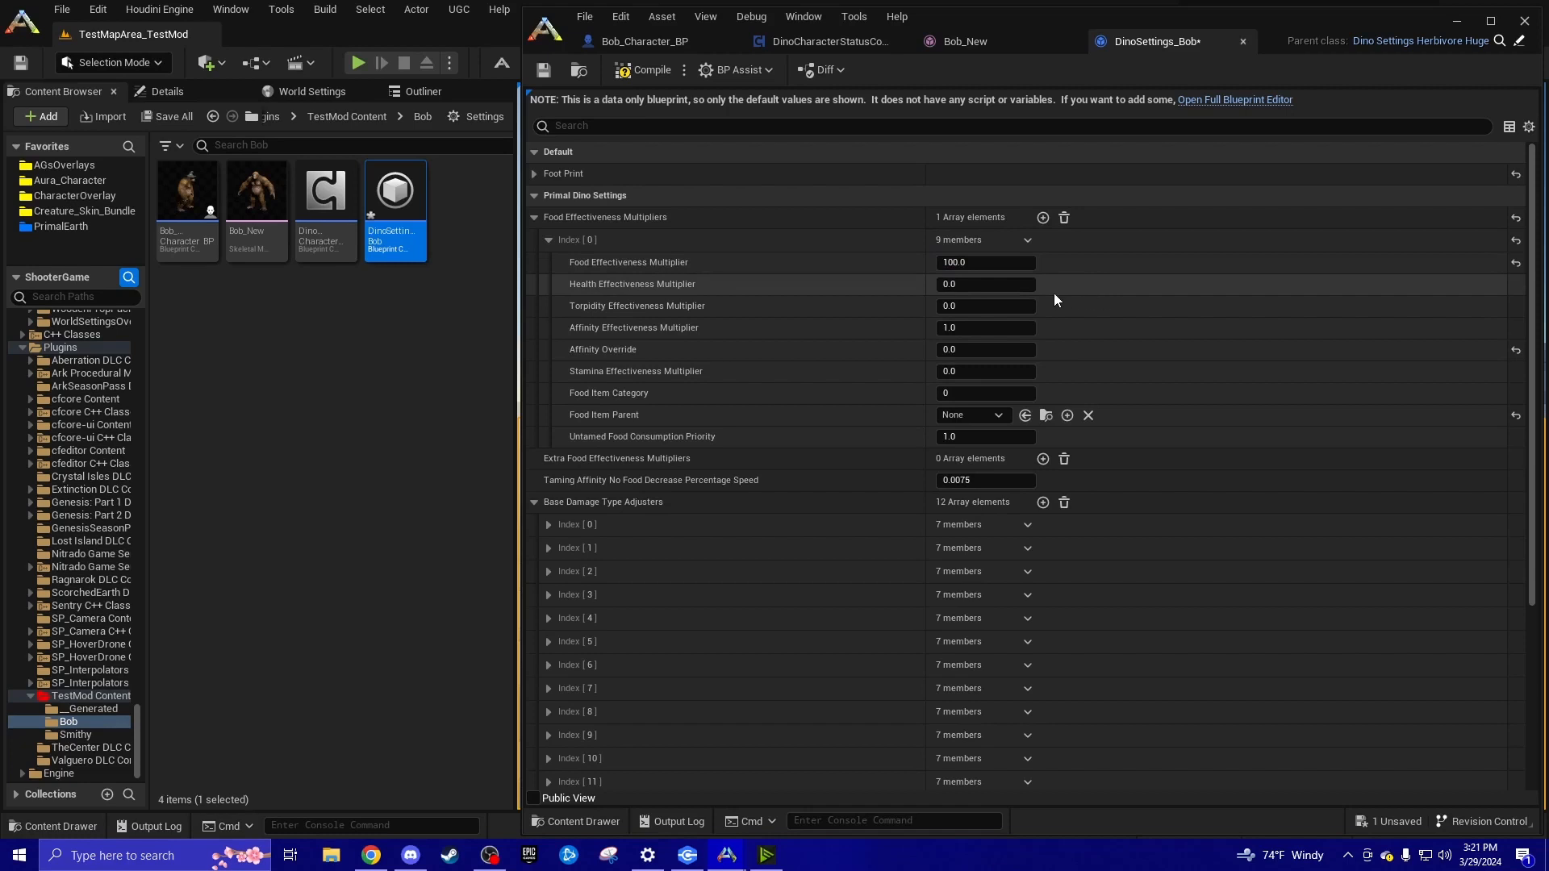
left_click(1021, 284)
type("1000")
key("Return")
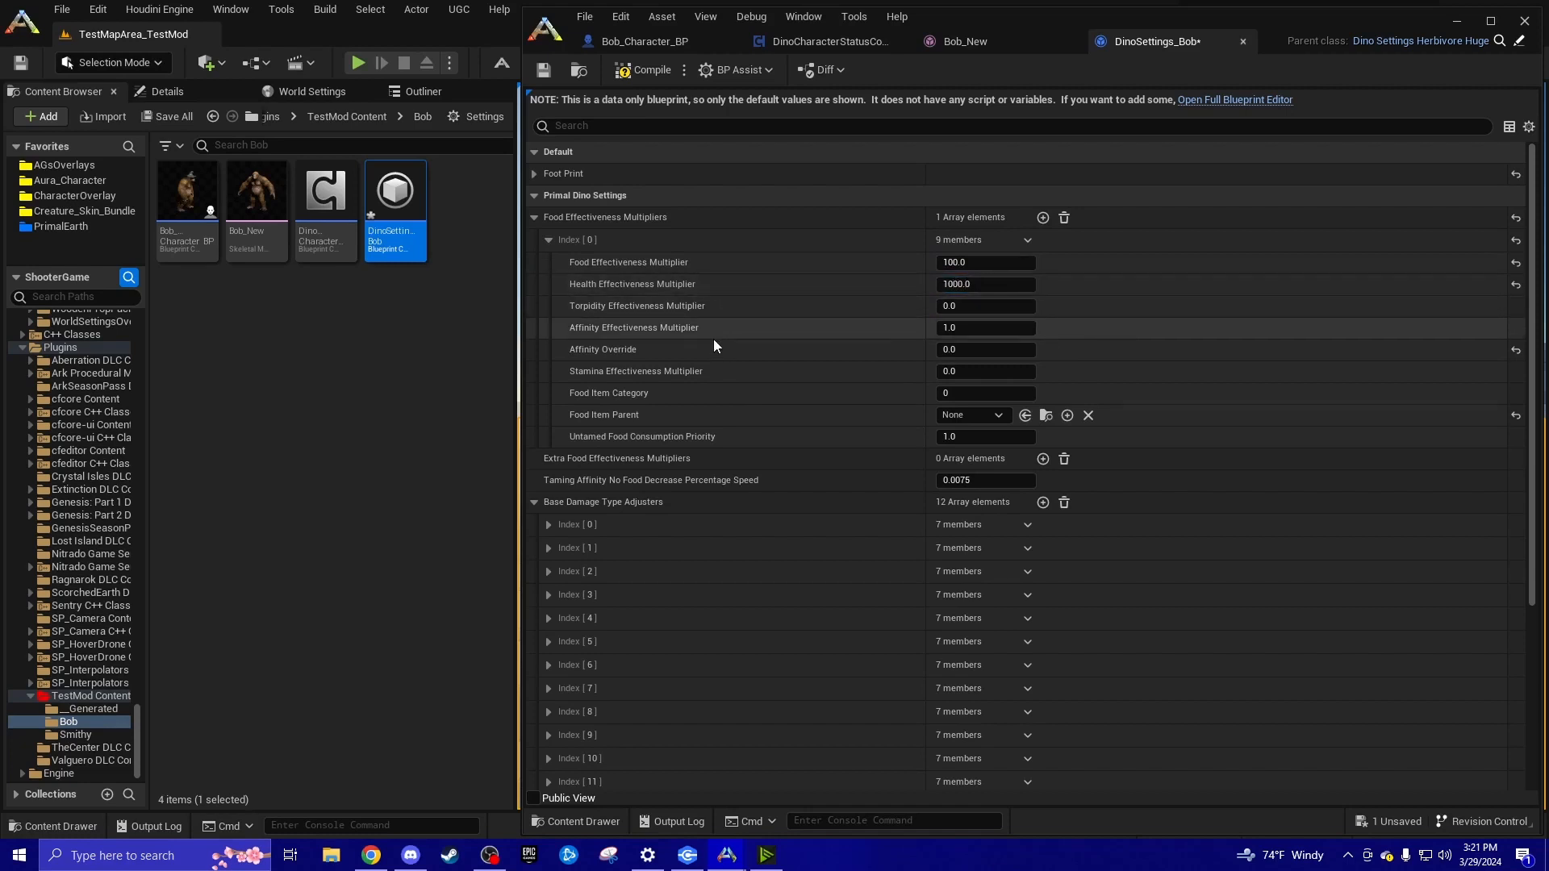
Set the new food entry's Affinity Effectiveness Multiplier to 1000 and its Affinity Override to 1
left_click(1005, 329)
type("1000")
key("Return")
left_click(971, 349)
type("10")
left_click_drag(970, 349, 892, 350)
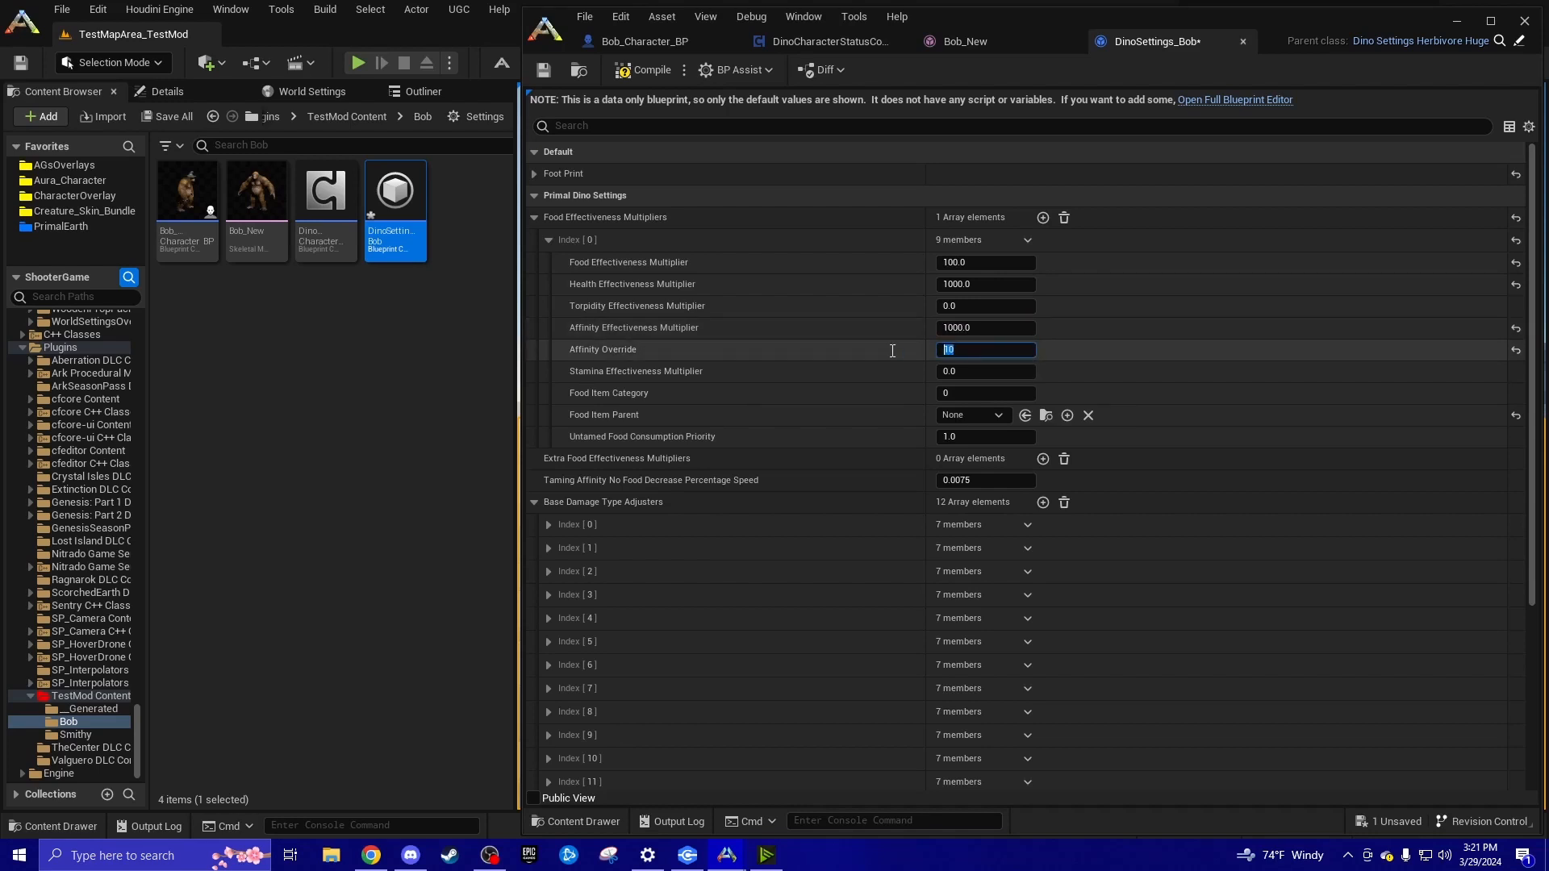
type("0")
key("Return")
left_click(962, 351)
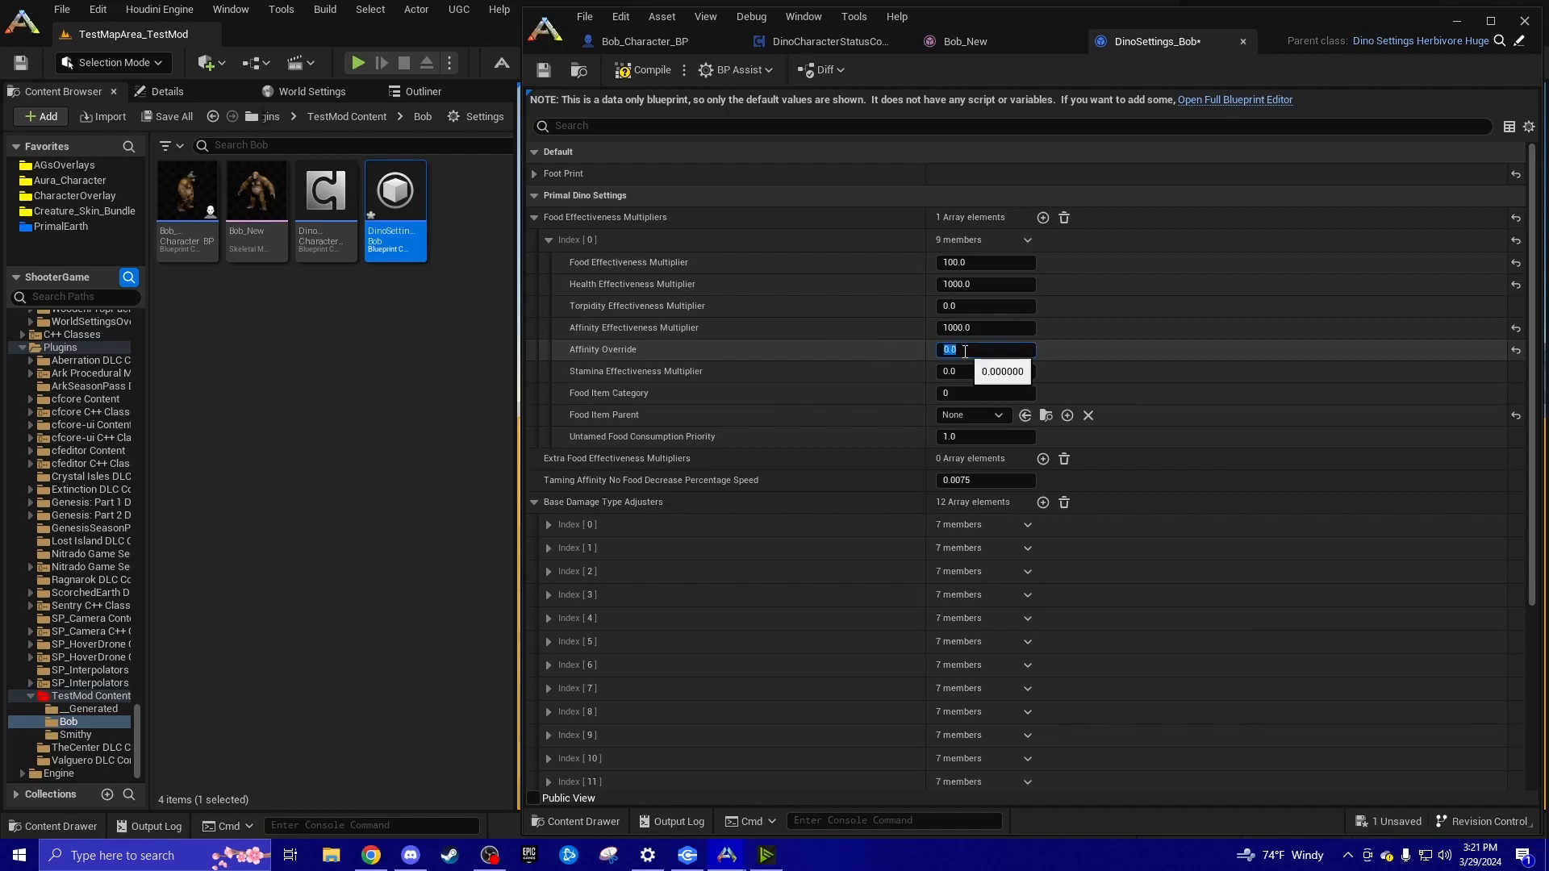
type("1")
key("Return")
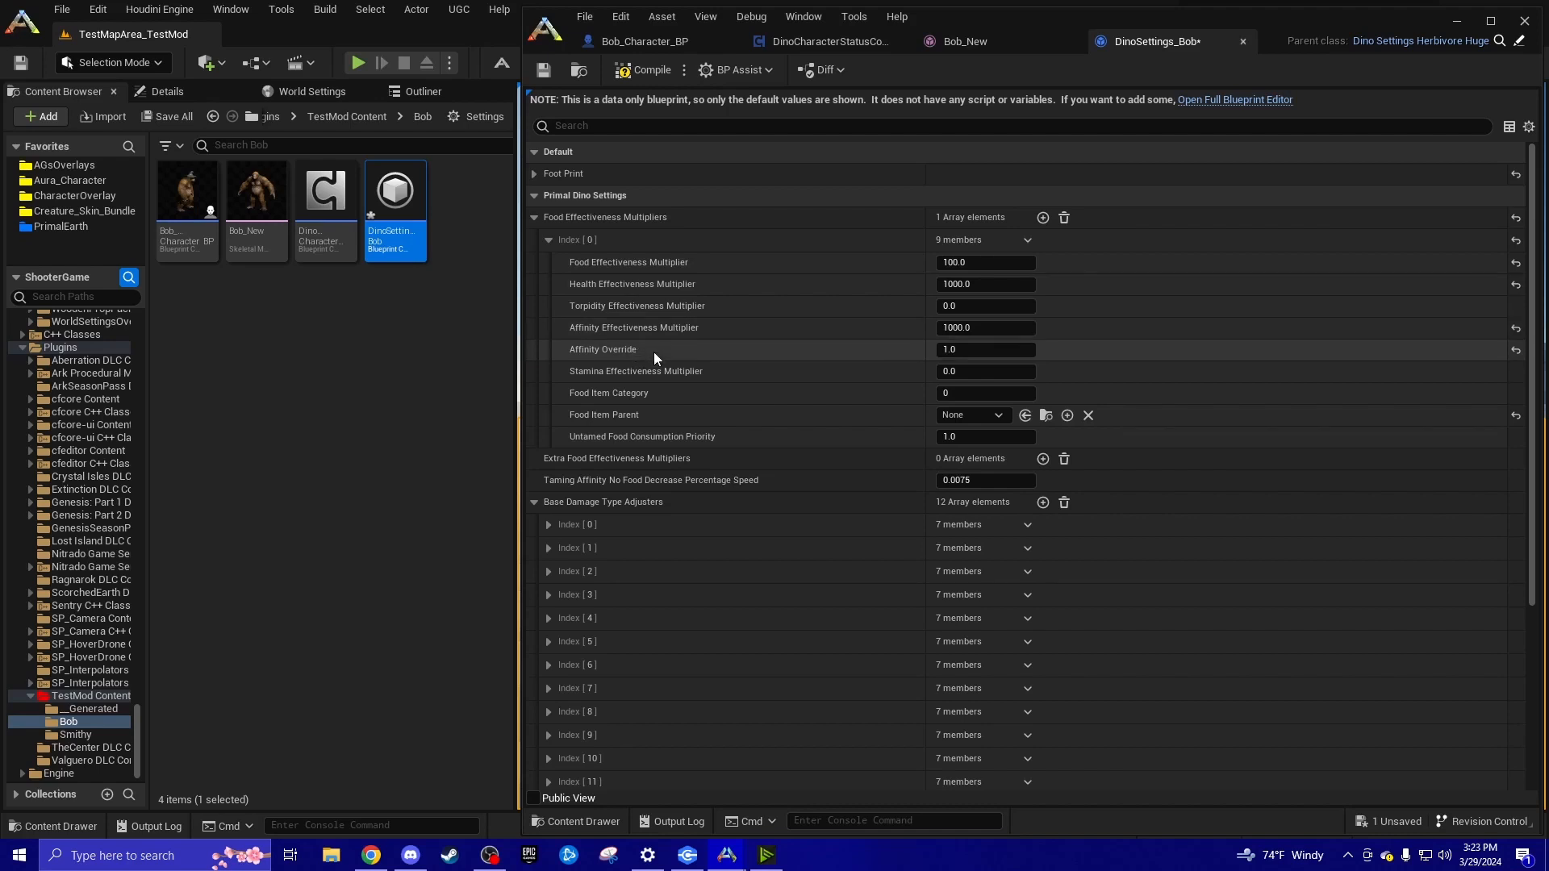
Choose PrimalItemConsumable_Berry_Mejoberry as the Food Item Parent of the new food entry
left_click(960, 415)
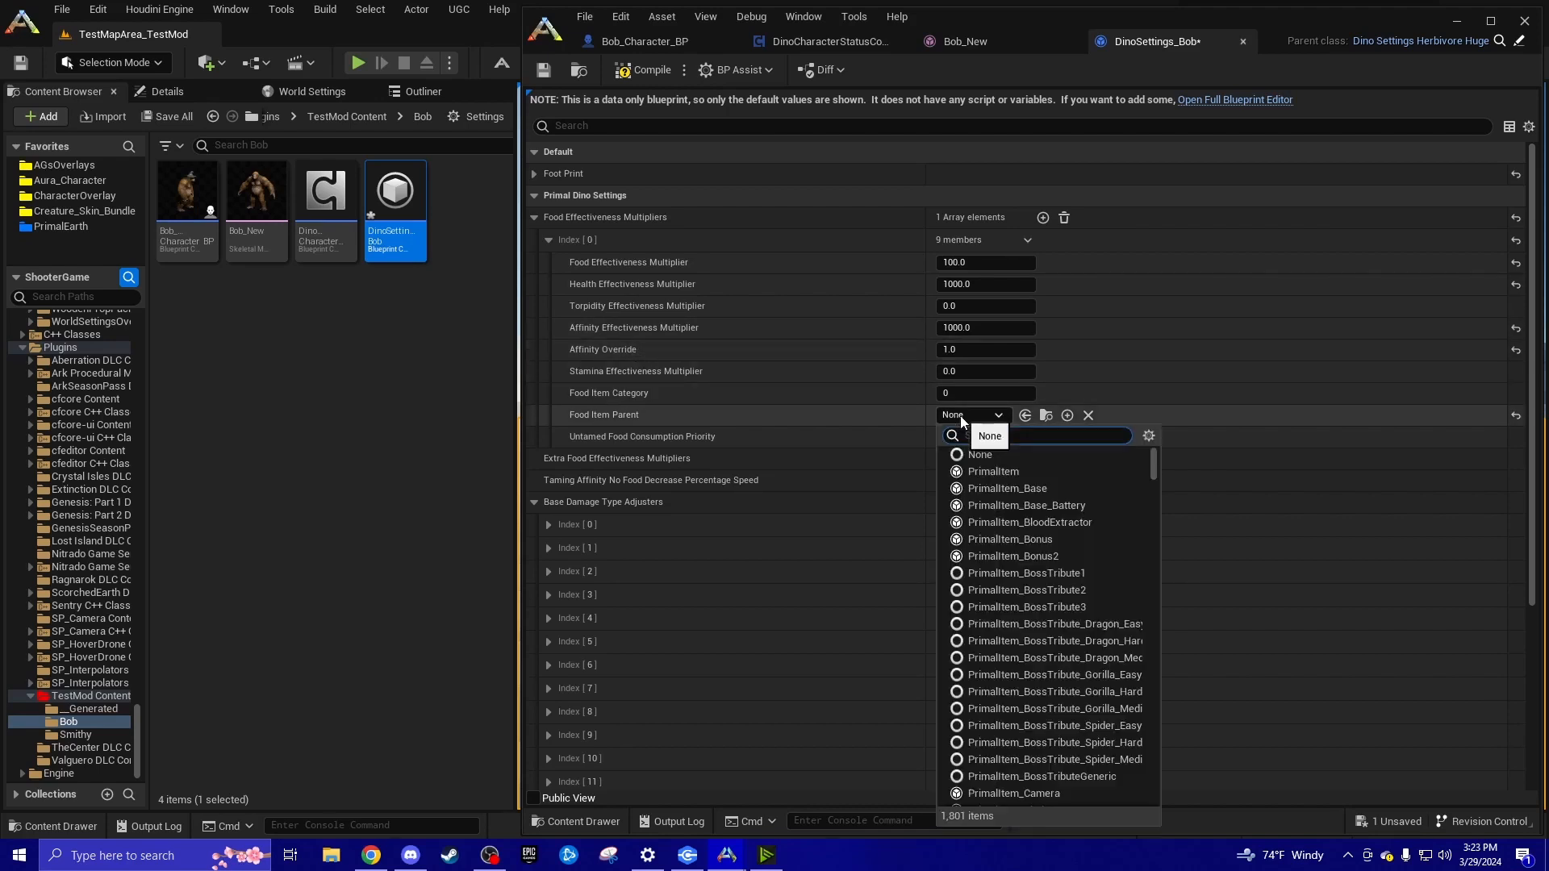
type("meg")
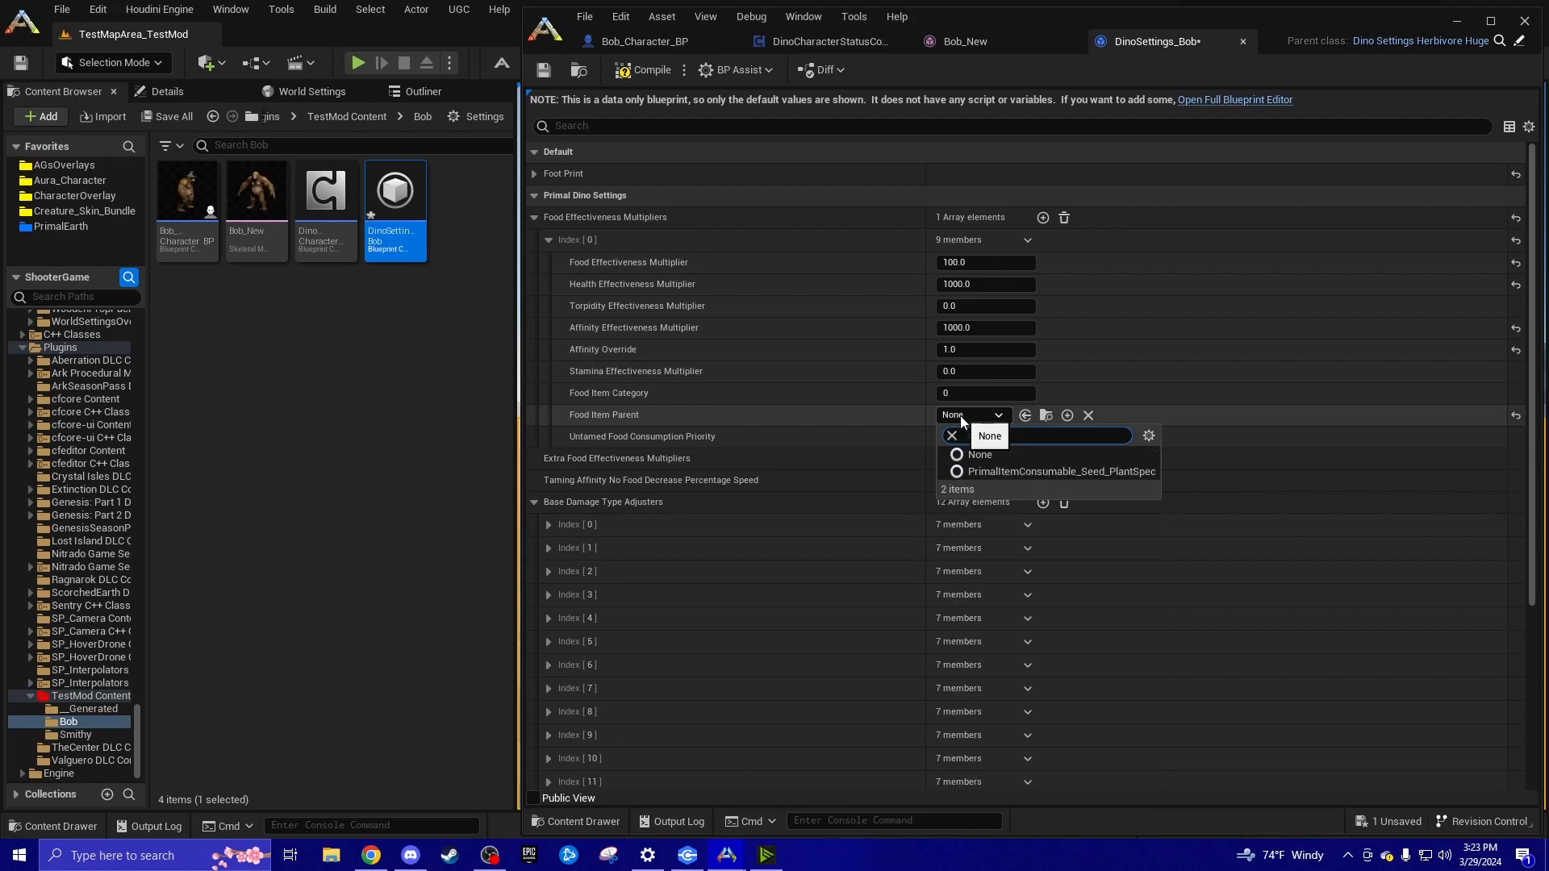
key("BackSpace")
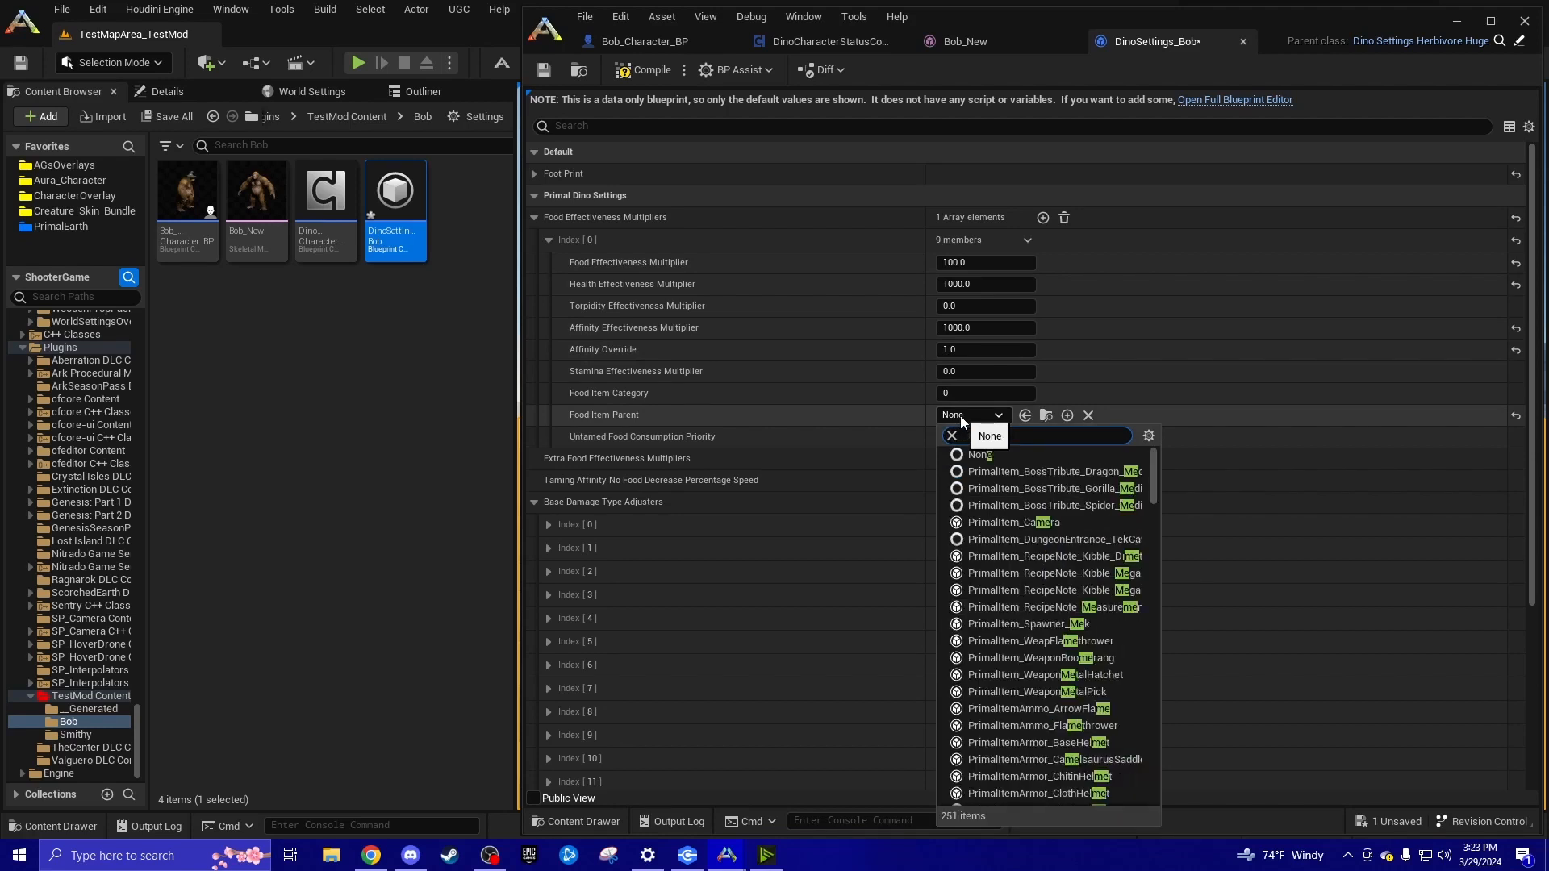
type("jo")
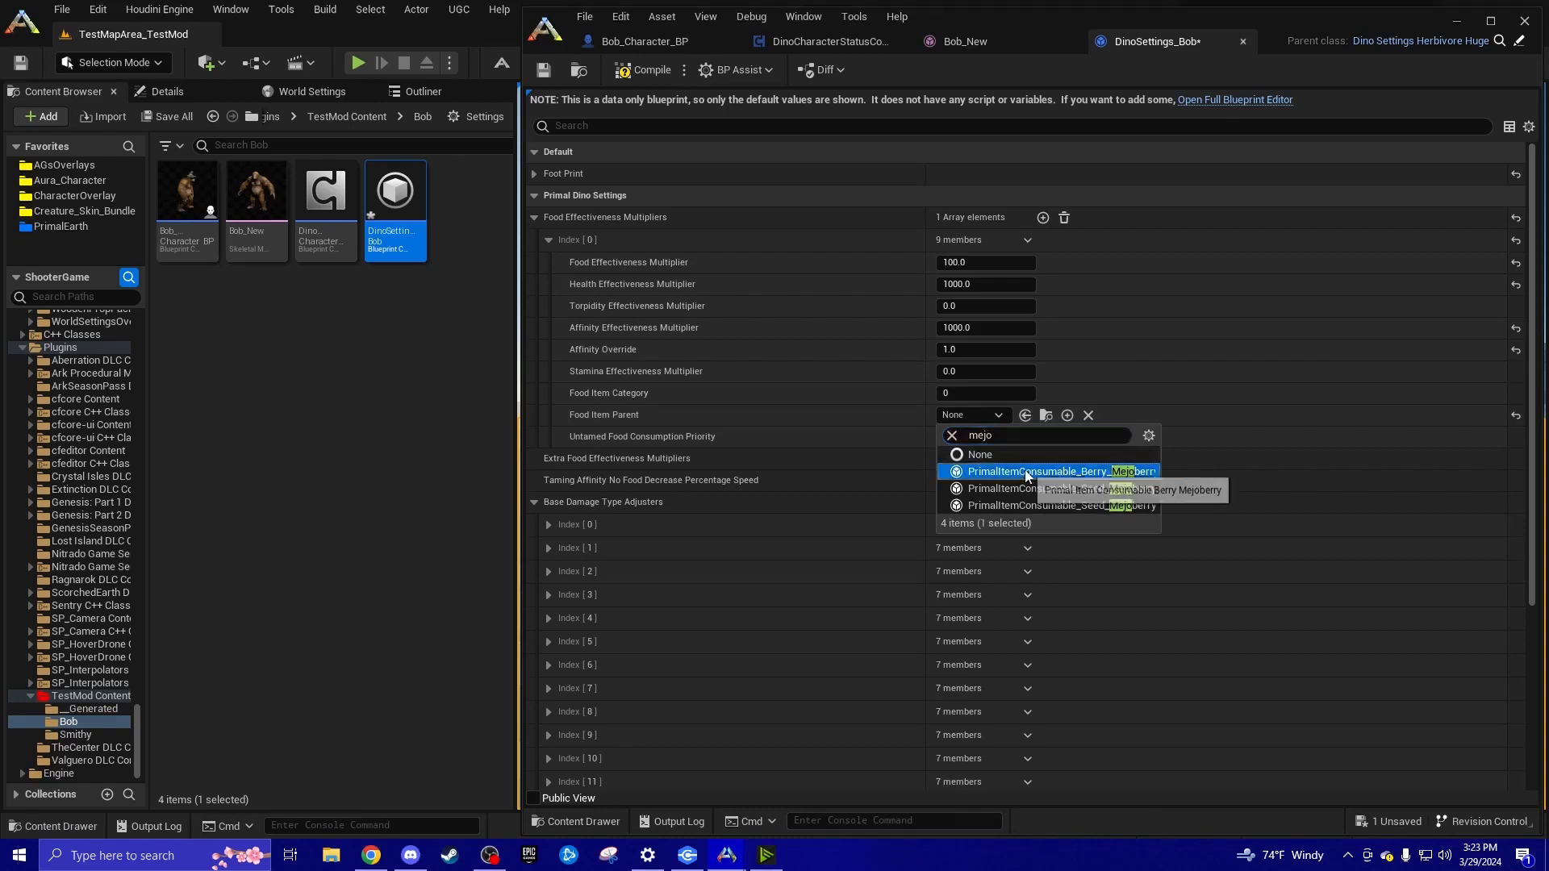
left_click(1025, 472)
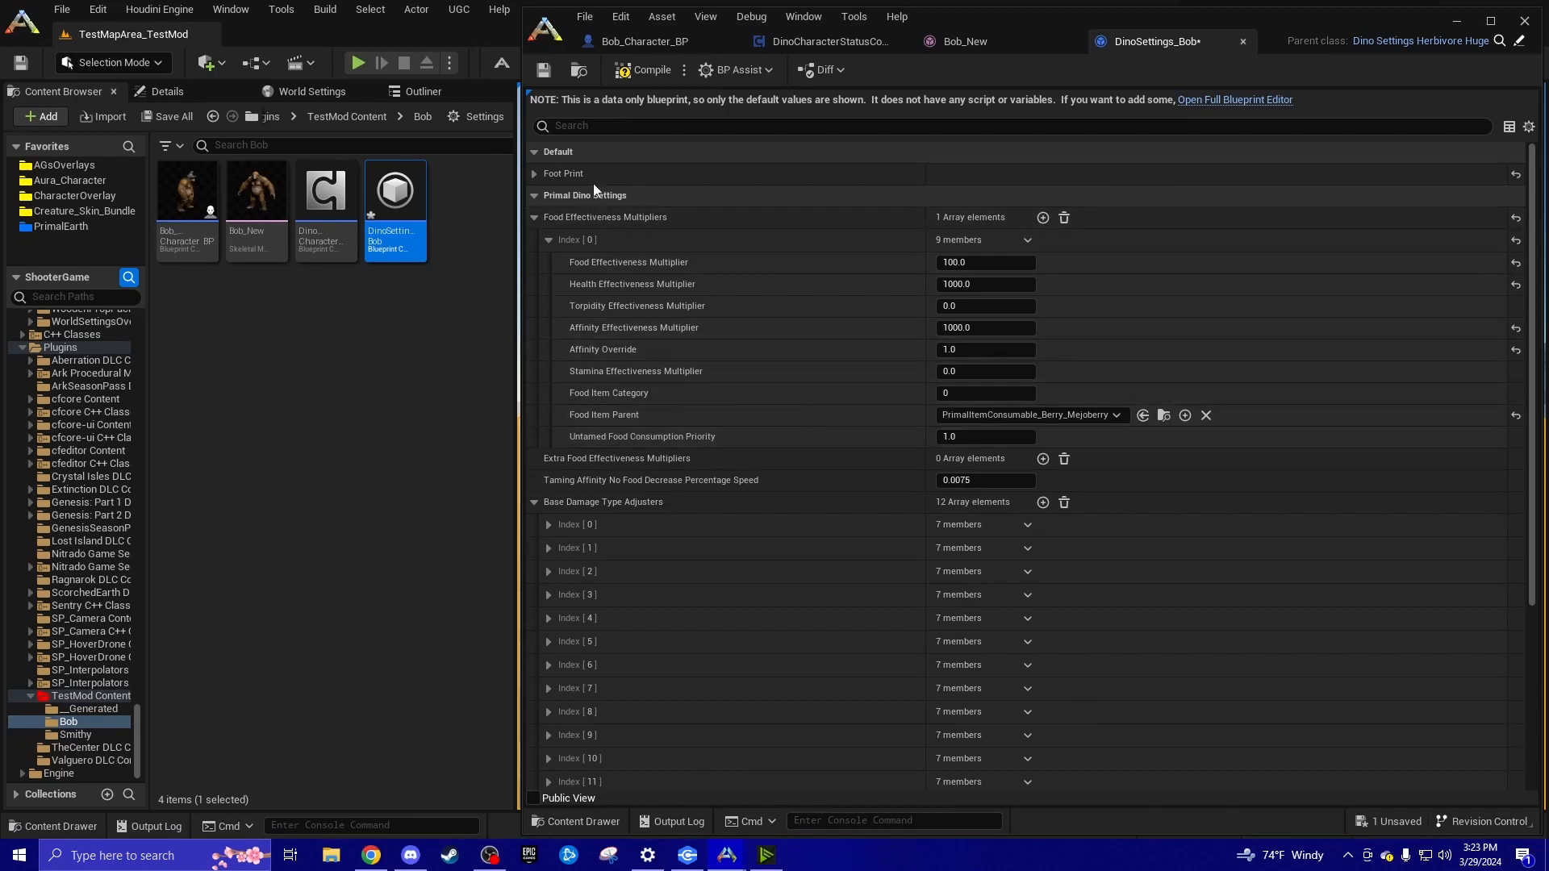
Expand all Base Damage Type Adjusters entries and examine their damage type classes and damage multipliers
scroll(653, 391, "down", 3)
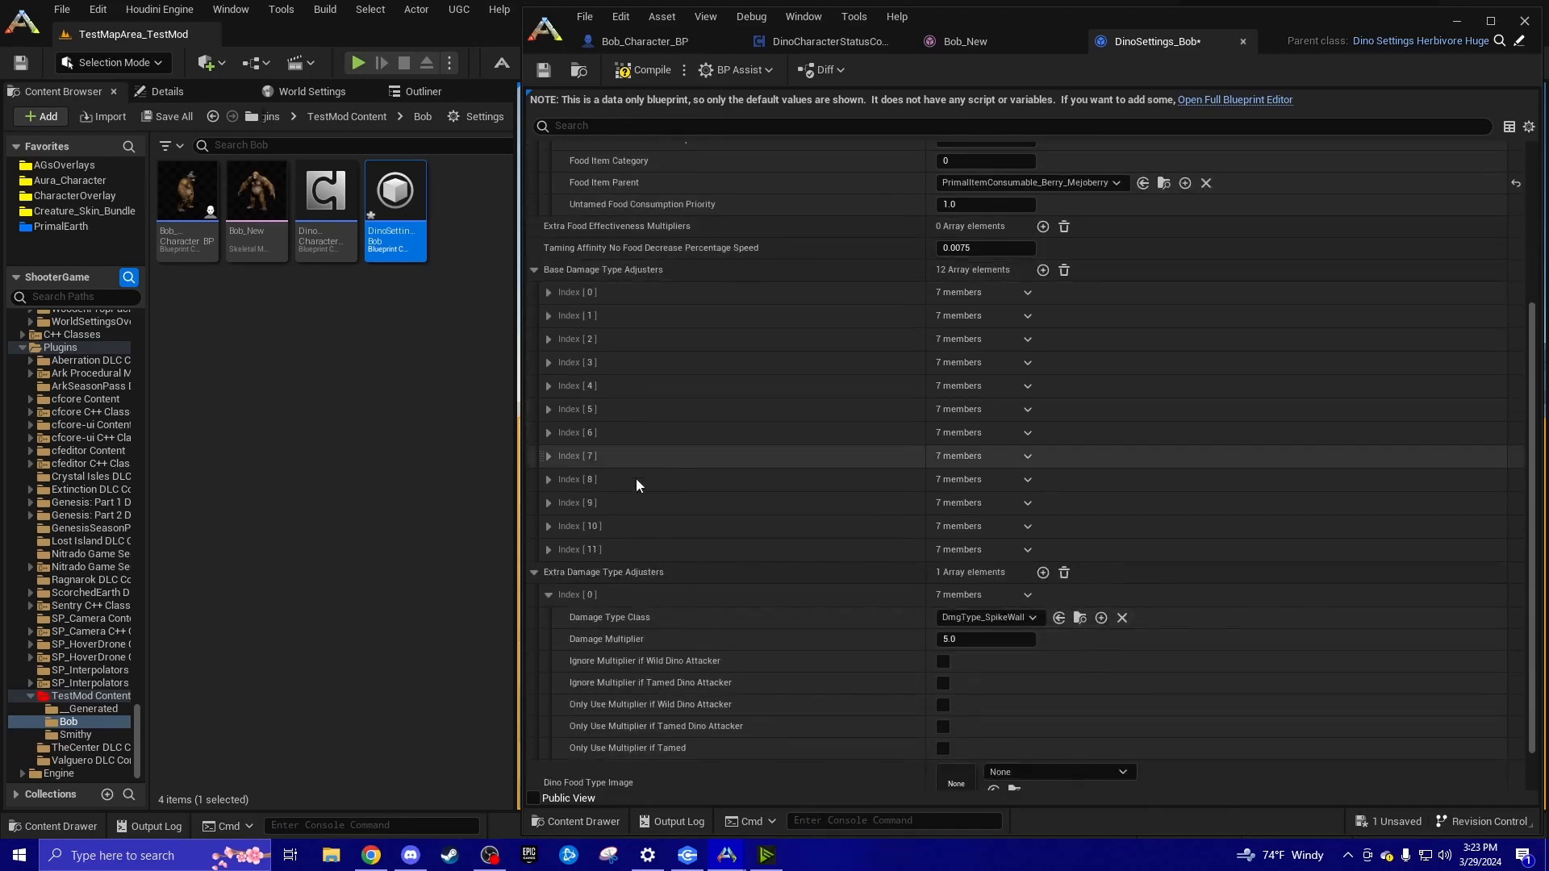
left_click(535, 572)
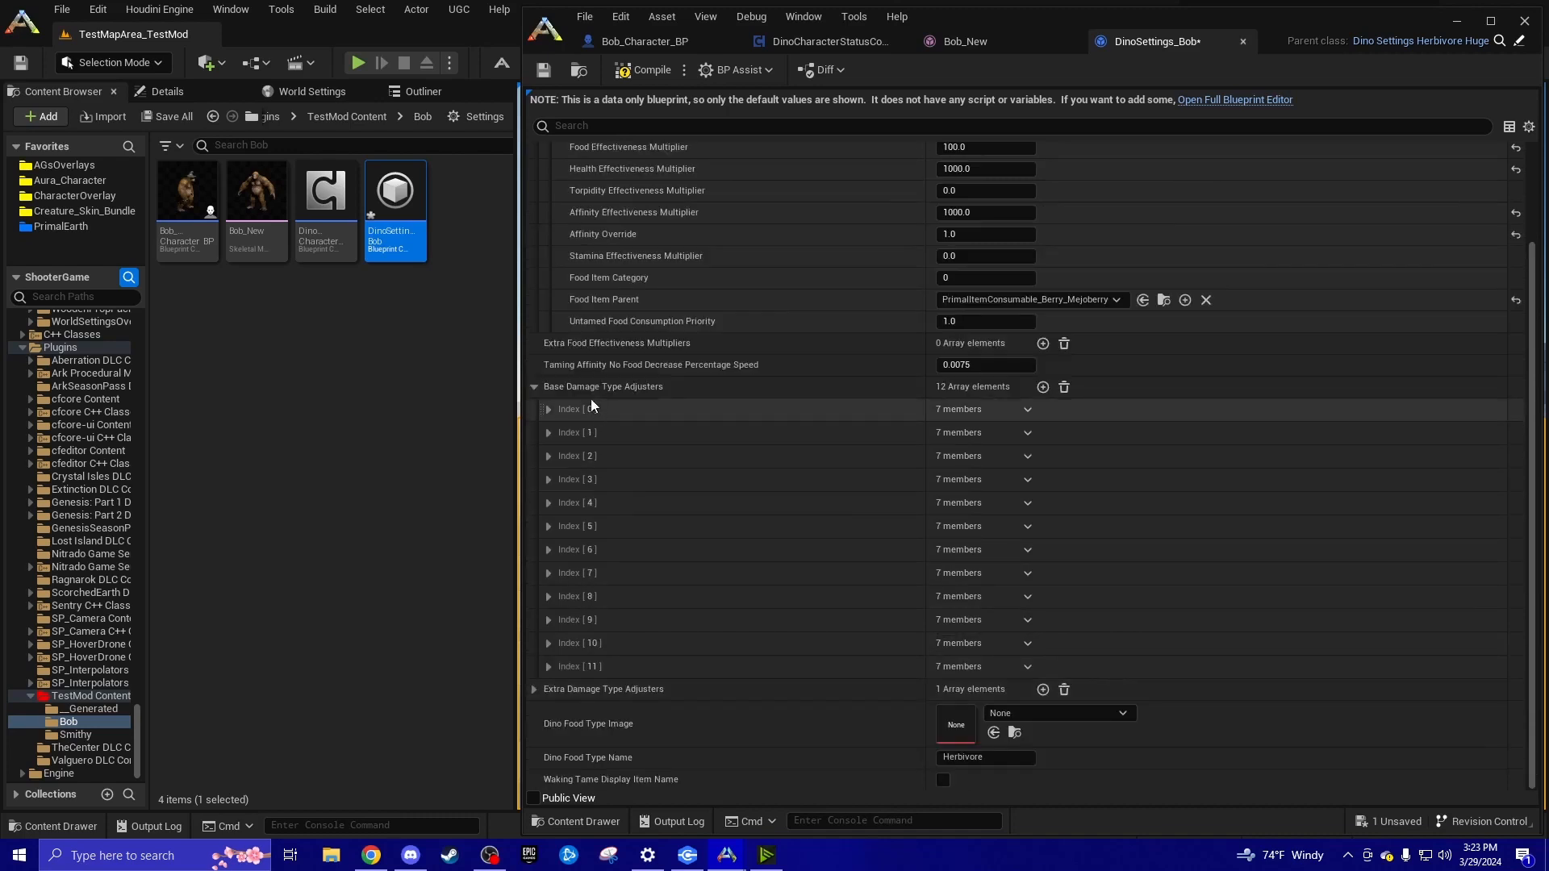
left_click(548, 666)
left_click(546, 642)
left_click(548, 619)
left_click(547, 596)
left_click(547, 573)
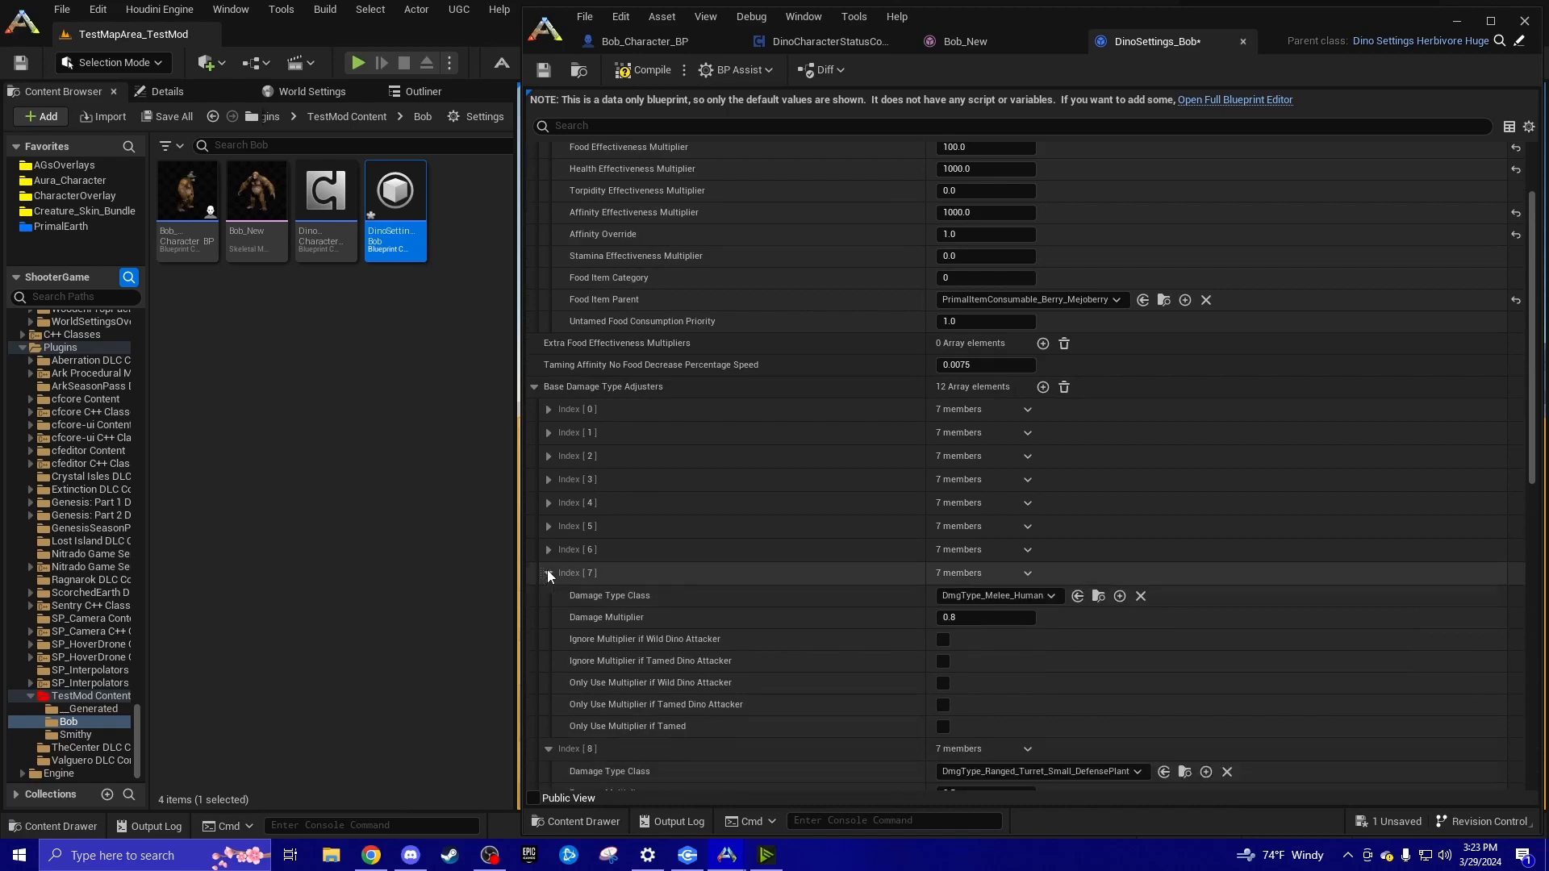
left_click(548, 550)
left_click(548, 526)
left_click(548, 502)
left_click(548, 479)
left_click(547, 456)
left_click(547, 432)
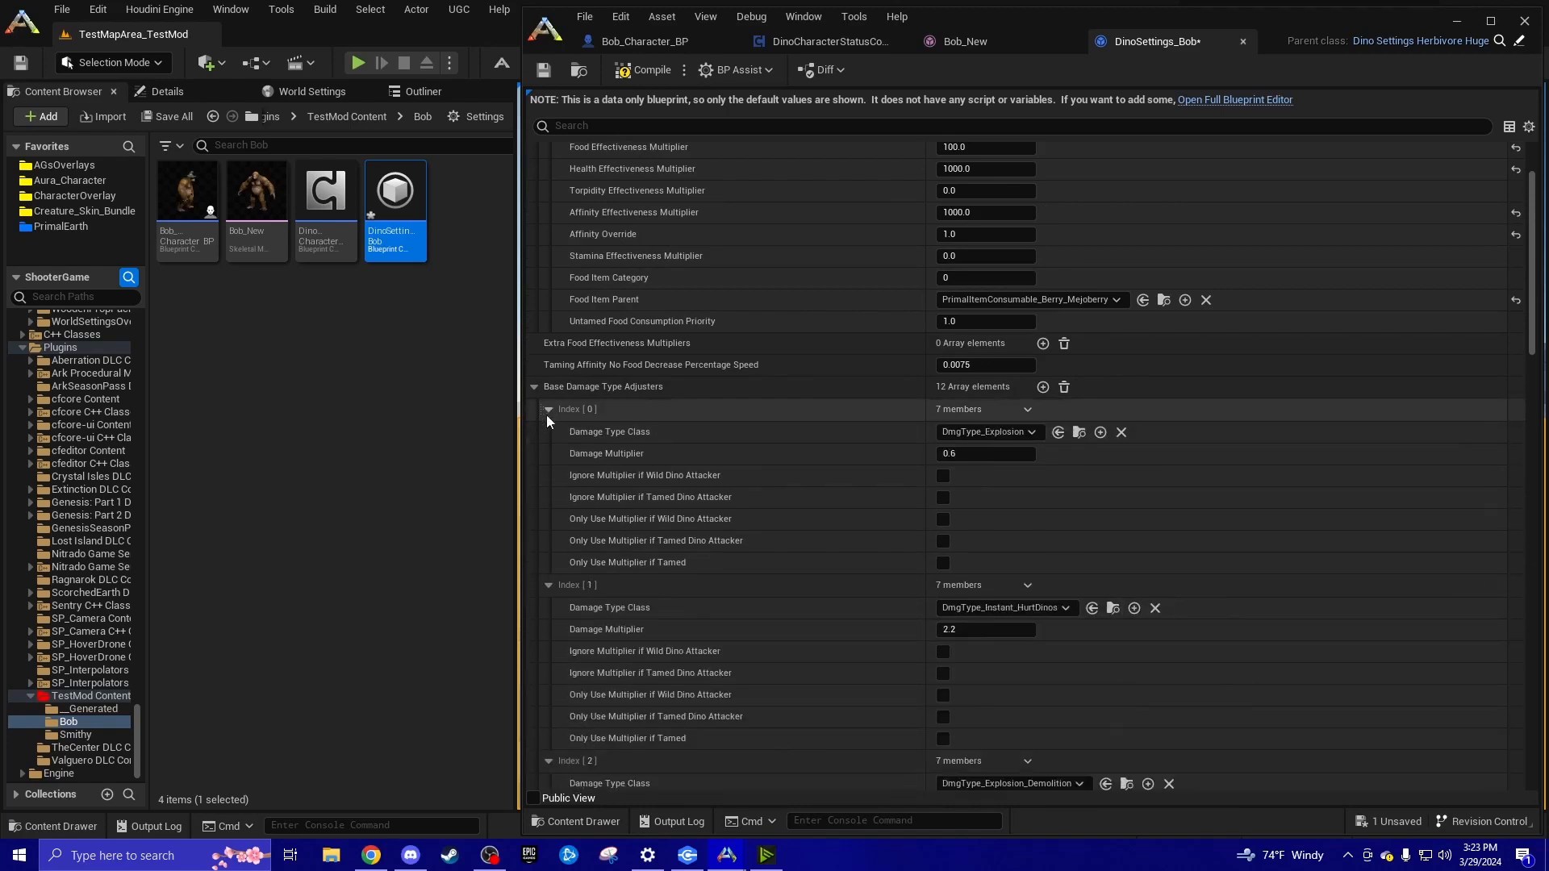
left_click(546, 414)
scroll(597, 458, "down", 2)
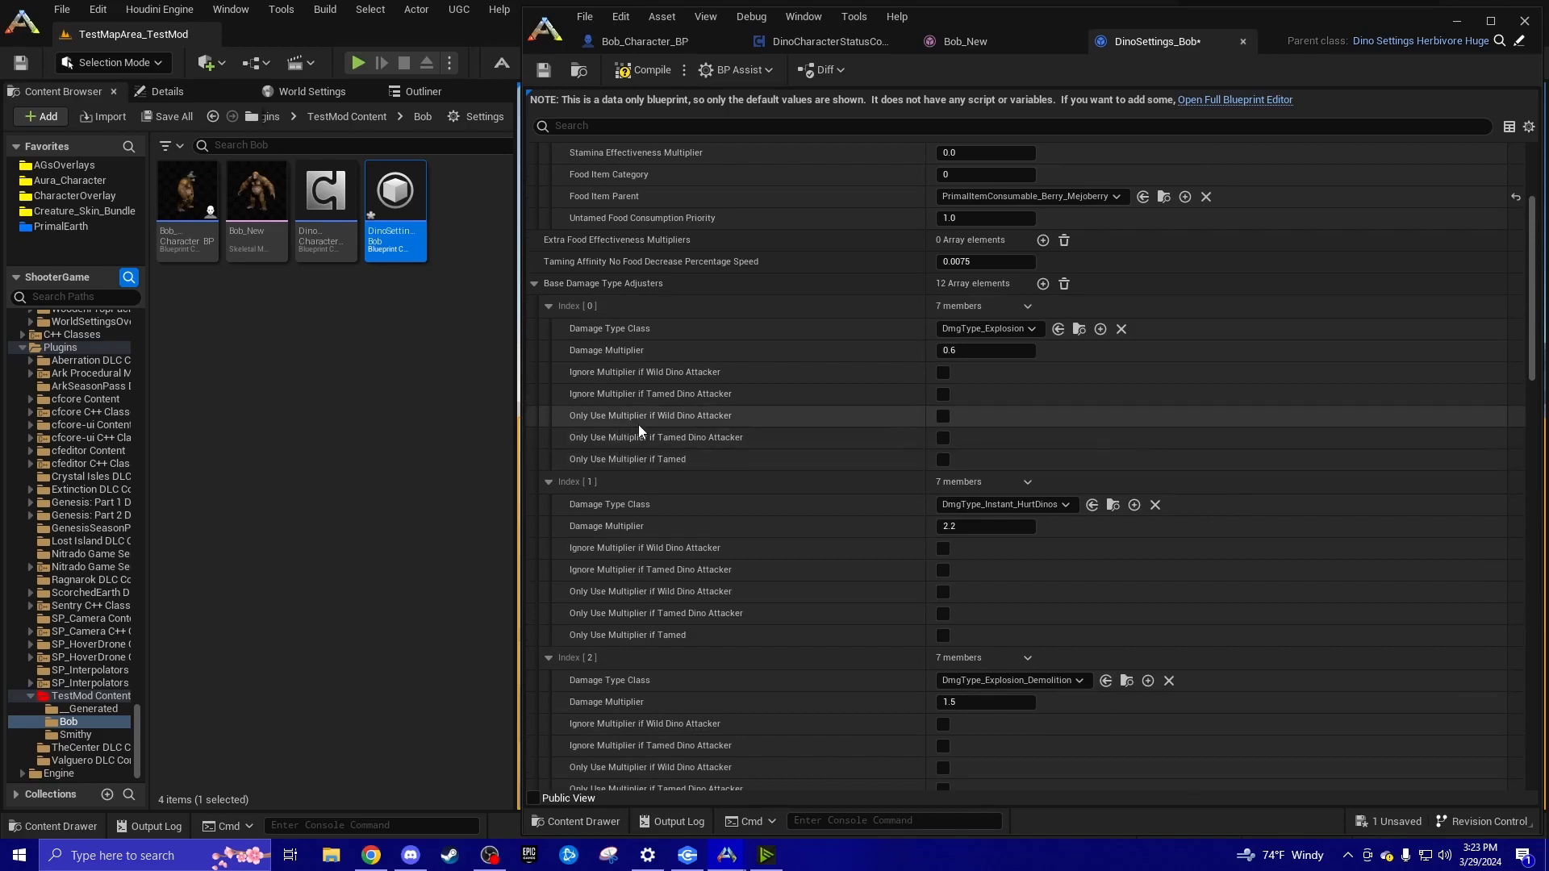
scroll(609, 419, "down", 2)
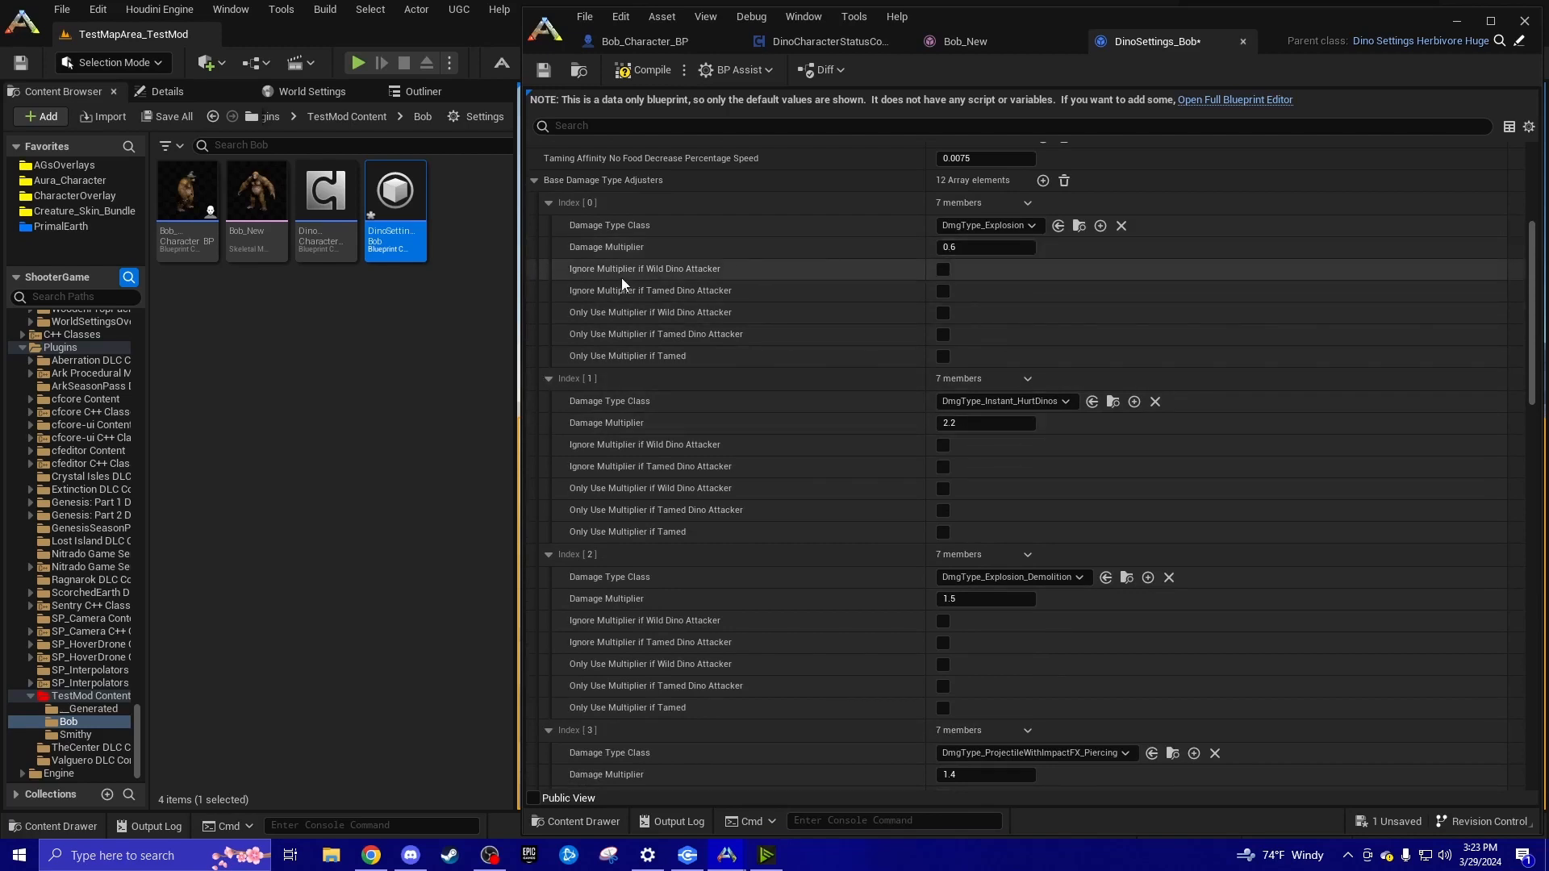
Collapse the Base Damage Type Adjusters entries, leaving only the details of Index 0 expanded
left_click(549, 203)
left_click(548, 226)
left_click(549, 250)
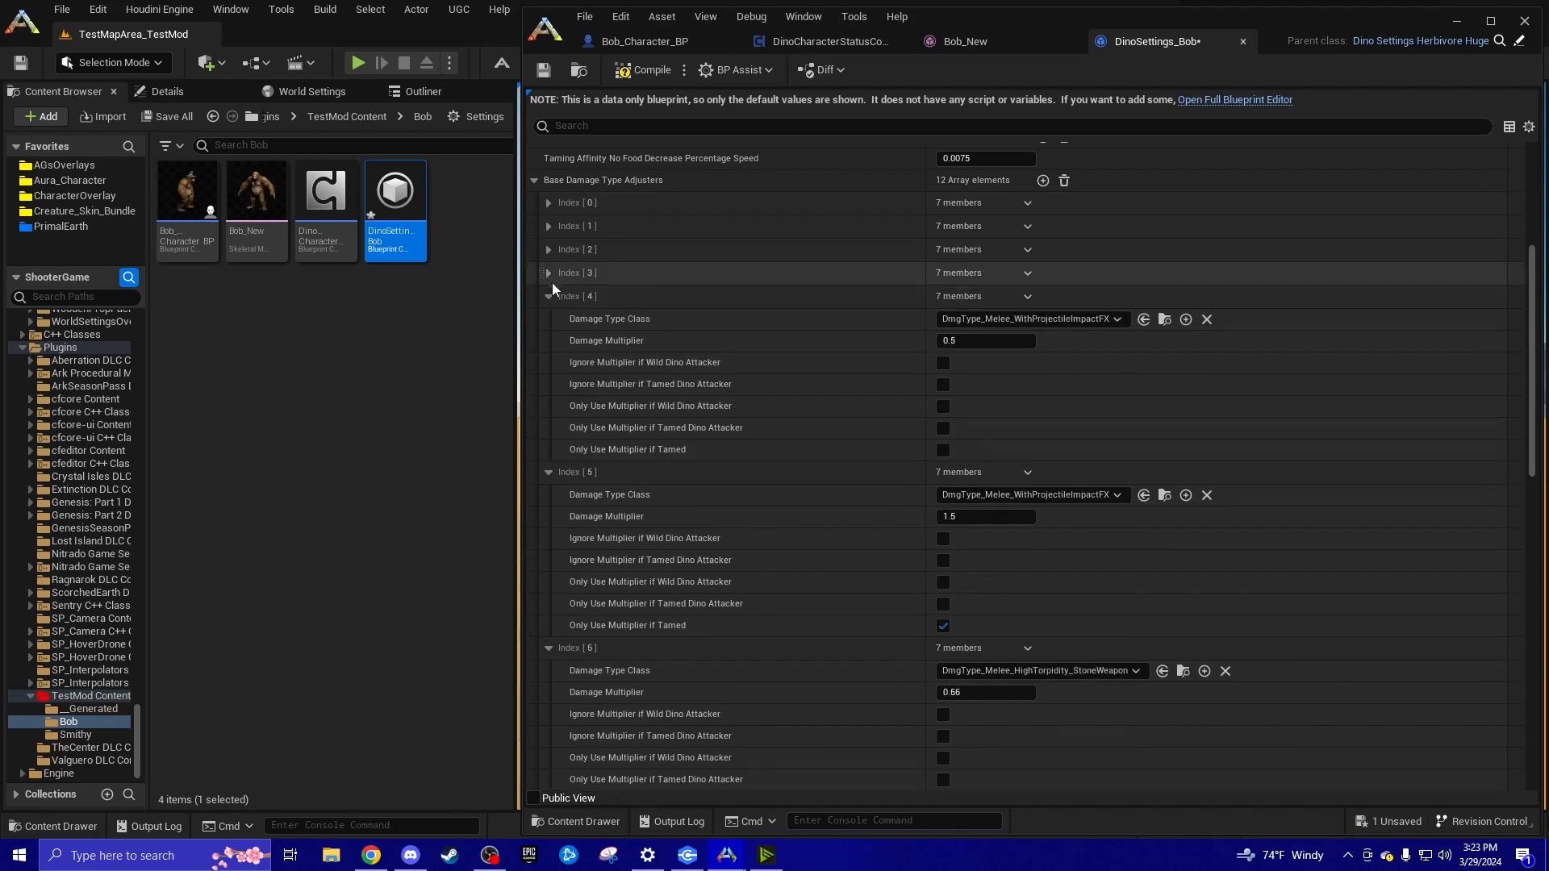
left_click(548, 273)
left_click(548, 296)
left_click(549, 319)
left_click(548, 343)
left_click(548, 366)
left_click(548, 389)
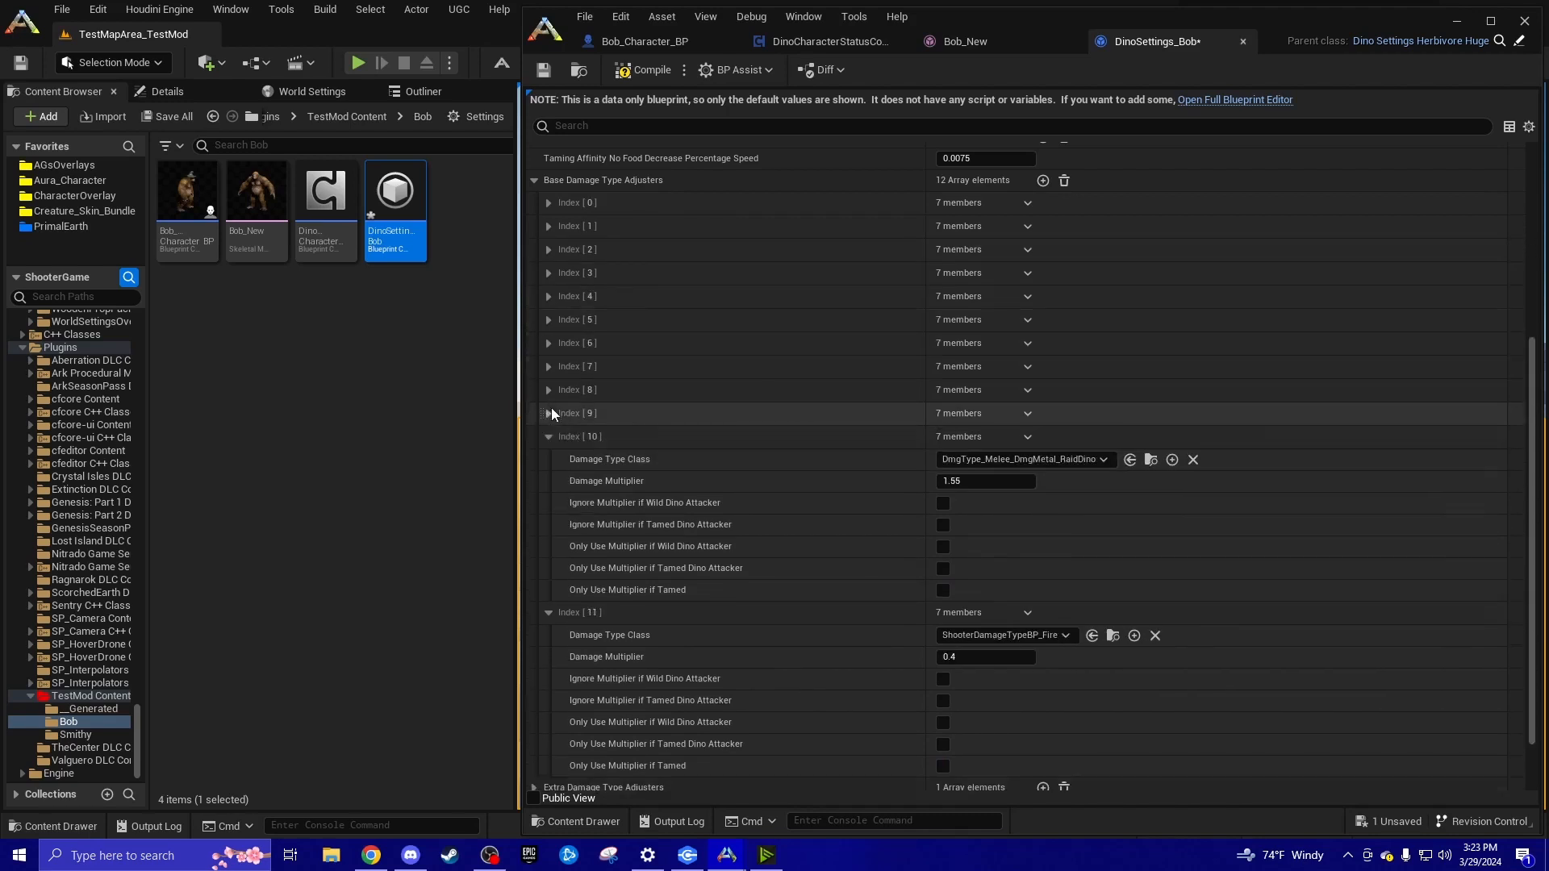
left_click(550, 413)
left_click(555, 437)
left_click(549, 514)
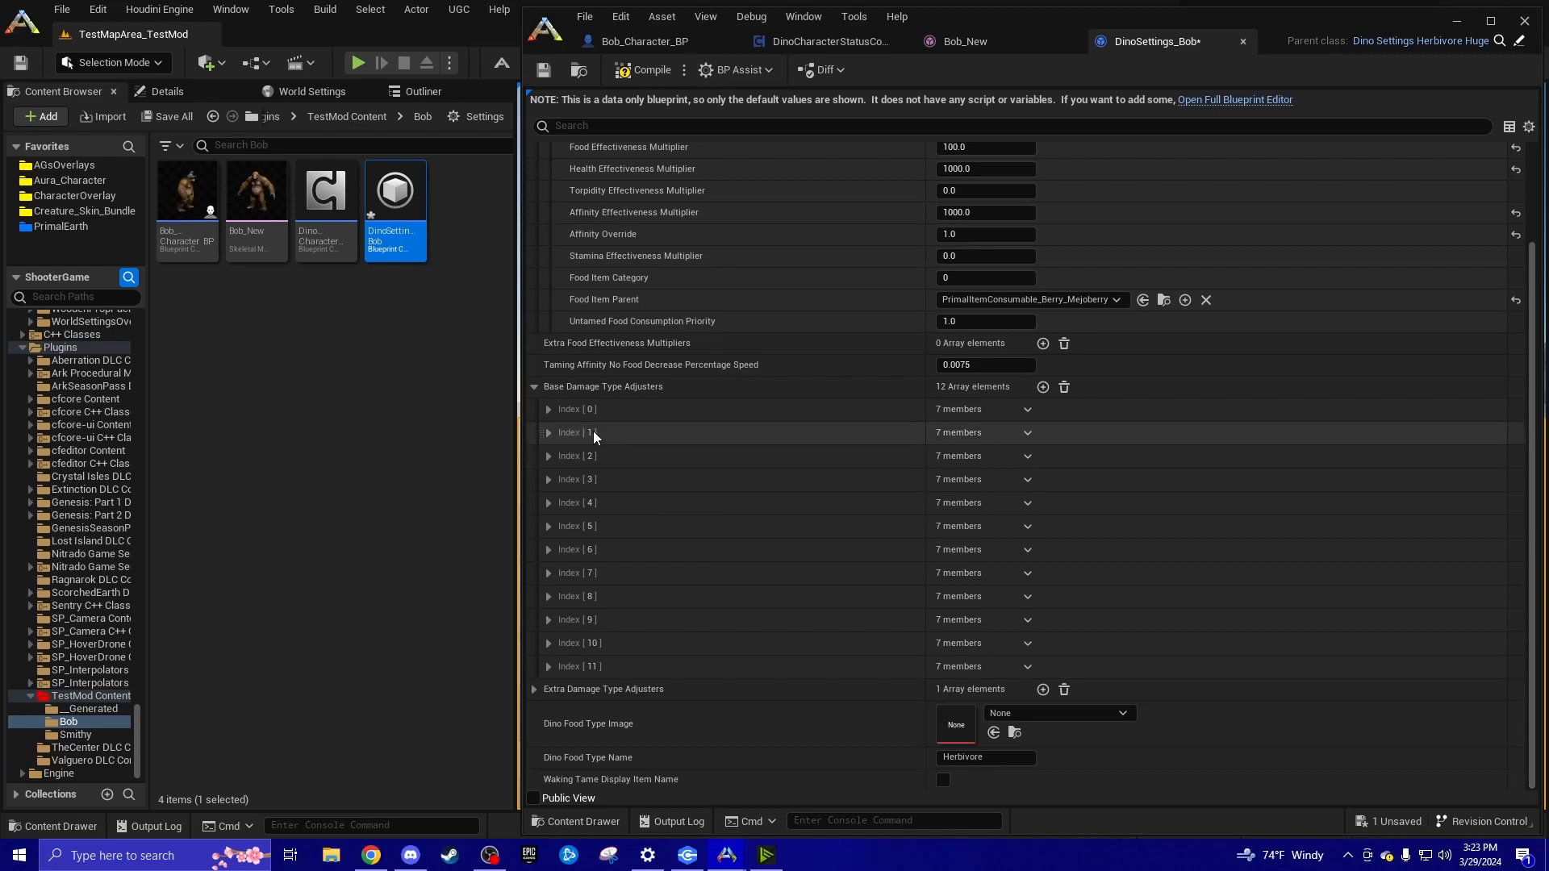
left_click(549, 409)
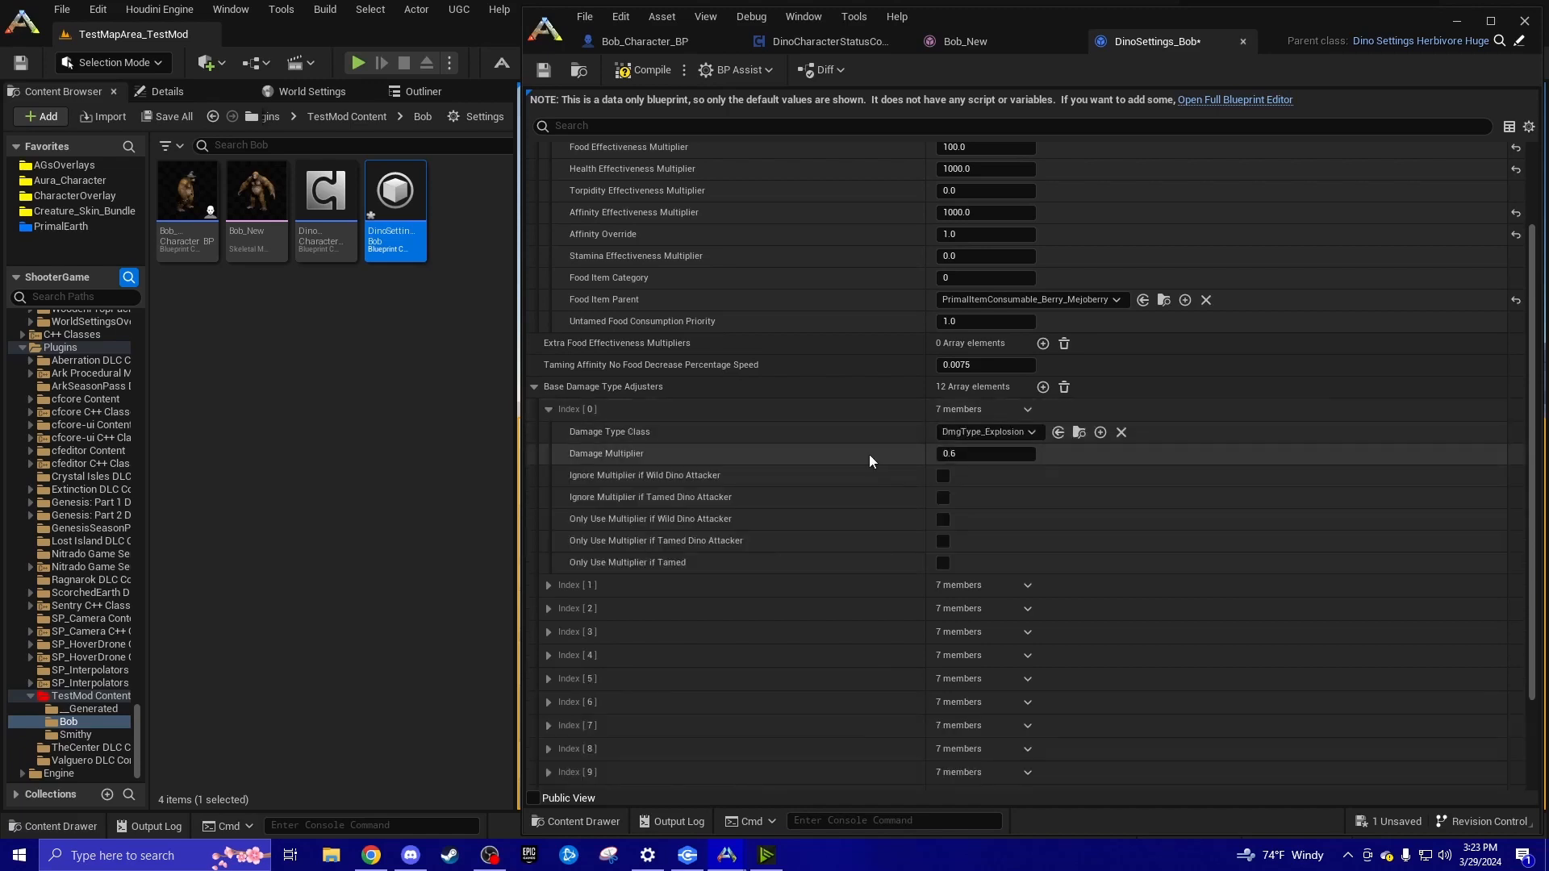
Clear all Base Damage Type Adjusters in DinoSettings_Bob and add three new array elements
left_click(547, 409)
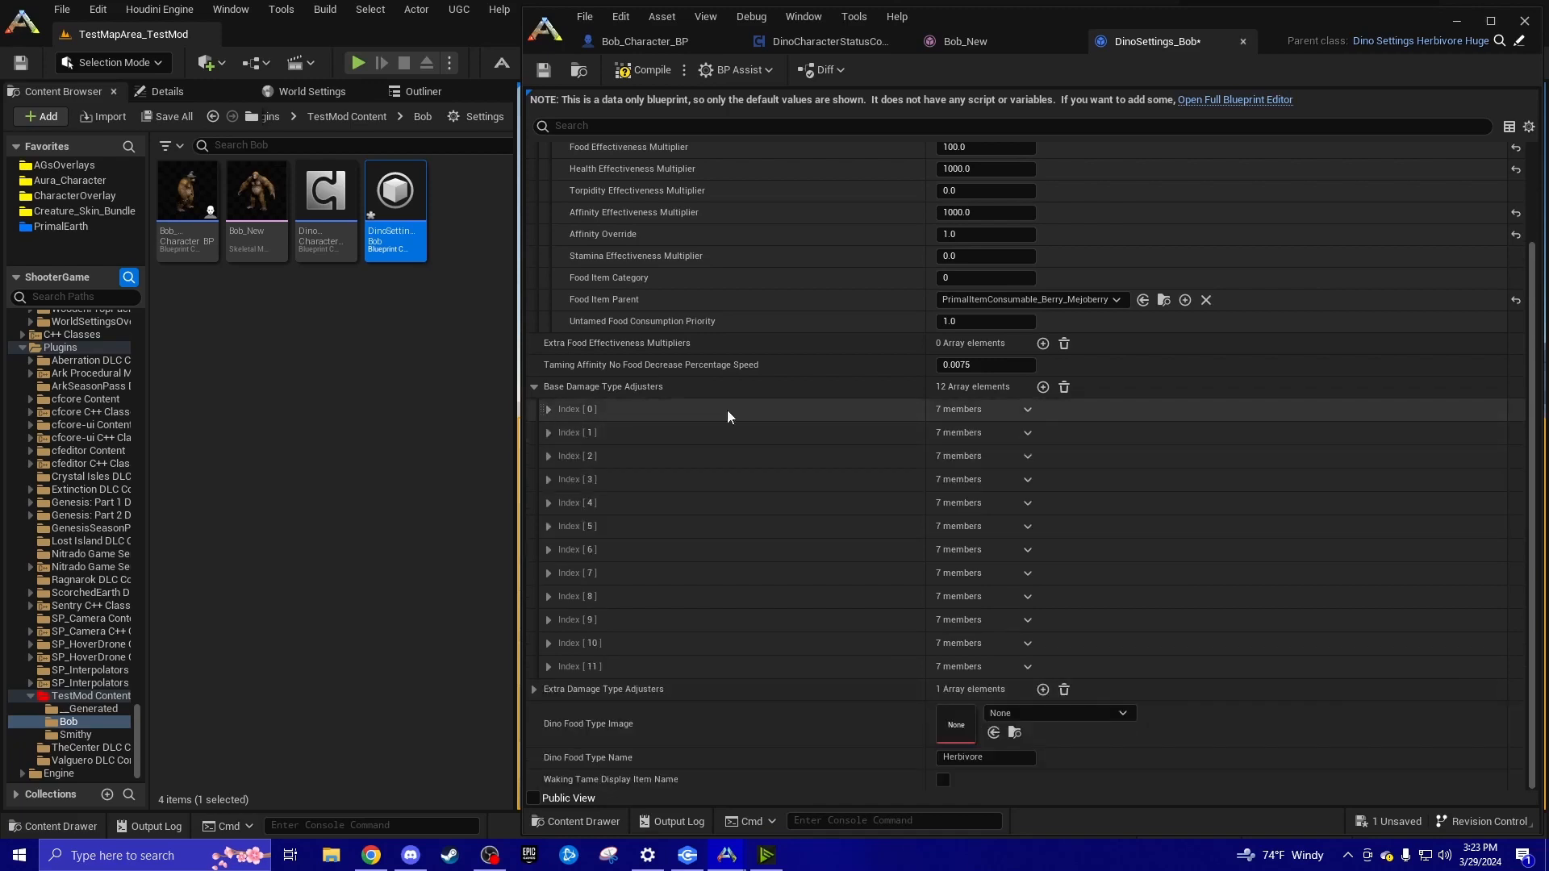
left_click(1064, 387)
left_click(1041, 504)
left_click(1041, 504)
left_click(1042, 504)
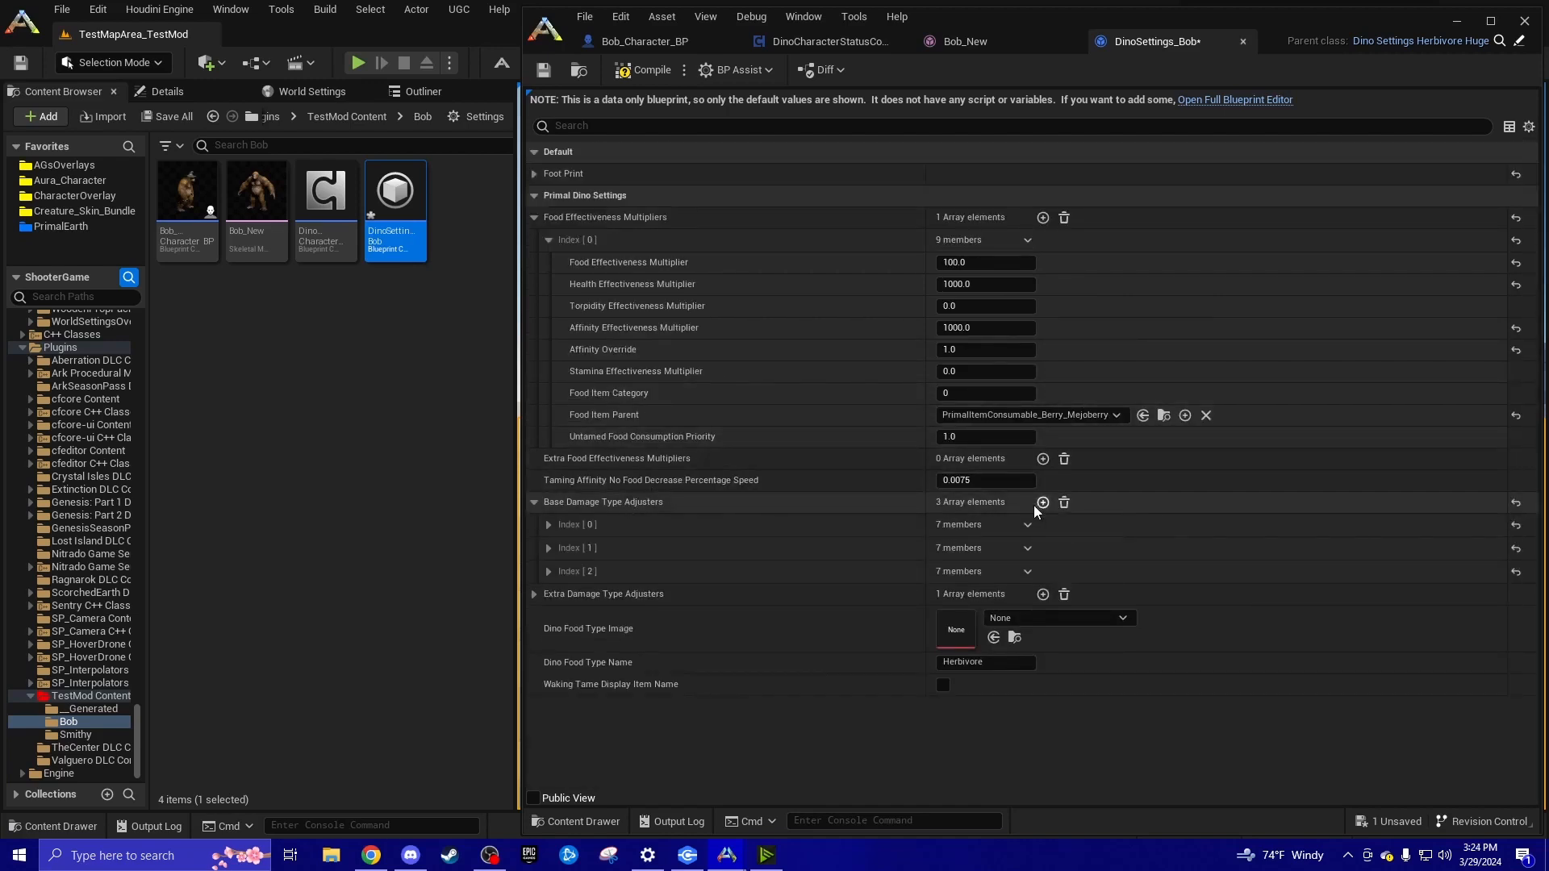
Set the Damage Multiplier to 0.8 in all three Base Damage Type Adjusters elements
left_click(549, 569)
left_click(549, 548)
left_click(549, 528)
scroll(790, 554, "down", 2)
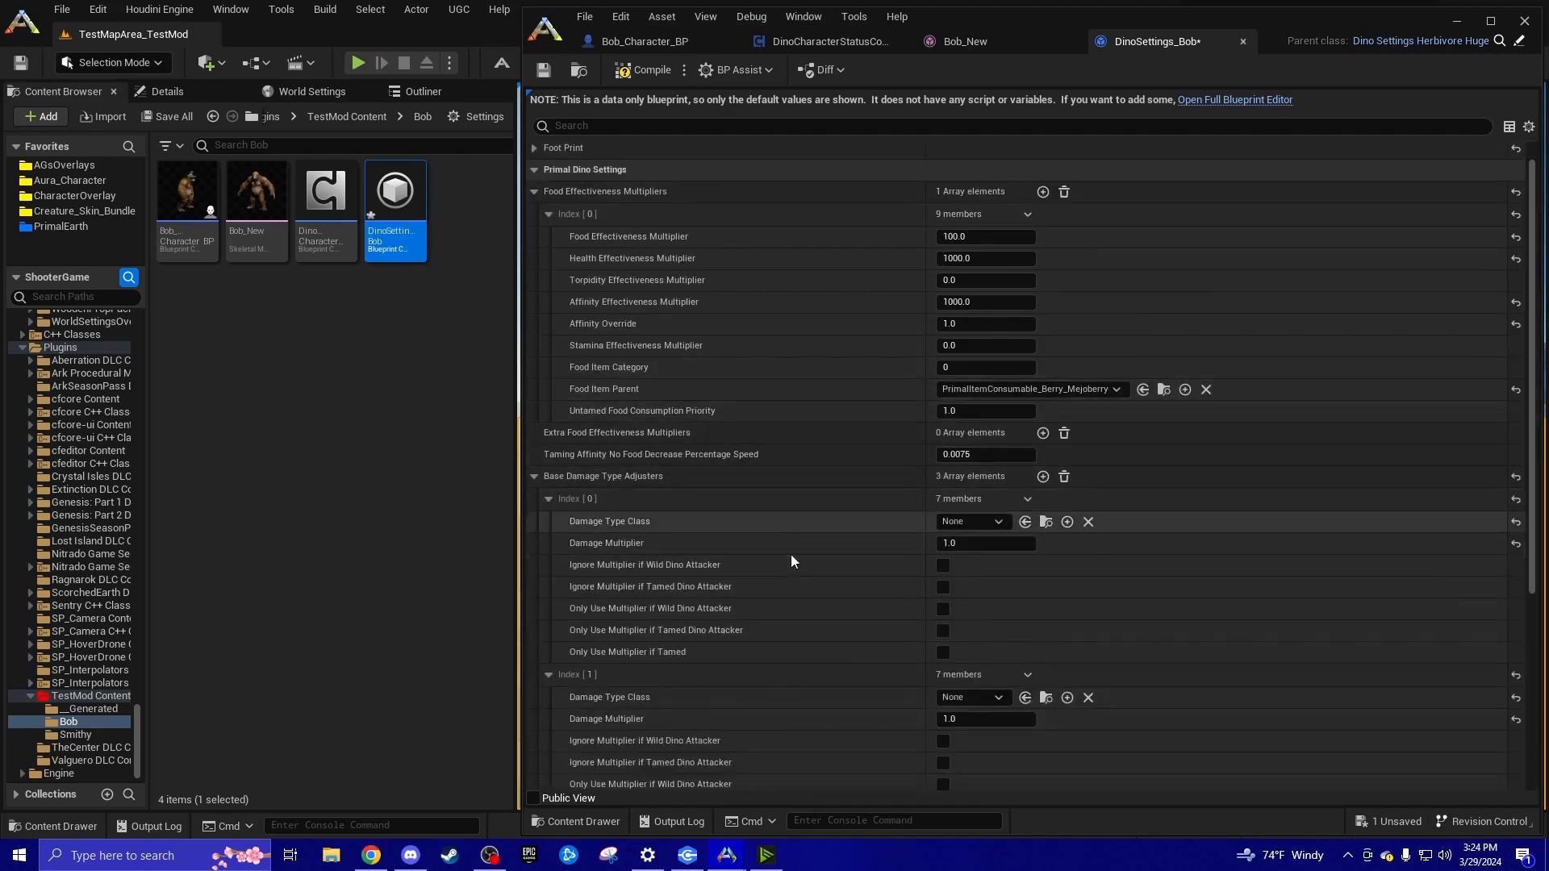
left_click(961, 471)
left_click(962, 492)
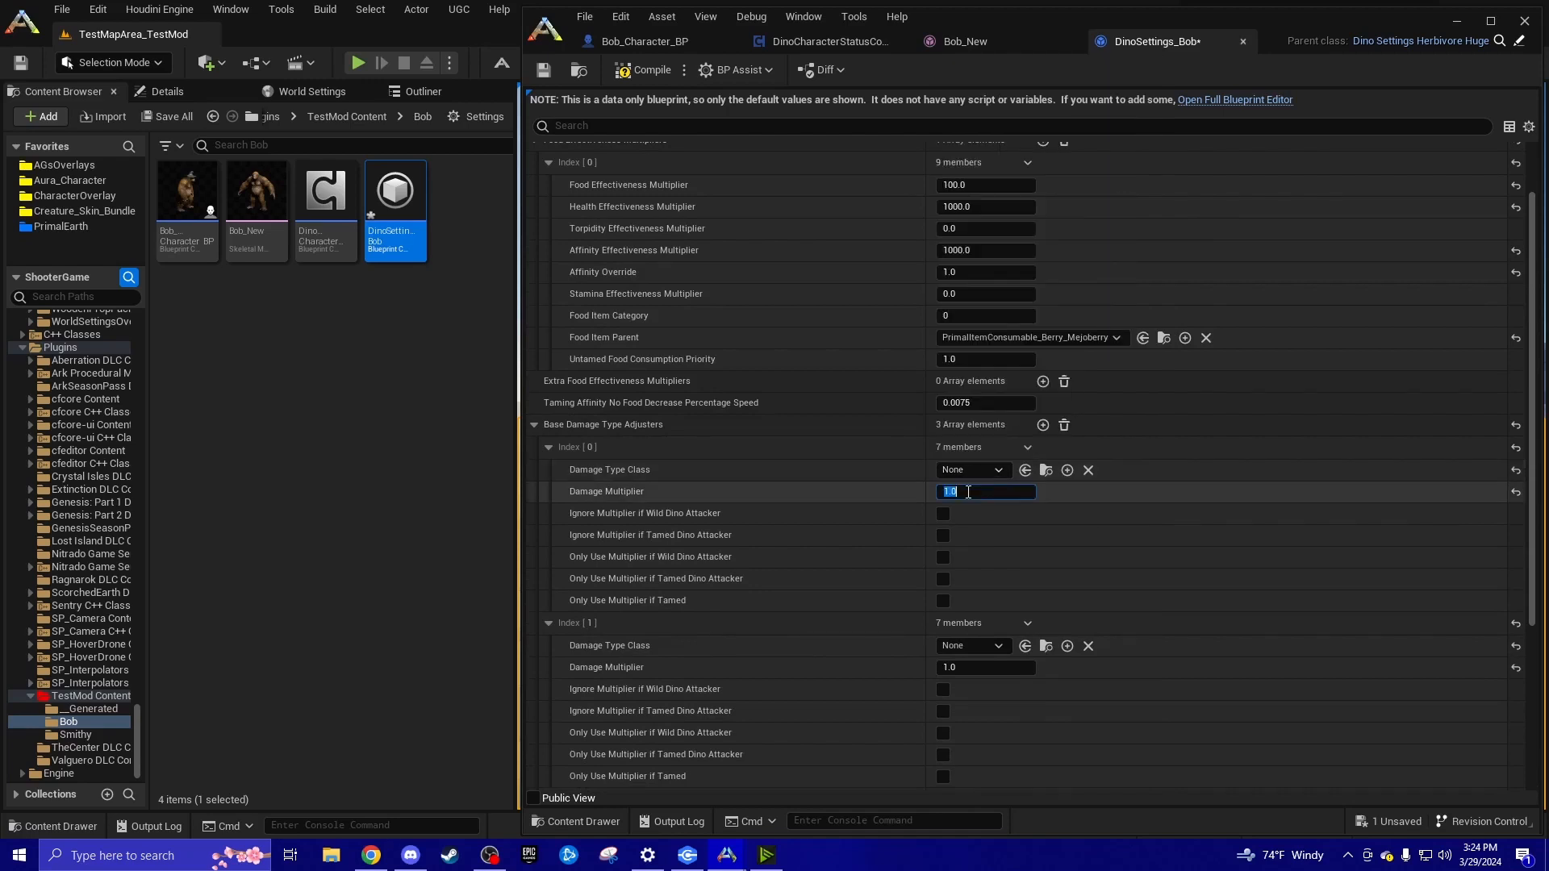
type("0.8")
left_click_drag(961, 492, 899, 488)
key("ctrl+c")
left_click(978, 667)
key("ctrl+v")
left_click(887, 632)
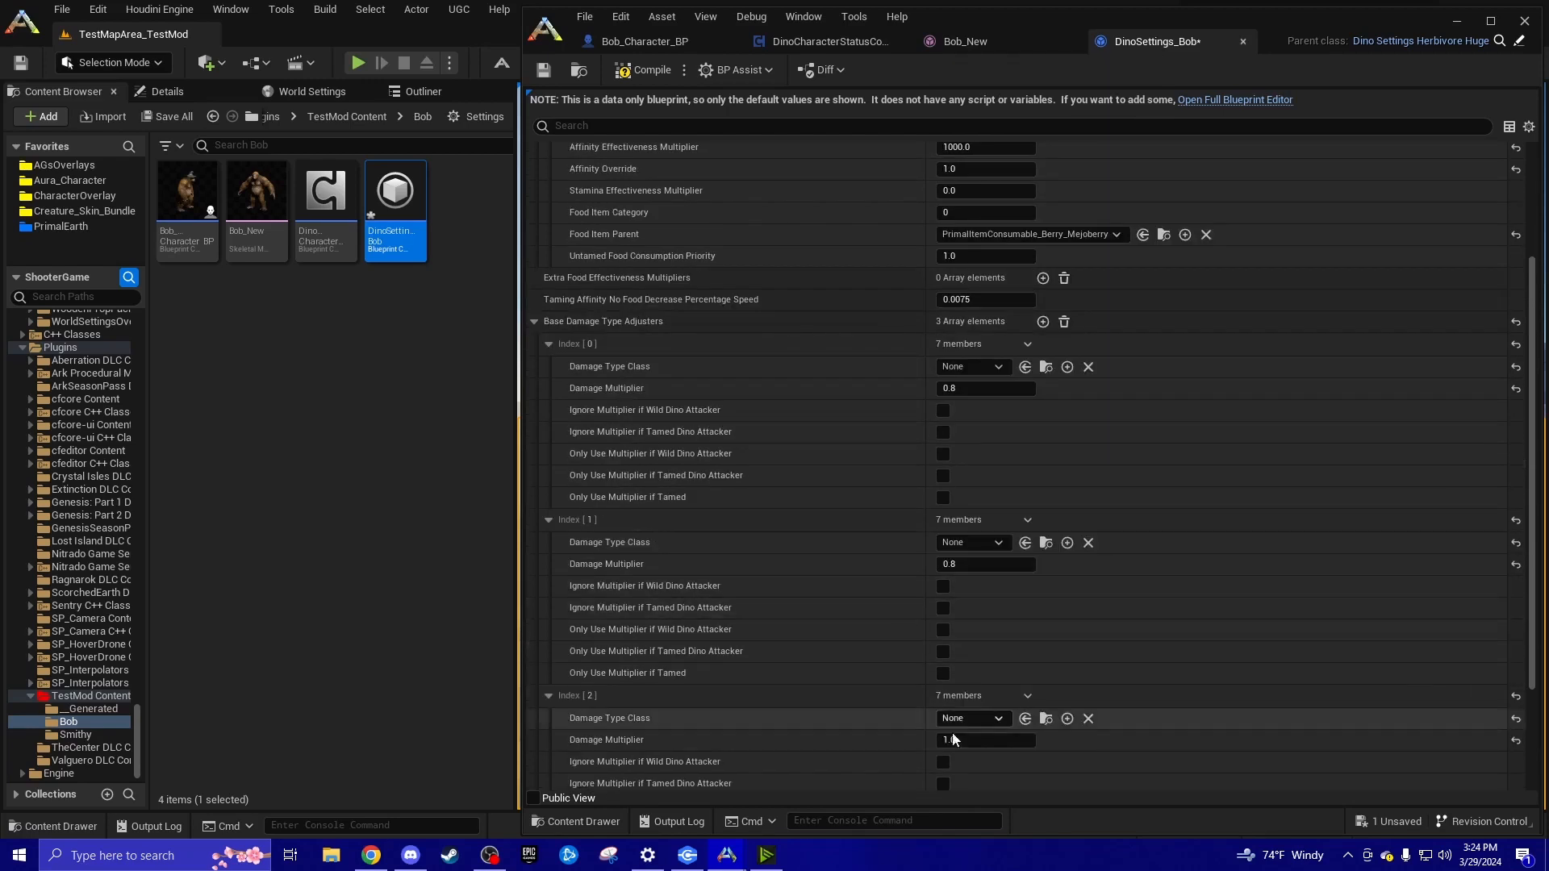
scroll(848, 644, "down", 2)
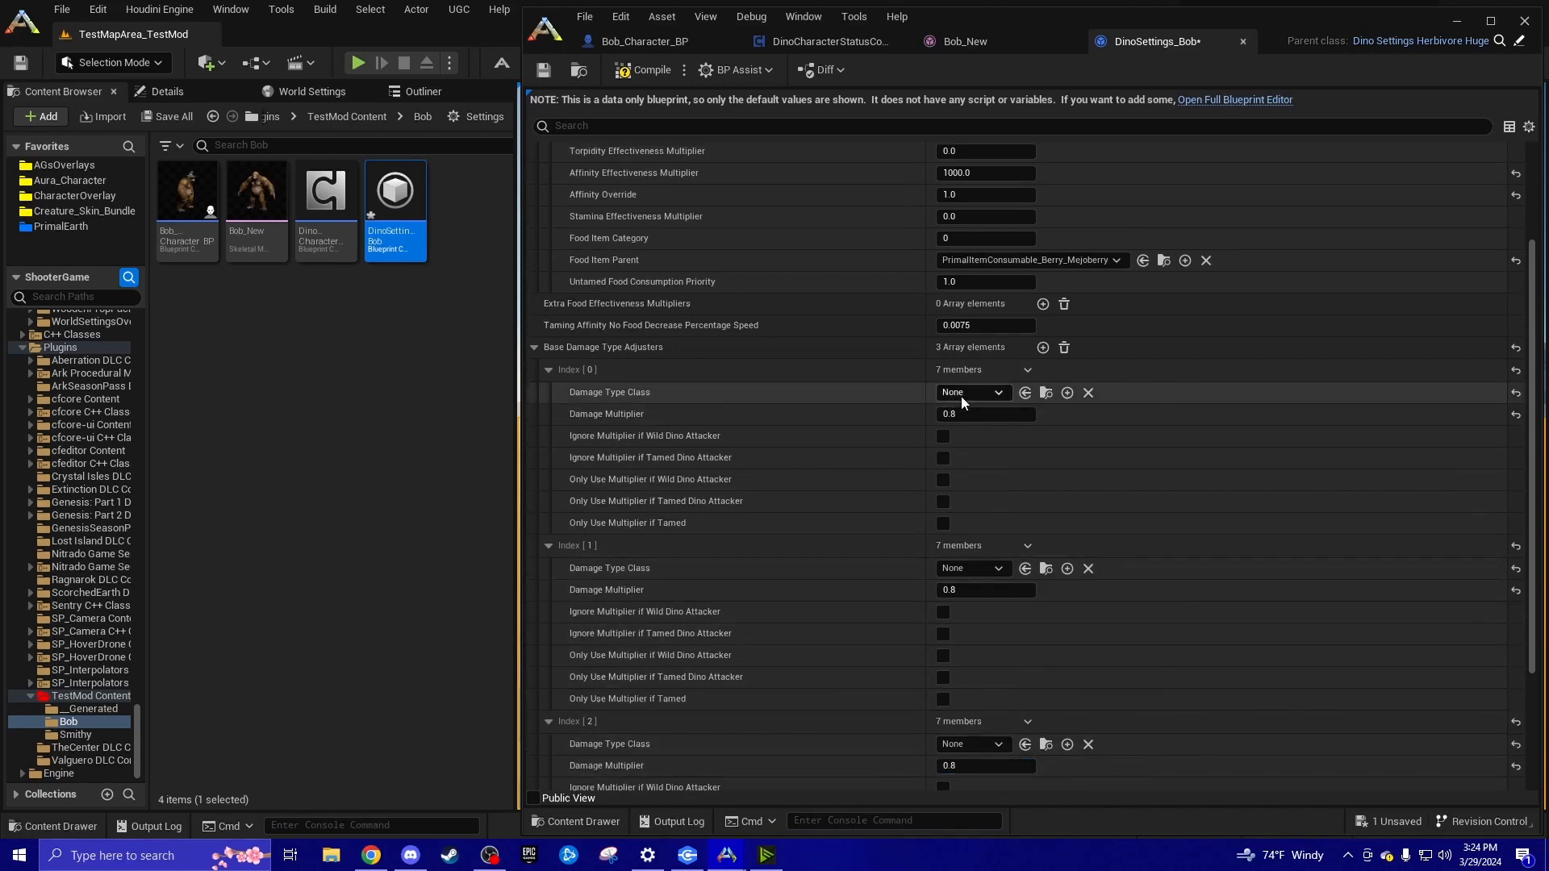
Set the Damage Type Class of the Index 0 adjuster to DamageType, filtering the classes by "damage type"
left_click(962, 393)
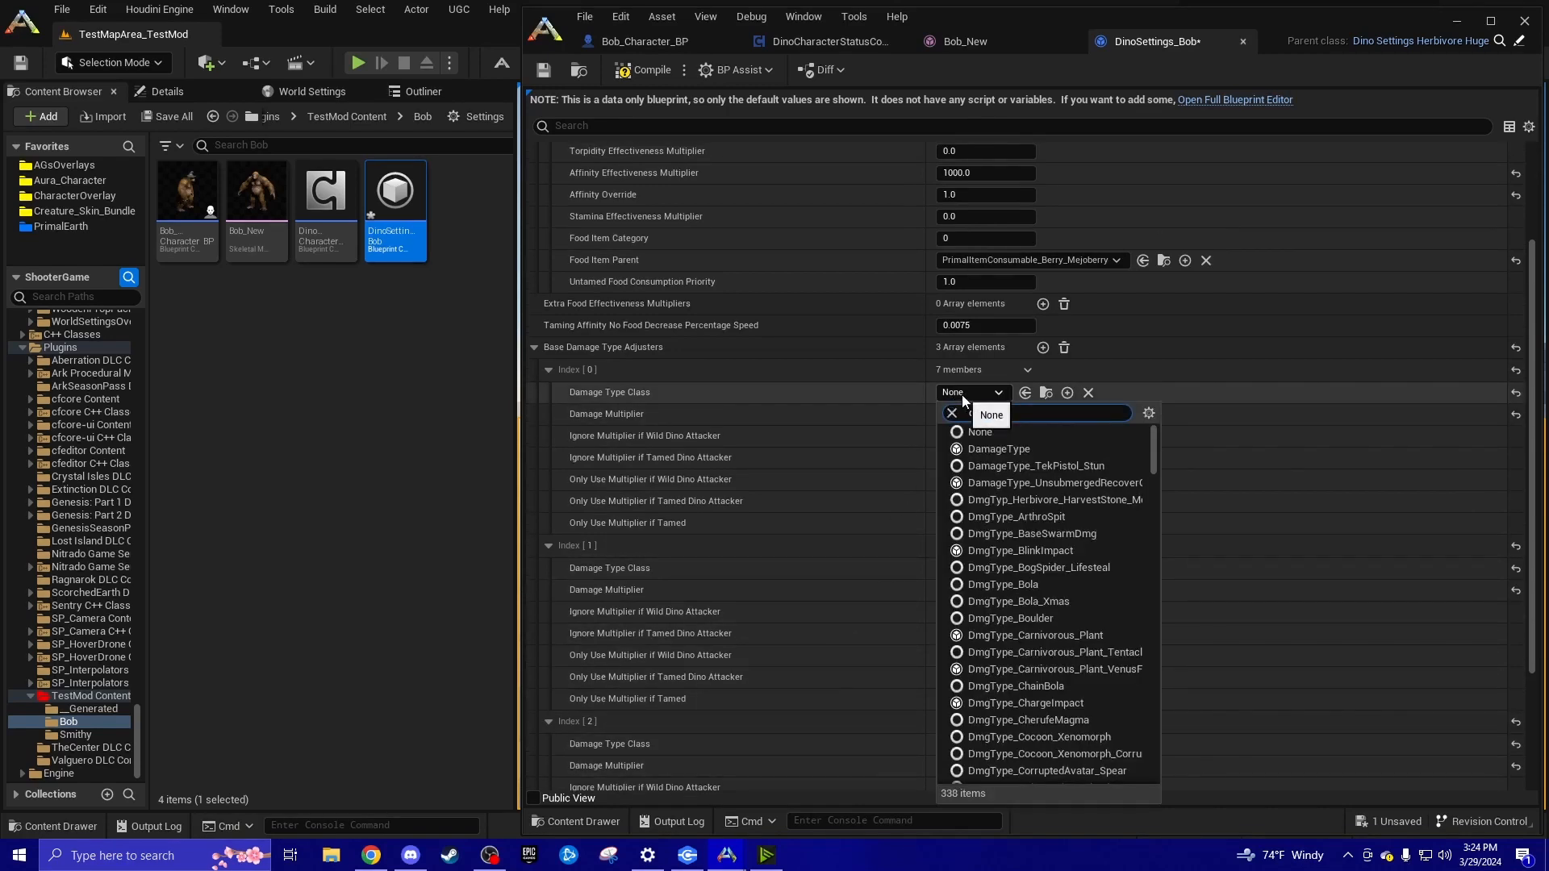
left_click(854, 398)
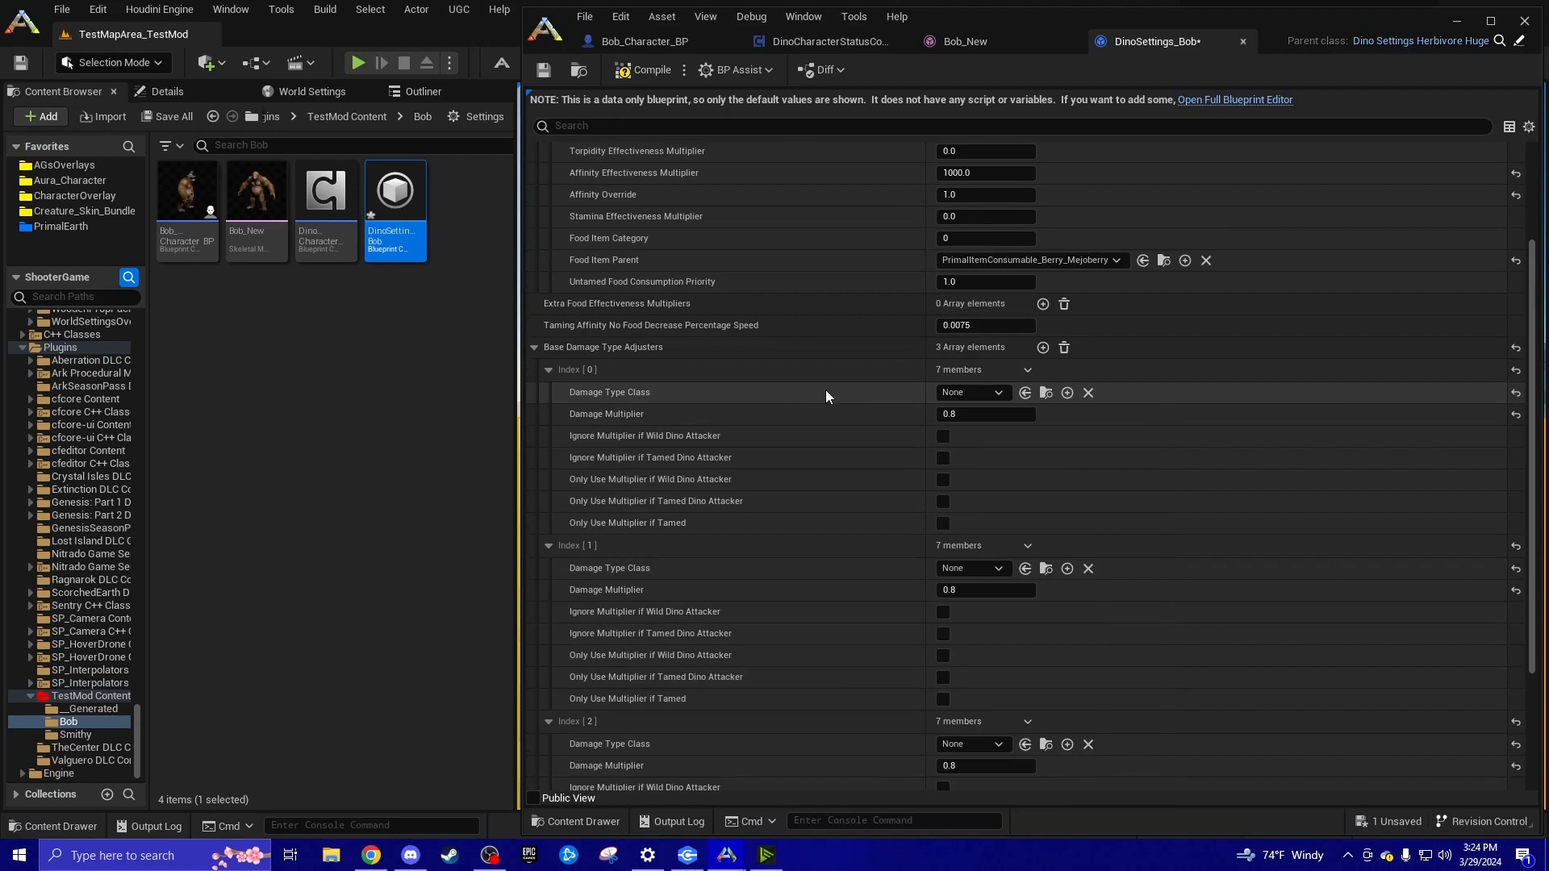
left_click(966, 392)
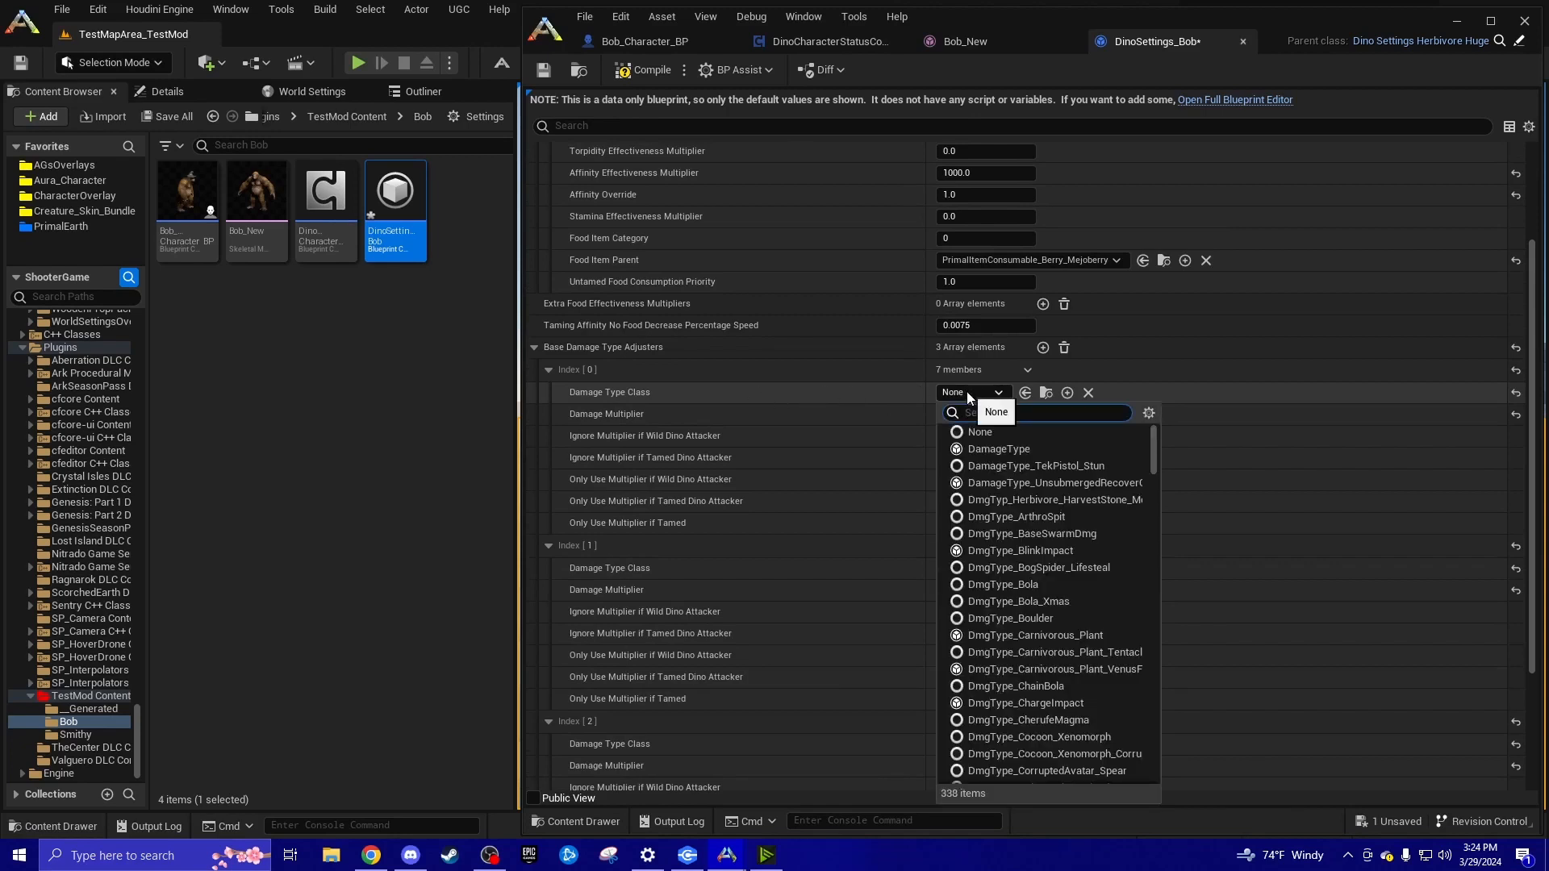
type("damage type")
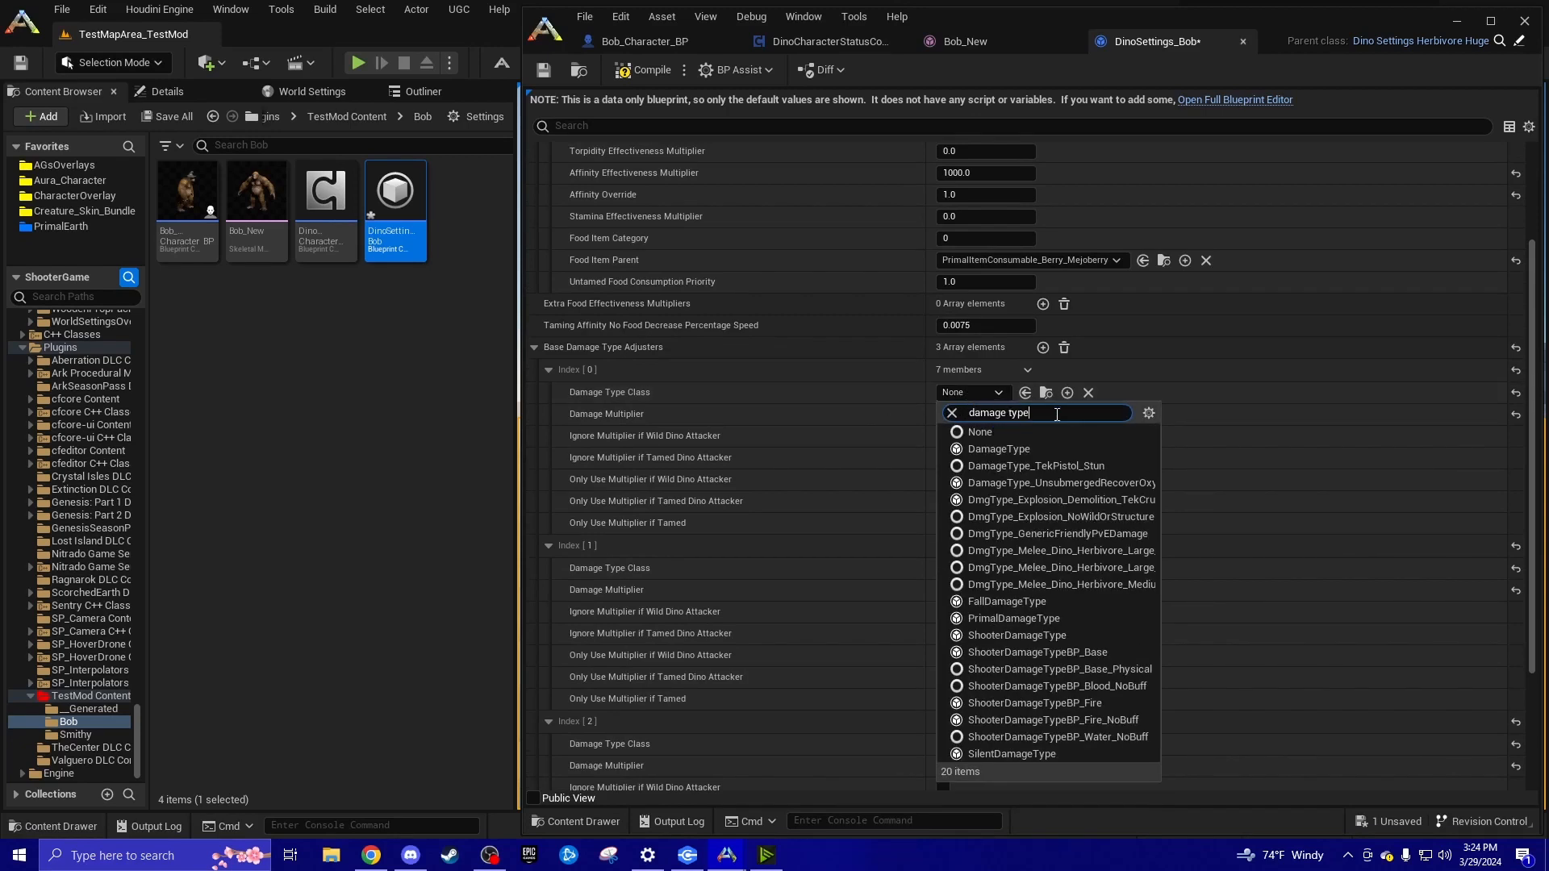
left_click_drag(1056, 412, 936, 416)
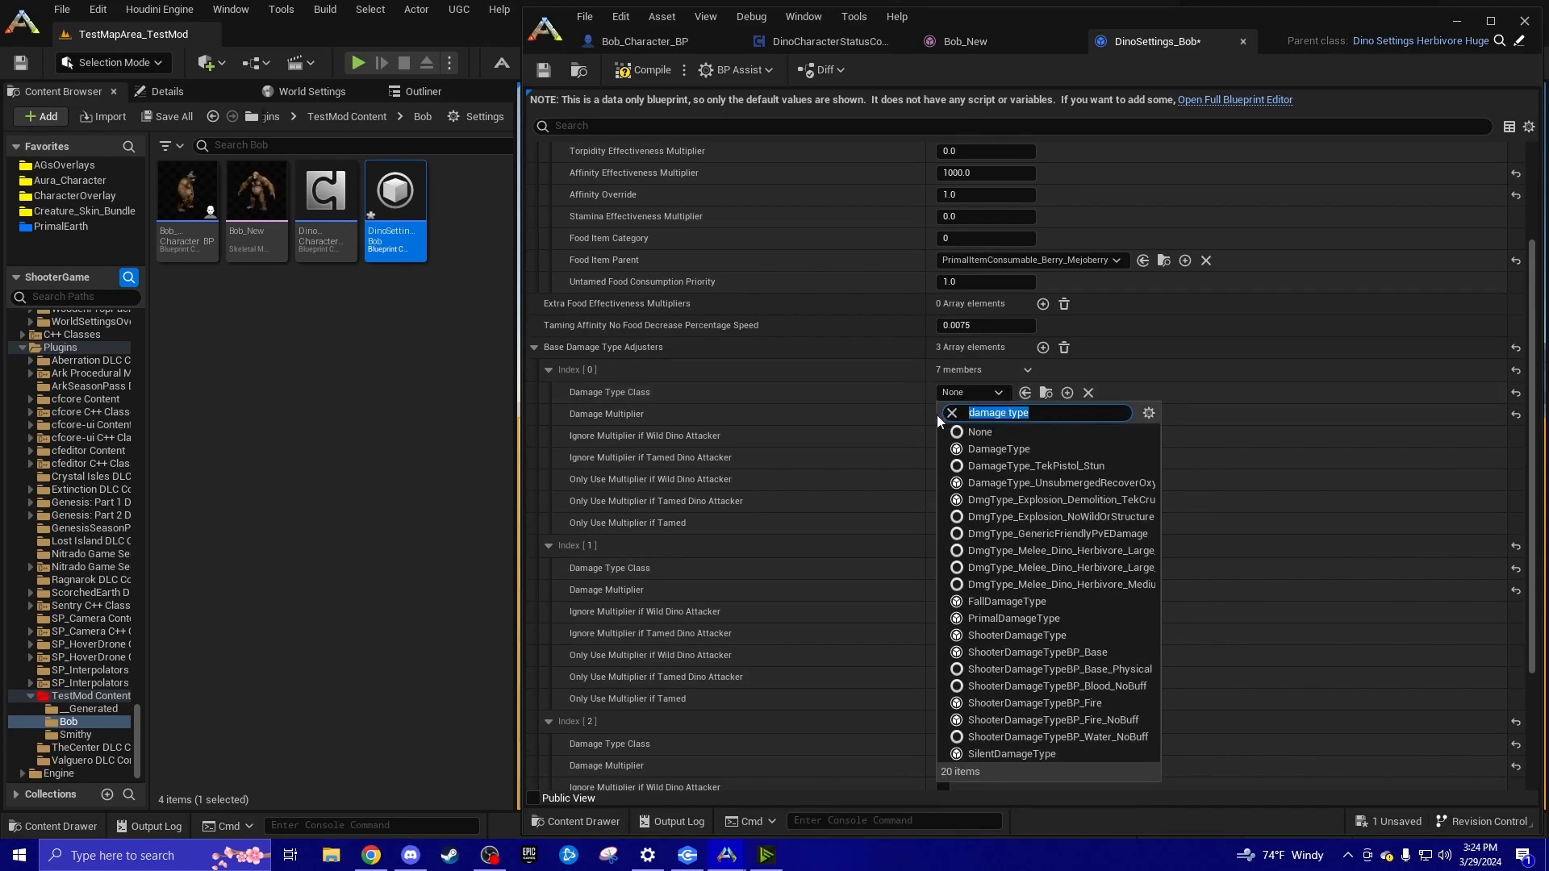
left_click(1061, 449)
Set the Damage Type Class to PrimalDamageType for Index 1 and ShooterDamageType for Index 2
scroll(919, 484, "down", 2)
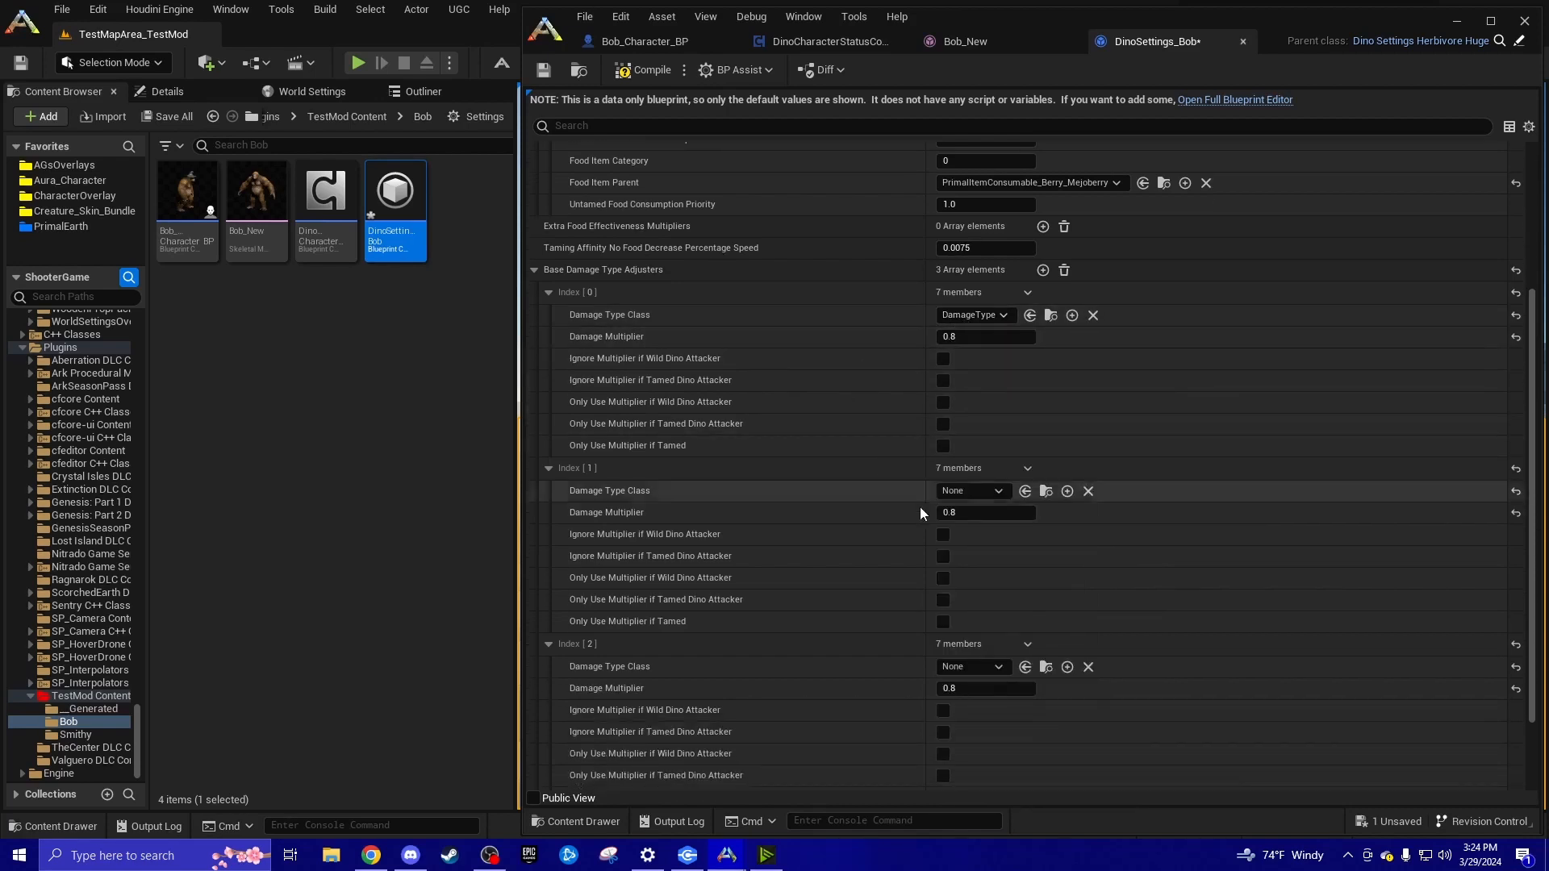
left_click(979, 492)
key("ctrl+v")
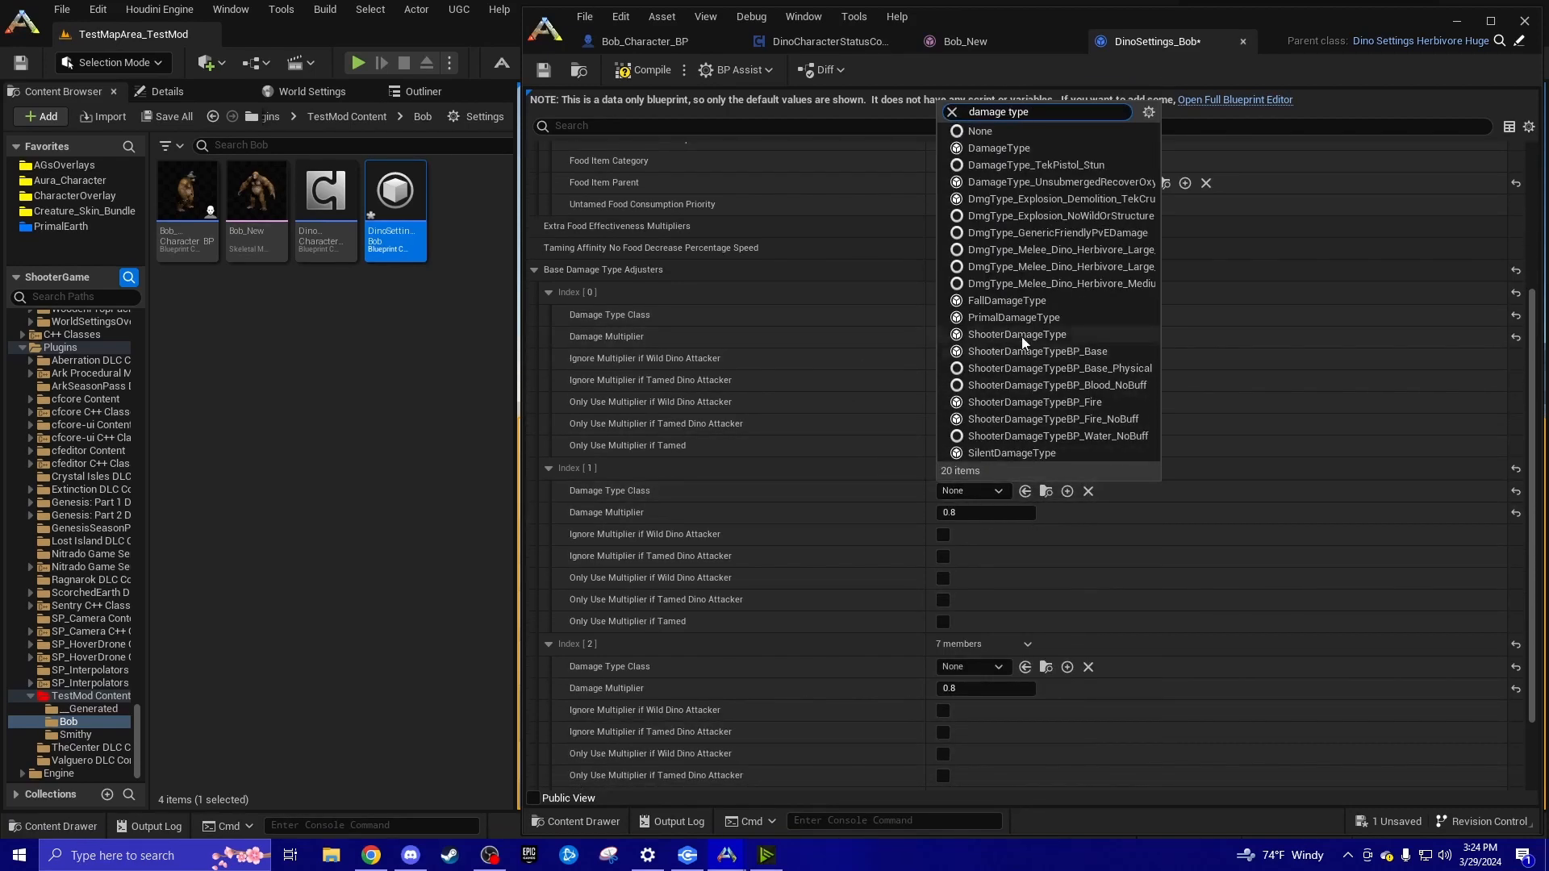
left_click(1006, 323)
scroll(908, 584, "down", 3)
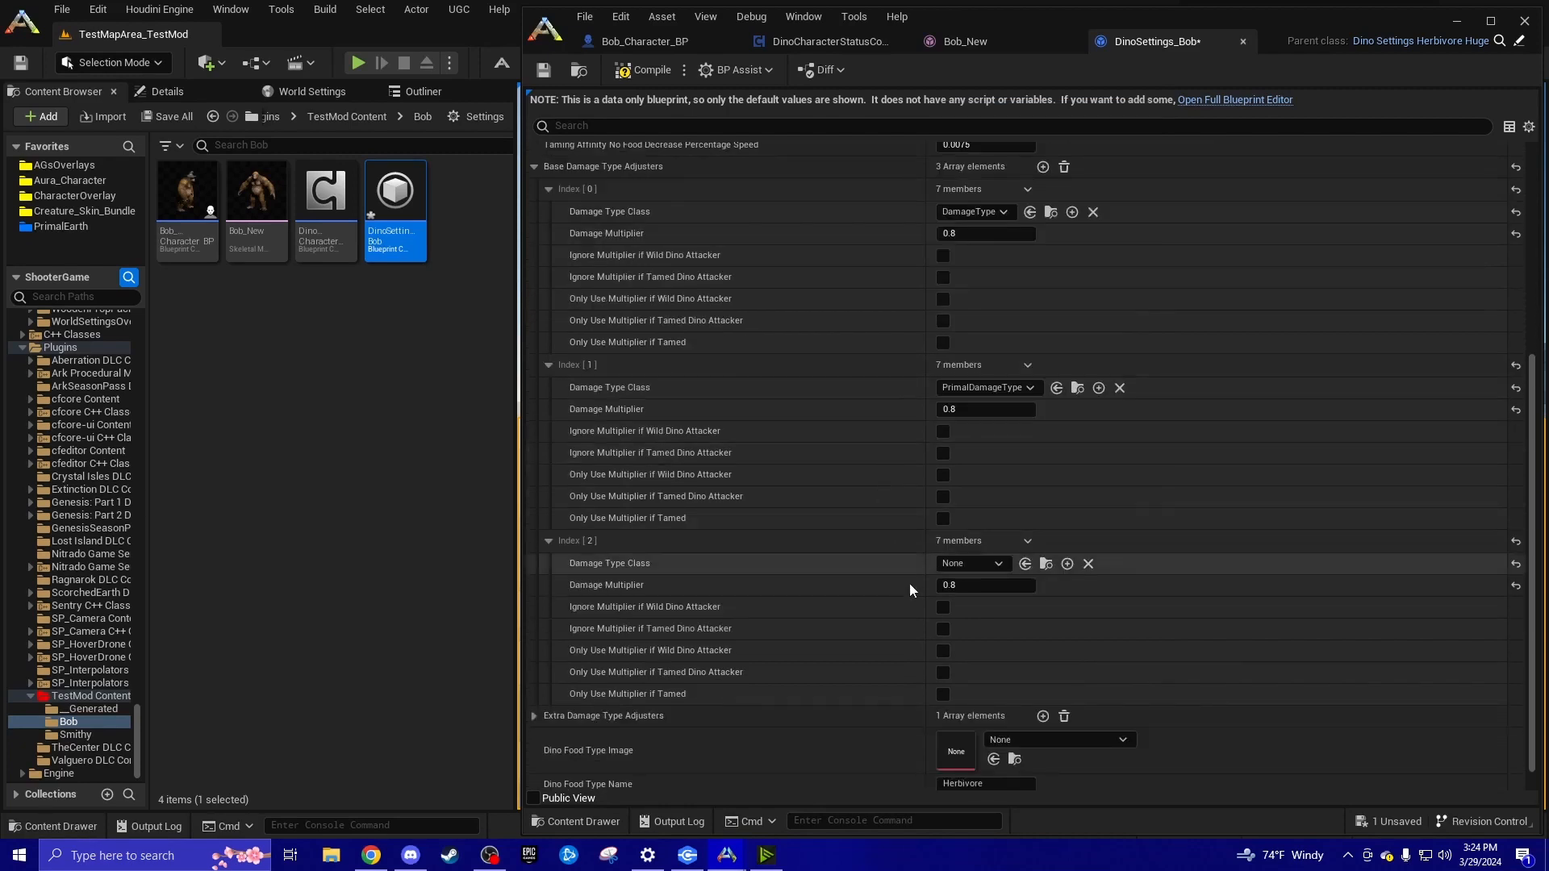
left_click(970, 563)
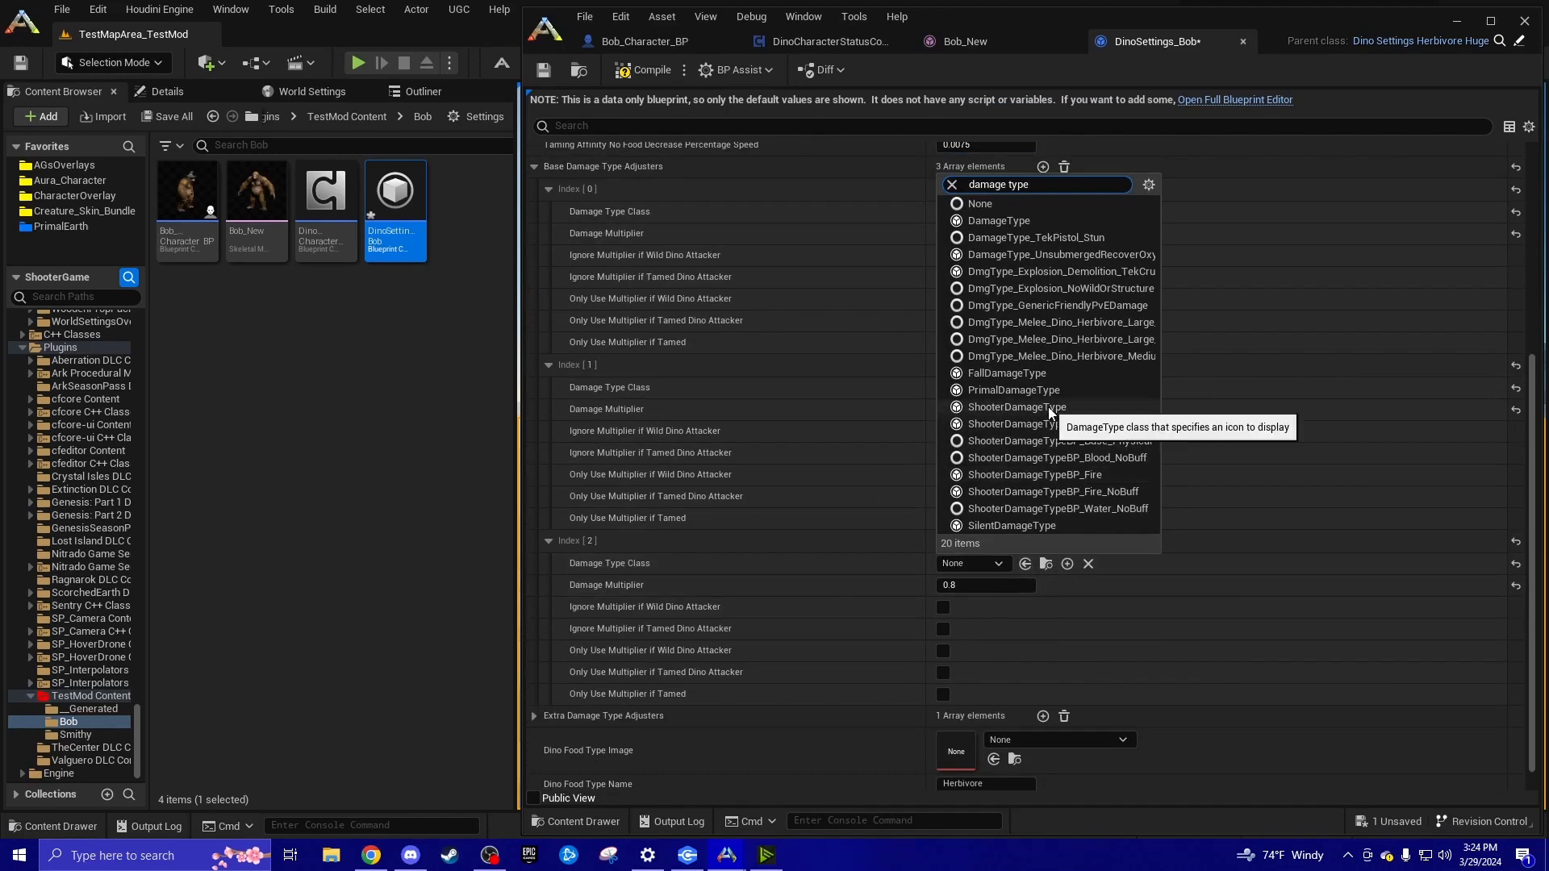
left_click(1047, 406)
Try a different Damage Multiplier on the Index 0 adjuster and set it back to 0.8
scroll(1080, 495, "up", 1)
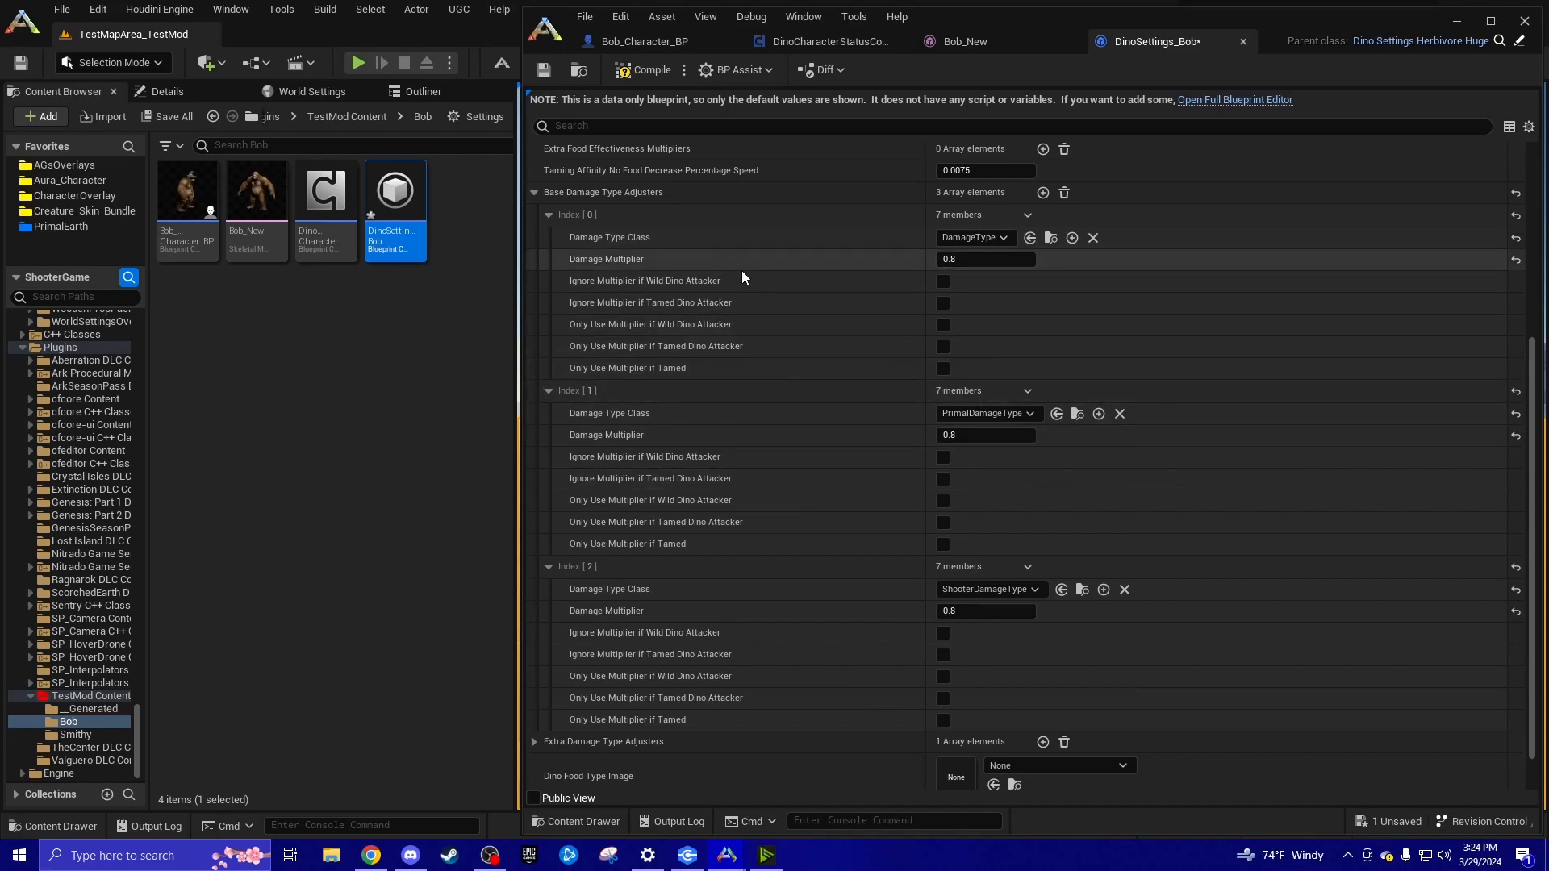
left_click(984, 259)
type("0.496")
left_click_drag(961, 265, 1026, 265)
left_click(995, 264)
type("0.8")
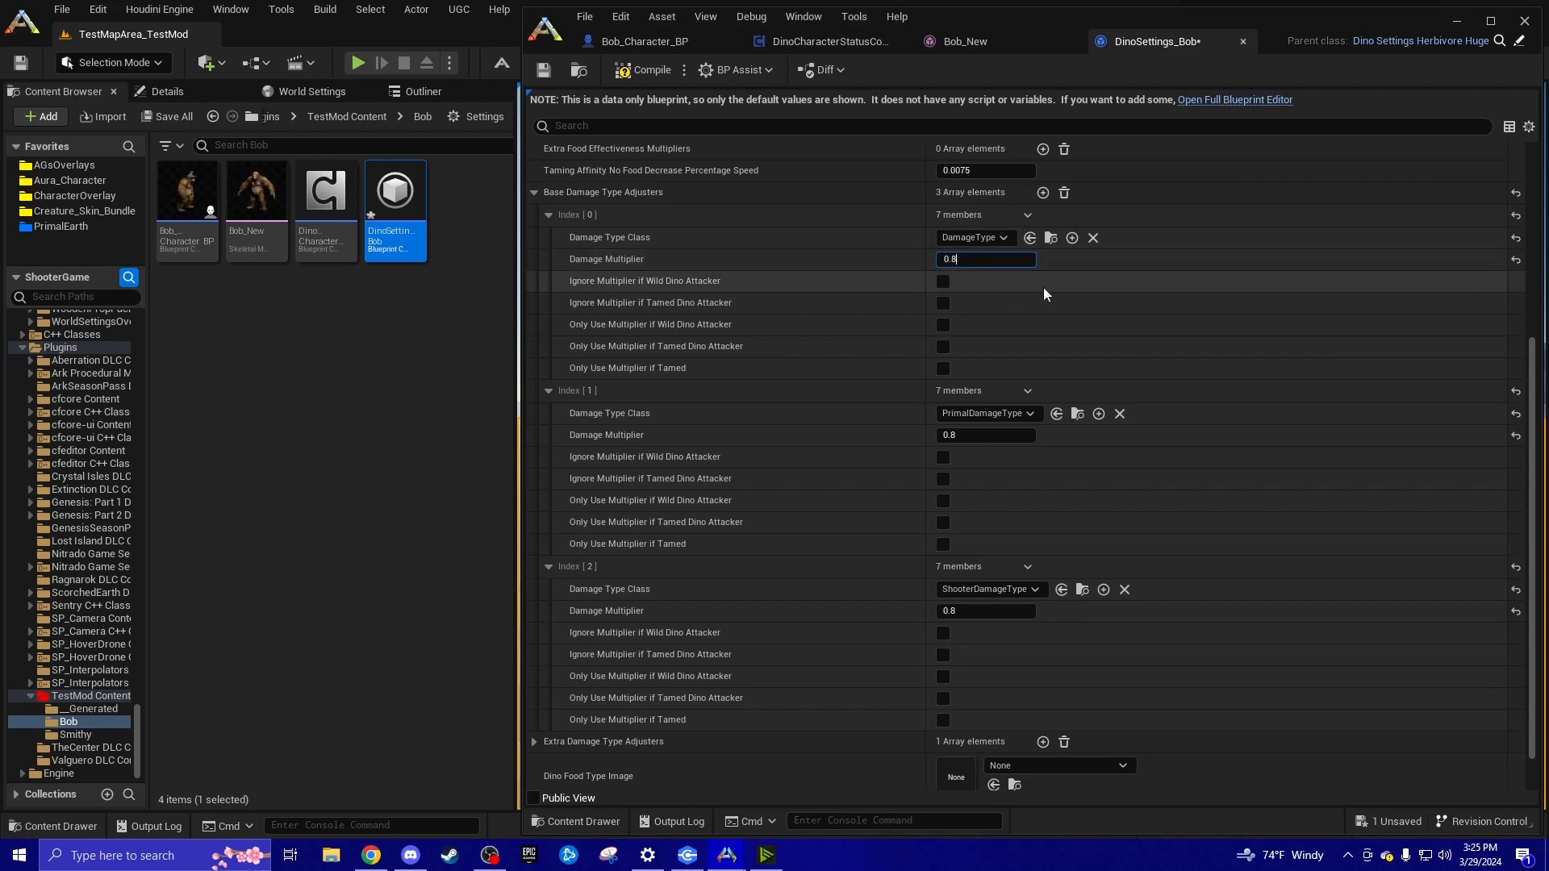
key("Return")
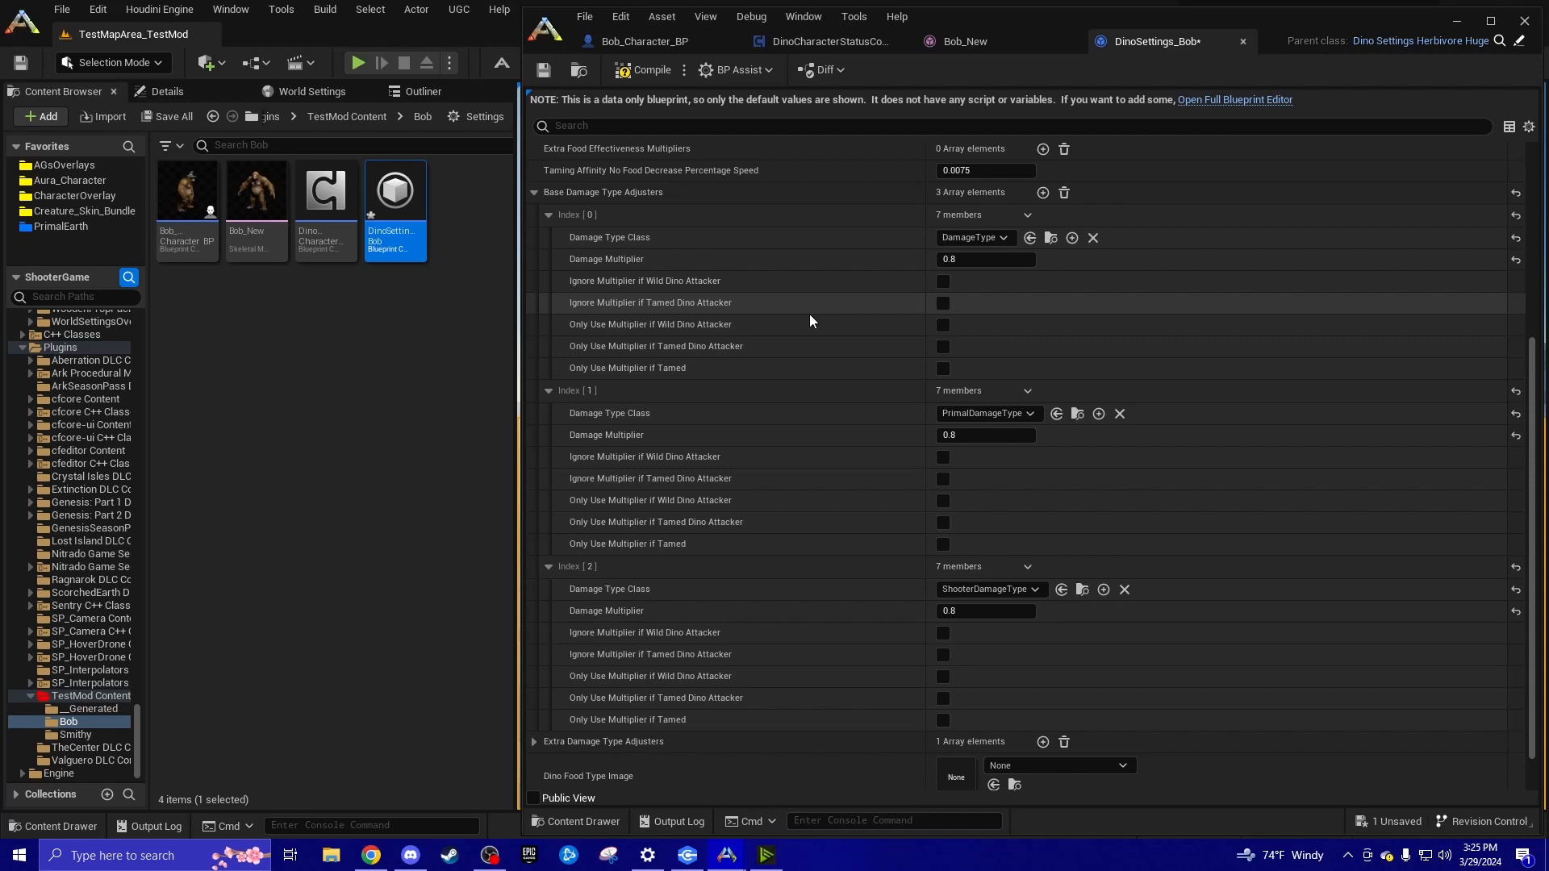
Save the dino settings, and enable Prevent Targeting by Turrets in the Bob_Character_BP class defaults
left_click(541, 73)
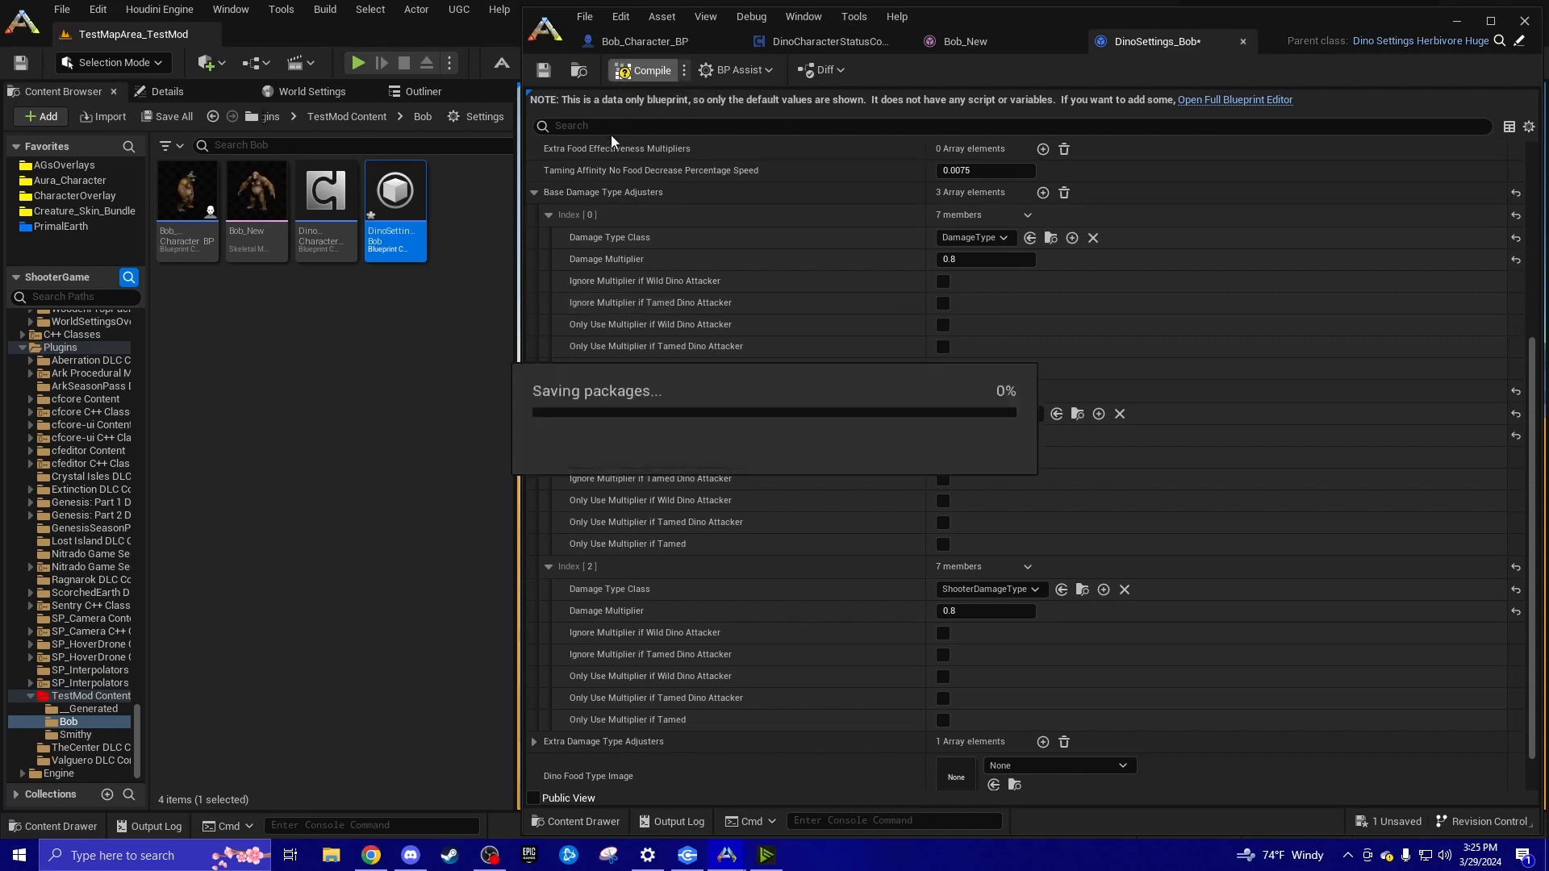
left_click(692, 42)
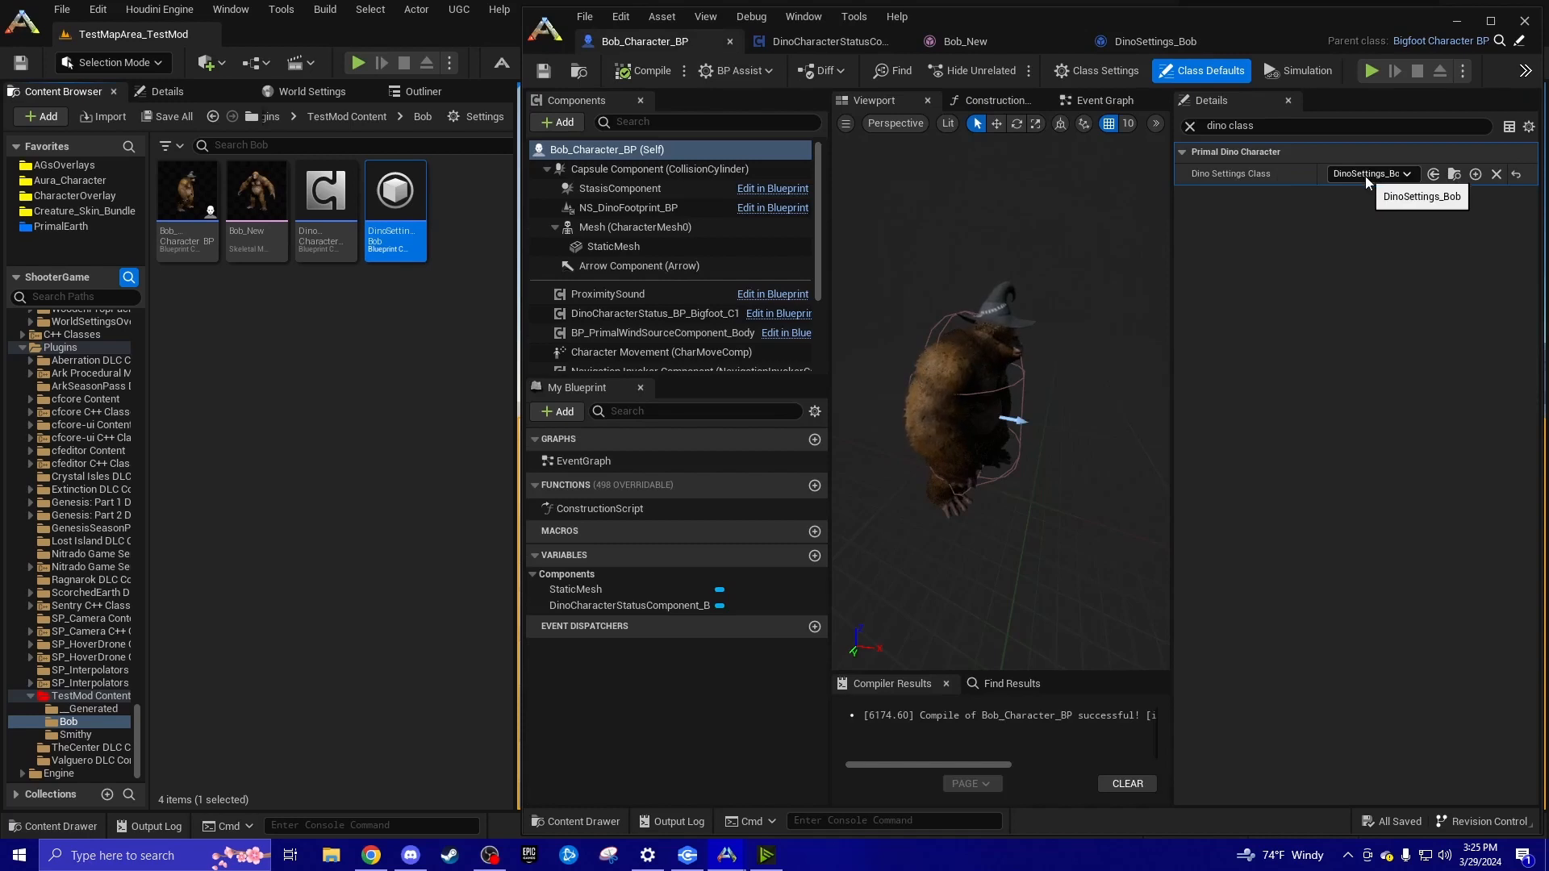
left_click(1226, 126)
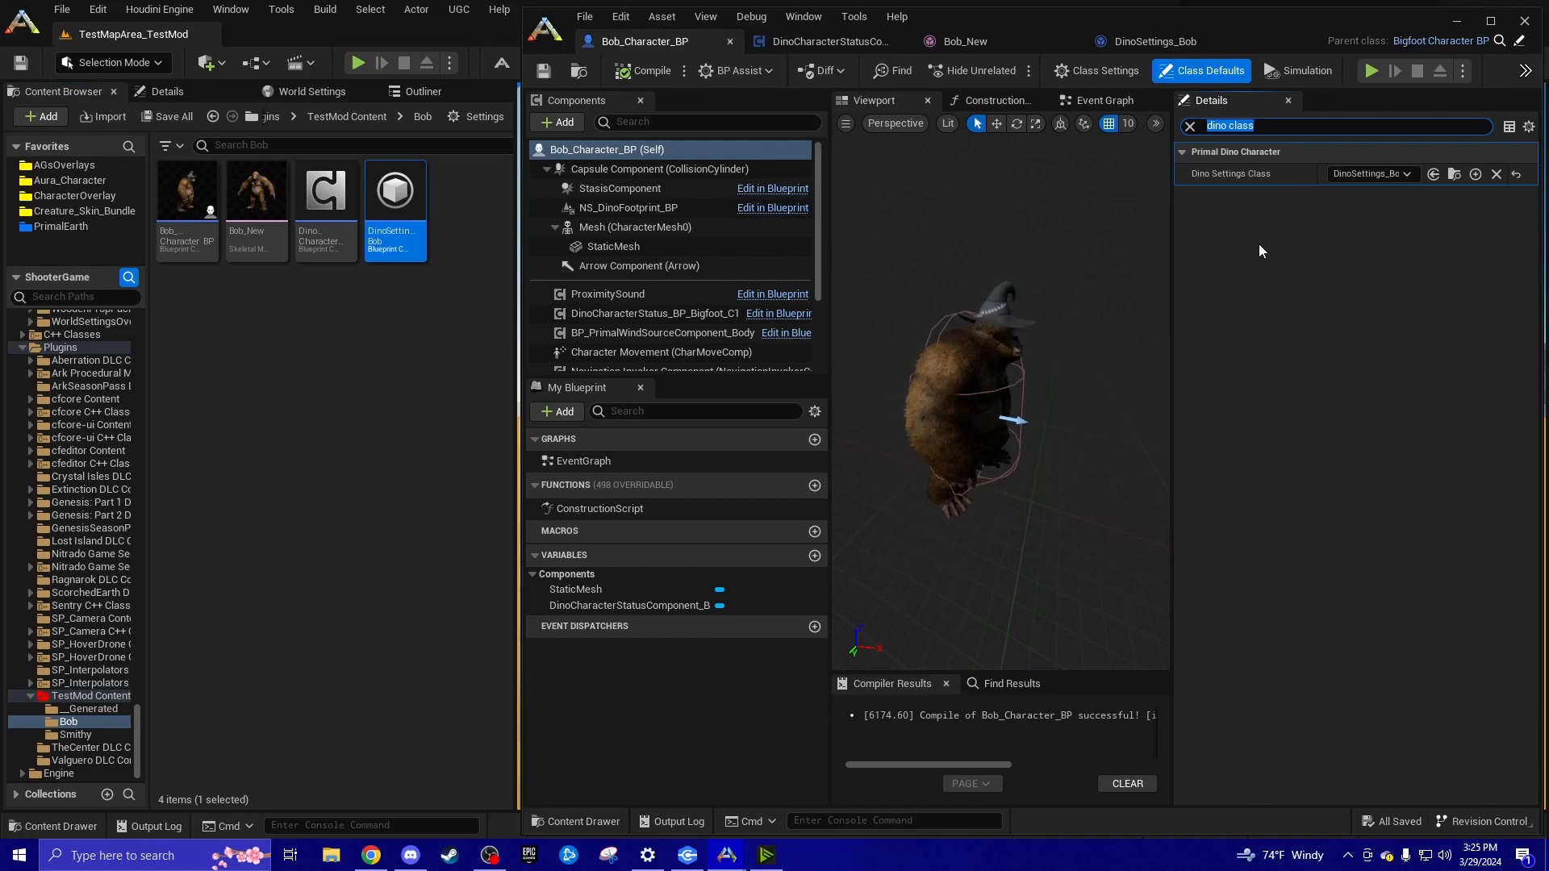
type("turret")
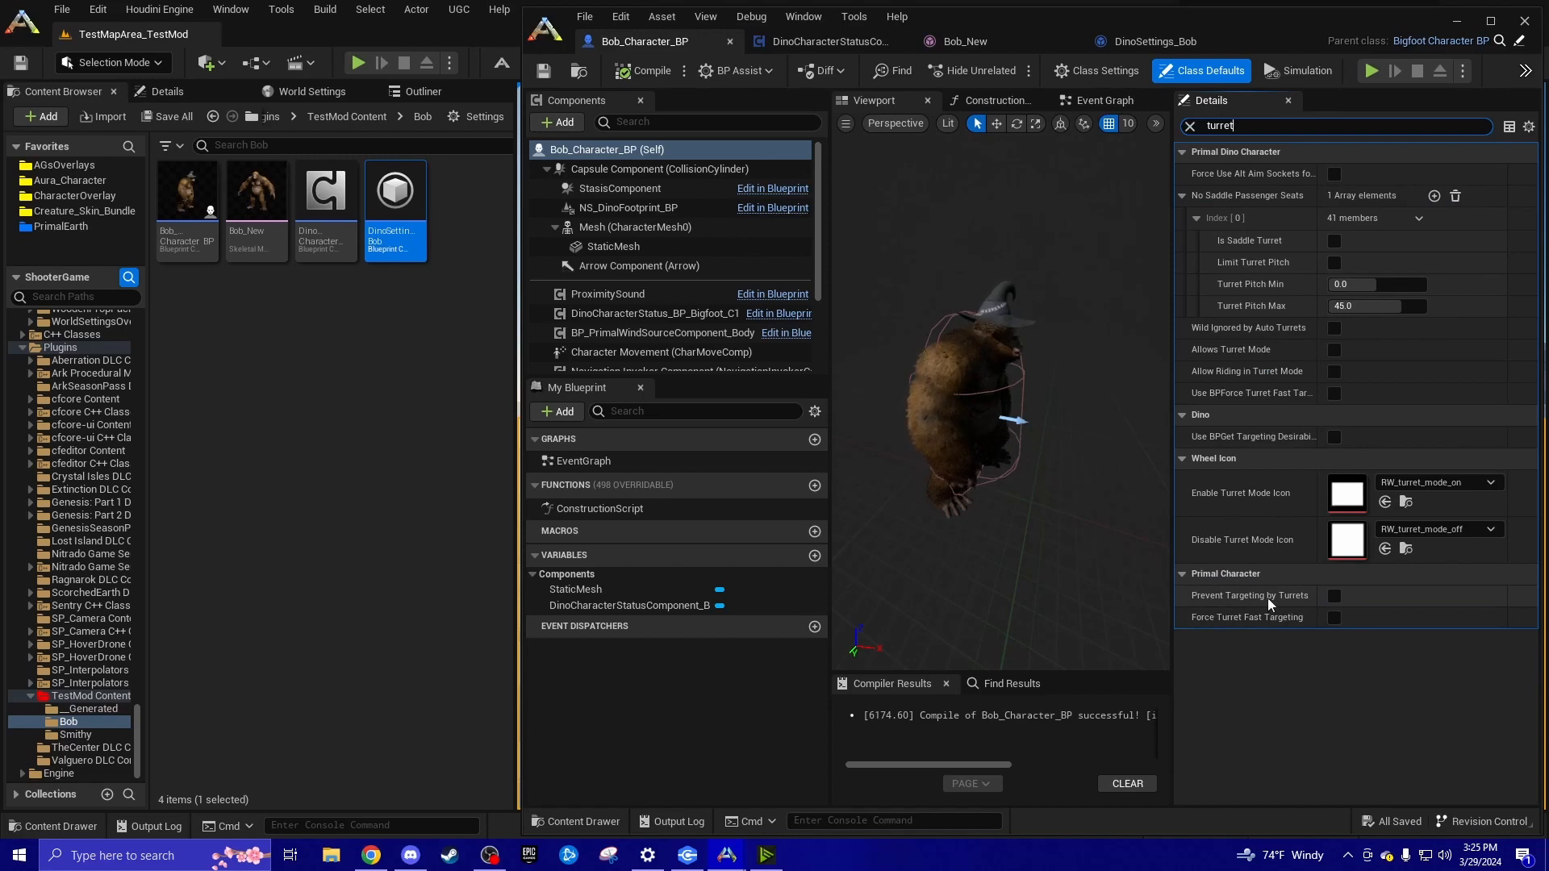
left_click(1334, 596)
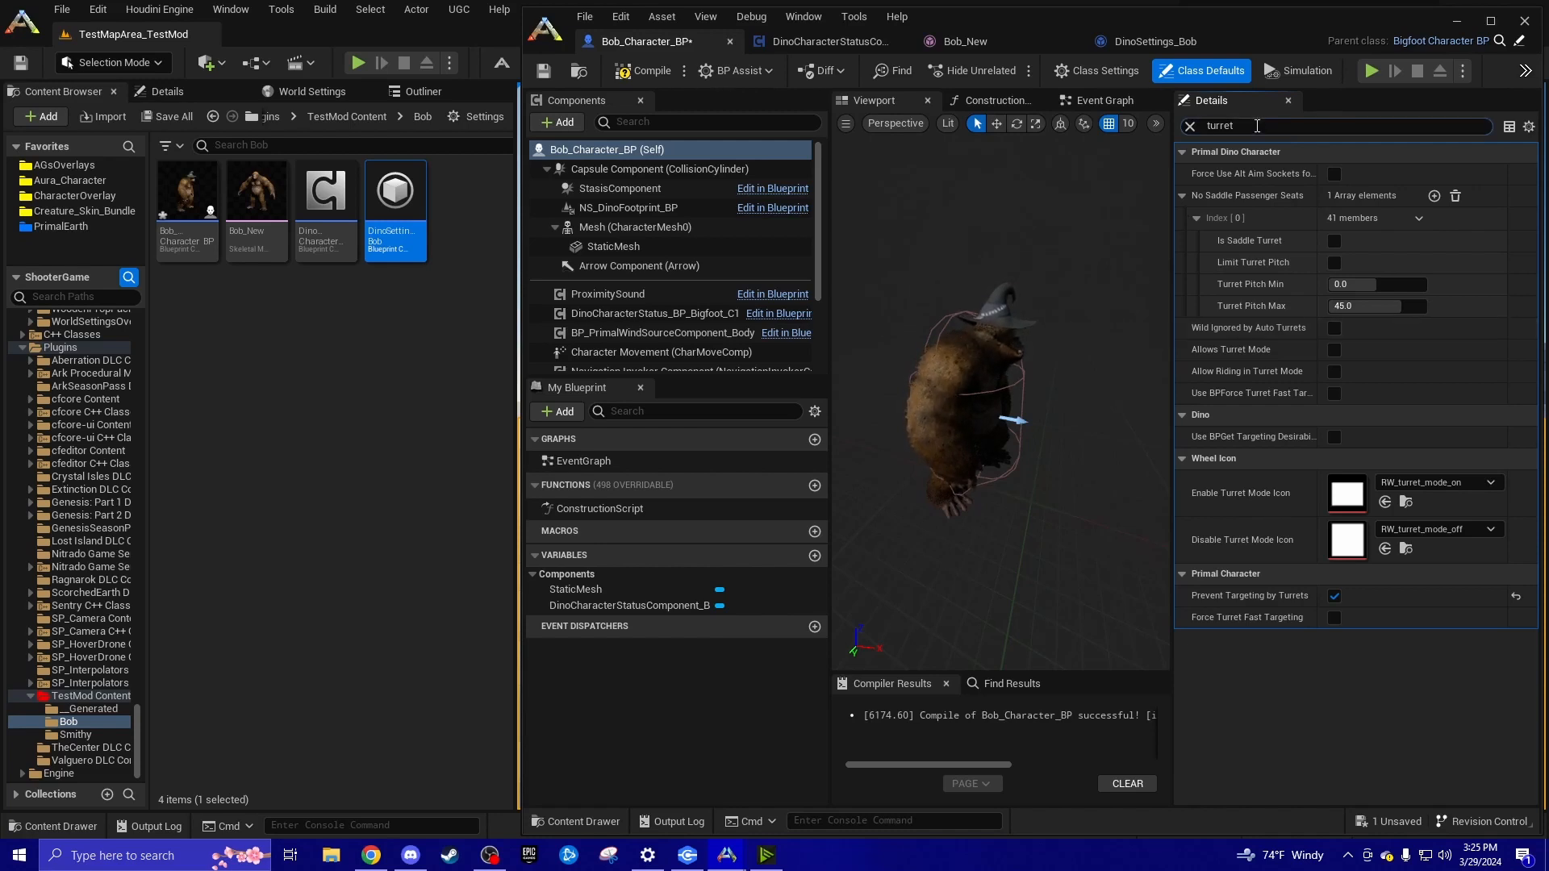
View the Bob_New skeletal mesh in its editor and return to Bob_Character_BP
left_click(1199, 126)
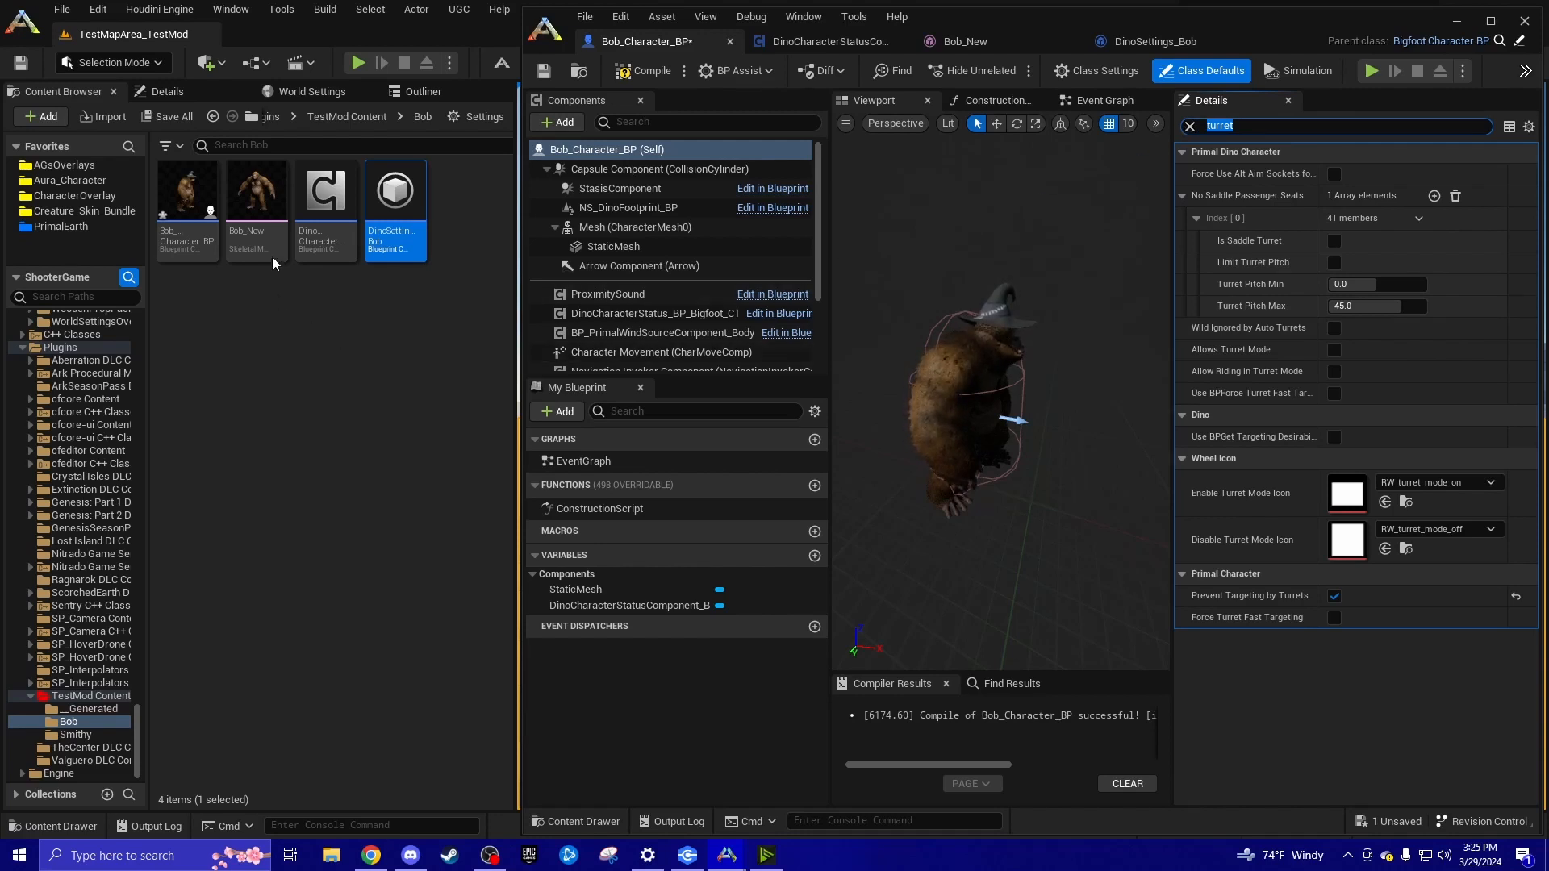
mouse_move(267, 248)
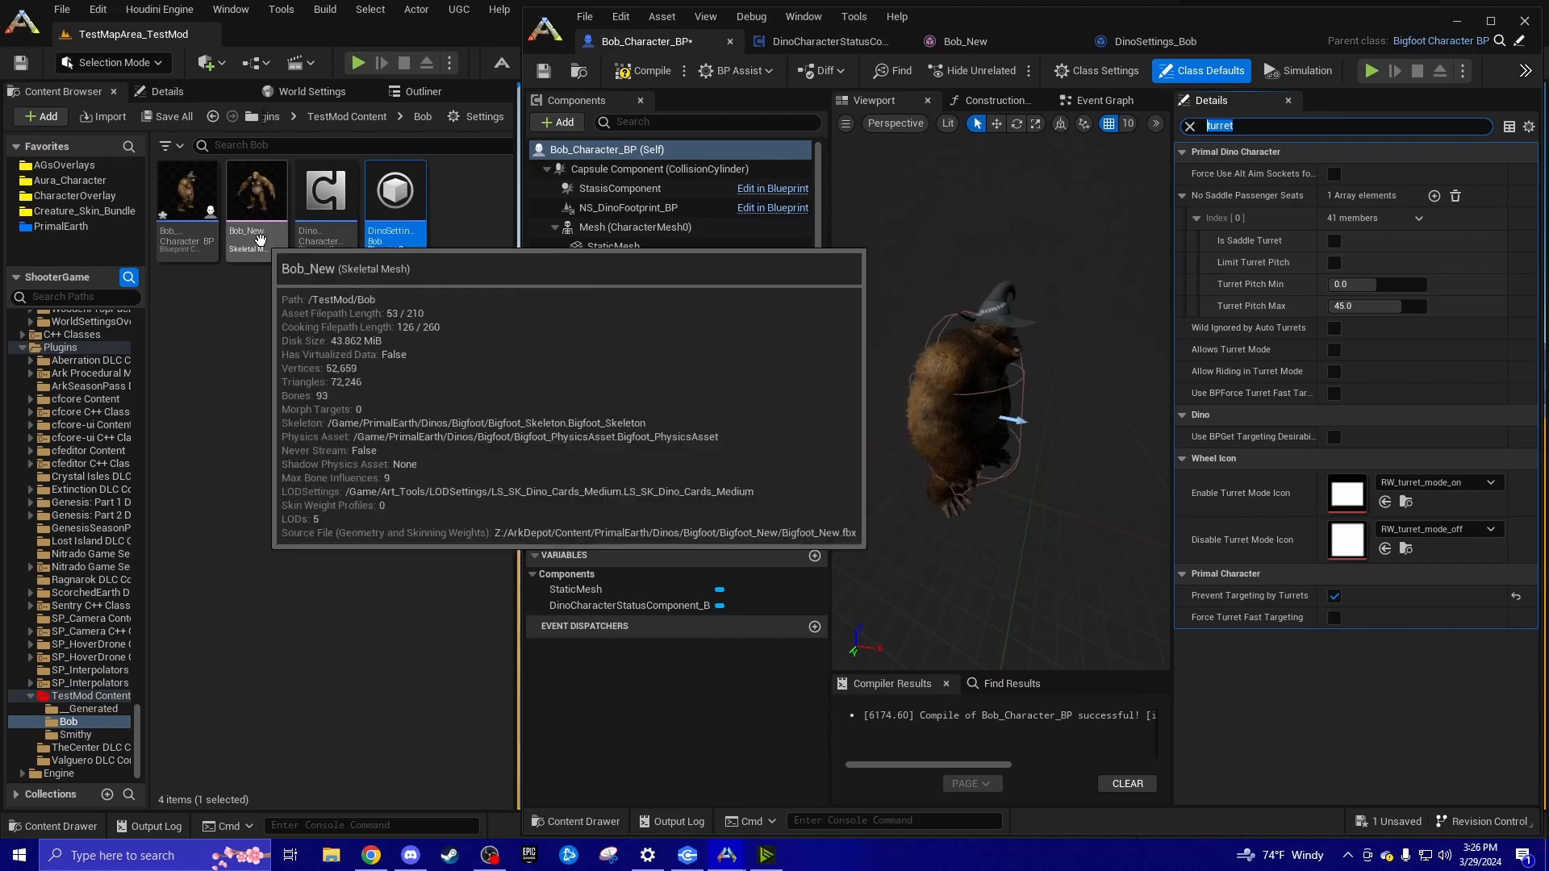
double_click(257, 194)
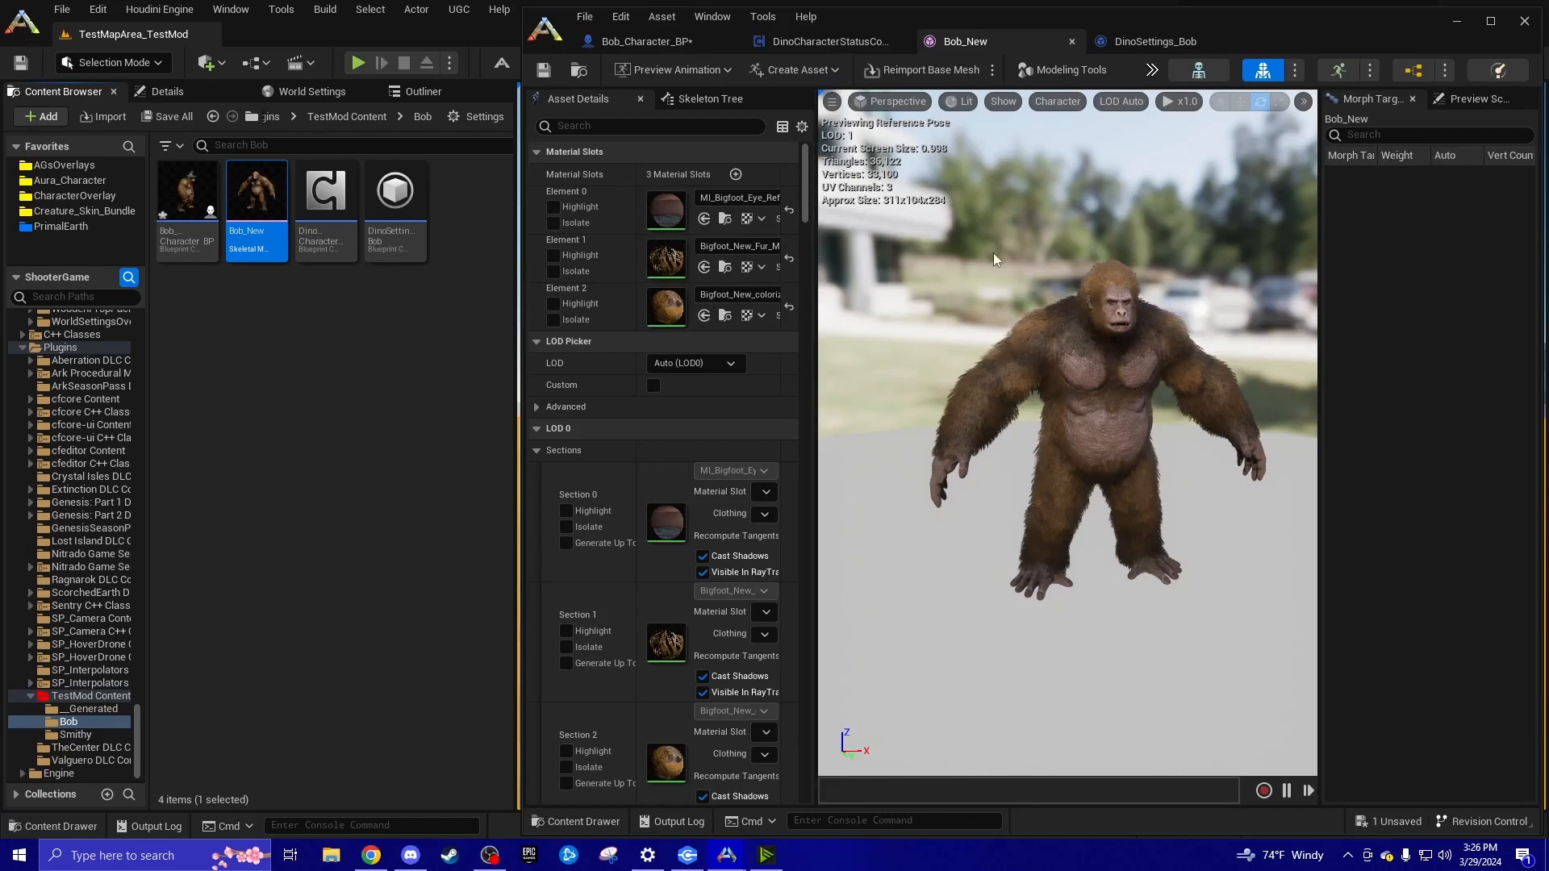
left_click(678, 47)
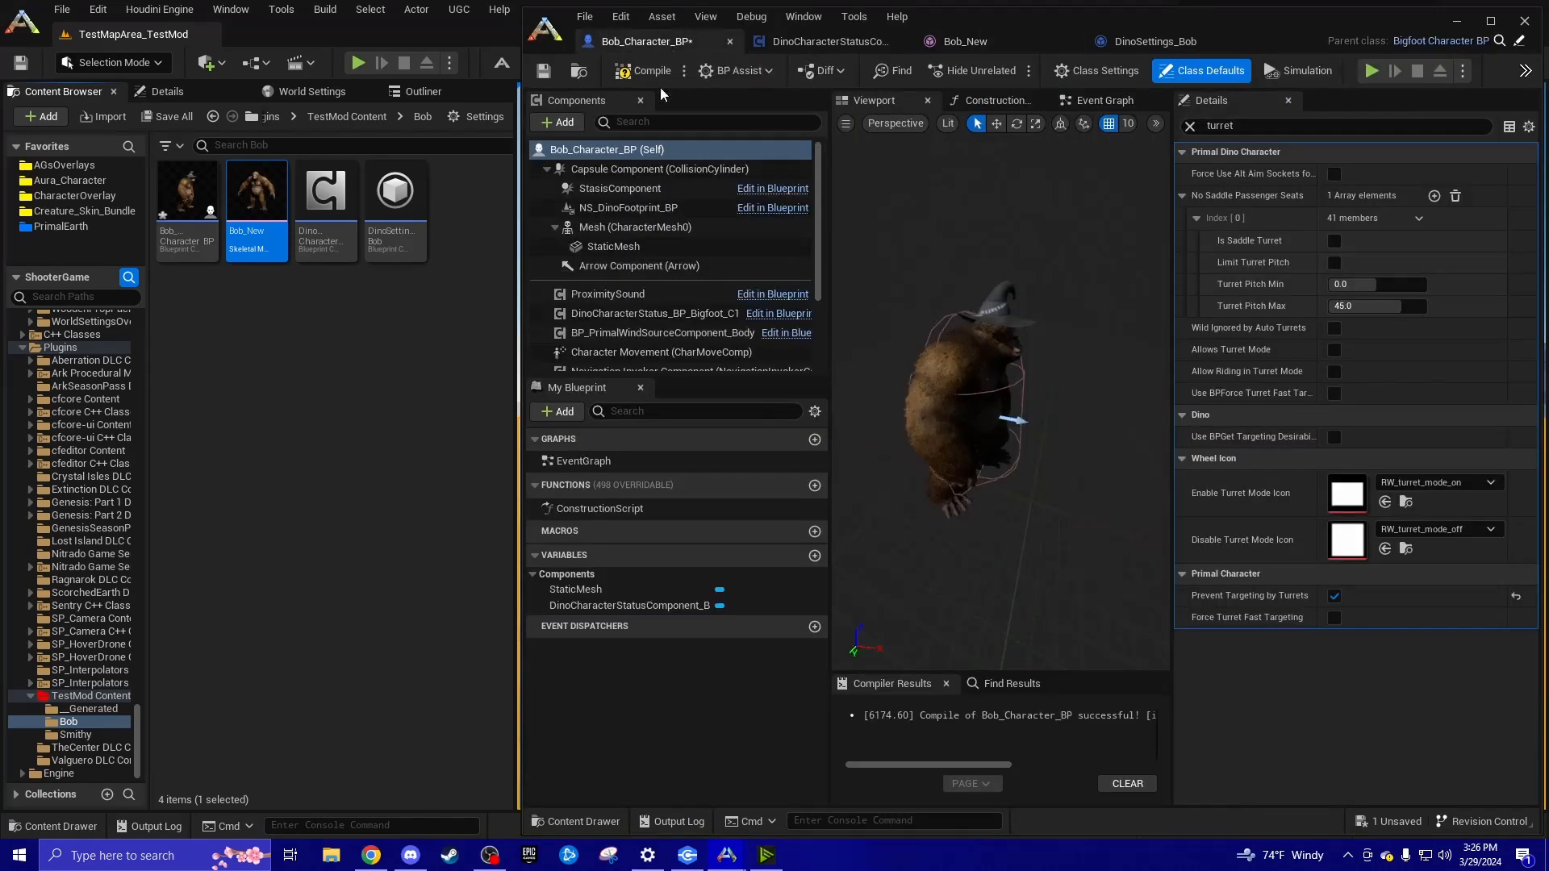
left_click(416, 300)
Filter the character's details by "random" and locate the Random Color Sets Male asset in the content browser
left_click(1218, 127)
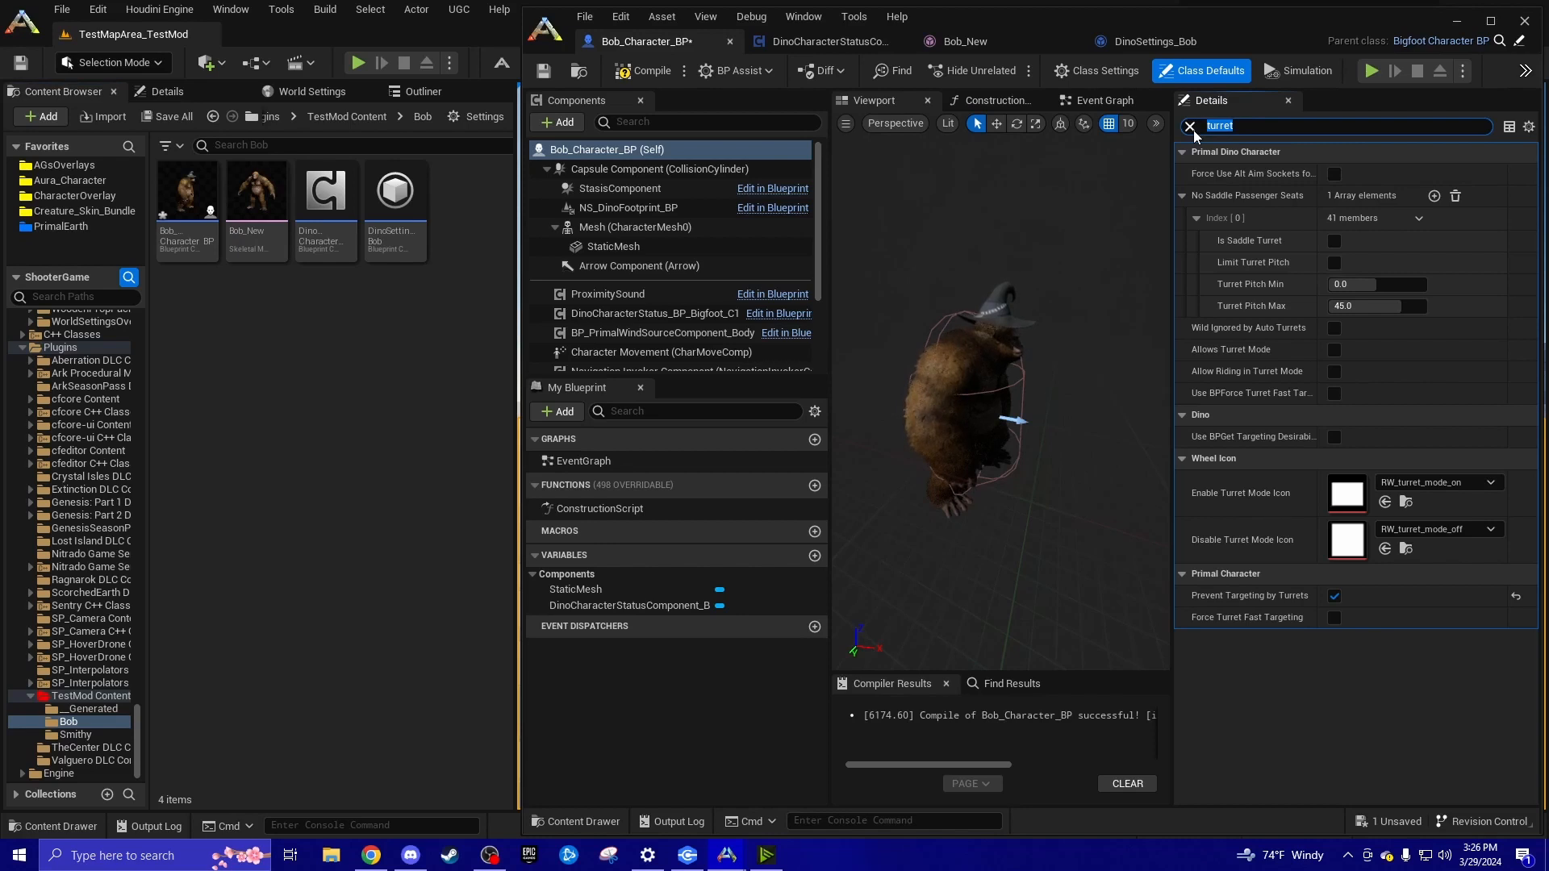
type("random")
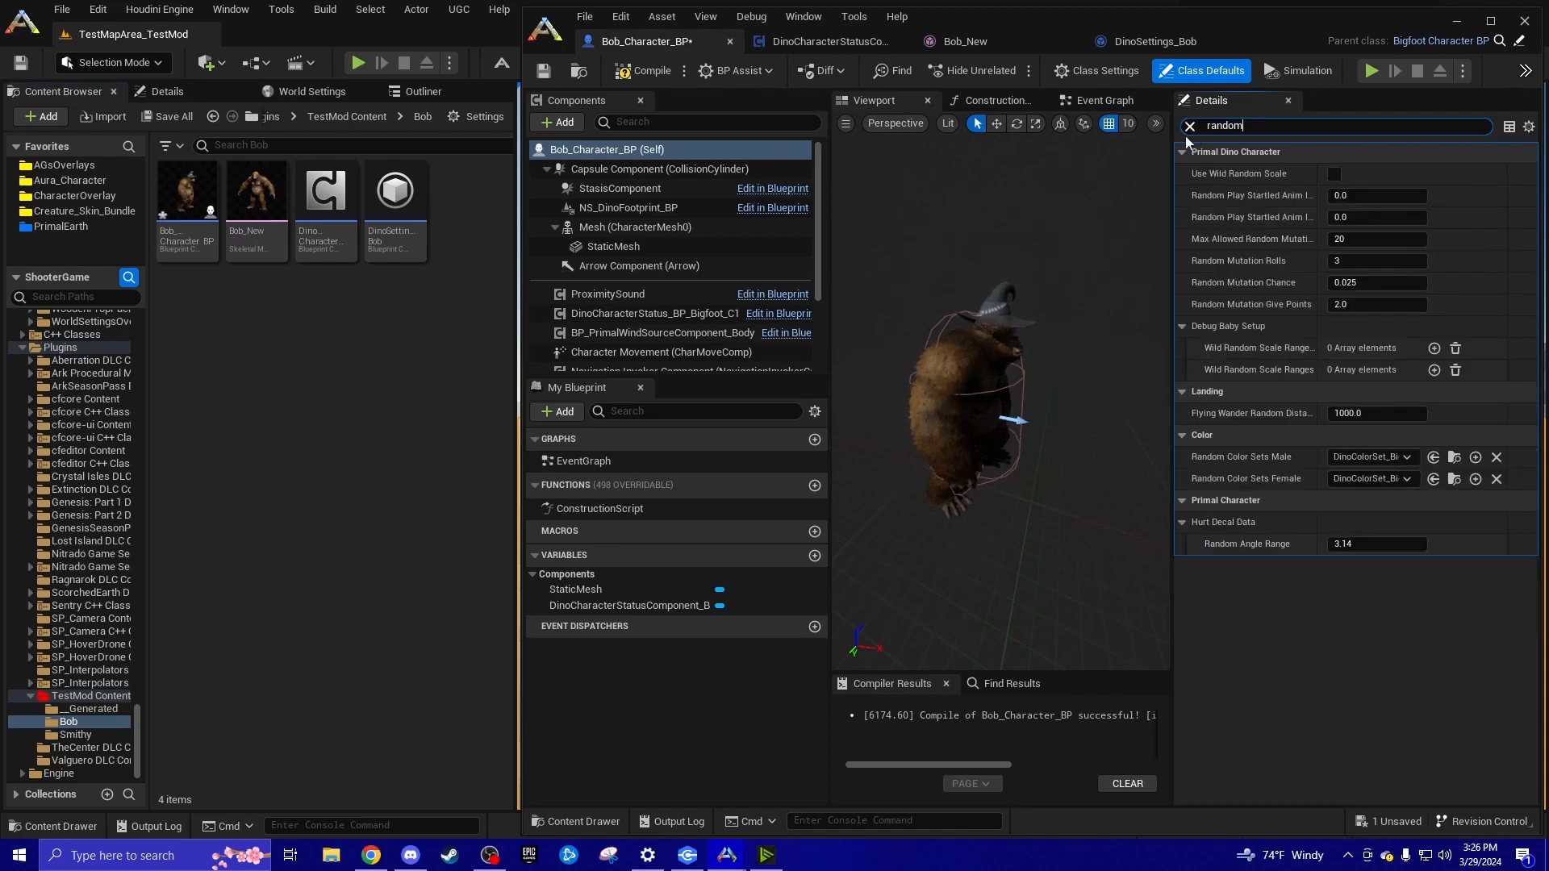
left_click_drag(1171, 456, 1012, 456)
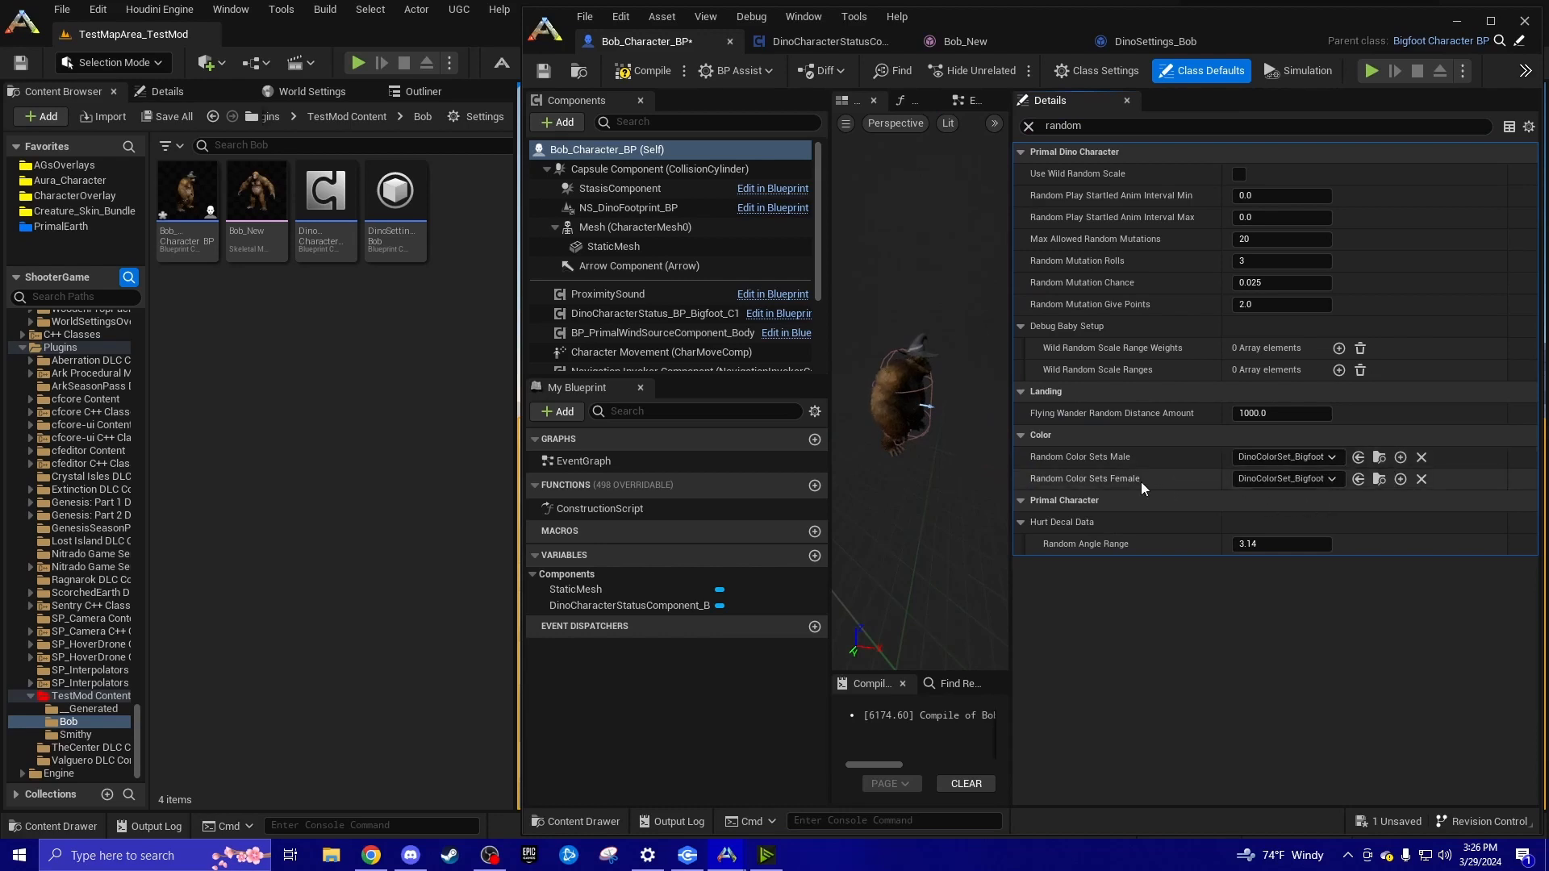
left_click(1378, 458)
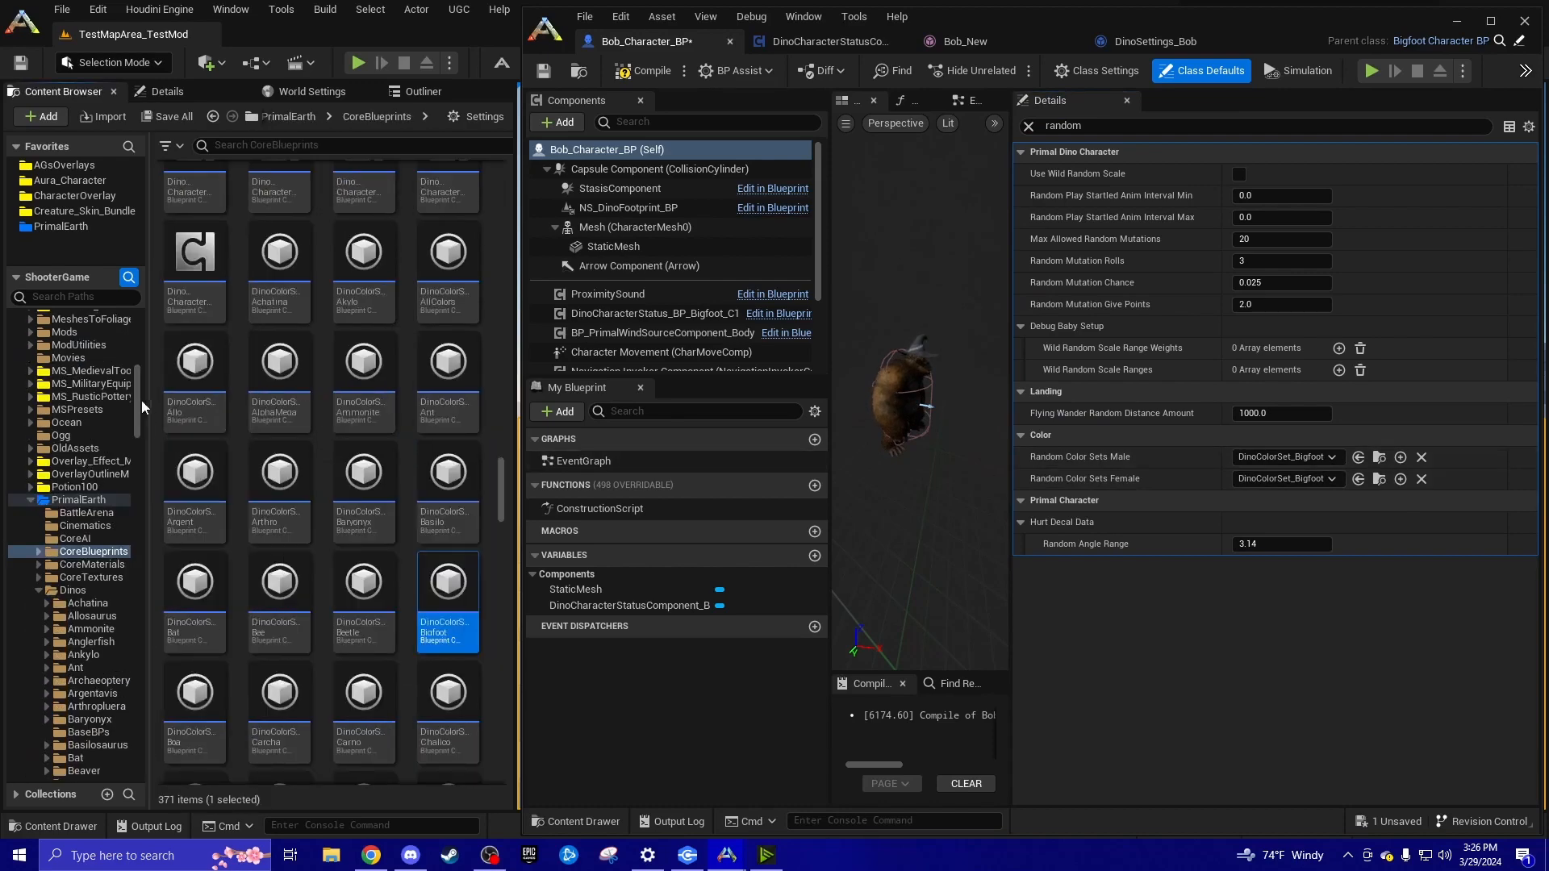
Copy the DinoColorSet_Bigfoot blueprint into the Bob folder of the TestMod content
left_click_drag(138, 404, 142, 730)
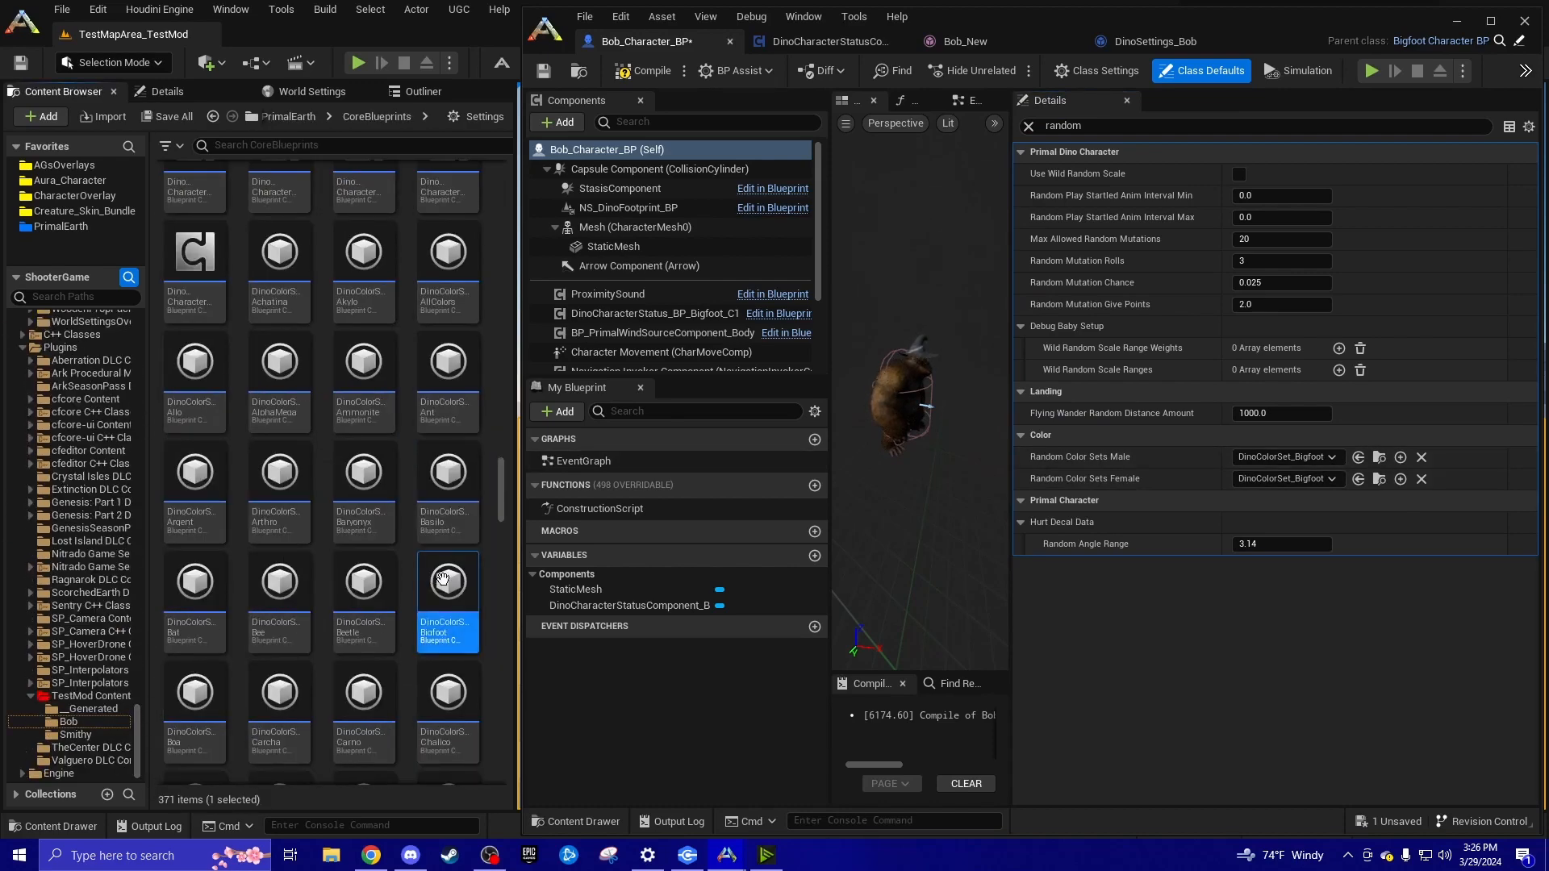
left_click_drag(443, 579, 75, 724)
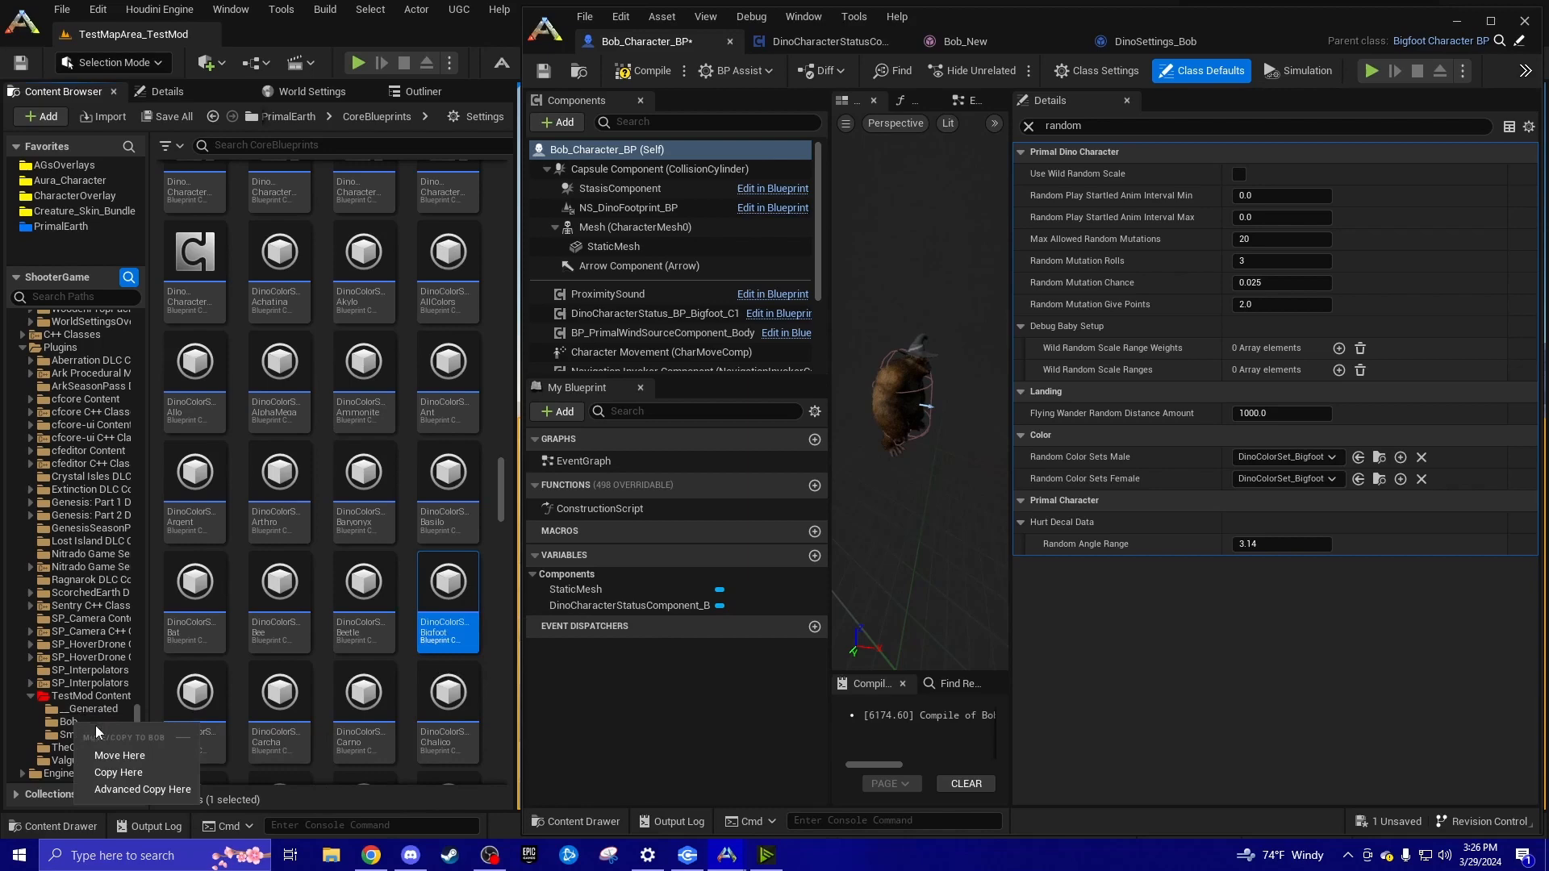
left_click(106, 771)
Rename the copied Bigfoot color set blueprint in the Bob folder as DinoColorSet_Bob
right_click(393, 227)
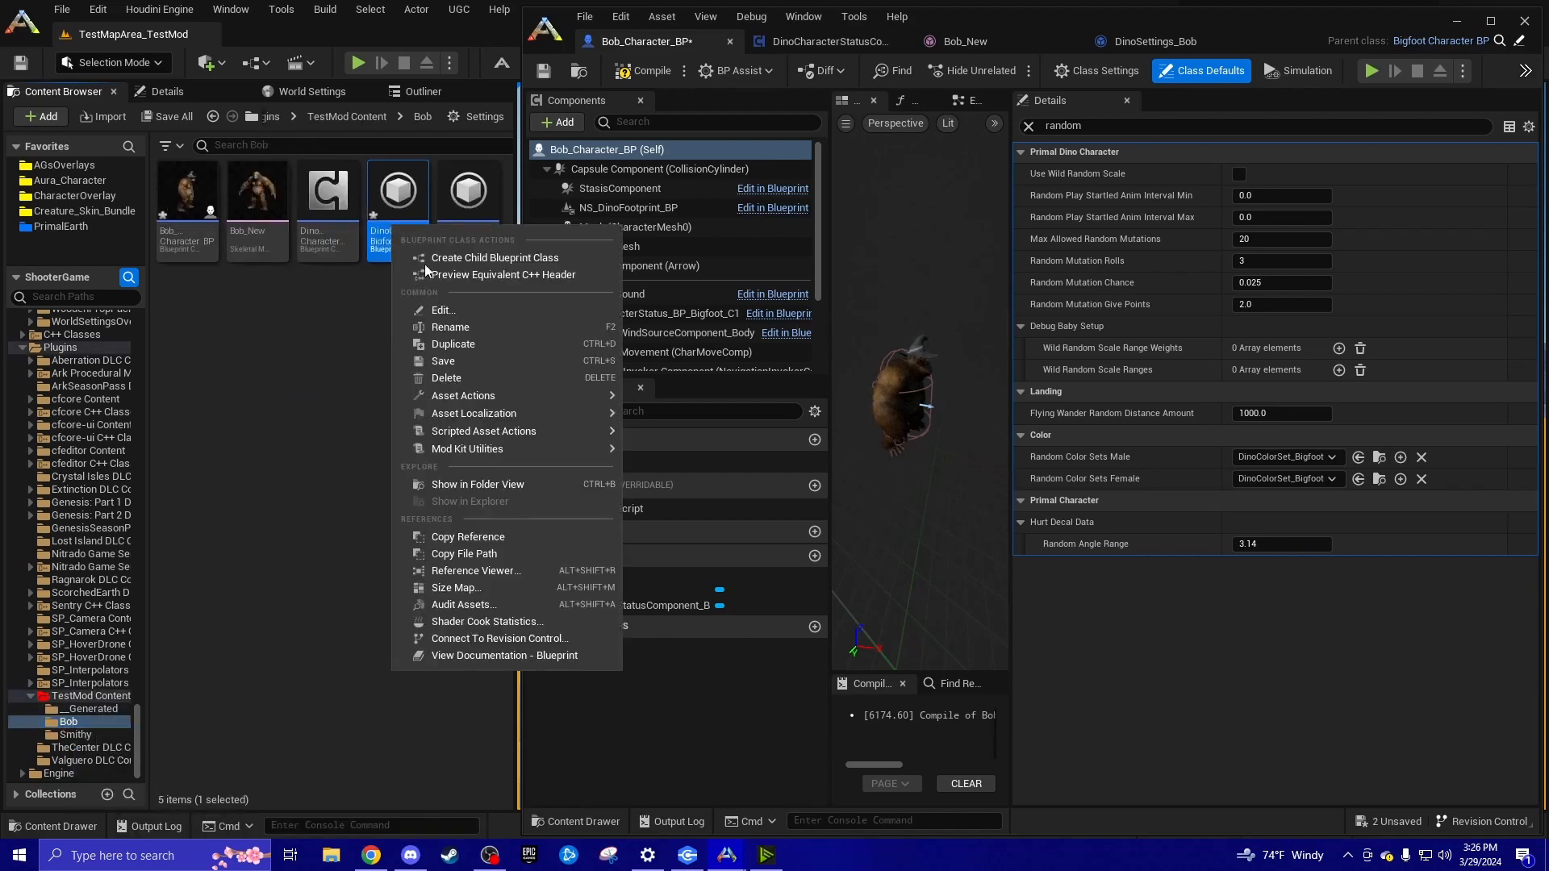
left_click(443, 324)
key("Right")
key("BackSpace")
key("BackSpace")
key("BackSpace")
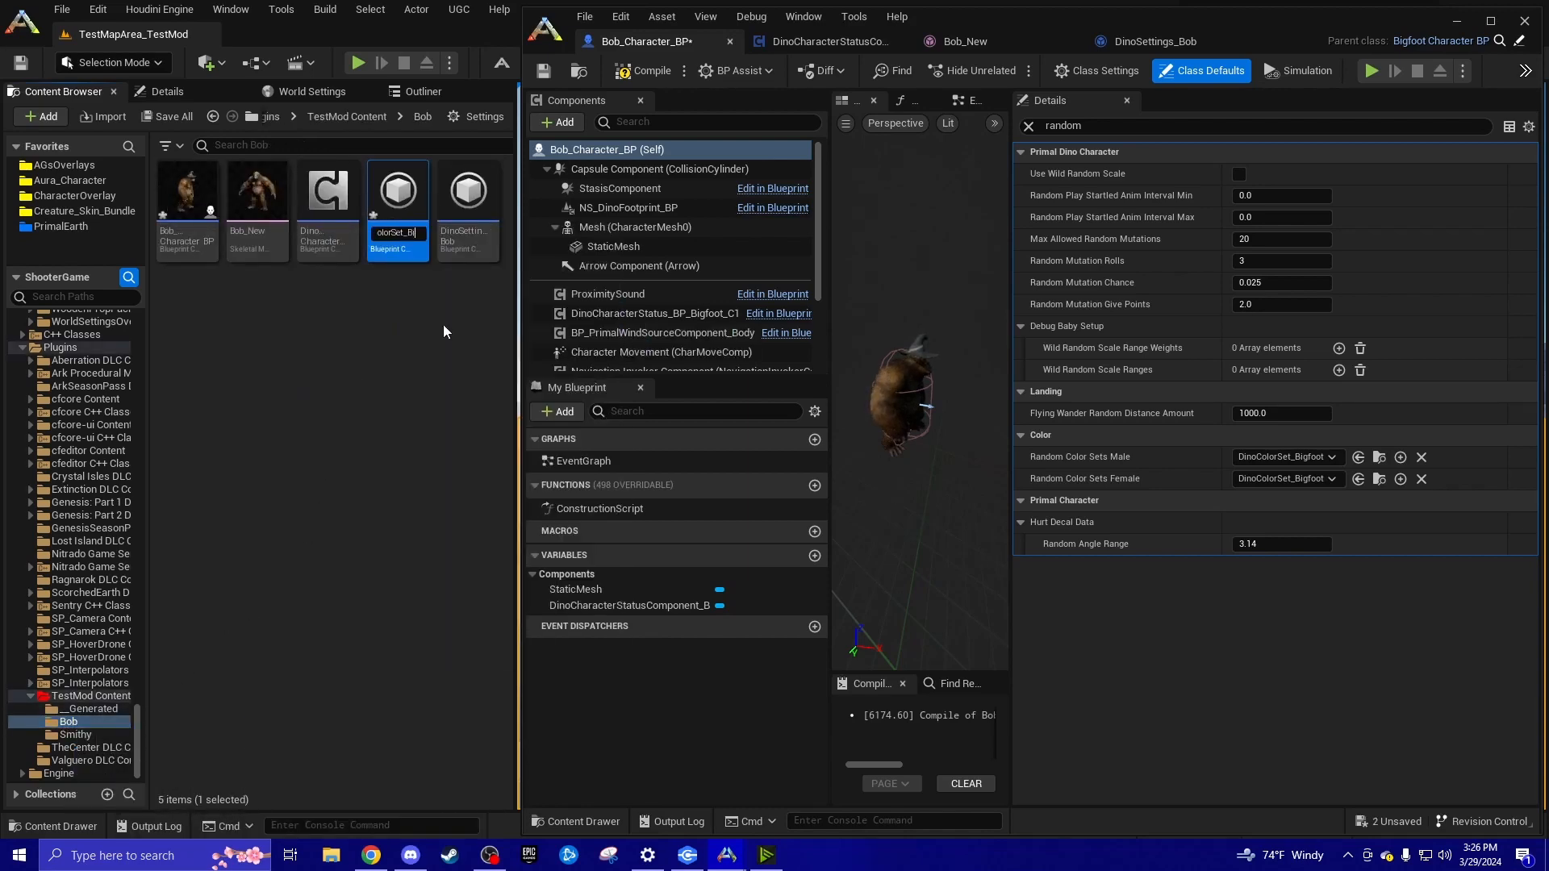
key("BackSpace")
type("ob")
key("Return")
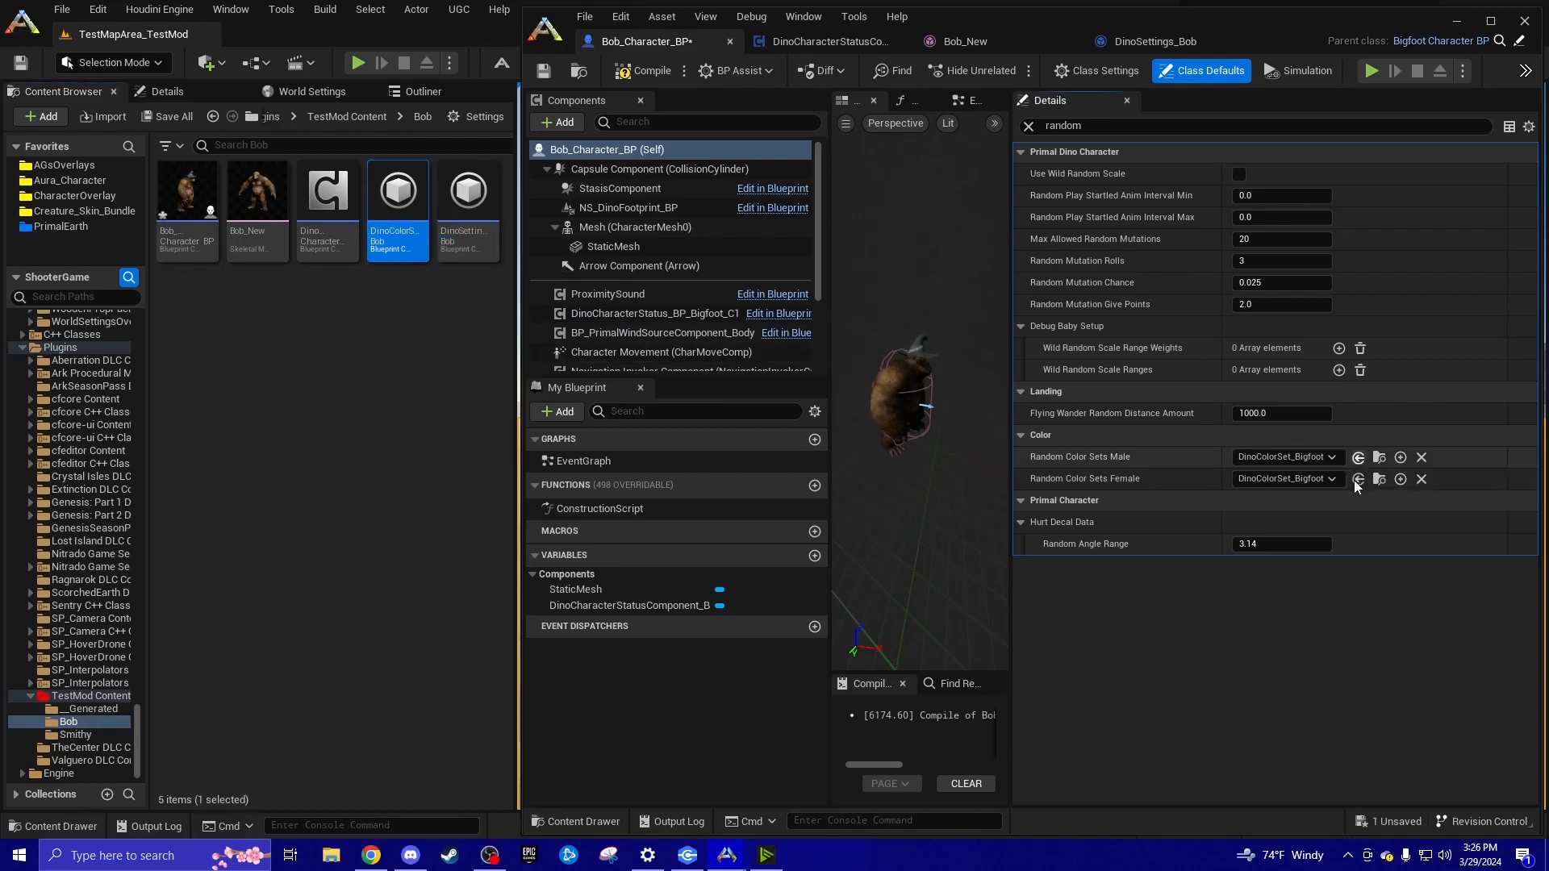
Assign DinoColorSet_Bob to both Random Color Sets Male and Random Color Sets Female, and save Bob_Character_BP
left_click(1358, 457)
left_click(1356, 480)
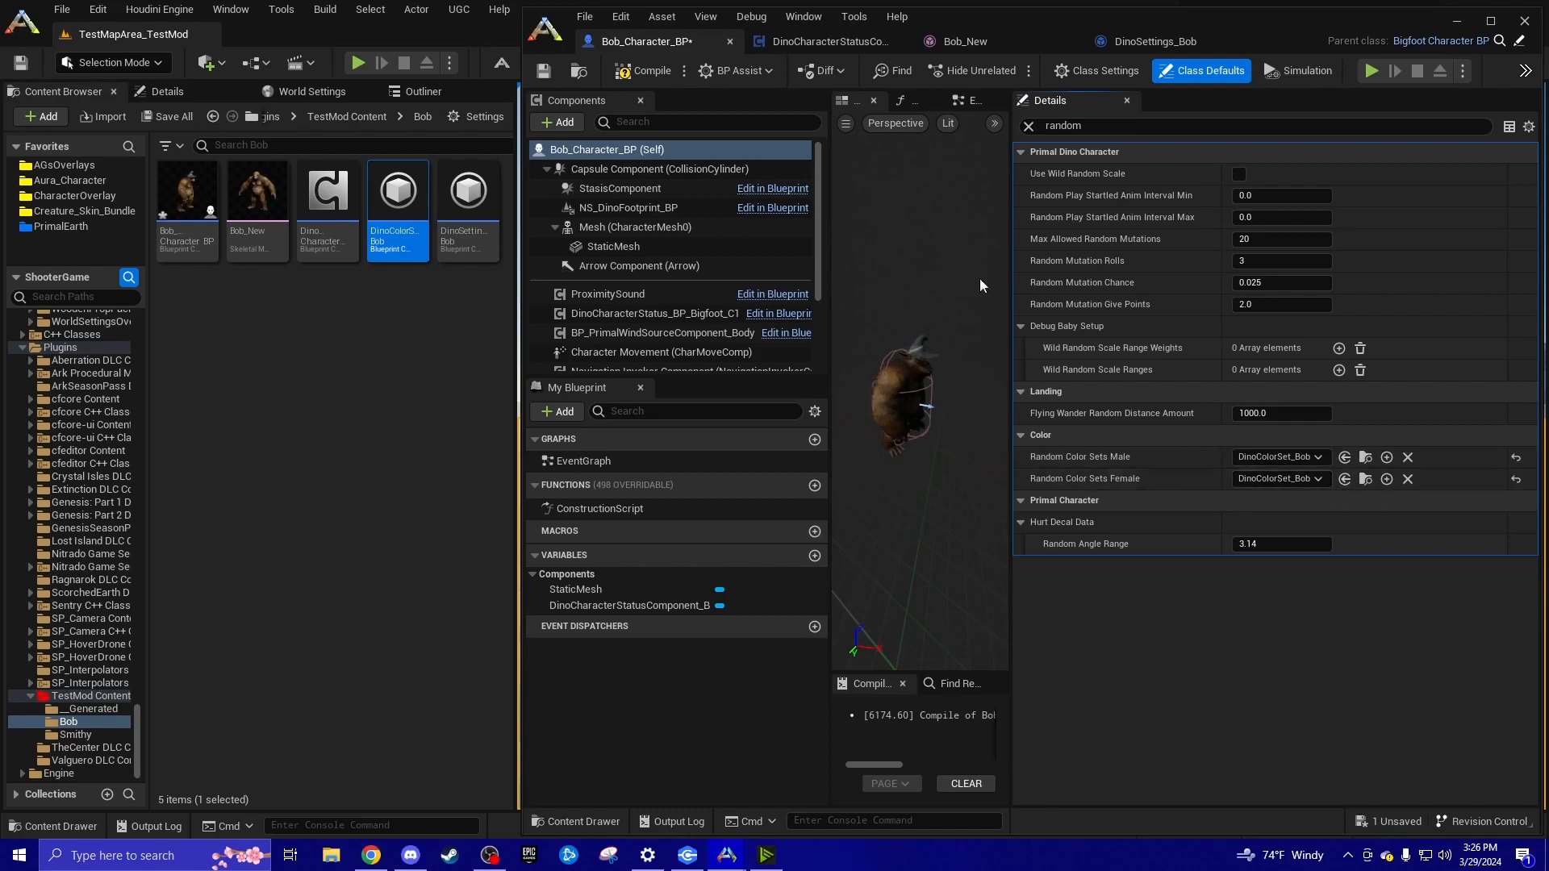
left_click(550, 72)
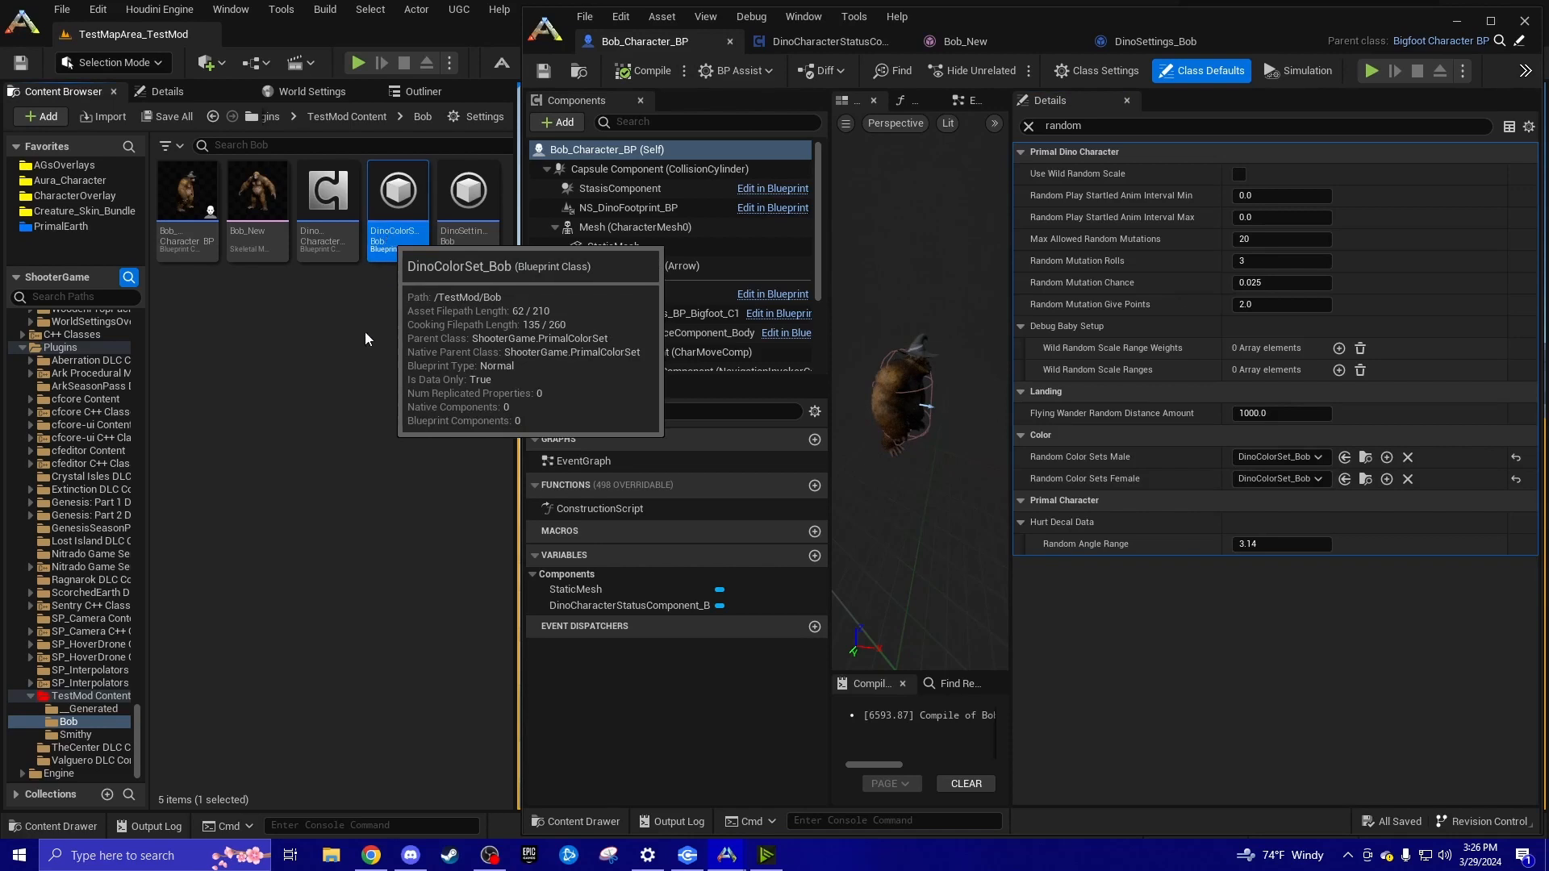
Open the DinoColorSet_Bob blueprint and expand all of its Color Set Definitions, Index 0 through 5
double_click(386, 235)
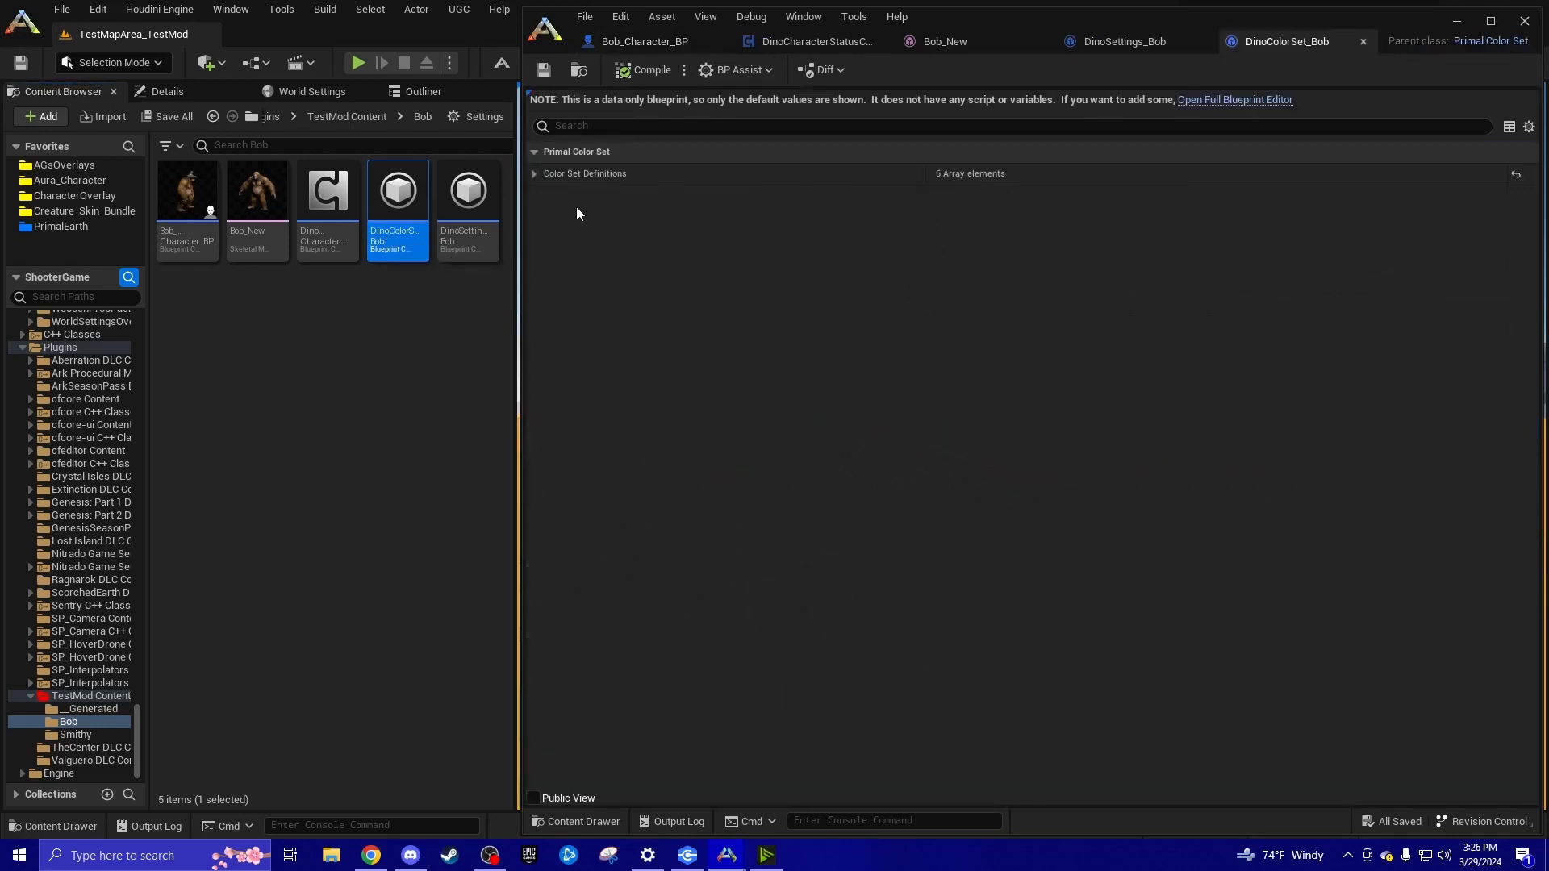
left_click(534, 174)
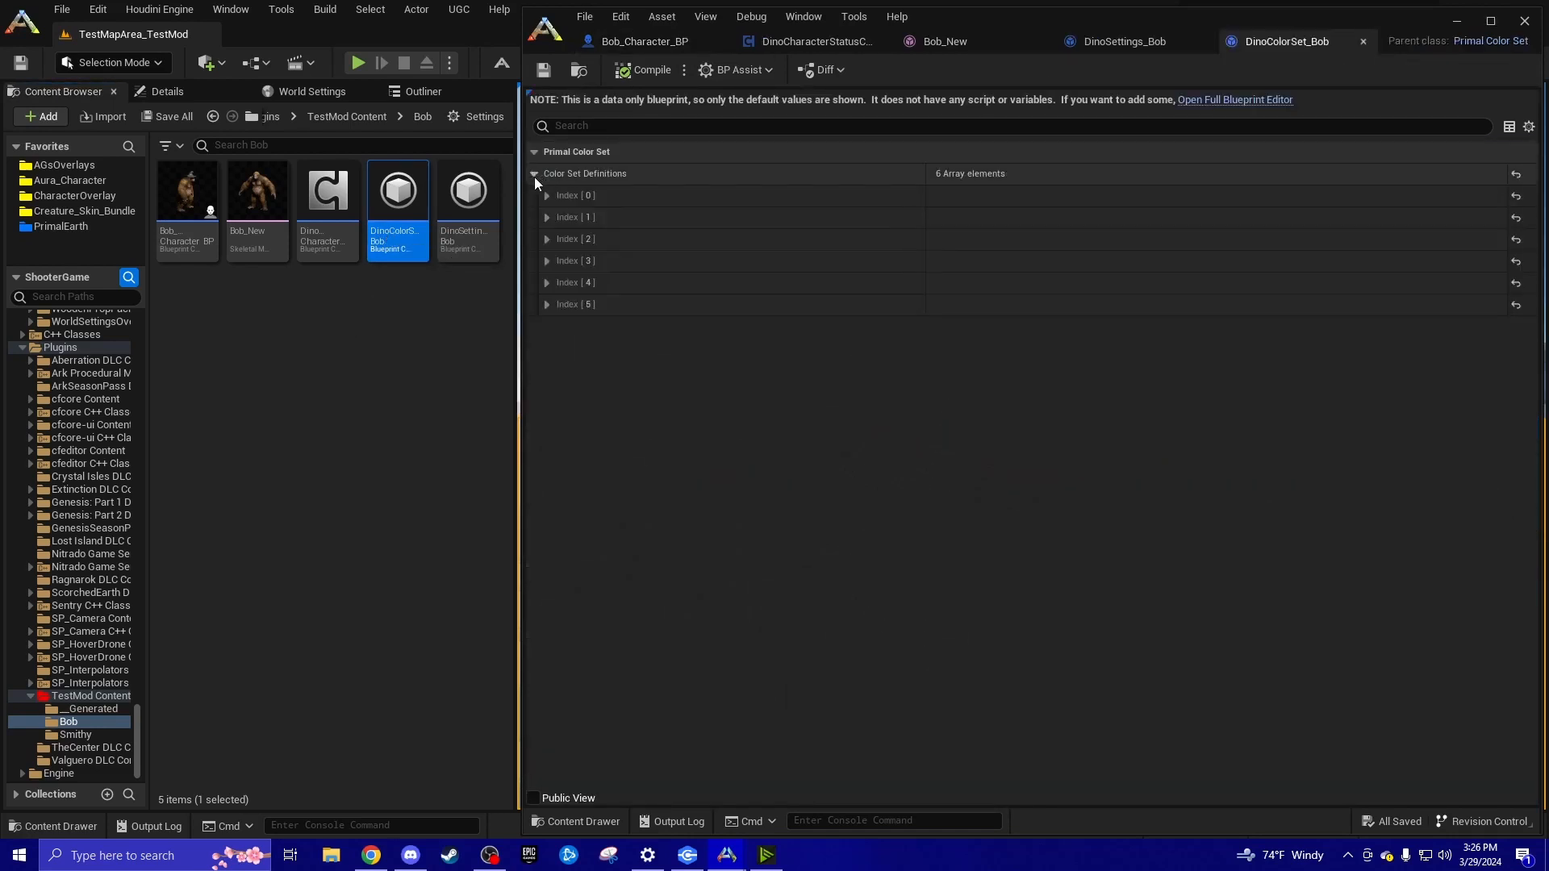
left_click(547, 304)
left_click(547, 283)
left_click(547, 261)
left_click(547, 239)
left_click(547, 217)
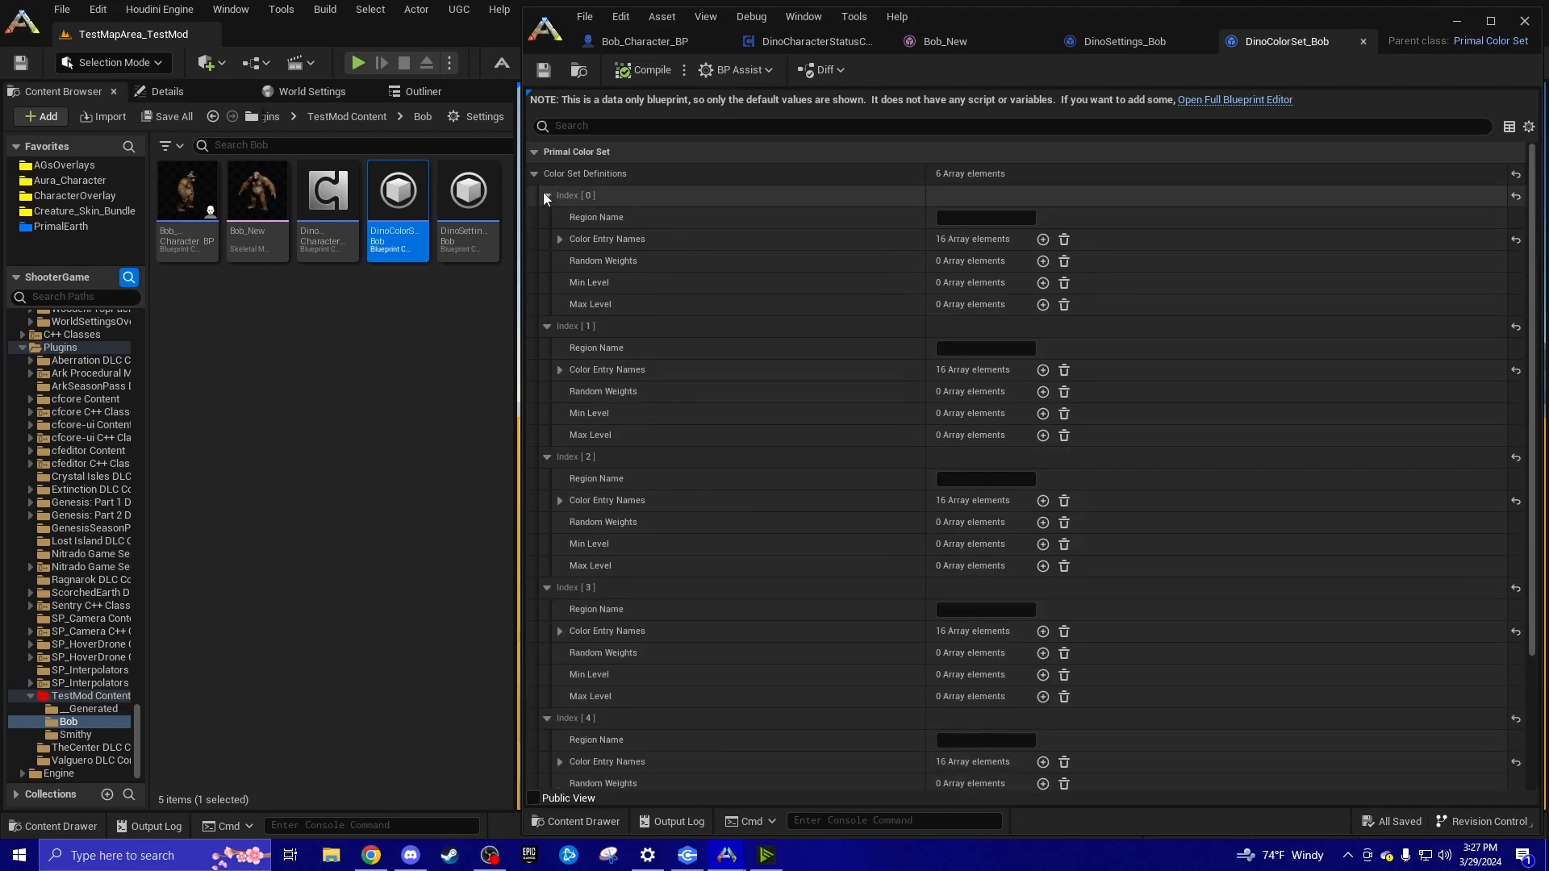
left_click(546, 195)
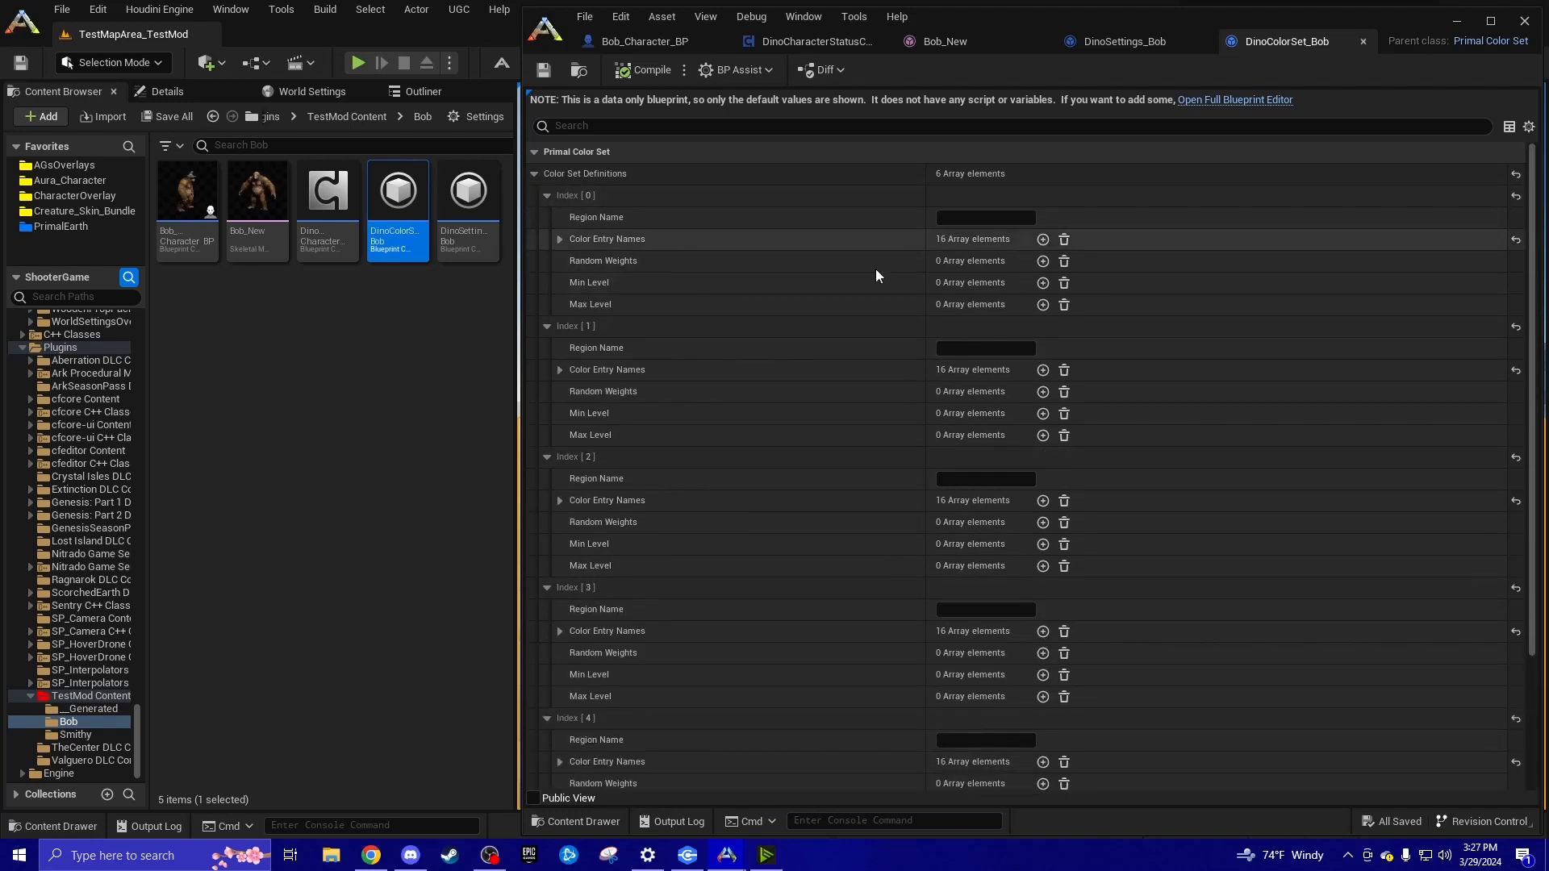
Examine the Region Name fields and Color Entry Names lists across the color set's region definitions
scroll(840, 351, "down", 5)
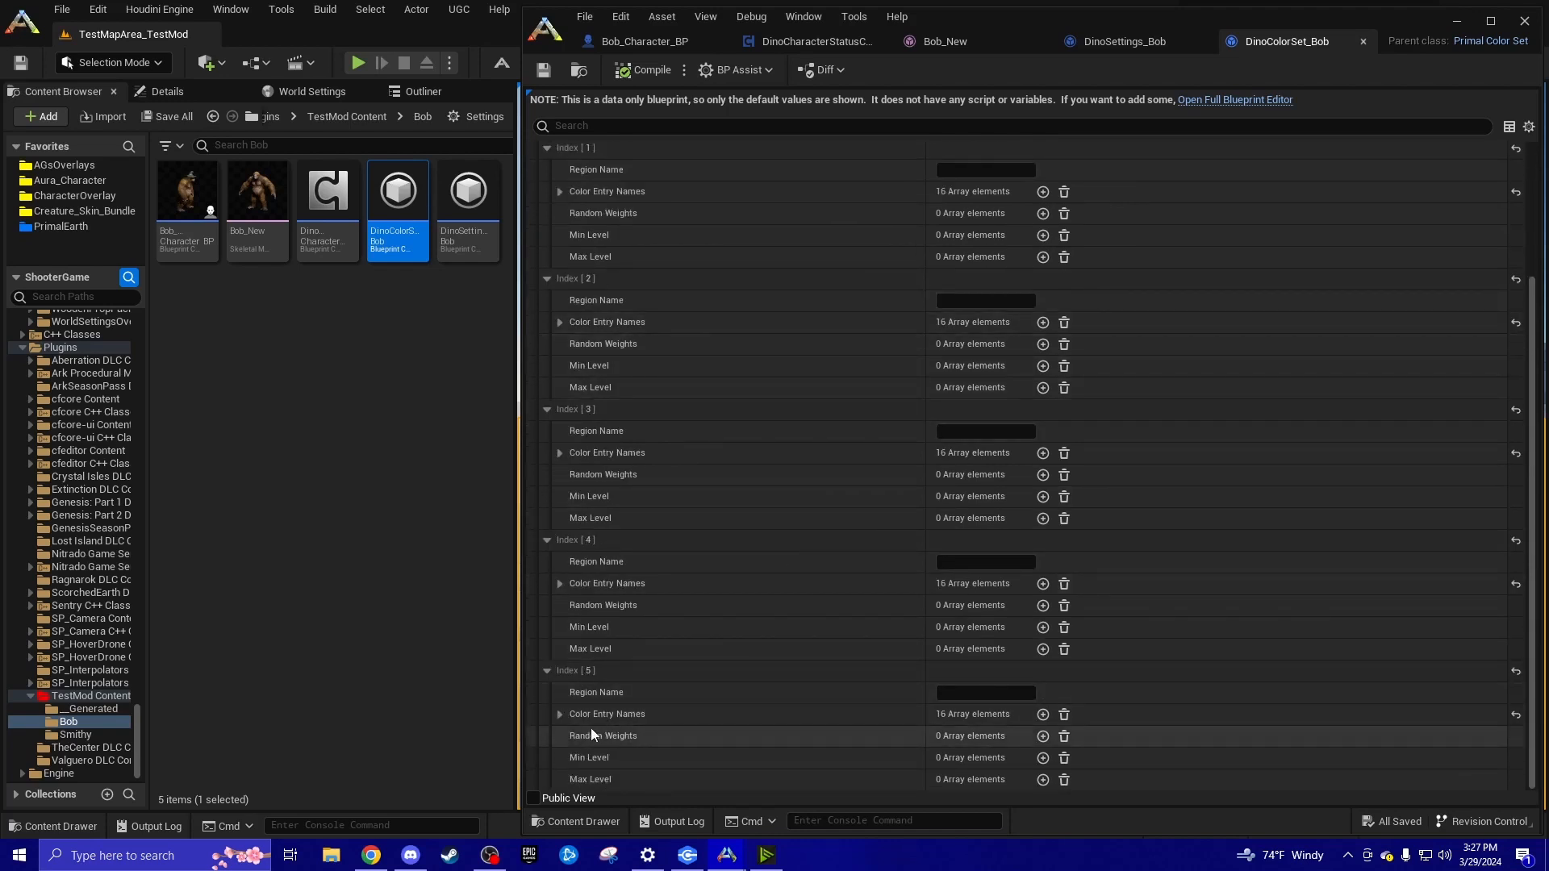
left_click(559, 714)
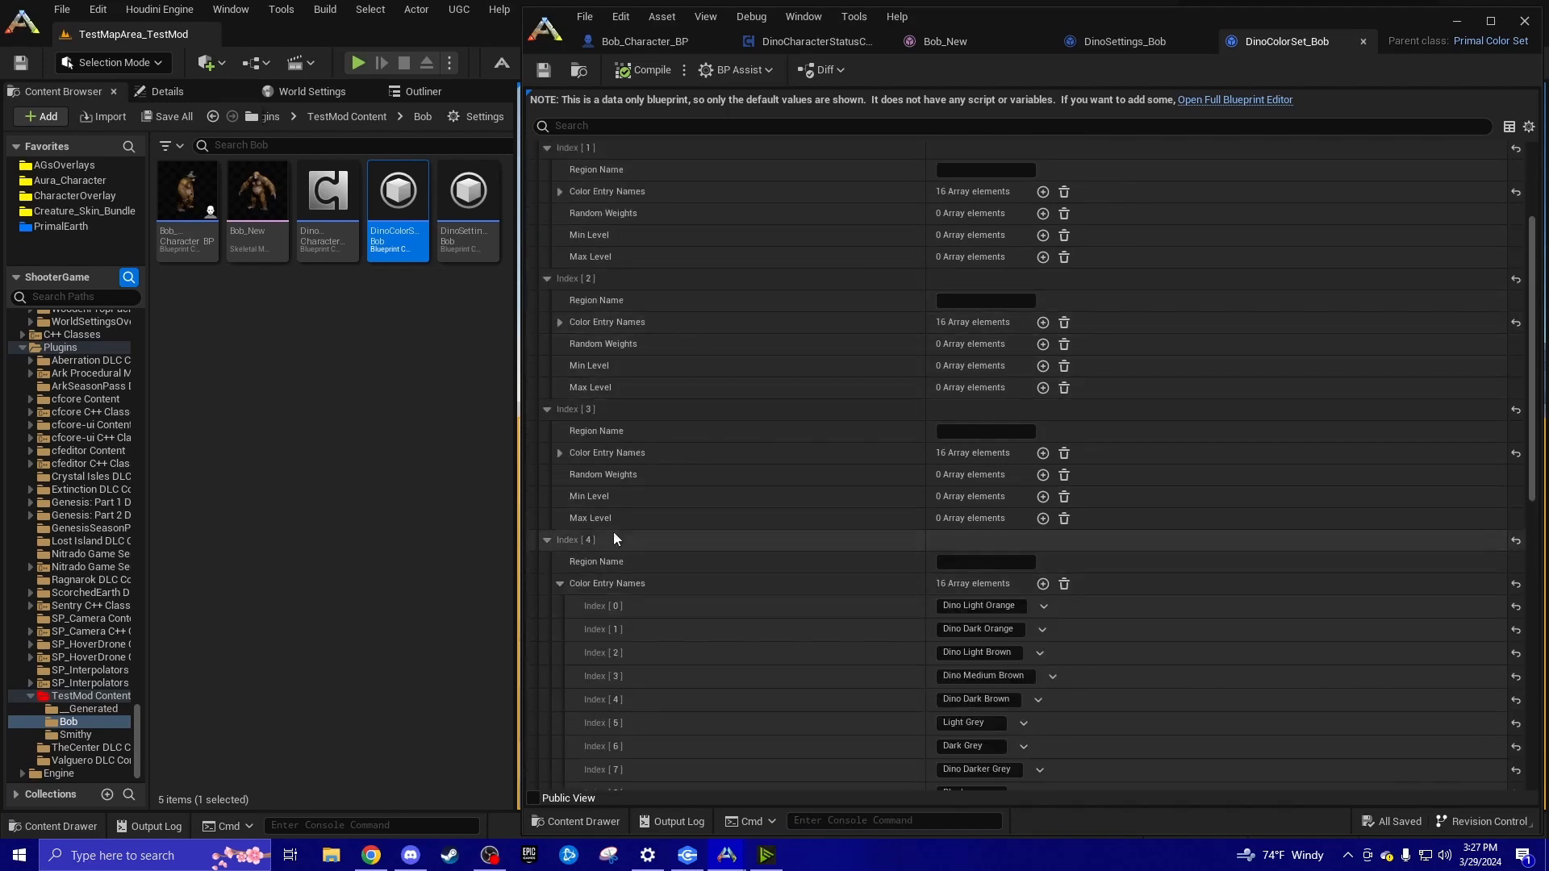
left_click(562, 452)
left_click(560, 322)
scroll(582, 296, "up", 4)
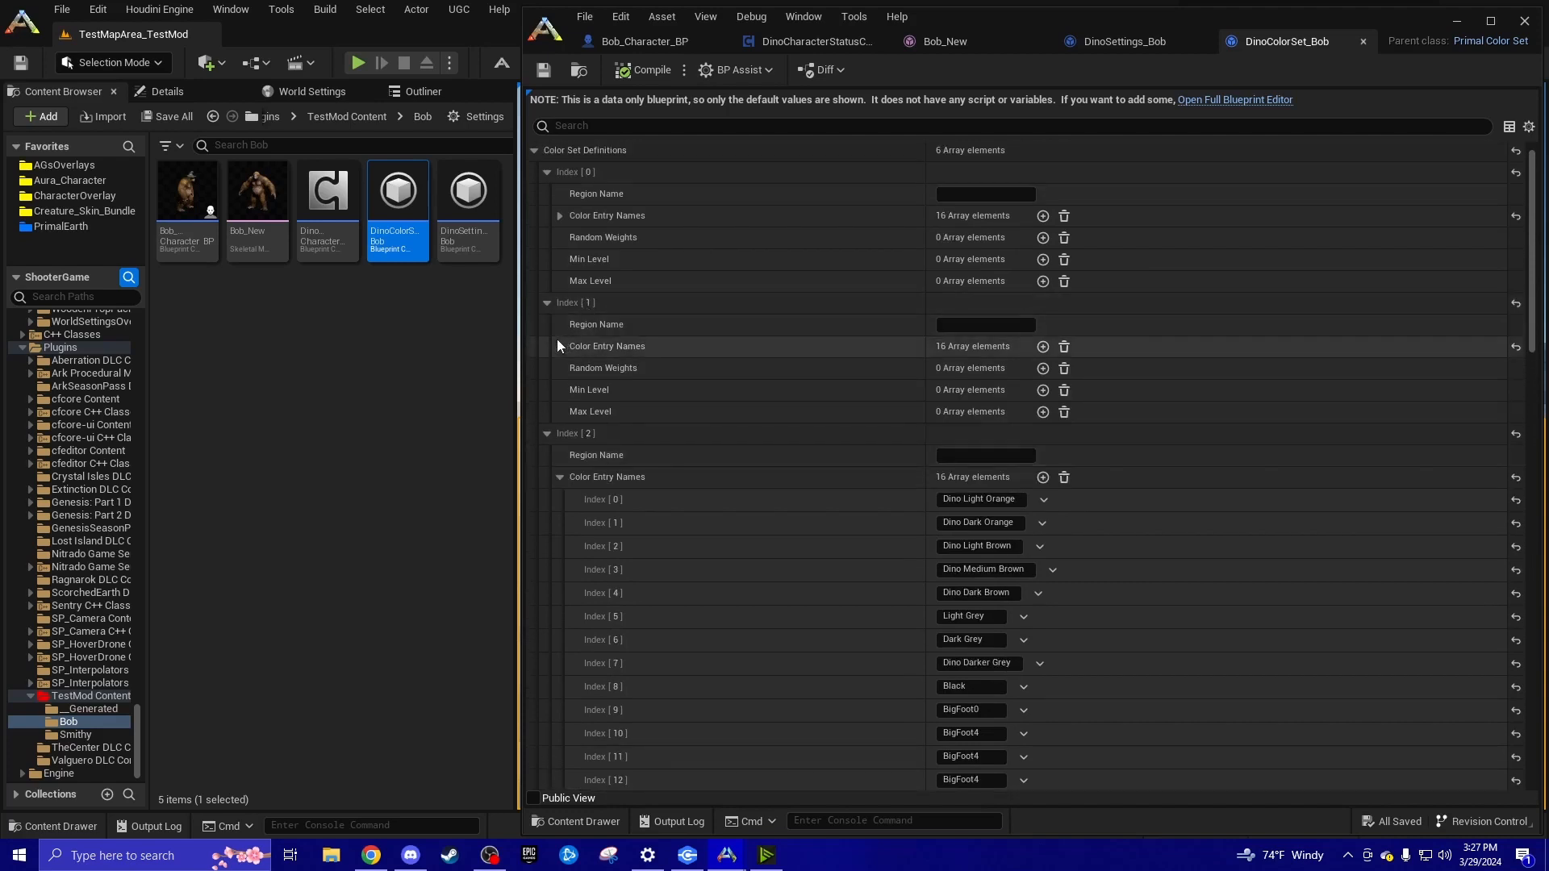
left_click(558, 344)
left_click(560, 216)
scroll(618, 282, "up", 1)
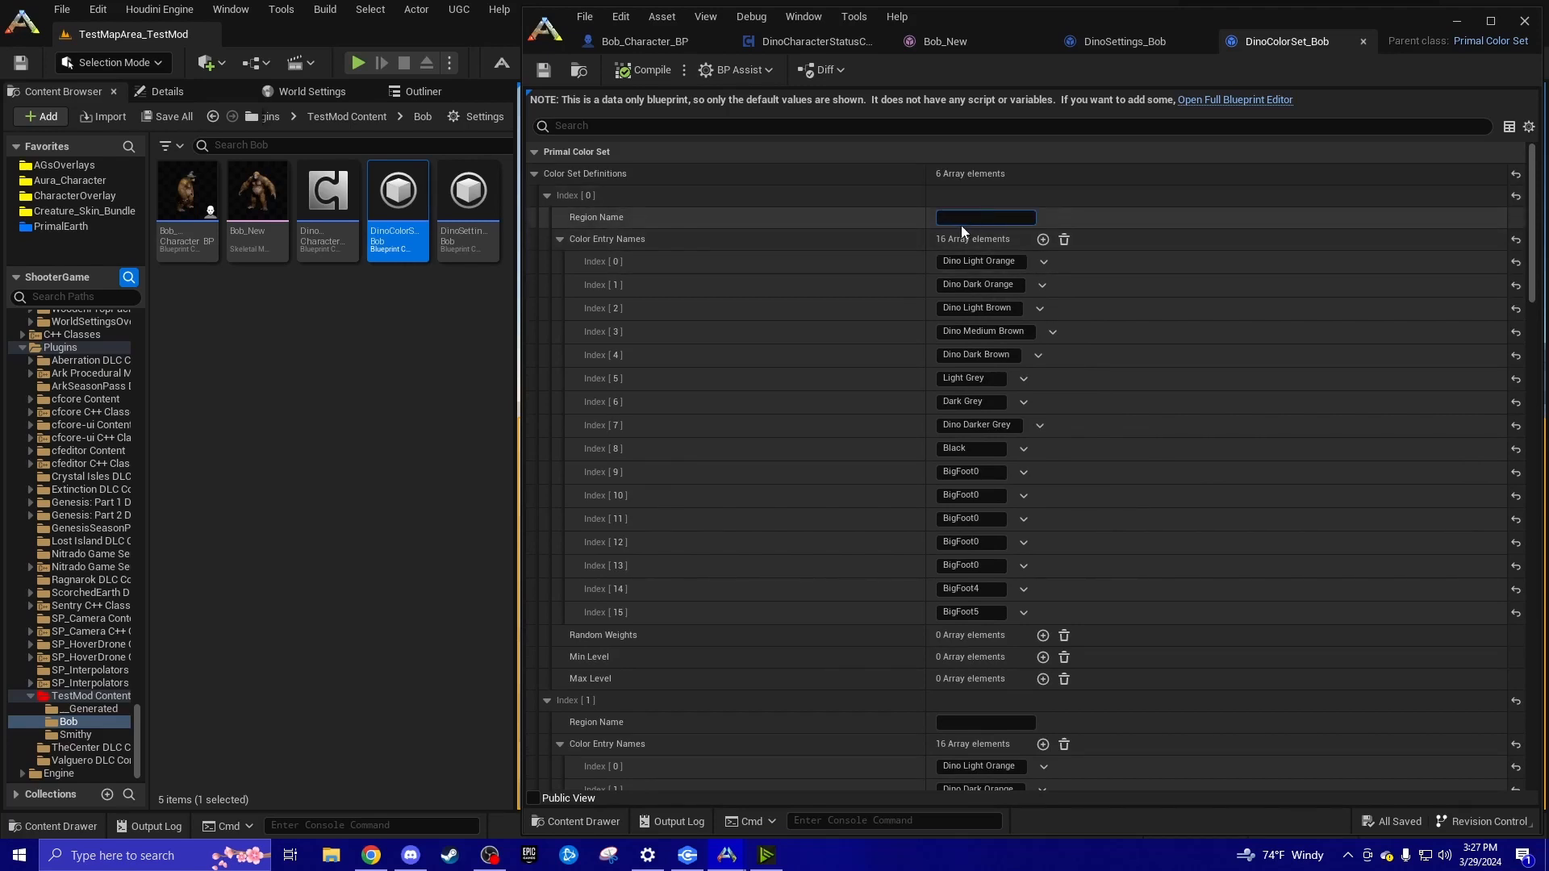
scroll(851, 321, "down", 5)
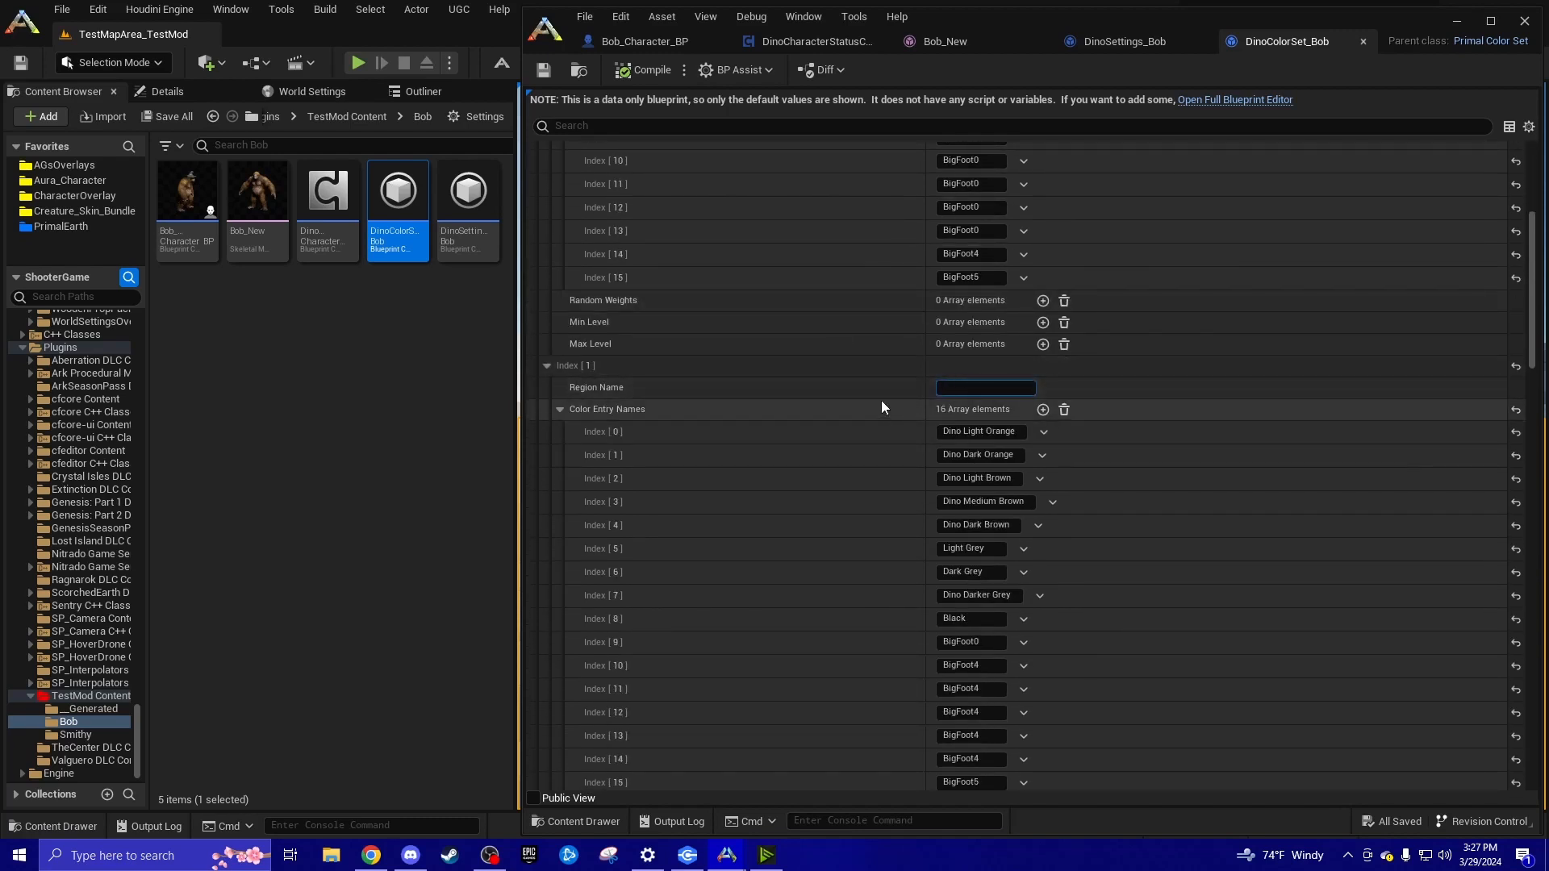
scroll(881, 406, "down", 3)
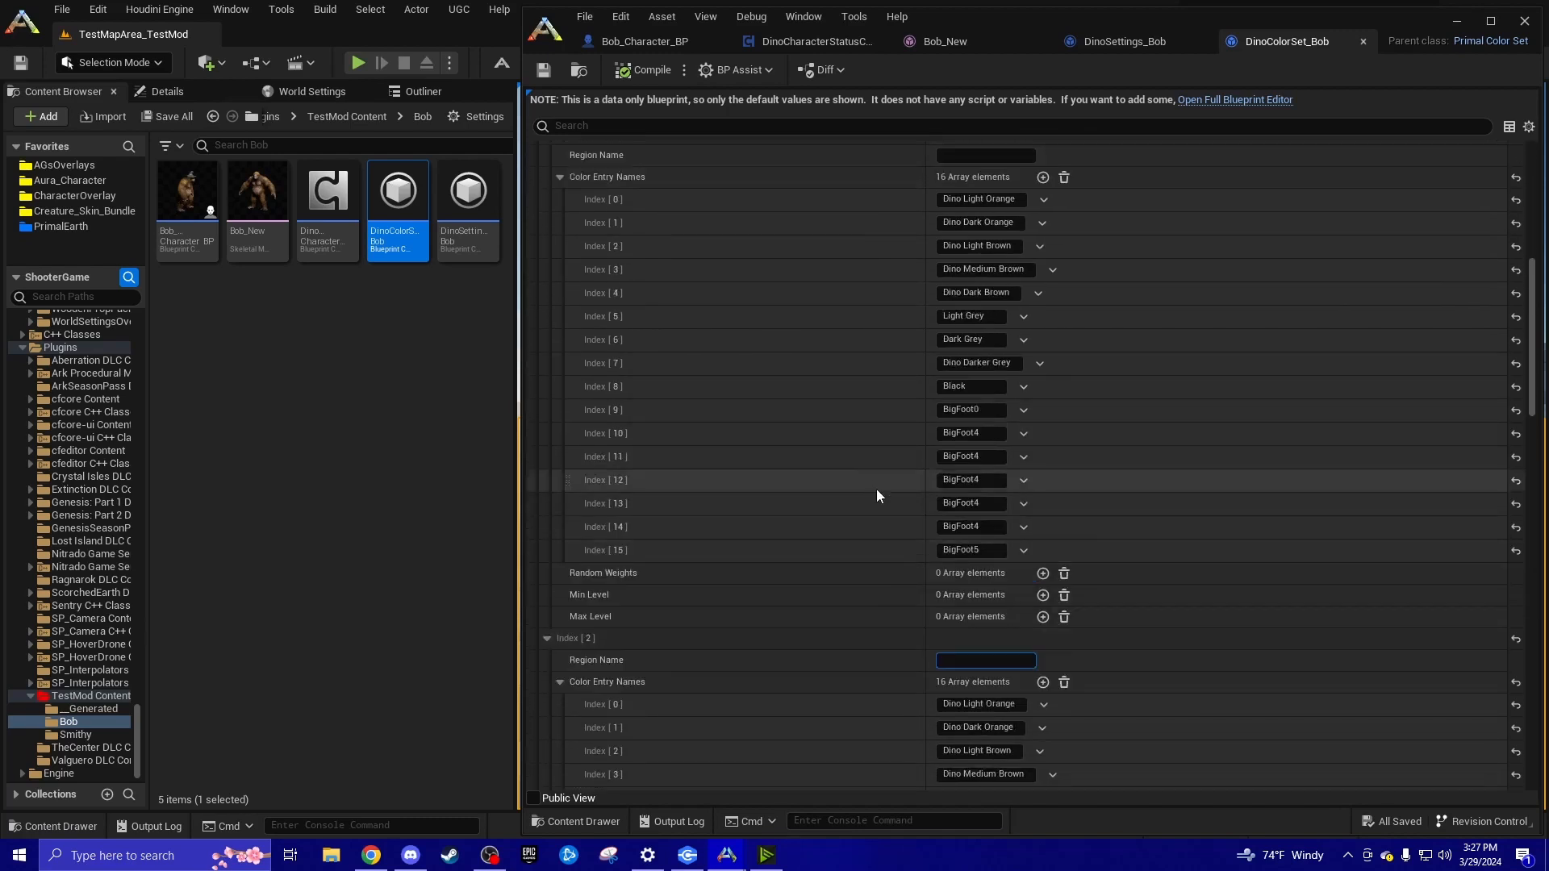
scroll(877, 495, "up", 8)
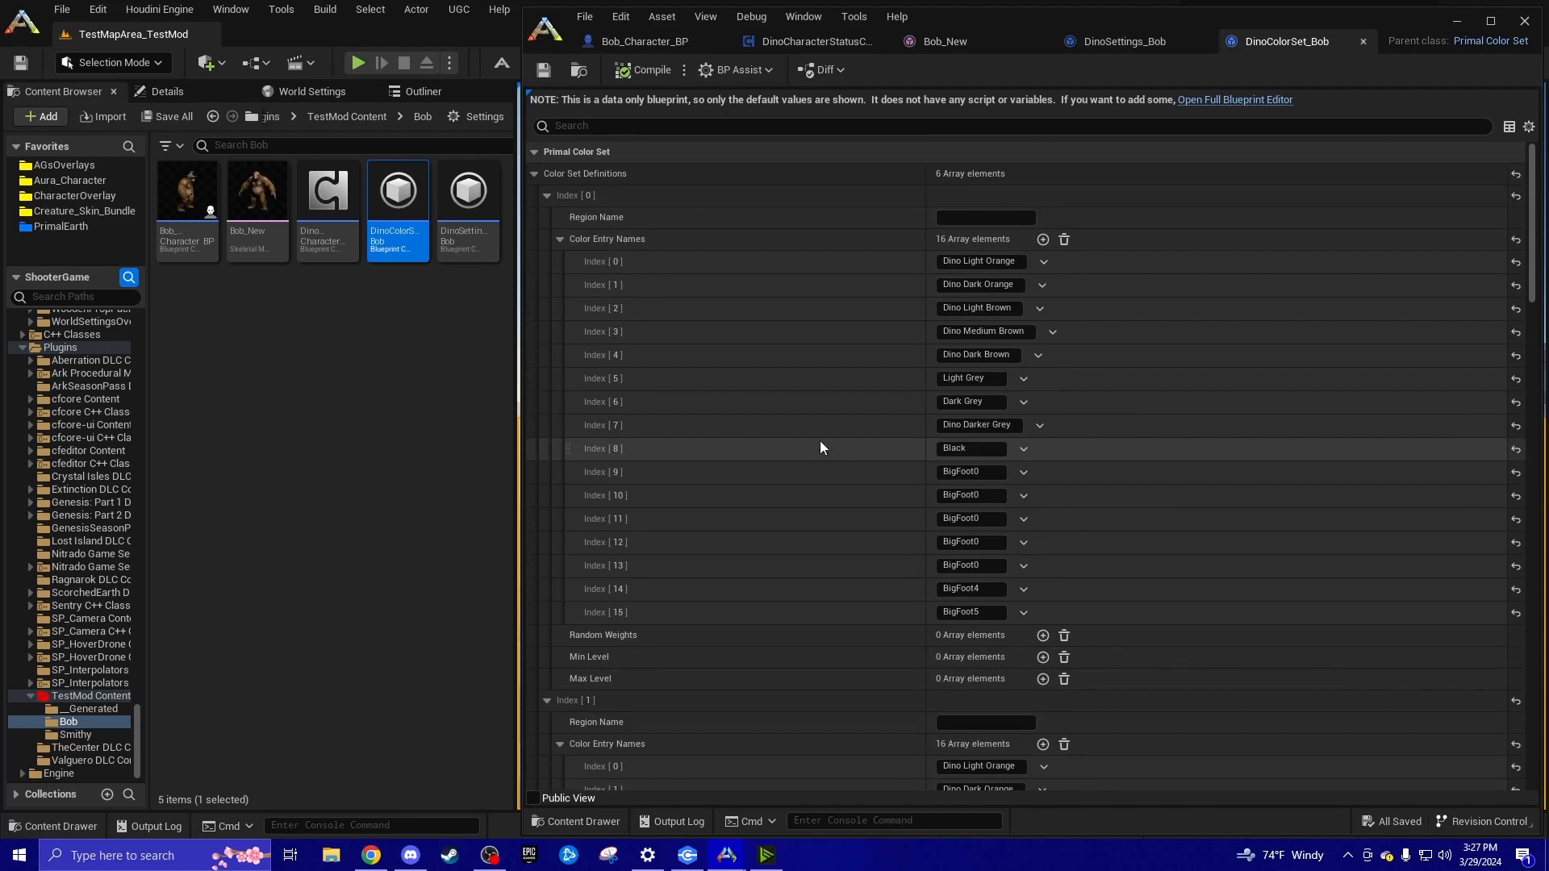
left_click(501, 375)
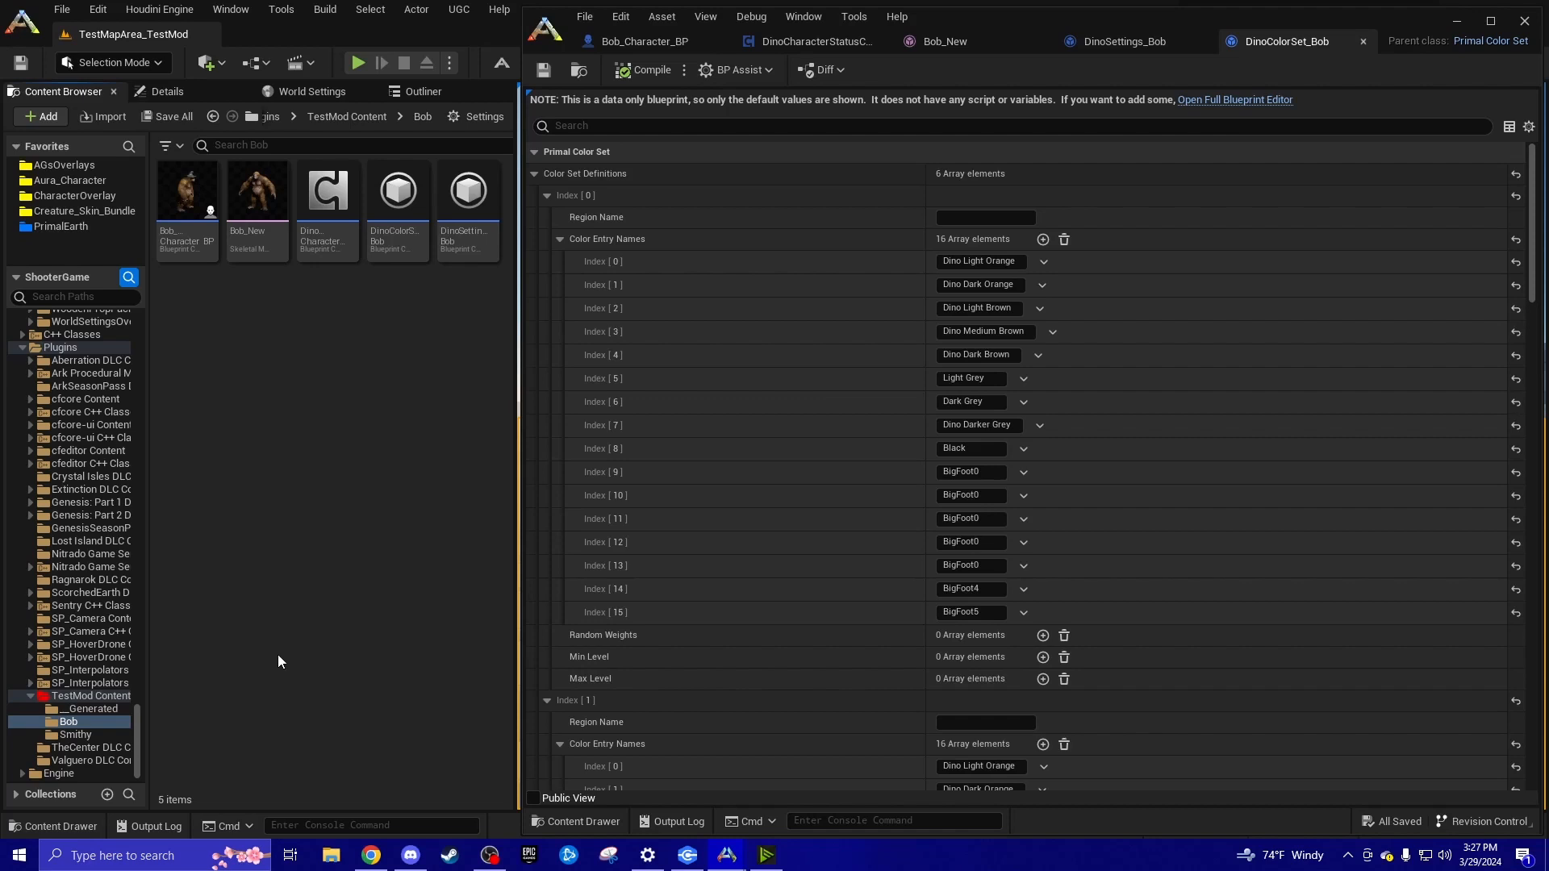
Collapse the six color region definitions to see them as a list, and expand them all again
left_click(547, 195)
left_click(547, 217)
left_click(547, 239)
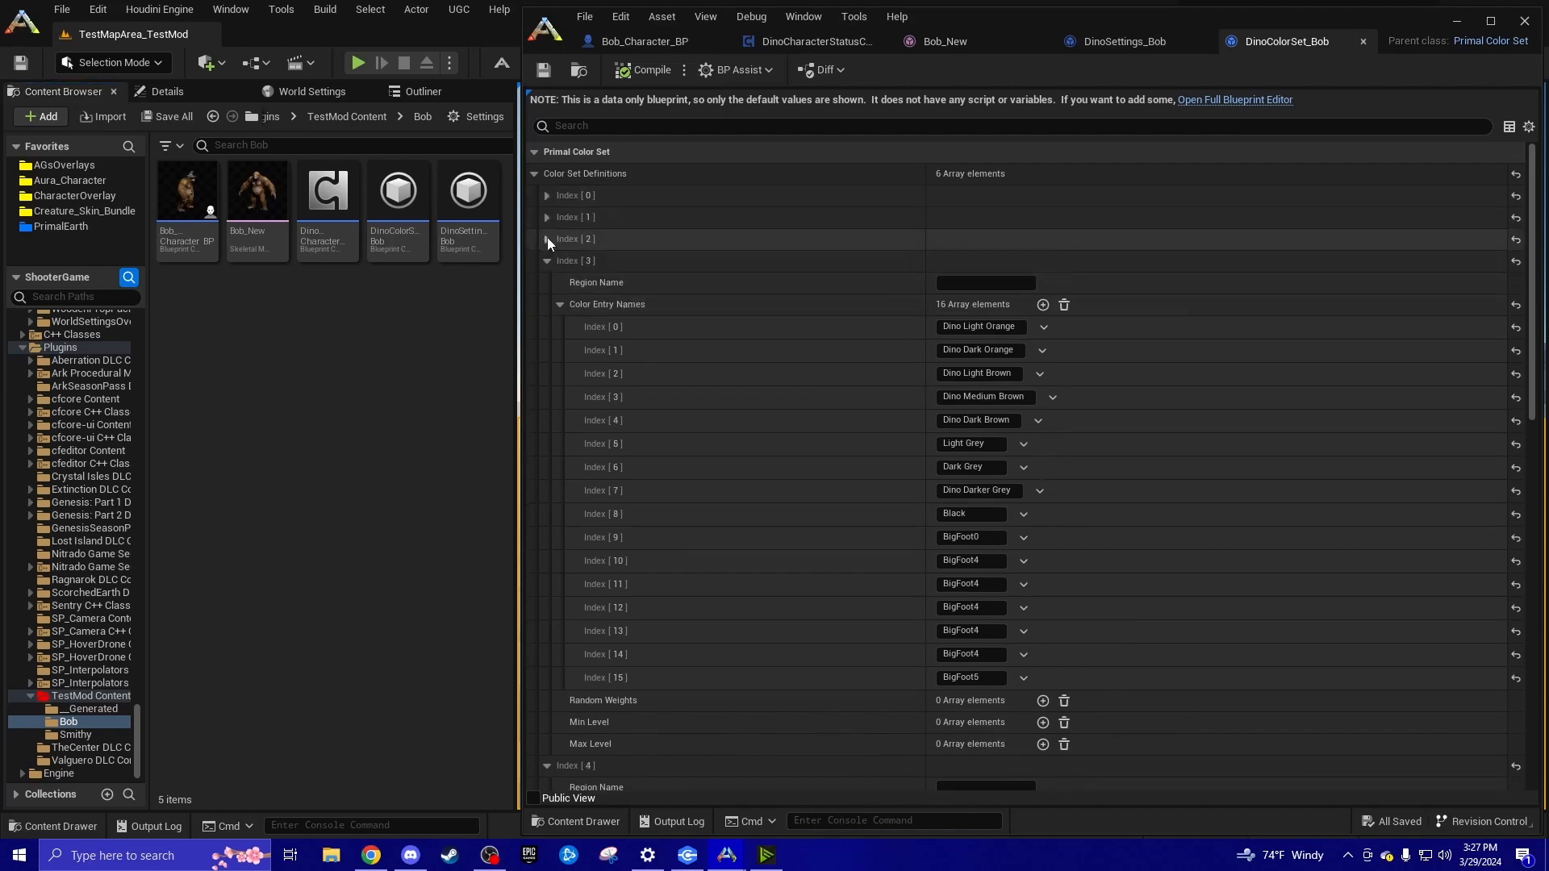
left_click(547, 261)
left_click(546, 282)
left_click(547, 305)
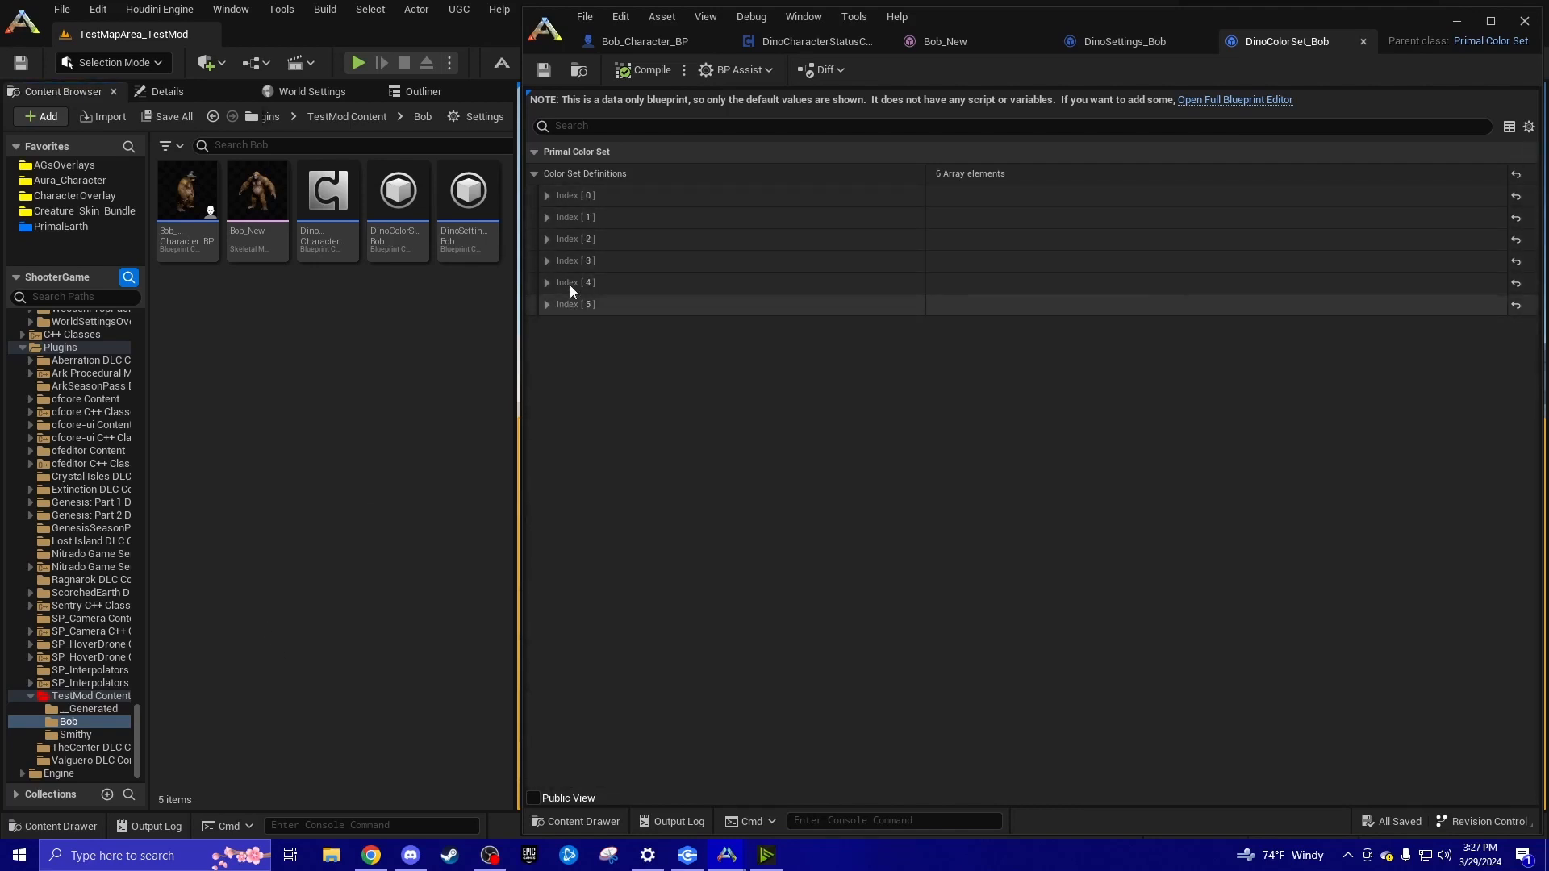
left_click(547, 305)
left_click(547, 282)
left_click(547, 261)
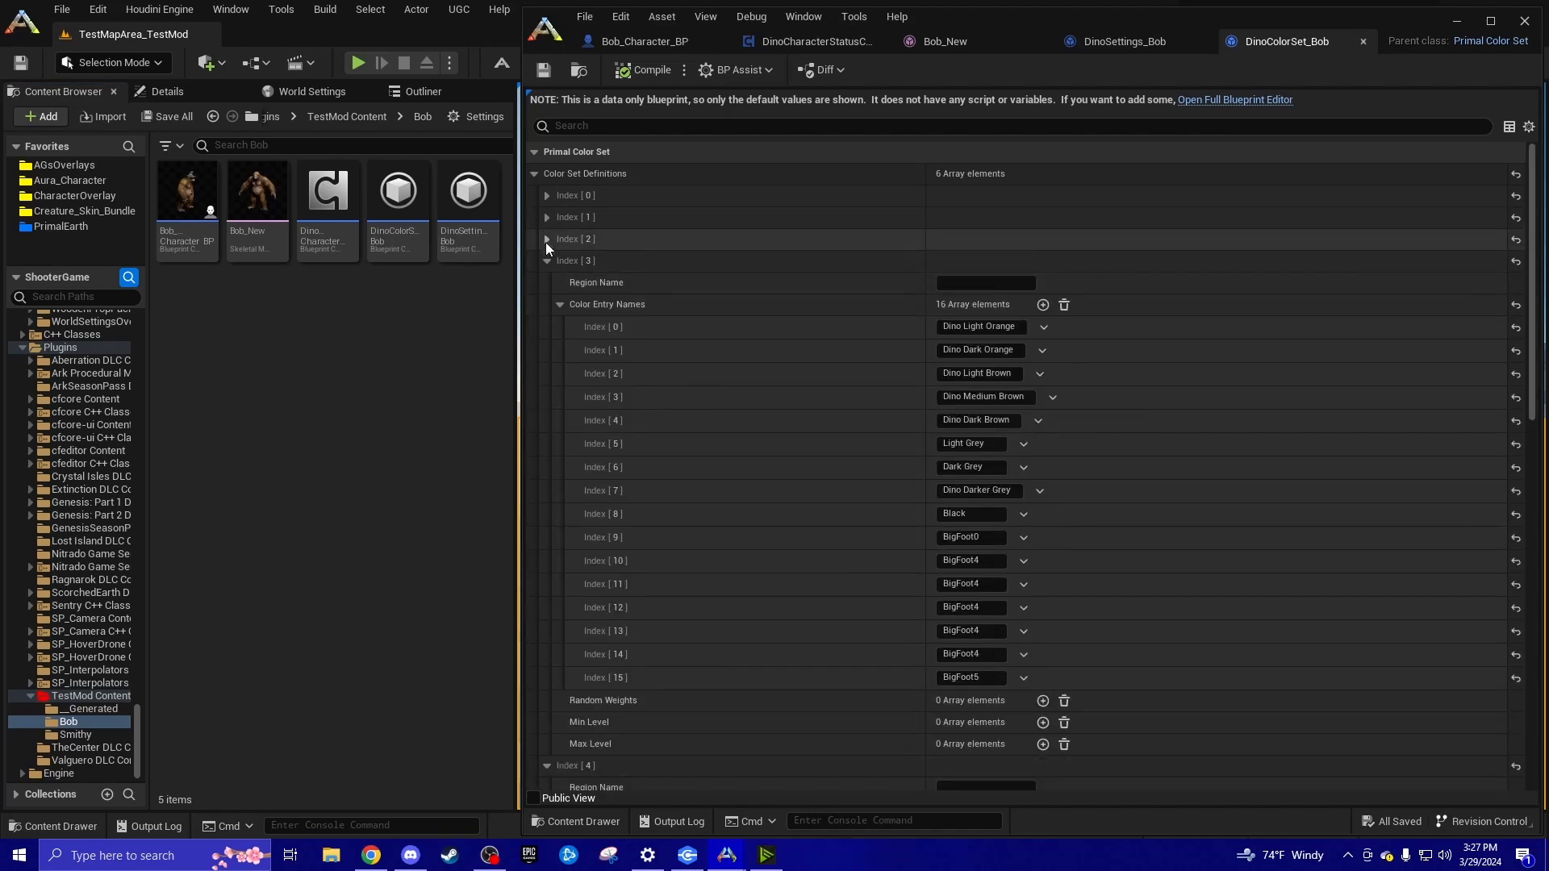
left_click(547, 239)
left_click(547, 217)
left_click(548, 196)
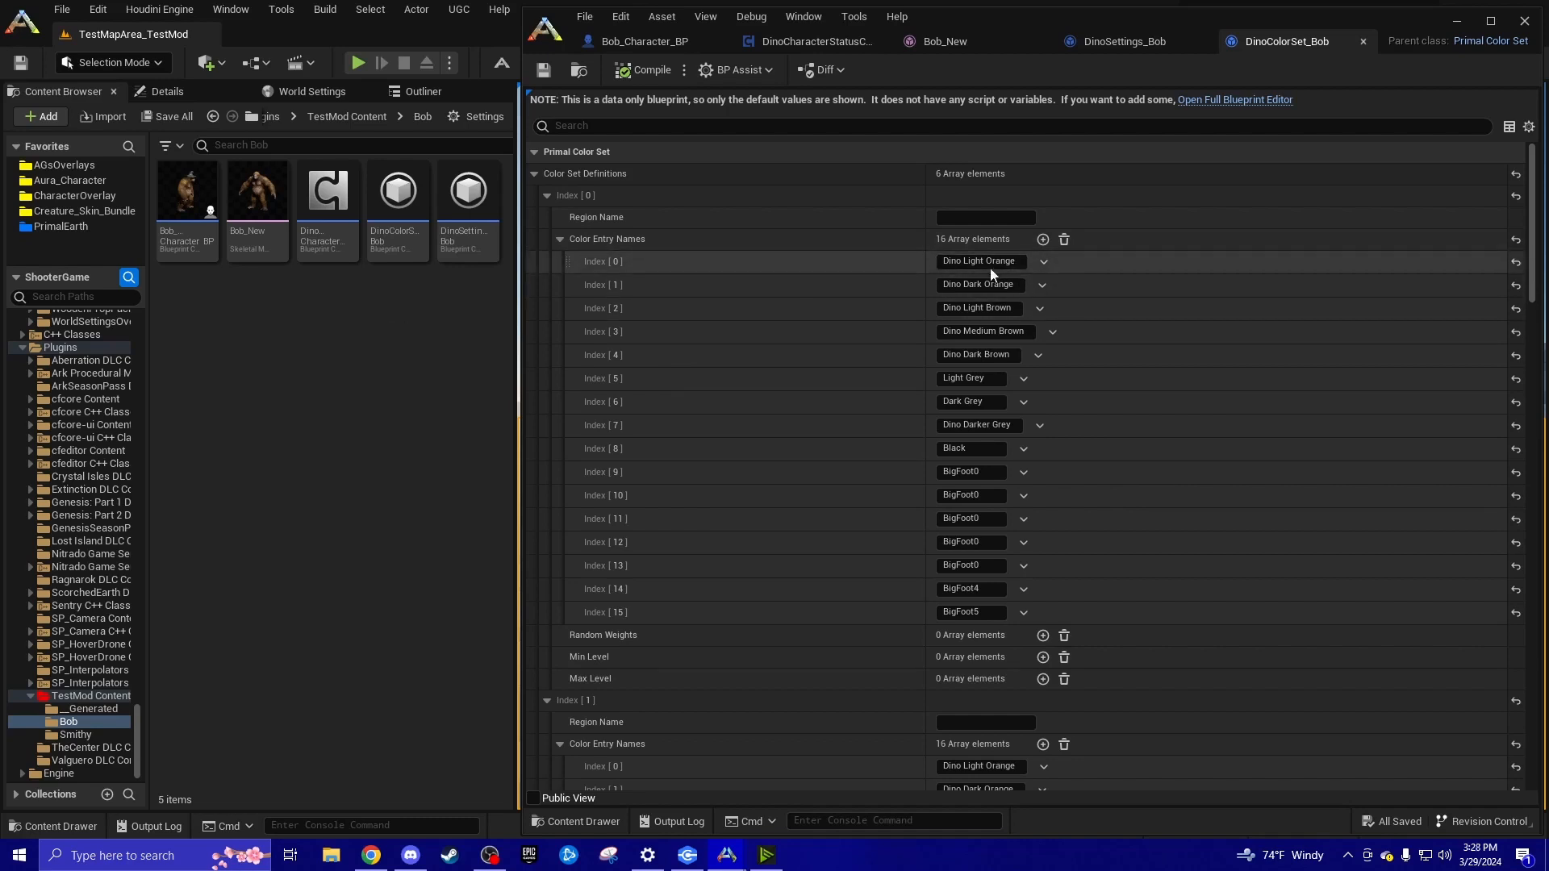
Open the ModDataAsset_TestMod data asset from the TestMod content and filter its details by "color"
left_click(103, 696)
mouse_move(475, 222)
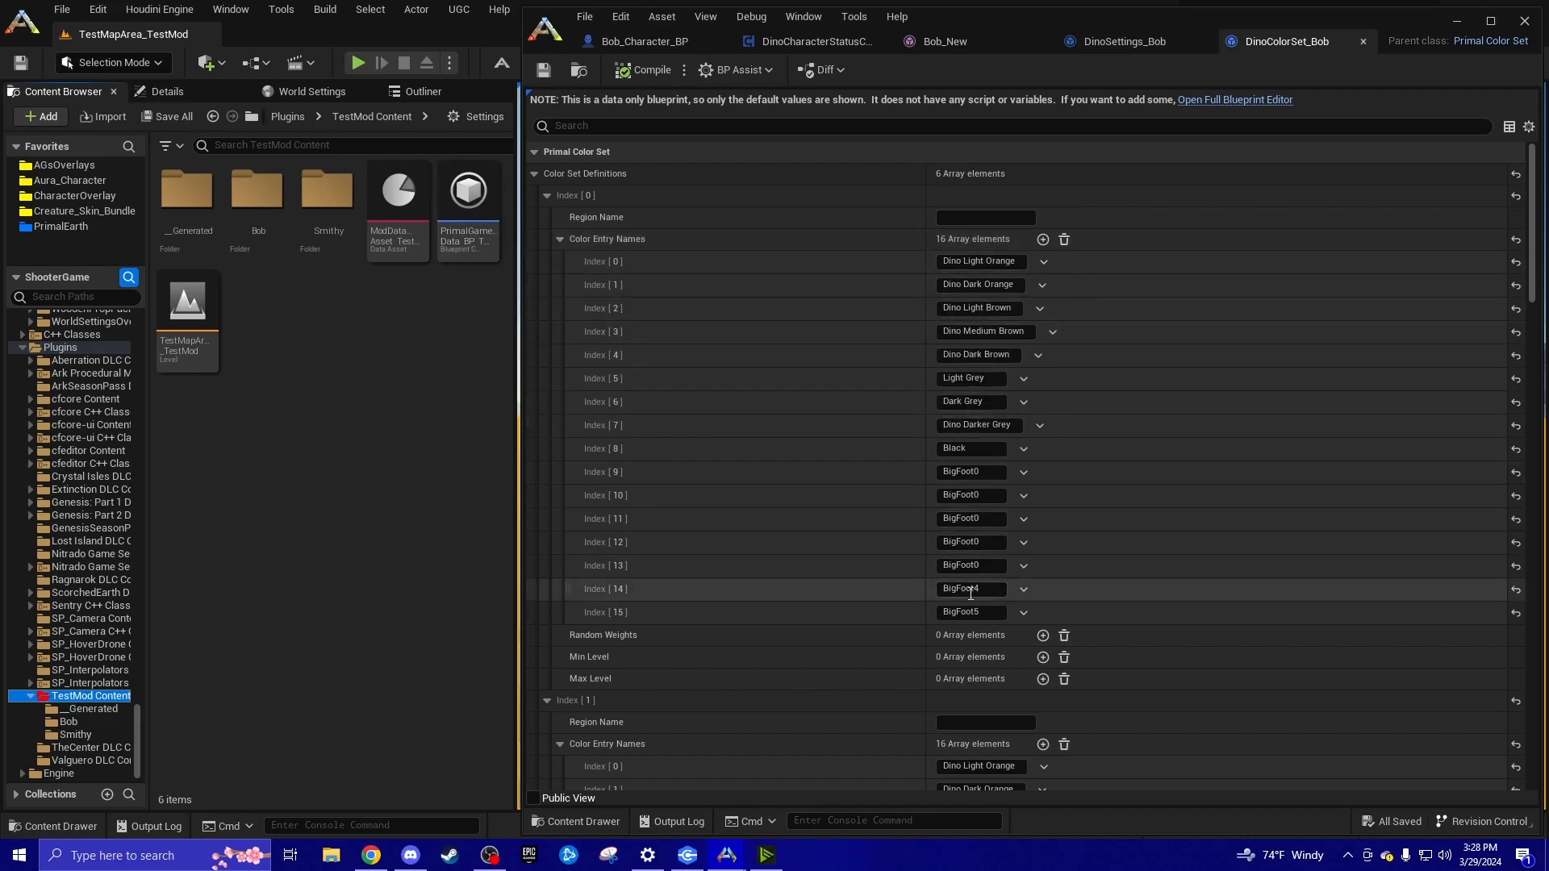
mouse_move(406, 226)
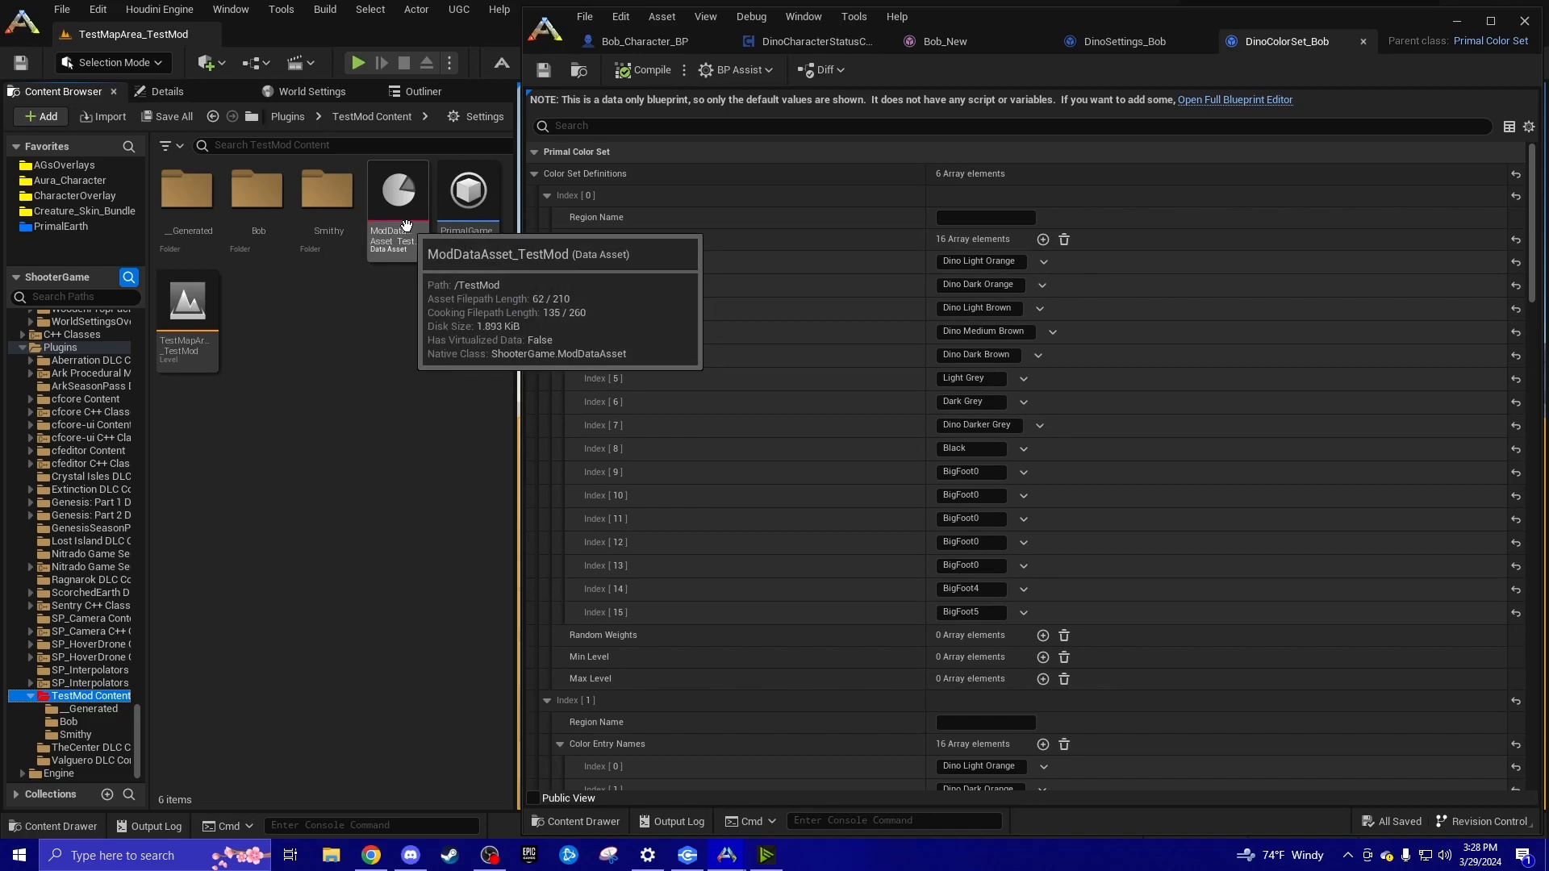
double_click(406, 226)
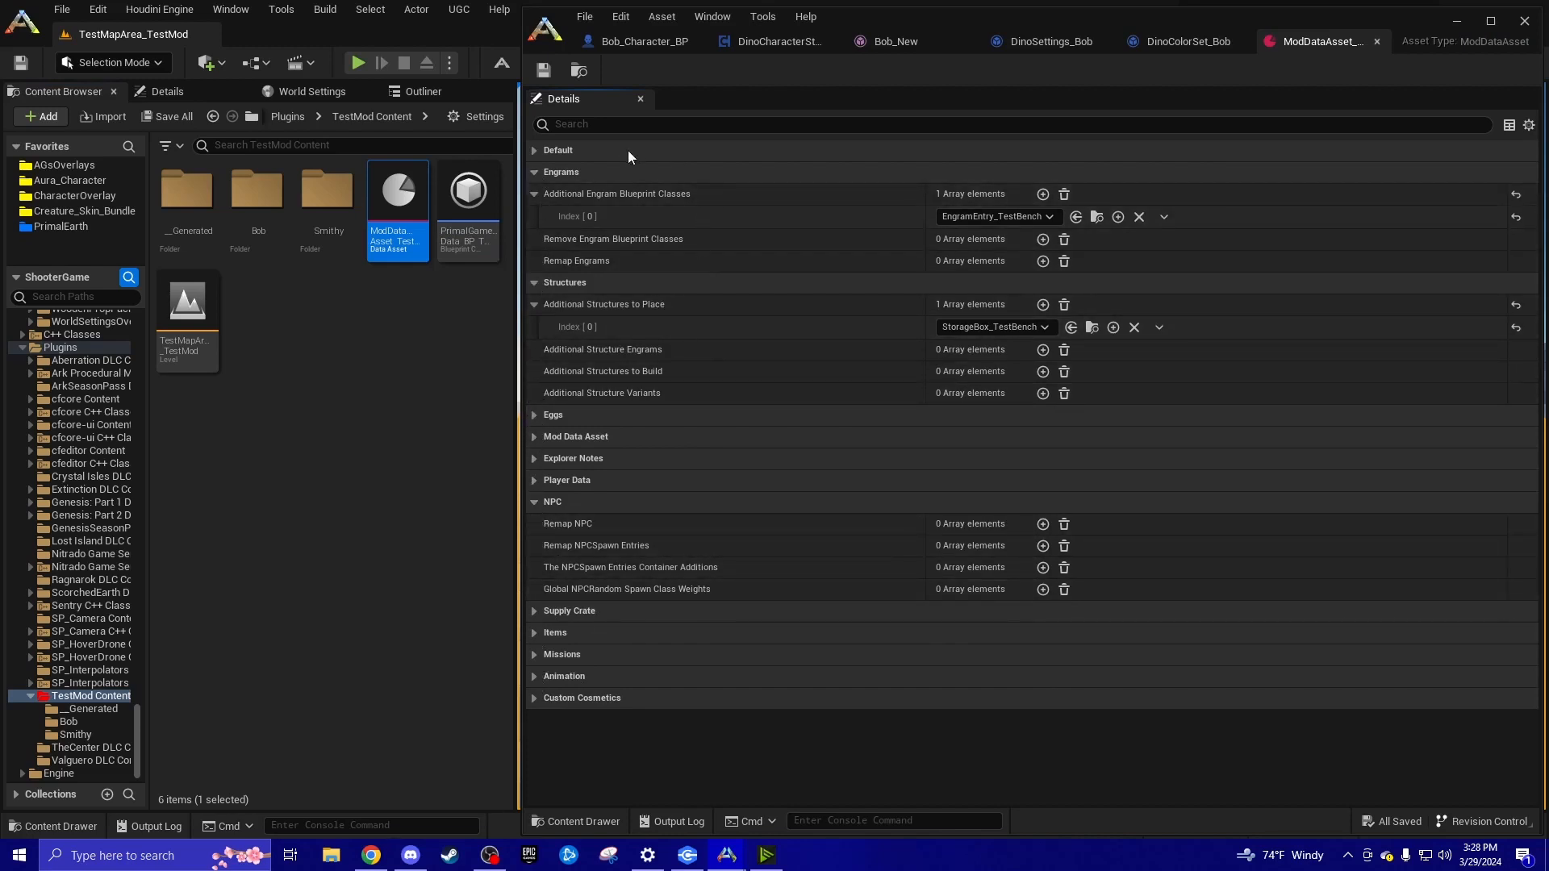
left_click(606, 126)
type("color")
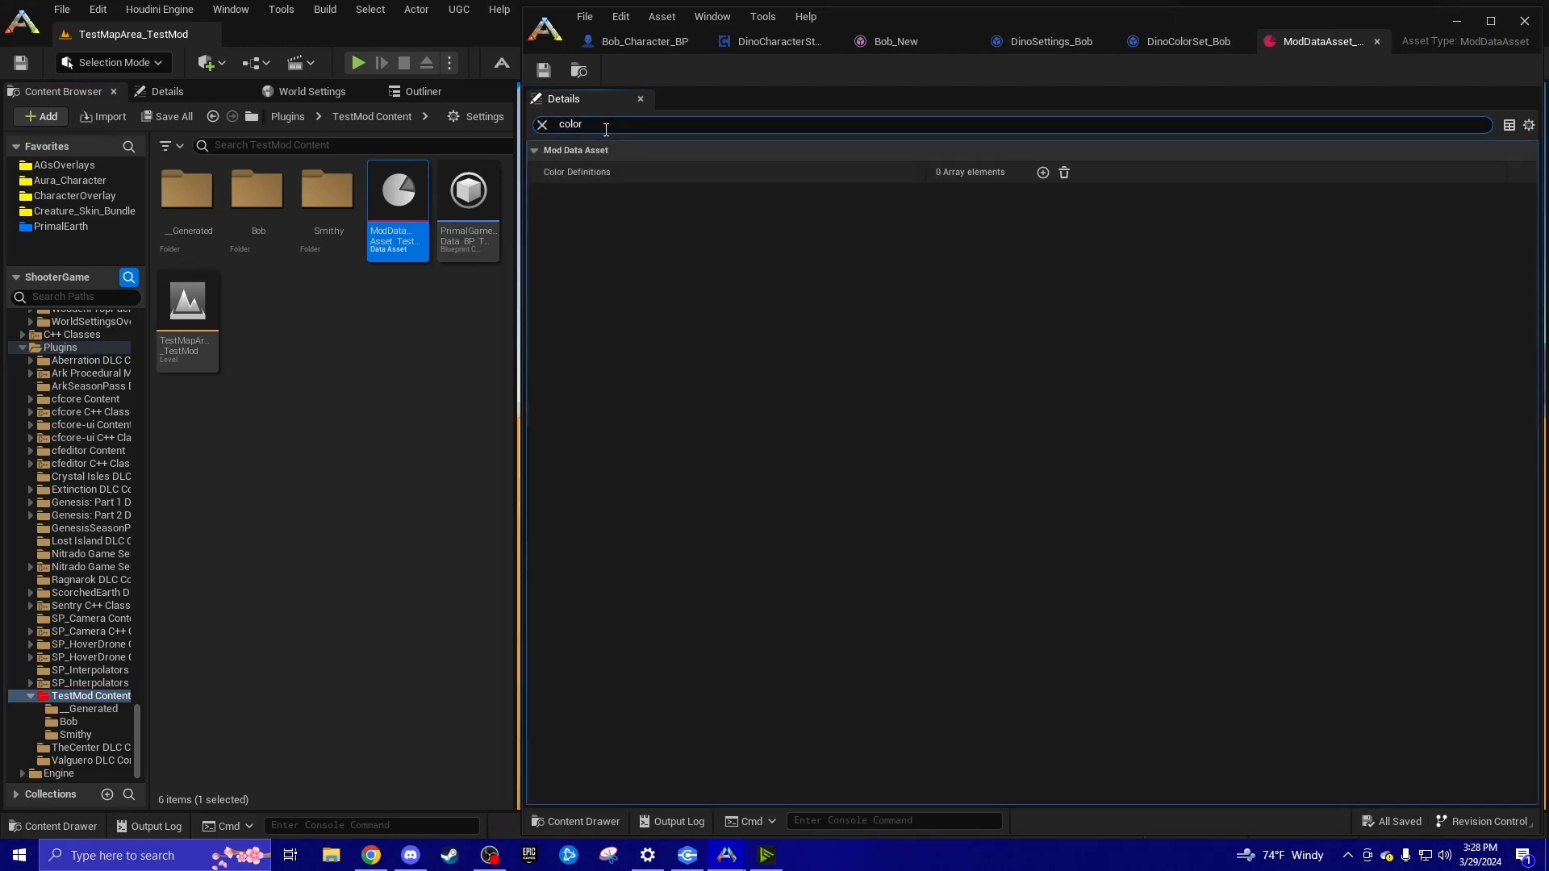
Clear the details filter and look through the Default and Engrams categories of the mod data asset
left_click(542, 124)
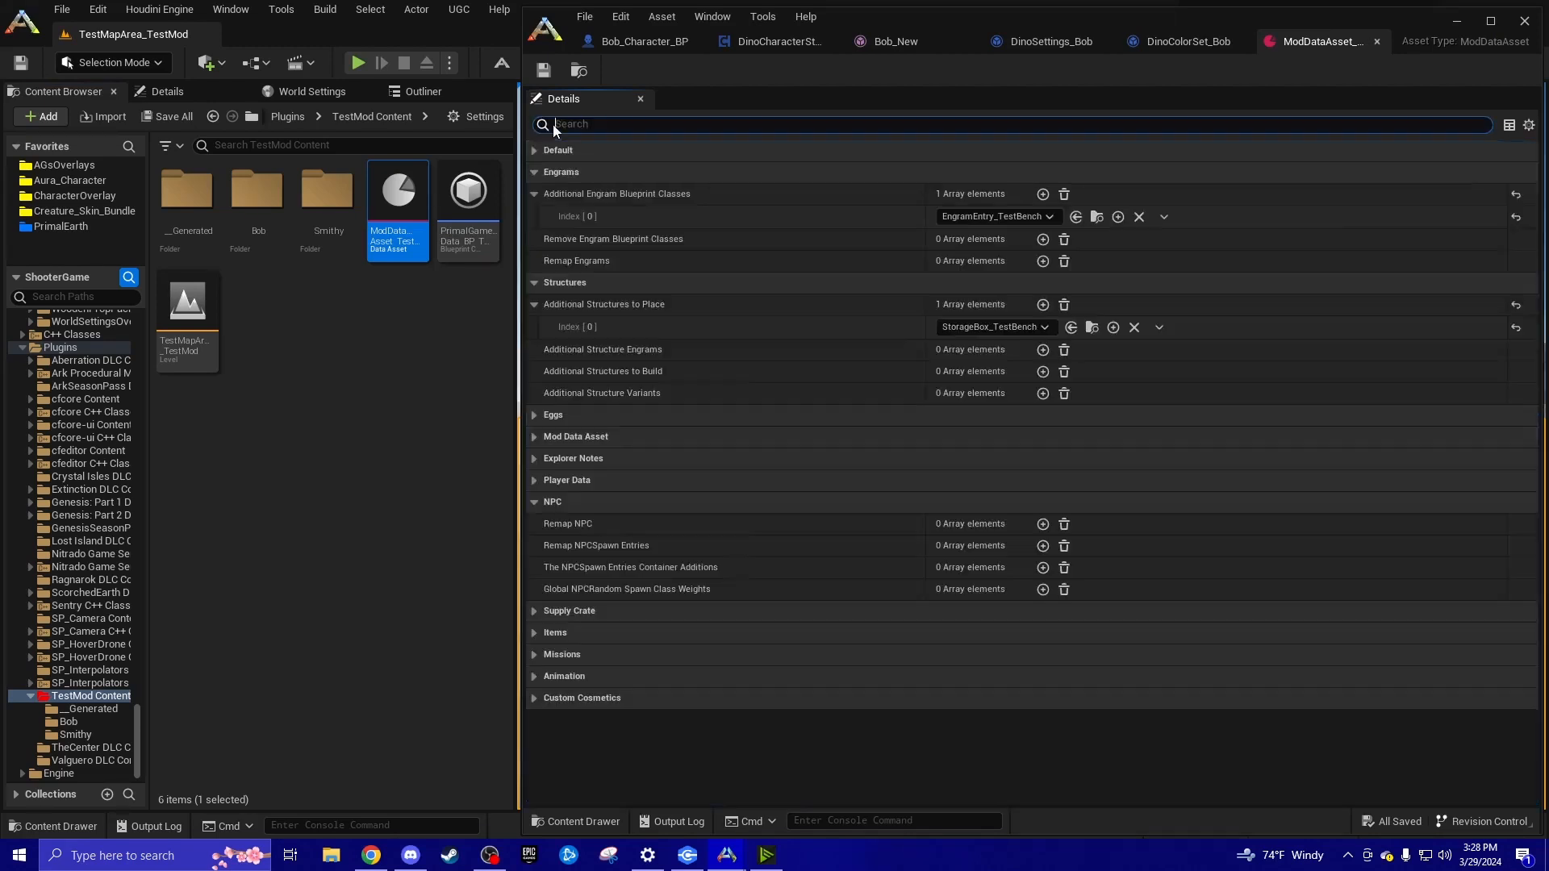
left_click(533, 172)
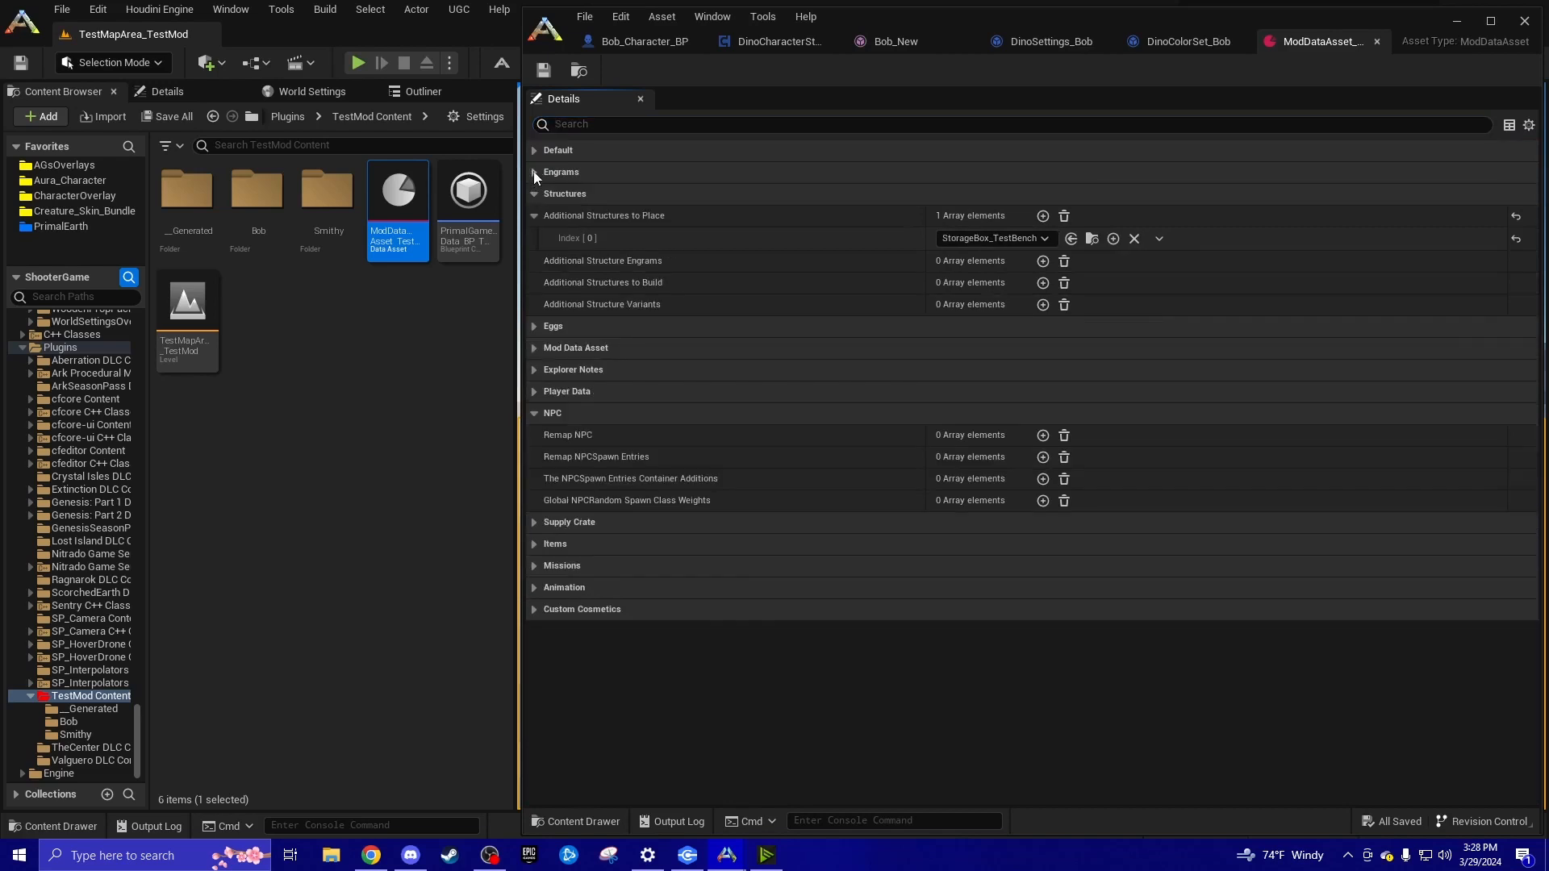
left_click(533, 151)
left_click(533, 151)
left_click(534, 172)
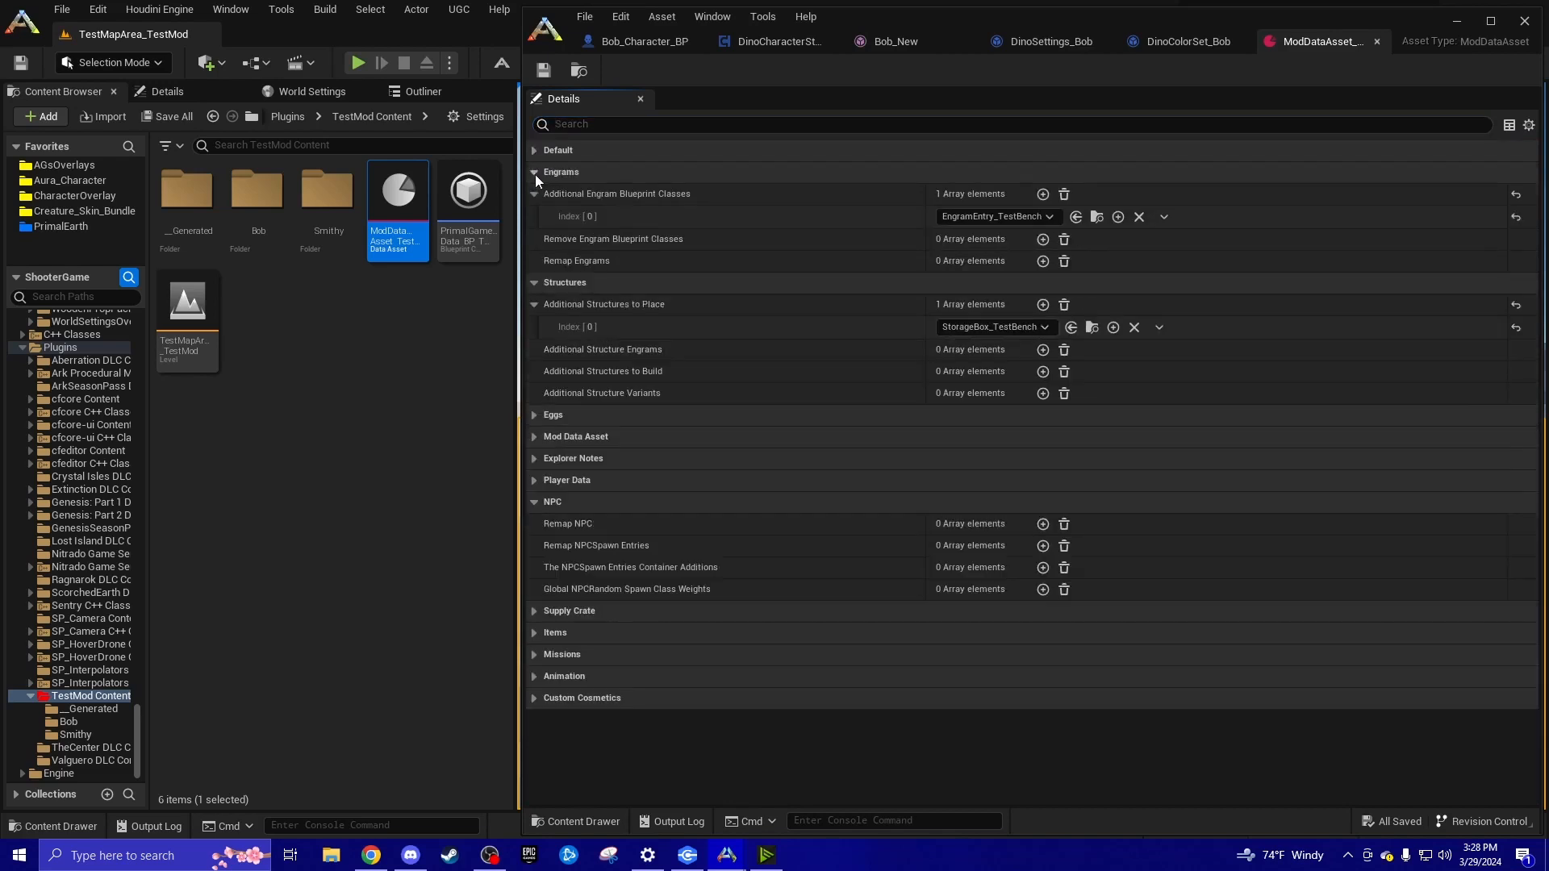
Filter the mod data asset by "color" and add a Color Definitions entry to inspect its Color Value components
left_click(634, 122)
type("c")
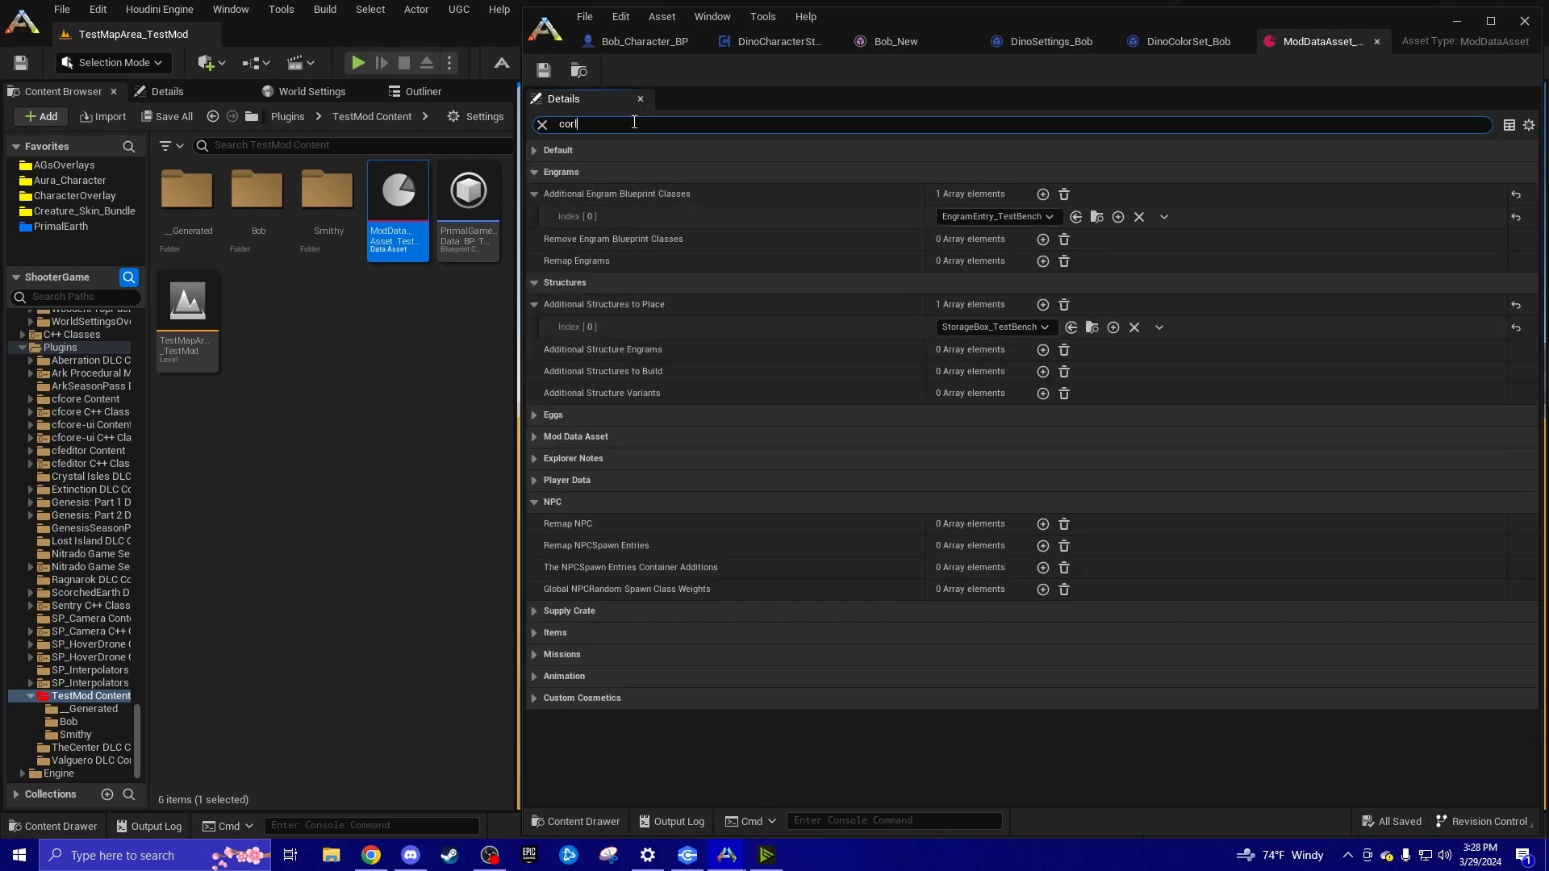
type("olor")
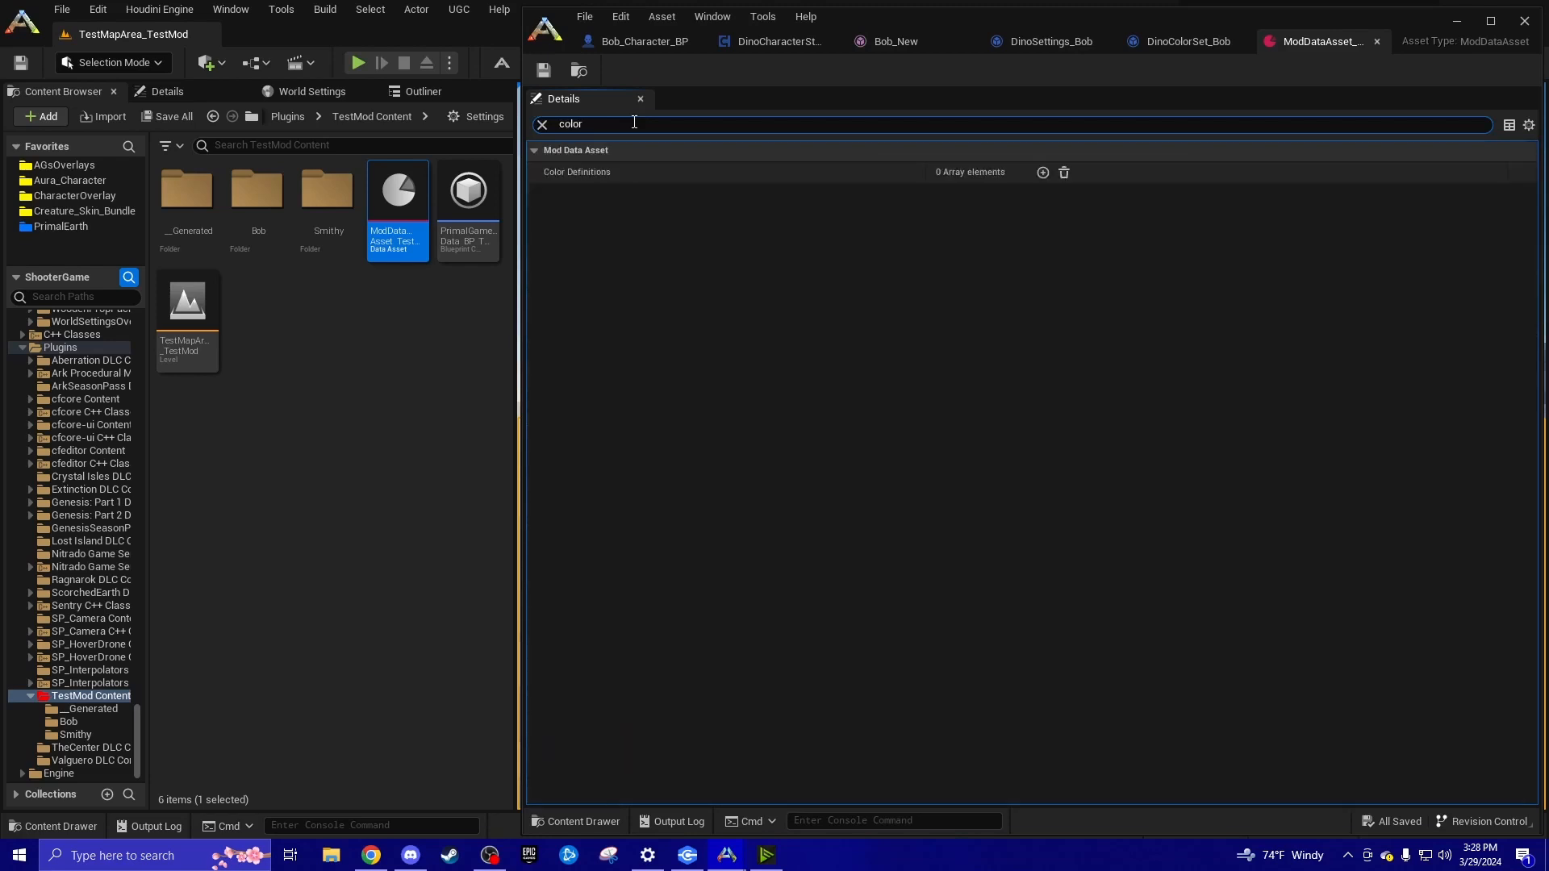
mouse_move(568, 172)
left_click(1042, 173)
left_click(563, 240)
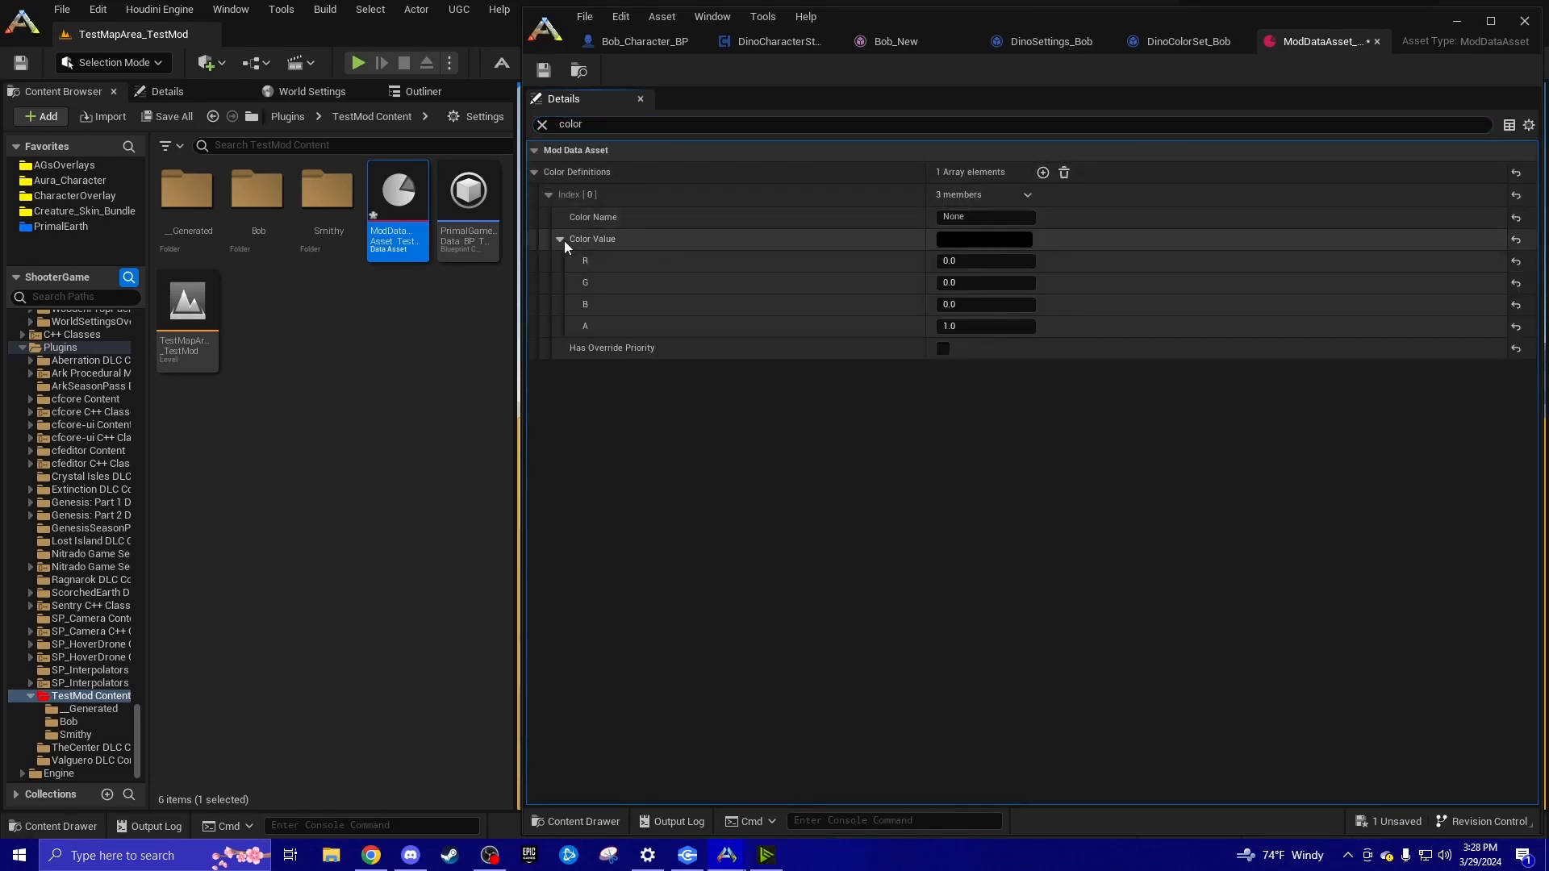
left_click(563, 240)
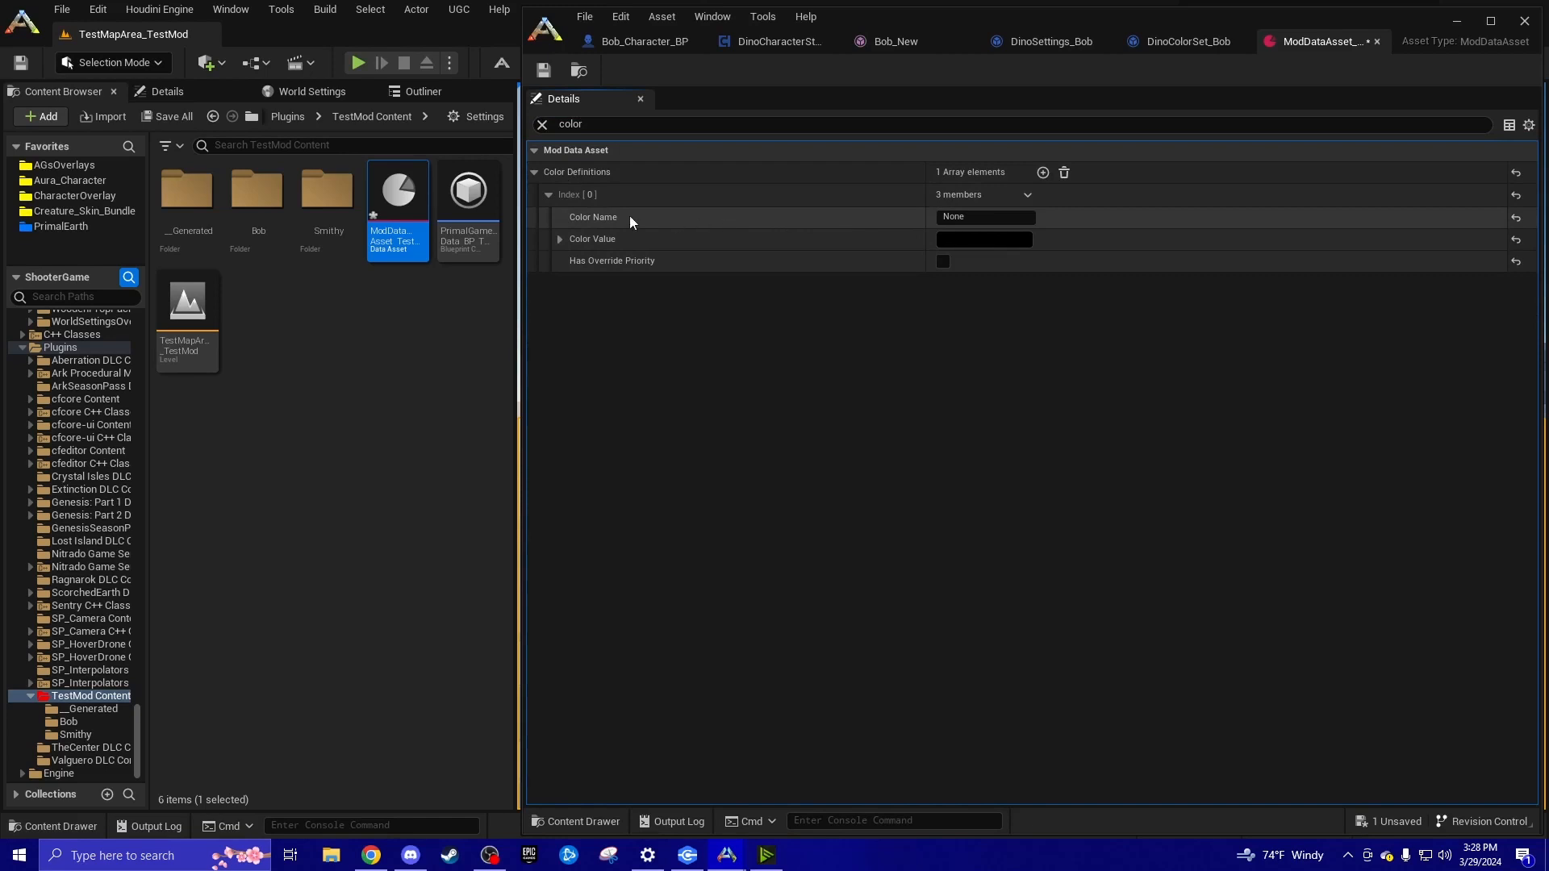
Empty the Color Definitions array, save the mod data asset, and return to DinoColorSet_Bob
left_click(1064, 173)
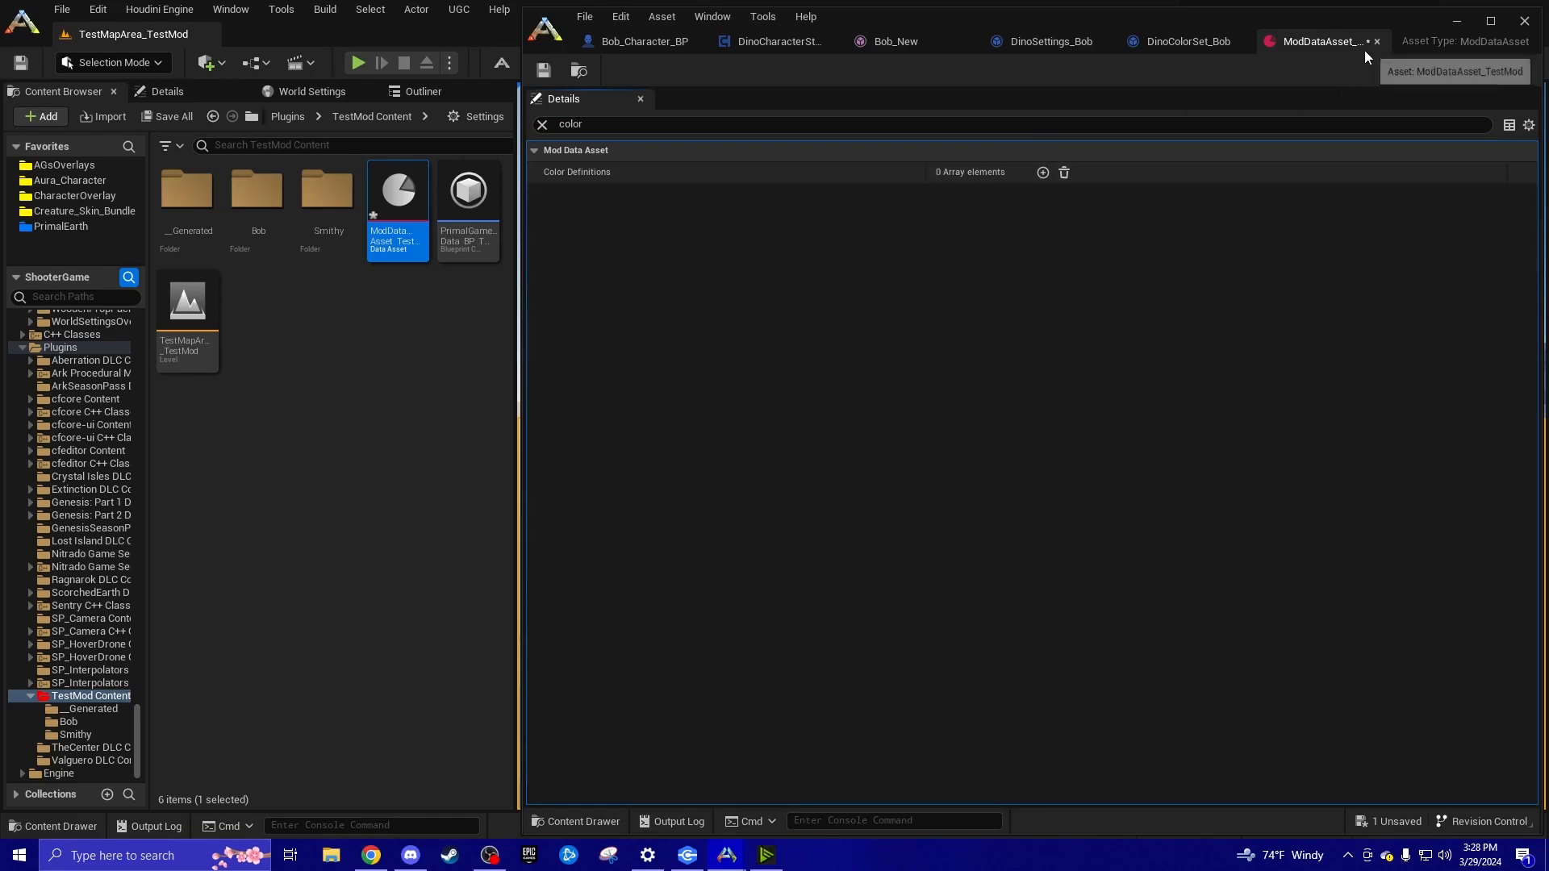
key("ctrl+s")
left_click(1051, 42)
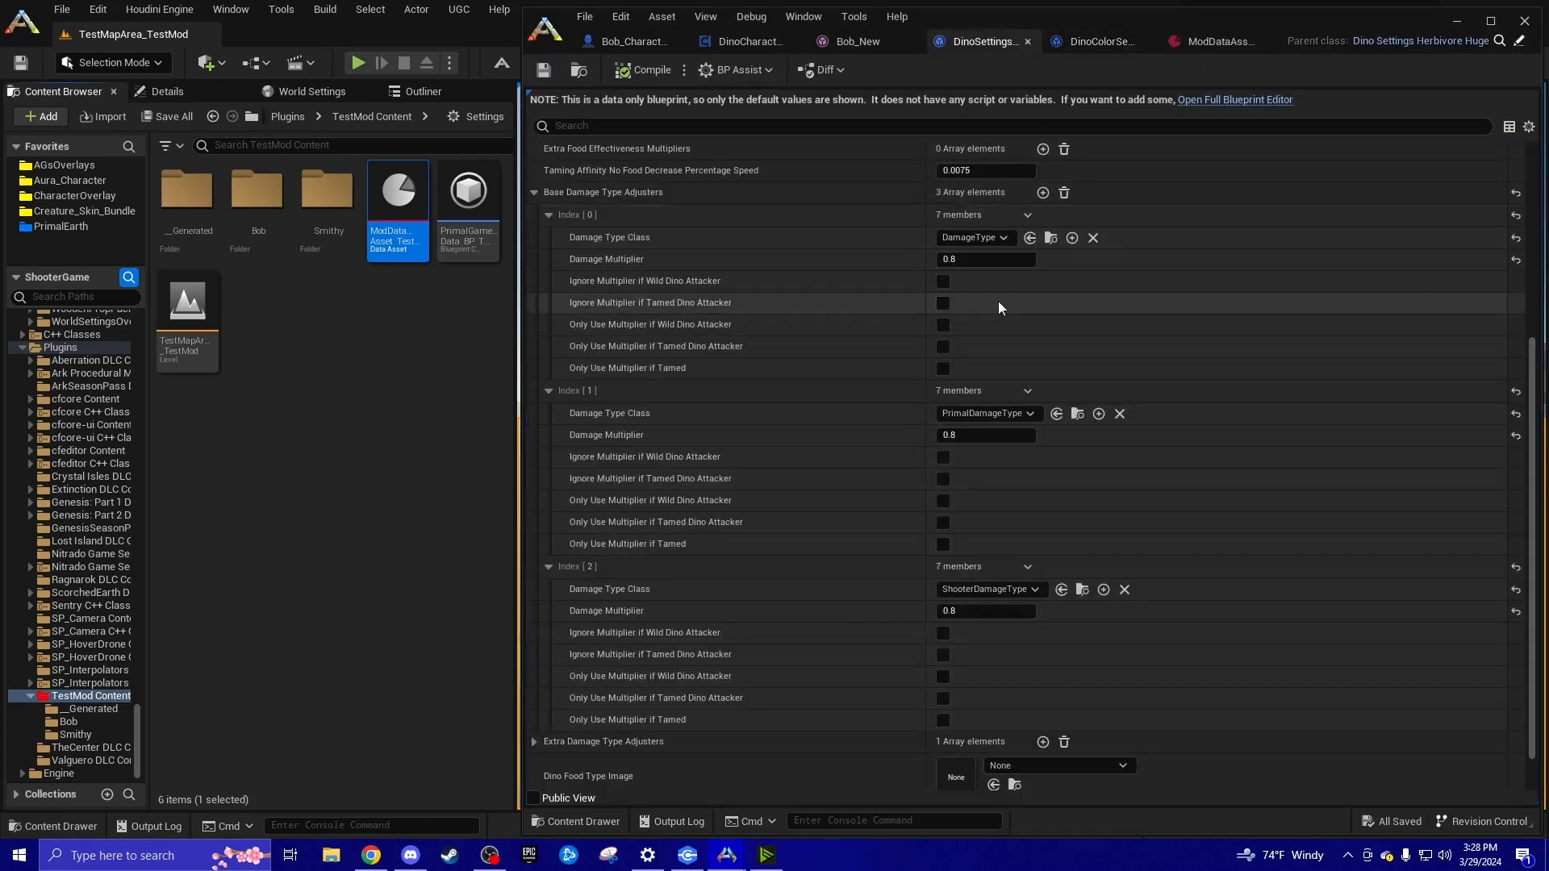
left_click(1140, 45)
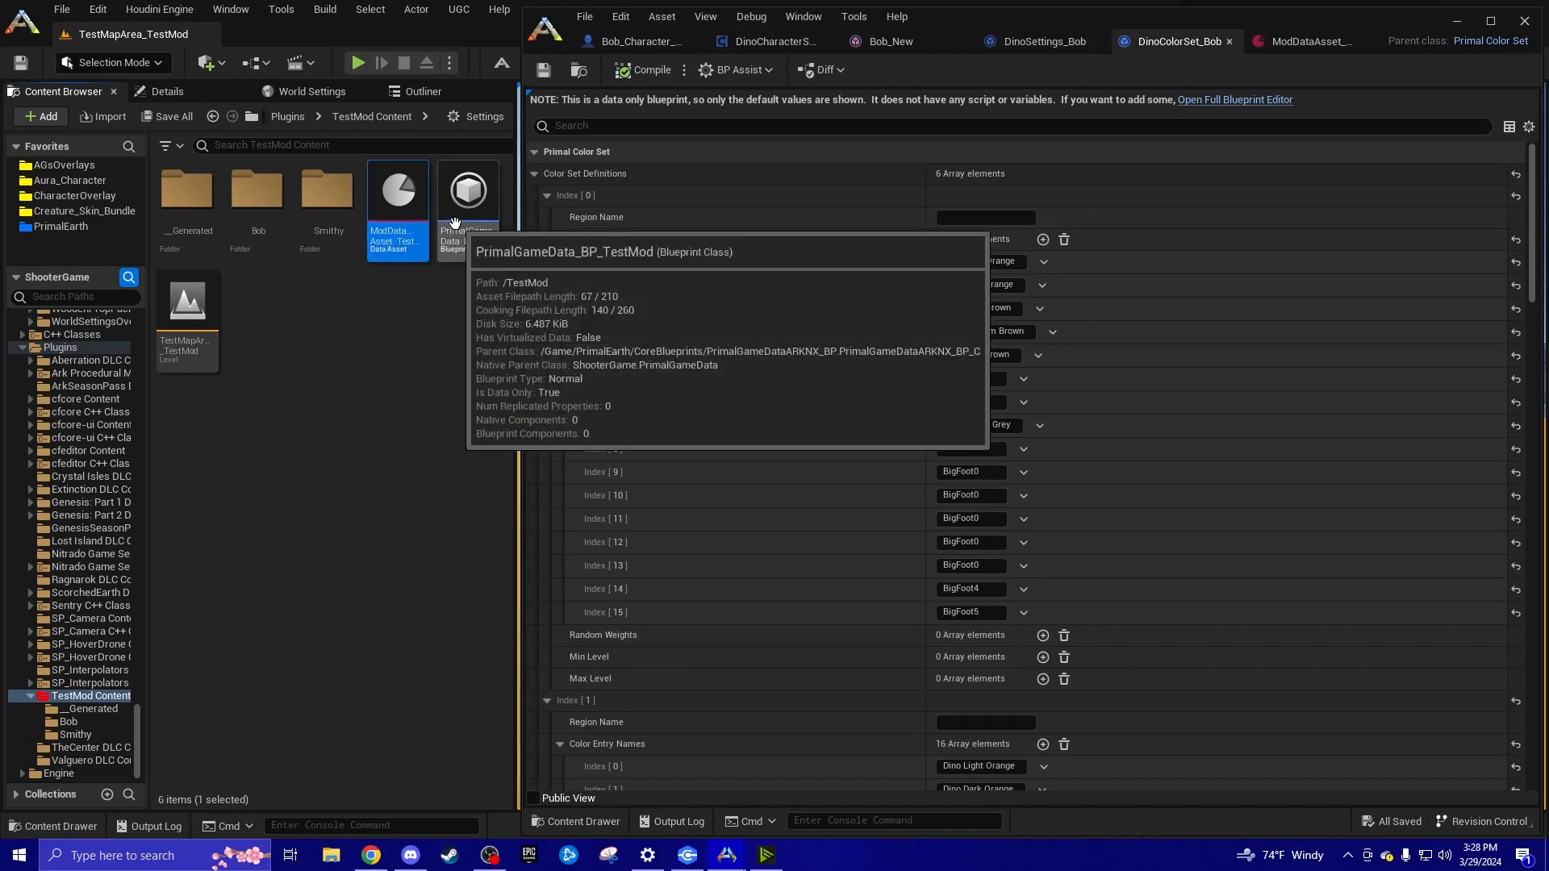
left_click(426, 322)
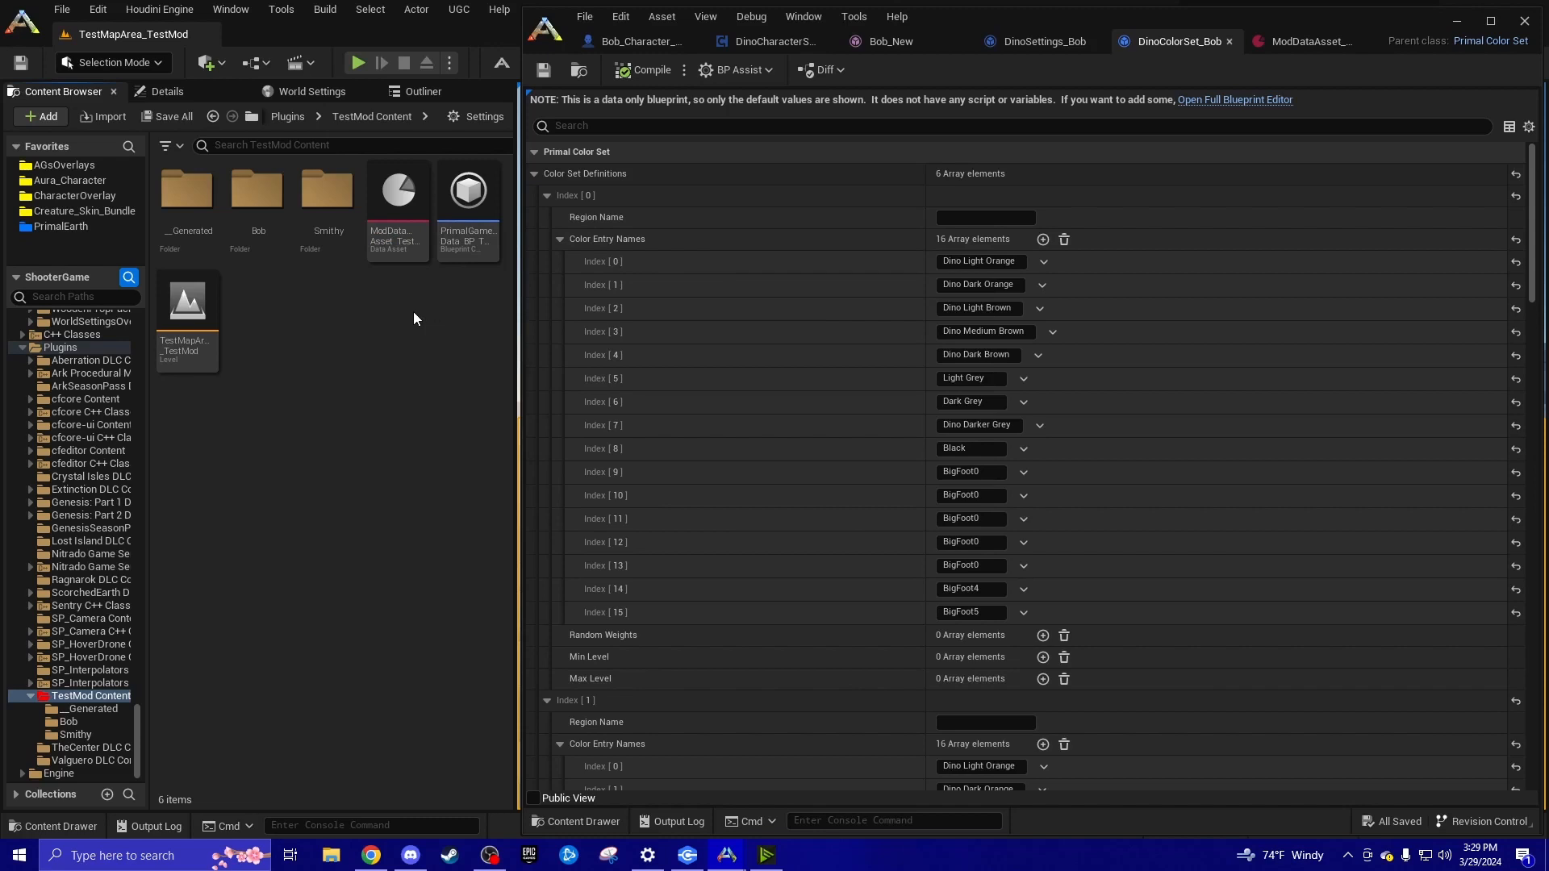
mouse_move(469, 224)
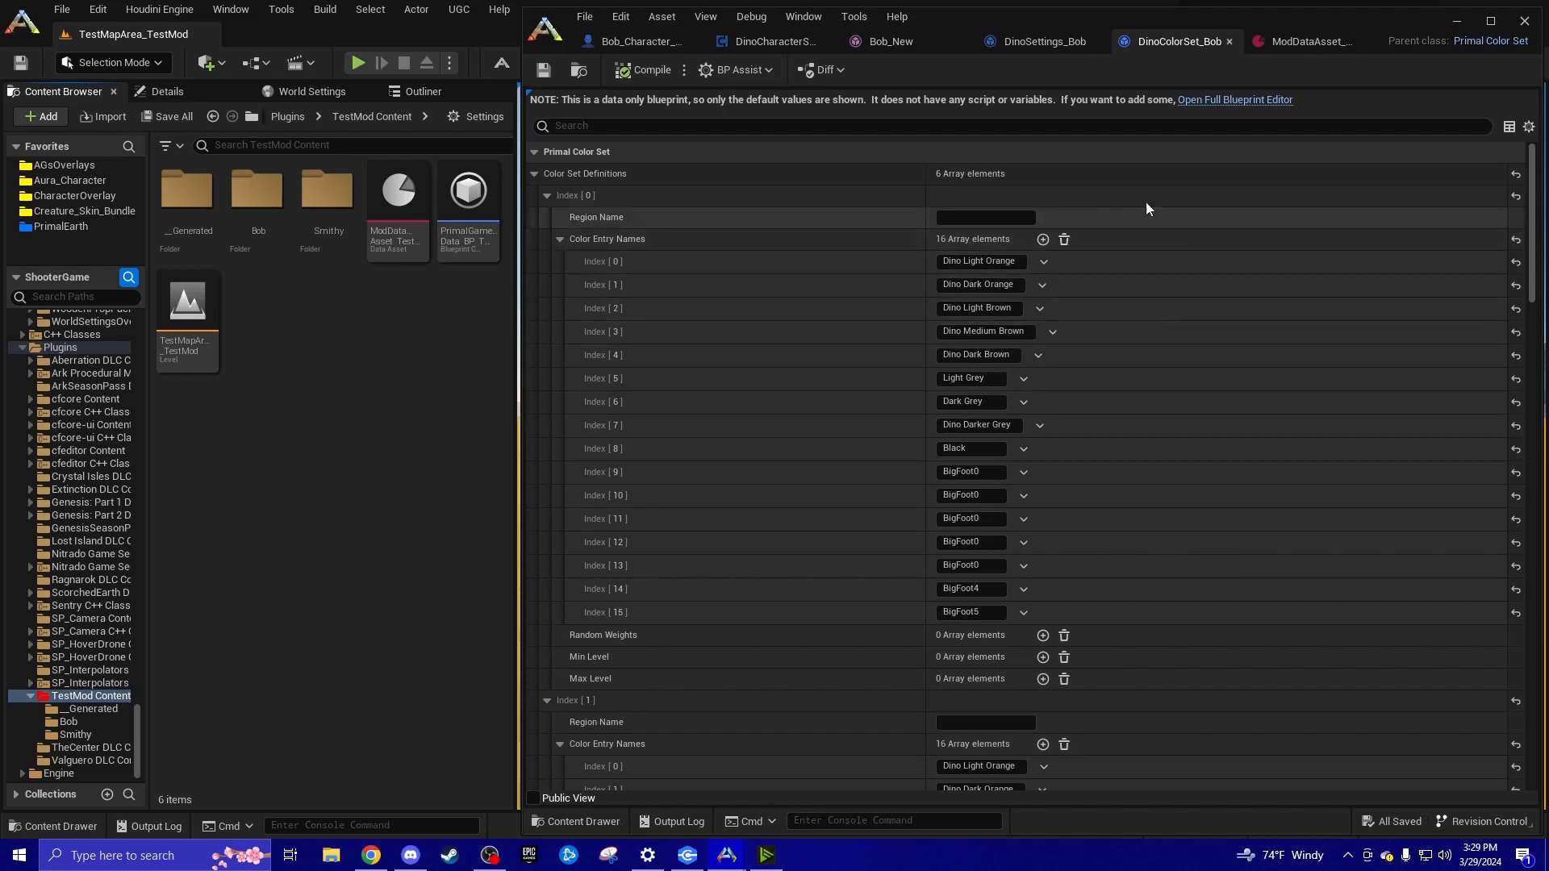
Clear the male and female Random Color Sets in Bob_Character_BP, and compile and save the blueprint
left_click(620, 44)
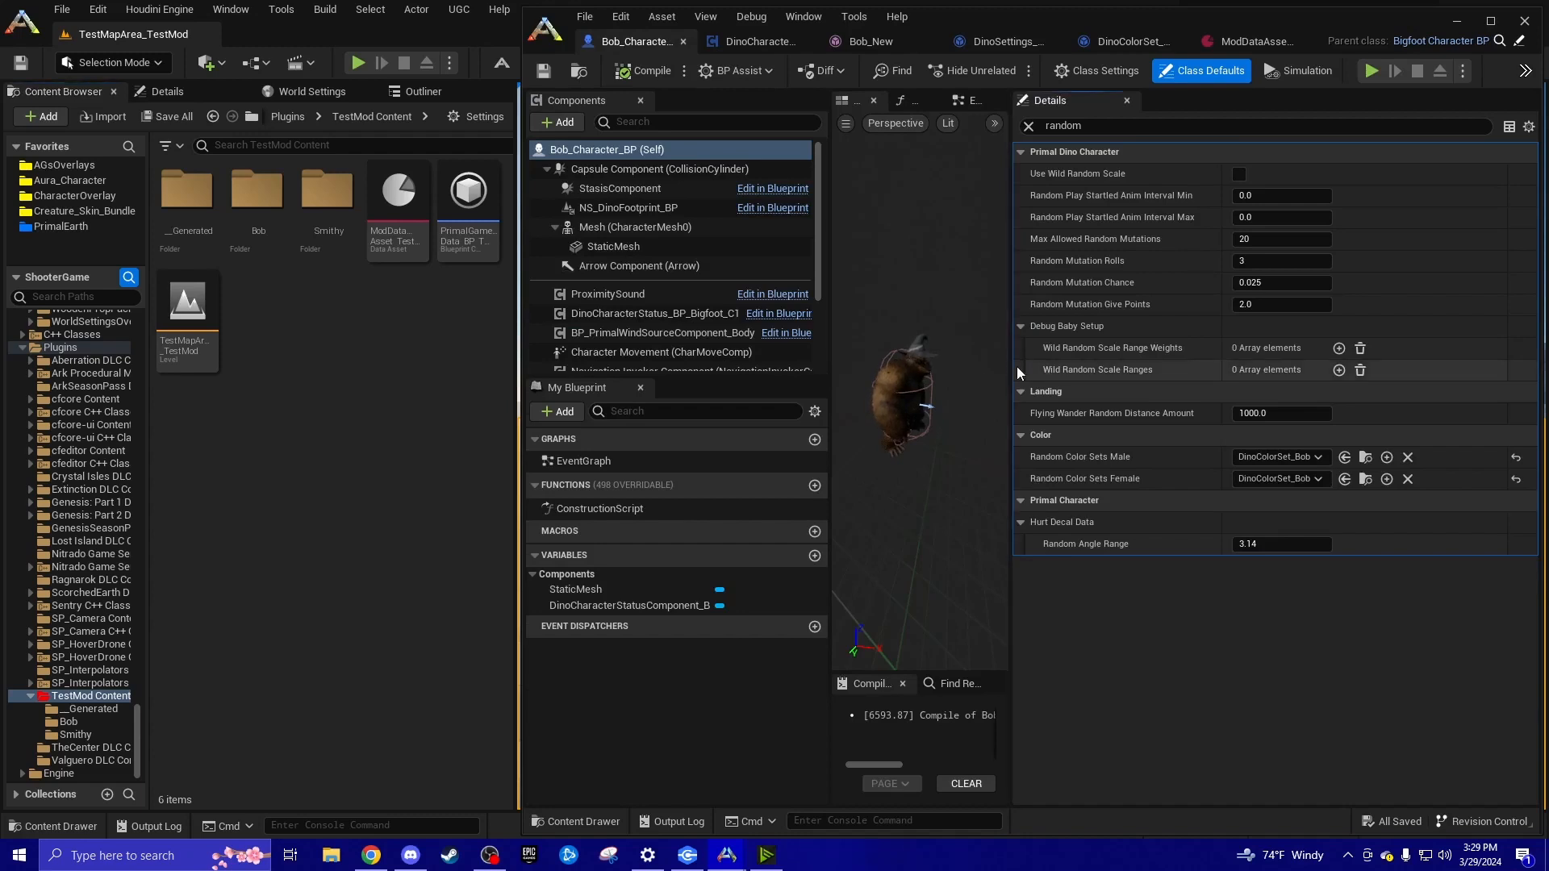
left_click_drag(1015, 370, 1245, 369)
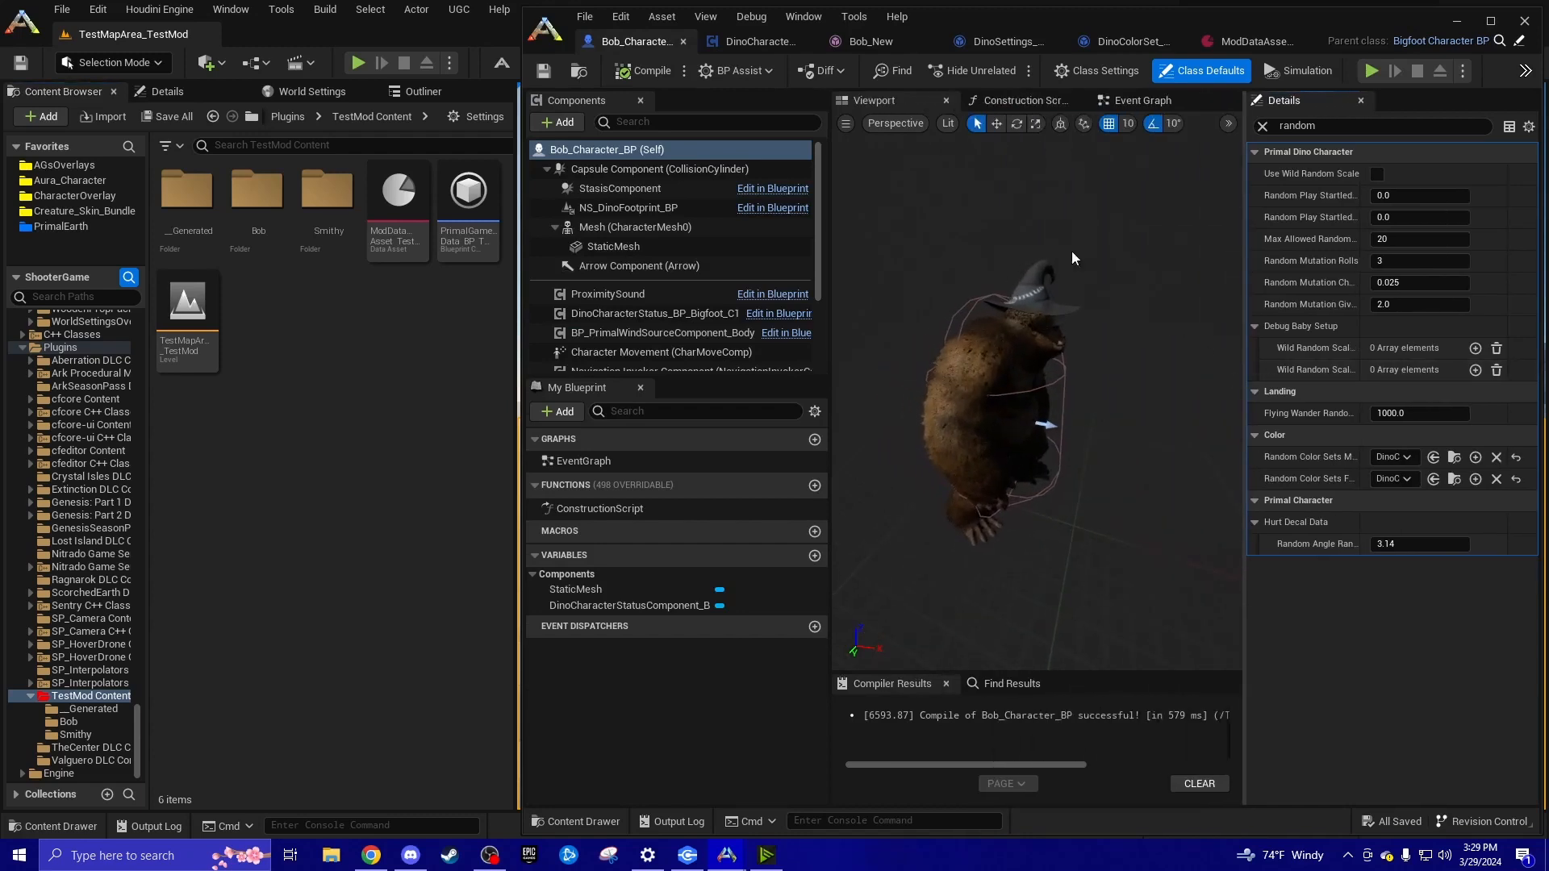
left_click(919, 42)
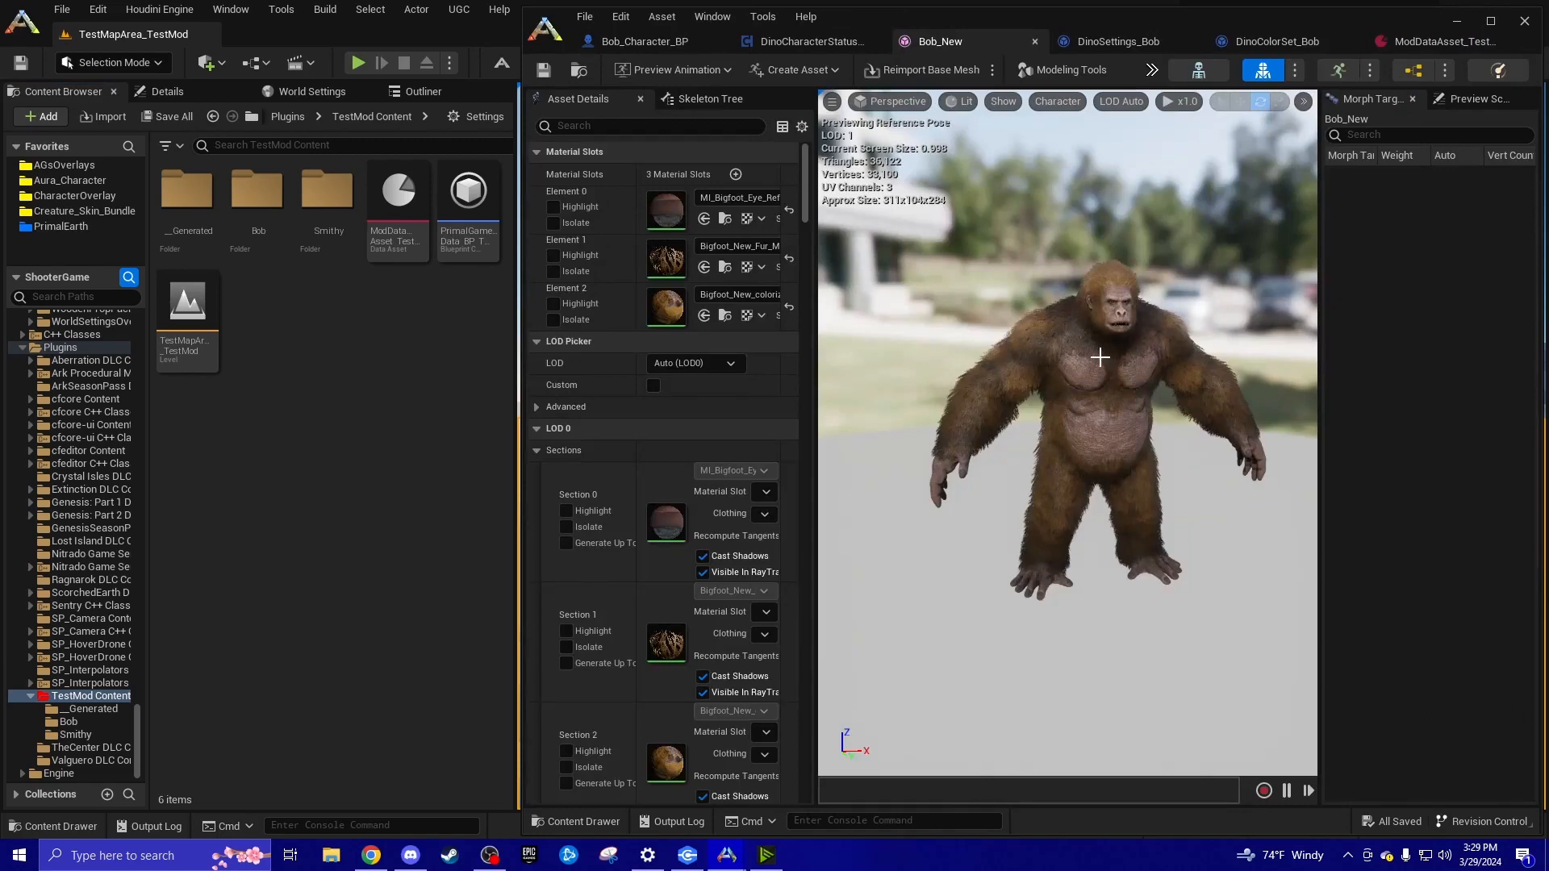
left_click(633, 38)
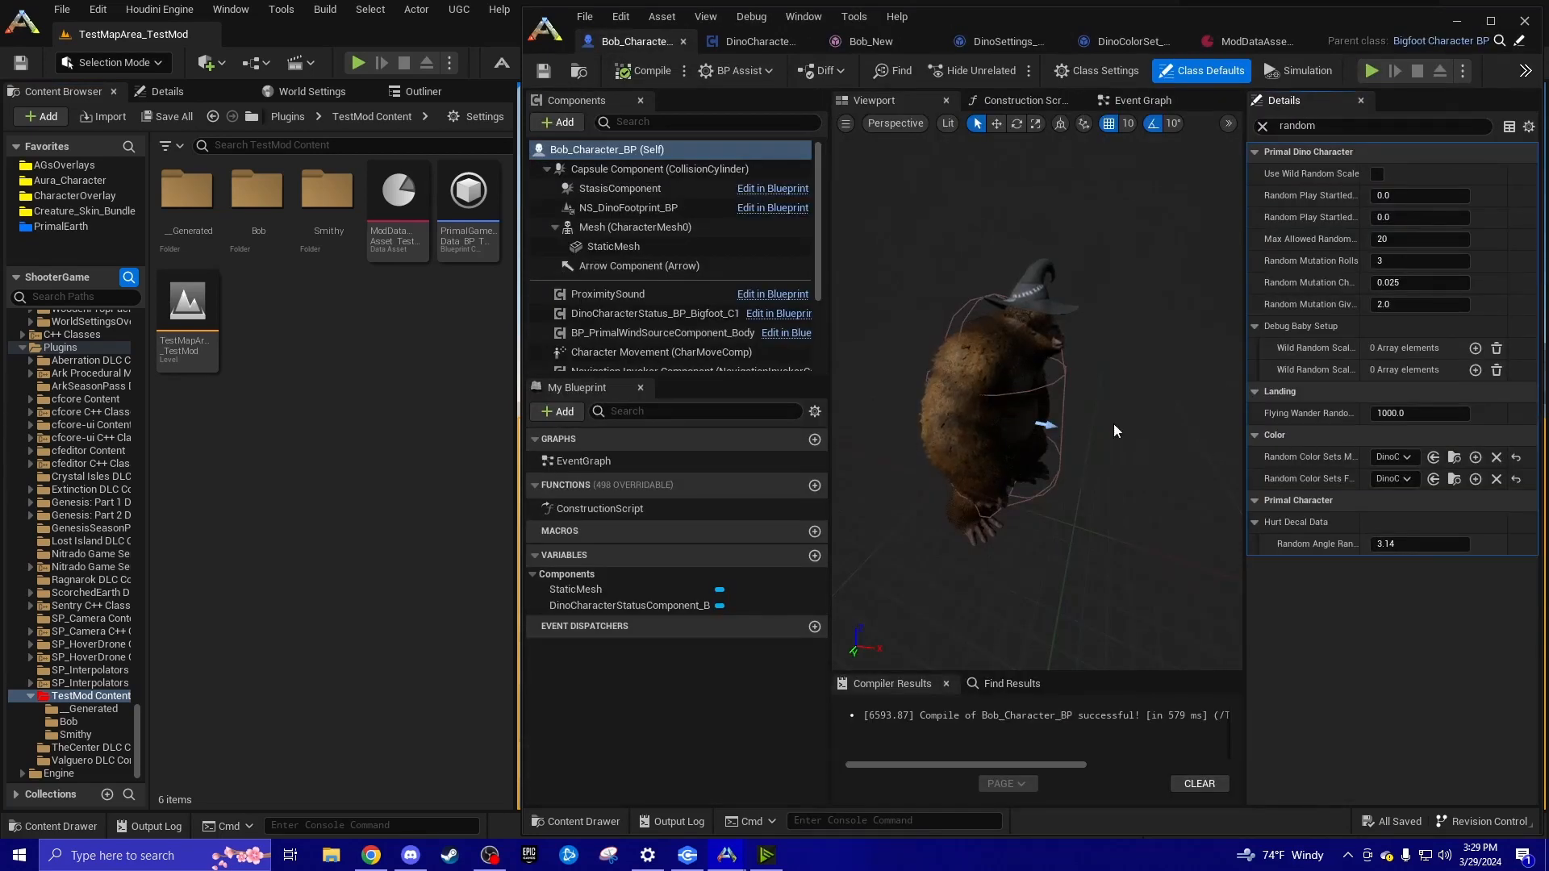
left_click(1498, 458)
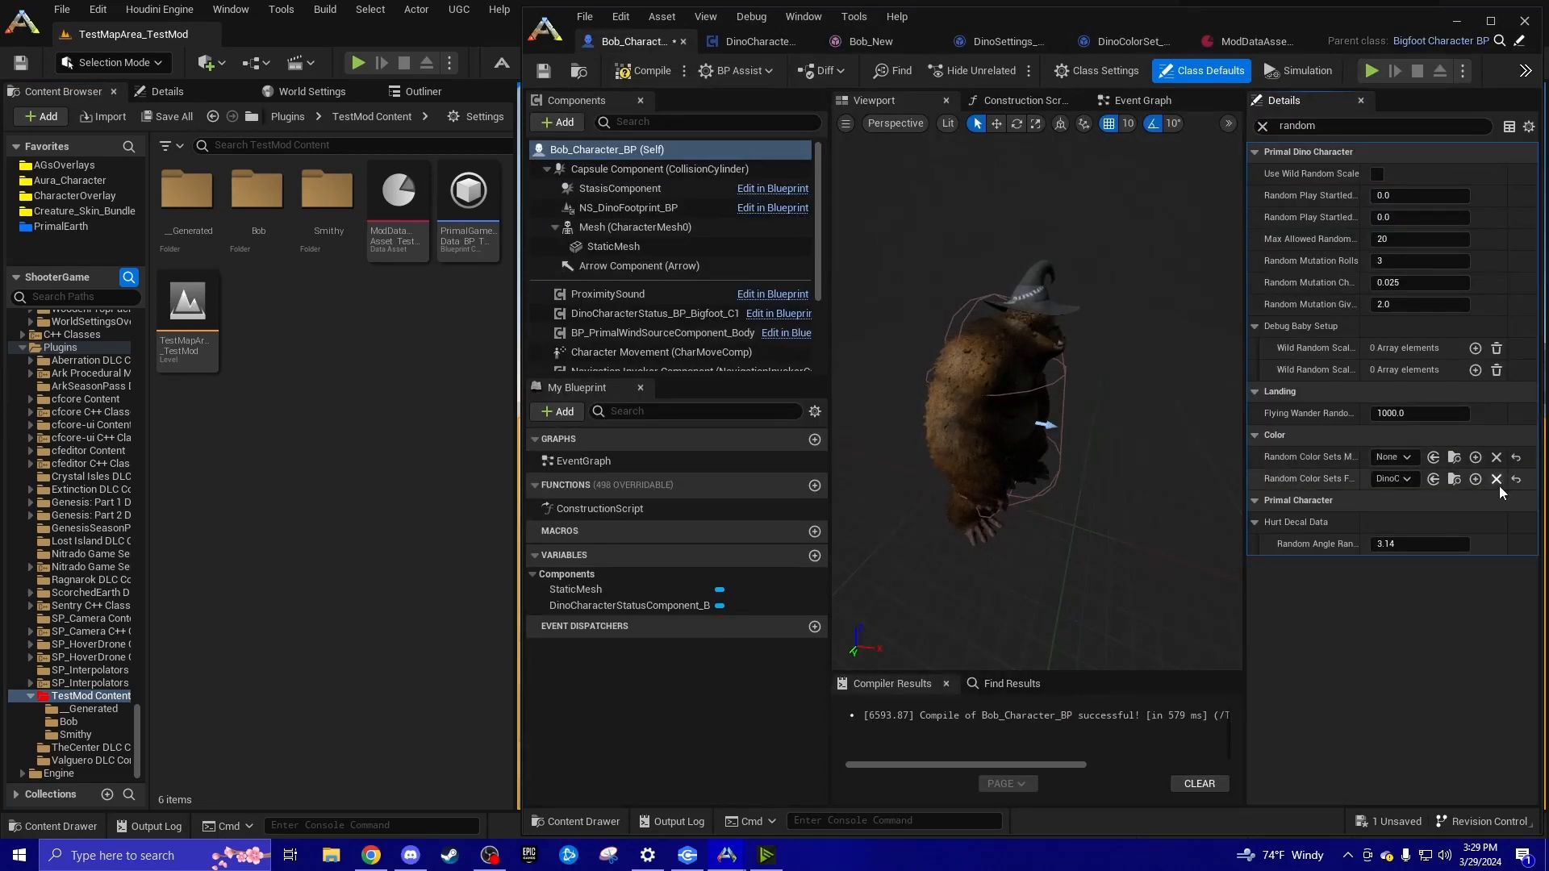
left_click(1497, 480)
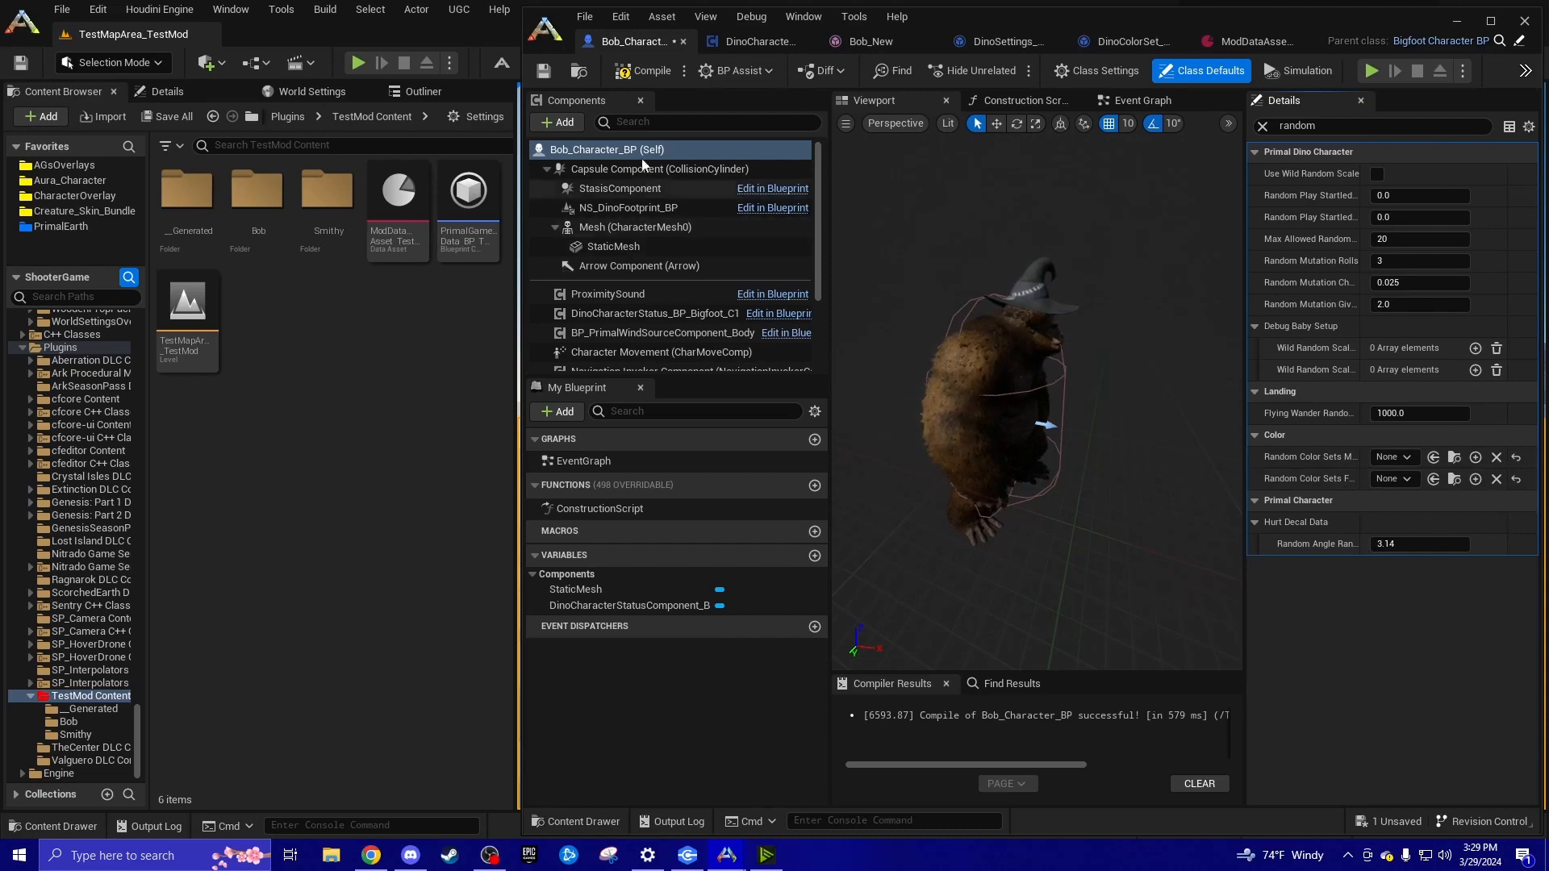
left_click(540, 71)
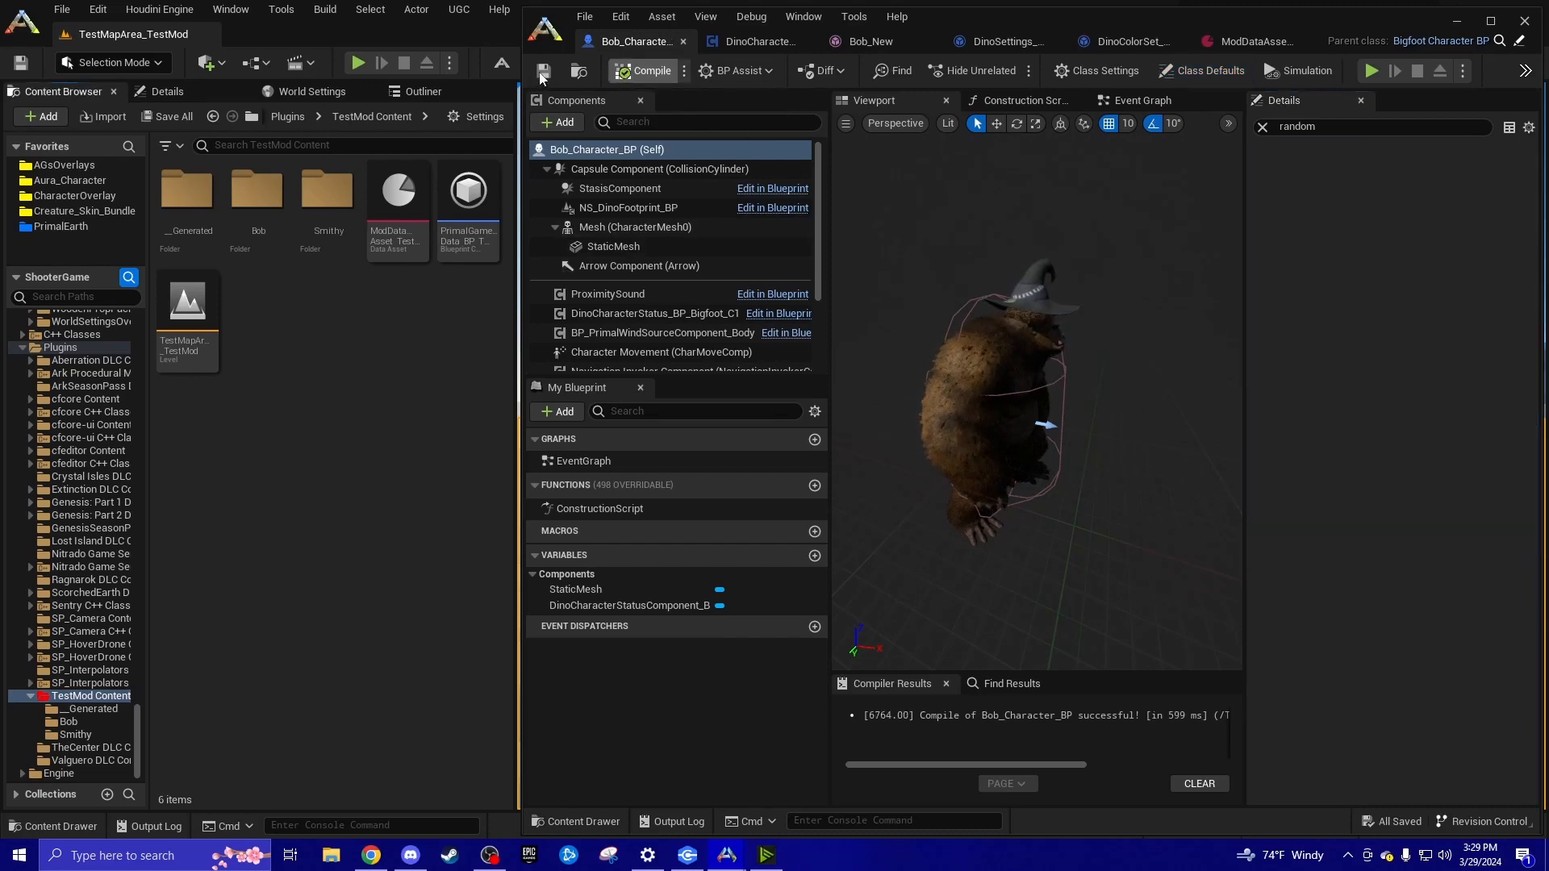
Compare the material slots and fur appearance of the Bob_New mesh with the Random Color Sets properties in Bob_Character_BP
left_click(870, 42)
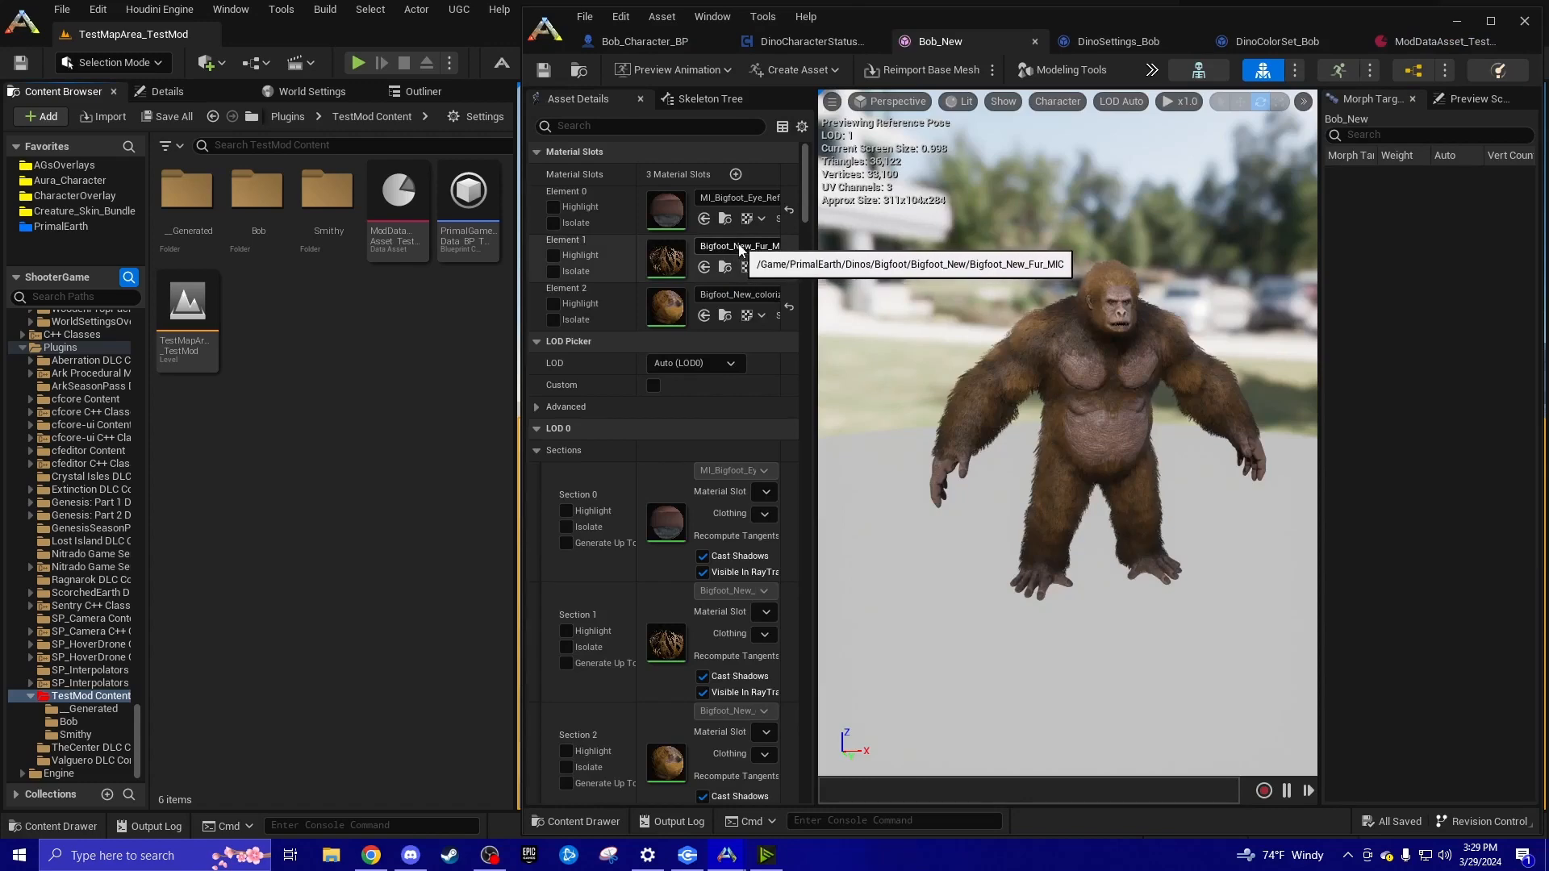
left_click(663, 45)
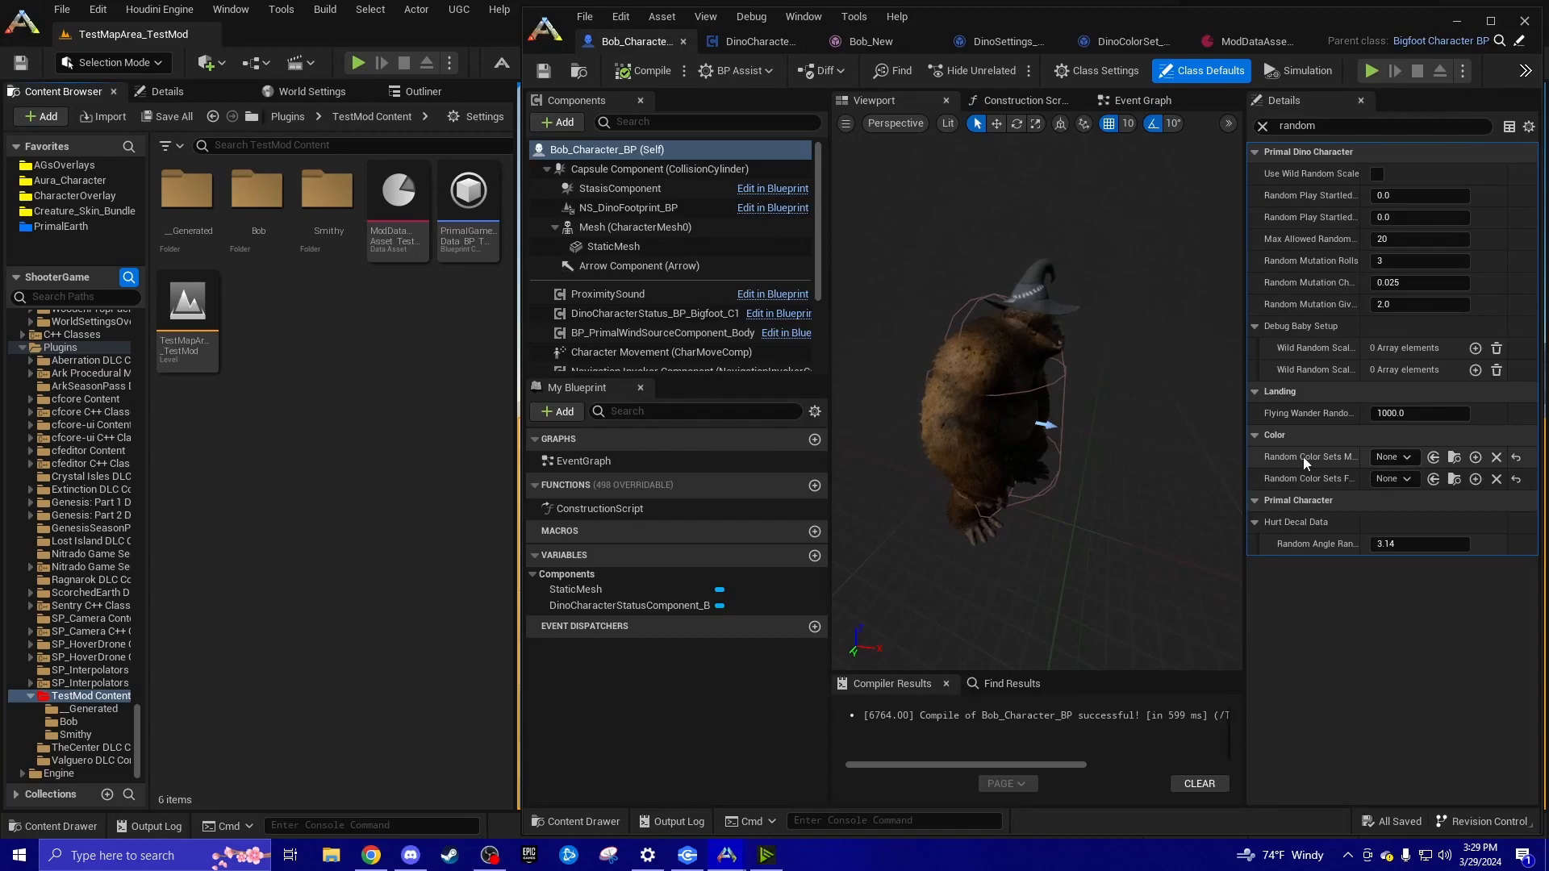
left_click(873, 43)
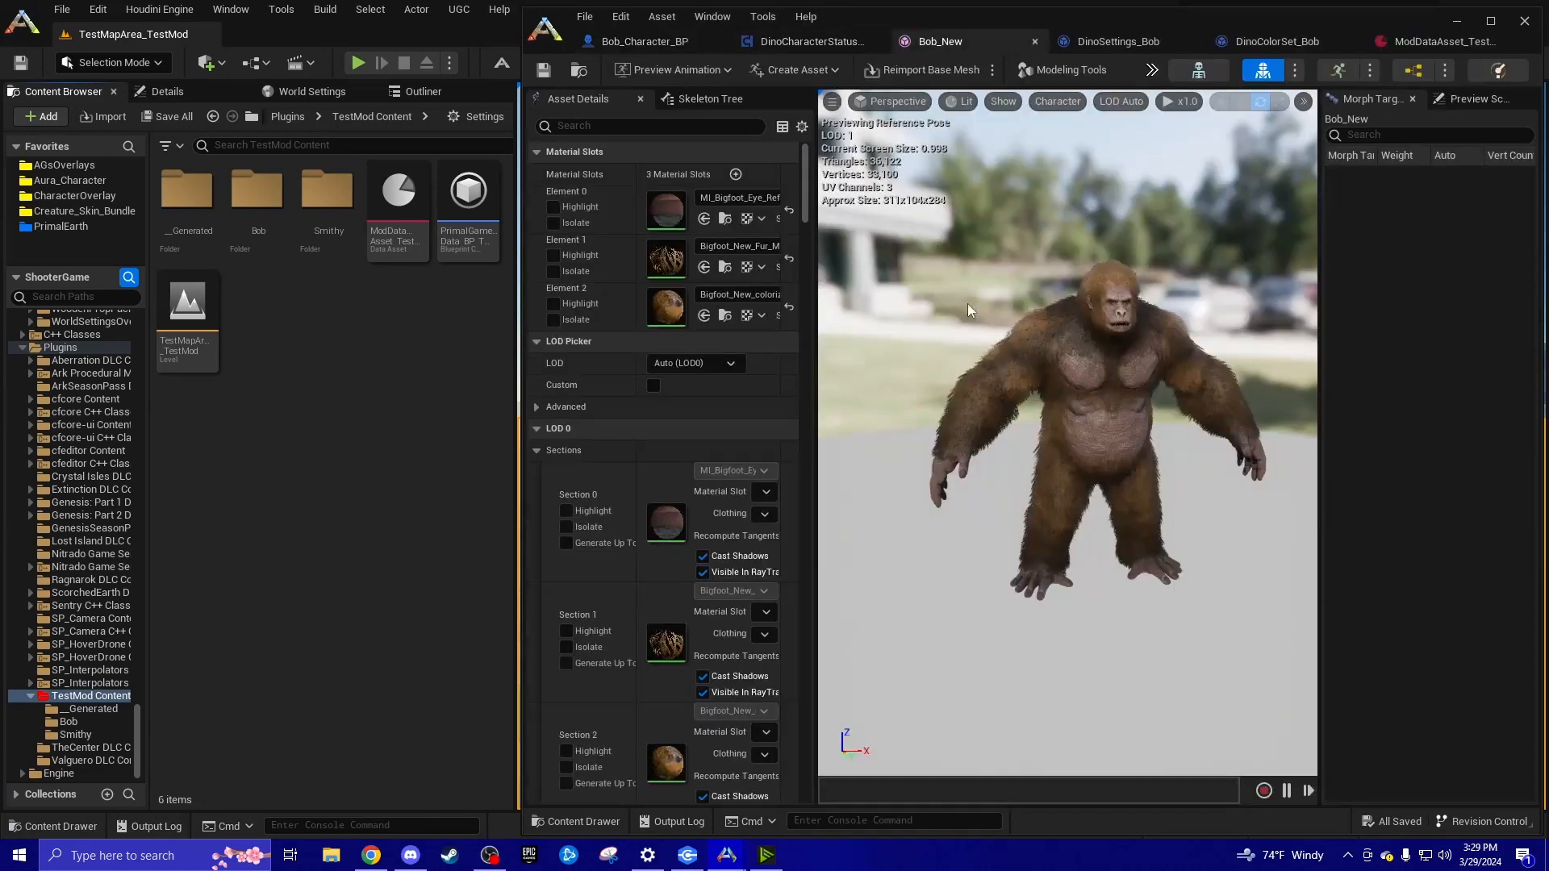
scroll(997, 363, "up", 5)
scroll(995, 376, "down", 4)
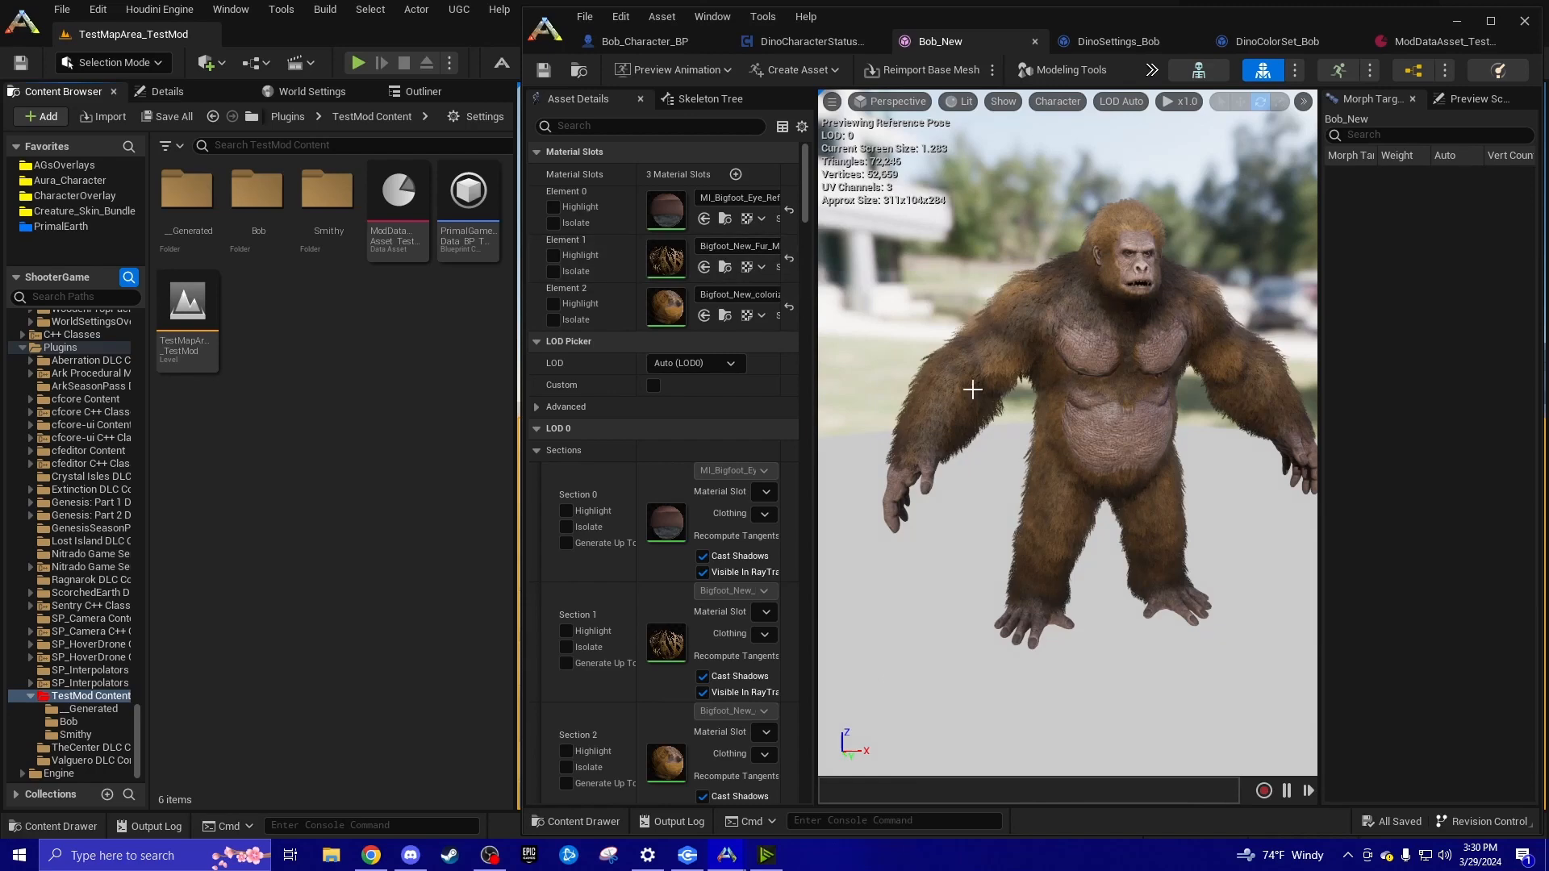
left_click(637, 41)
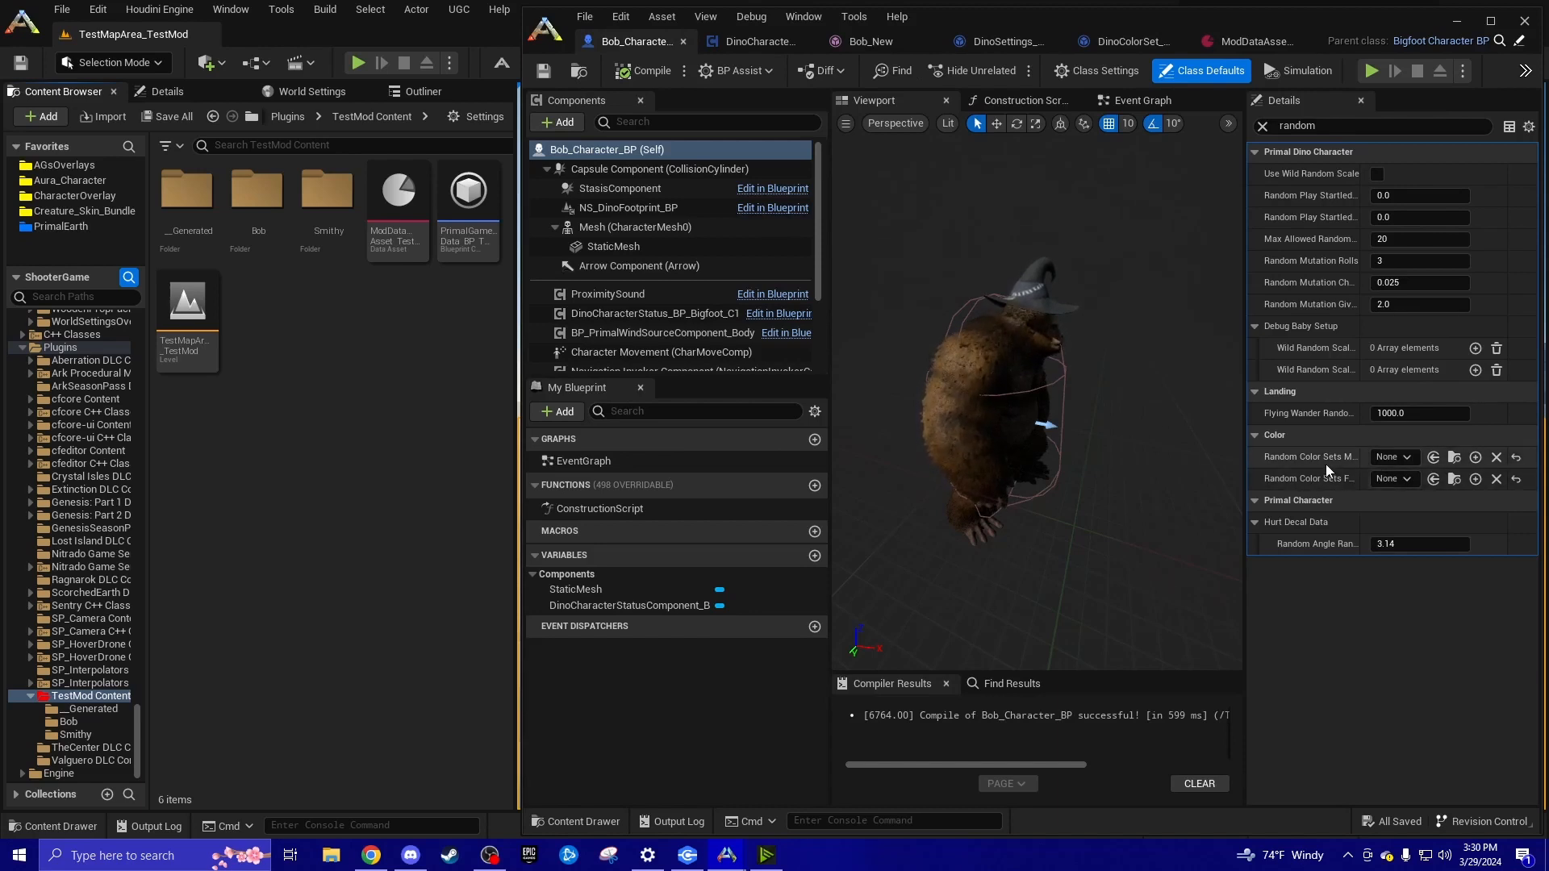
left_click(863, 42)
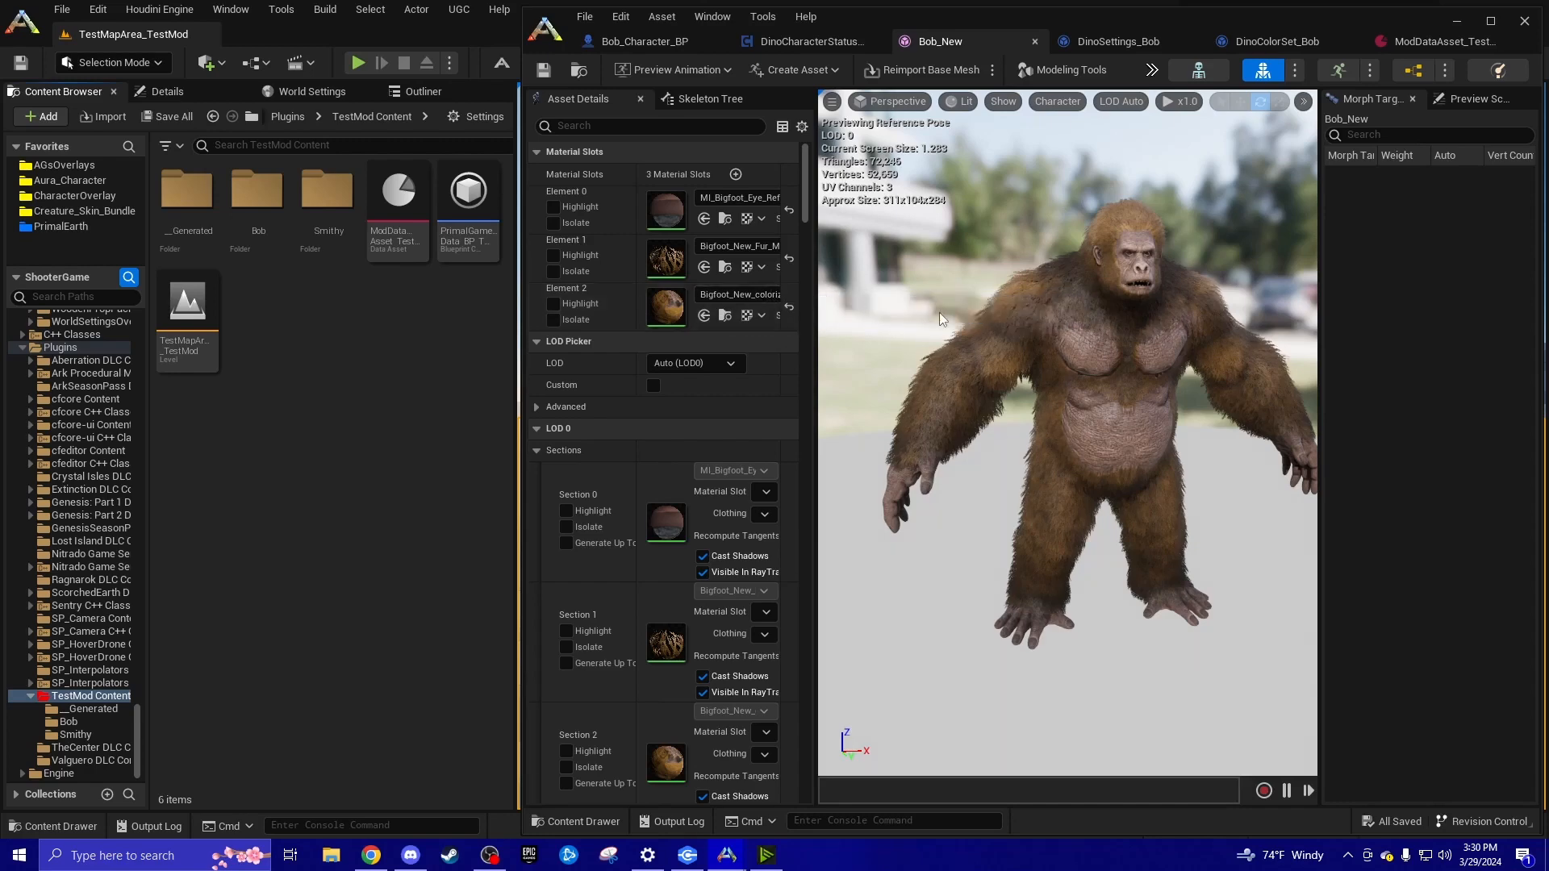
left_click(641, 41)
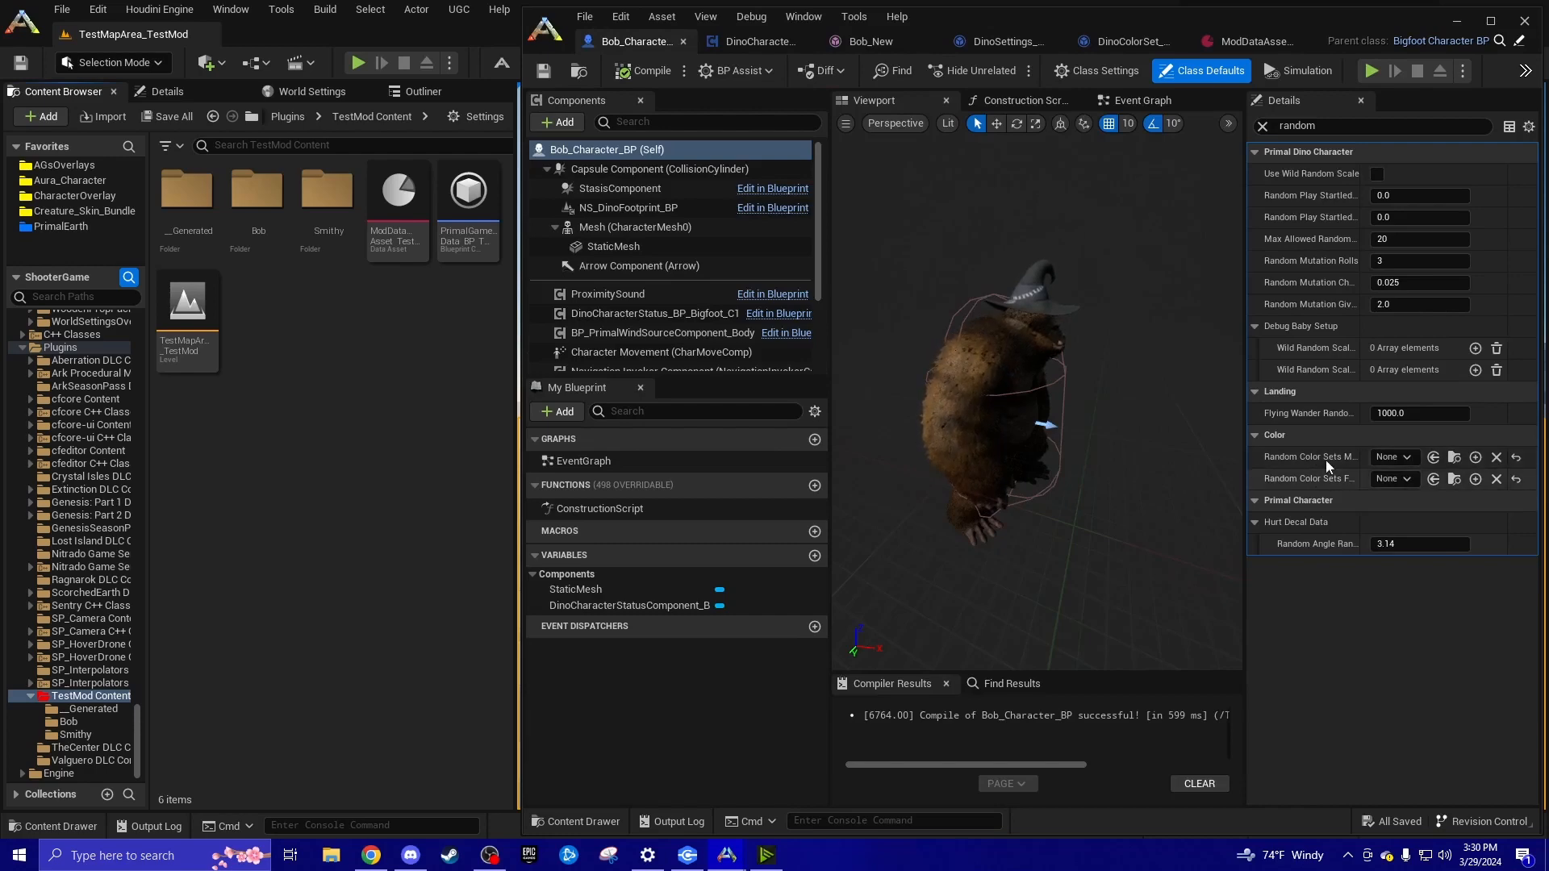
left_click(855, 44)
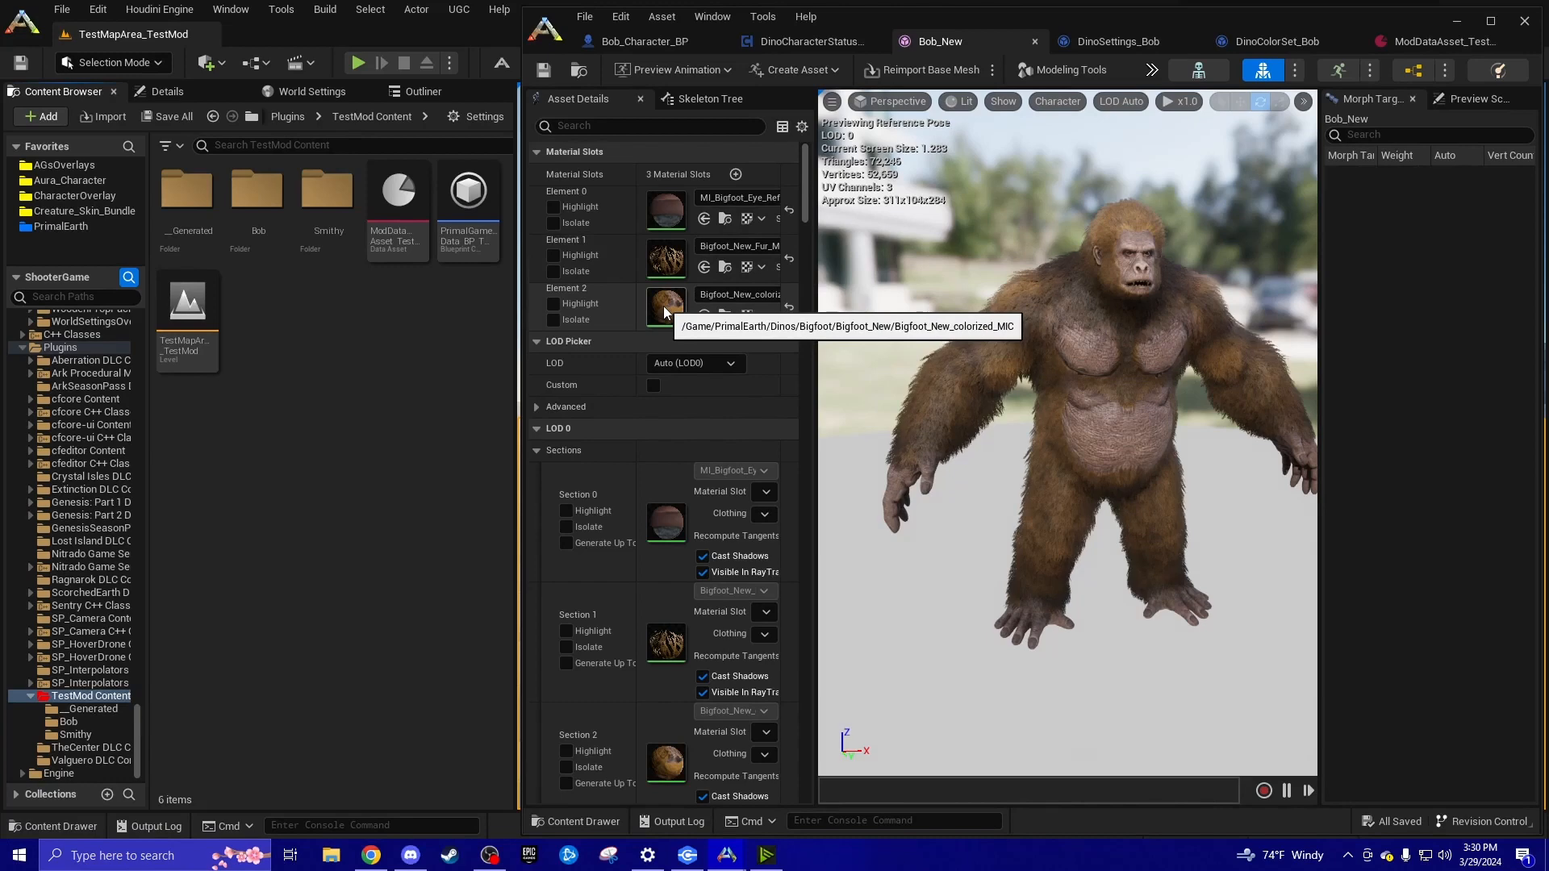
Return to Bob_Character_BP and filter its details by "custom tag"
left_click(650, 42)
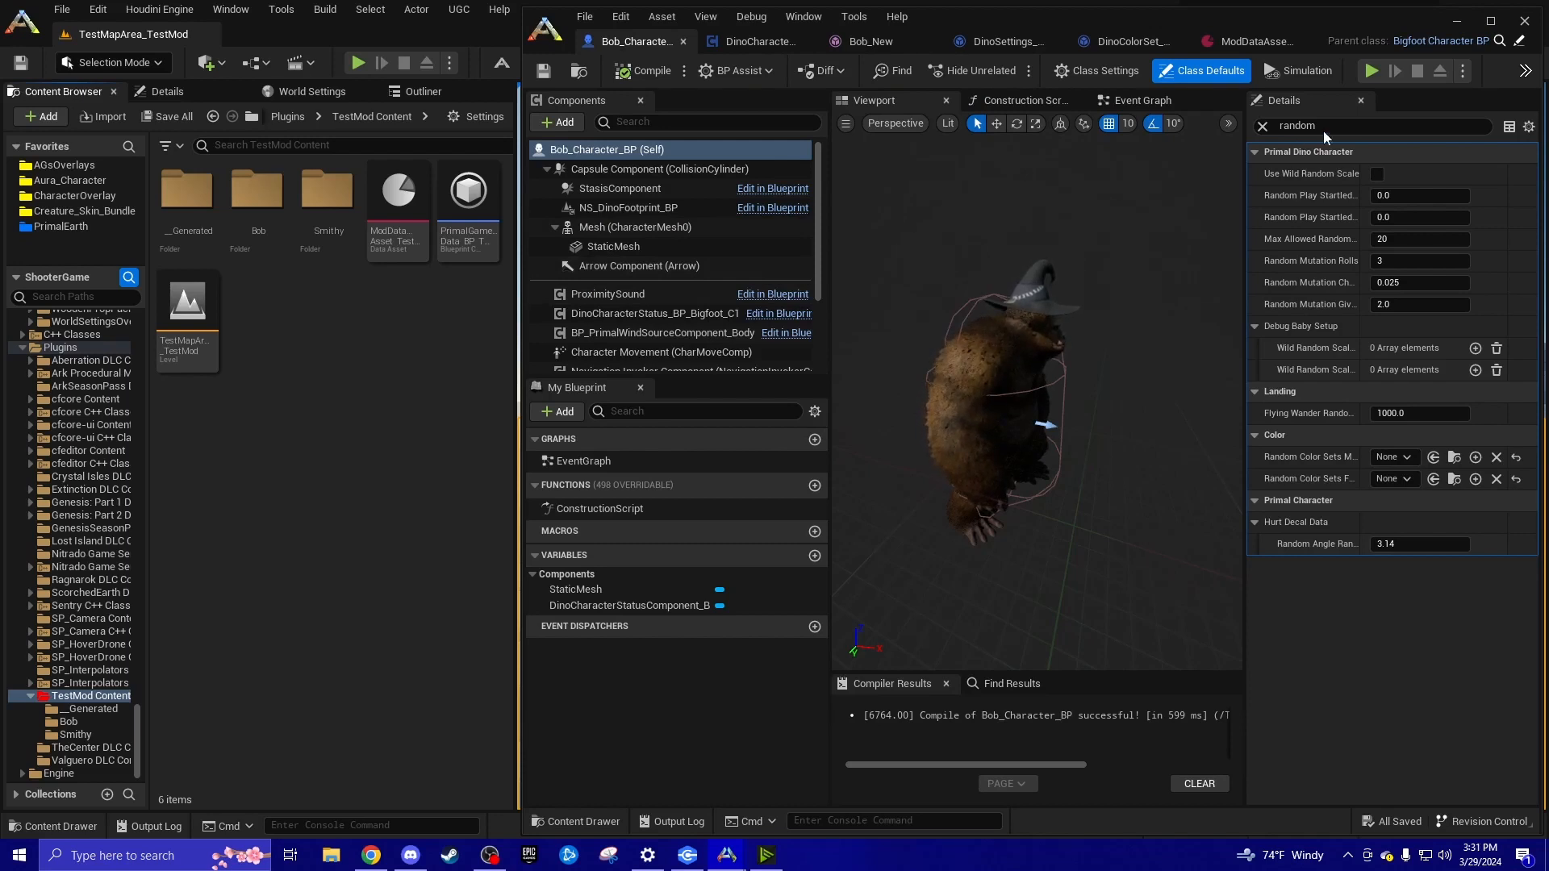
left_click(1281, 131)
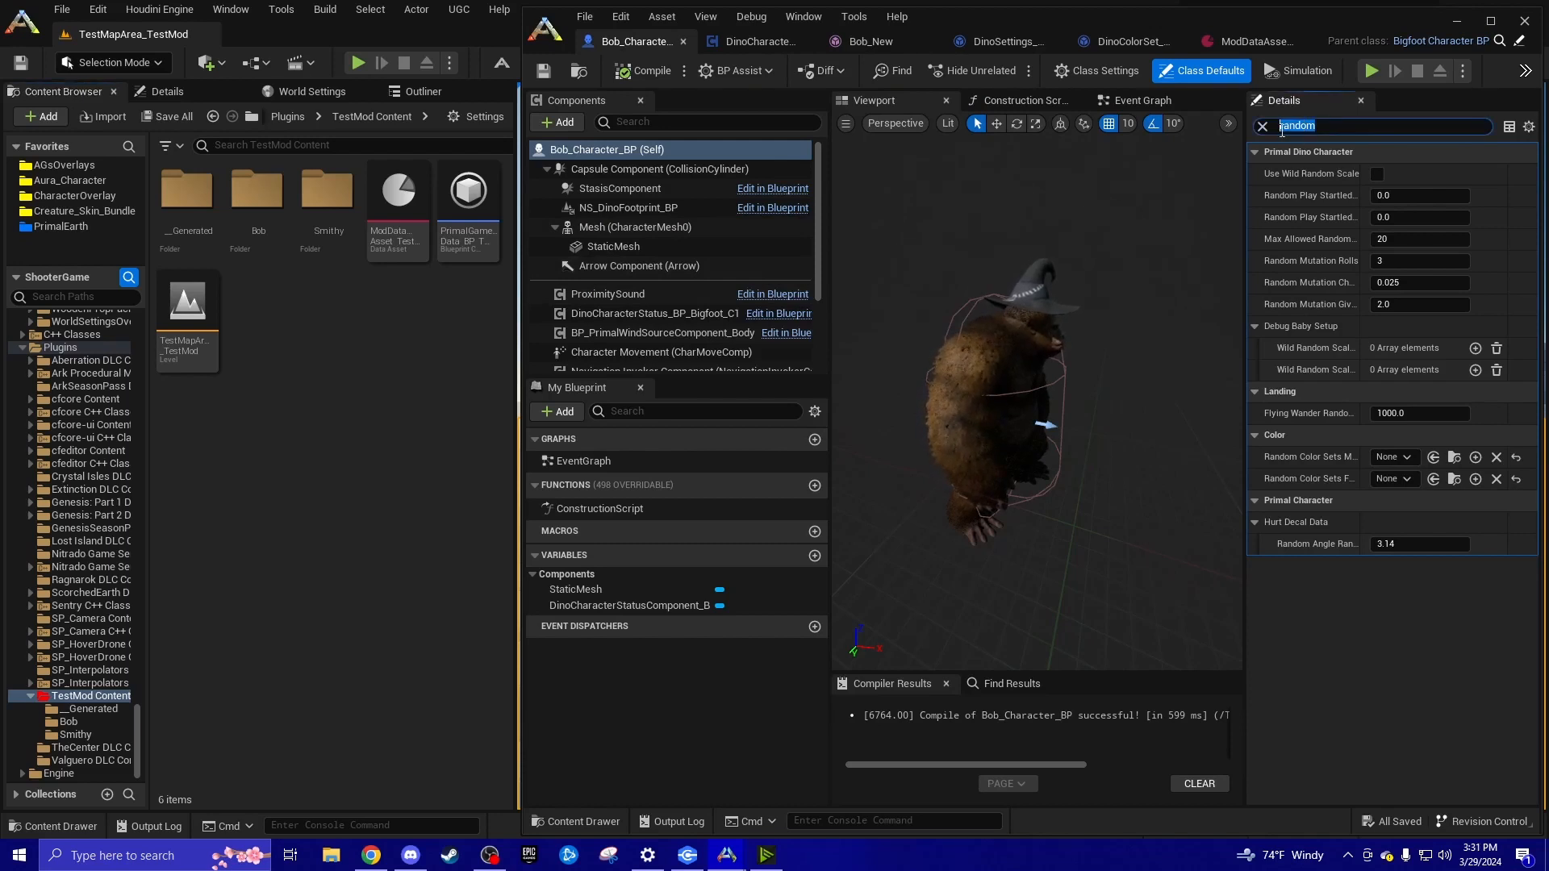
left_click(1263, 128)
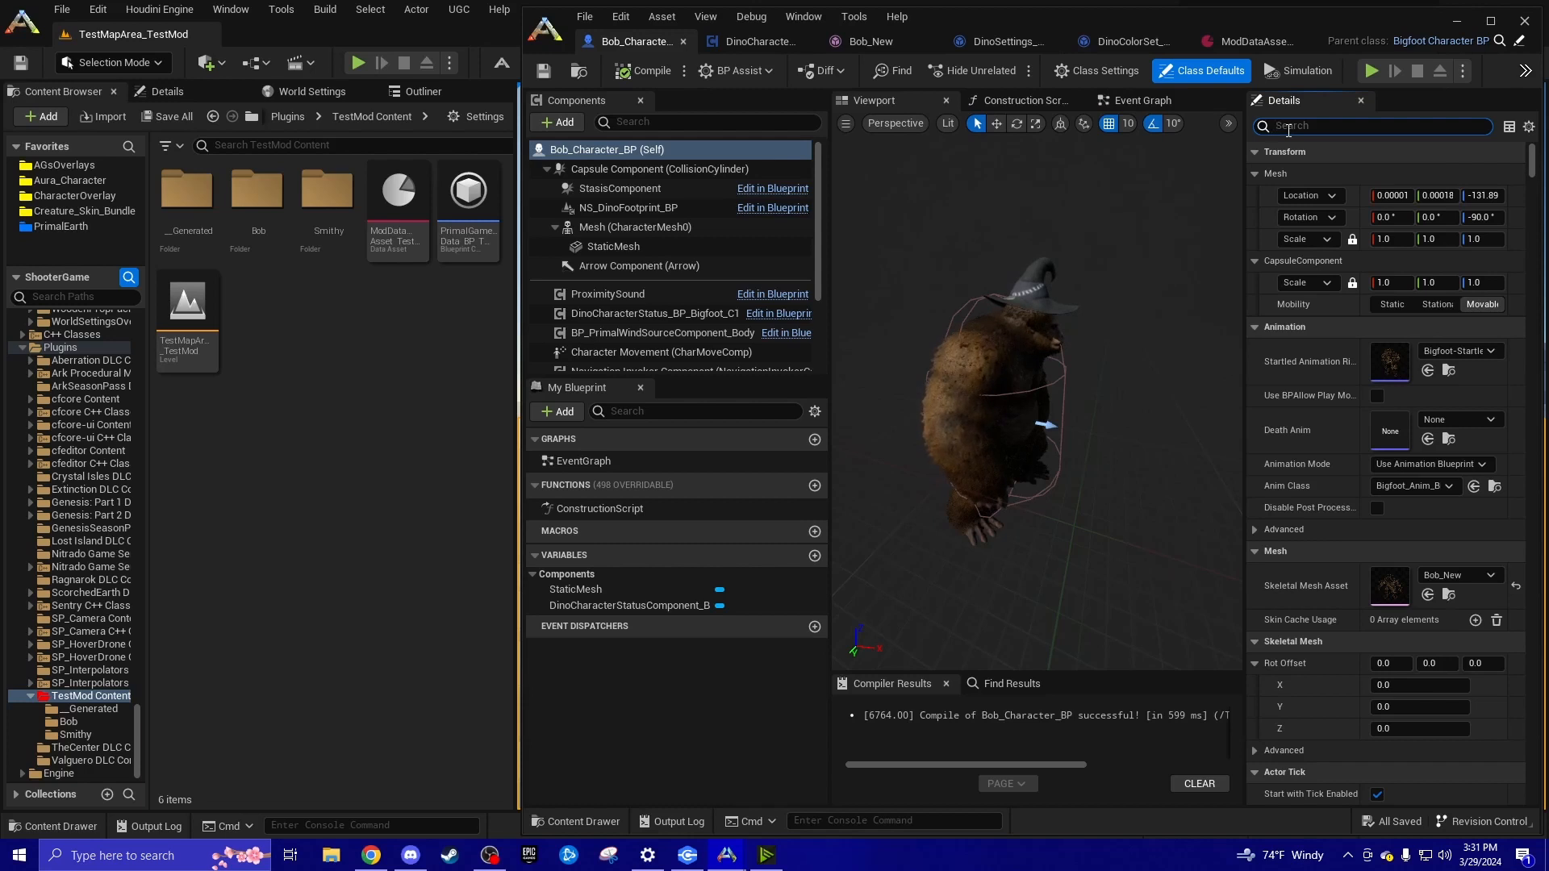
type("custom tag")
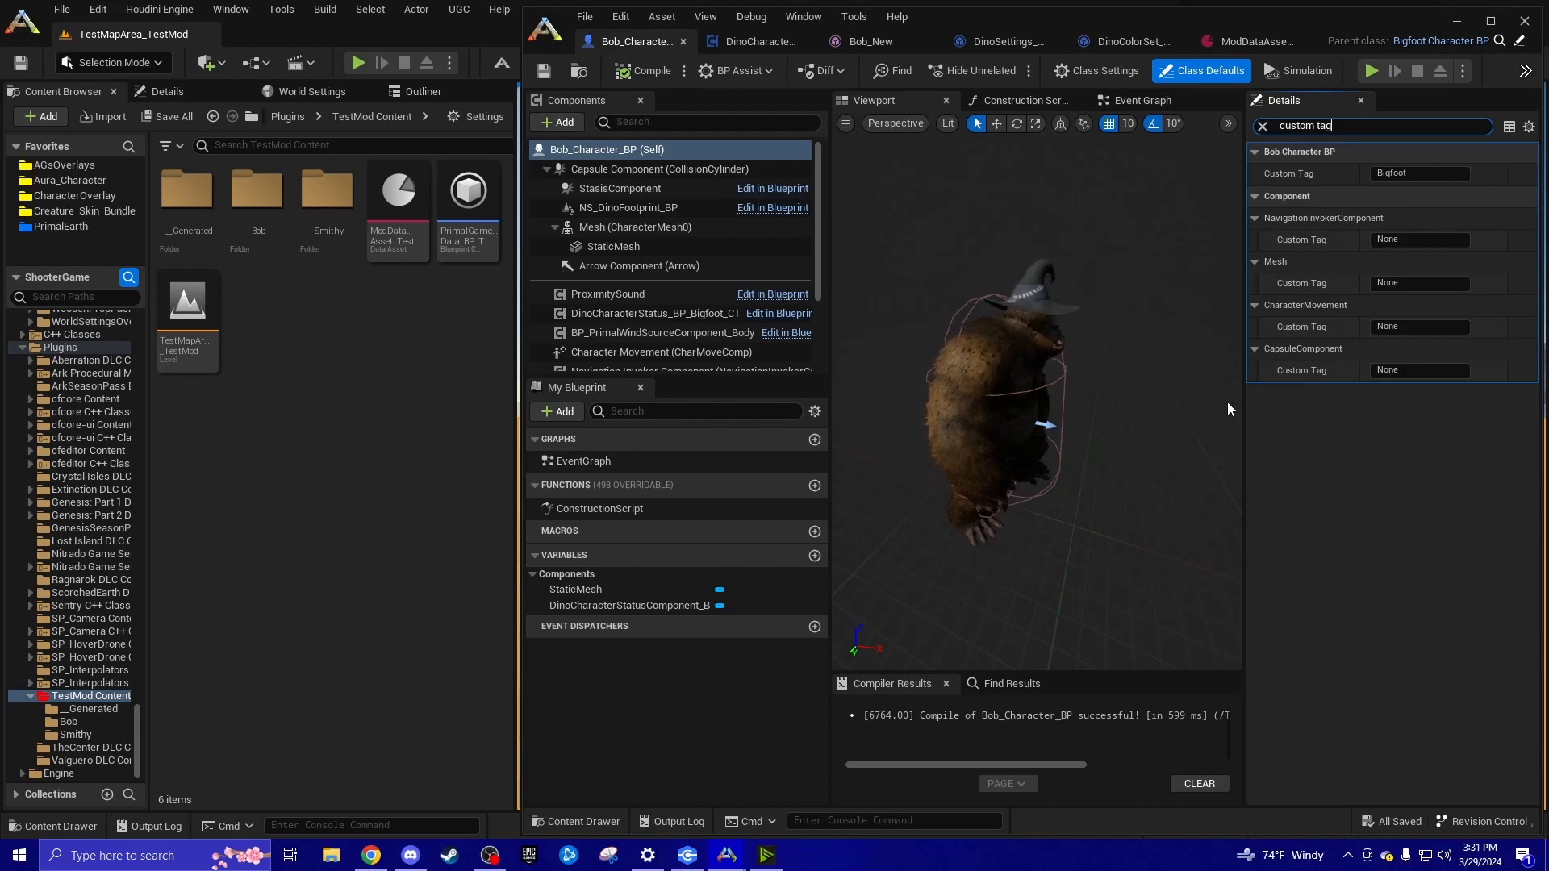
left_click(1313, 436)
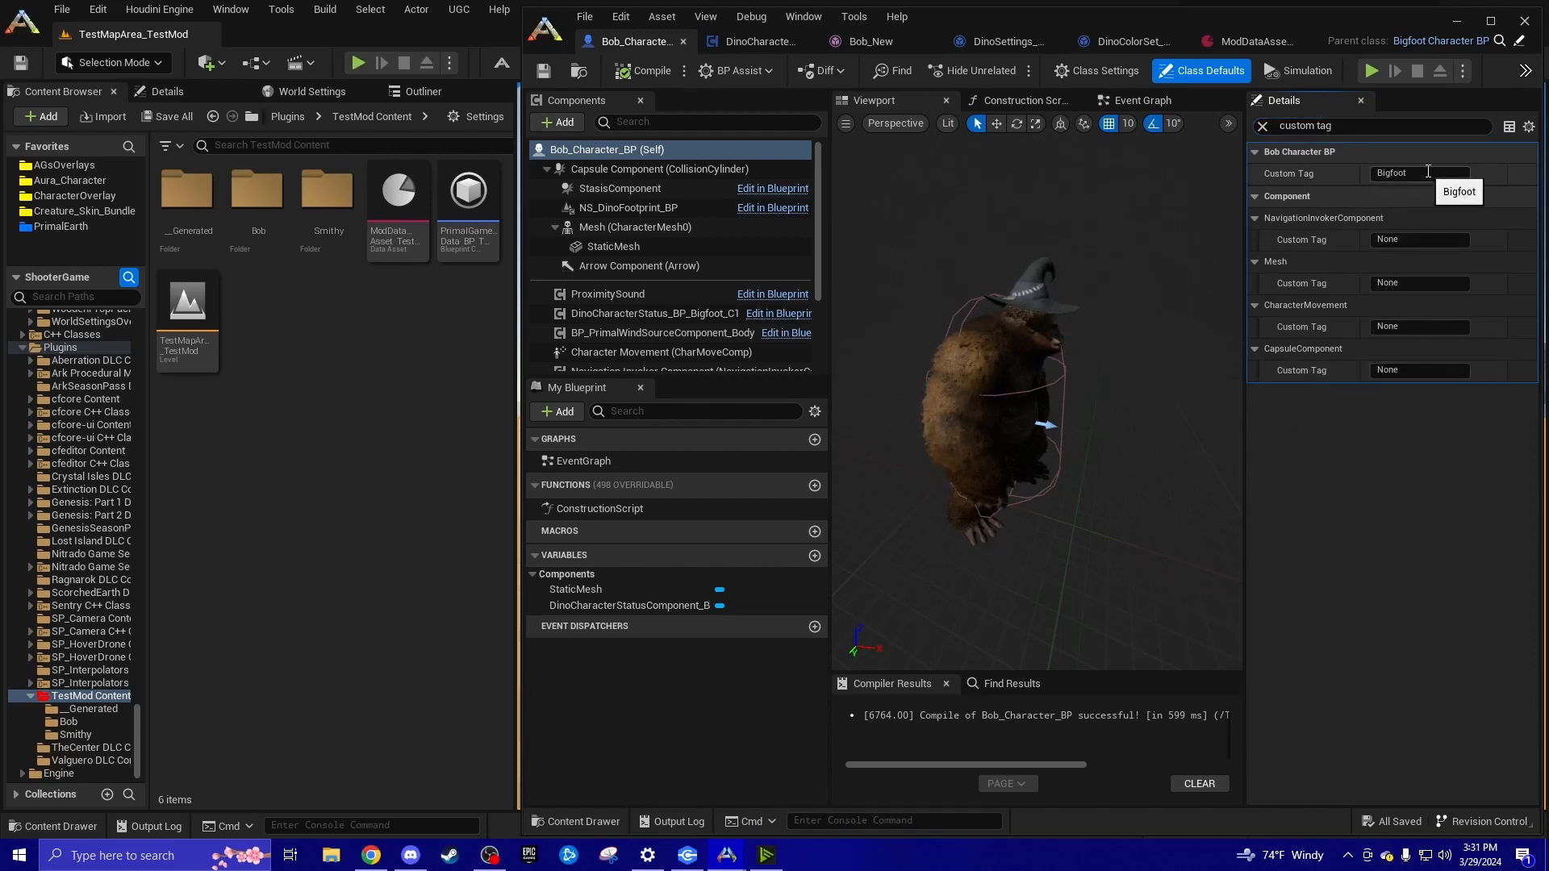
Try Bob as the Custom Tag of Bob_Character_BP and restore it to Bigfoot, going through the change twice
left_click(1380, 177)
type("Bob")
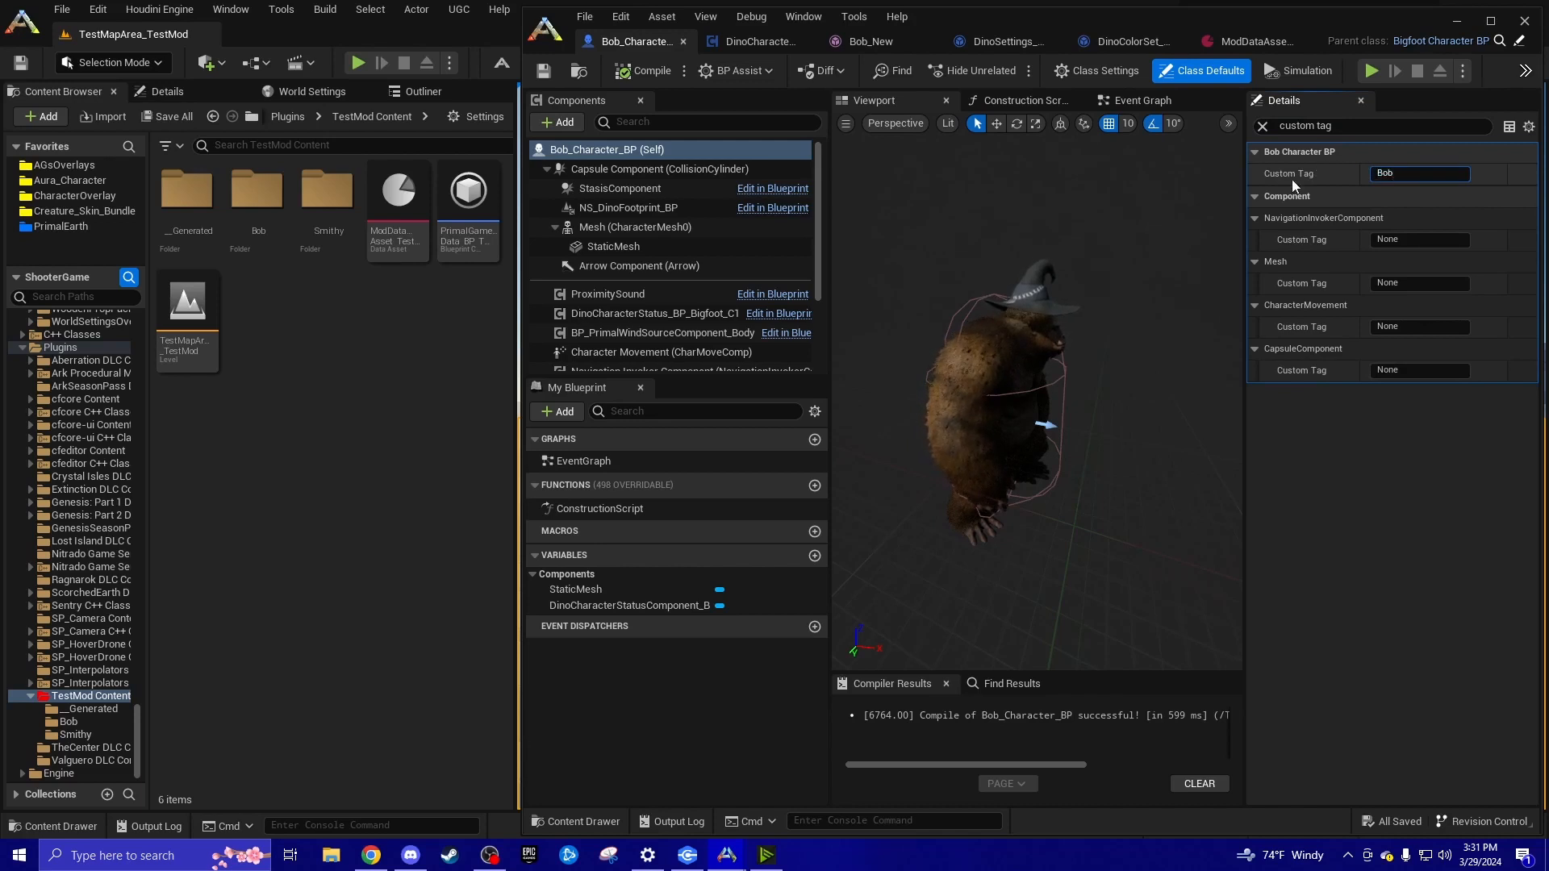
left_click(1353, 384)
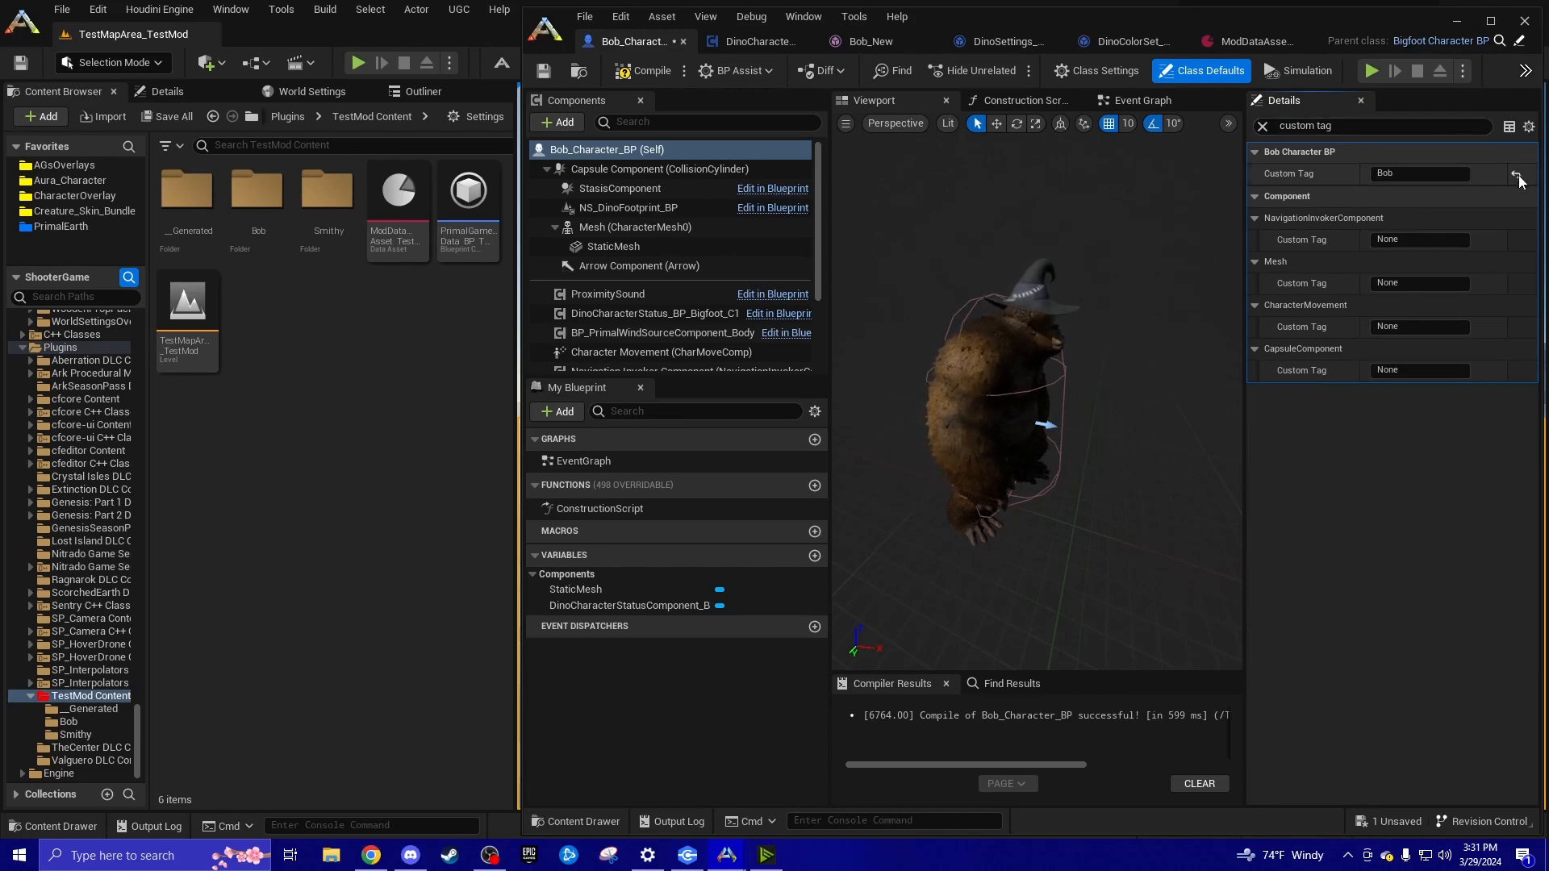
left_click(1403, 174)
type("Bigfoot")
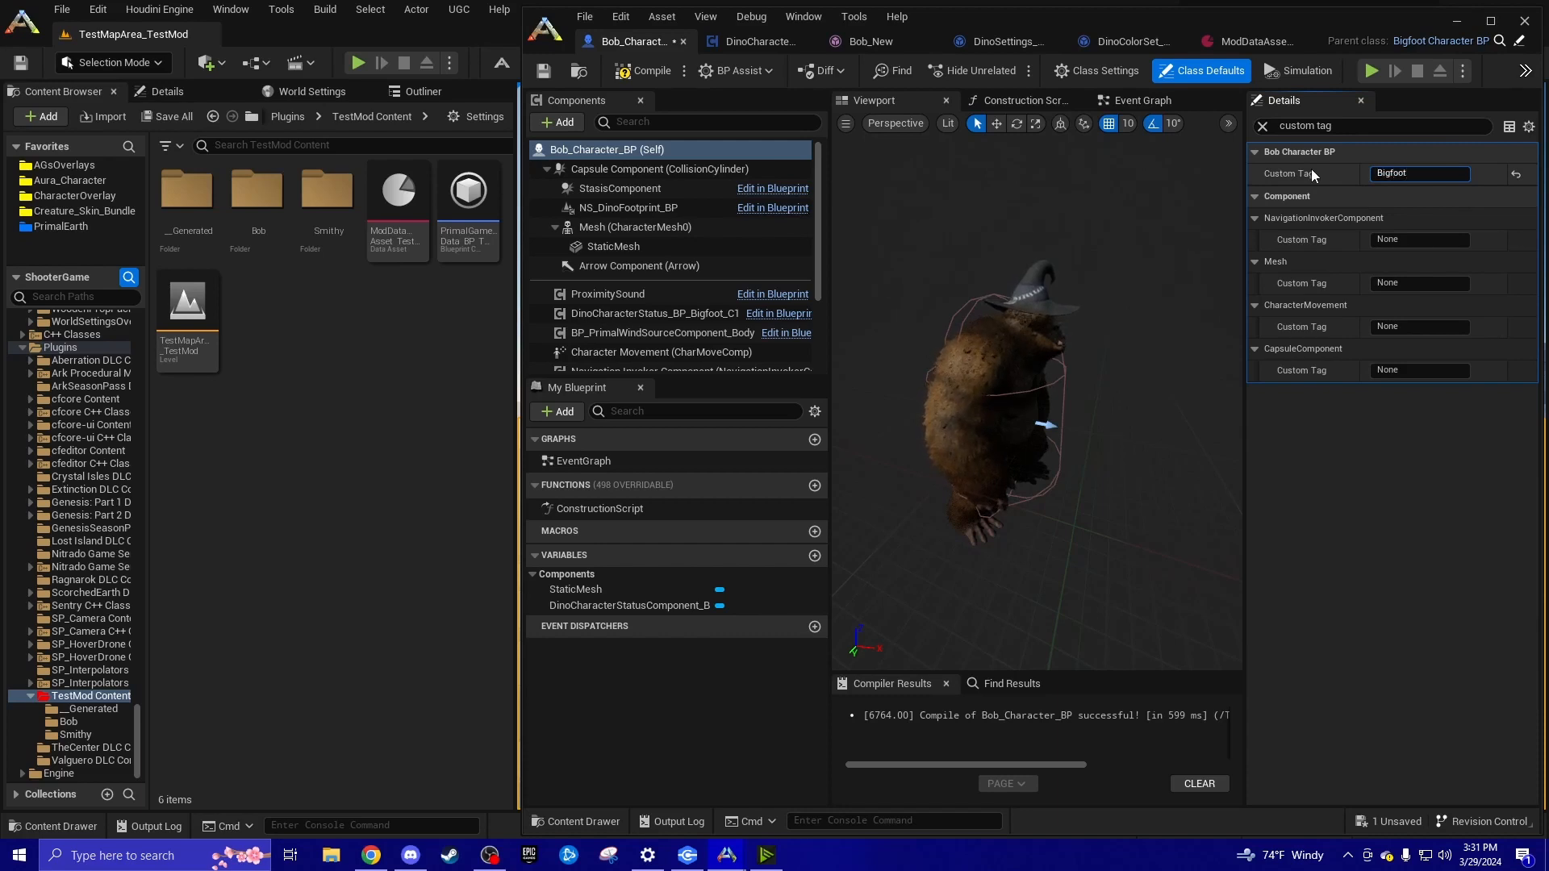
left_click(1373, 465)
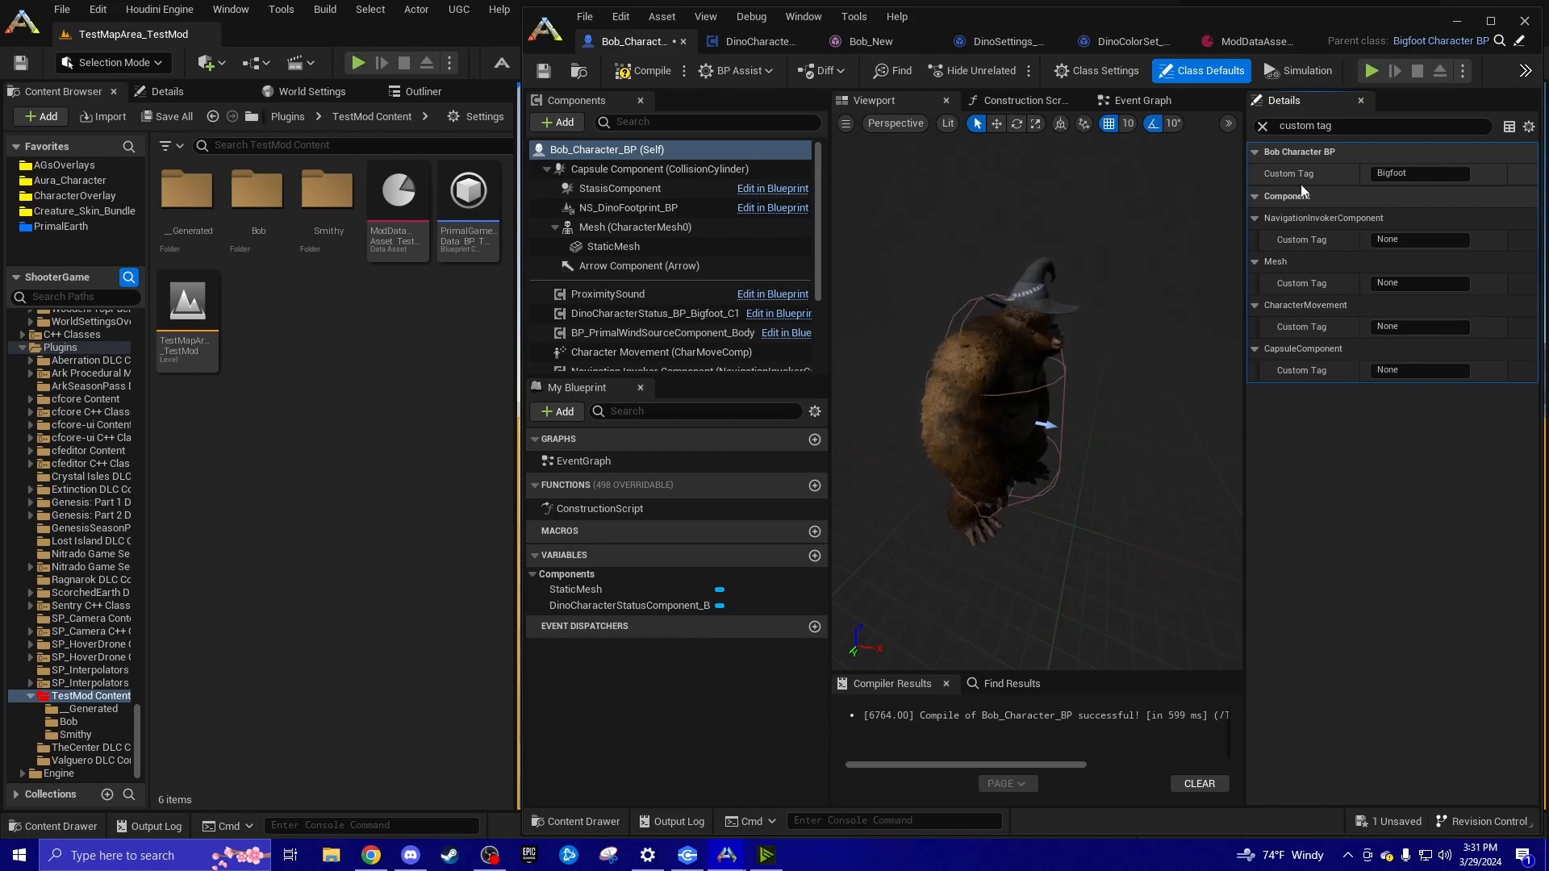
left_click(1407, 173)
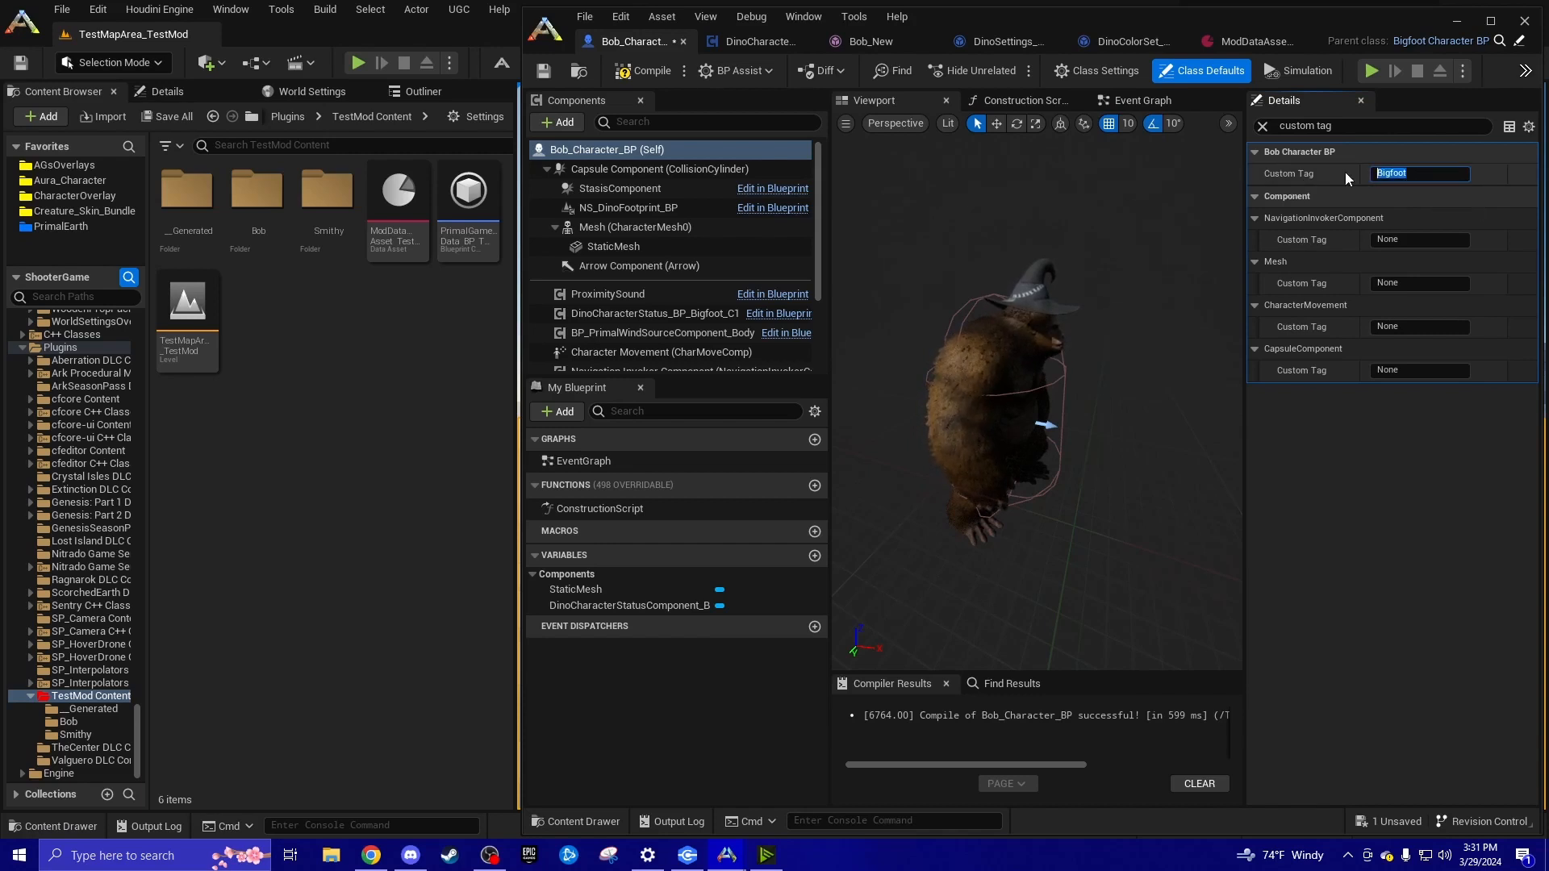
type("Bob")
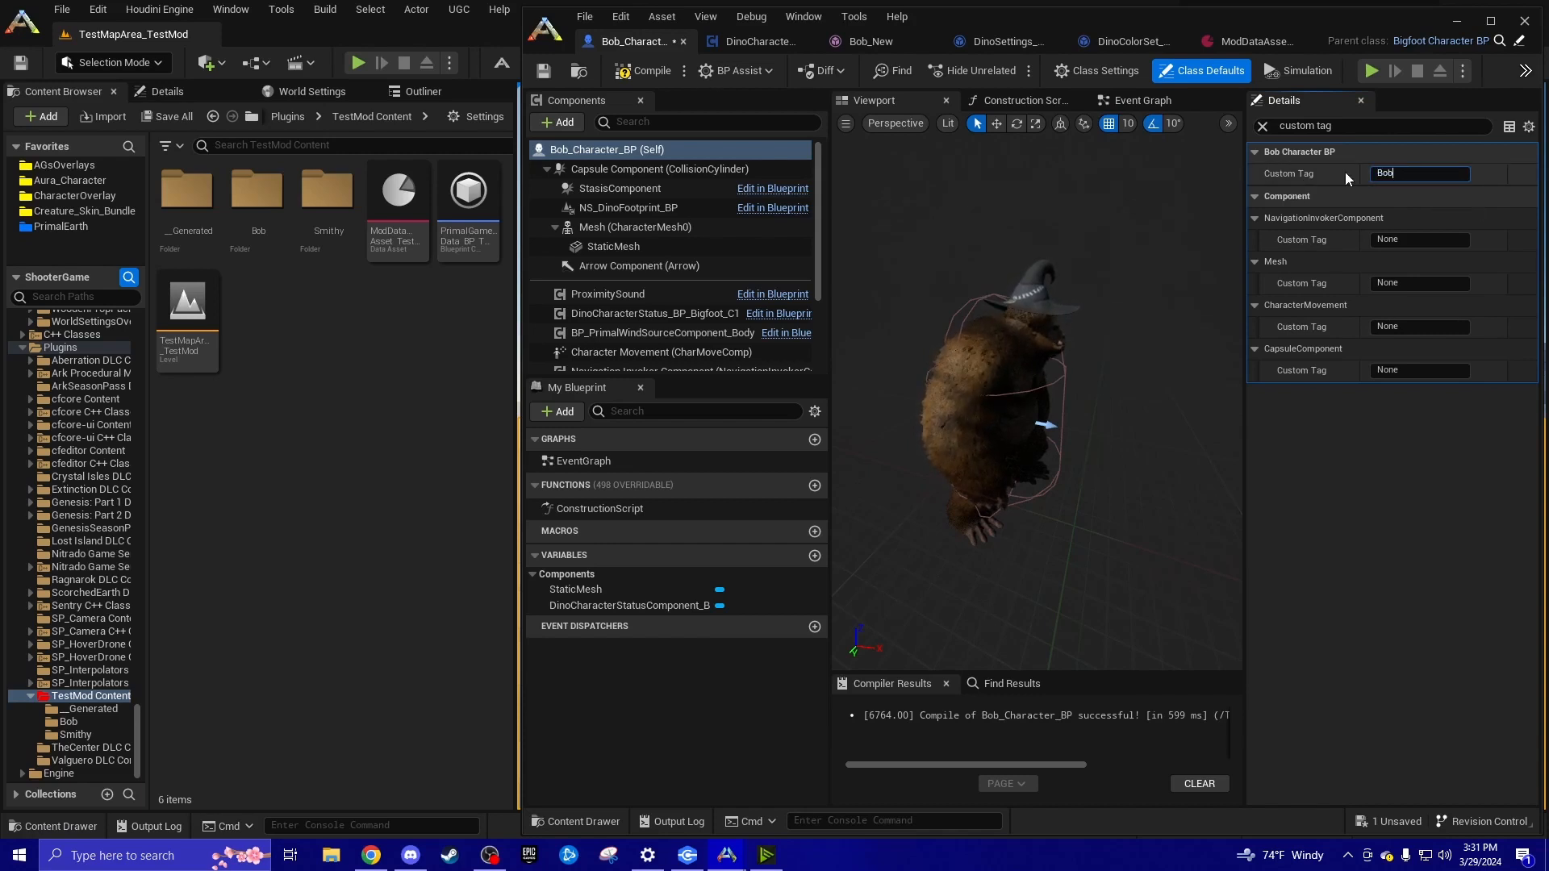
key("BackSpace")
key("BackSpace")
type("igfoot")
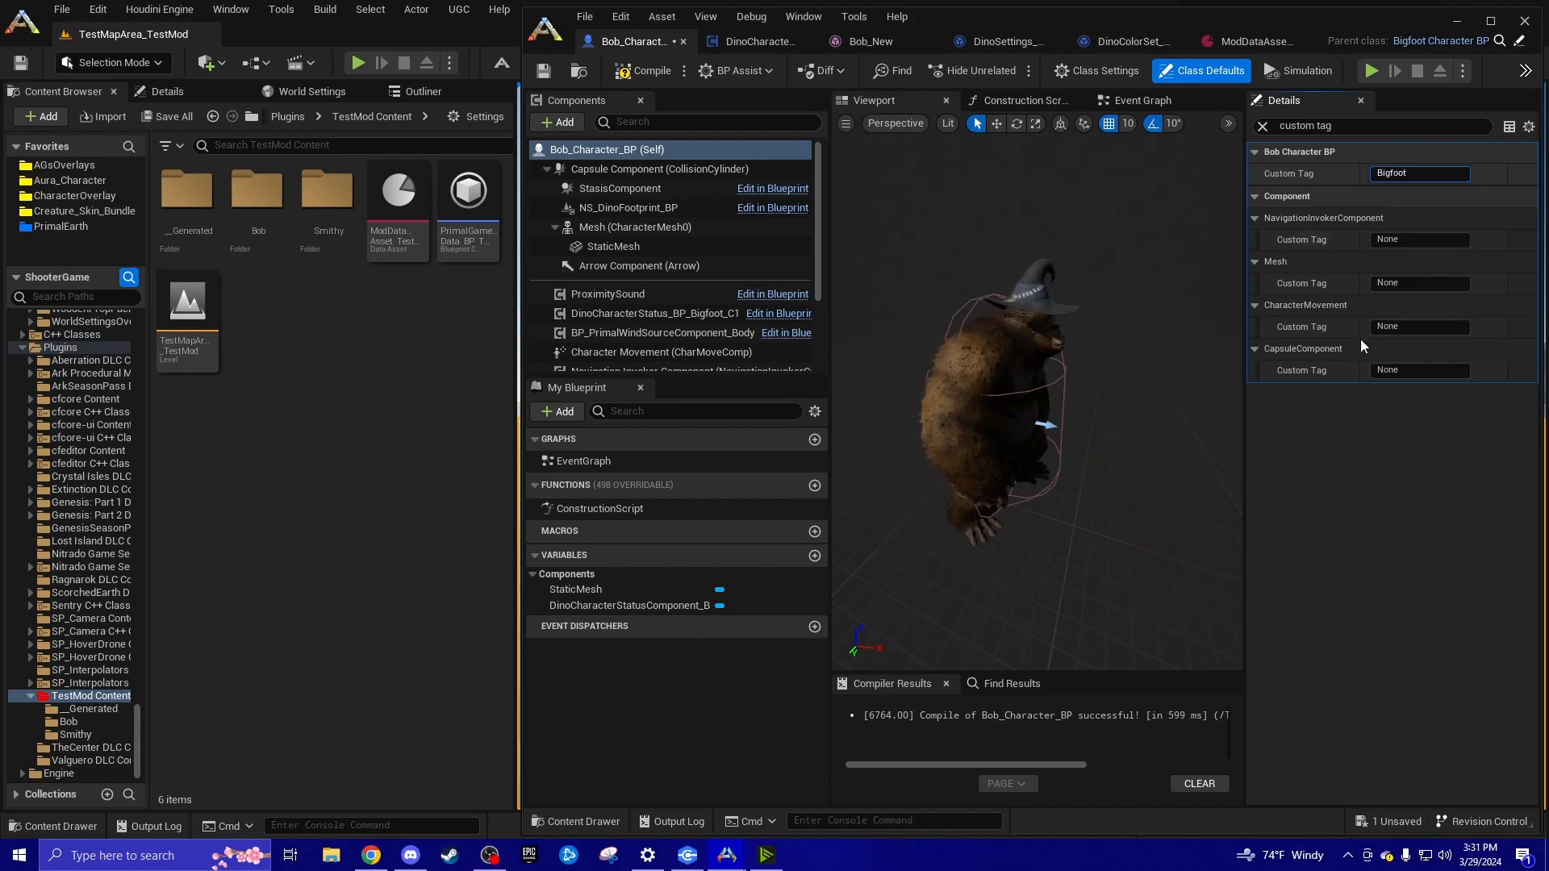
Filter the details of Bob_Character_BP by "egg" and widen the property area to read the Egg settings
left_click(1262, 126)
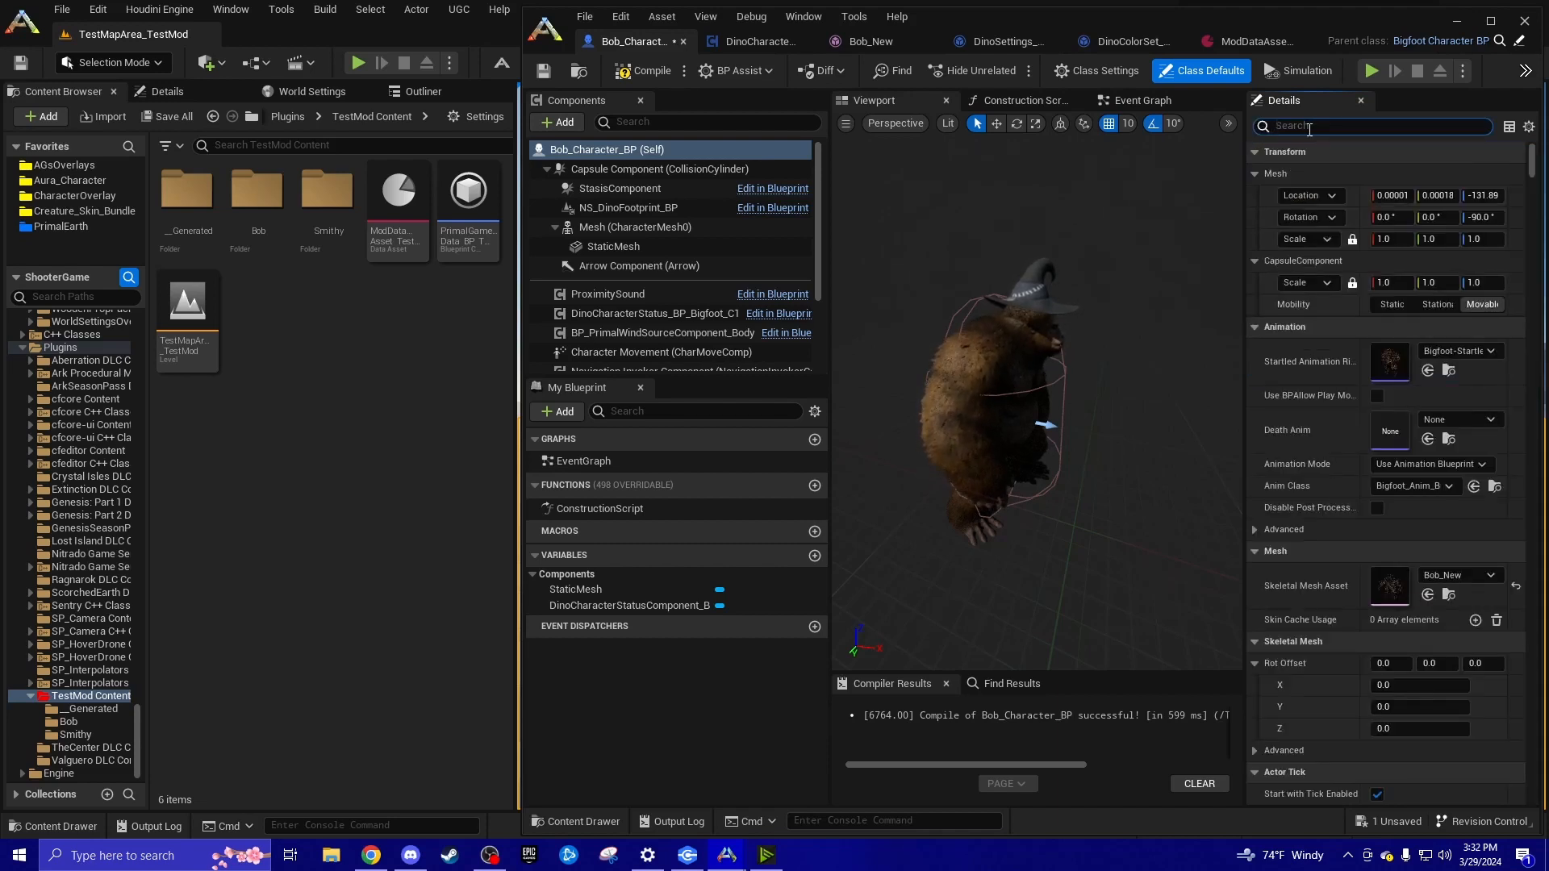
type("egg")
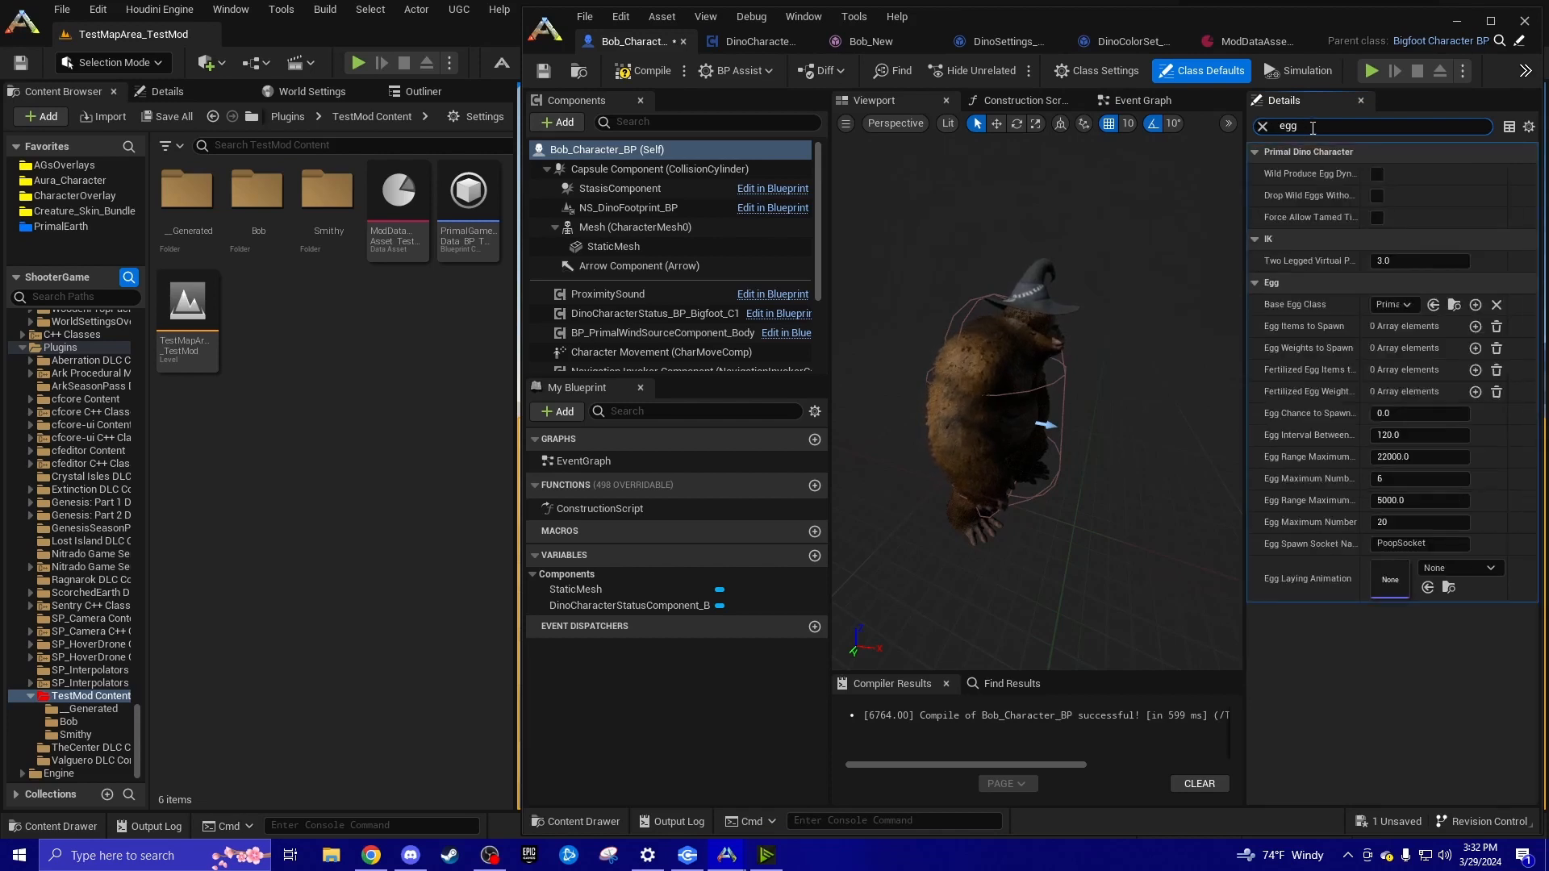
left_click_drag(1194, 302, 1097, 311)
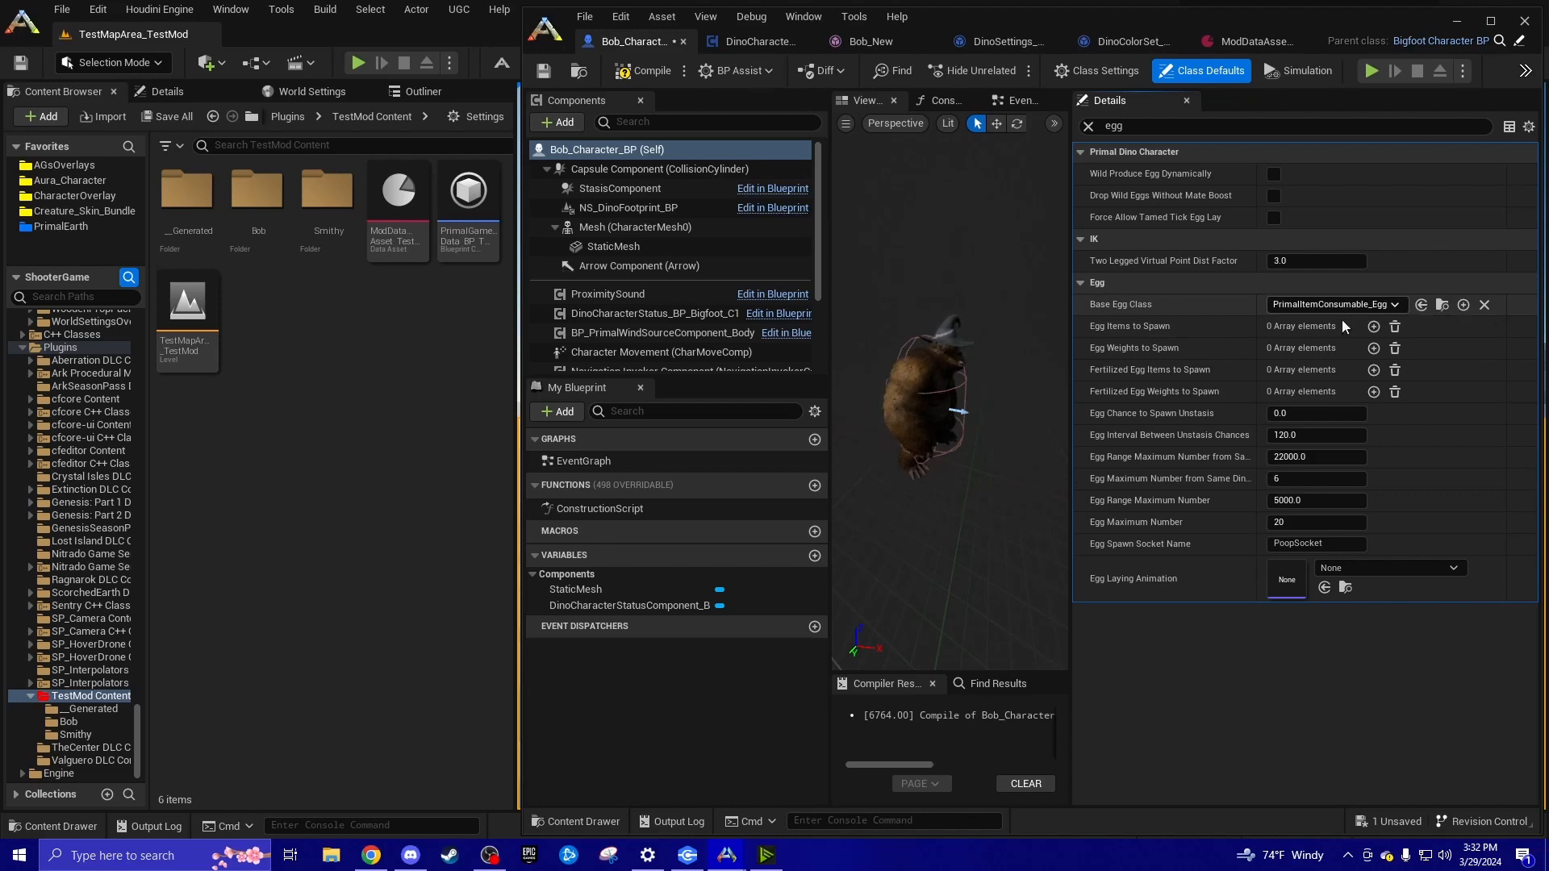
Add PrimalItemConsumable_Egg_Rex as an entry in Egg Items to Spawn and add an Egg Weights to Spawn entry of 1.0
left_click(1374, 326)
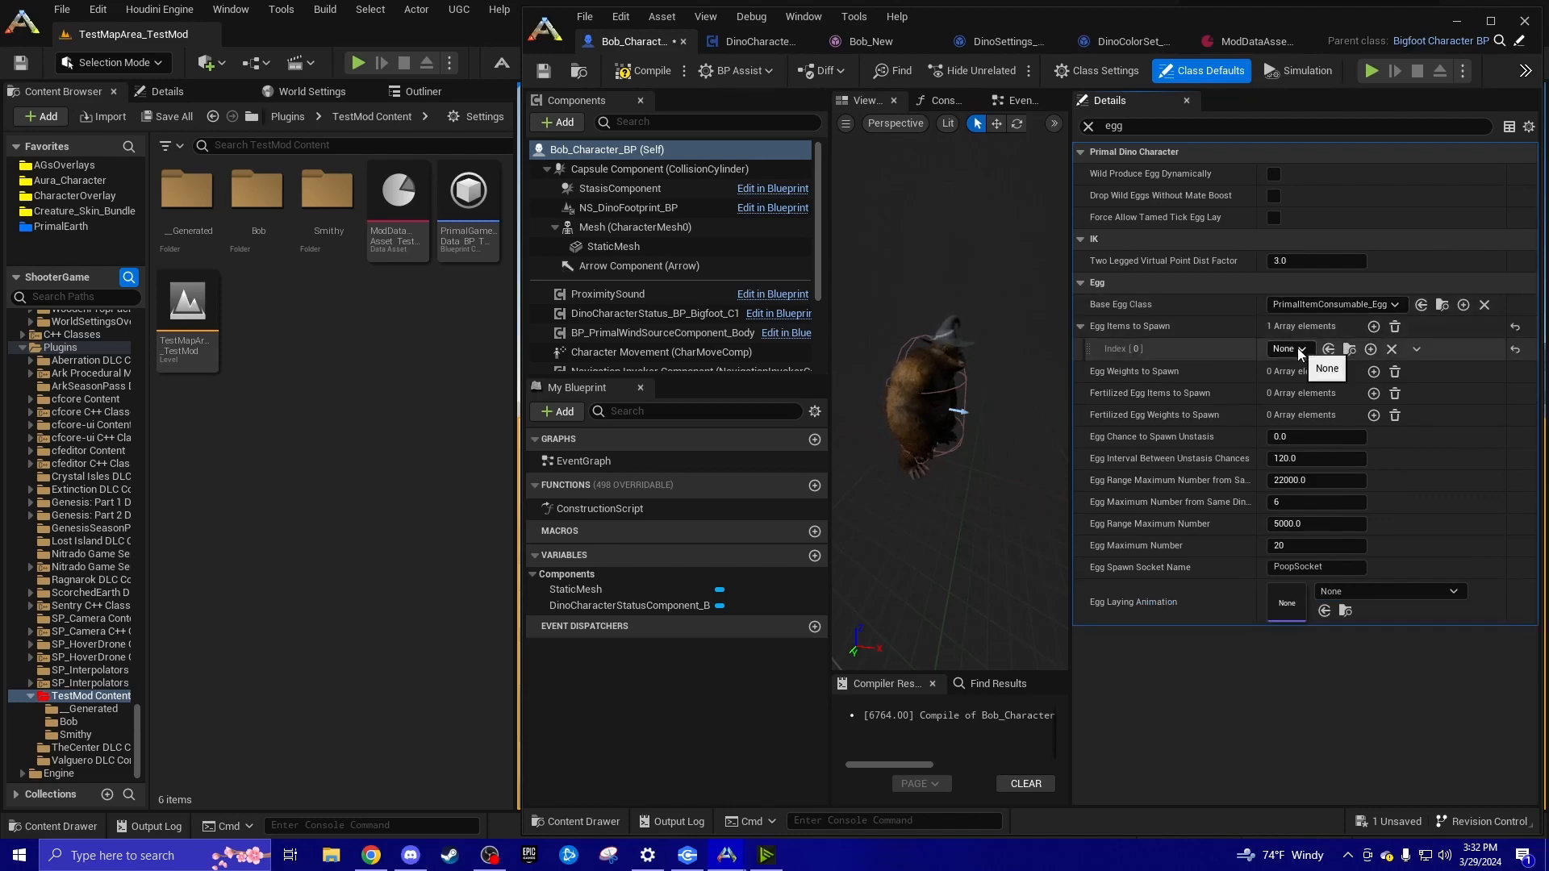
left_click(1296, 349)
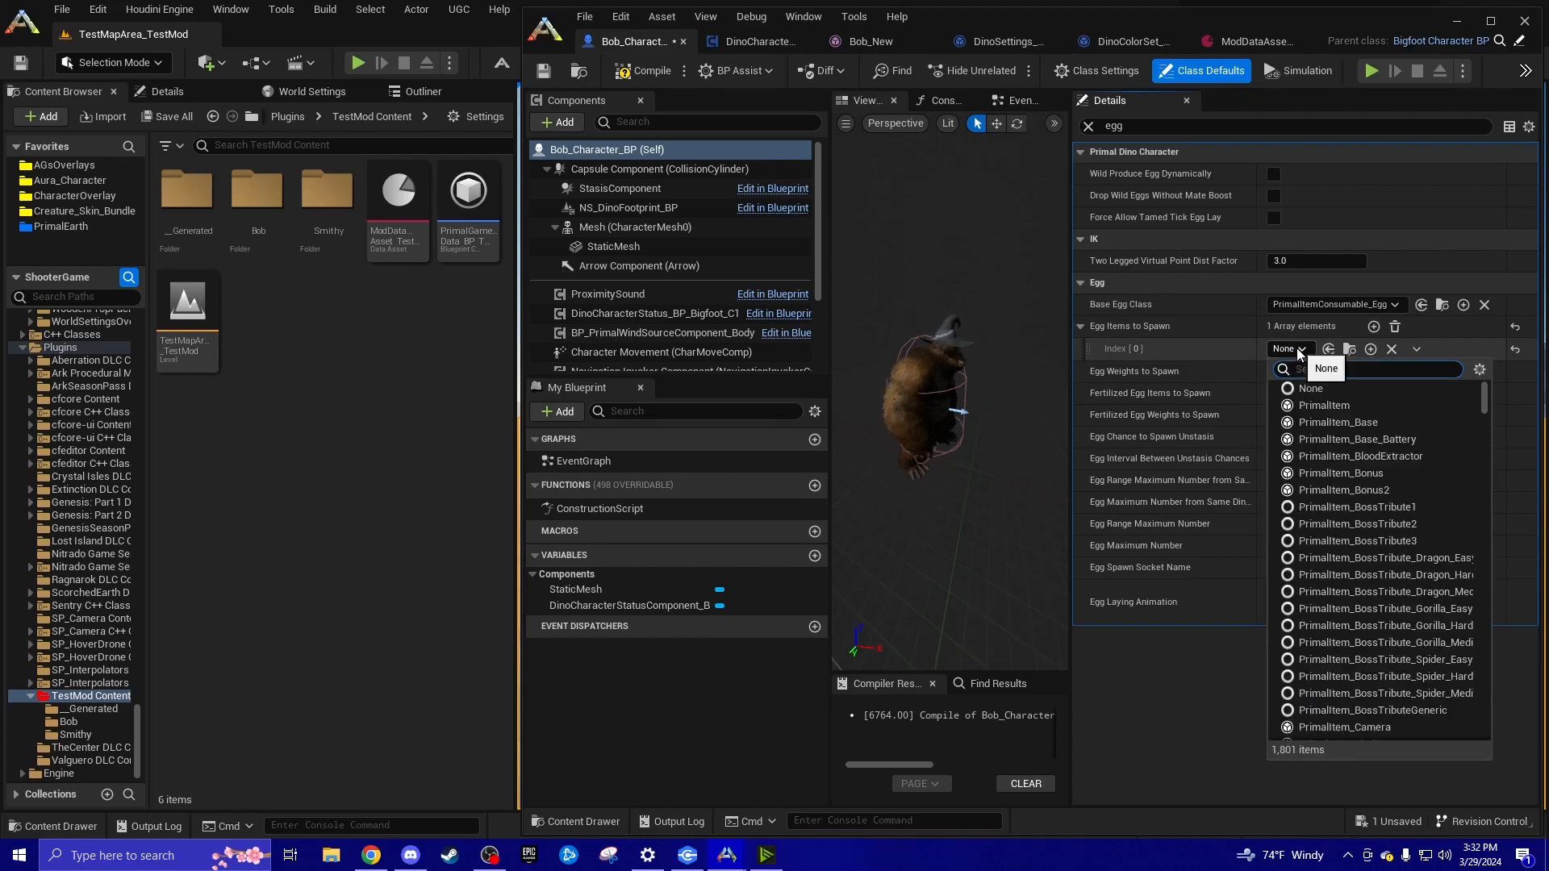
type("rex")
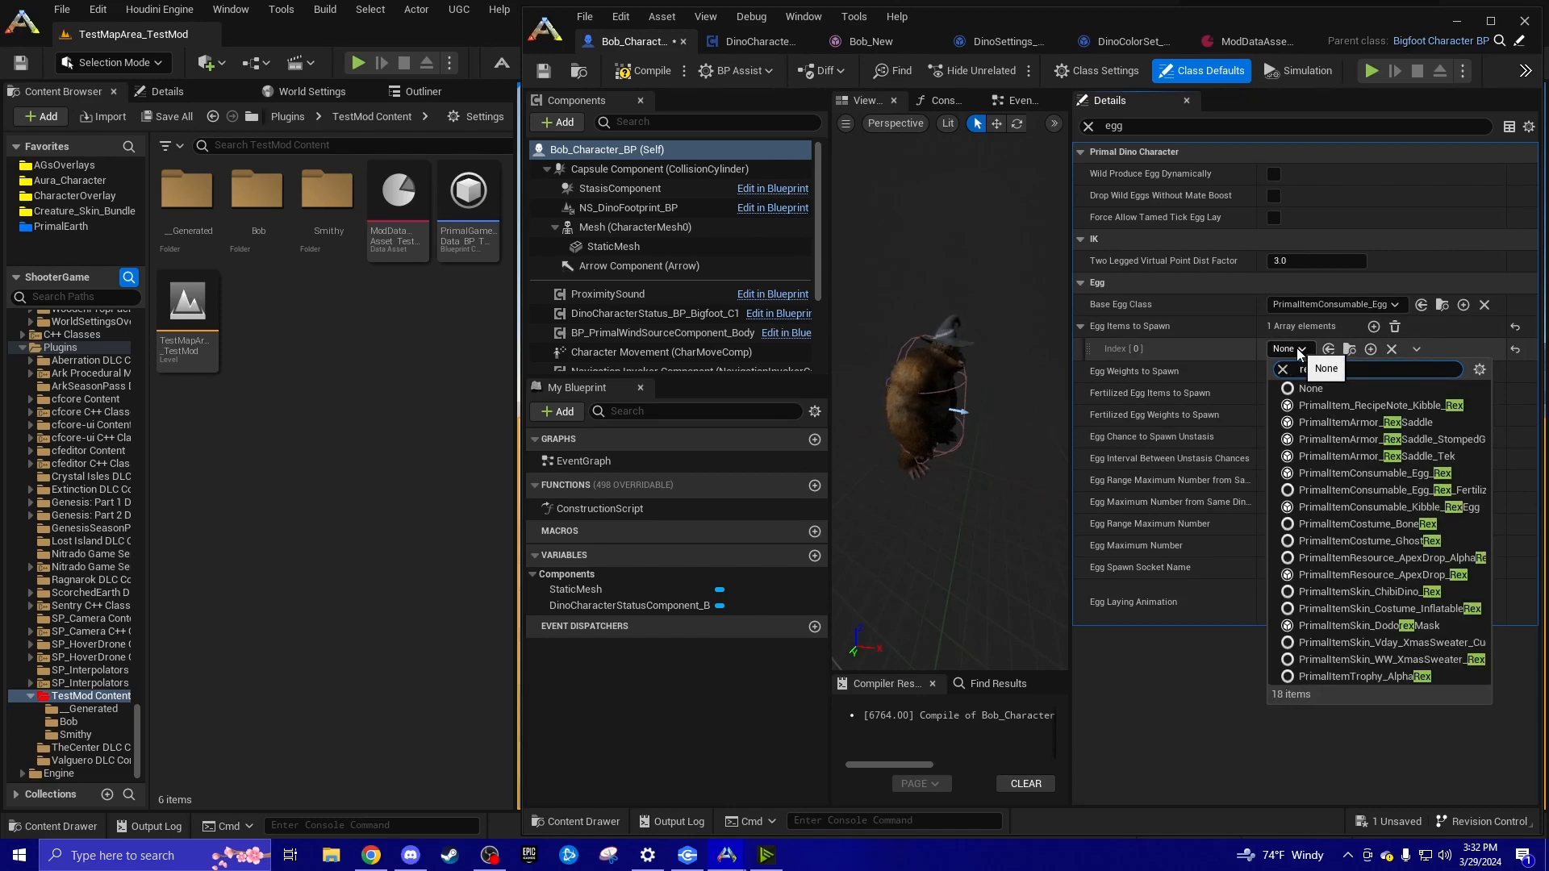
type(" egg")
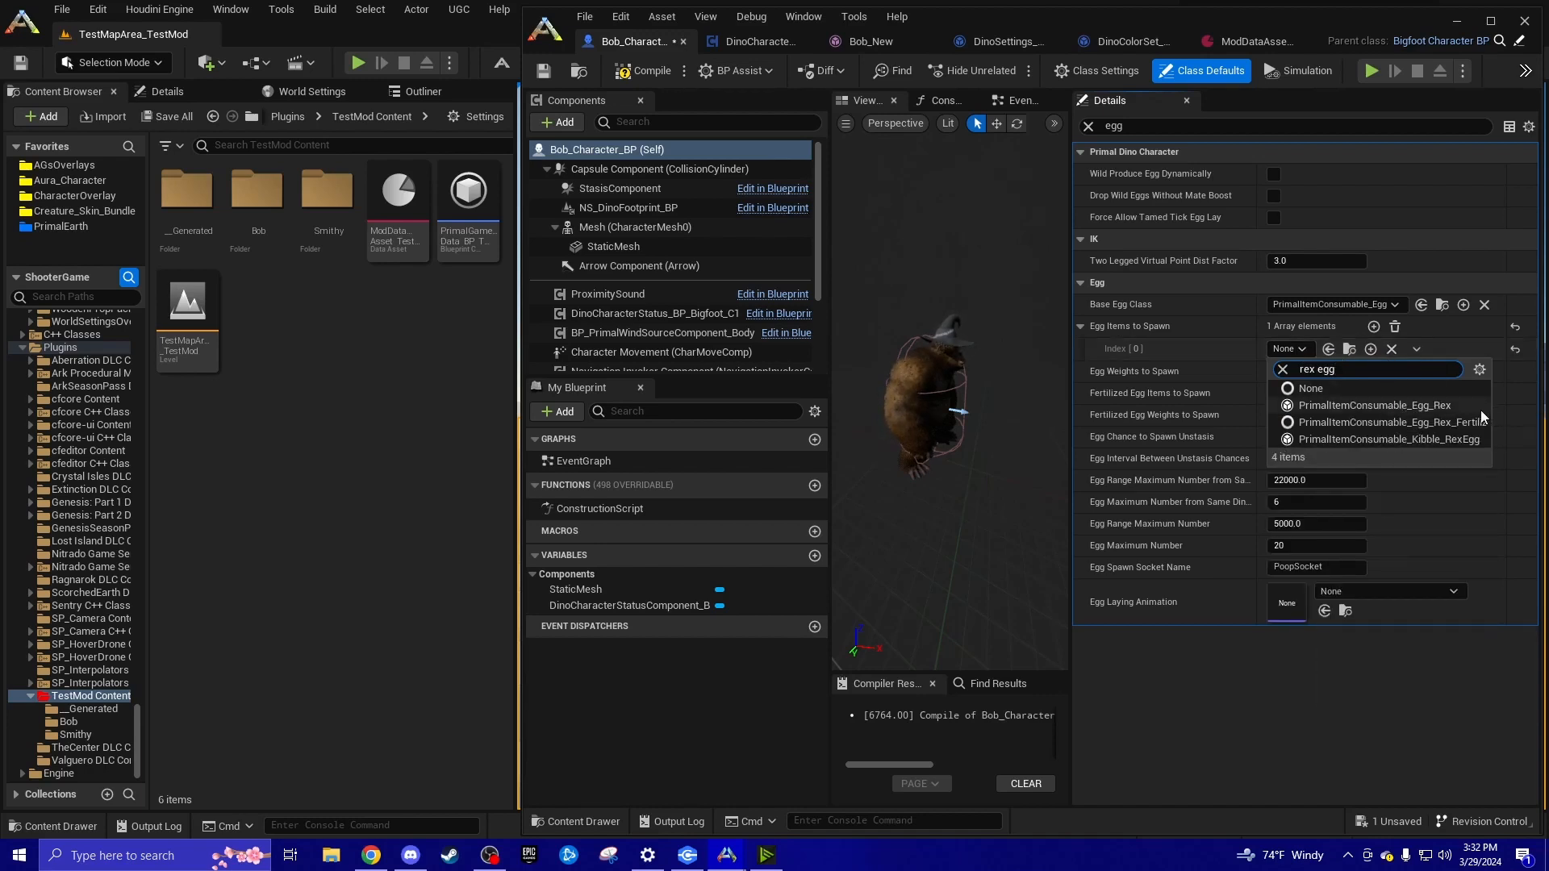
left_click(1428, 405)
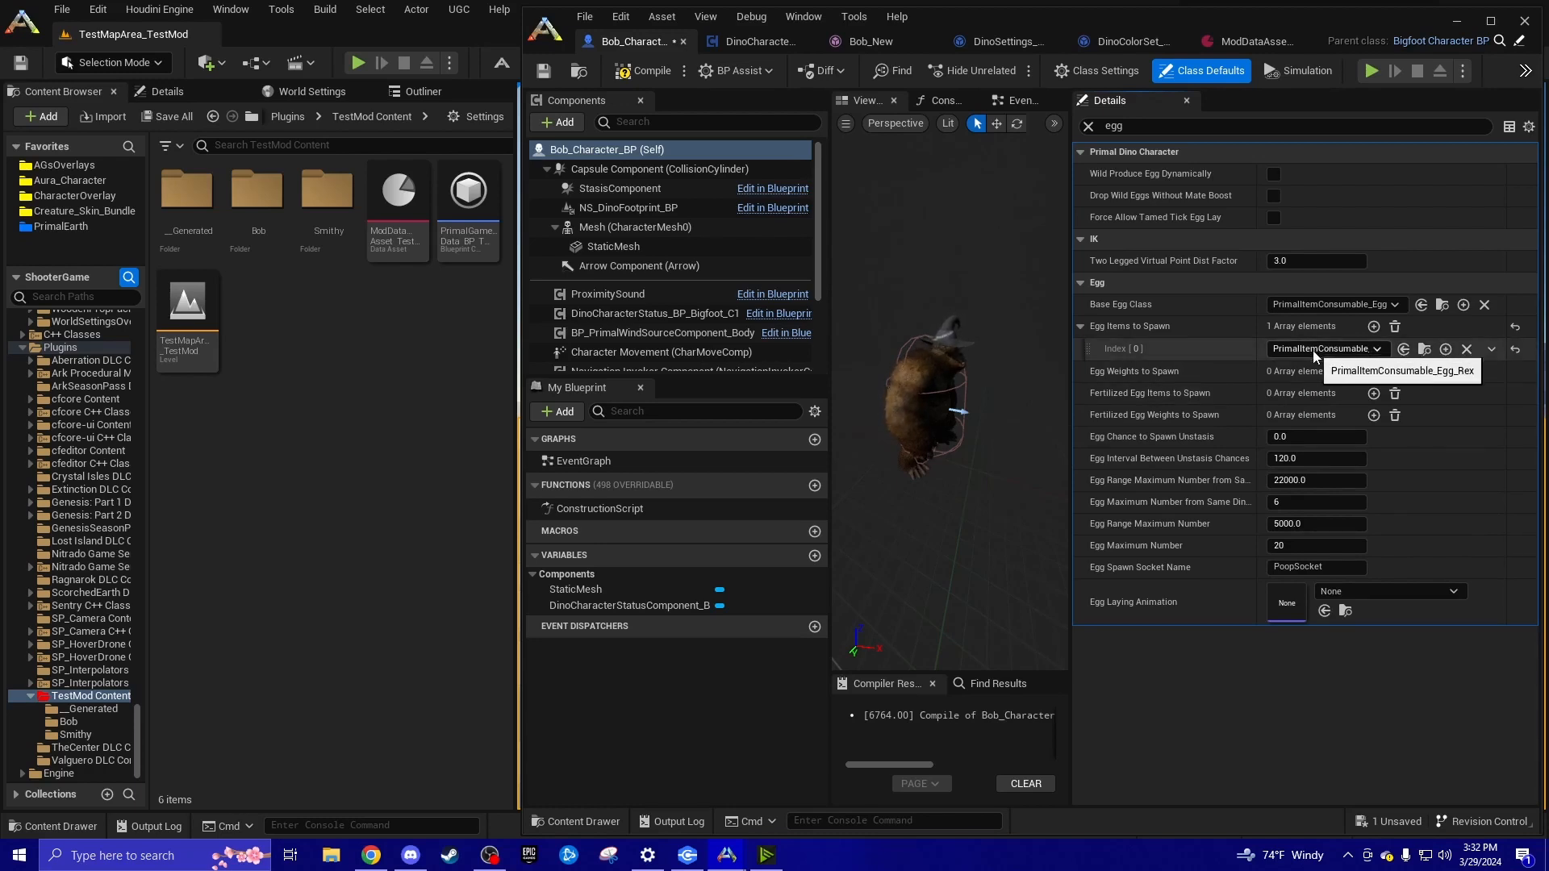
left_click(1374, 371)
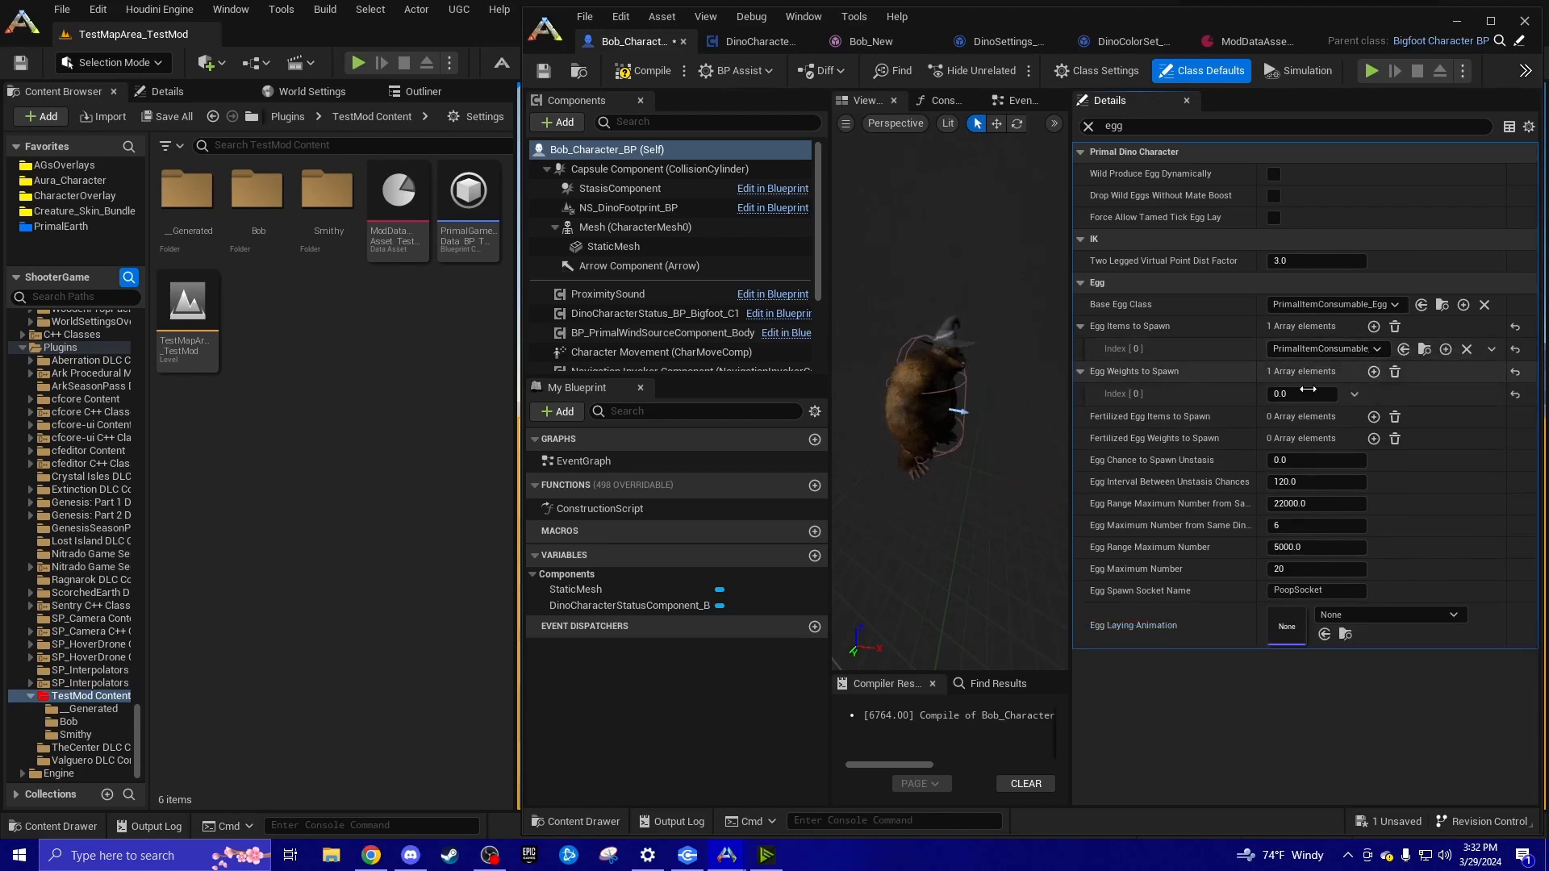
left_click_drag(1308, 391, 1408, 389)
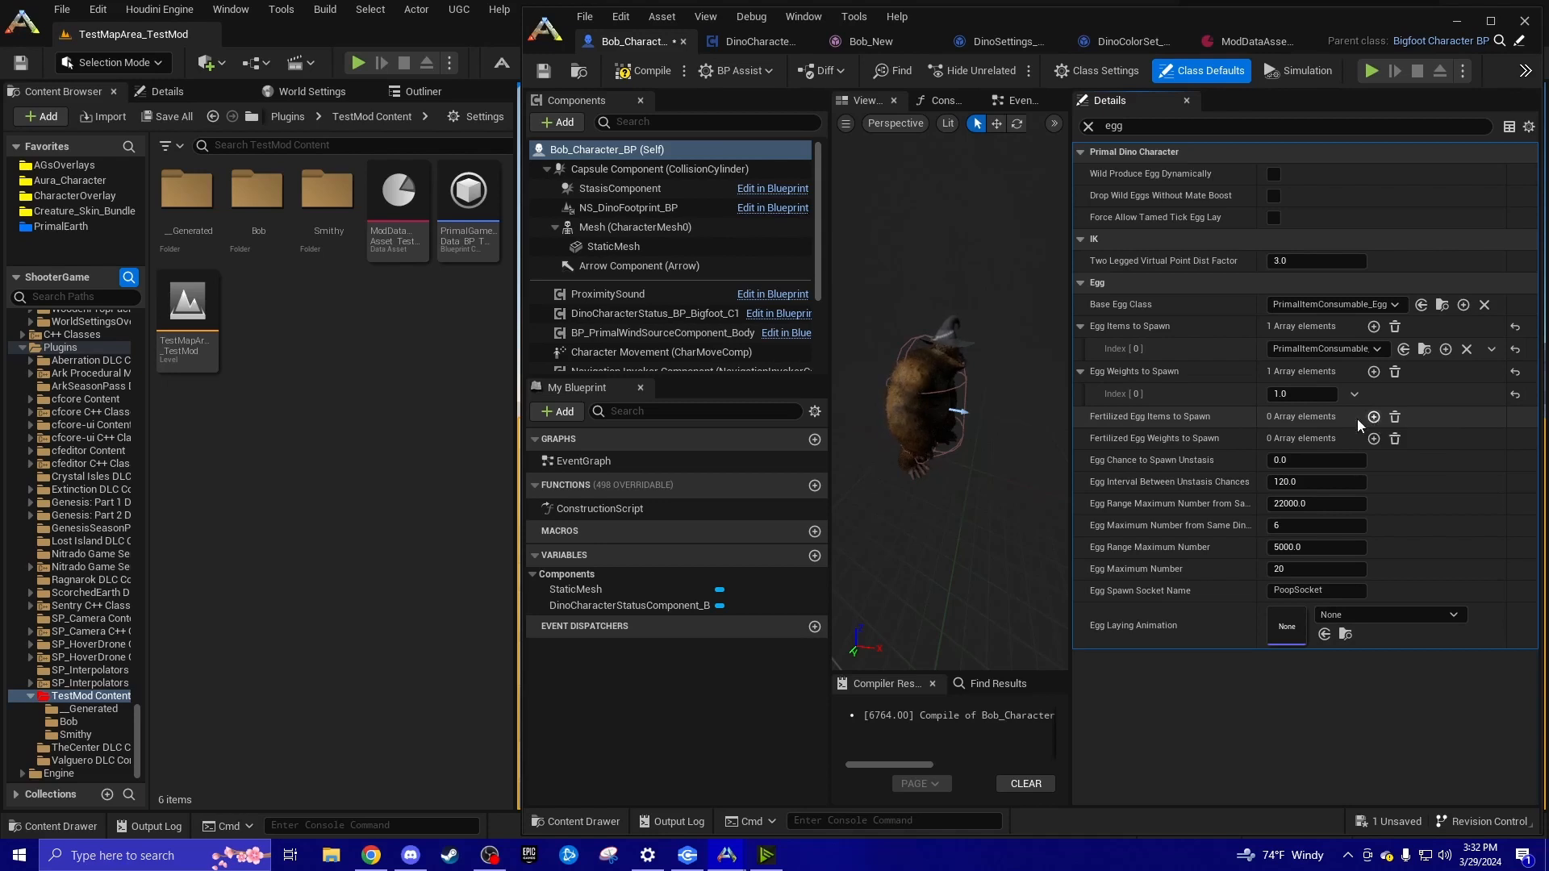
Add an entry to Fertilized Egg Items to Spawn and assign the fertilized Rex egg item to it
double_click(257, 192)
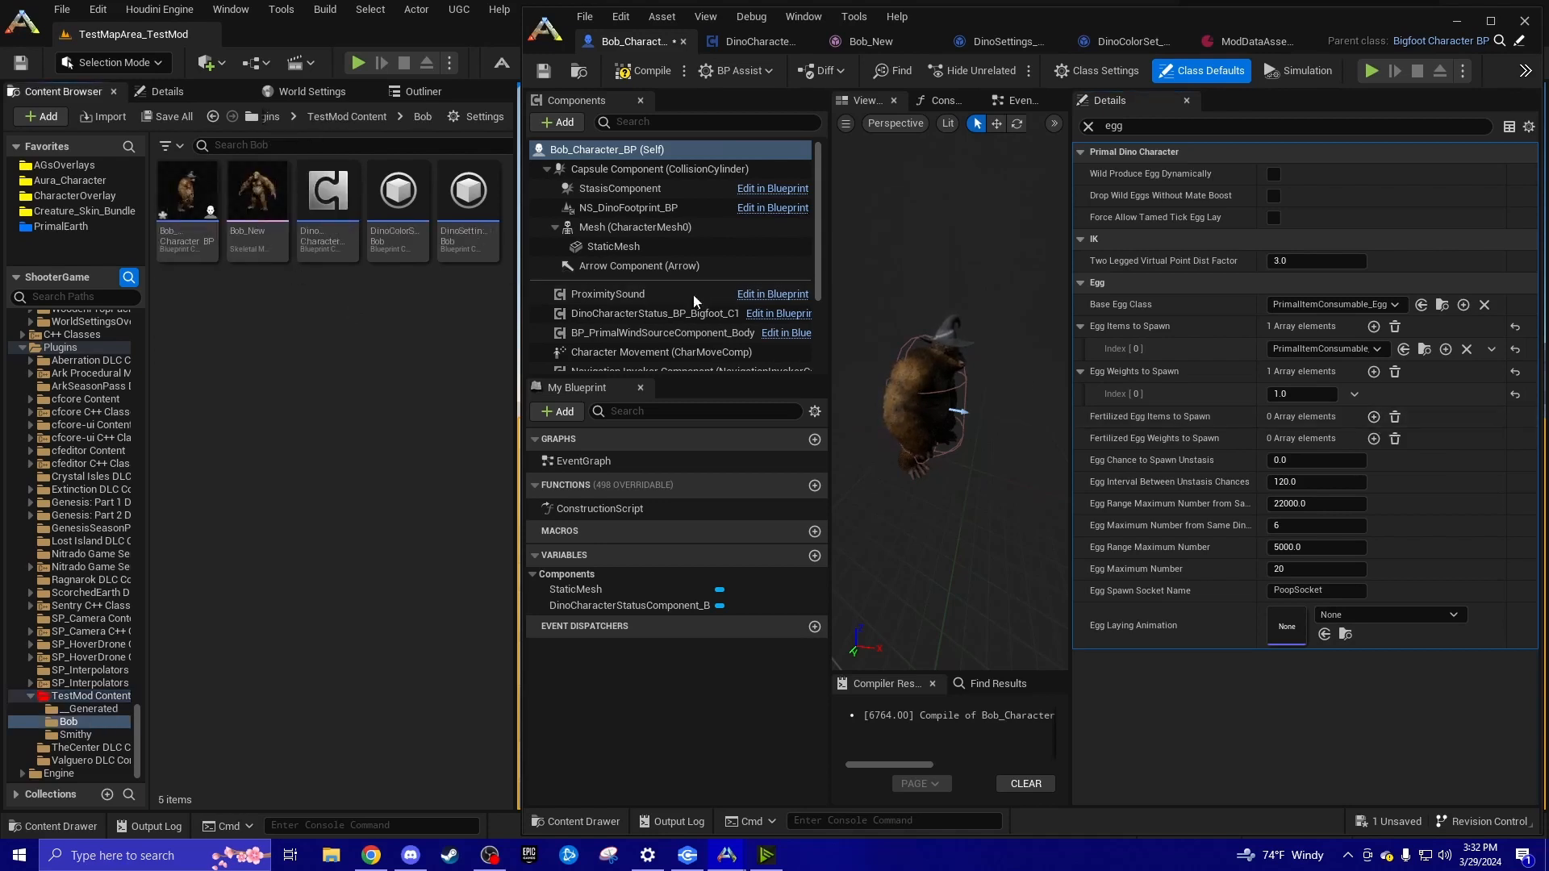
left_click(1374, 417)
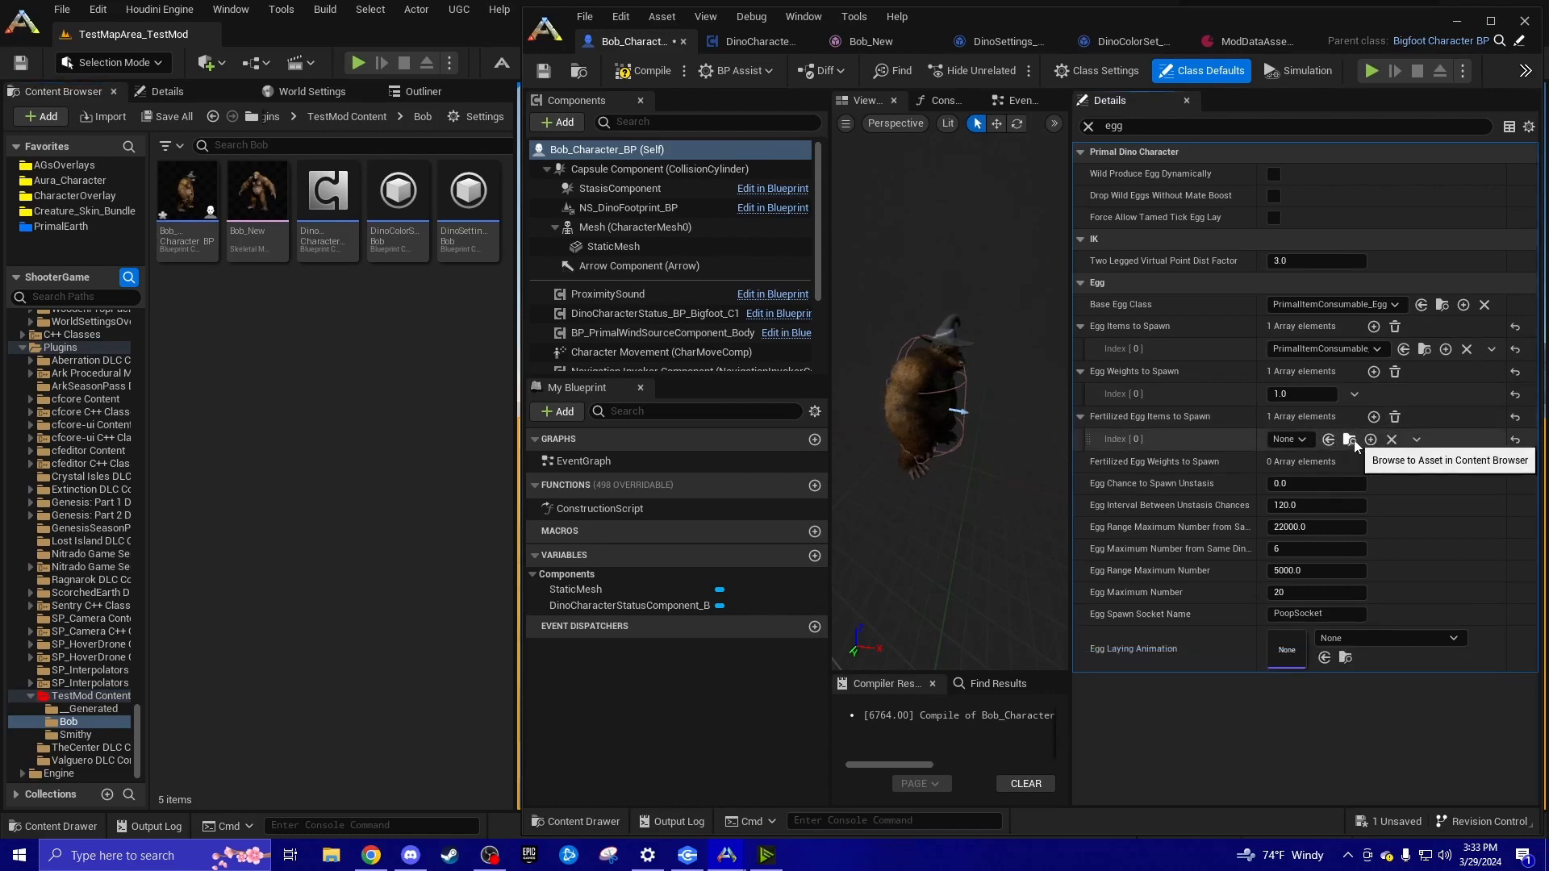
left_click(1291, 440)
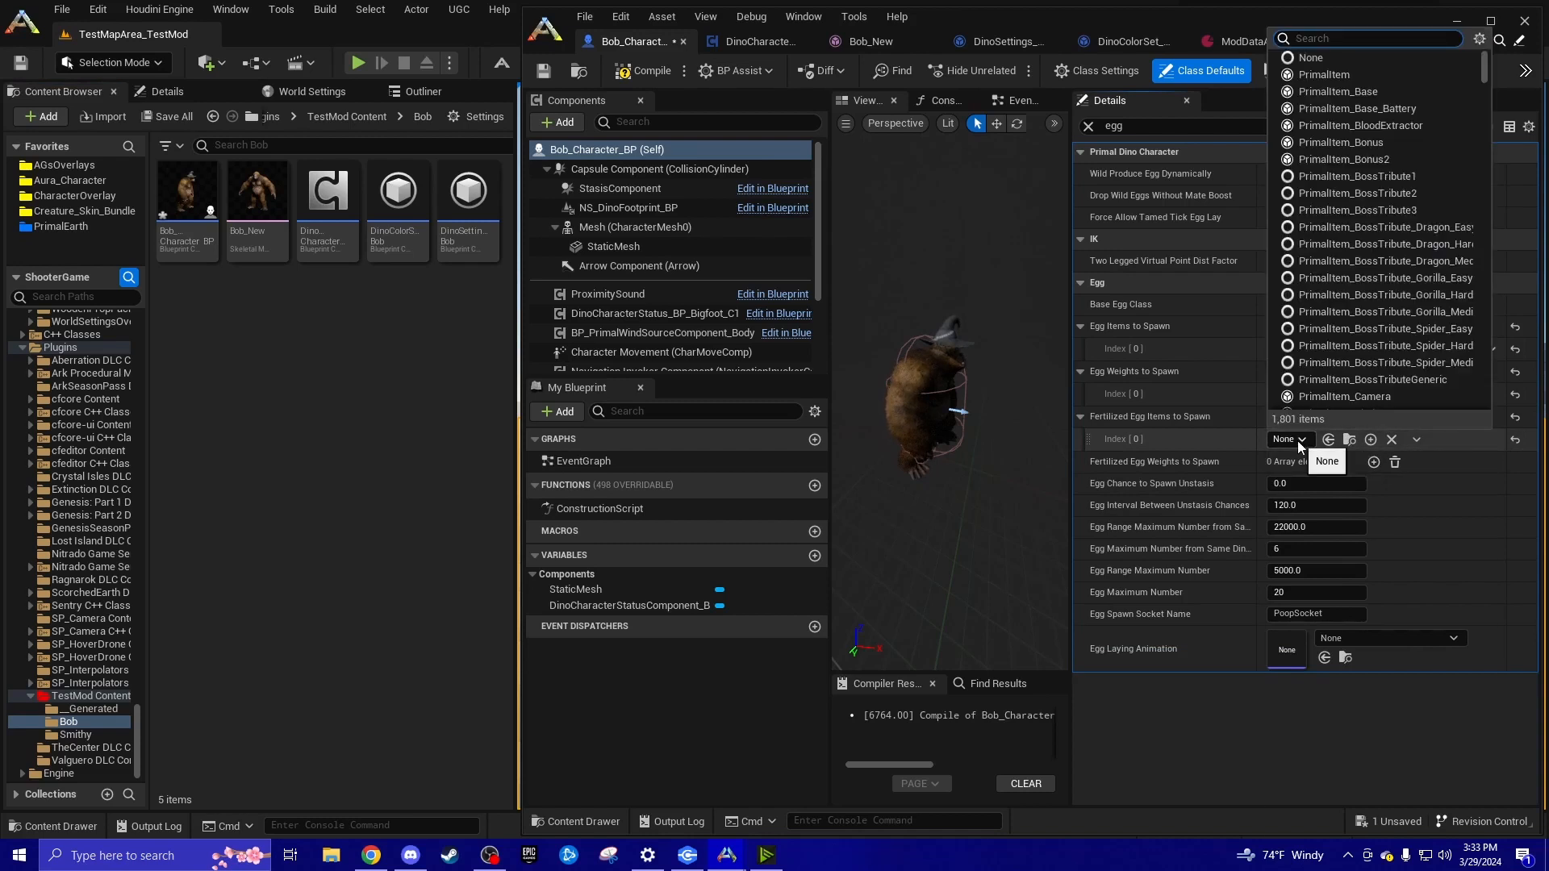
type("rex")
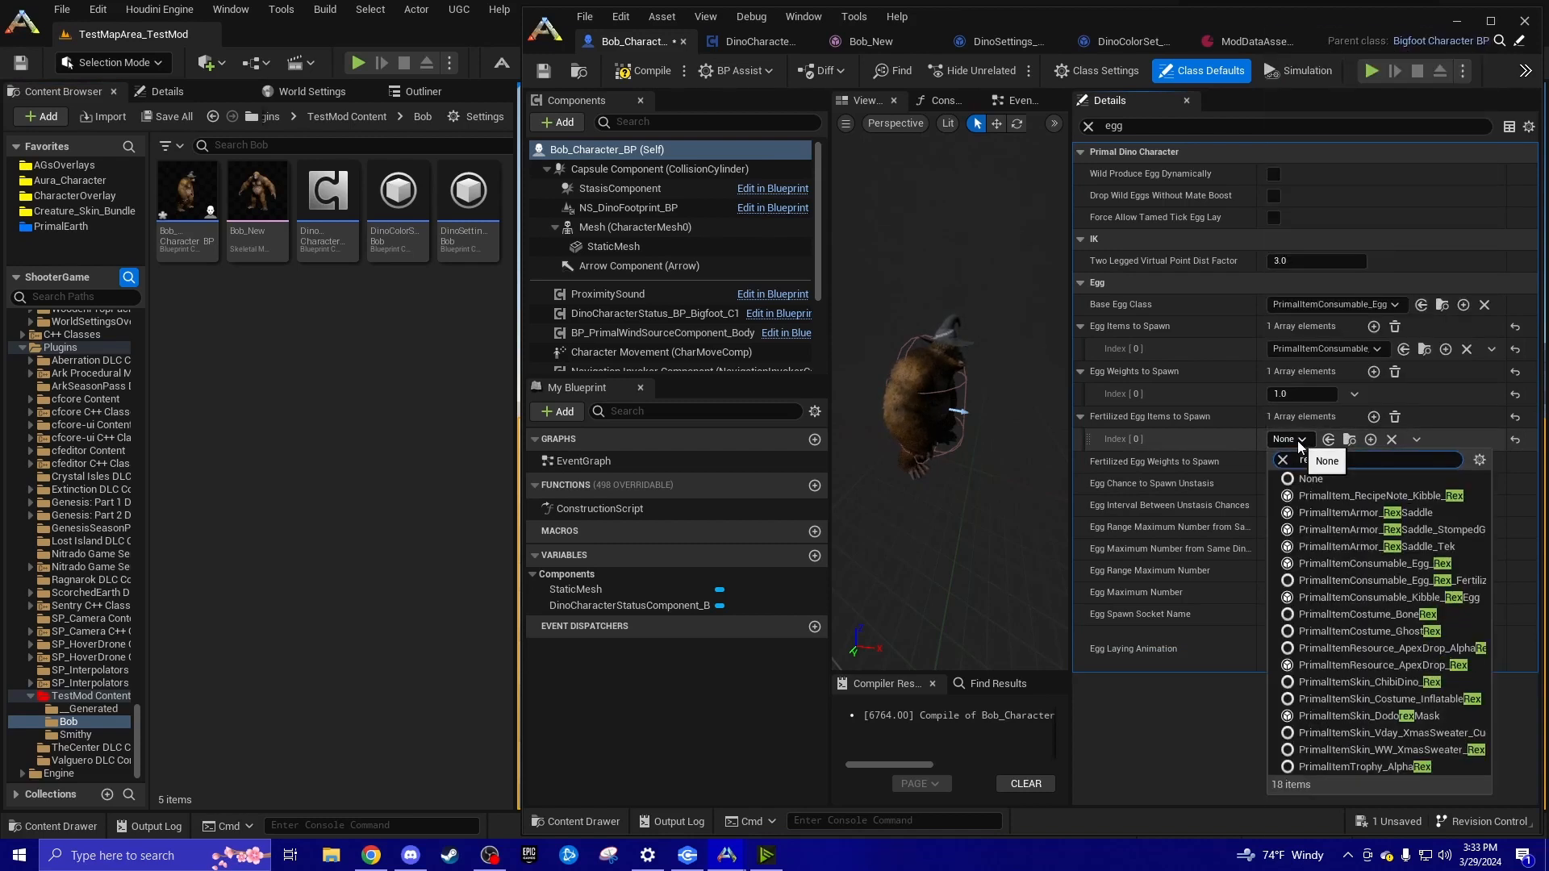
type(" egg")
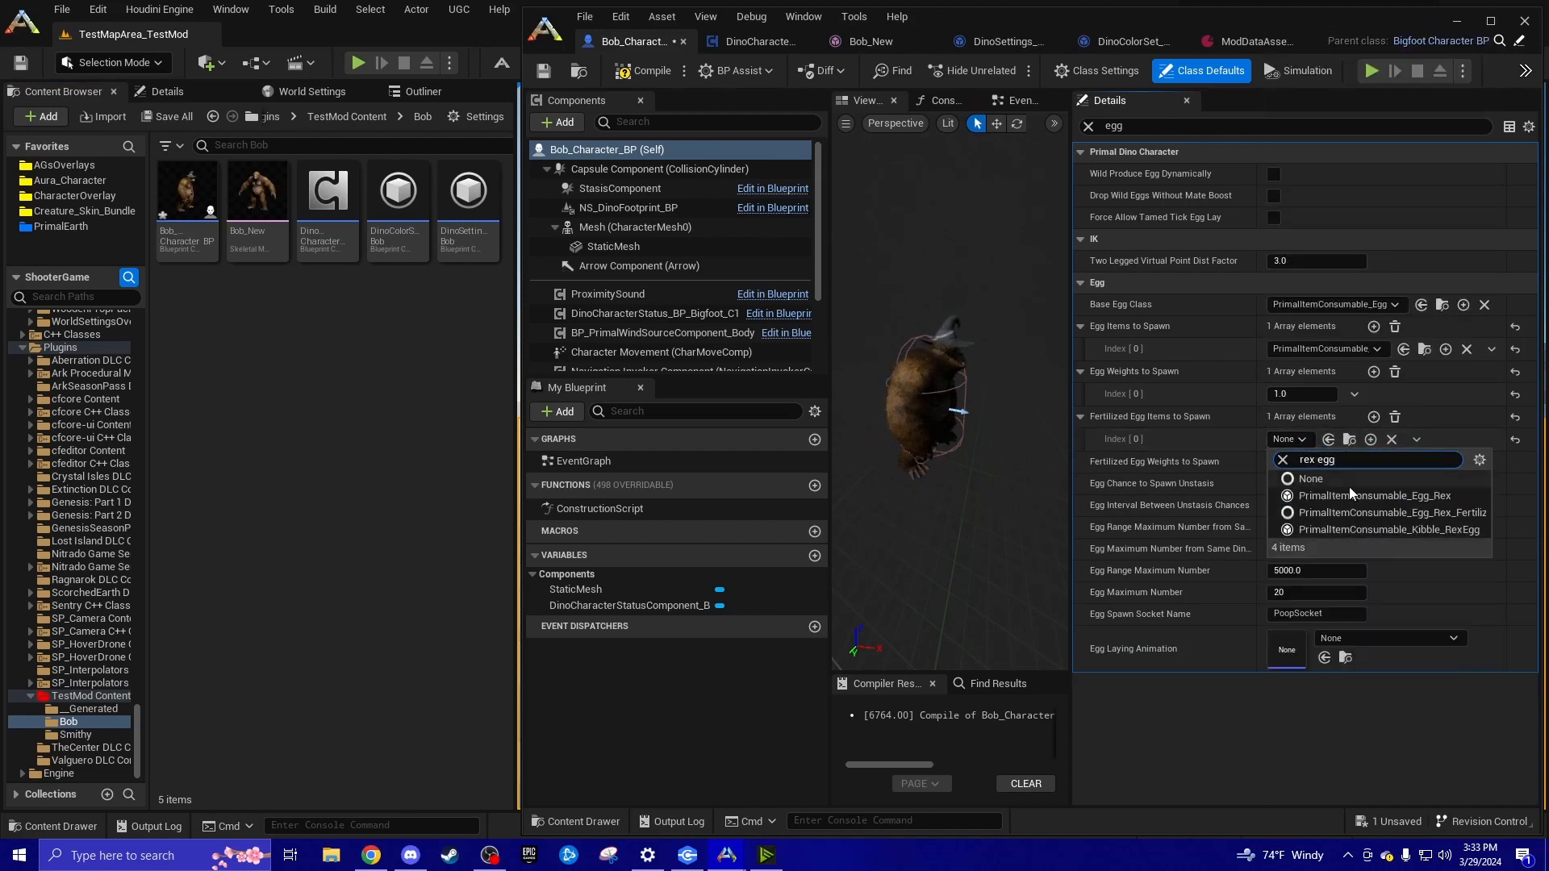
left_click(1427, 515)
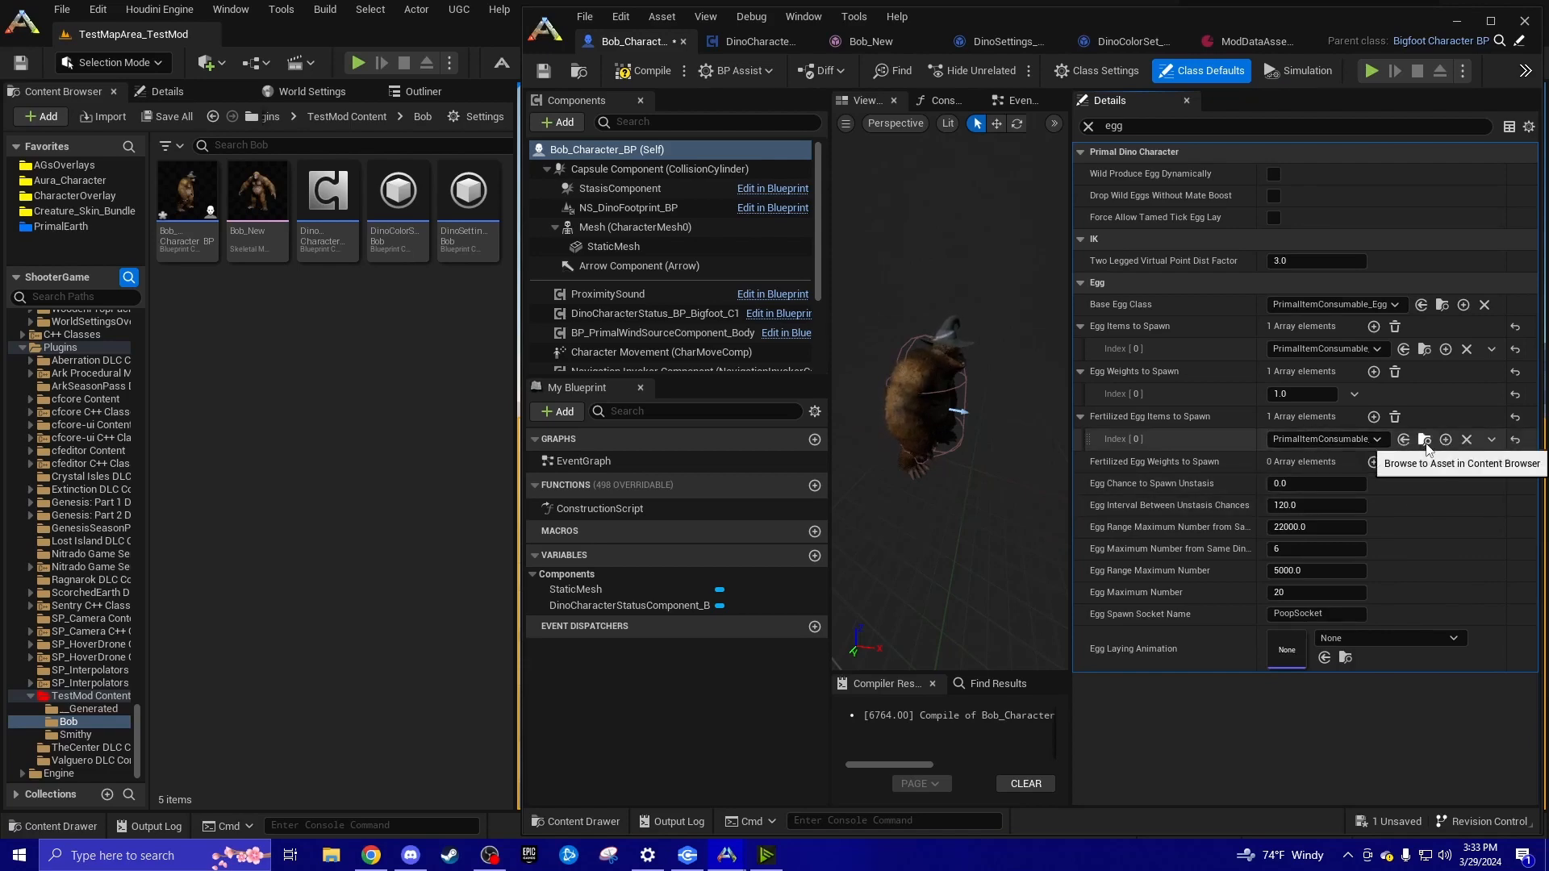
Locate the assigned fertilized Rex egg asset and copy it into TestMod's Bob folder
left_click_drag(139, 559, 131, 786)
left_click_drag(262, 655, 79, 726)
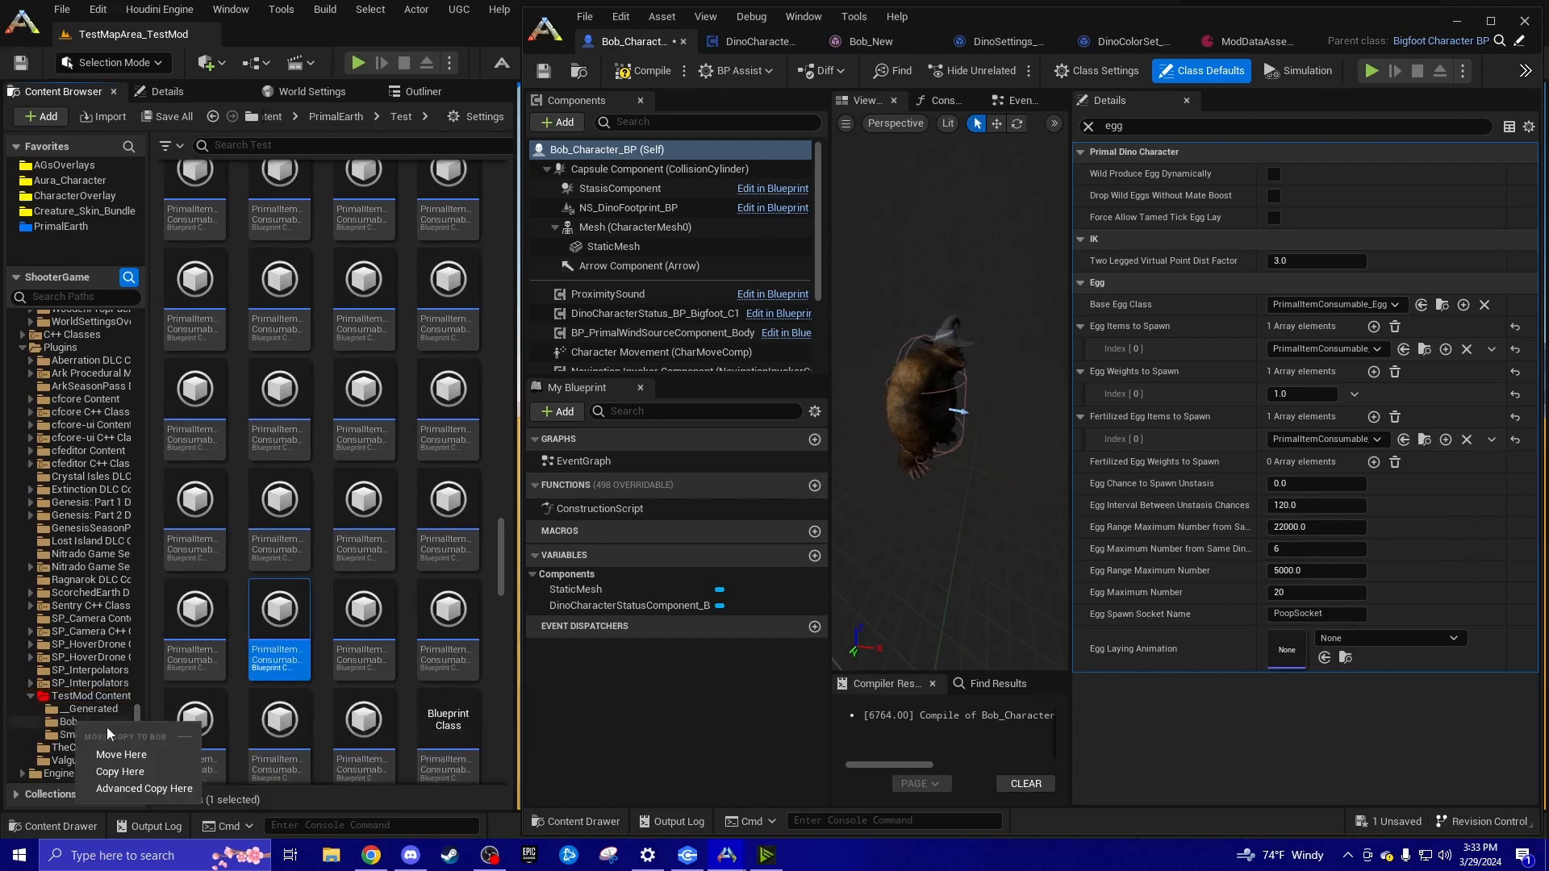
left_click(133, 772)
left_click(69, 721)
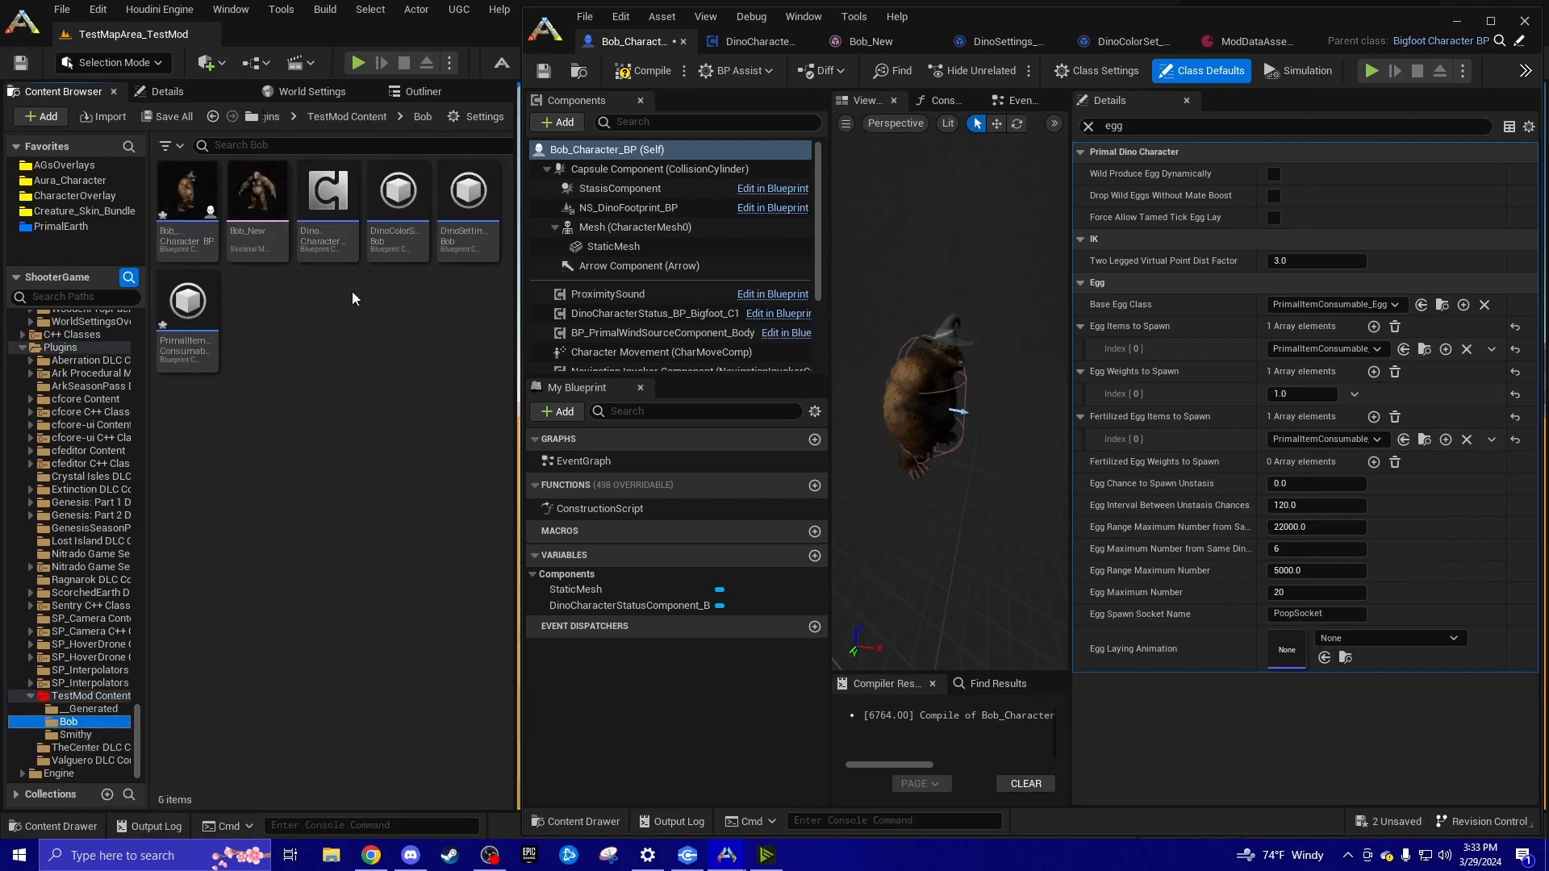
Rename the copied egg asset with Bob in place of Rex before Fertilized, and assign it to the Fertilized Egg Items to Spawn entry
right_click(198, 322)
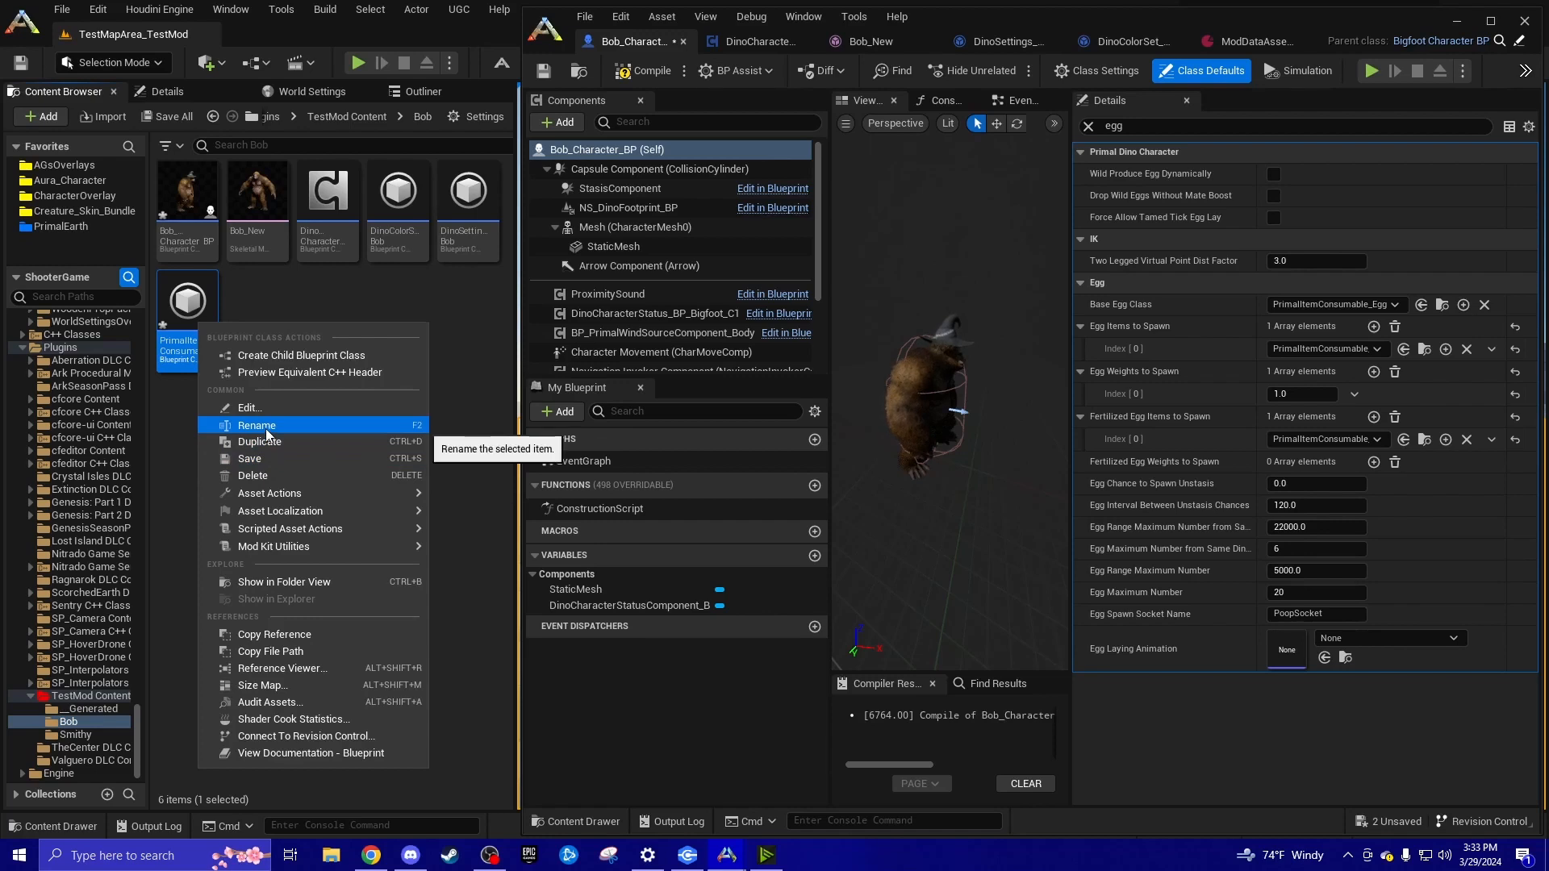
left_click(265, 426)
key("End")
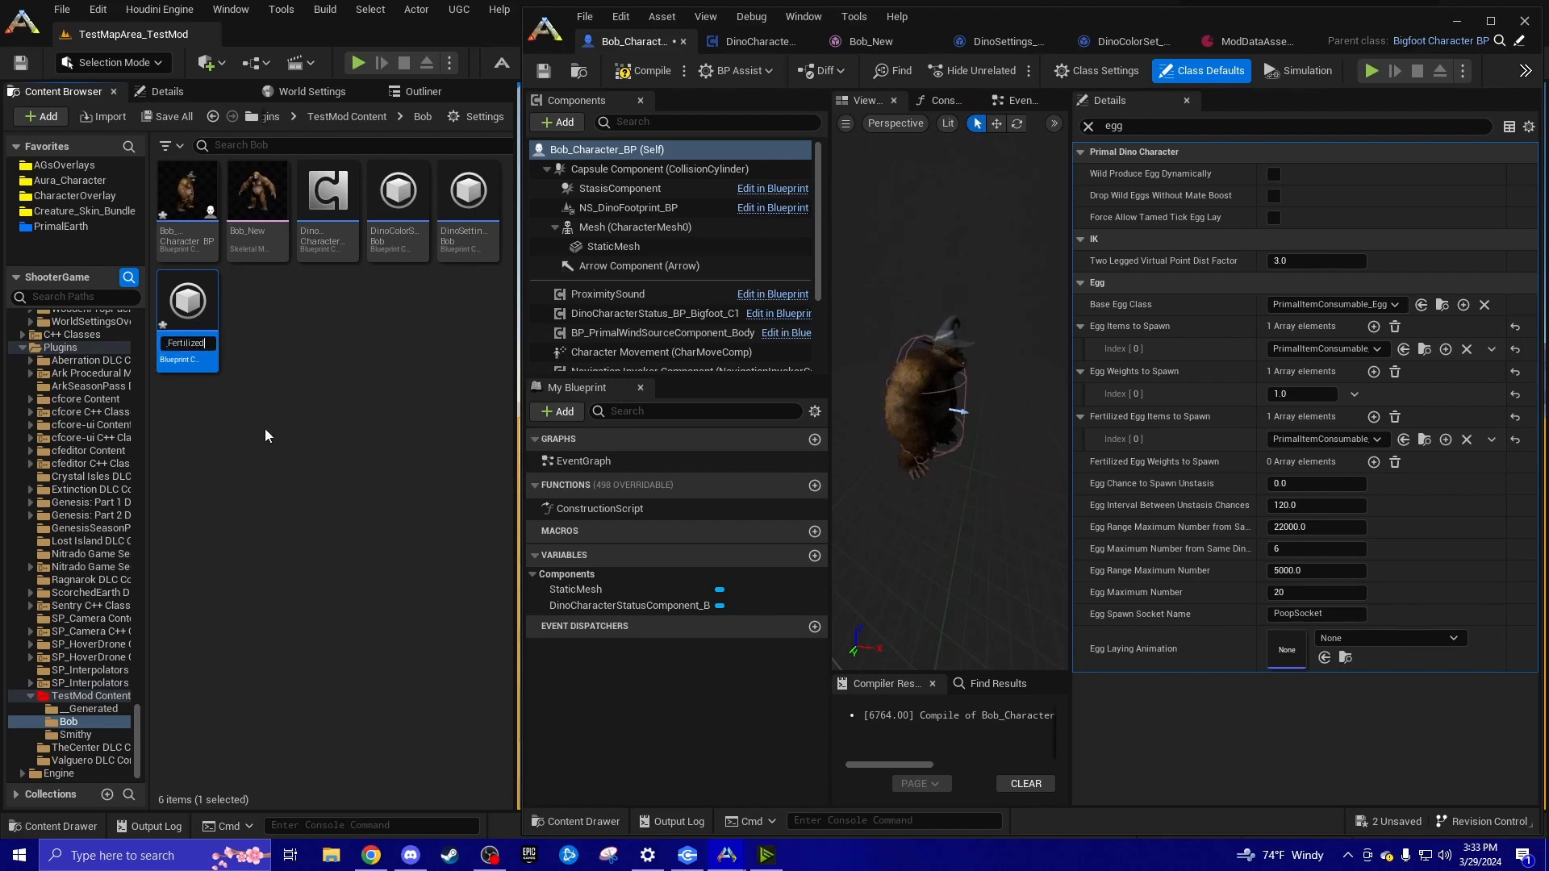
key("BackSpace")
key("BackSpace")
key("BackSpace")
key("BackSpace")
key("BackSpace")
key("BackSpace")
key("BackSpace")
key("BackSpace")
key("BackSpace")
key("BackSpace")
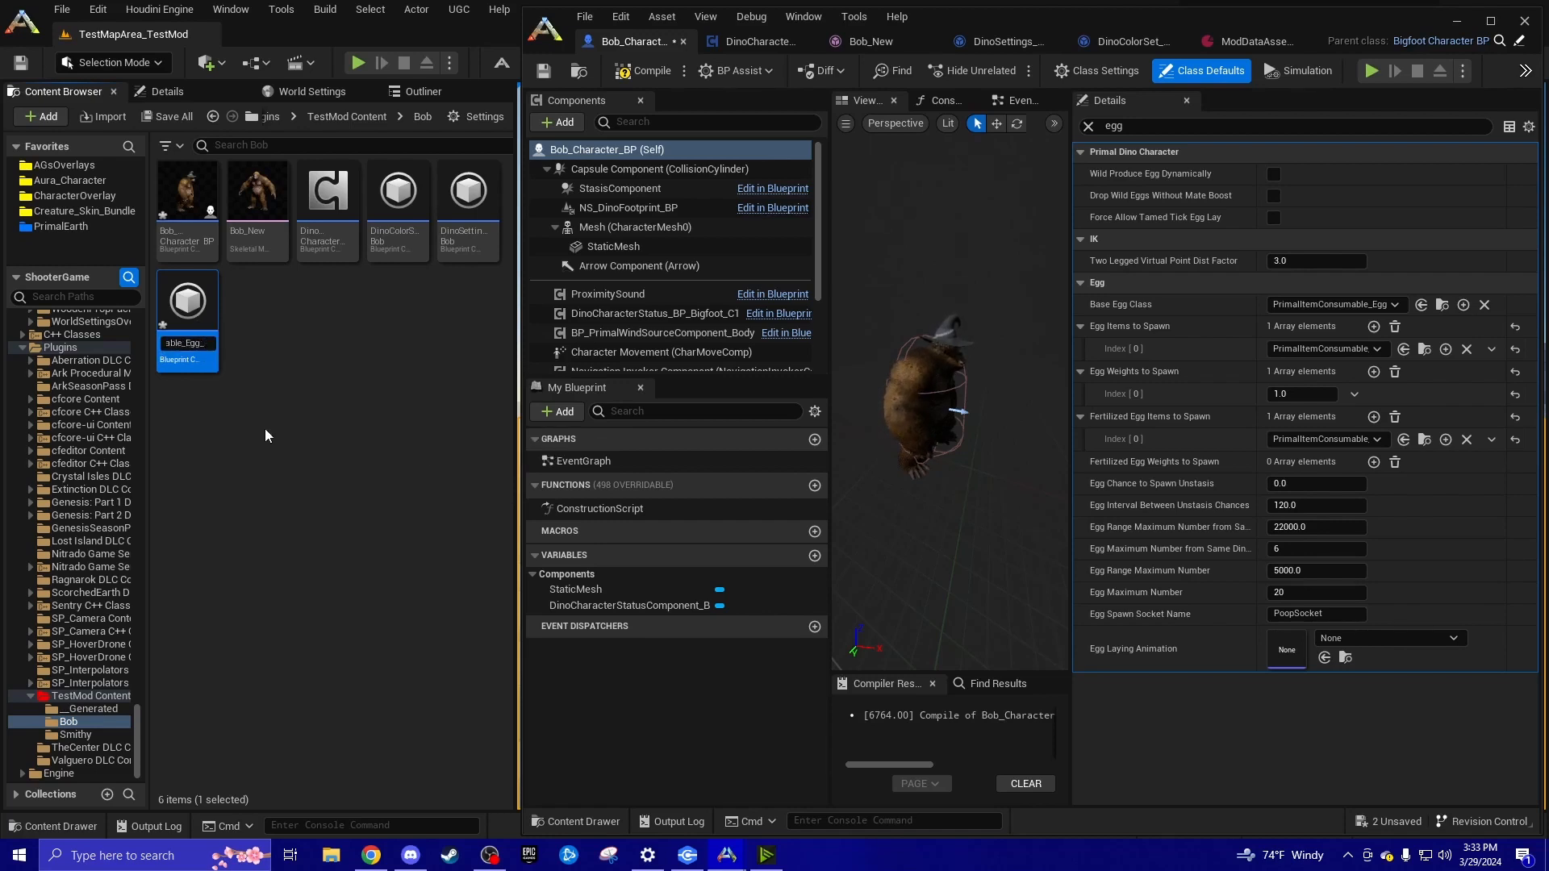
type("Bob")
type("Fertil")
type("ized")
key("Return")
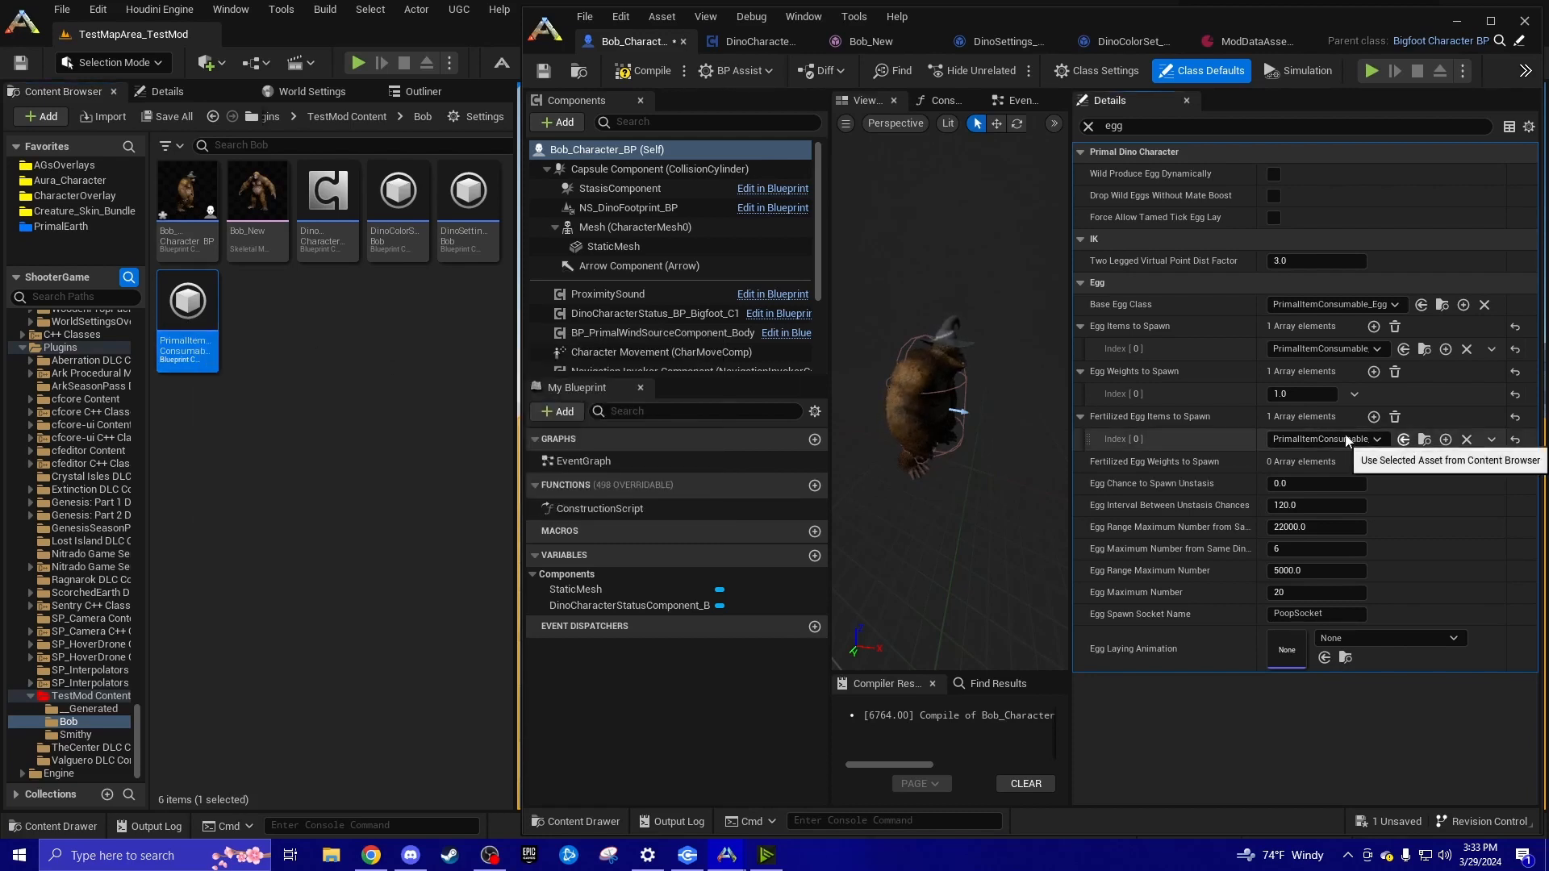
left_click(1405, 439)
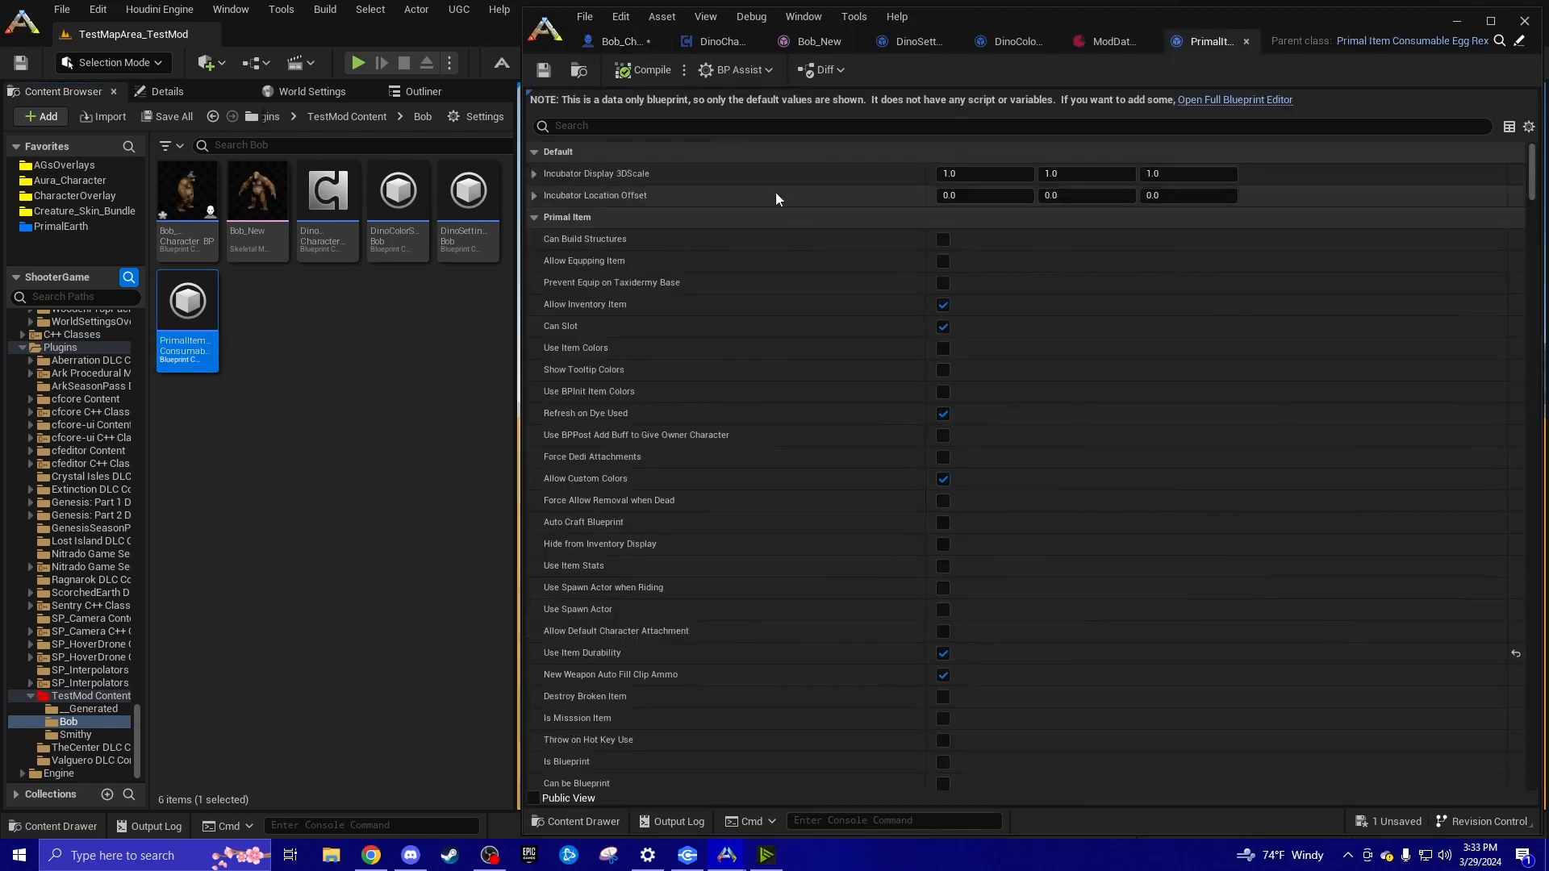
Filter the copied egg blueprint's properties by "desc", set its Descriptive Name Base to "Fertilized Bob Egg" and clear the filter
left_click(759, 125)
type("desc")
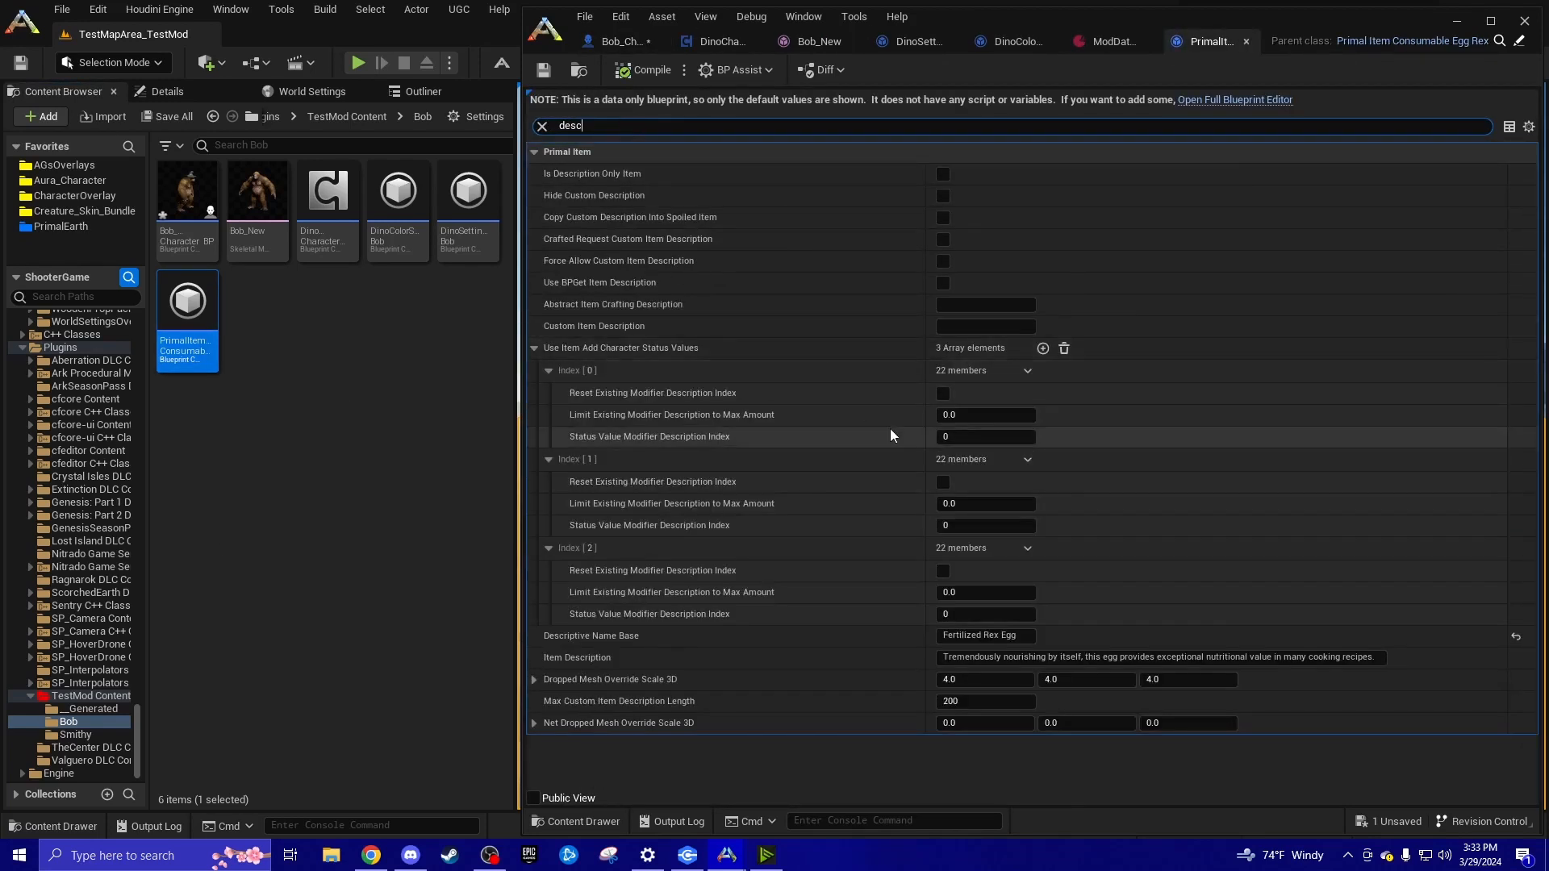
double_click(991, 636)
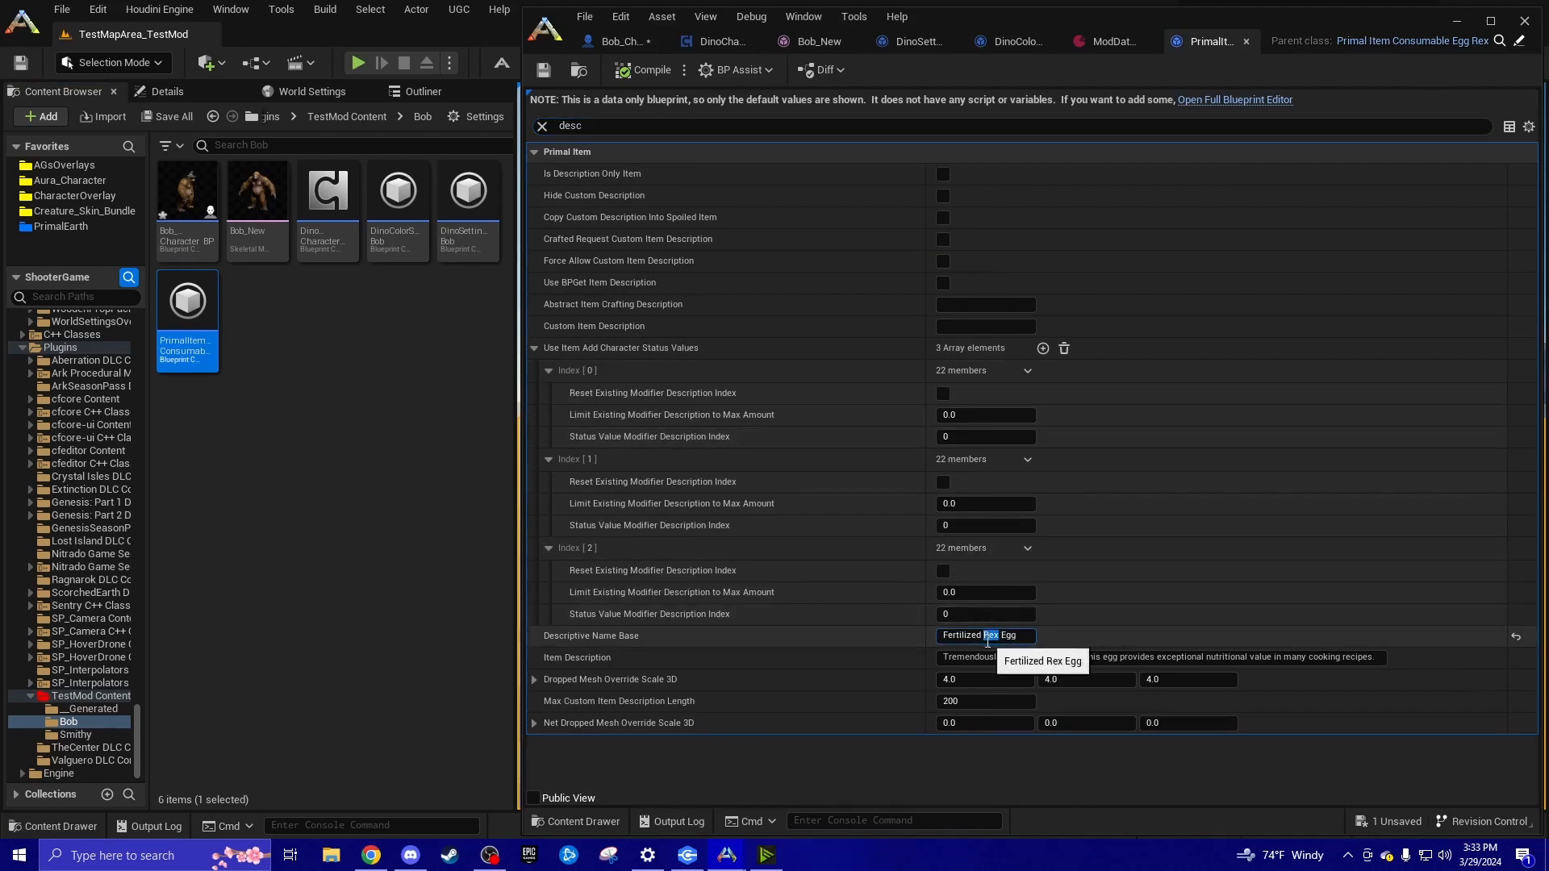
type("Bob")
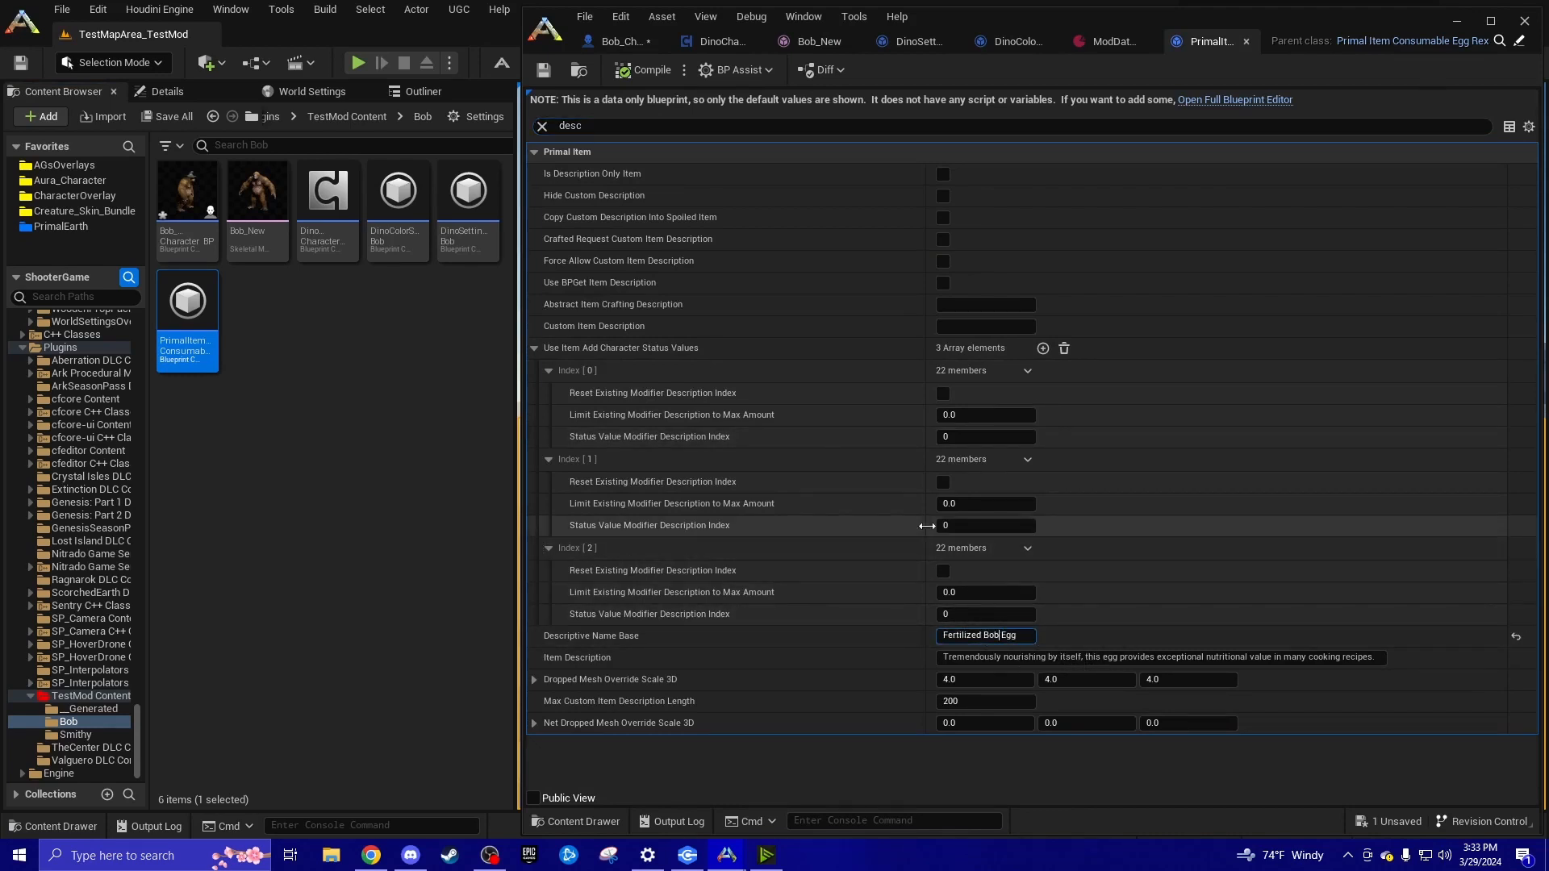
left_click(543, 127)
left_click(543, 127)
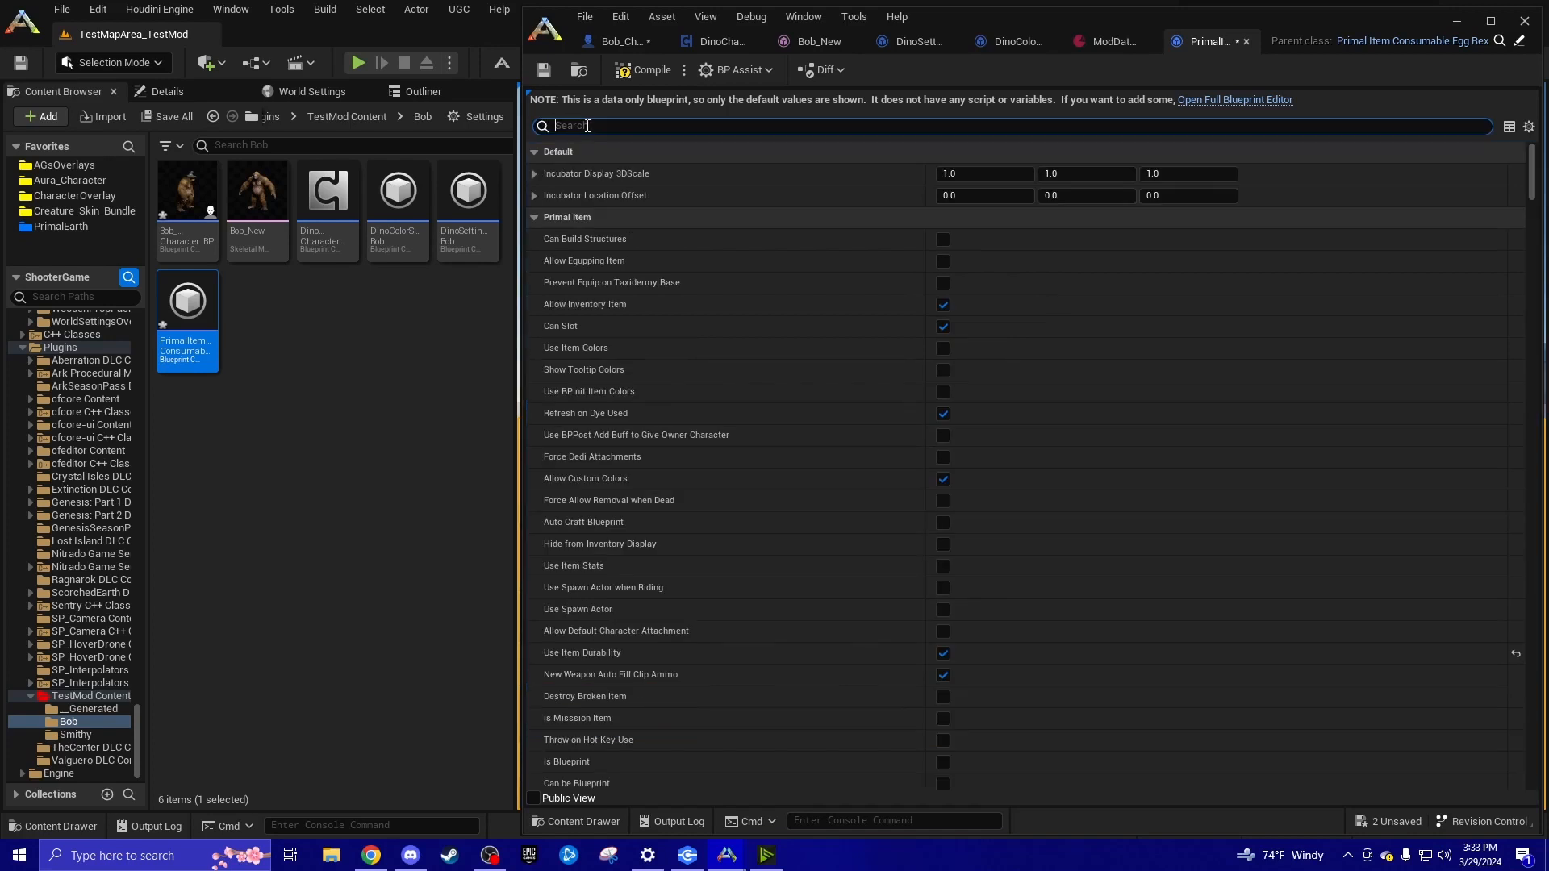
Filter the egg blueprint's properties by "rex" and "egg" to examine its Rex-specific references, and clear the filter
type("rex")
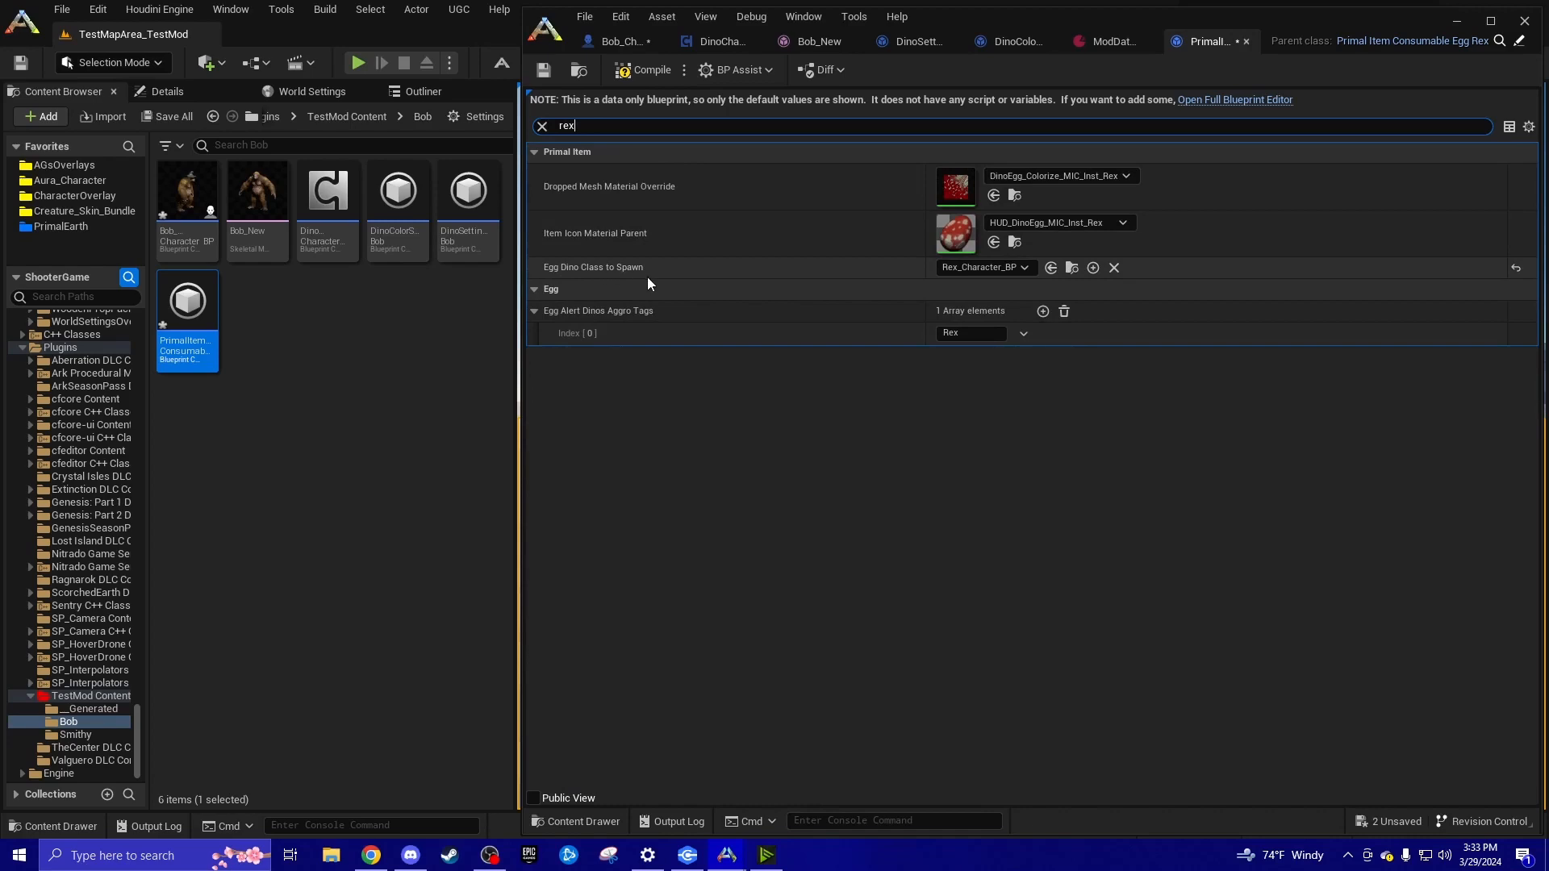
left_click(547, 129)
type("egg")
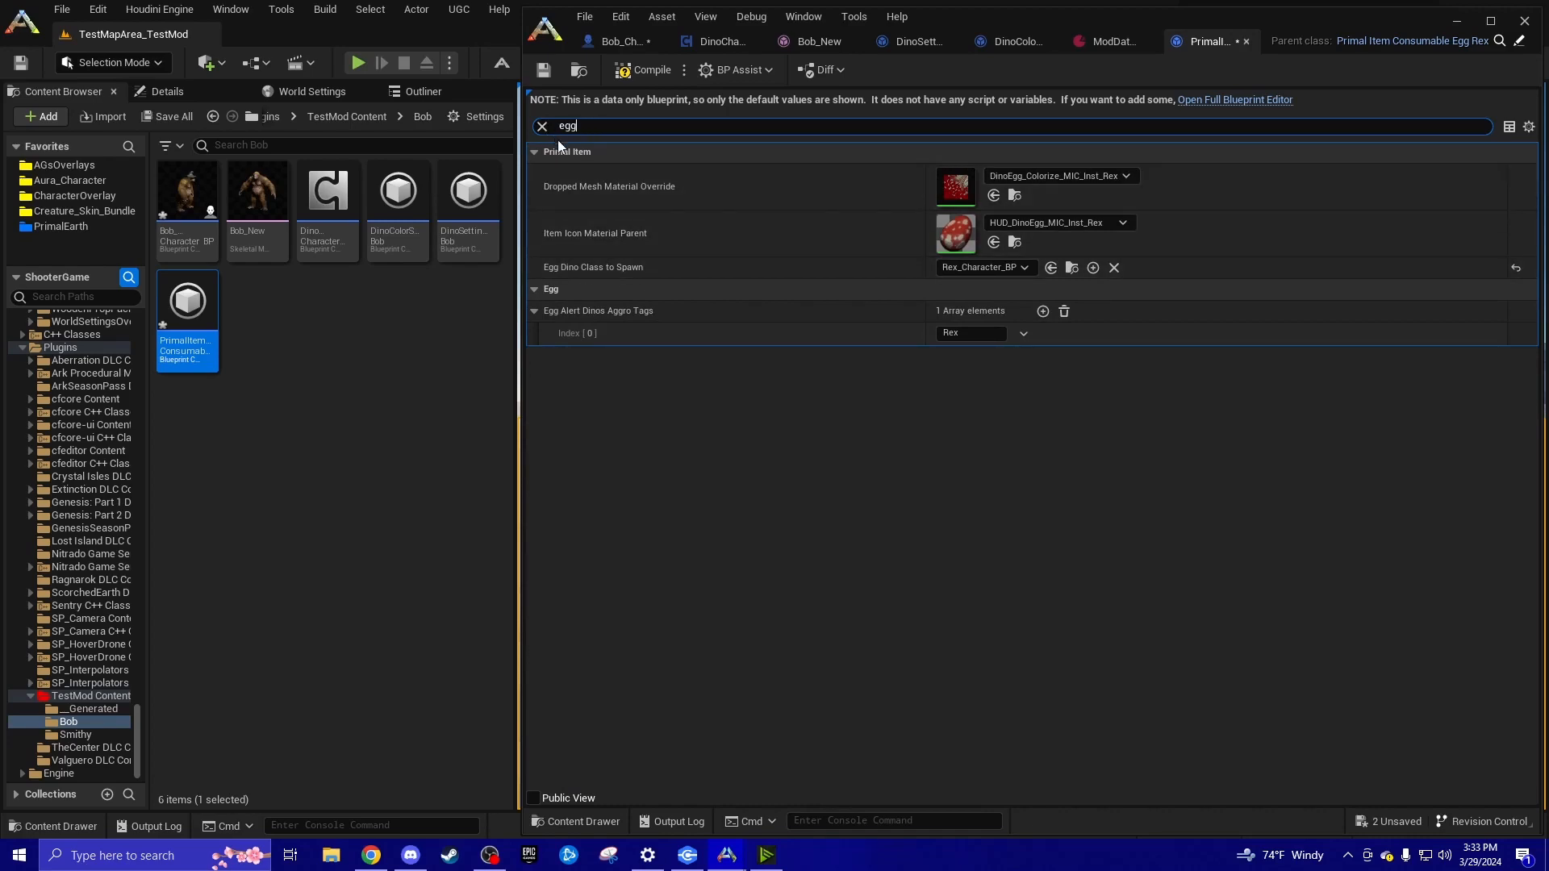
left_click(543, 127)
Collapse Use Item Add Character Status Values and examine the egg's description, dropped mesh and material override properties
left_click_drag(1533, 194, 1514, 404)
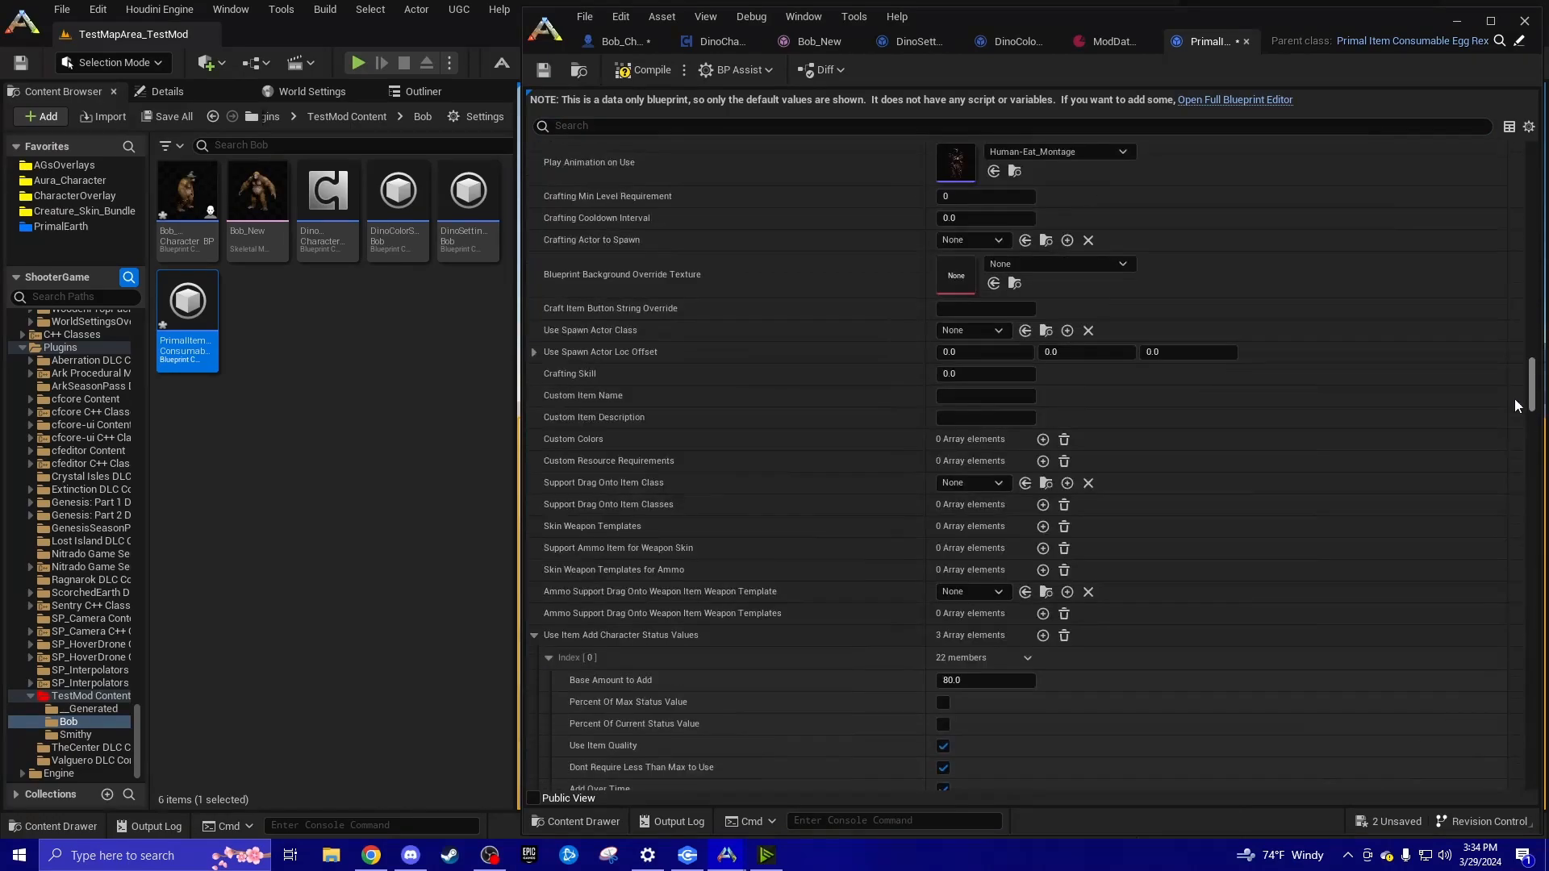
left_click(534, 634)
right_click(795, 529)
scroll(887, 500, "down", 3)
left_click(1362, 392)
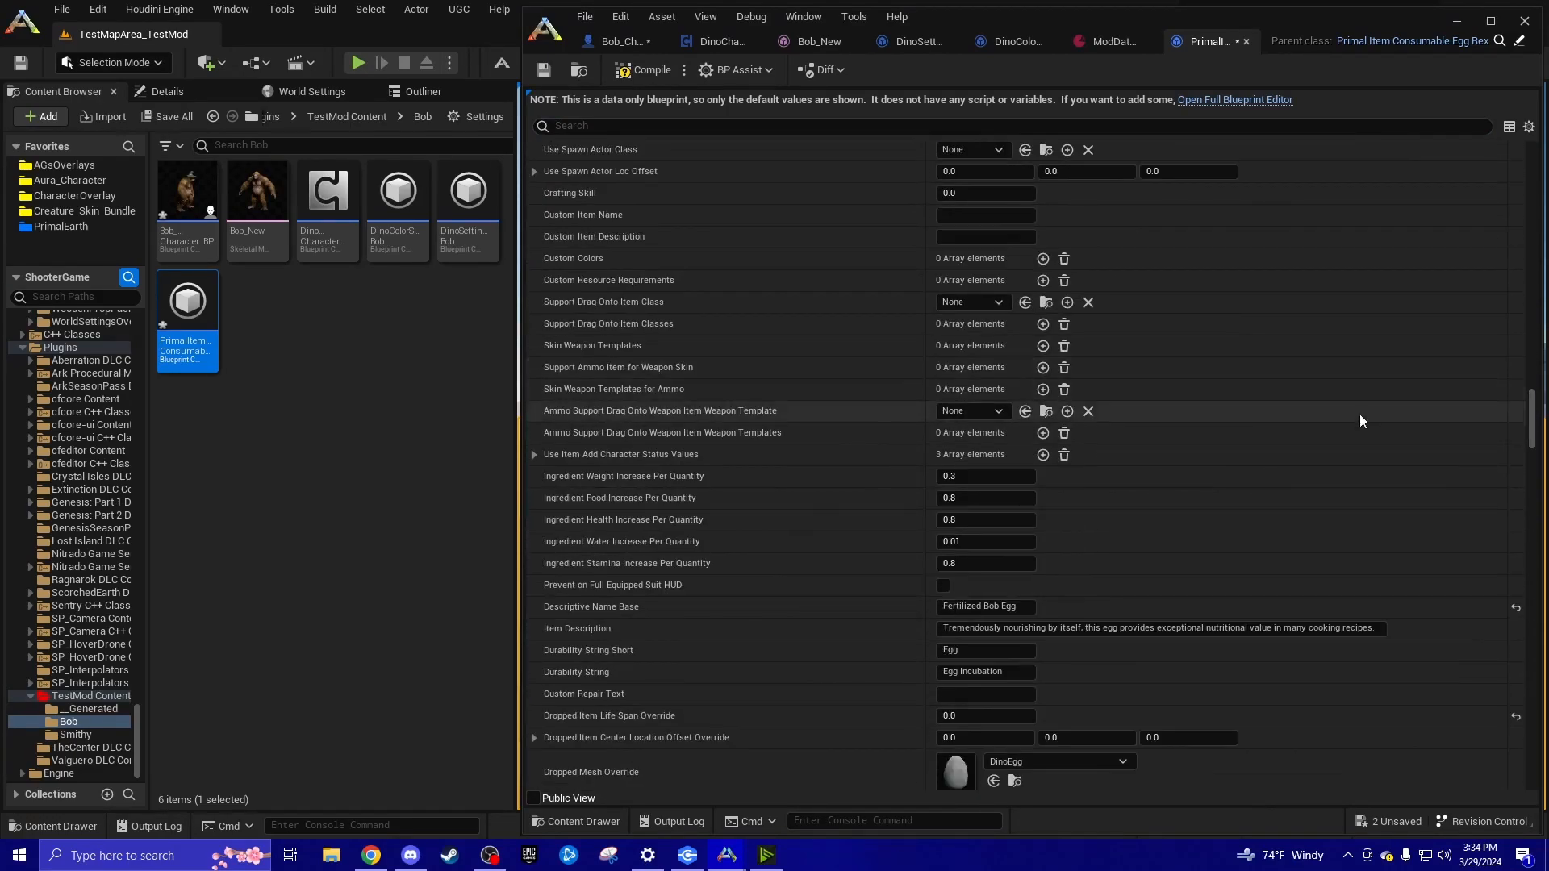
scroll(1242, 432, "down", 5)
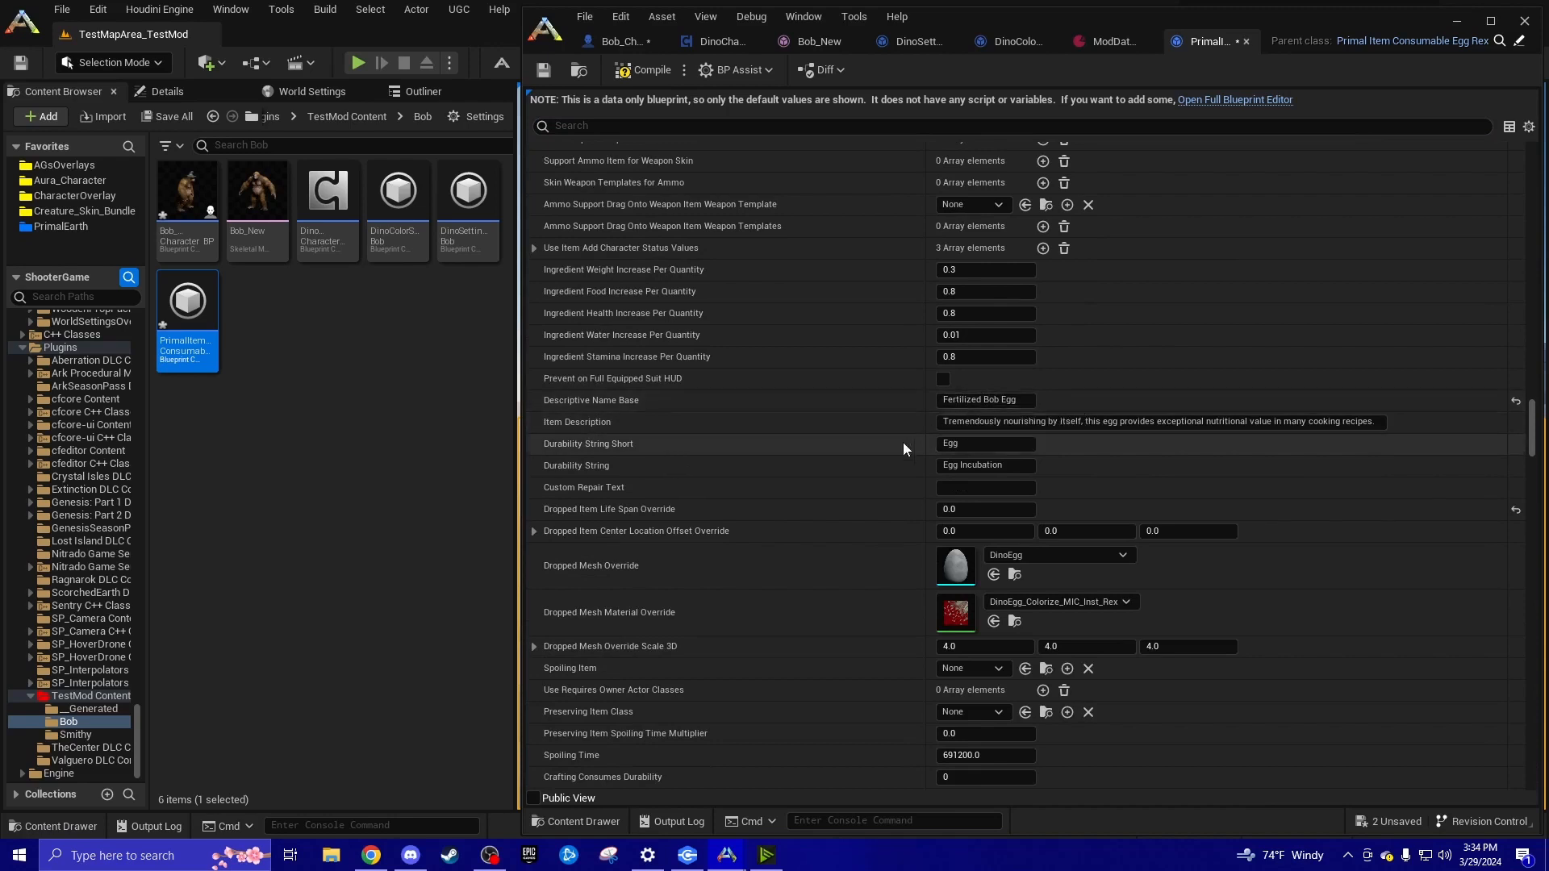
scroll(854, 466, "down", 4)
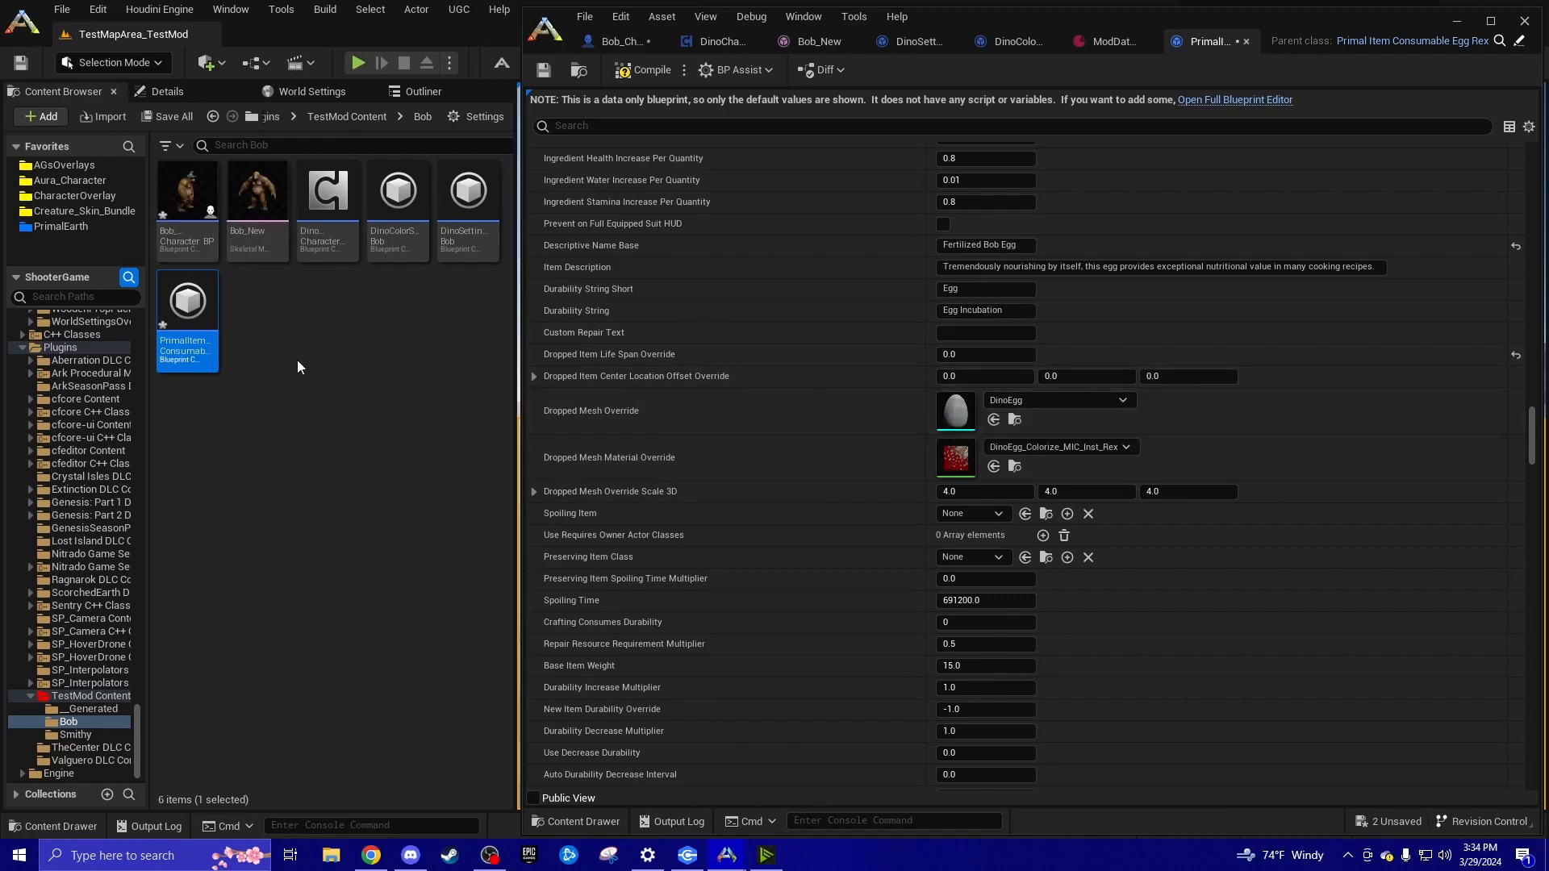
Look at the Bob_New mesh and Bob_Character_BP, and return to the egg blueprint
left_click(837, 45)
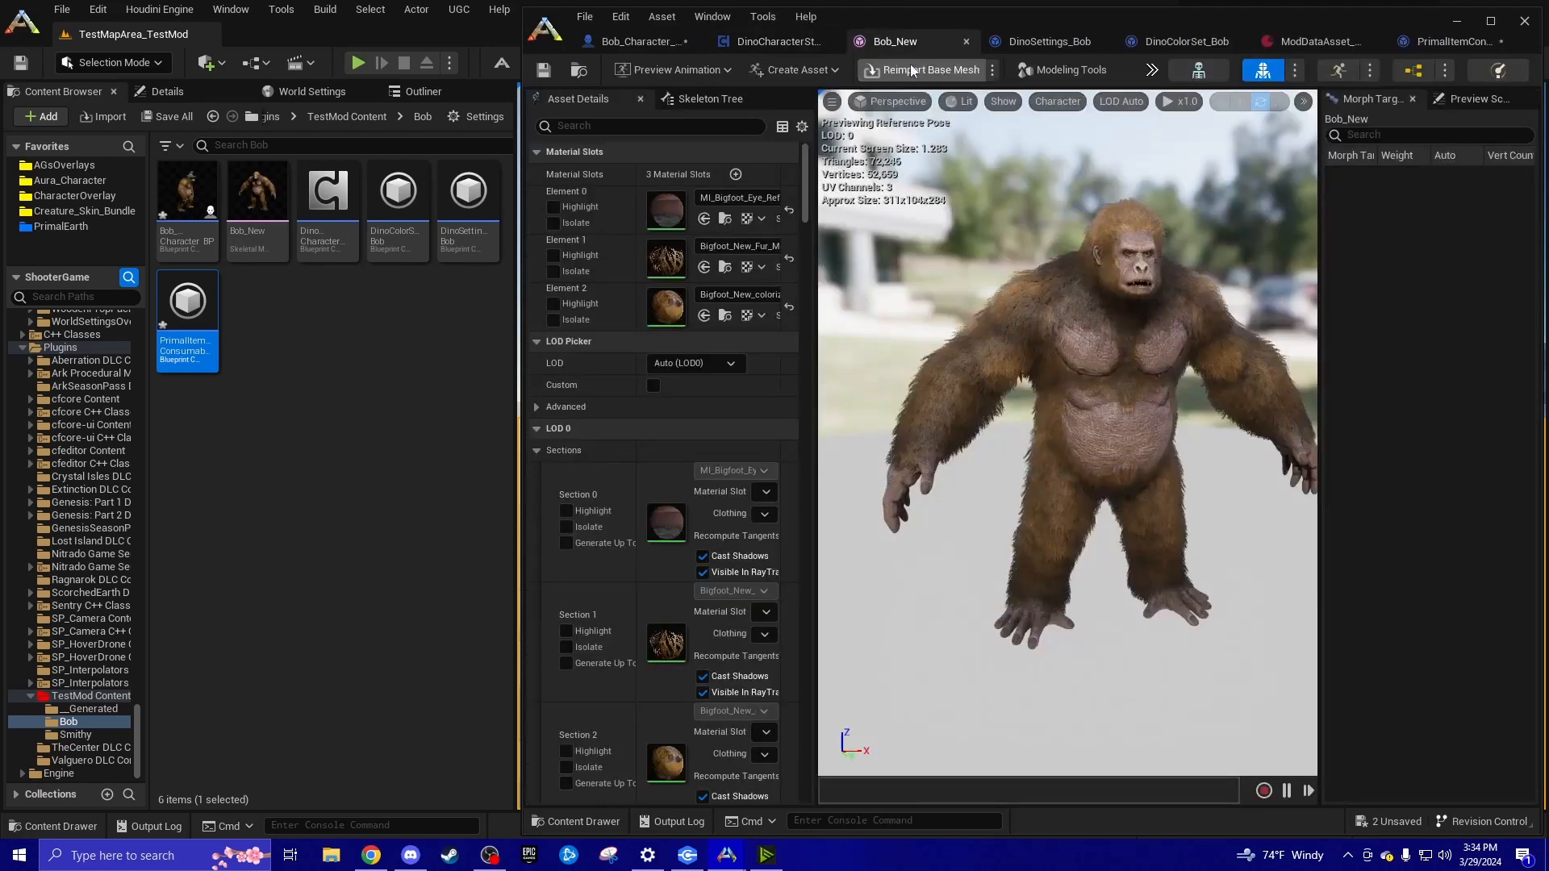
left_click(632, 42)
left_click(1254, 42)
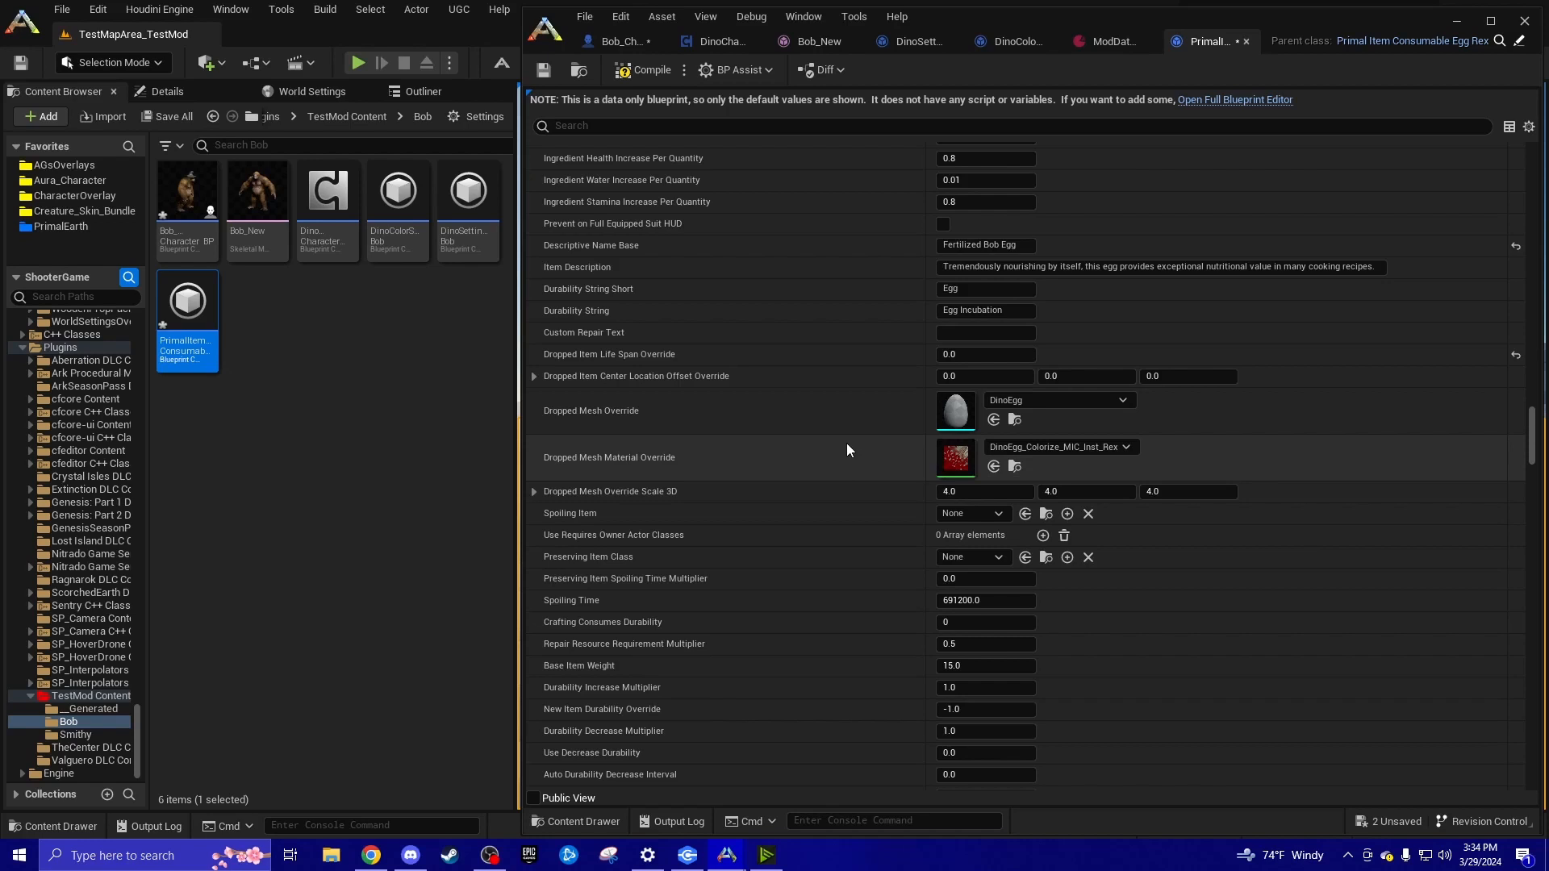
Collapse Item Stat Infos in the egg blueprint and examine its Item Icon and Item Icon Material Parent properties
scroll(850, 443, "down", 10)
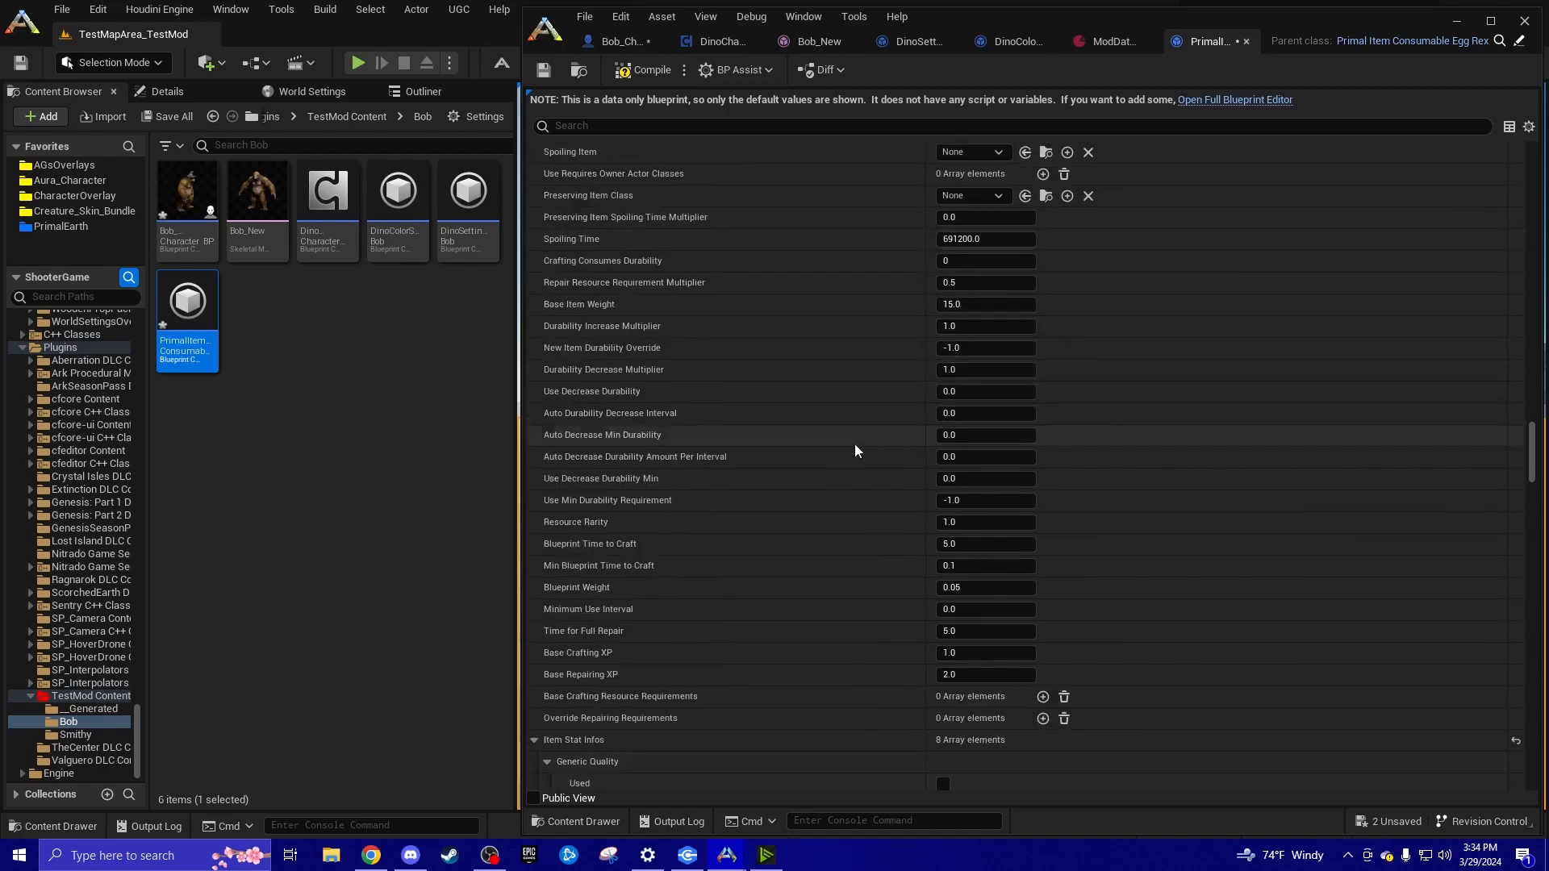
scroll(1536, 477, "down", 3)
scroll(753, 338, "down", 3)
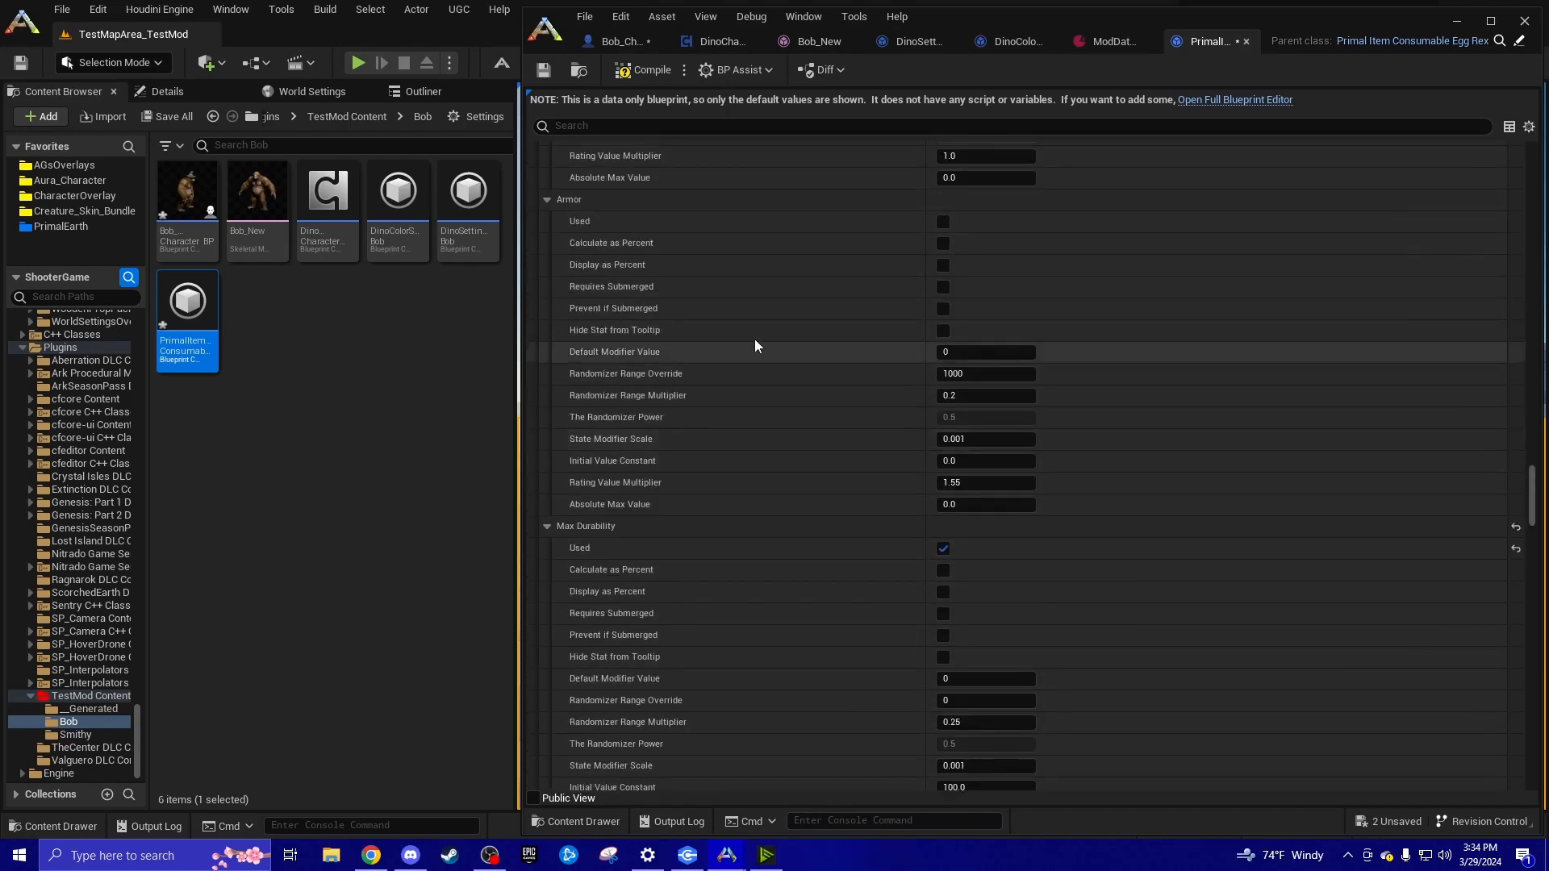
left_click(534, 212)
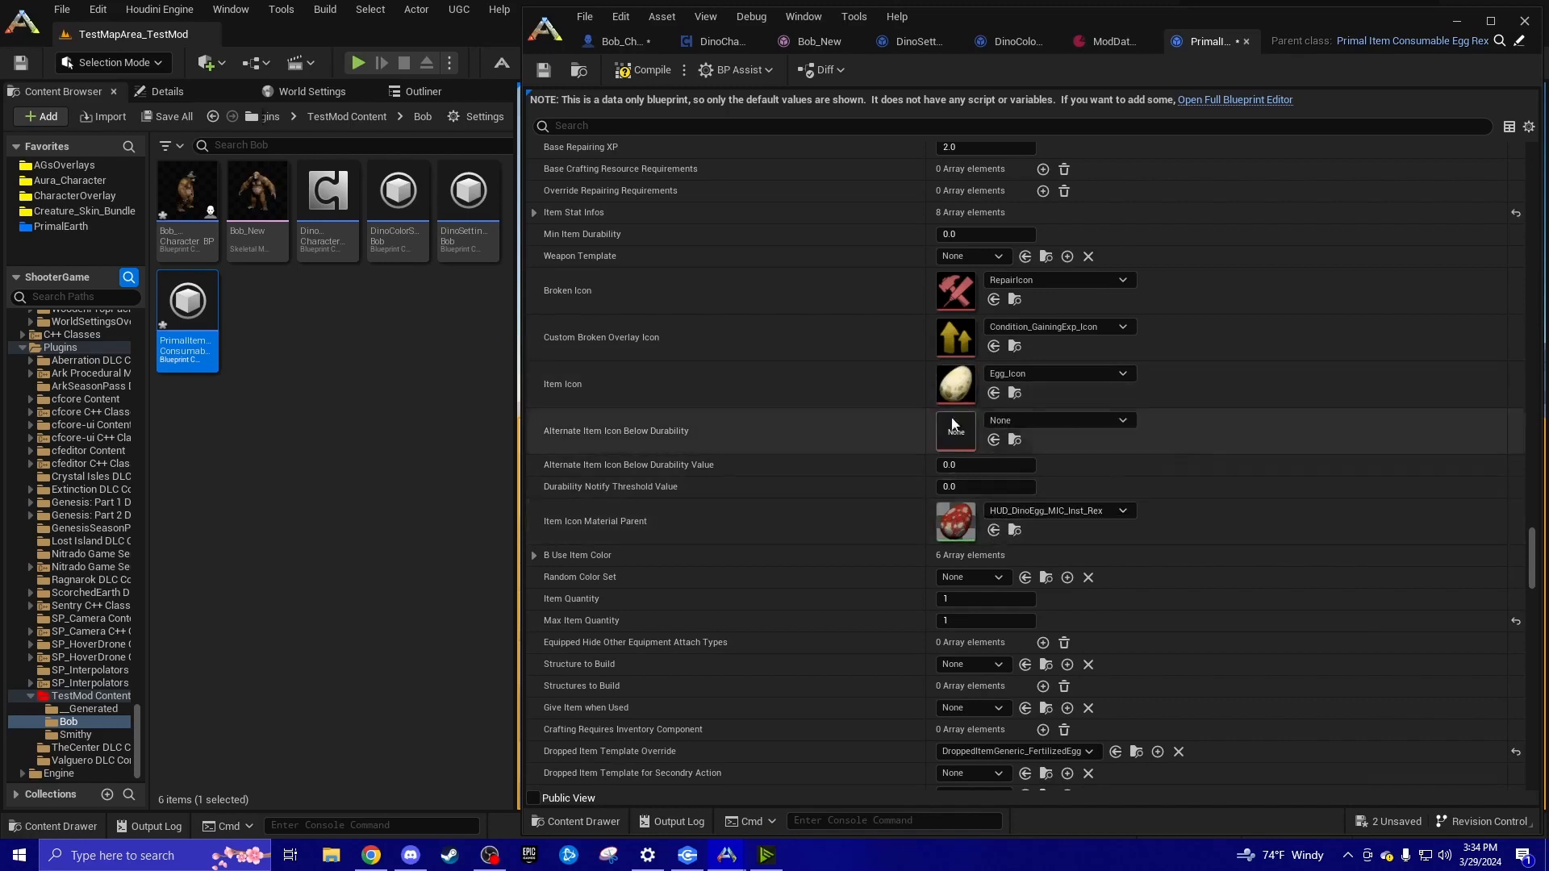
Set the egg blueprint's Egg Dino Class to Spawn to Bob_Character_BP, and compile and save the blueprint
scroll(796, 448, "down", 3)
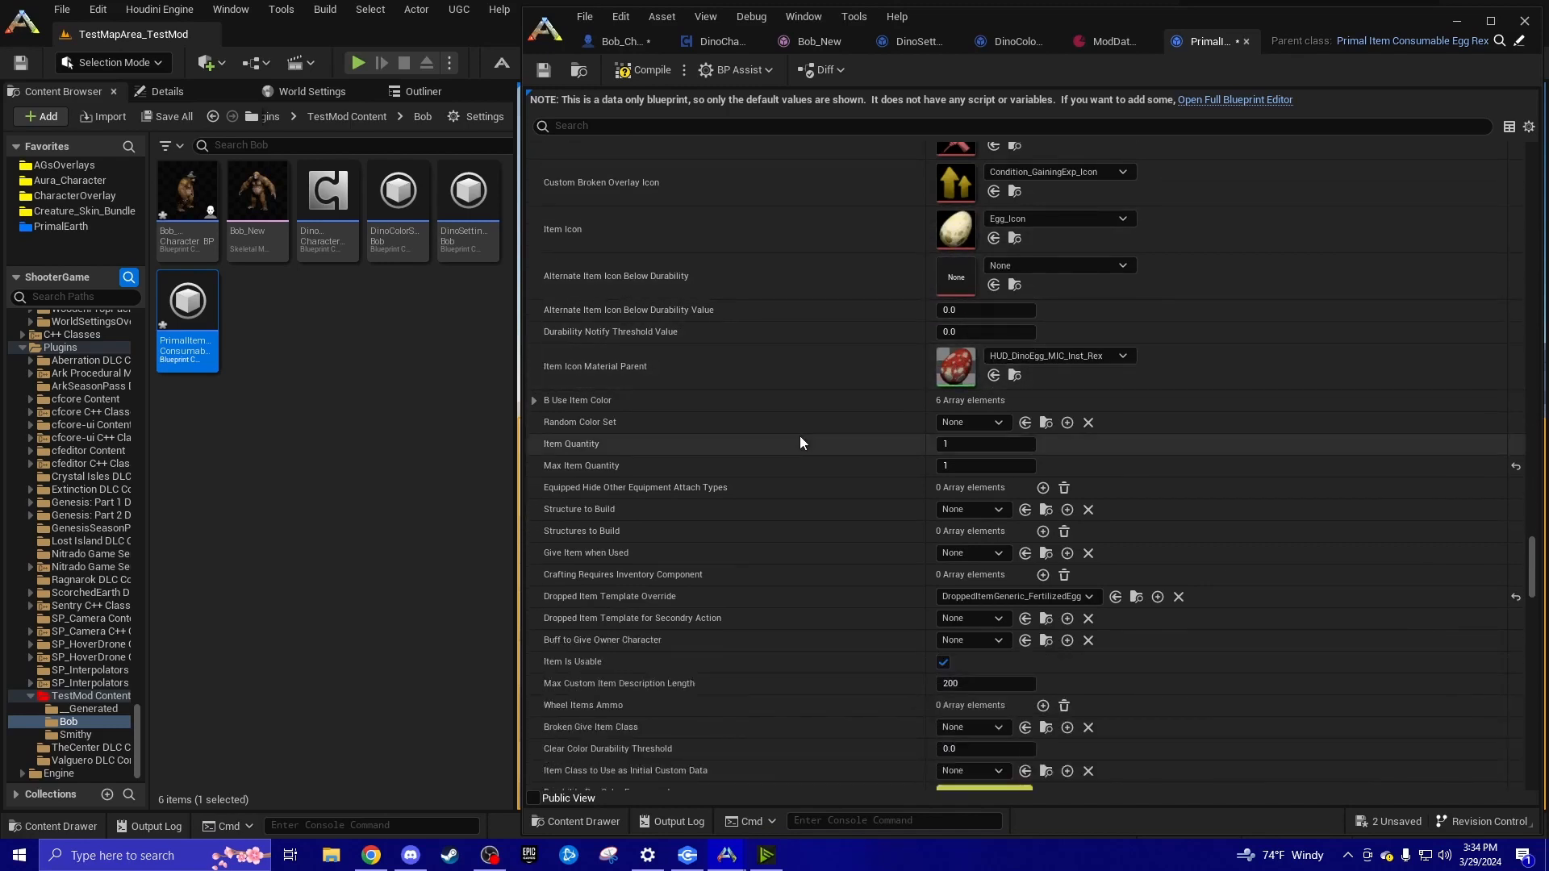
scroll(801, 436, "down", 15)
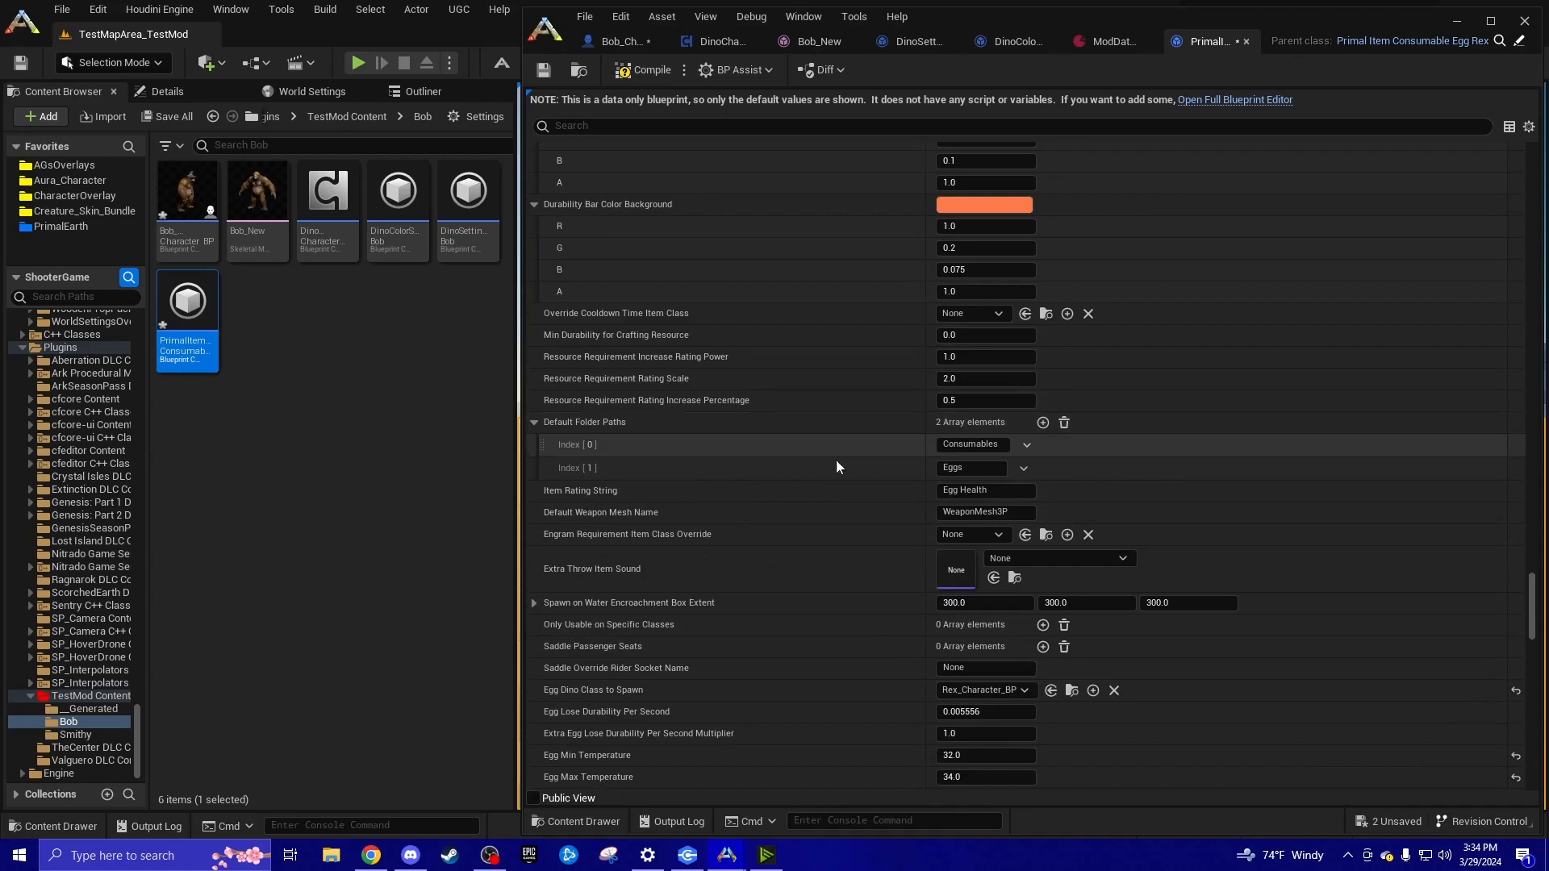
scroll(839, 472, "down", 5)
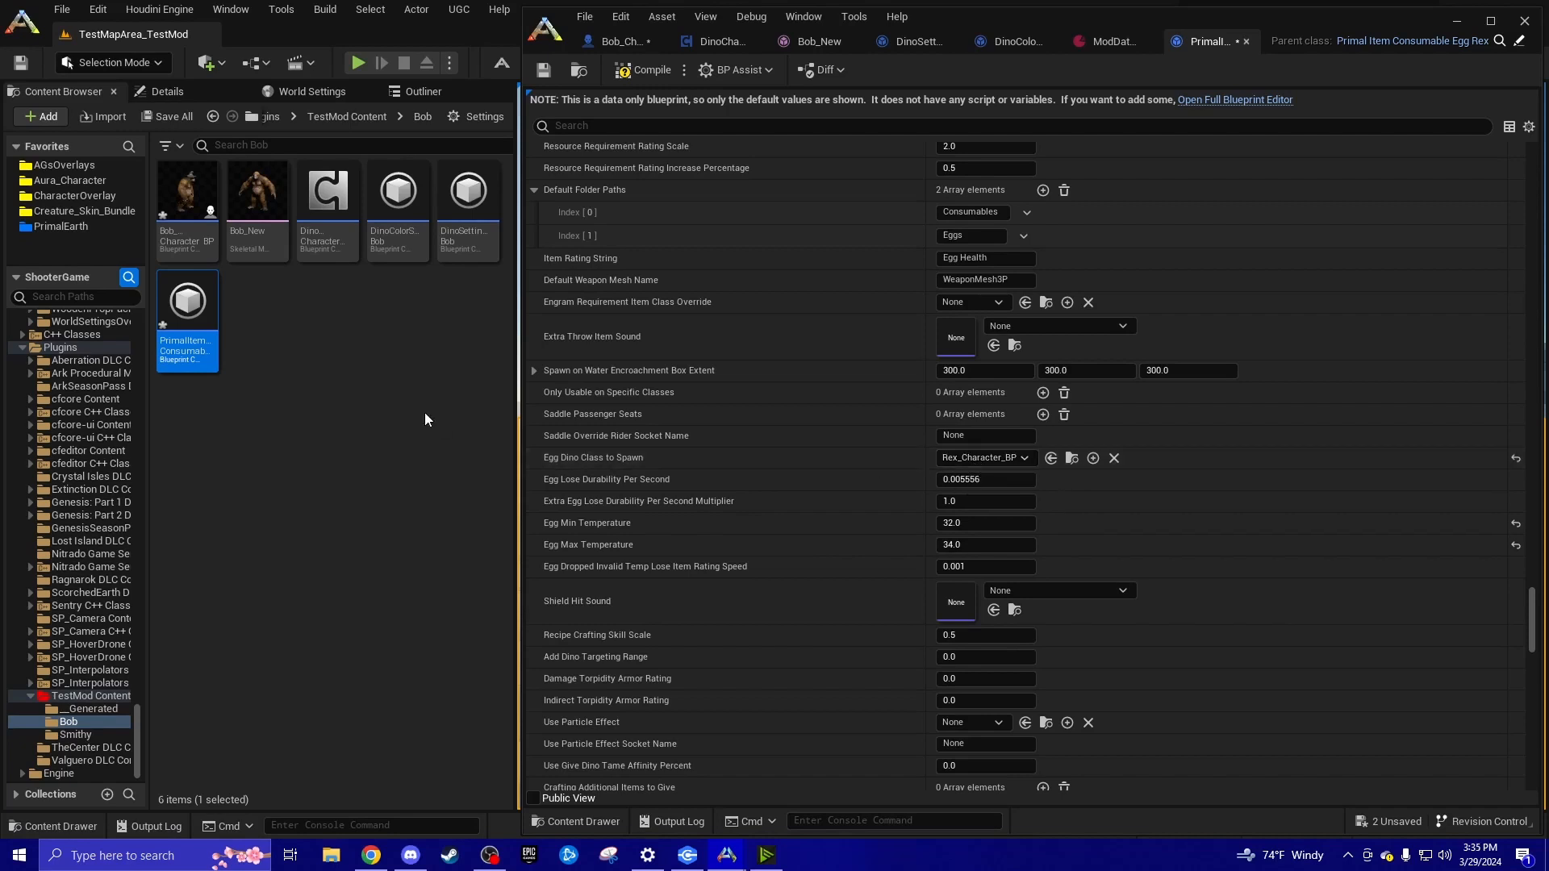
left_click(181, 255)
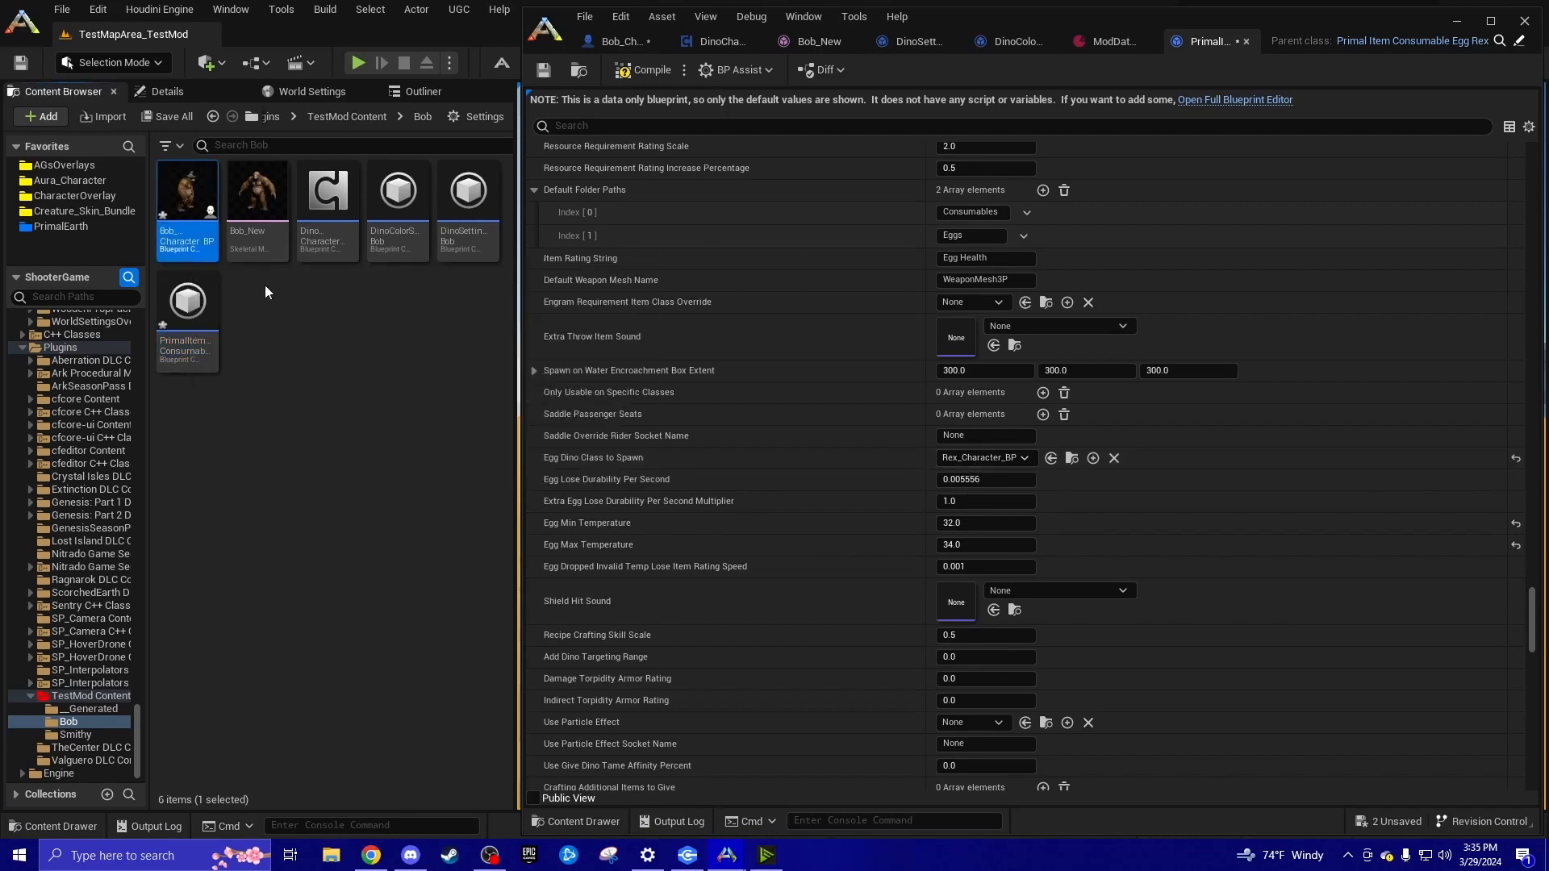
left_click(1051, 458)
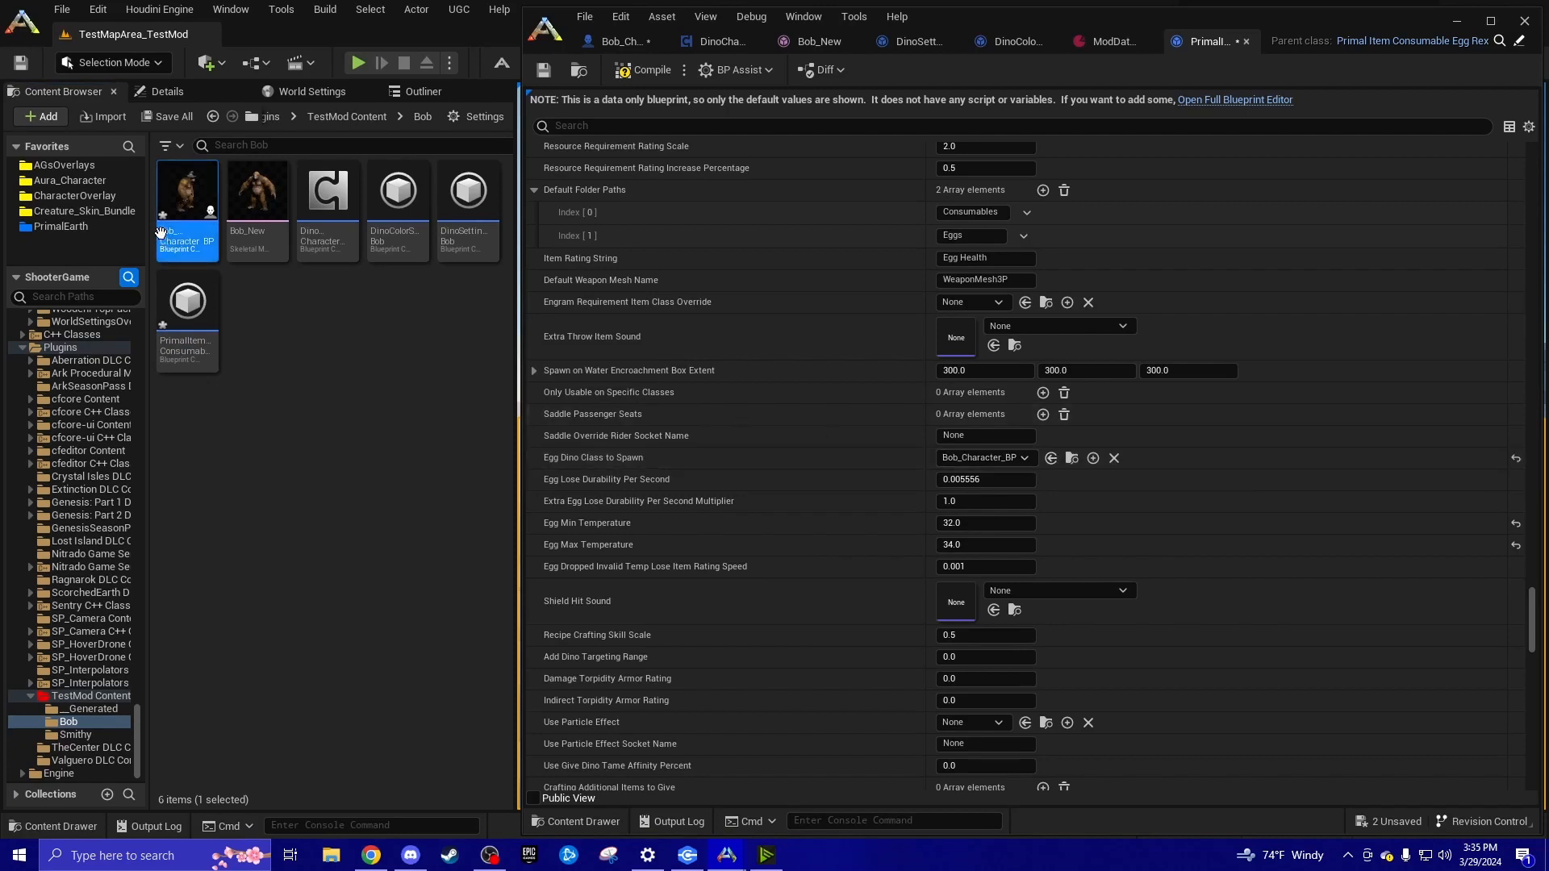
left_click(975, 458)
type("bob")
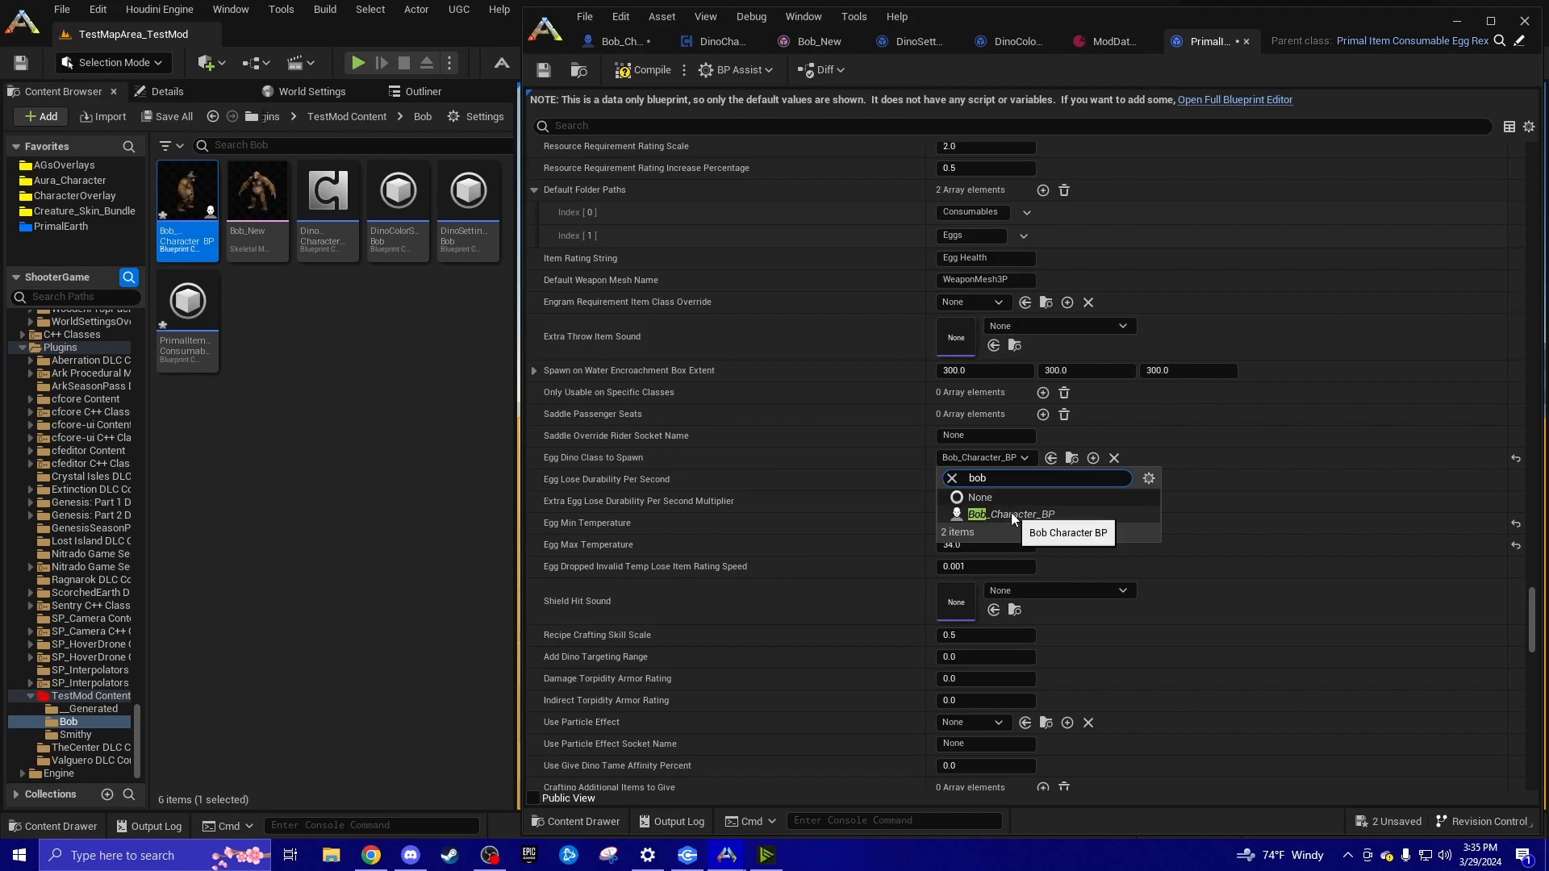
left_click(1010, 514)
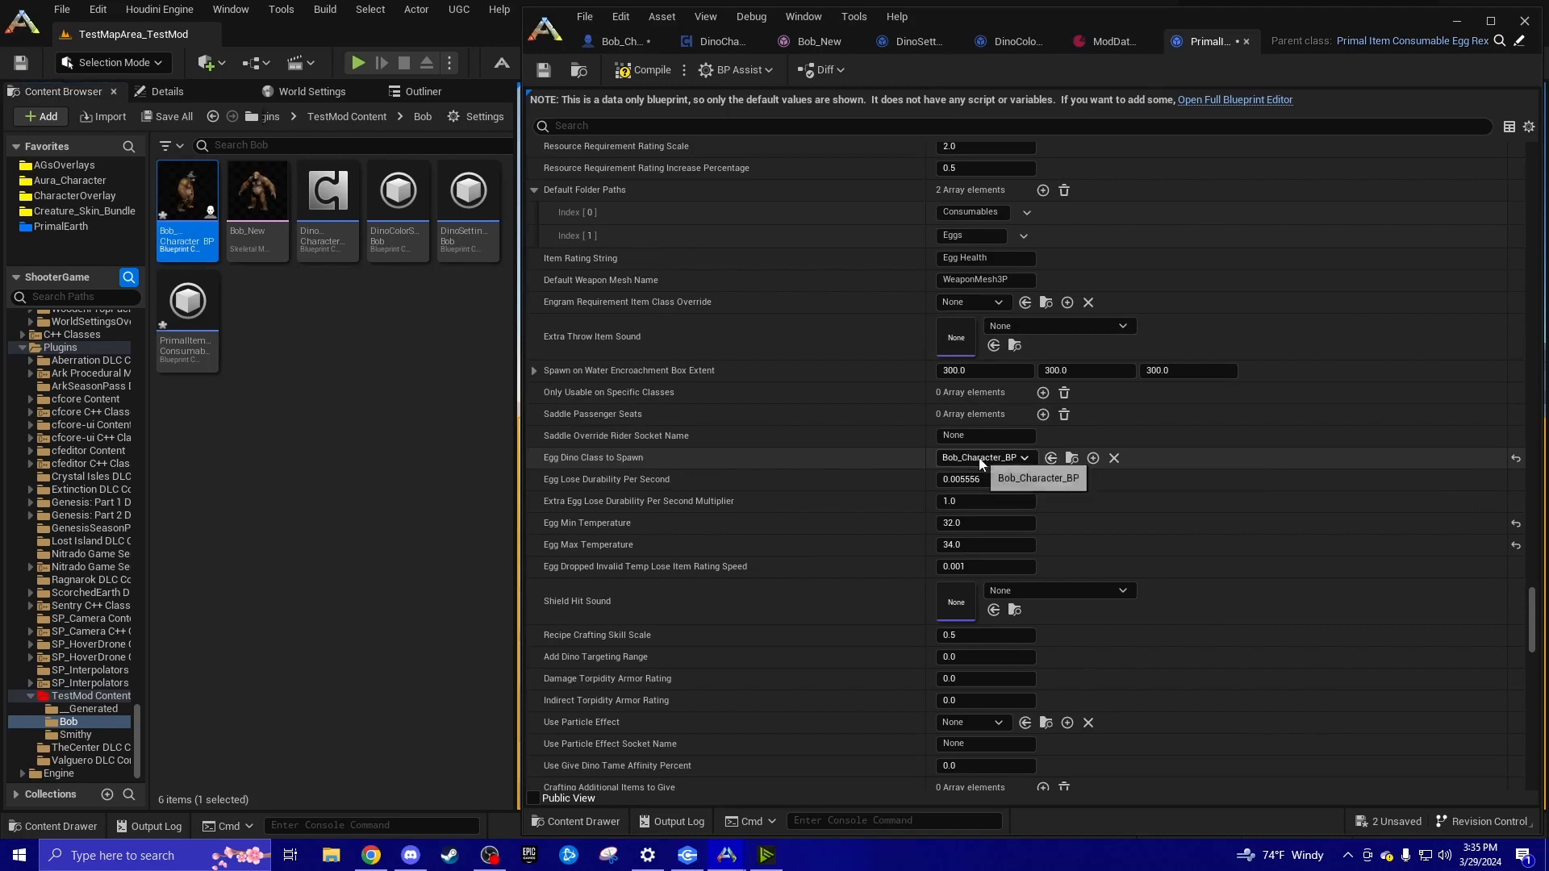
left_click(626, 79)
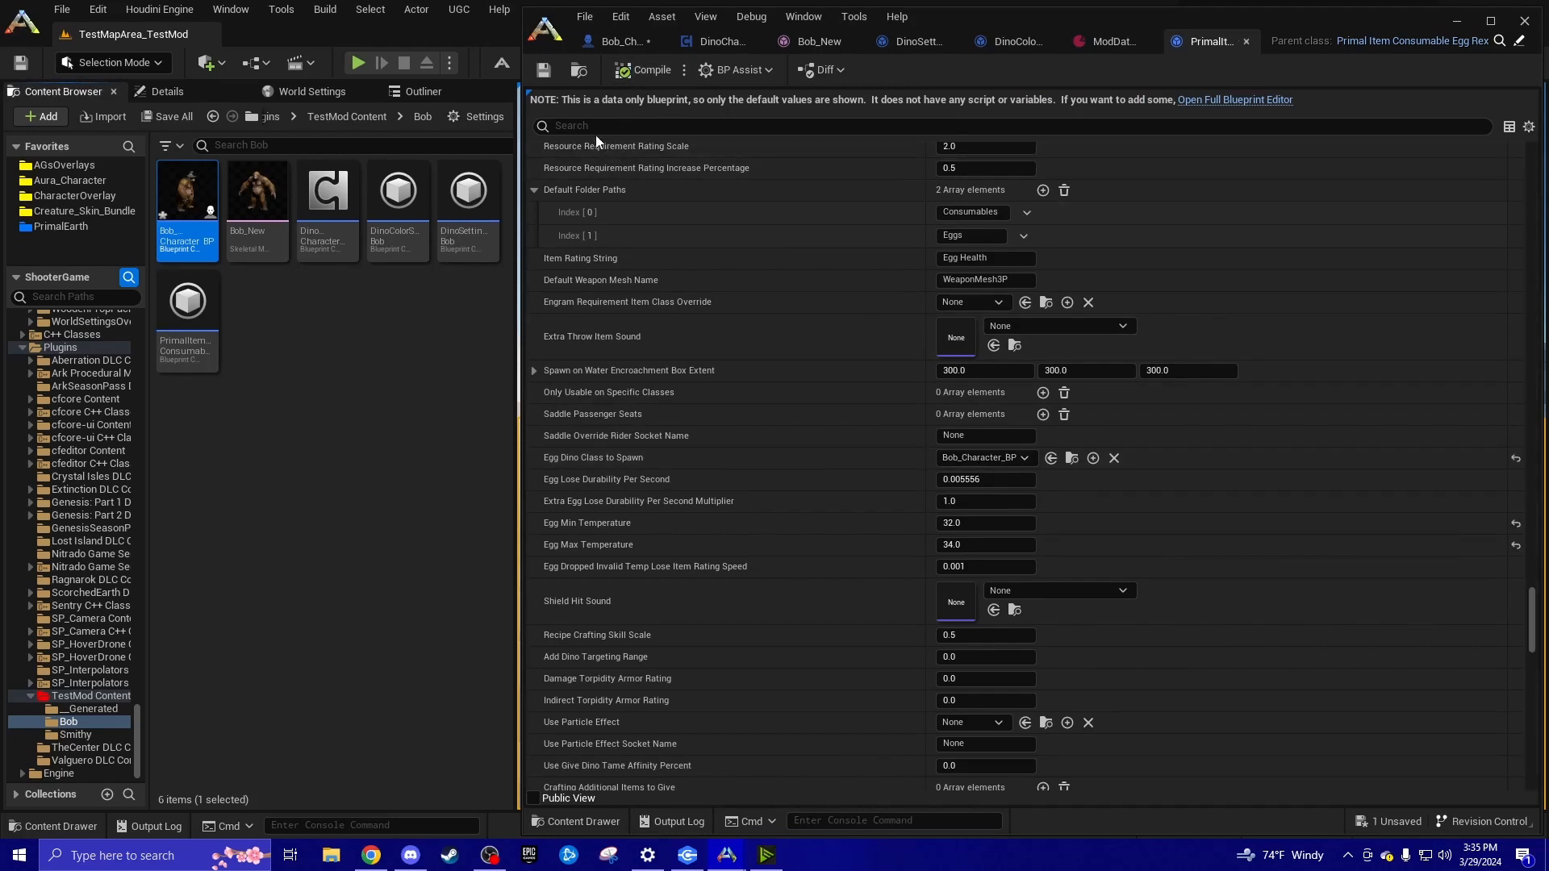
Filter Bob_Character_BP's properties by "gender" and make sure Uses Gender is enabled
left_click(394, 326)
left_click(621, 41)
left_click(1111, 127)
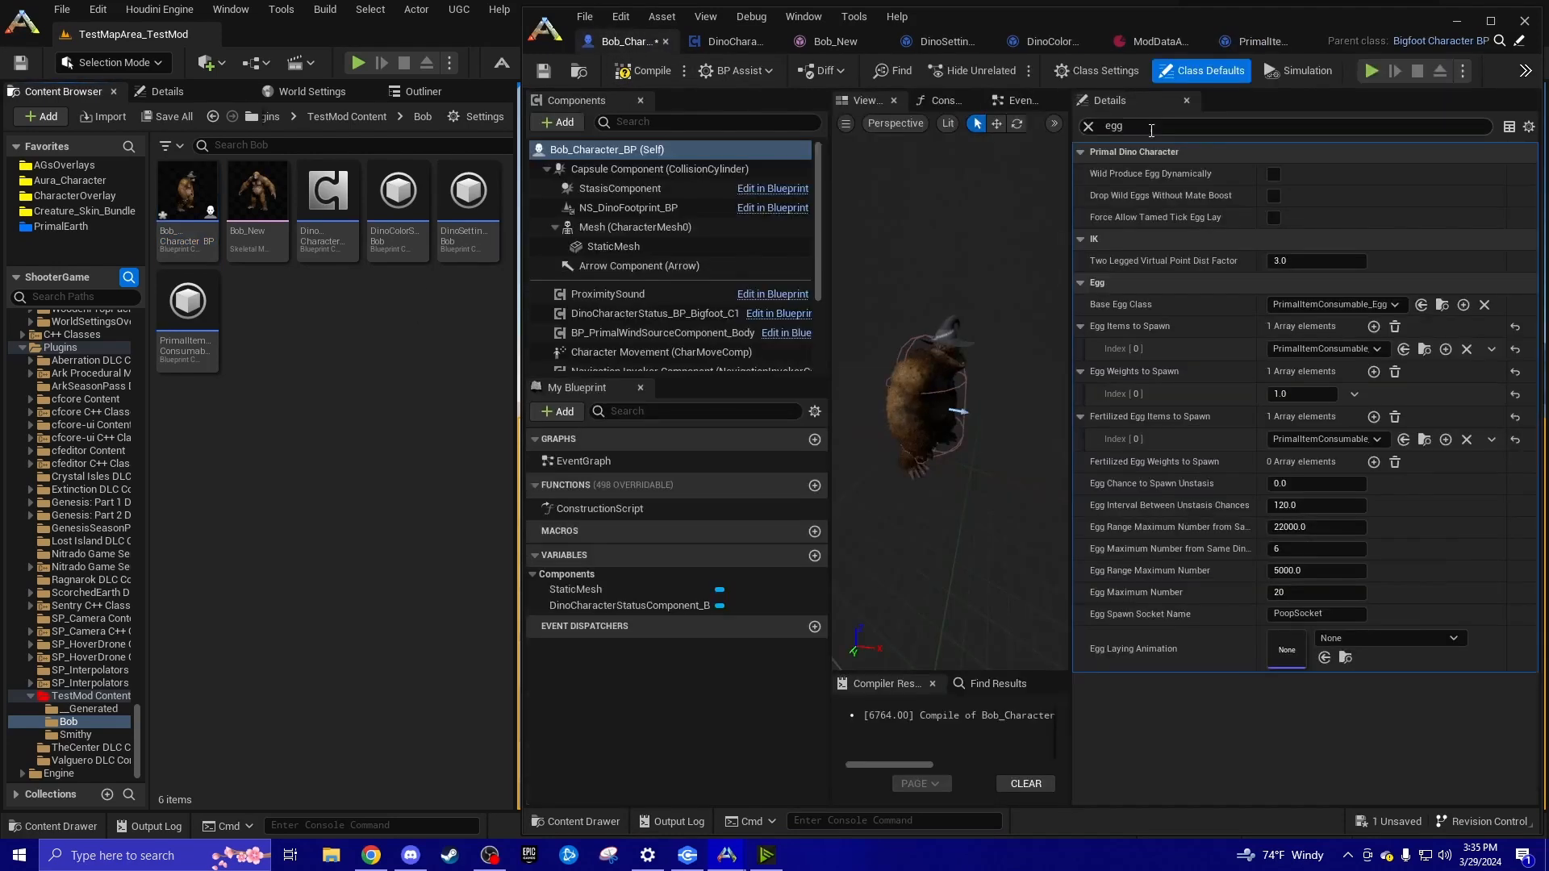
type("gender")
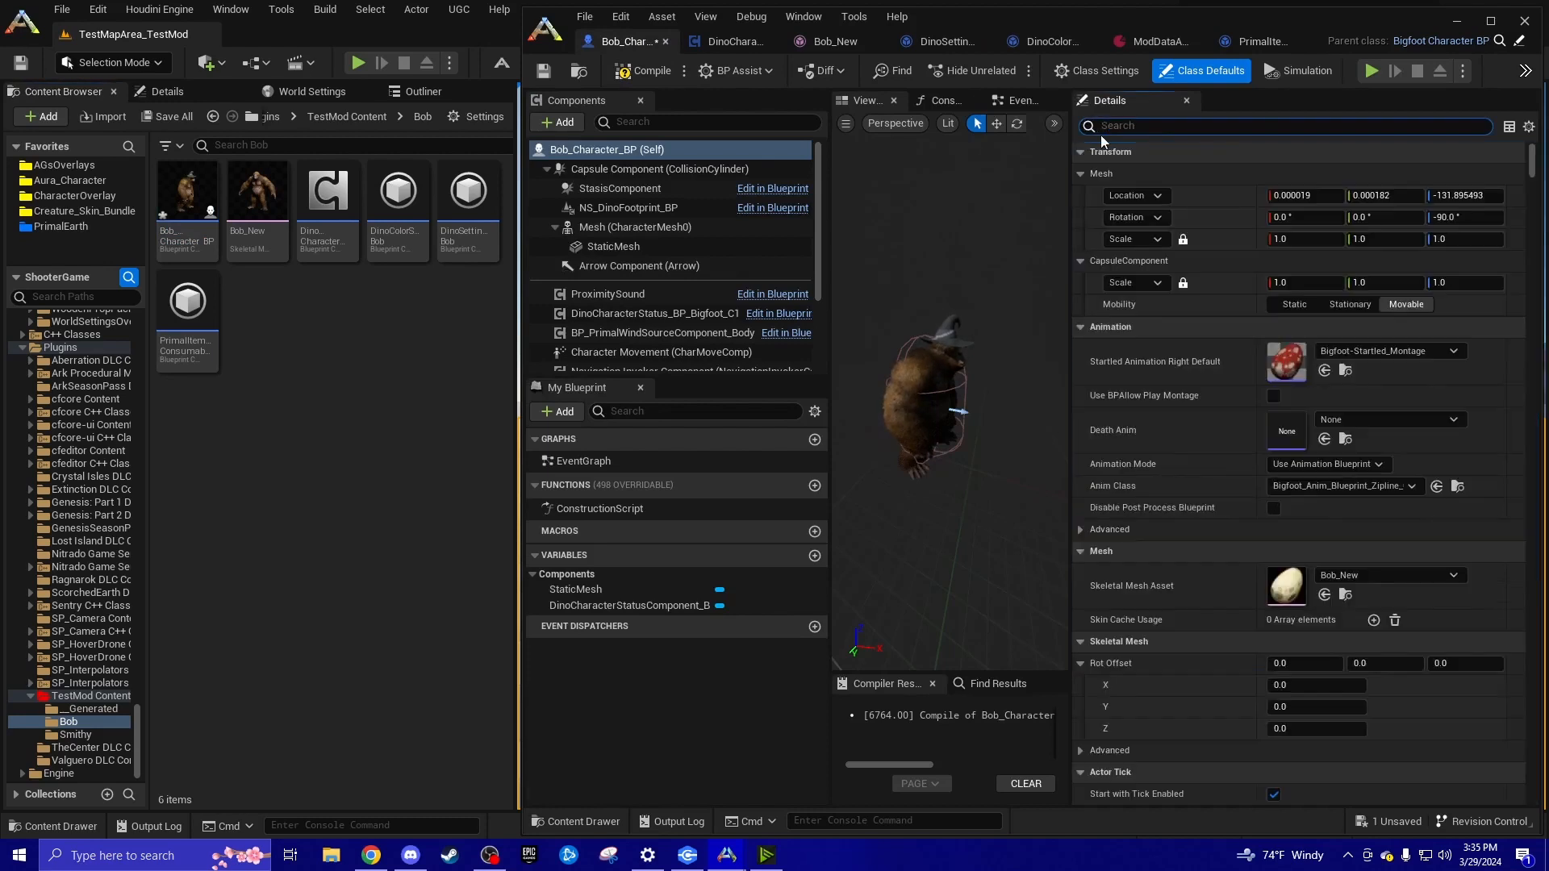
left_click(1274, 241)
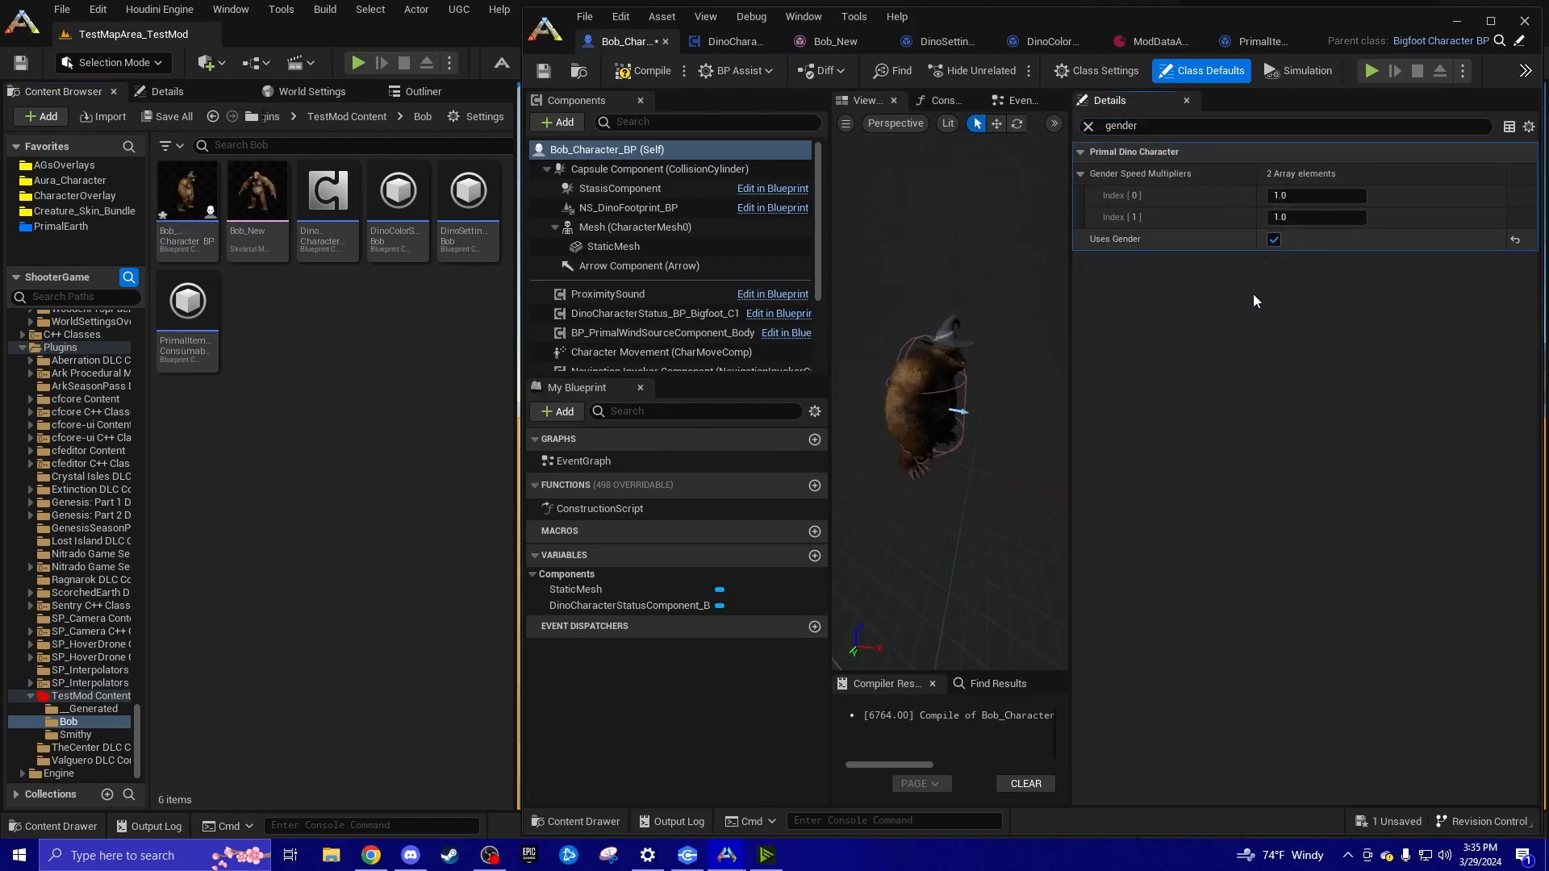
left_click(1085, 132)
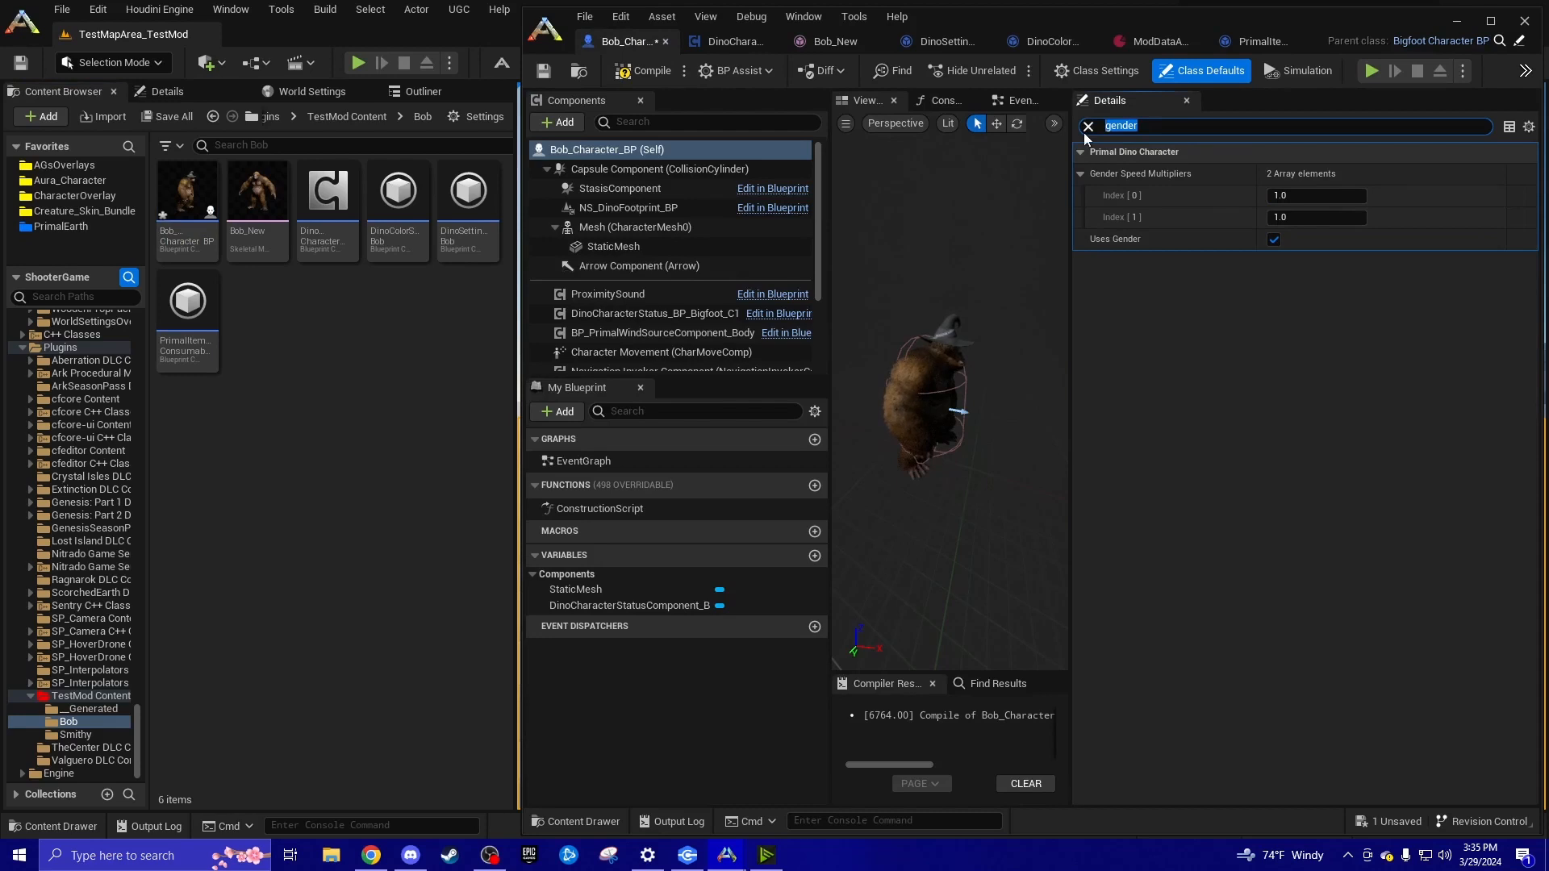
left_click(1169, 338)
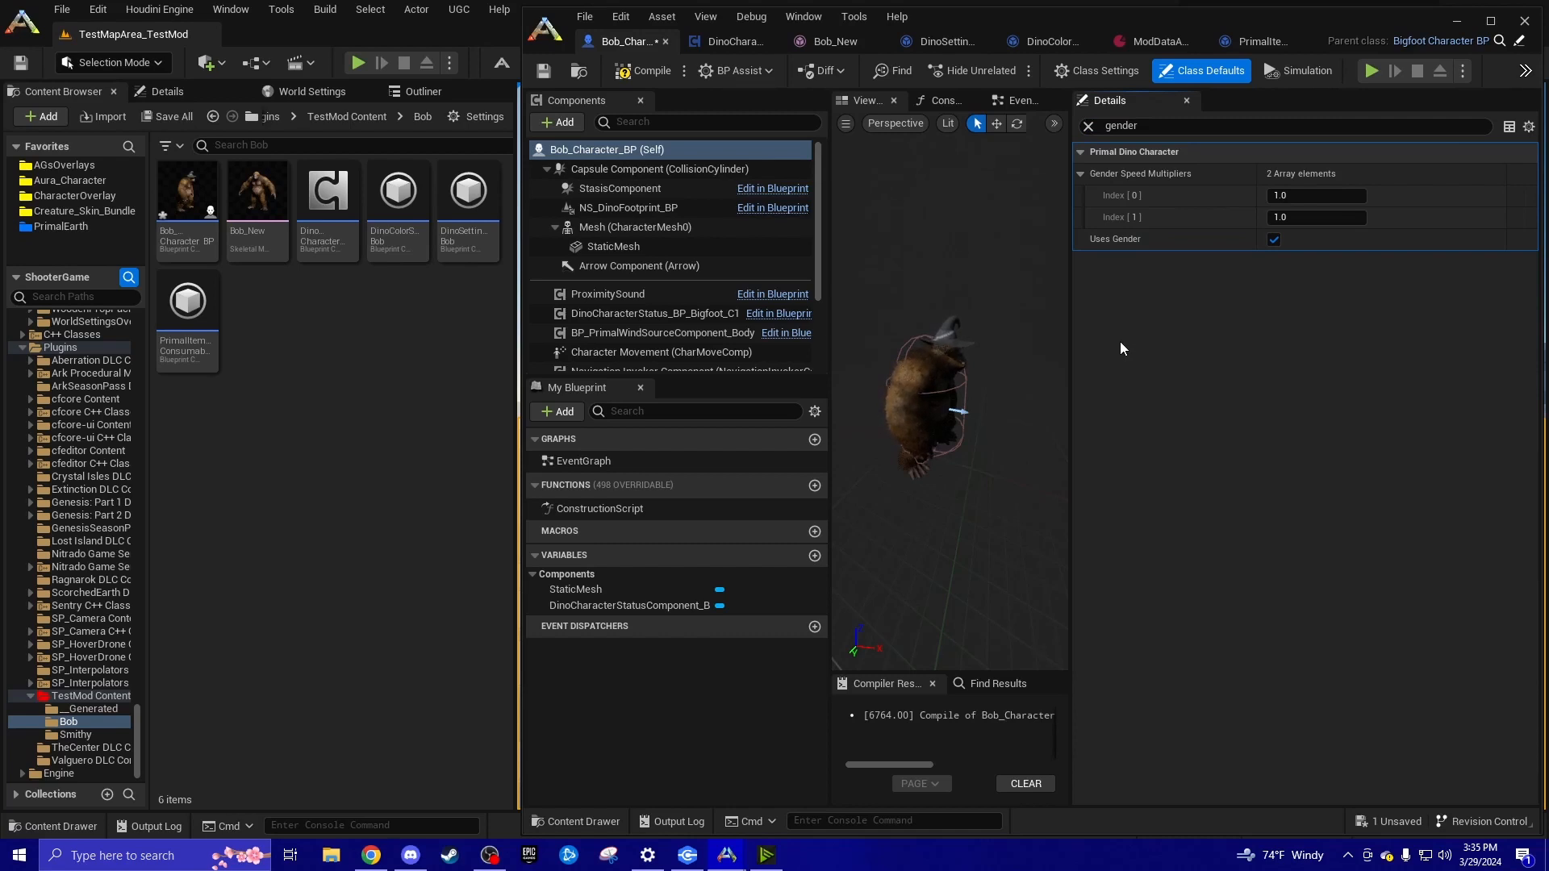
Disable Use Baby Gestation in Bob_Character_BP, clear the property filter, and compile and save the blueprint
left_click(1154, 126)
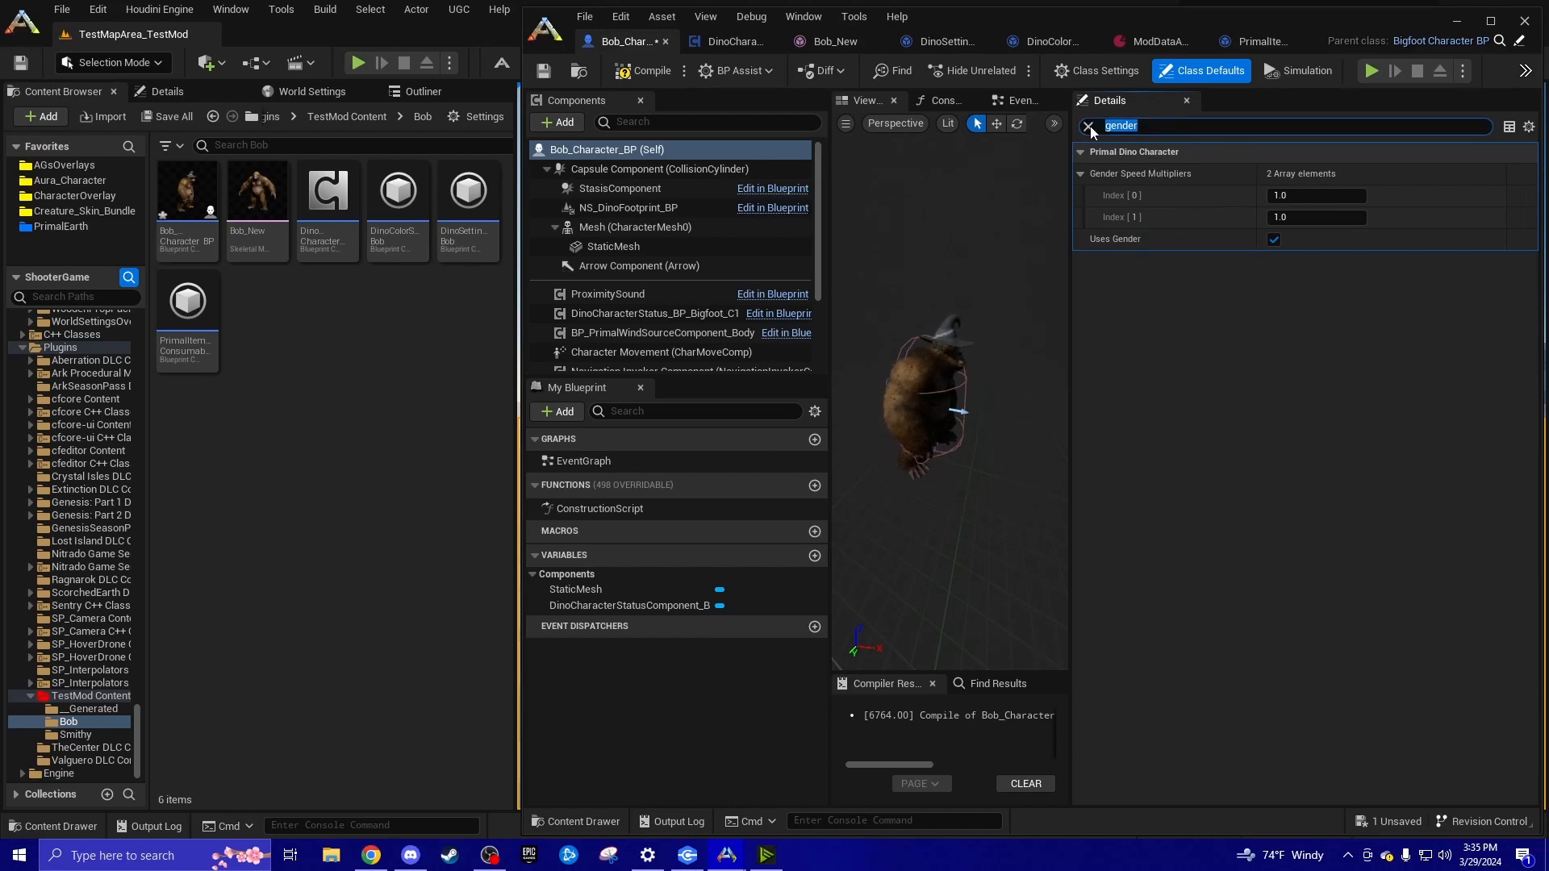
type("gesta")
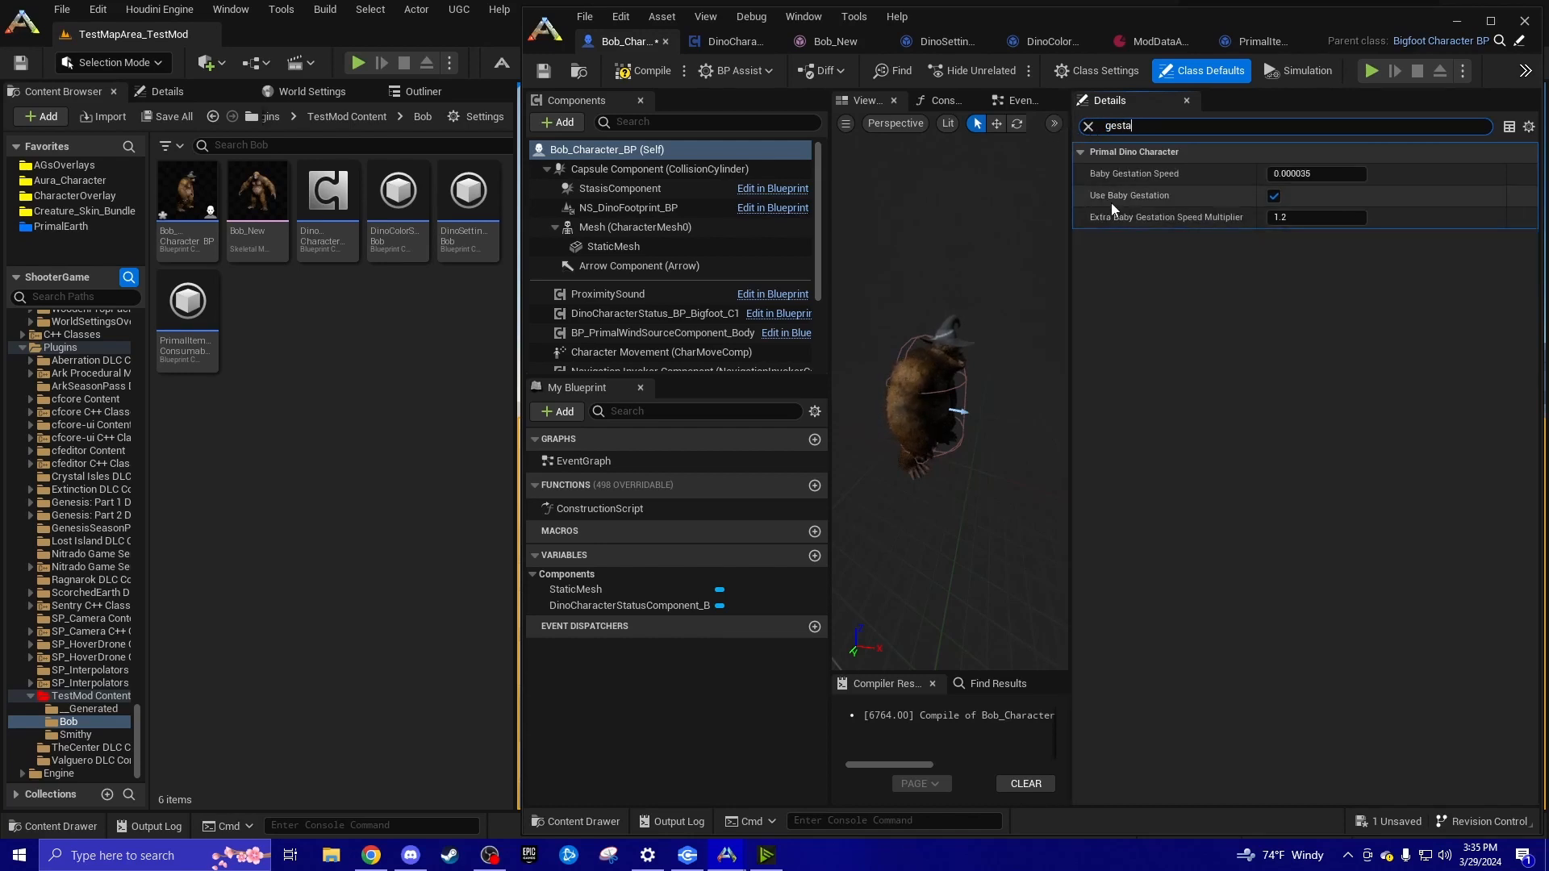
left_click(1273, 199)
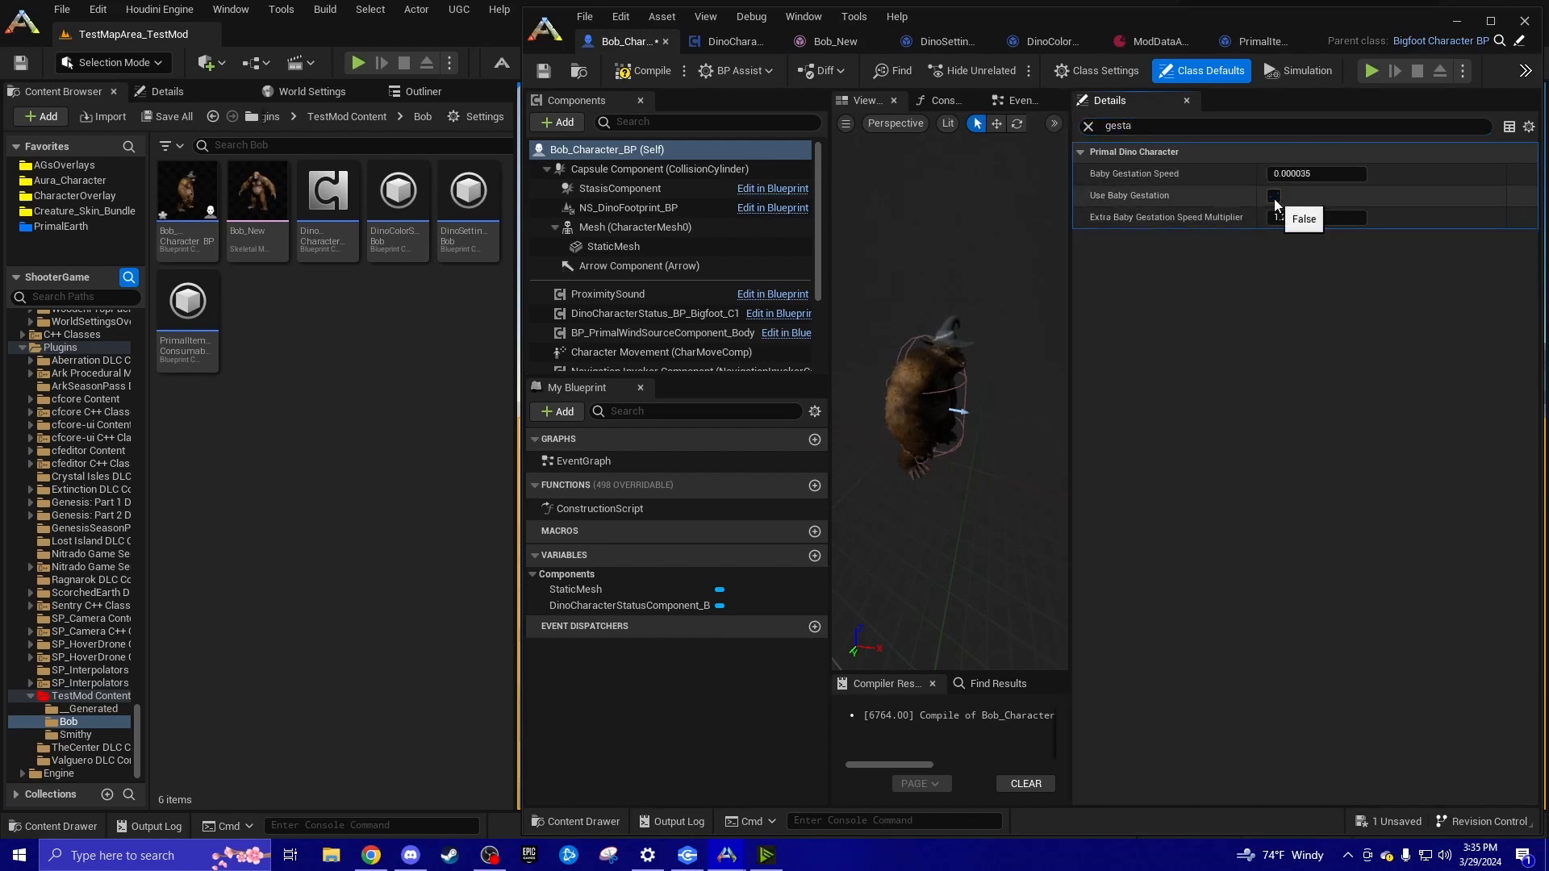
left_click(1129, 127)
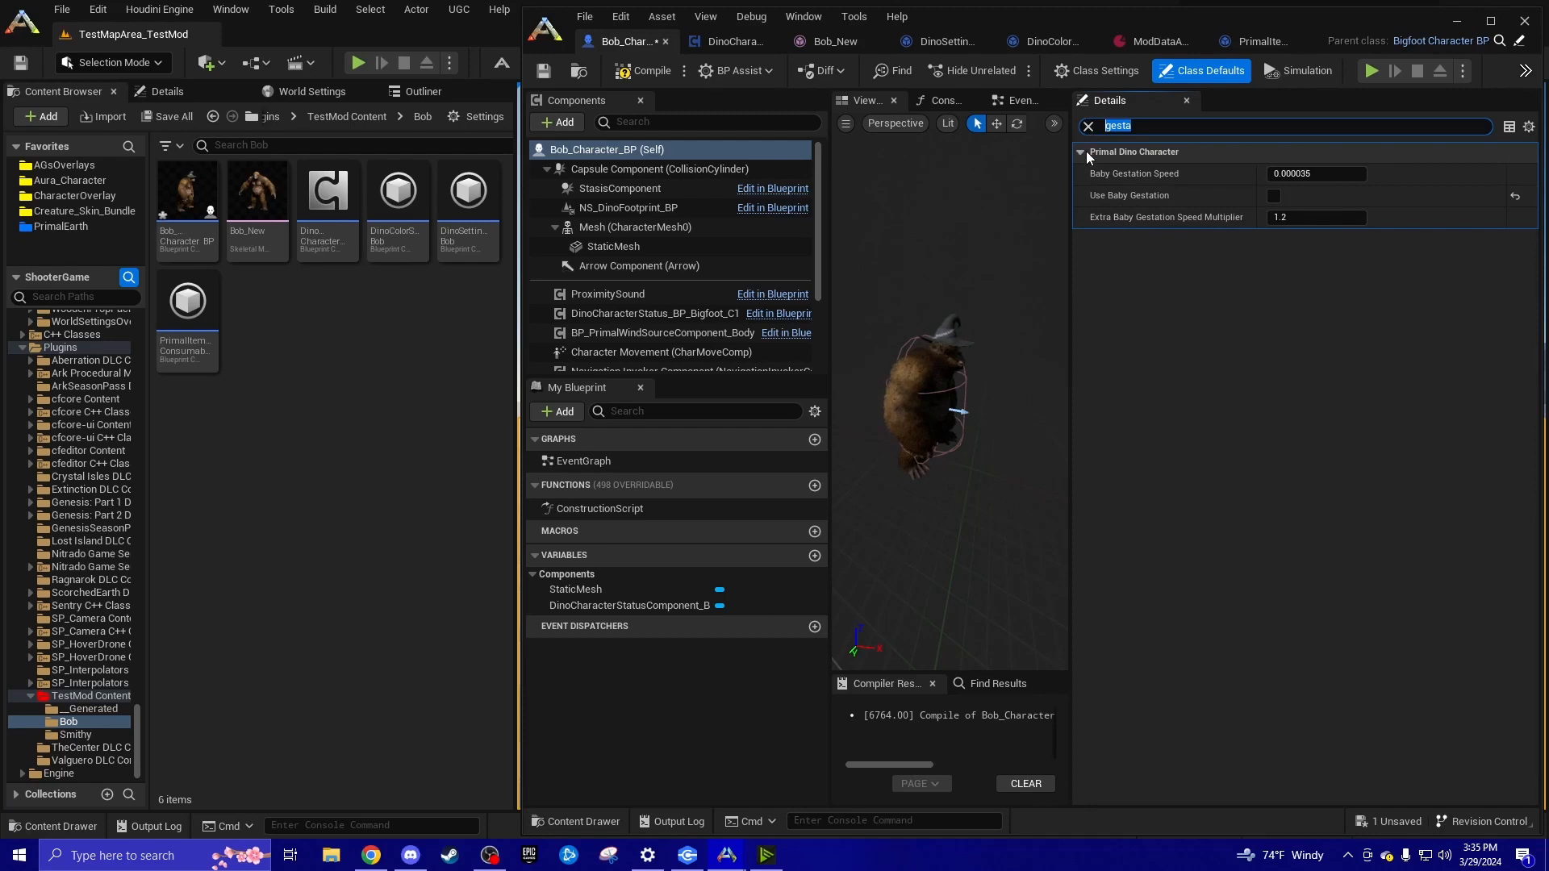
key("BackSpace")
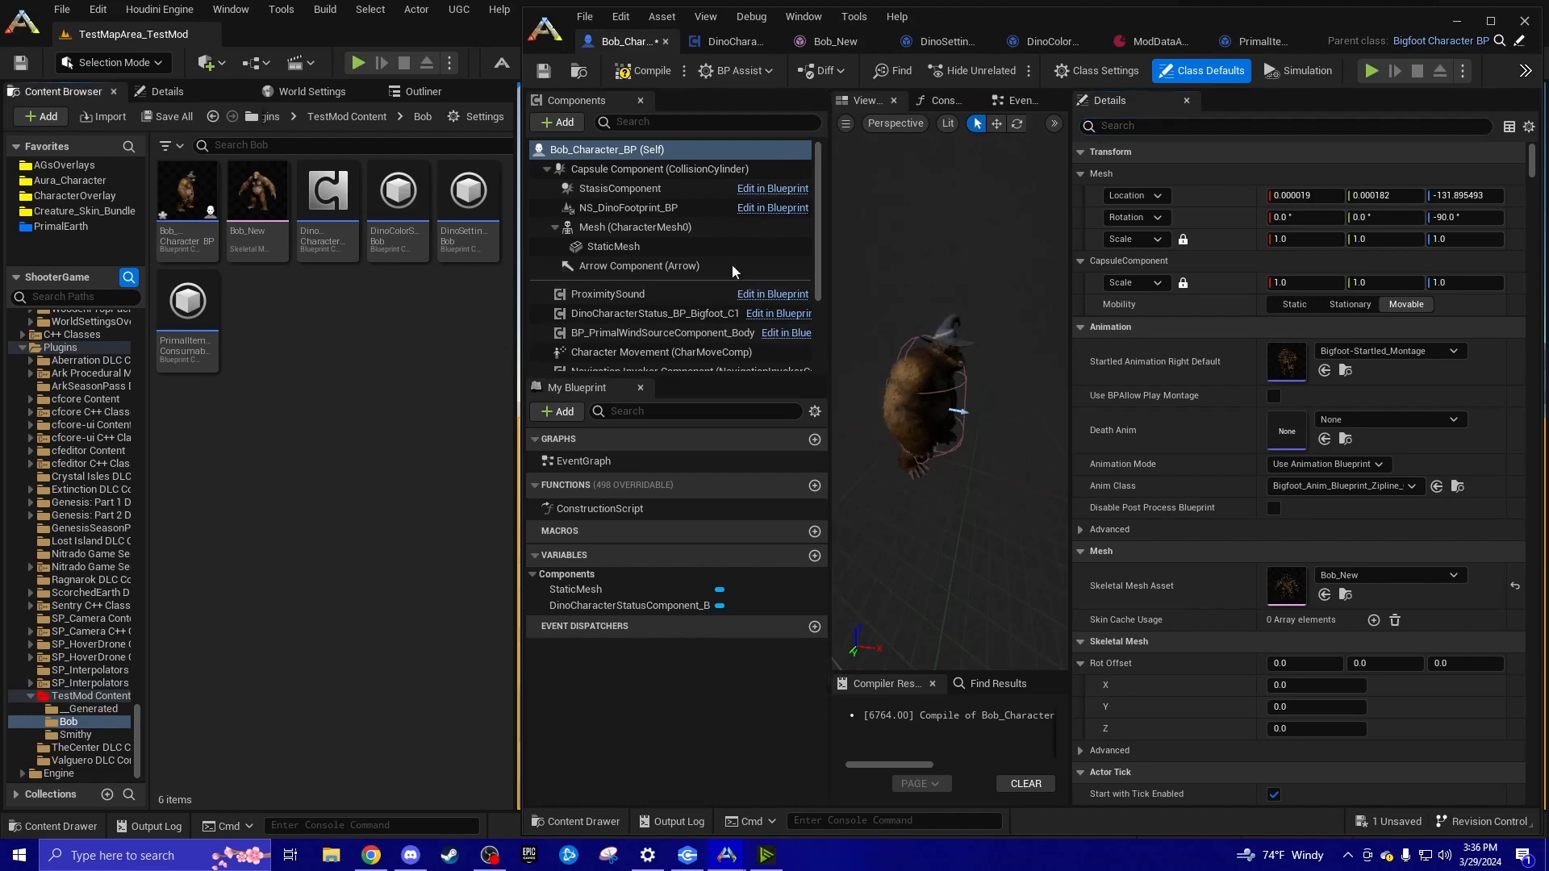
left_click(634, 72)
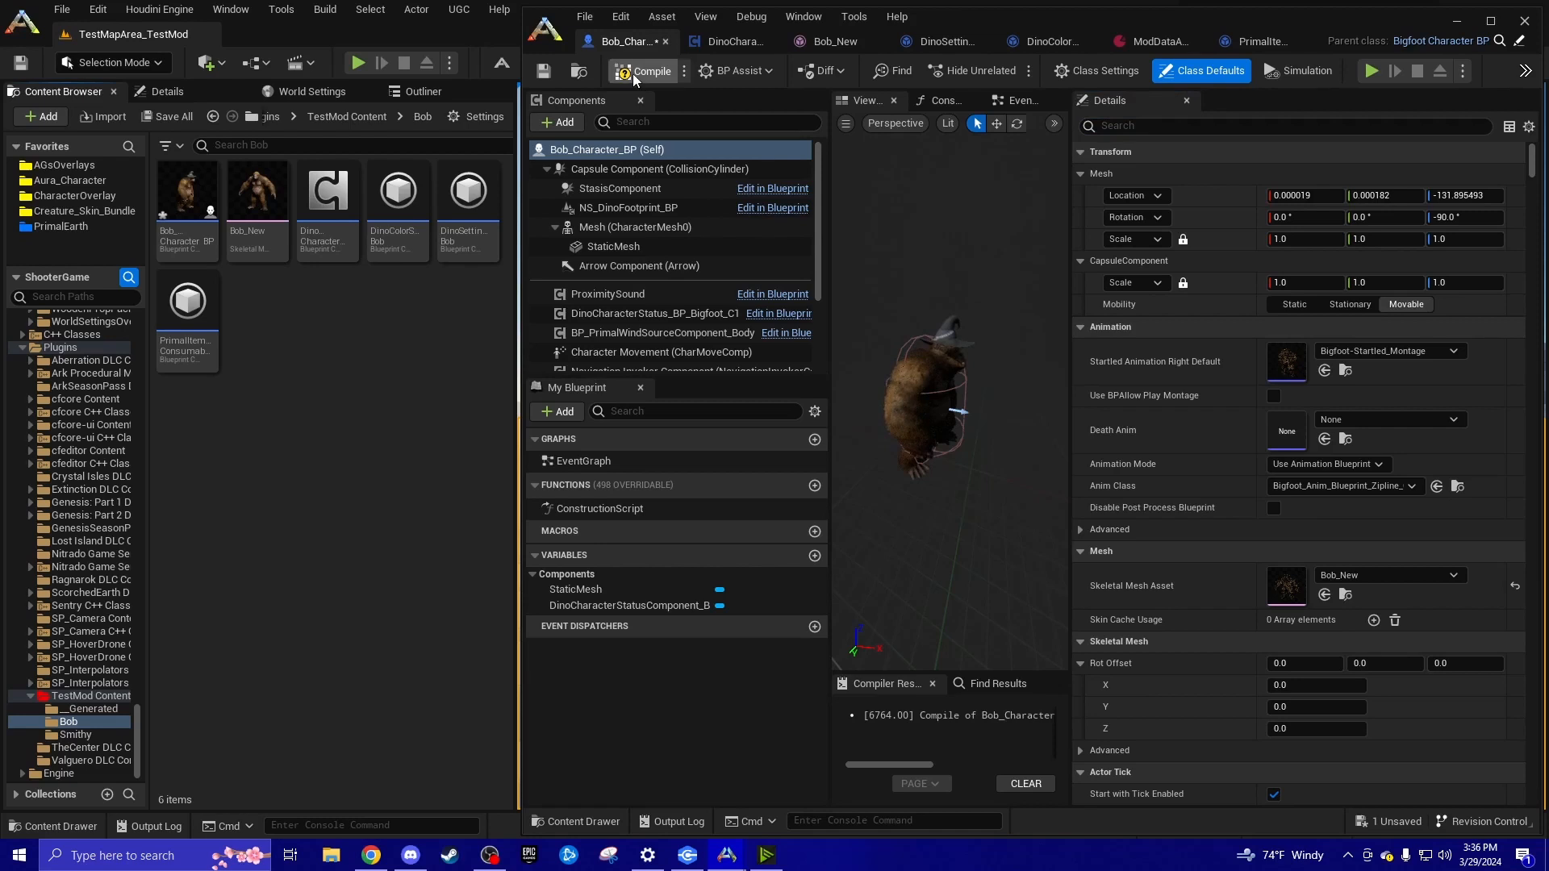
left_click(543, 70)
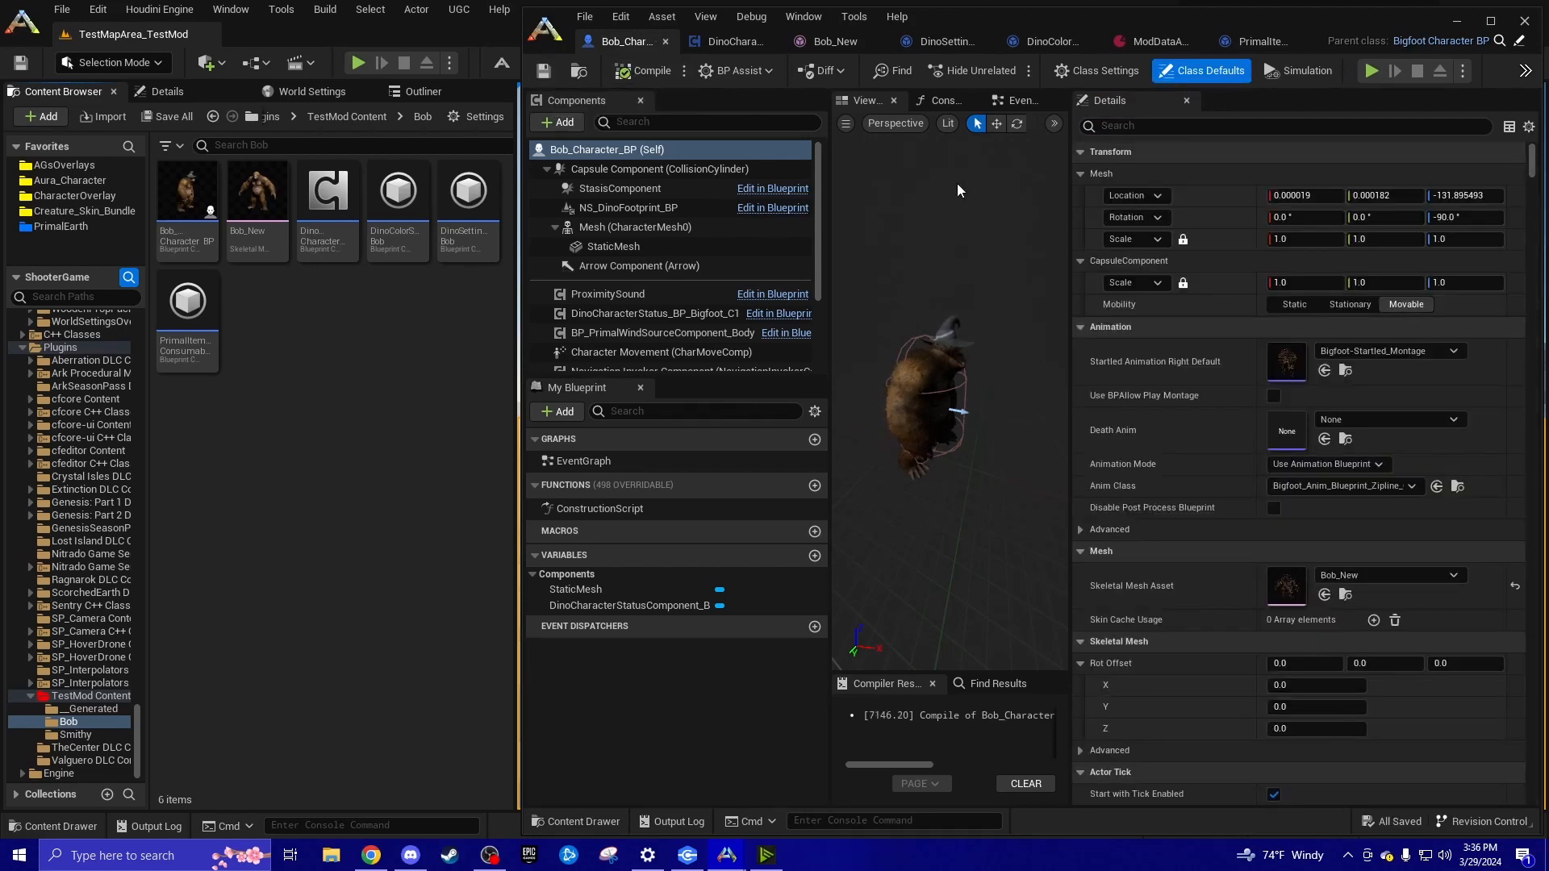
Show Bob_Character_BP's Event Graph and enlarge the graph area
left_click(1021, 101)
left_click_drag(1070, 181, 1201, 176)
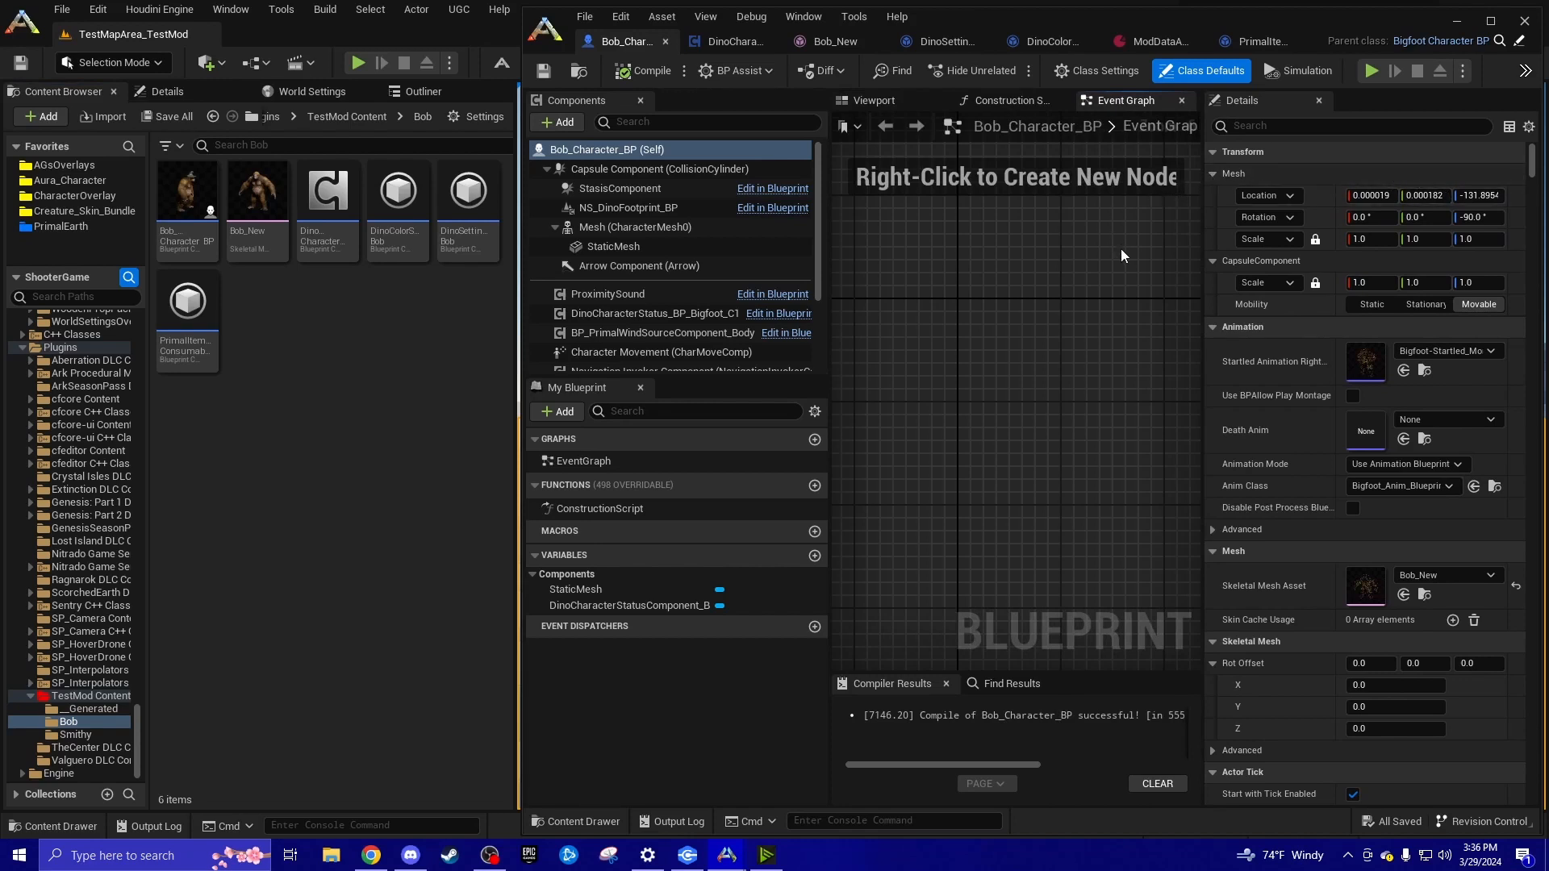
left_click_drag(831, 293, 770, 296)
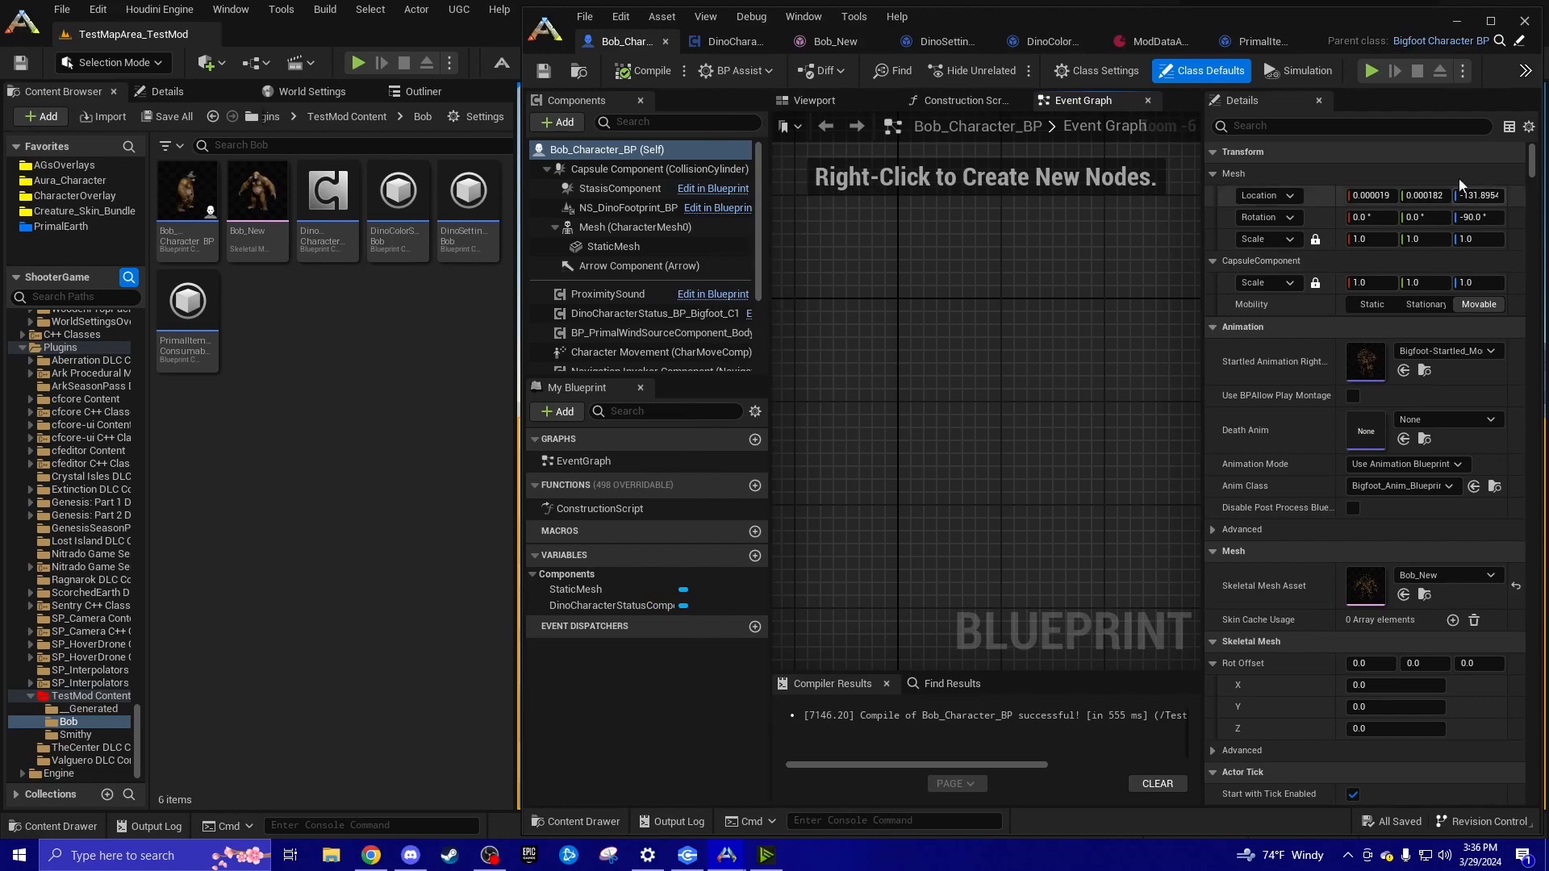
Filter Bob_Character_BP's properties by "melee" and "damage type" to examine the Melee Damage Type of each Attack Infos entry
left_click(1320, 127)
type("melee")
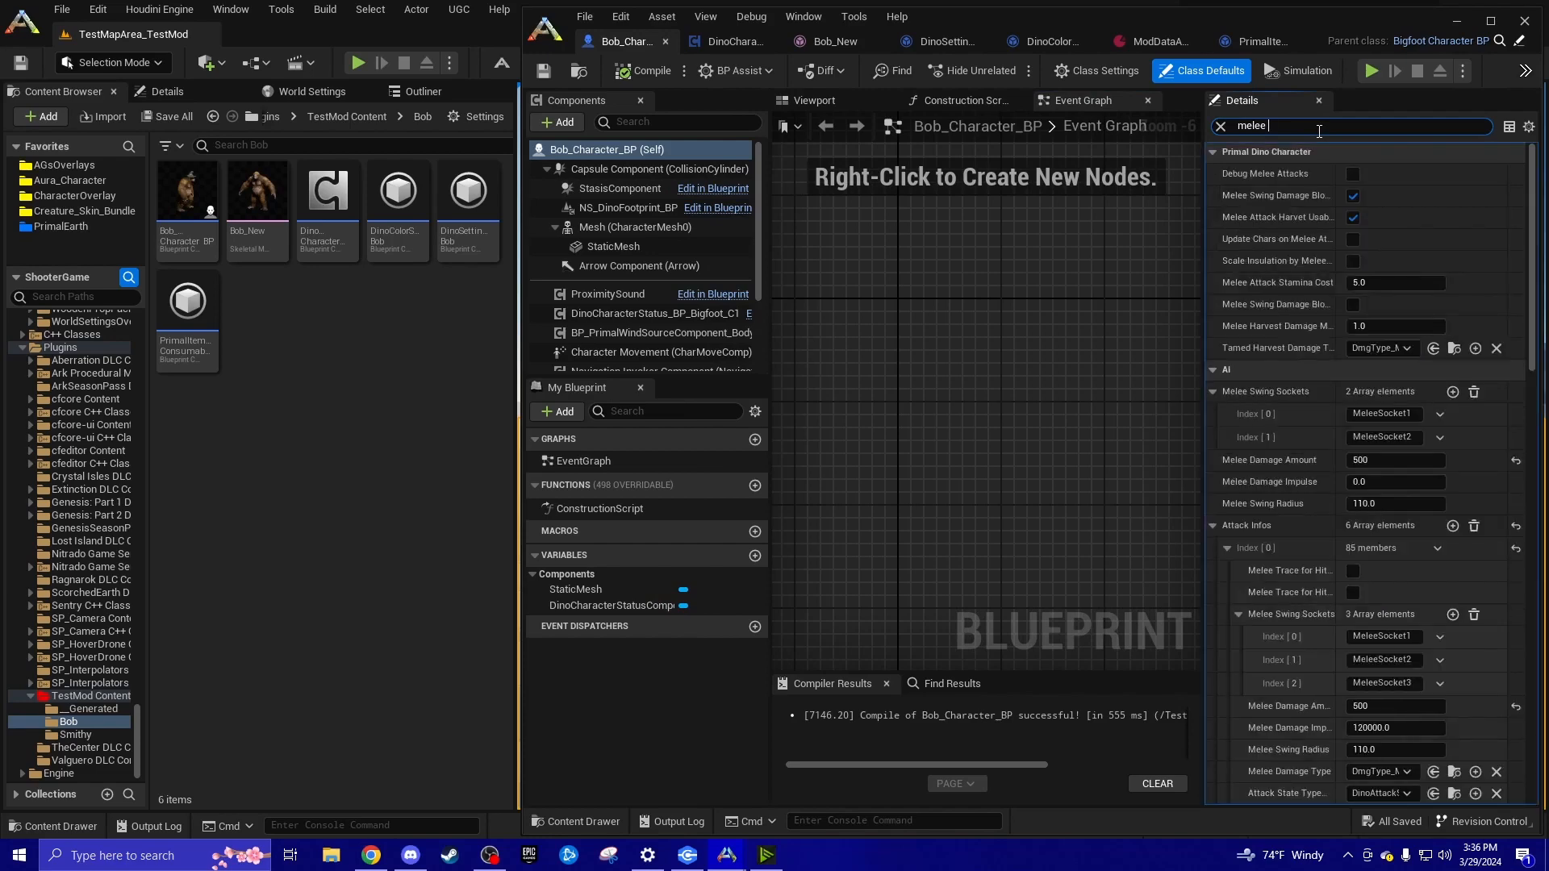
key("BackSpace")
key("BackSpace")
key("BackSpace")
key("BackSpace")
key("BackSpace")
type("damage type")
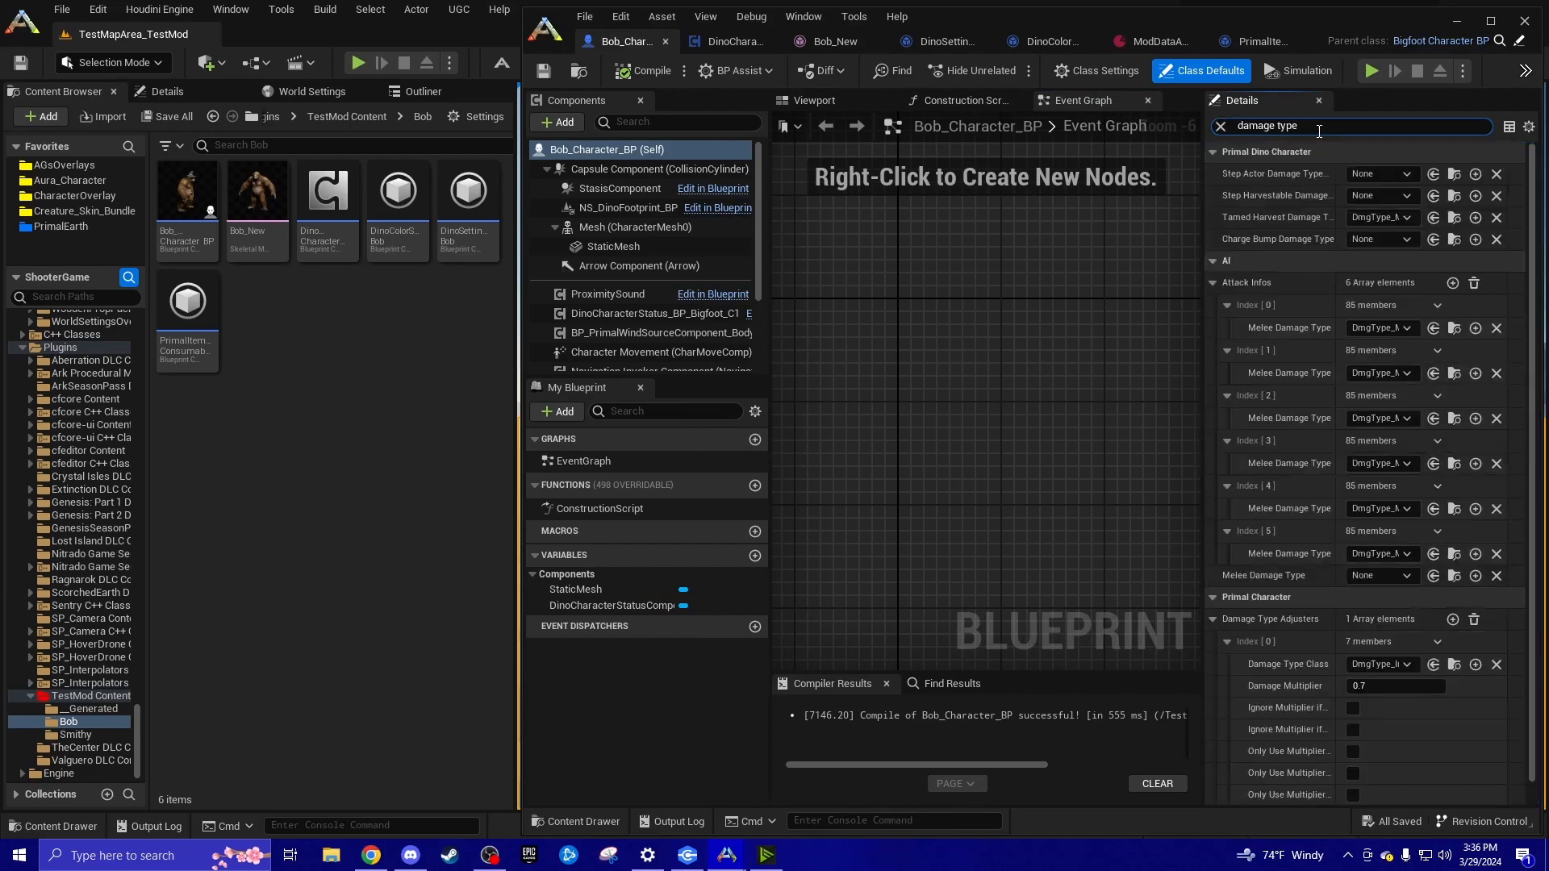
left_click(1077, 270)
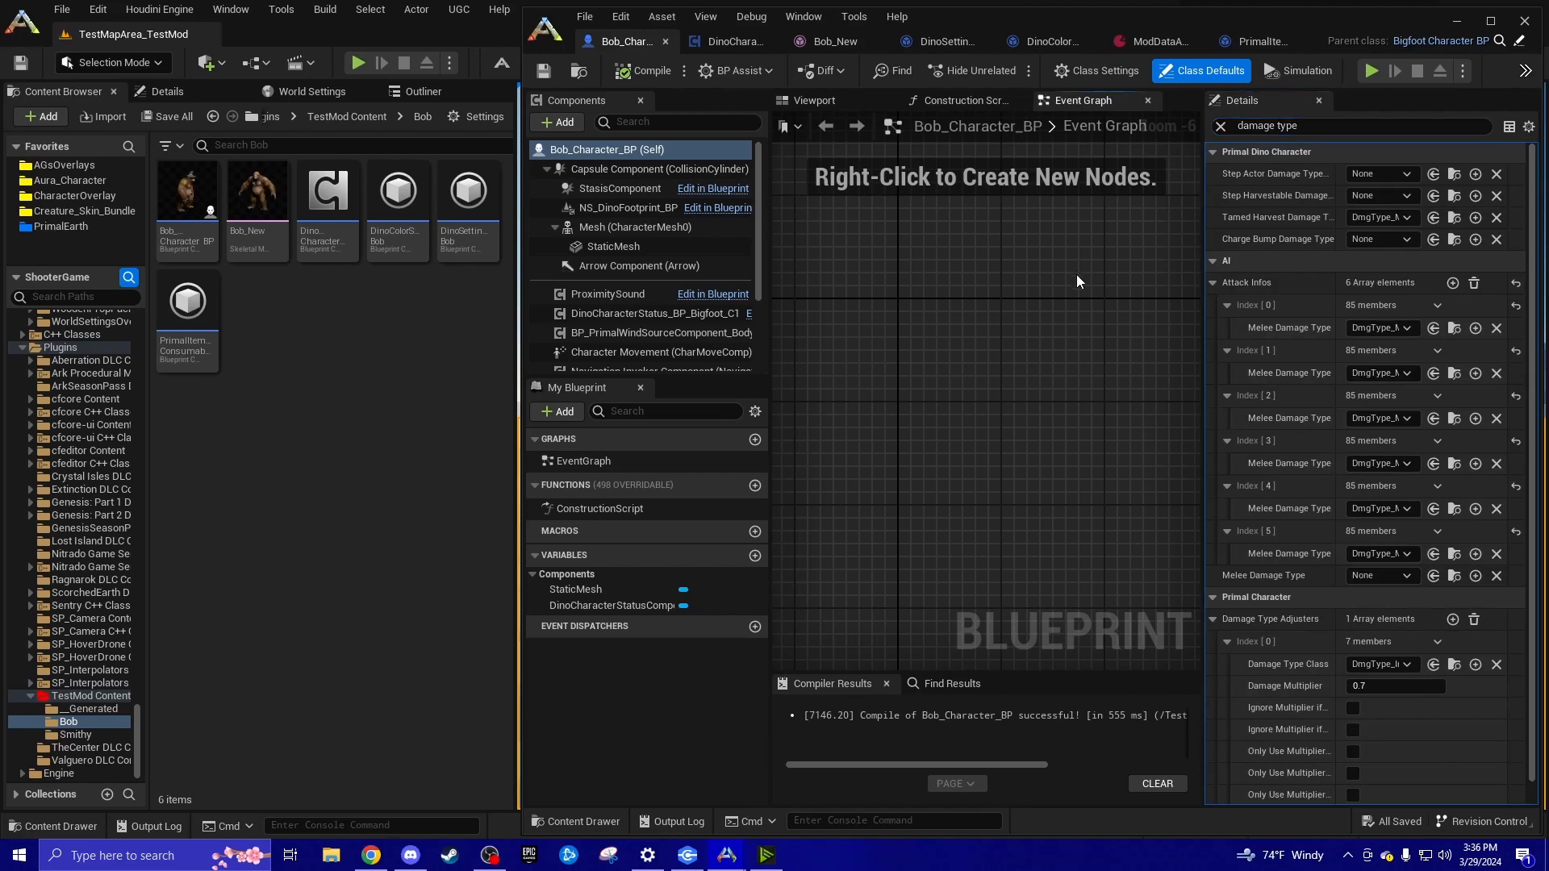
left_click_drag(1203, 265, 1034, 265)
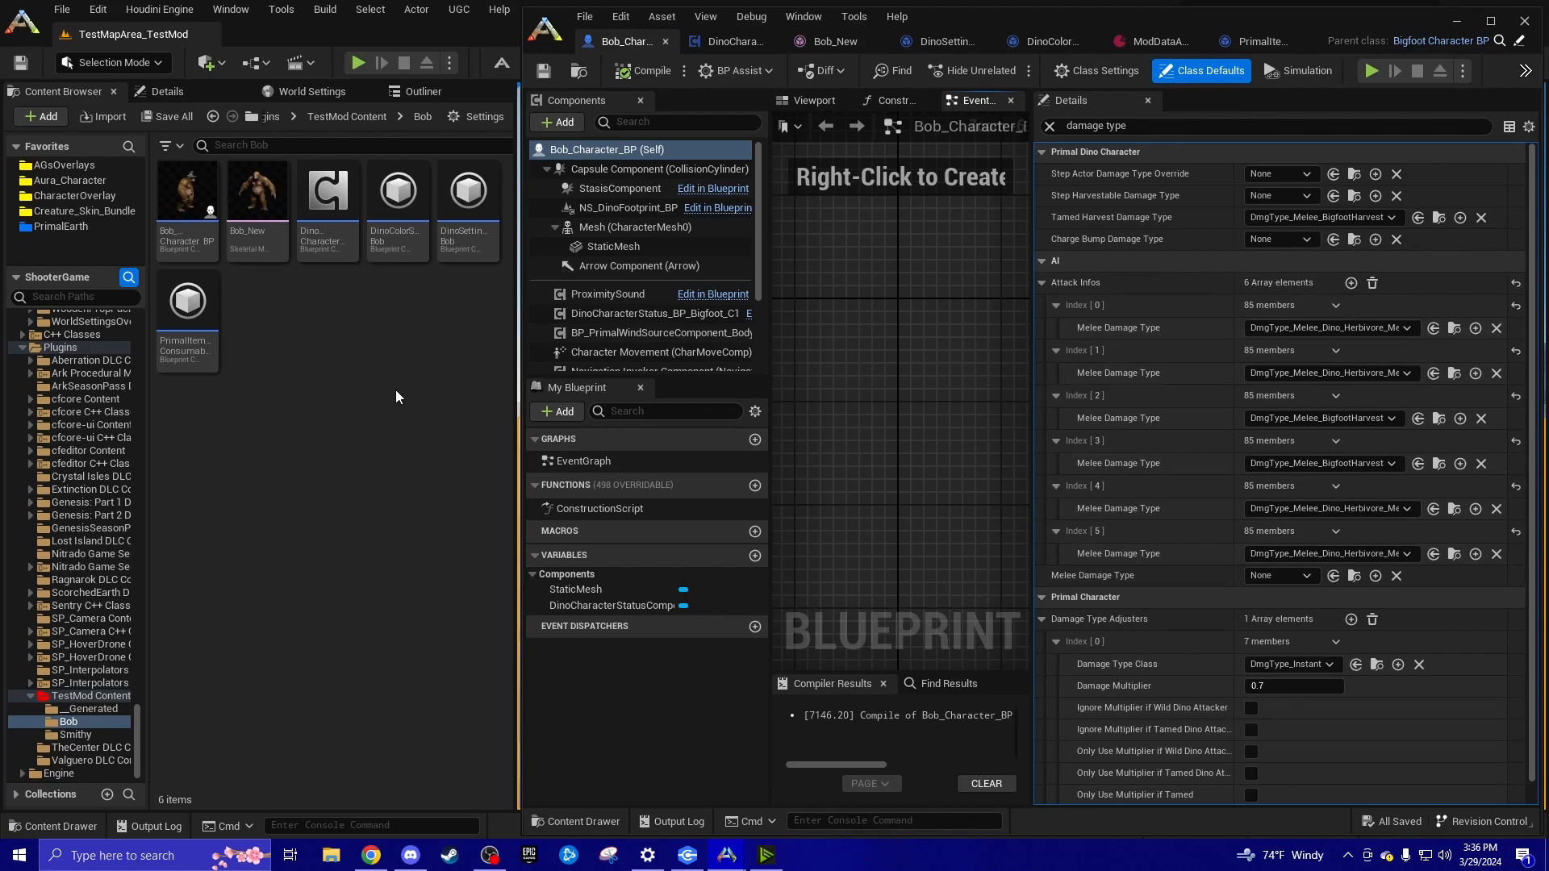
left_click_drag(1031, 240, 1183, 242)
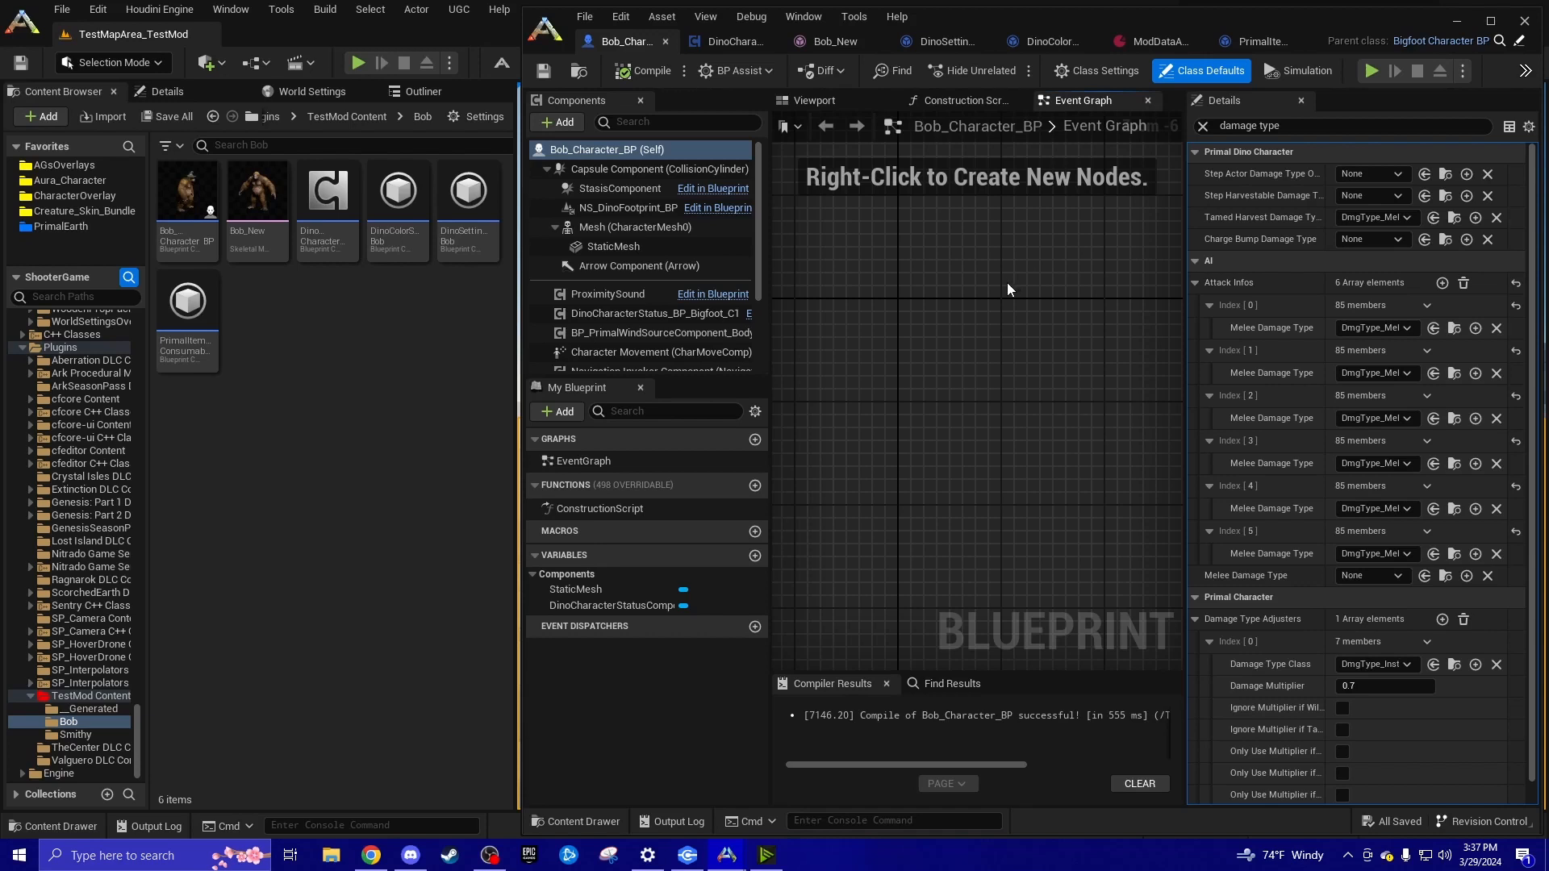
Close the blueprint editor window and look across the test map's floor in the level viewport
left_click(1523, 21)
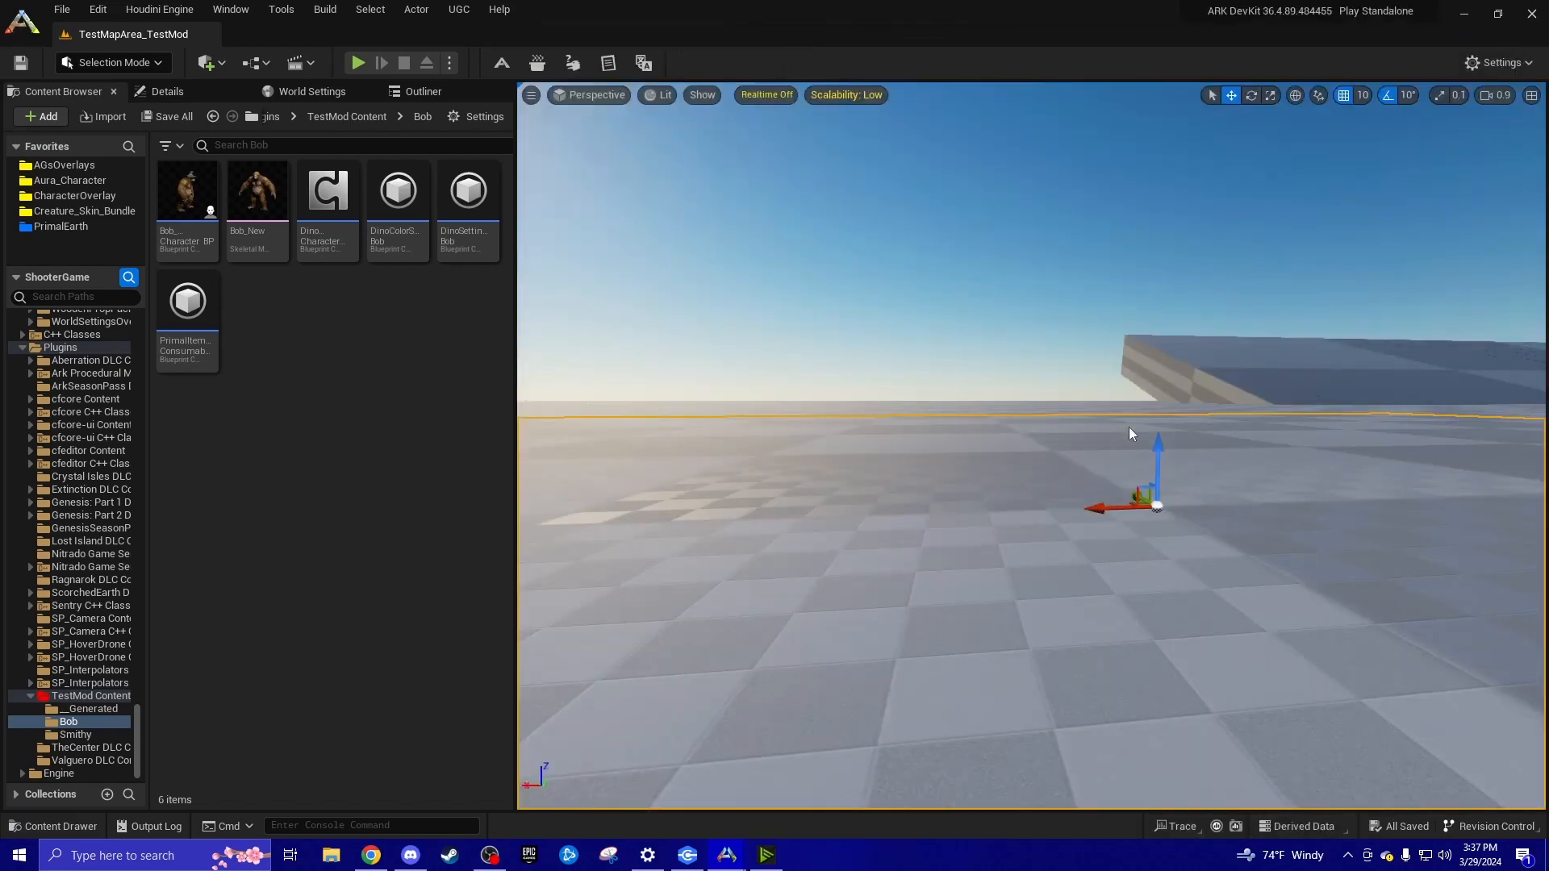
right_click(942, 437)
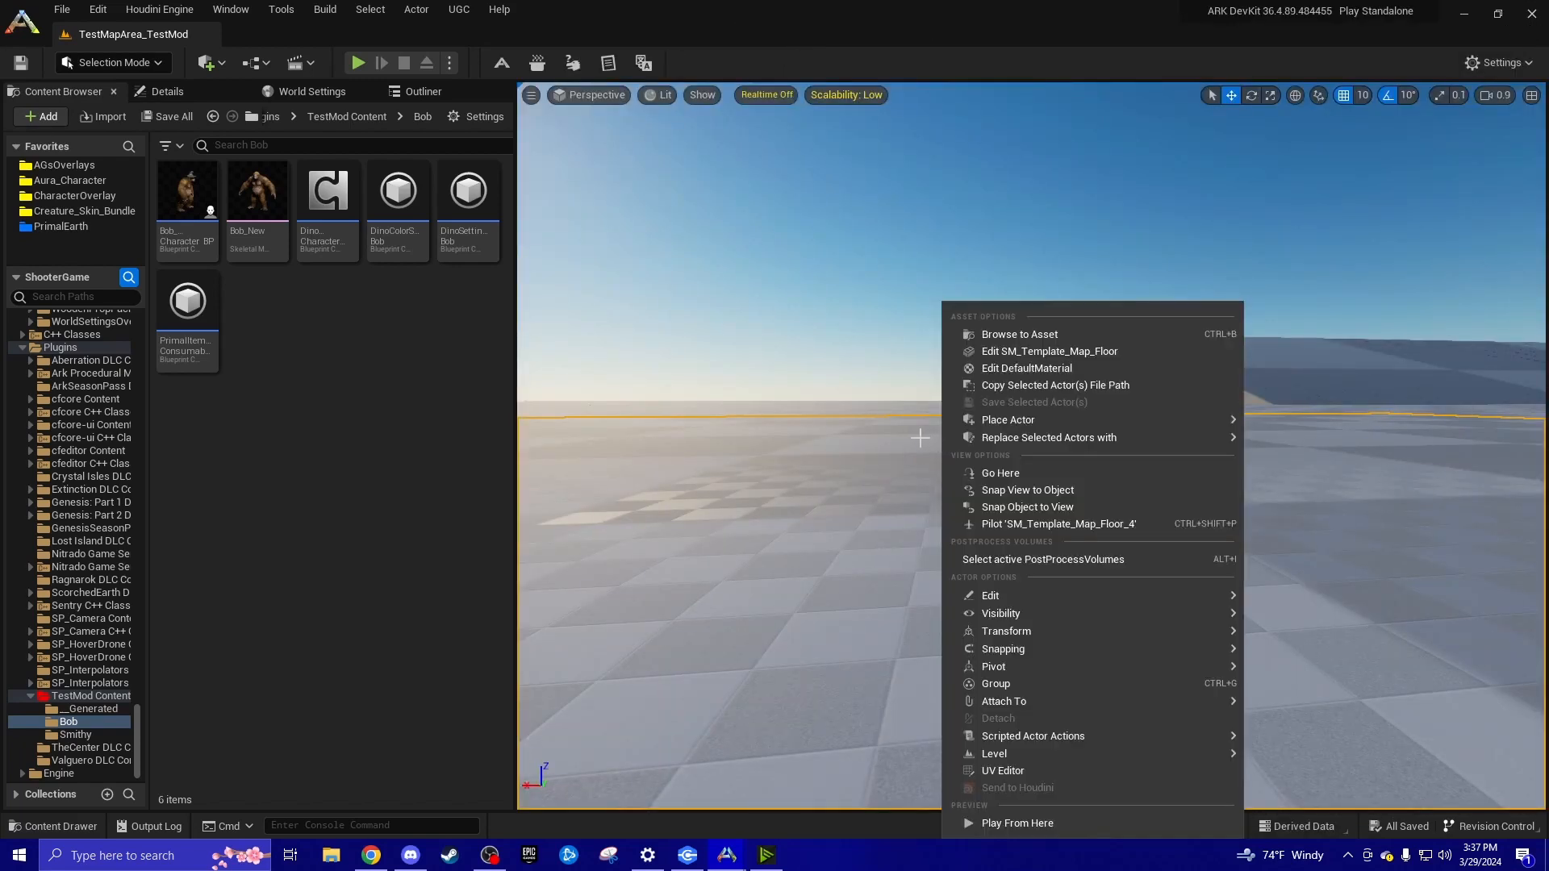
left_click(855, 371)
right_click_drag(1017, 488, 996, 684)
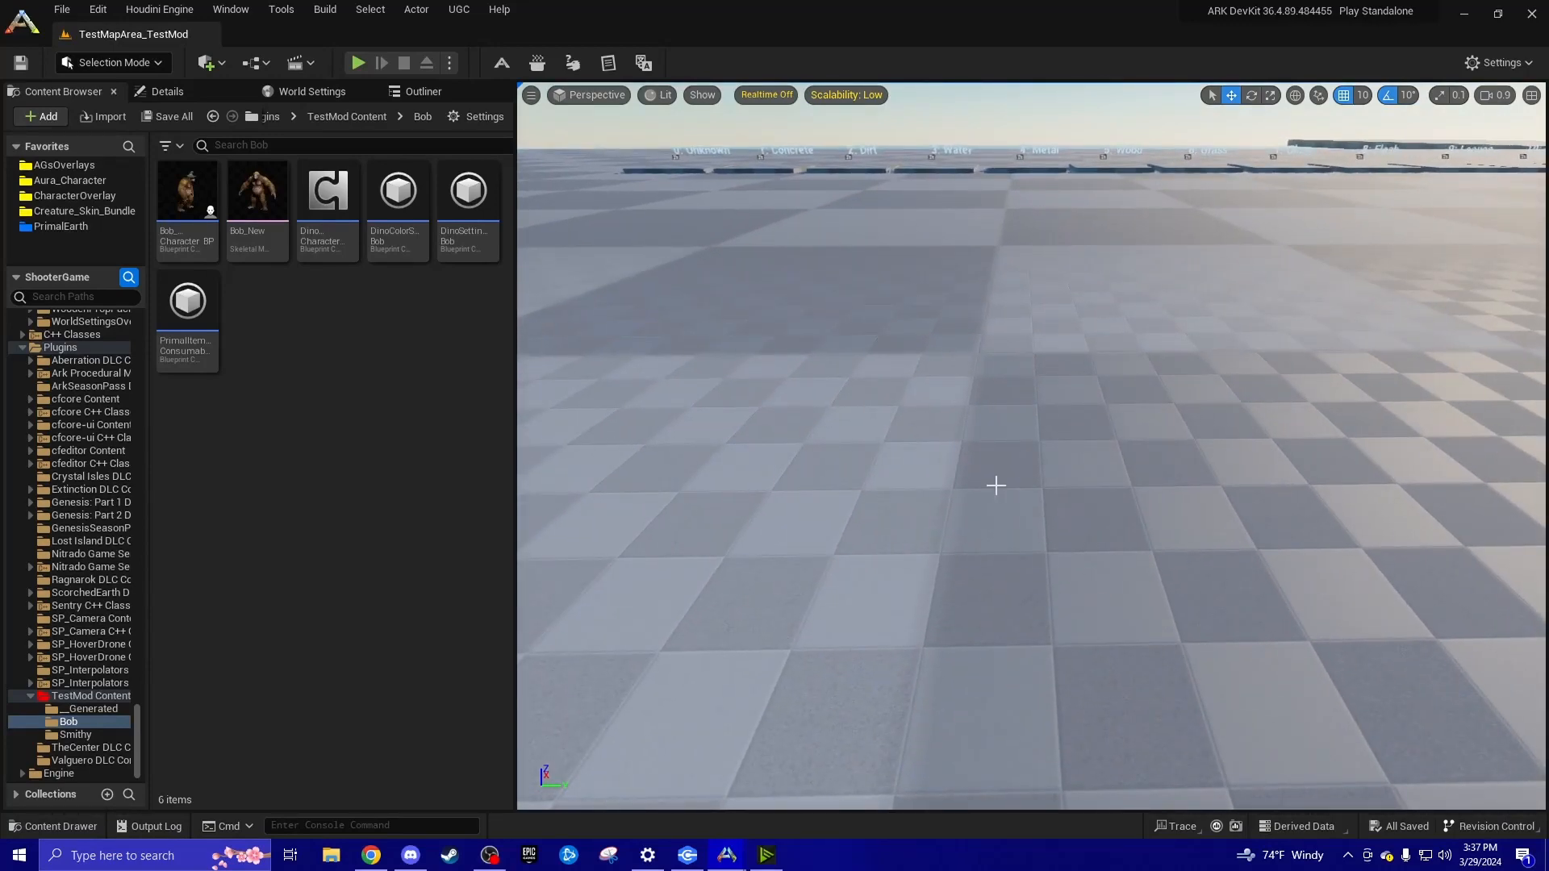
mouse_move(1017, 481)
right_mouse_down()
mouse_move(1013, 413)
mouse_move(1020, 482)
right_mouse_up()
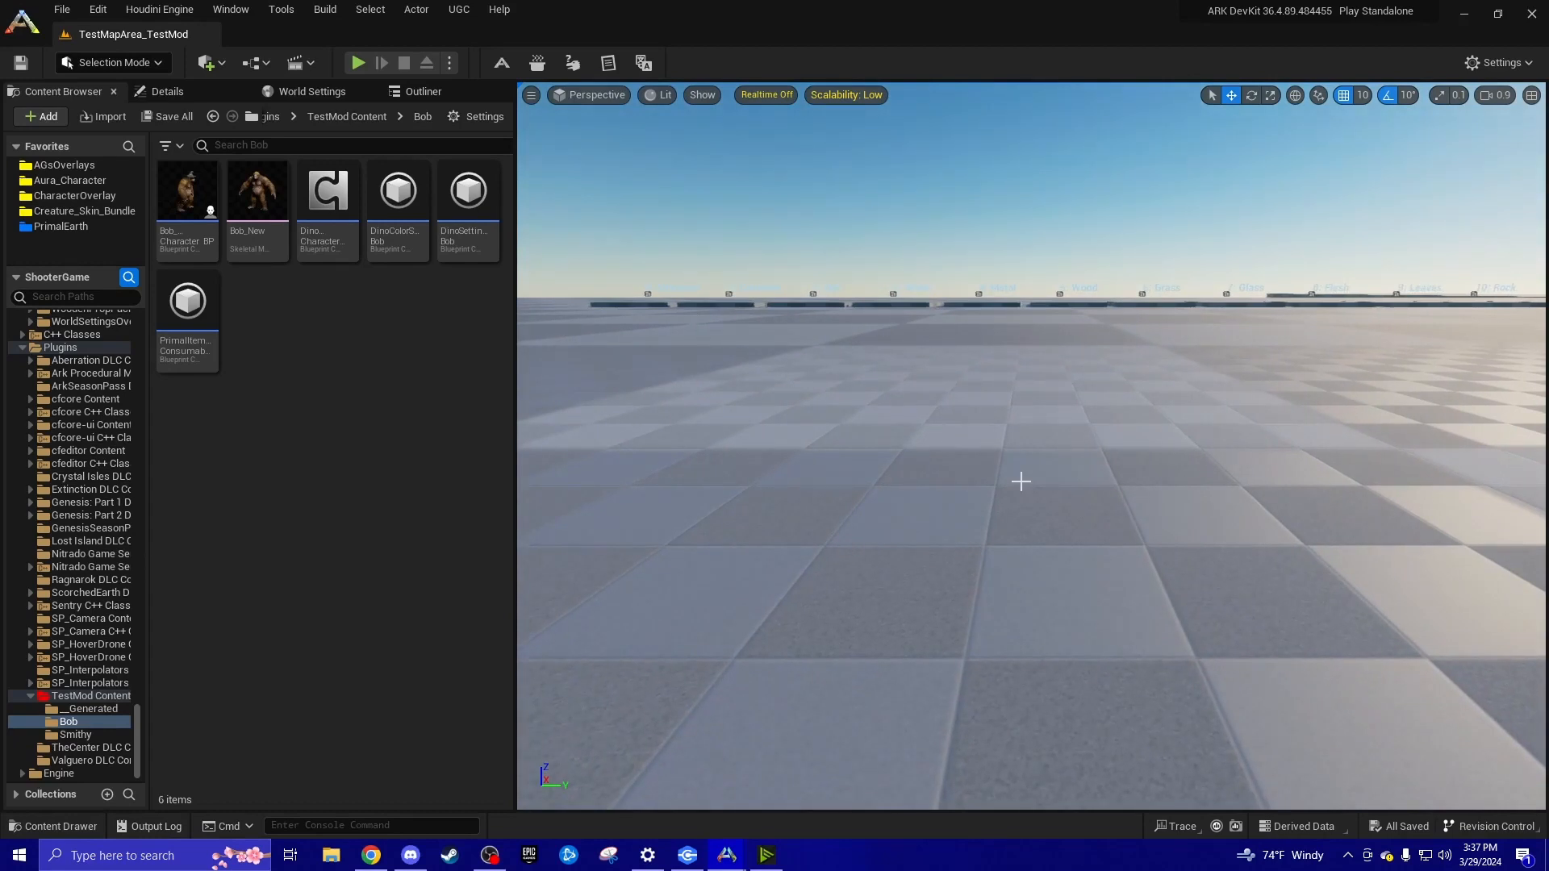
right_click(895, 432)
left_click(500, 490)
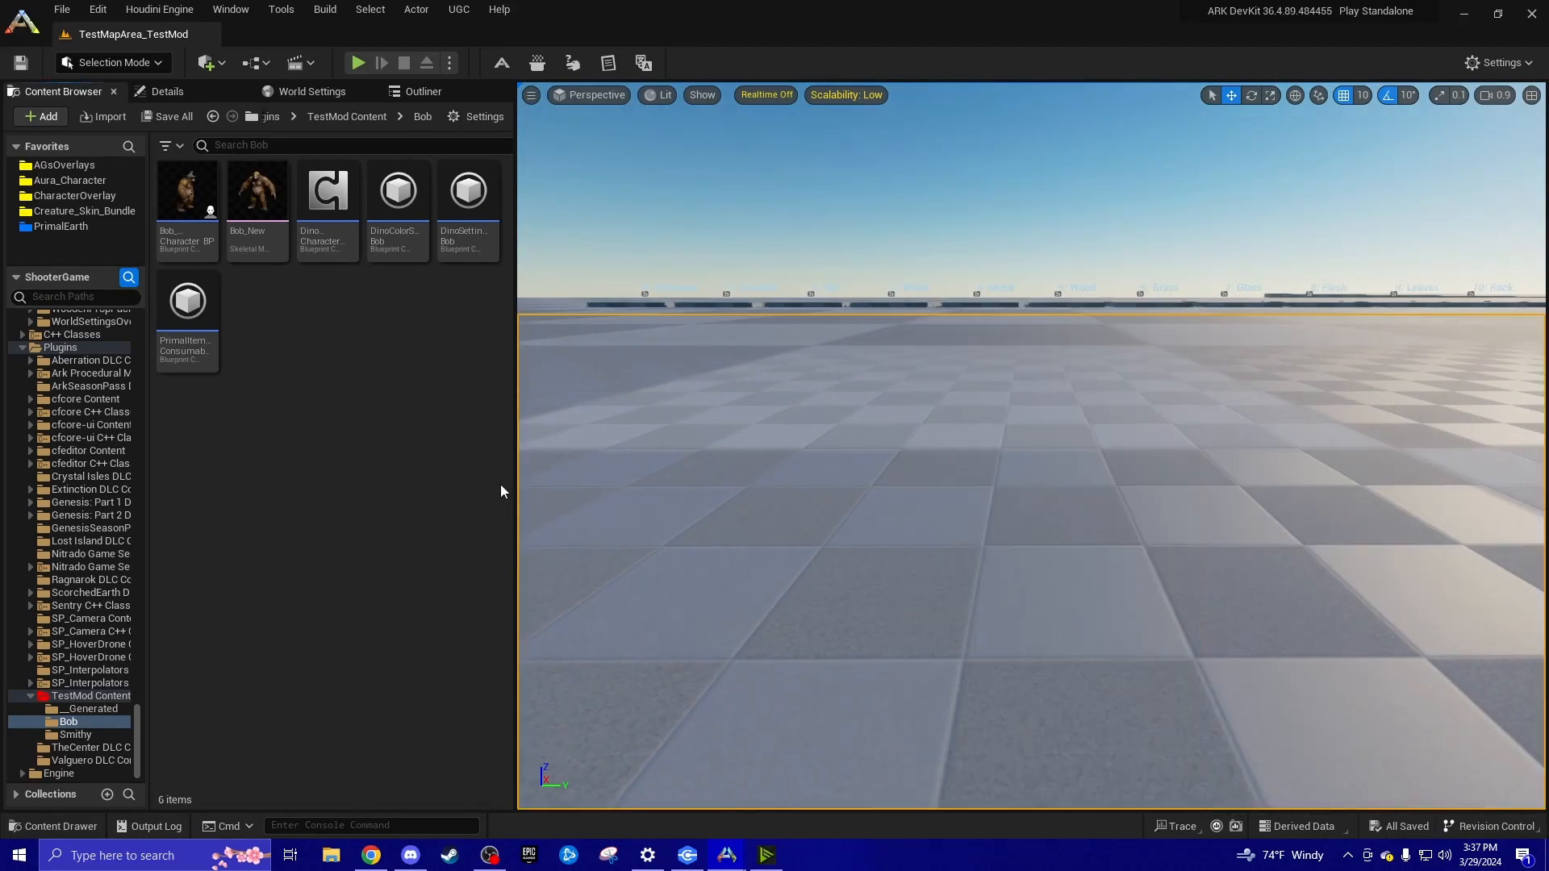
Open ModDataAsset_TestMod from the TestMod Content folder and collapse its Mod Data Asset and Player Data categories to reach the NPC settings
left_click(50, 696)
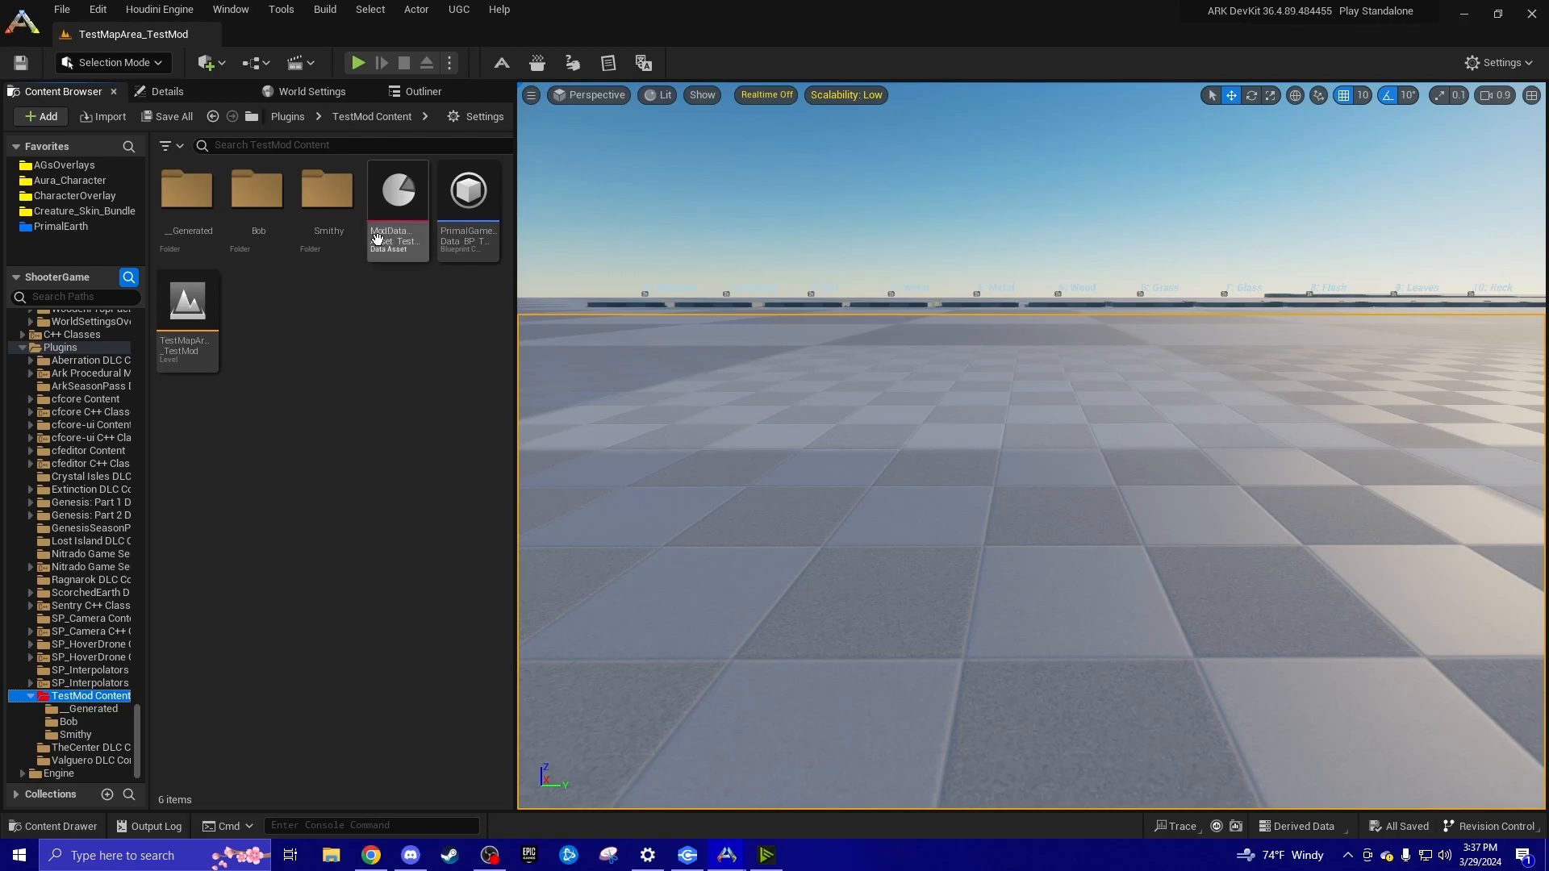
double_click(395, 211)
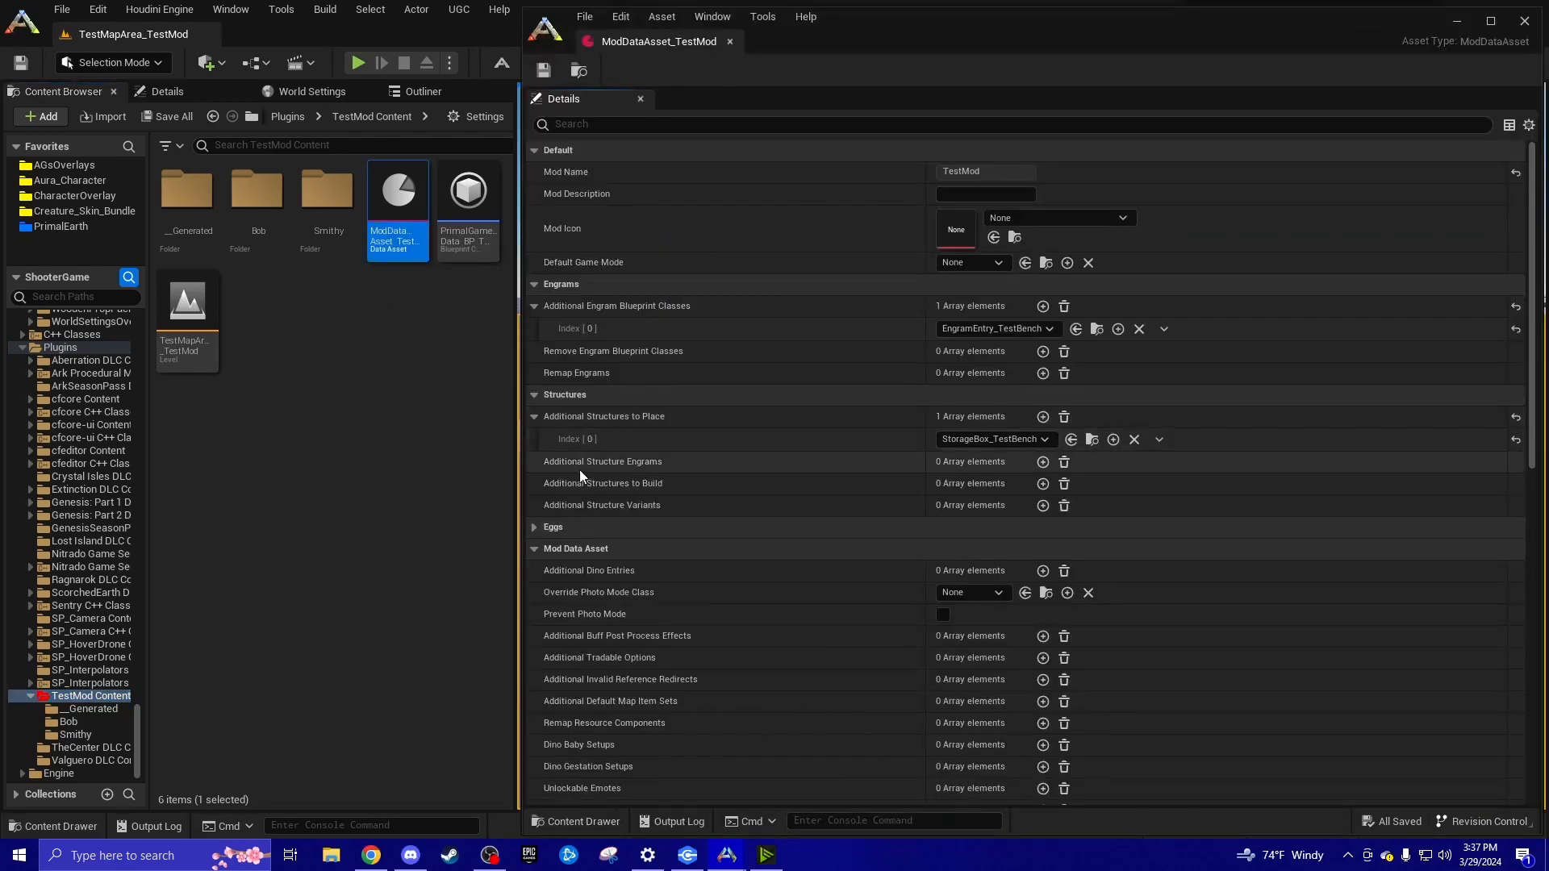
left_click(533, 547)
left_click(539, 592)
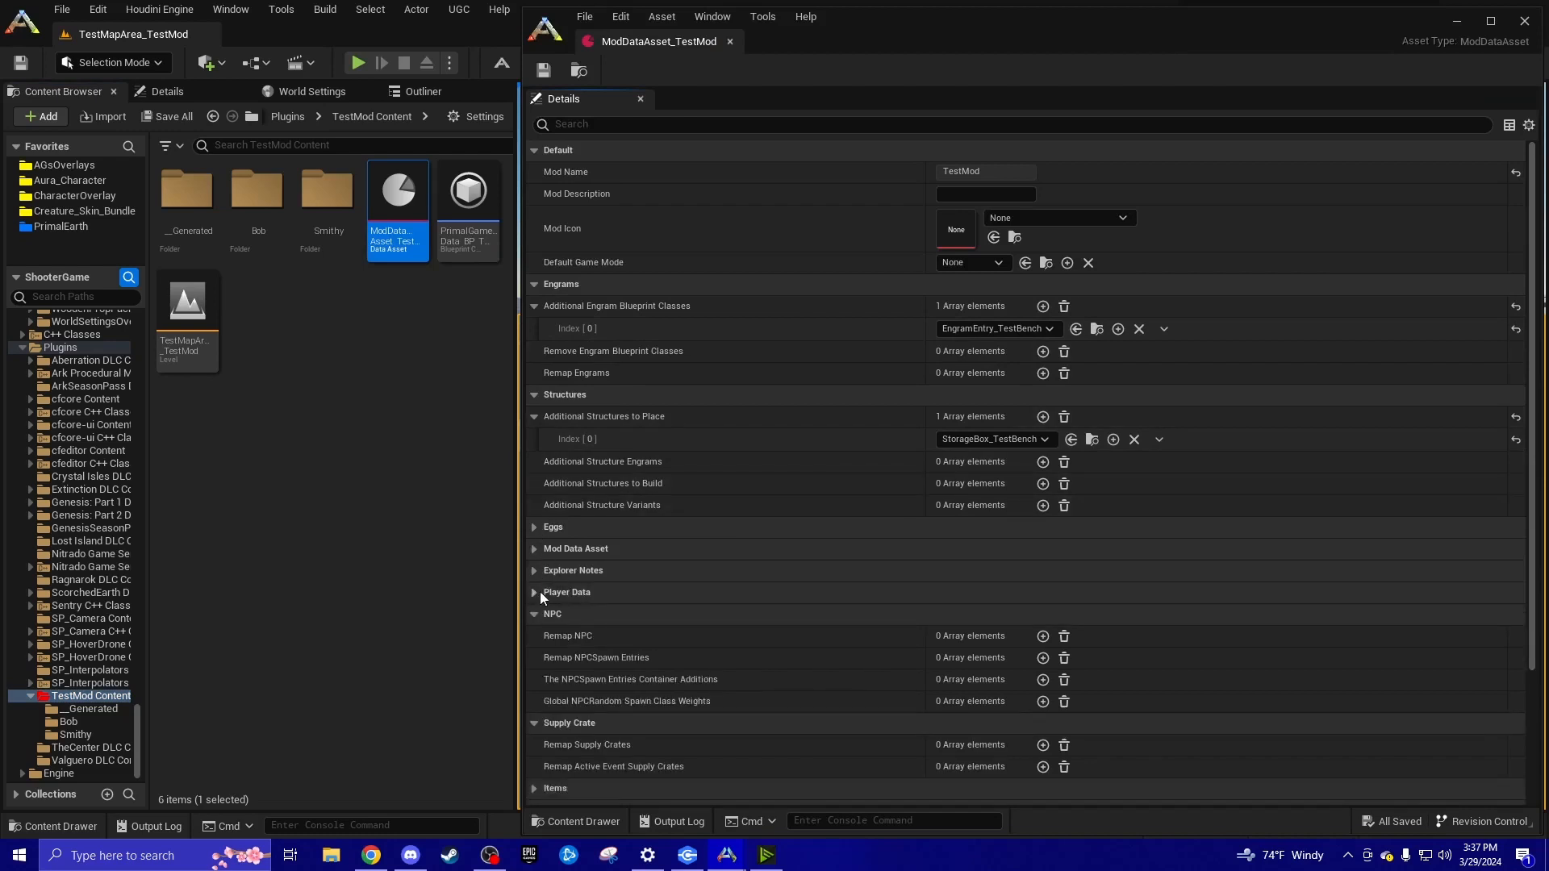
scroll(596, 597, "down", 3)
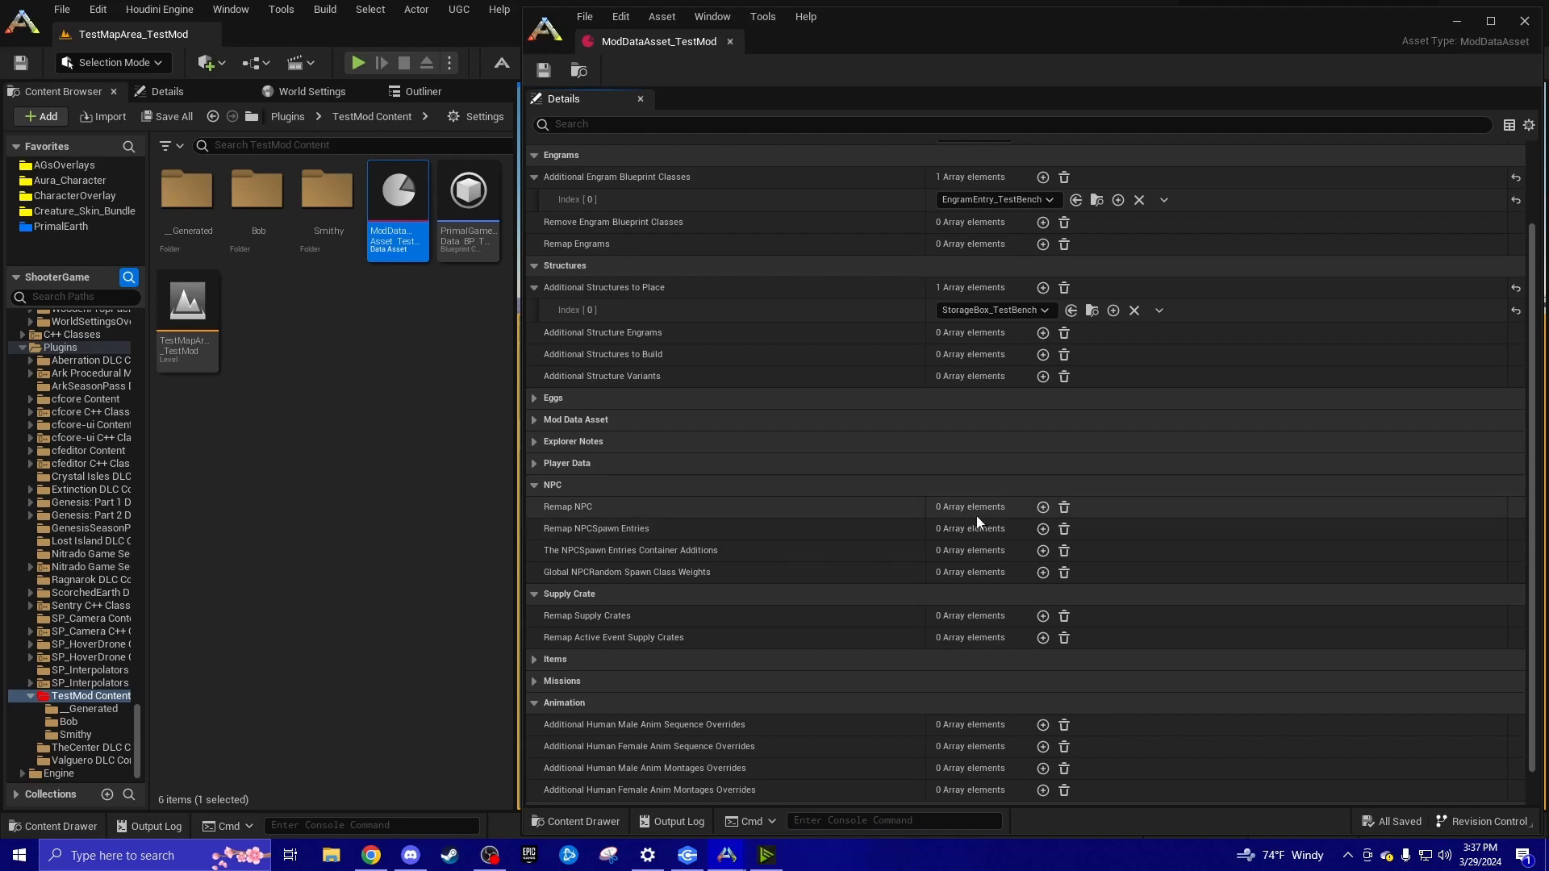
Add a Remap NPC entry from Bigfoot_Character_BP to Bob_Character_BP, and clear the Remap NPC array
left_click(1043, 508)
left_click(548, 530)
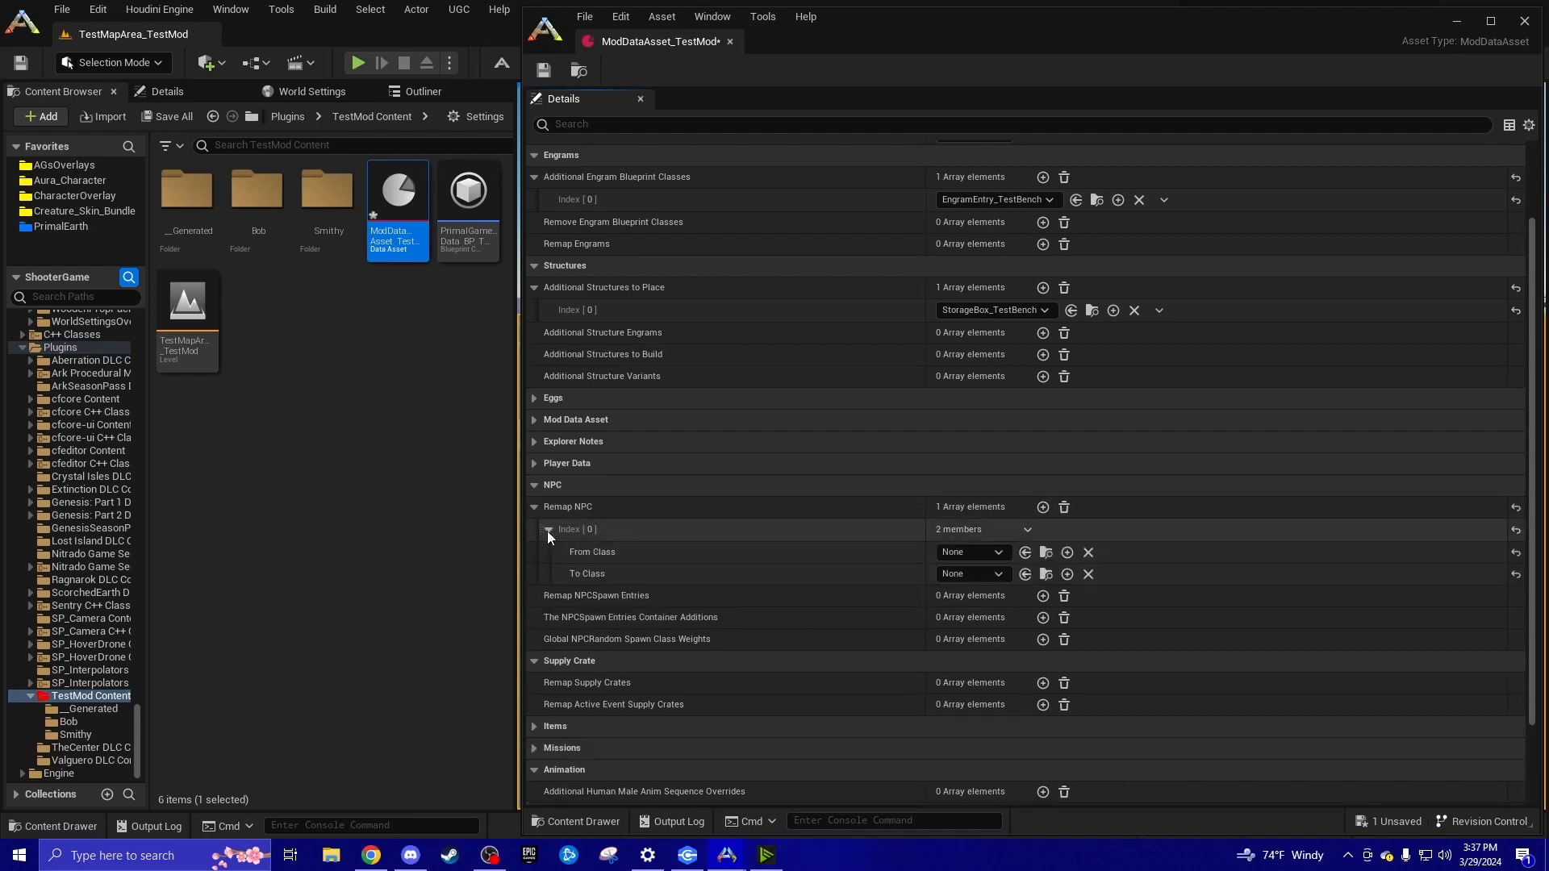
left_click(954, 553)
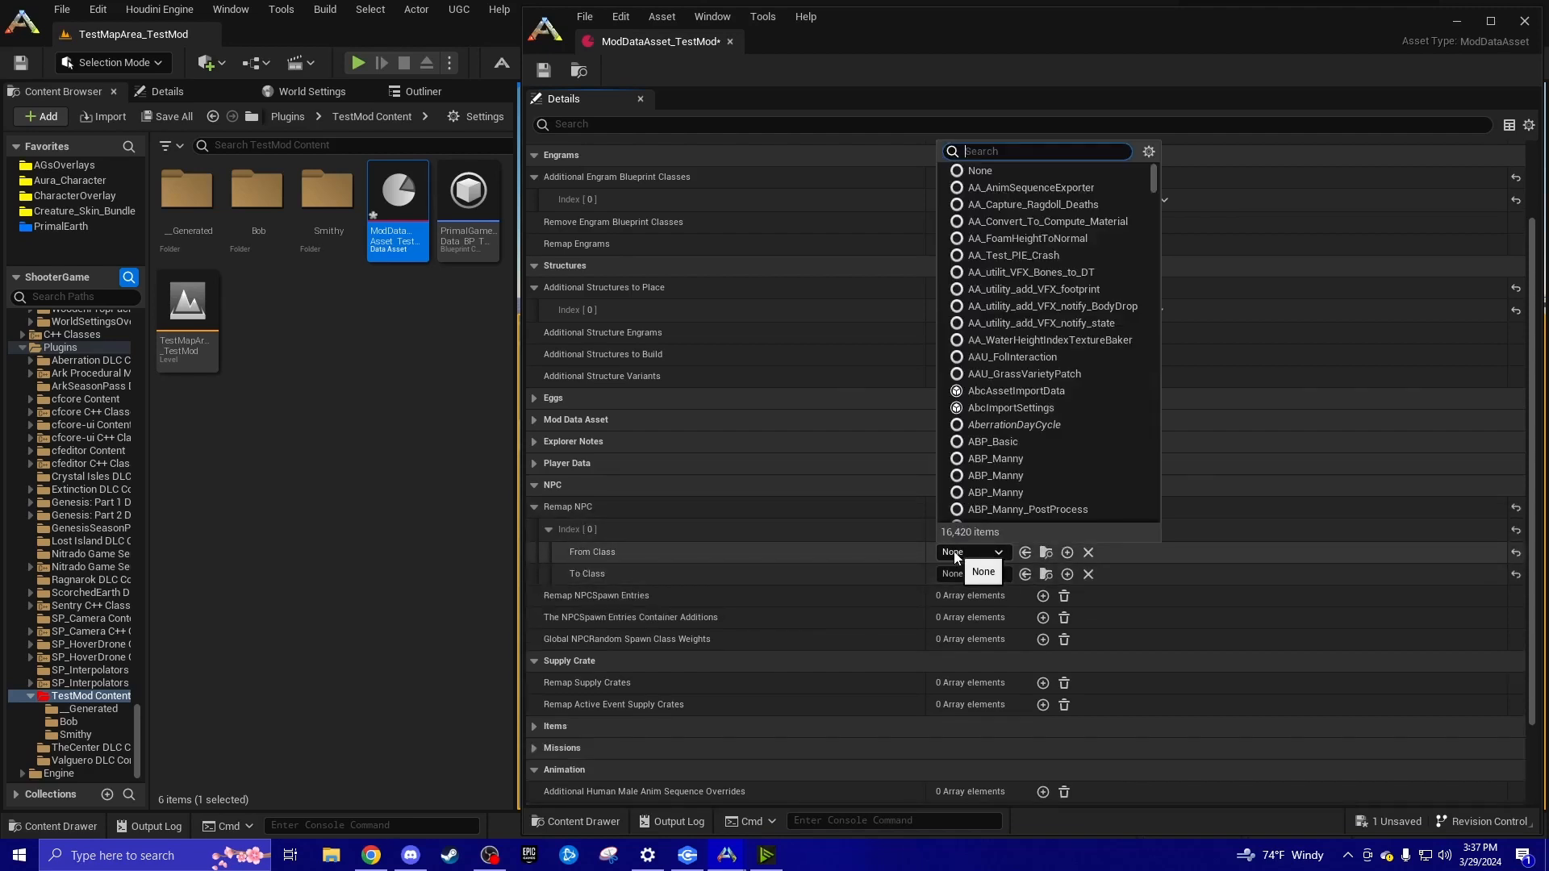
type("bigfoot")
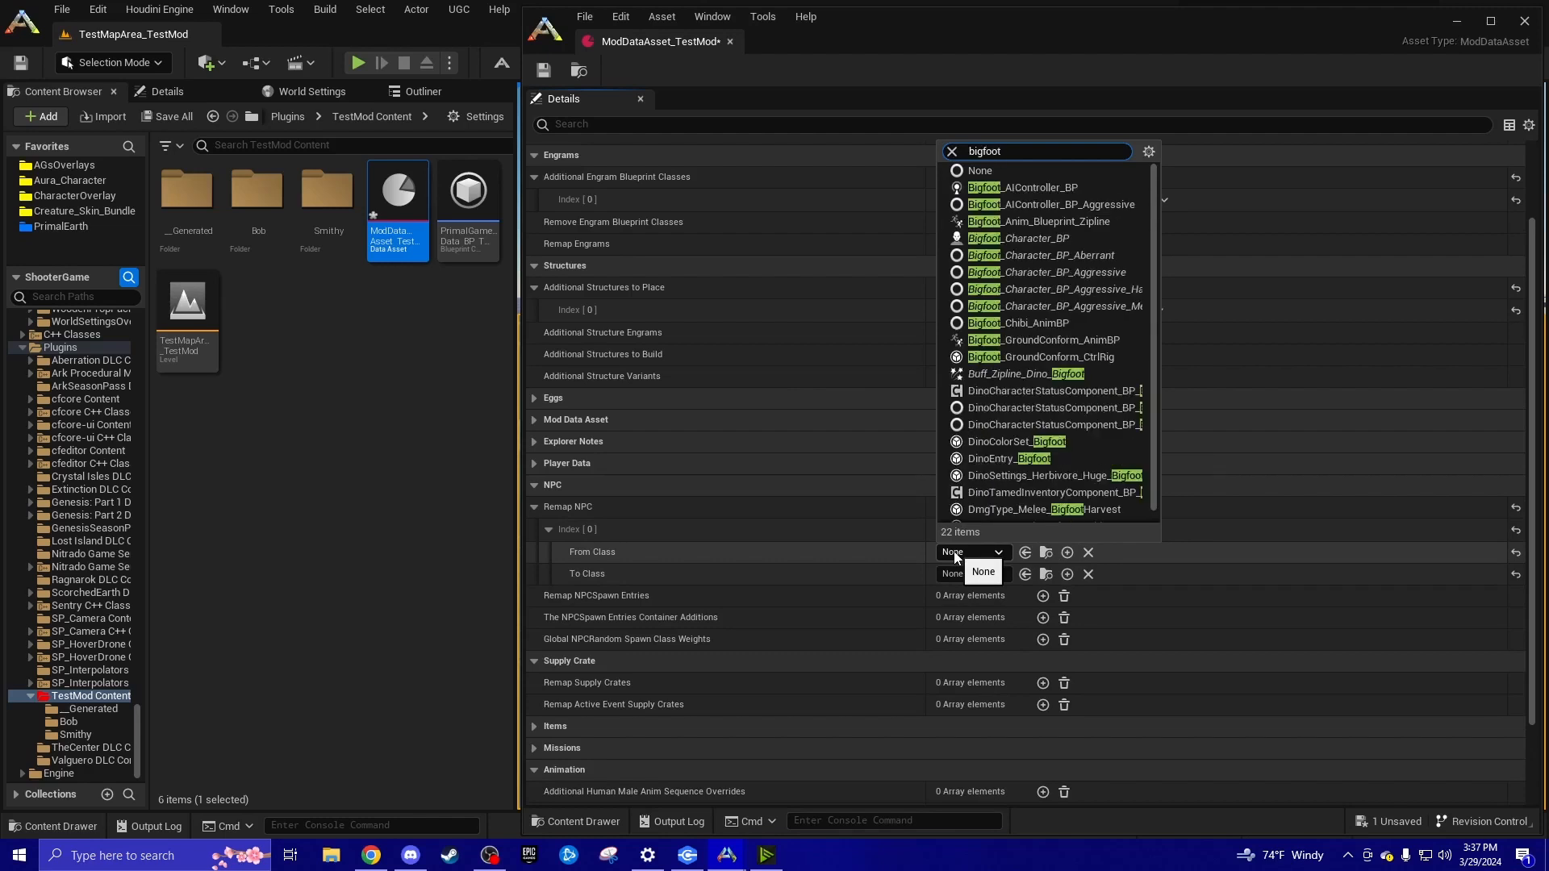
left_click(1035, 238)
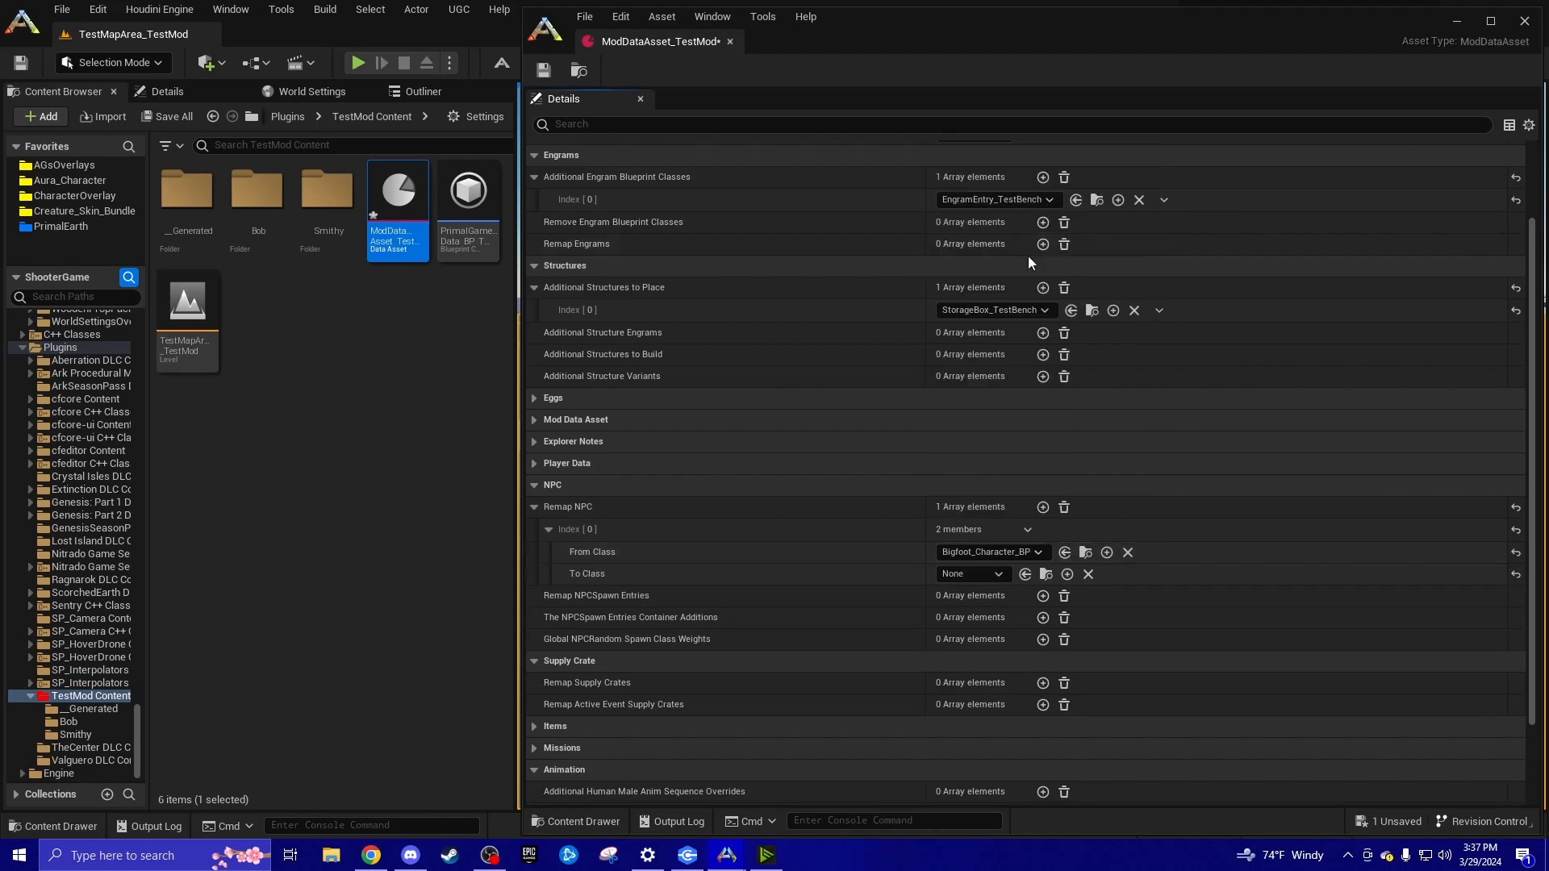
left_click(966, 573)
type("bob")
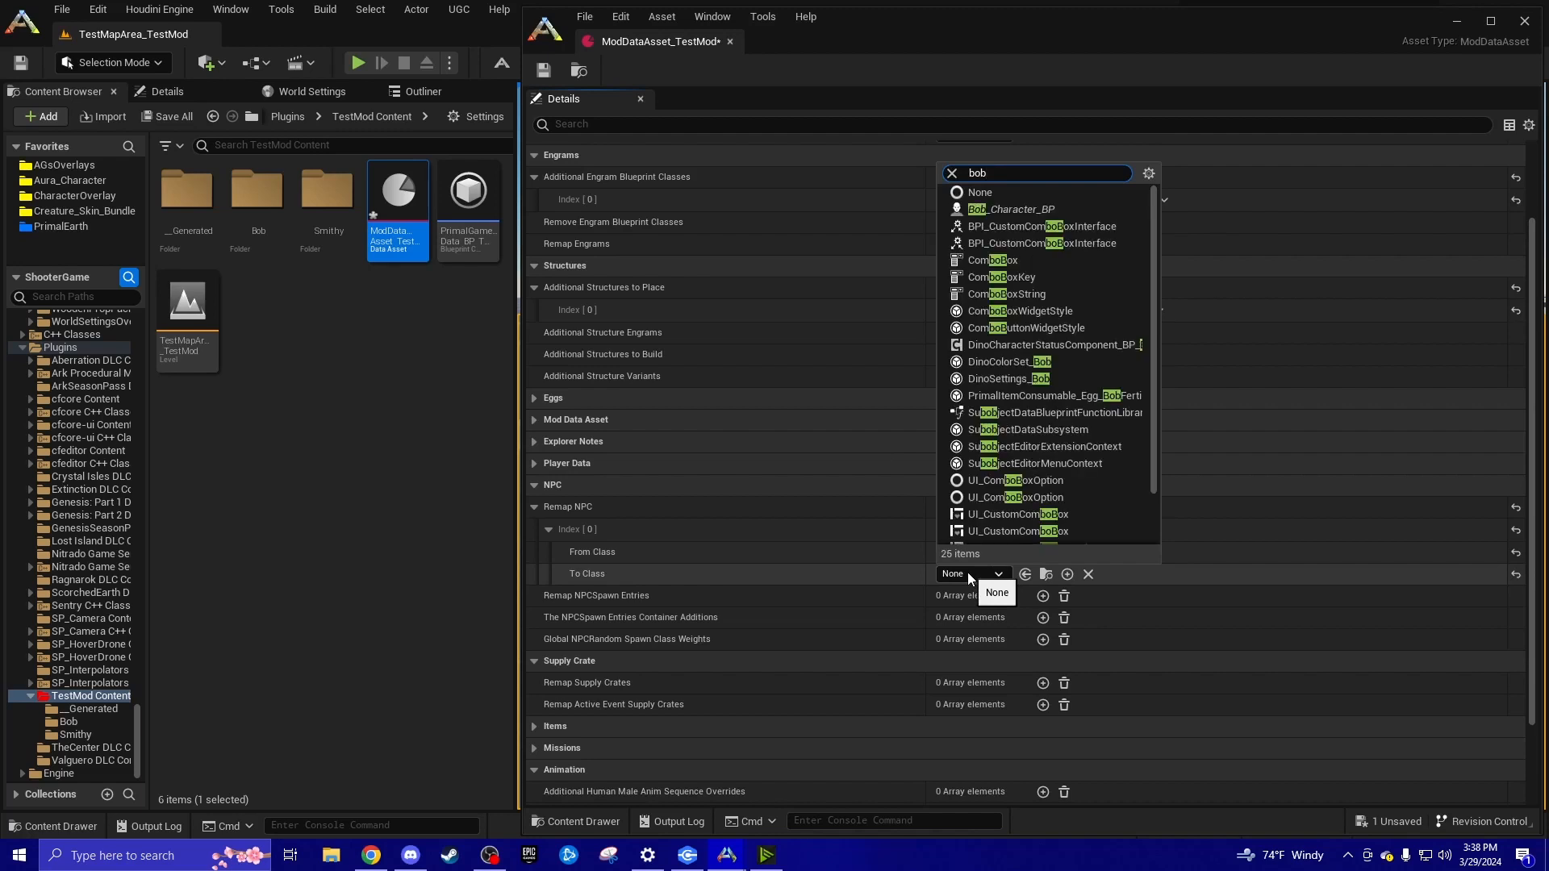
left_click(1004, 210)
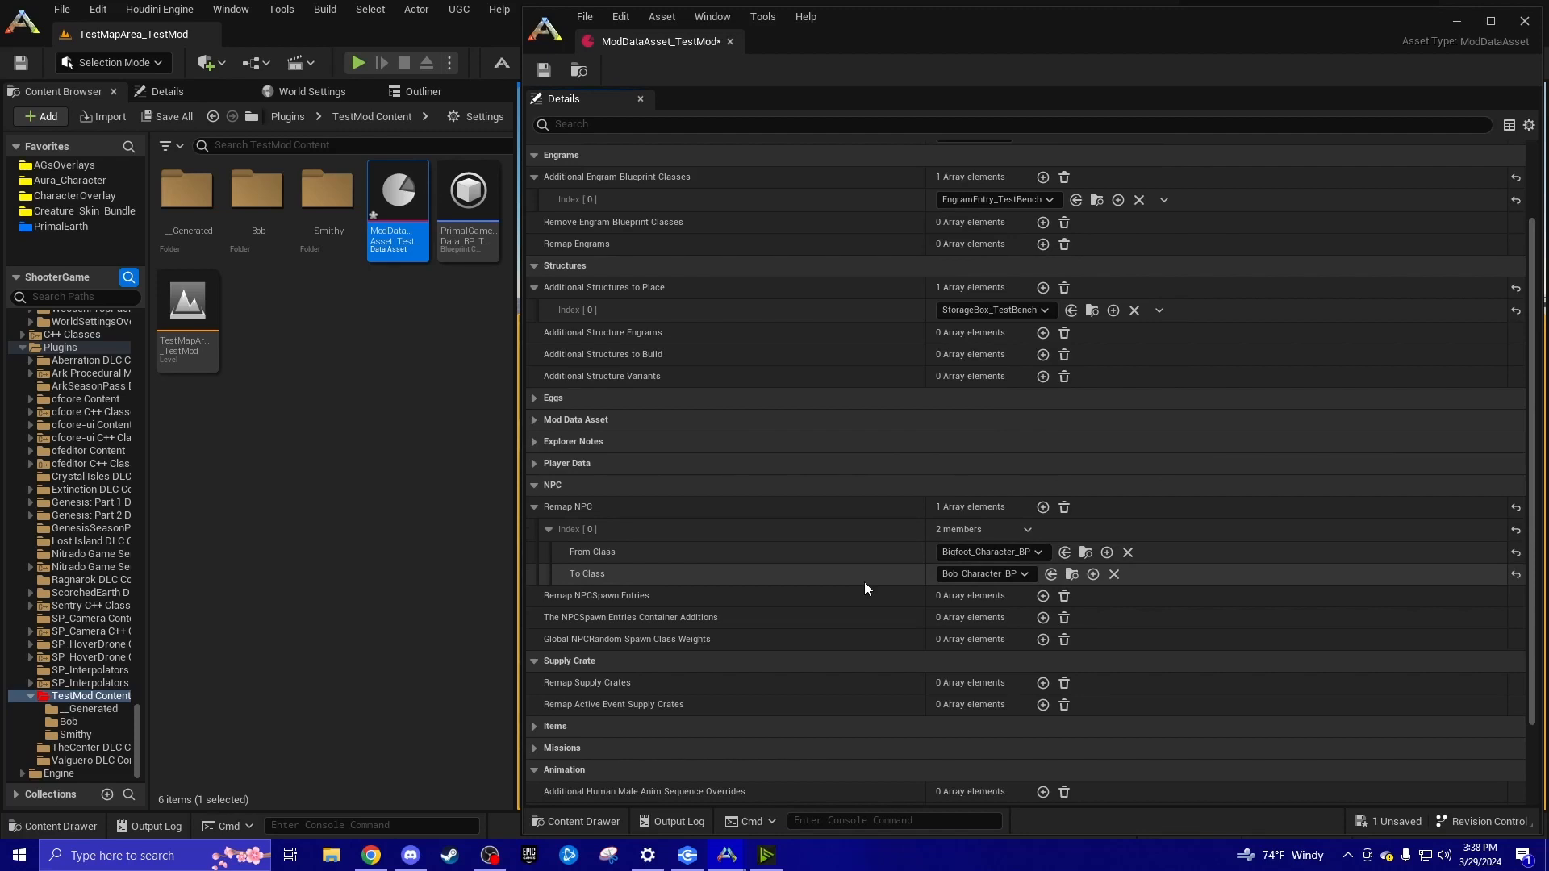
left_click(1064, 507)
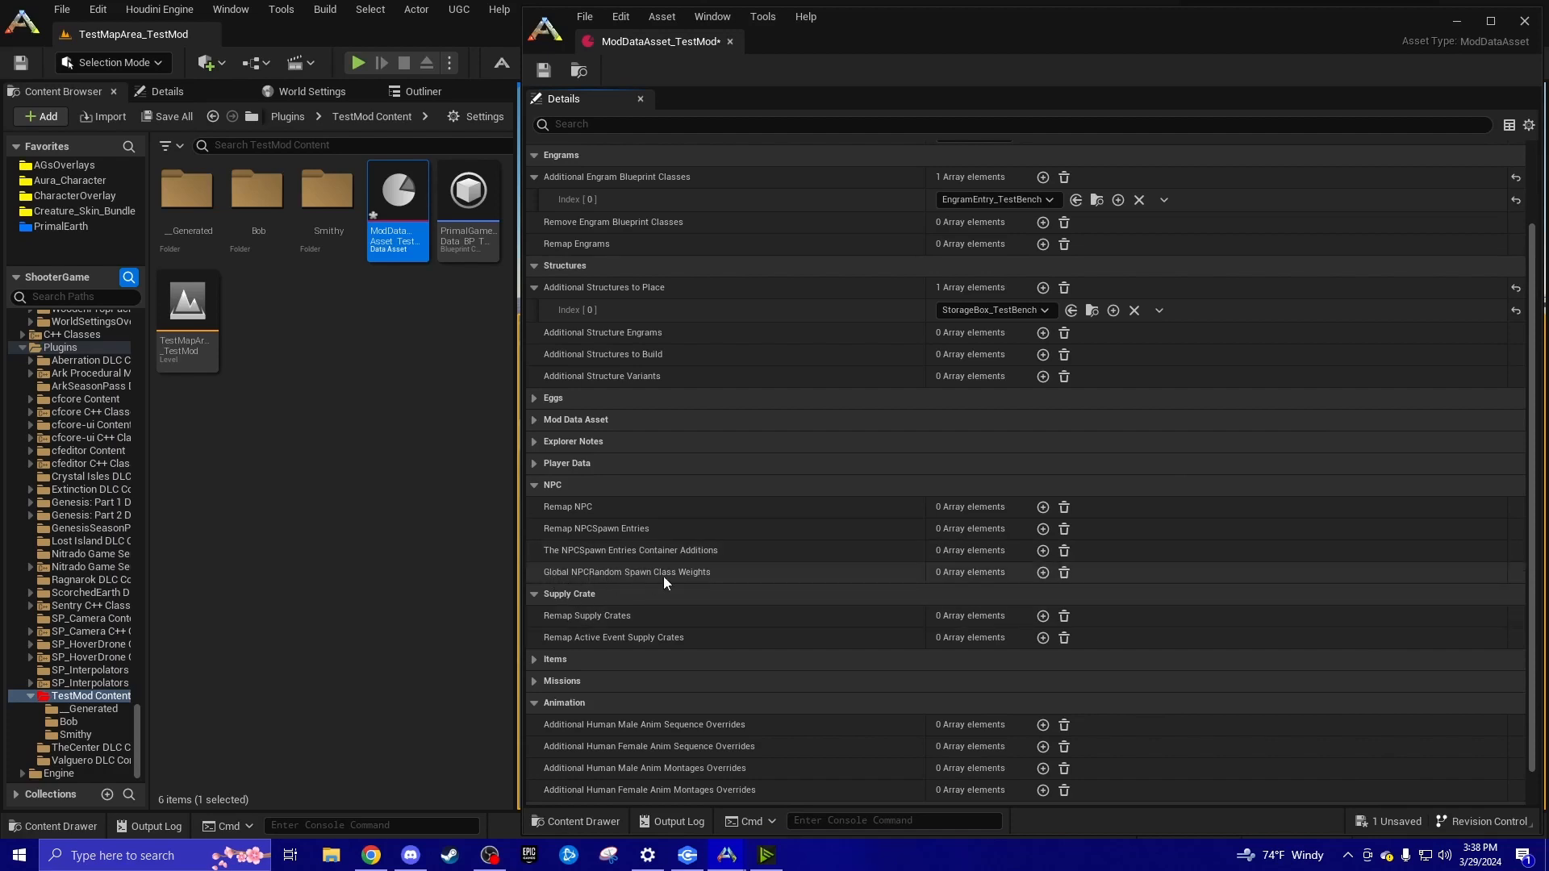
Add a Global NPCRandom Spawn Class Weights entry with Bigfoot_Character_BP as its From Class
left_click(1042, 572)
left_click(548, 594)
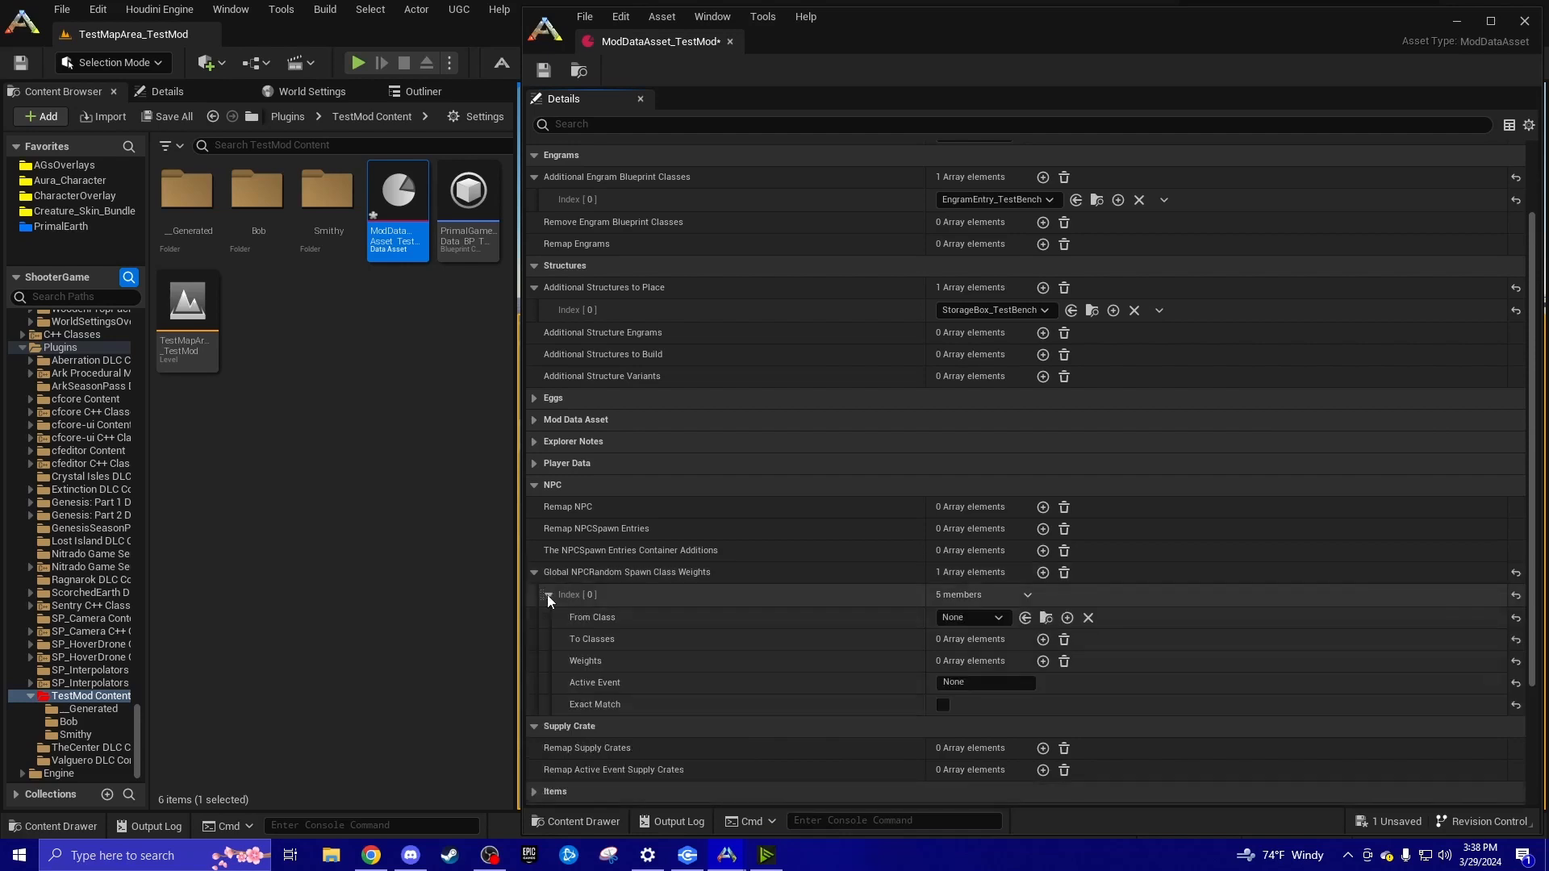
left_click(974, 620)
type("big")
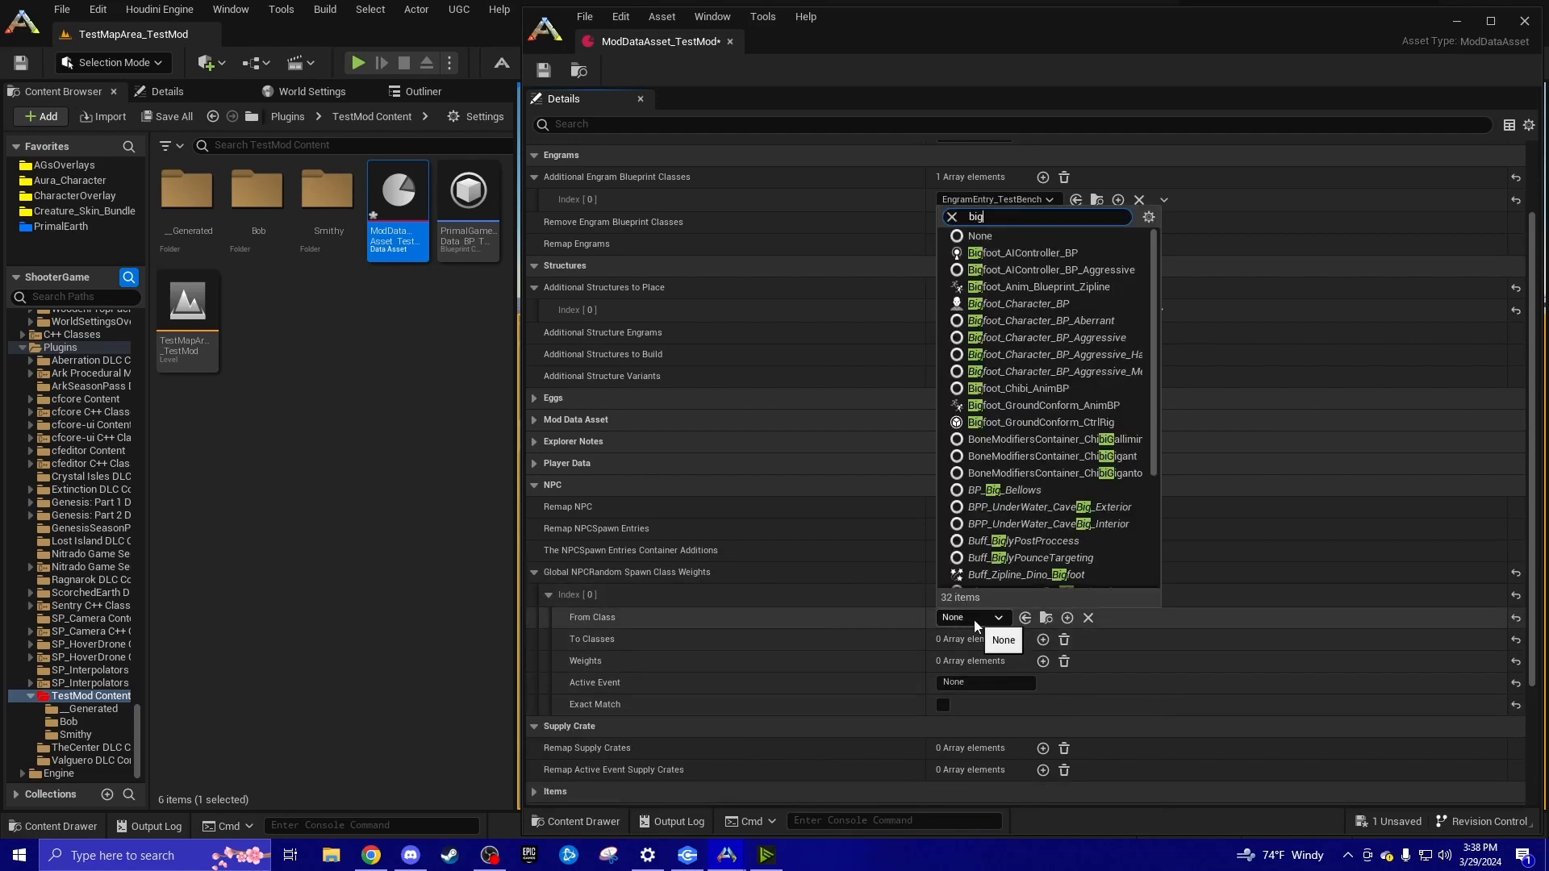
left_click(1019, 304)
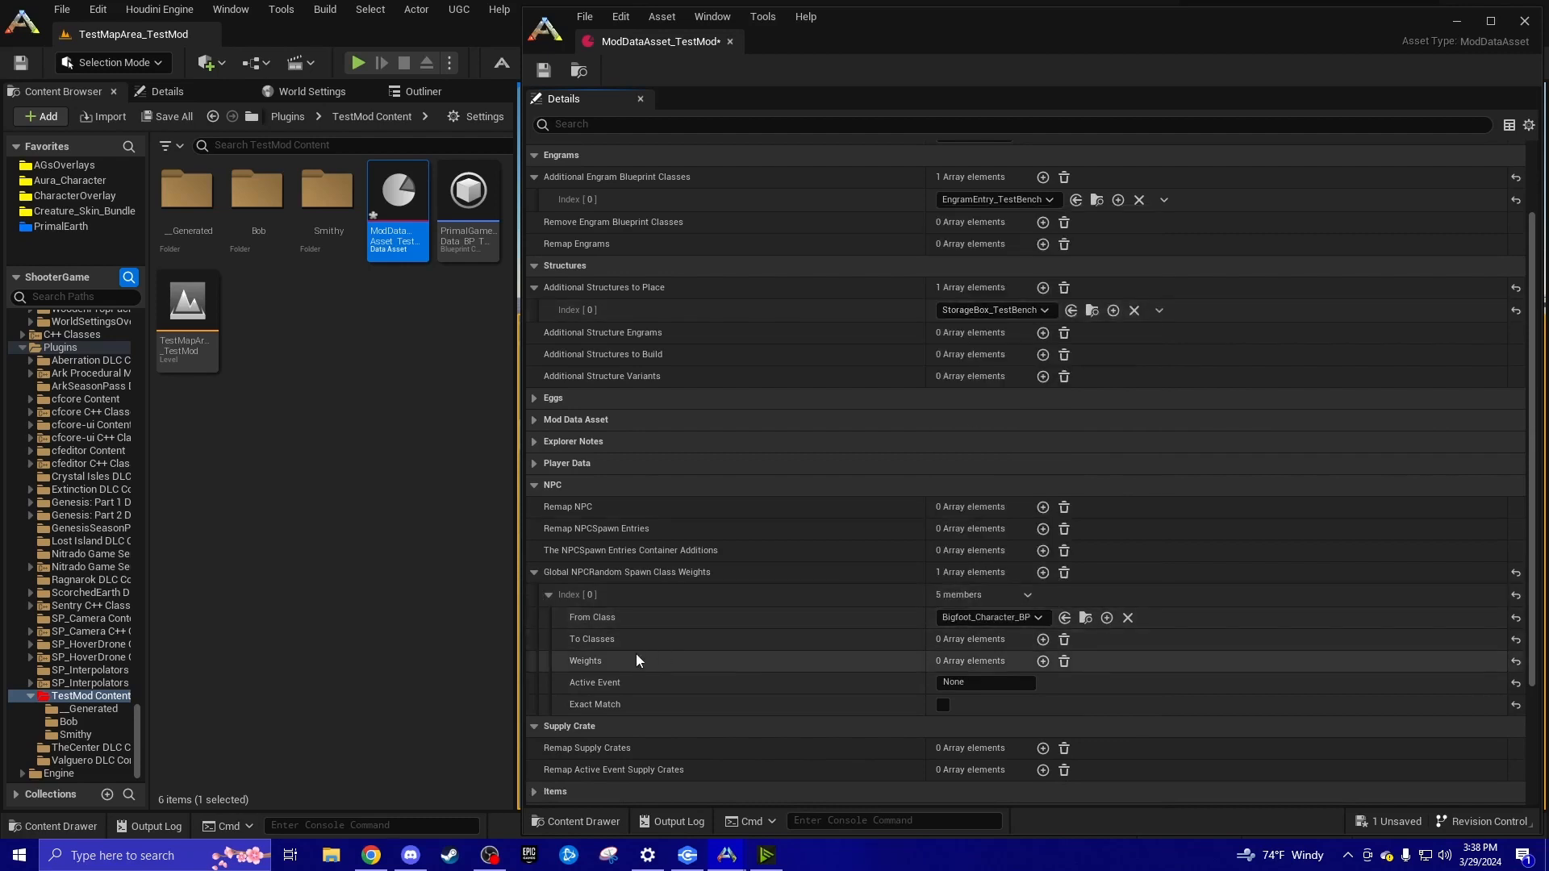
Add two To Classes and two Weights elements to the spawn class weights entry, setting the weights to 0.1 and 0.9
left_click(1043, 639)
left_click(1043, 639)
left_click(1043, 708)
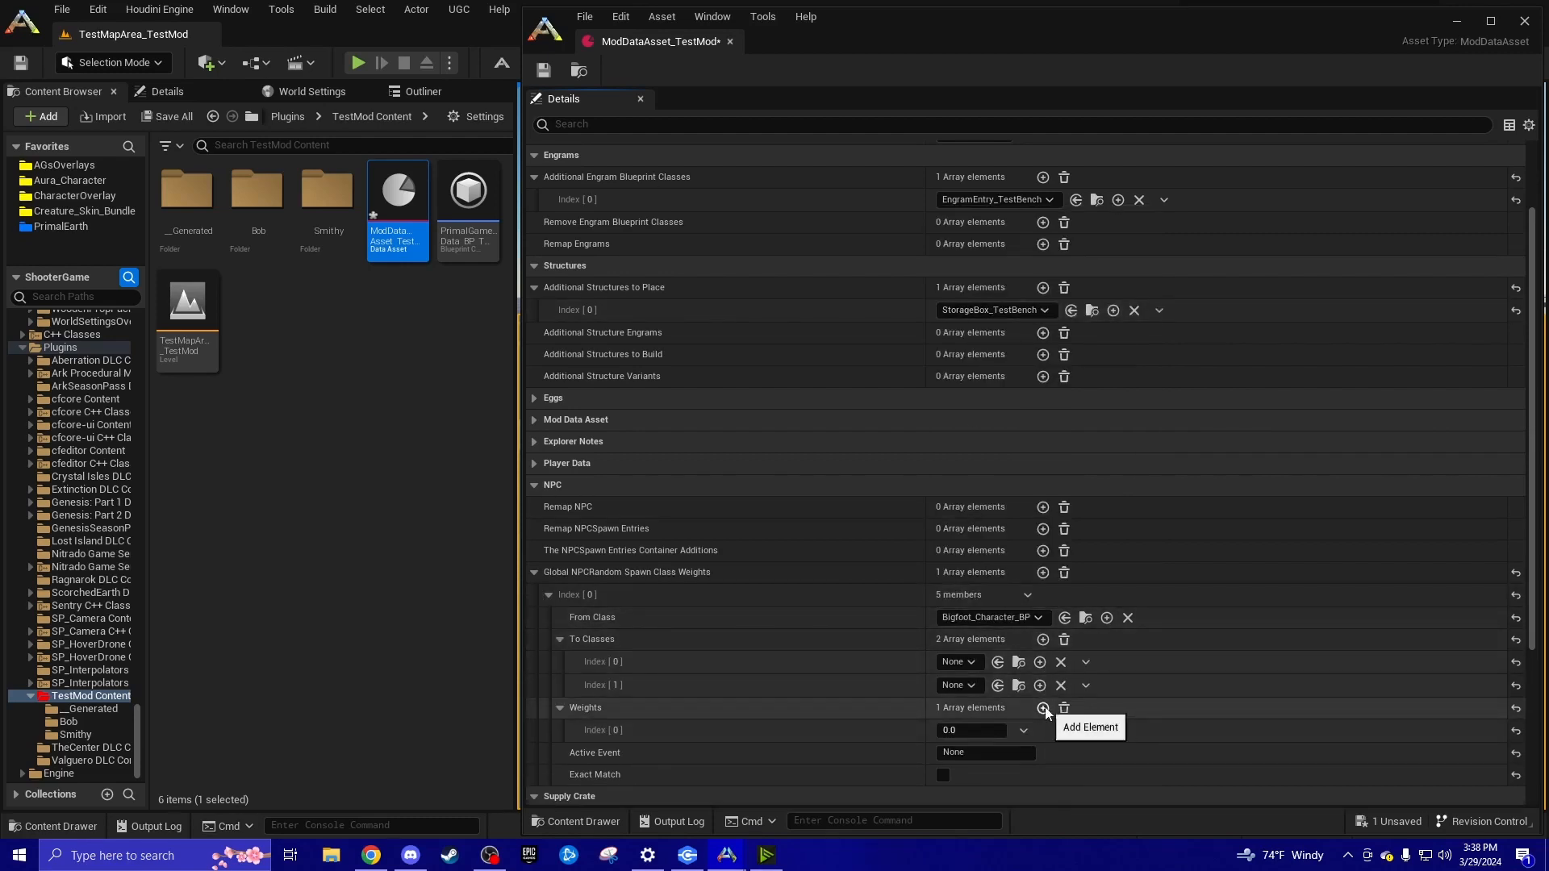
left_click(1043, 707)
left_click(966, 730)
type("0.1")
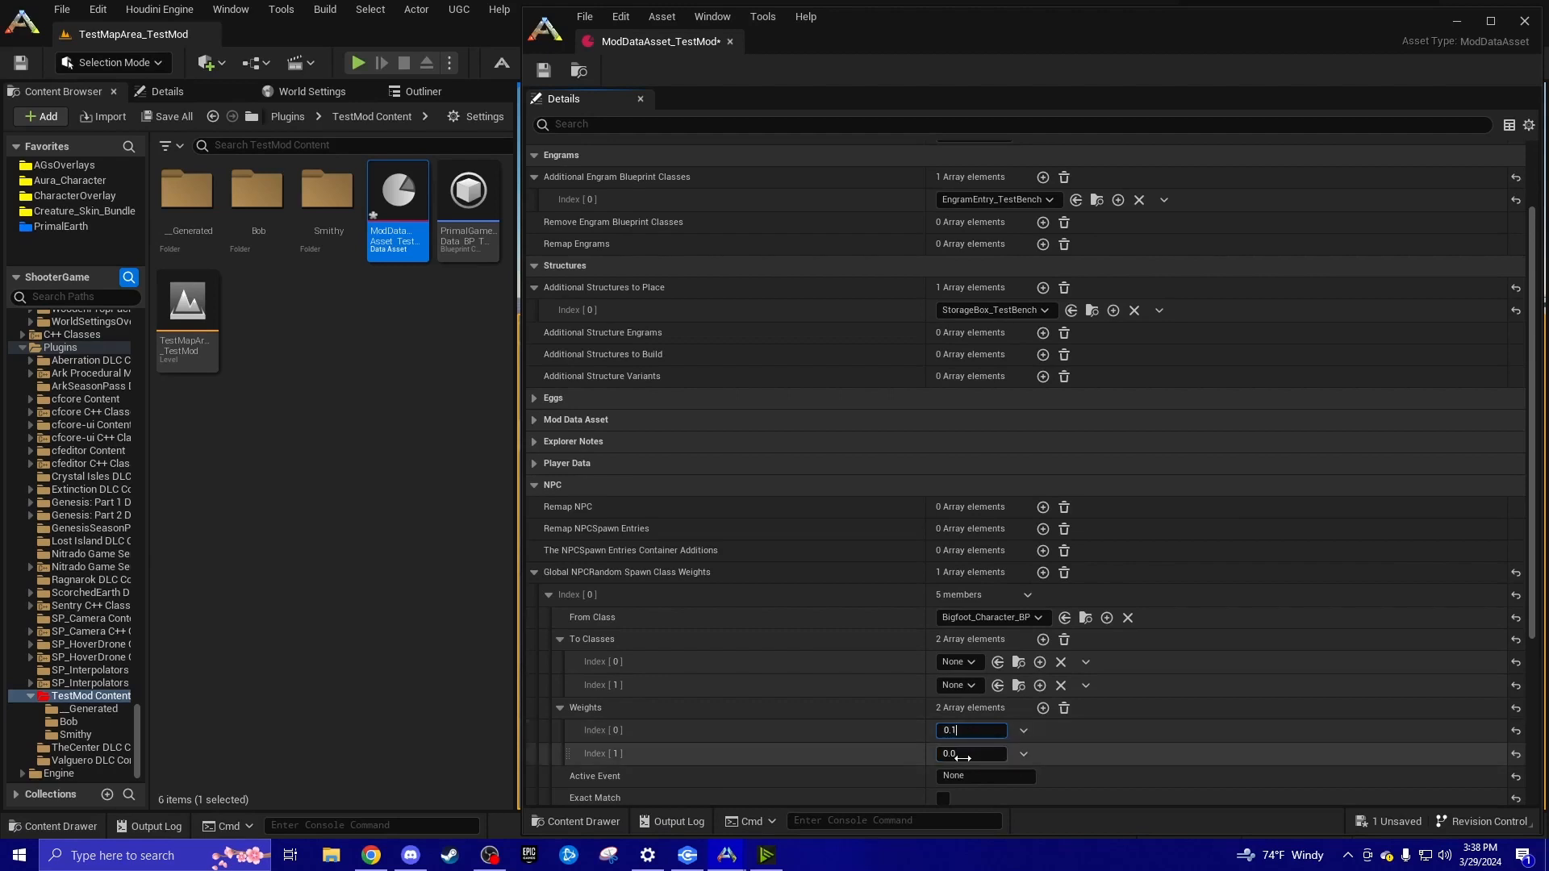
key("Tab")
type("0.9")
key("Return")
Set the entry's To Classes to Bigfoot_Character_BP for index 0 and Bob_Character_BP for index 1
left_click(964, 663)
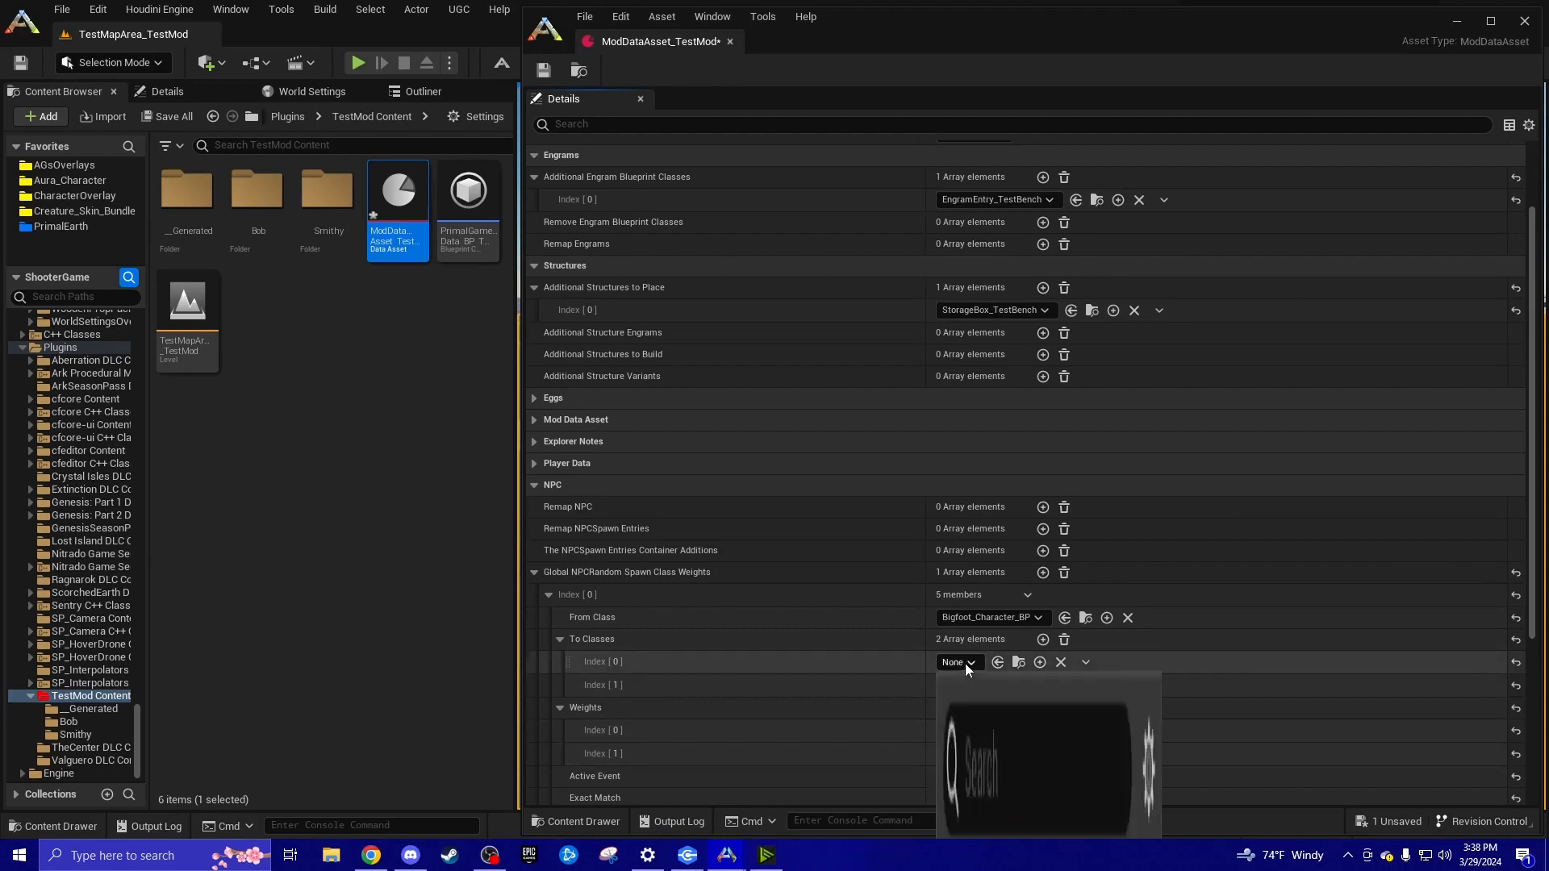
type("bigfoot")
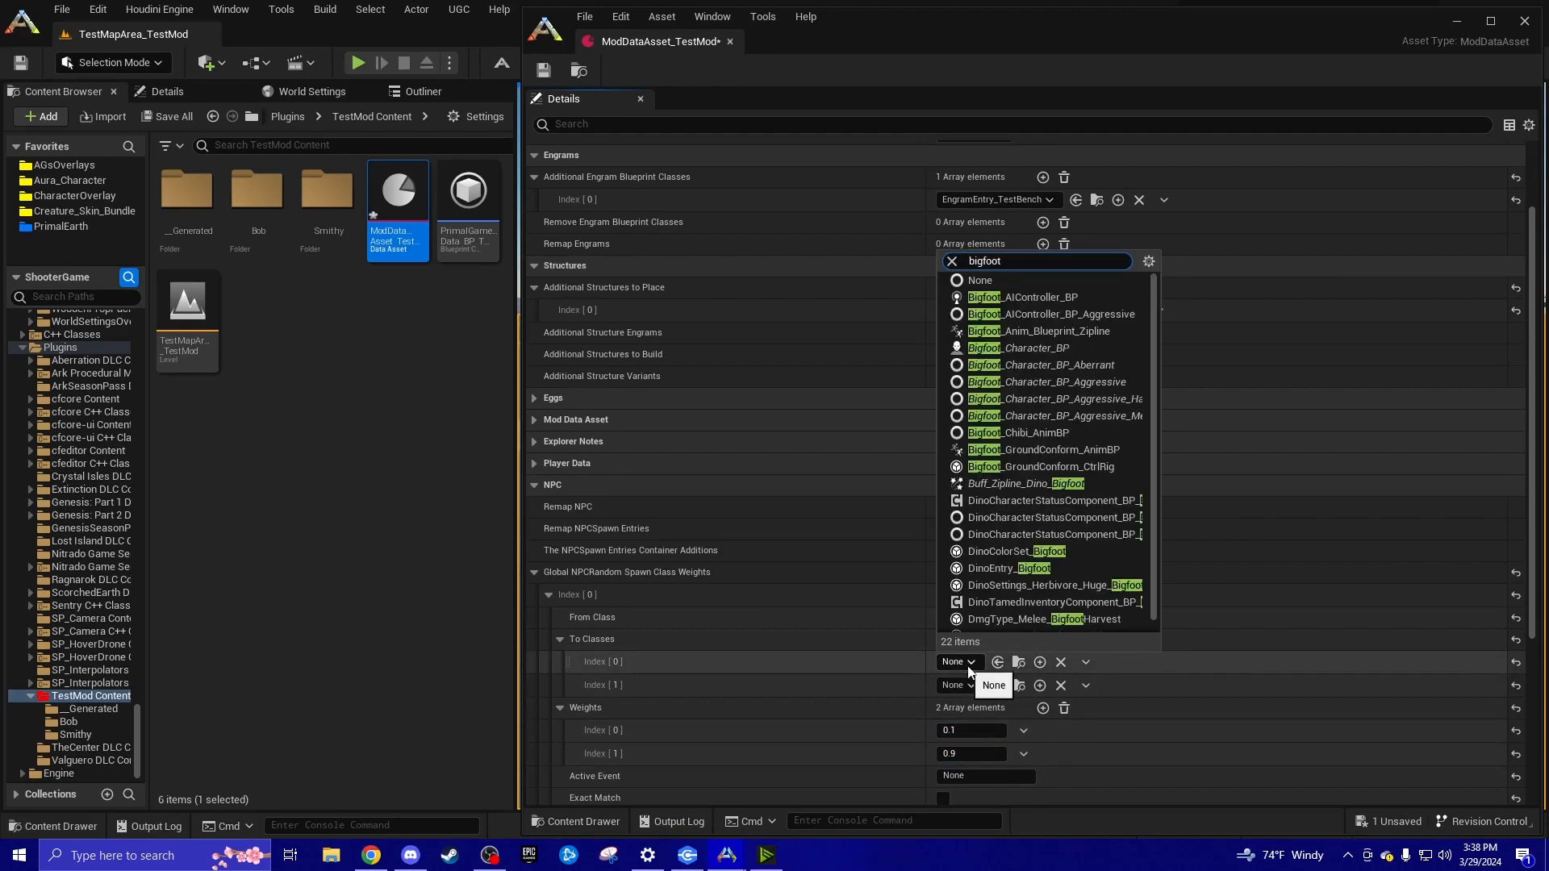
left_click(1008, 349)
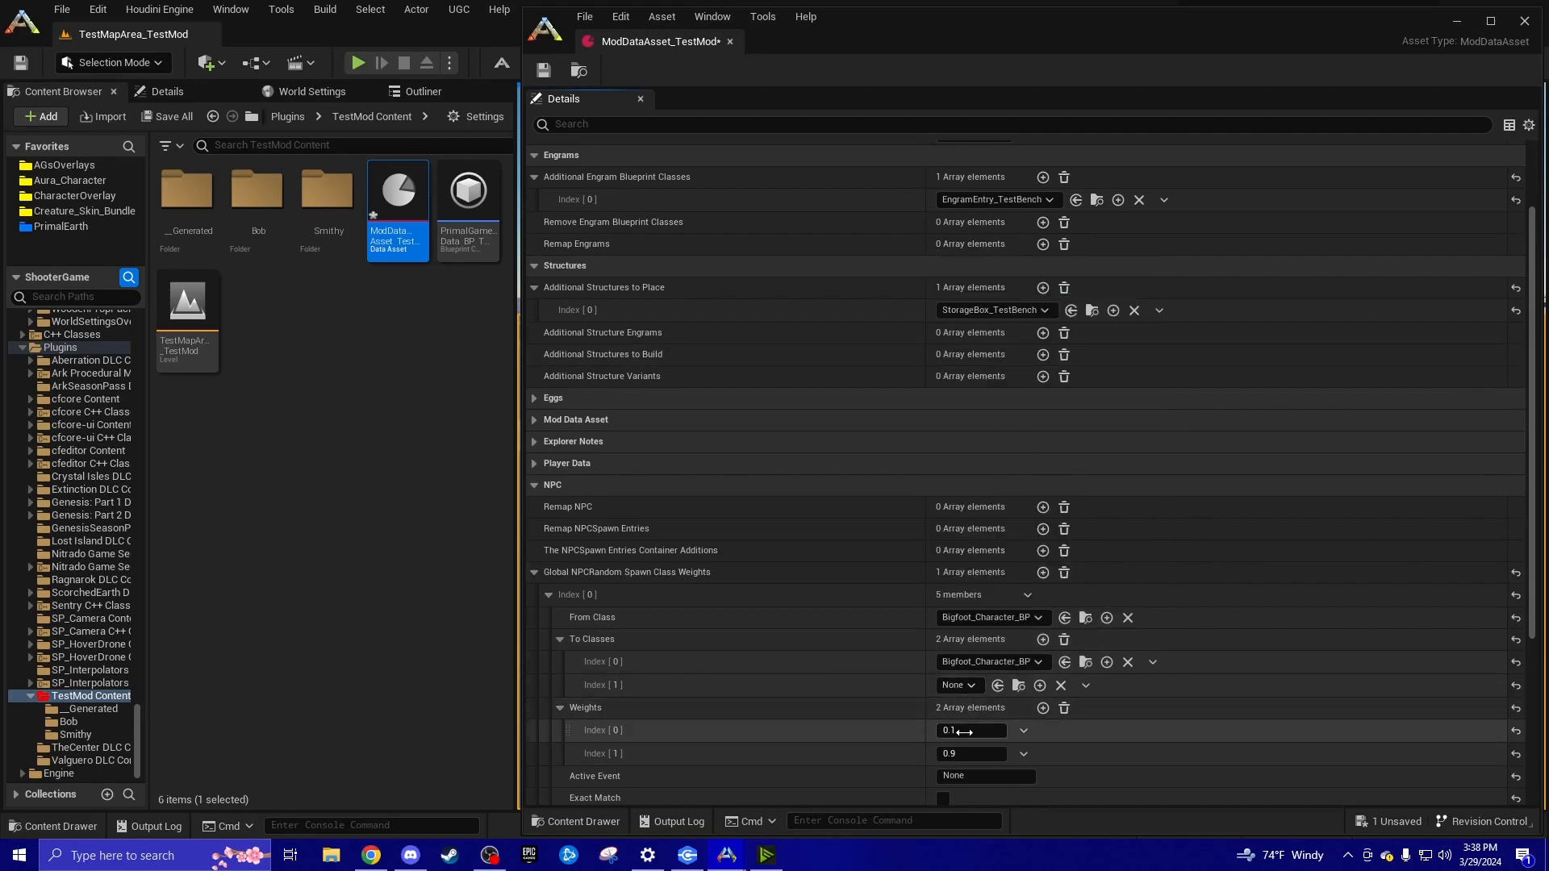
left_click(968, 686)
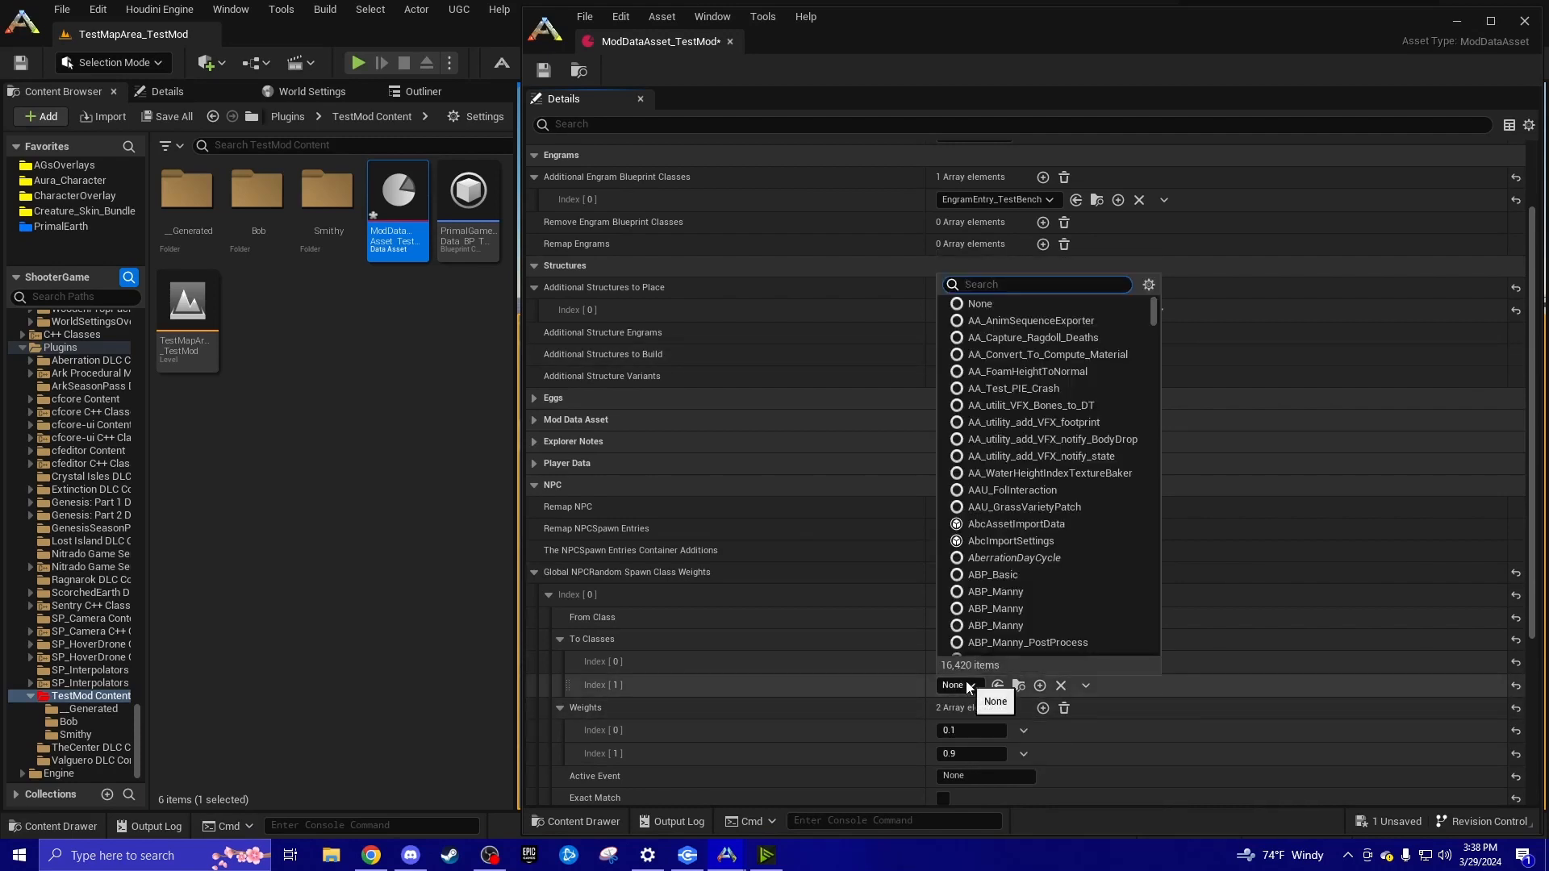
type("bob")
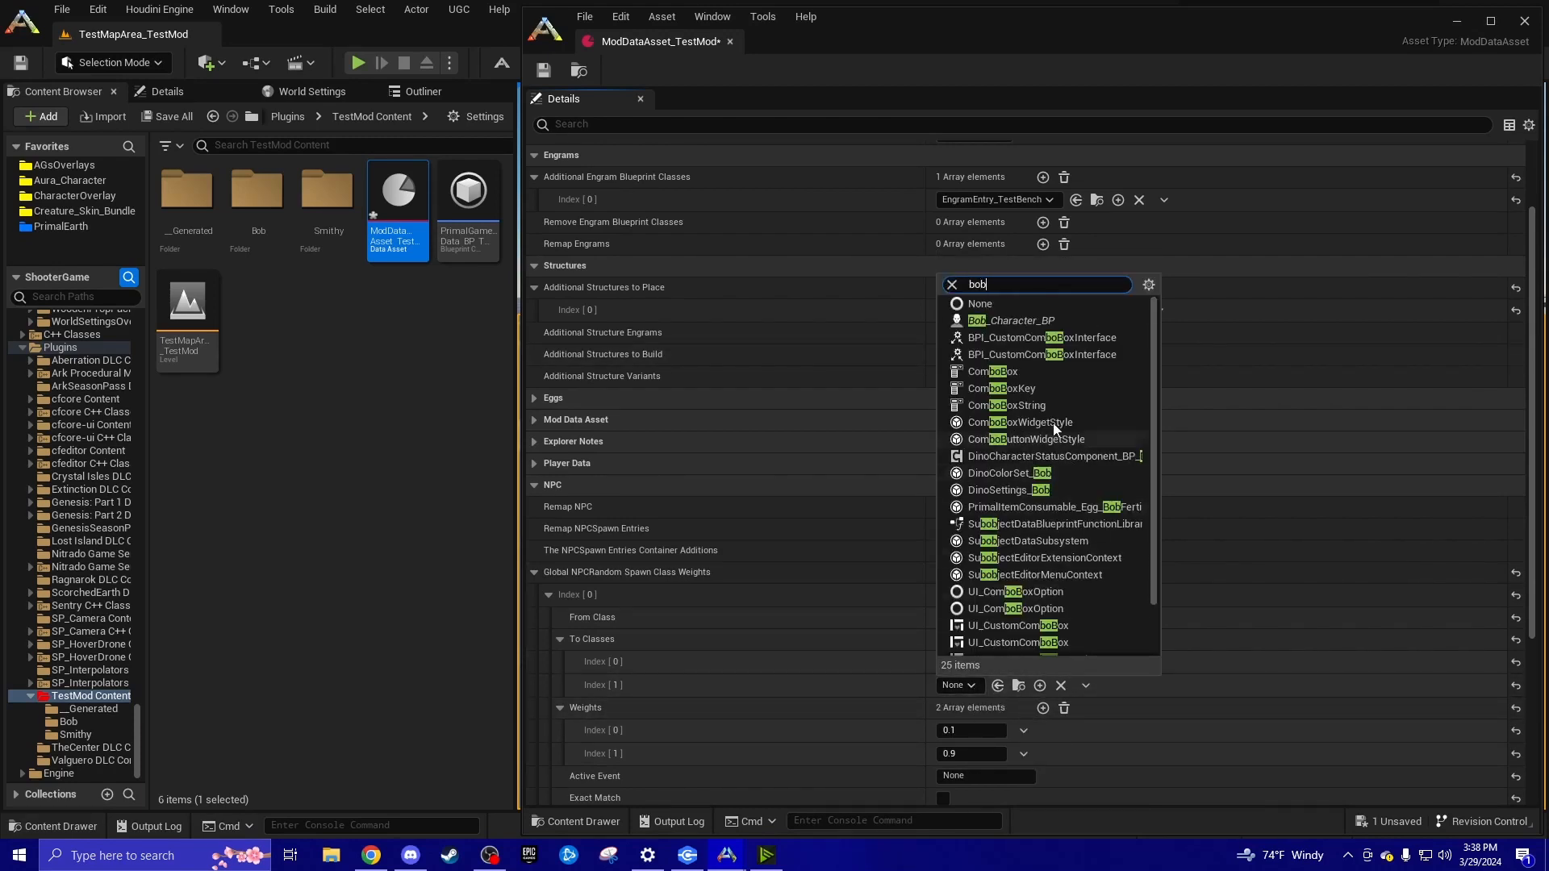
left_click(1010, 321)
Remove all elements from Global NPCRandom Spawn Class Weights
scroll(873, 691, "down", 4)
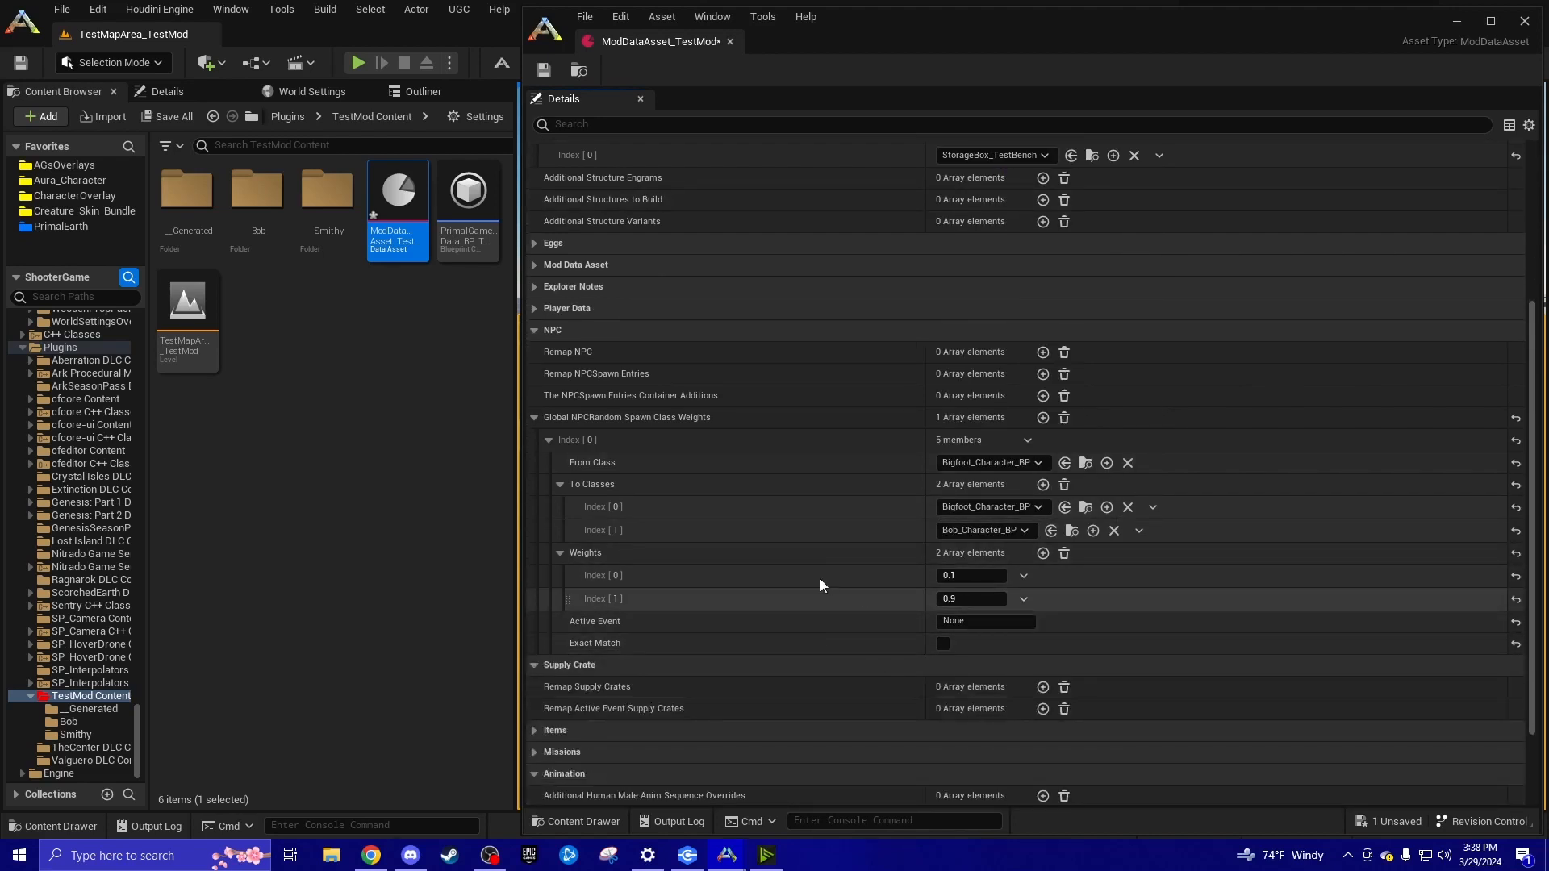
scroll(815, 574, "up", 3)
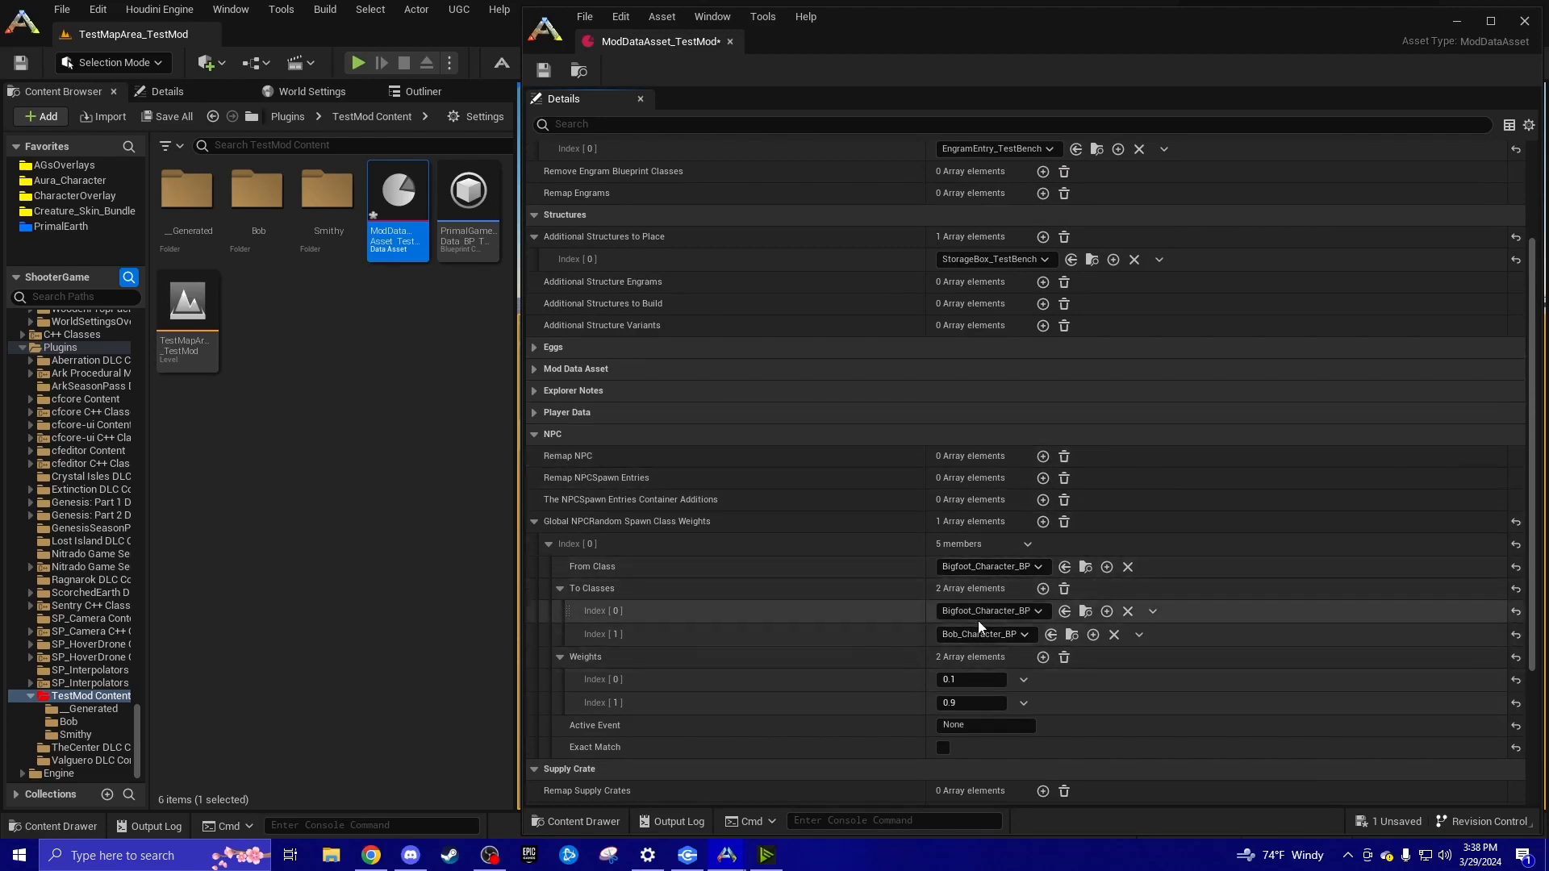
left_click(1064, 523)
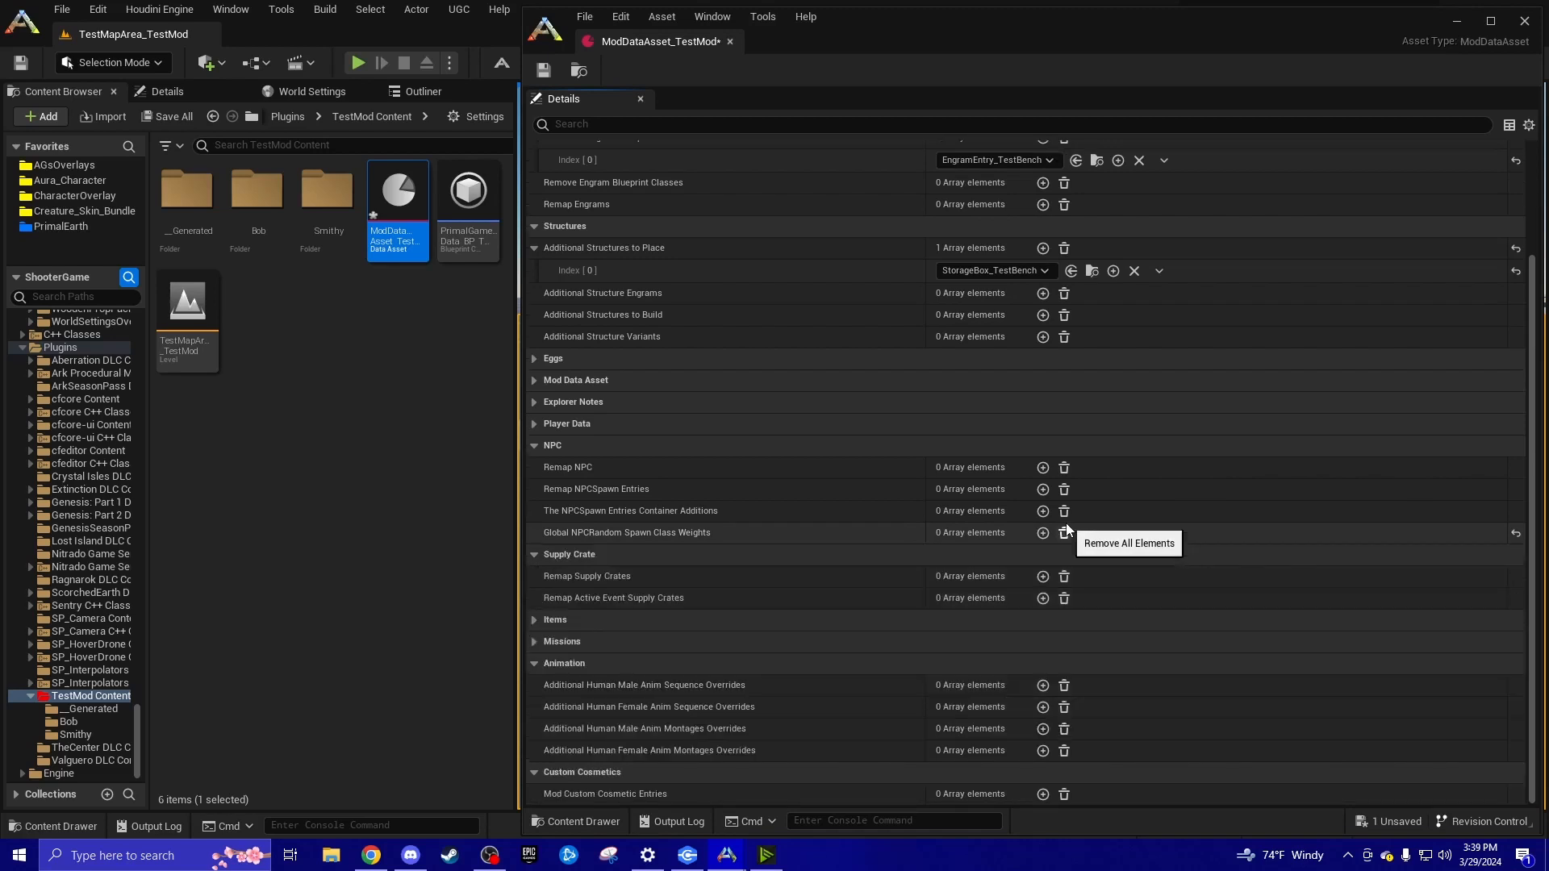
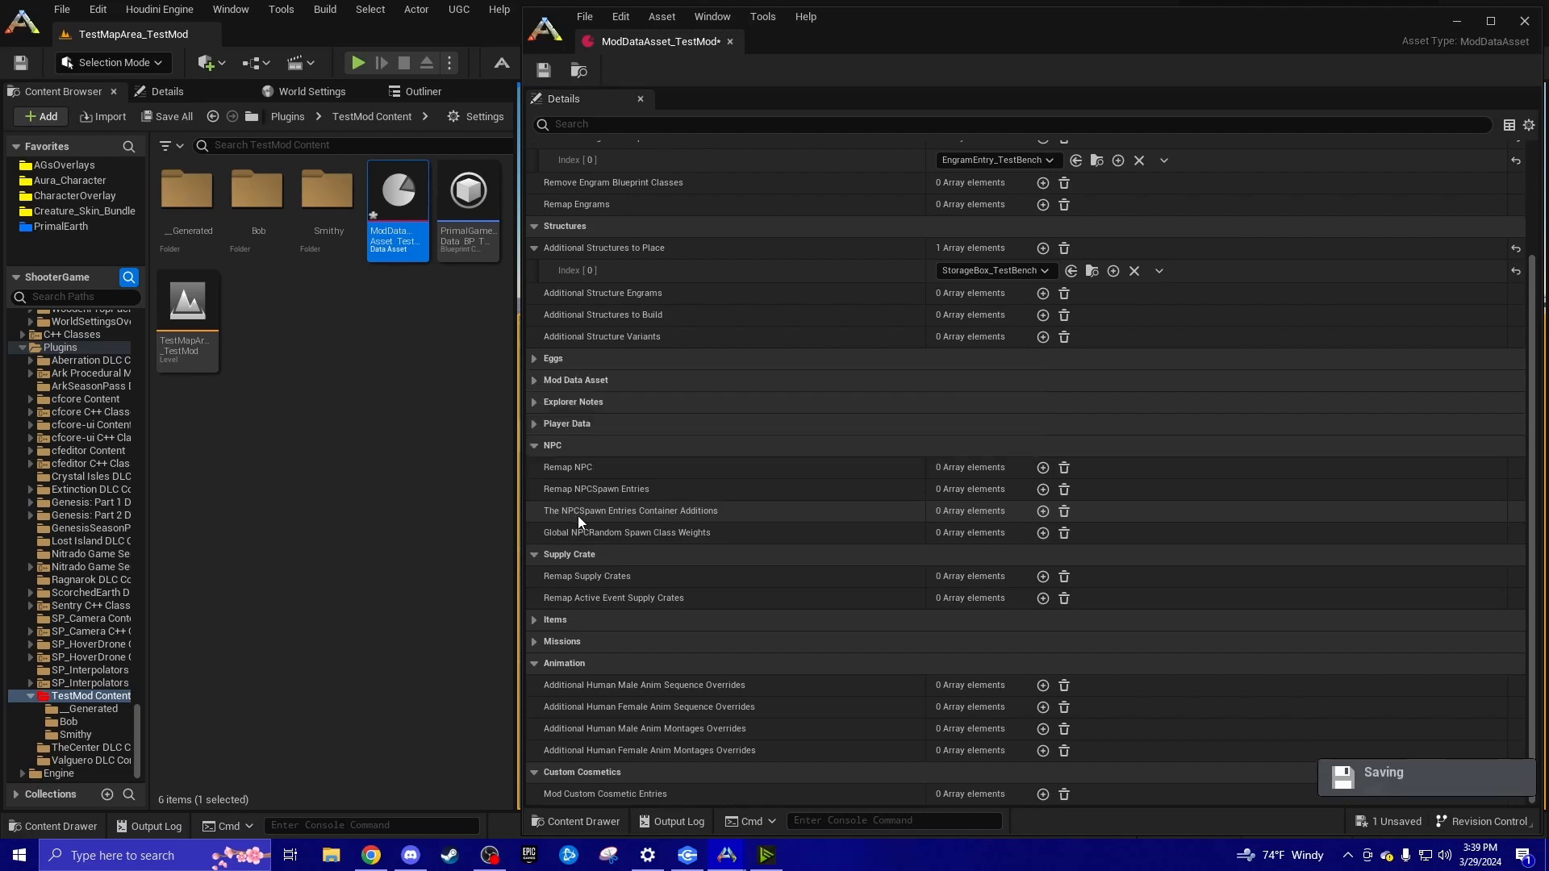
Add an element to The NPCSpawn Entries Container Additions with DinoSpawnEntriesGrassland as its Spawn Entries Container Class
left_click(1042, 511)
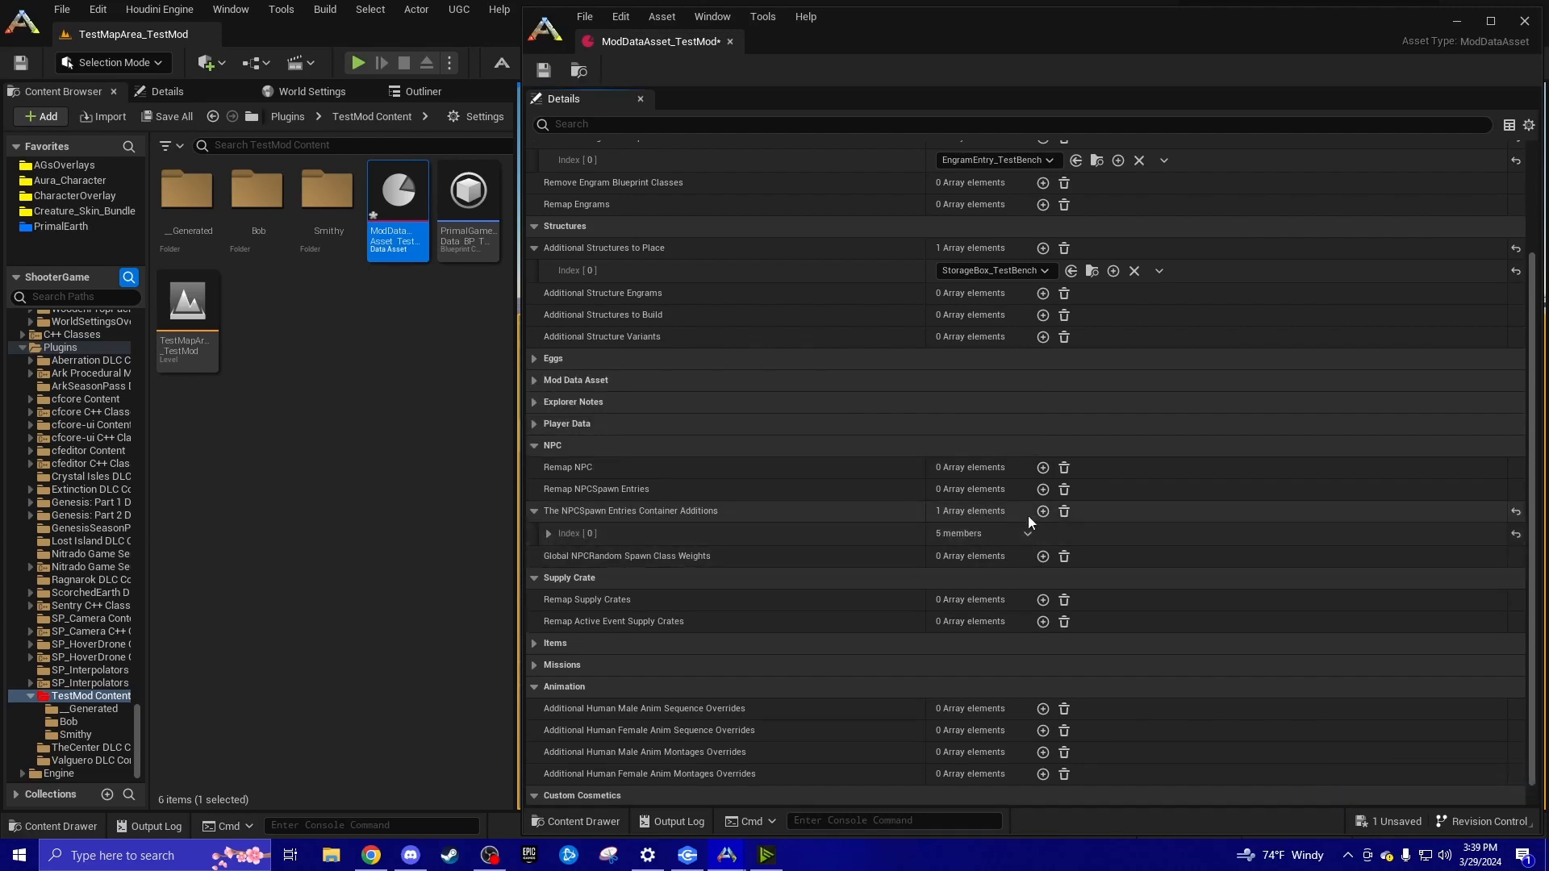
left_click(548, 533)
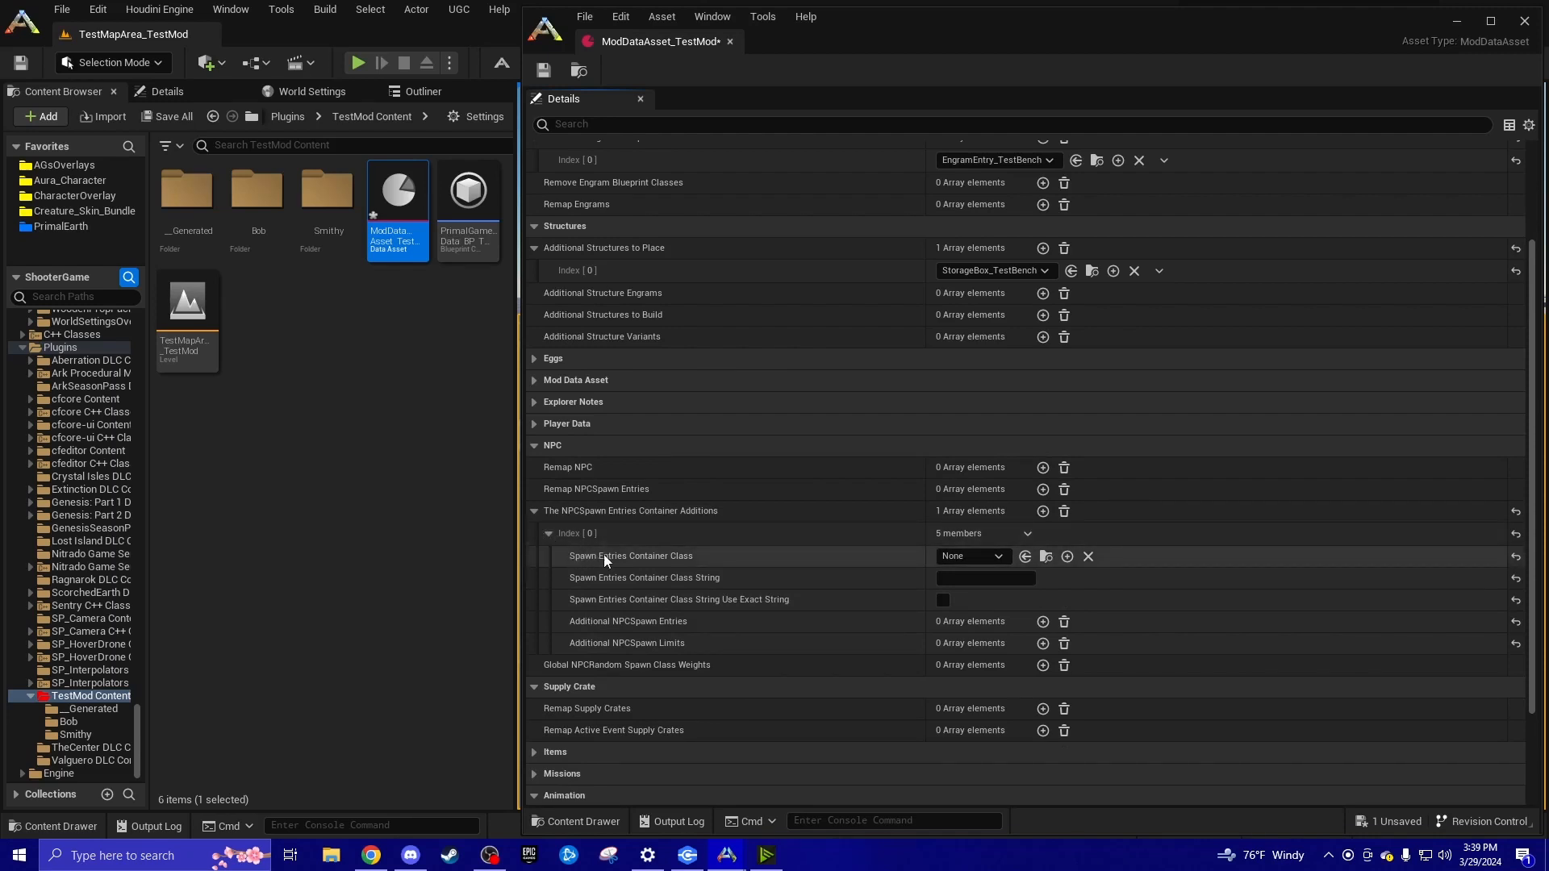
left_click(956, 559)
left_click_drag(1158, 214, 1154, 464)
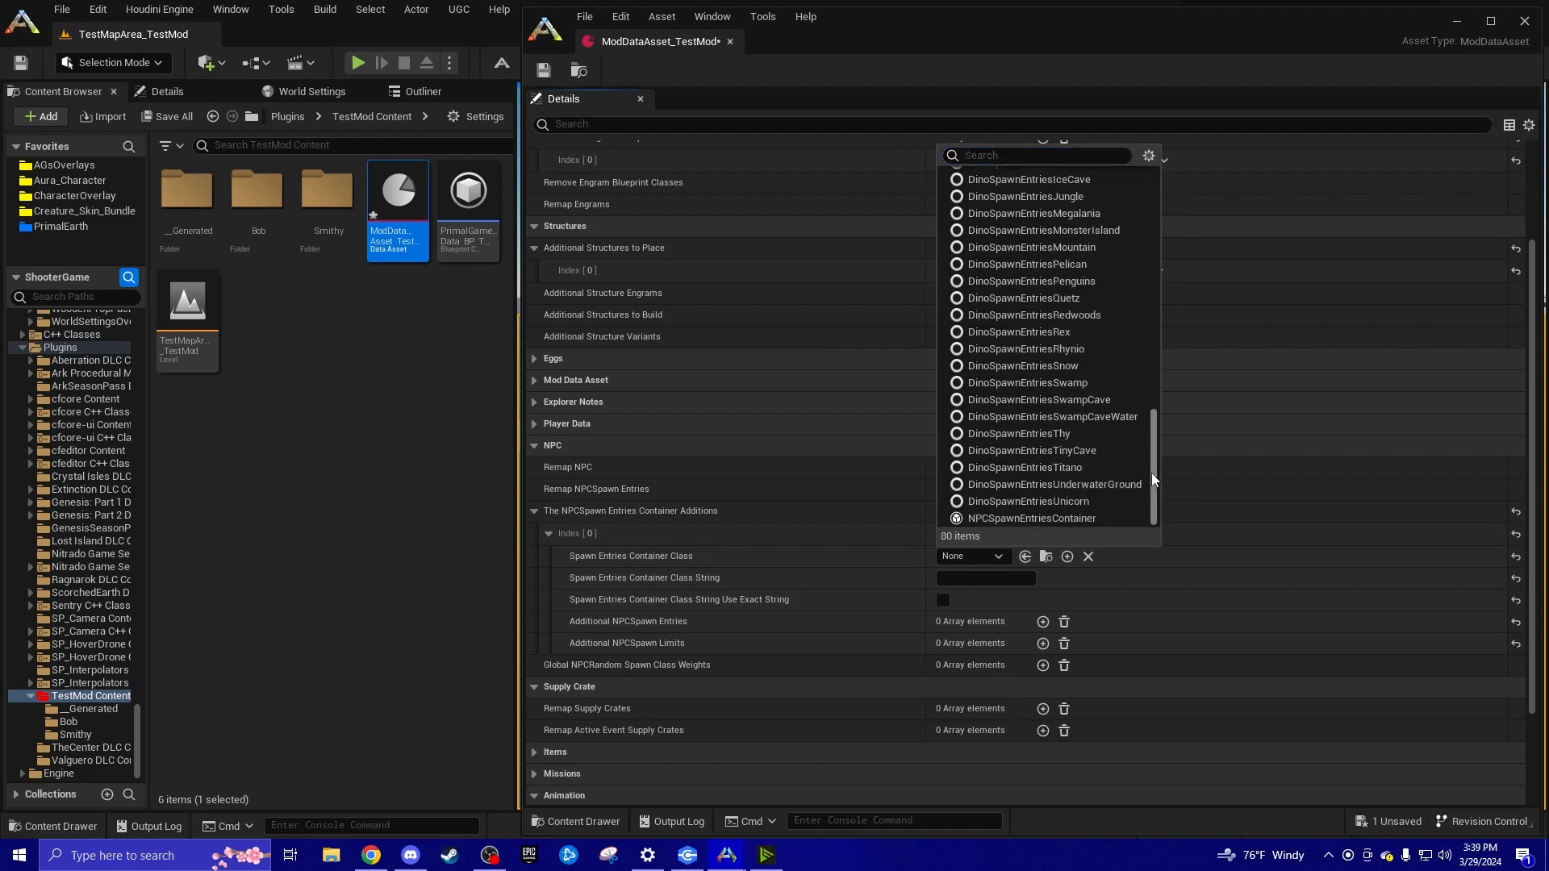
left_click_drag(1150, 472, 1149, 191)
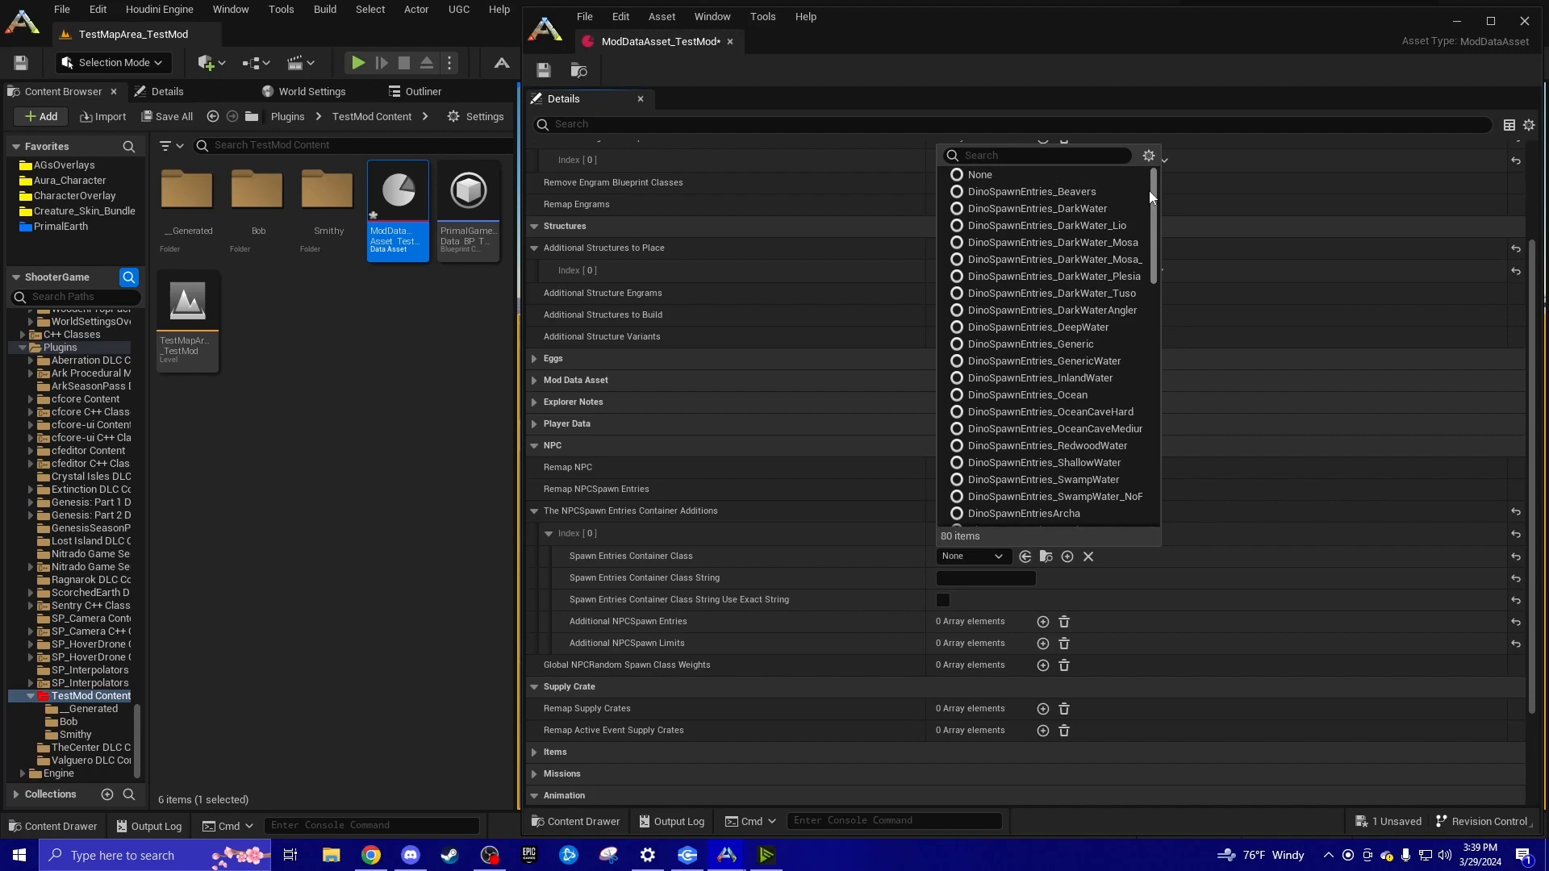
left_click_drag(1153, 187, 1152, 379)
left_click_drag(1158, 294, 1159, 180)
mouse_move(1155, 196)
left_mouse_down()
mouse_move(1149, 223)
mouse_move(1135, 194)
left_mouse_up()
mouse_move(1152, 187)
left_mouse_down()
mouse_move(1156, 392)
mouse_move(1172, 175)
mouse_move(1168, 195)
left_mouse_up()
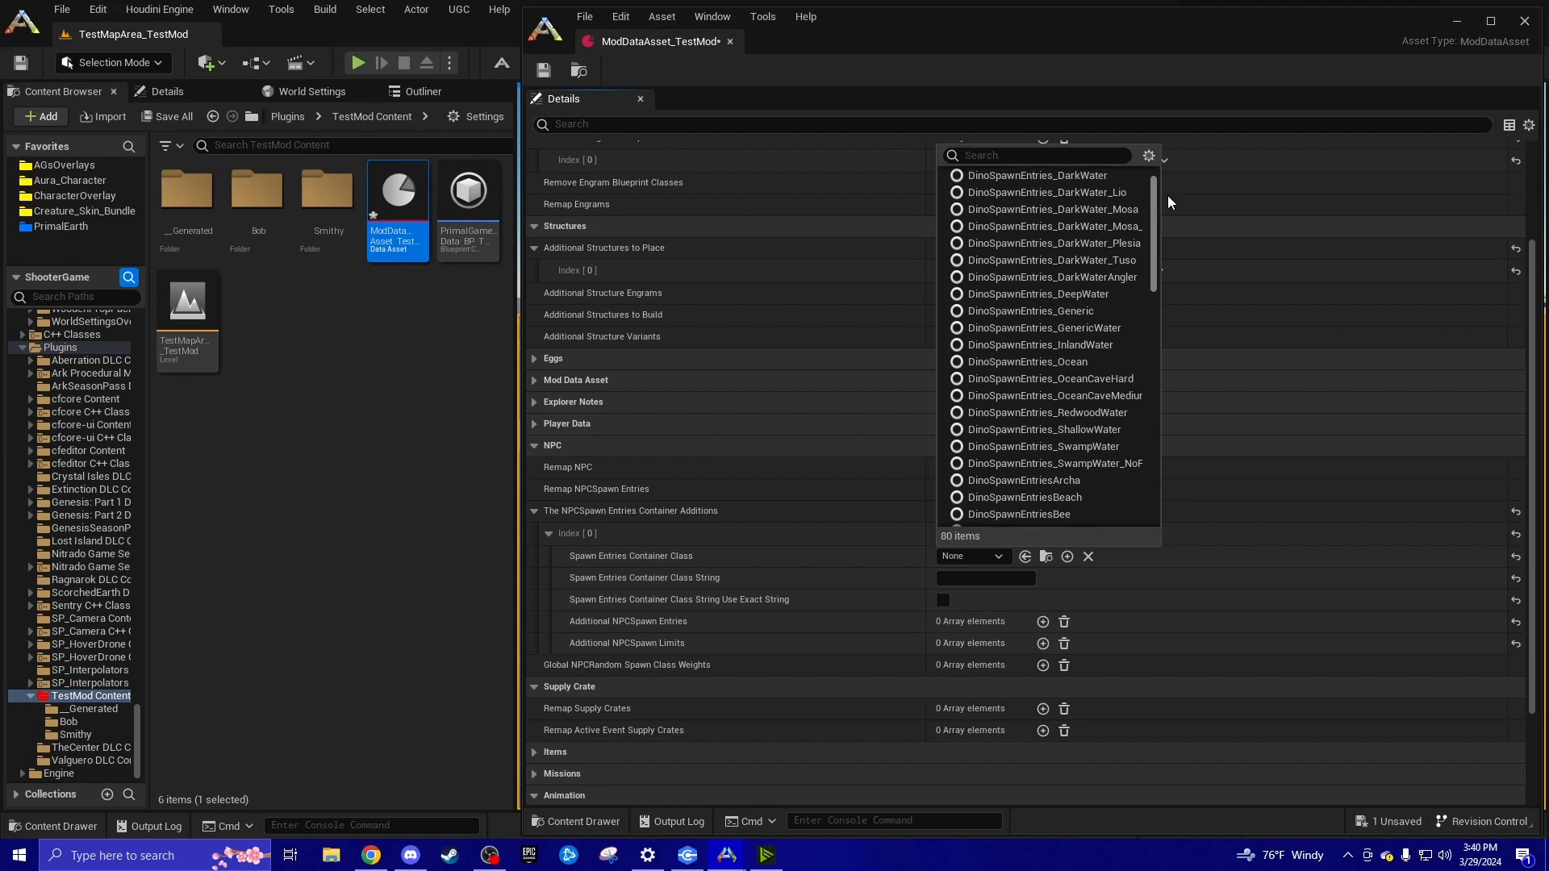
mouse_move(1168, 195)
left_mouse_down()
mouse_move(1165, 211)
mouse_move(1164, 182)
left_mouse_up()
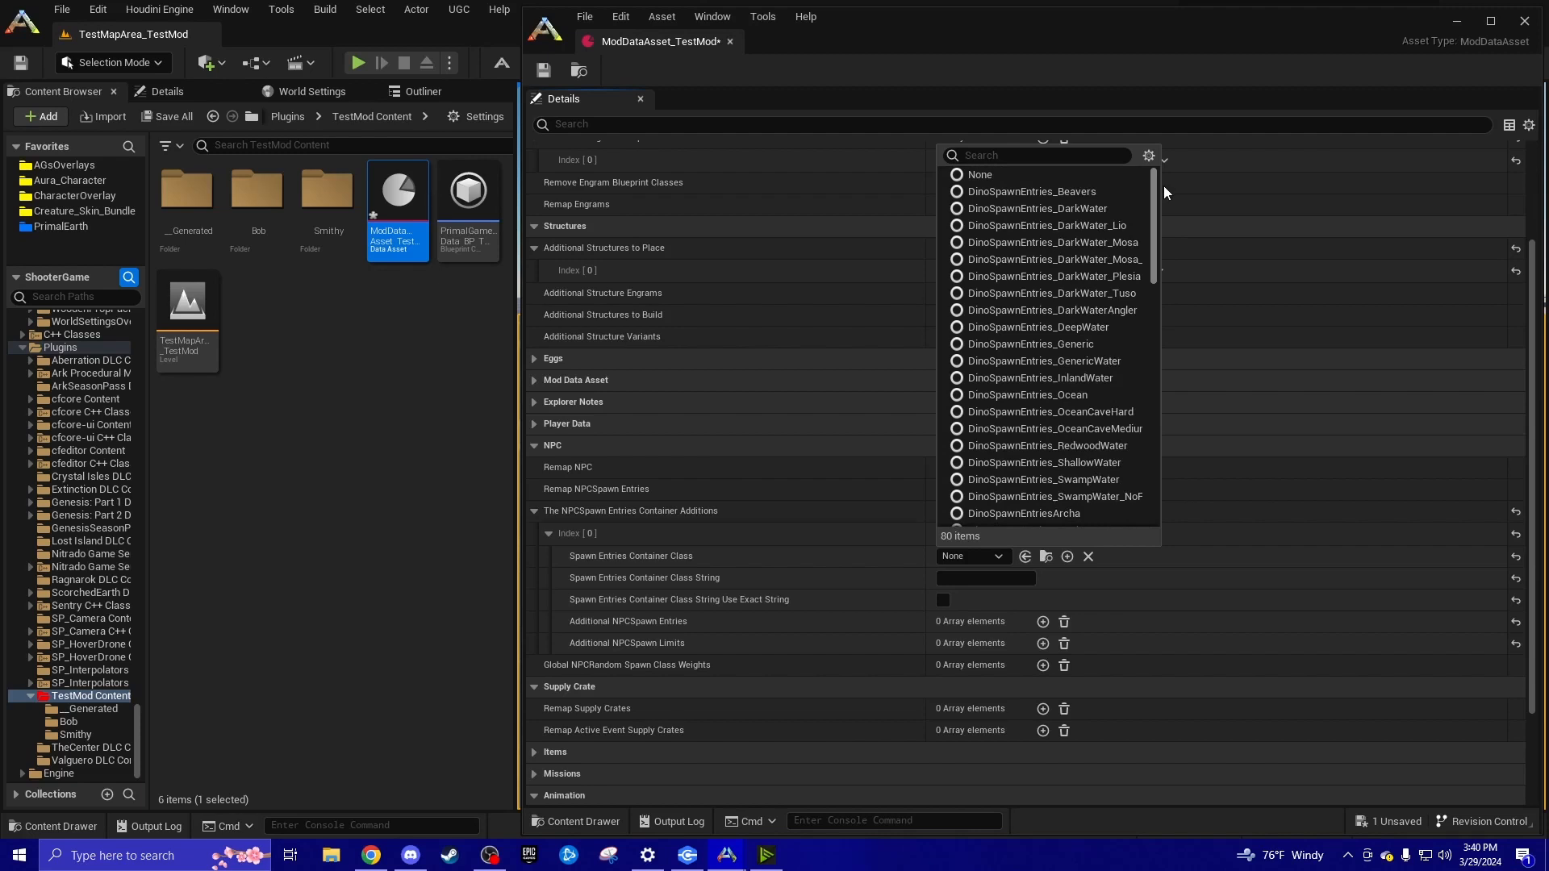
left_click_drag(1163, 185, 1142, 395)
left_click(1117, 337)
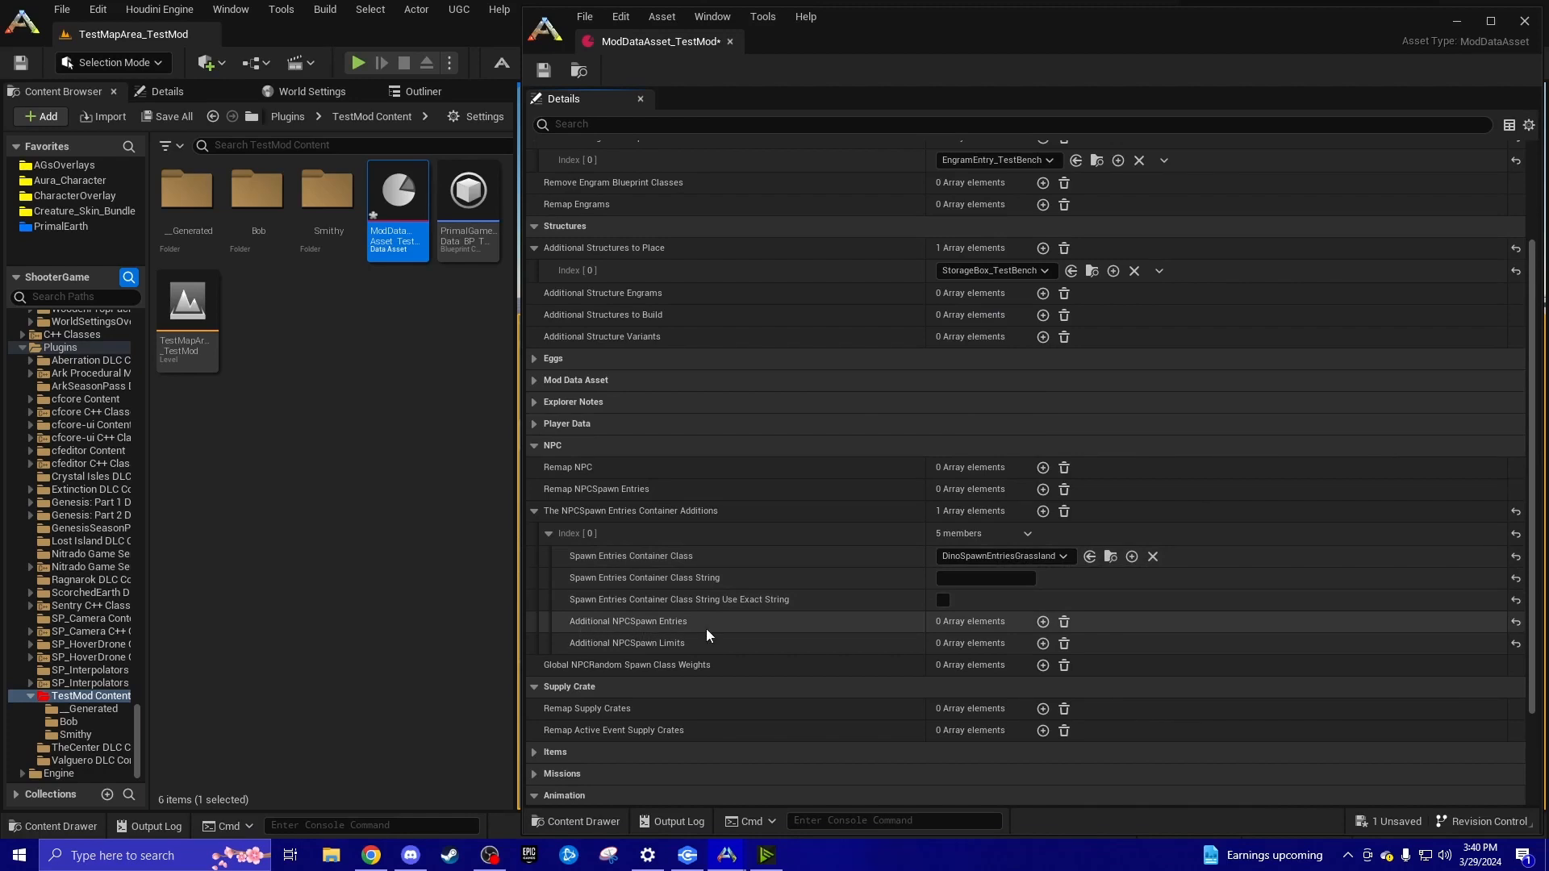
Add an Additional NPCSpawn Entries element to the Grassland container addition, with Bob_Character_BP as its only NPC to Spawn
left_click(1042, 621)
scroll(581, 553, "down", 2)
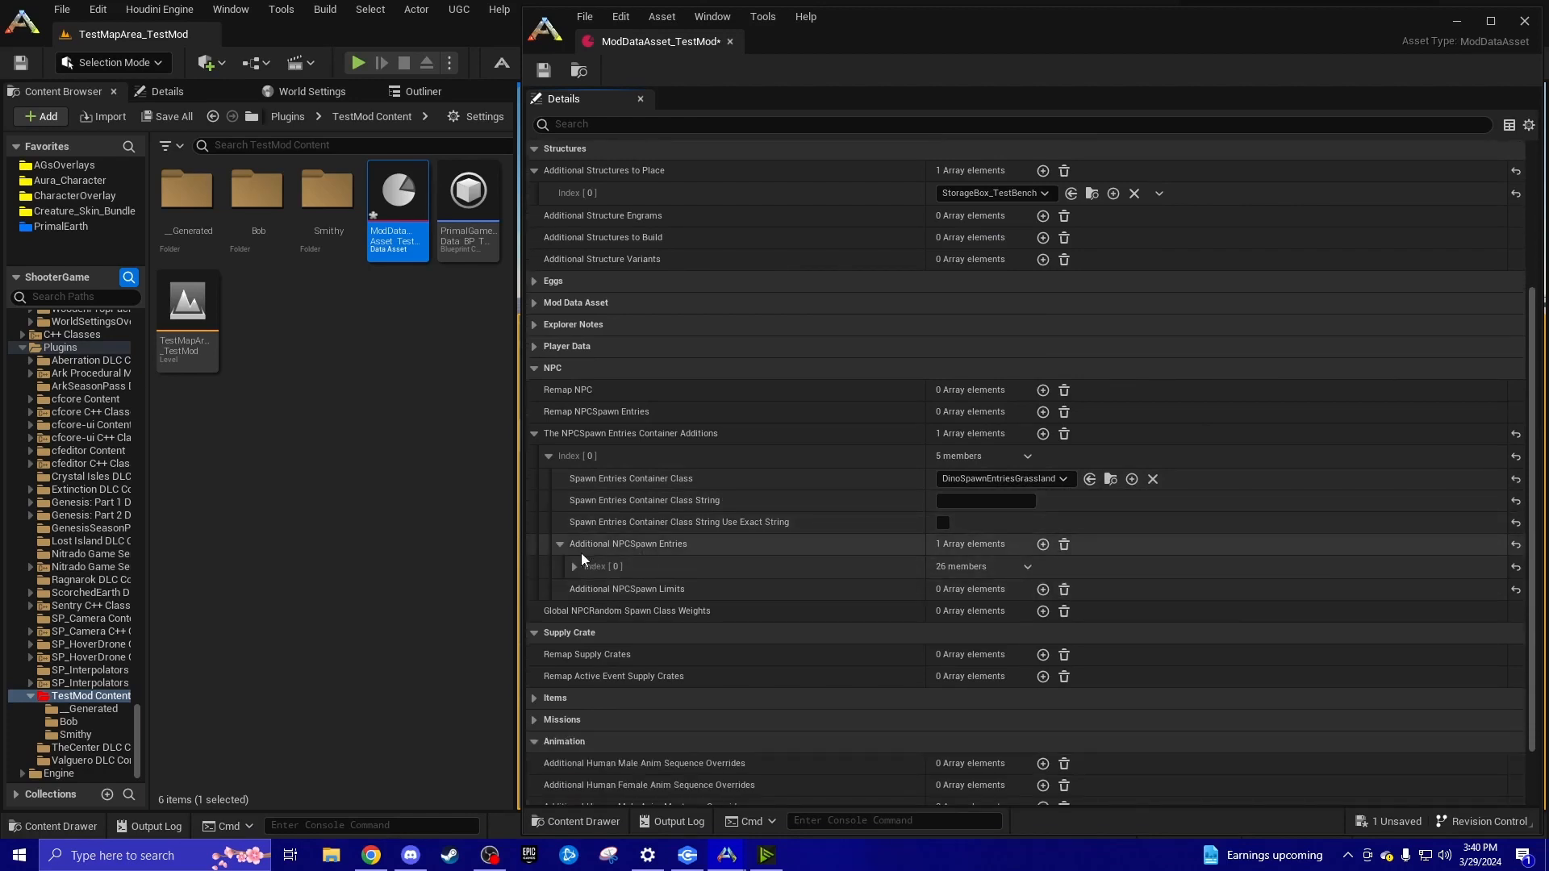
left_click(575, 566)
scroll(587, 559, "down", 3)
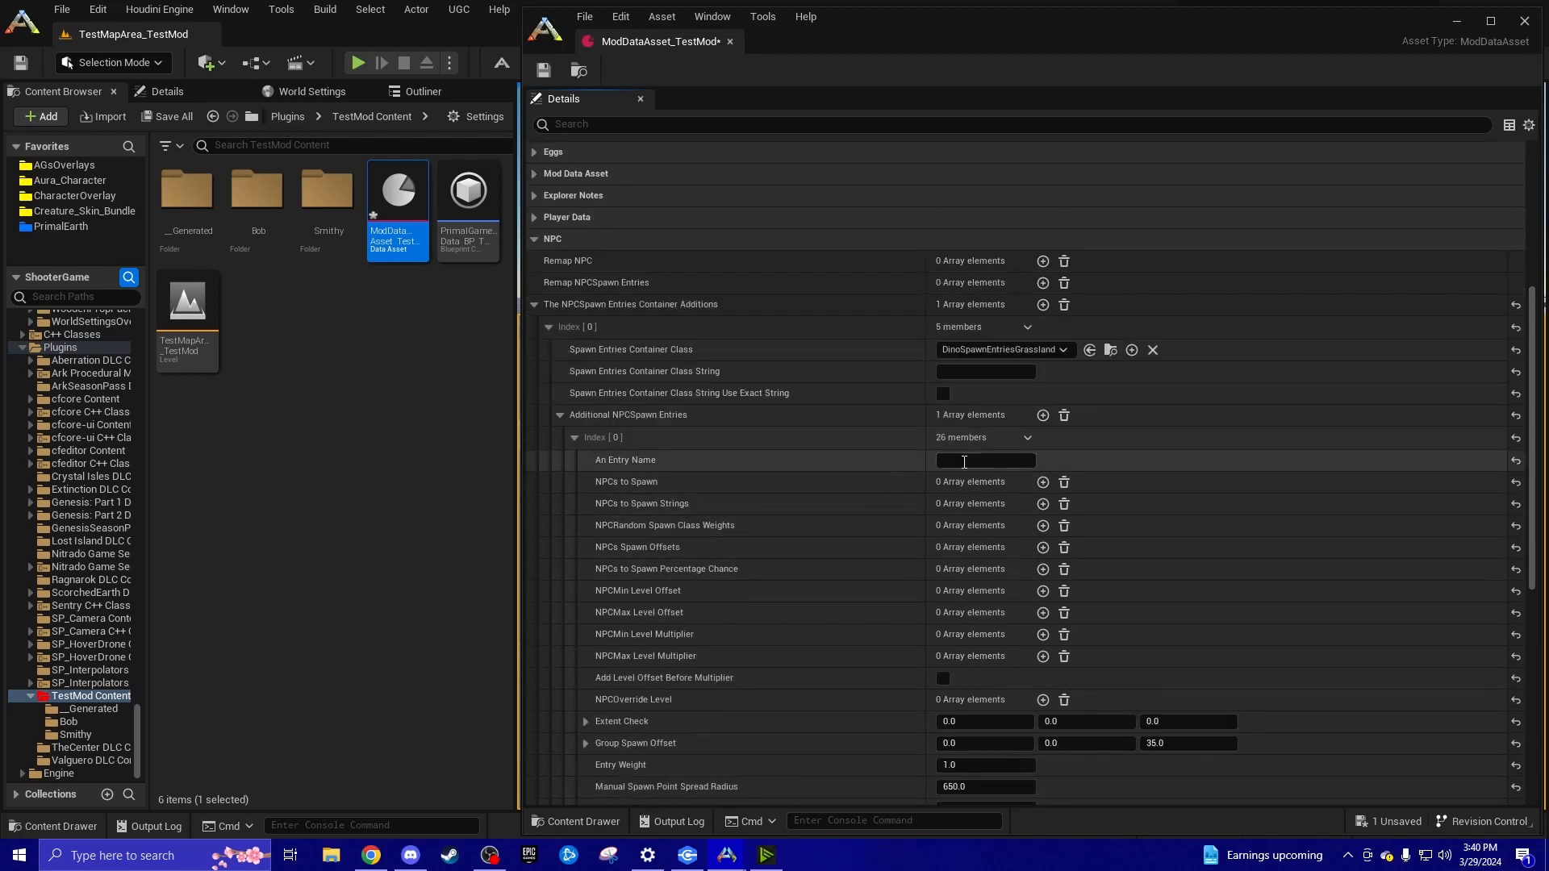
left_click(1043, 482)
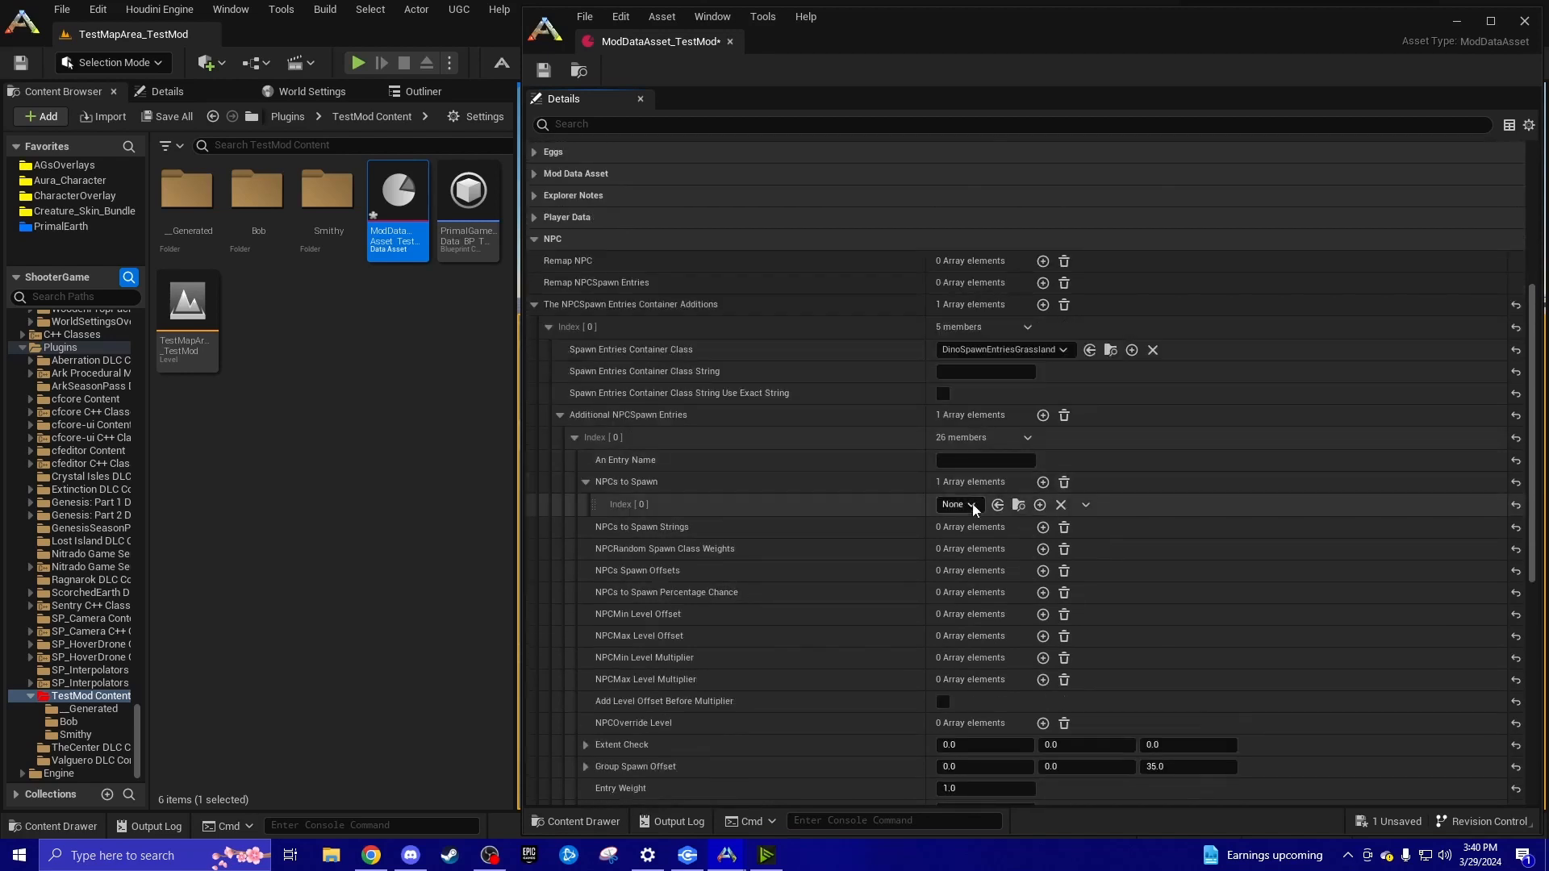
left_click(972, 506)
type("bob")
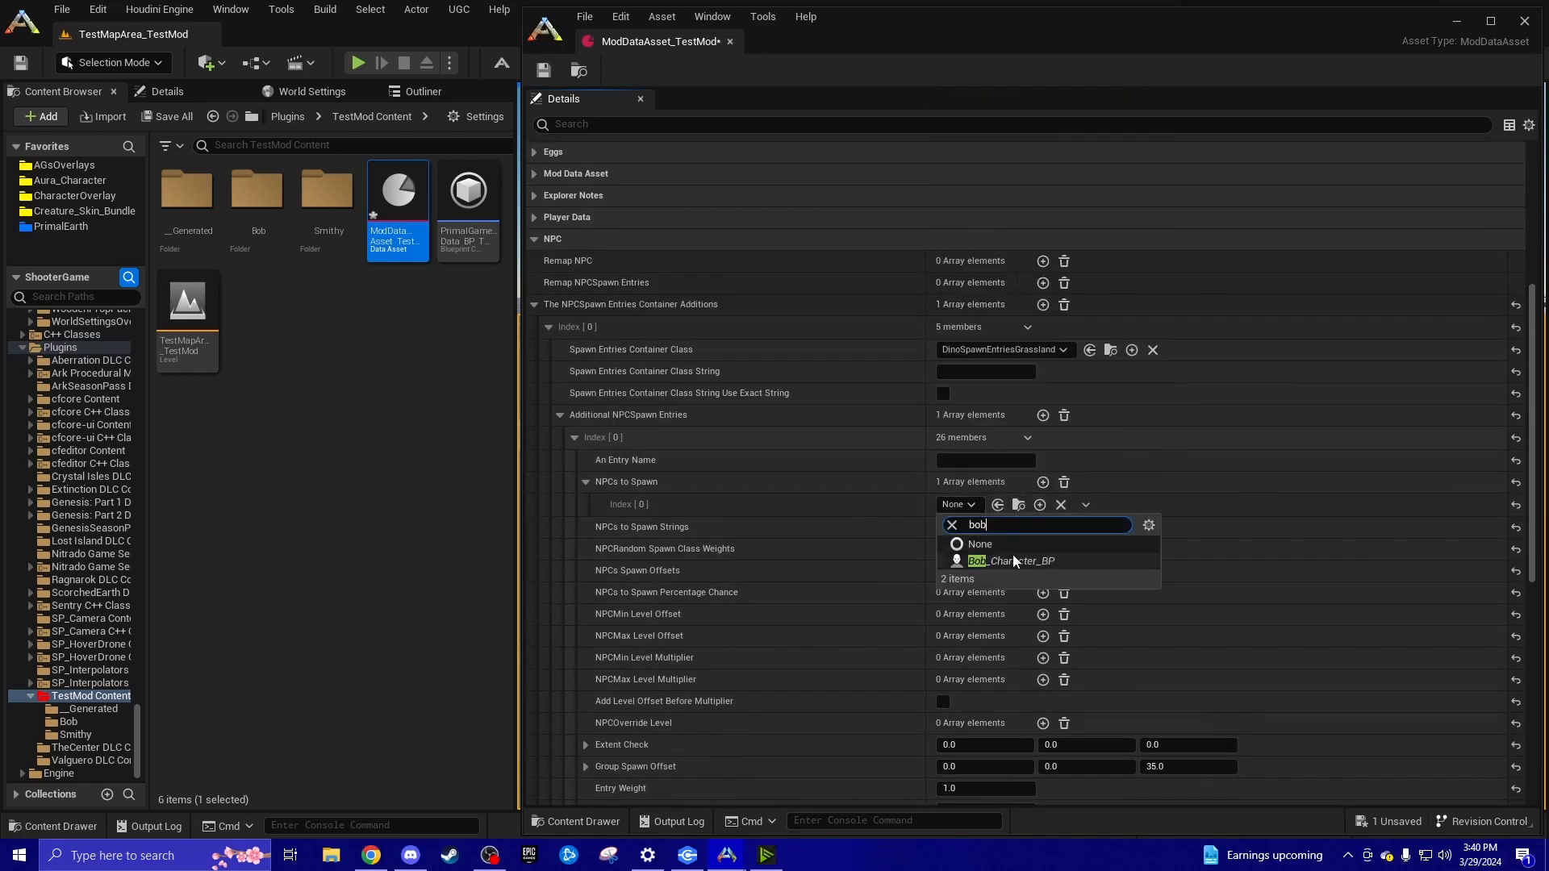
left_click(1013, 562)
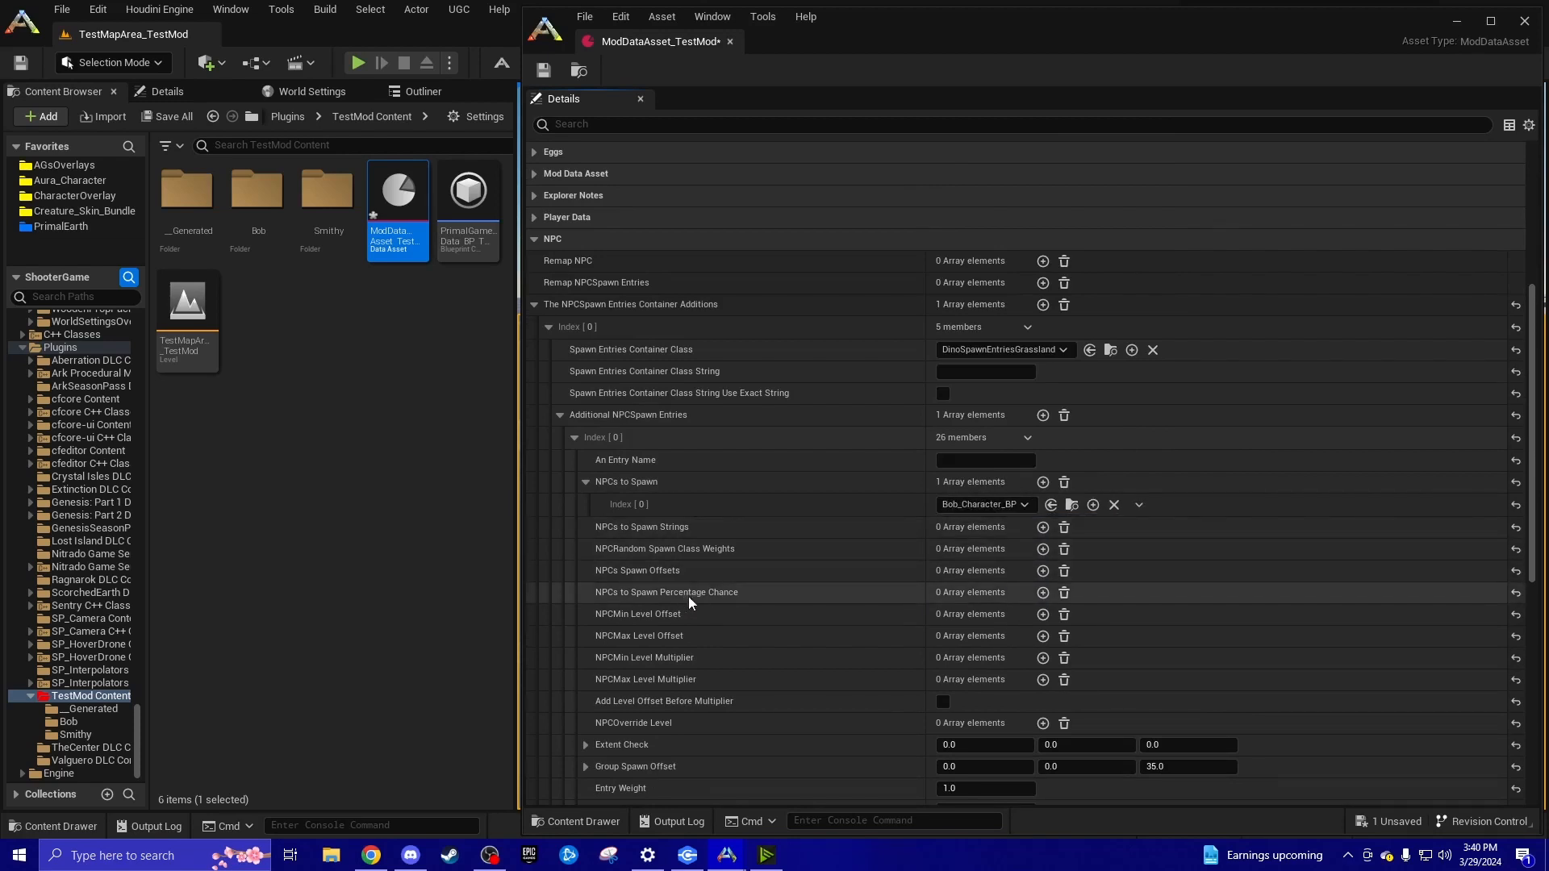
Add an NPCs to Spawn Percentage Chance element to the spawn entry and set it to 0.5
scroll(690, 601, "down", 1)
left_click(1042, 567)
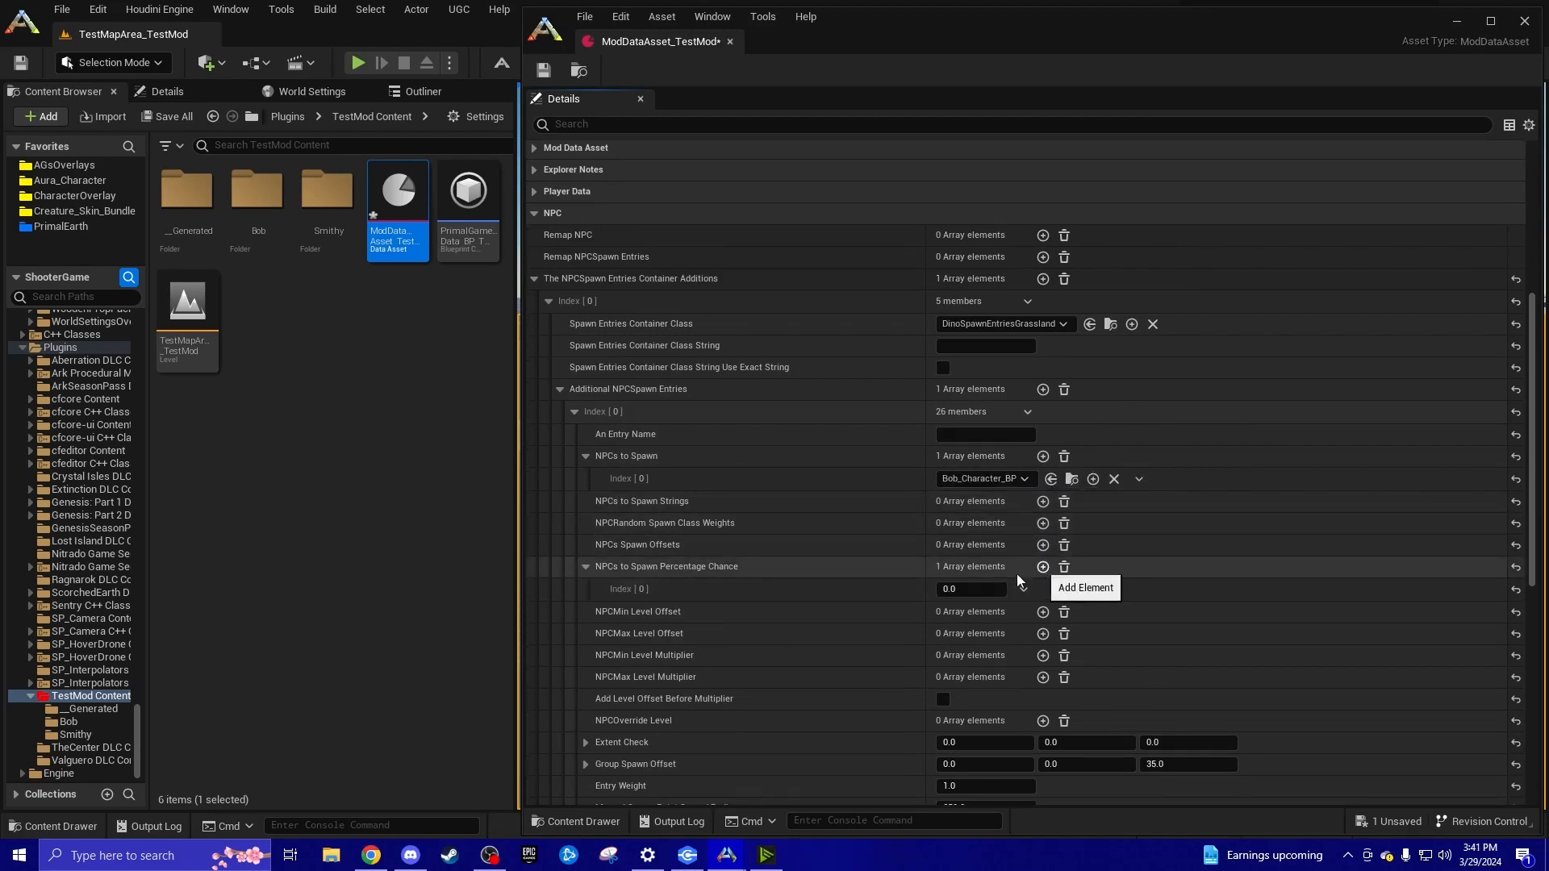
left_click(953, 590)
type("0.5")
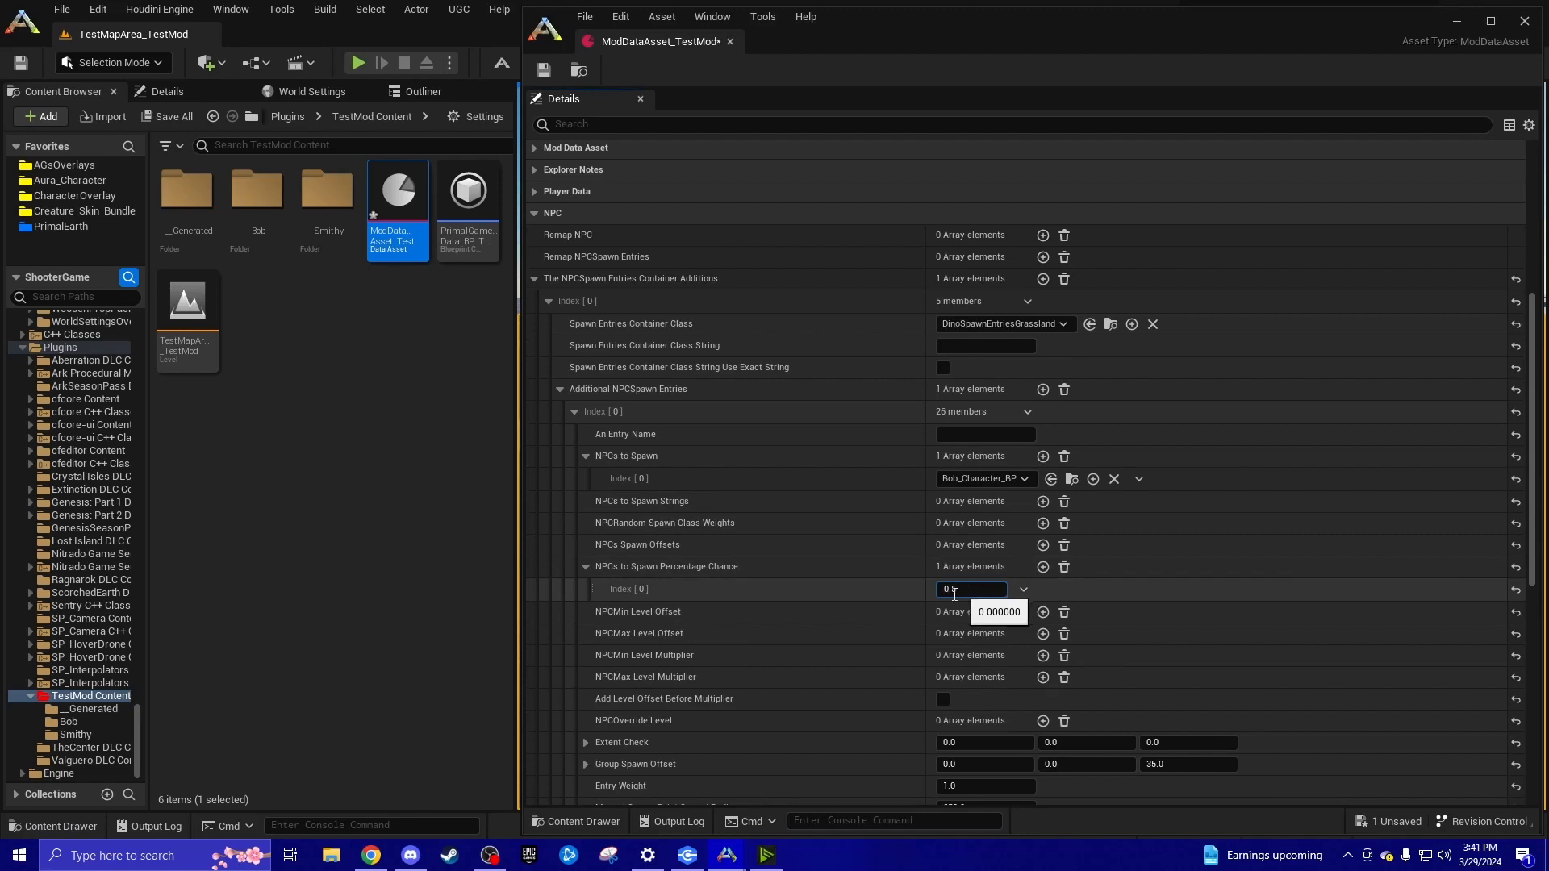
key("Return")
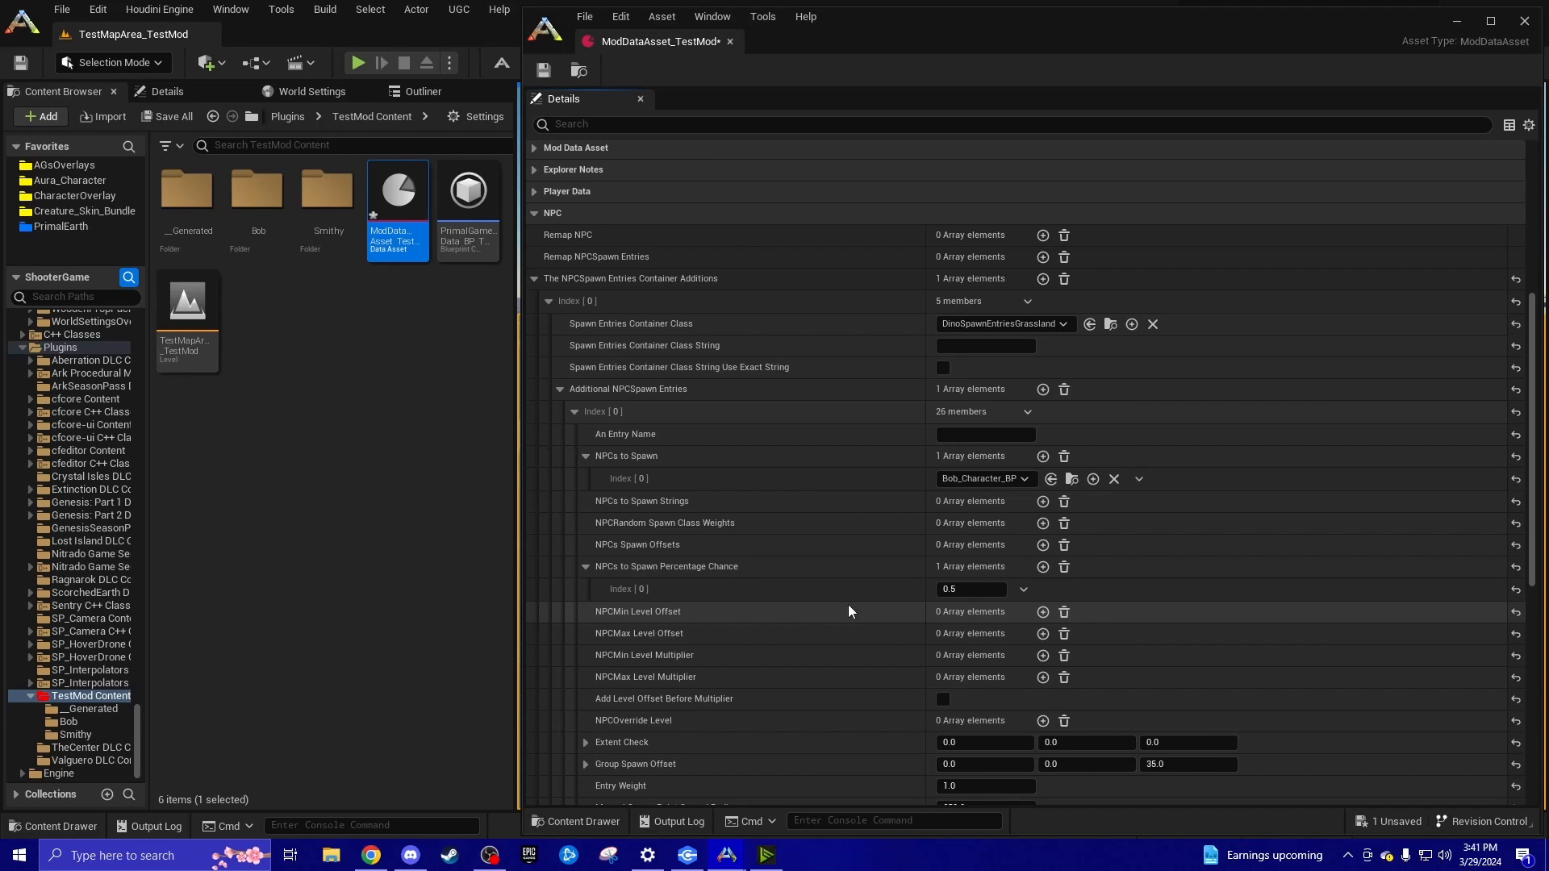
Check the remaining spawn entry settings, collapse the additional spawn entries and save the mod data asset
scroll(849, 607, "down", 3)
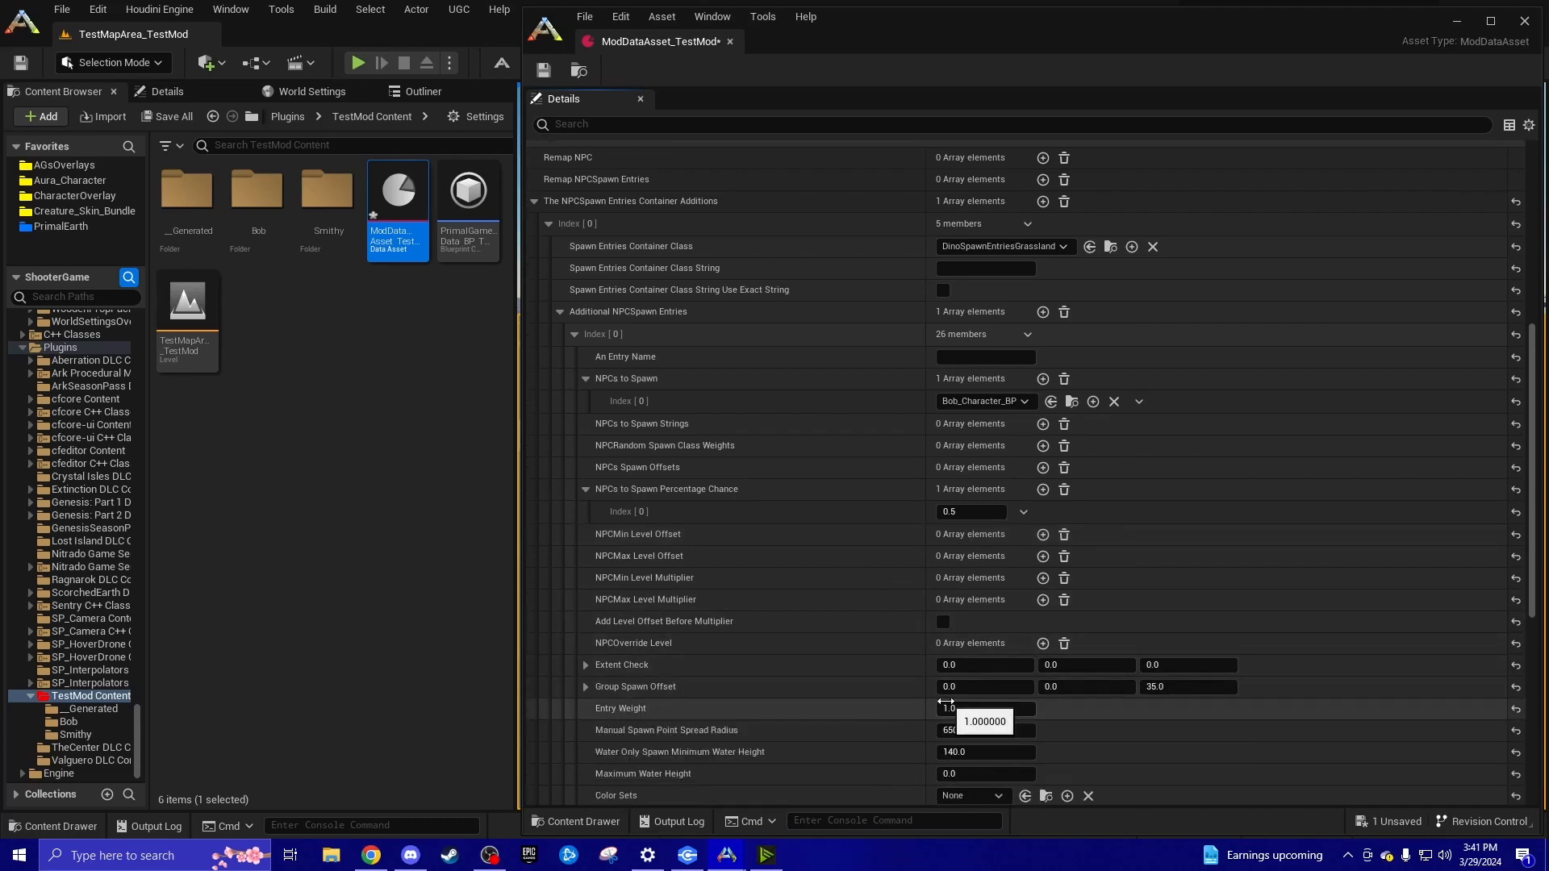
scroll(818, 662, "up", 4)
scroll(817, 671, "down", 4)
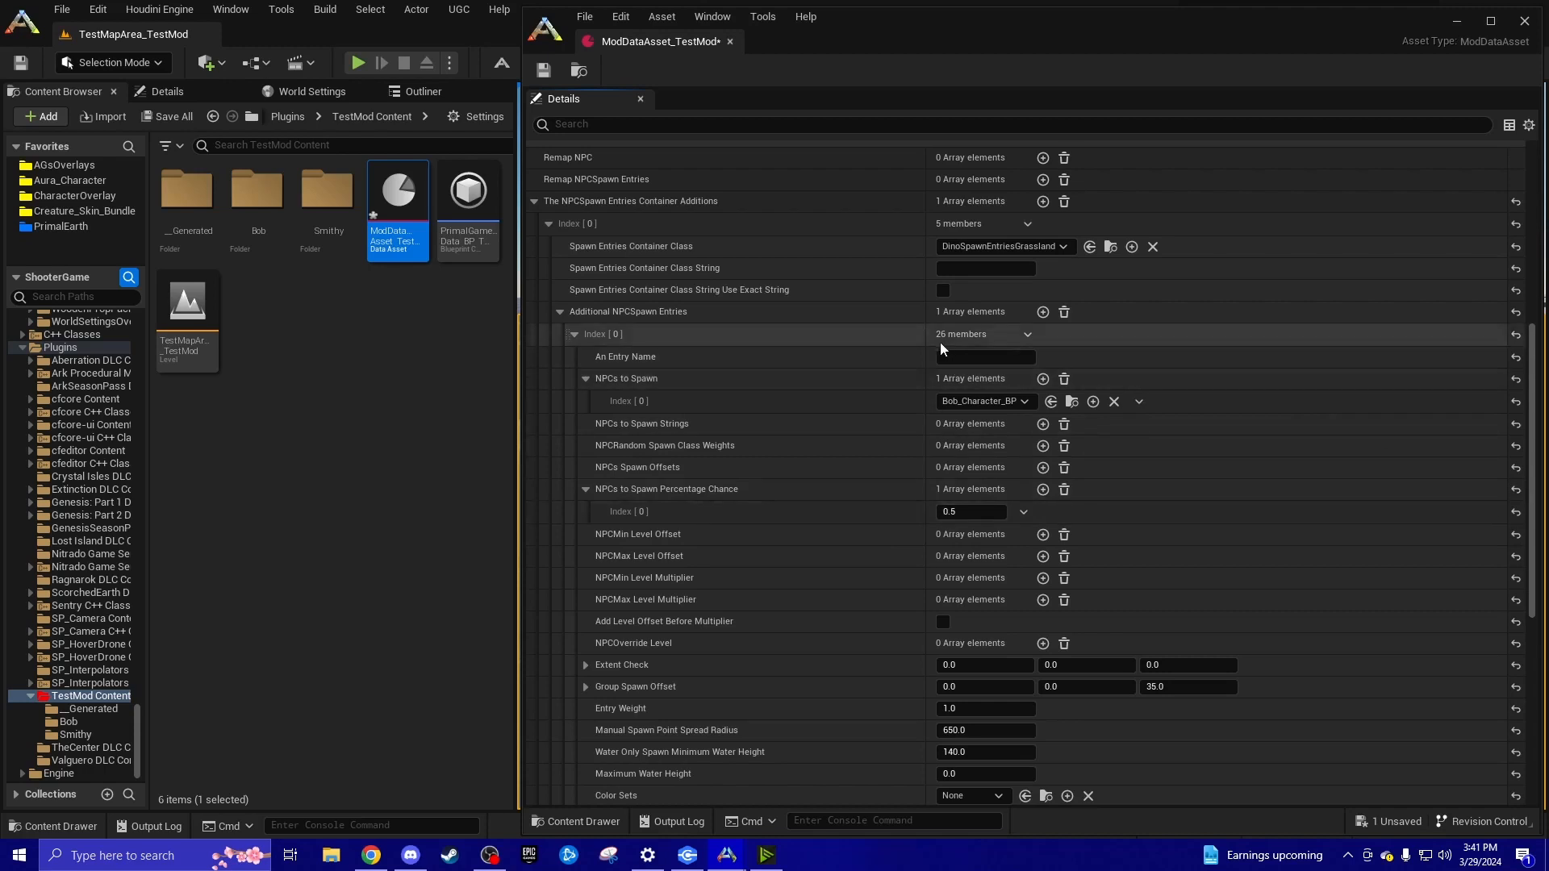
left_click(634, 313)
left_click(543, 70)
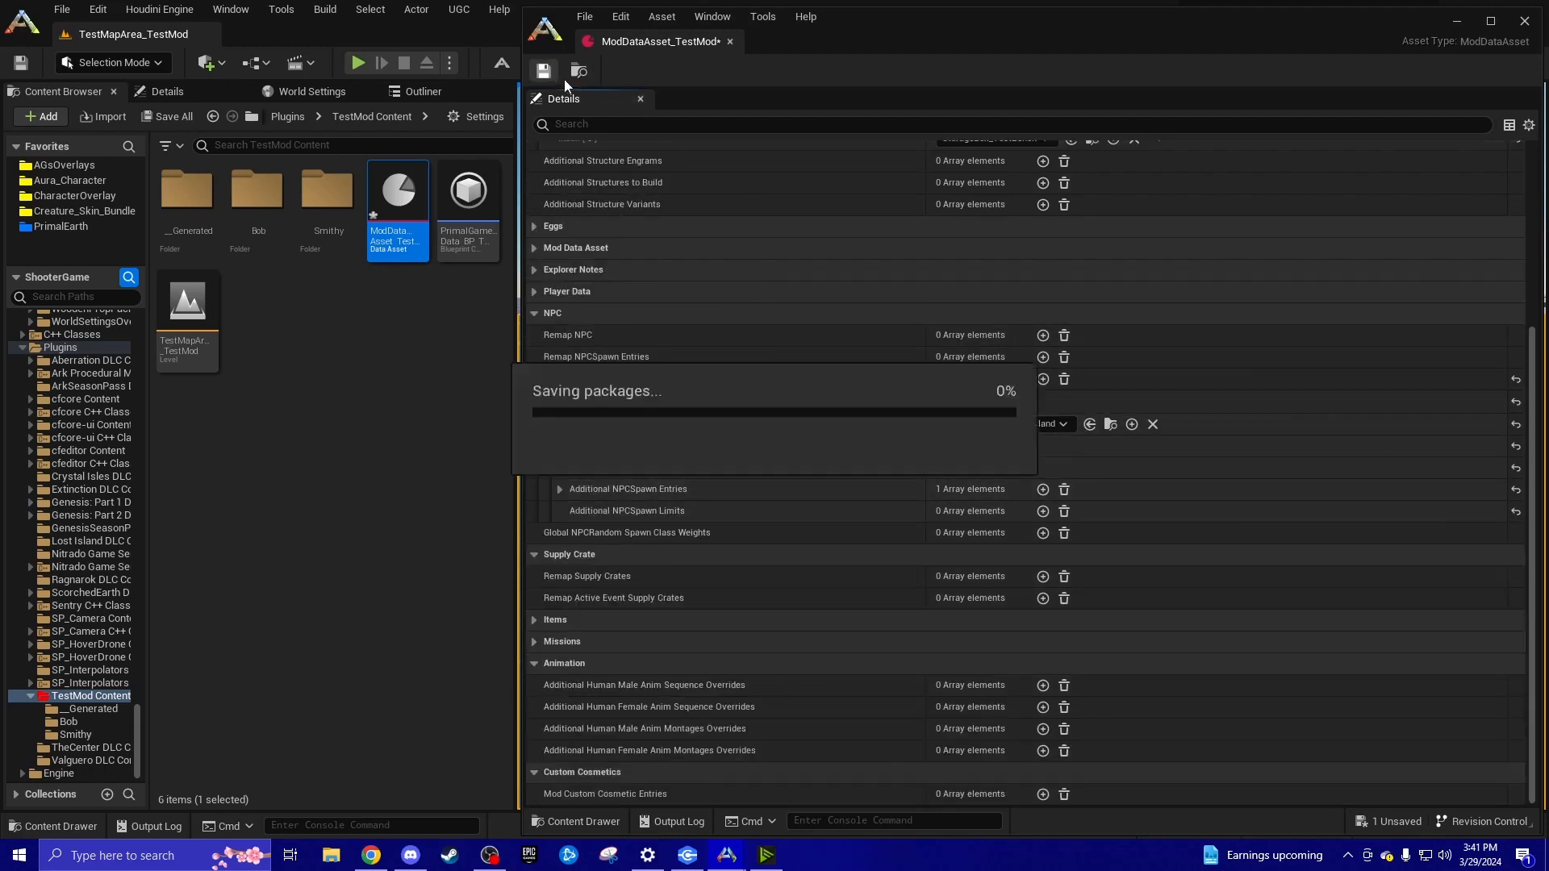
Review the NPC spawn settings, examining the members of the spawn entries container addition
scroll(993, 306, "up", 3)
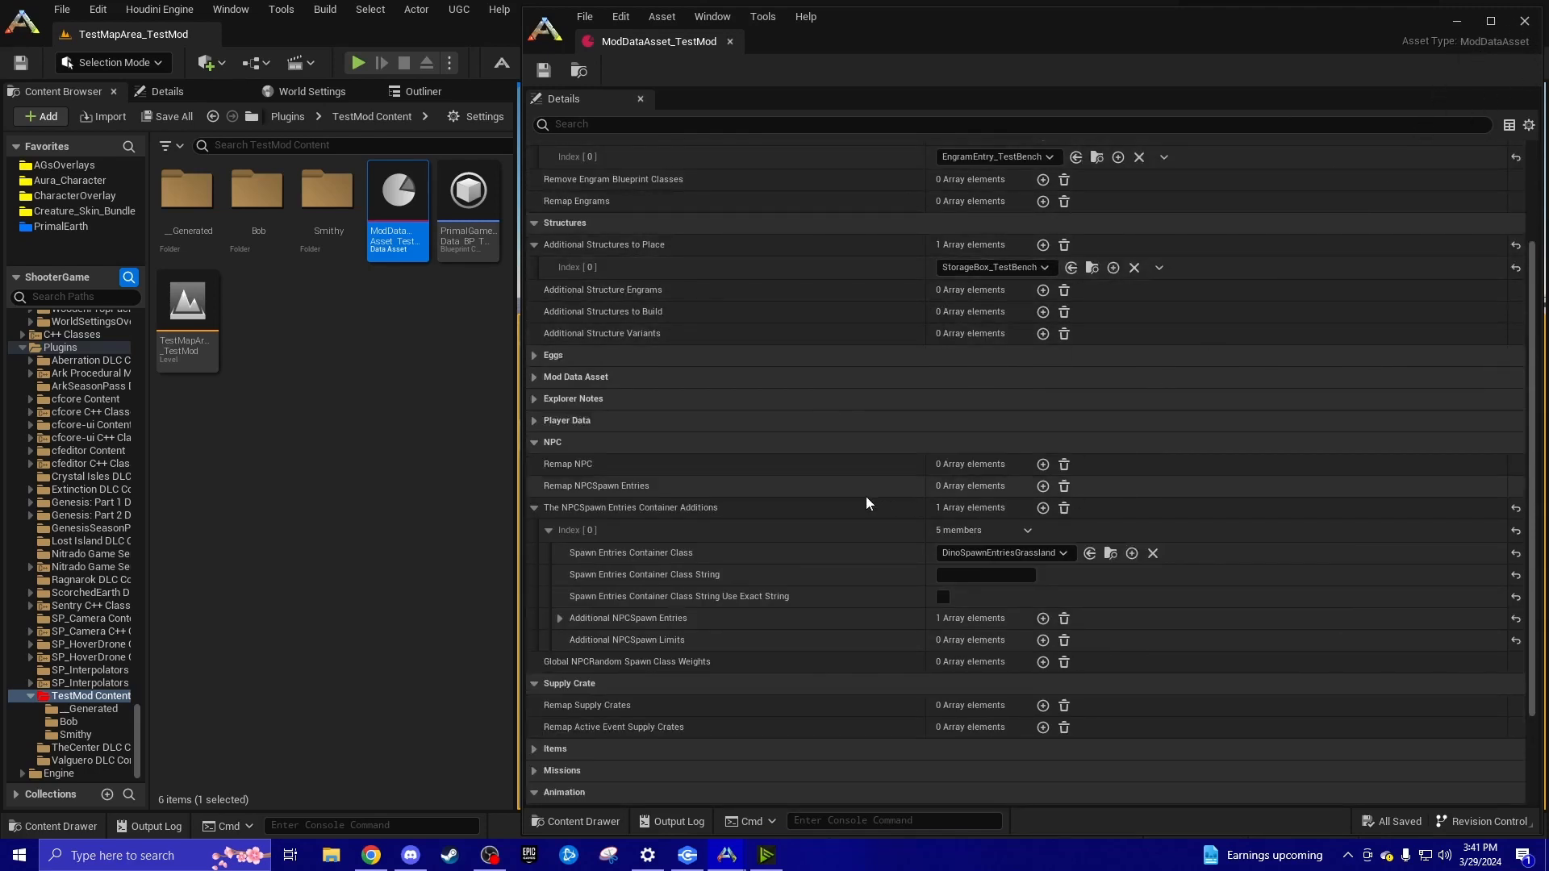
left_click(549, 530)
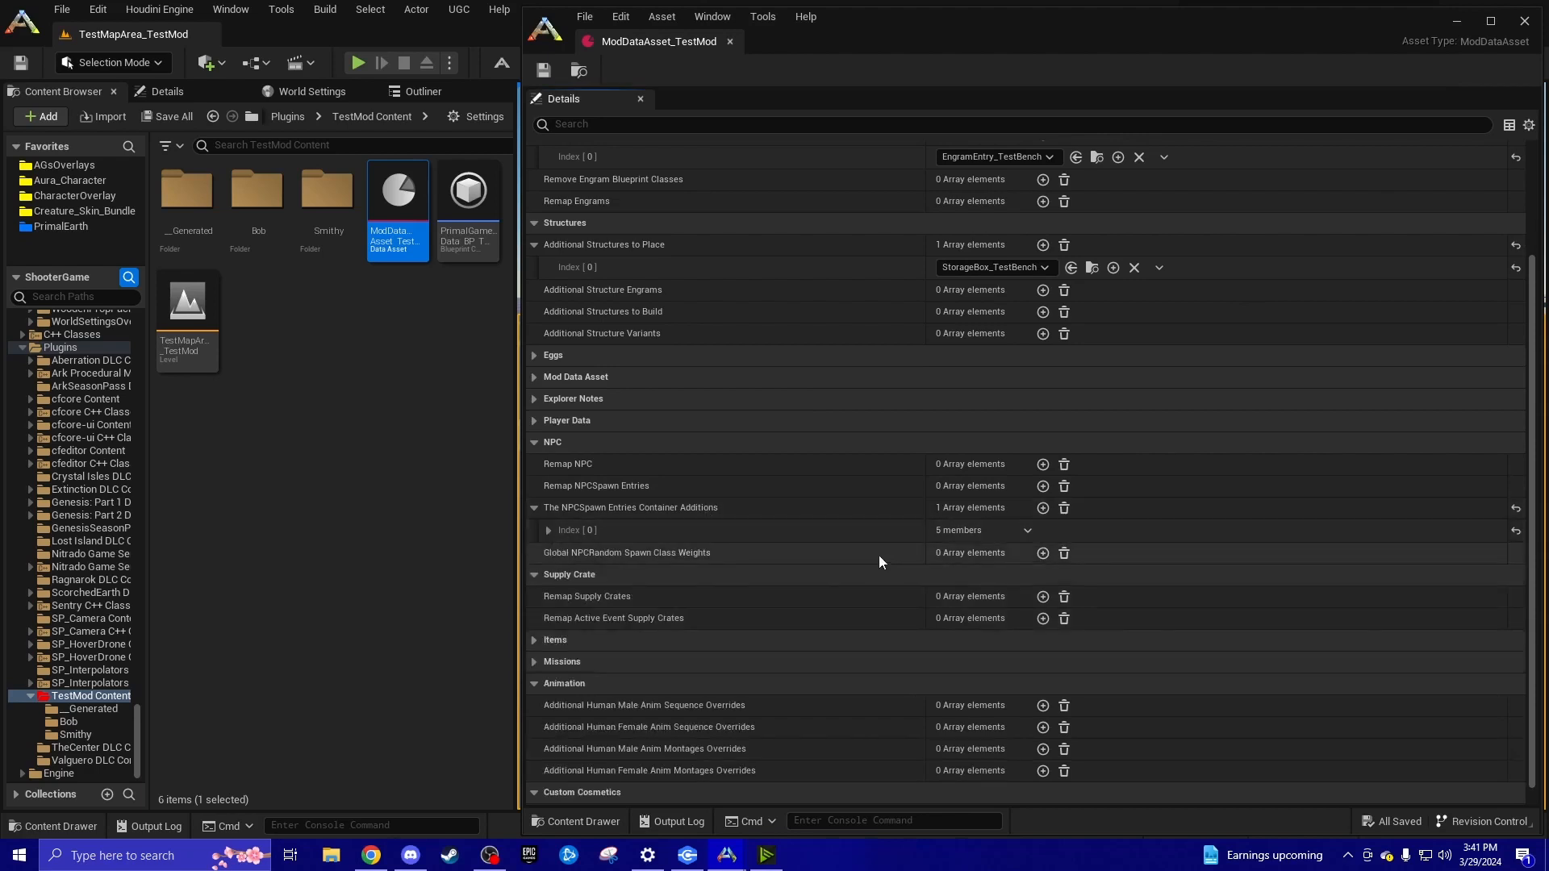
left_click(547, 530)
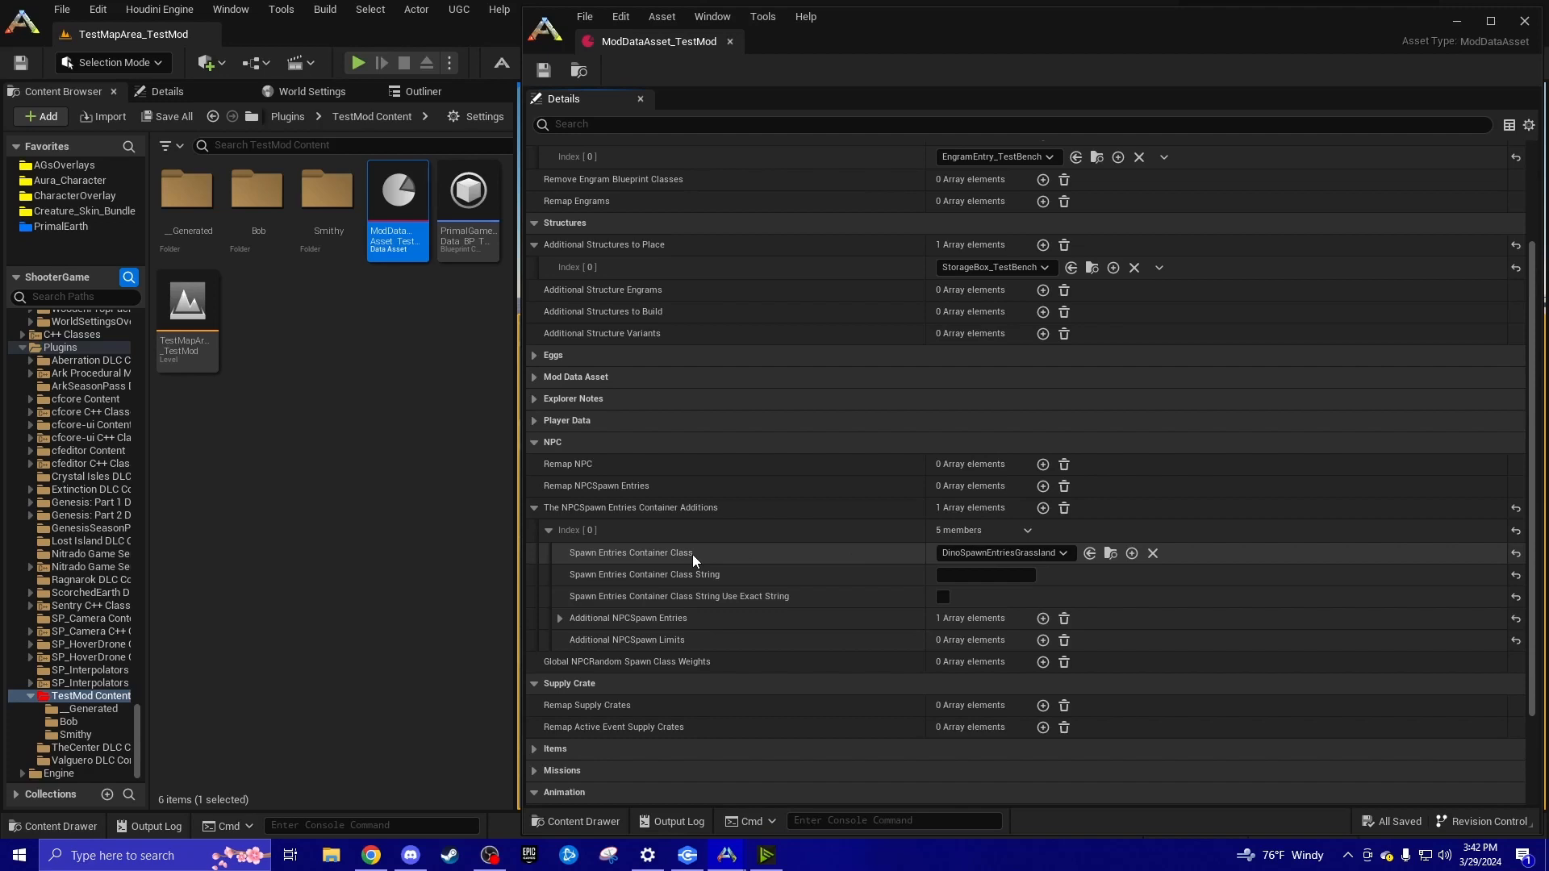
left_click(550, 530)
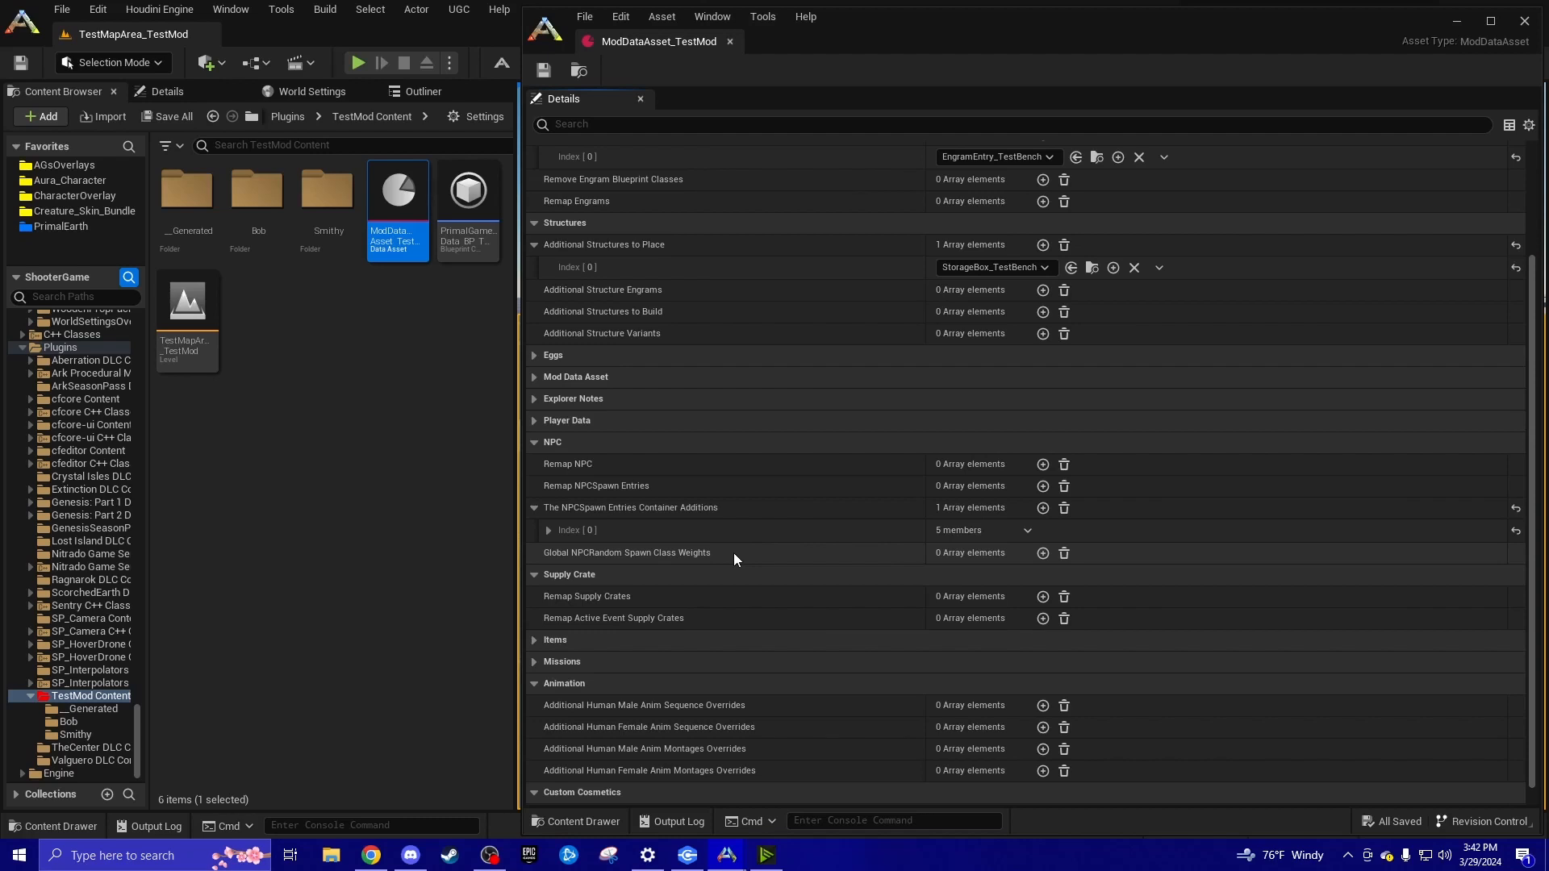
left_click(549, 532)
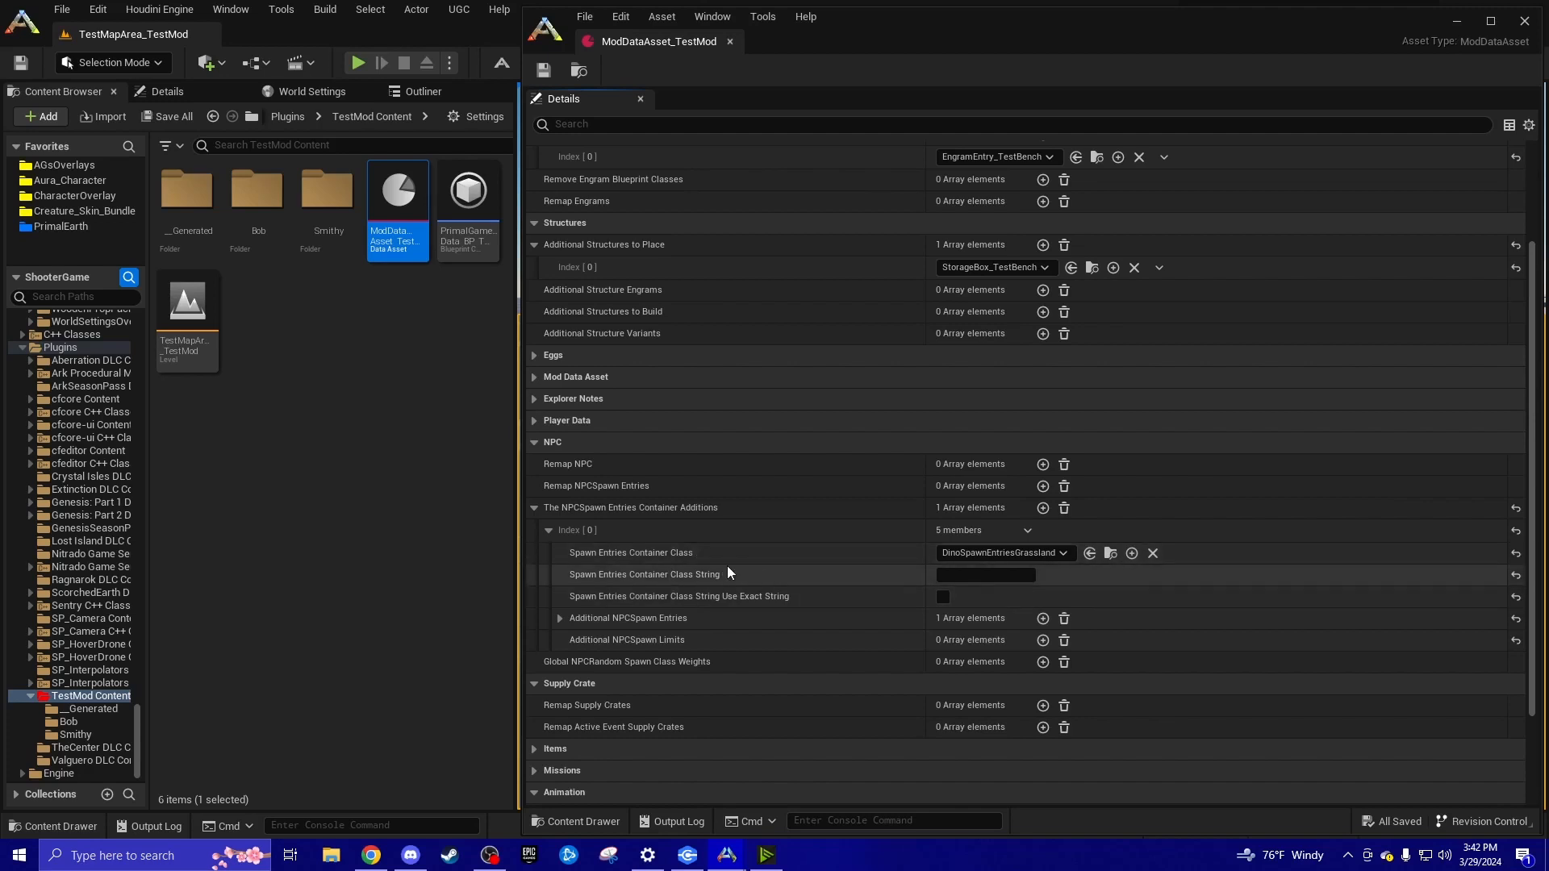
left_click(552, 530)
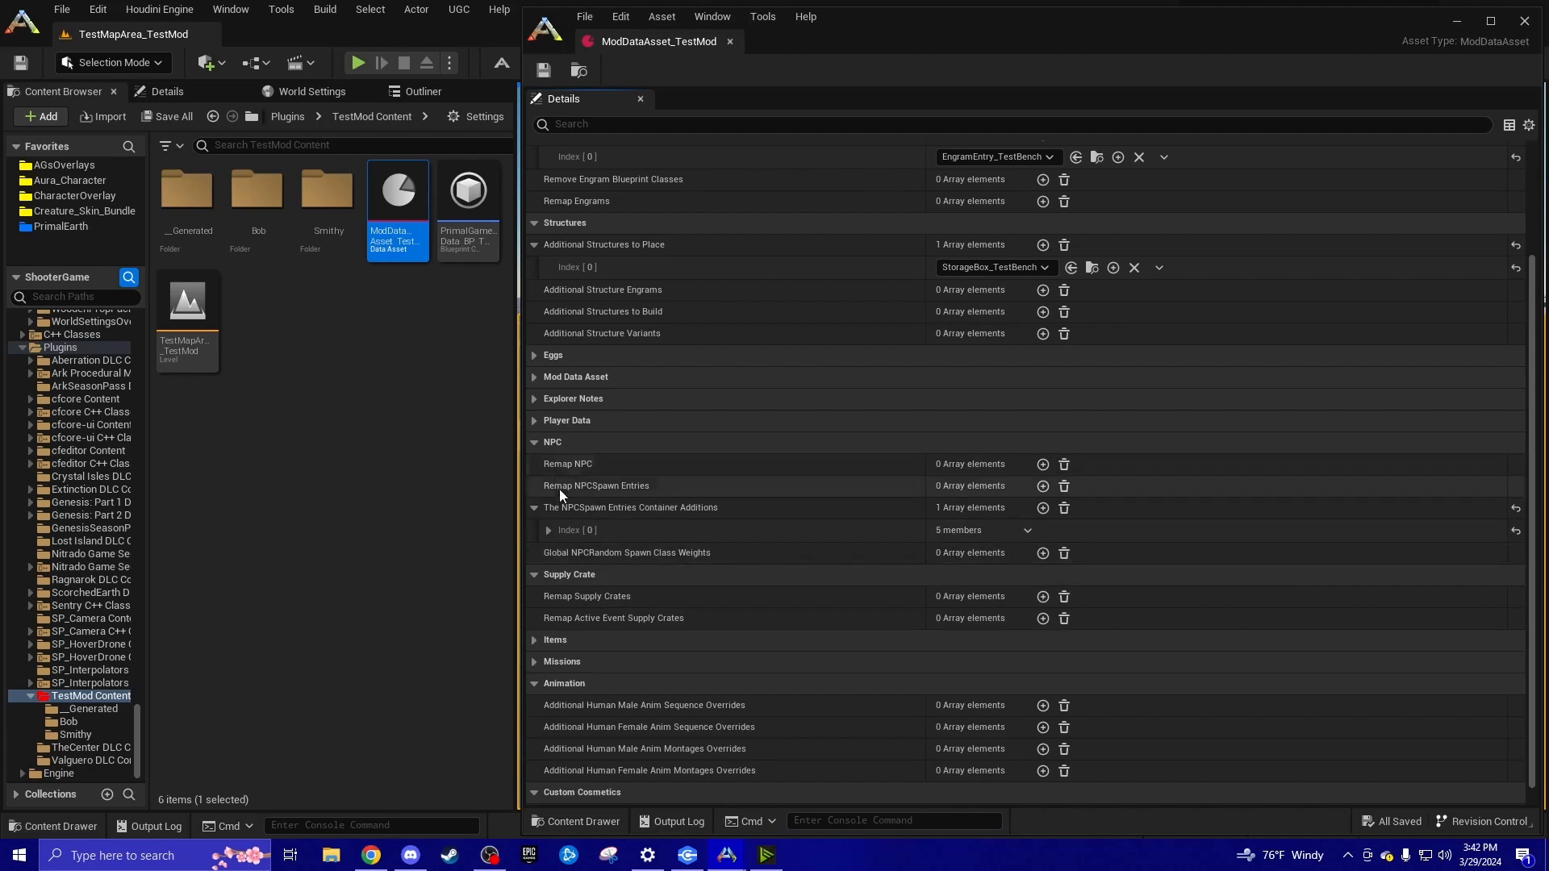
left_click(548, 530)
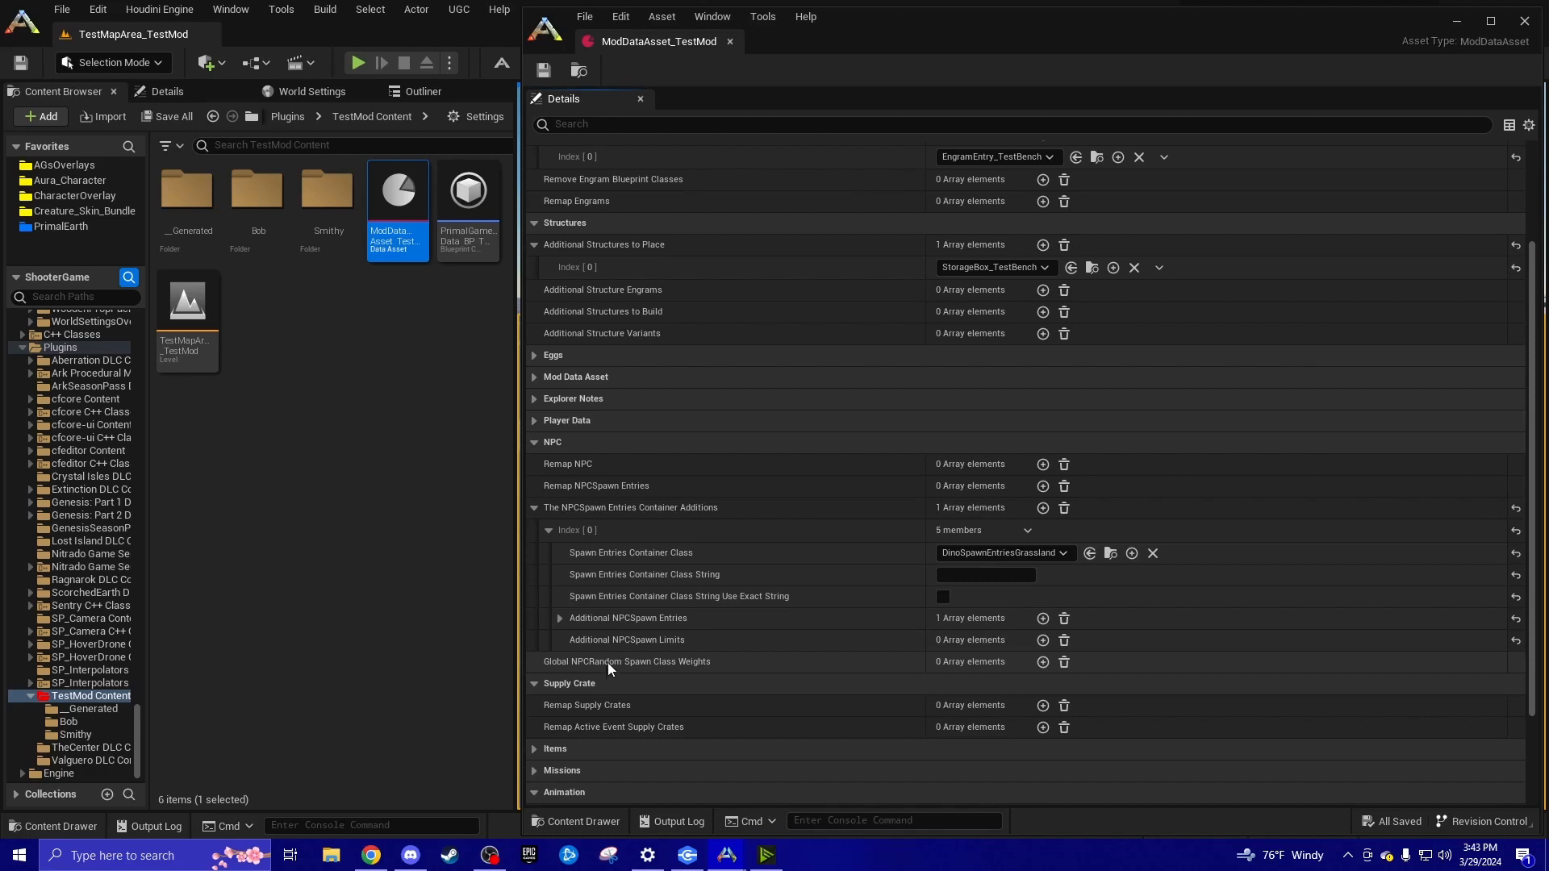
left_click(548, 530)
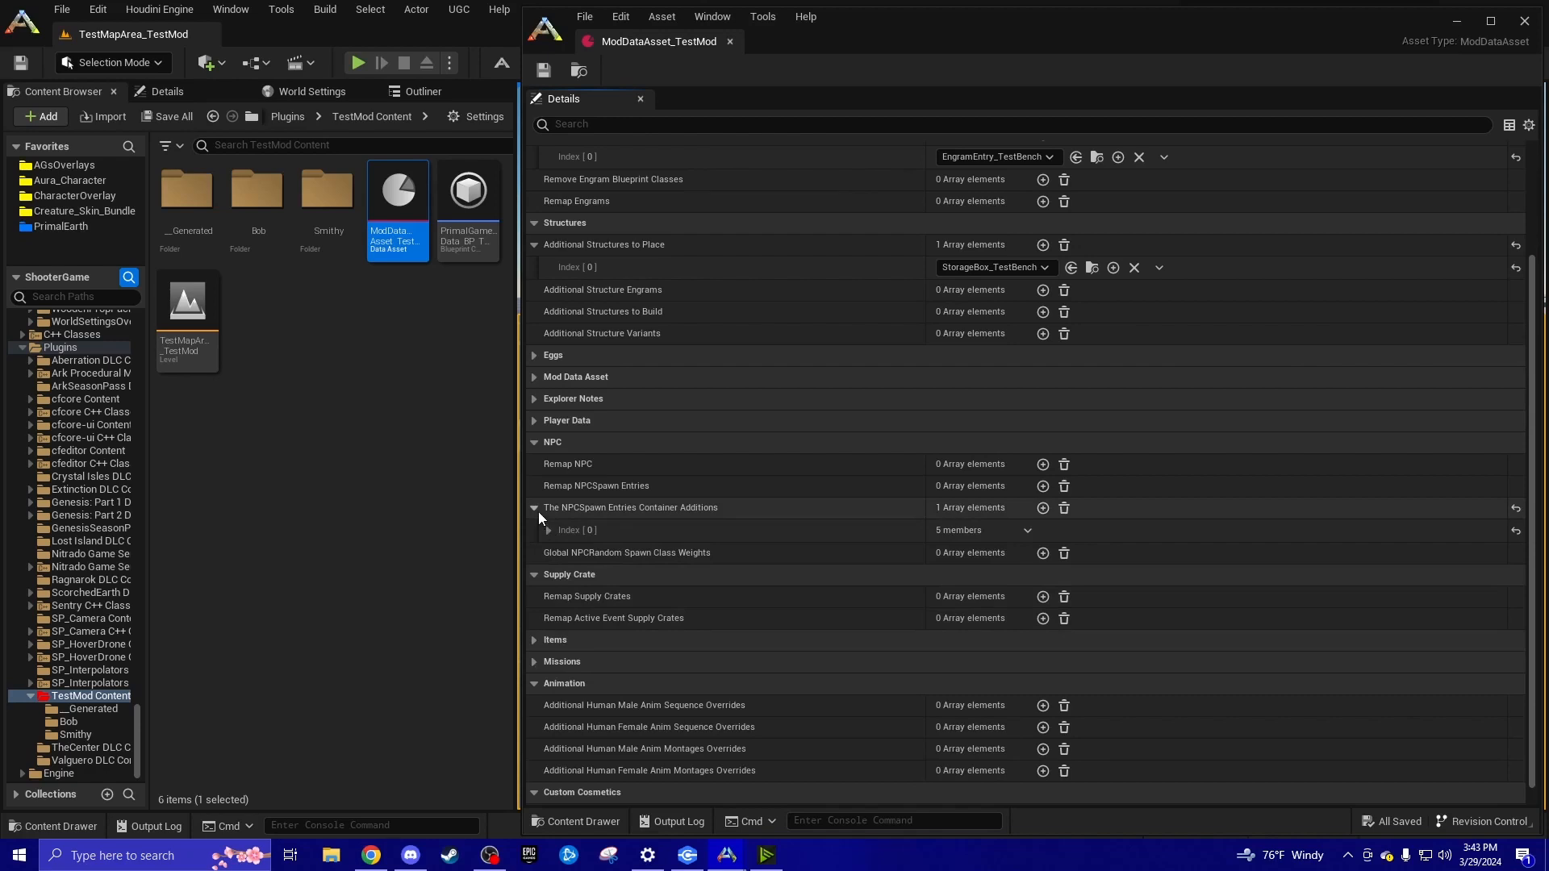
left_click(536, 510)
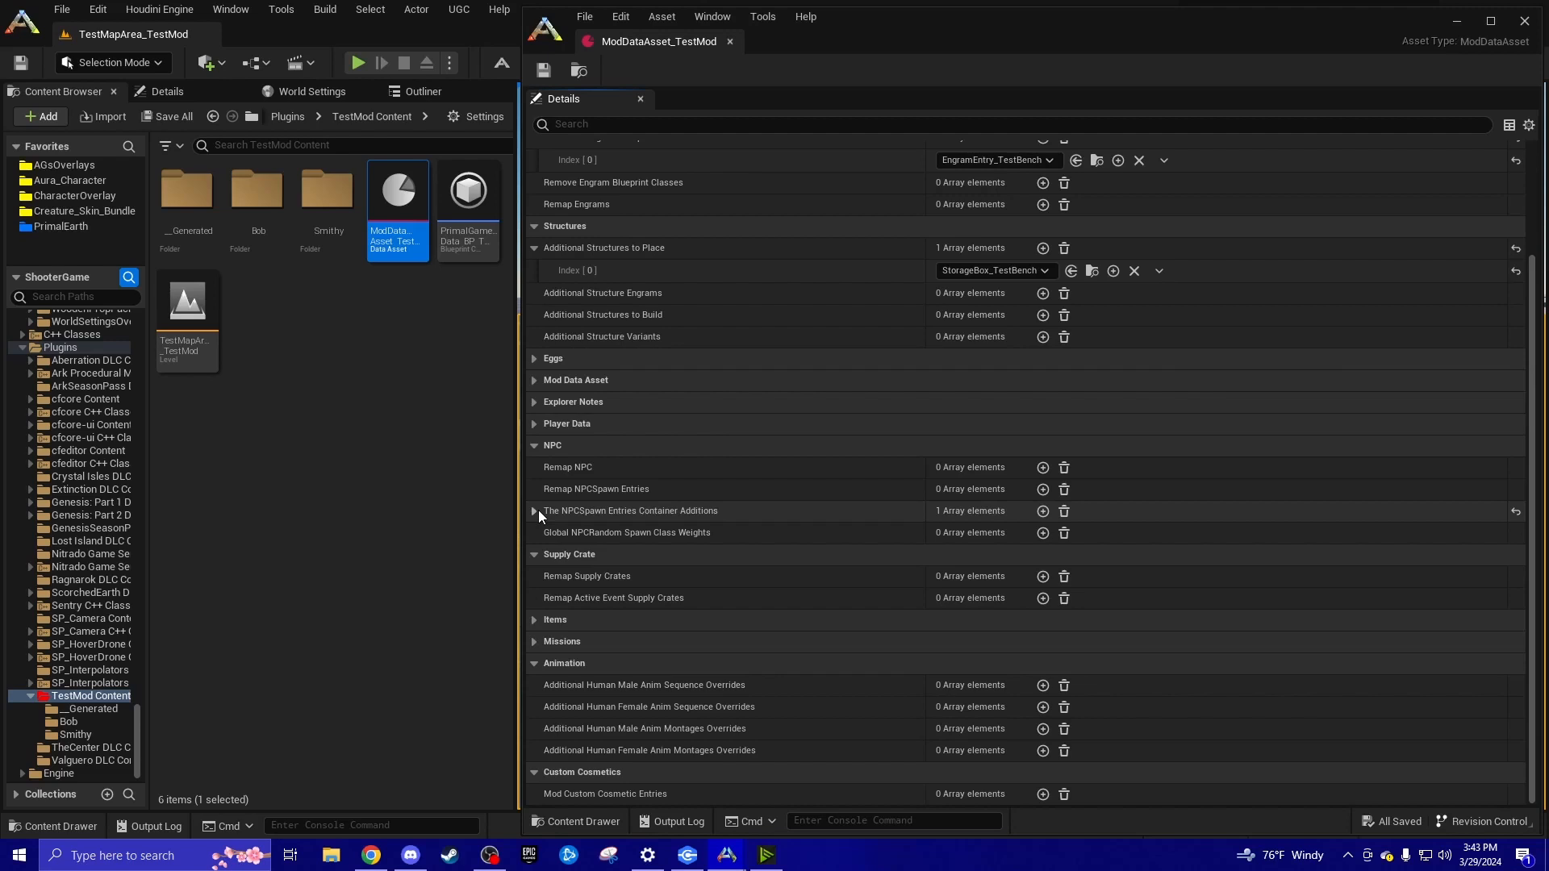
Close the mod data asset and start a play session from an open spot on the test map's floor
left_click(472, 411)
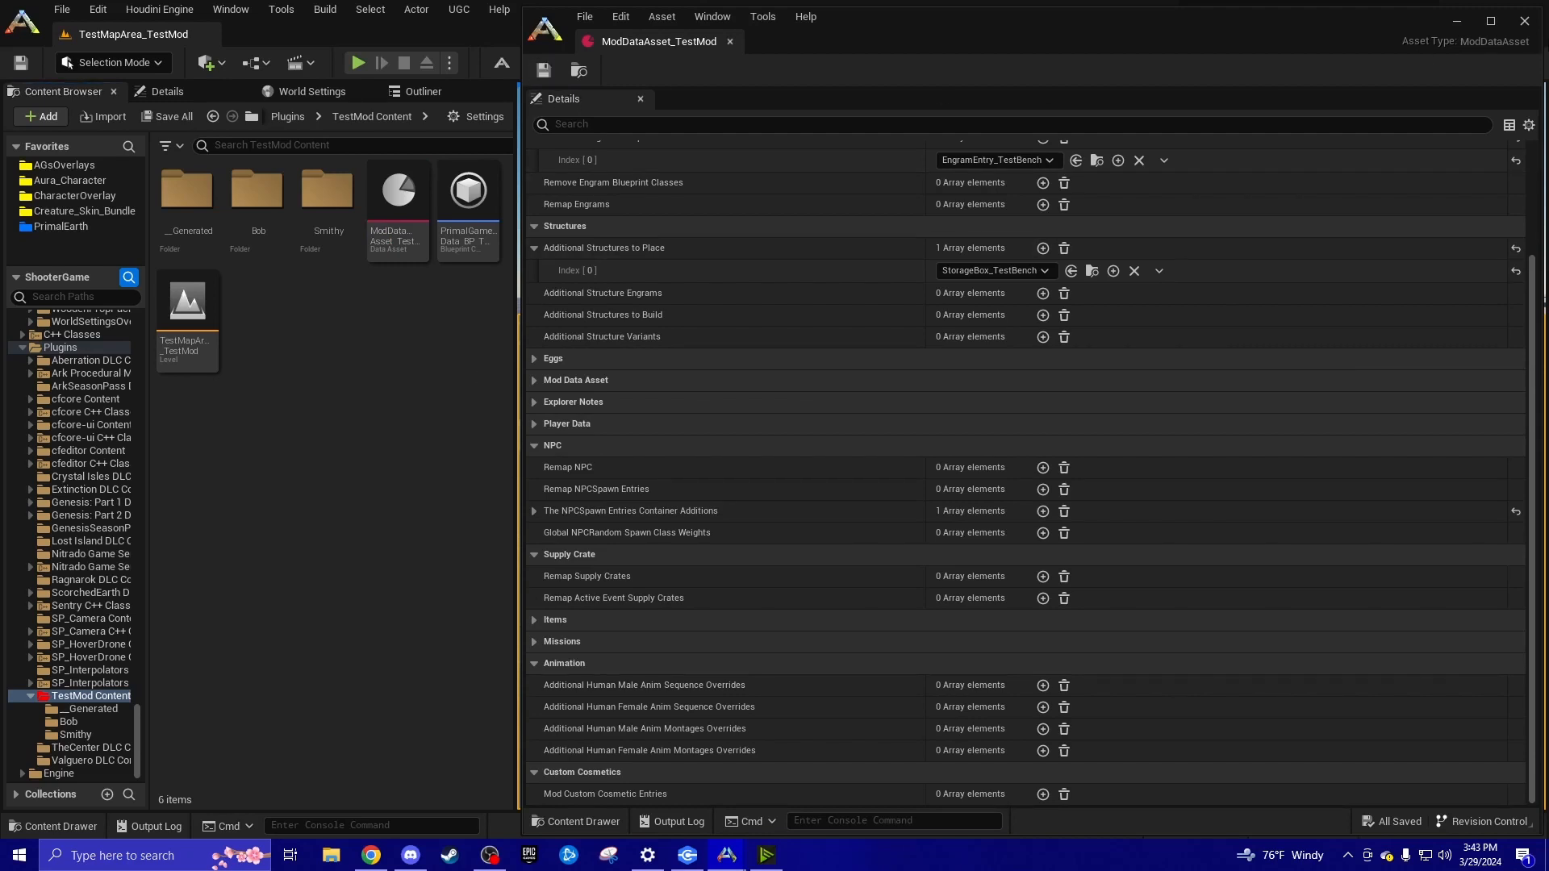
left_click(1523, 22)
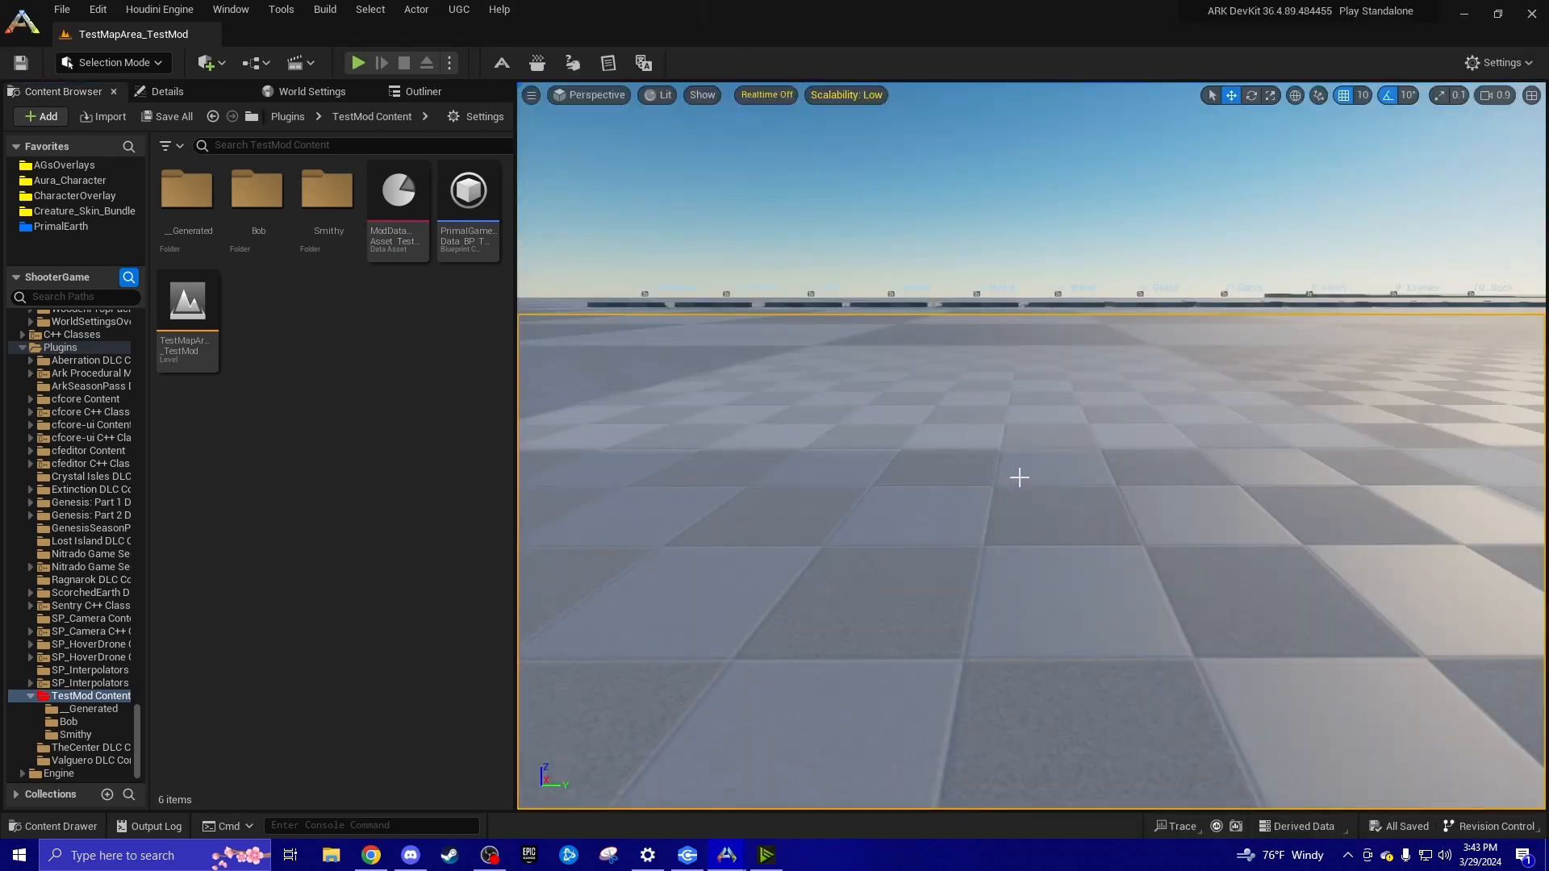
left_click_drag(1011, 477, 818, 525)
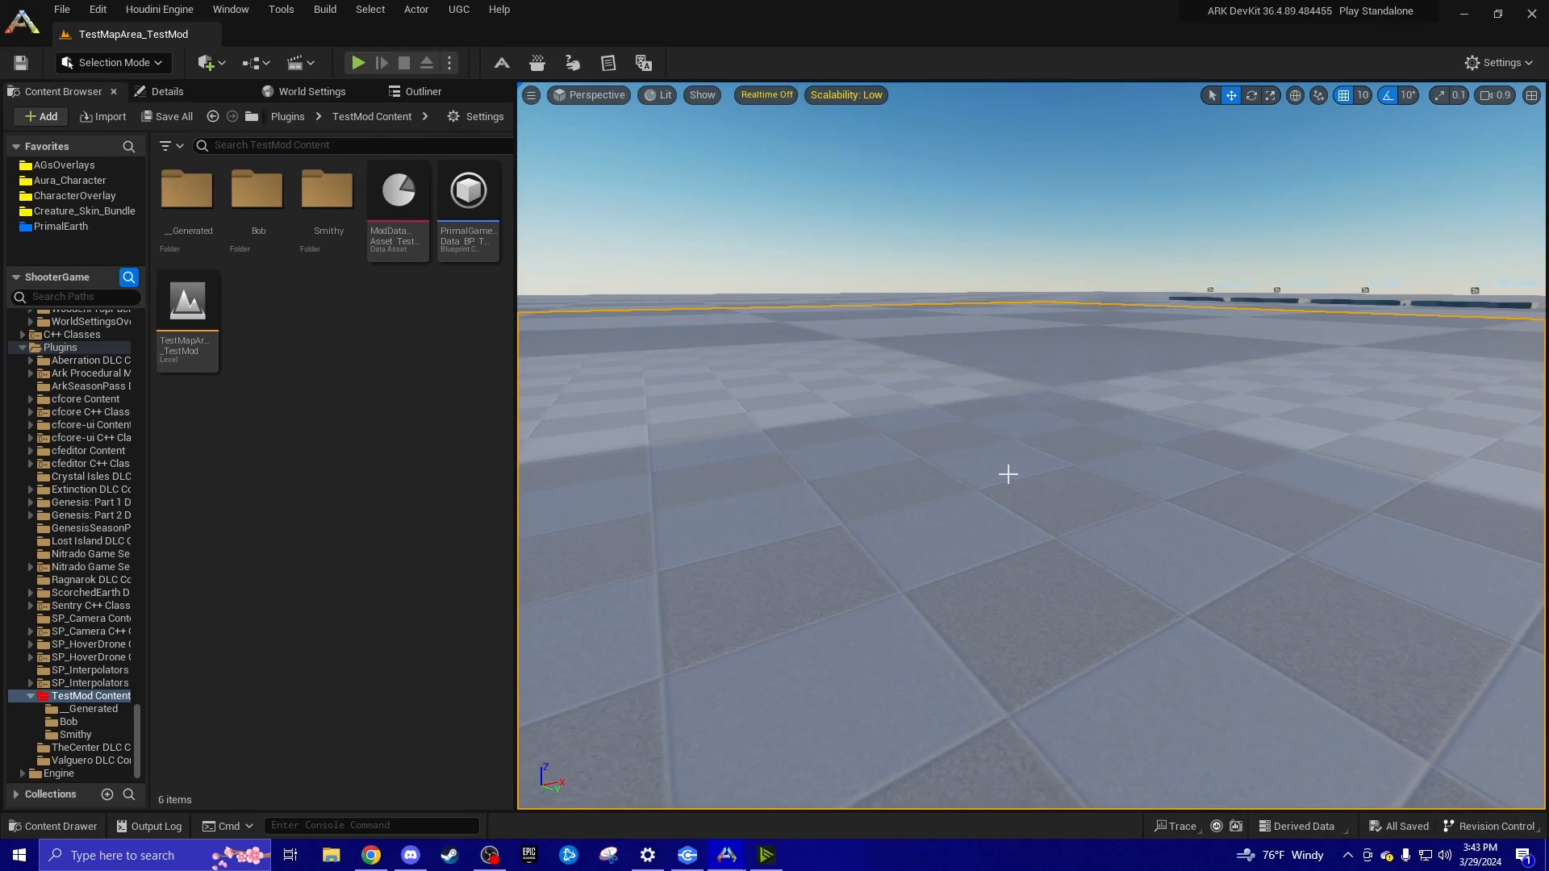
mouse_move(971, 486)
right_mouse_down()
mouse_move(778, 520)
mouse_move(600, 443)
mouse_move(549, 476)
mouse_move(548, 516)
mouse_move(977, 489)
right_mouse_up()
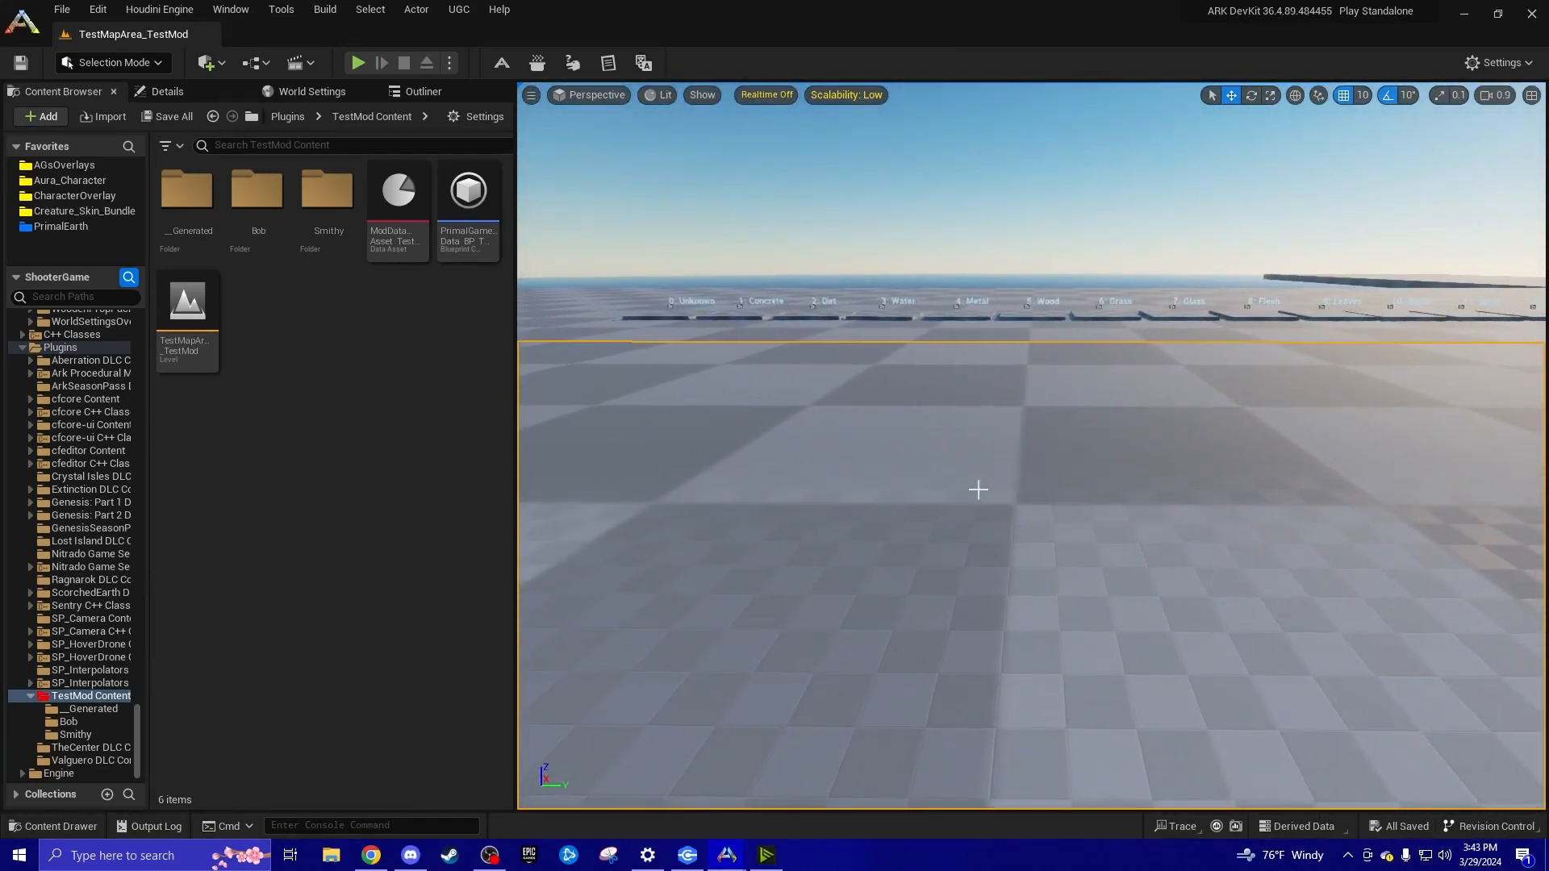
right_click(1013, 516)
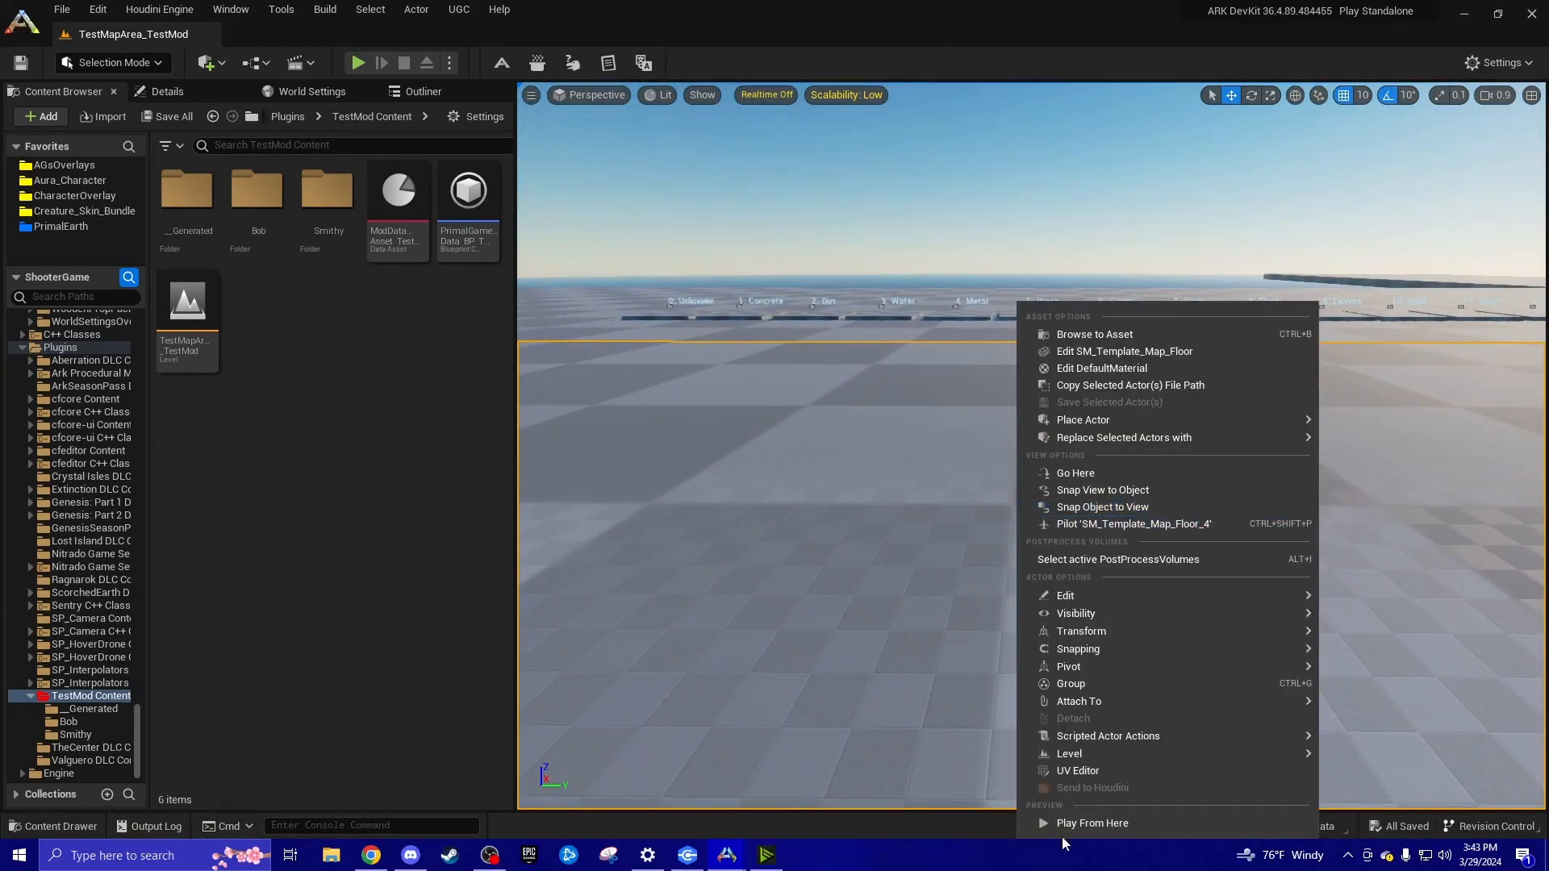
left_click(1065, 824)
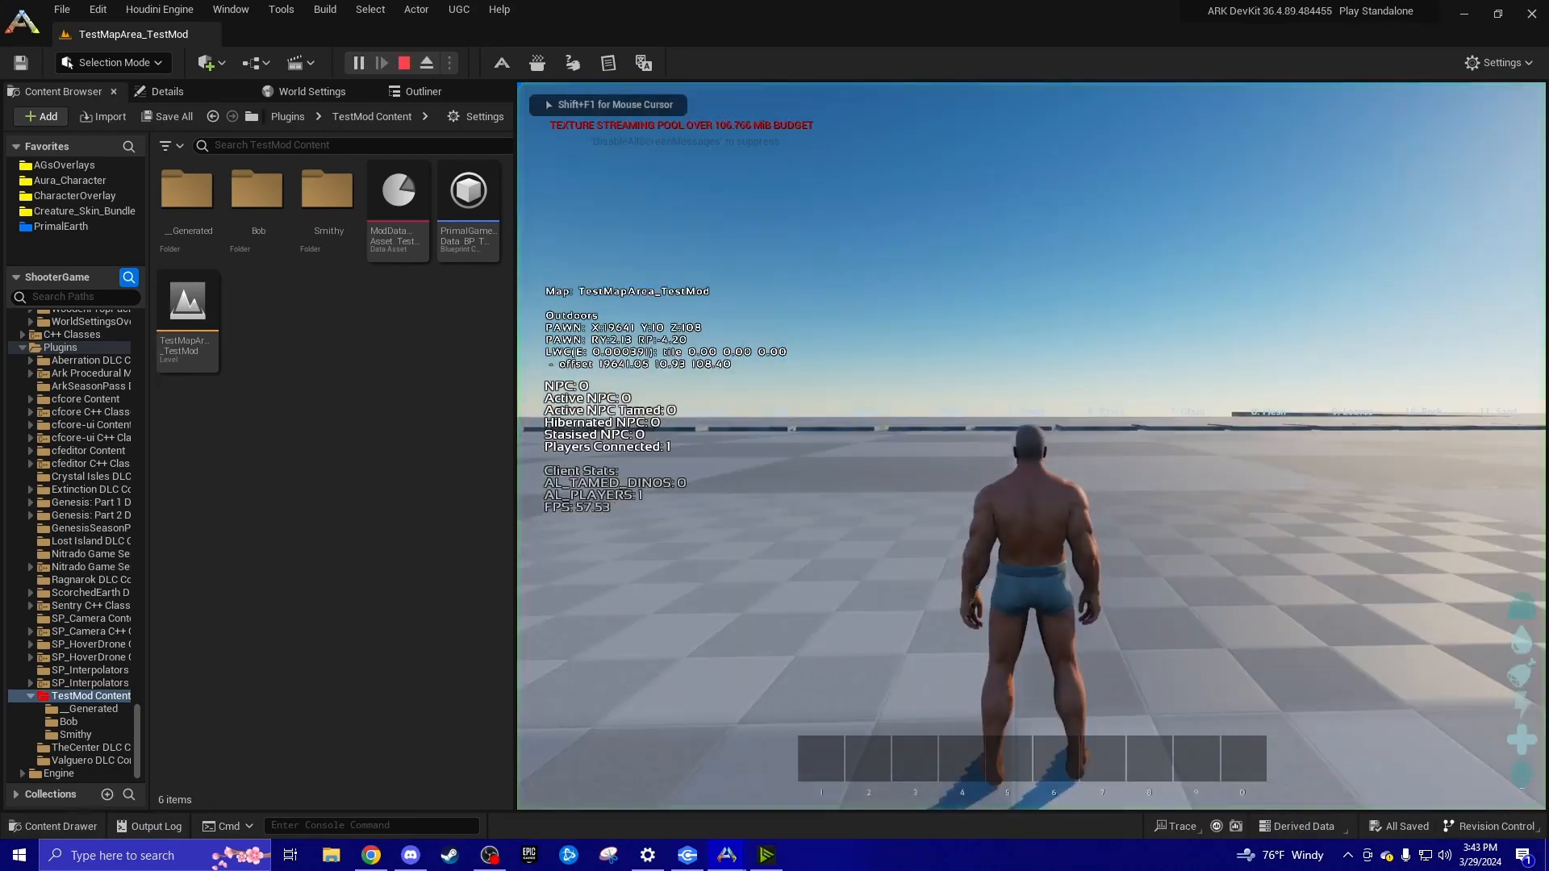
Spawn a tamed Bob_Character_BP from the Bob folder into the running game
key("shift+F1")
left_click(245, 207)
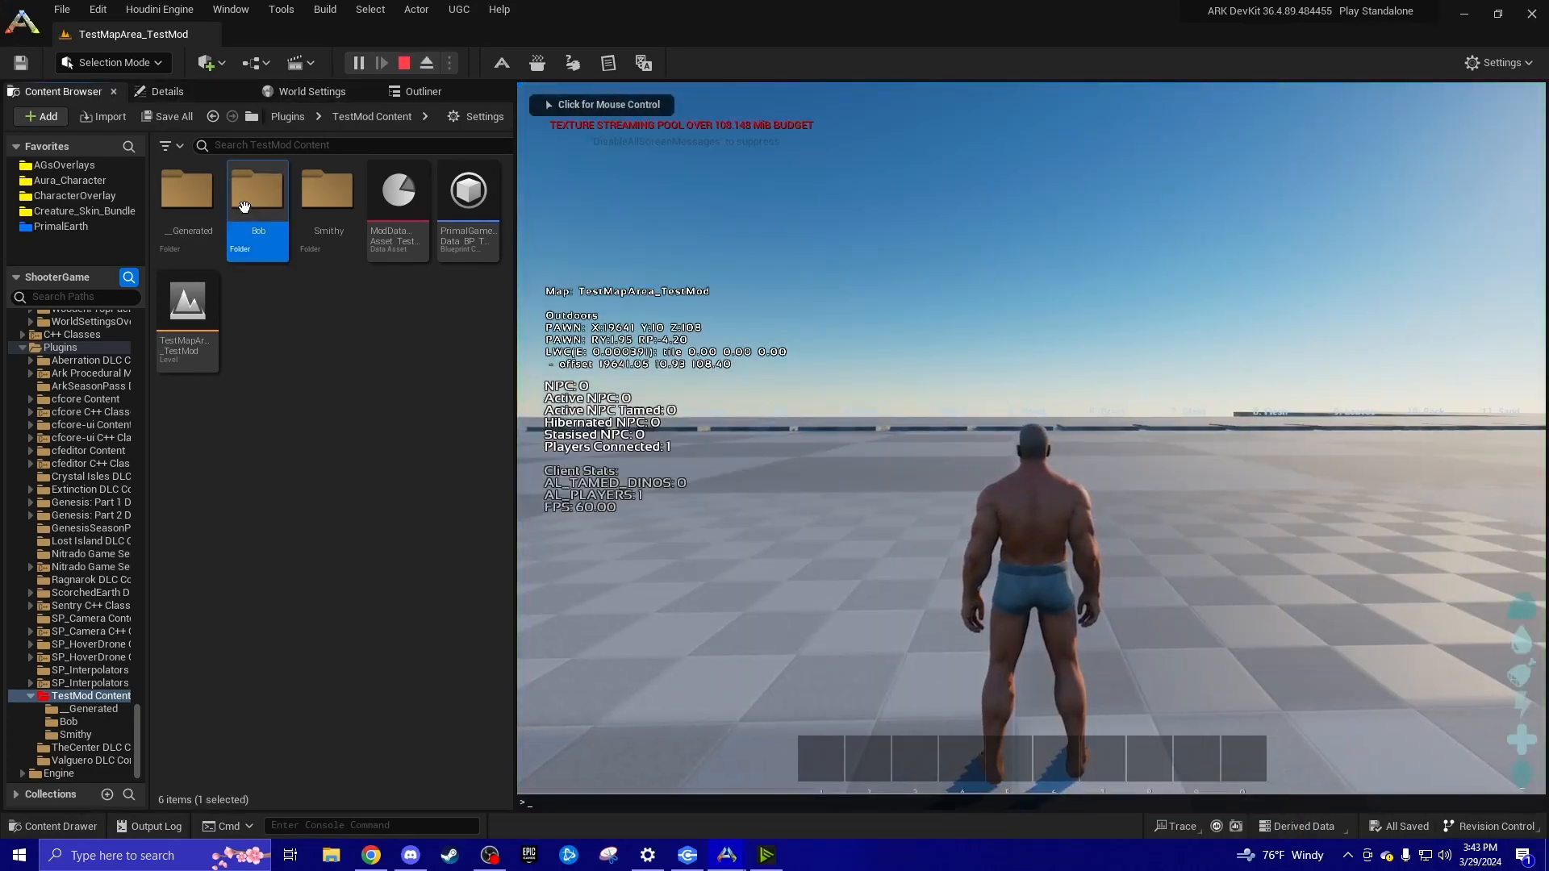
double_click(244, 207)
right_click(200, 240)
mouse_move(253, 297)
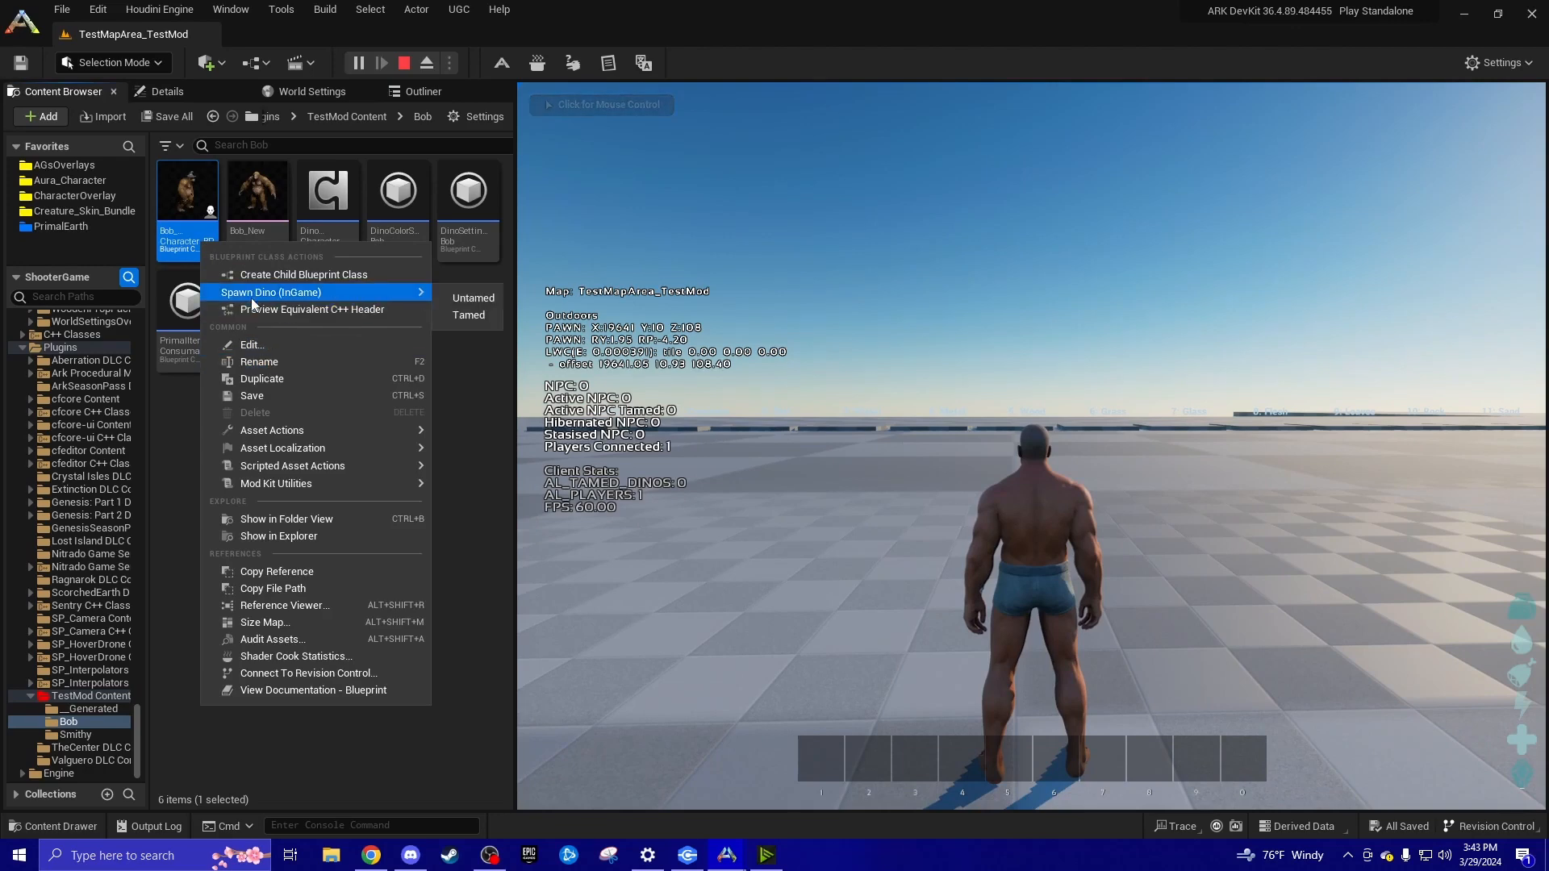
left_click(472, 316)
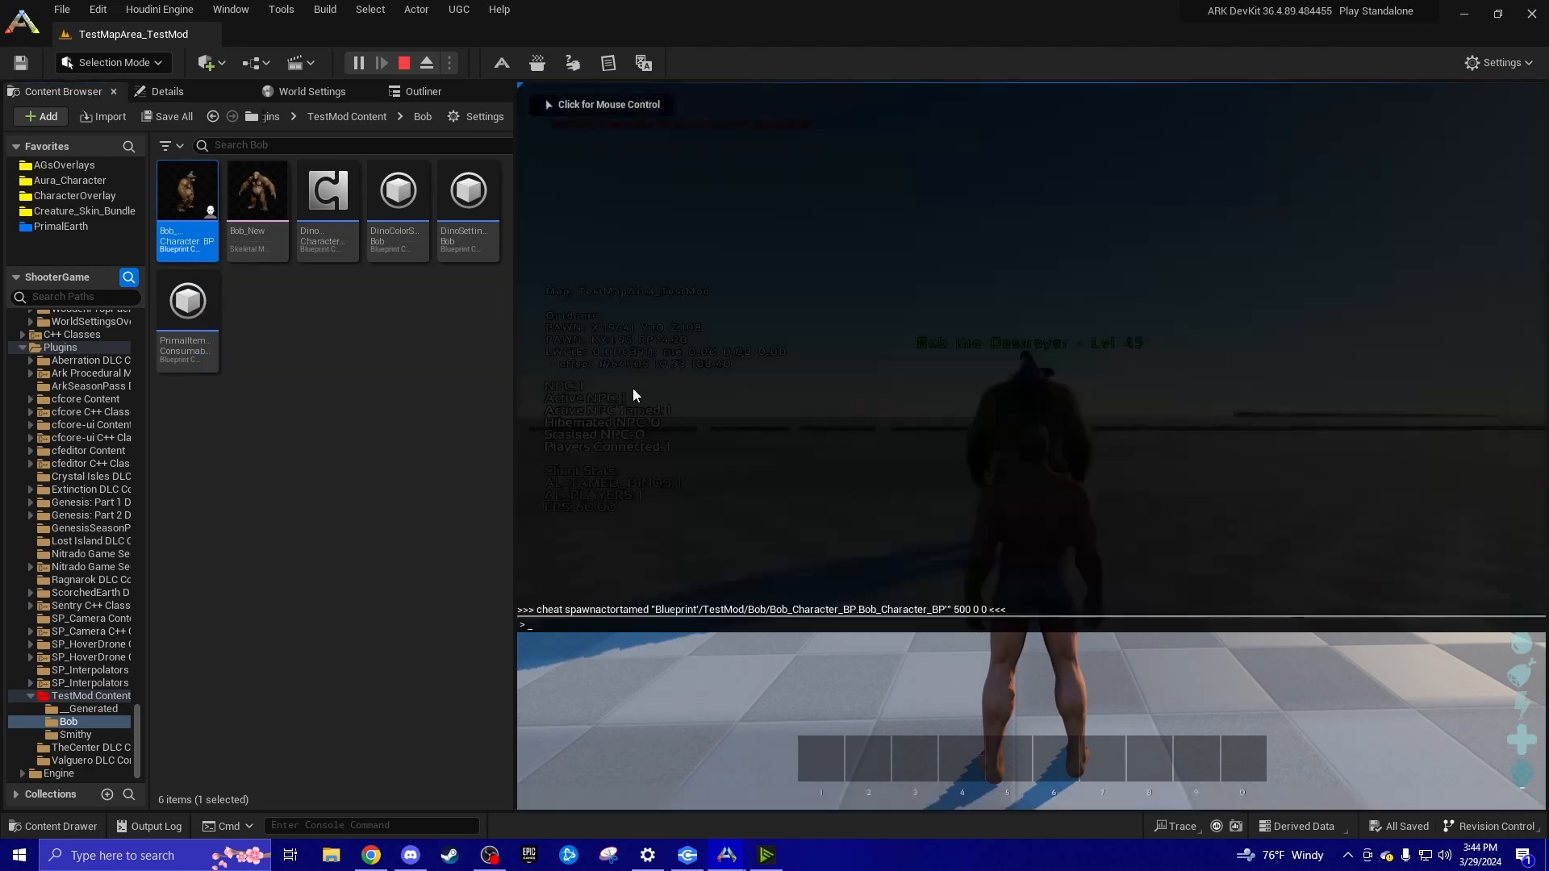
Walk the player around to the front of the spawned Bob and mount it
left_click(633, 395)
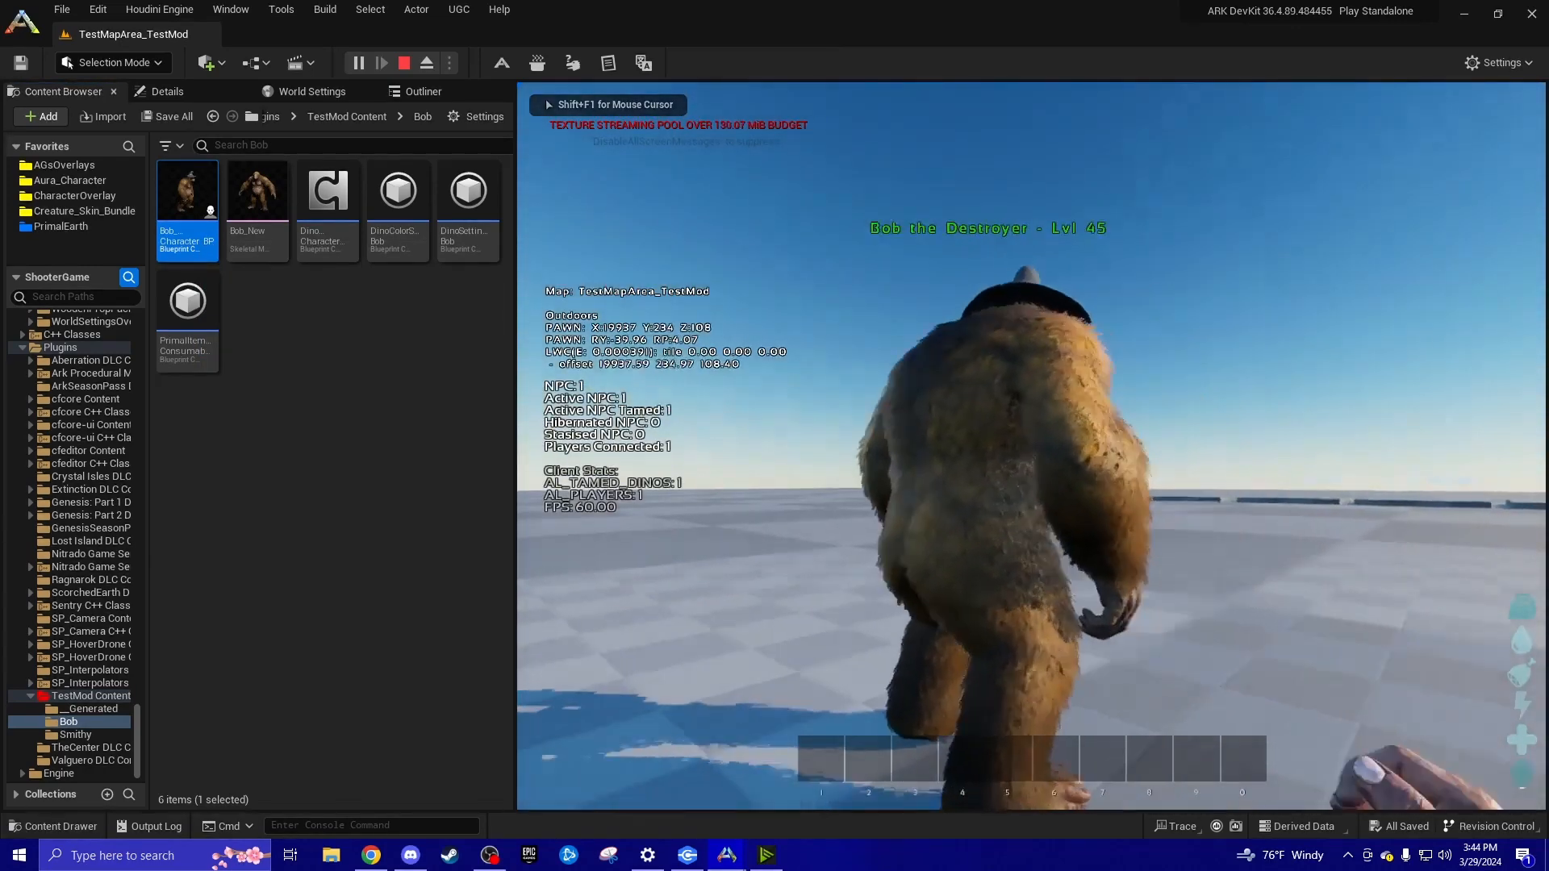
key("d")
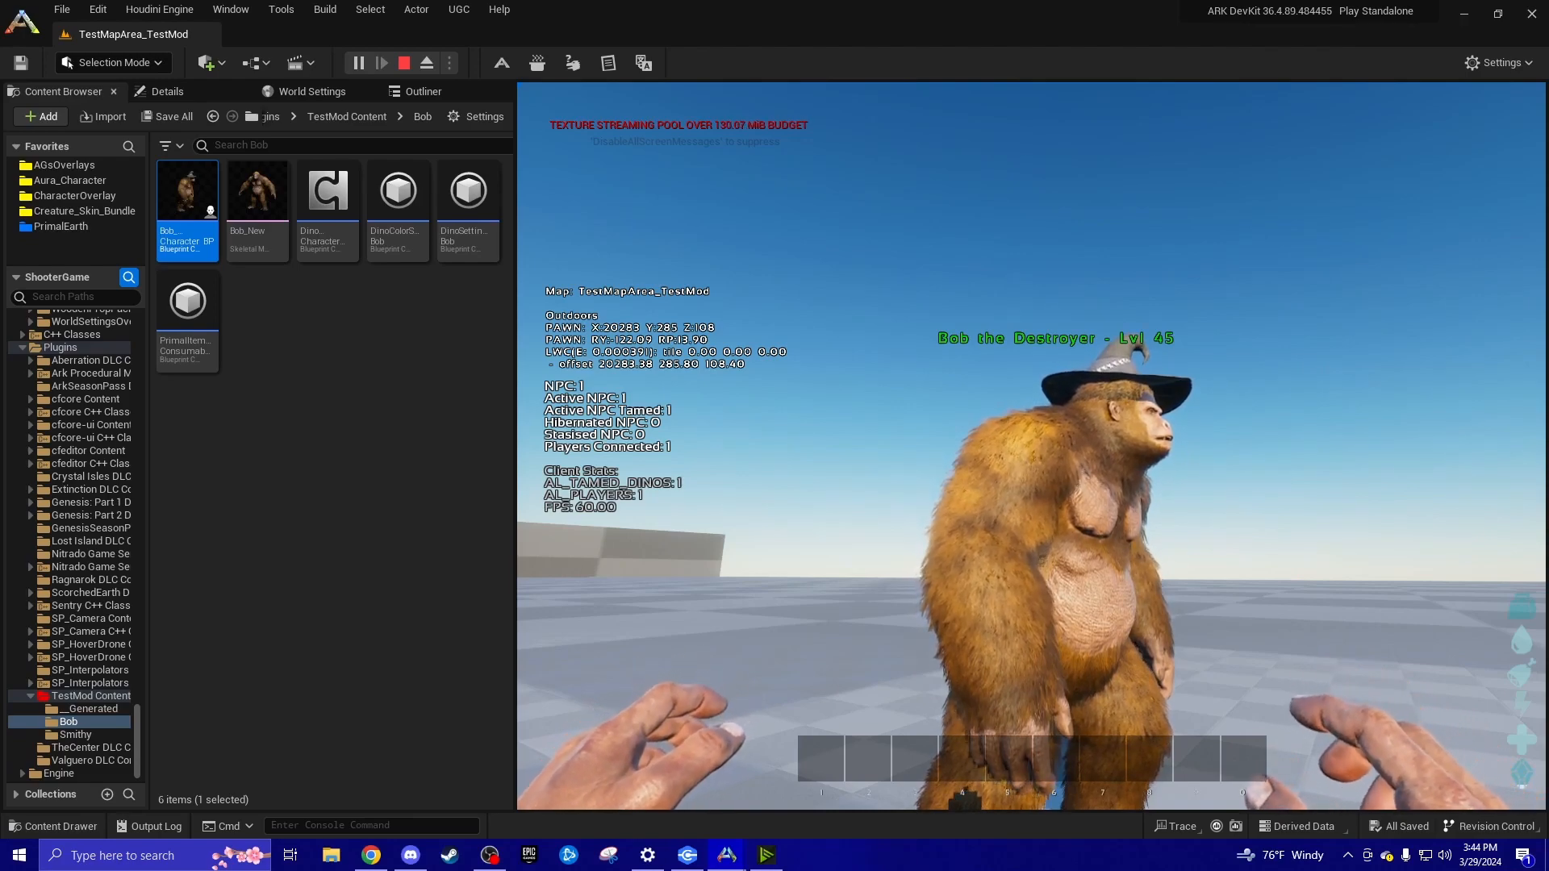
key("d")
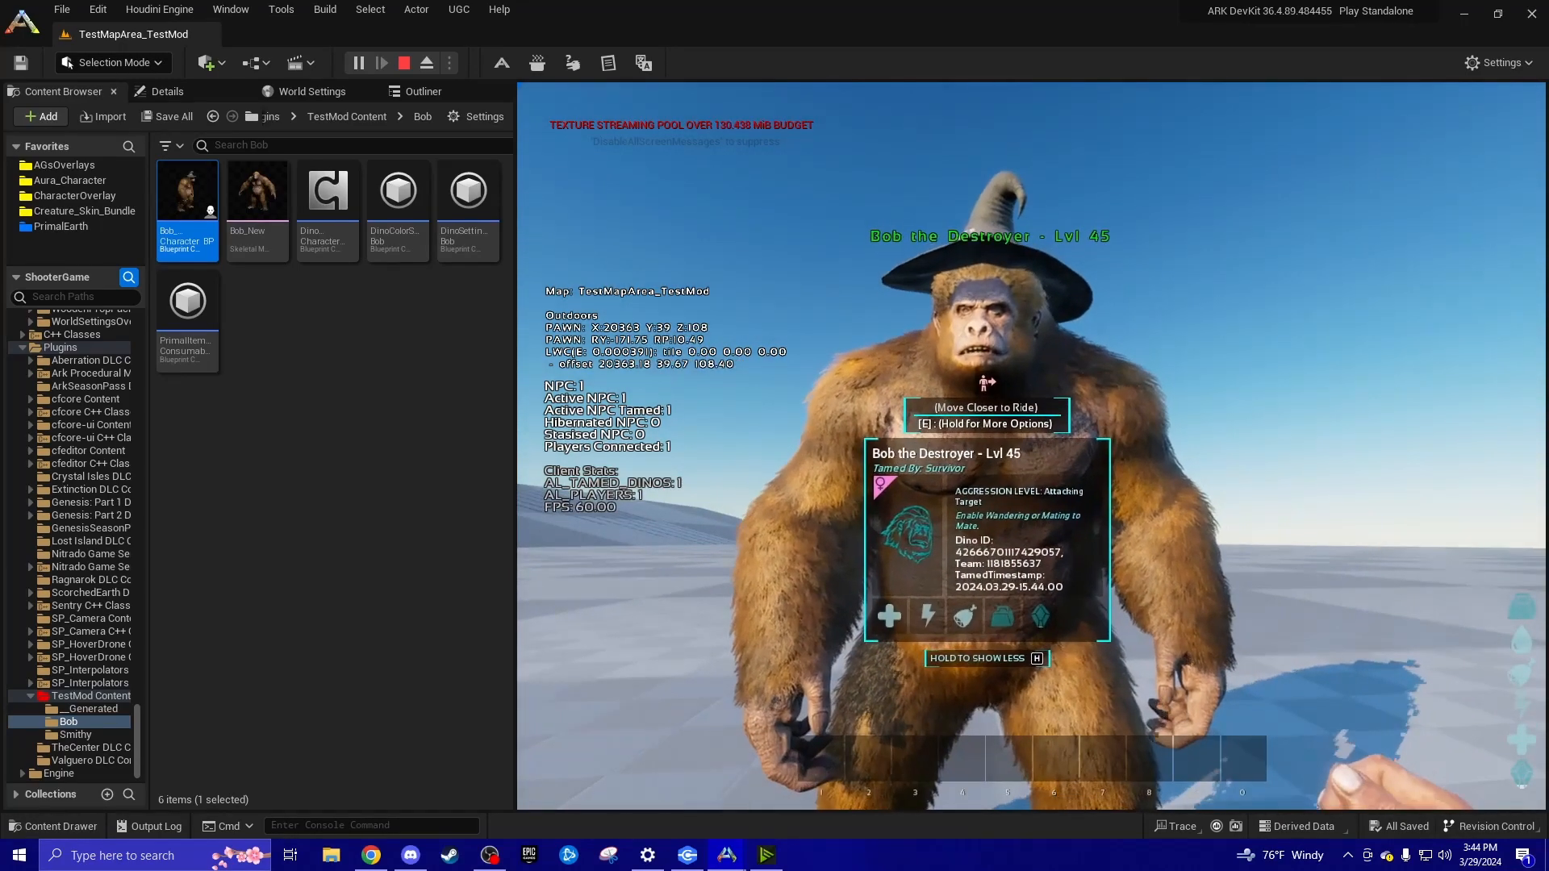
key("w")
key("e")
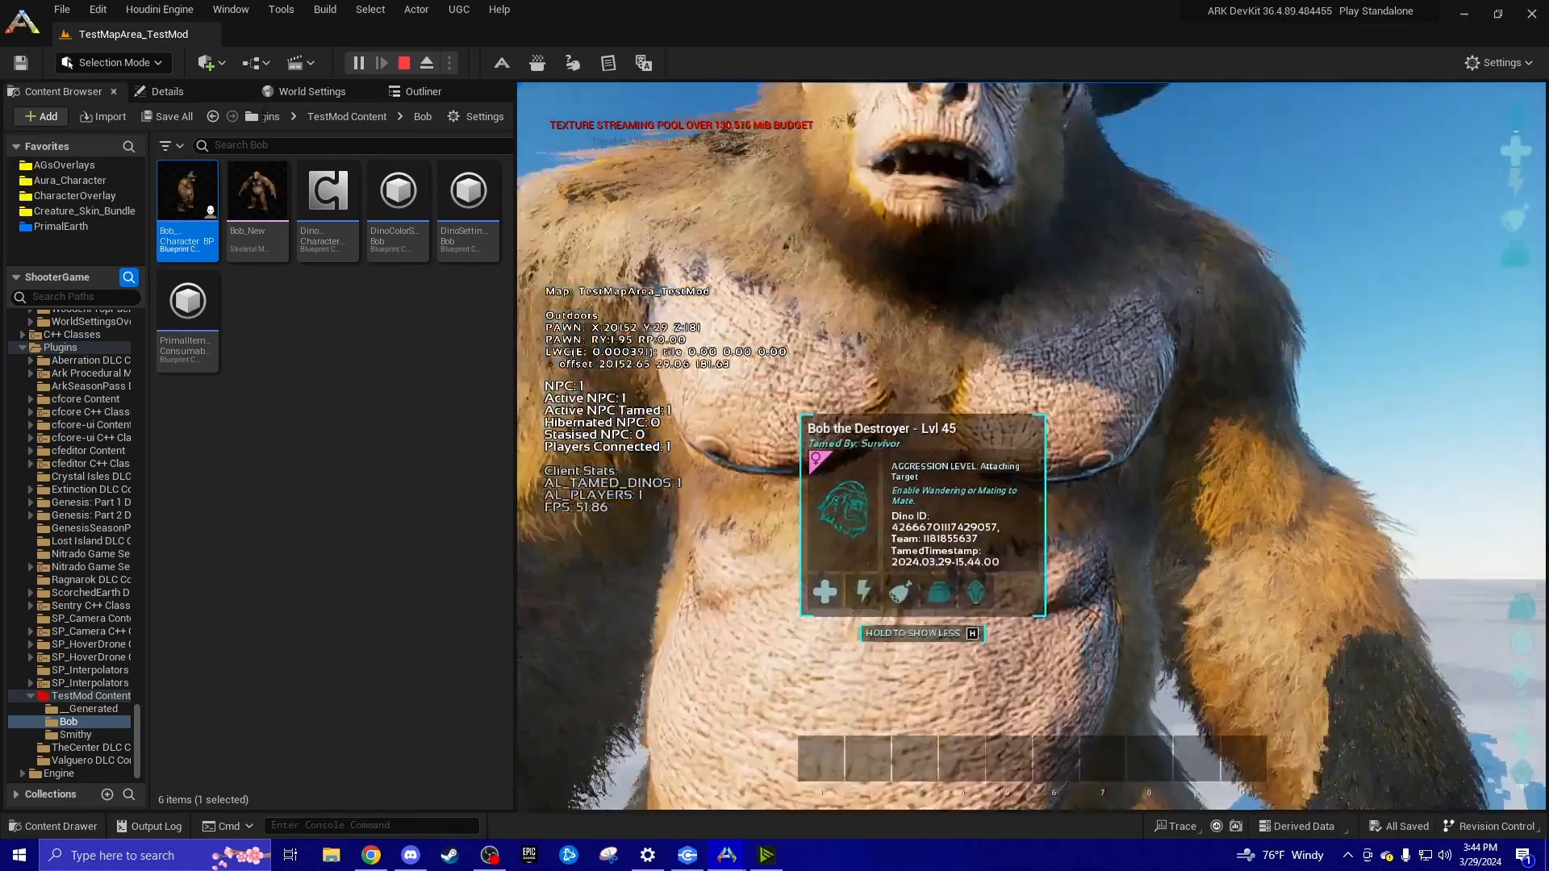
Open the mounted Bob's inventory and grant Bob experience with the console command addexperience 99999999
key("f")
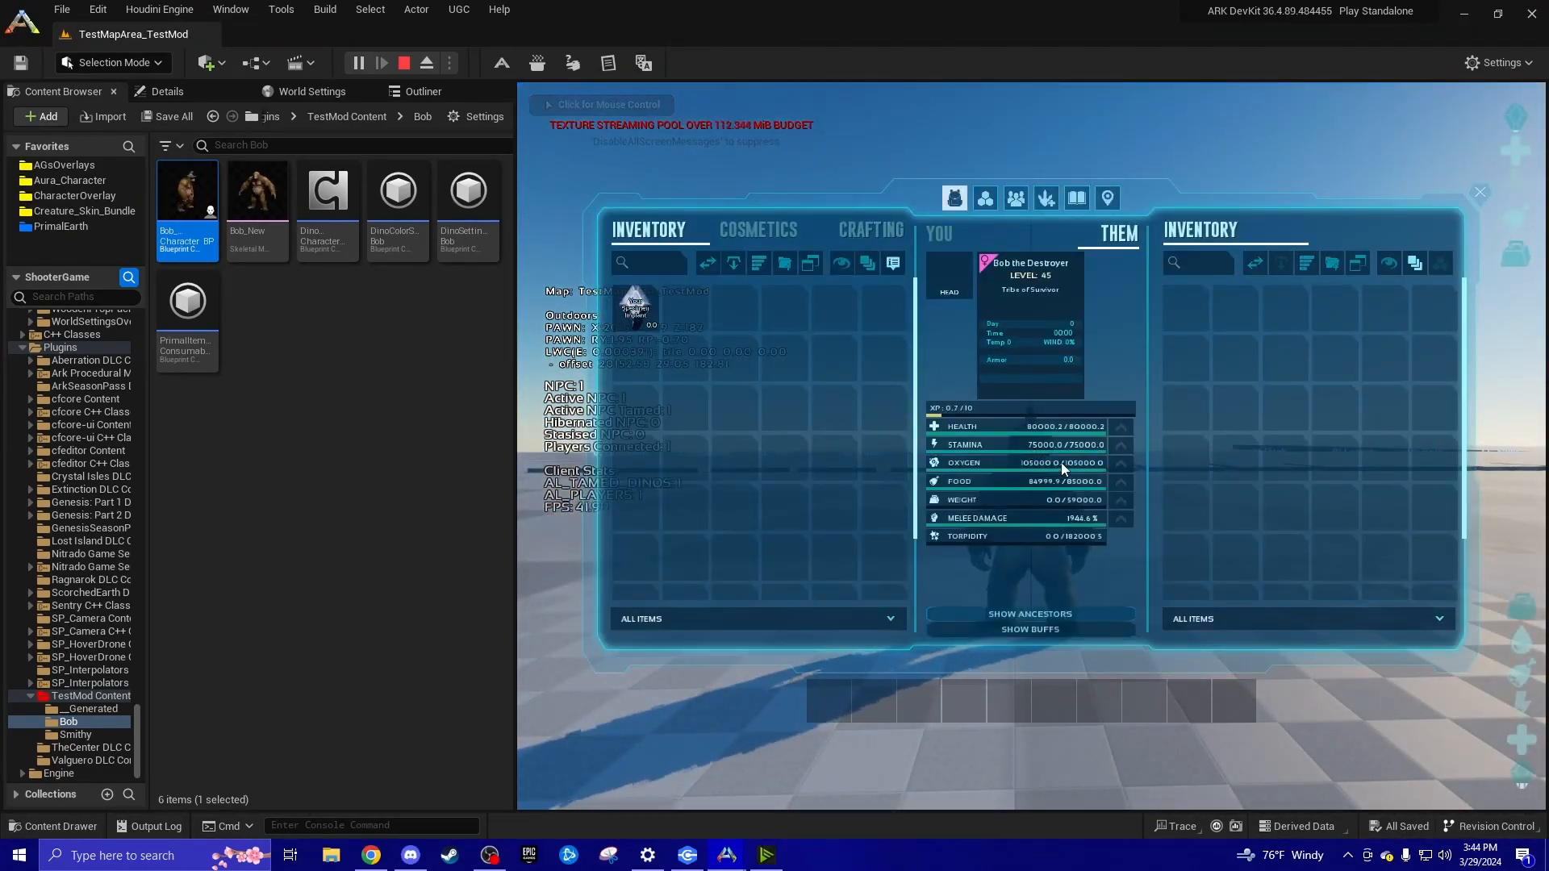
key("Tab")
type("addex")
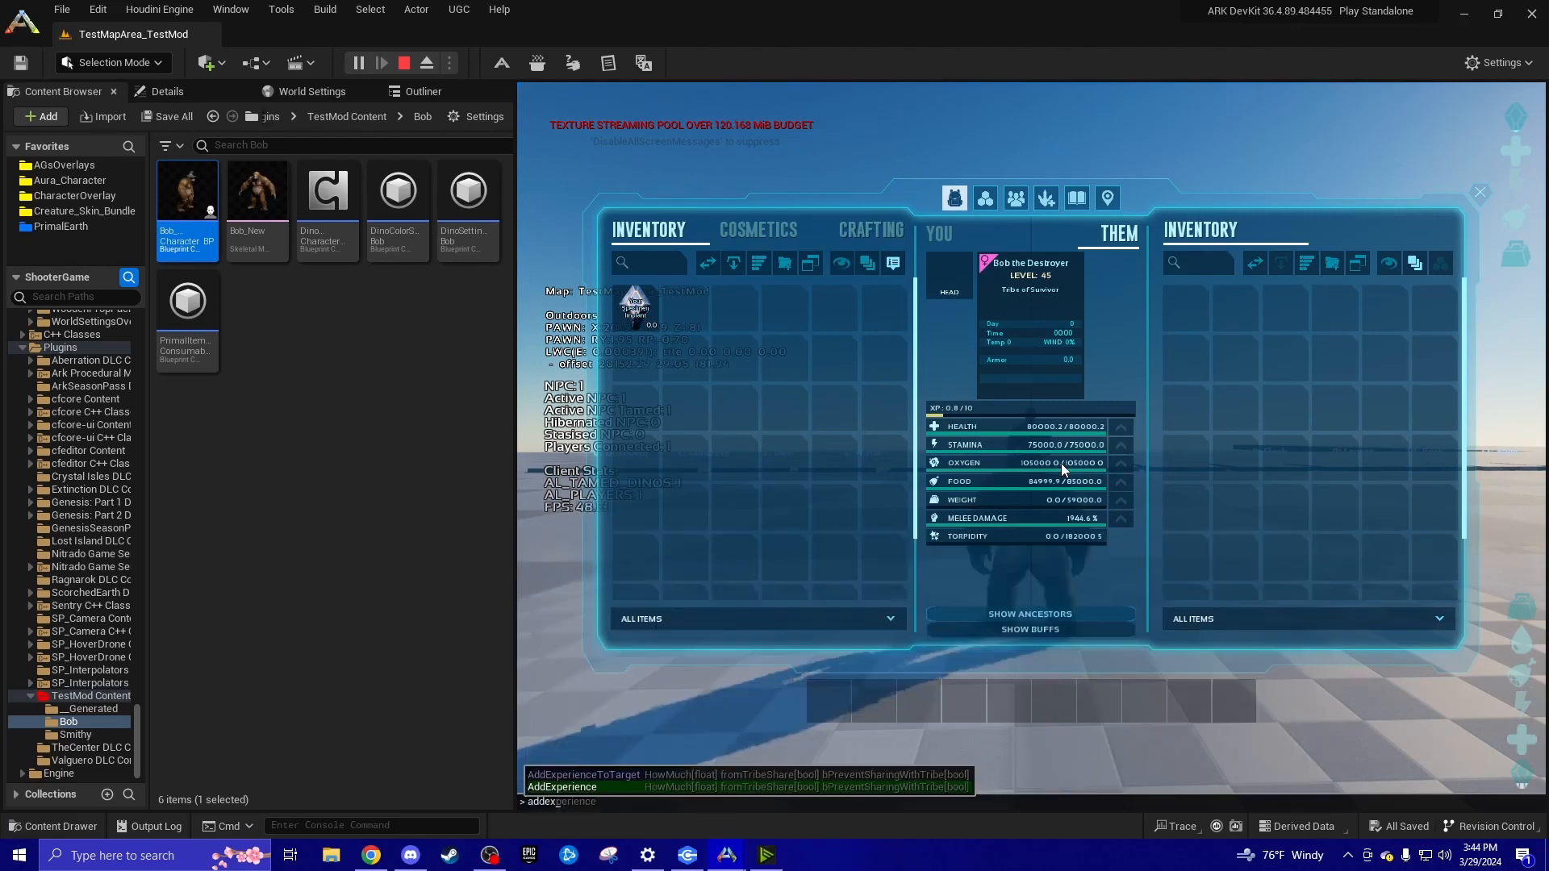
type("perience 9999")
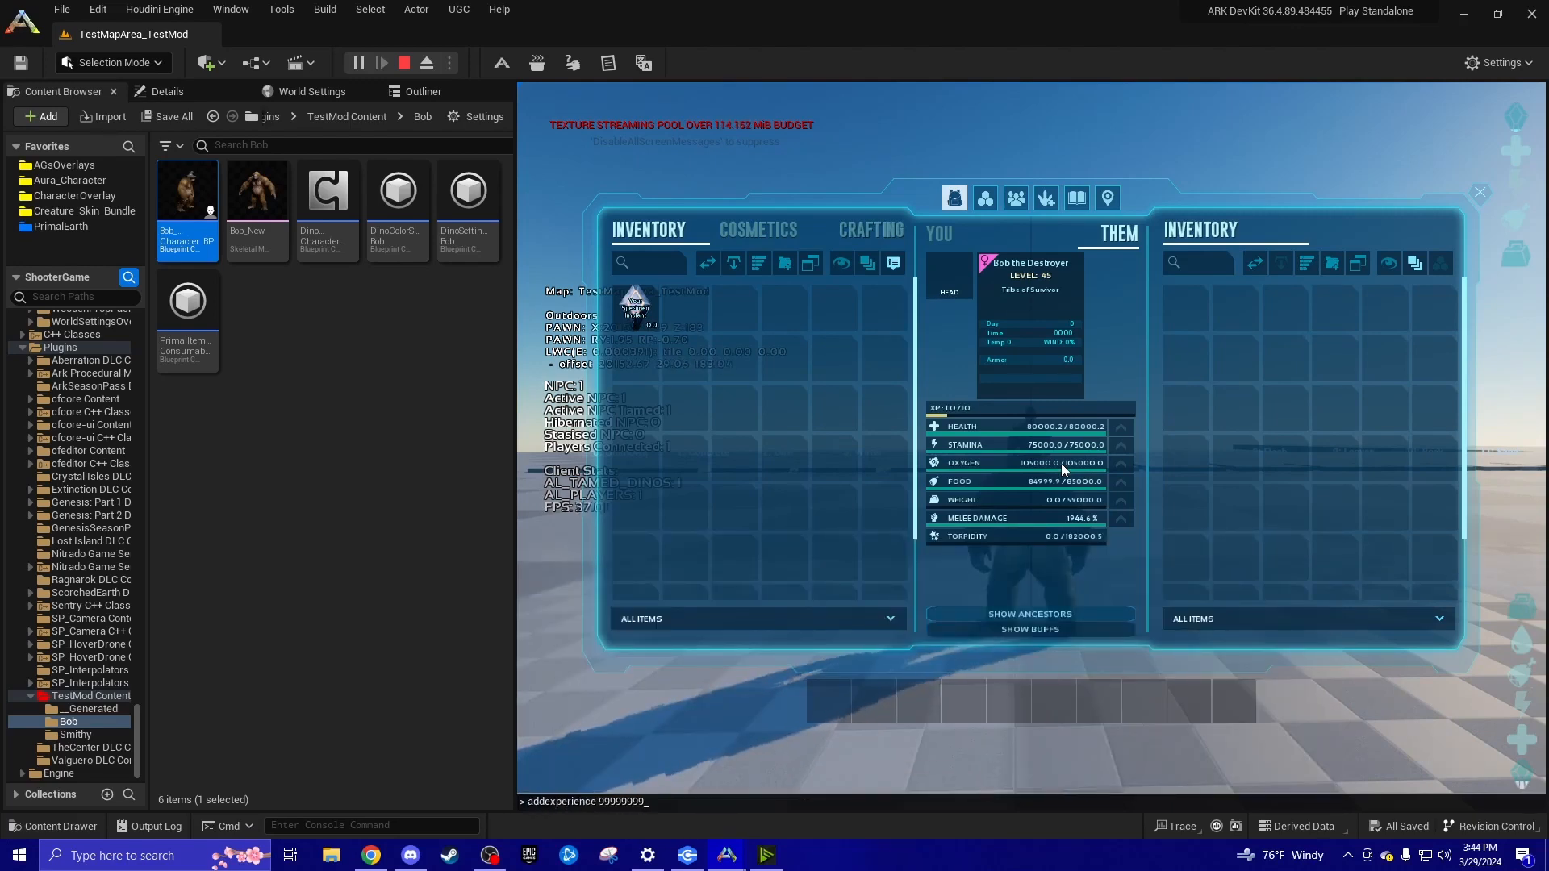
type("9999")
key("Return")
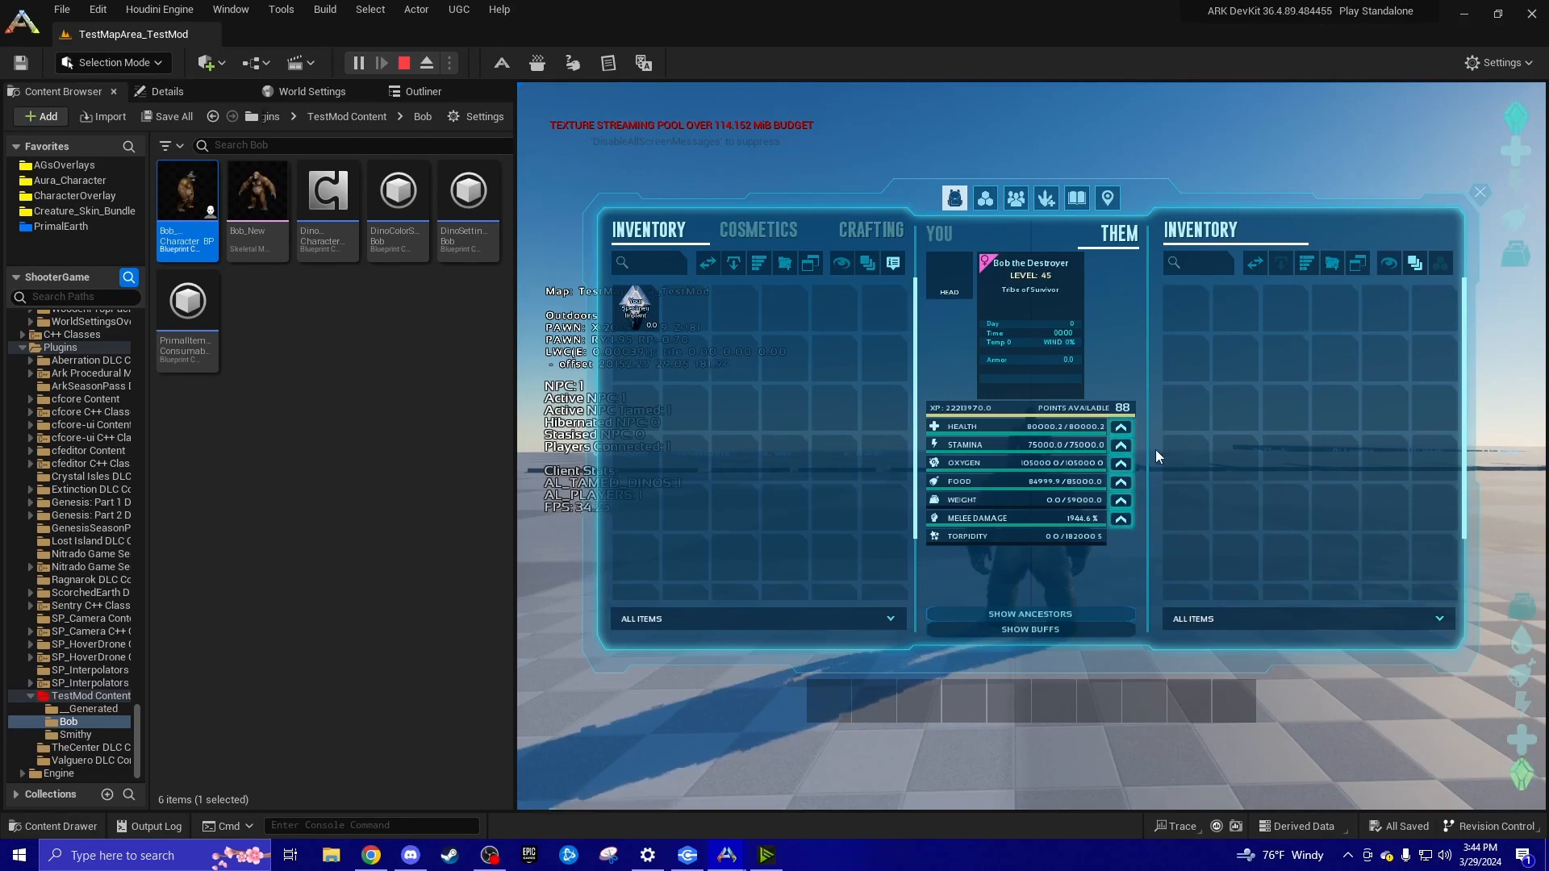
Spend level-up points on Bob's health, stamina, oxygen, food, weight and melee damage, with extra points in all but stamina and oxygen
left_click(1120, 427)
left_click(1120, 446)
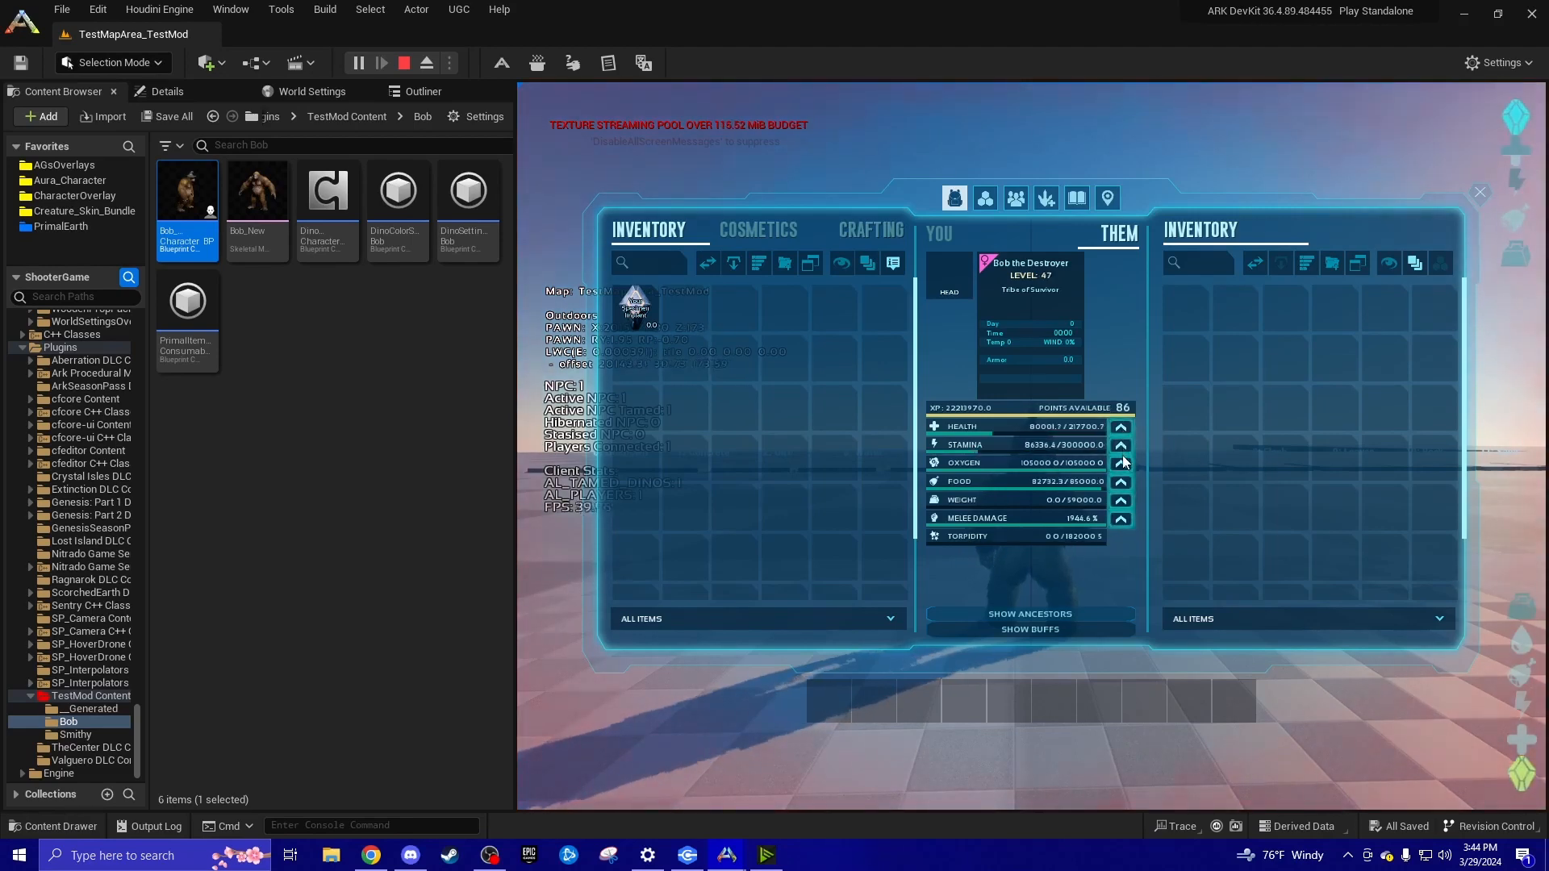
left_click(1120, 463)
left_click(1120, 481)
left_click(1120, 500)
left_click(1121, 519)
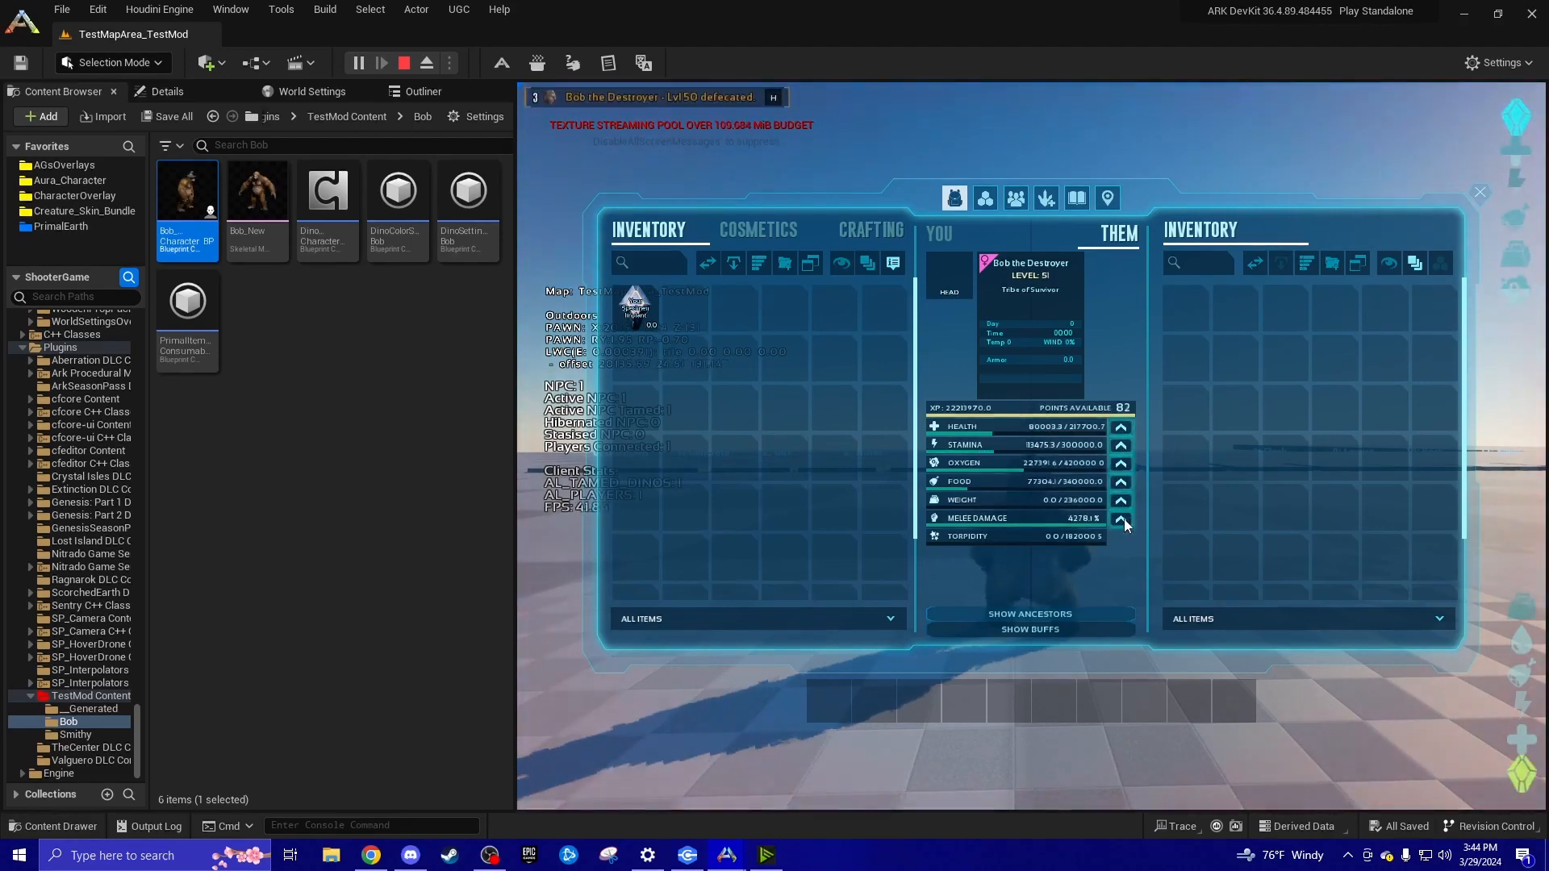
left_click(1125, 519)
left_click(1125, 520)
left_click(1120, 500)
left_click(1120, 500)
left_click(1120, 482)
left_click(1120, 428)
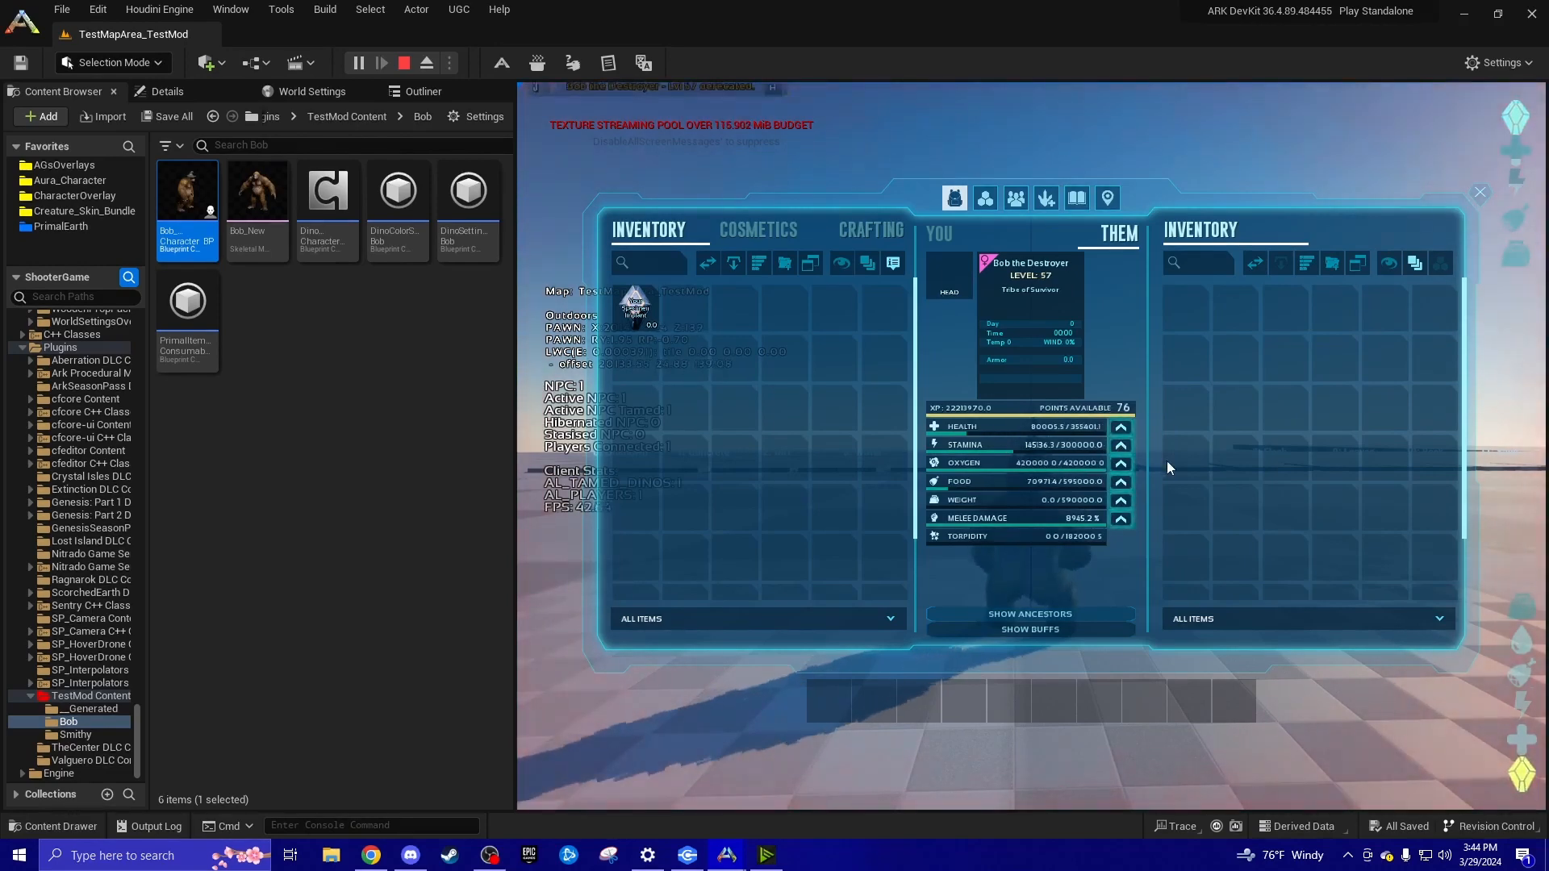
key("f")
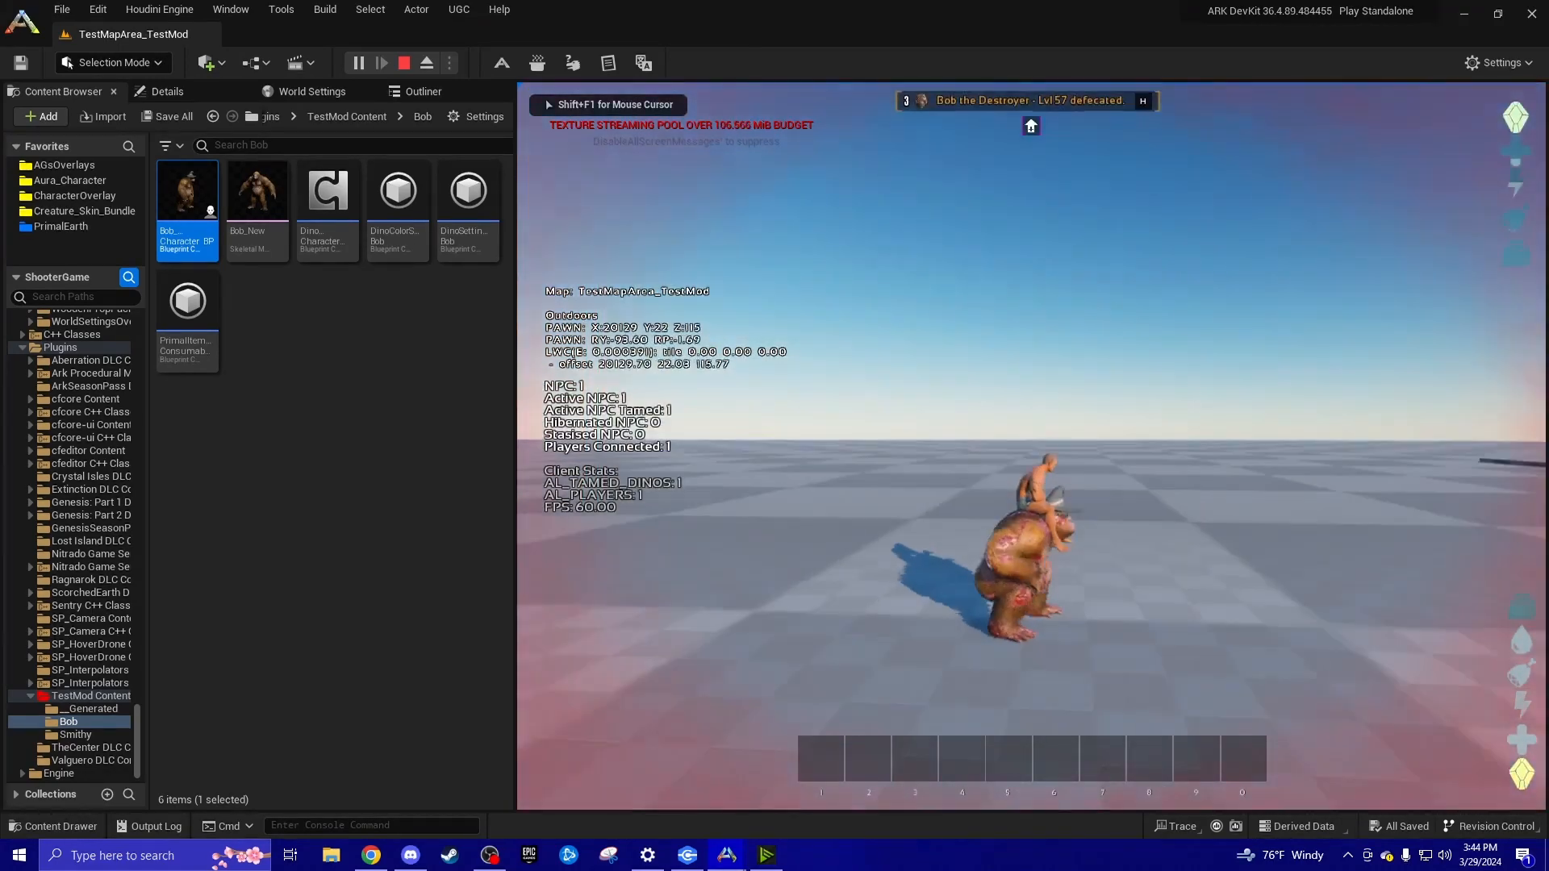
Enable infinite stats with the InfiniteStats console command and ride Bob across the map floor
key("grave")
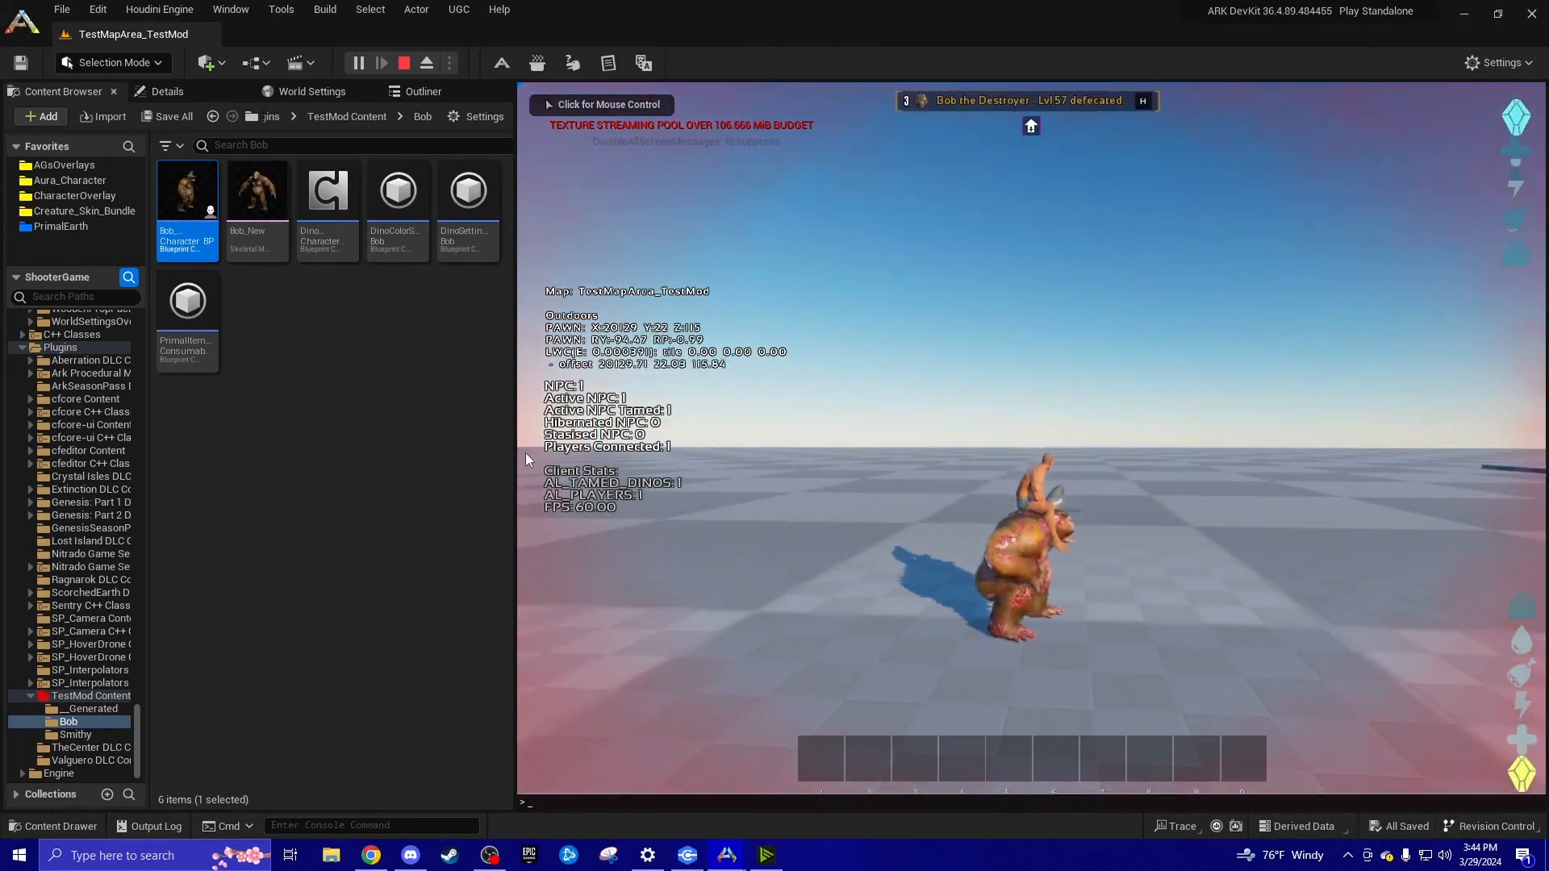
type("infinitestats")
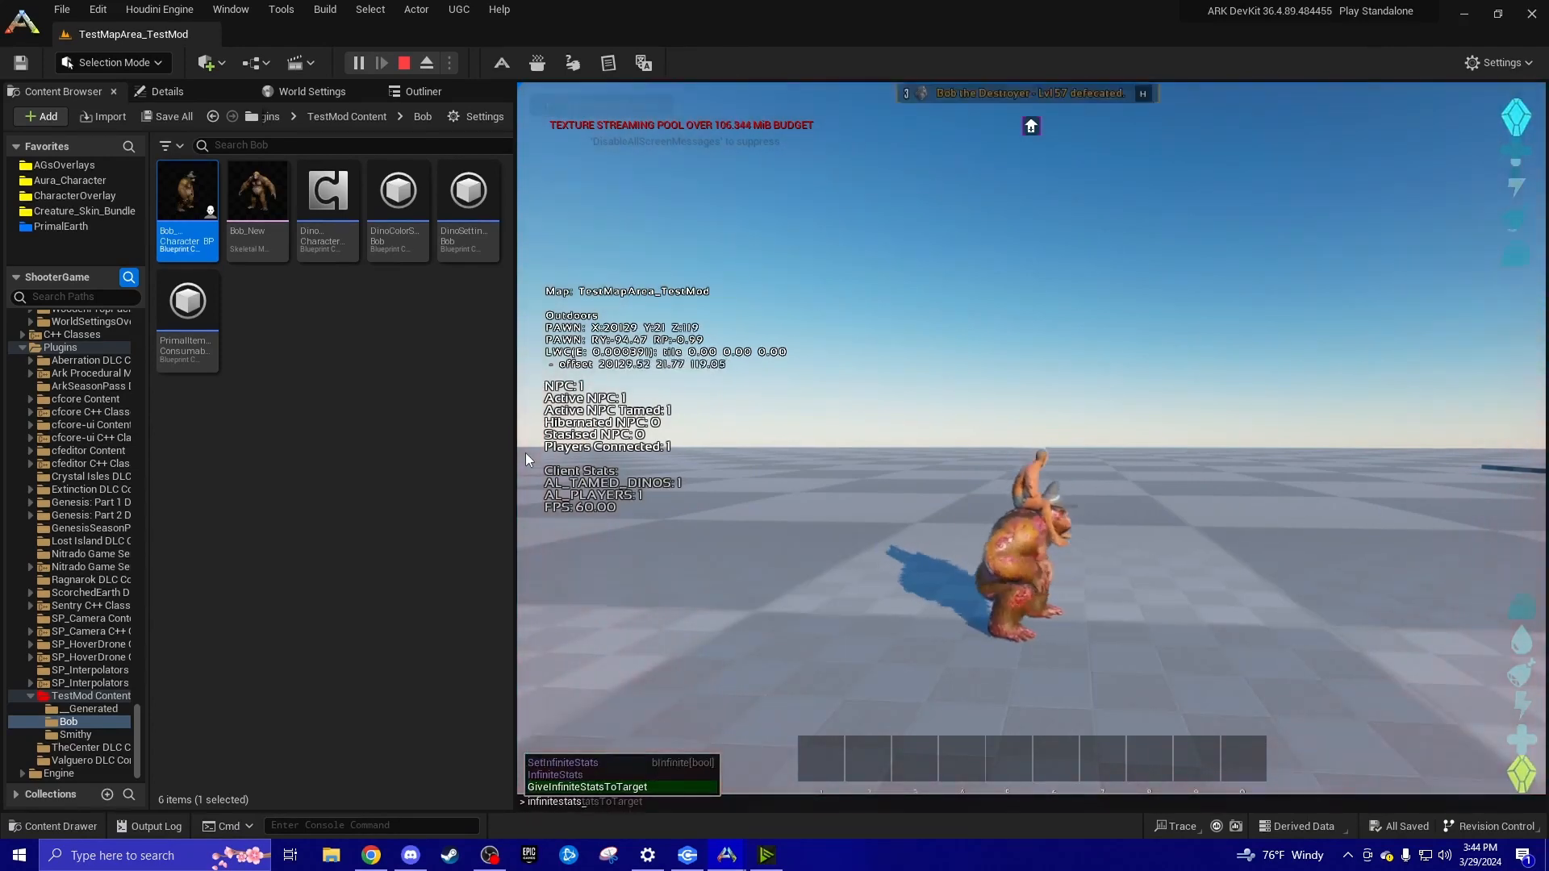
key("Return")
key("w")
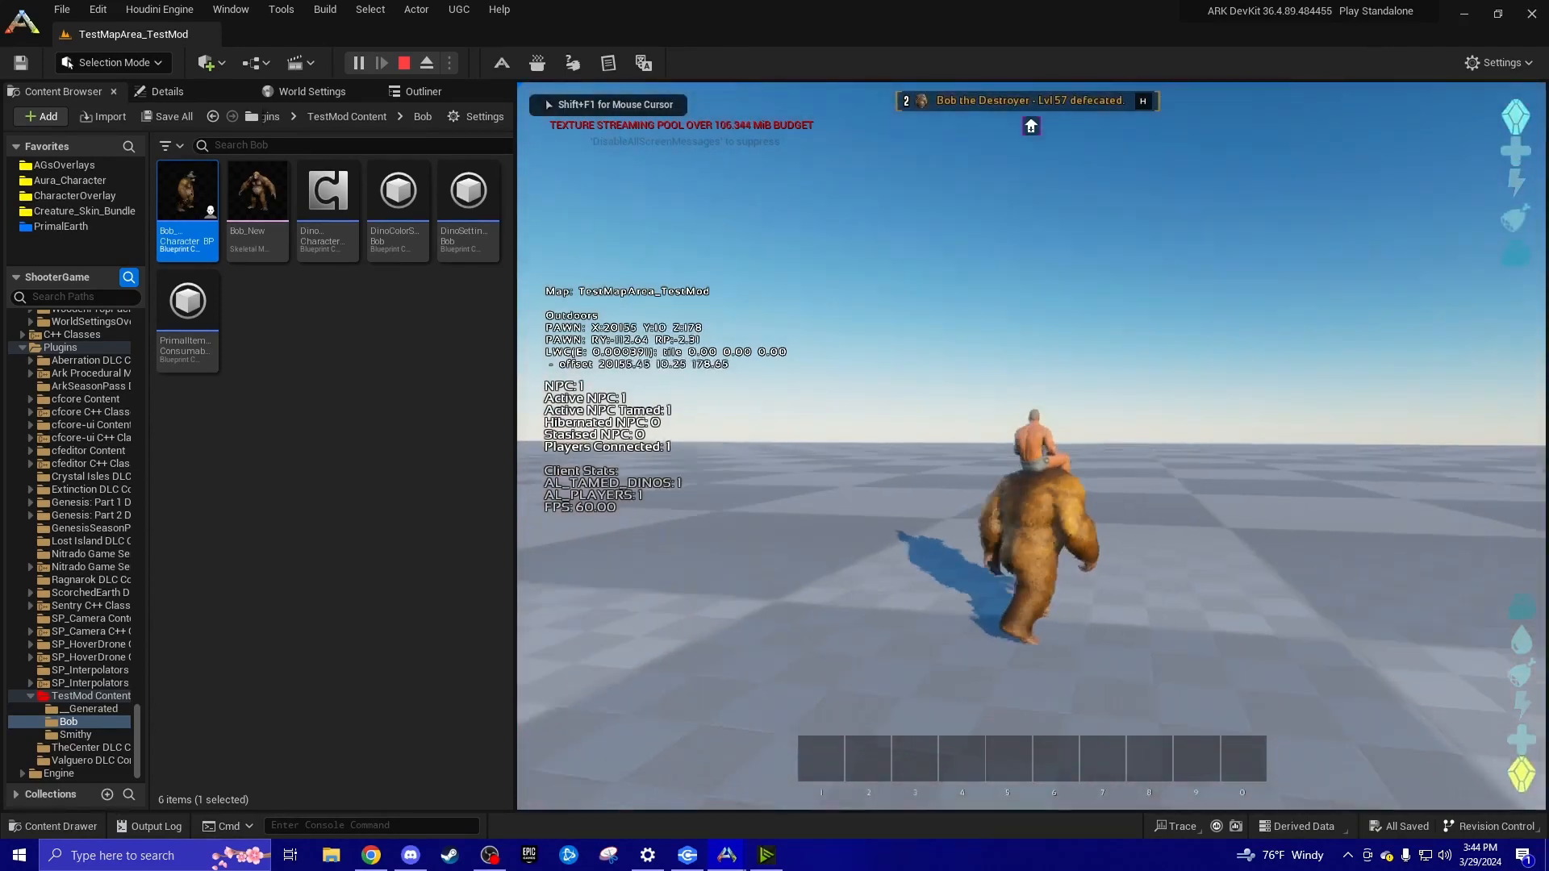
key("w")
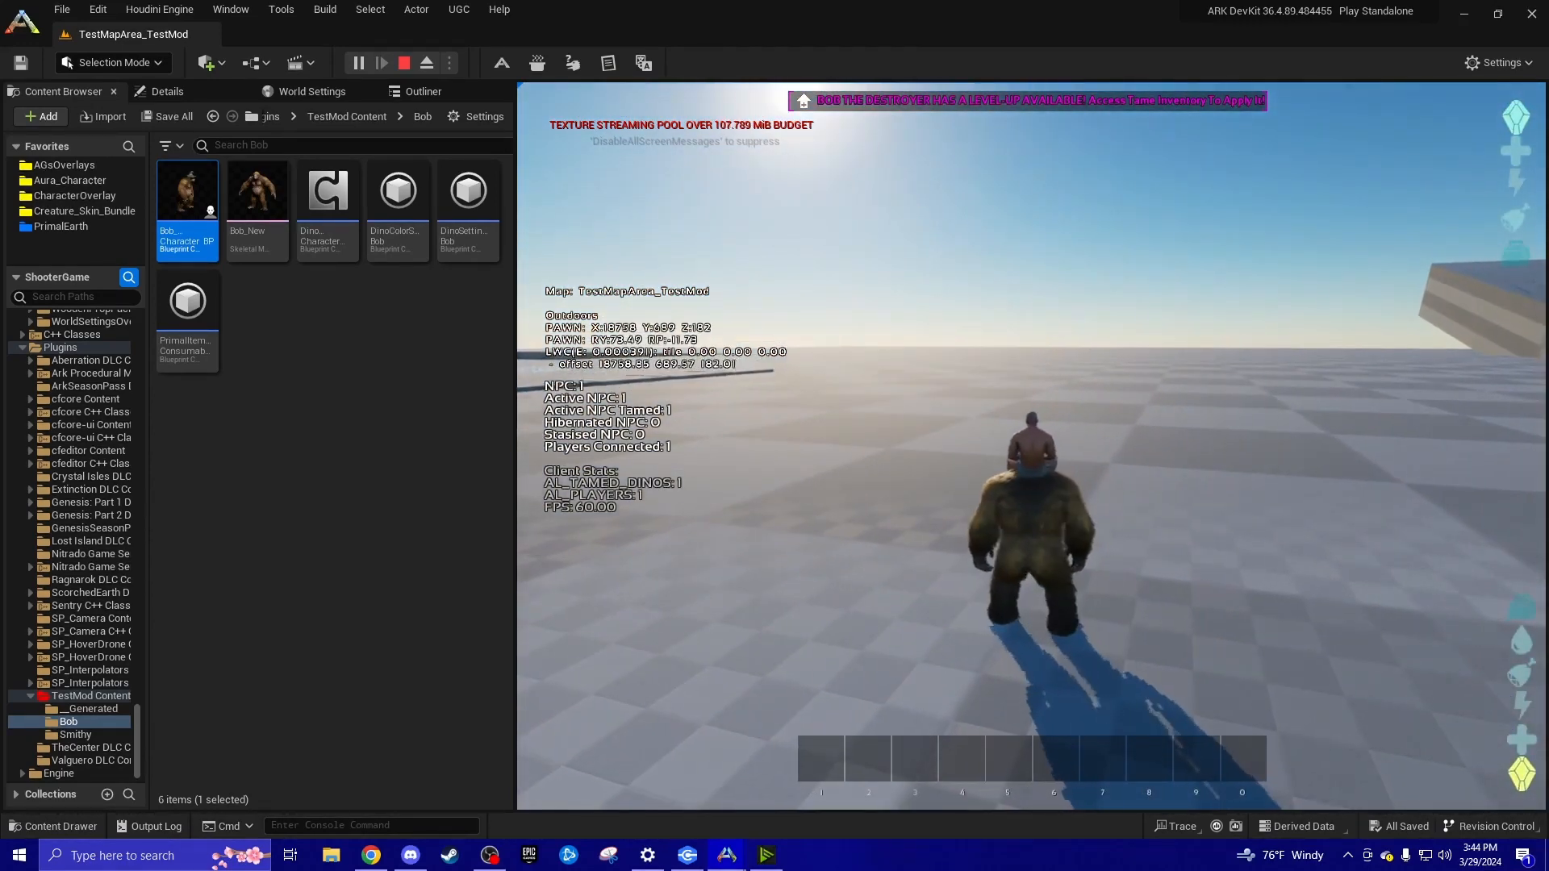
Rerun the ToggleDamageNumbers command from the console history
key("Tab")
key("Up")
key("Up")
key("Up")
key("Up")
key("Up")
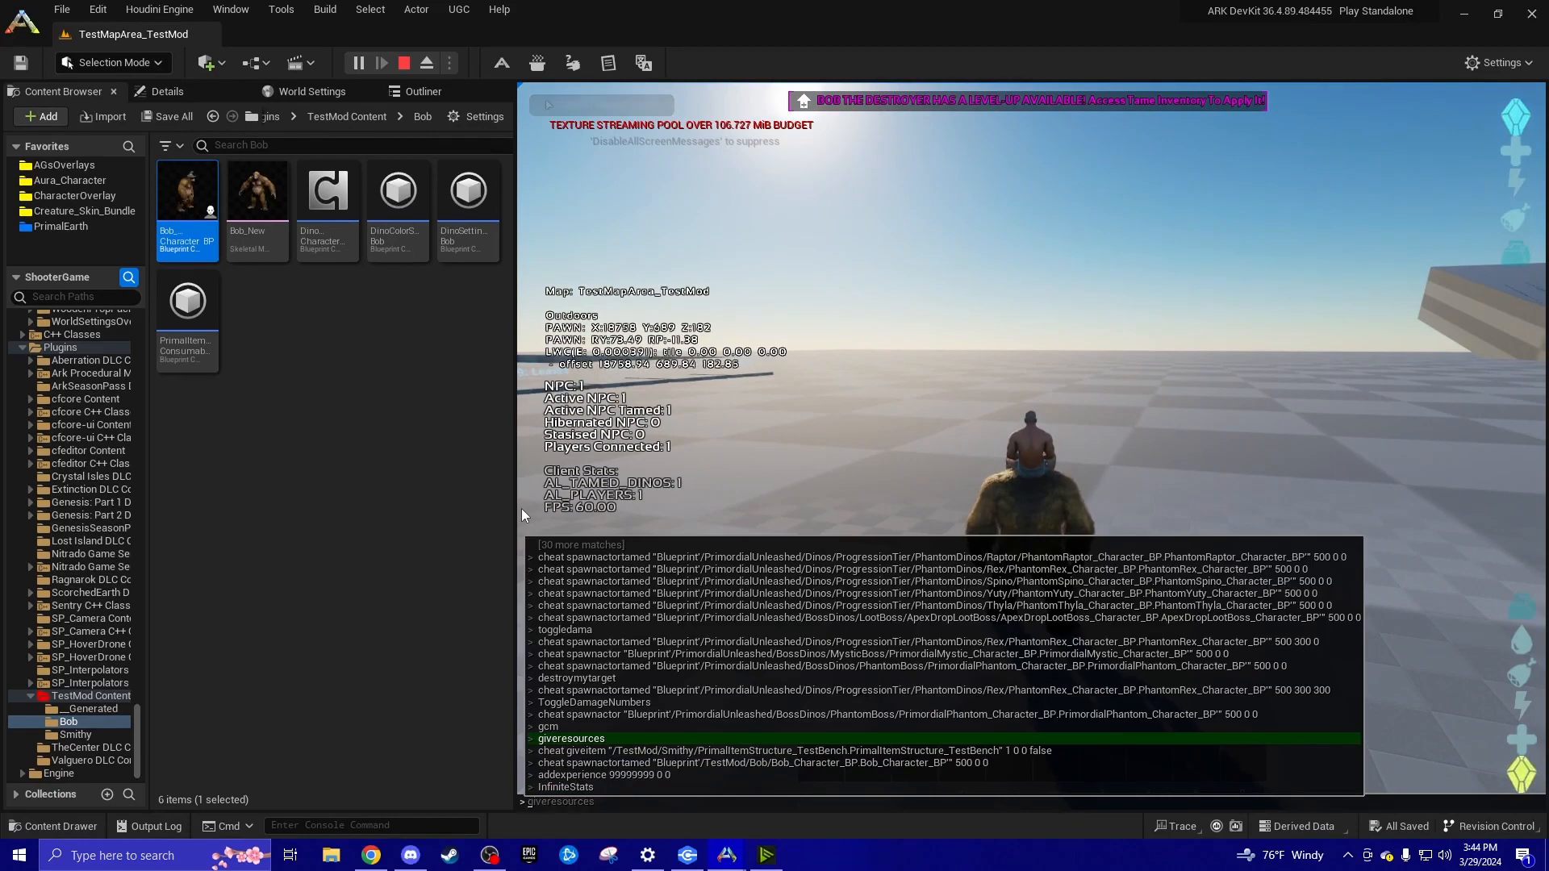
key("Up")
key("Up")
key("Up")
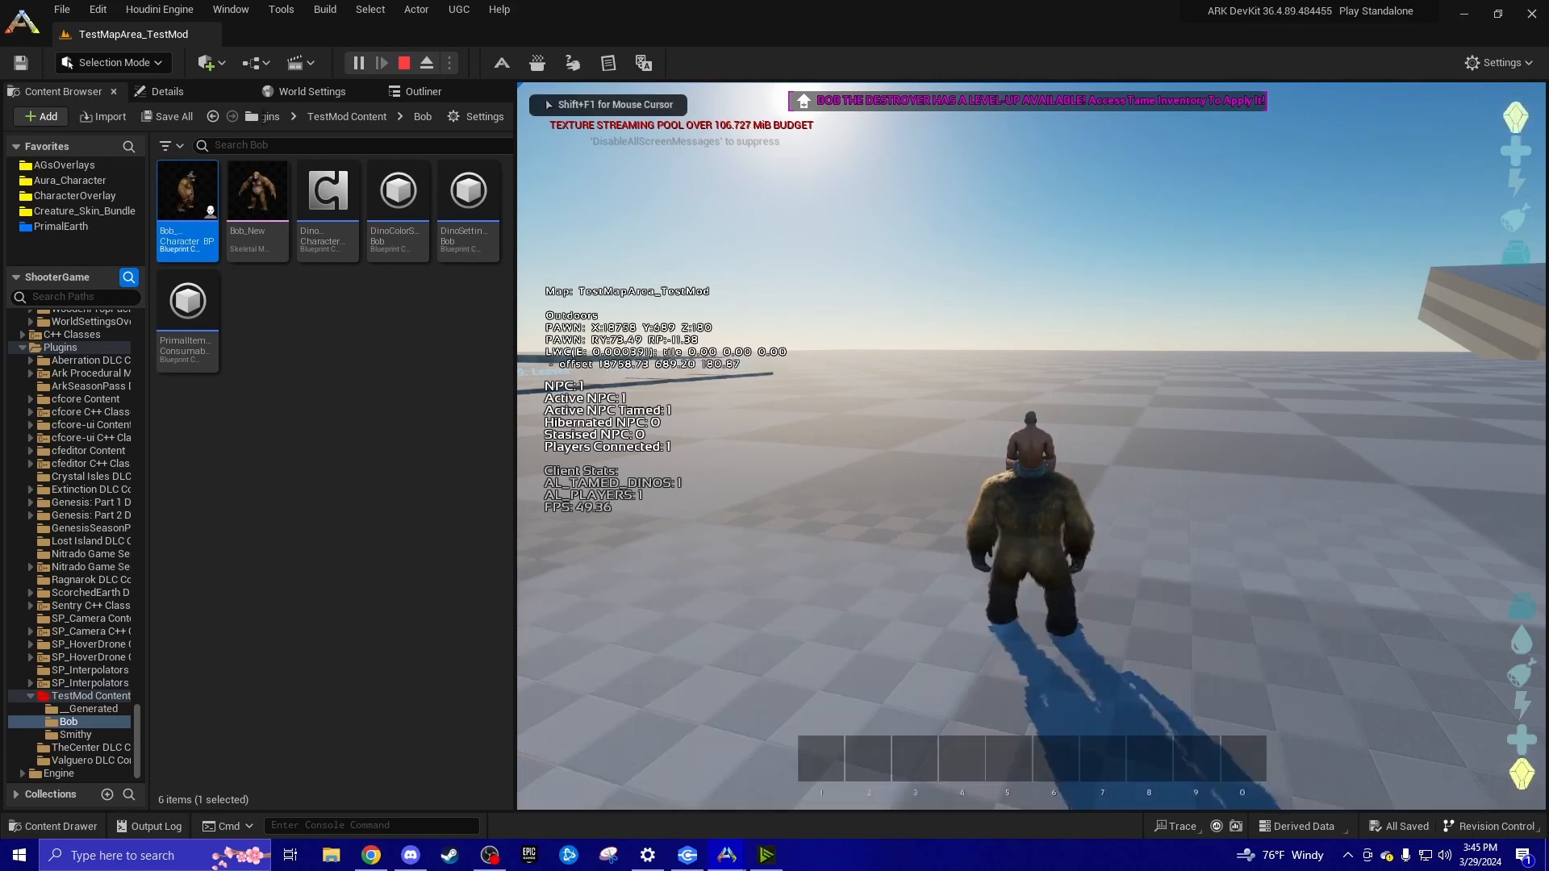
key("Return")
Release the mouse from the game and spawn a wild Bob_Character_BP into the running session
key("shift+F1")
right_click(204, 252)
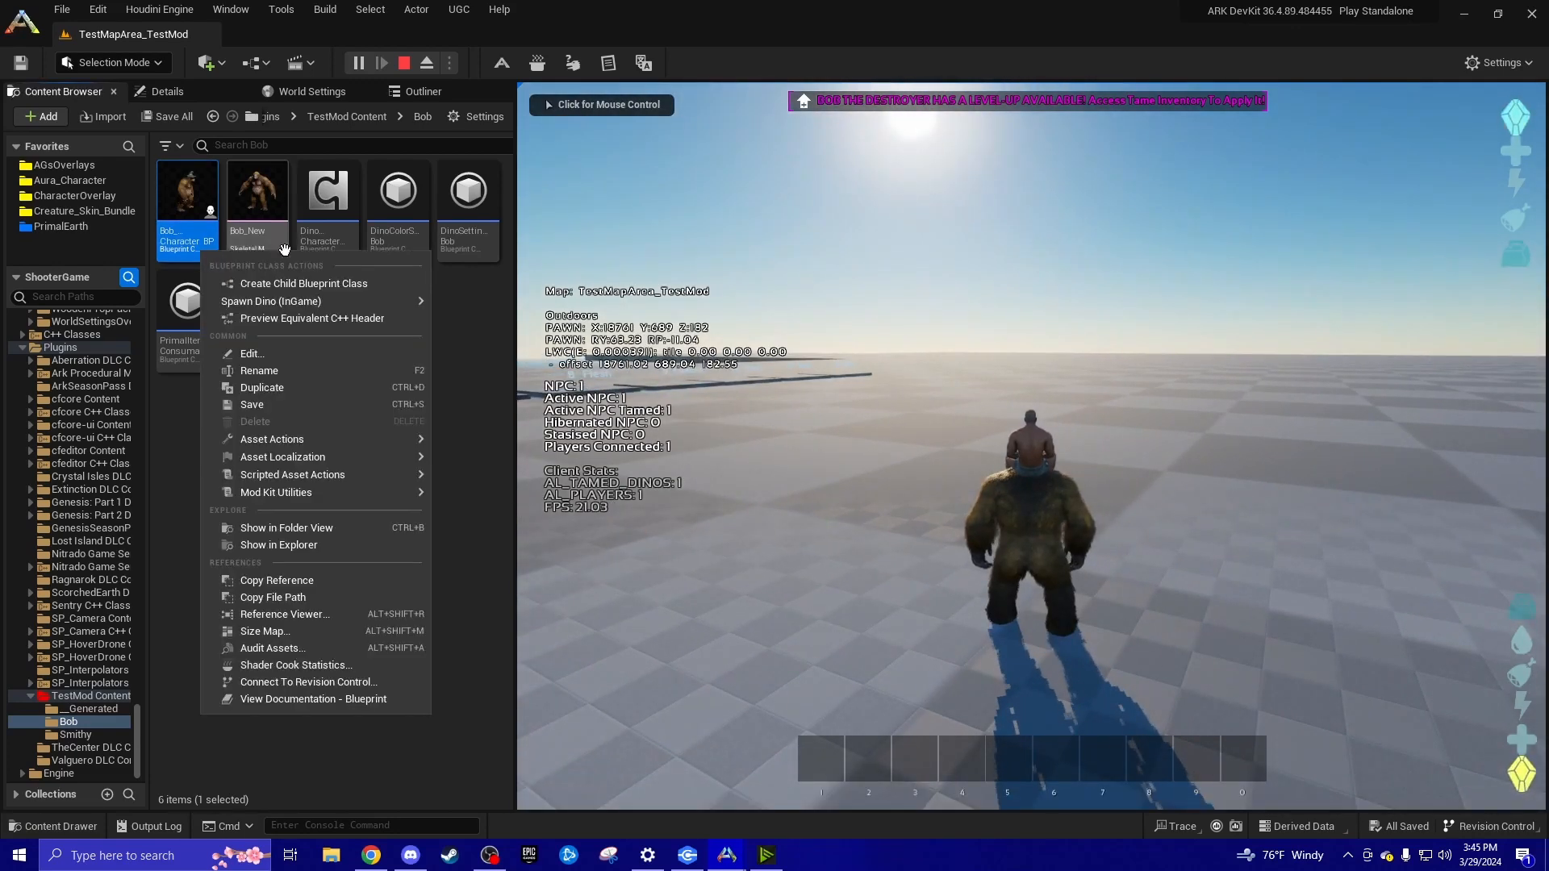
mouse_move(398, 304)
left_click(474, 307)
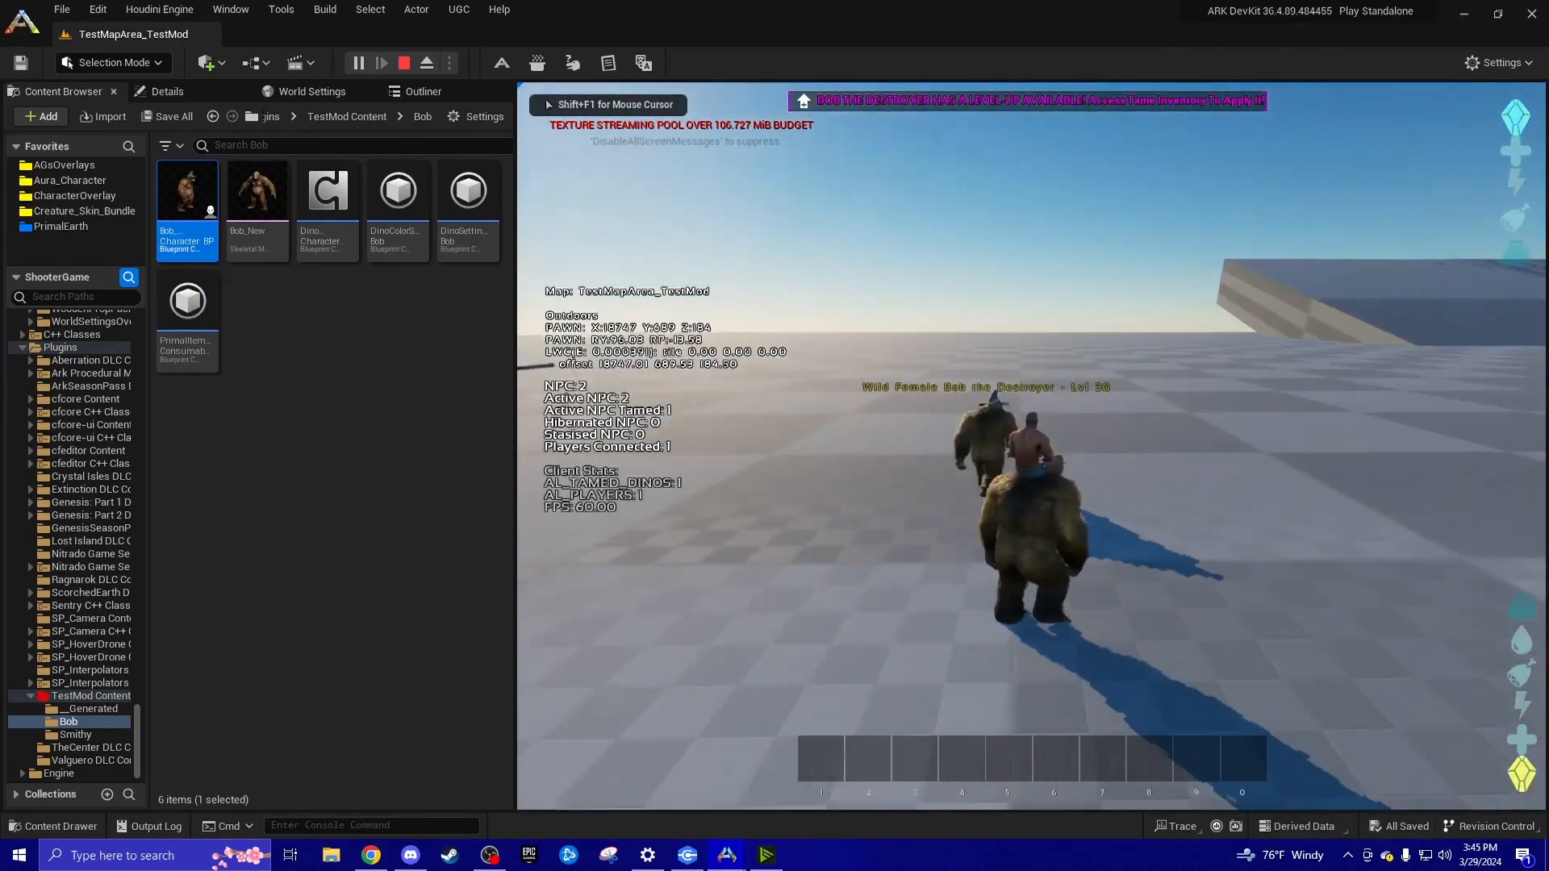
Attack the wild Bob with the mounted Bob until it is killed, ride onward and end the play session
key("w")
left_click(1032, 445)
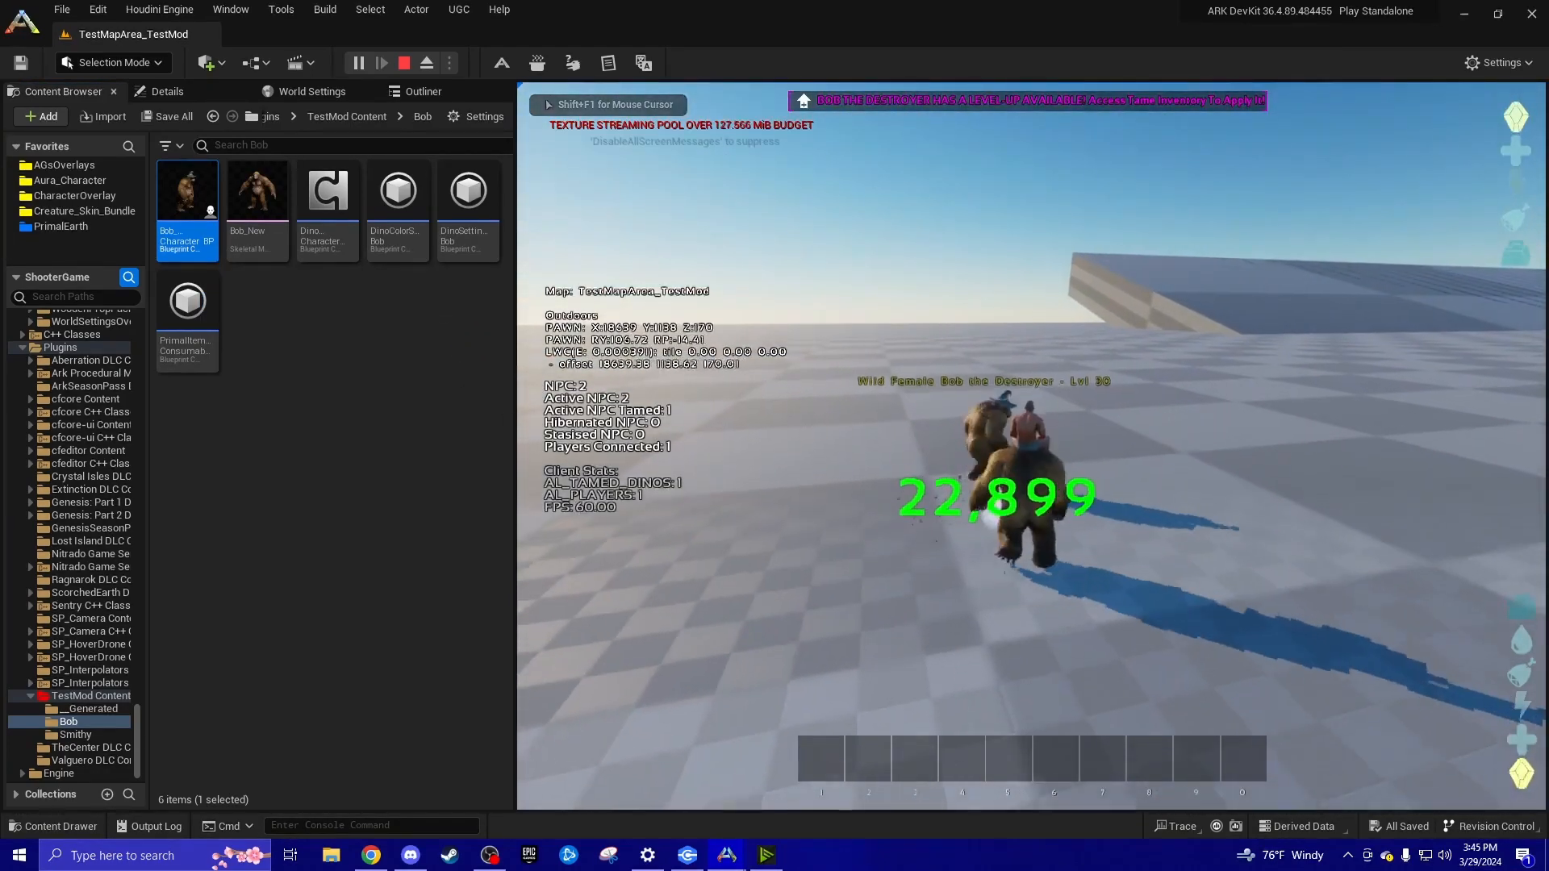
left_click(1032, 445)
left_click(1032, 445)
left_click(1032, 446)
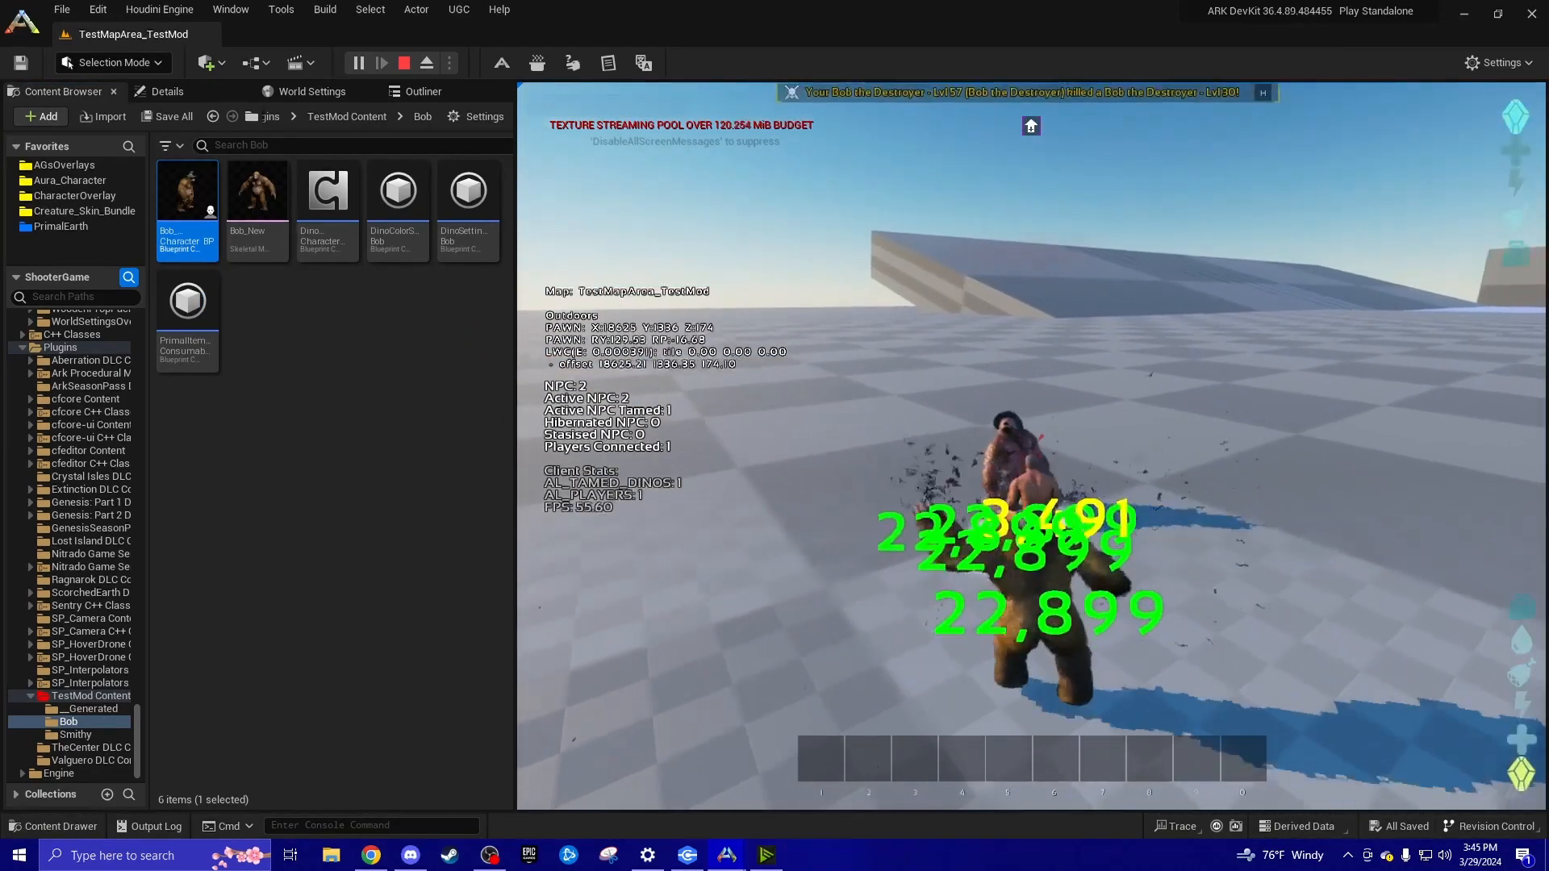
key("w")
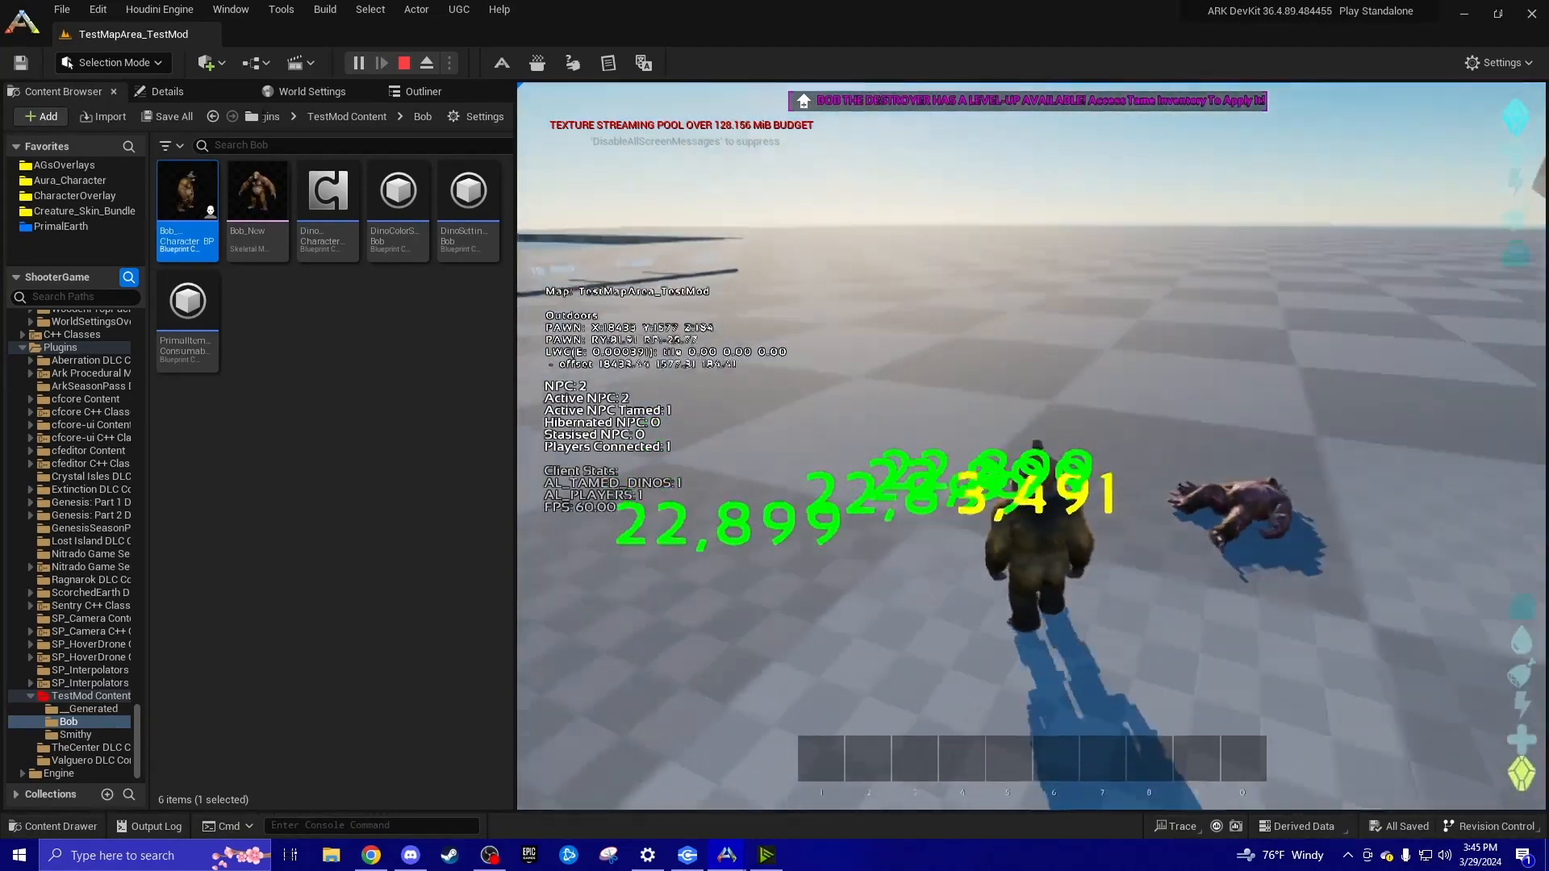
key("w")
key("Escape")
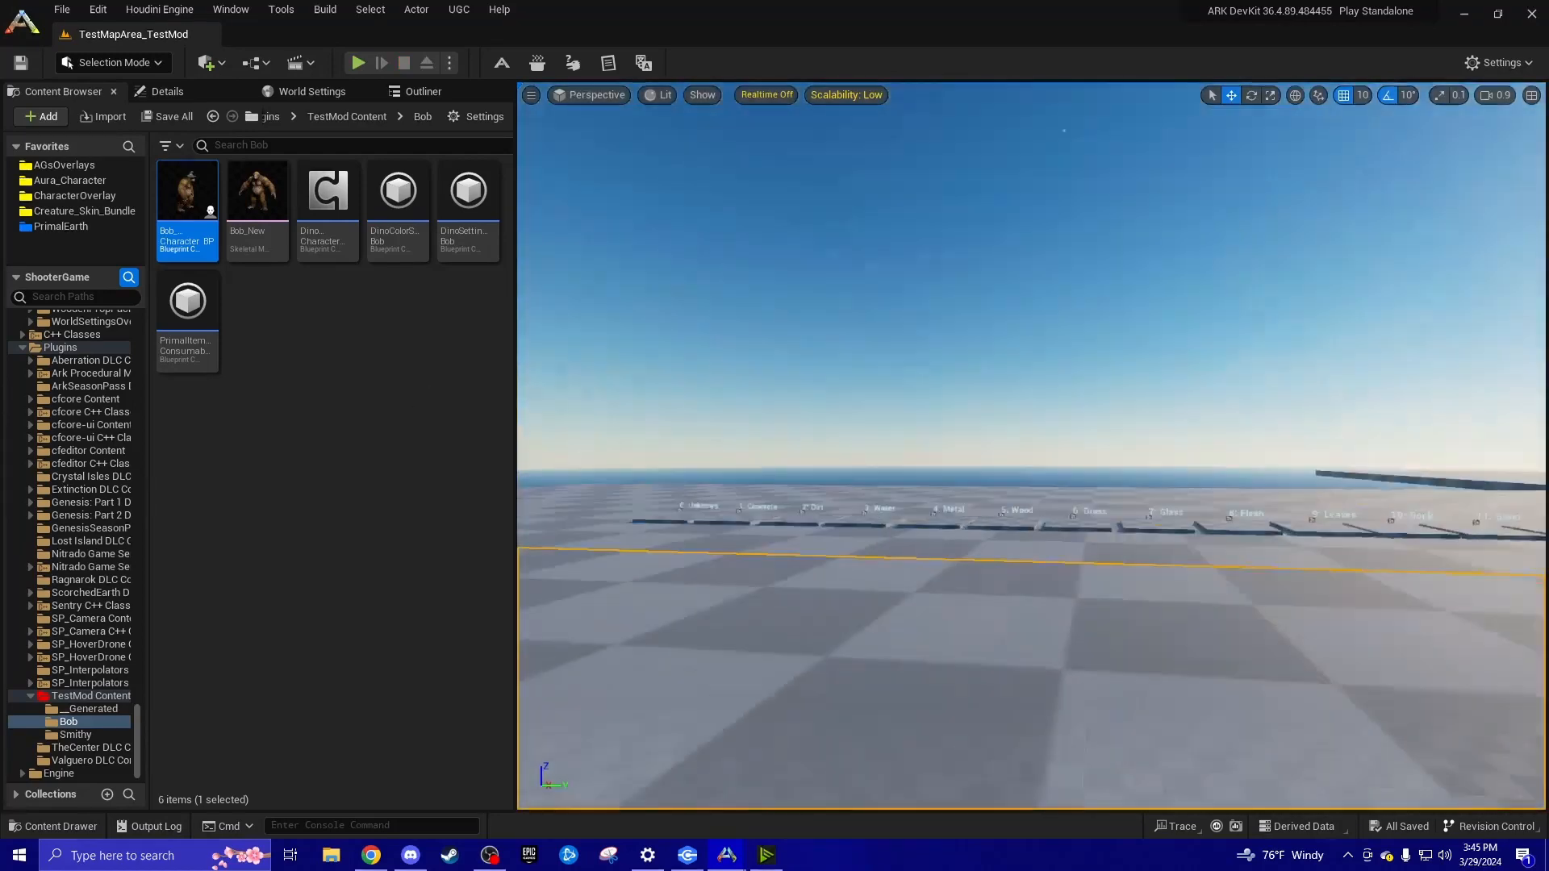
Open the Bob_Character_BP blueprint from the Bob folder and show its model in the blueprint viewport
right_click_drag(617, 361, 570, 369)
left_click(453, 346)
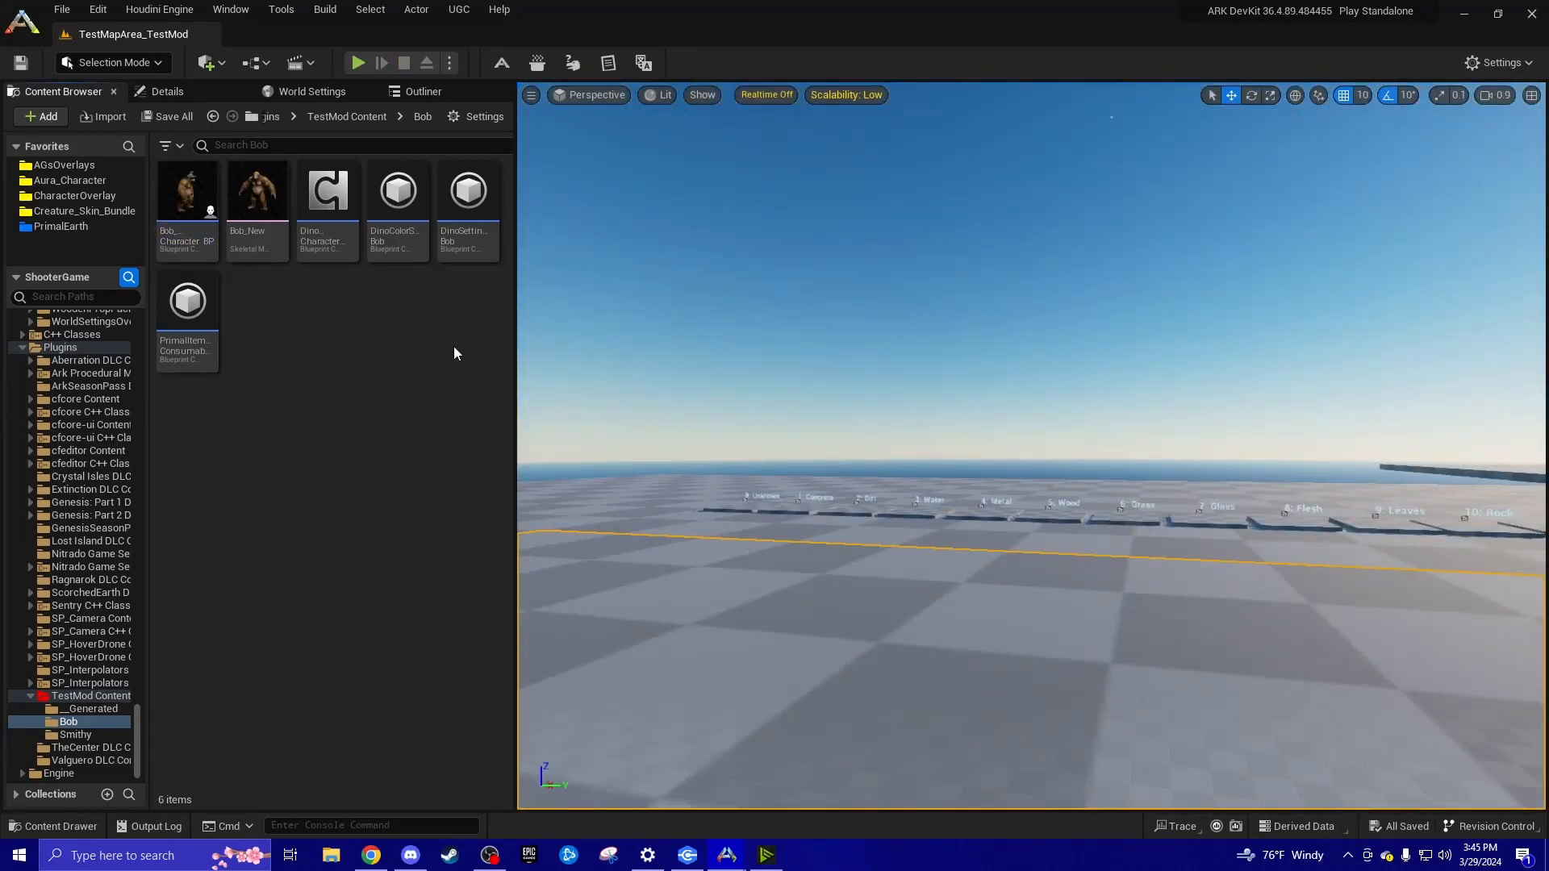
left_click(180, 237)
double_click(181, 237)
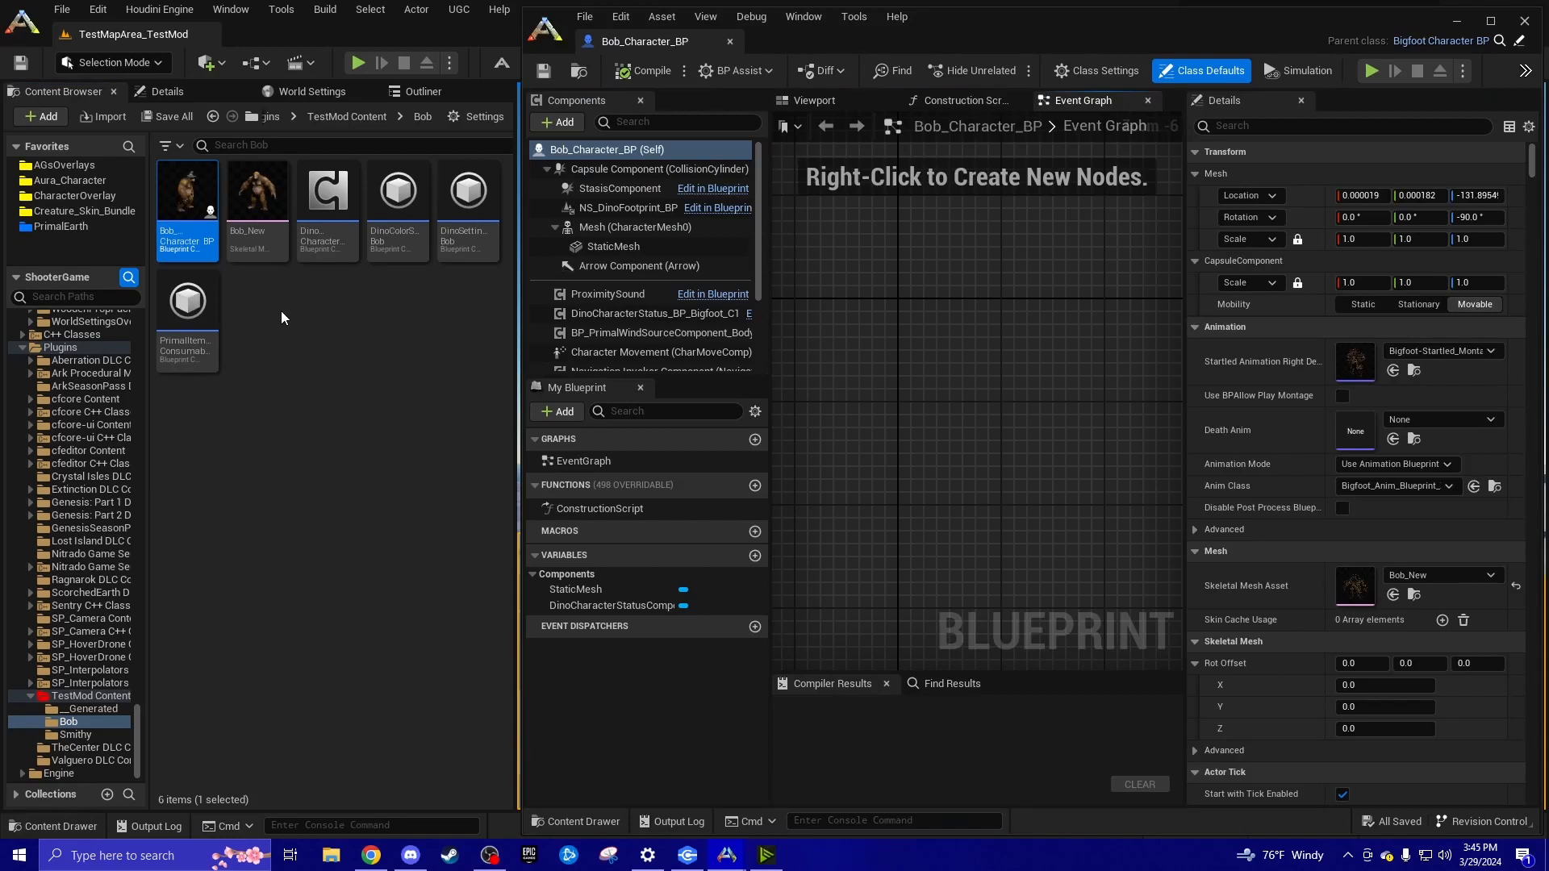
left_click(821, 104)
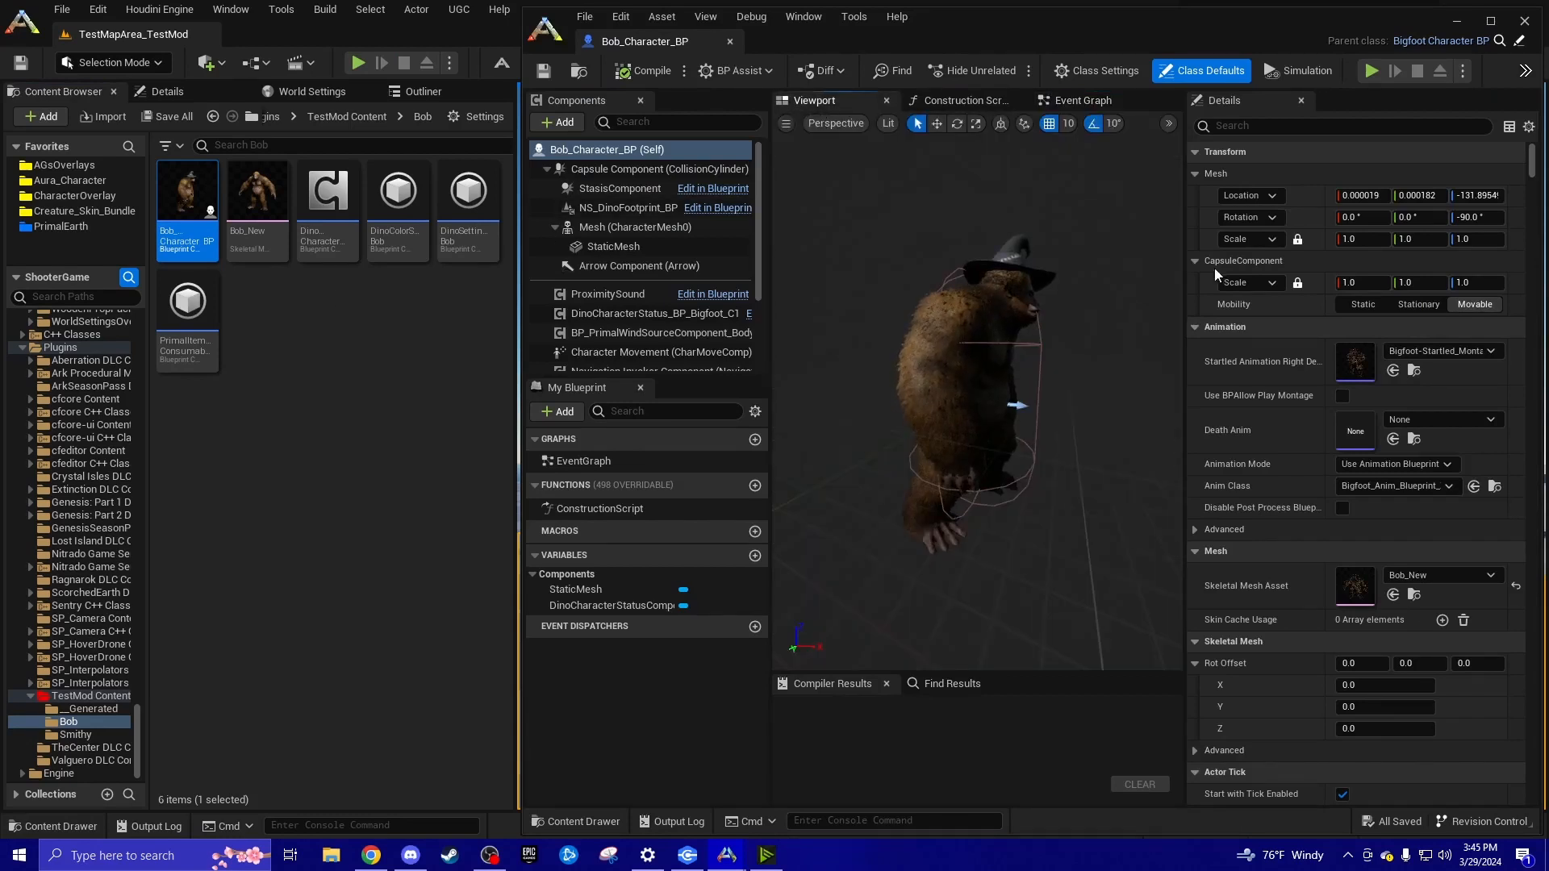
Find Bob's AI Controller Class in the class defaults, set it to Stego_AIController_BP and compile the blueprint
left_click(1227, 128)
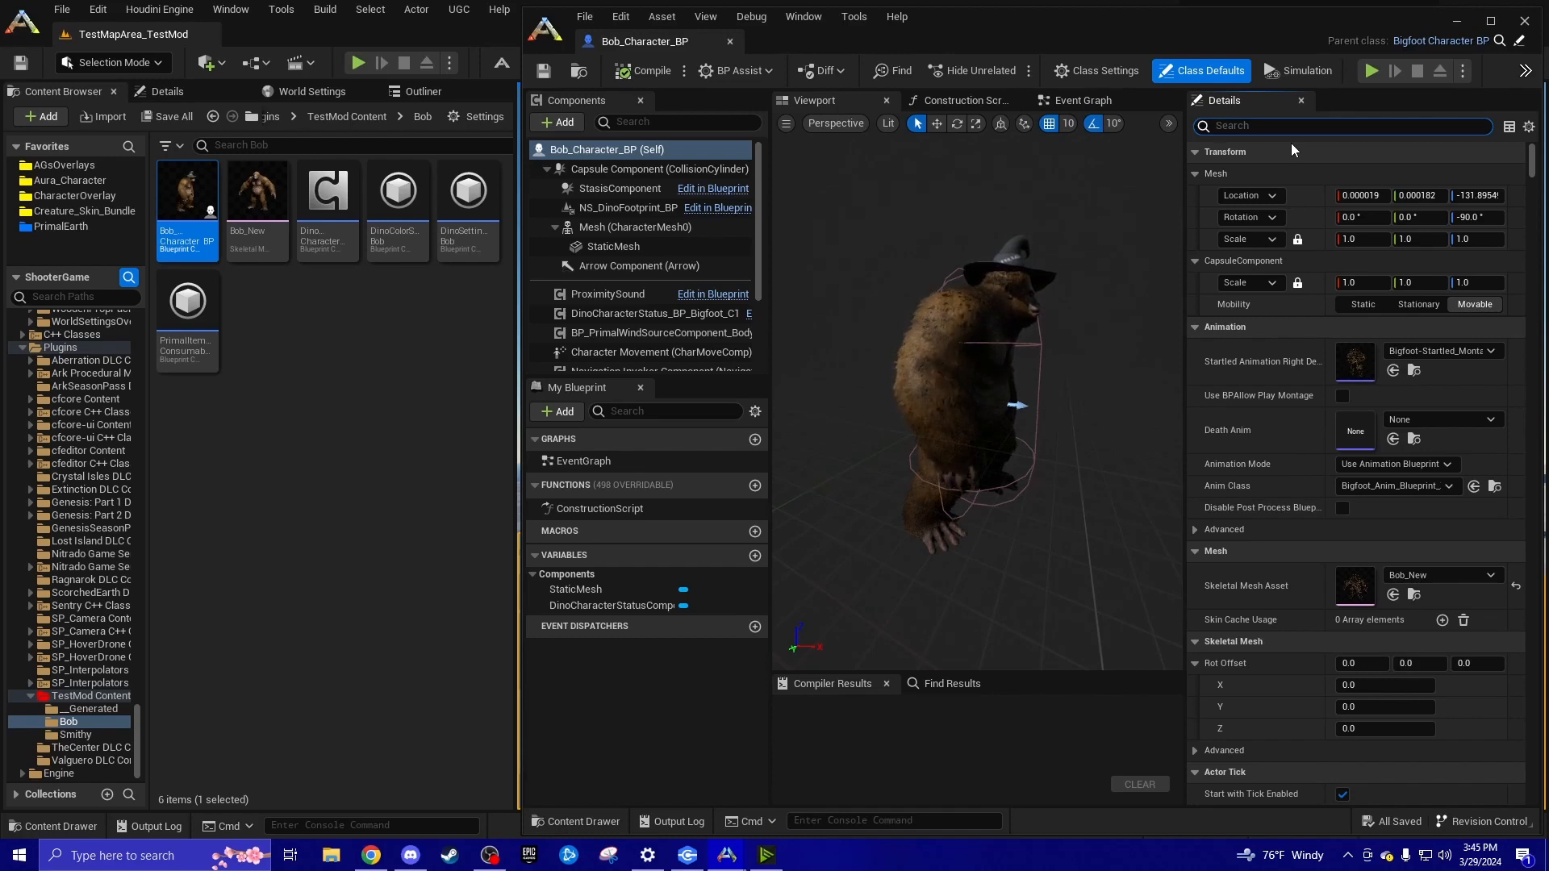
type("Ai")
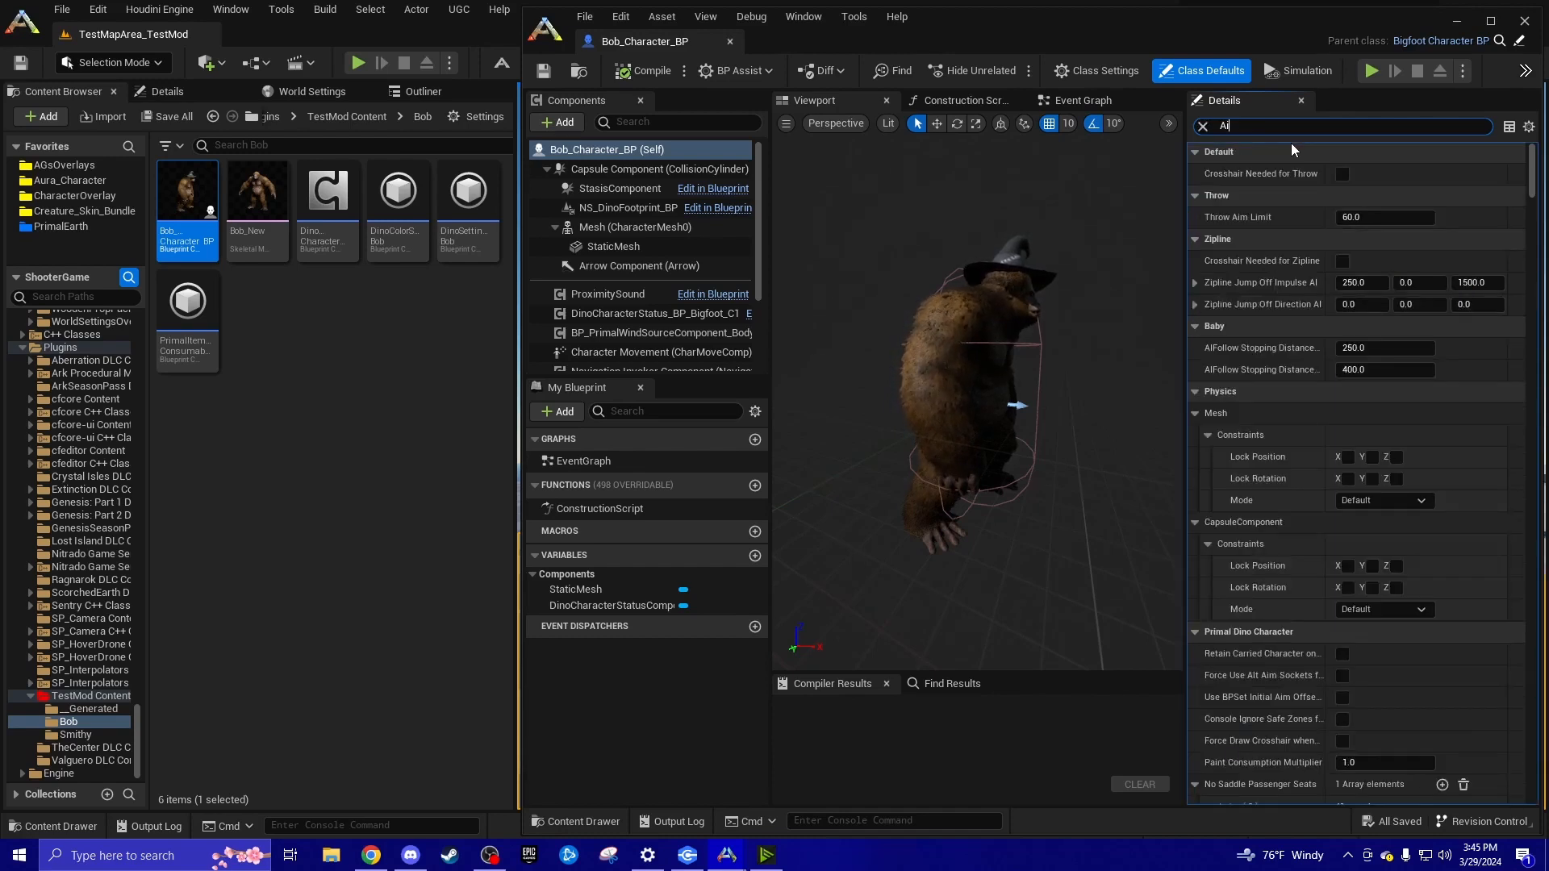
key("BackSpace")
type("I Contrll")
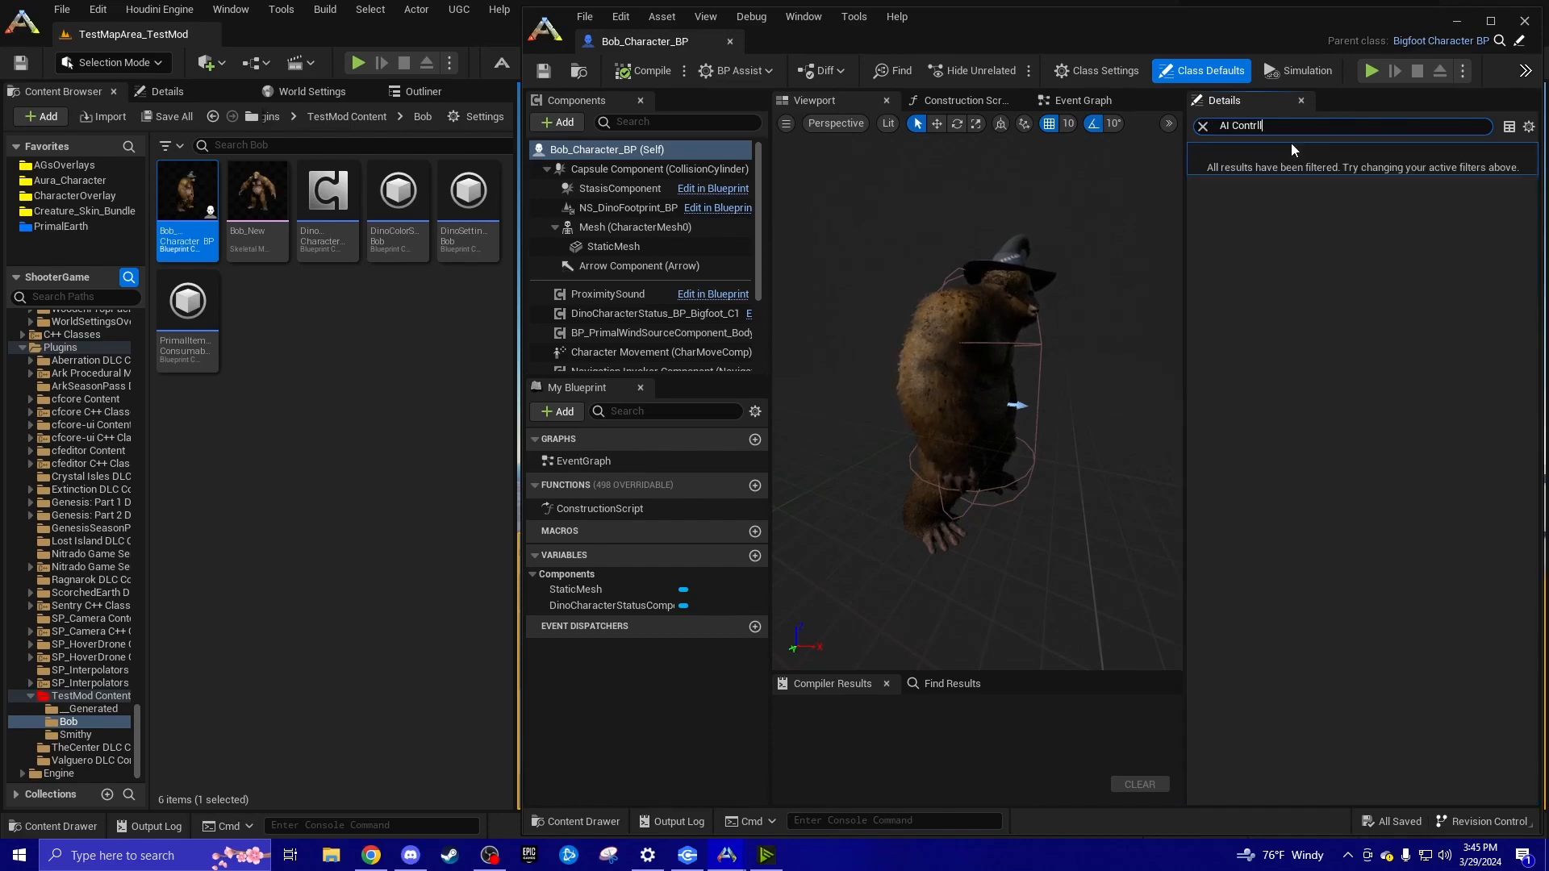
key("BackSpace")
key("BackSpace")
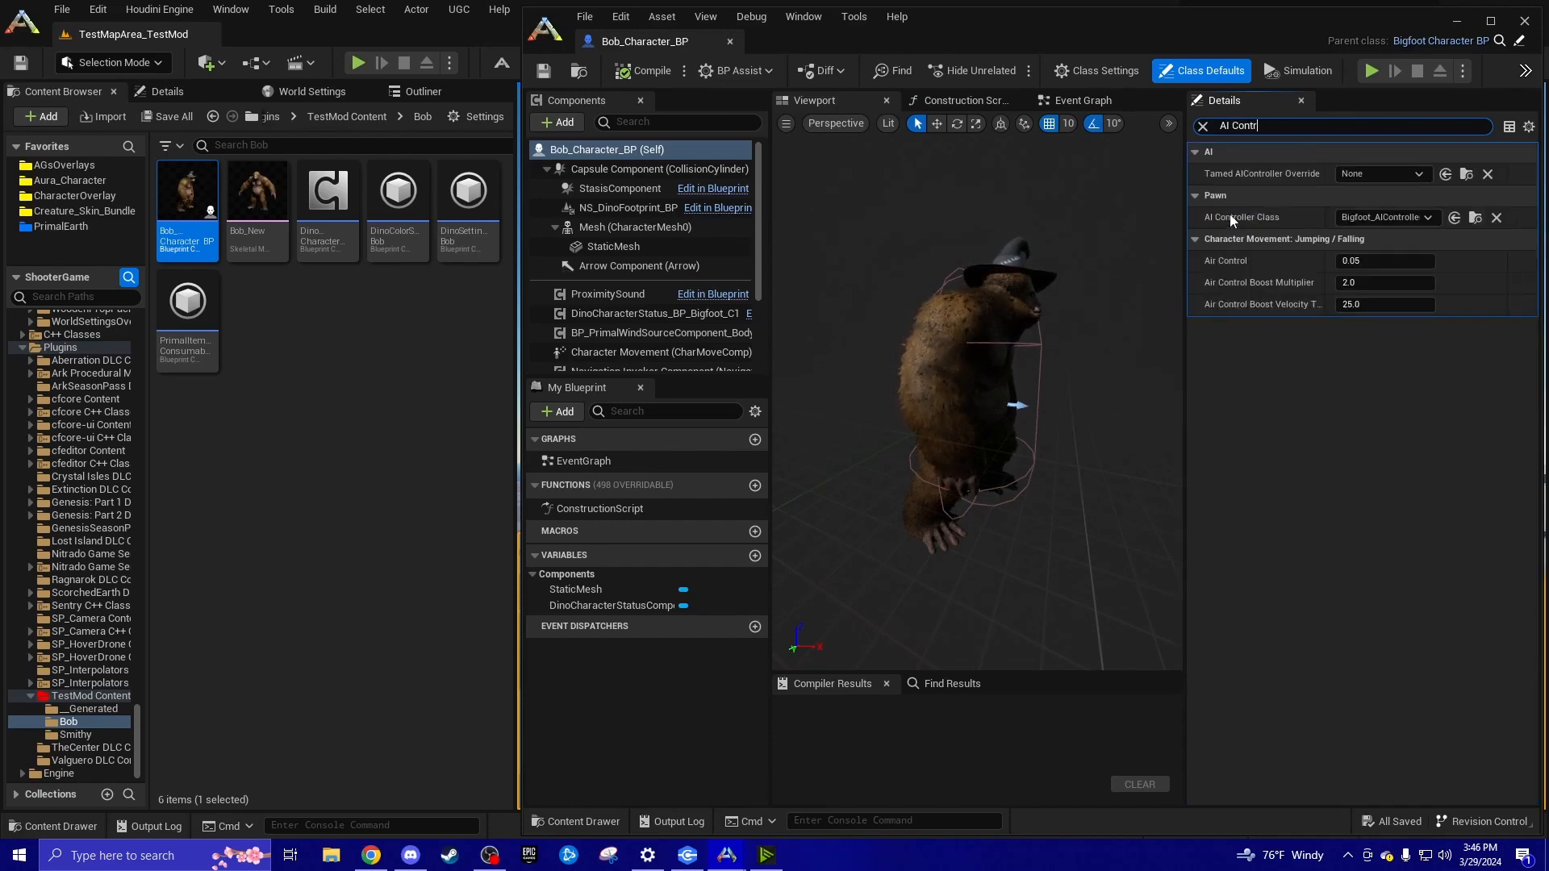
left_click(1367, 216)
type("ste")
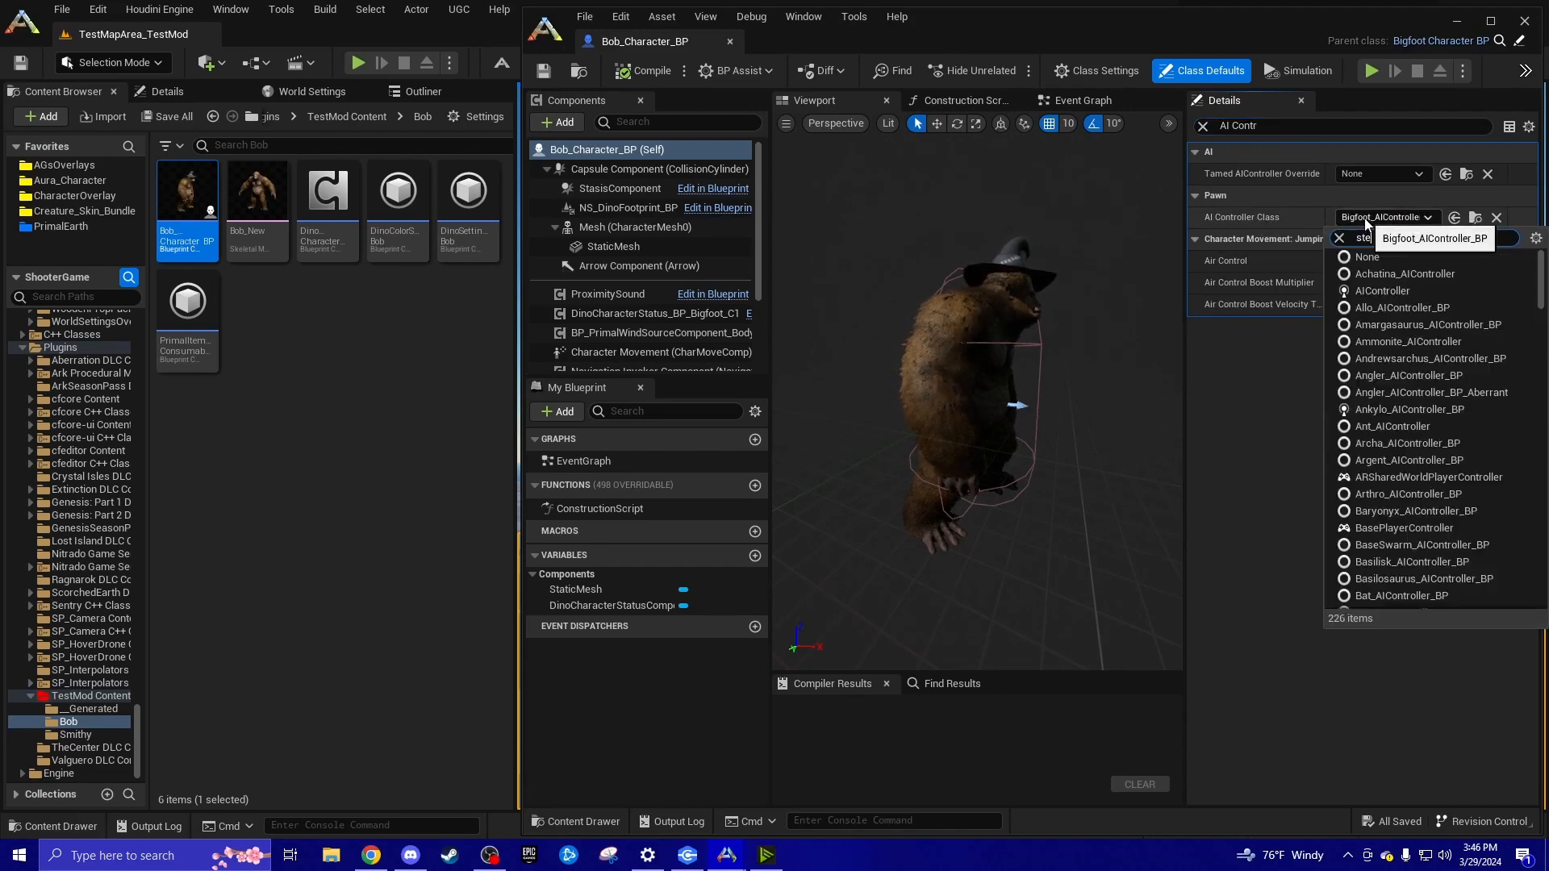
type("go")
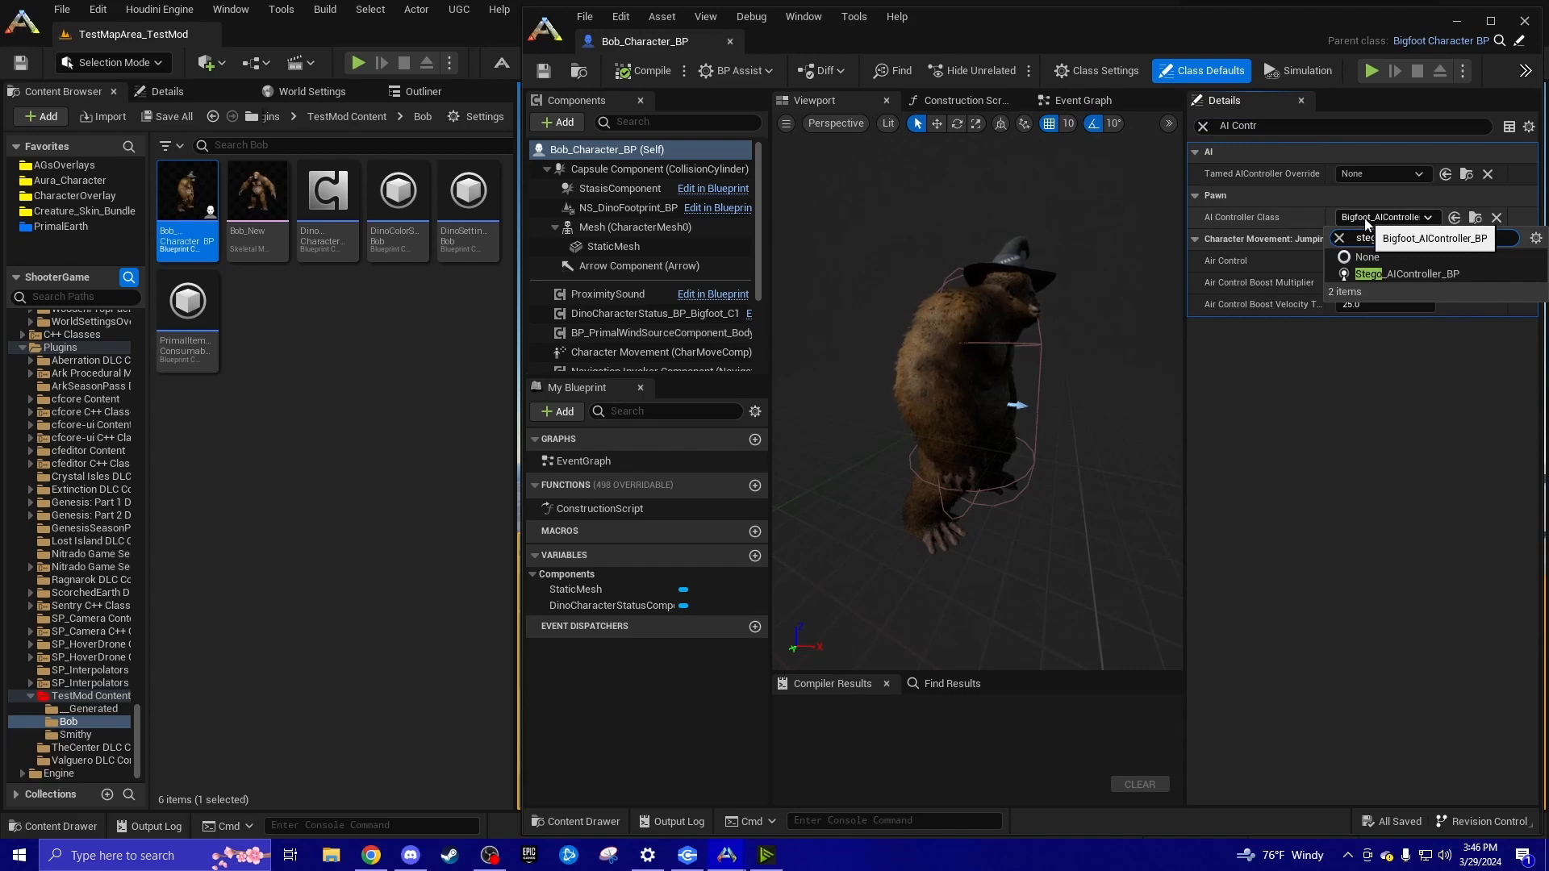
left_click(1381, 272)
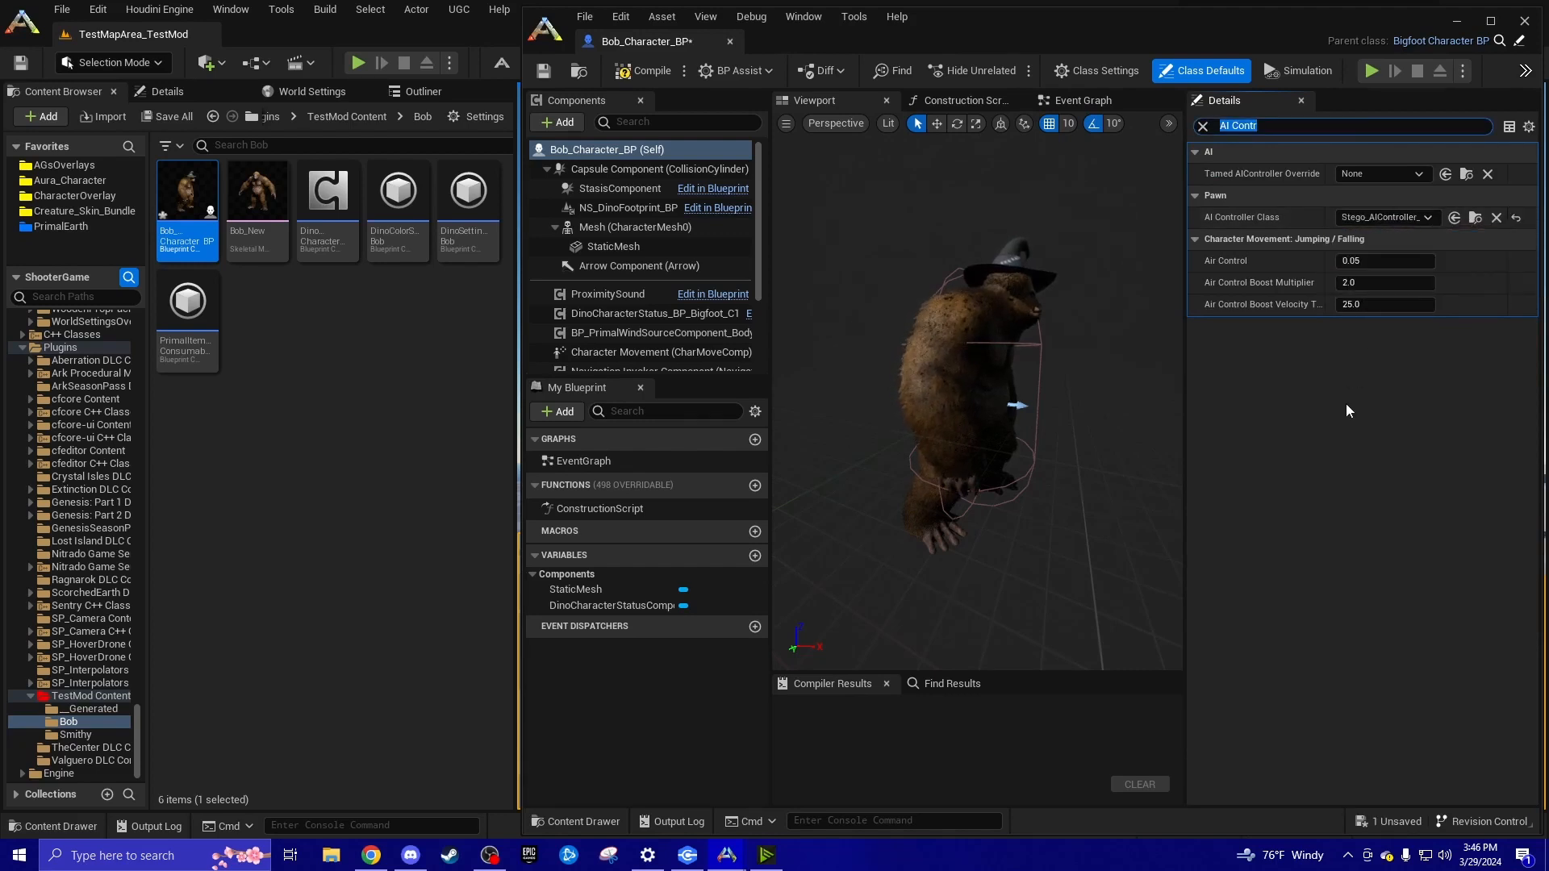
left_click(650, 76)
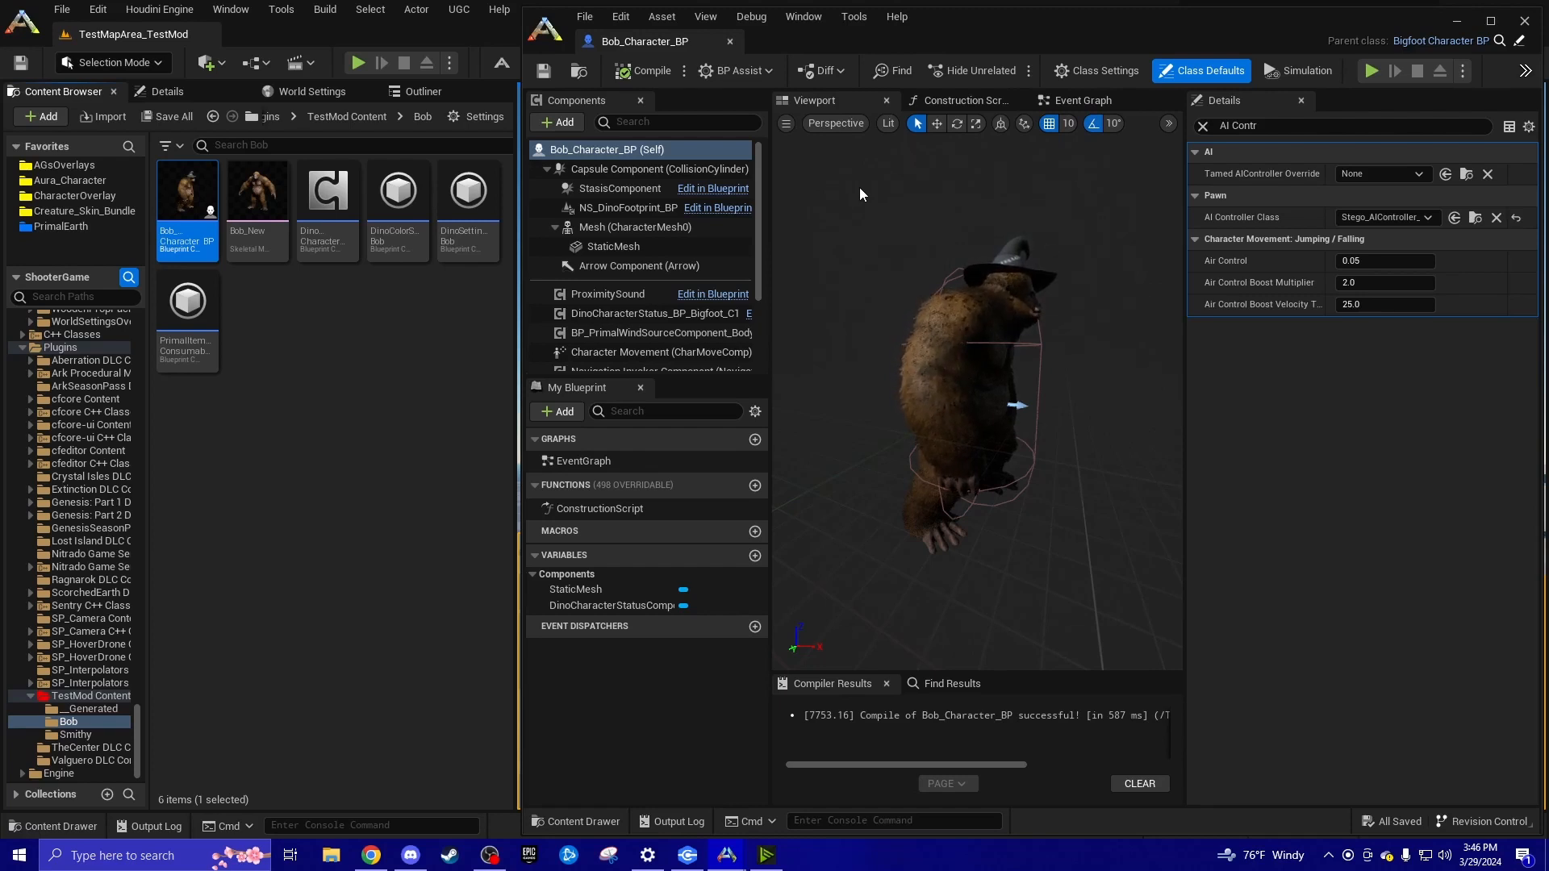
left_click(1381, 218)
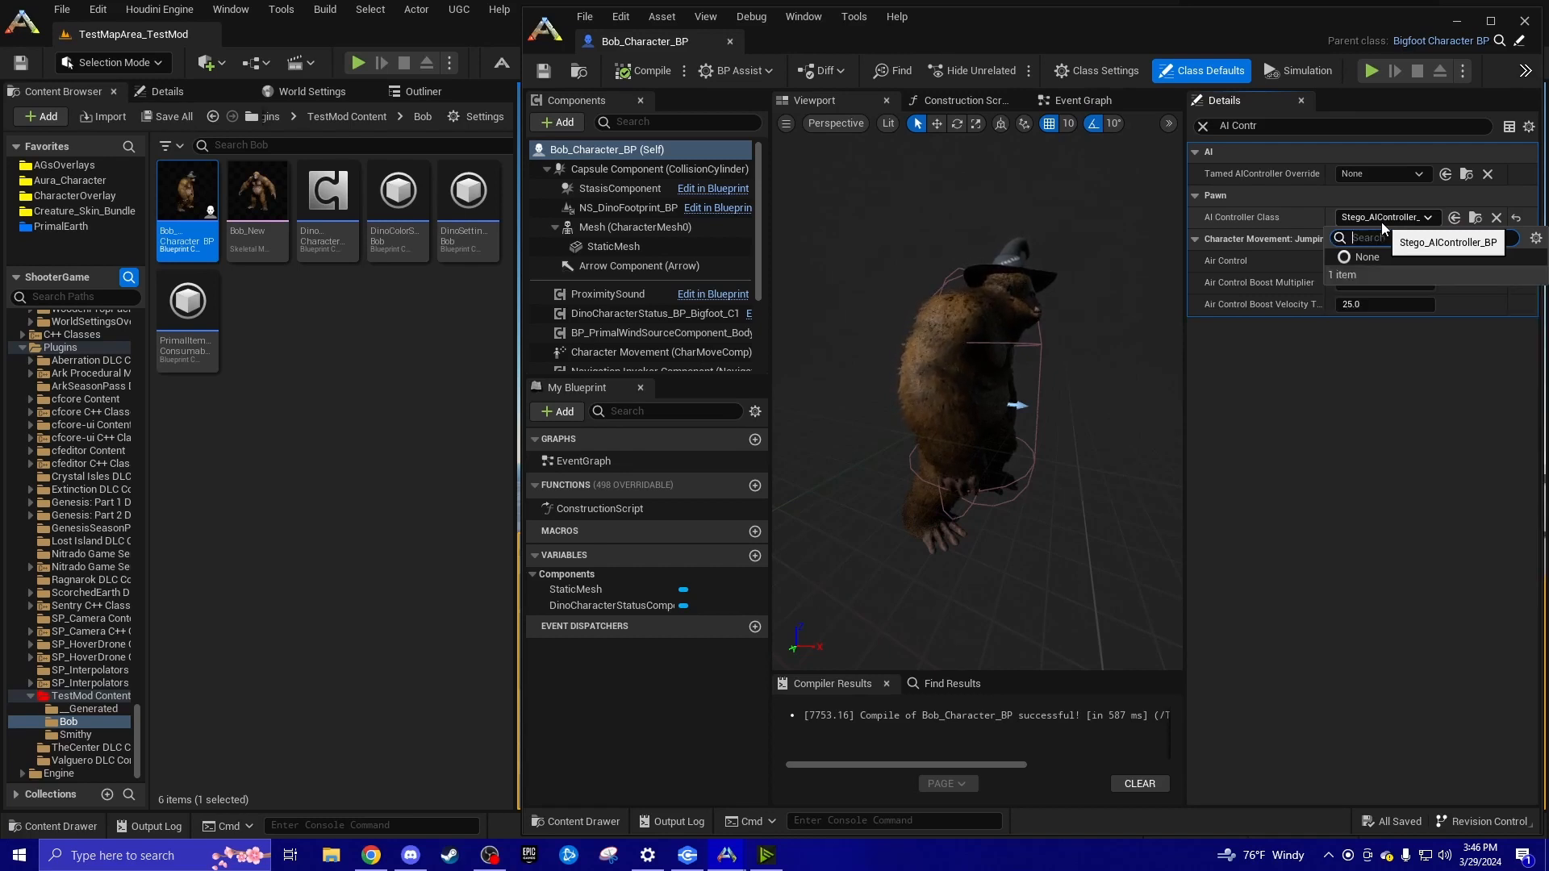
type("dodo")
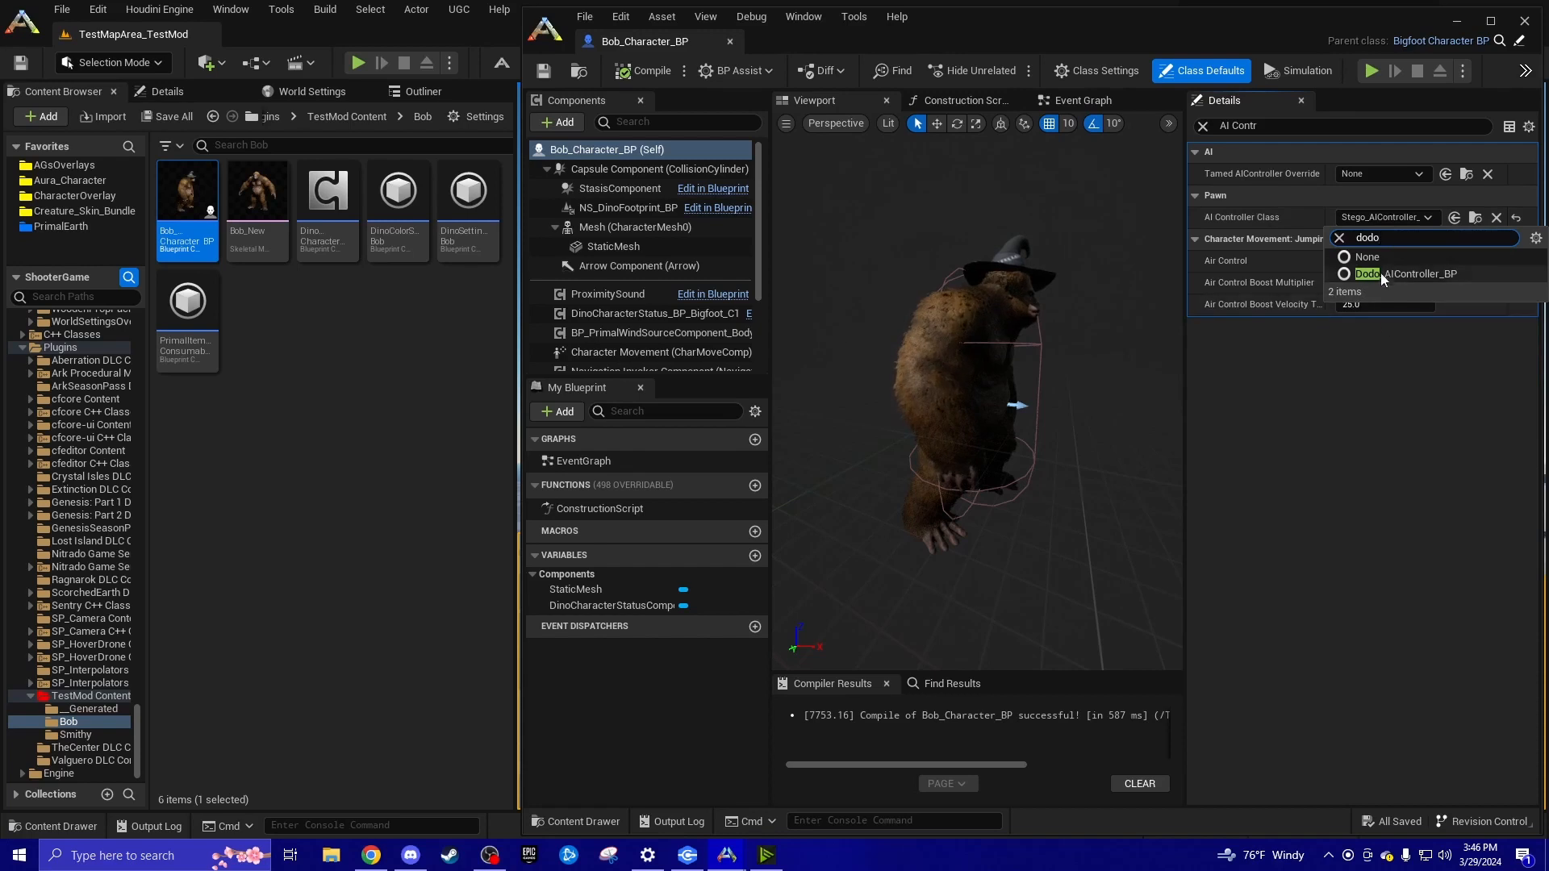
left_click(1342, 390)
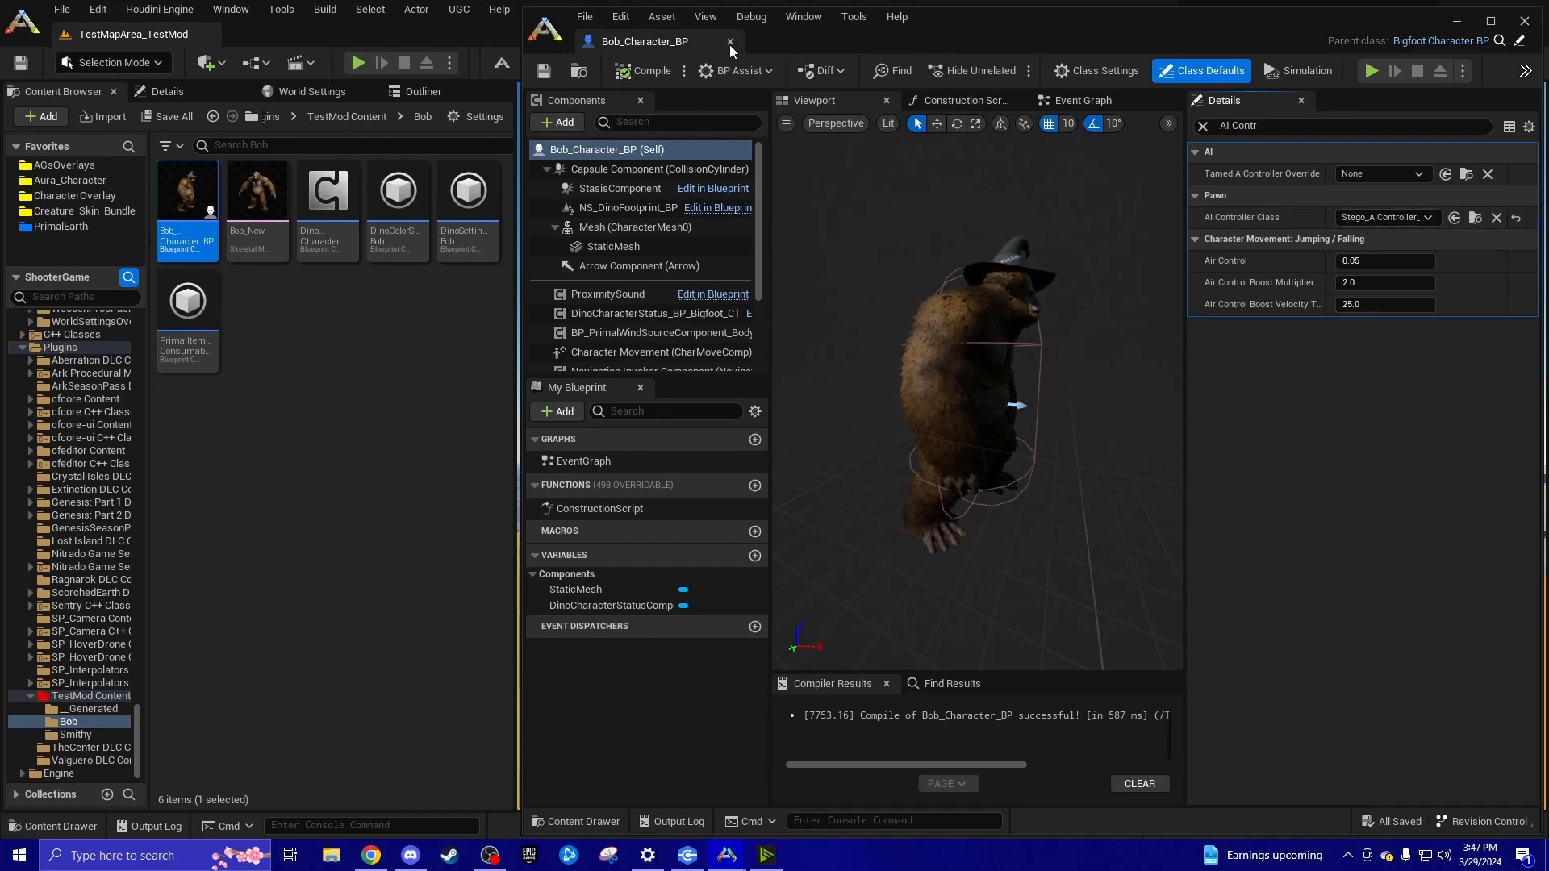
Close the Bob_Character_BP blueprint editor
left_click(1525, 20)
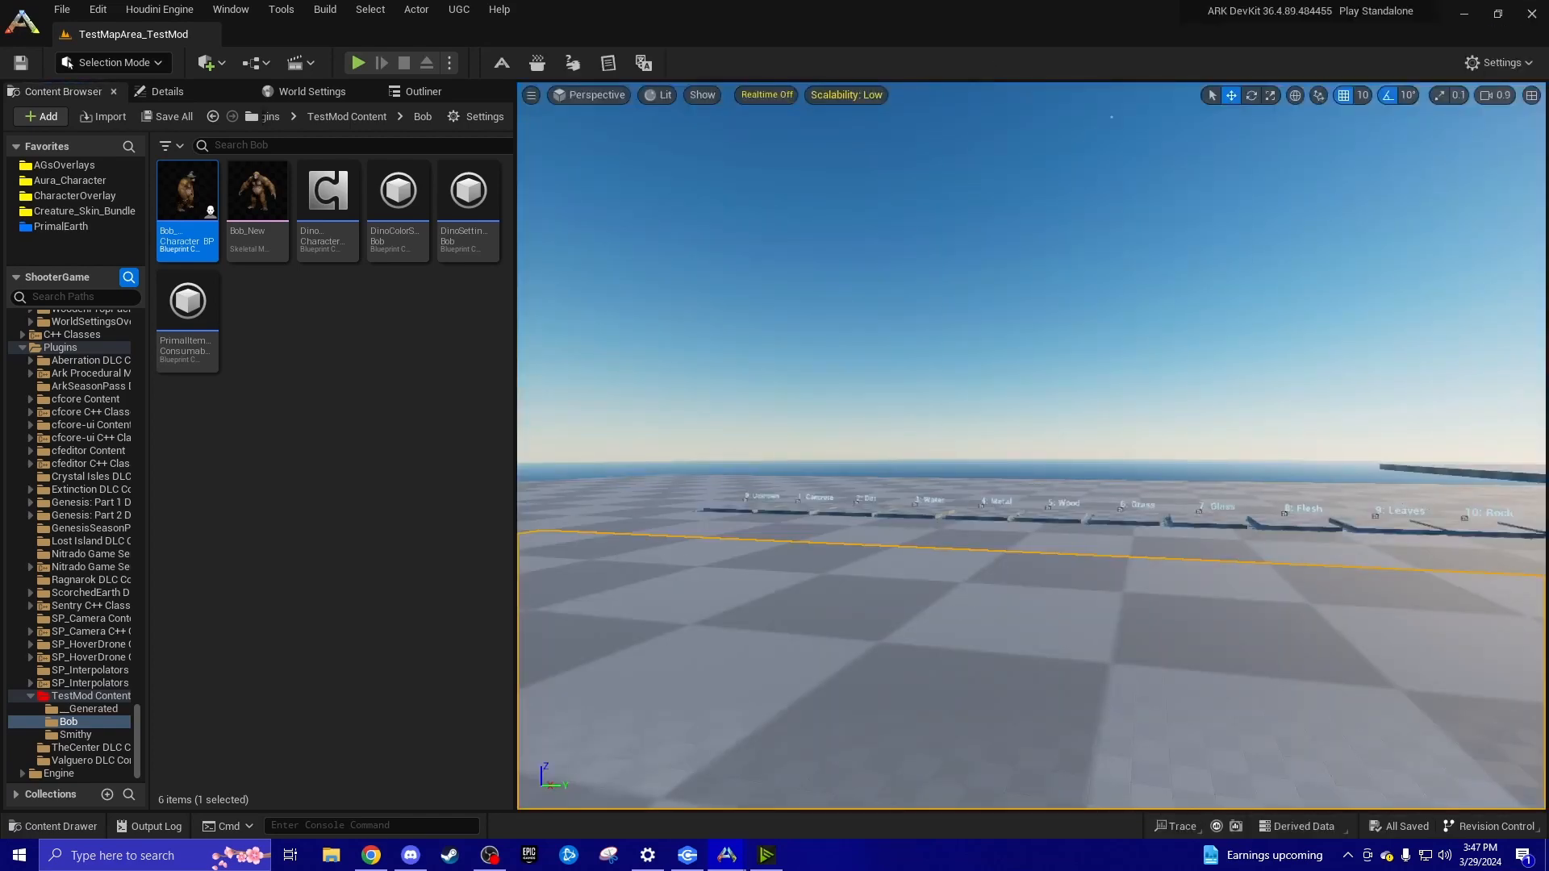
Start a play session from a floor spot in the level and spawn a tamed Bob with the cheat spawnactortamed command at 500 0 0
right_click(949, 615)
left_click(1009, 600)
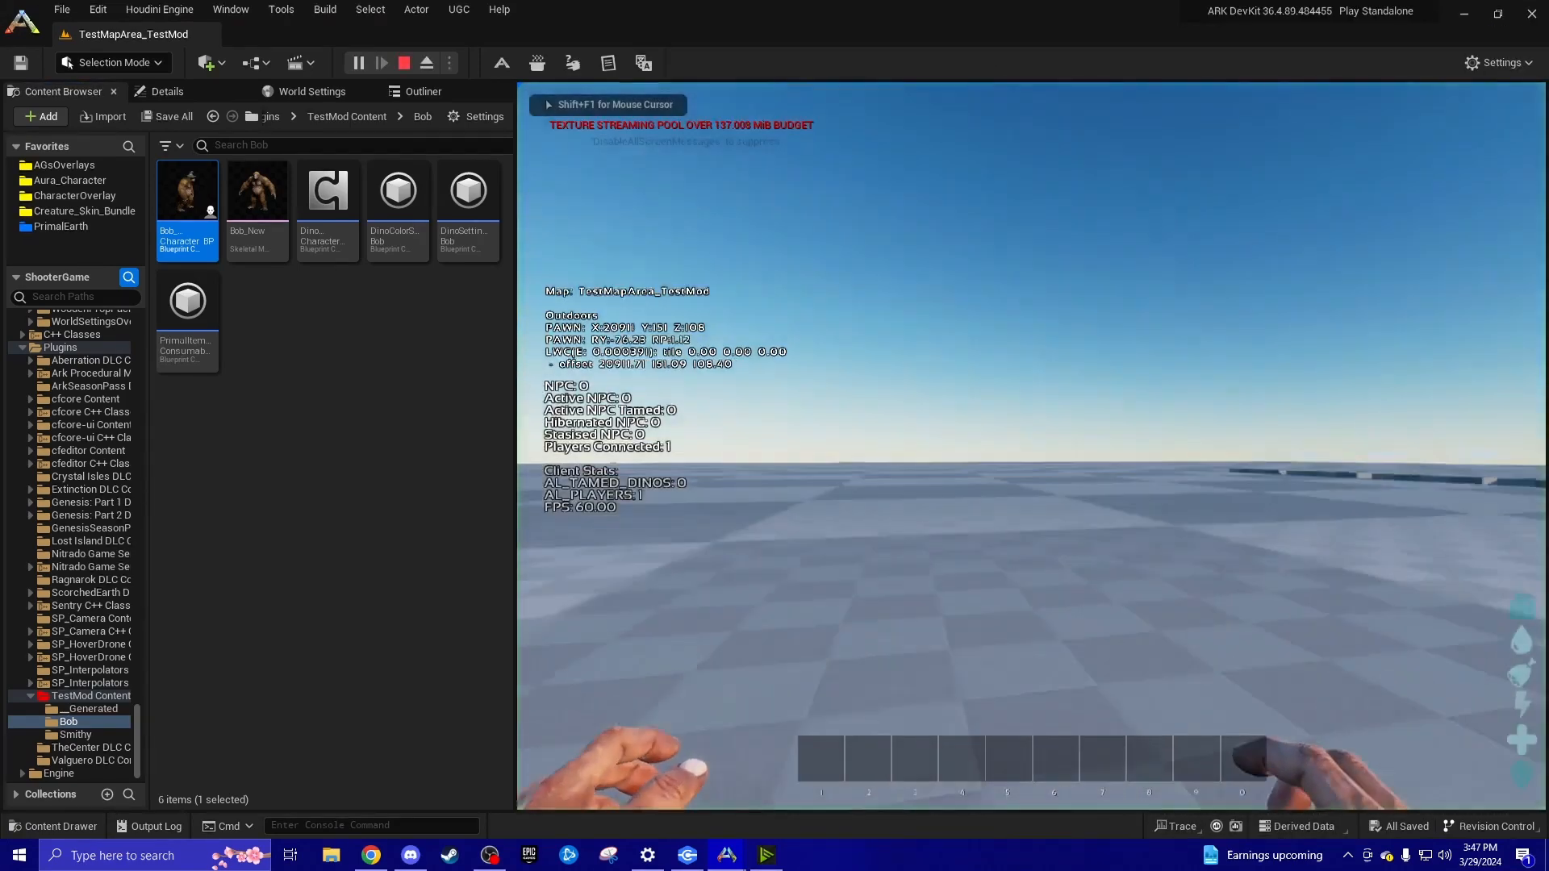
key("grave")
key("Up")
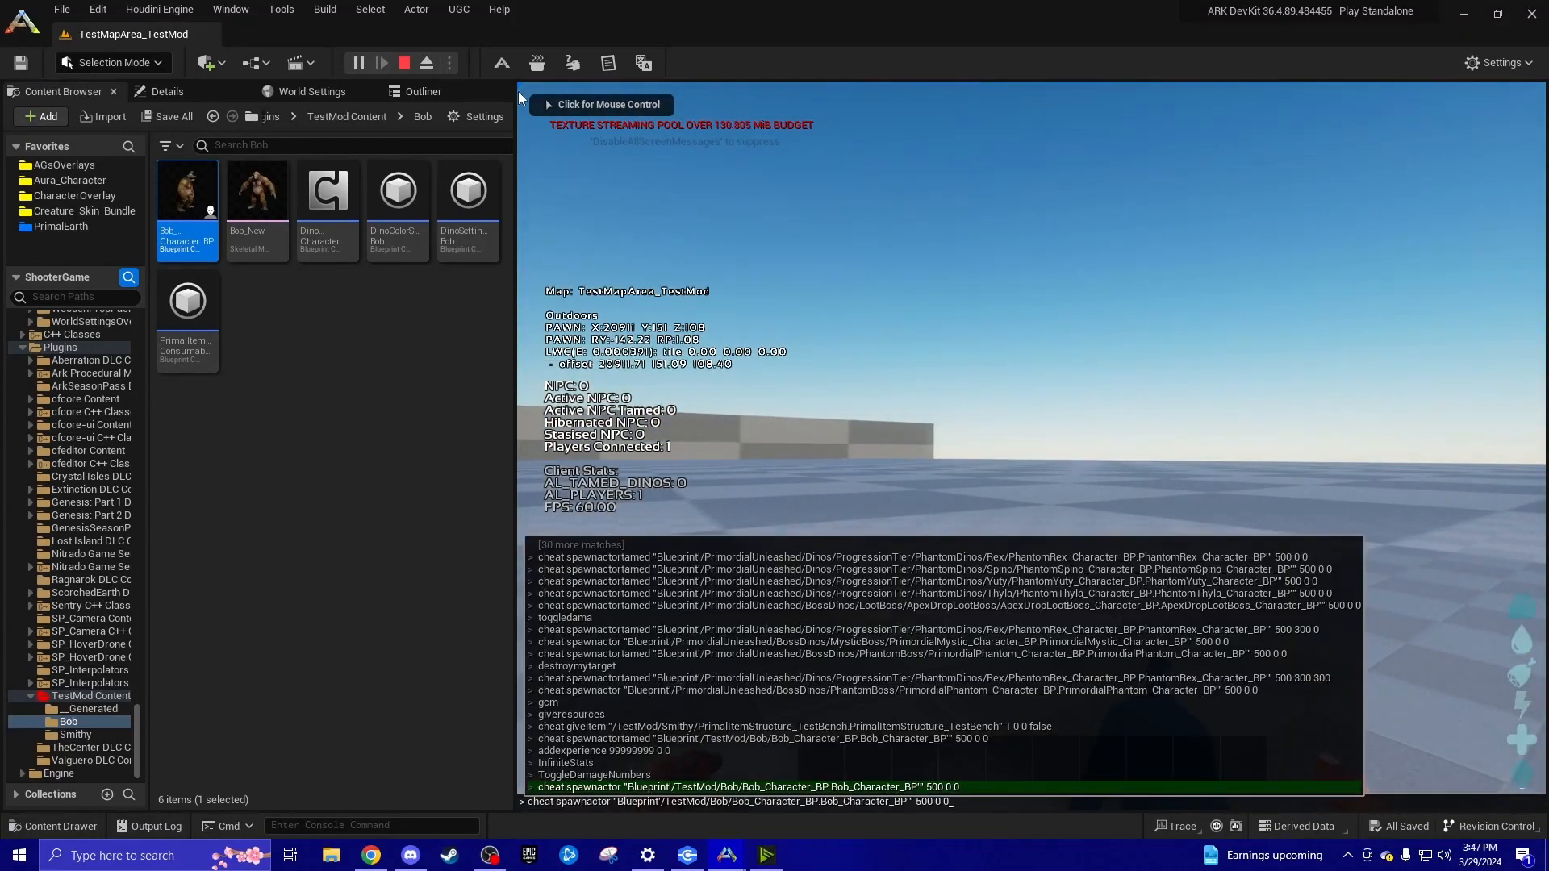
key("Up")
key("Up")
key("Up")
key("Up")
key("Up")
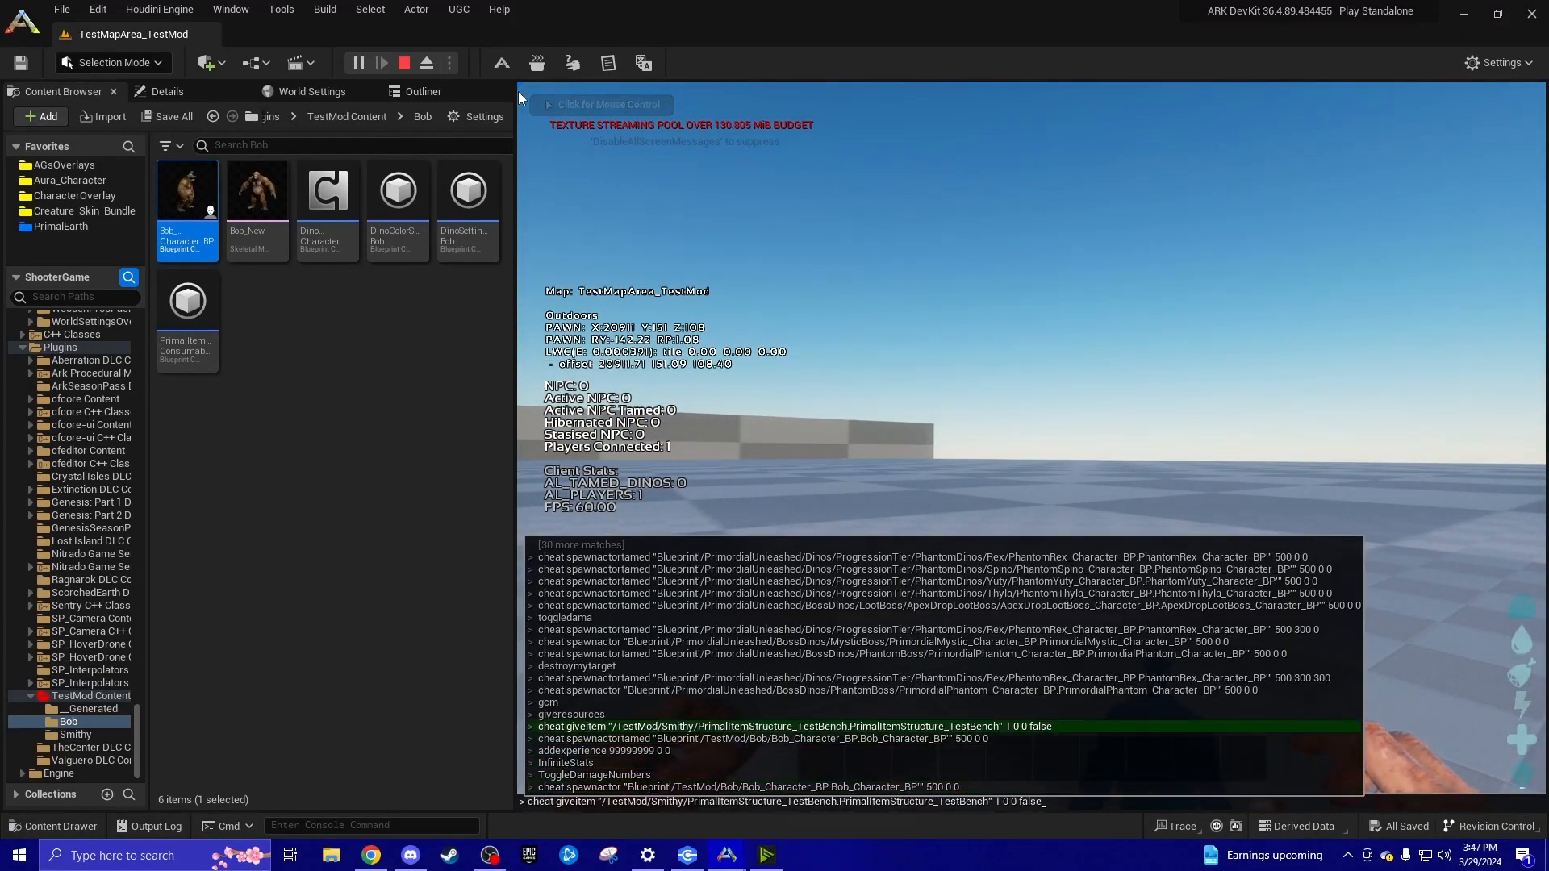
key("Down")
key("Return")
Mount the tamed Bob, ride it across the test floor in first-person and third-person view, and dismount
key("e")
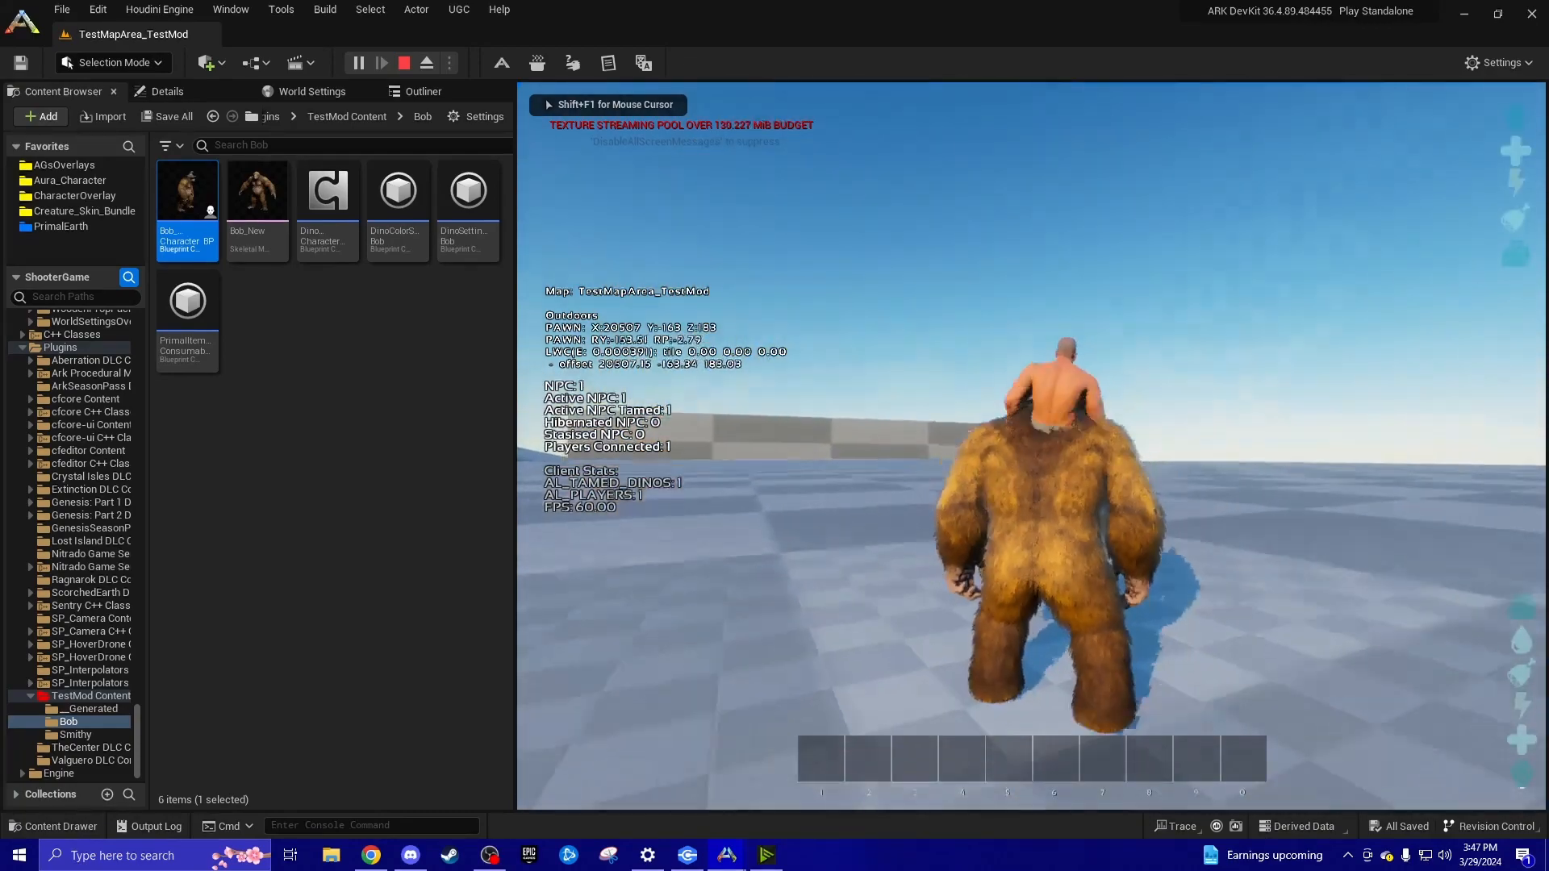
key("w")
scroll(1030, 446, "up", 5)
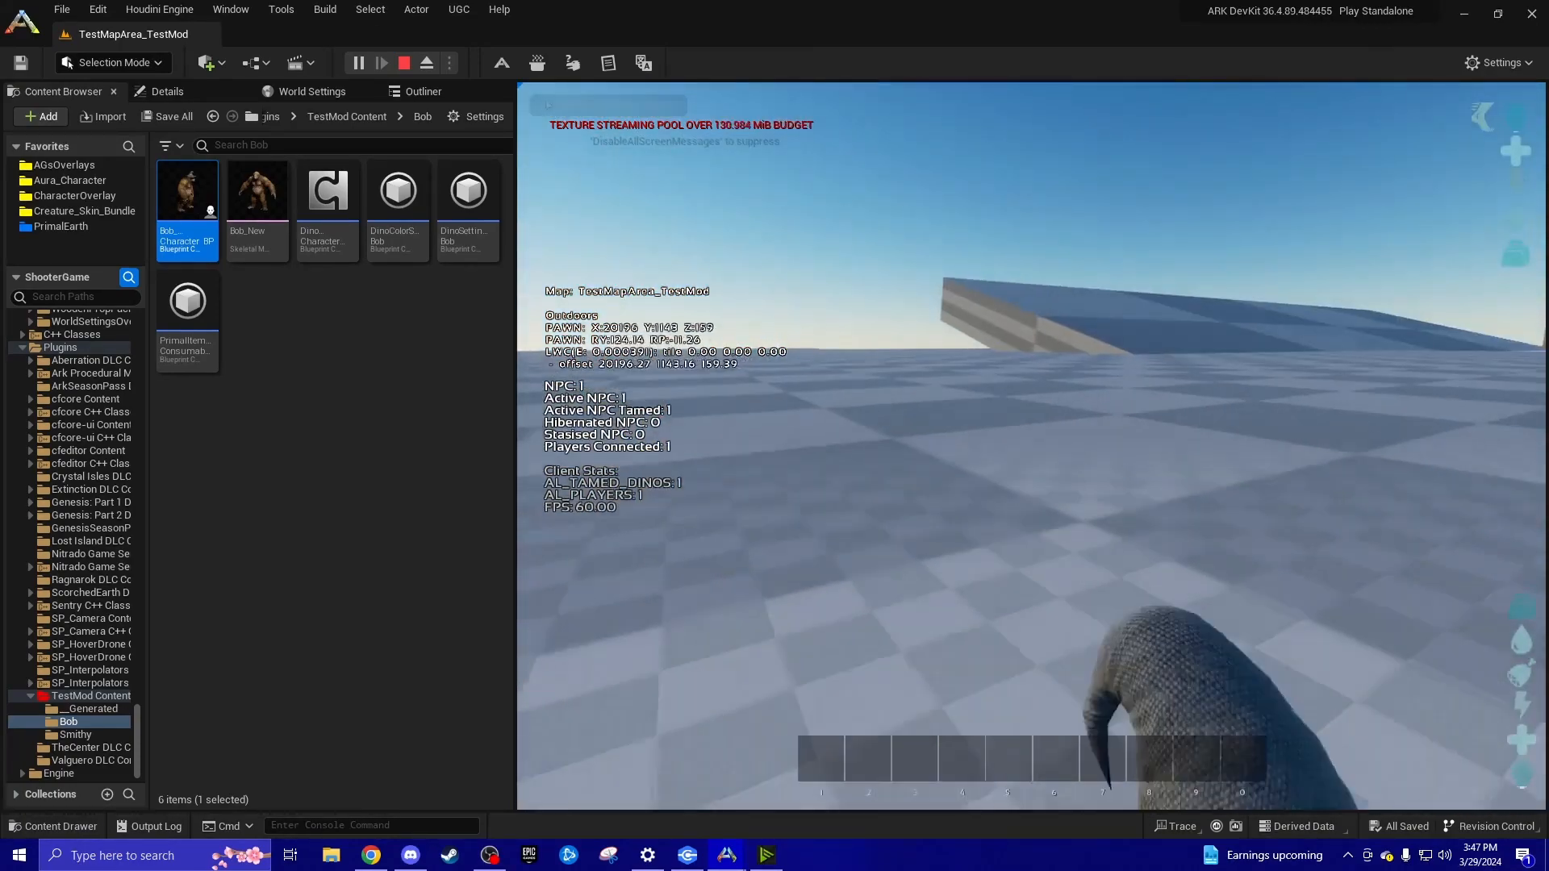
scroll(1031, 446, "down", 5)
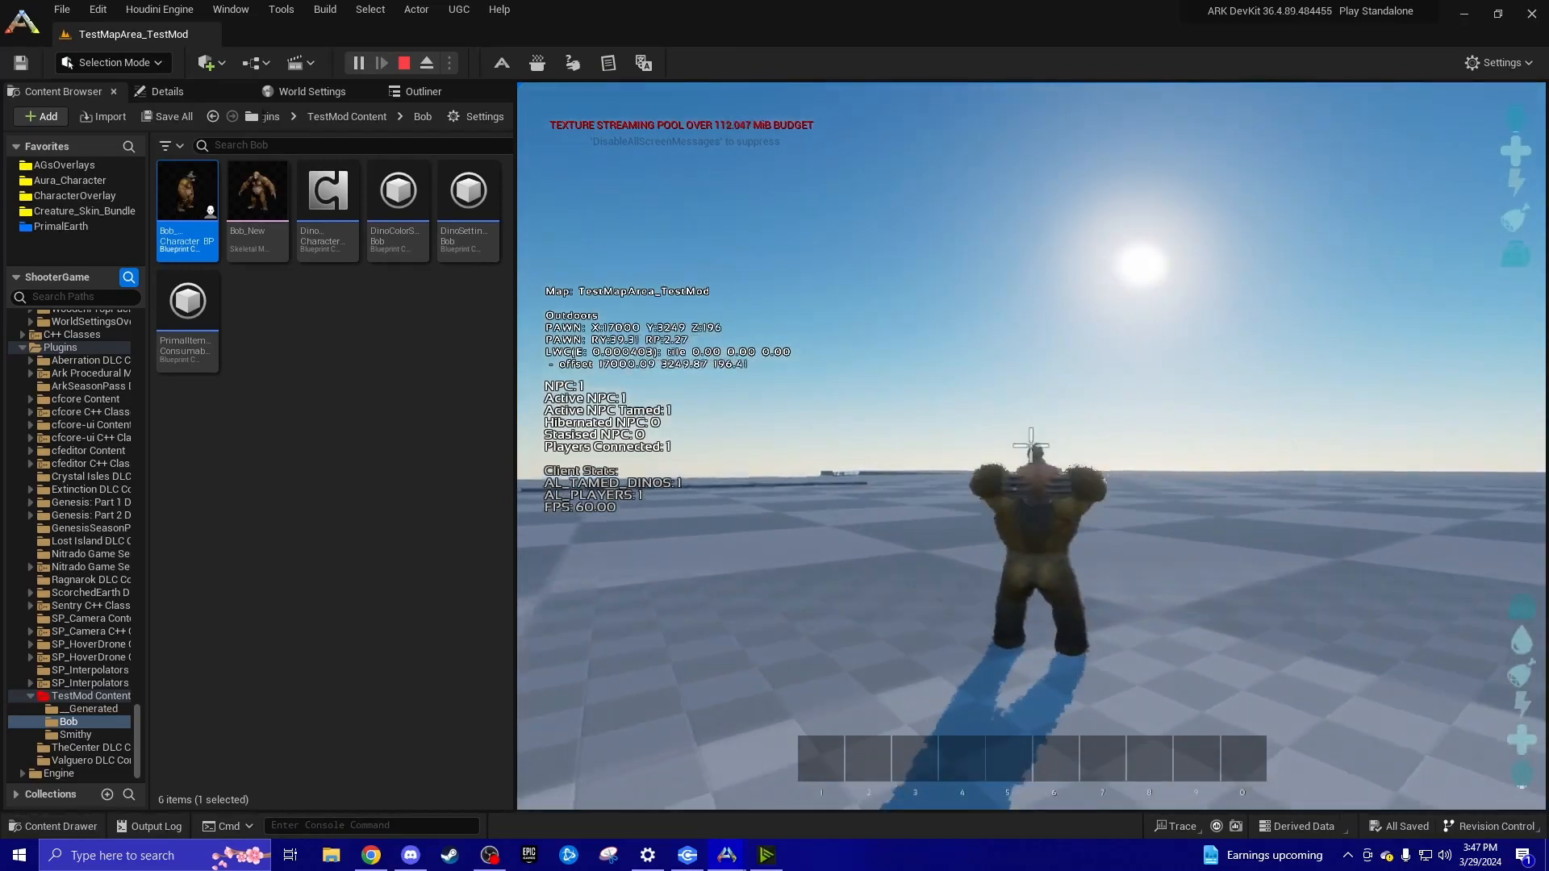
key("e")
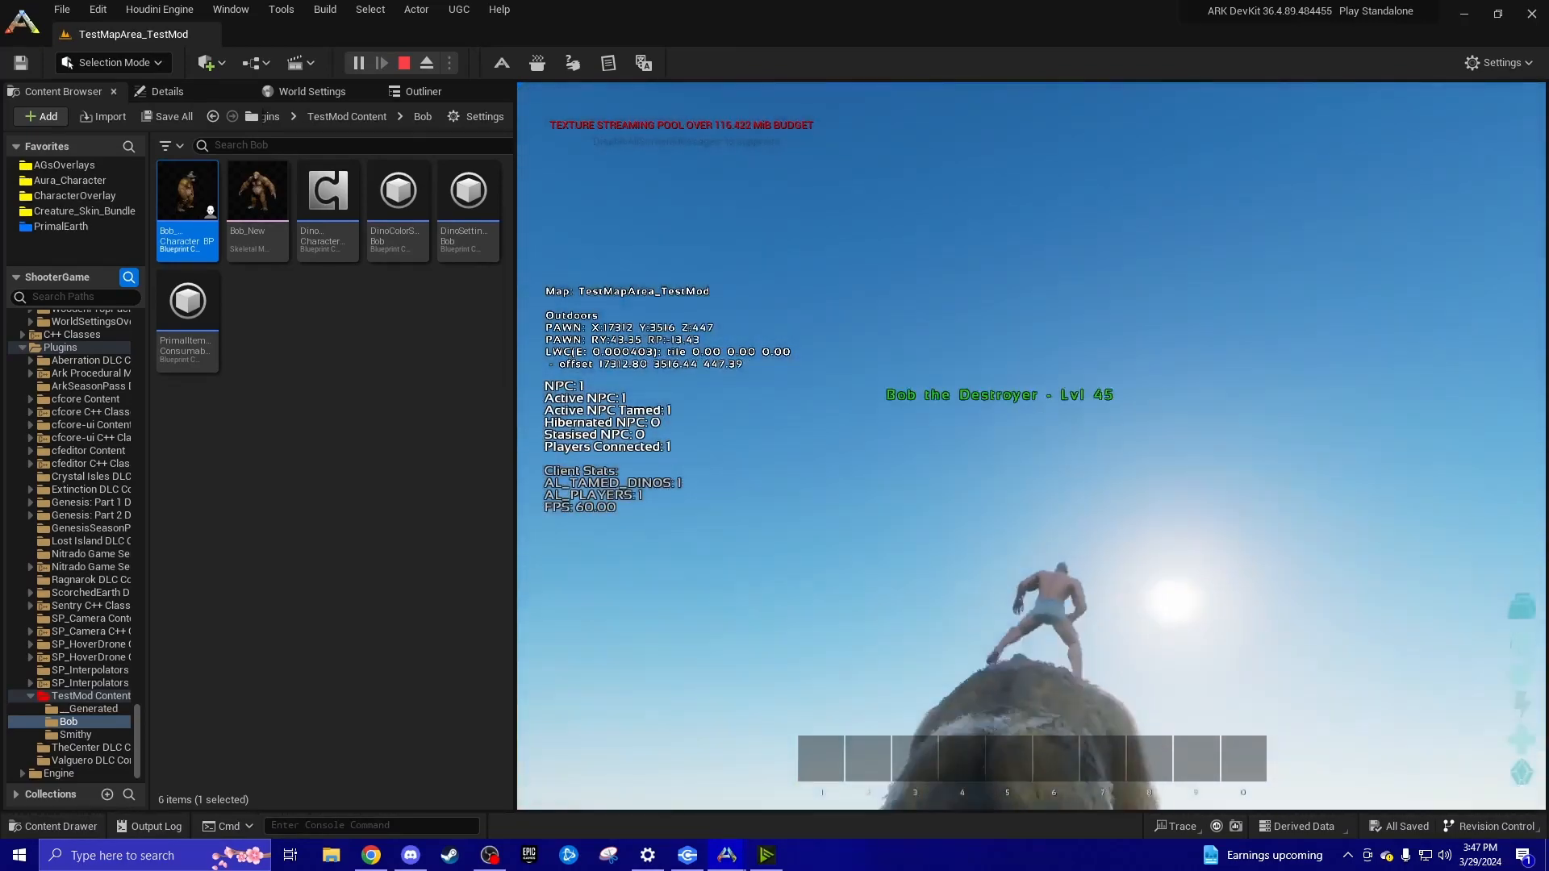
Turn on creative mode by running the gcm console command
key("grave")
key("Up")
key("Up")
key("Up")
key("Up")
key("Up")
key("Up")
key("Up")
key("Up")
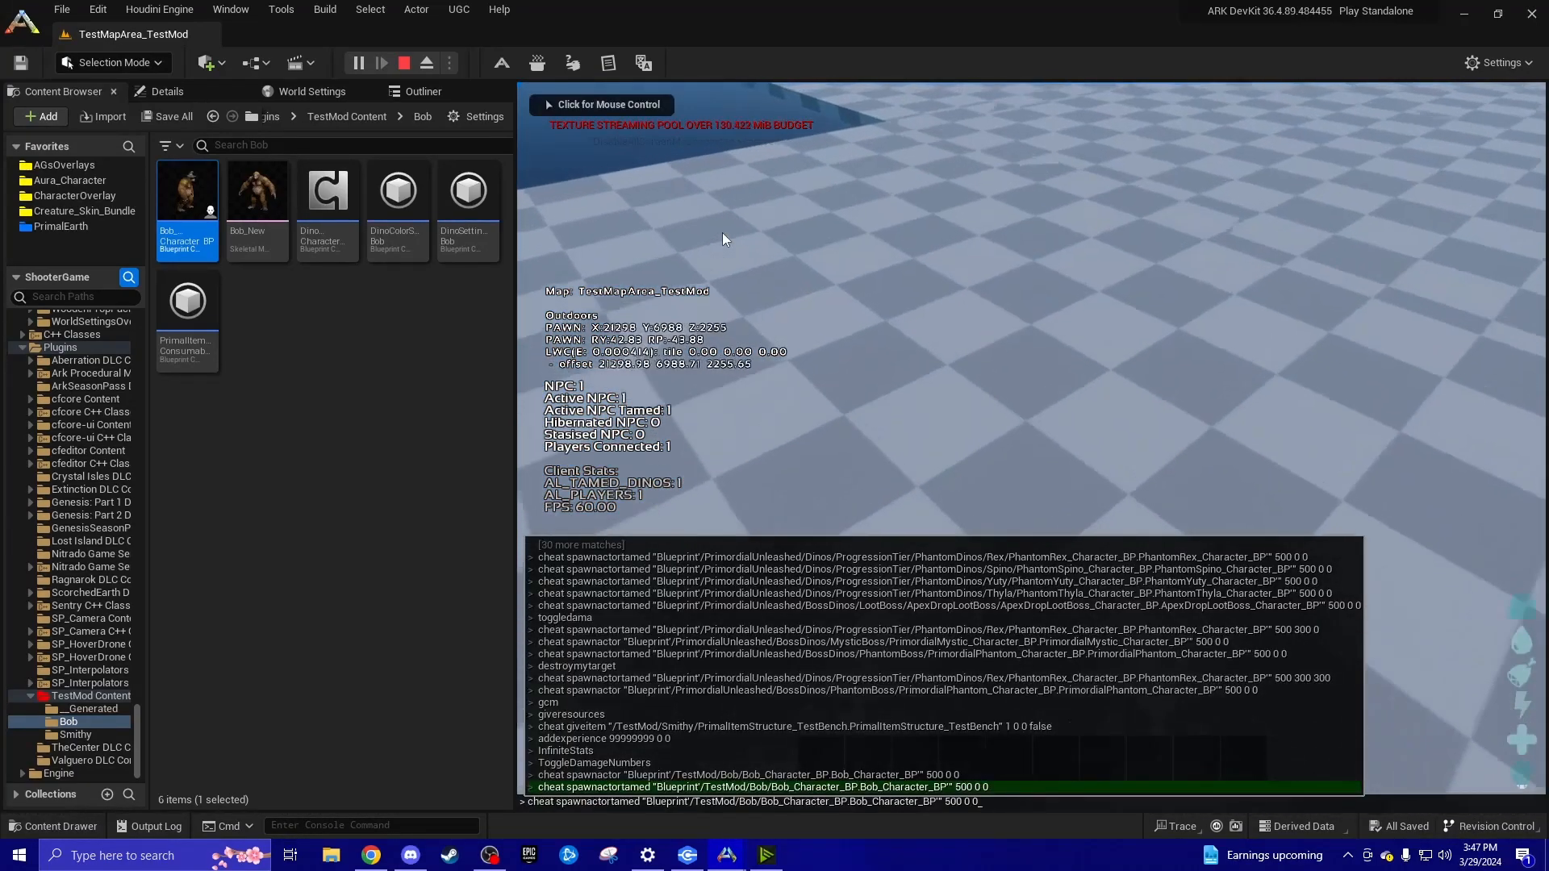
key("Return")
Fly back to the tamed Bob, inspect it from the front at ground level and end the play session
key("w")
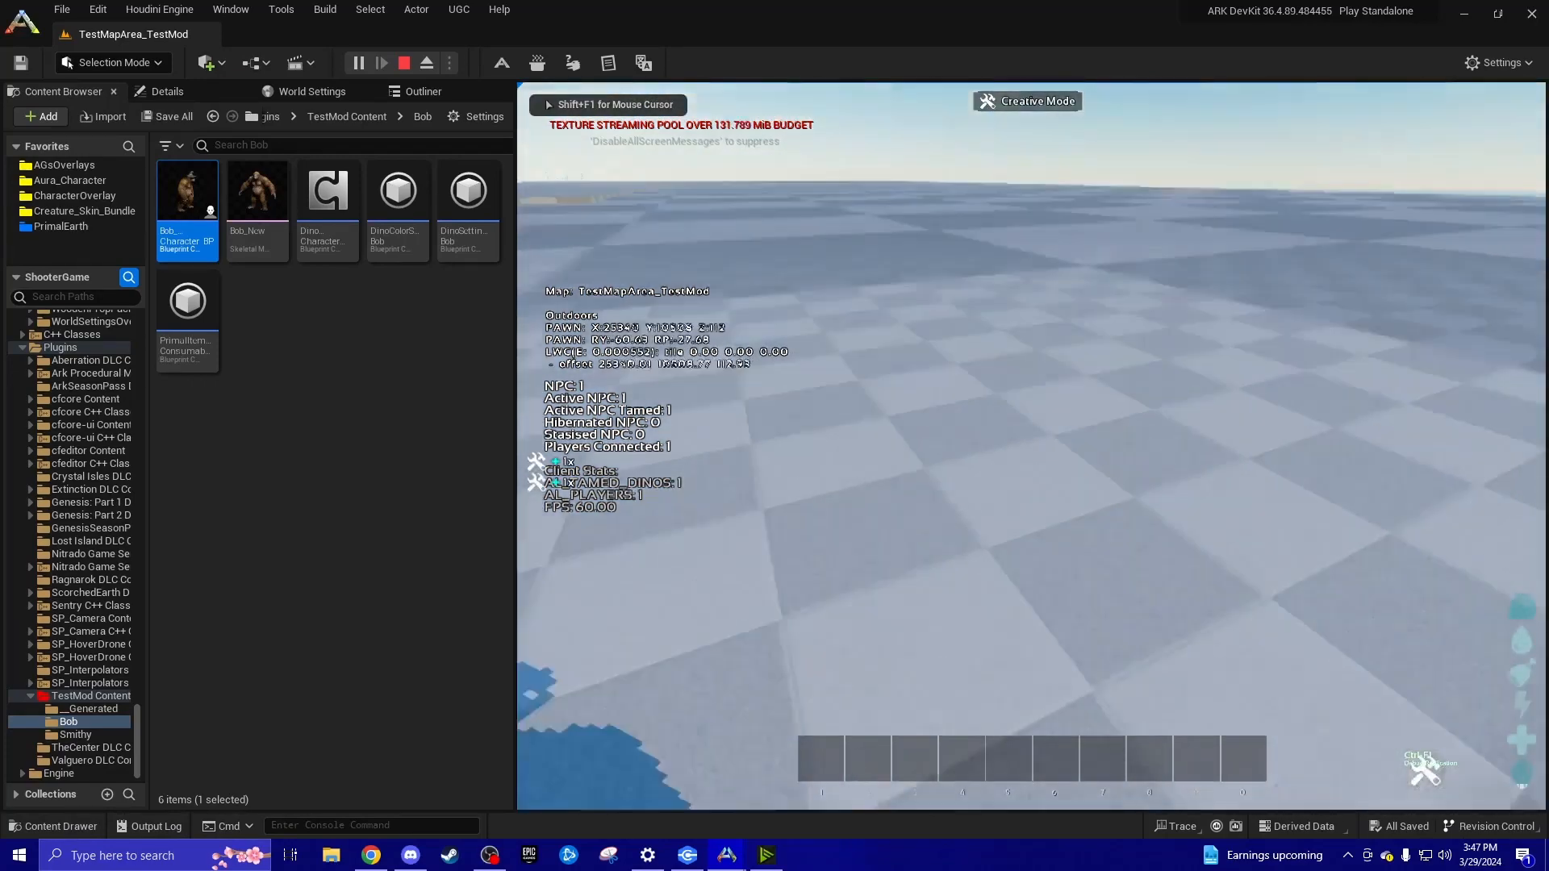
scroll(1031, 446, "down", 3)
key("space")
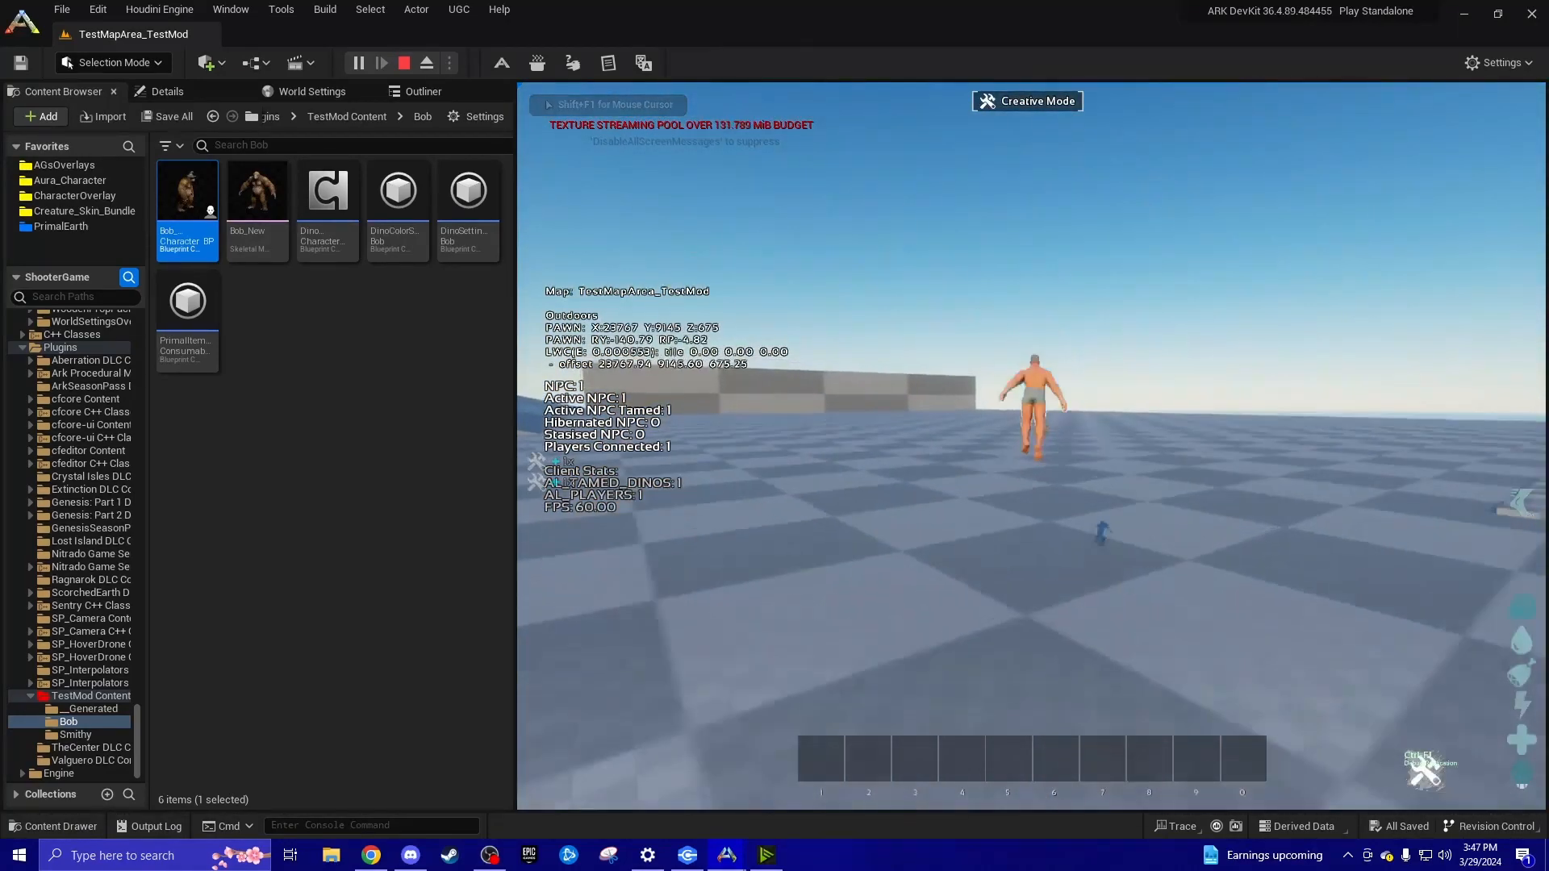
scroll(1031, 445, "up", 3)
key("w")
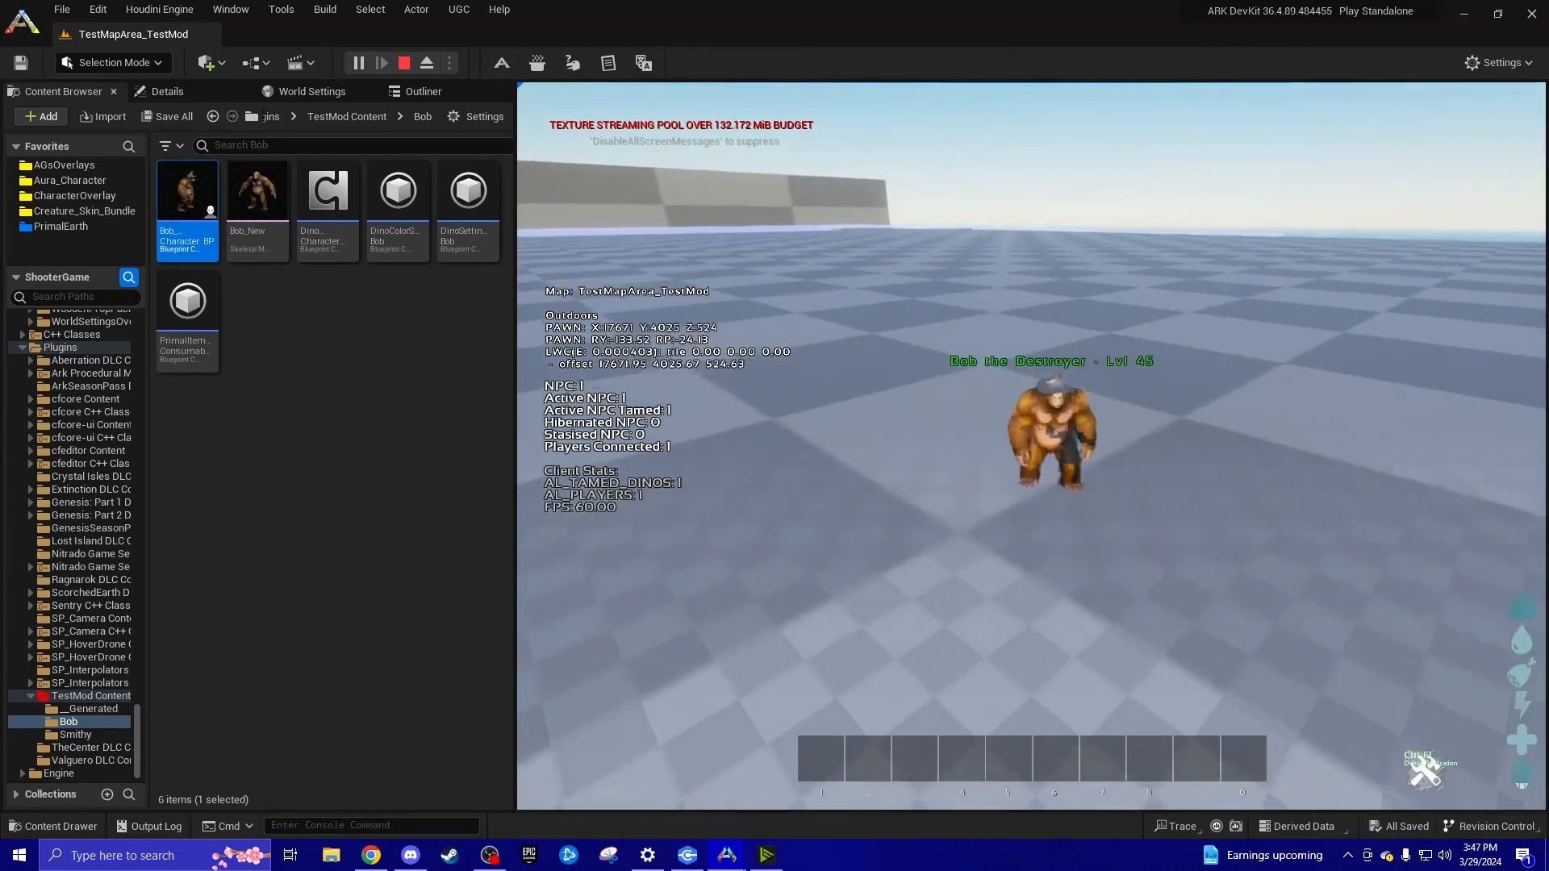
key("w")
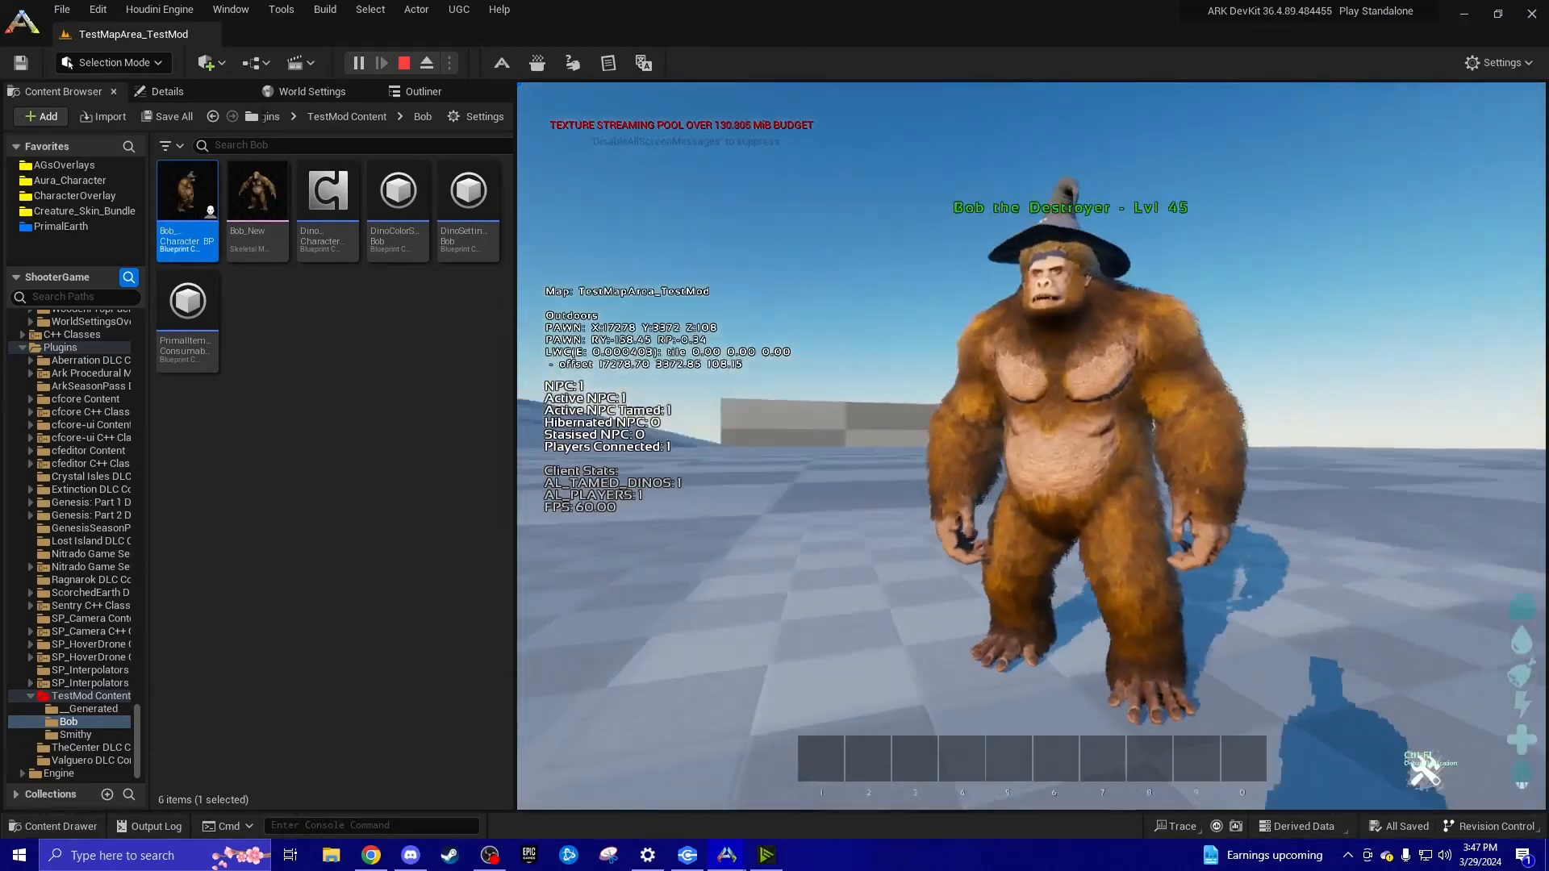
key("a")
key("d")
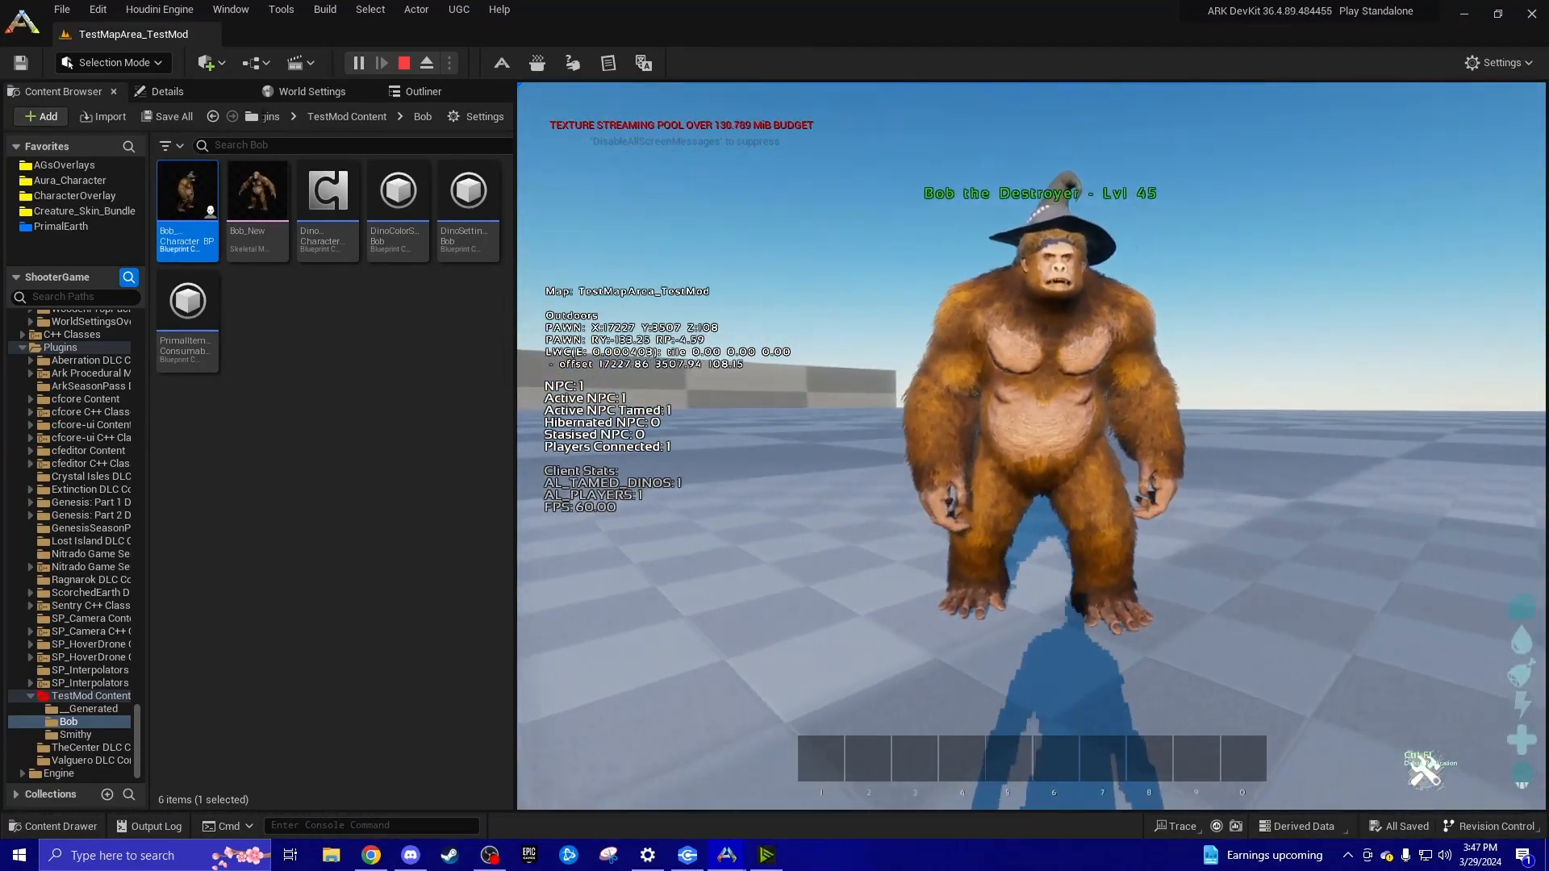
key("Escape")
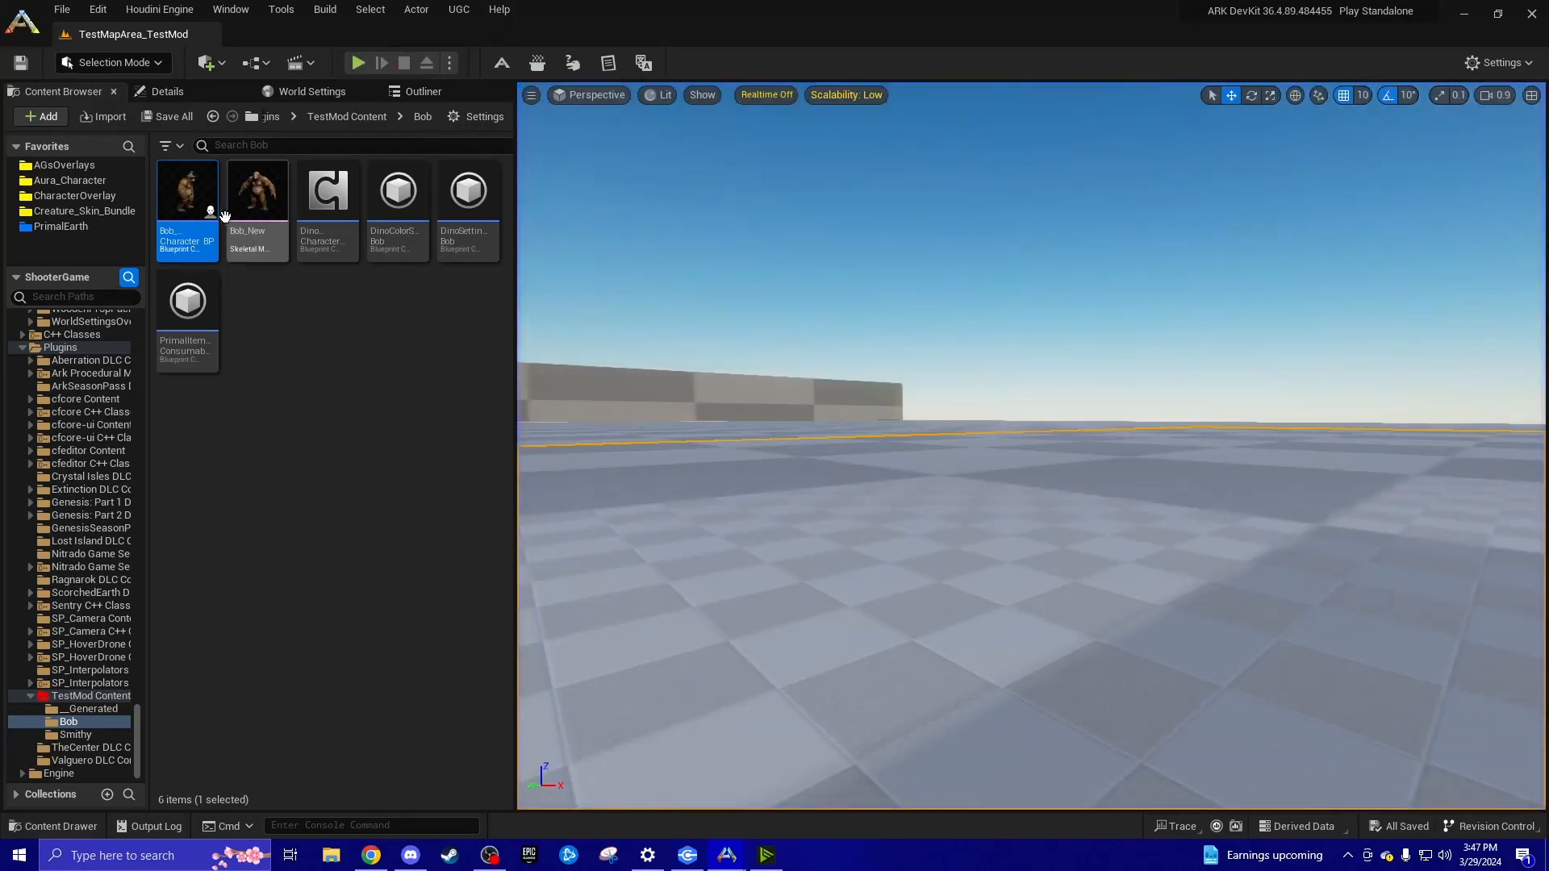
Open Bob_Character_BP, turn off Can be Tamed, Can be Torpid and Can be Carried in the class defaults, and compile
double_click(208, 216)
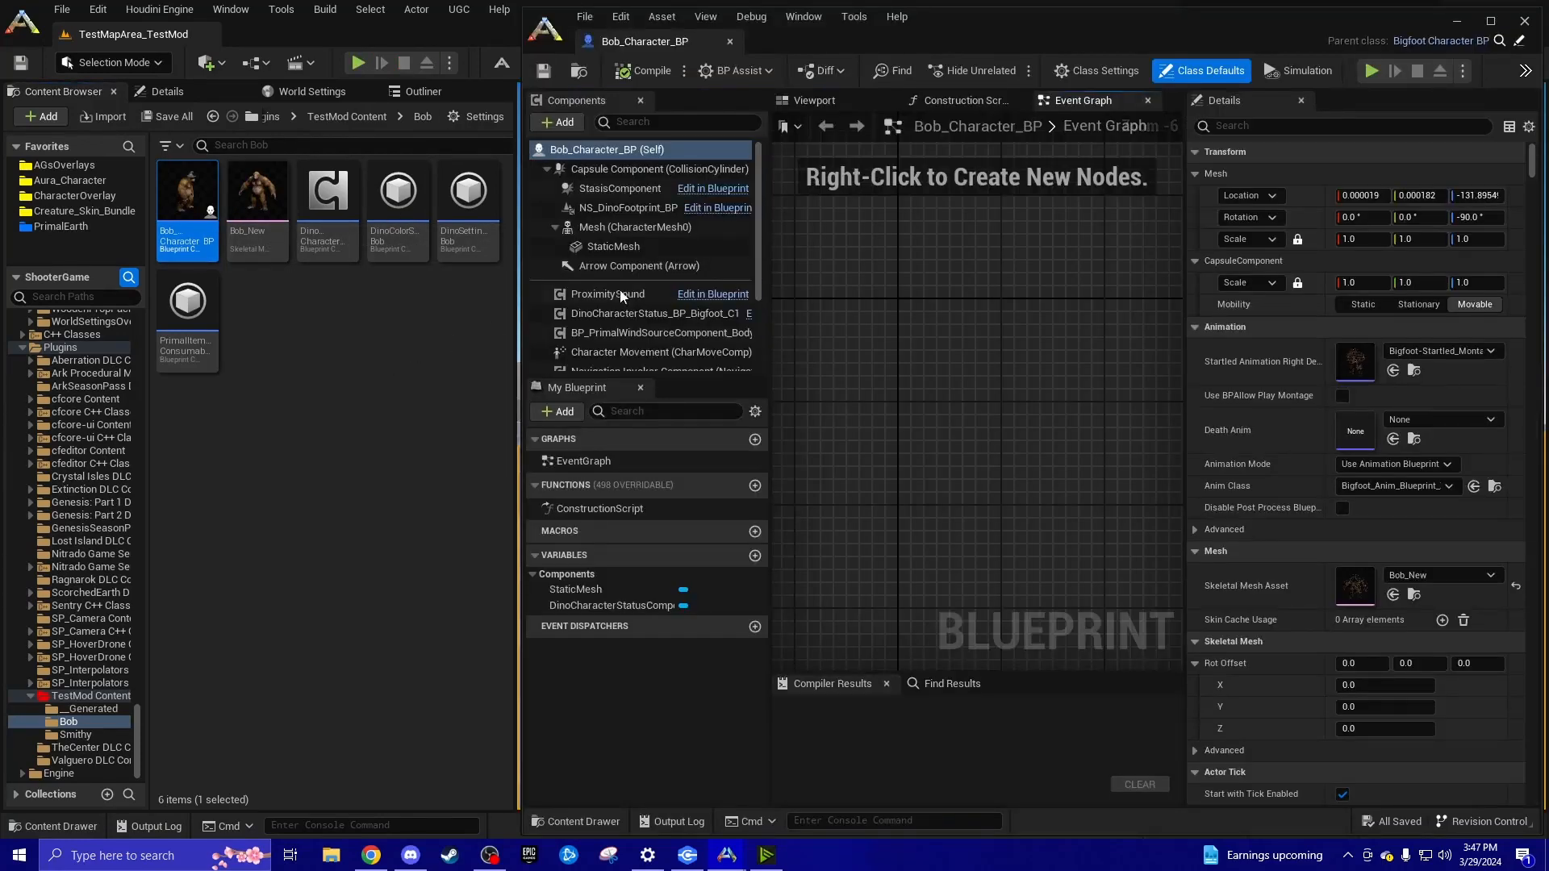
left_click(817, 101)
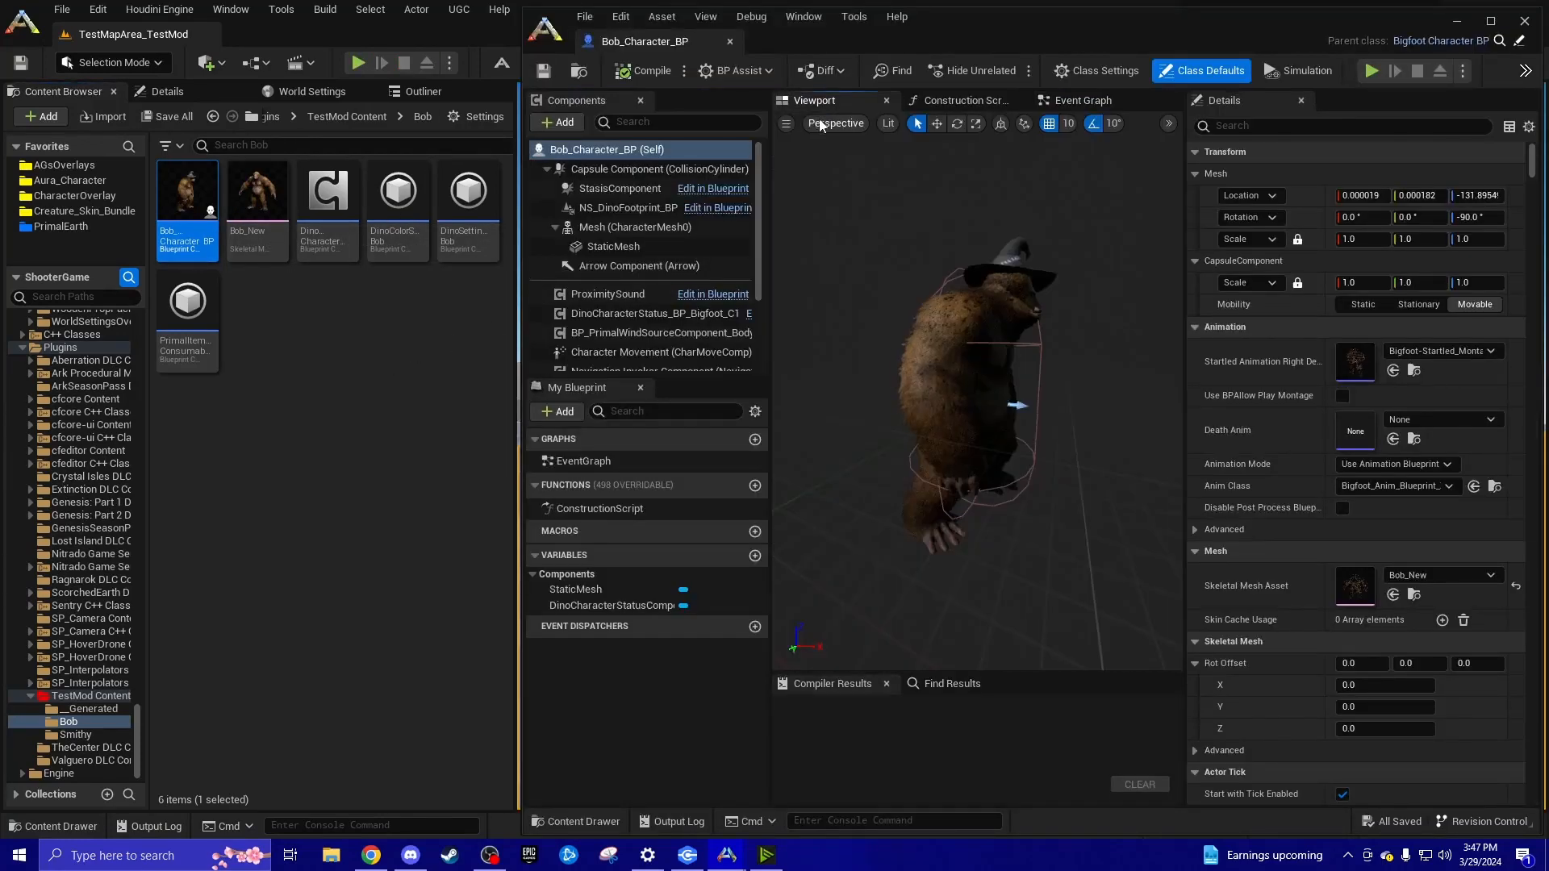
left_click(1263, 125)
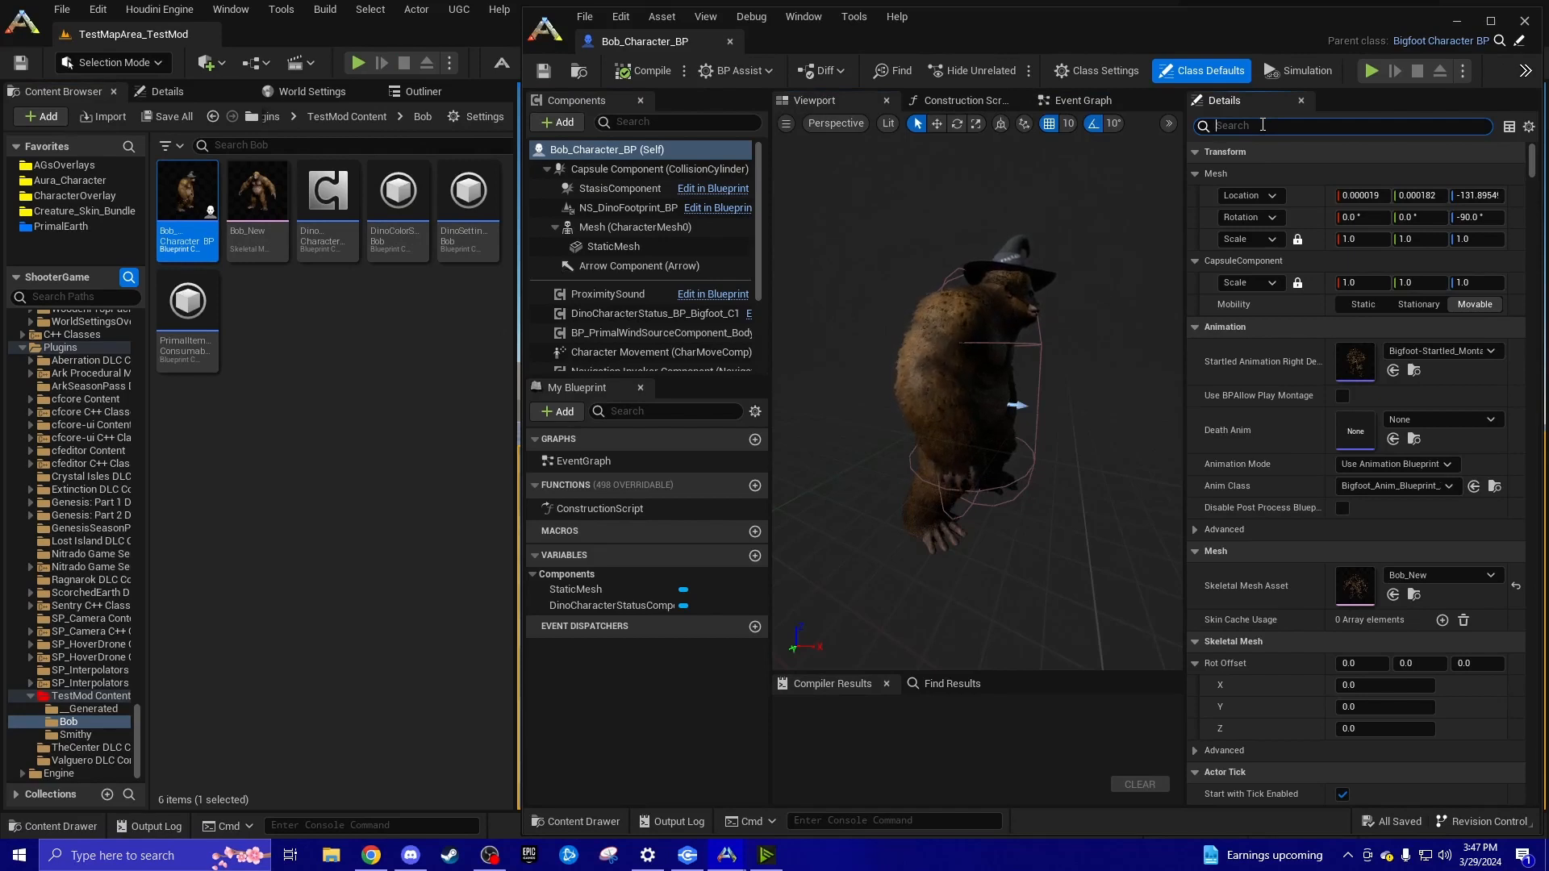
type("can be")
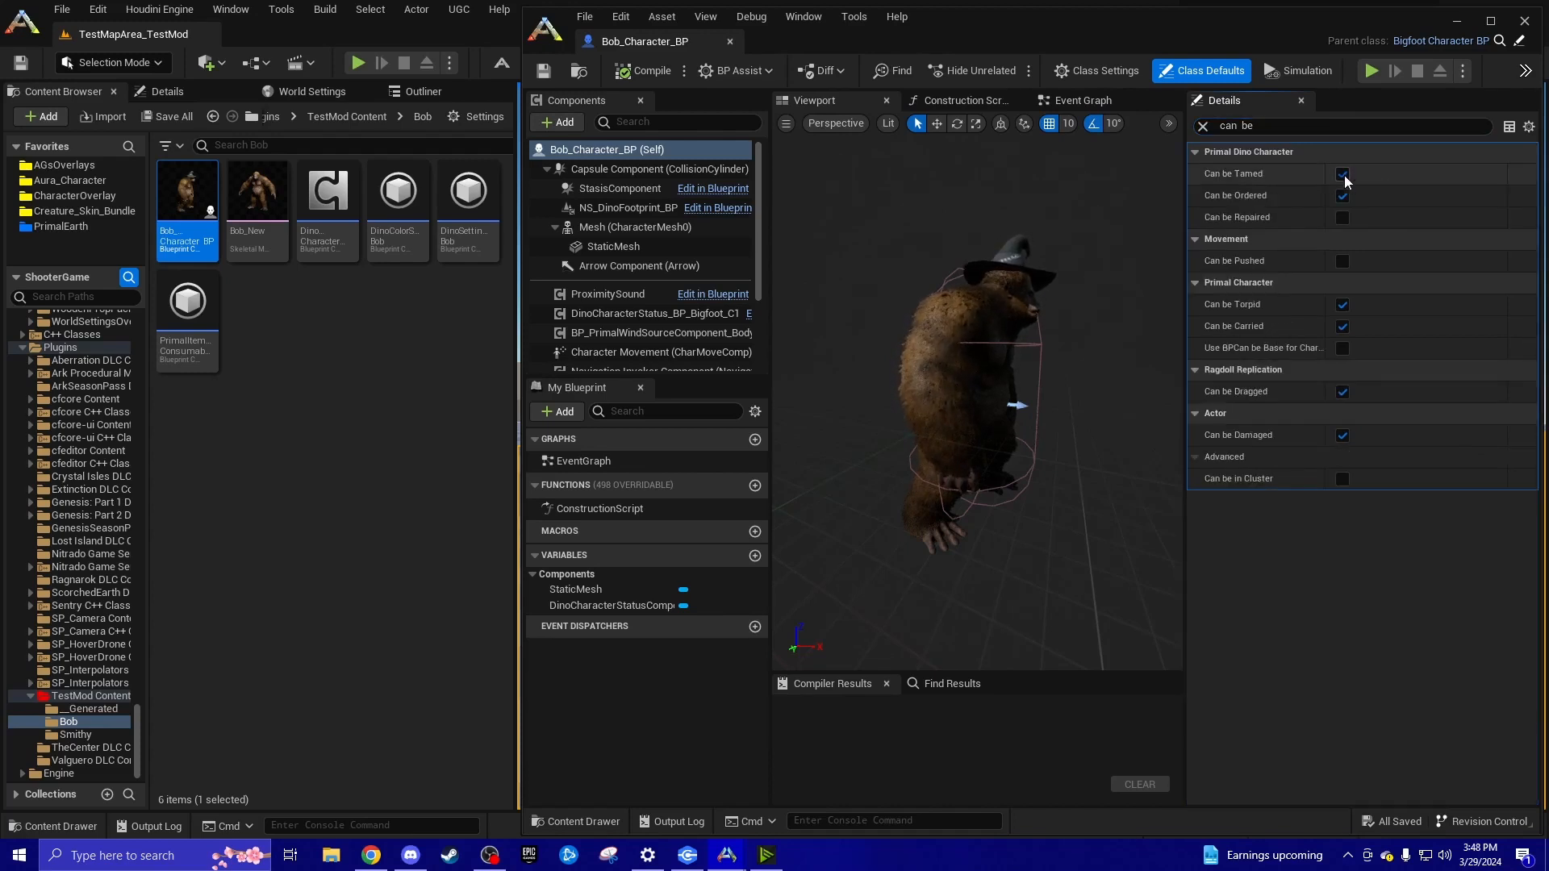
left_click(1343, 174)
left_click(1343, 305)
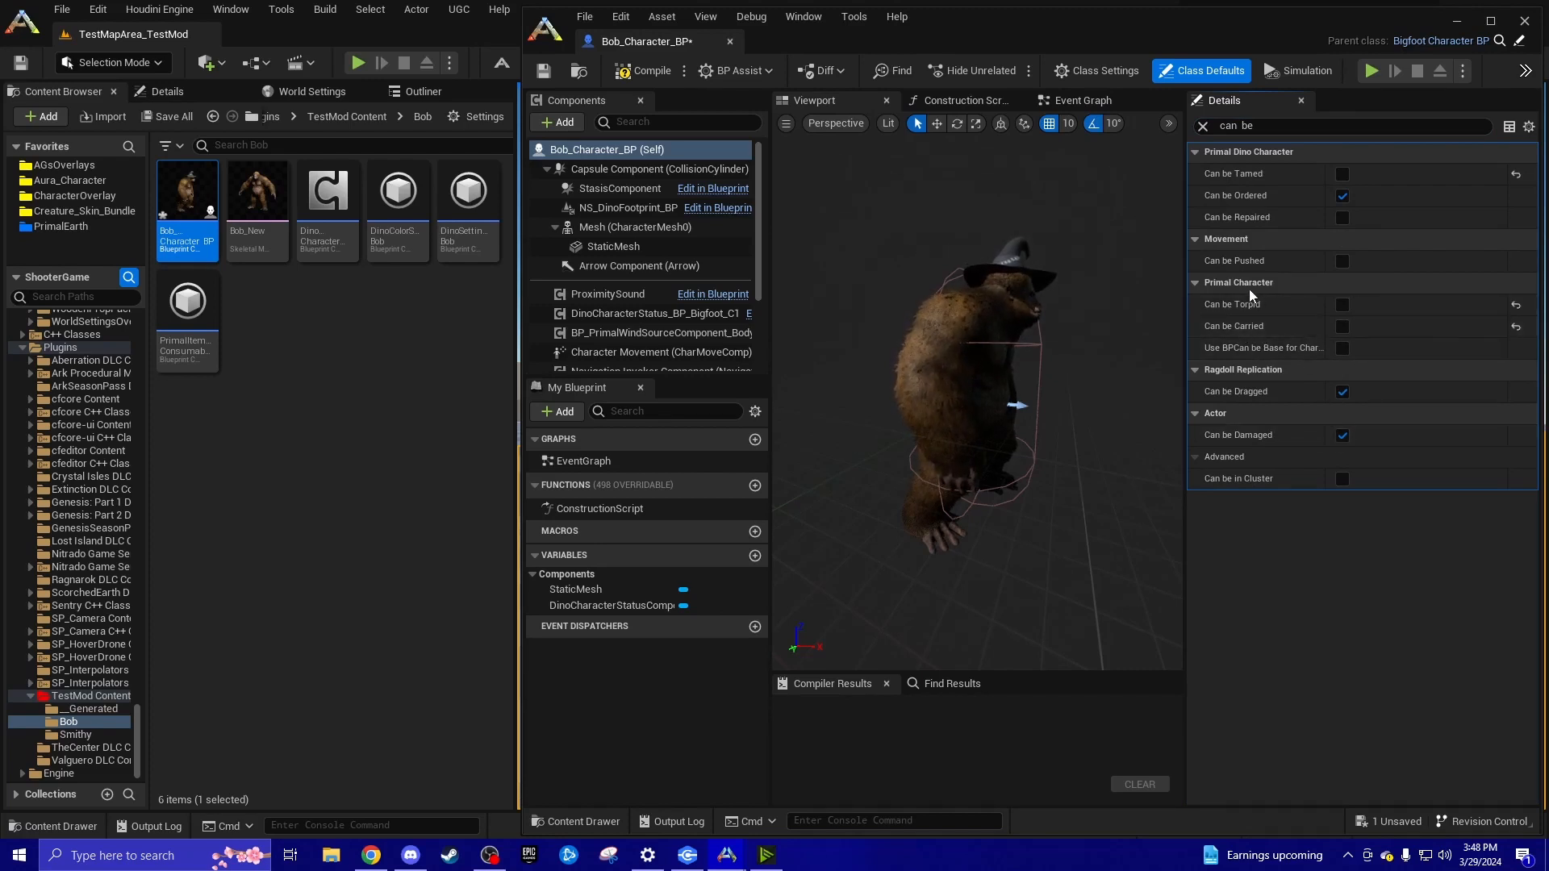
left_click(650, 72)
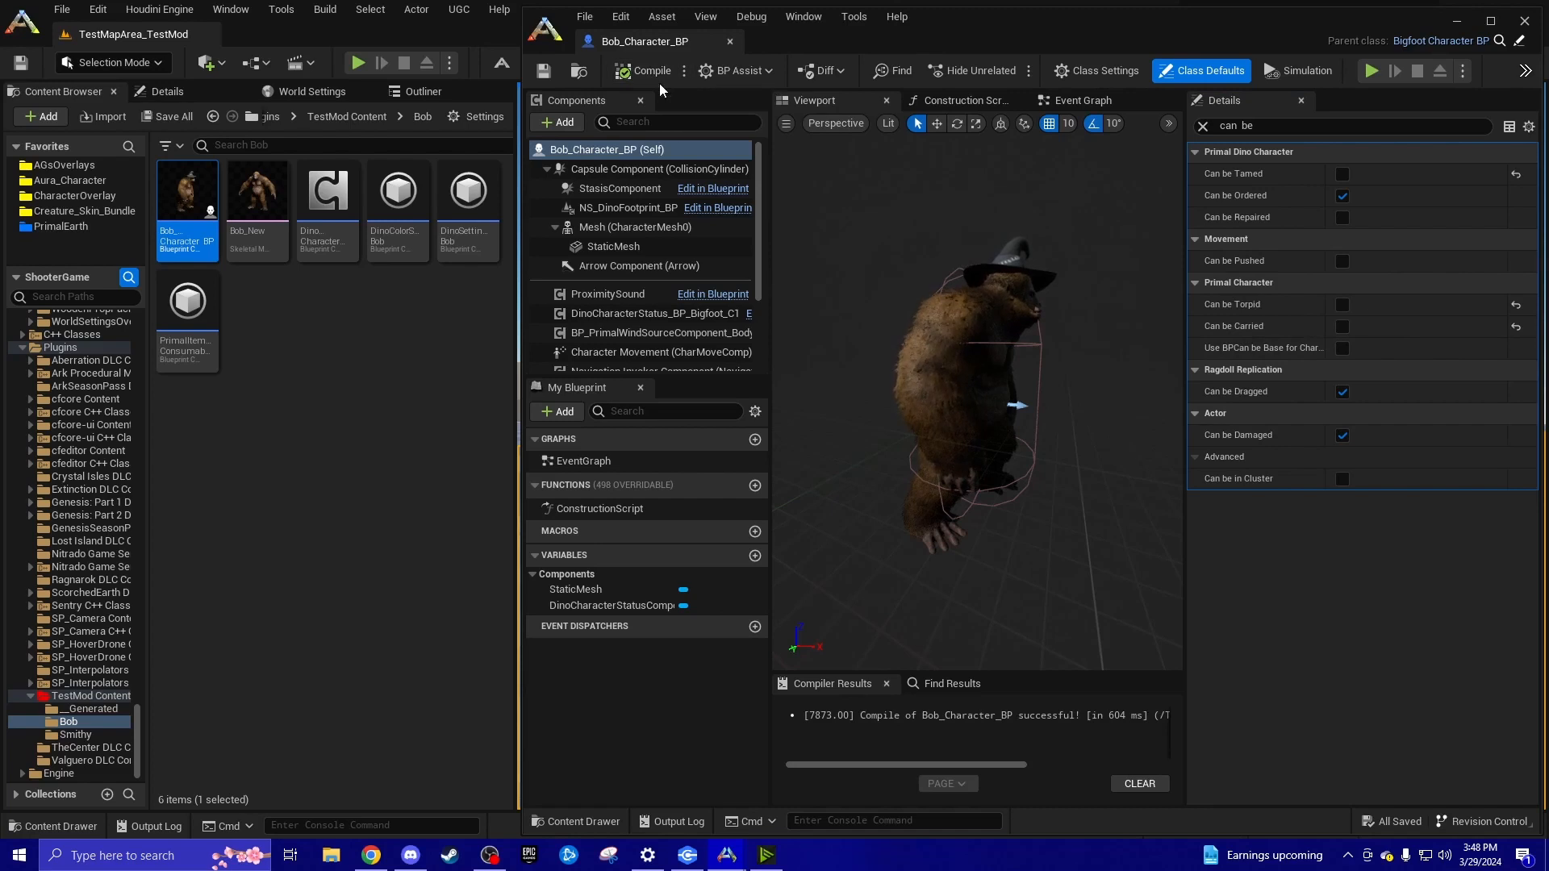
Find the health bar settings in Bob's class defaults and enable Draw Health Bar
left_click(1218, 127)
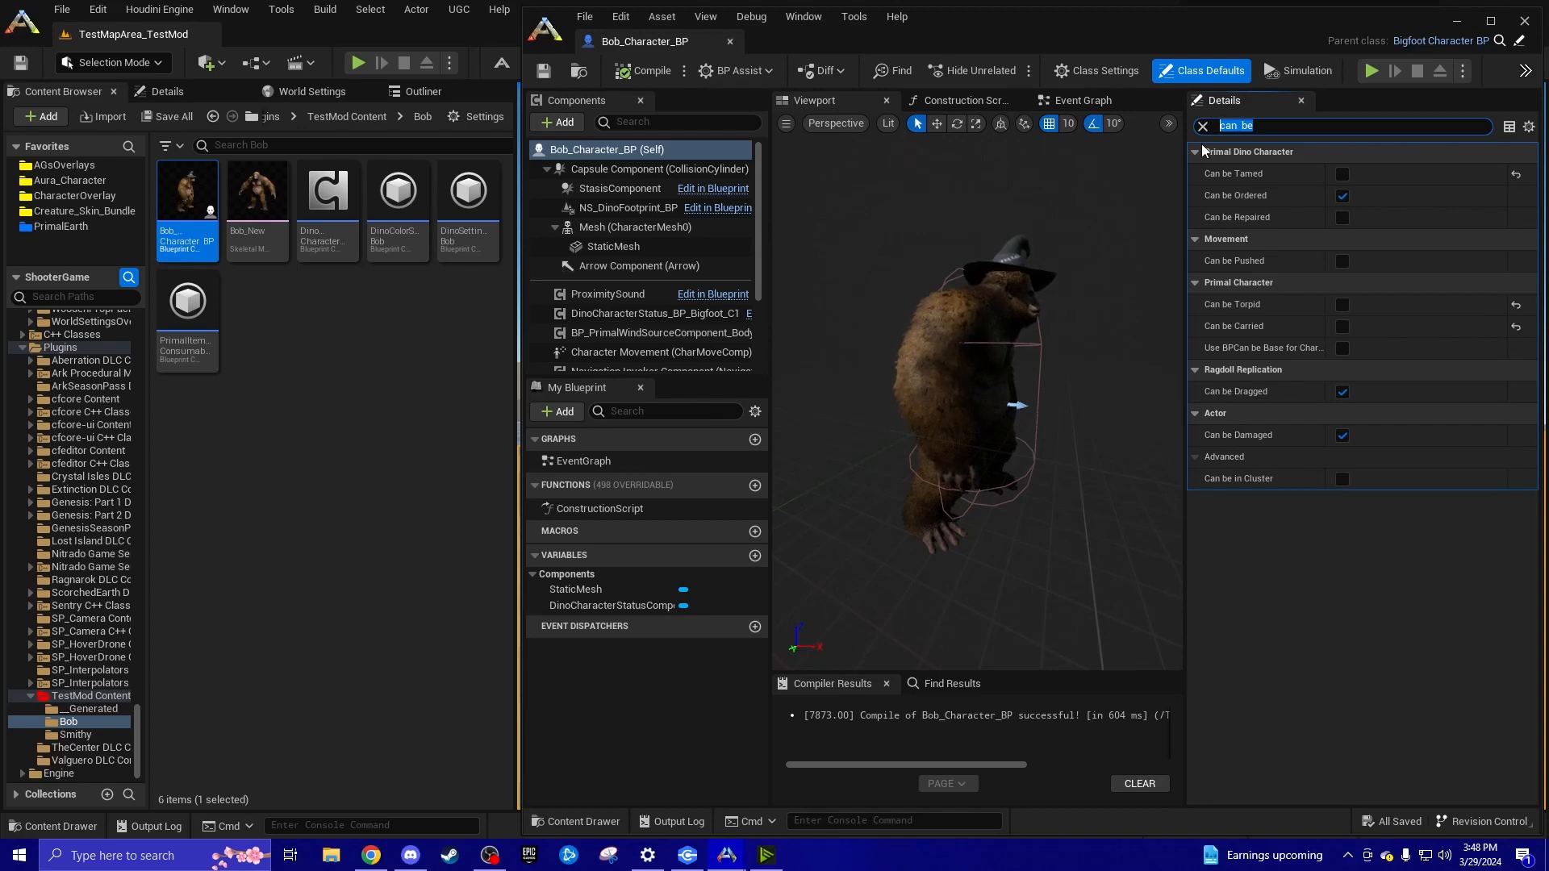
type("h")
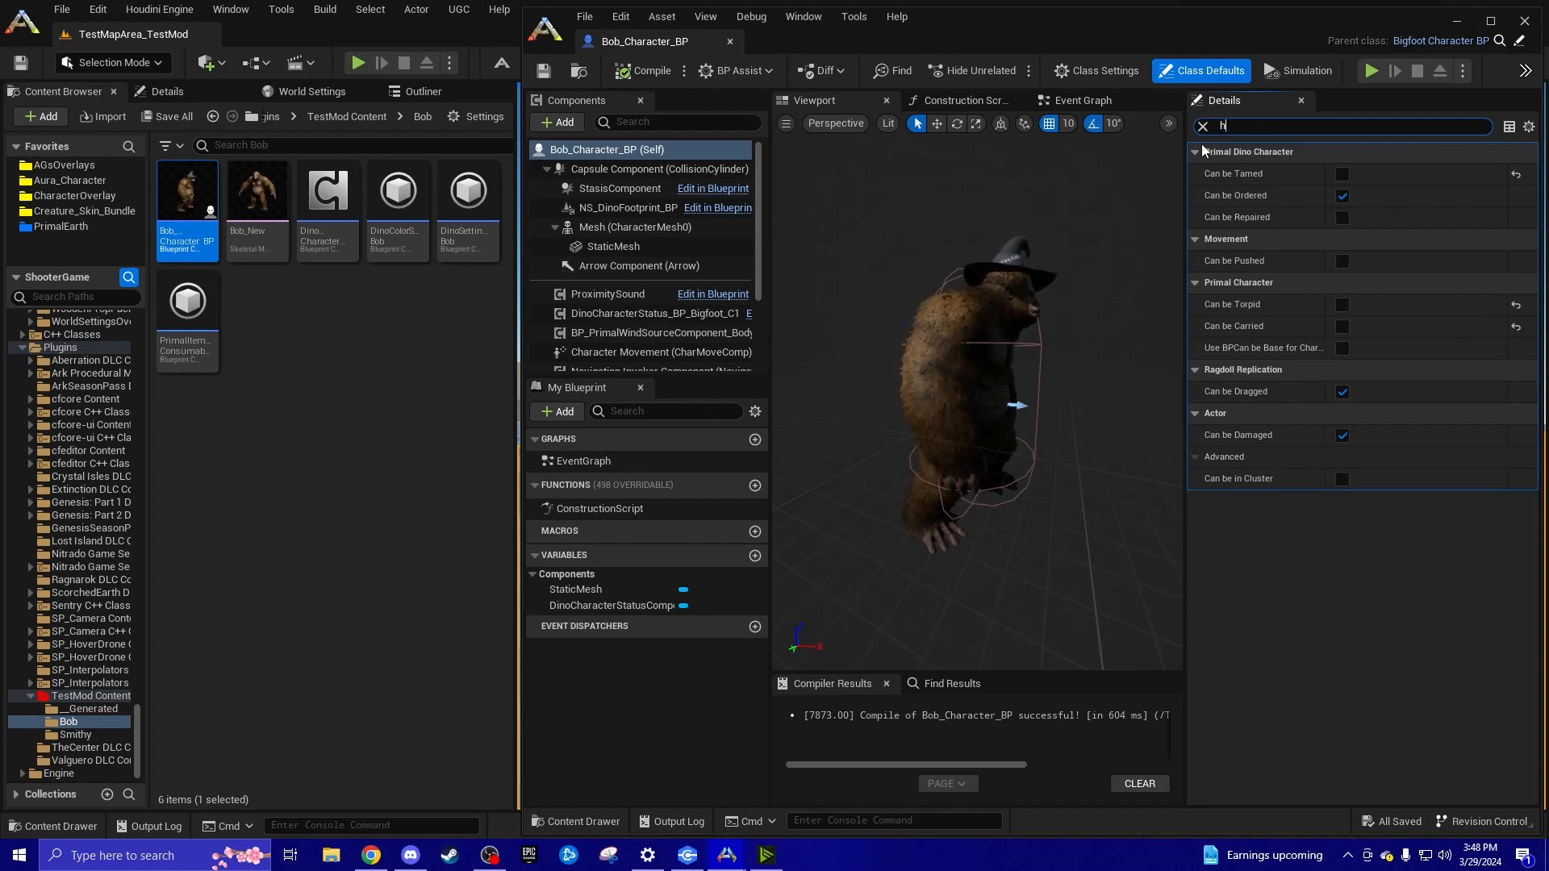
type("ealth bar")
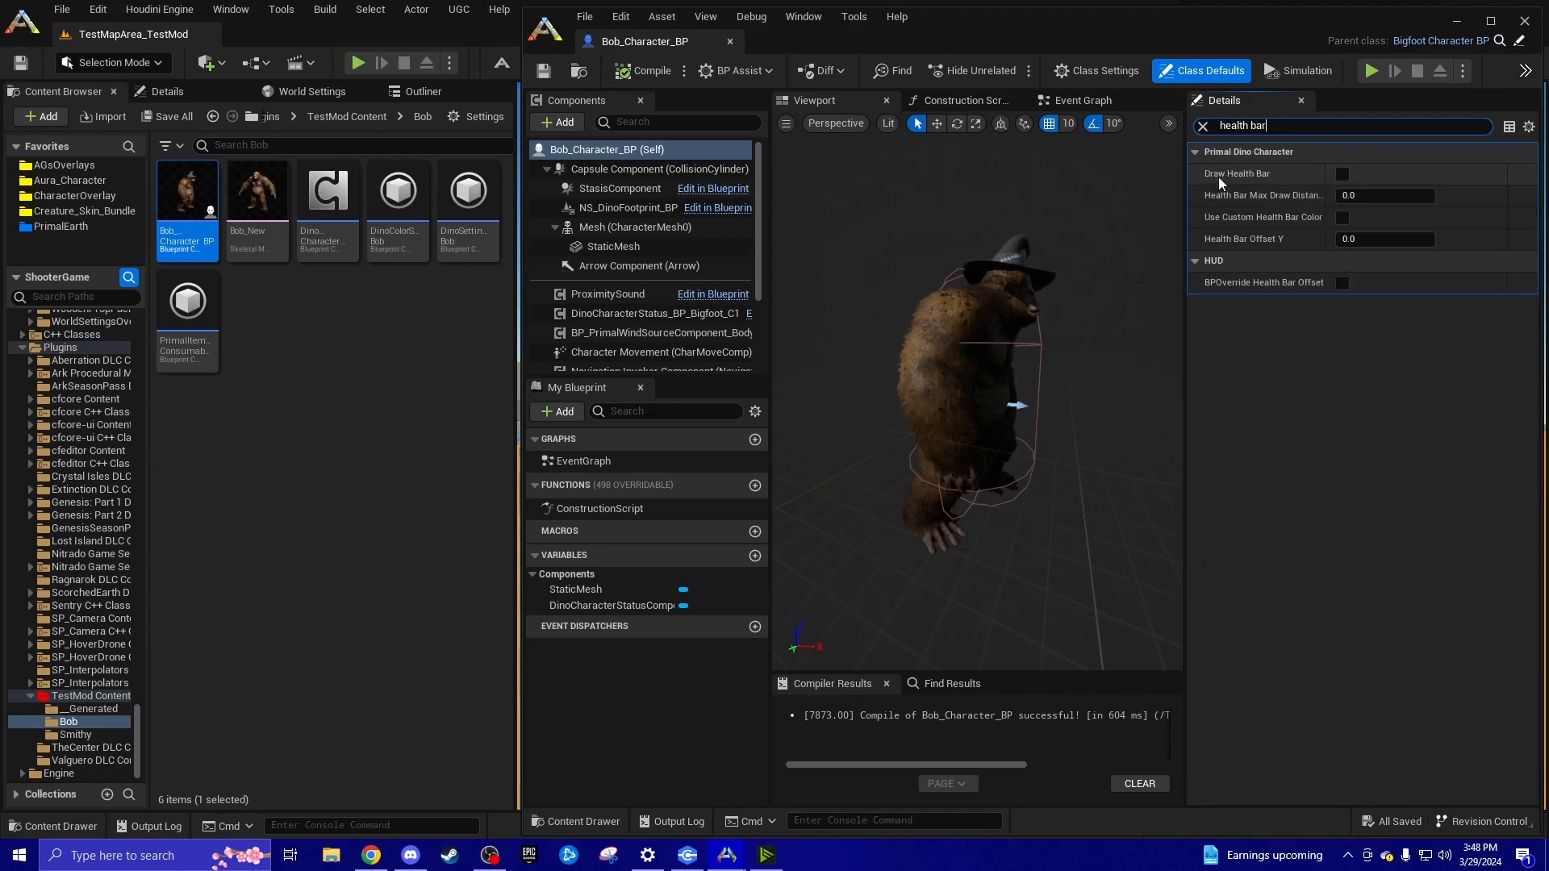
left_click(1342, 174)
Enable Force Draw HUD and Blueprint Draw Floating HUD for Bob, compile the blueprint and put its editor away
left_click_drag(1268, 125, 1213, 126)
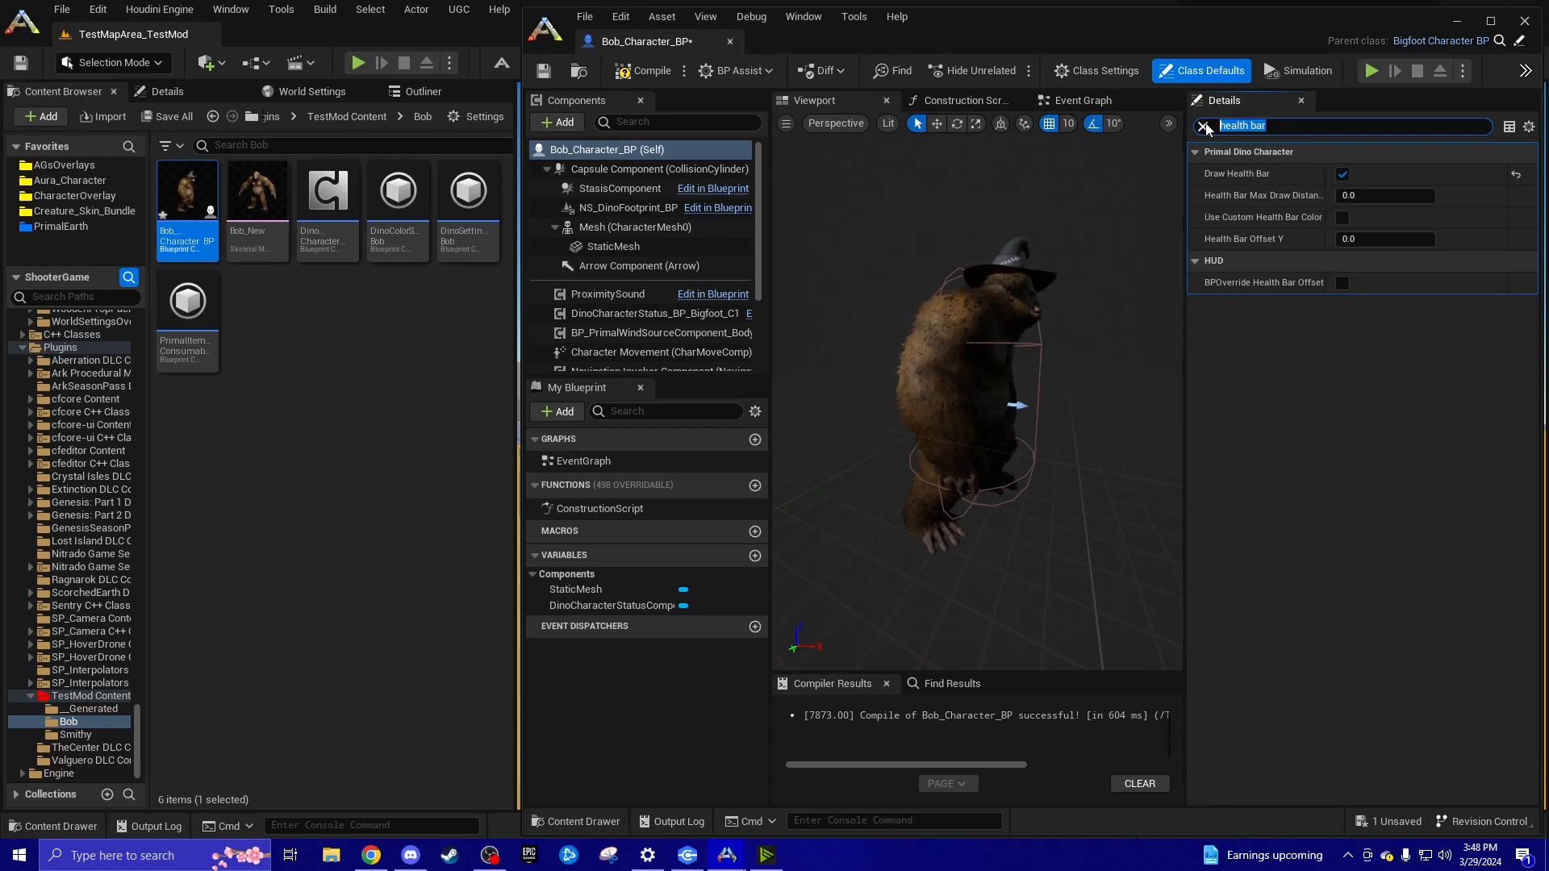
type("draw hu")
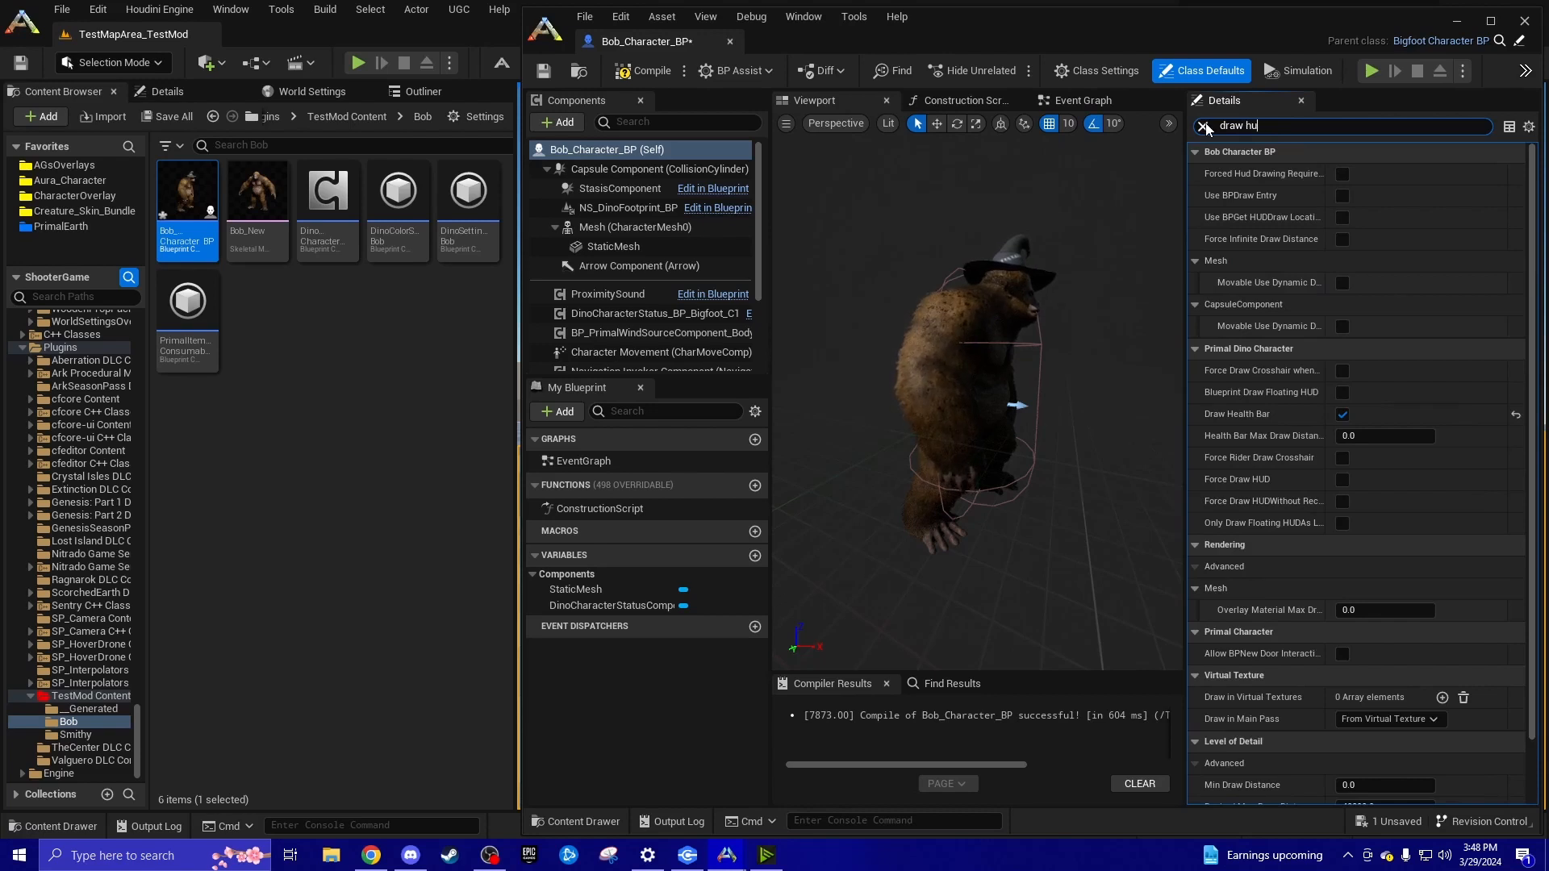
type("d")
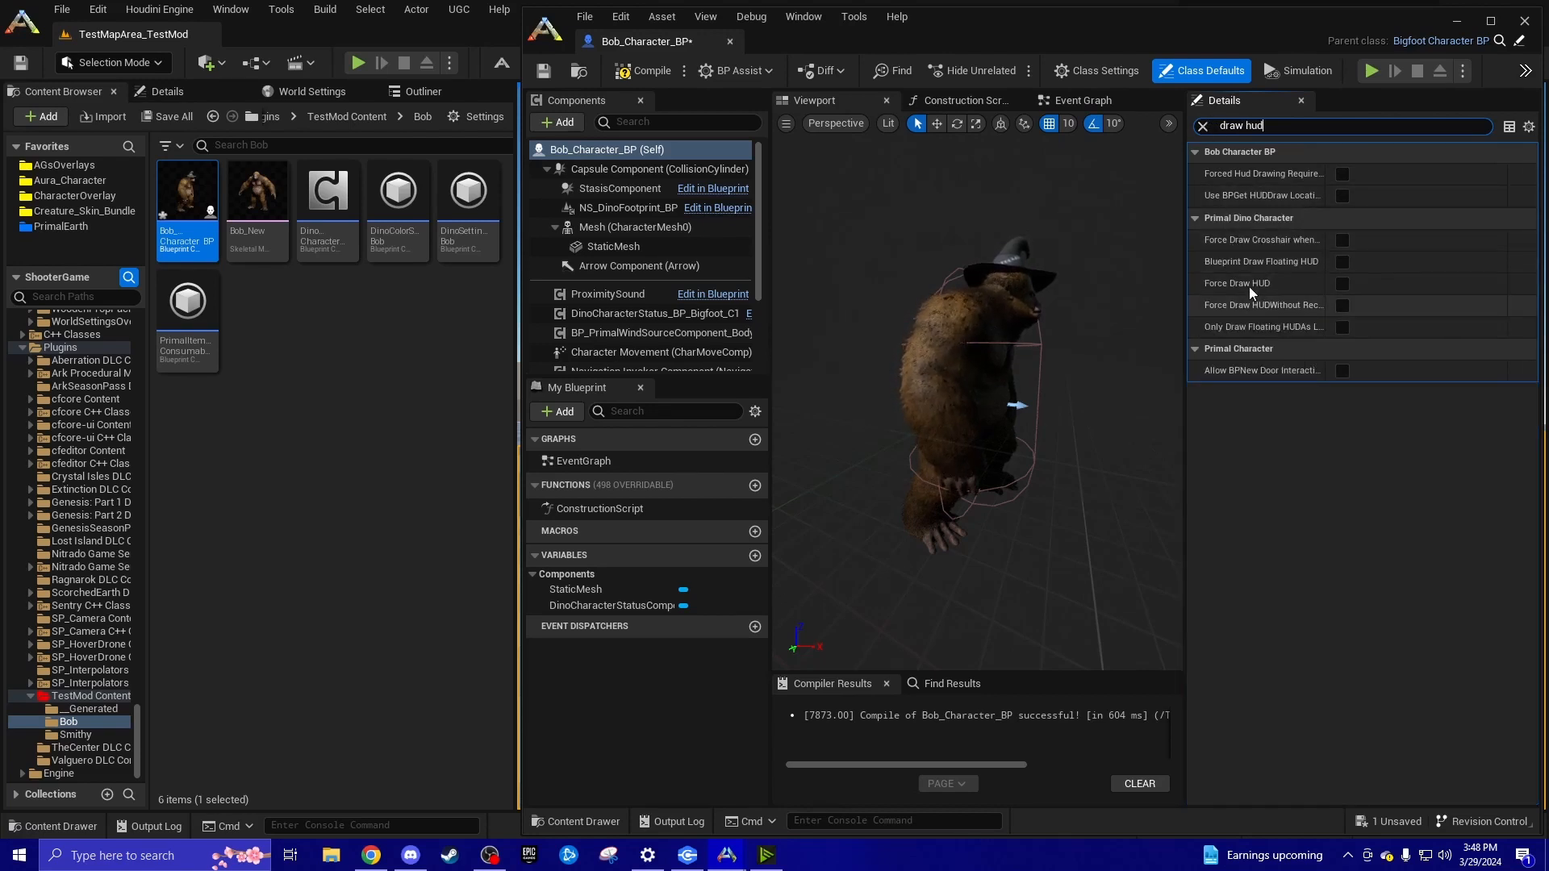
left_click(1341, 284)
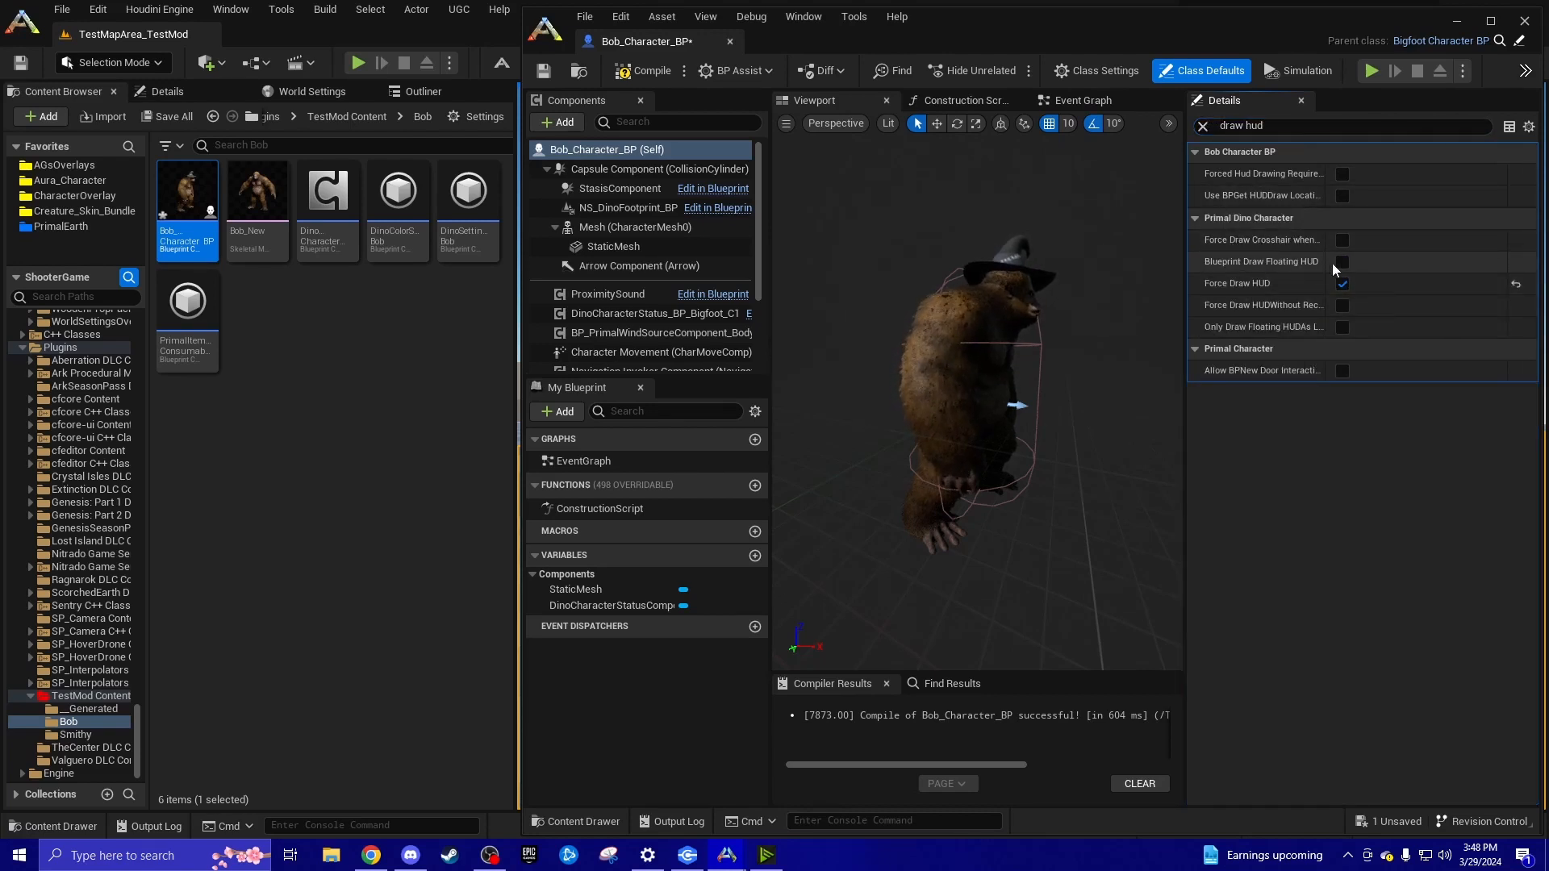
left_click(1341, 263)
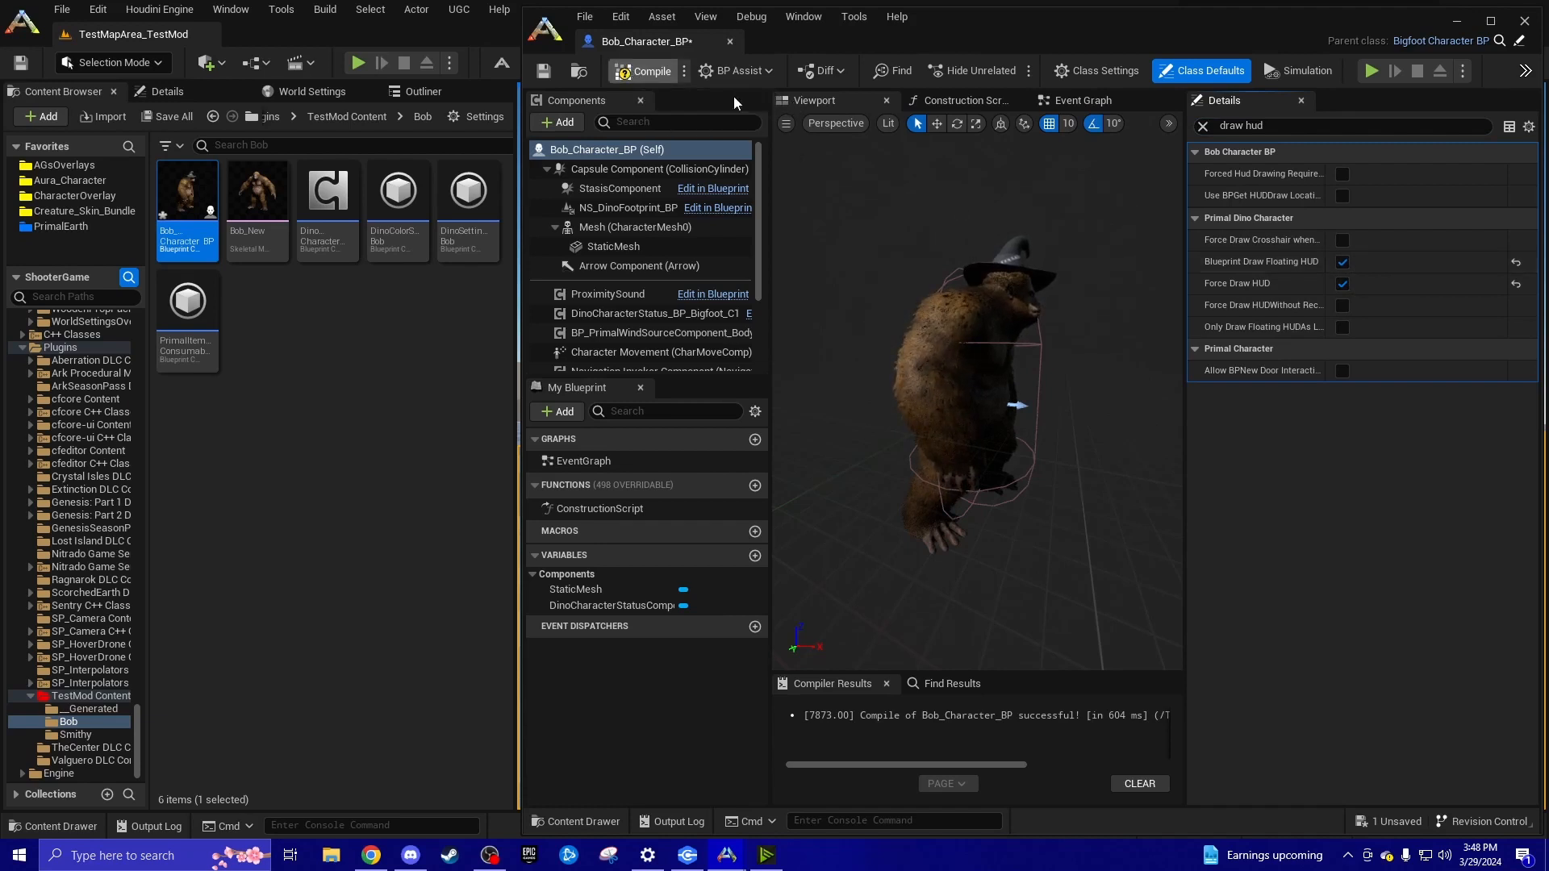
left_click(1457, 20)
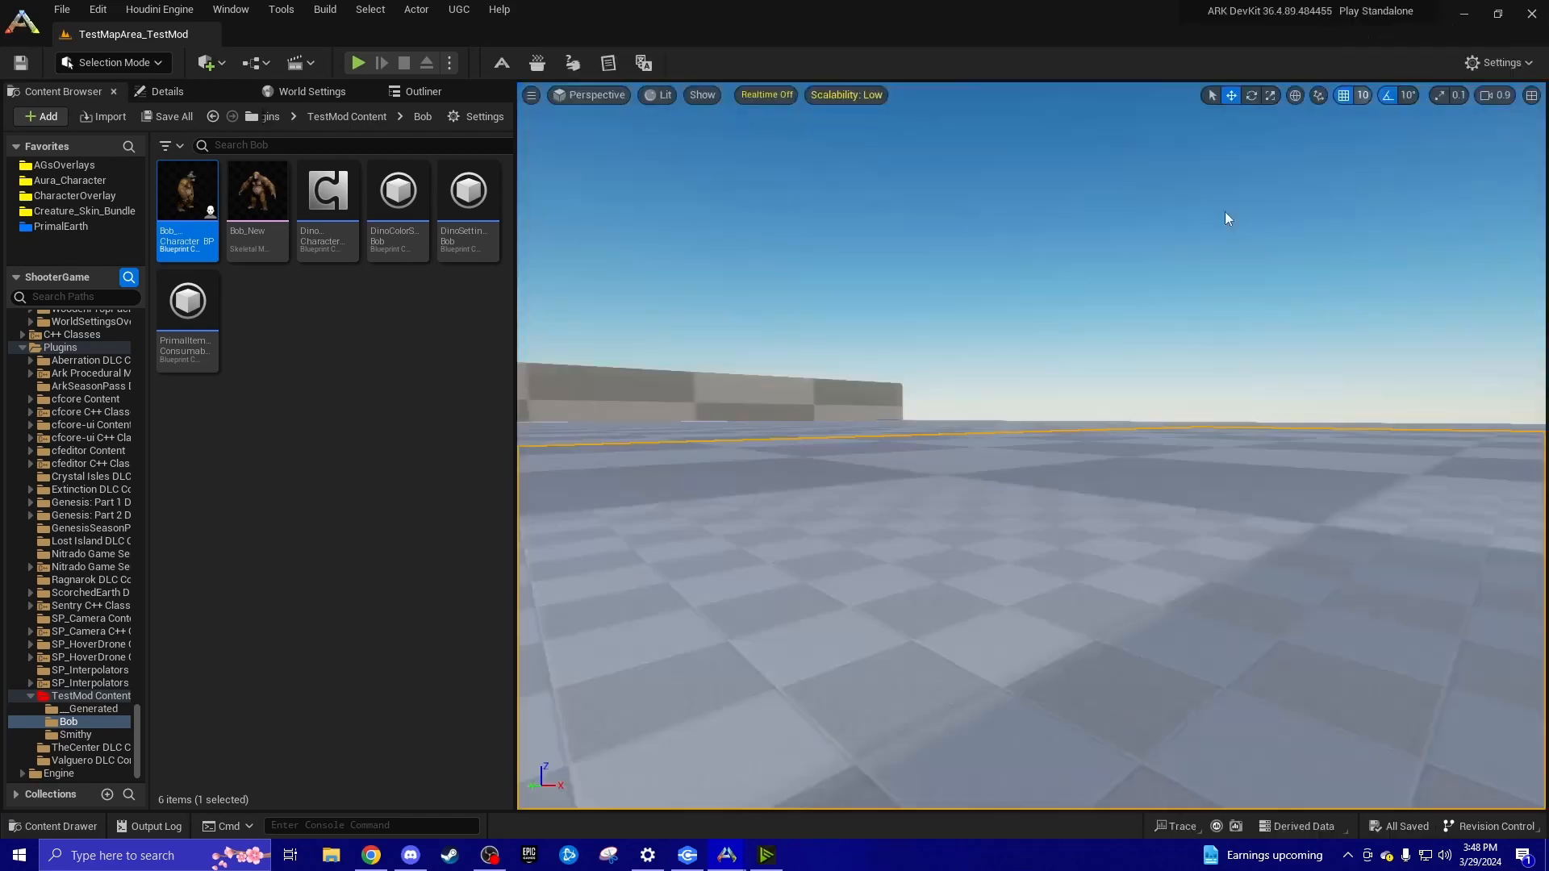
Start a play session from the level floor and spawn a wild Bob with the cheat spawnactor command at 500 0 0
right_click(881, 581)
left_click(934, 569)
key("Tab")
key("Up")
key("Up")
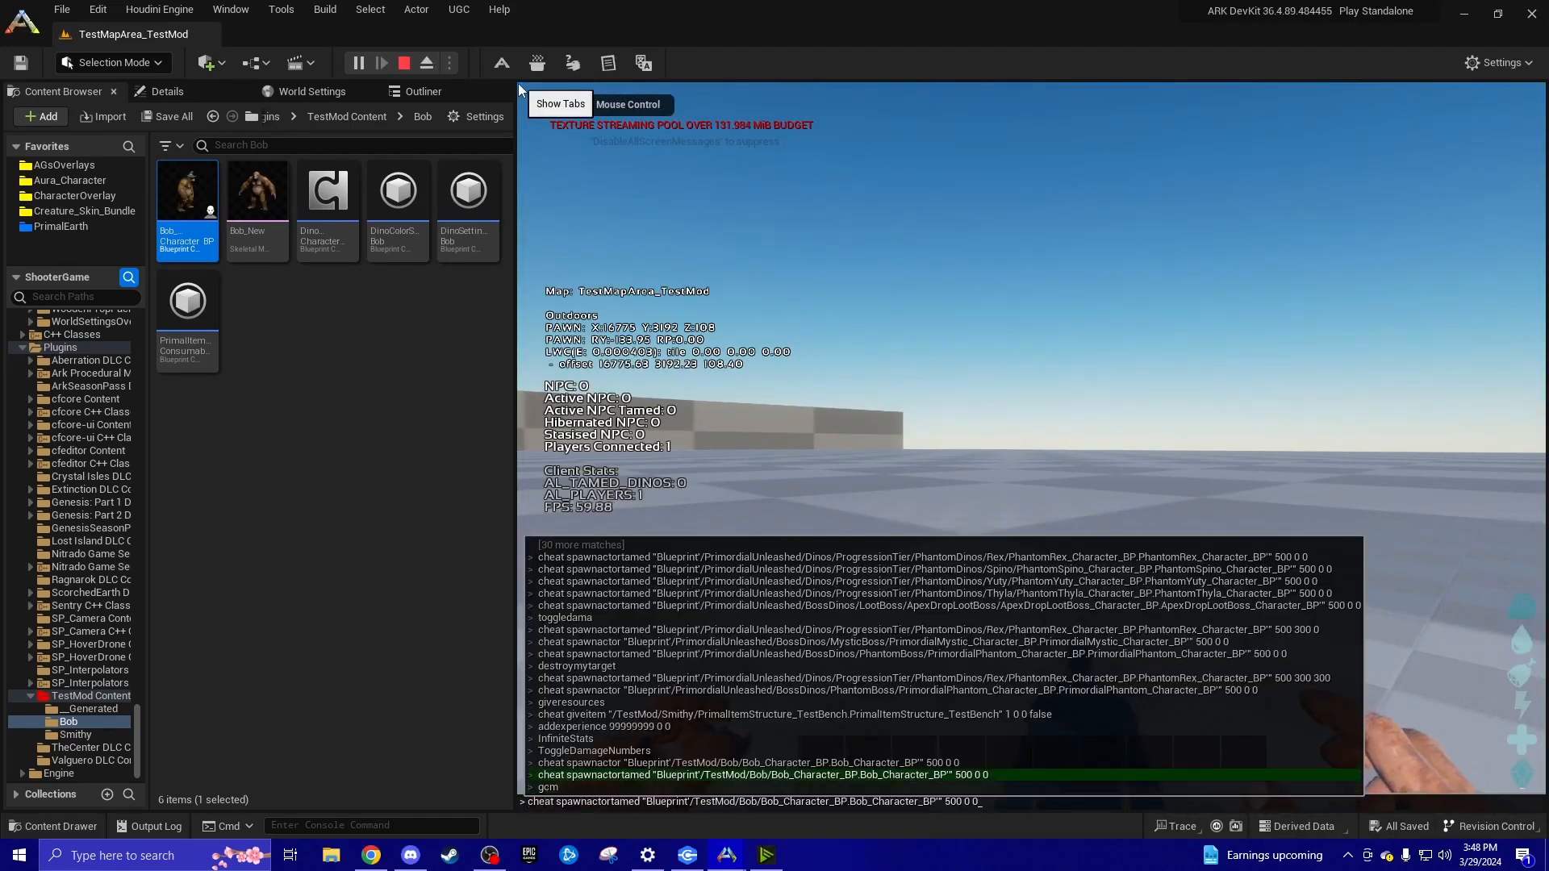
key("Return")
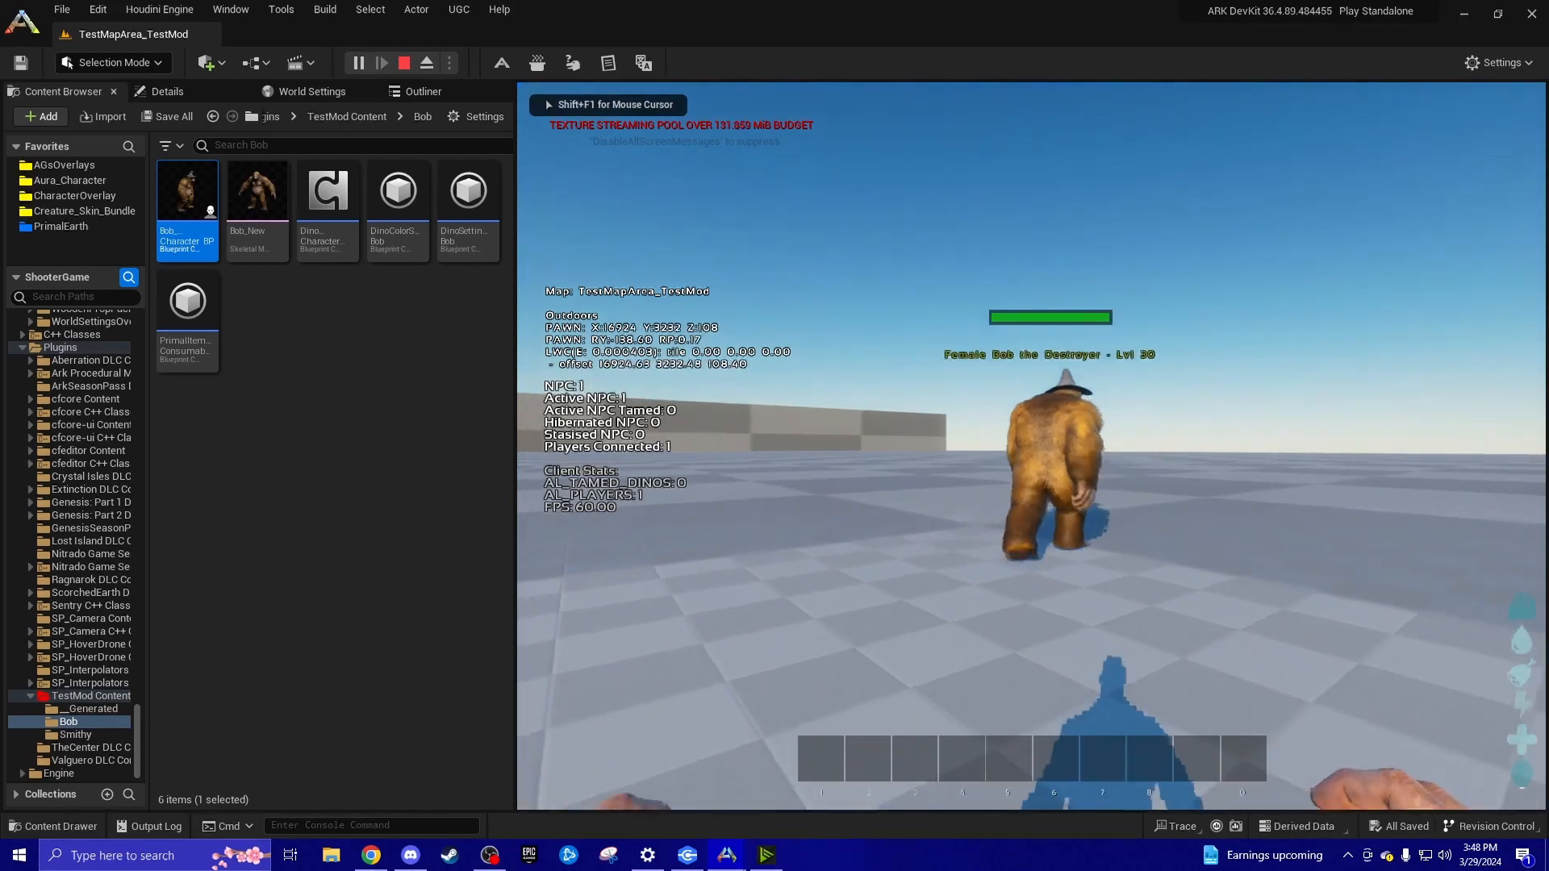
Walk around behind the wild Bob to check its floating health bar and name from different distances
key("s")
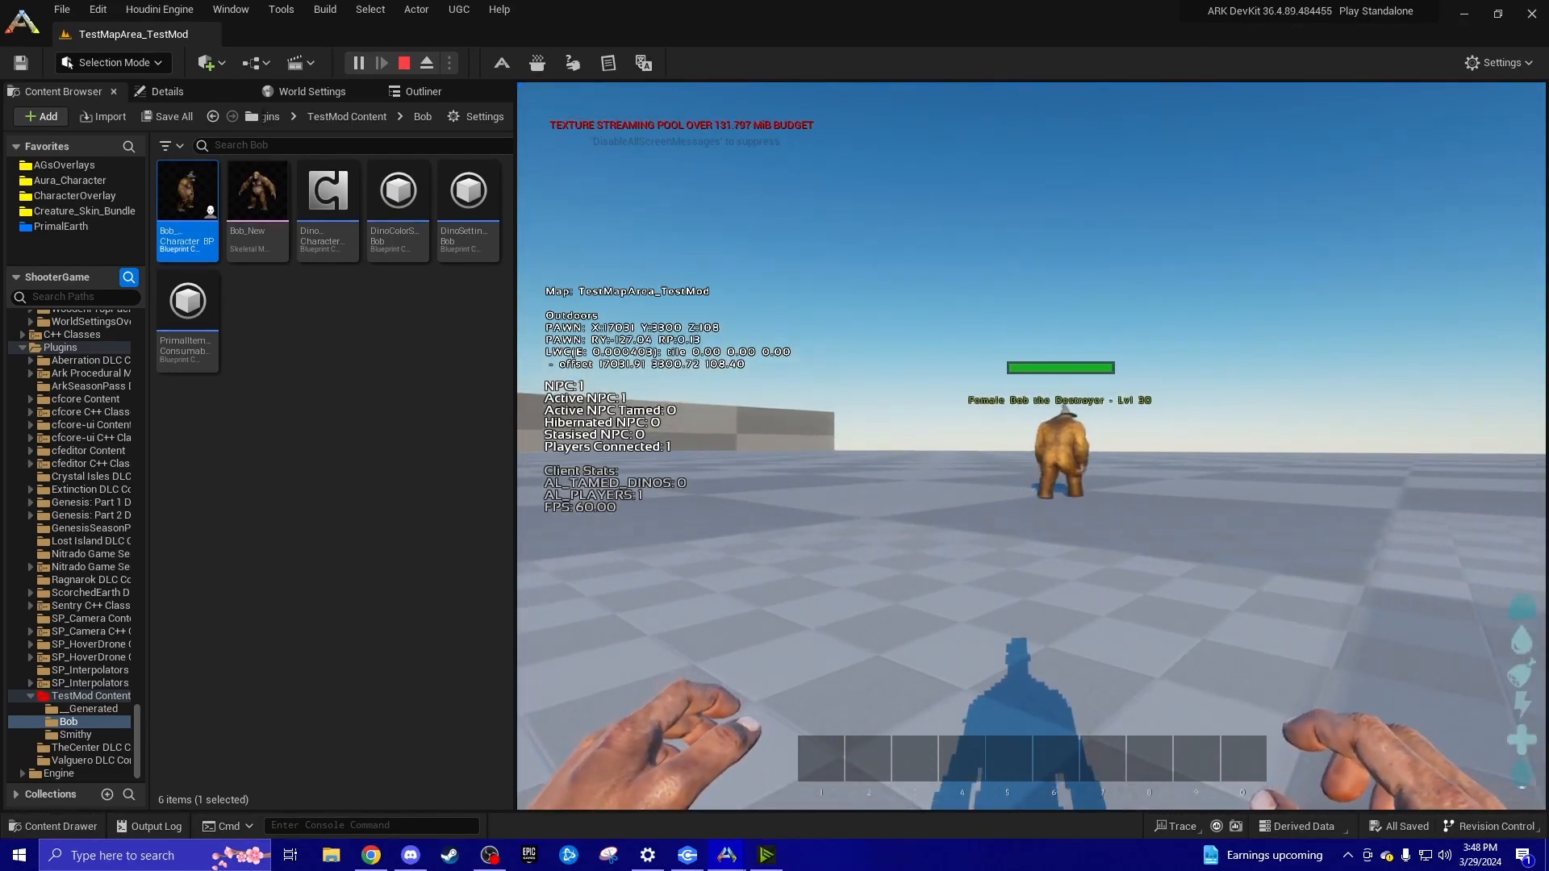
key("w")
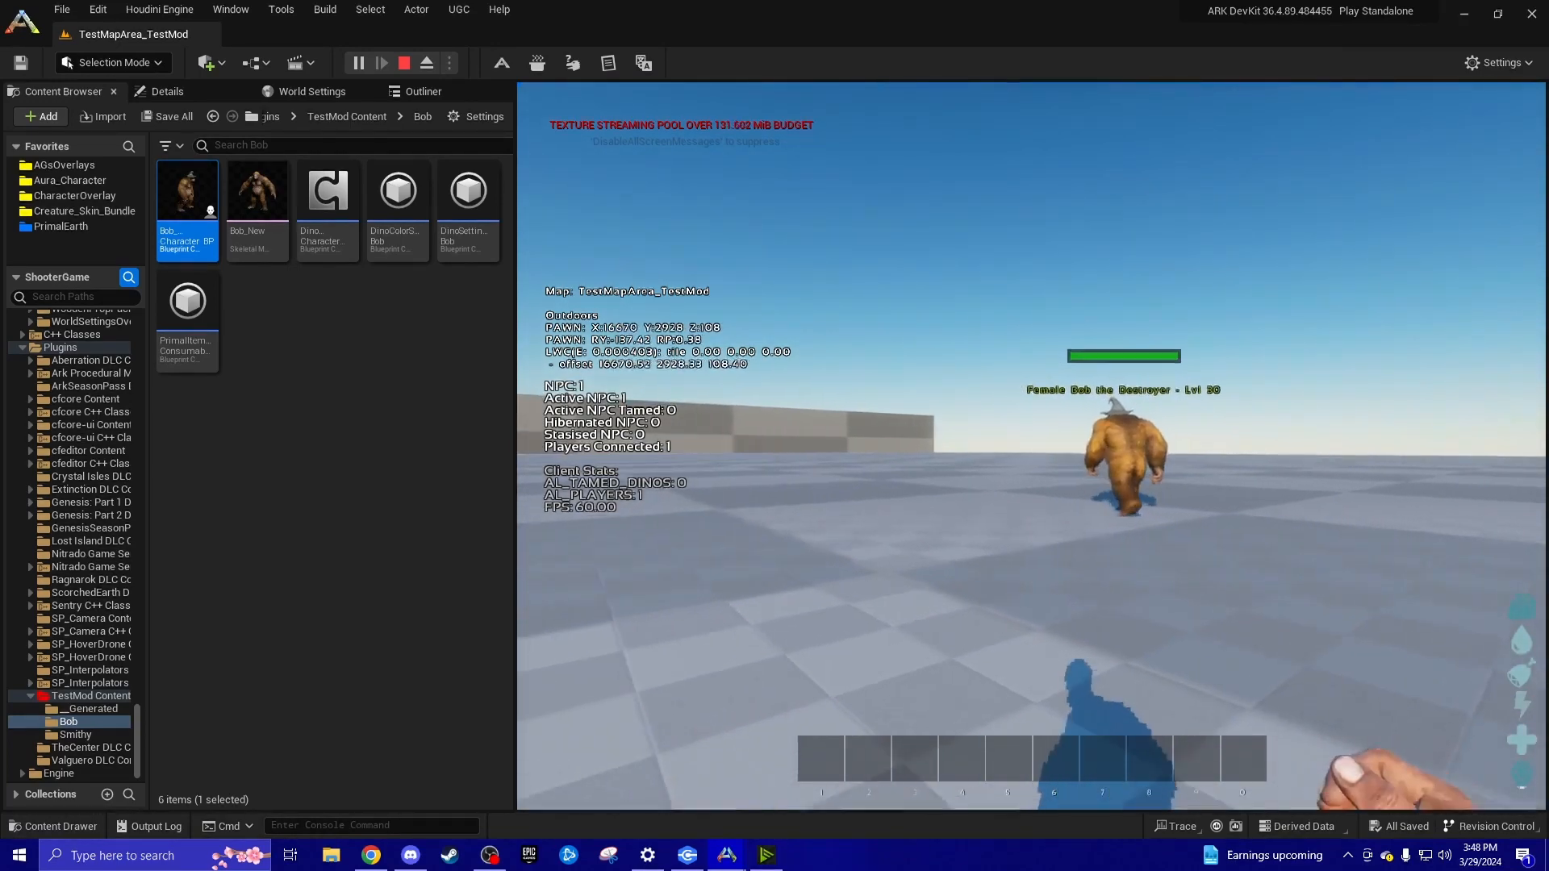
key("s")
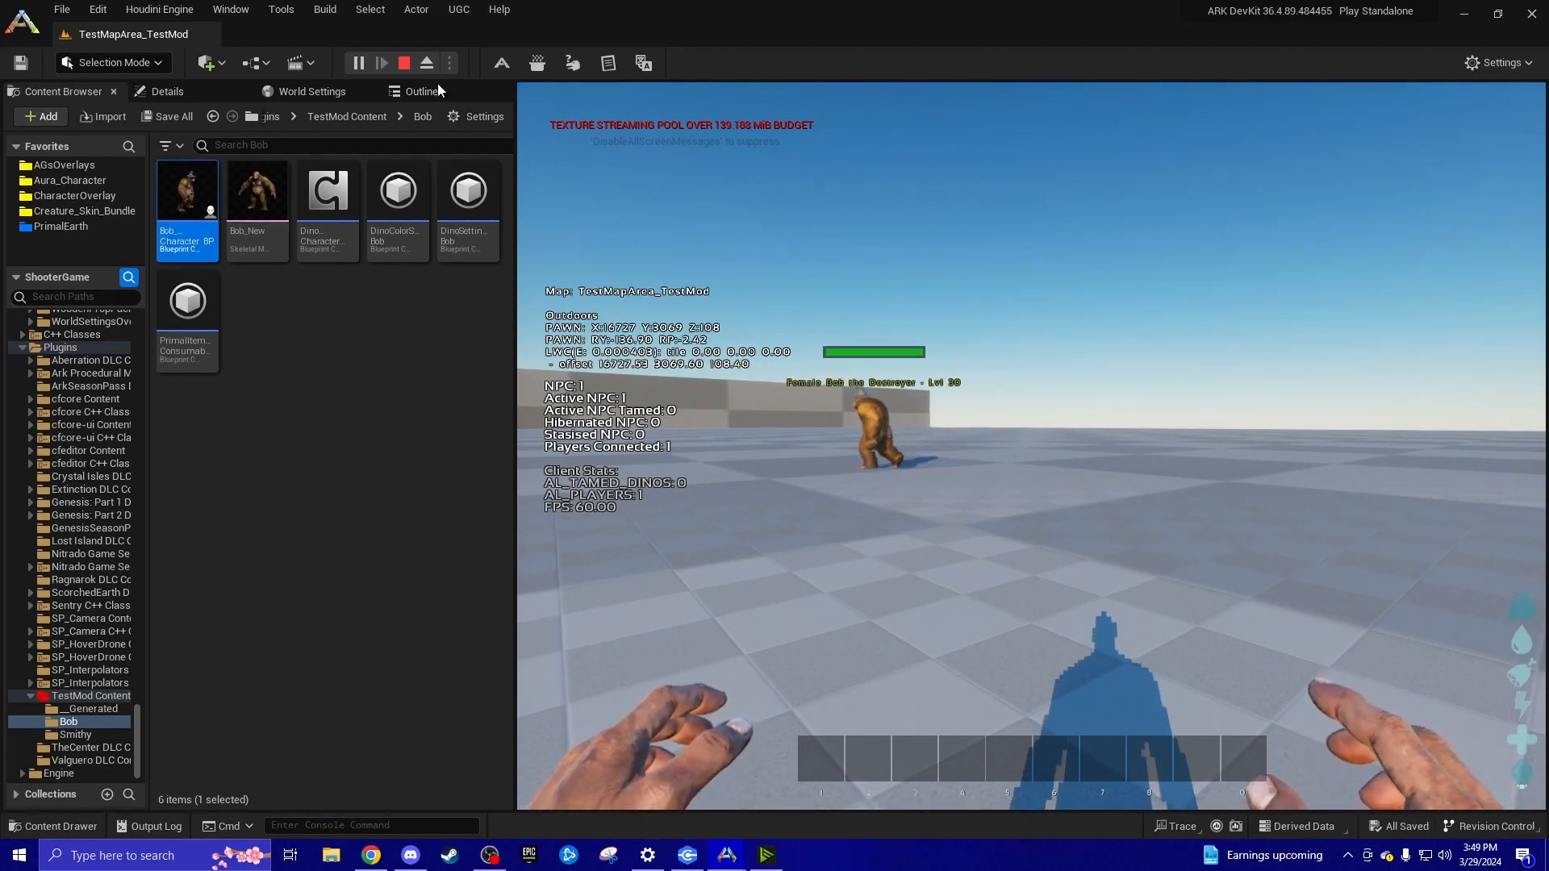
End the play session and reopen the Bob_Character_BP blueprint
key("Escape")
double_click(187, 206)
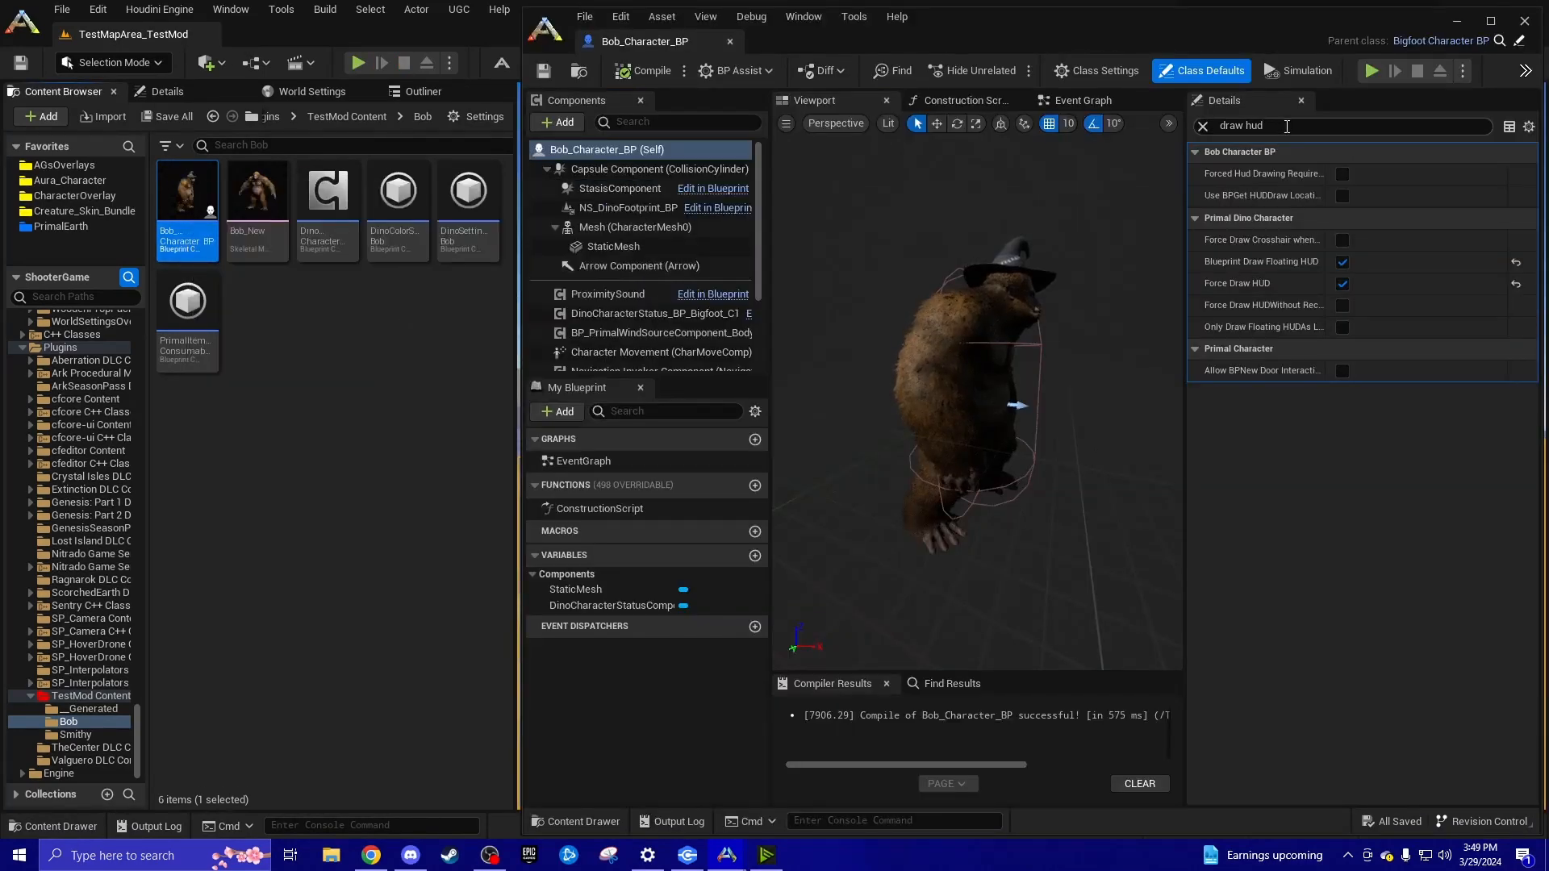
Search Bob's class defaults for "health bar", examine the matching settings with their full names readable, then clear the search and close the blueprint editor
left_click_drag(1286, 126, 1205, 160)
type("heakth")
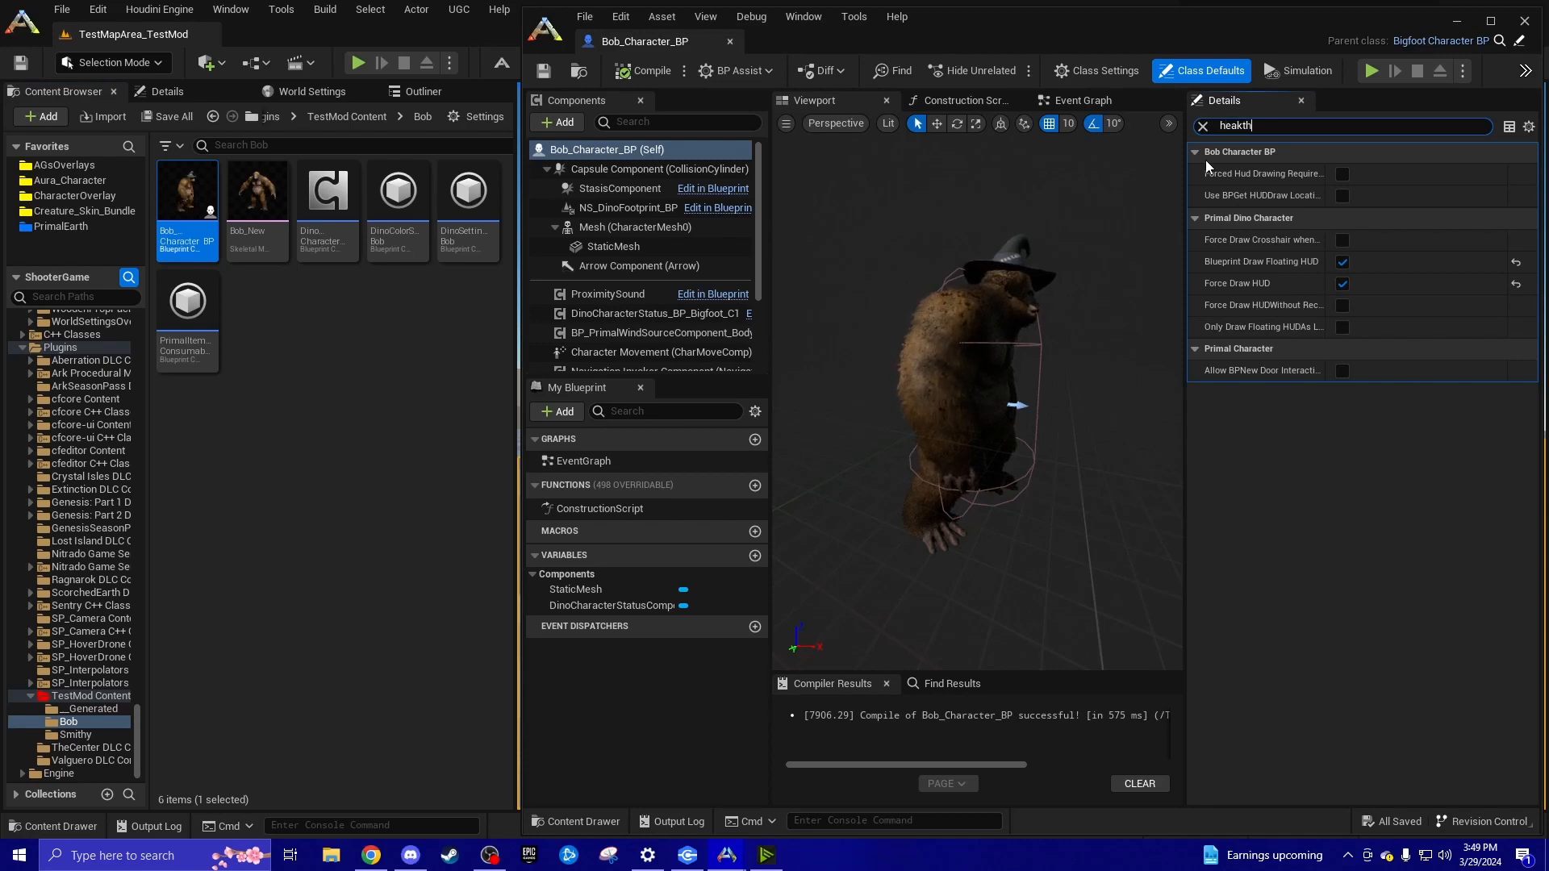
key("BackSpace")
key("BackSpace")
key("BackSpace")
key("BackSpace")
type("a")
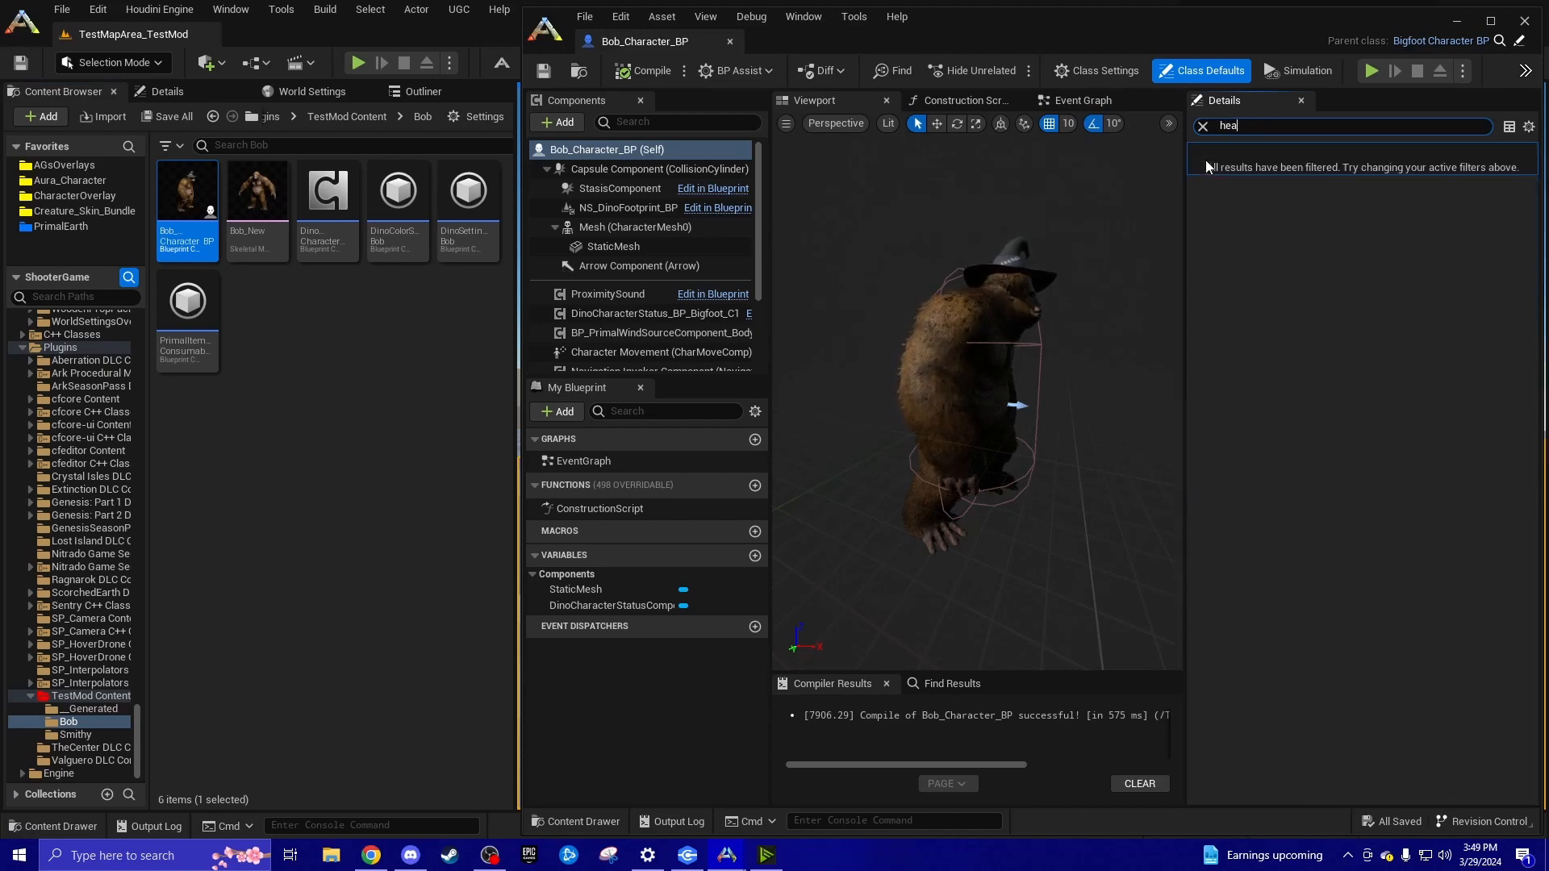
type("lth")
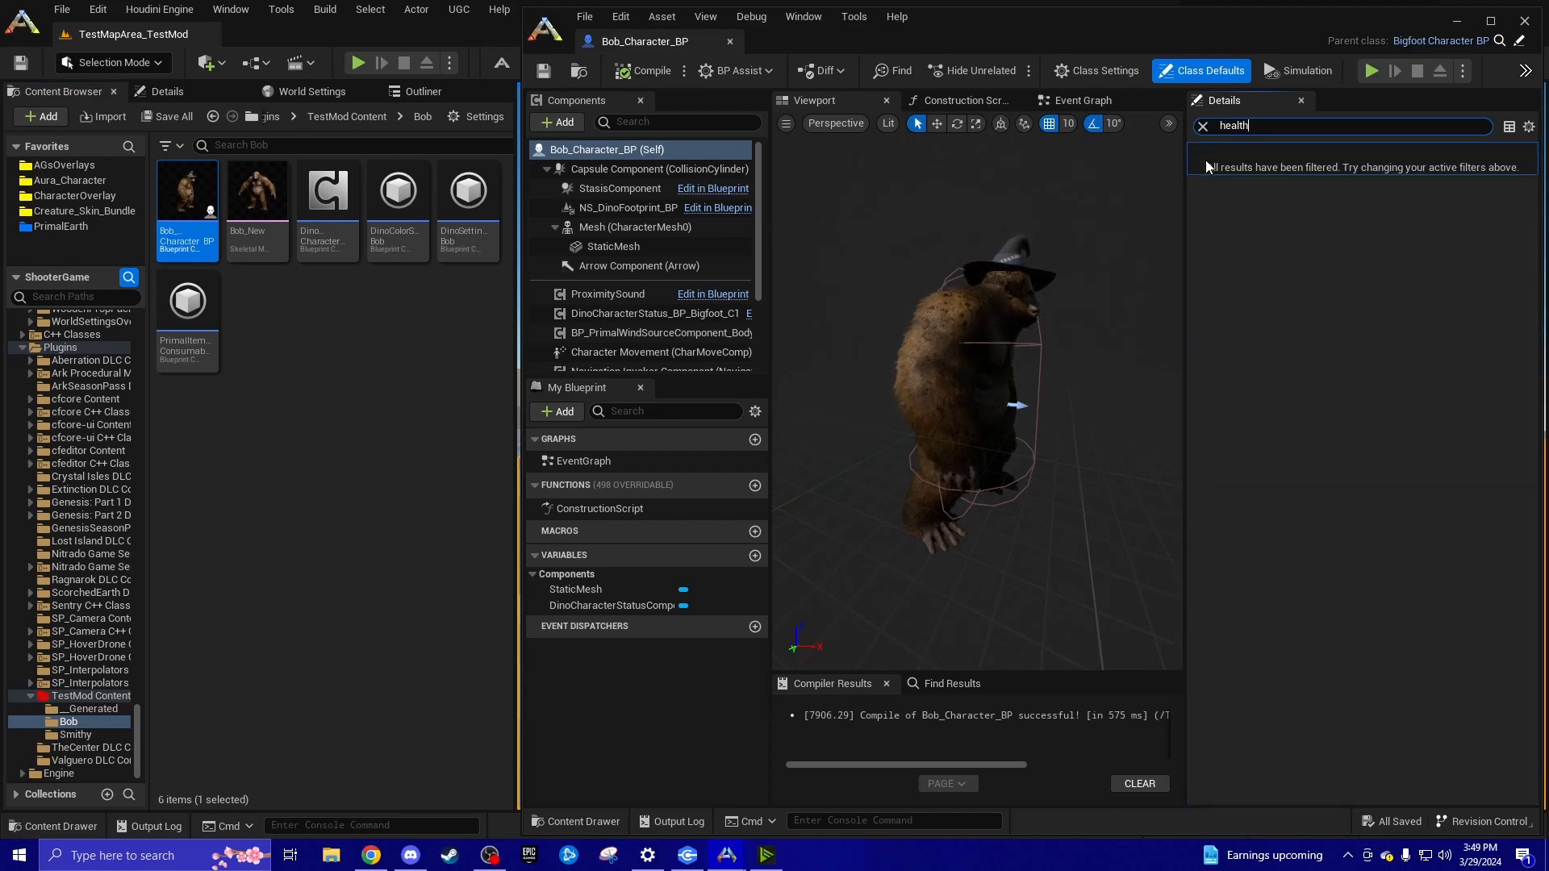
type(" bar")
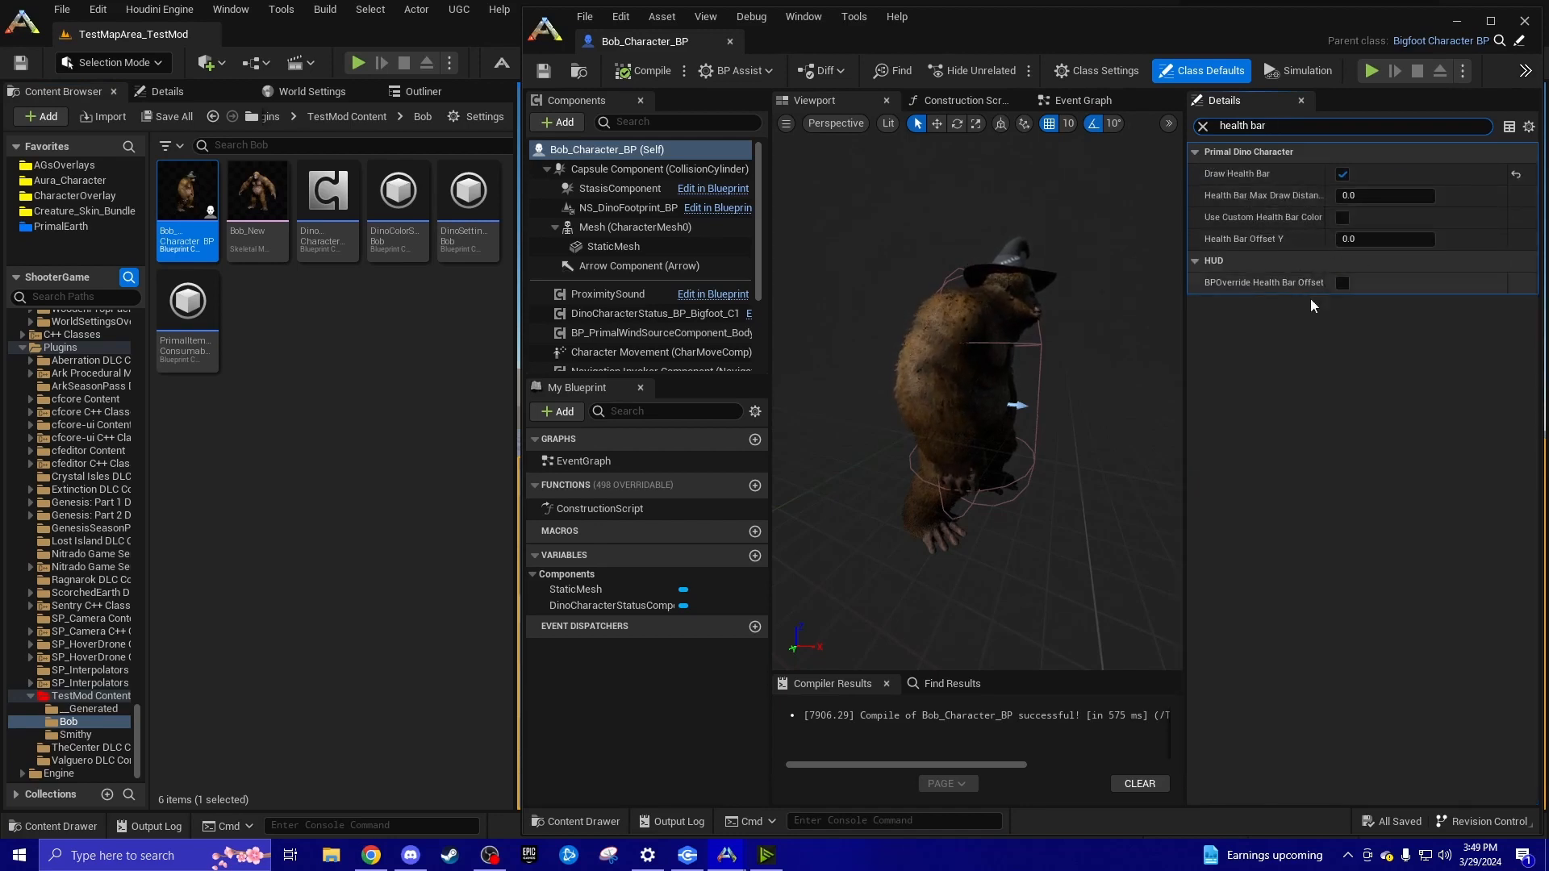
left_click_drag(1184, 206, 1102, 213)
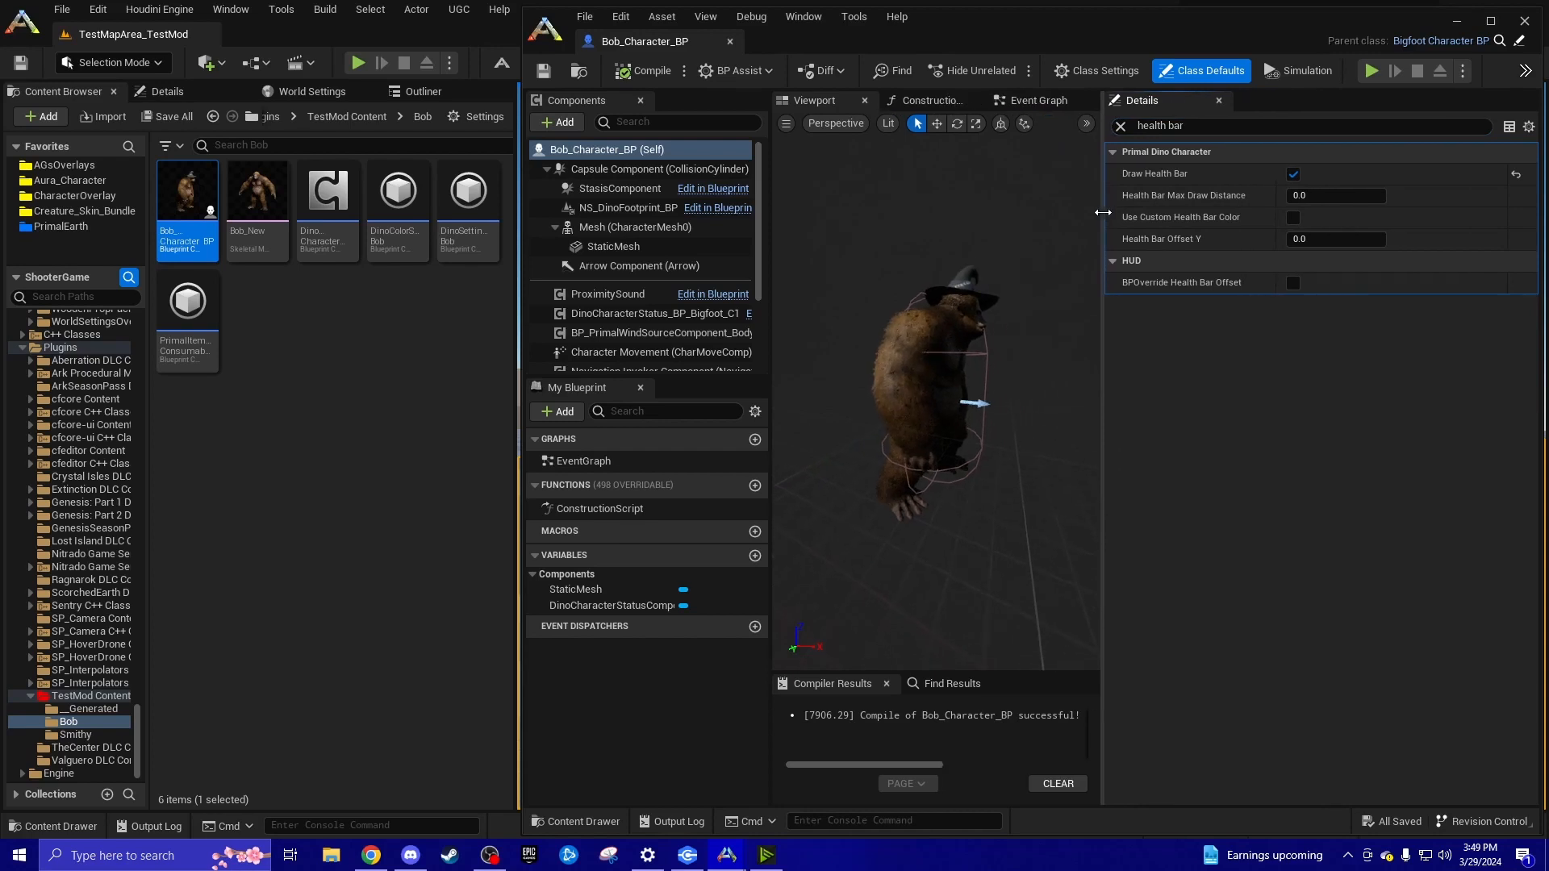
left_click(1121, 126)
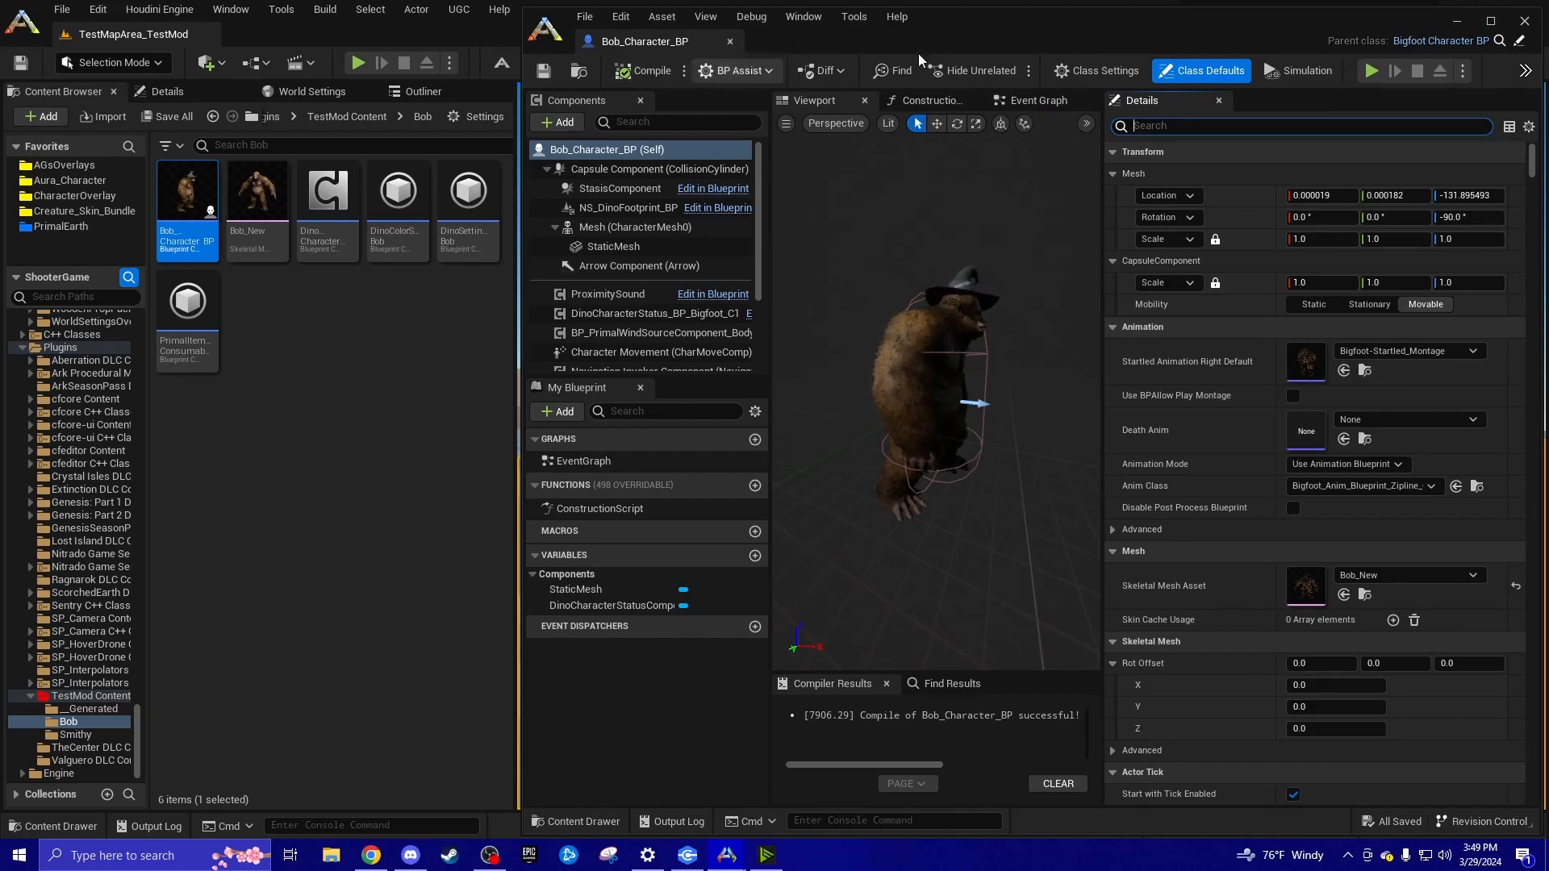
left_click(1525, 22)
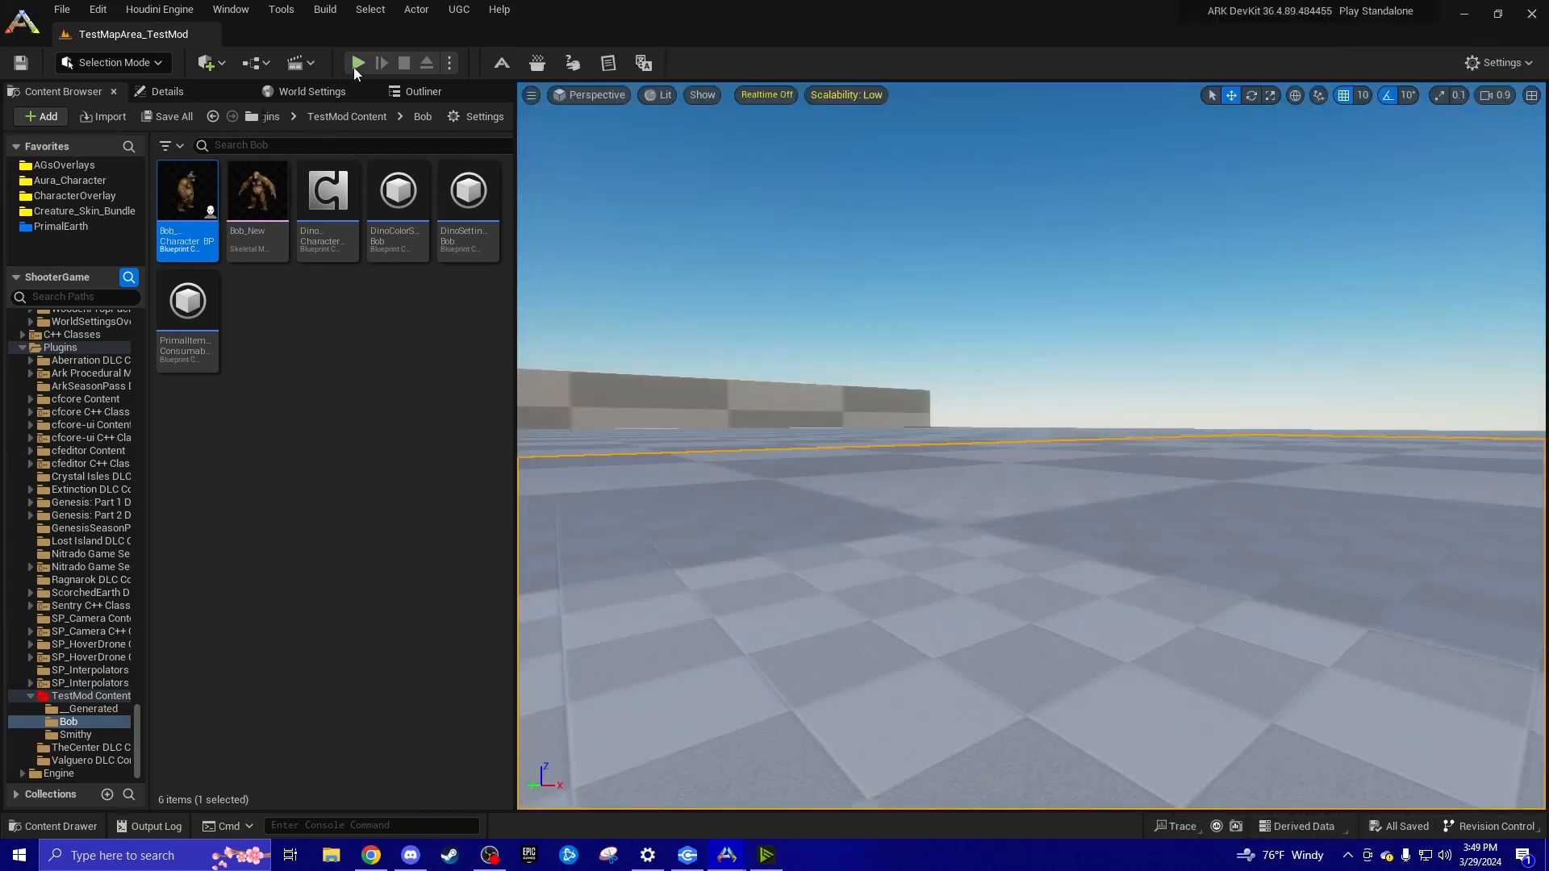
Start a play session and spawn a tamed Bob with the cheat spawnactortamed command at 500 0 0
key("Tab")
key("Up")
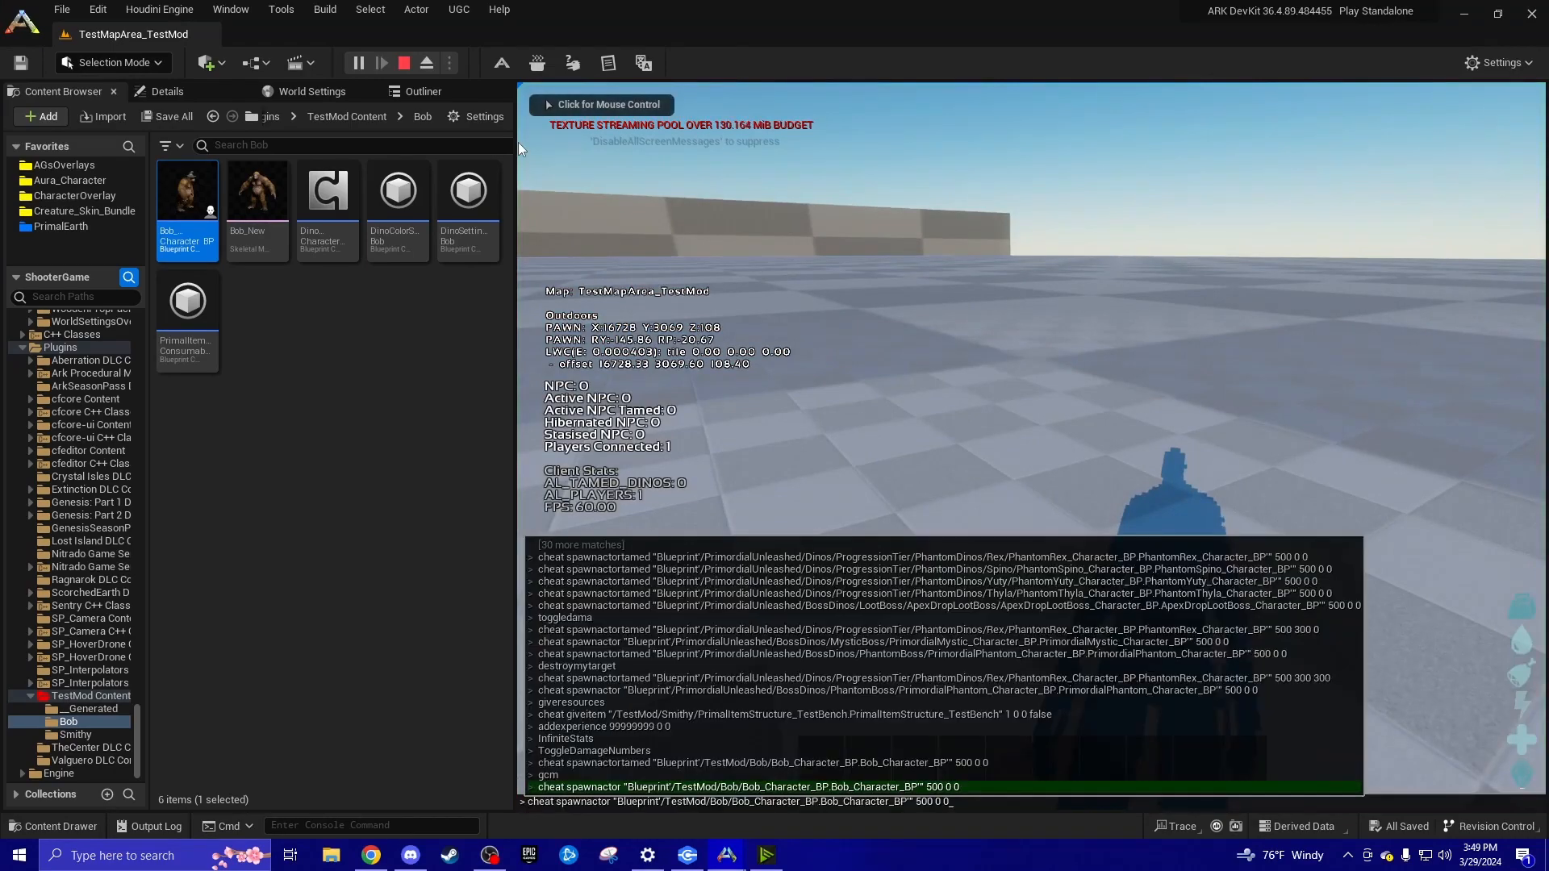
key("Return")
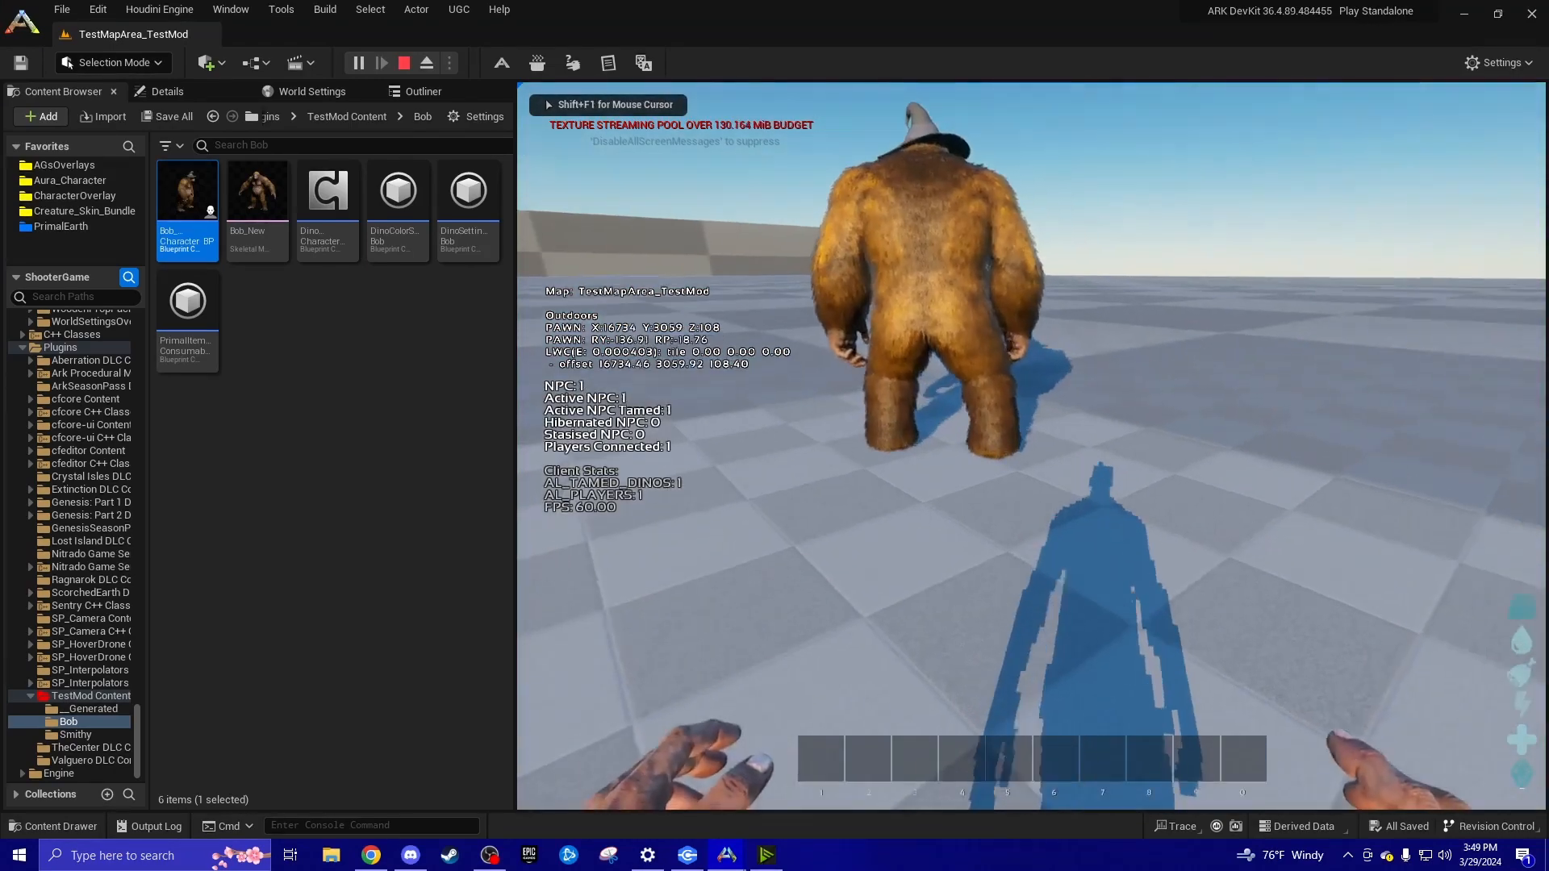
Mount the tamed Bob, ride it across the level floor and view it from the front with the orbit camera
key("e")
key("w")
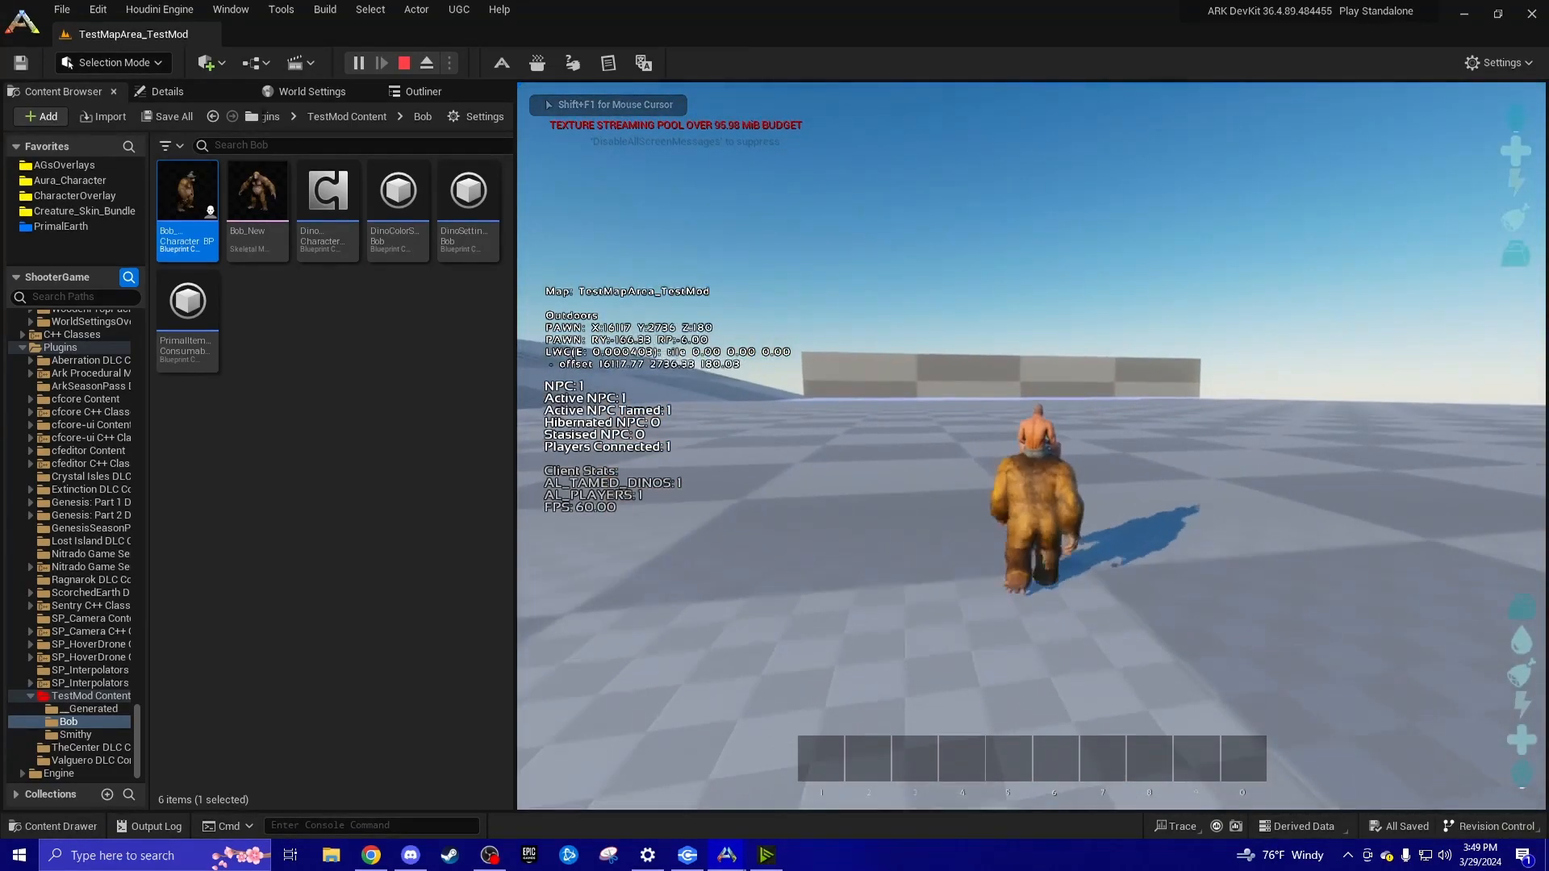
key("k")
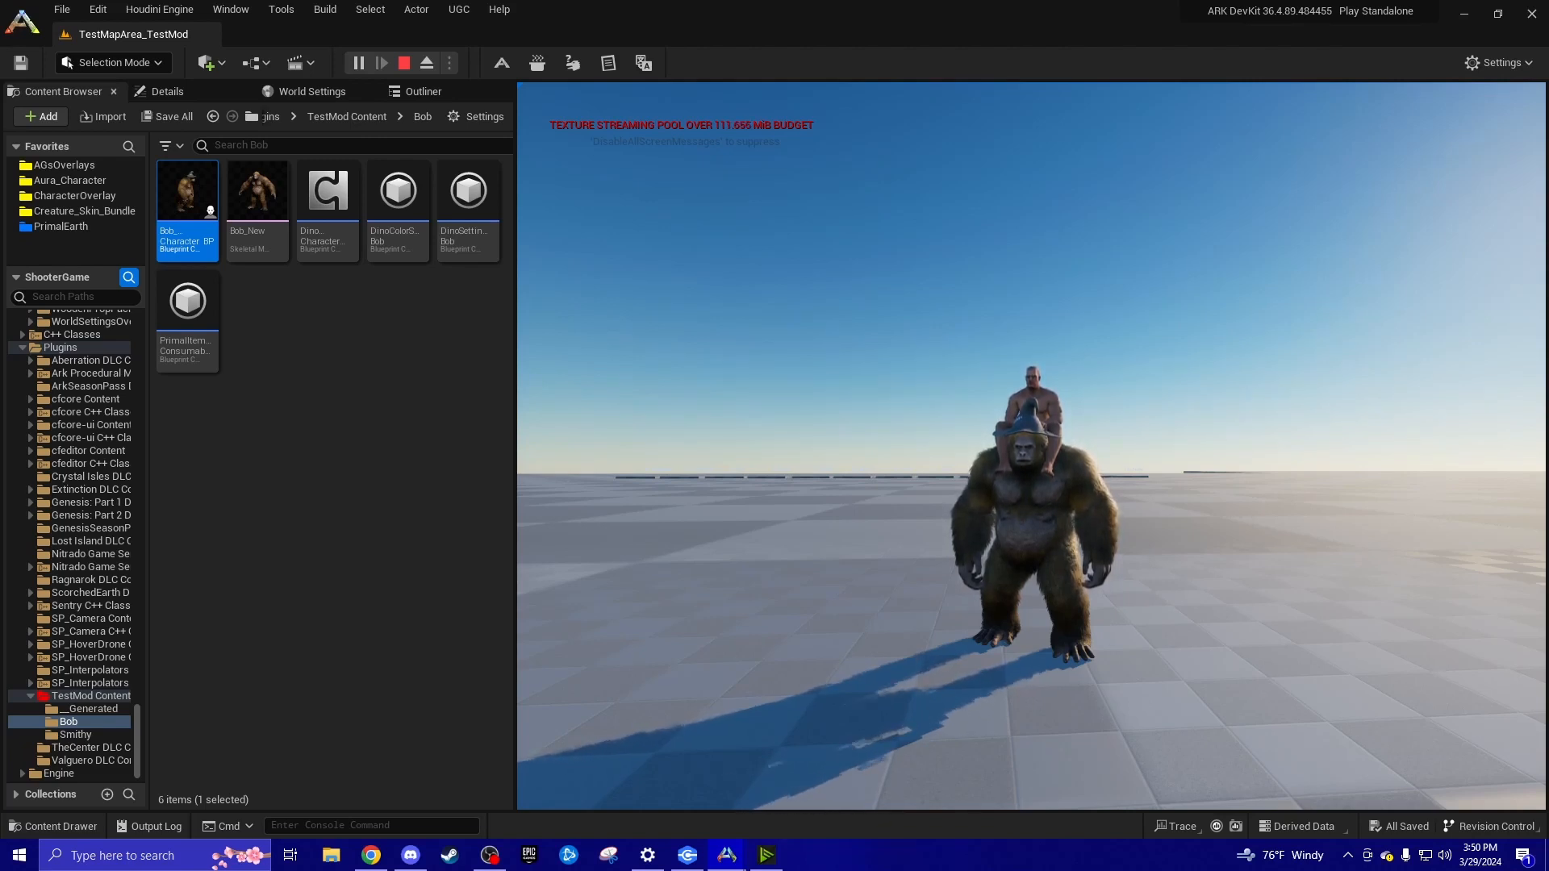
key("s")
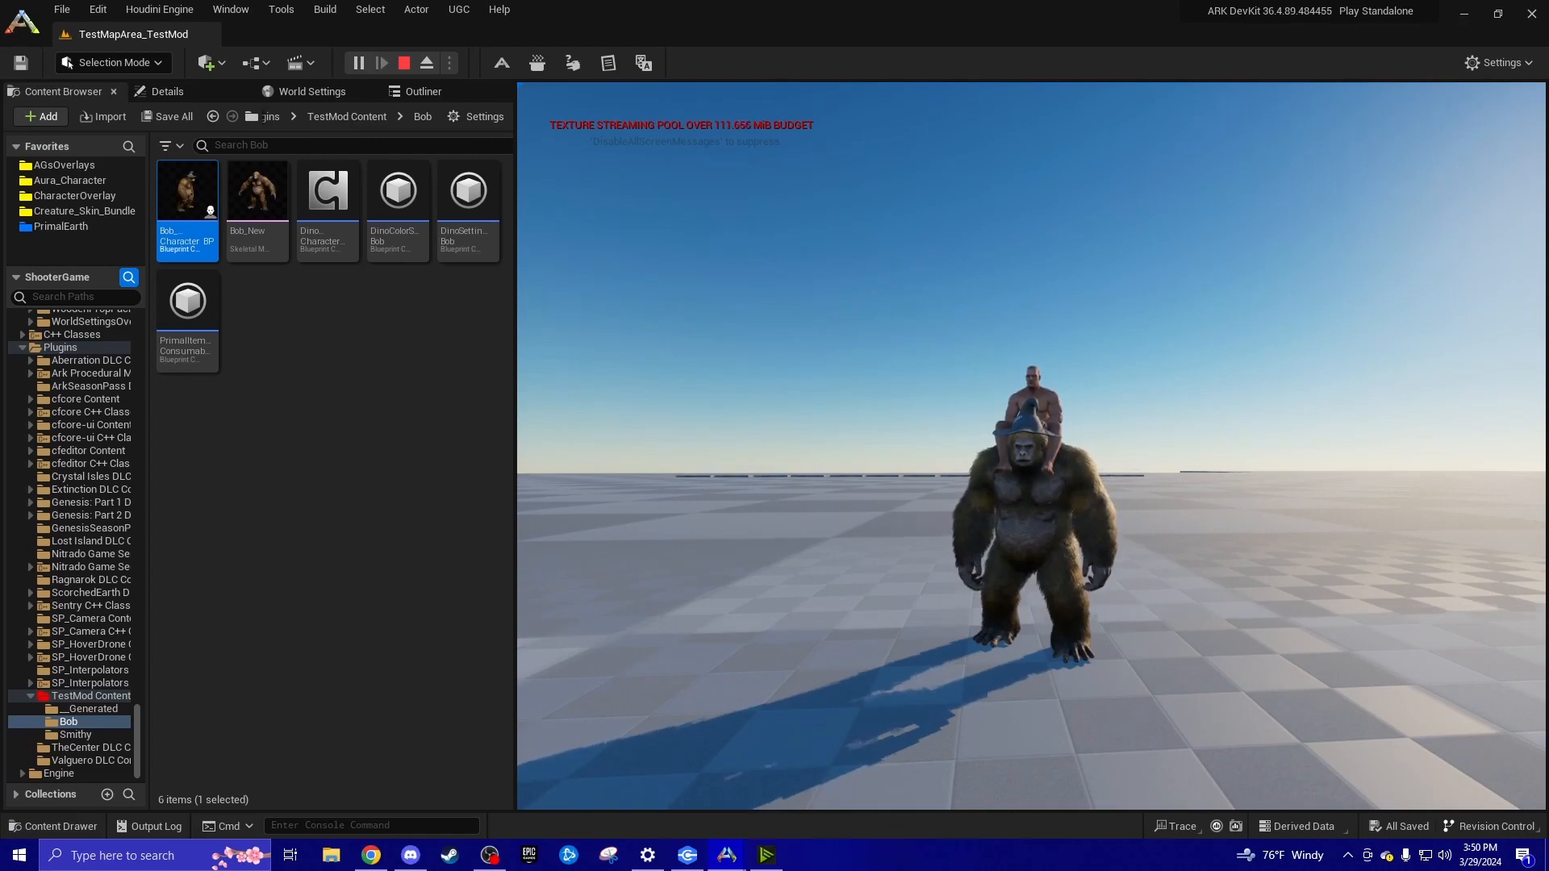
key("space")
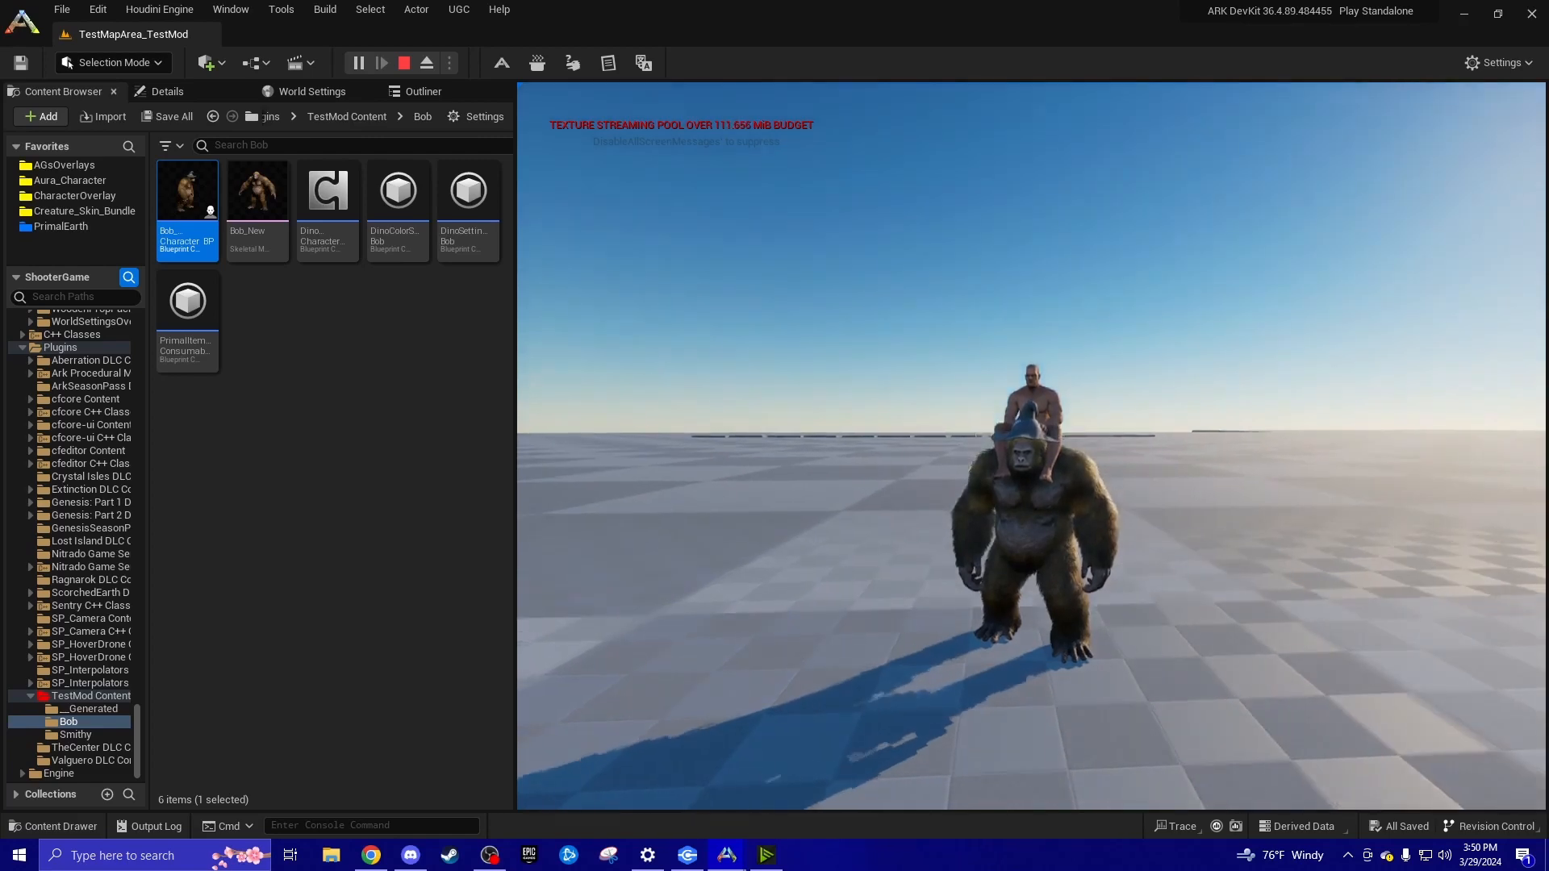